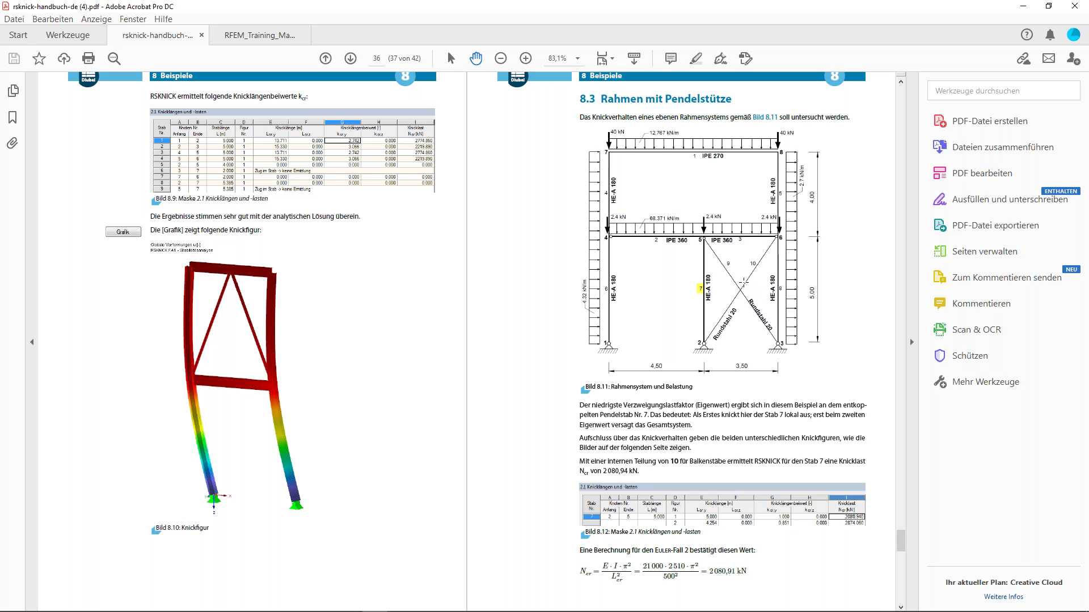
Step: Examine the frame example in section 8.3 and its buckling shapes in the handbook, and return to RFEM
scroll(468, 435, down, 5)
scroll(468, 435, down, 15)
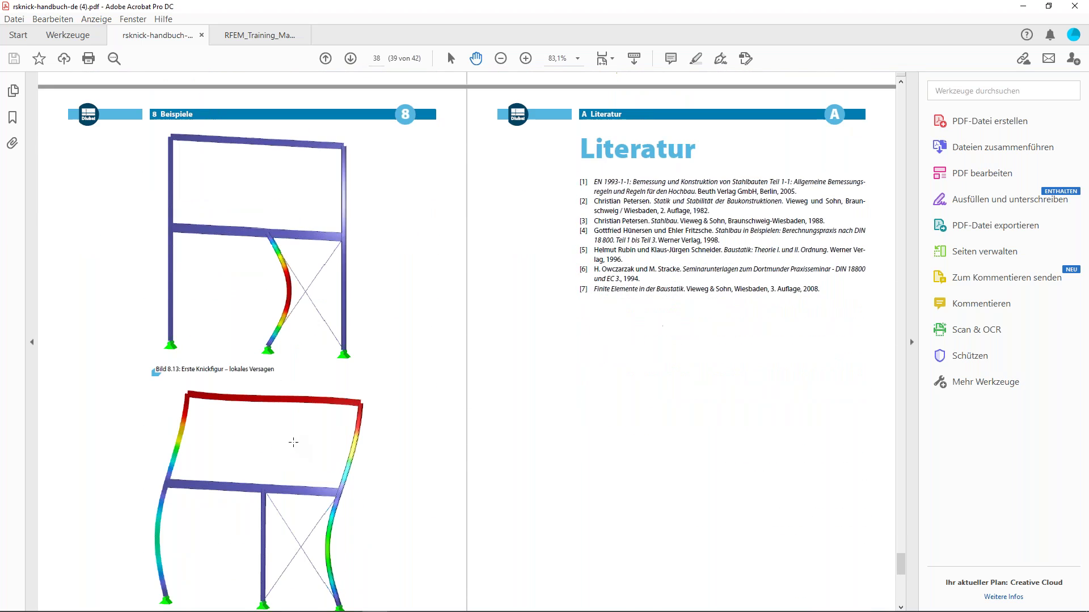
scroll(204, 210, down, 2)
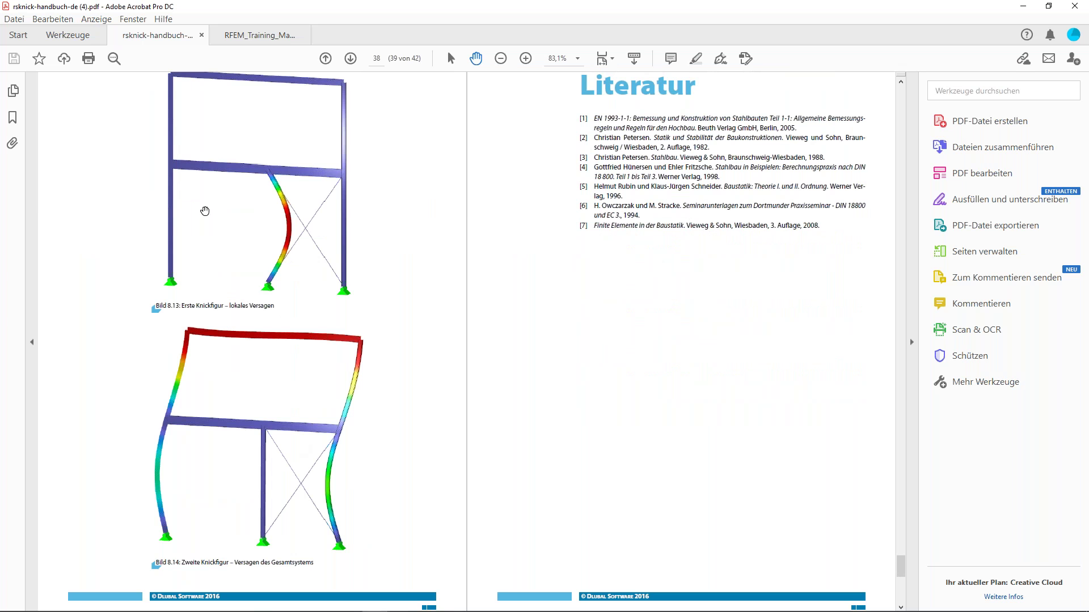
scroll(204, 211, up, 17)
drag(427, 9, 24, 177)
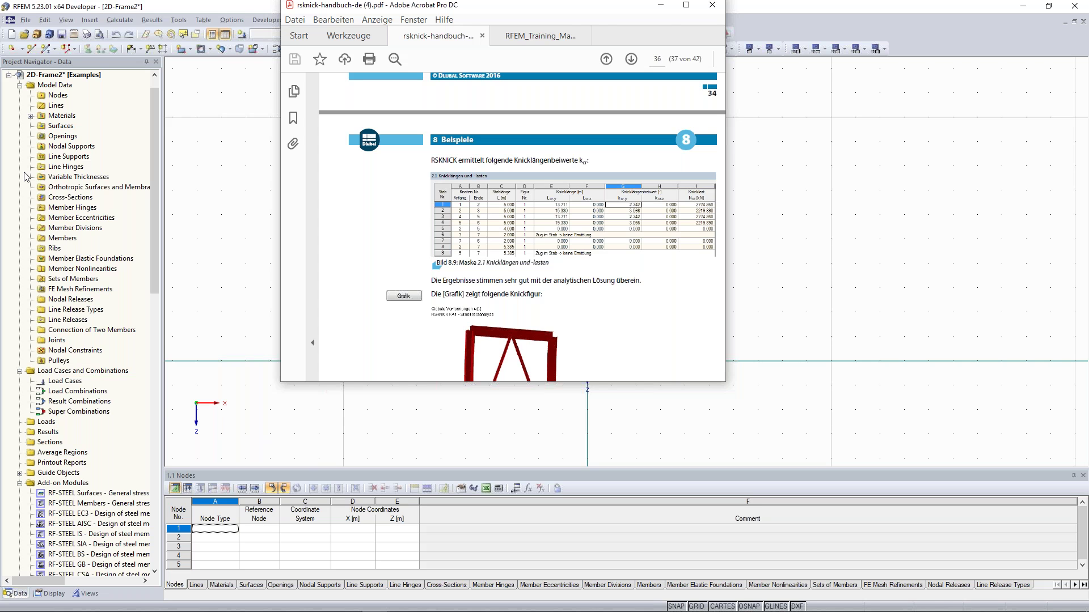
click(660, 5)
Step: Start a new beam member and choose the rolled section HEA 180 as its new cross-section
middle_drag(475, 241, 342, 207)
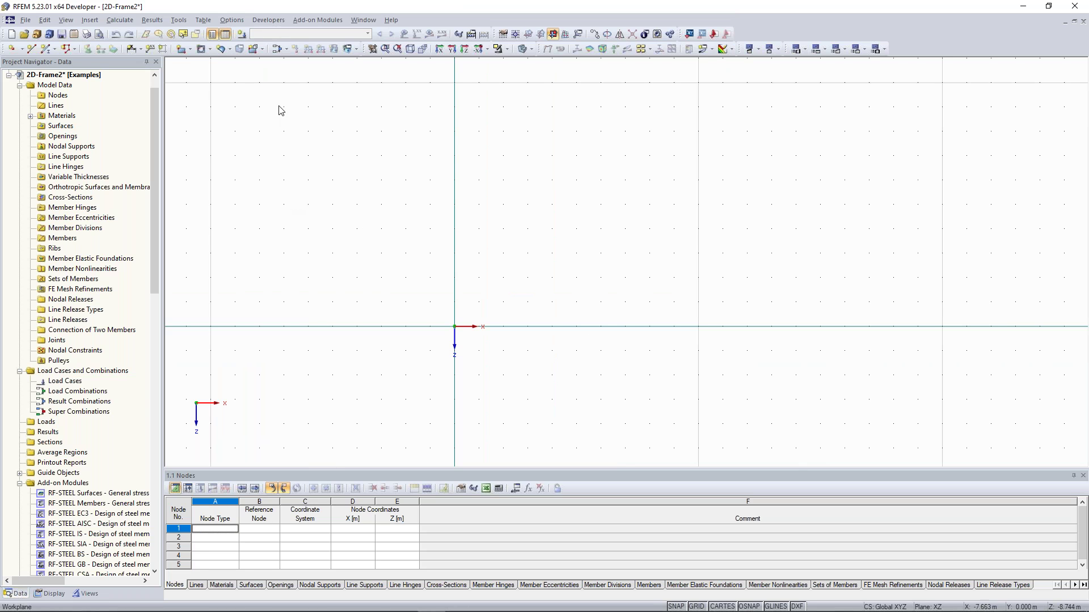
click(44, 50)
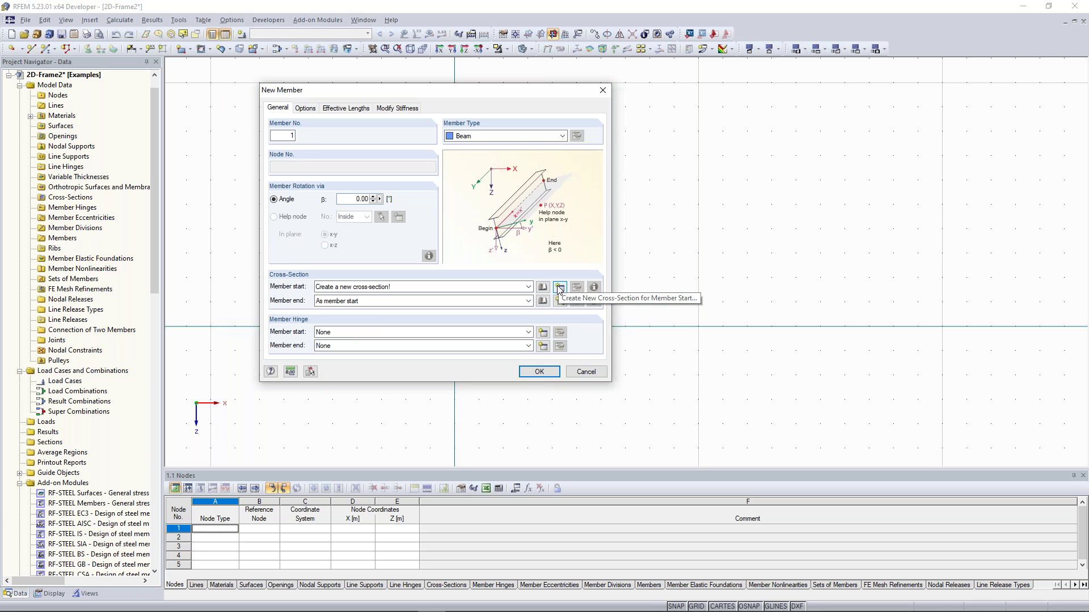
click(558, 288)
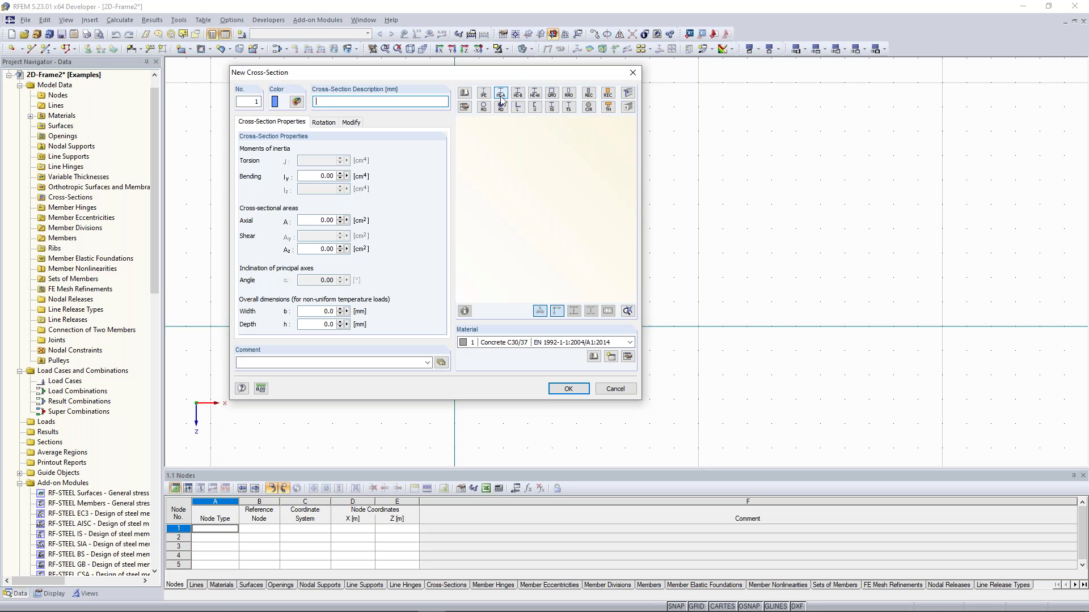
click(501, 95)
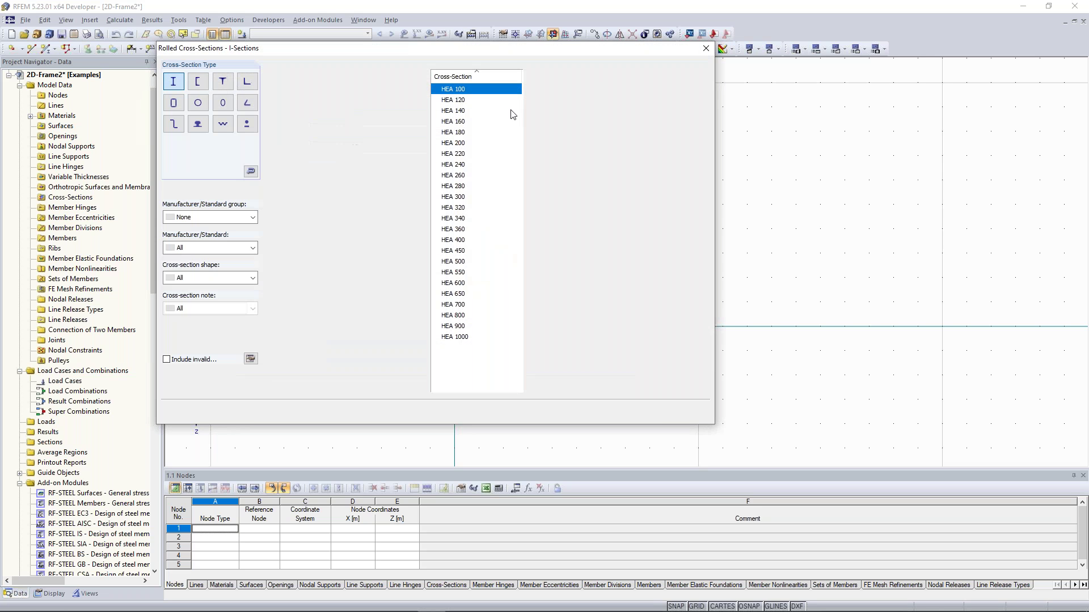
click(459, 134)
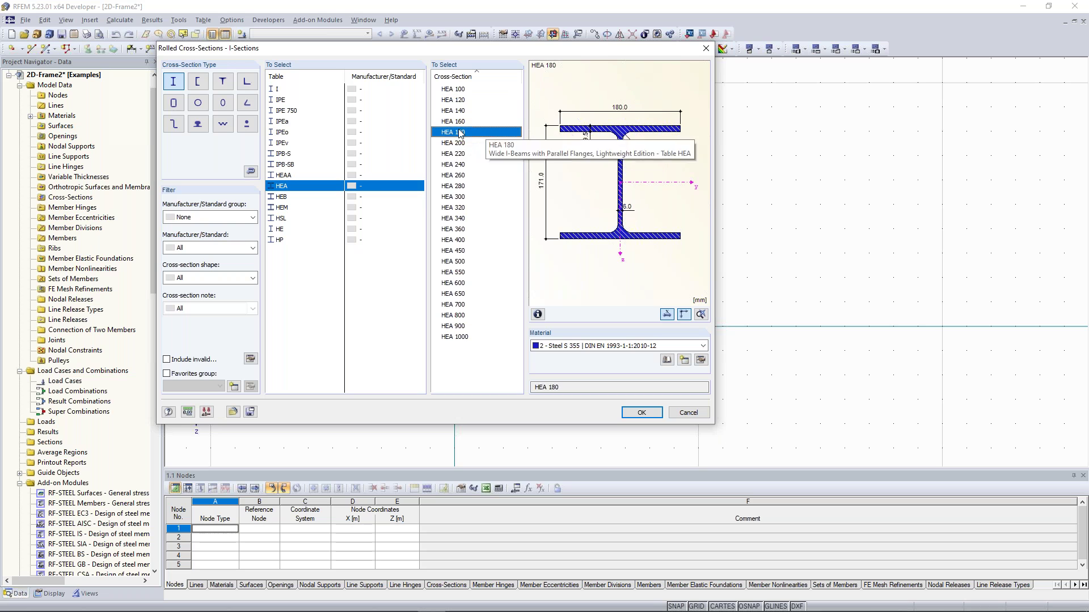
click(604, 347)
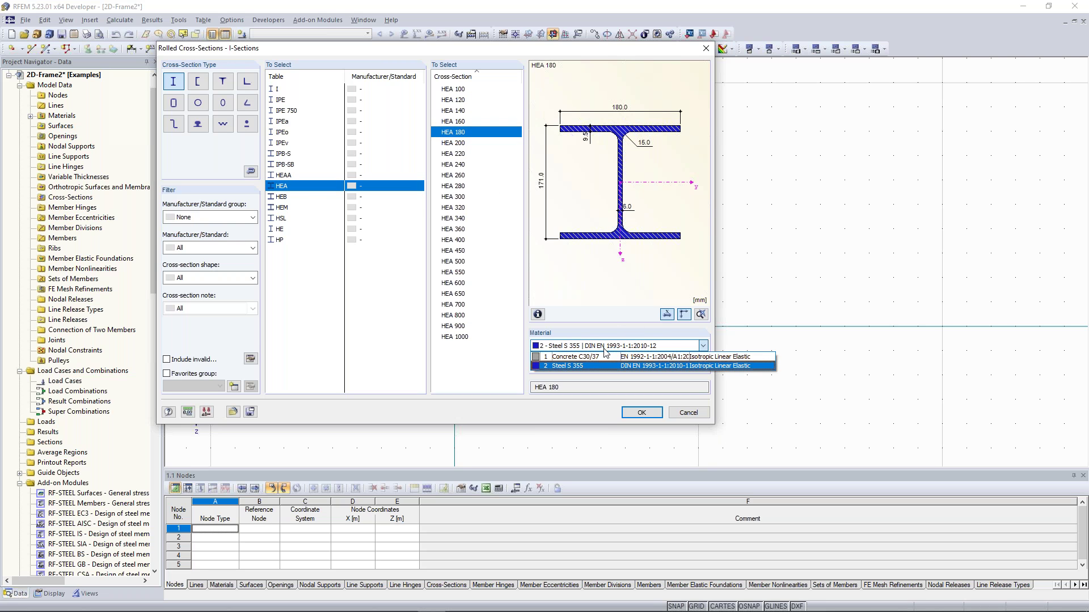
click(574, 348)
click(576, 348)
click(577, 351)
click(603, 346)
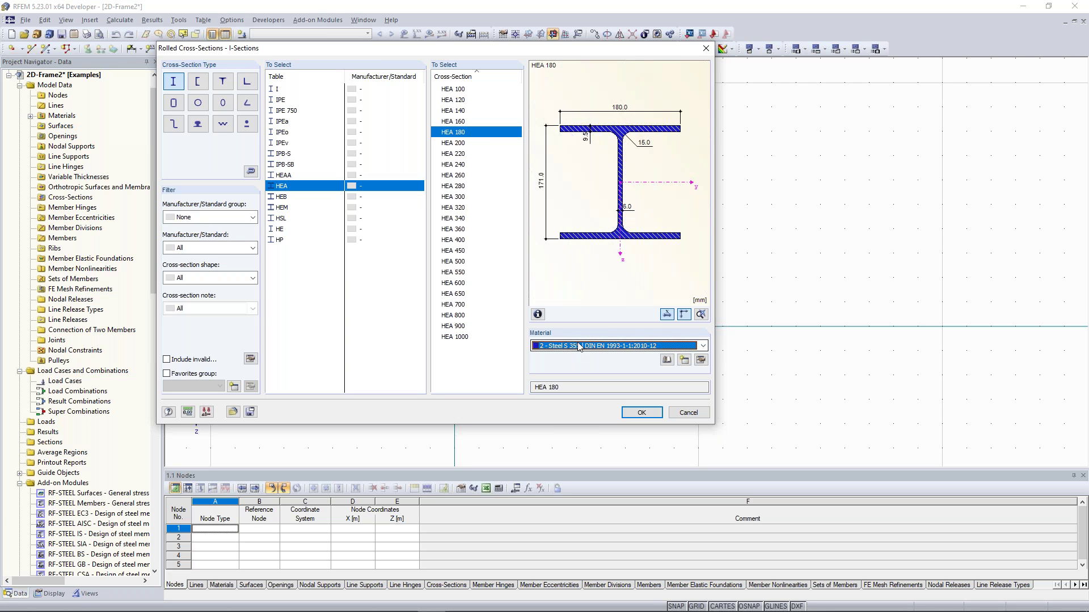
Step: Change the section's material to Steel S 235 from the EN standard group of the material library (EN 10025-2:2004-11)
click(701, 360)
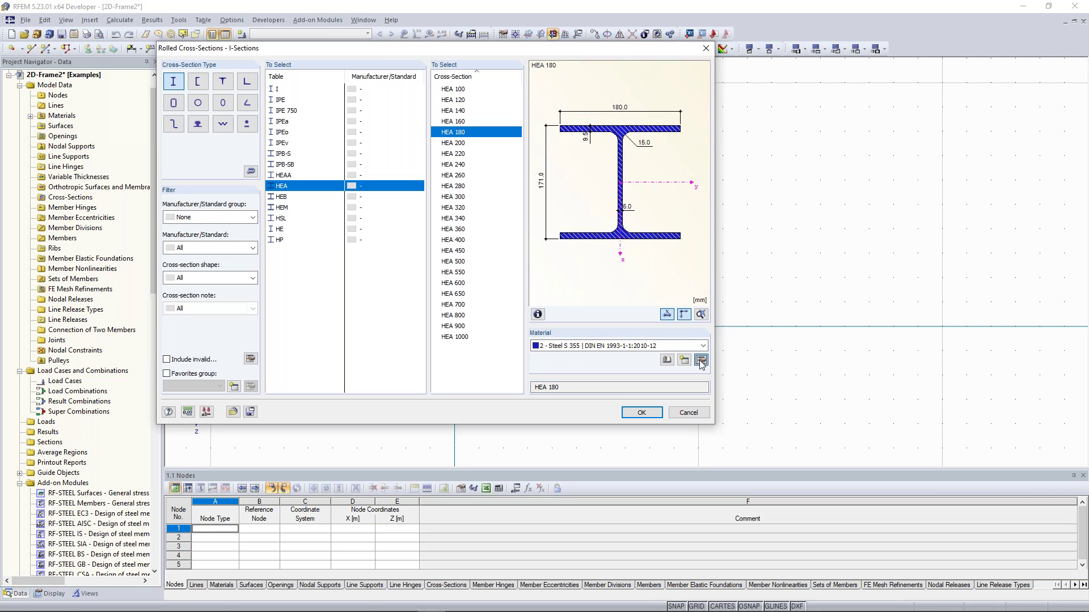
drag(464, 119, 783, 129)
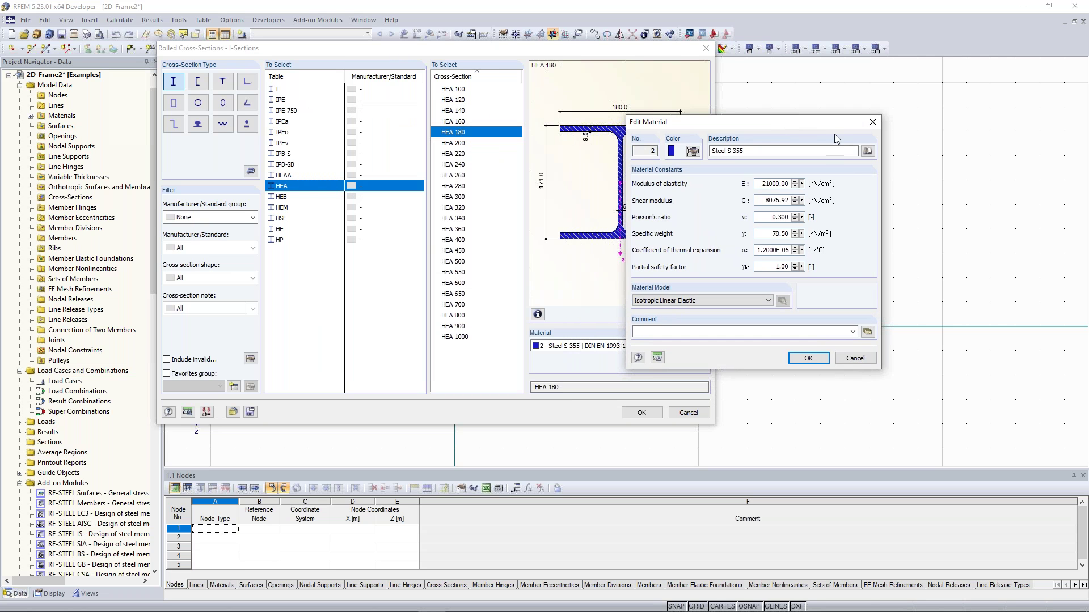
click(867, 151)
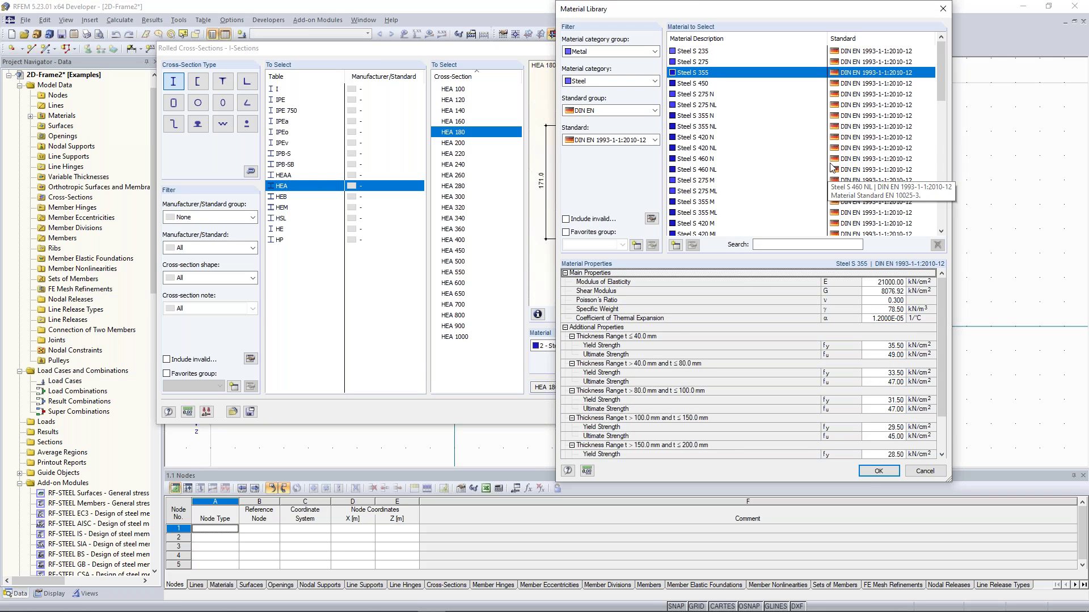
drag(690, 11, 620, 16)
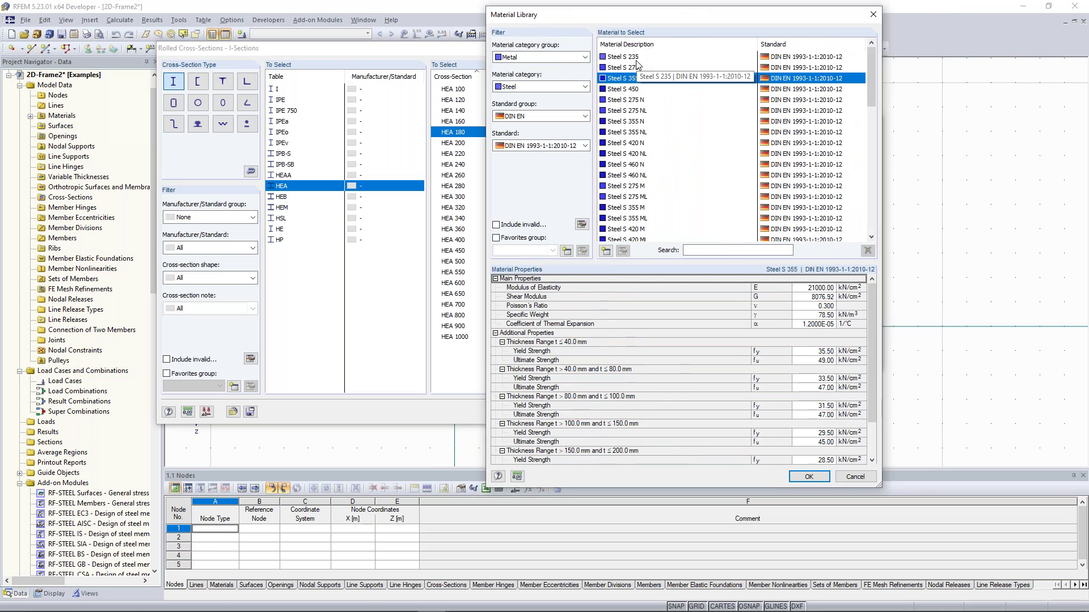
click(637, 58)
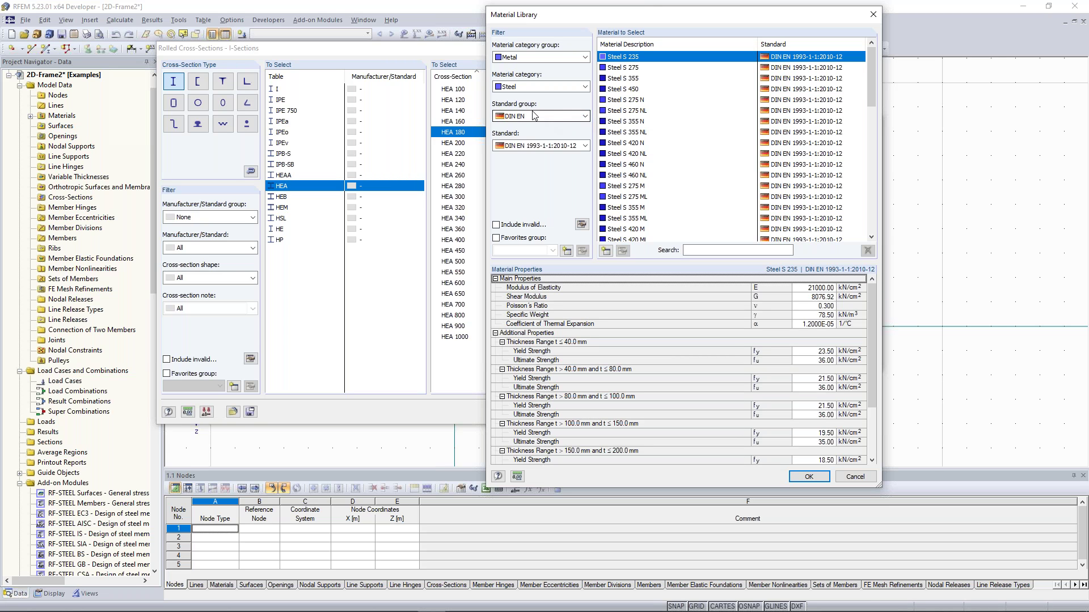
click(585, 117)
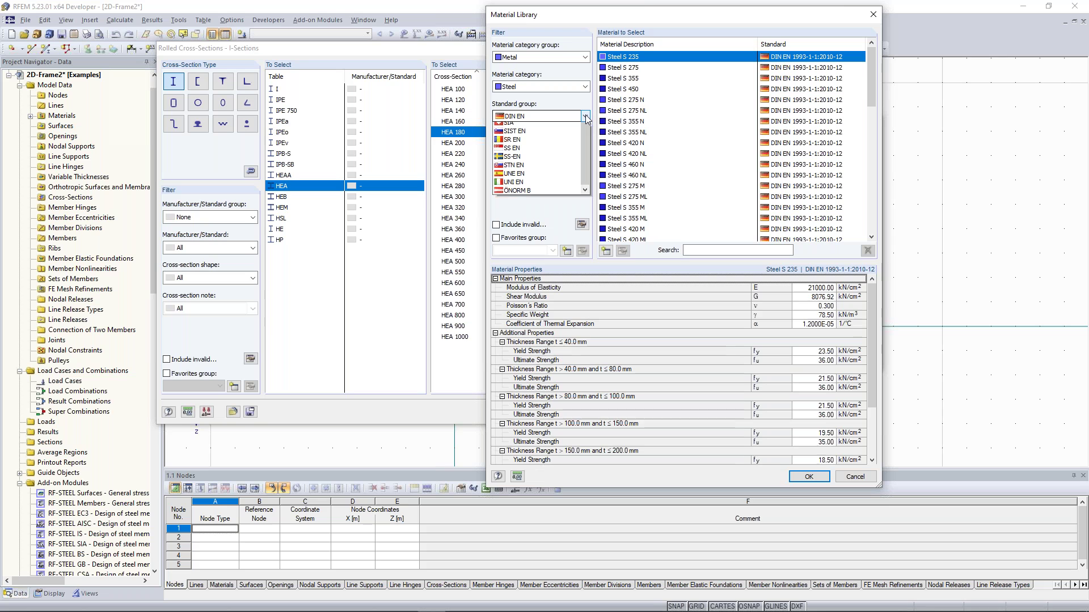
scroll(538, 156, up, 3)
click(539, 148)
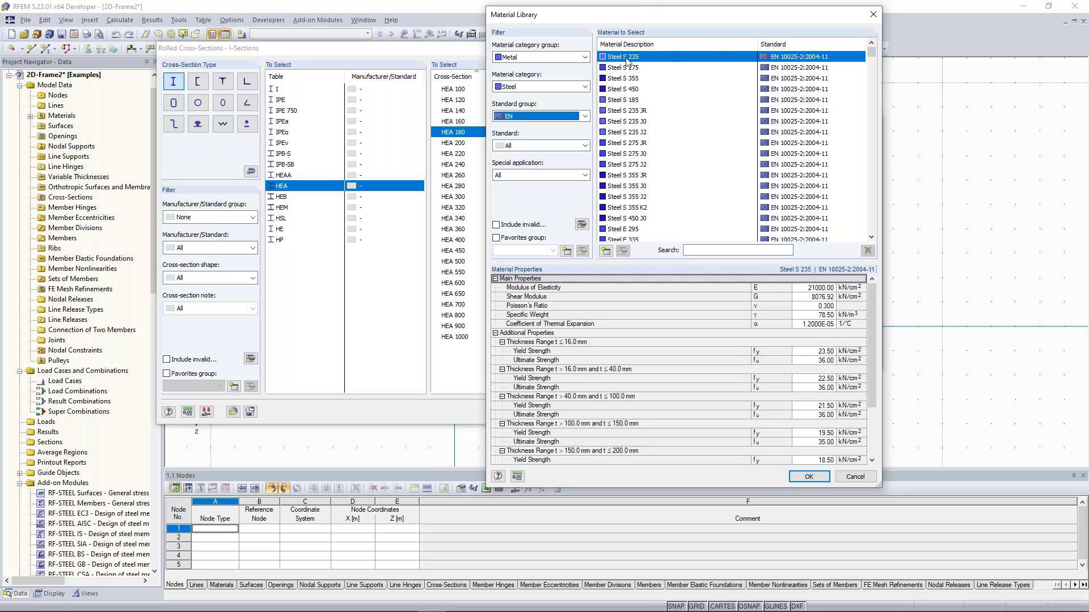
drag(872, 293, 871, 299)
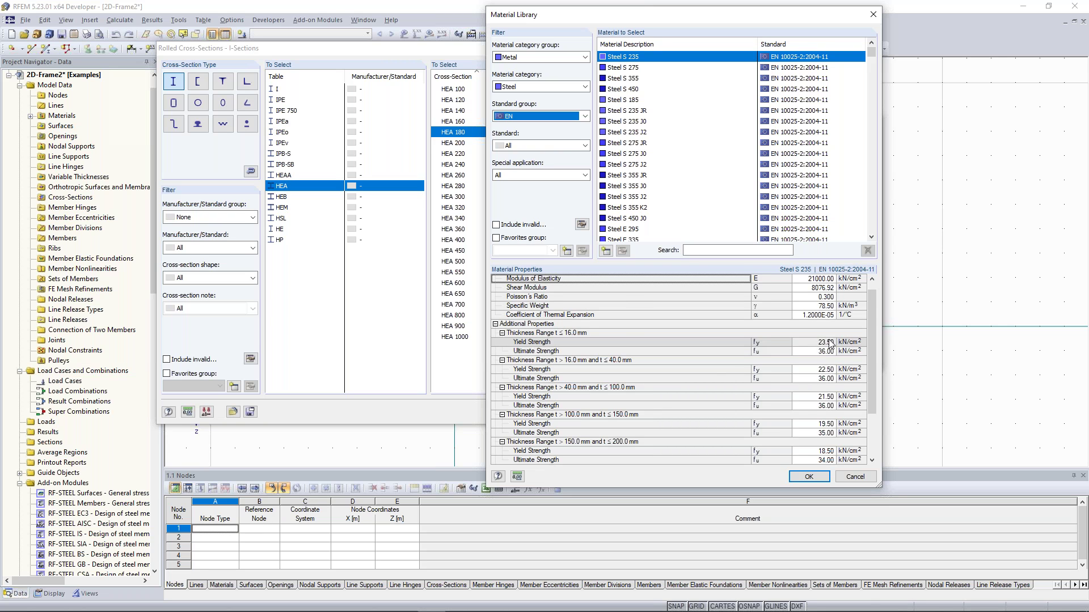
click(808, 477)
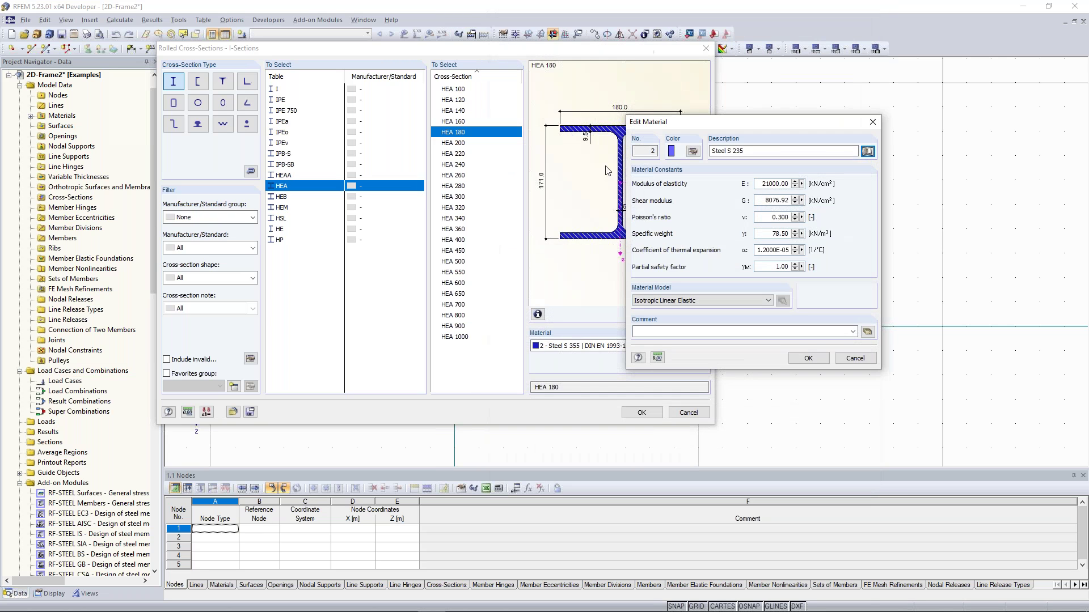
click(809, 359)
click(616, 346)
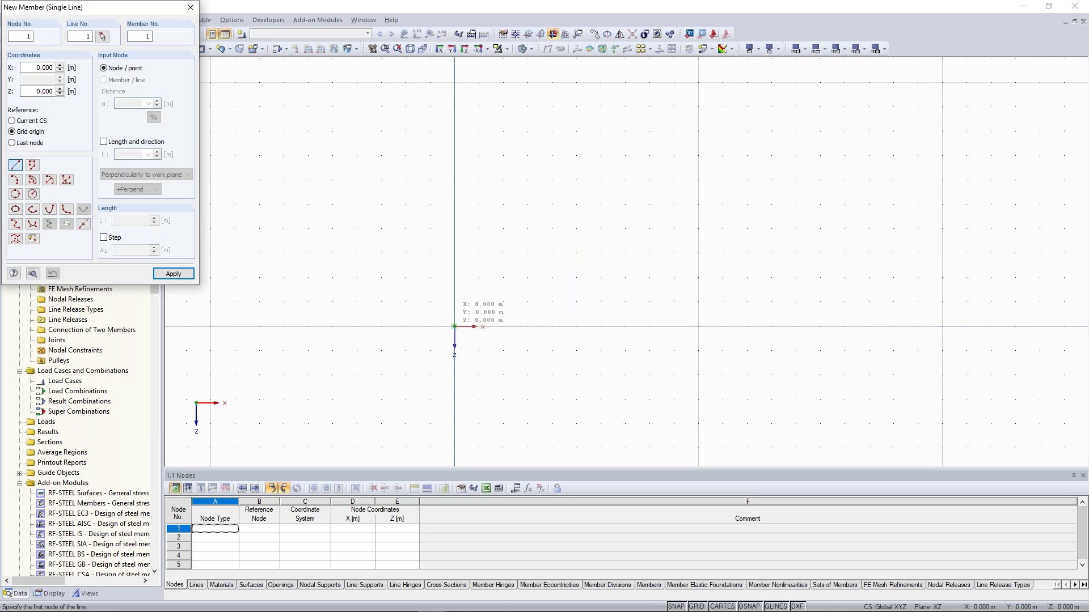
Step: Draw a vertical HEA 180 column 9 m long upward from the grid origin
click(454, 327)
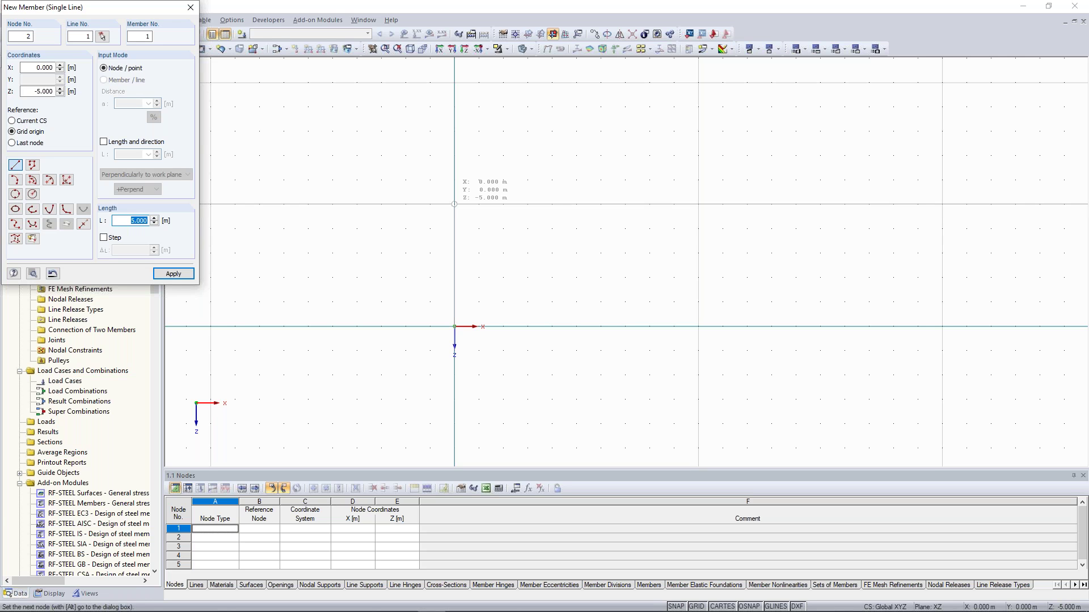
text(9)
key(Return)
Step: Copy the column once with a displacement of 8 m in the X direction
right_click(390, 179)
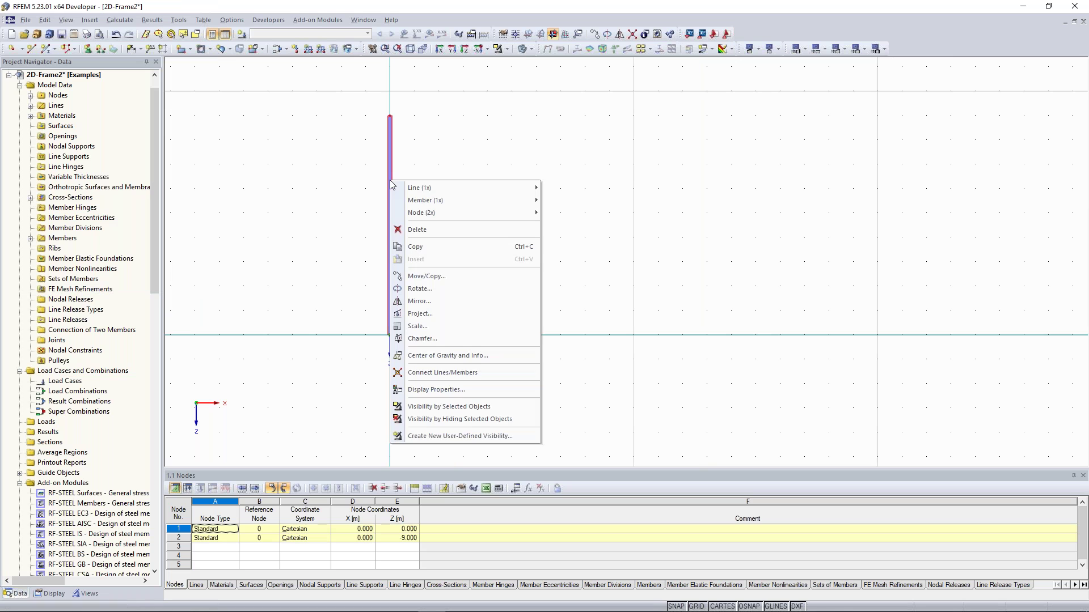
click(424, 276)
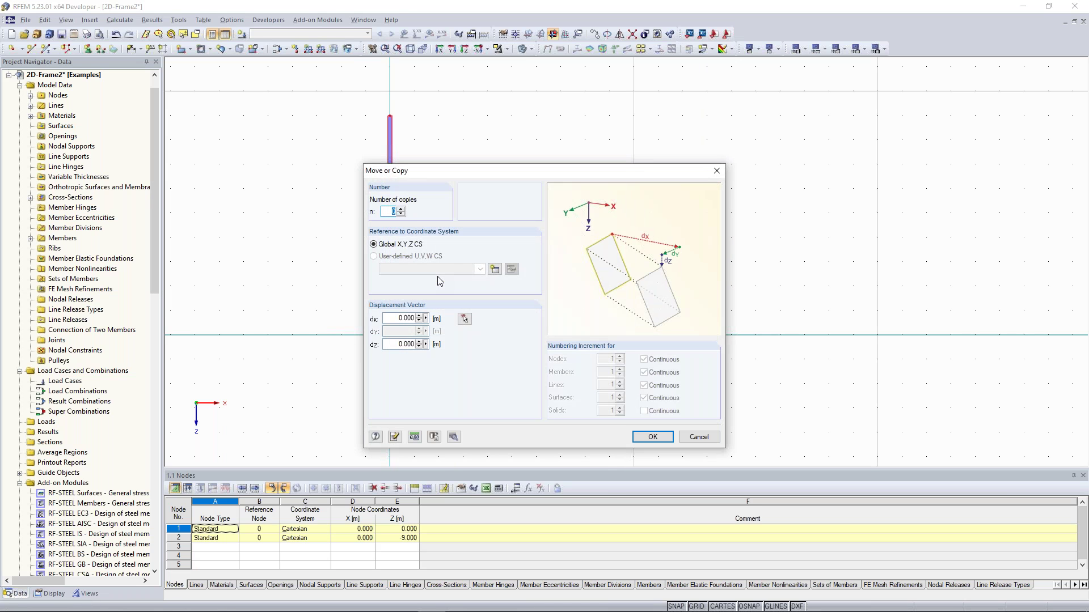
click(401, 209)
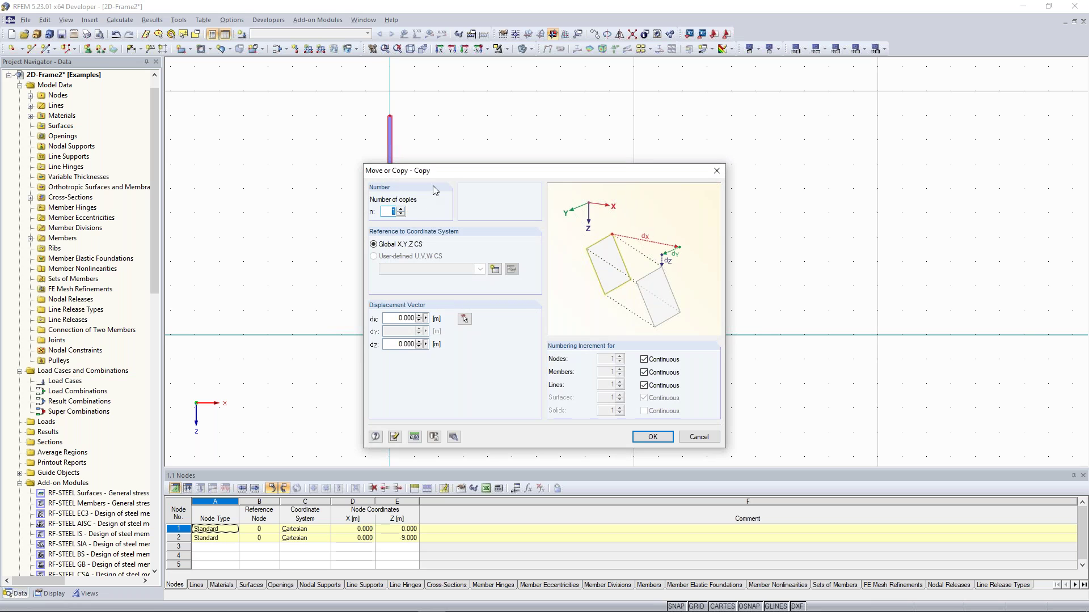
drag(447, 170, 721, 114)
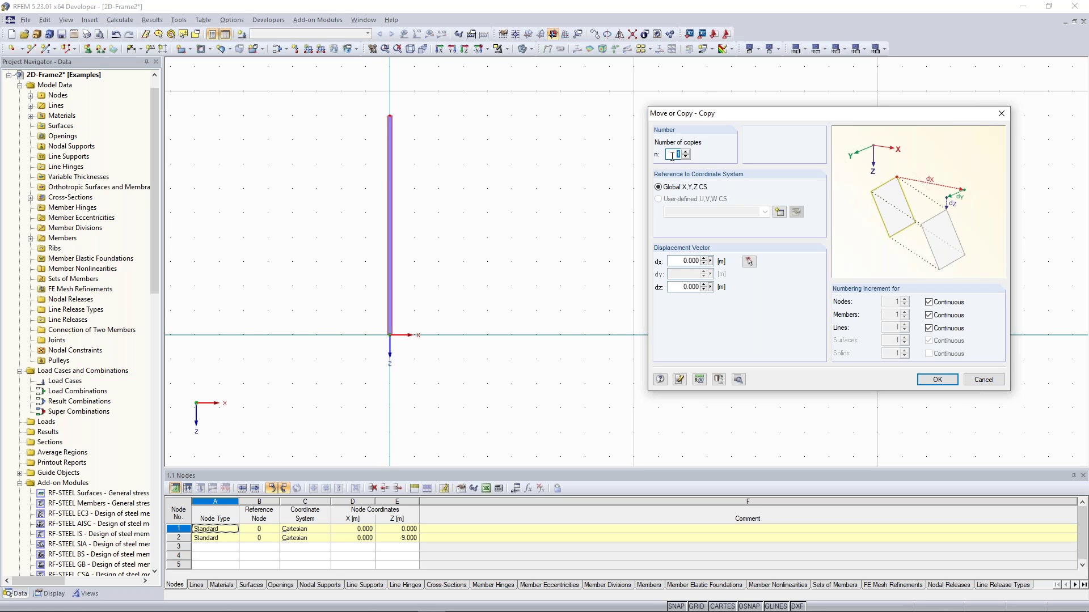
key(Tab)
text(8)
double_click(697, 260)
click(937, 379)
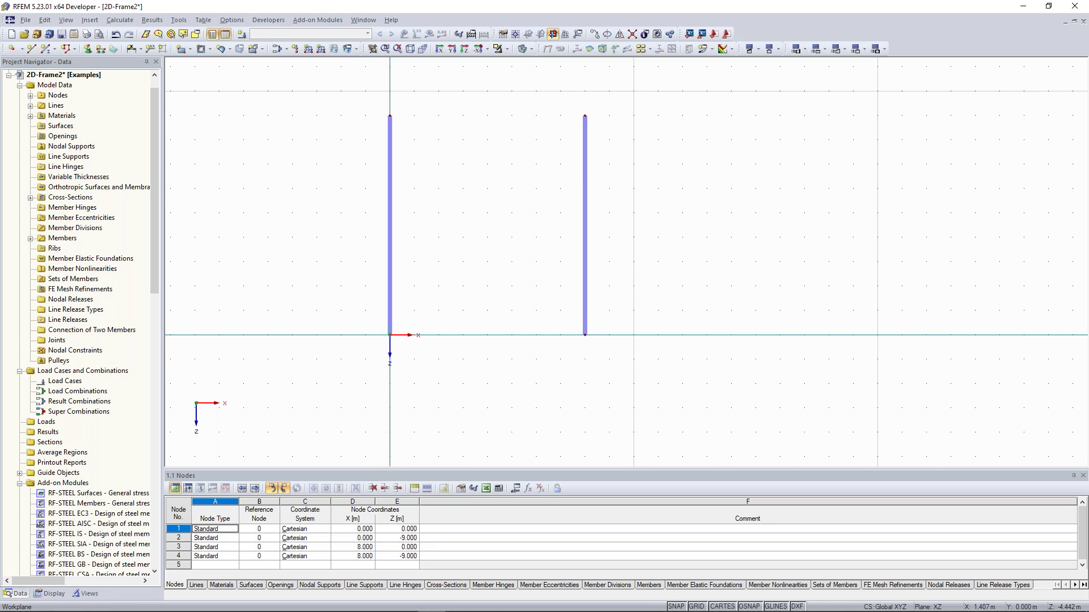
Step: Start a new beam member and choose the rolled I-section IPE 270 from the library as its new cross-section
drag(352, 92, 605, 313)
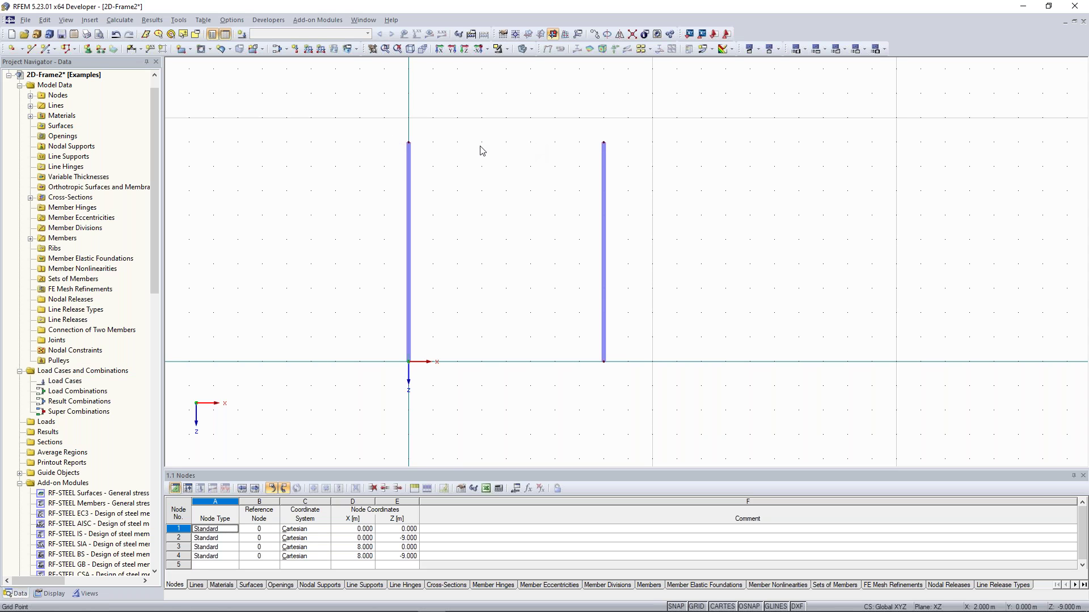
scroll(499, 155, up, 1)
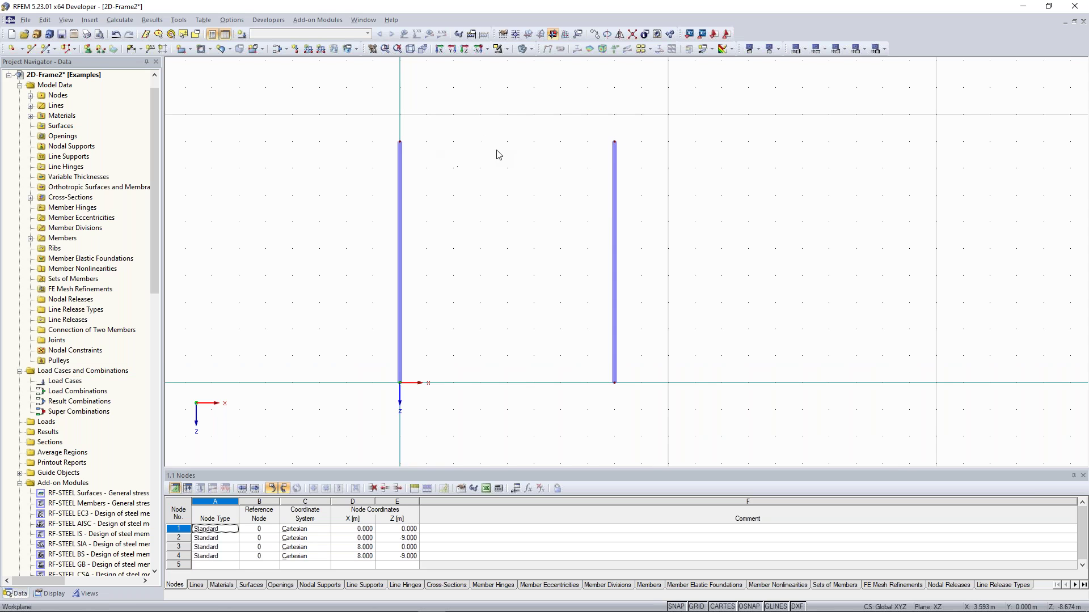
middle_drag(517, 141, 533, 134)
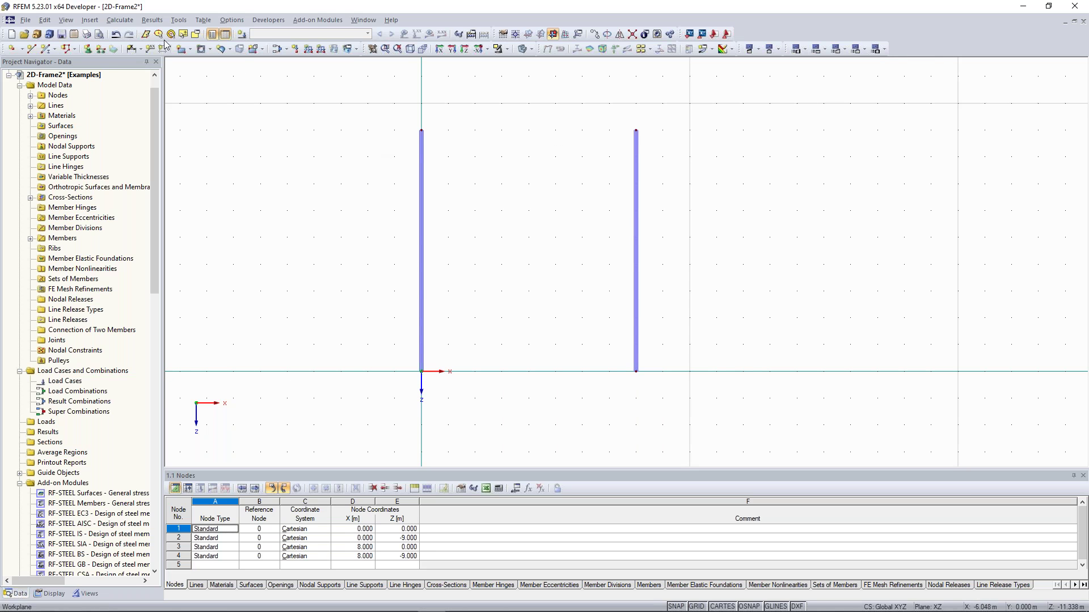
click(49, 54)
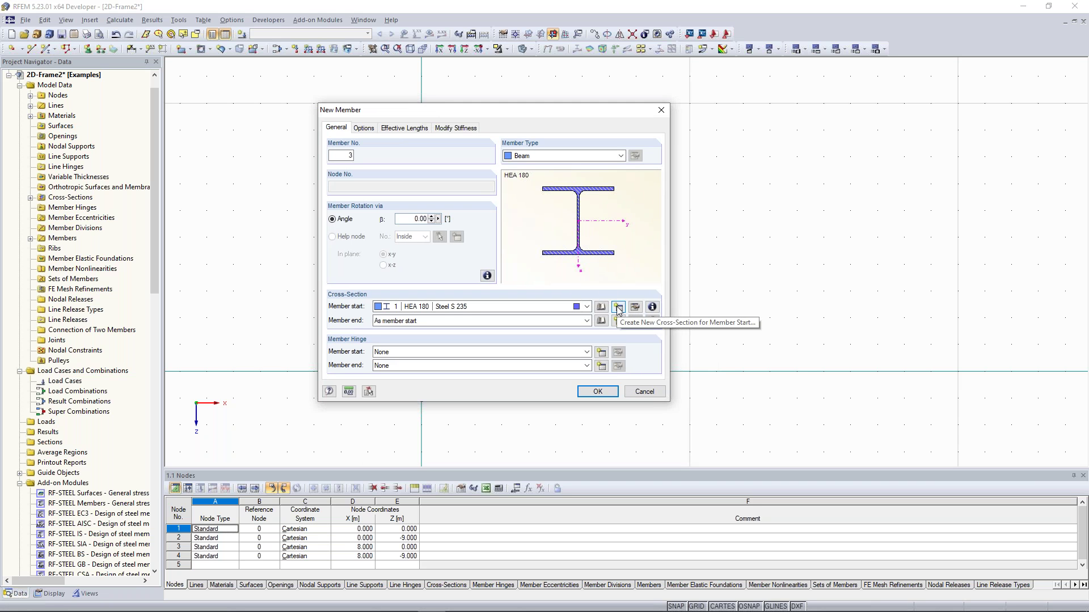
click(617, 307)
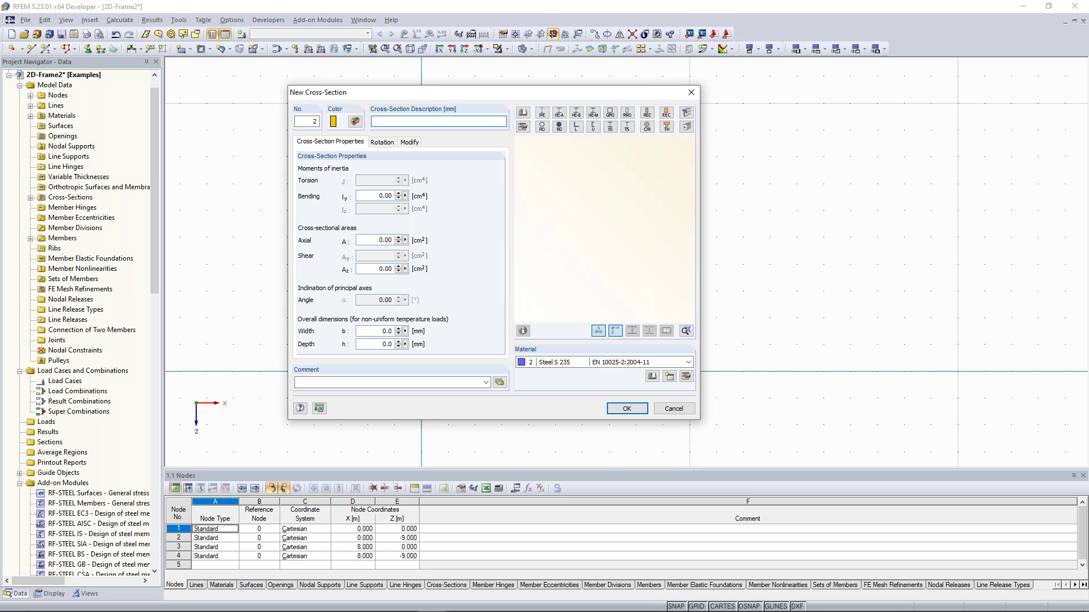
click(524, 114)
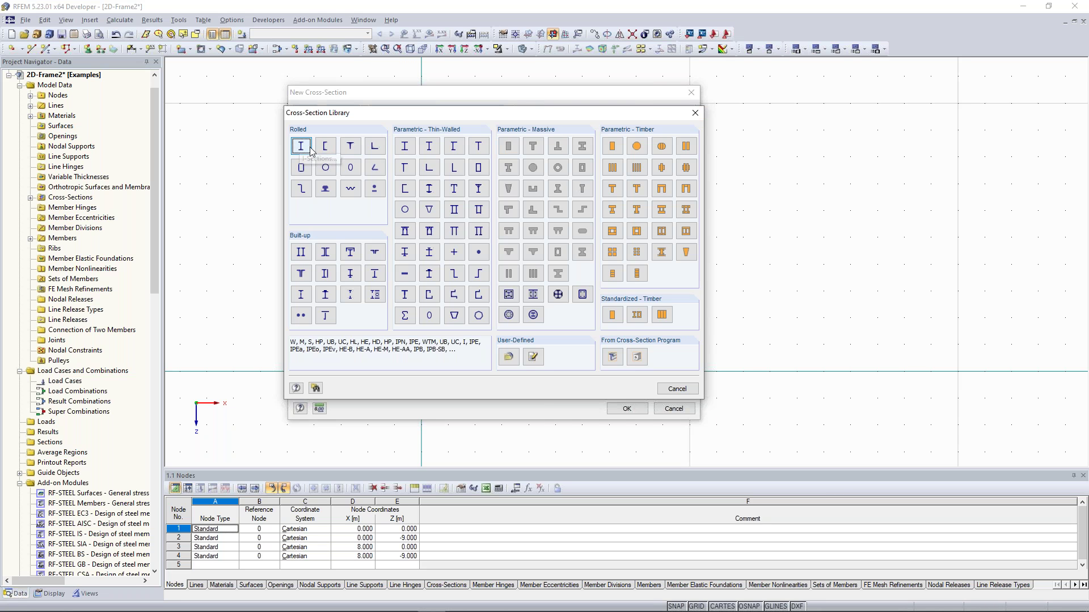
drag(473, 117, 360, 176)
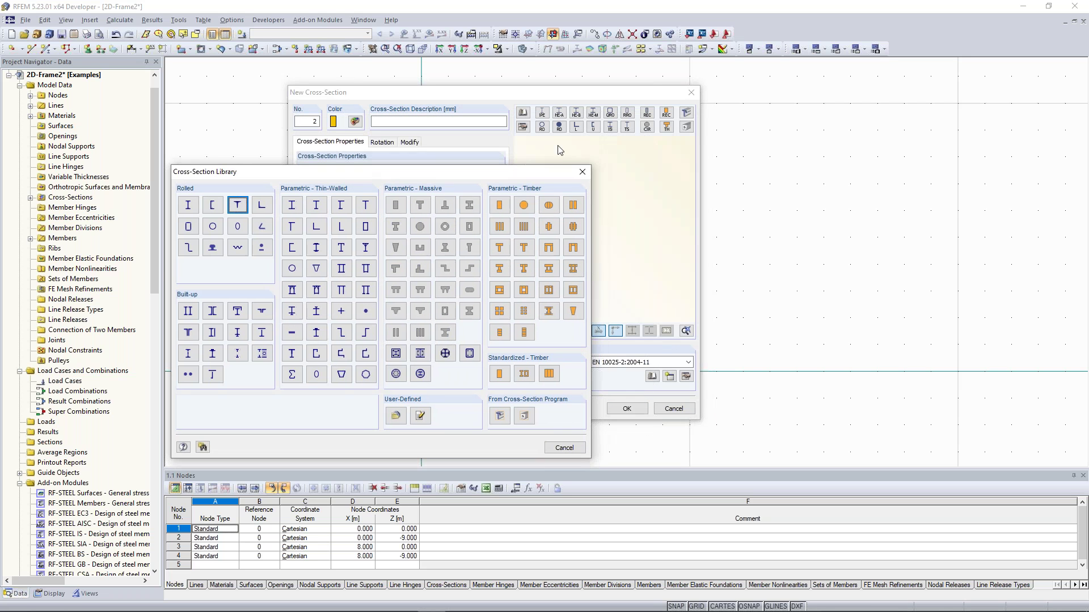
click(188, 206)
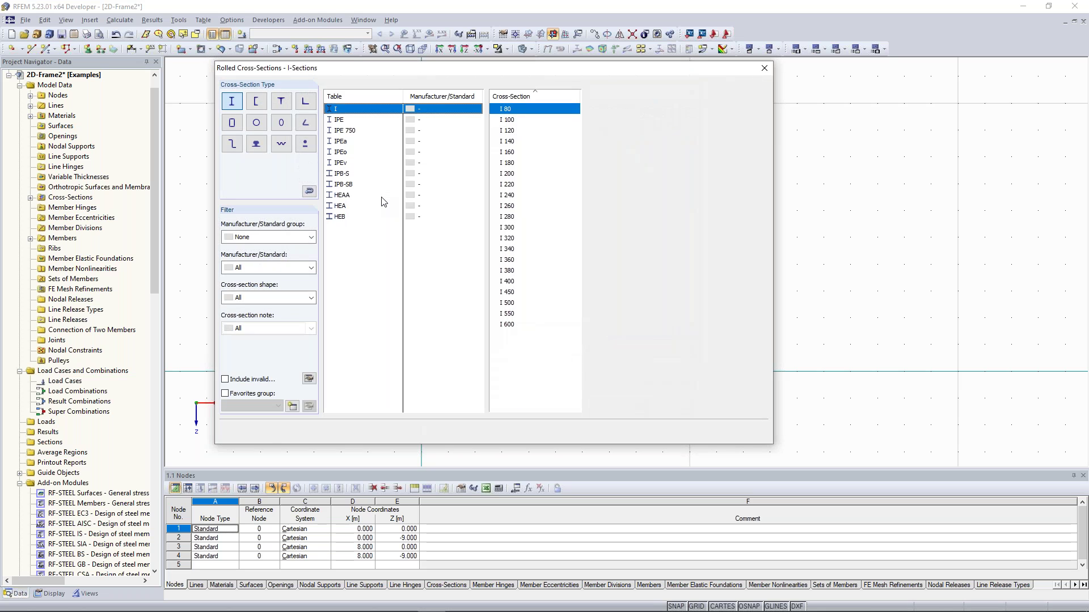
click(345, 121)
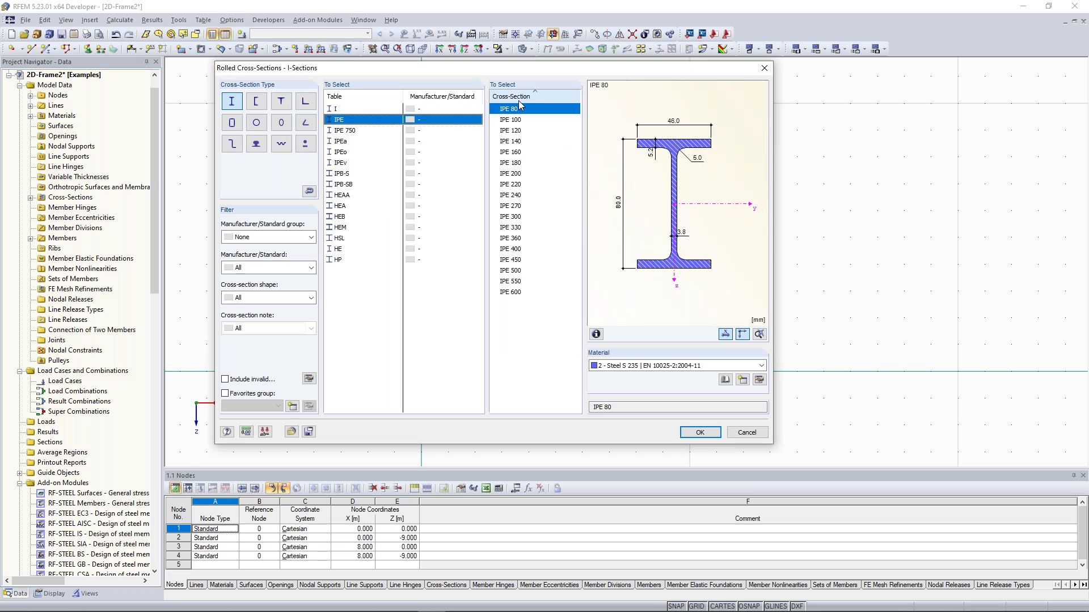
click(516, 207)
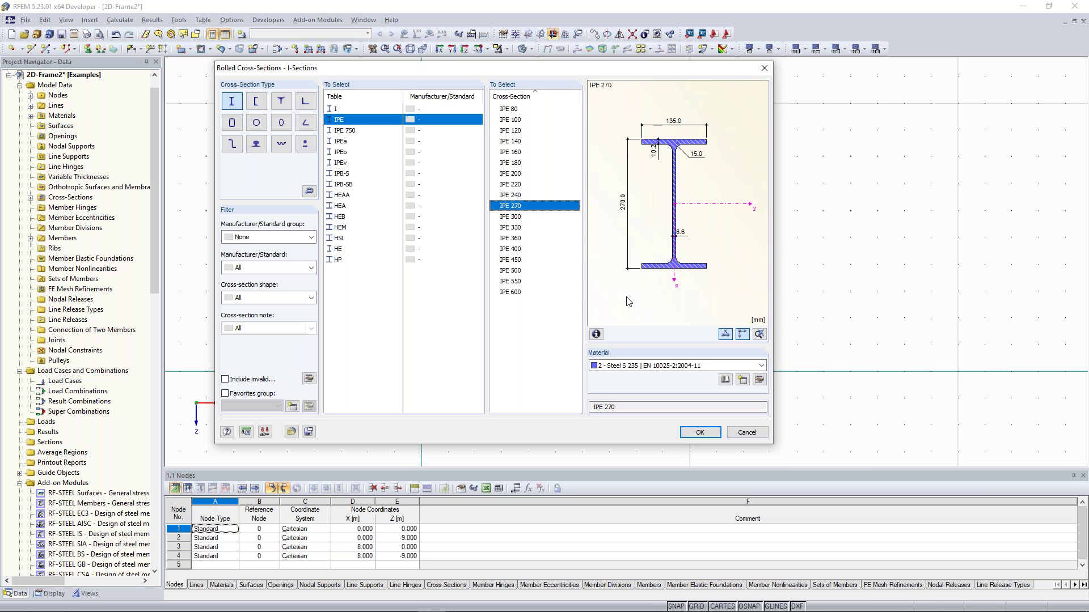
Step: Review the IPE 270 cross-section properties, including its cross-sectional area and moments of inertia
click(595, 334)
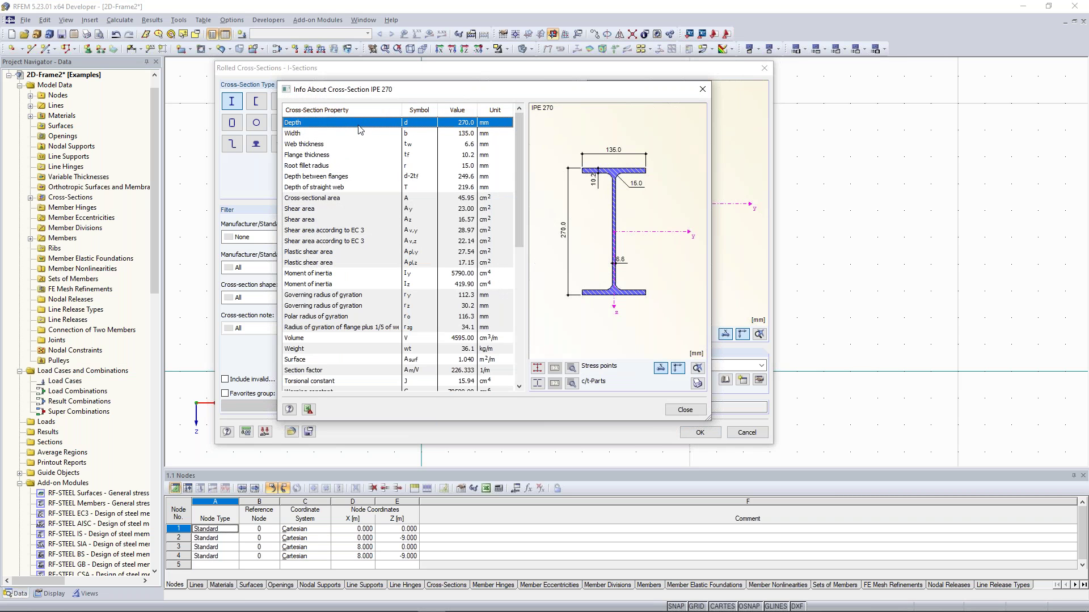
drag(518, 142, 522, 116)
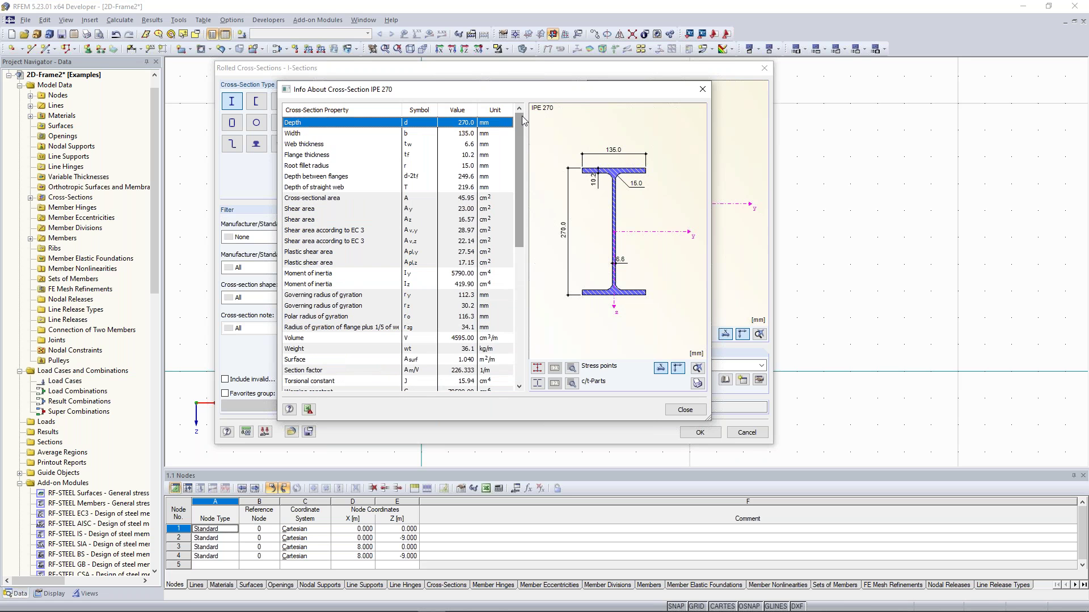
click(328, 199)
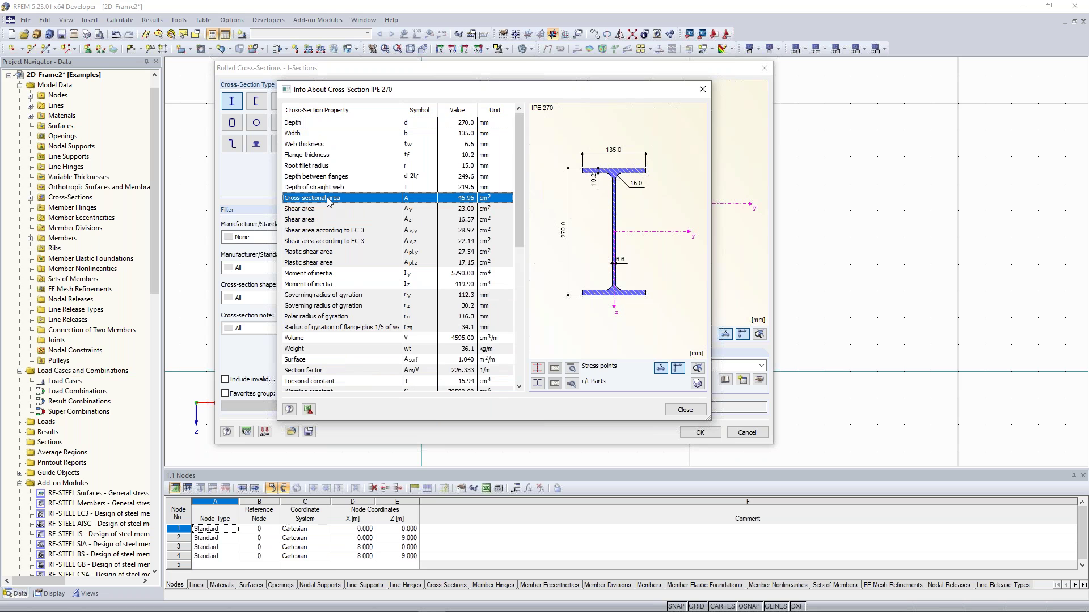
drag(519, 214, 521, 230)
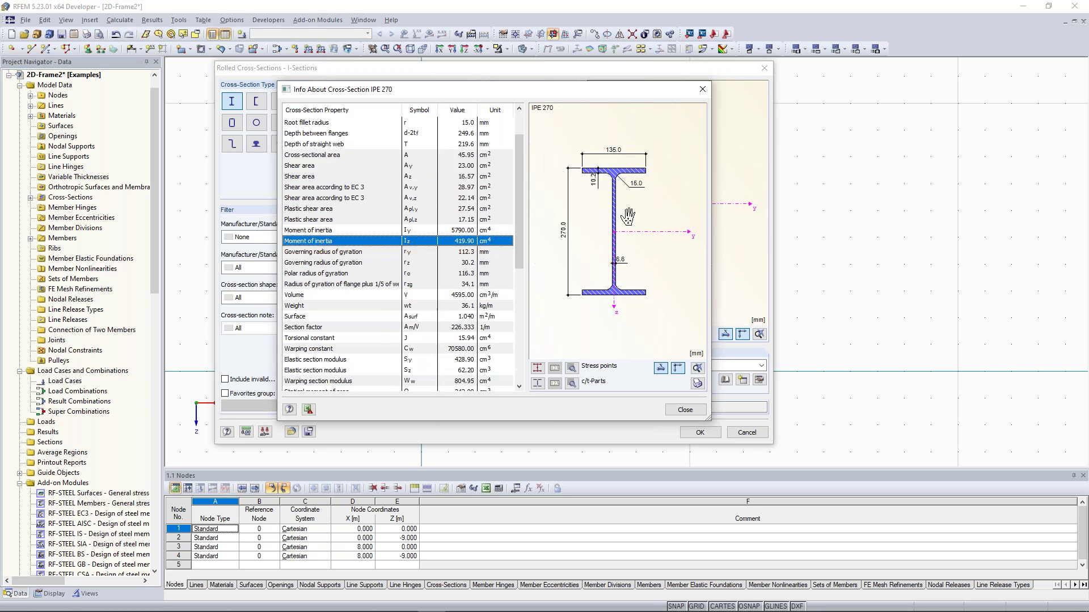
click(683, 410)
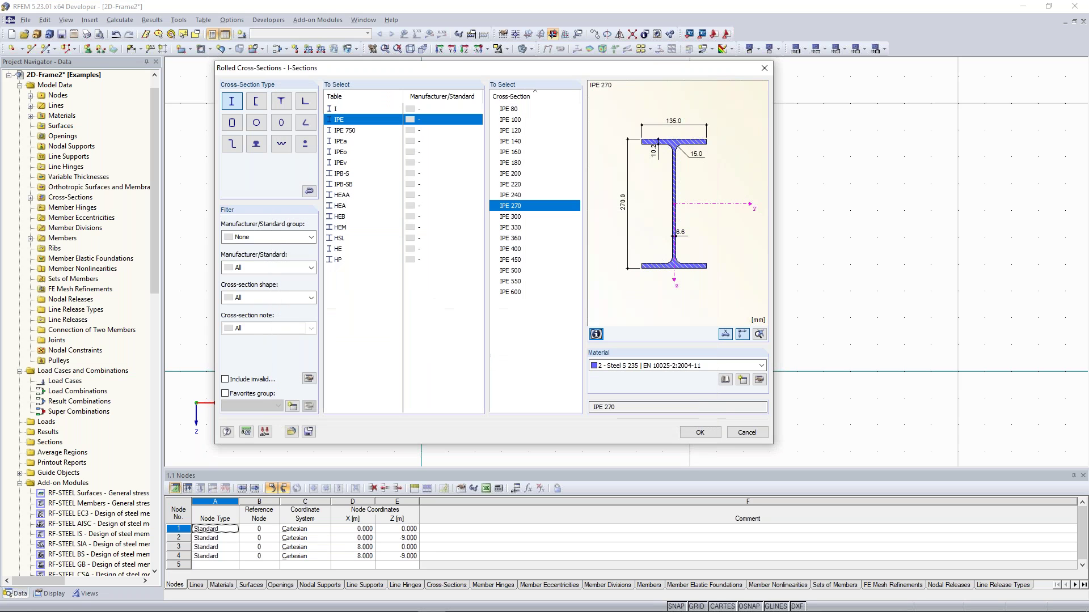
Step: Accept the IPE 270 section and draw a horizontal beam connecting the top ends of the two columns
click(700, 433)
click(628, 409)
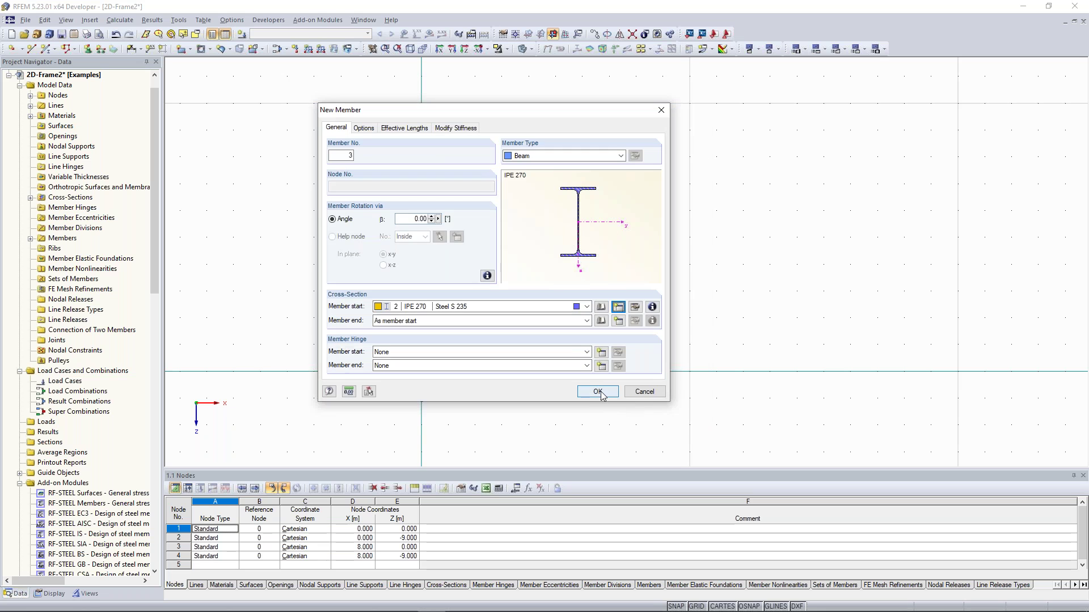
key(Return)
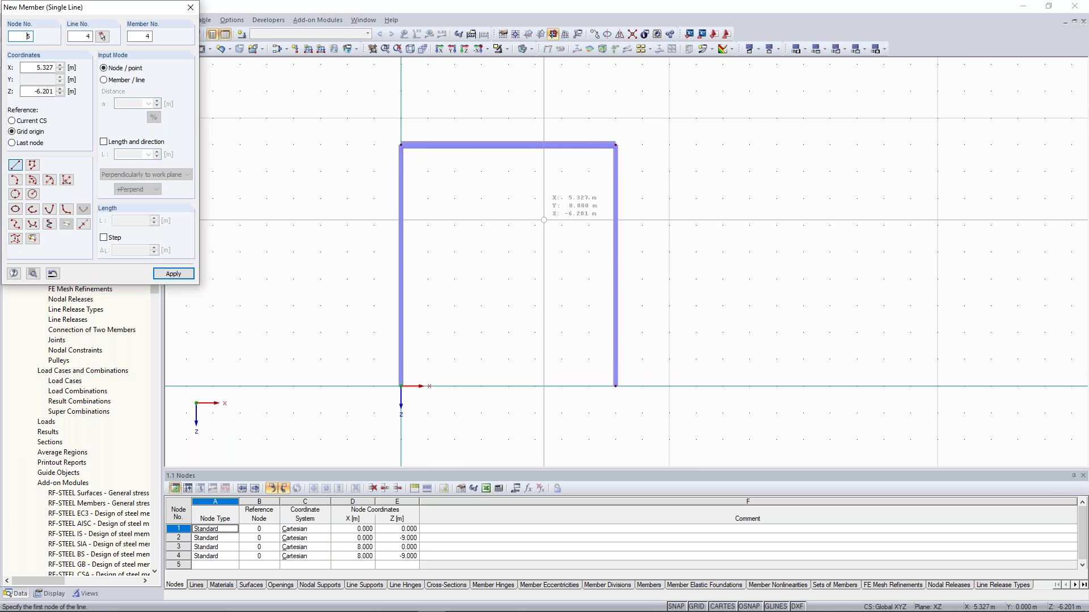
key(Escape)
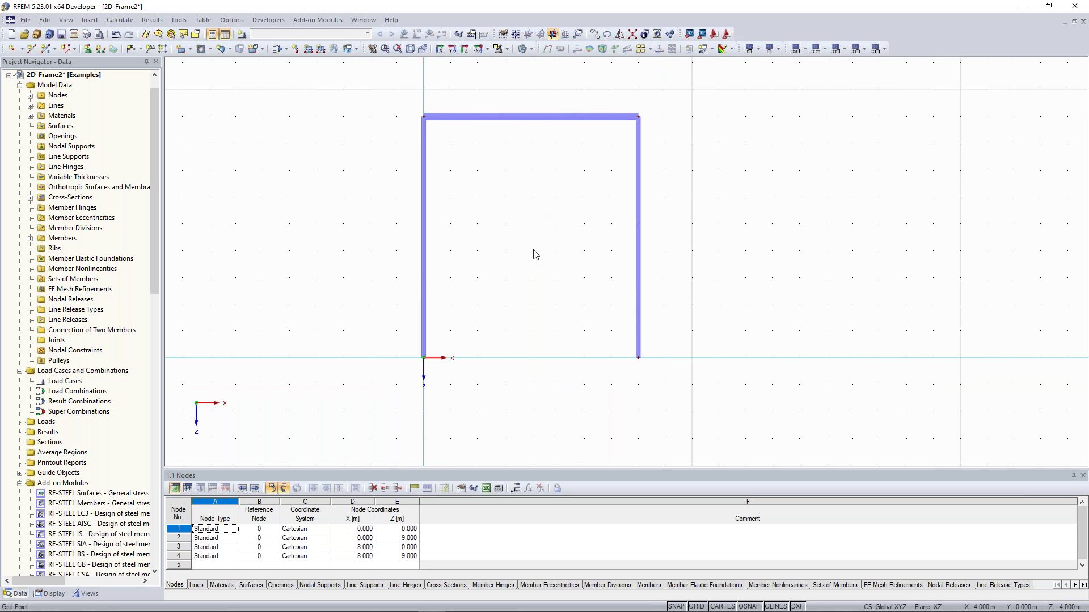
Step: Create an additional cross-section with the rolled profile IPE 360 in Steel S 235
scroll(530, 256, up, 1)
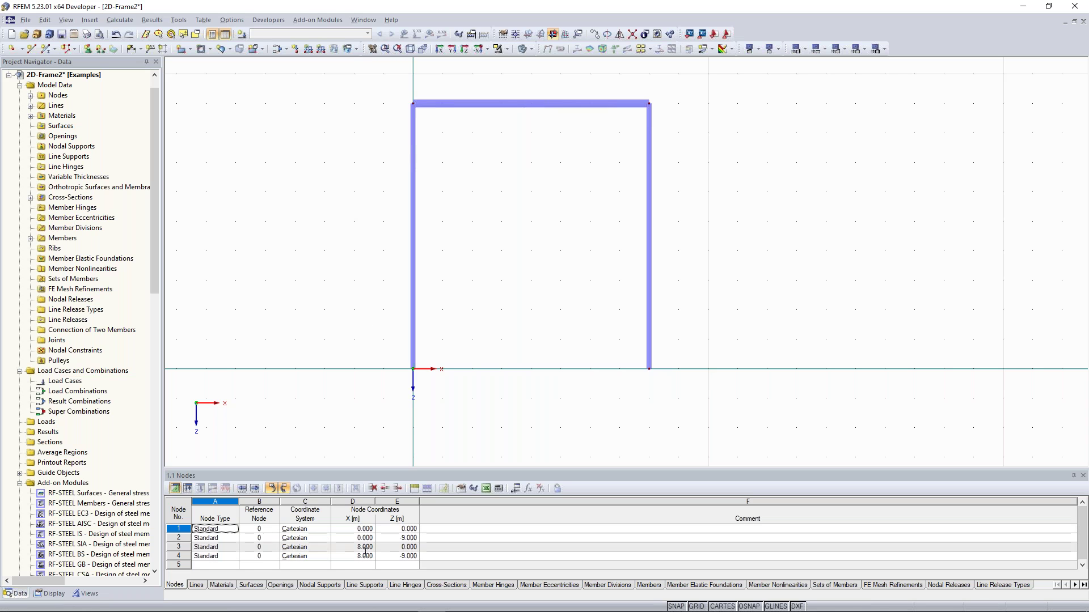
drag(387, 472, 389, 445)
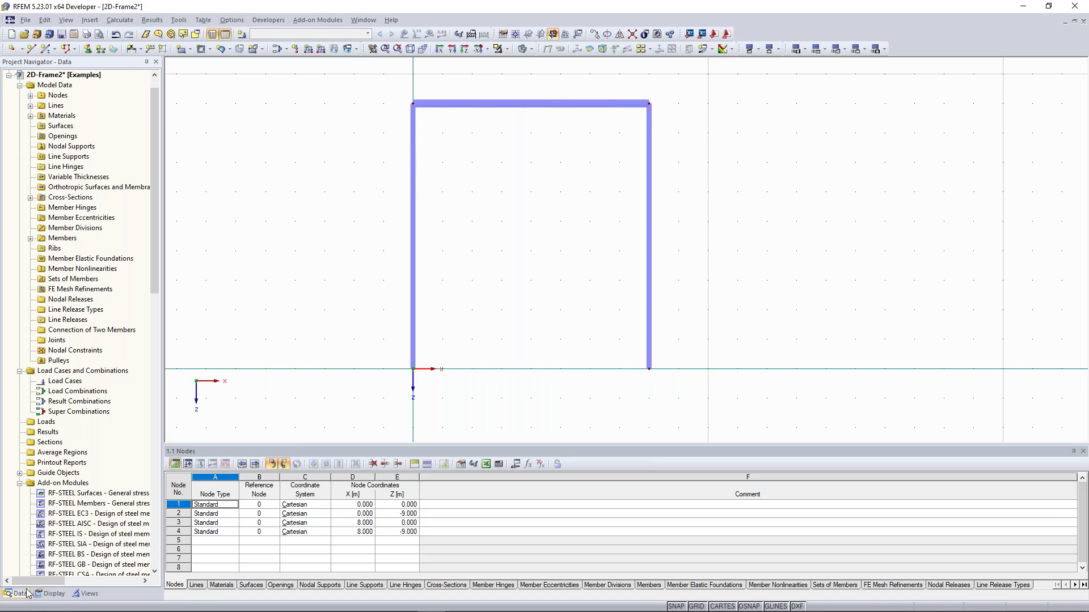
click(31, 198)
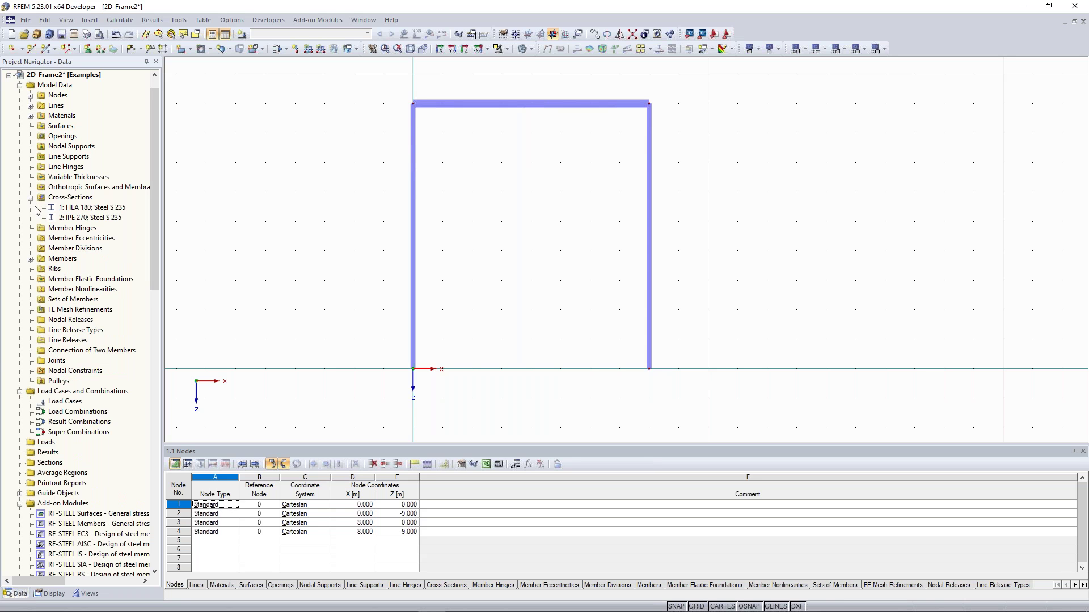
right_click(65, 199)
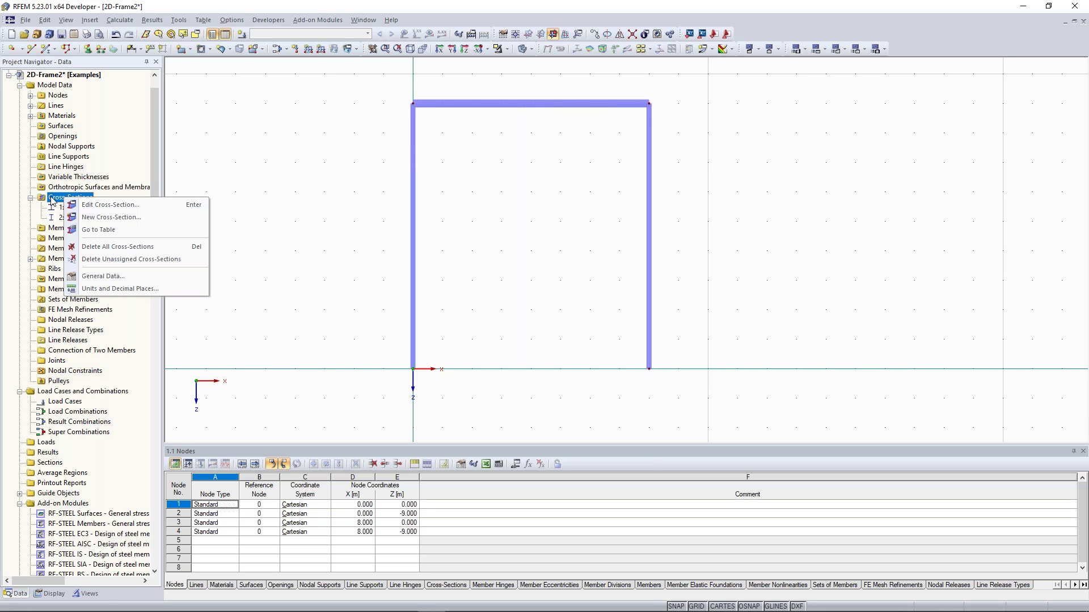
click(118, 223)
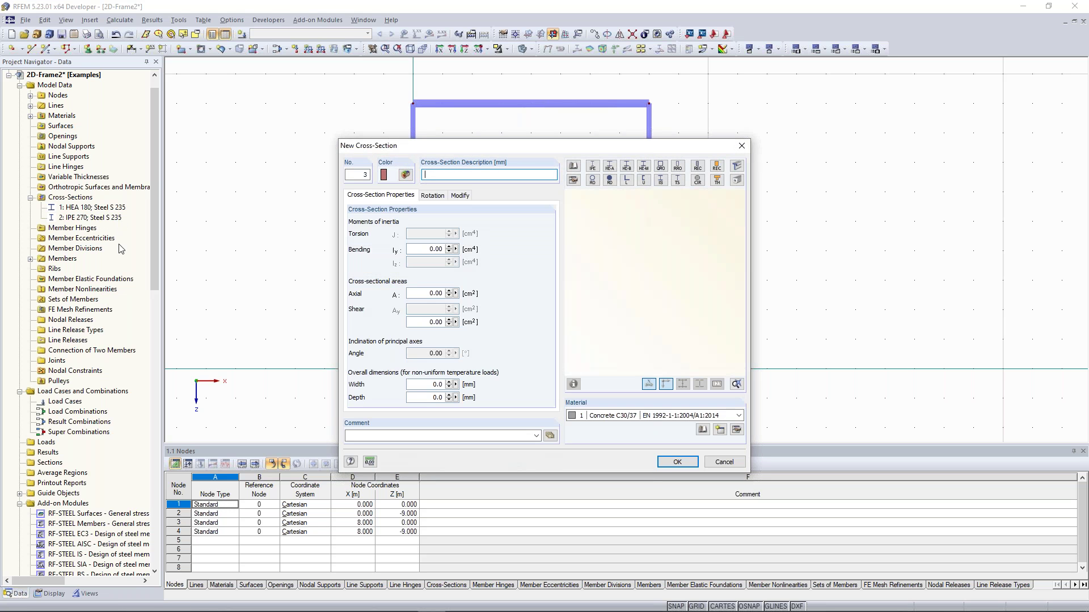
drag(459, 143, 336, 130)
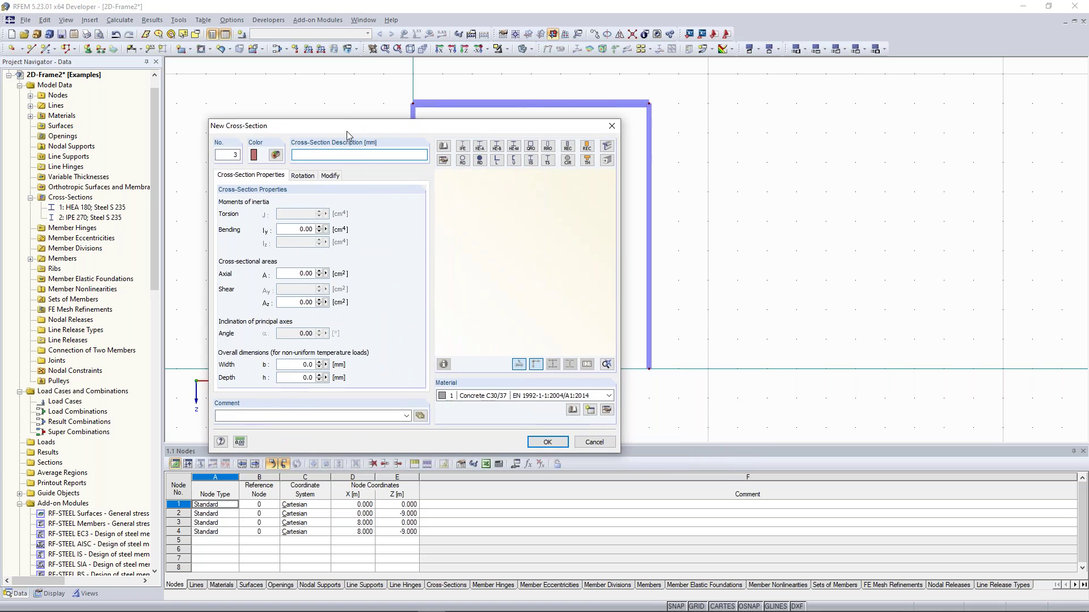
click(464, 148)
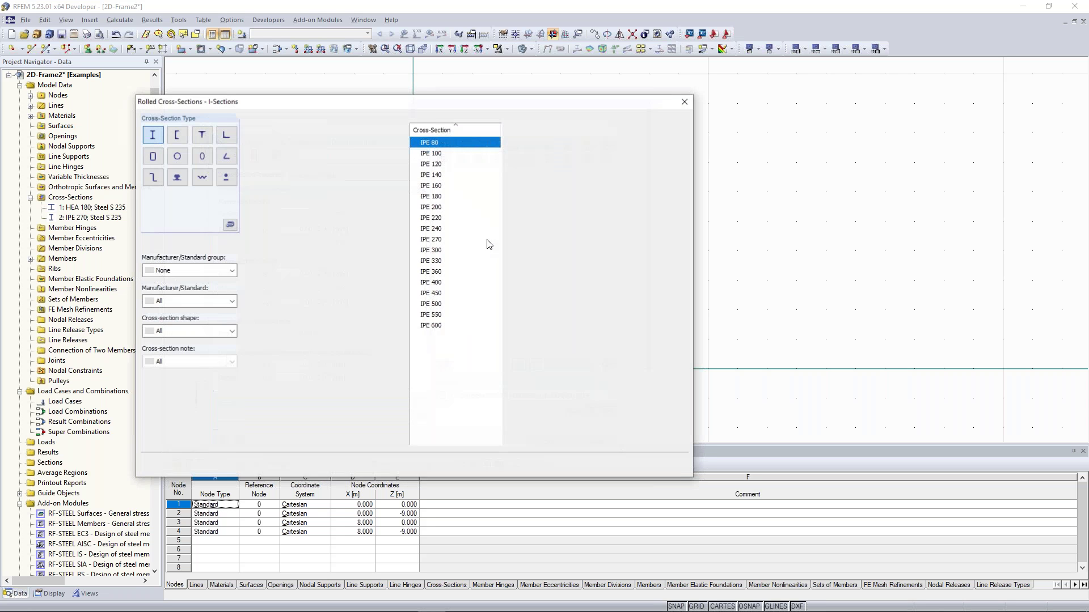
click(446, 272)
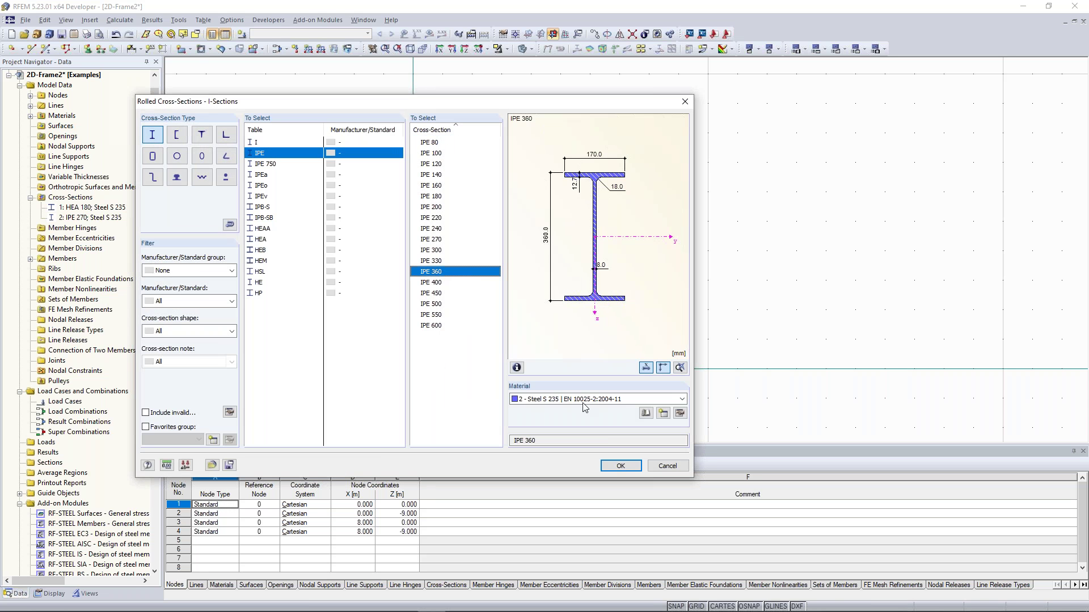
click(619, 468)
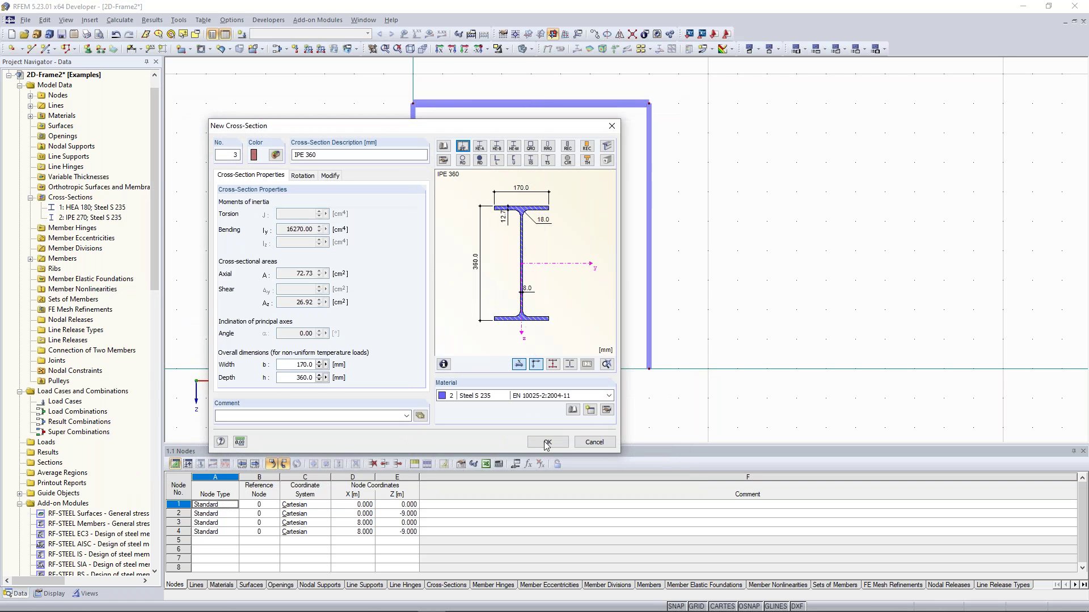
click(546, 443)
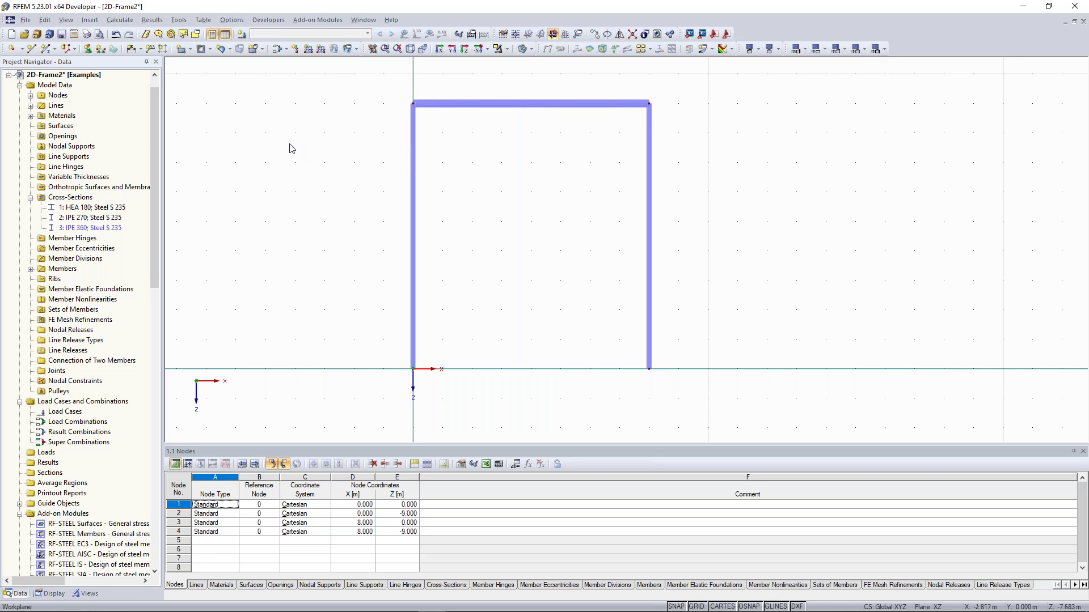
Step: Divide the left column by distance with a new intermediate node 5 m from the member start
drag(384, 79, 700, 427)
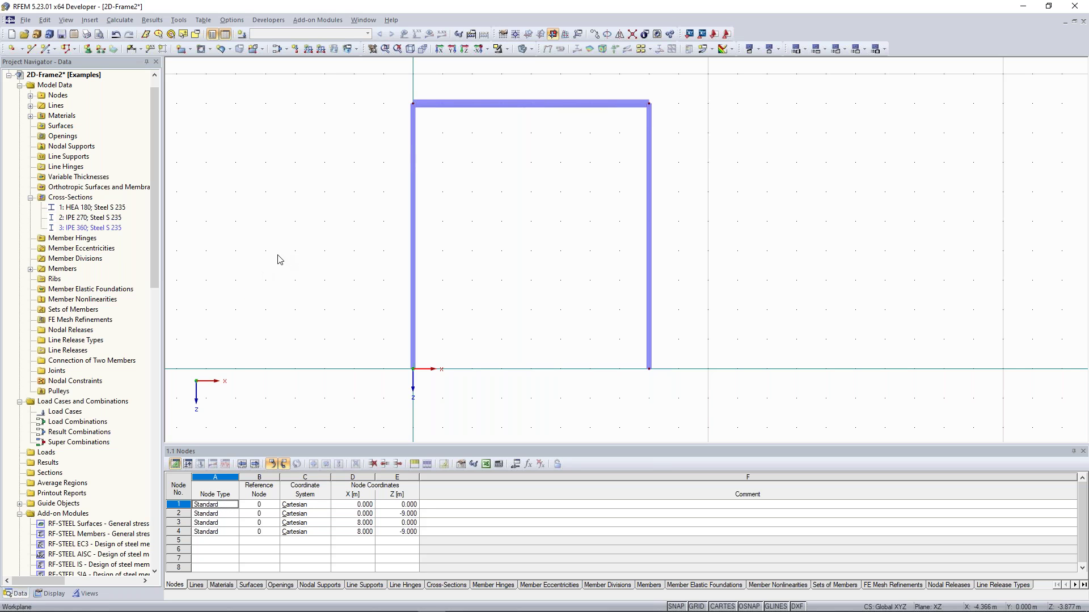
middle_drag(440, 221, 429, 219)
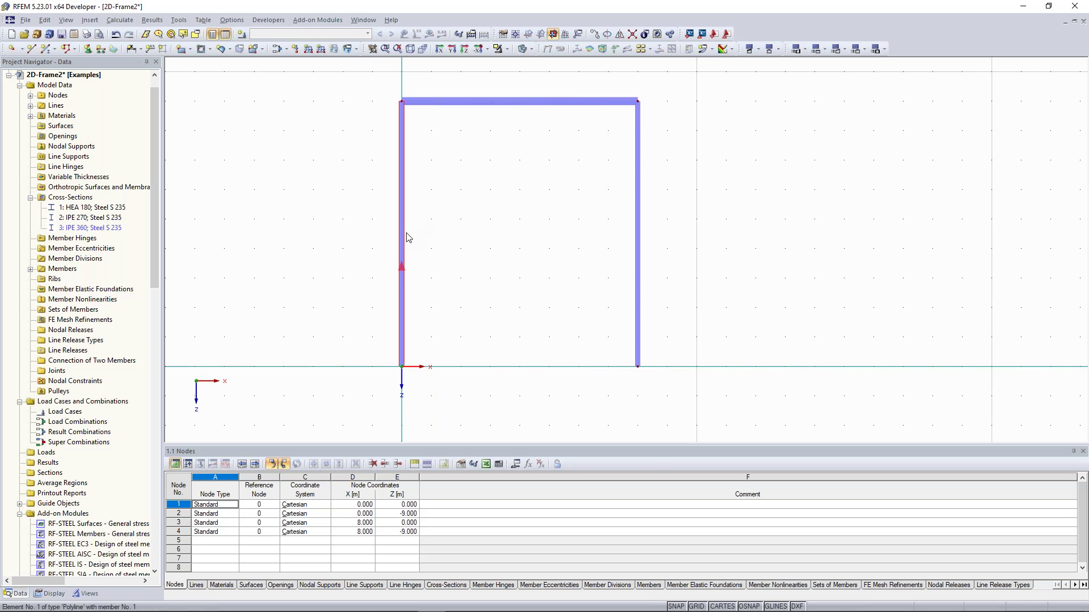
mouse_move(404, 228)
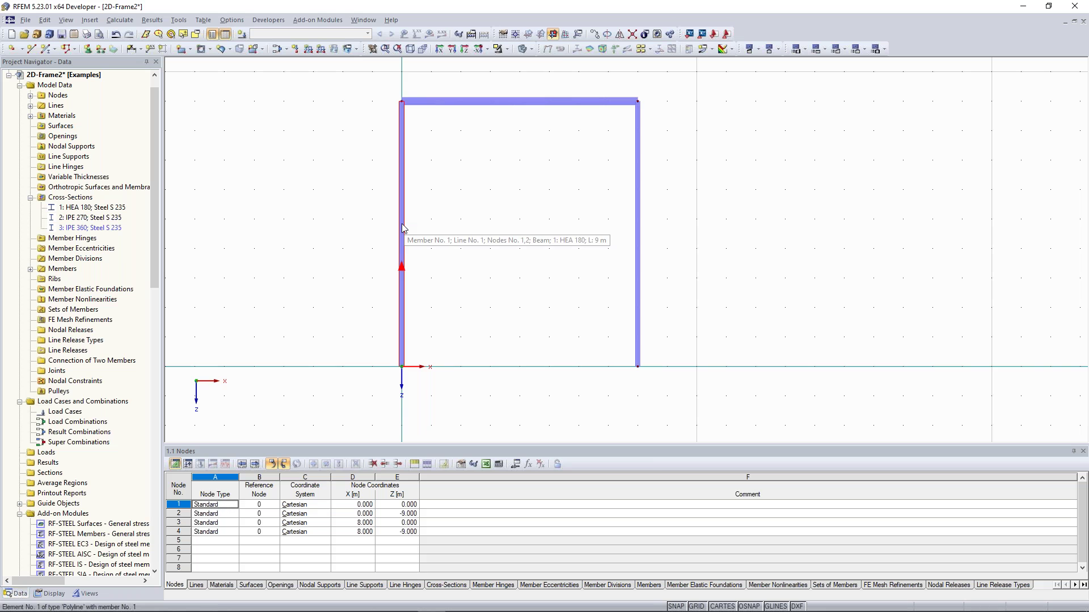
right_click(404, 227)
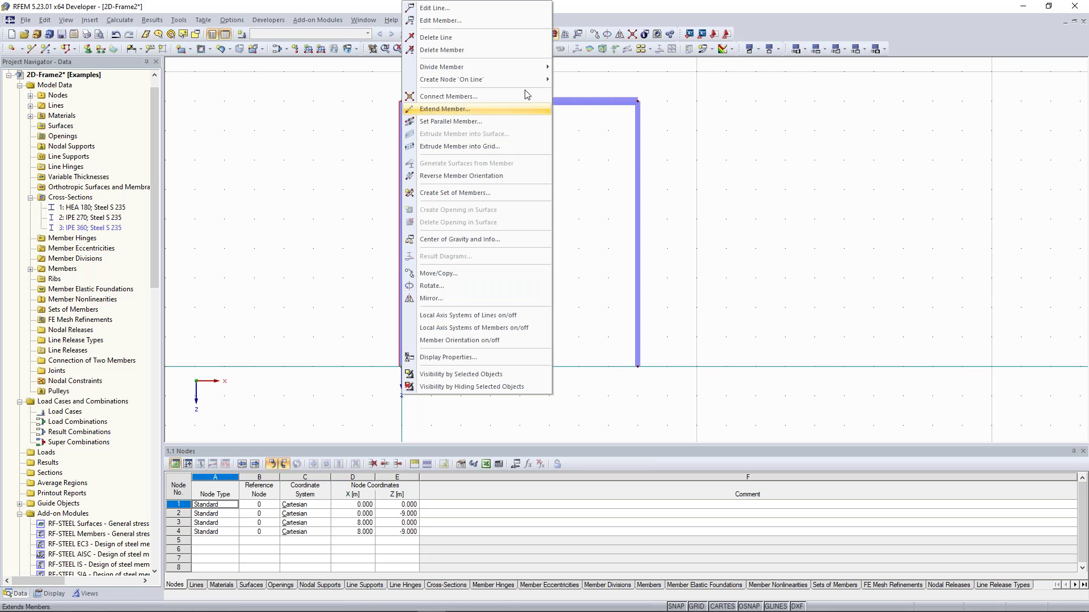
mouse_move(524, 67)
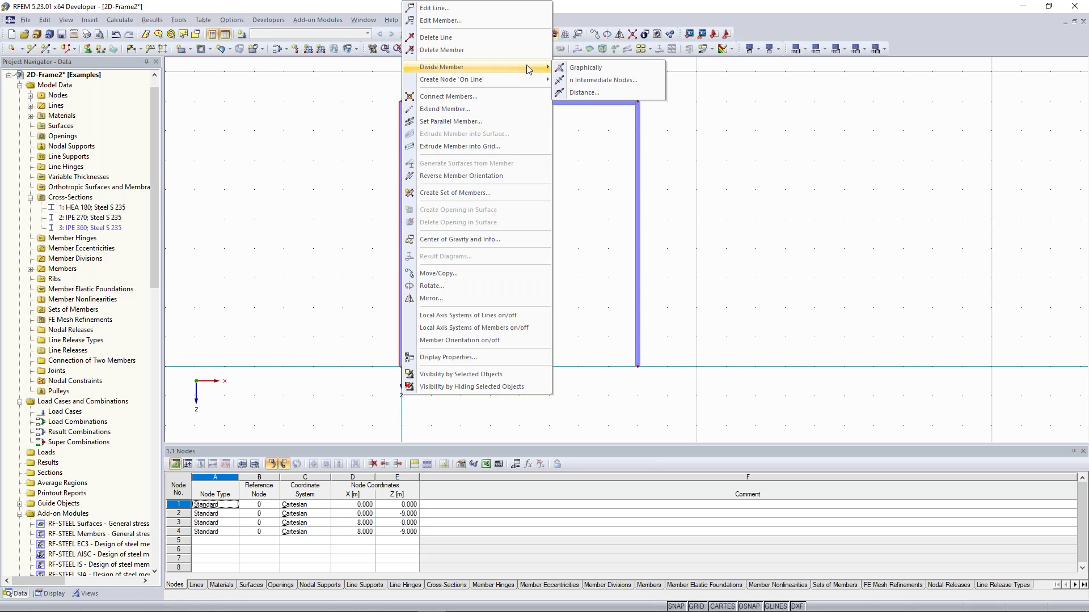
click(635, 92)
drag(534, 172, 819, 102)
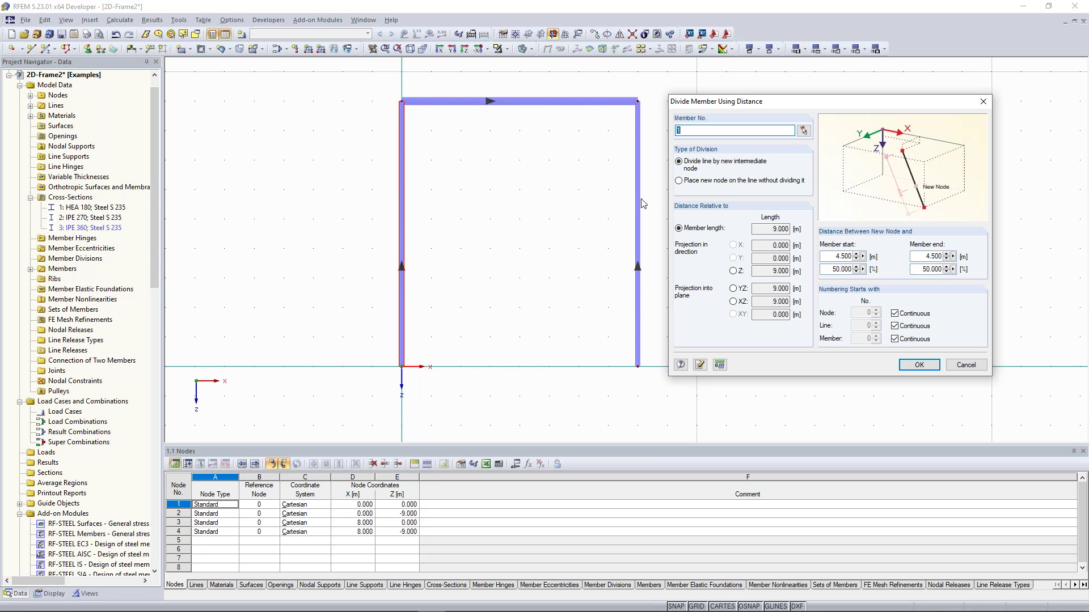
double_click(843, 255)
text(5)
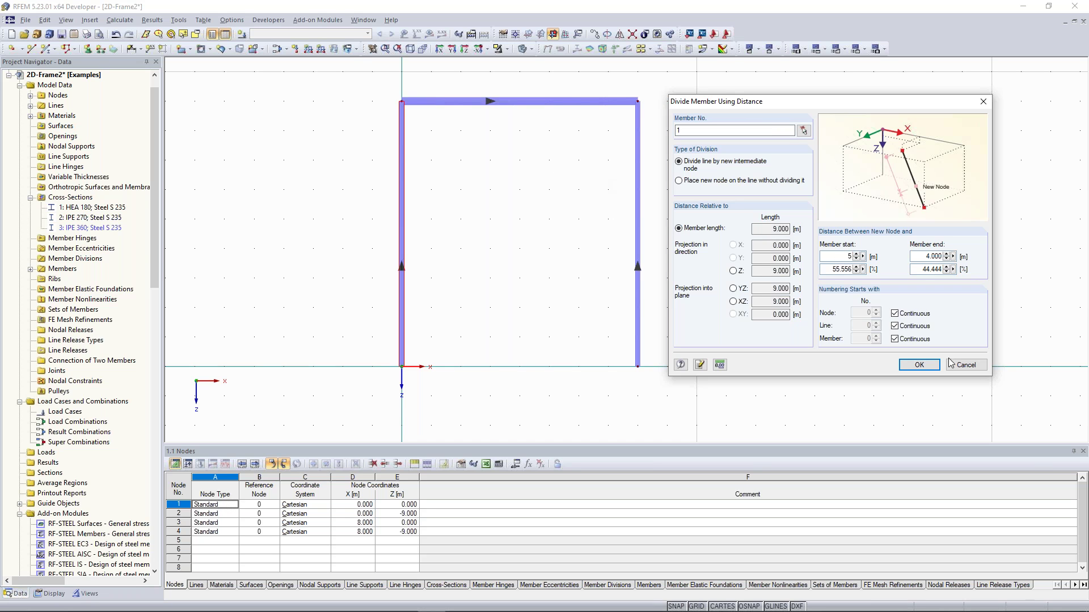
click(915, 370)
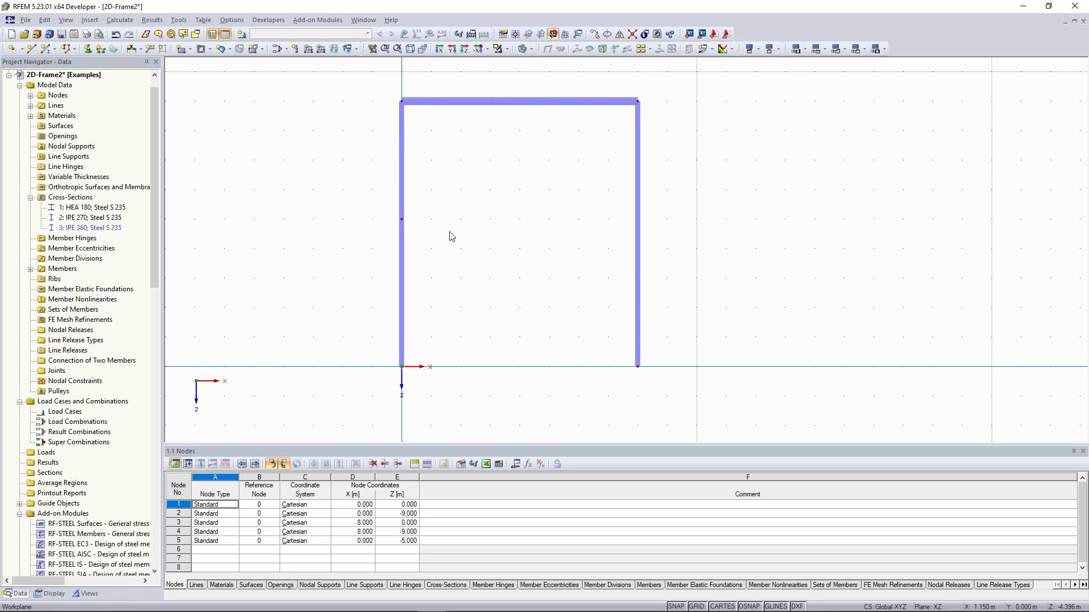
Step: Draw a horizontal IPE 360 beam from the left column's intermediate node straight across to the right column
middle_drag(384, 204, 355, 191)
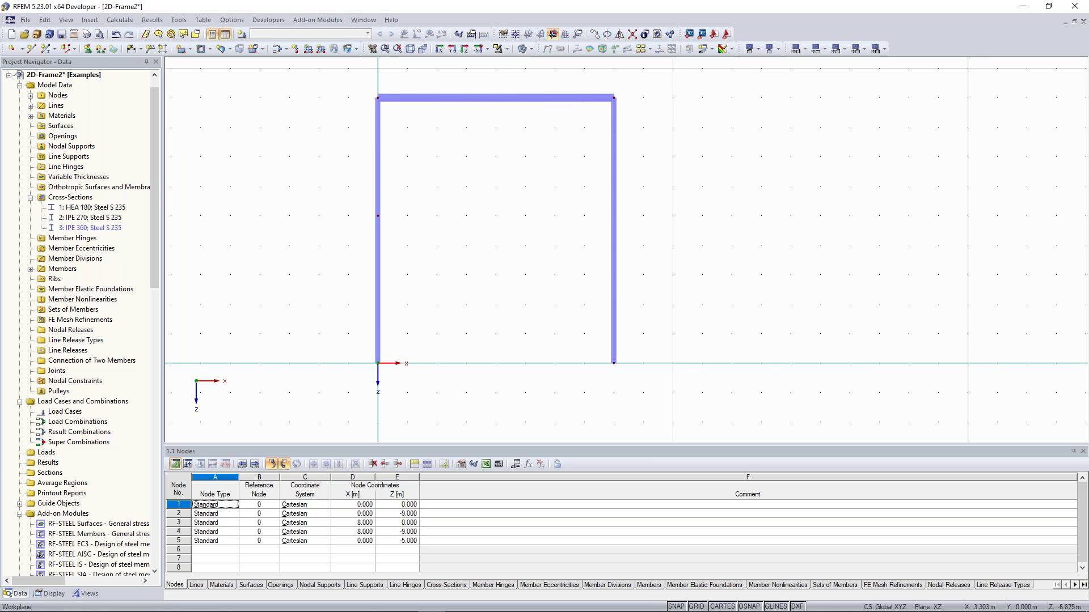
middle_drag(479, 166, 492, 163)
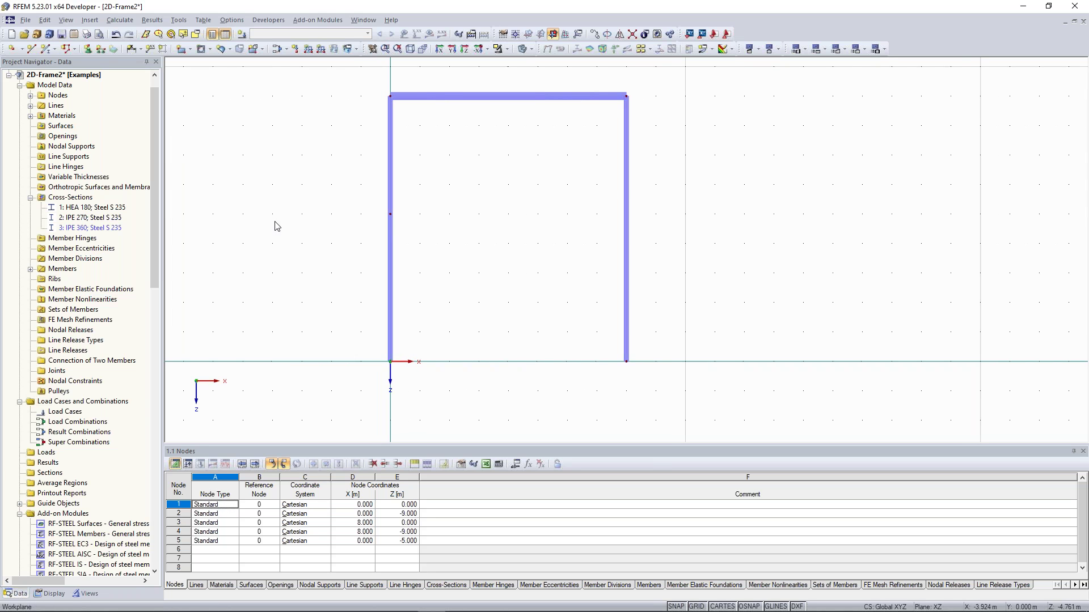
click(46, 51)
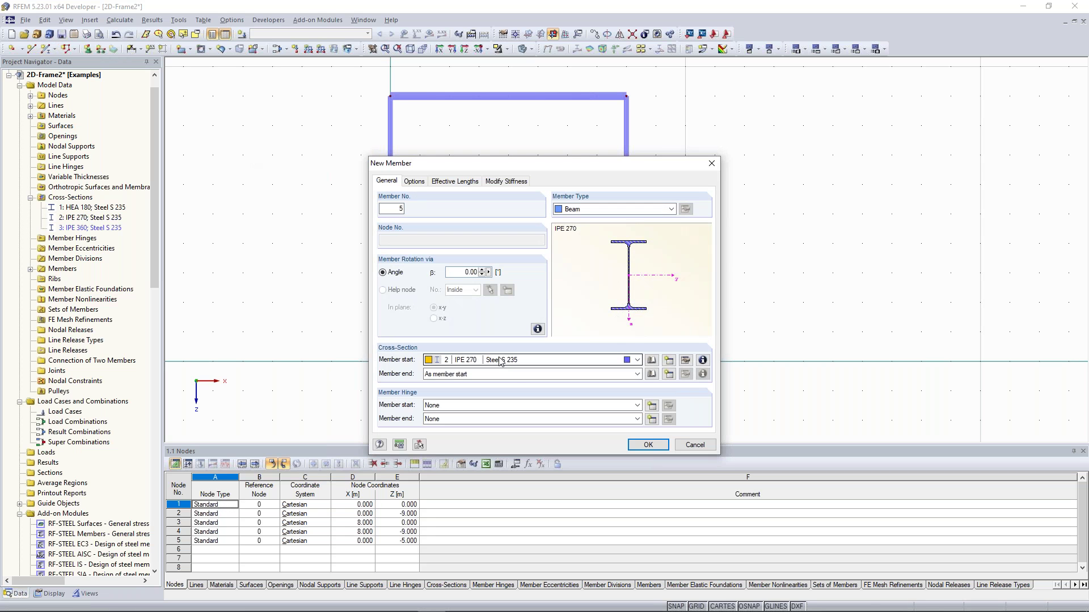
click(500, 360)
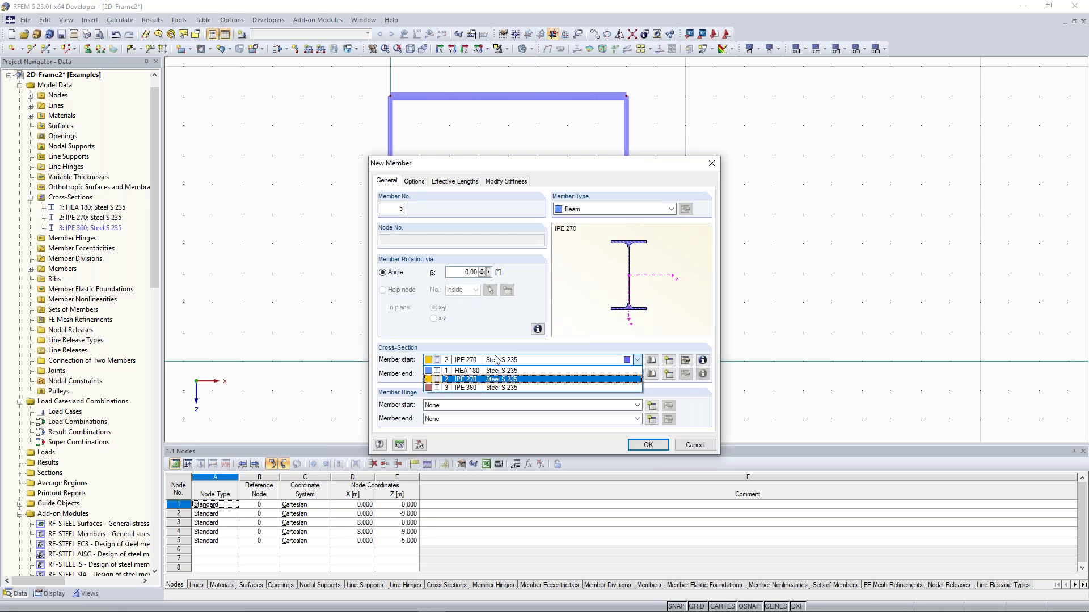
click(478, 388)
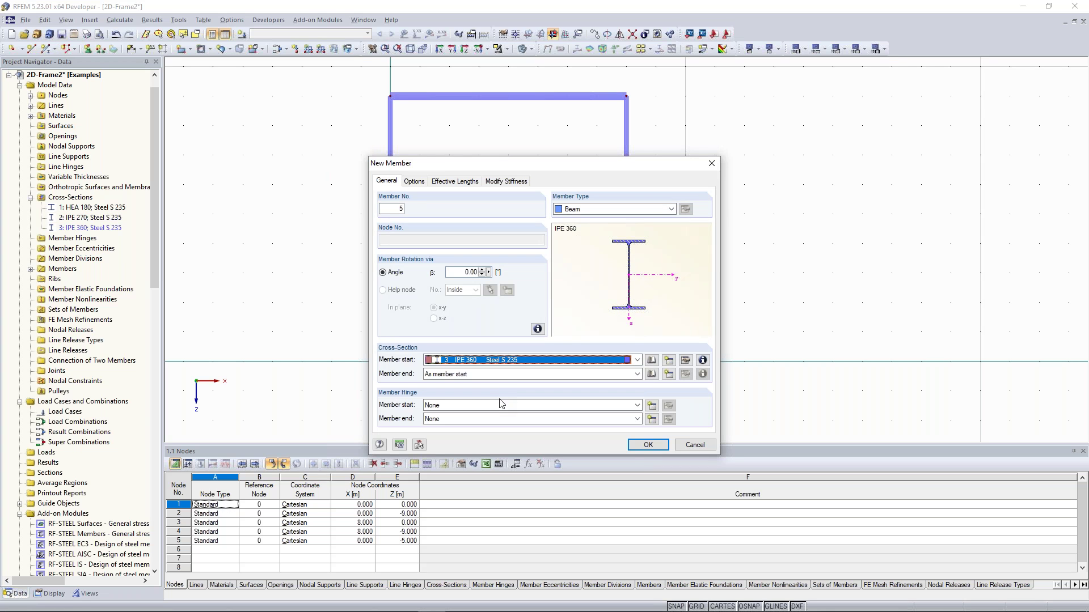
click(648, 446)
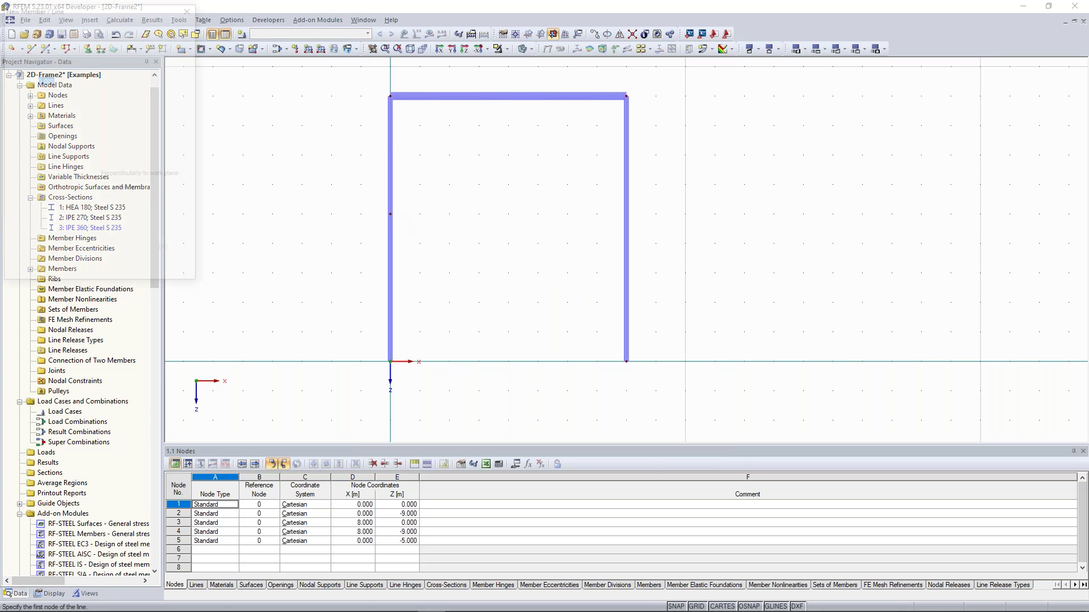
click(390, 214)
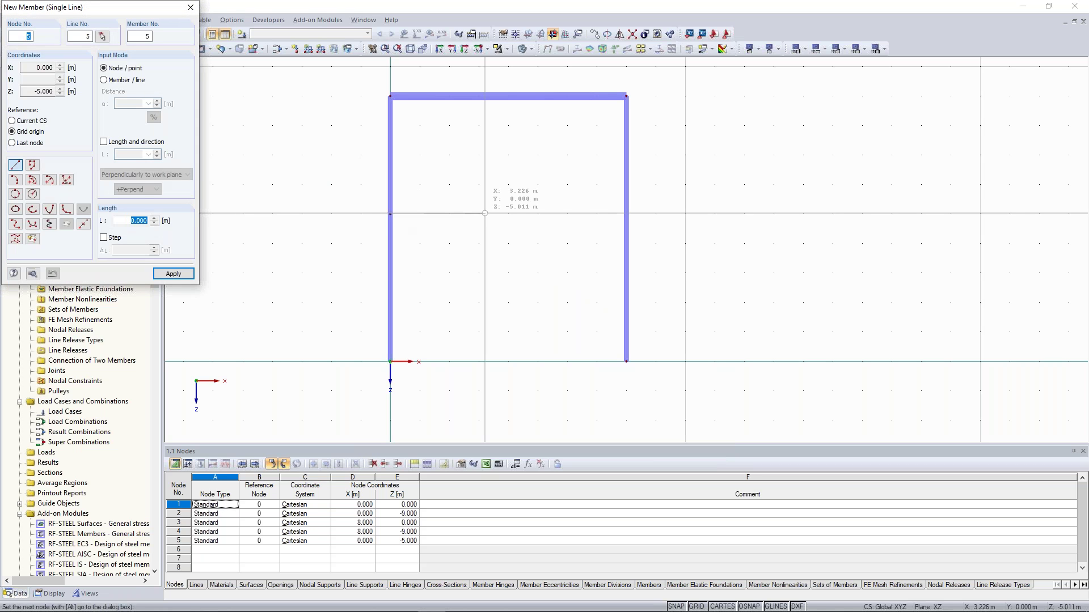
click(626, 214)
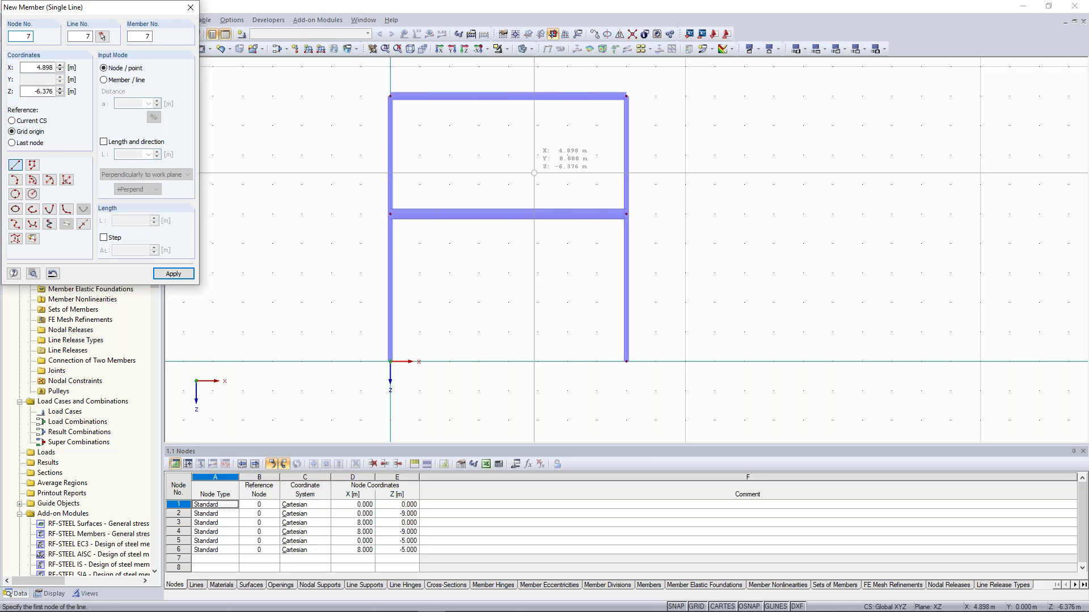
key(Escape)
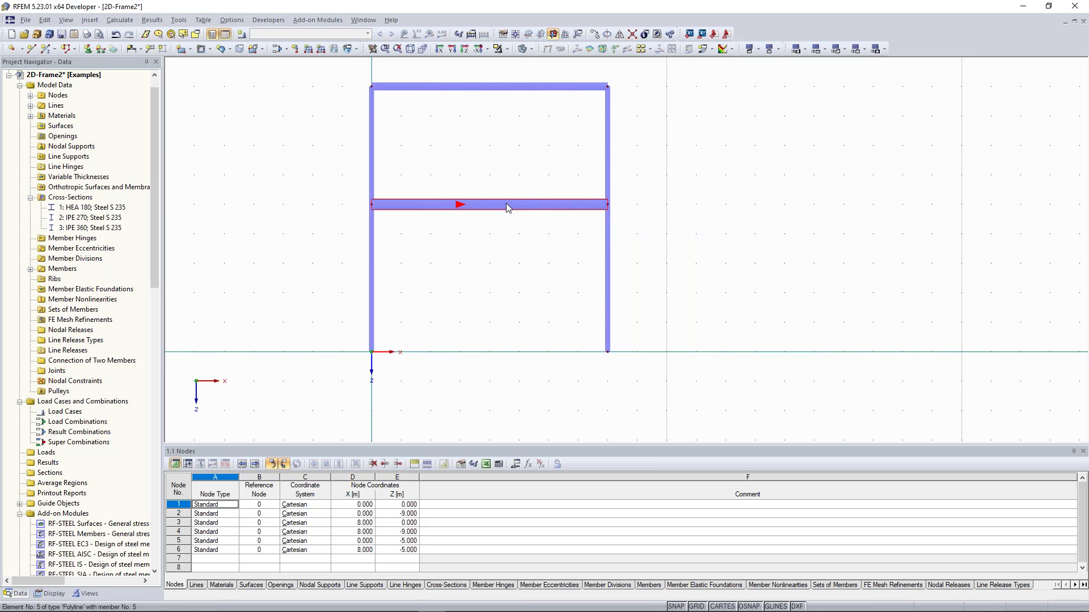
Step: Divide the IPE 360 beam graphically at a spacing of 4.5 m from its left end
right_click(508, 206)
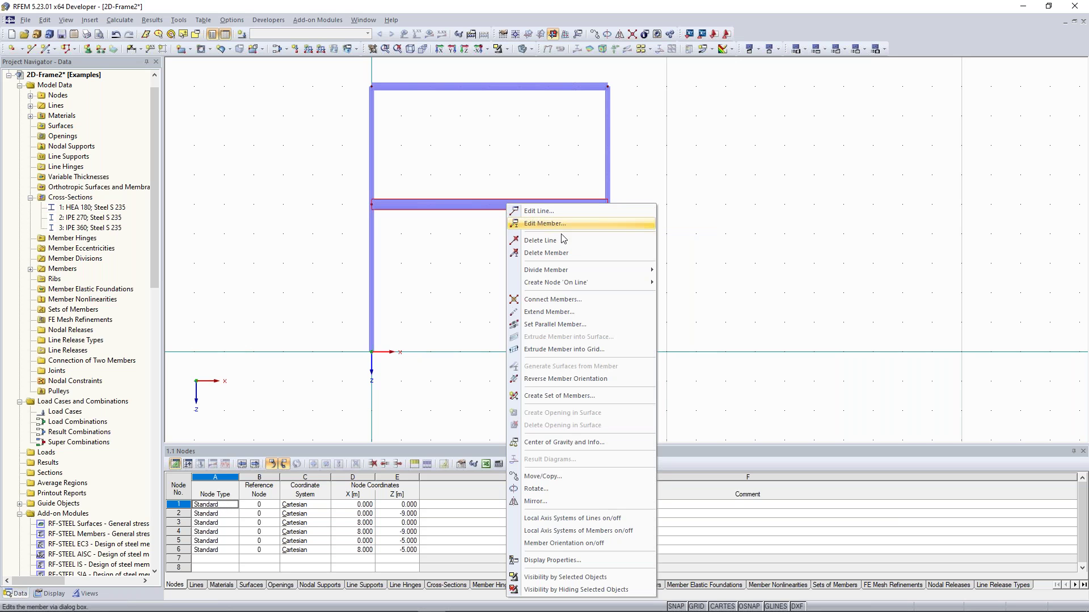
mouse_move(575, 274)
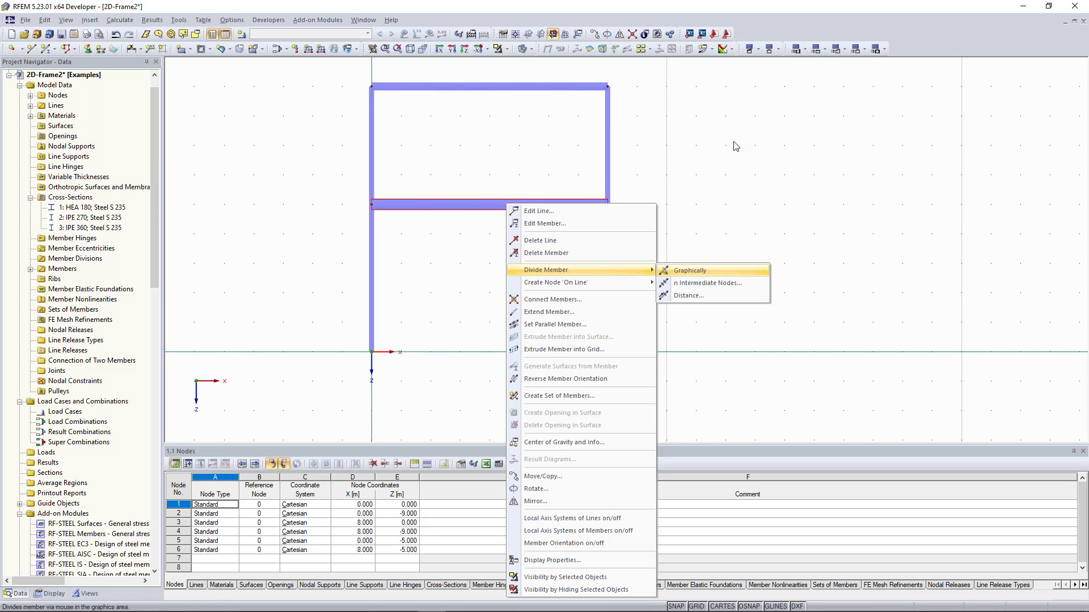
click(691, 272)
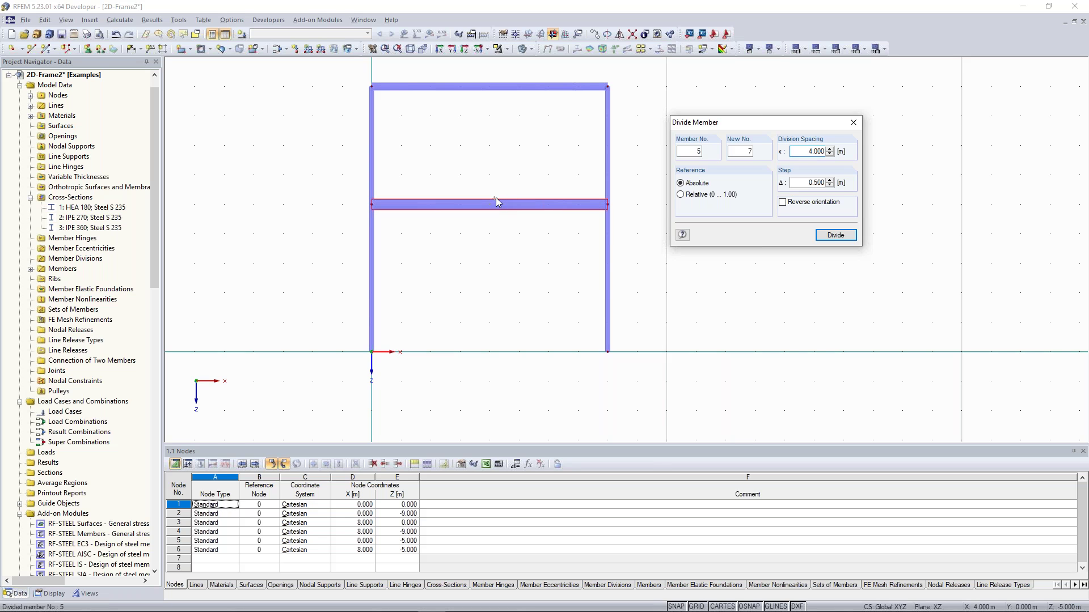
click(607, 188)
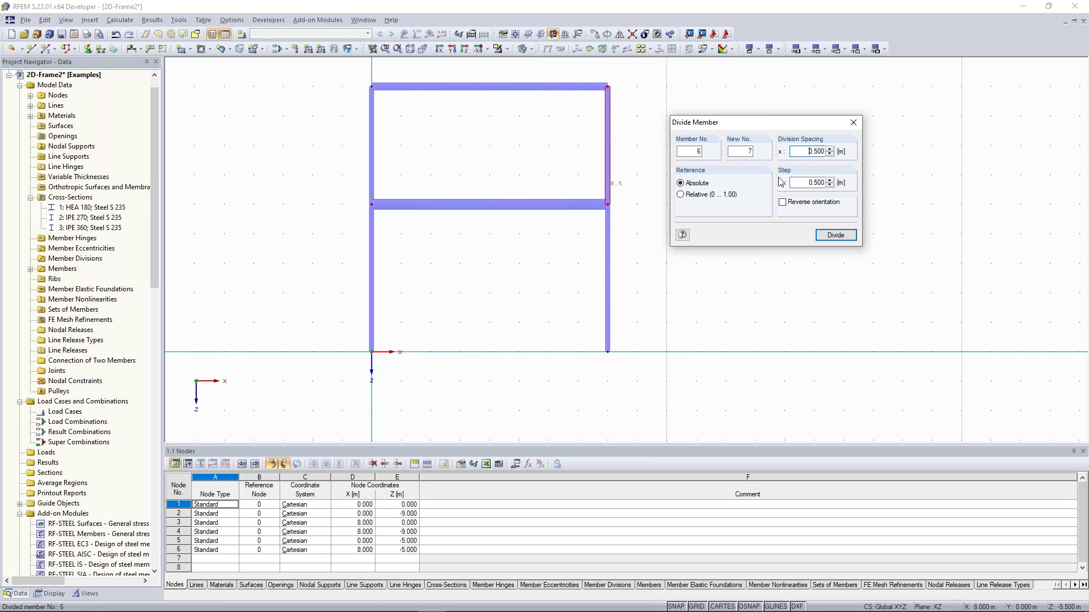
double_click(807, 183)
click(494, 199)
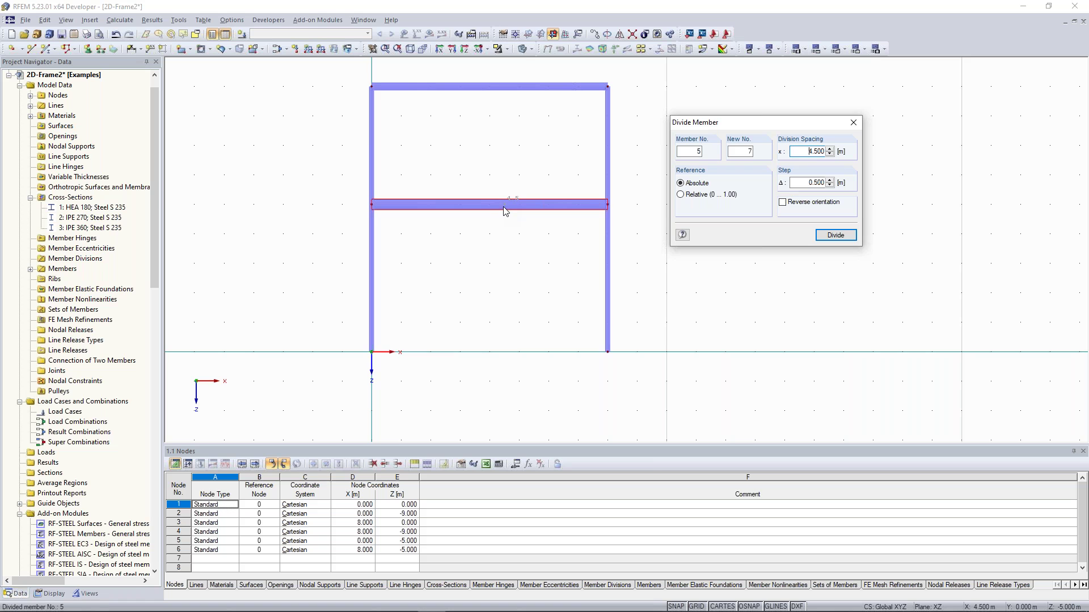
click(504, 209)
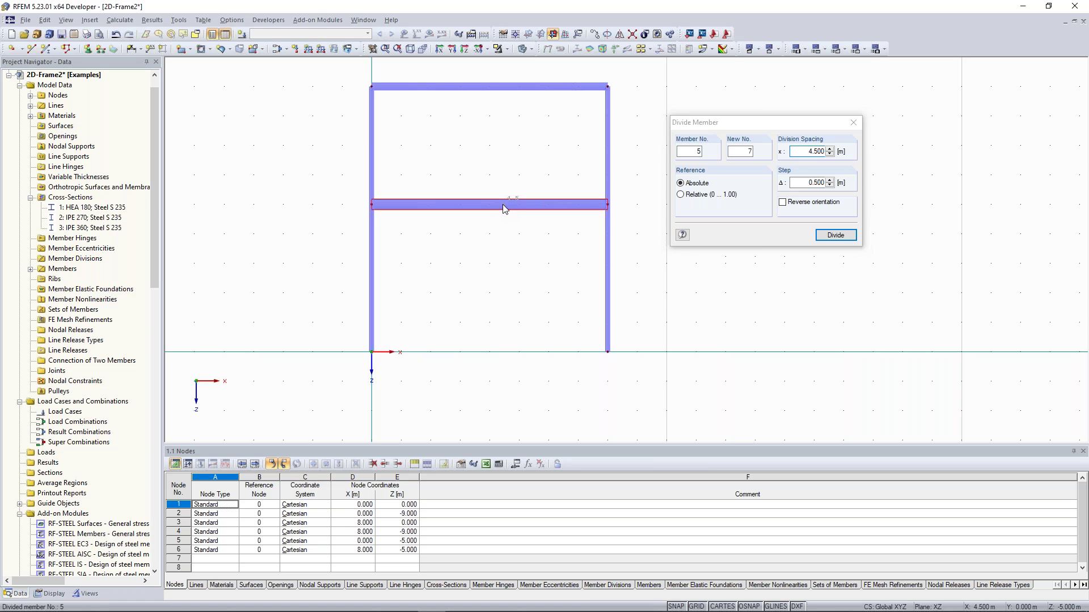
click(853, 125)
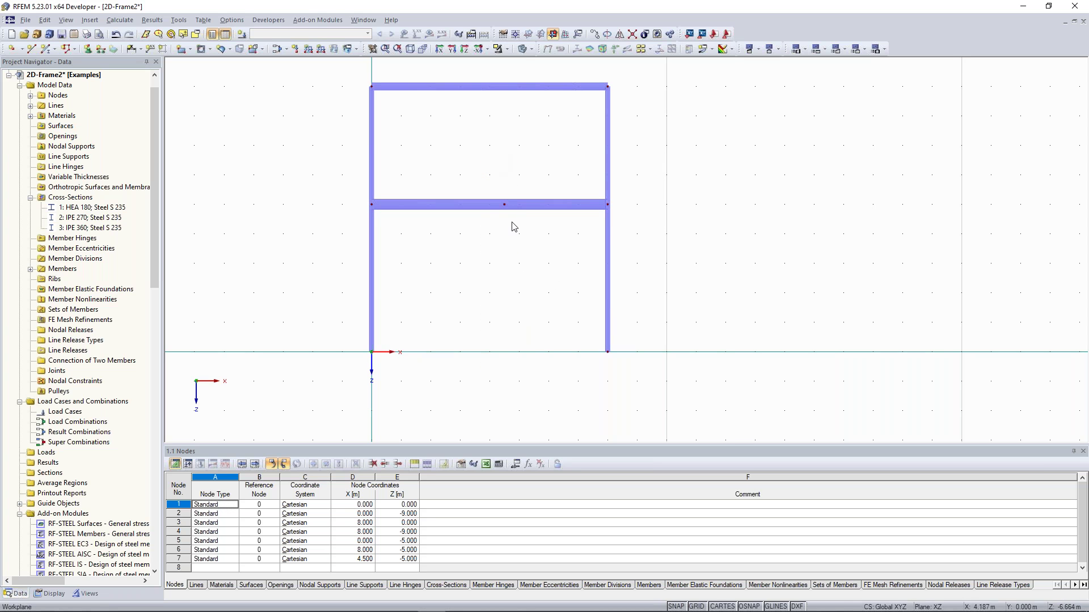
Step: Copy the lower part of the left column so its top meets the intermediate node of the IPE 360 beam
middle_drag(514, 271, 522, 262)
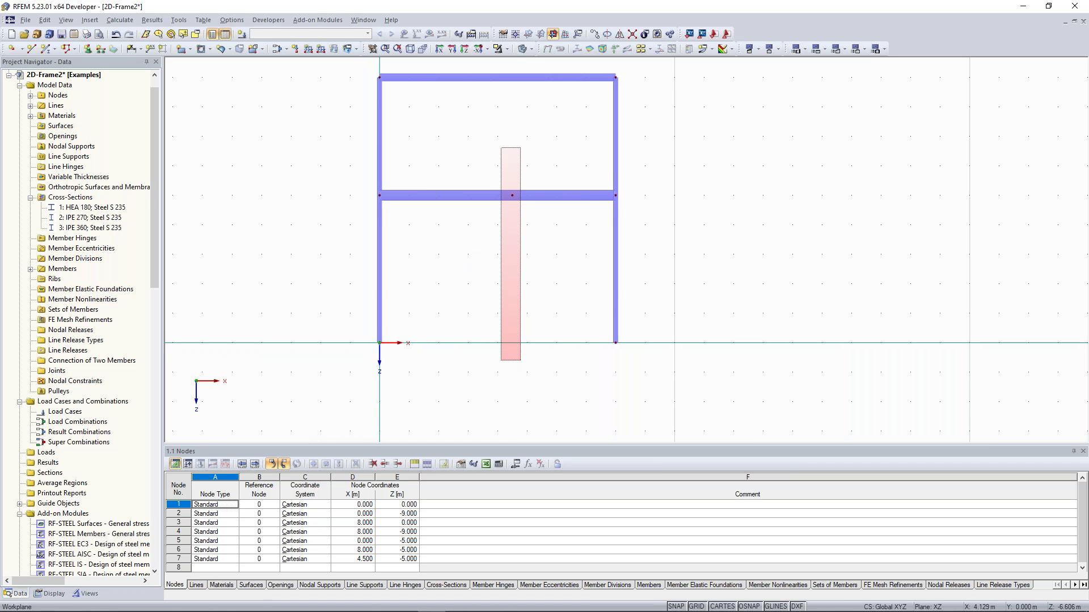
click(380, 235)
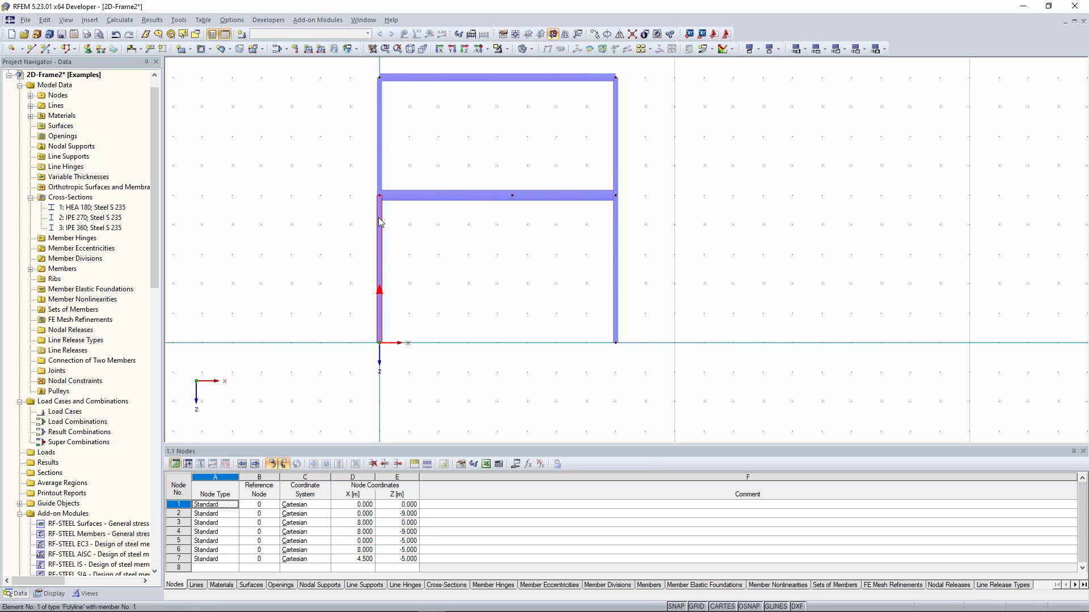
click(512, 197)
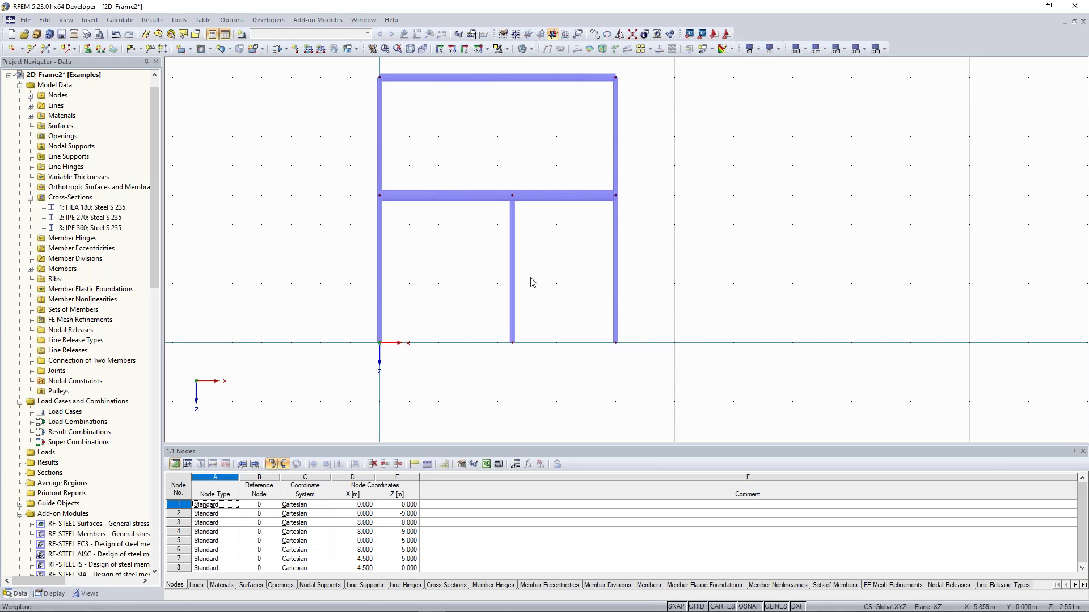
Step: Start generating bracing in cells with Tension members and create a new RD 20 round steel cross-section in Steel S 235 for them
middle_drag(519, 339, 513, 345)
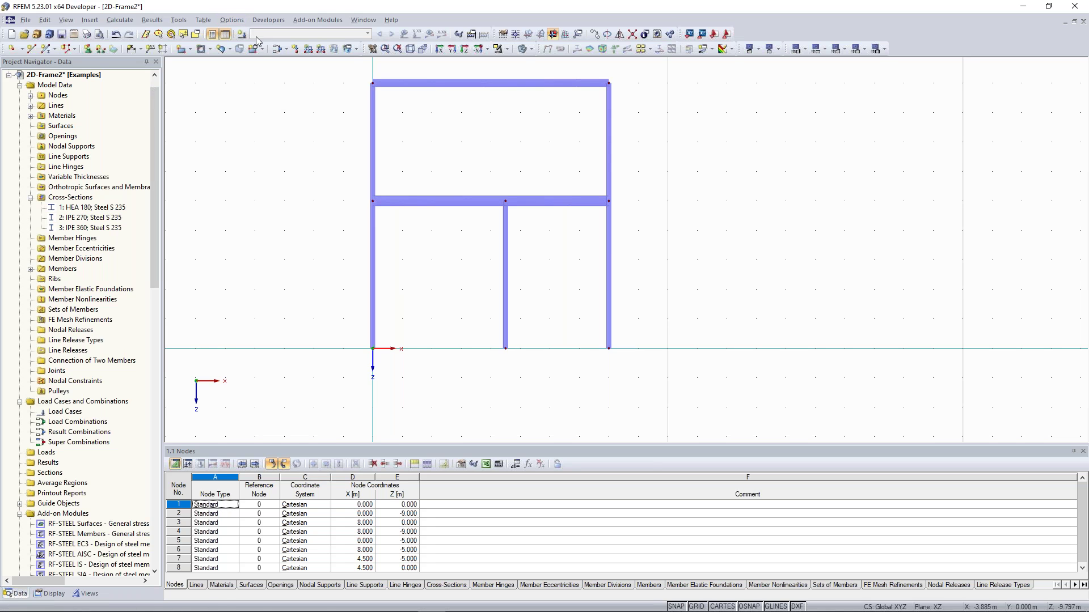
click(183, 25)
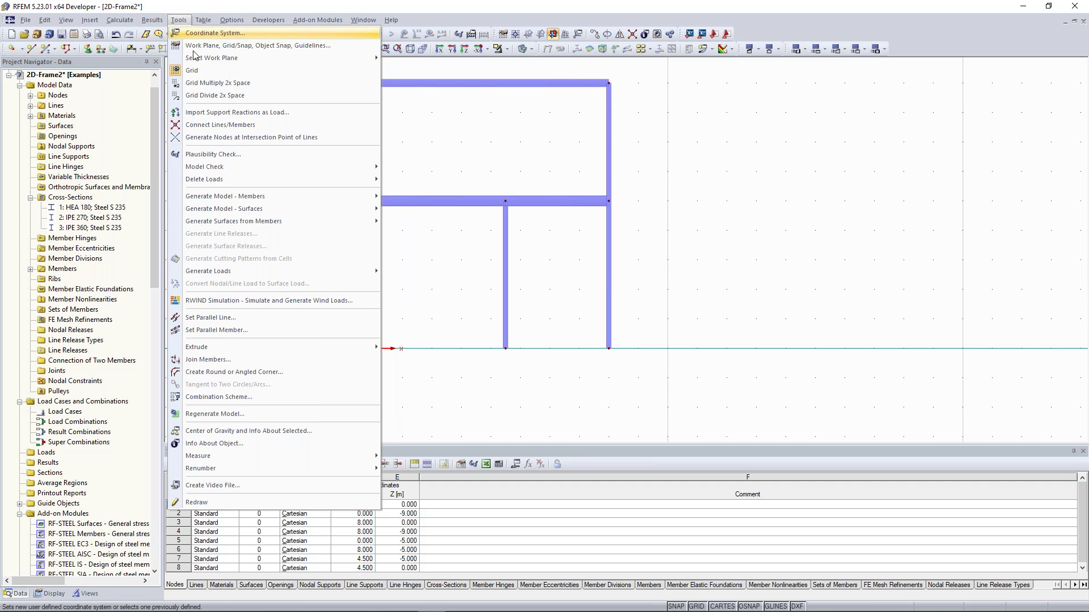
mouse_move(251, 198)
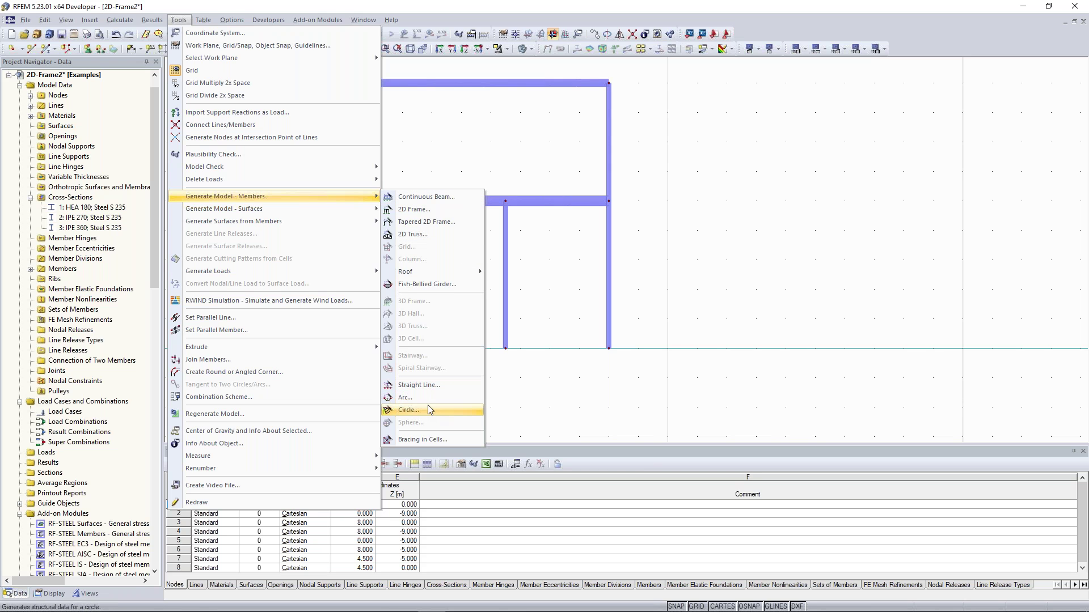
click(448, 440)
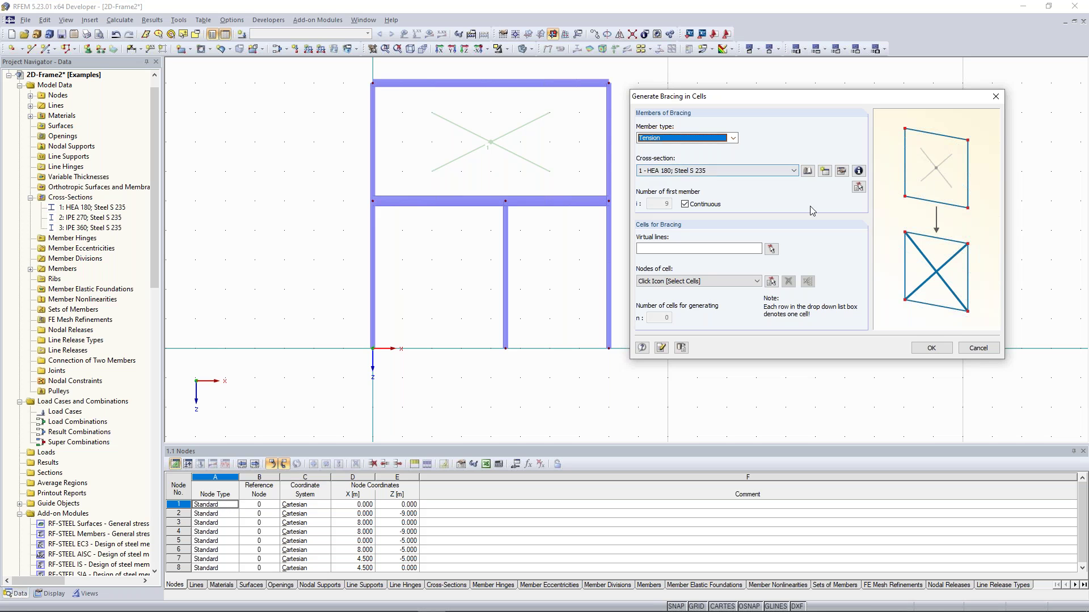
click(825, 171)
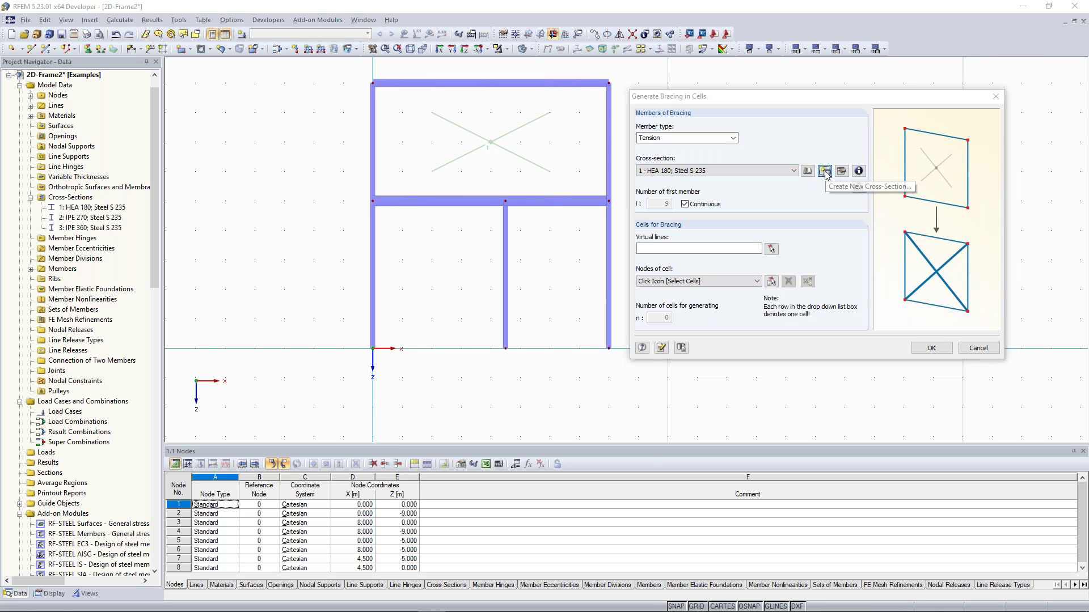
drag(801, 70, 771, 75)
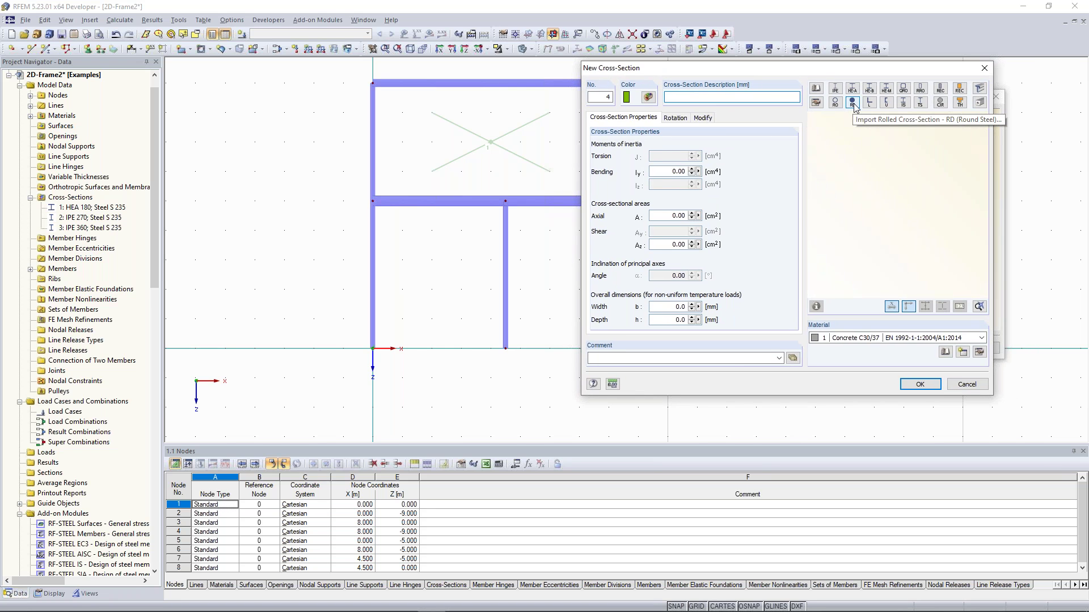
click(851, 102)
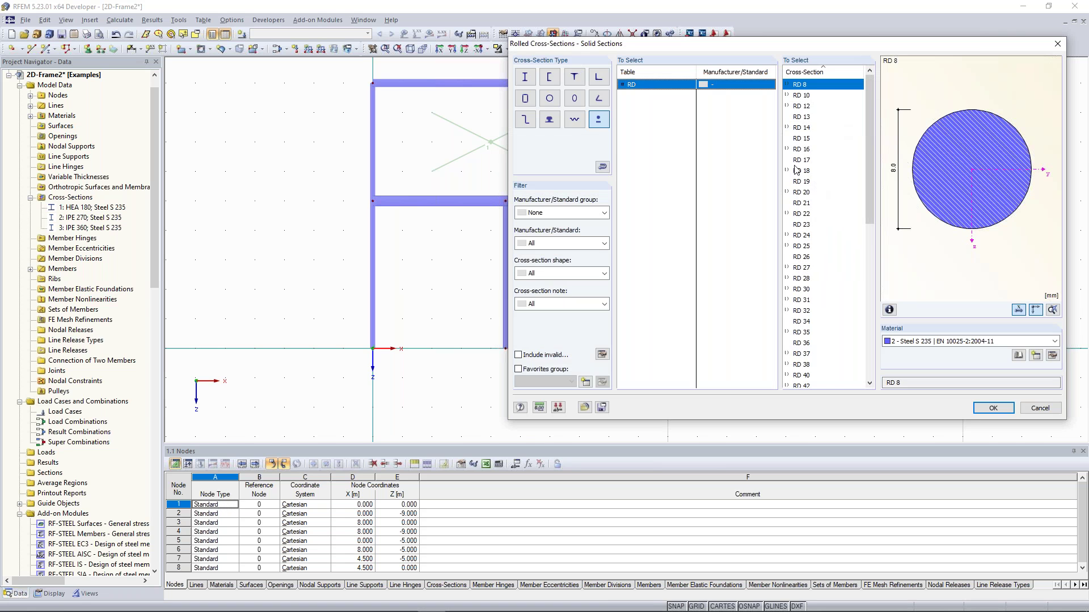
click(806, 193)
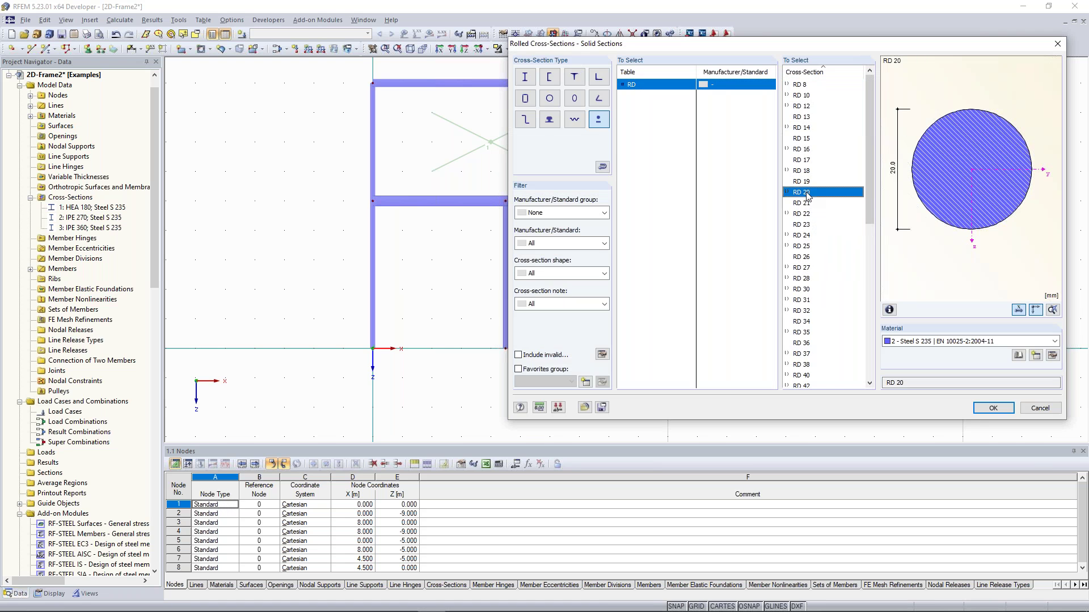
click(993, 409)
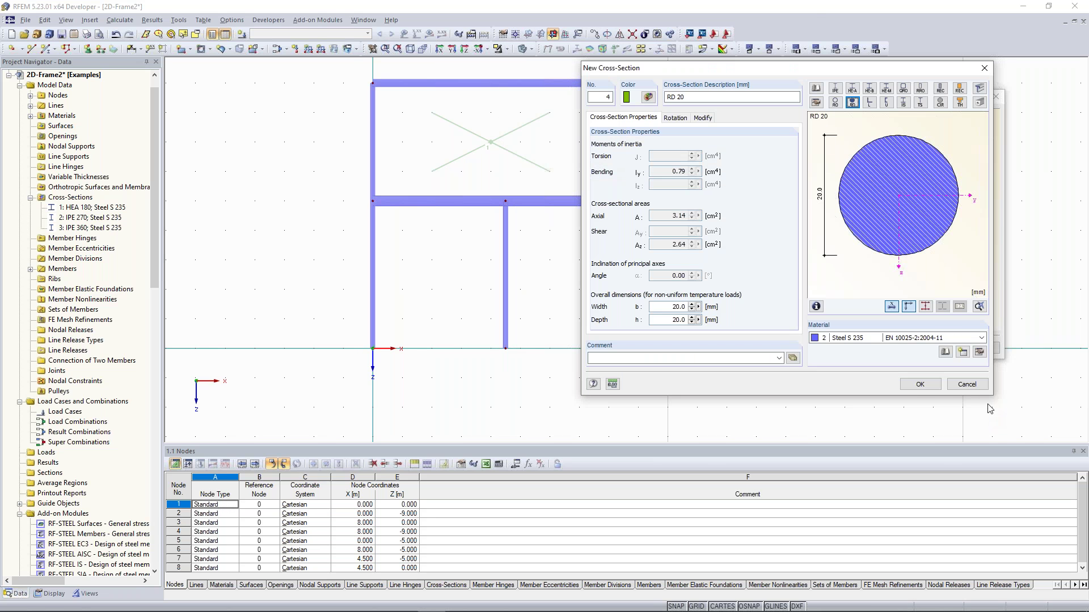
click(917, 385)
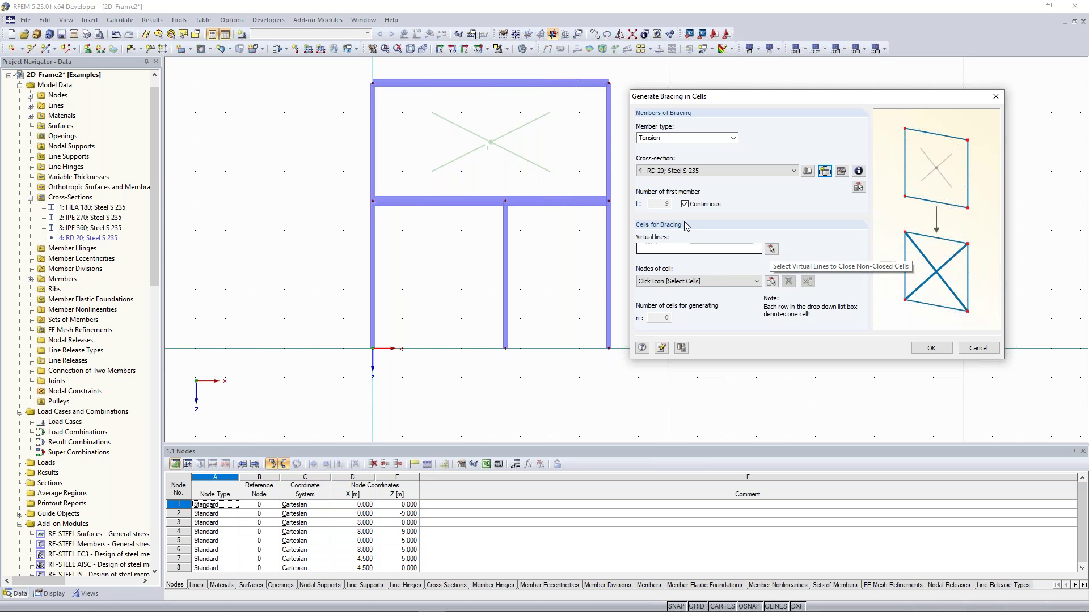
Step: Generate the cross bracing in the lower cell between the middle and right columns, closing it with a virtual line between their base nodes
click(771, 249)
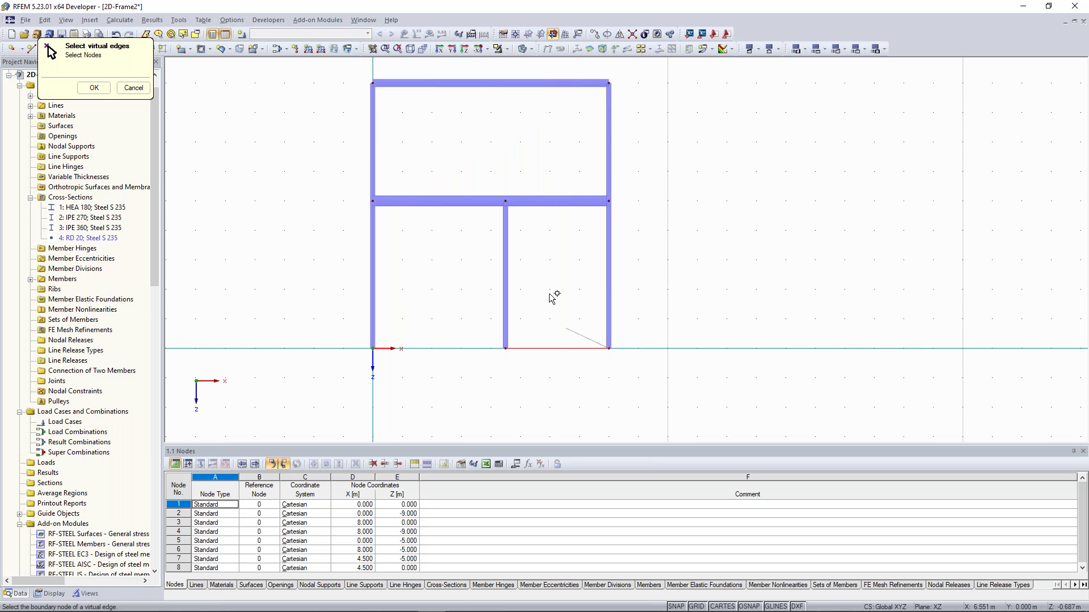
click(95, 88)
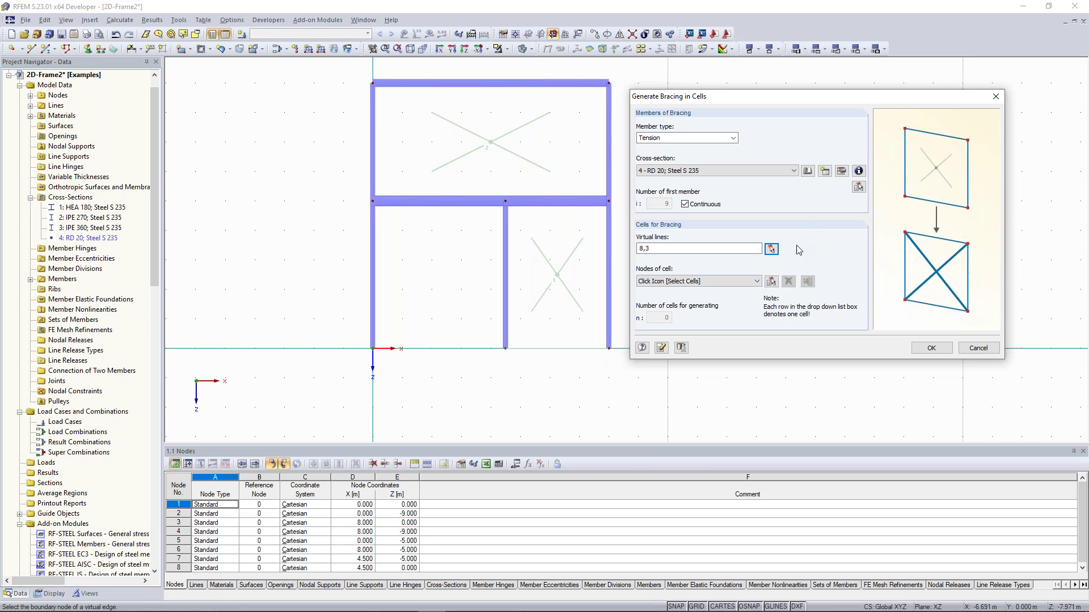
click(772, 282)
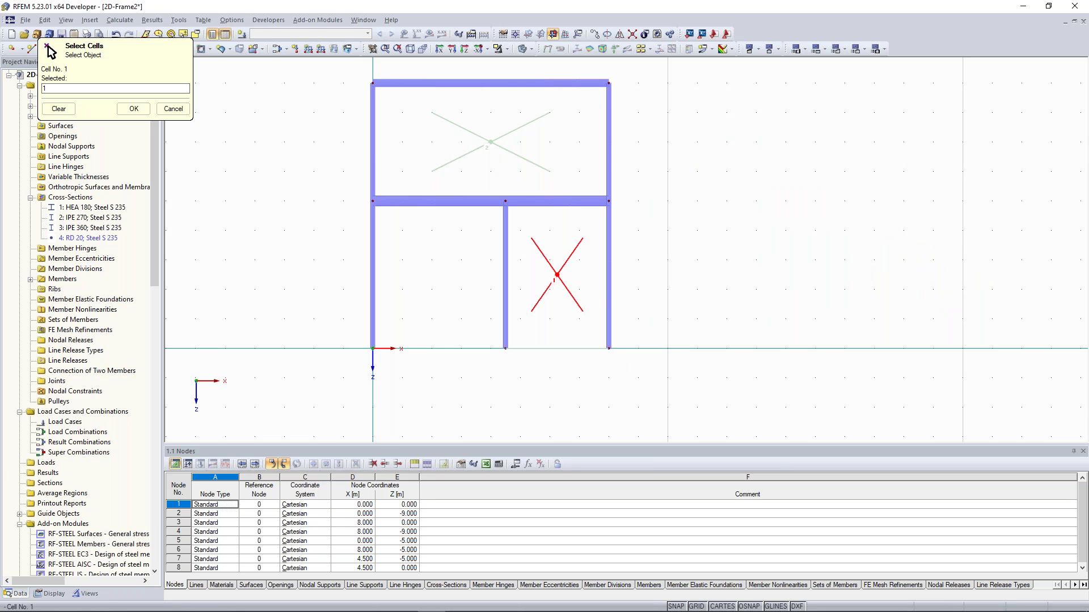
click(134, 108)
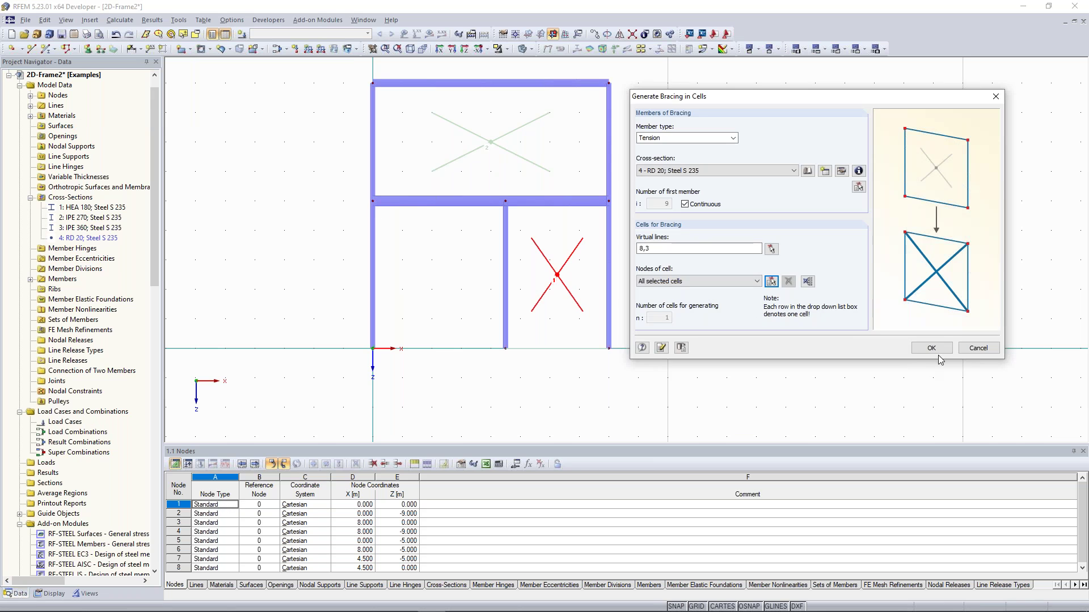
click(933, 348)
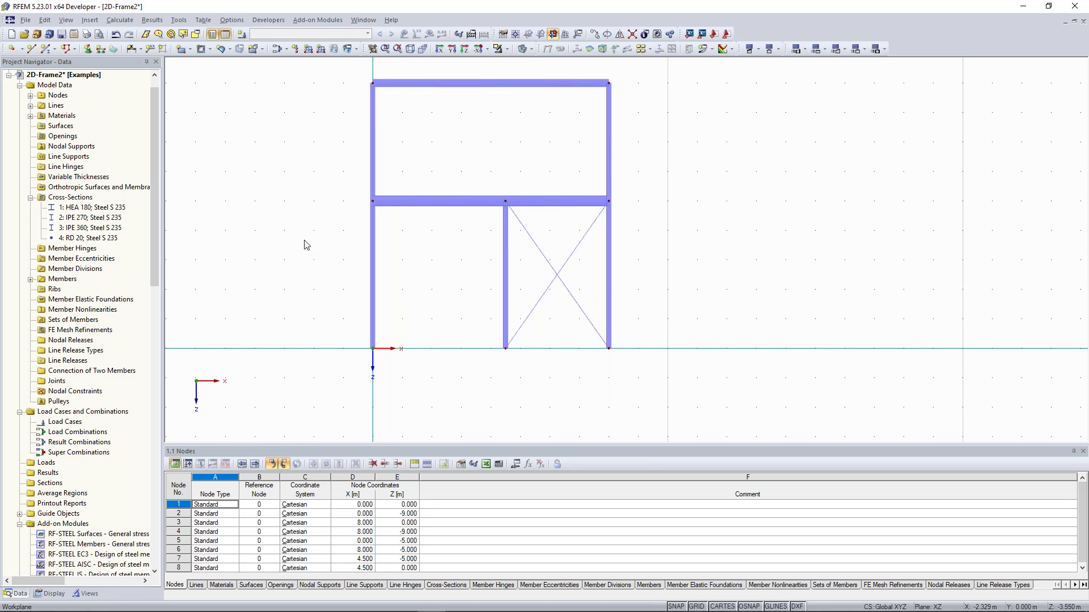
Step: Assign hinged nodal supports to the base nodes of all three columns
middle_drag(365, 241, 378, 242)
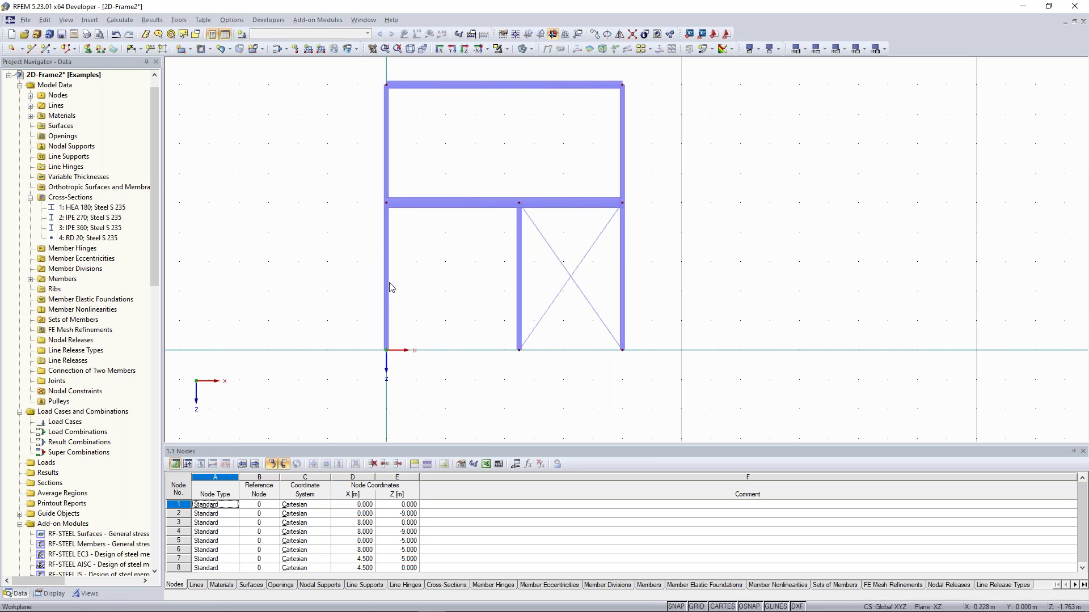
drag(303, 323, 664, 373)
drag(306, 316, 671, 380)
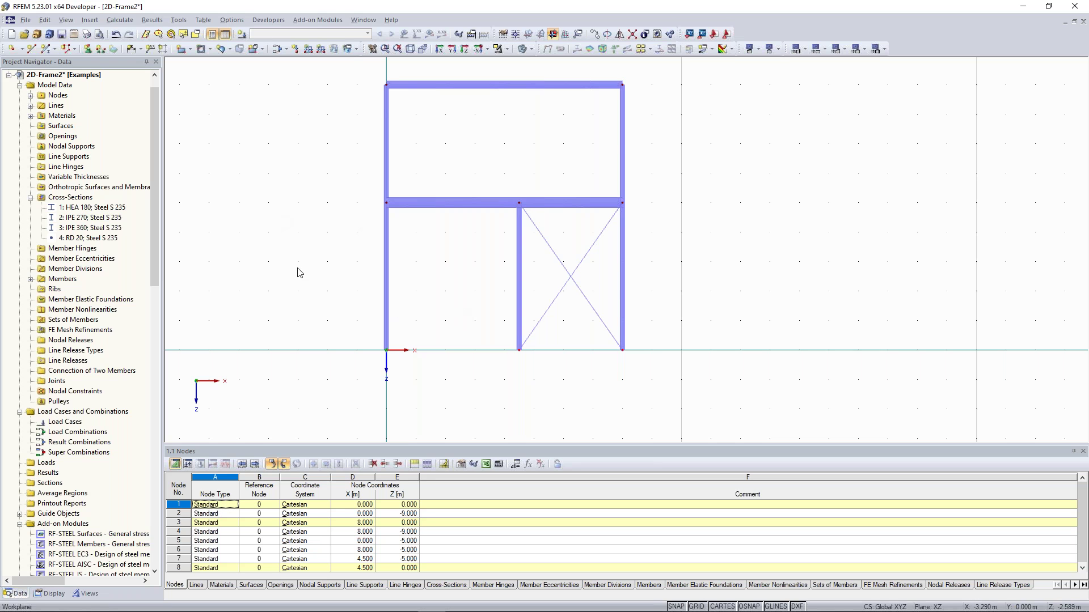
click(87, 48)
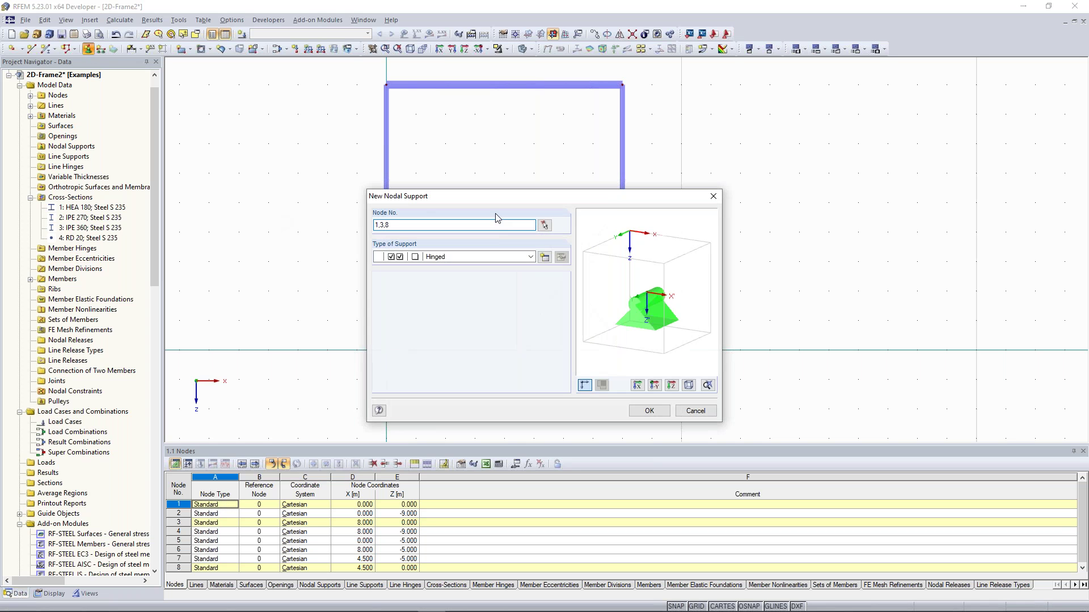
drag(566, 196, 844, 103)
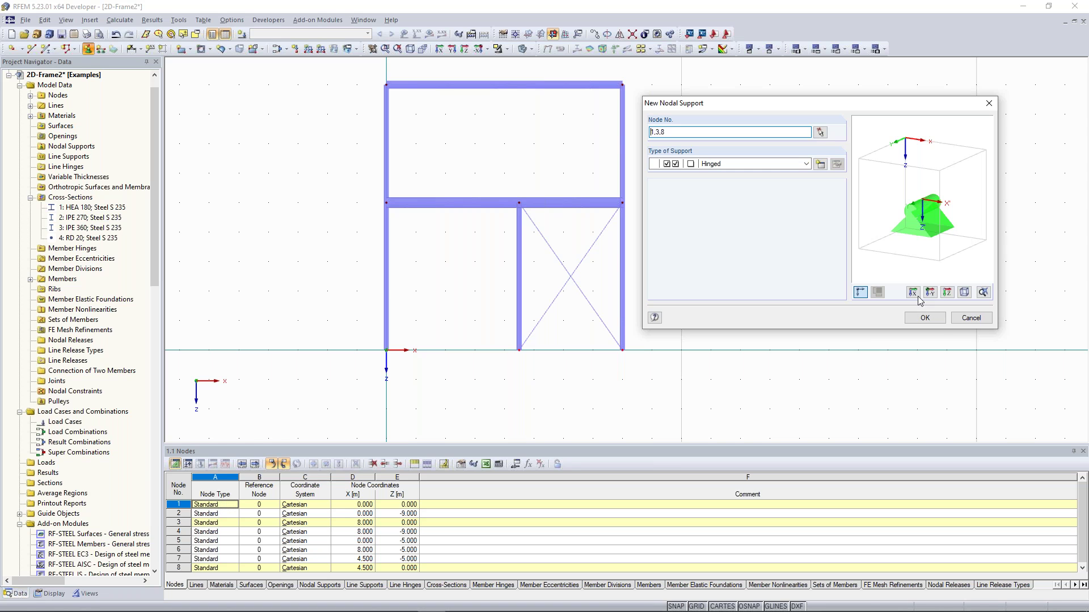
click(926, 319)
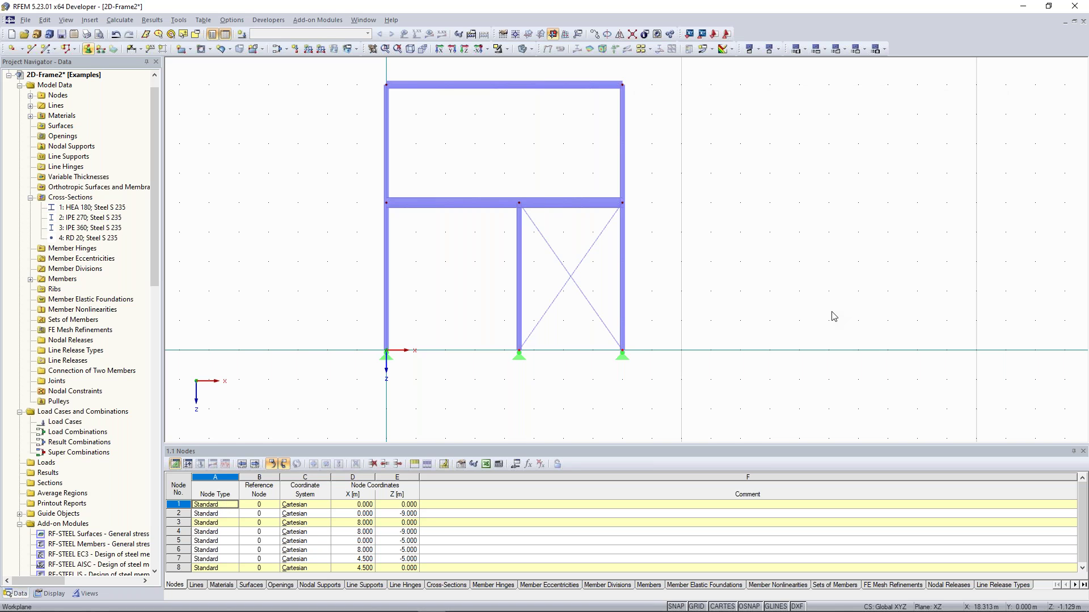
Step: Create a new member hinge in local member axes that releases only the rotation φy
middle_drag(448, 269, 473, 250)
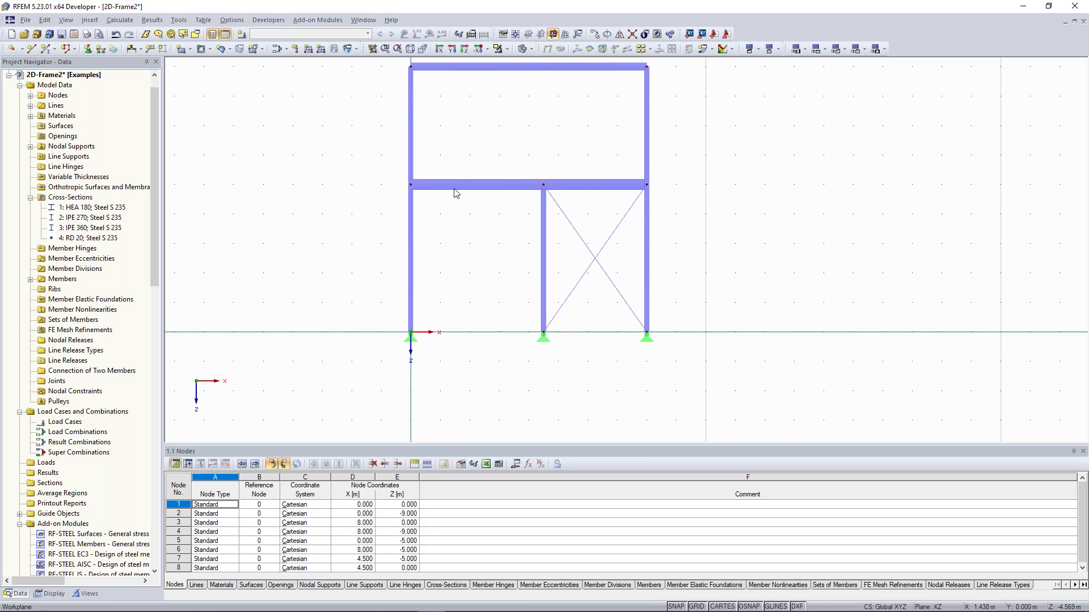
scroll(436, 203, up, 1)
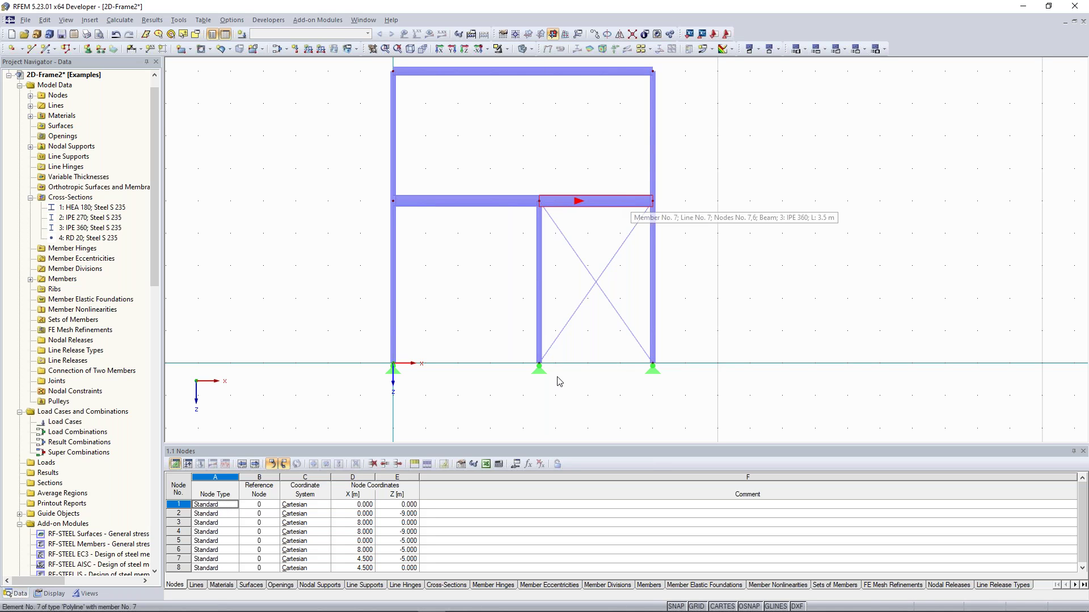
drag(517, 156, 562, 415)
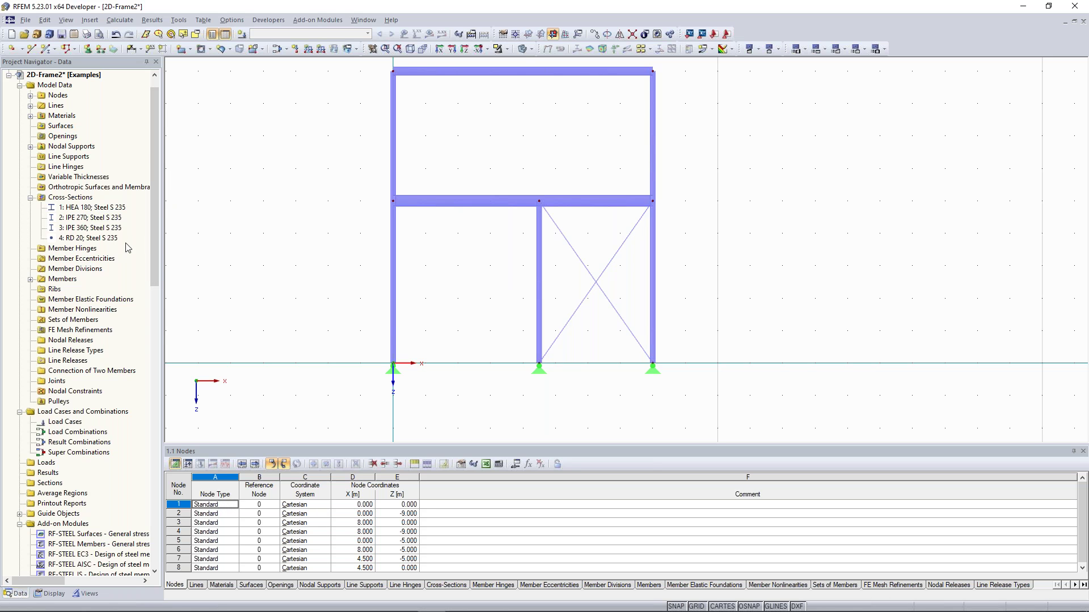
right_click(66, 252)
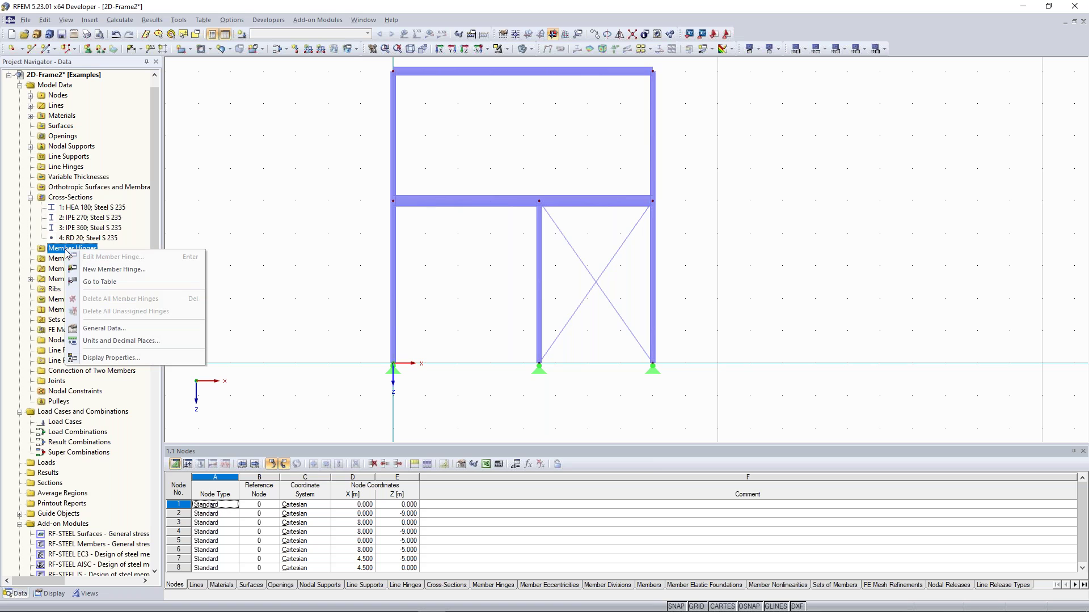
click(109, 270)
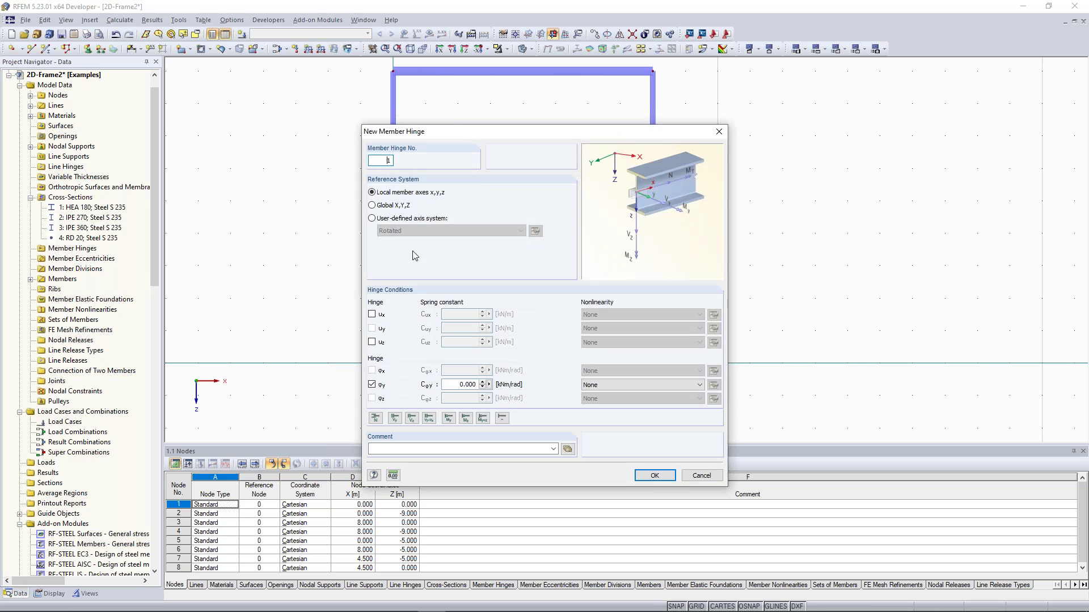
drag(447, 136, 755, 75)
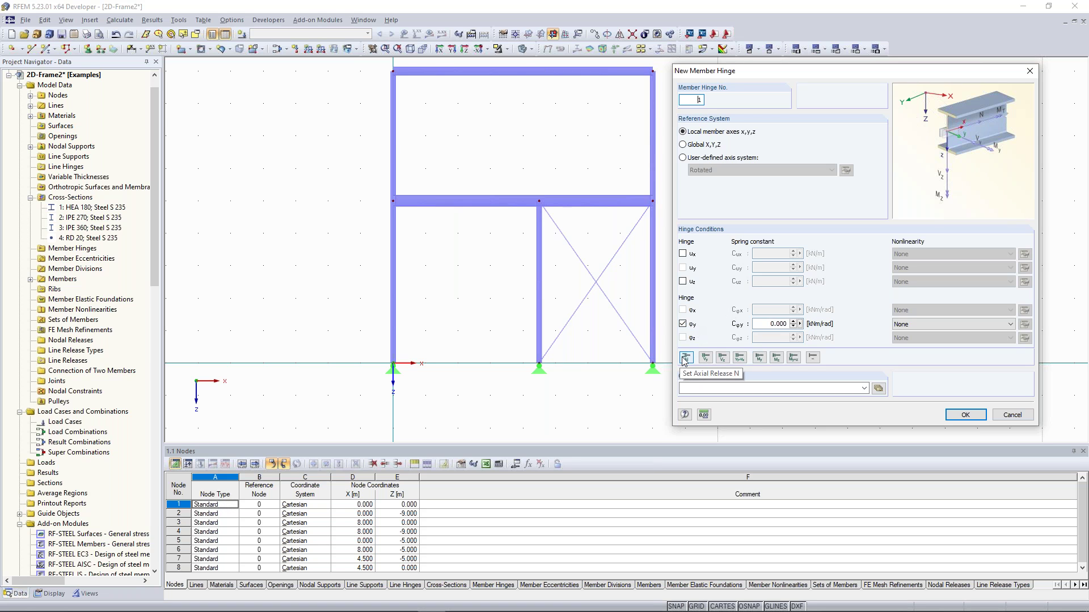
click(760, 360)
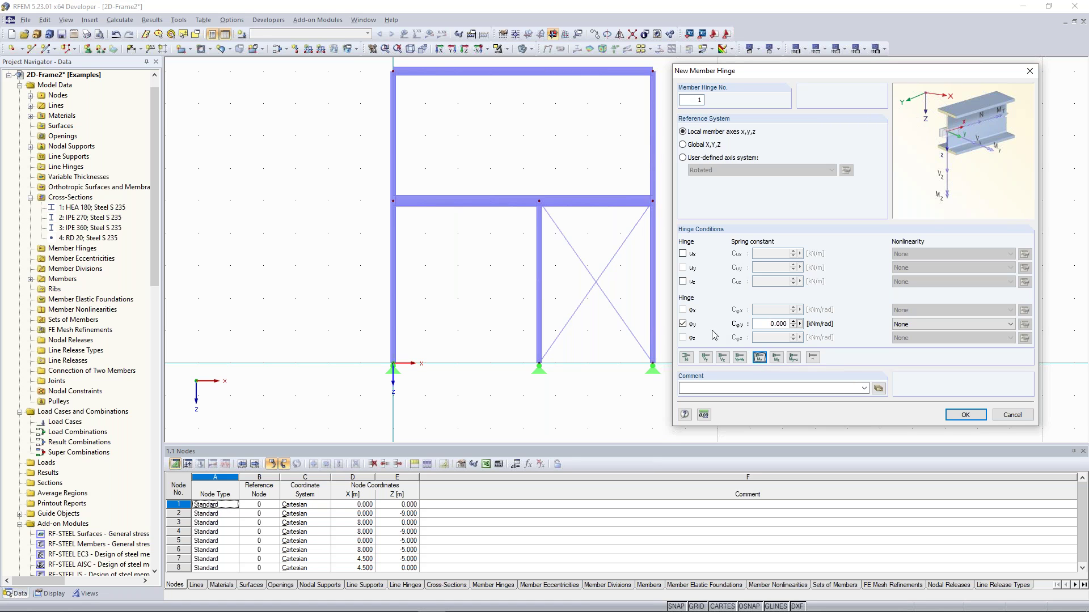
click(776, 358)
click(762, 358)
click(686, 358)
click(763, 359)
click(965, 415)
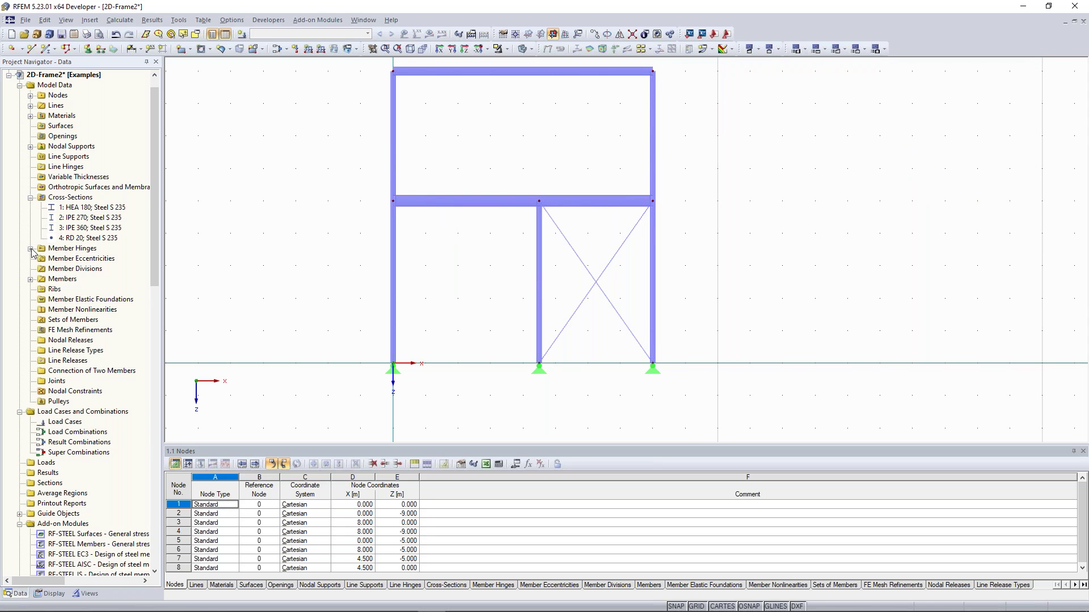
Step: Assign the φy member hinge to both outer ends of the intermediate-level beam and to the top end of the middle column
click(31, 249)
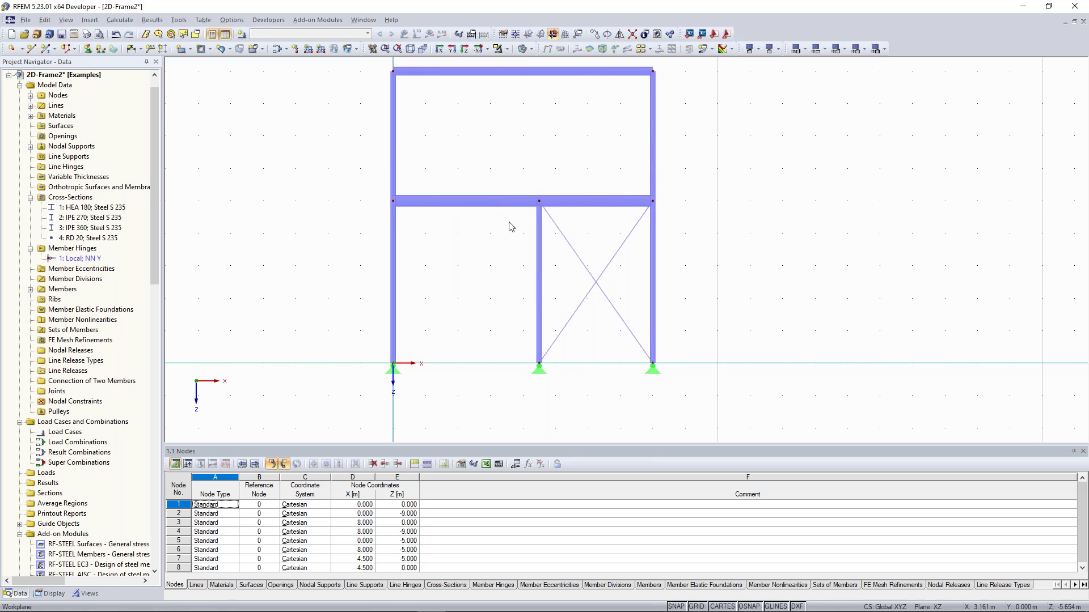
click(84, 259)
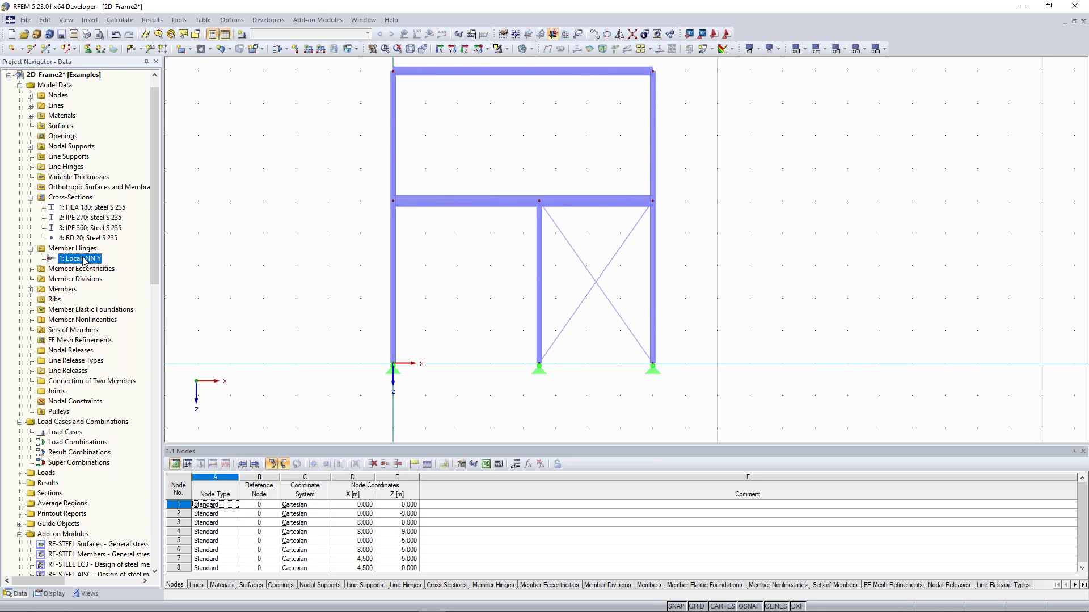
drag(84, 259, 174, 302)
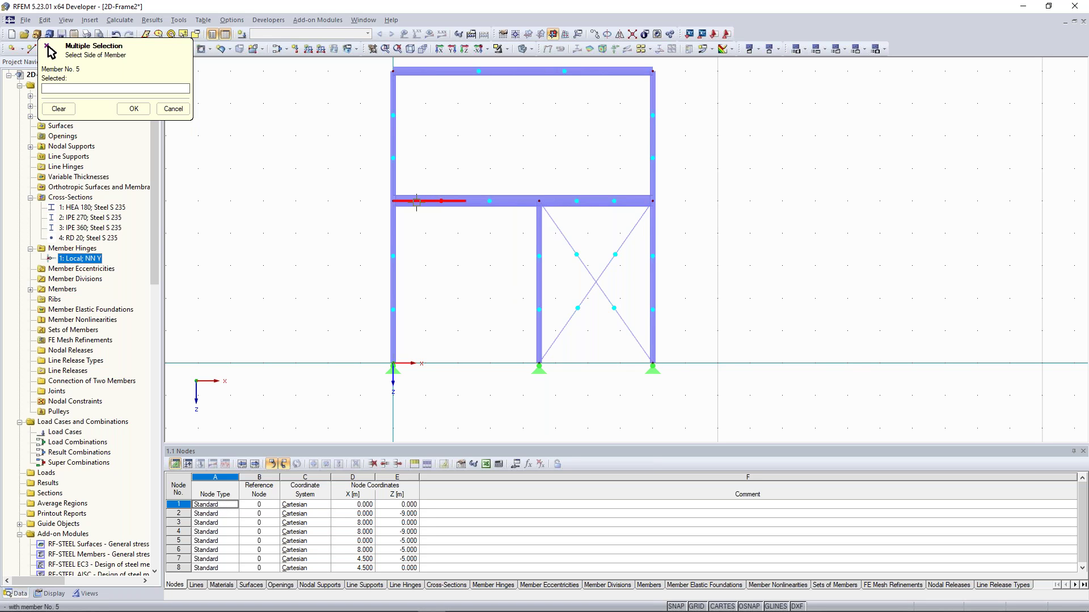
click(416, 202)
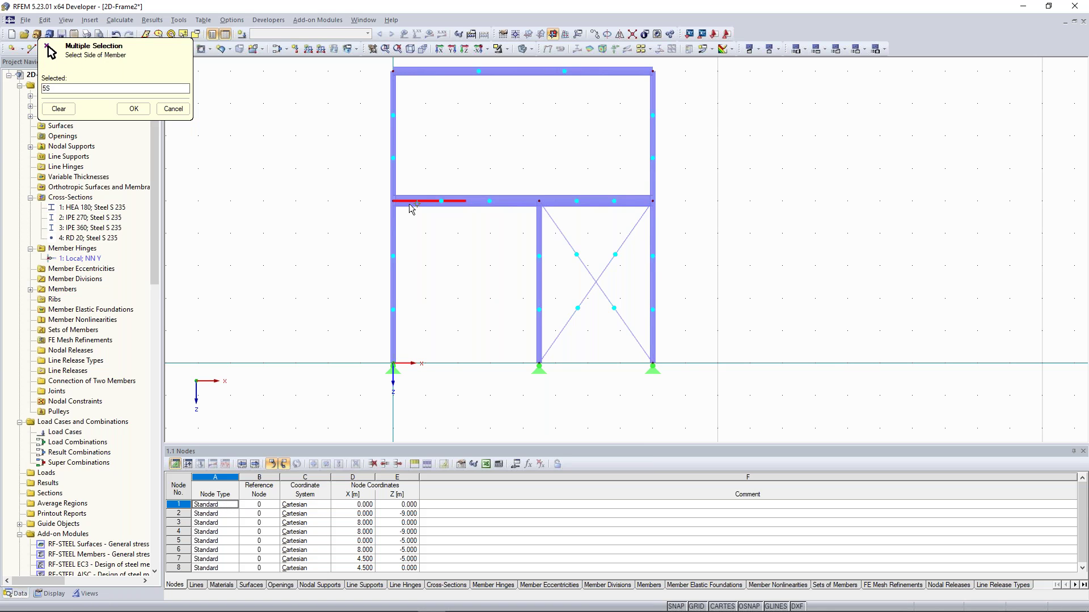
scroll(411, 209, up, 2)
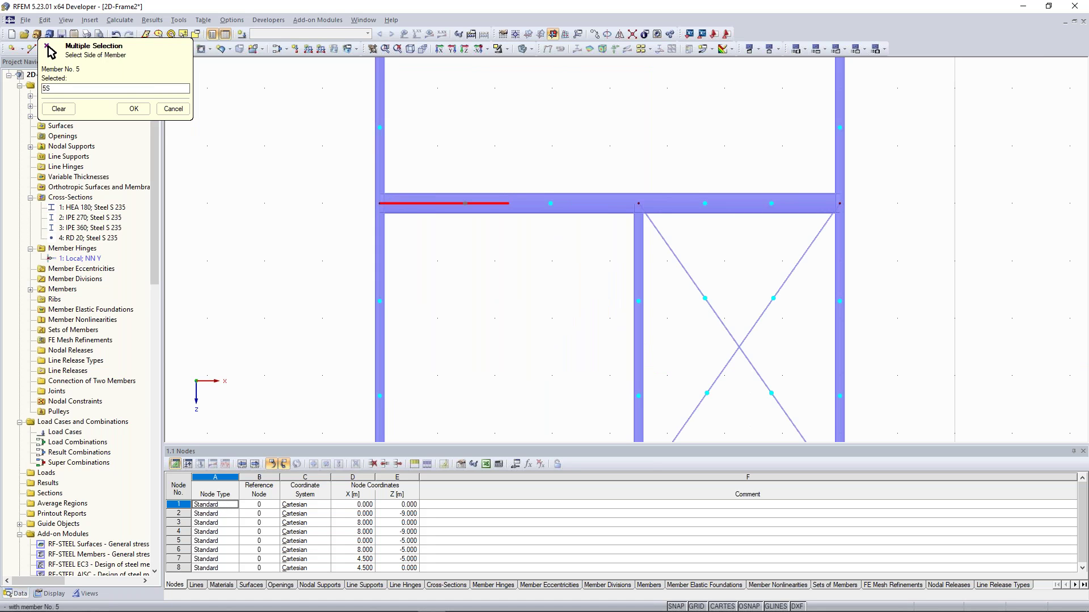
click(793, 204)
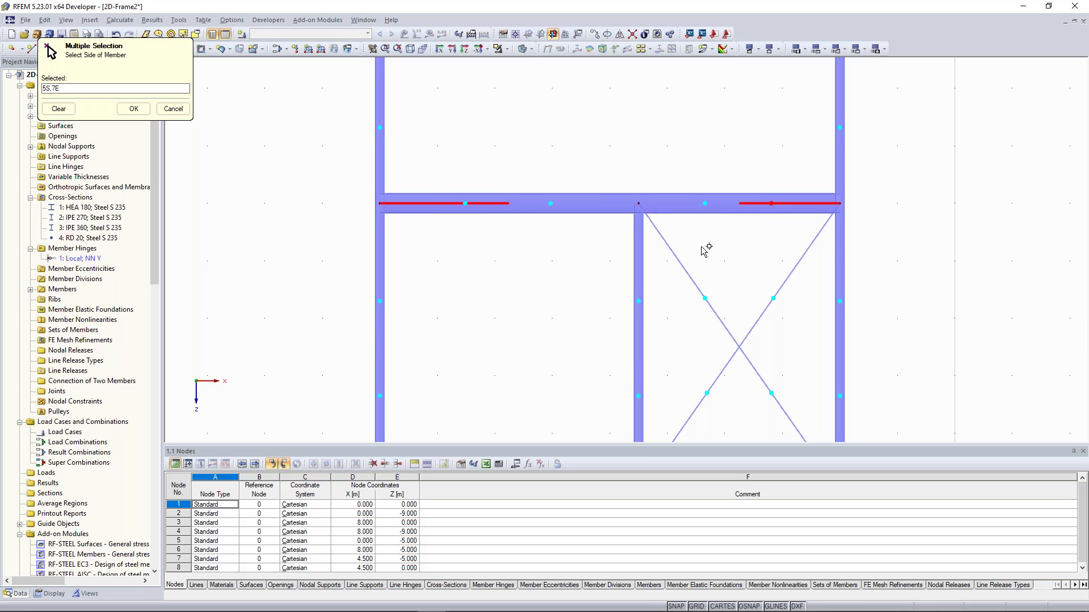
click(639, 250)
scroll(510, 261, down, 2)
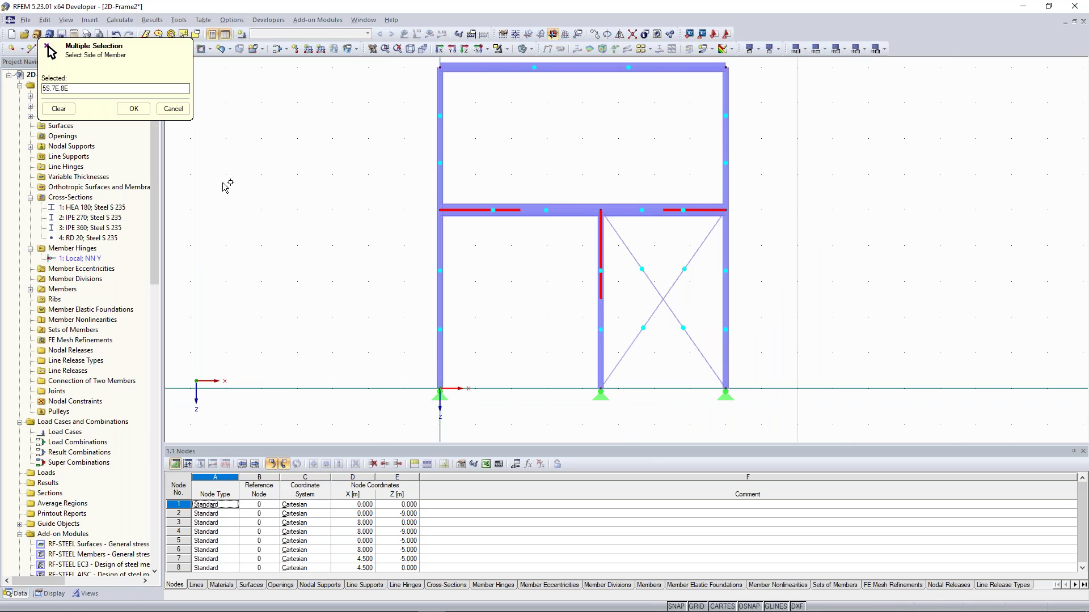
key(Return)
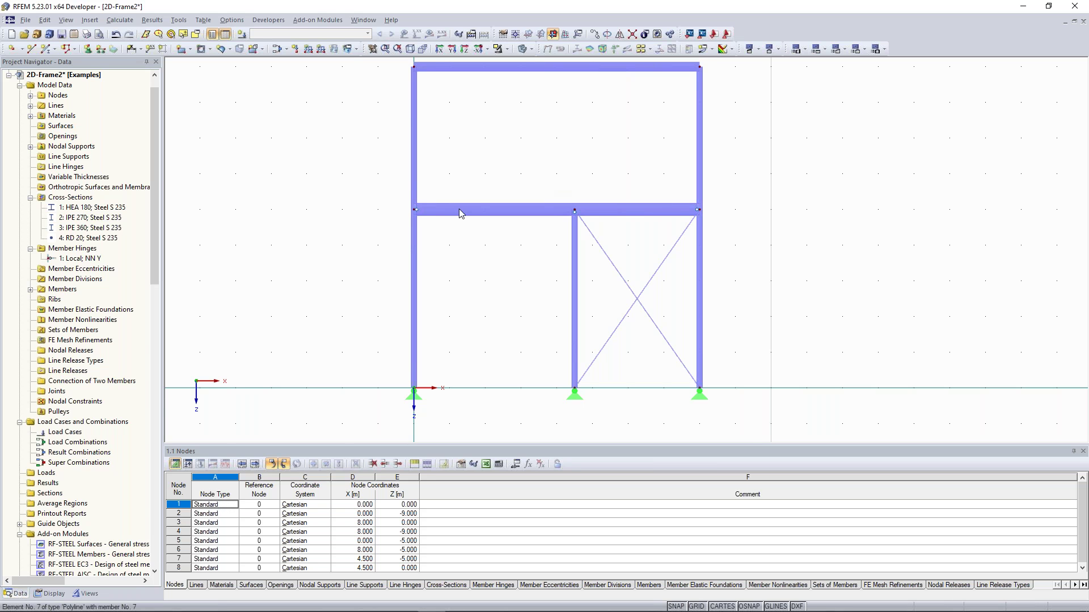
scroll(431, 207, up, 1)
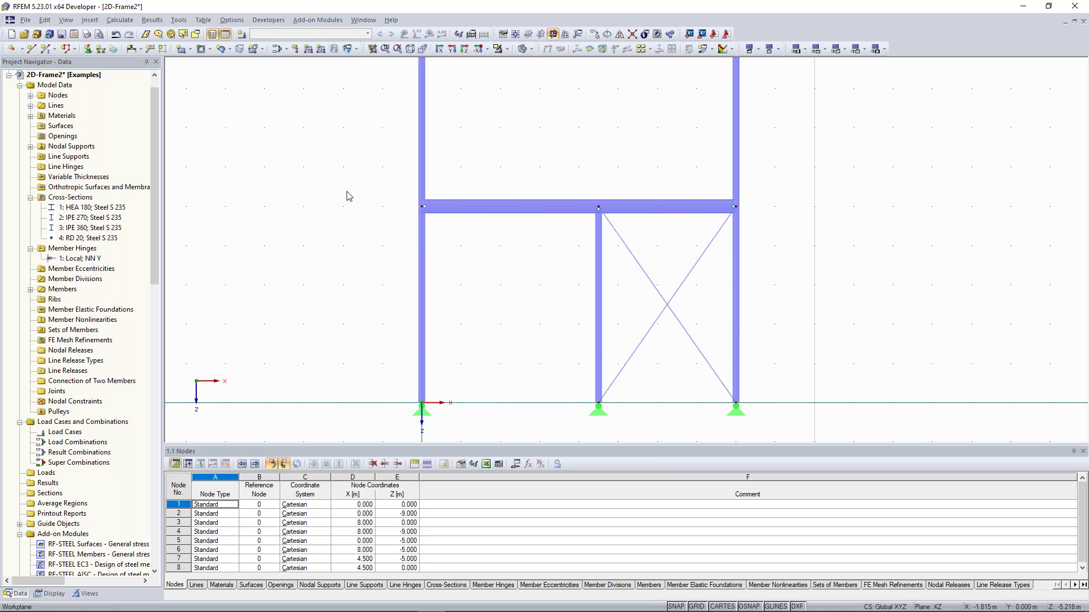
scroll(326, 229, down, 1)
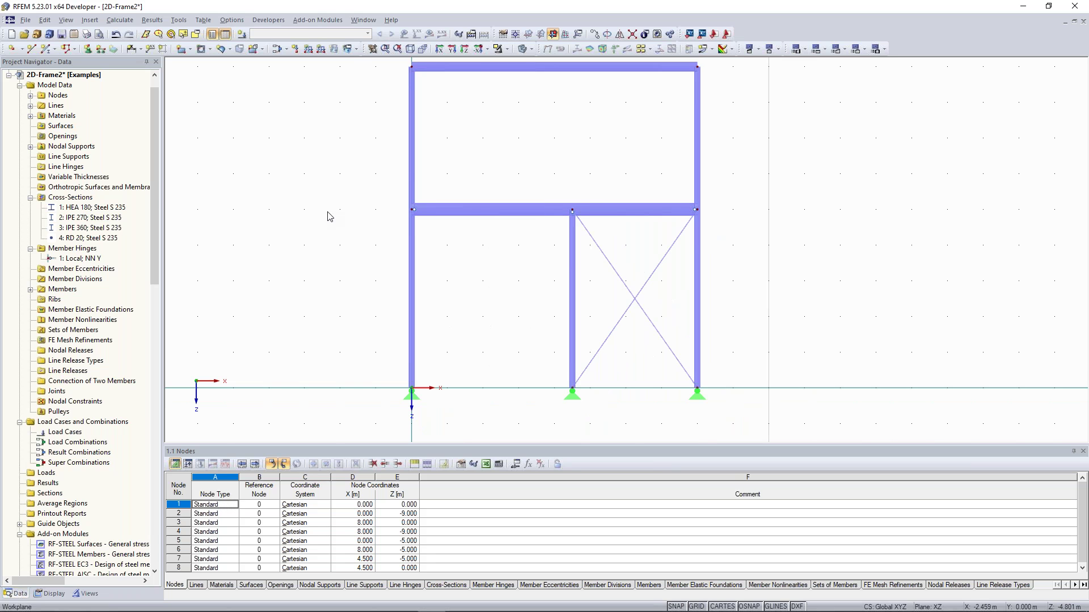
scroll(305, 208, down, 1)
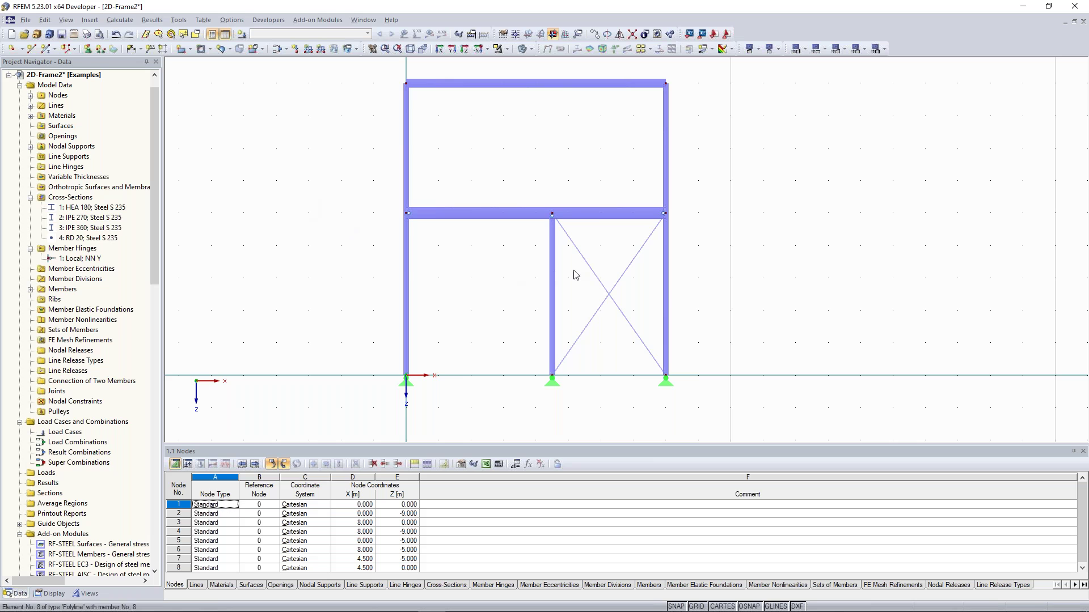
middle_drag(478, 325, 462, 314)
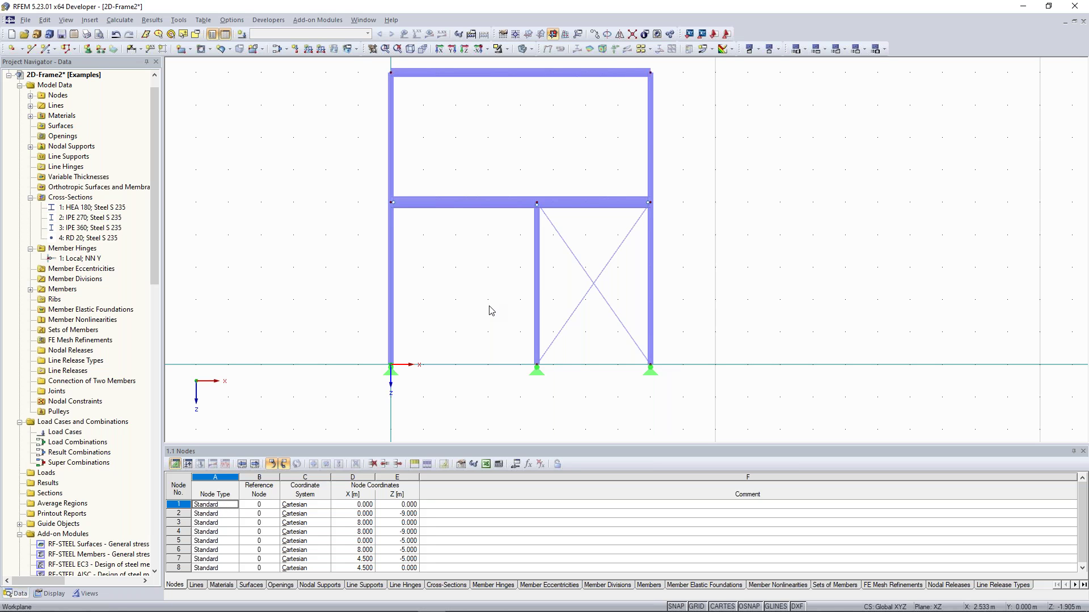
Step: Start generating RD 20 tension bracing in cells and add a virtual line between the base nodes of the left and middle columns
key(alt+t)
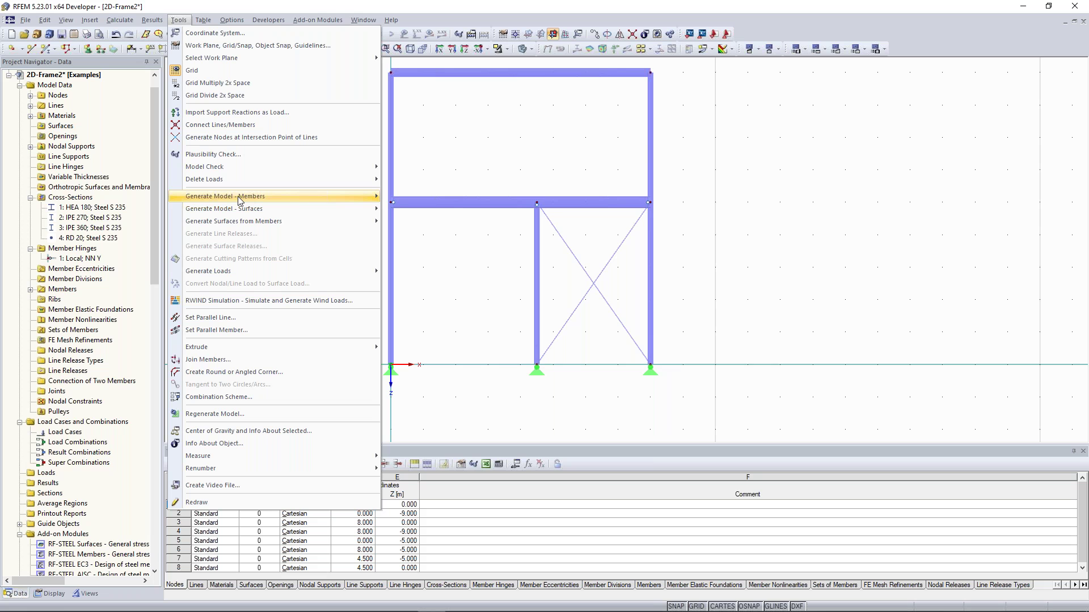
mouse_move(239, 200)
click(437, 443)
drag(486, 179, 798, 115)
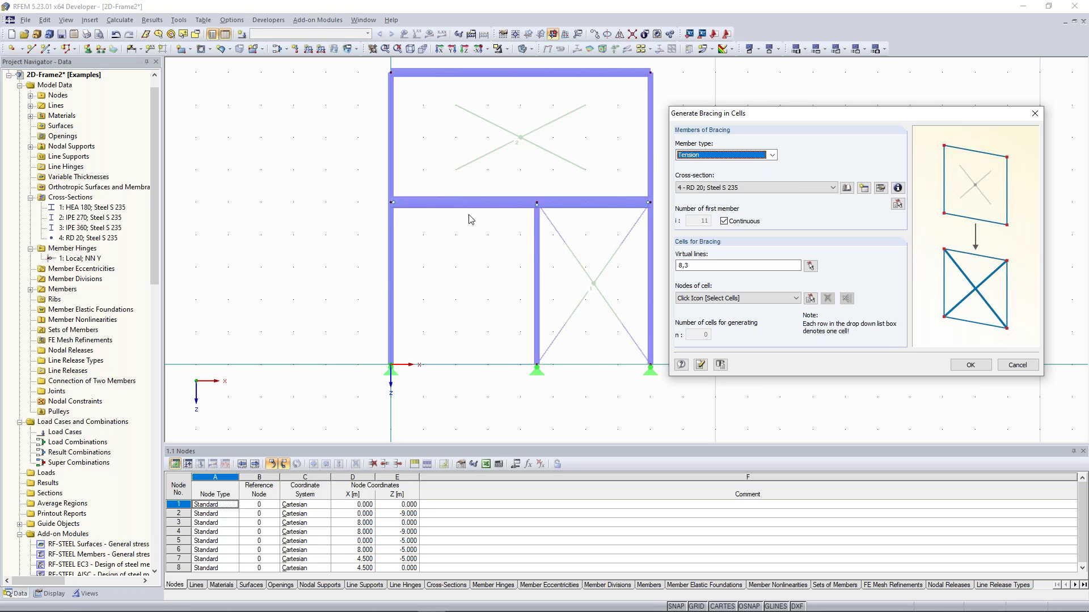
click(810, 266)
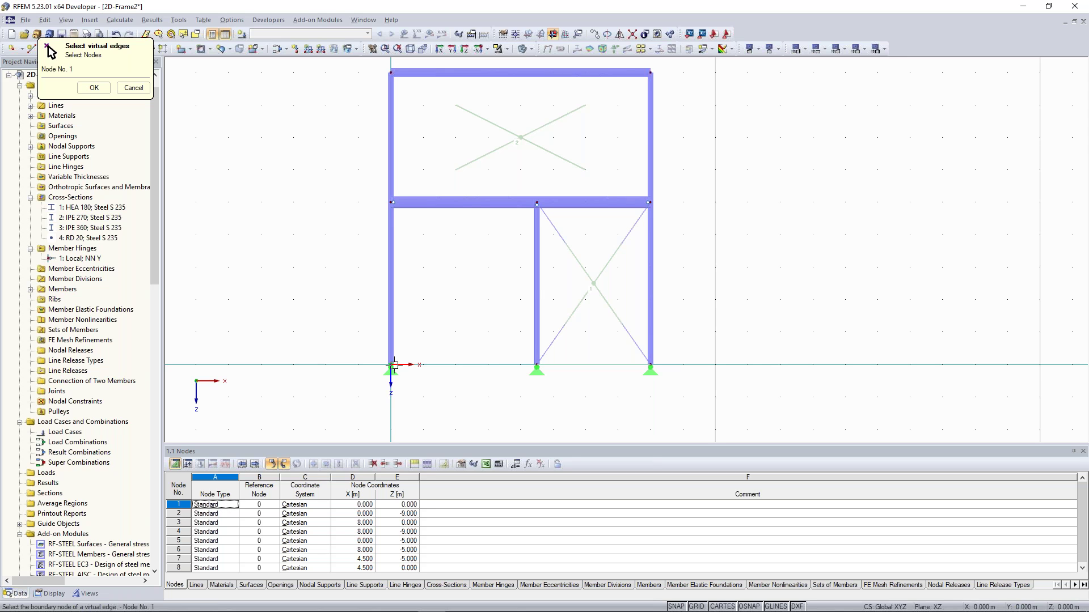
click(393, 365)
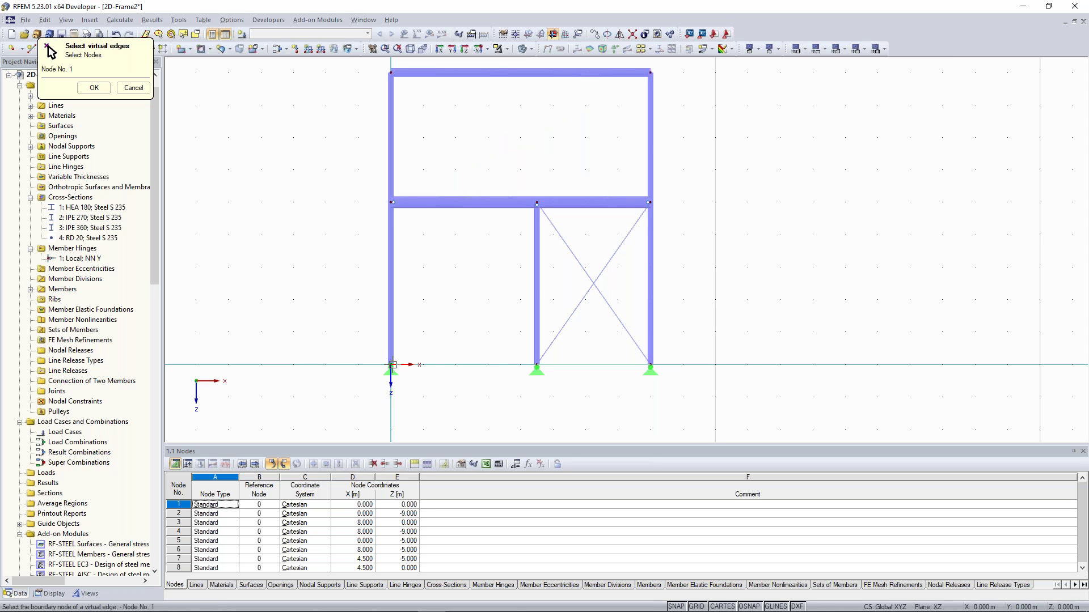
click(538, 365)
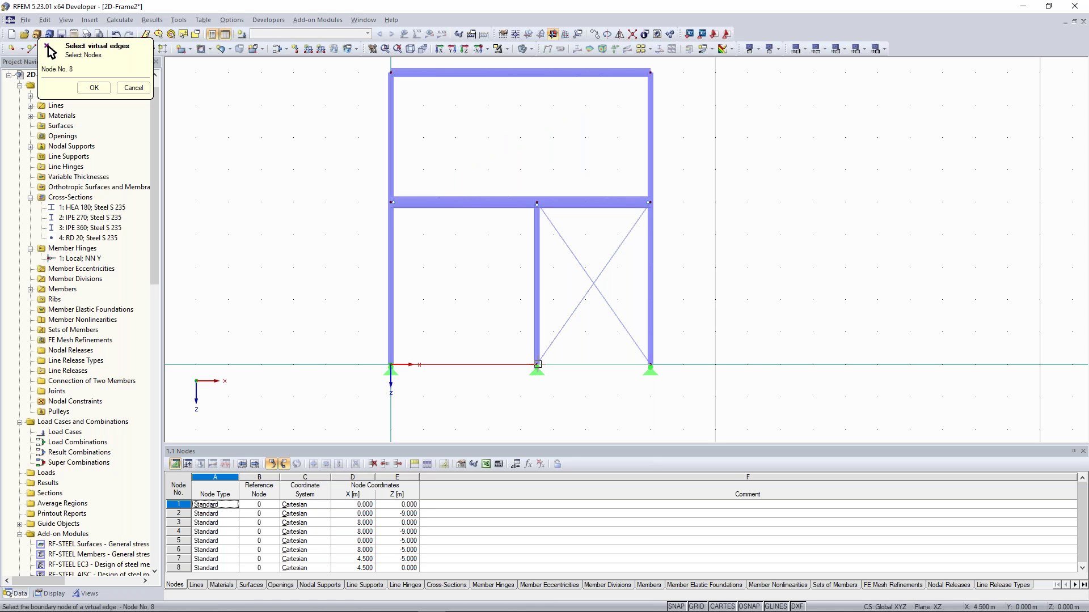
right_click(445, 279)
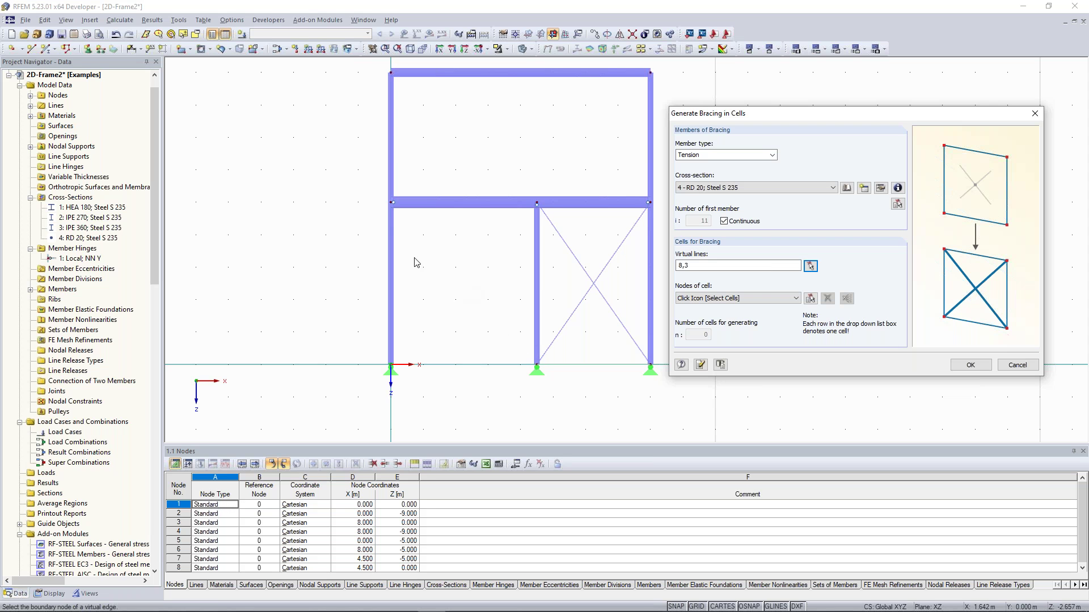
click(810, 266)
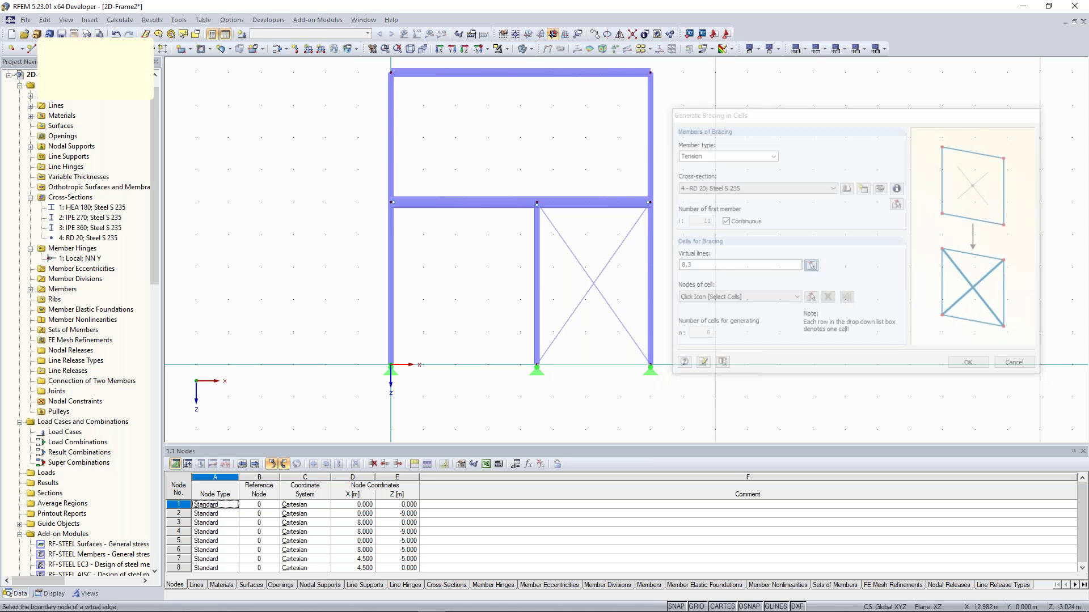
click(391, 364)
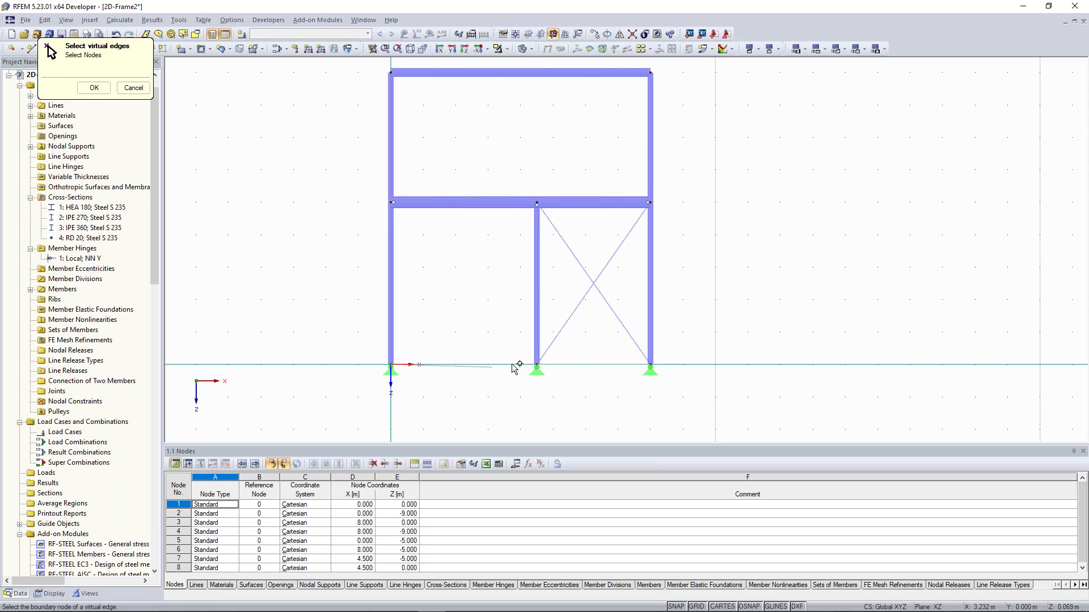
click(537, 365)
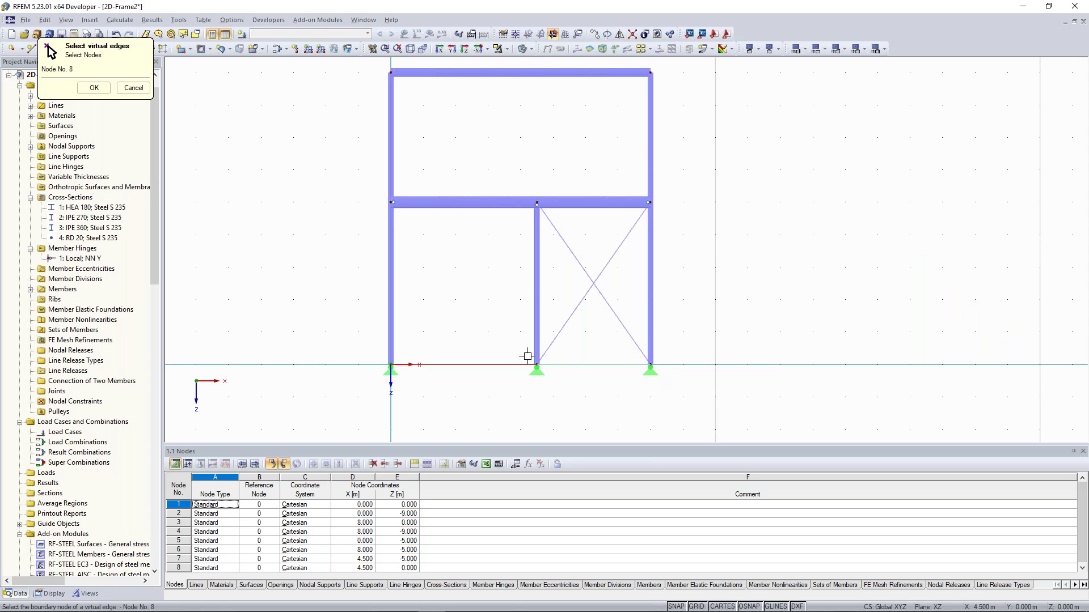
click(94, 87)
drag(779, 120, 790, 109)
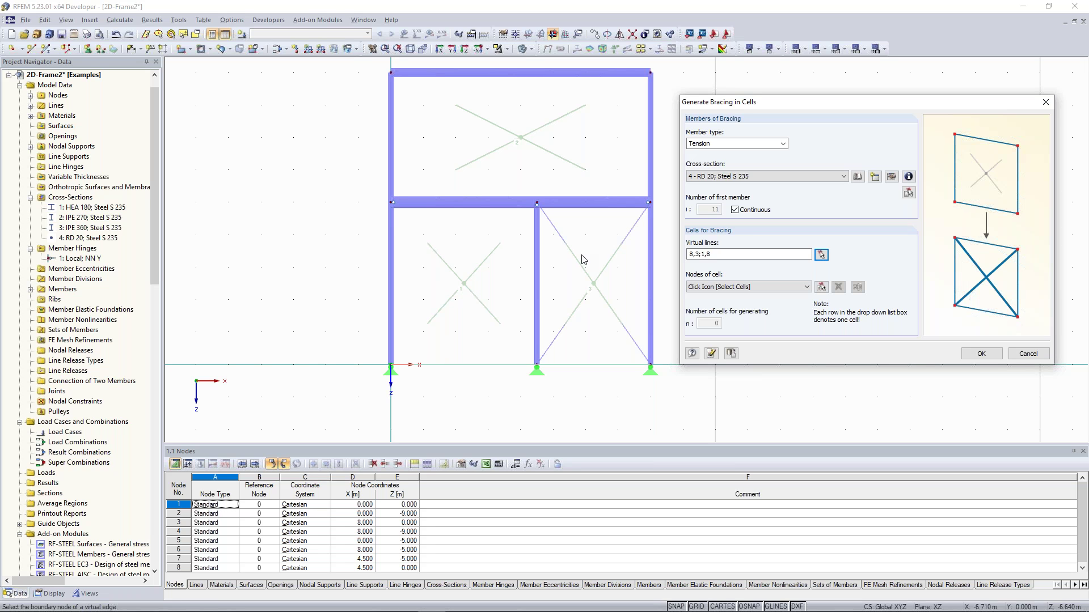
Step: Generate the cross bracing in the lower cell between the left and middle columns, and remove both of its diagonals again
click(822, 288)
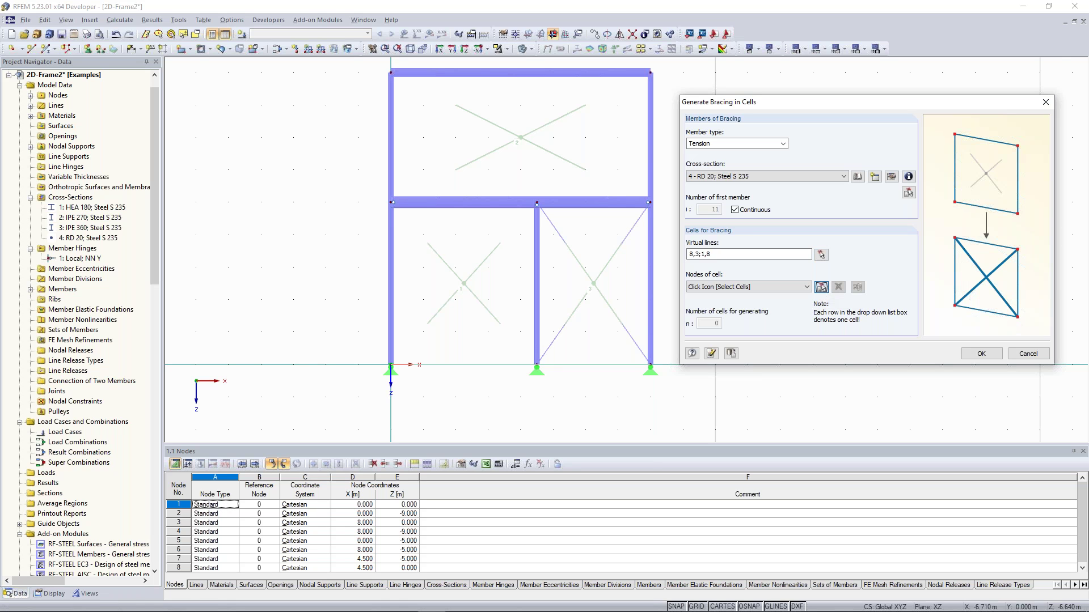
click(474, 287)
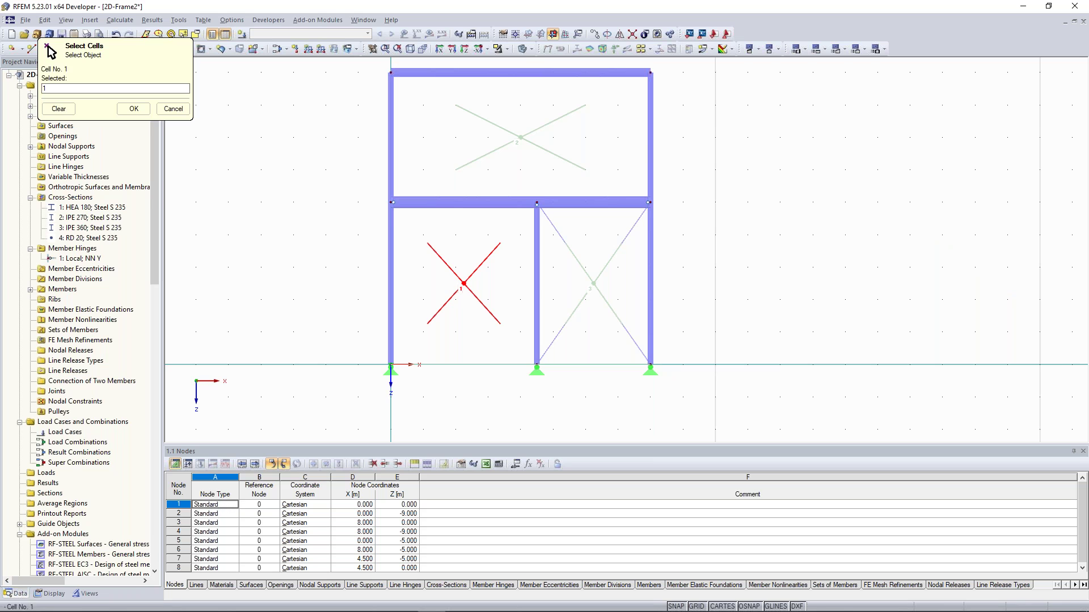
click(134, 109)
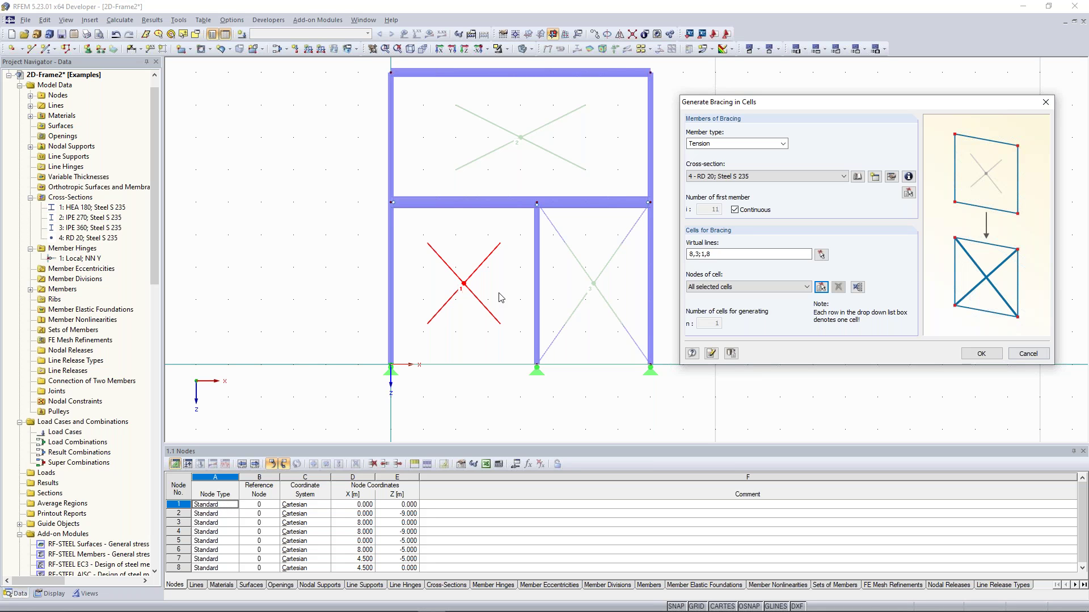
key(Return)
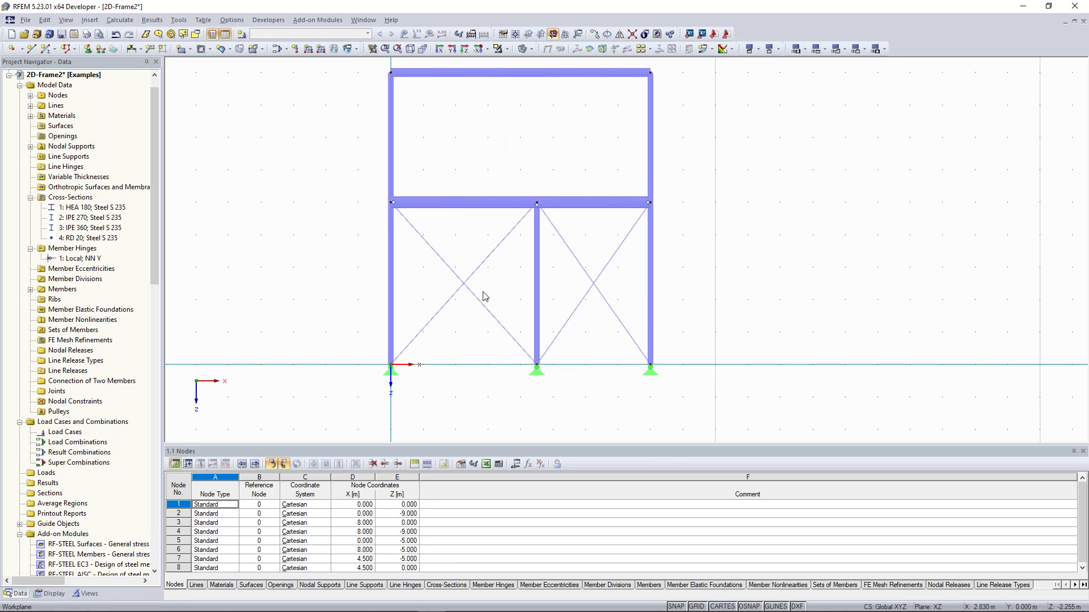
drag(498, 308, 460, 273)
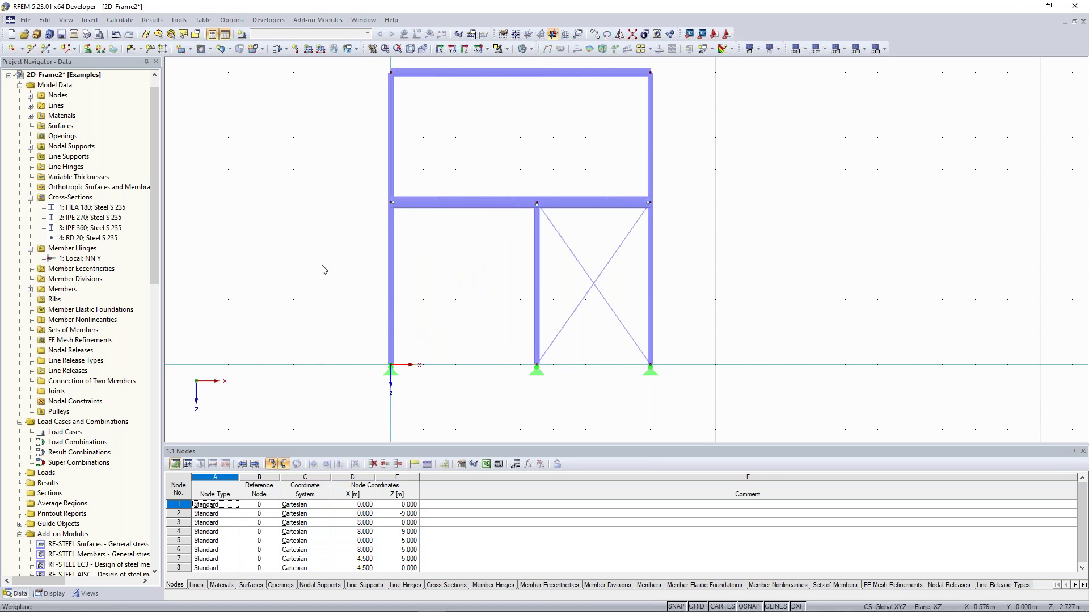
scroll(296, 245, down, 1)
middle_drag(280, 220, 285, 241)
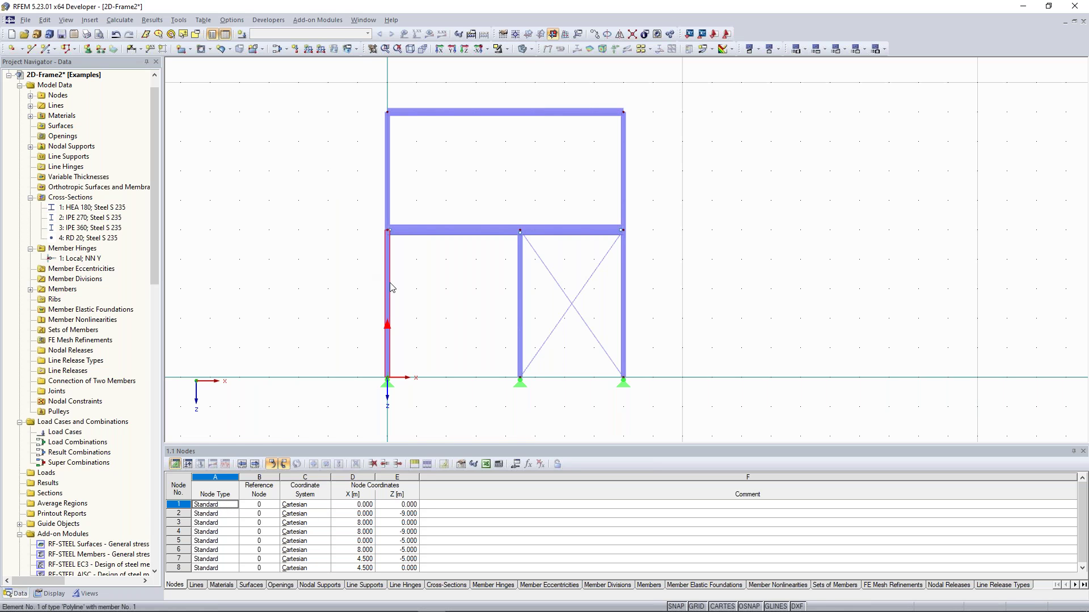
mouse_move(391, 288)
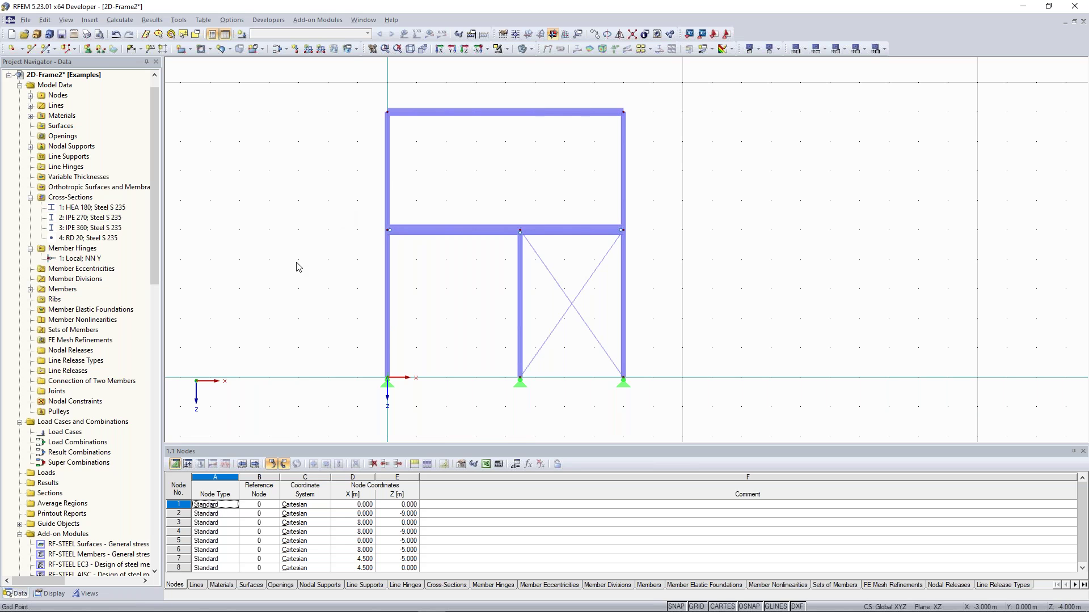
click(55, 49)
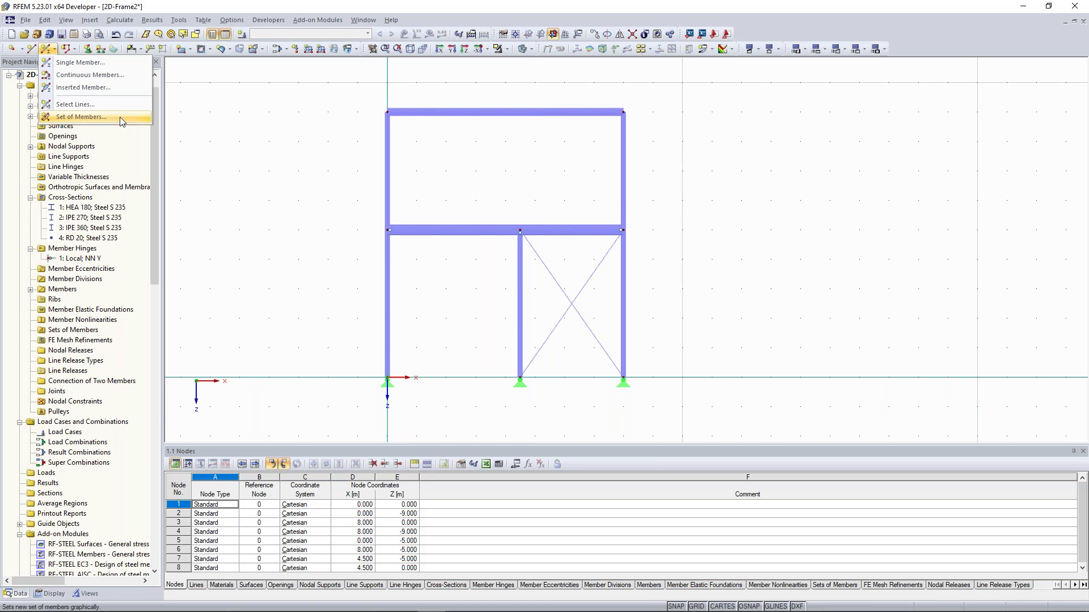
click(197, 137)
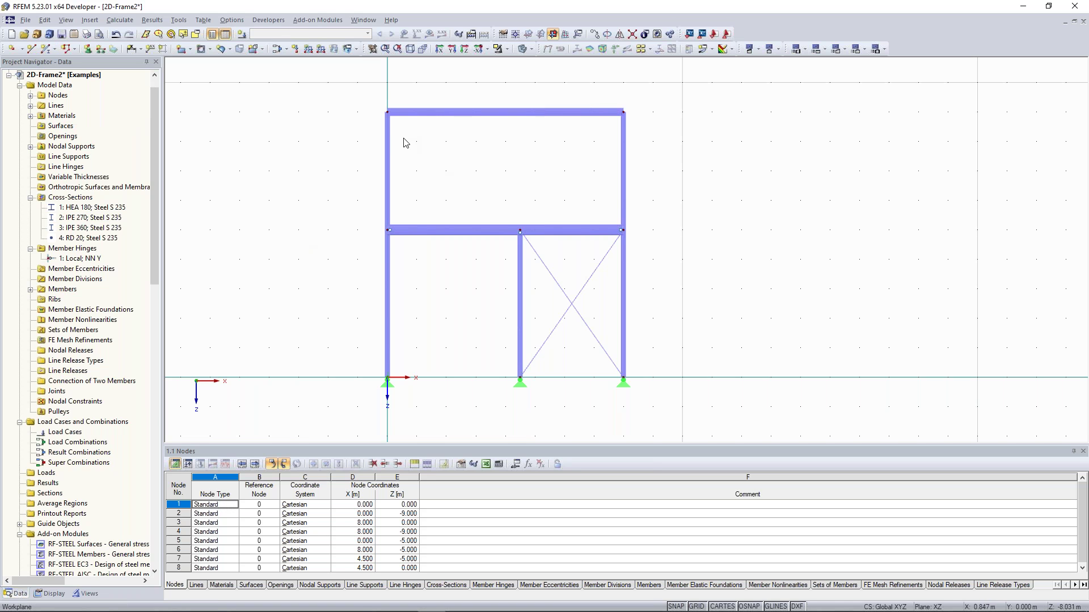
drag(366, 98, 406, 413)
scroll(330, 294, up, 1)
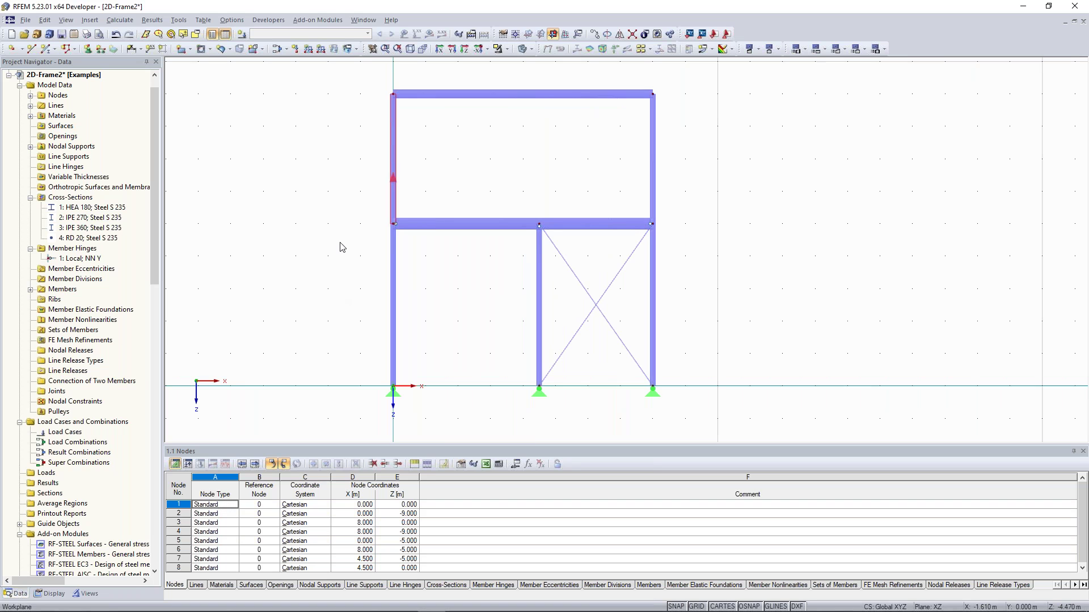
drag(375, 72, 410, 400)
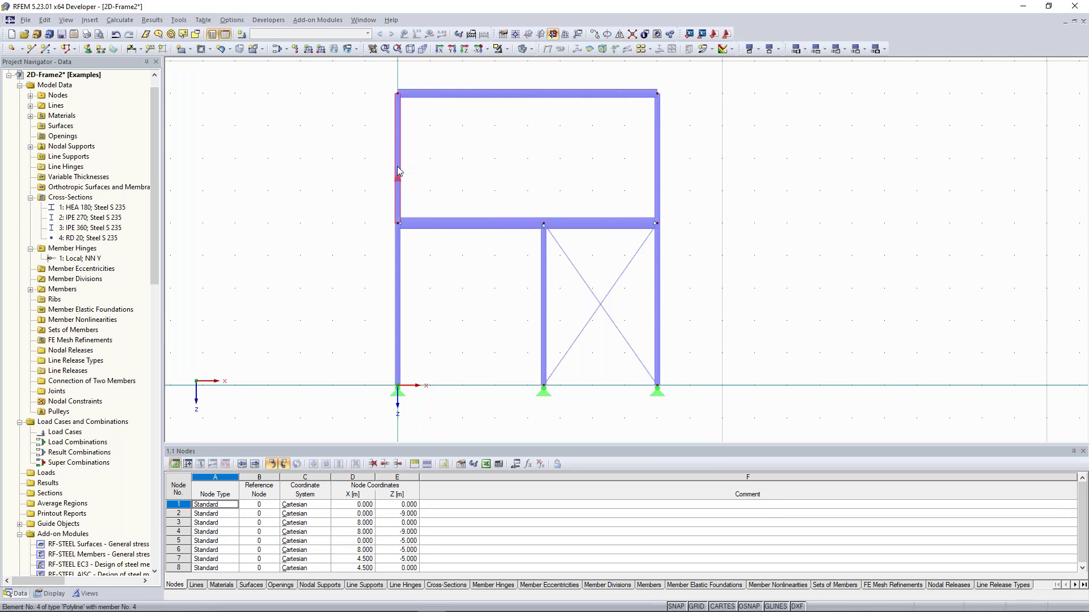
drag(374, 69, 418, 385)
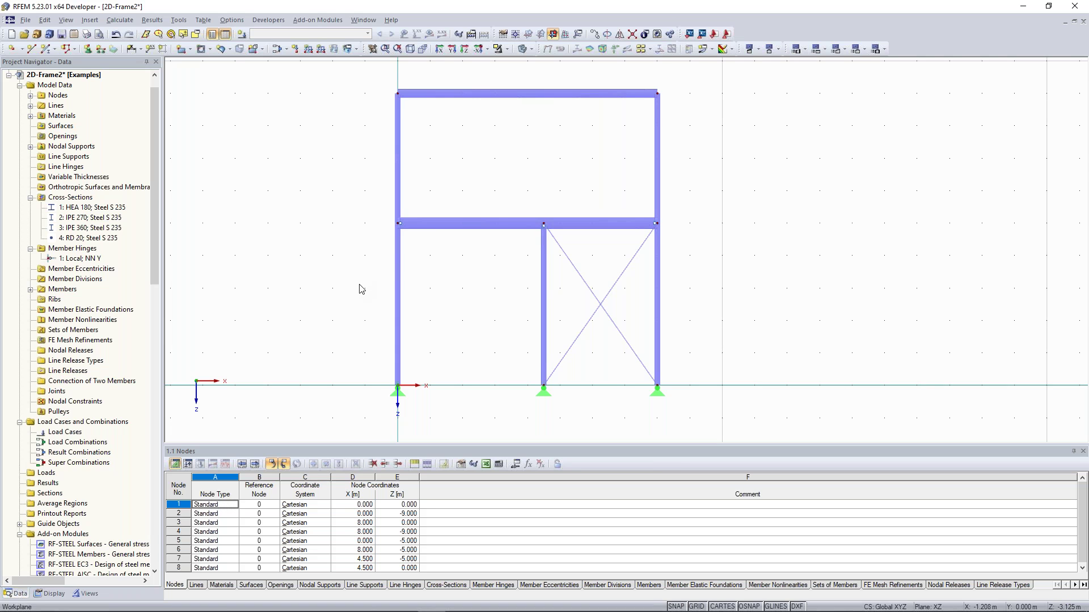
middle_drag(311, 255, 316, 260)
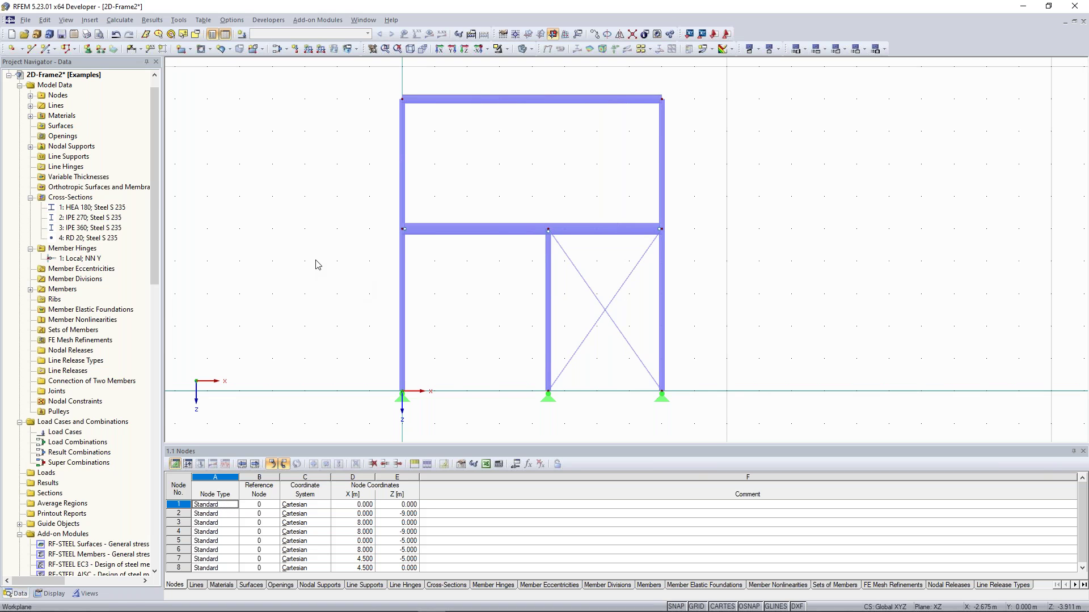
Step: Combine the lower and upper members of the left column into a continuous set of members described as Column
click(404, 212)
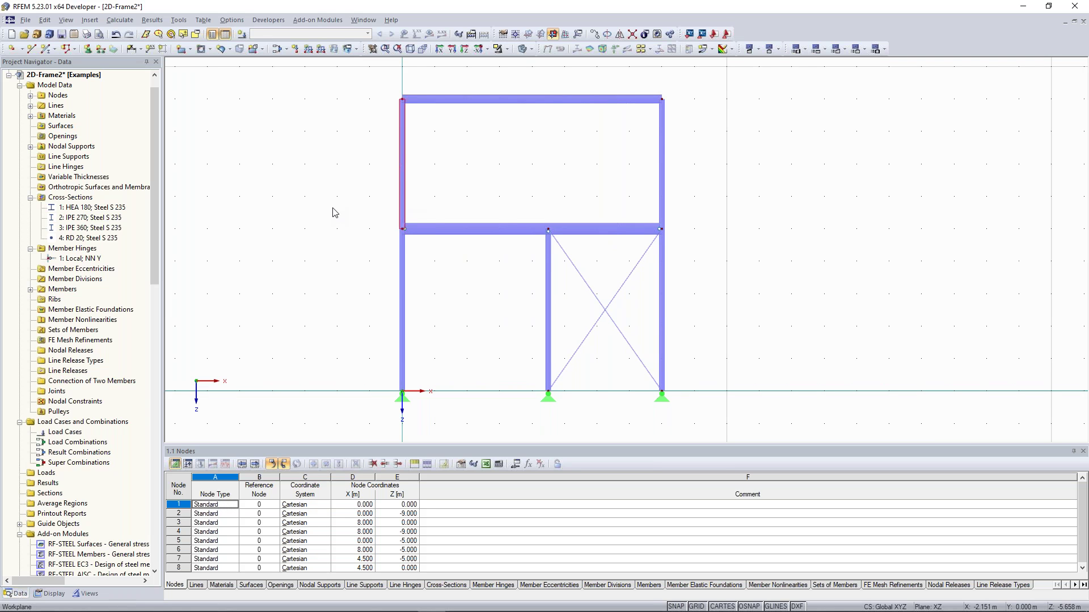
click(349, 178)
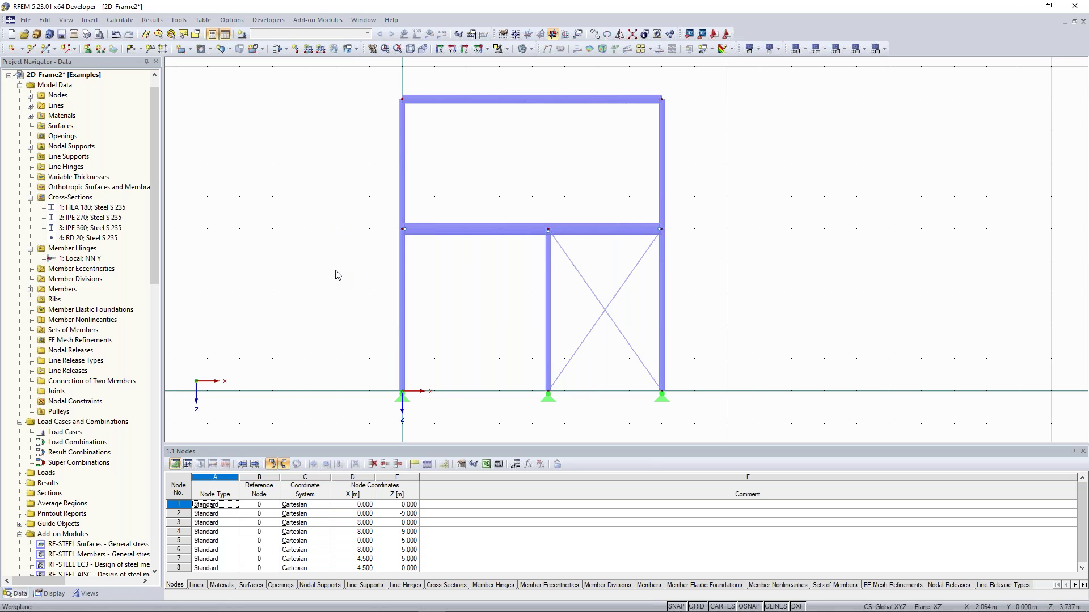
click(403, 286)
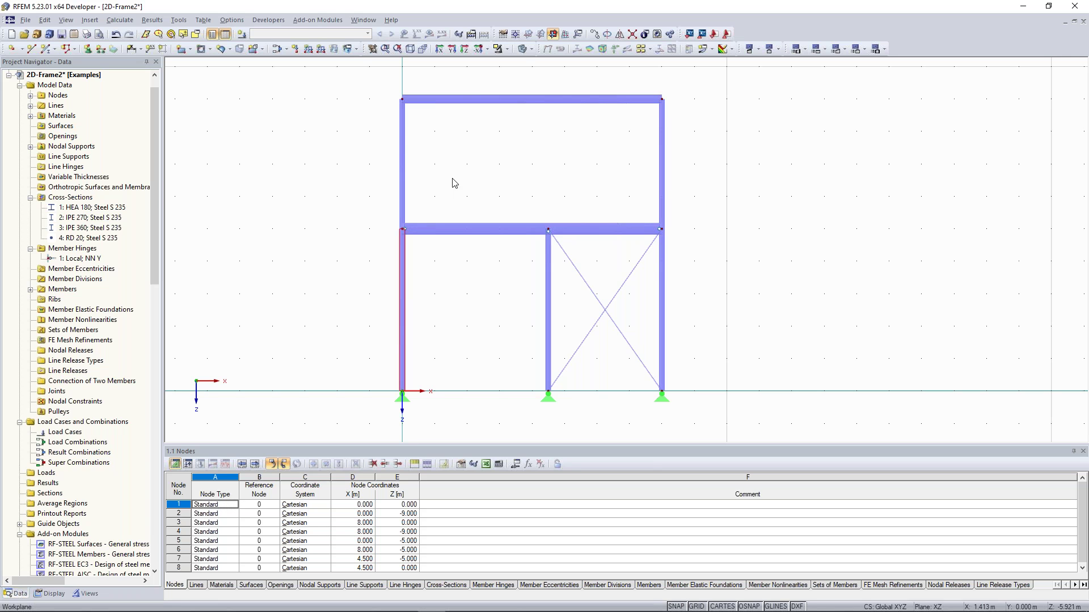
right_click(404, 151)
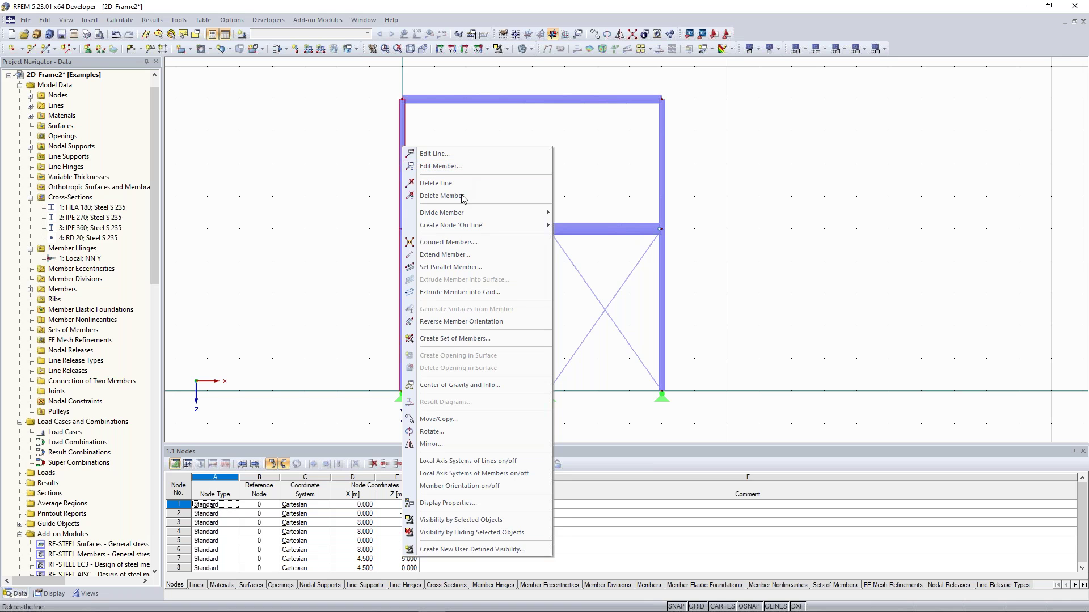
click(455, 338)
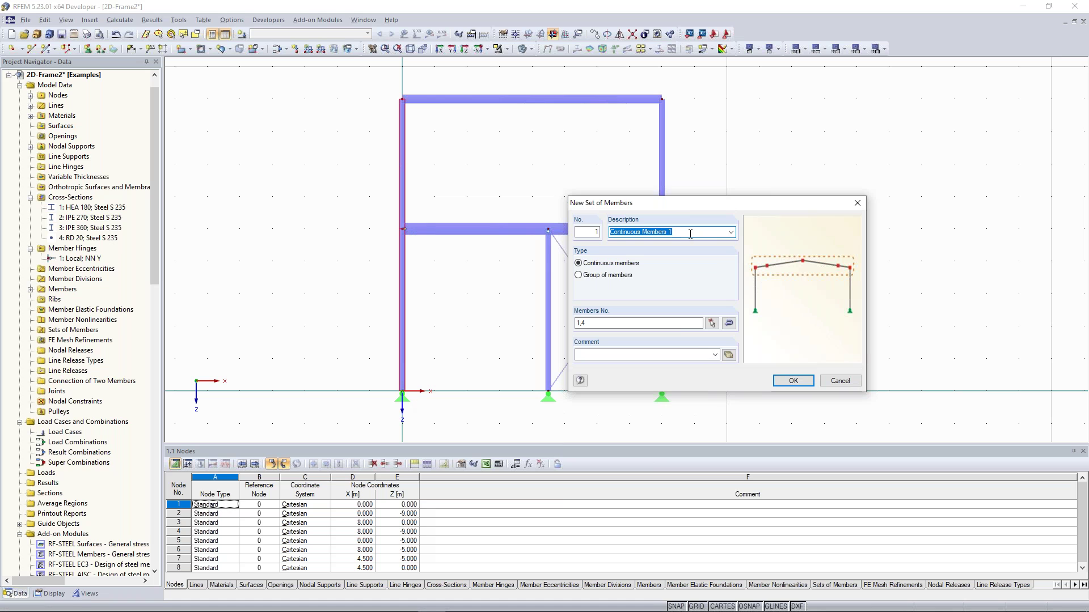
text(Column)
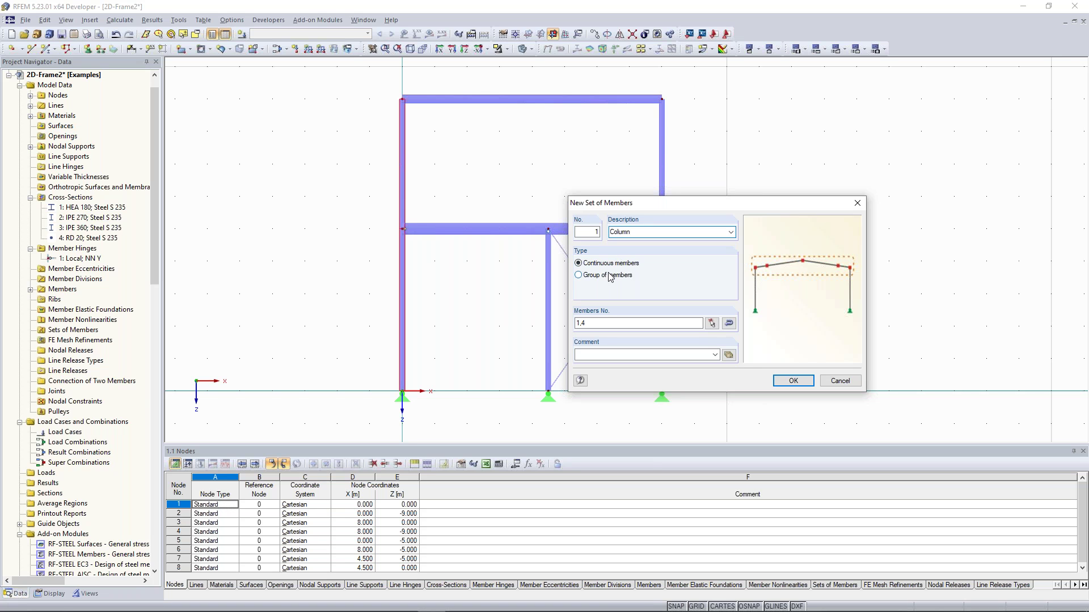
click(793, 380)
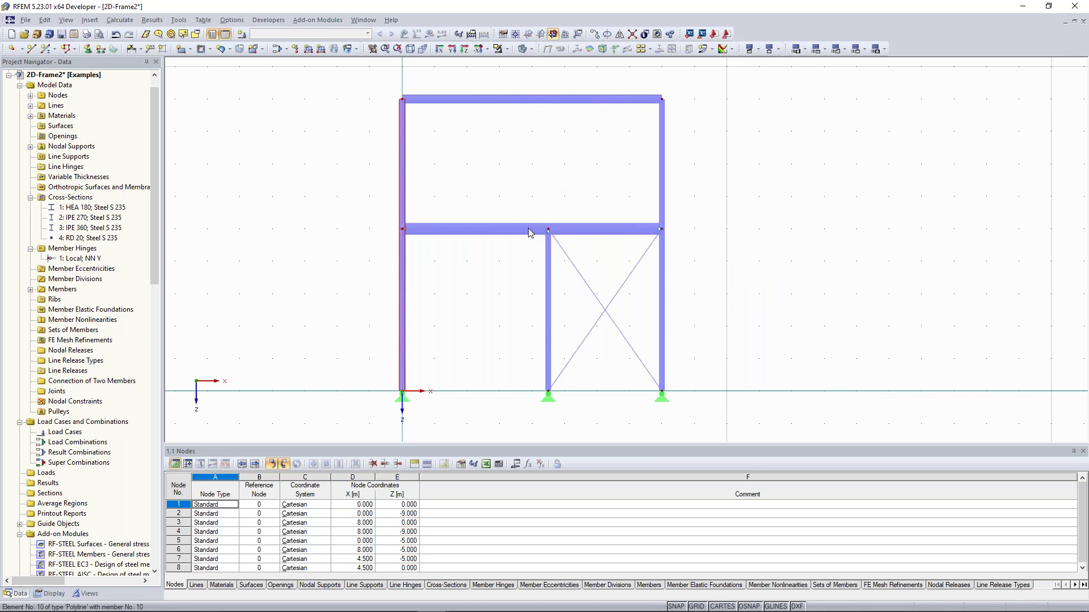
click(507, 194)
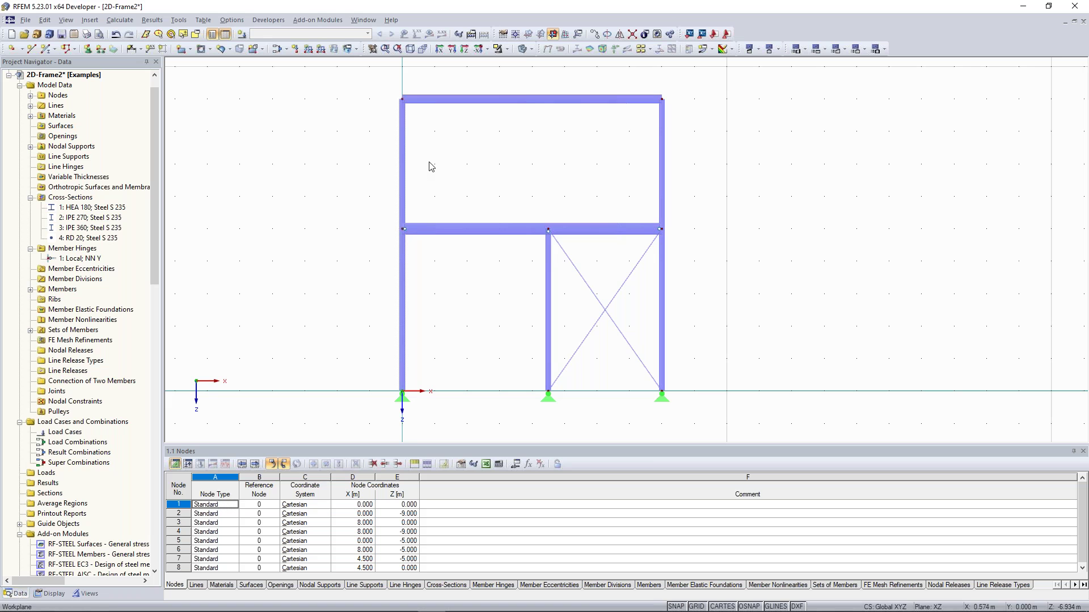
Step: Show the model as wireframe, examine the set of members along the left column, and return to the rendered display
click(526, 45)
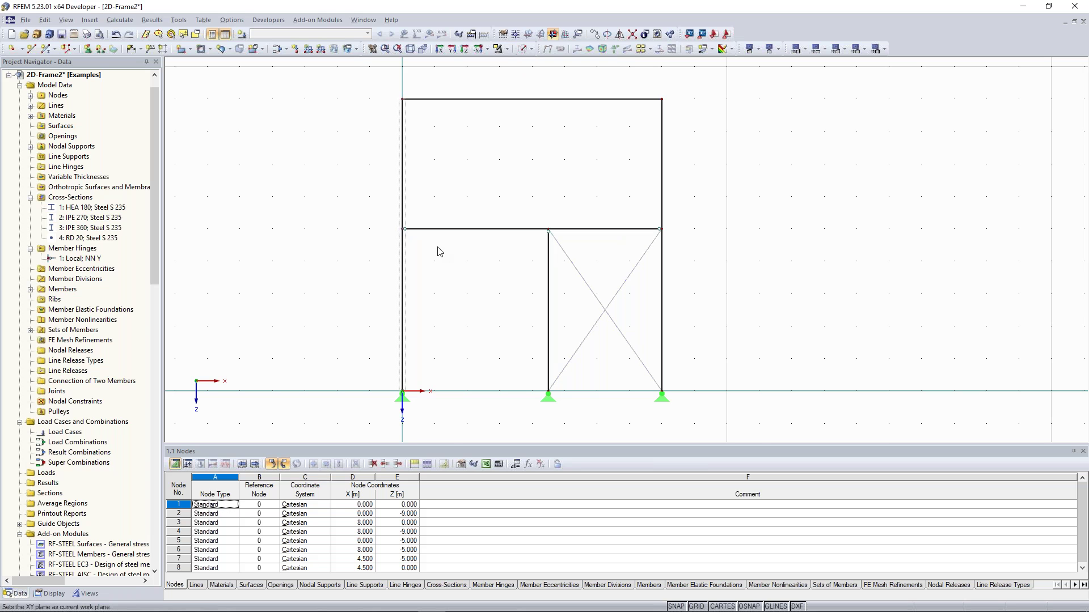
scroll(437, 251, up, 2)
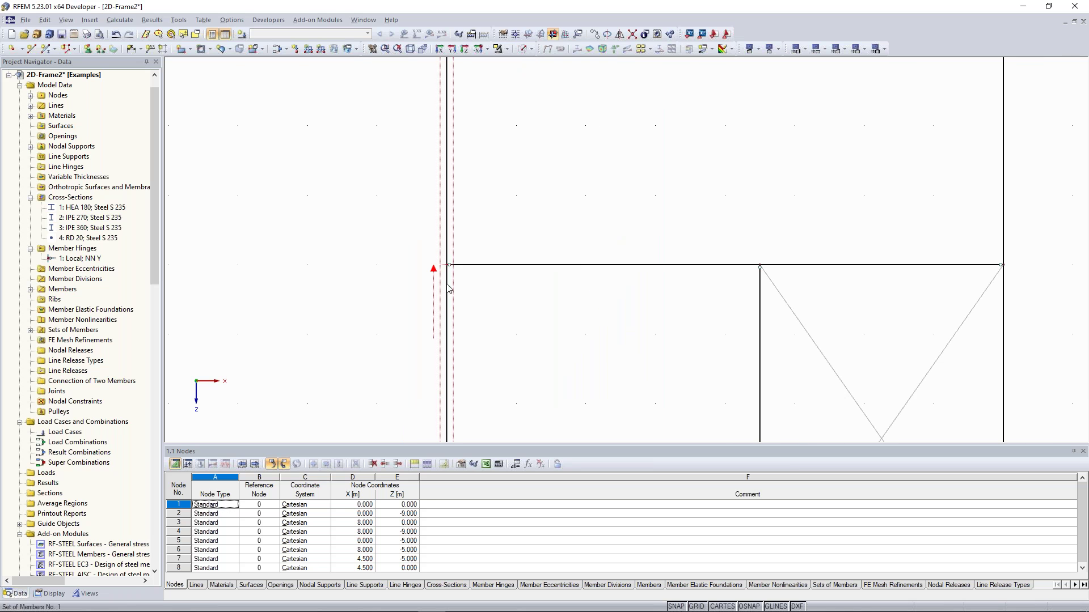
scroll(431, 234, down, 5)
scroll(429, 234, up, 5)
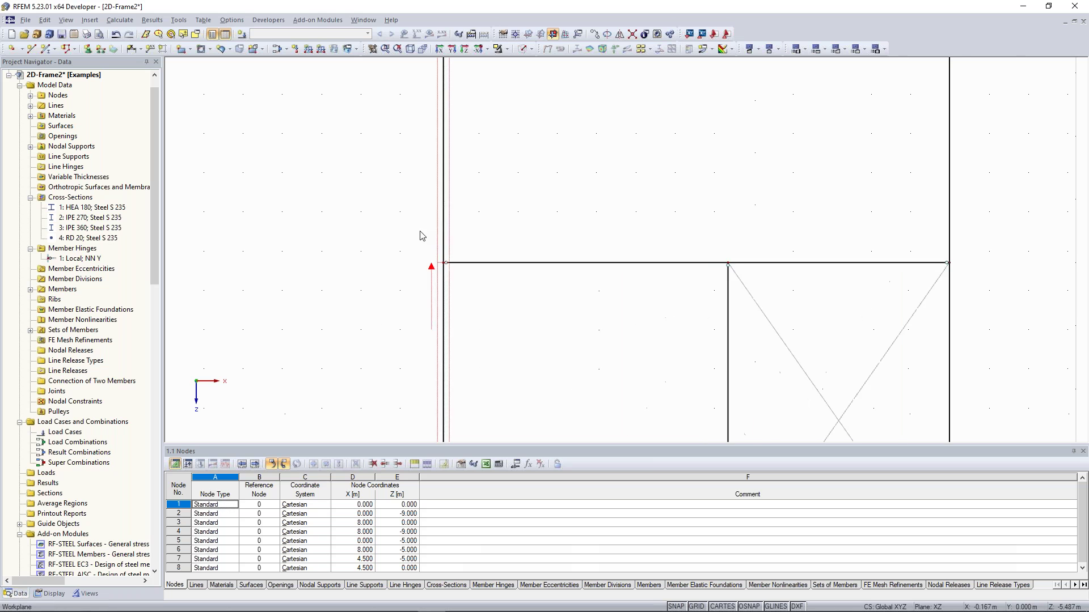
scroll(415, 223, down, 2)
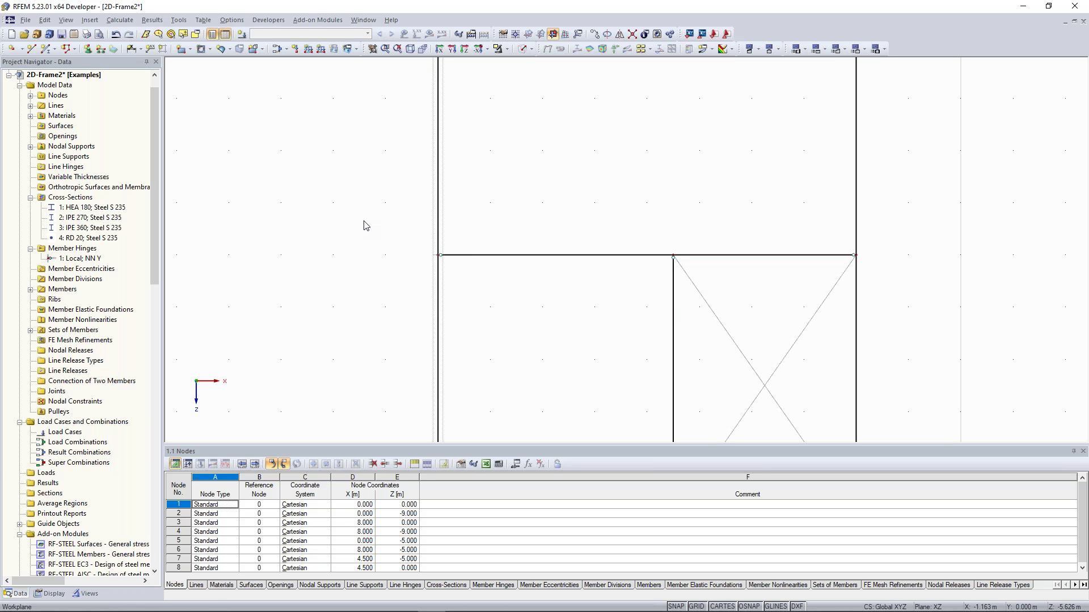
key(F8)
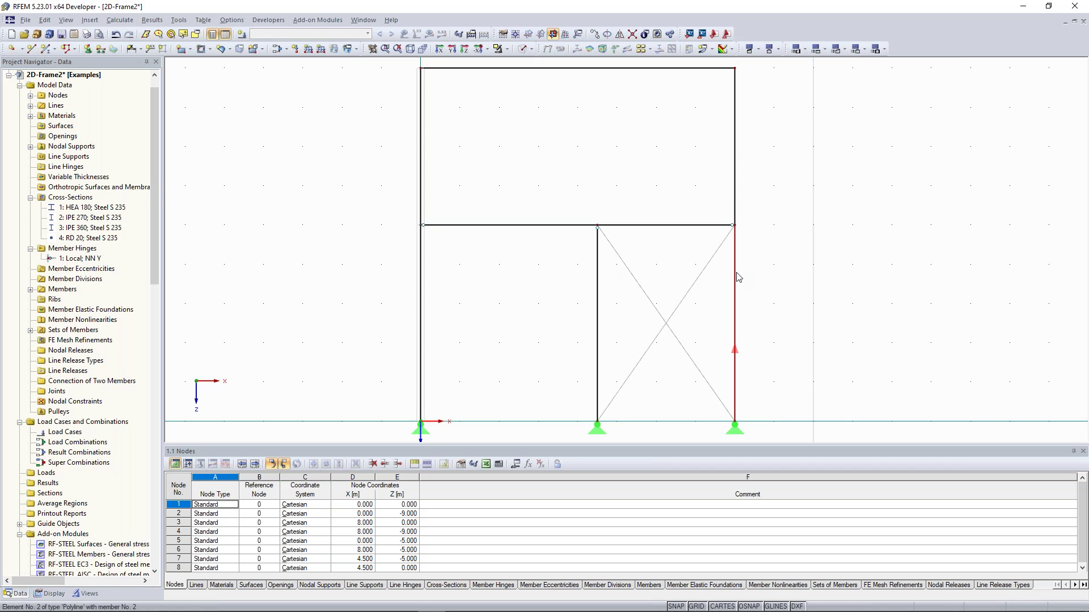
click(735, 172)
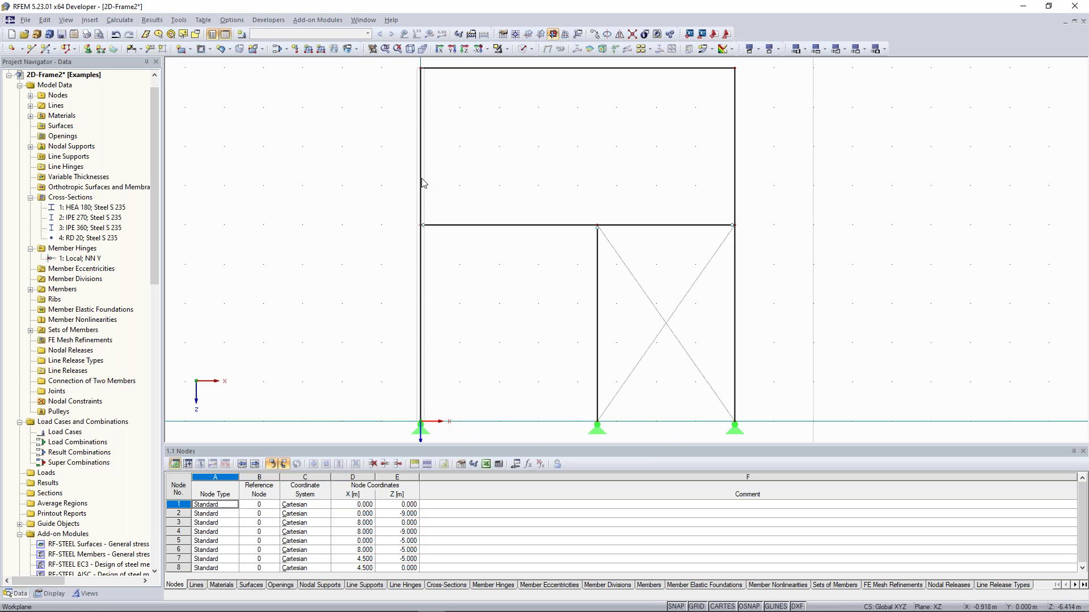
middle_drag(328, 201, 330, 203)
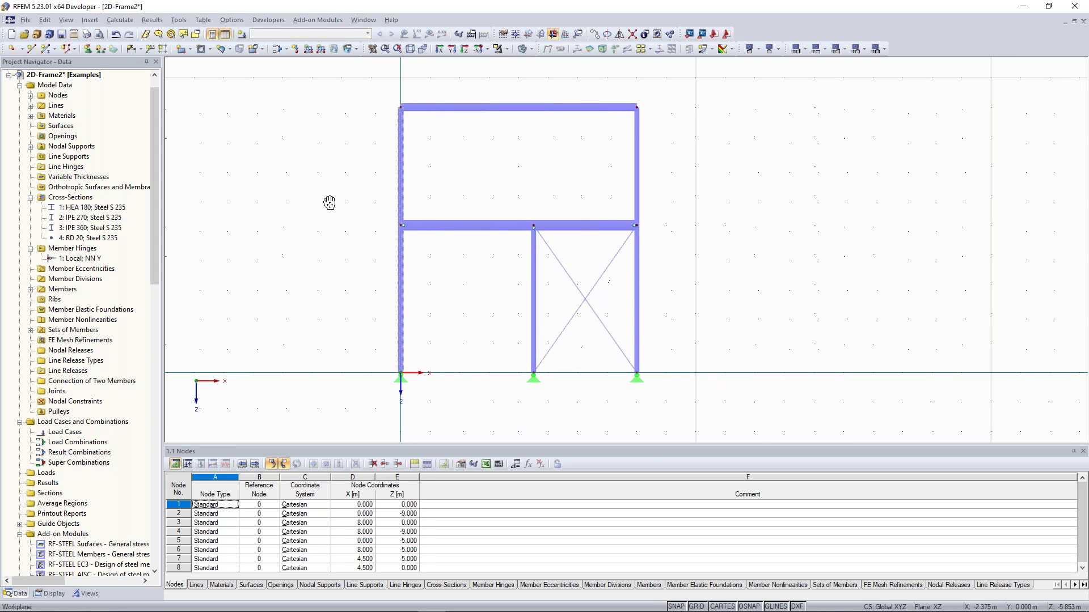
middle_drag(355, 165, 313, 186)
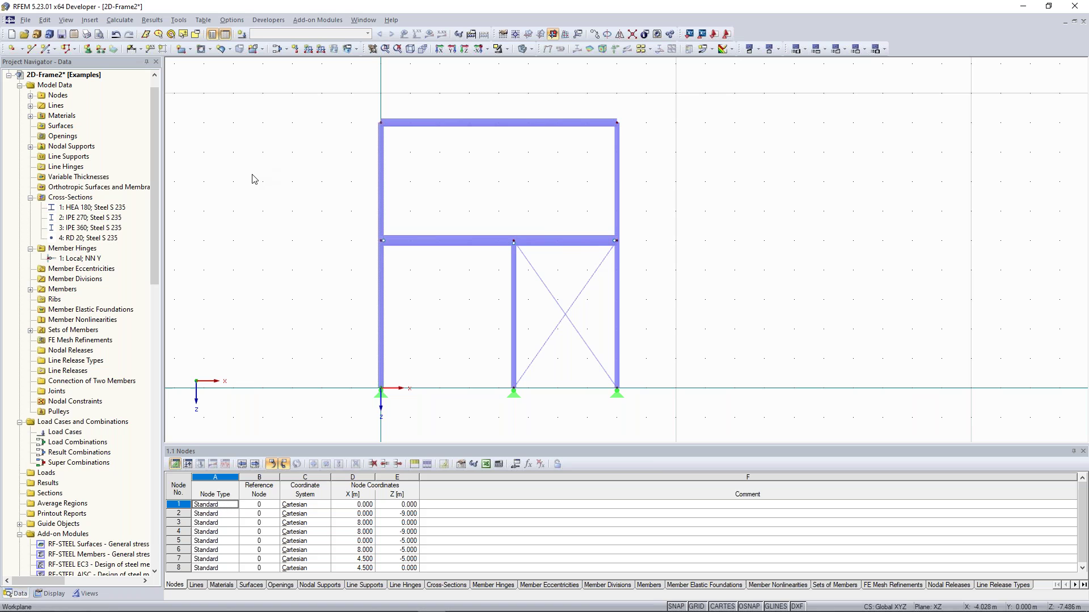
Step: Create load case LC1 described as Self-weight, with the Permanent action category and active self-weight factor 1.000 in Z
click(245, 34)
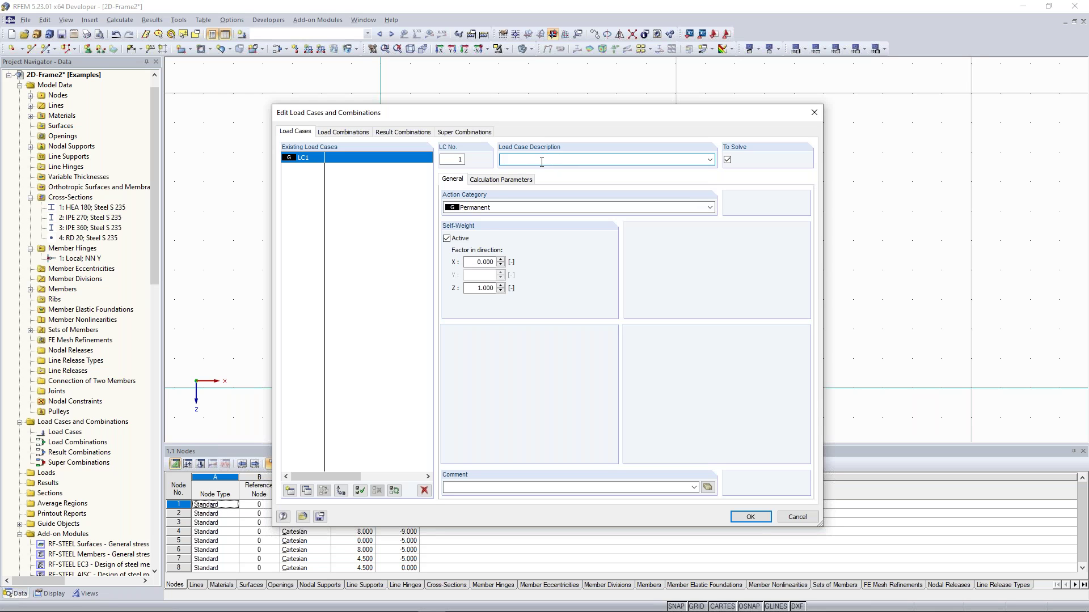
click(709, 159)
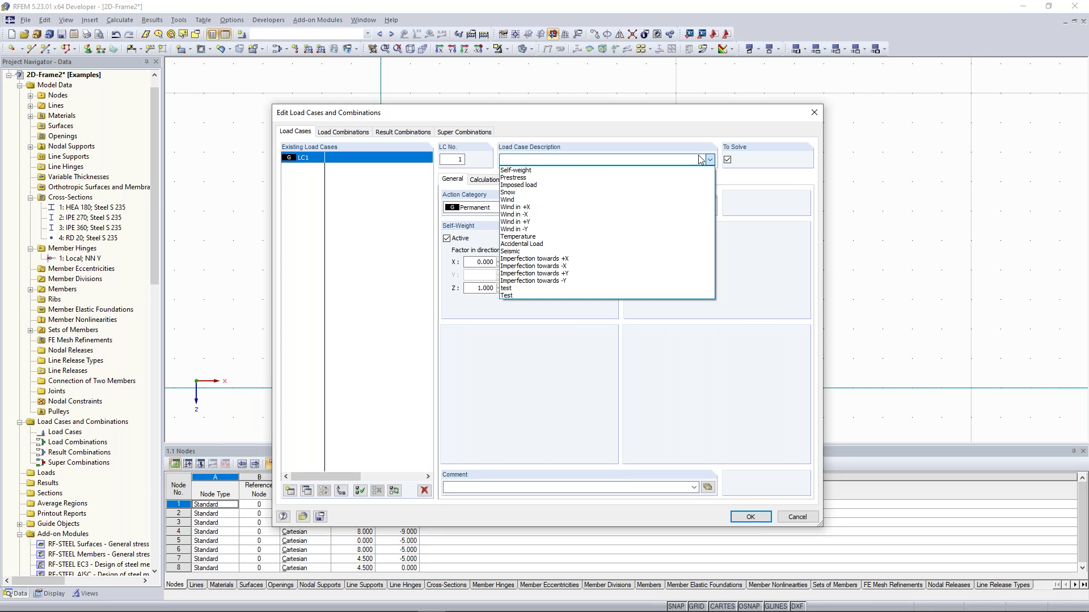
click(526, 171)
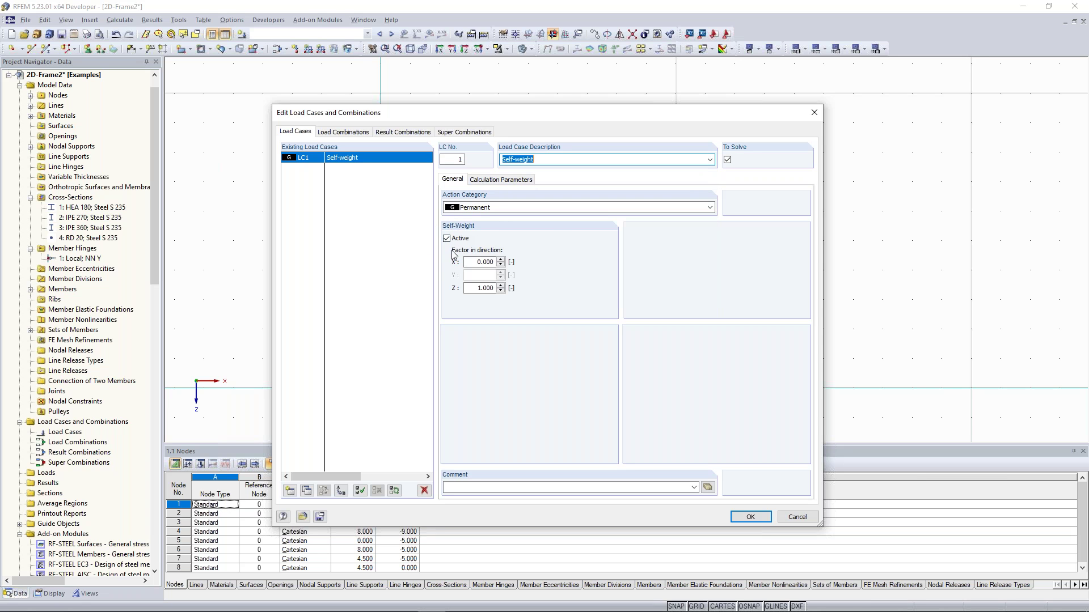
click(749, 517)
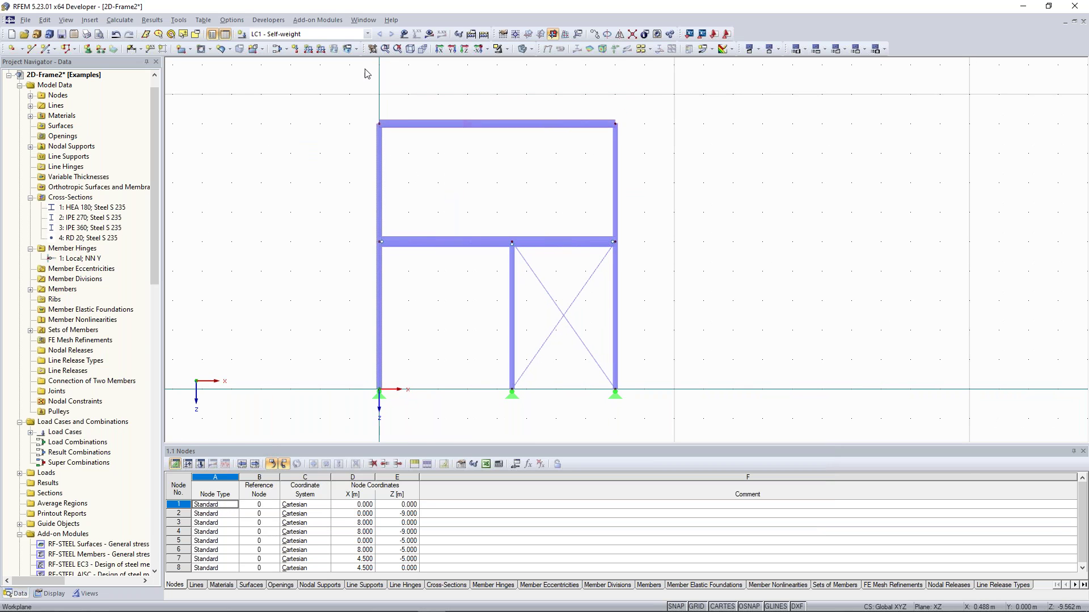
drag(332, 79, 661, 145)
click(321, 50)
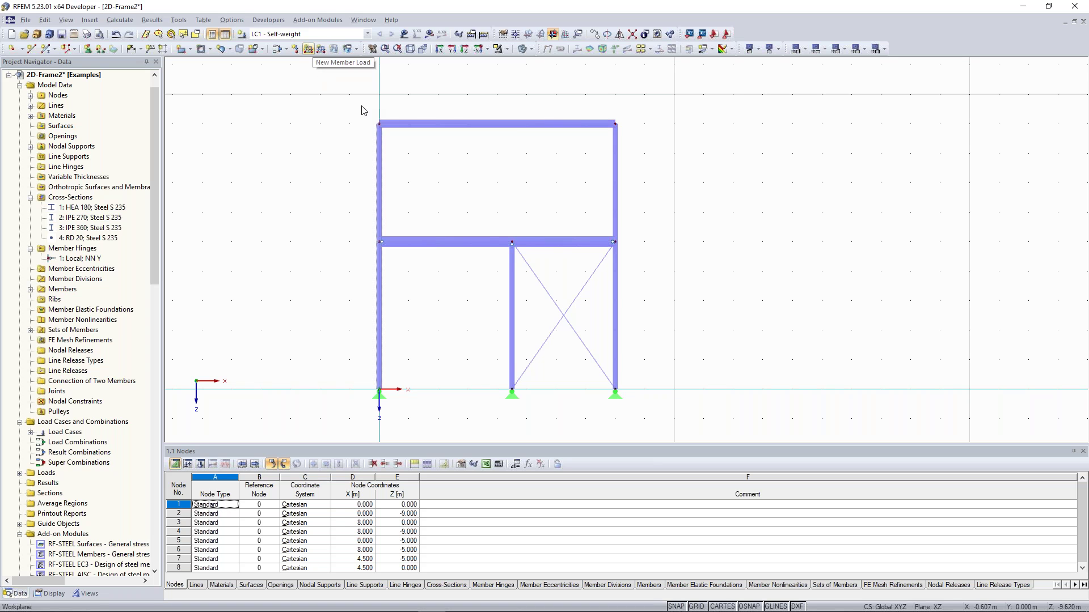
drag(346, 95, 651, 154)
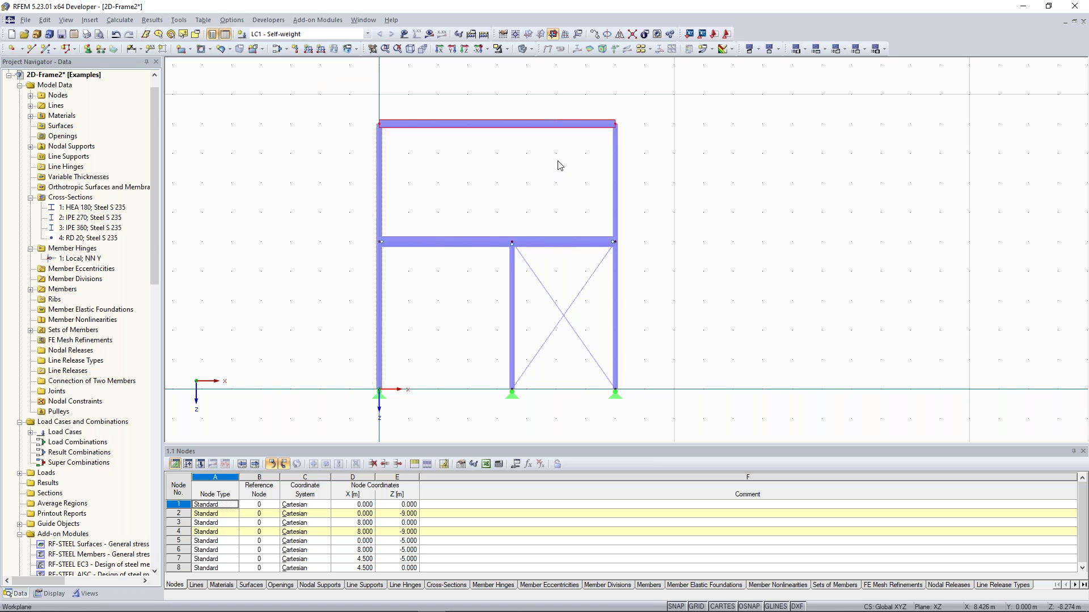
click(342, 209)
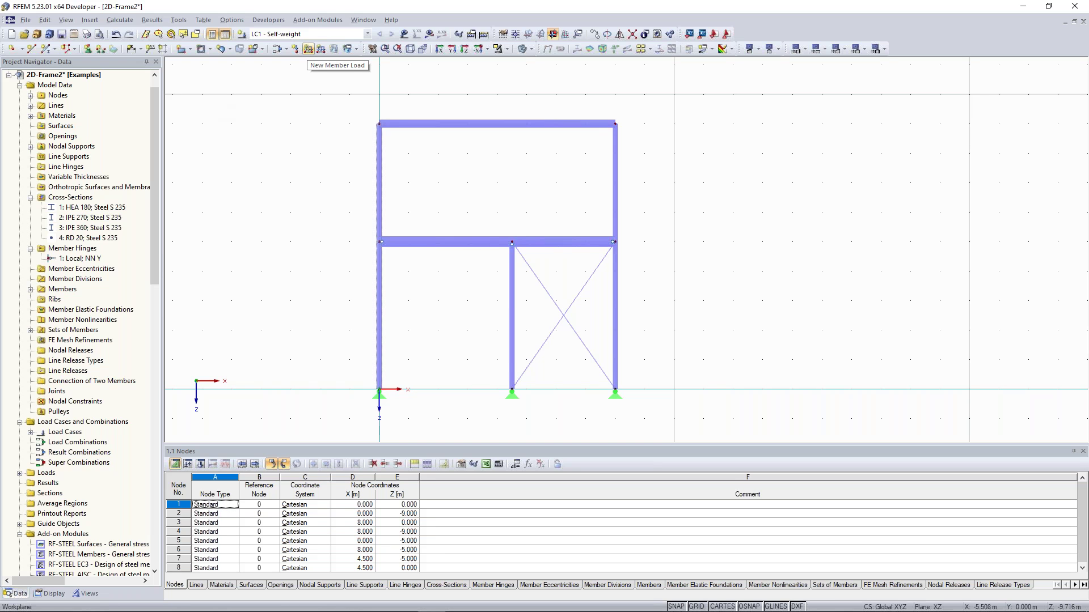
Step: Define a uniform member force load of 12.767 kN/m in global direction ZP, related to the projected member length
click(309, 51)
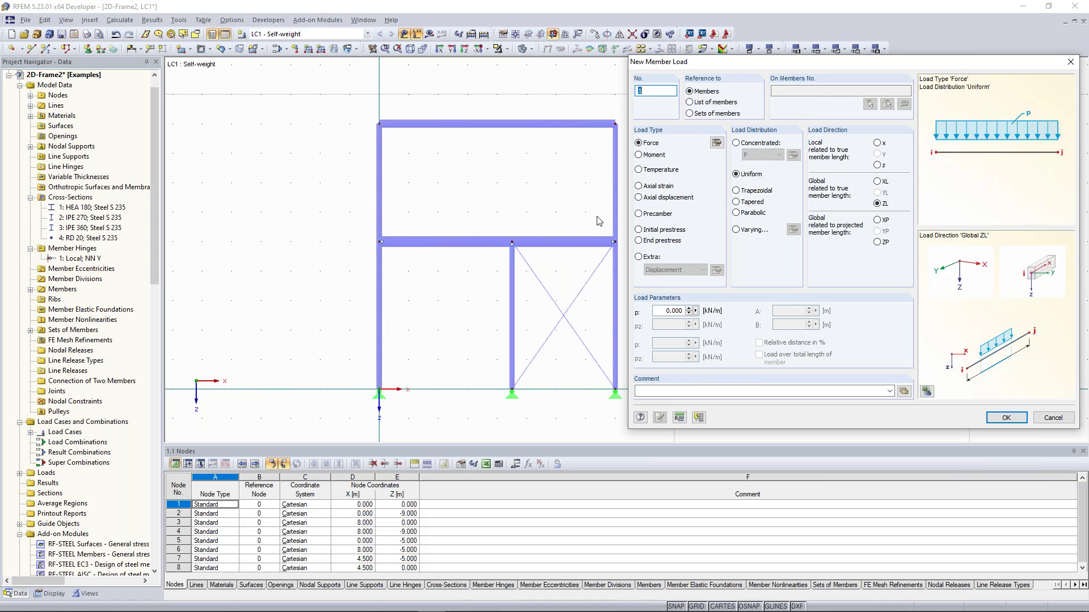
click(877, 242)
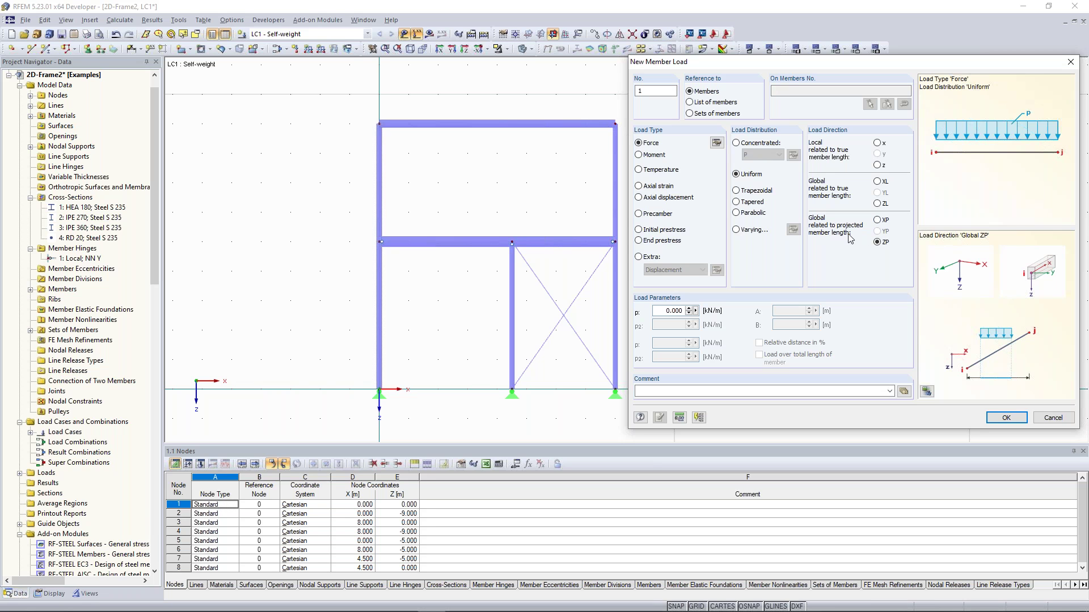
click(878, 204)
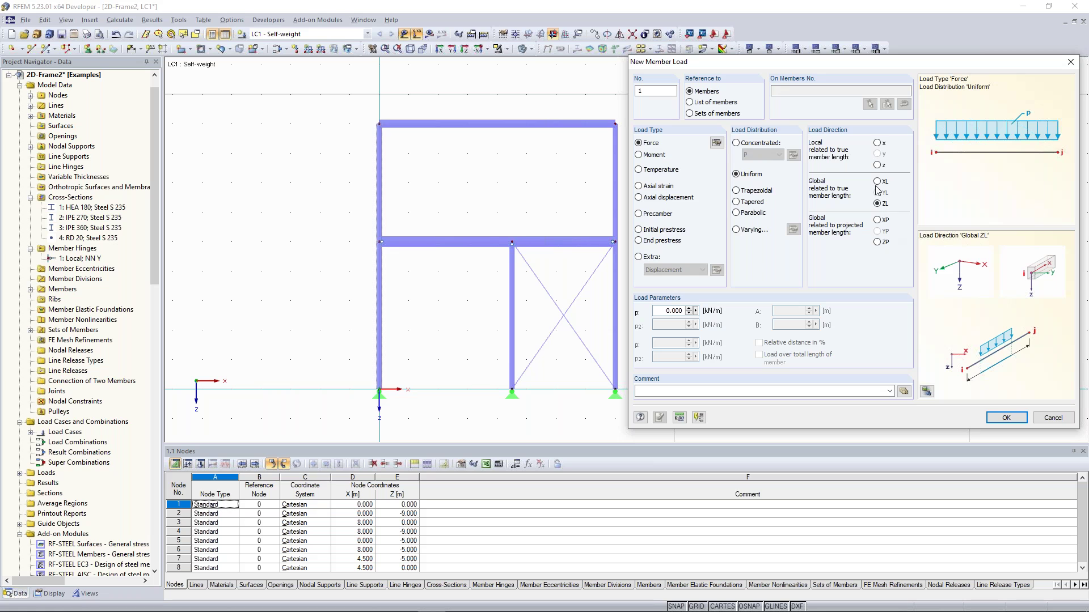
click(879, 243)
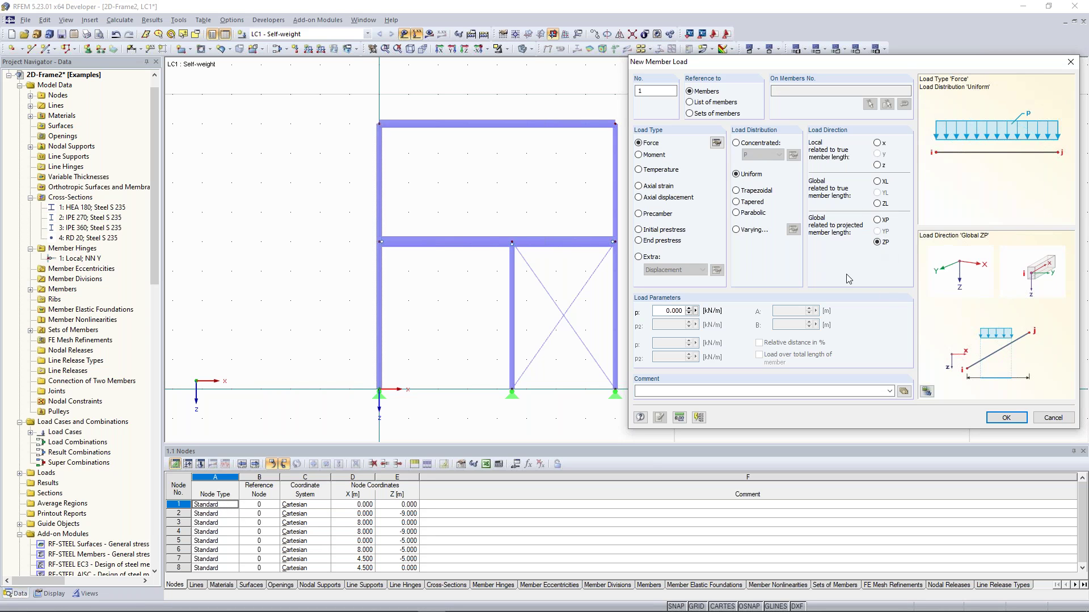
double_click(662, 308)
text(12,767)
click(1008, 421)
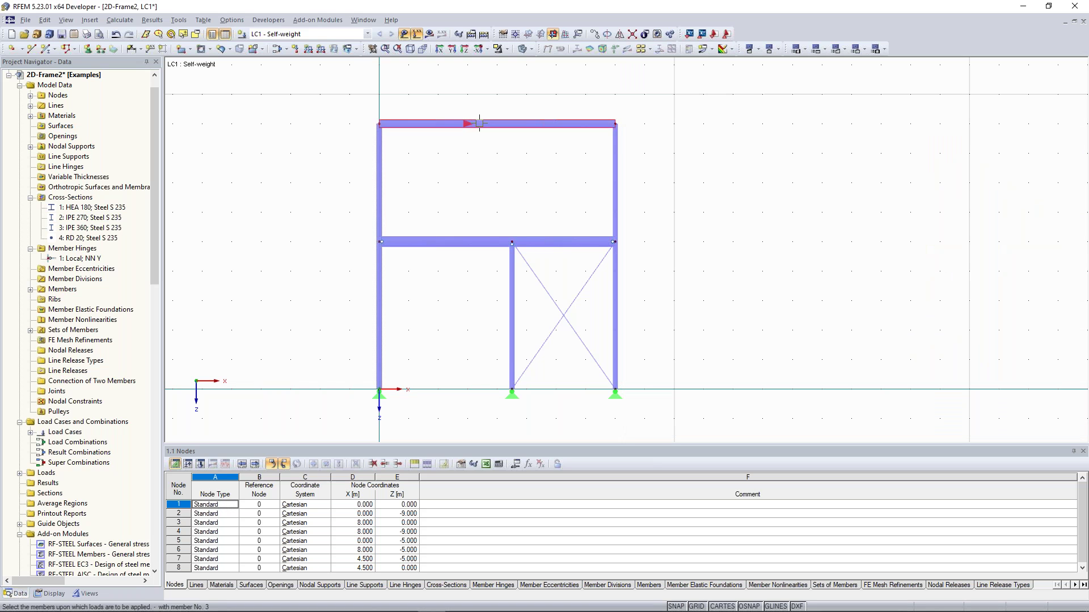
Step: Apply the defined 12.767 kN/m load to the roof beam and to both segments of the intermediate-level beam
click(467, 123)
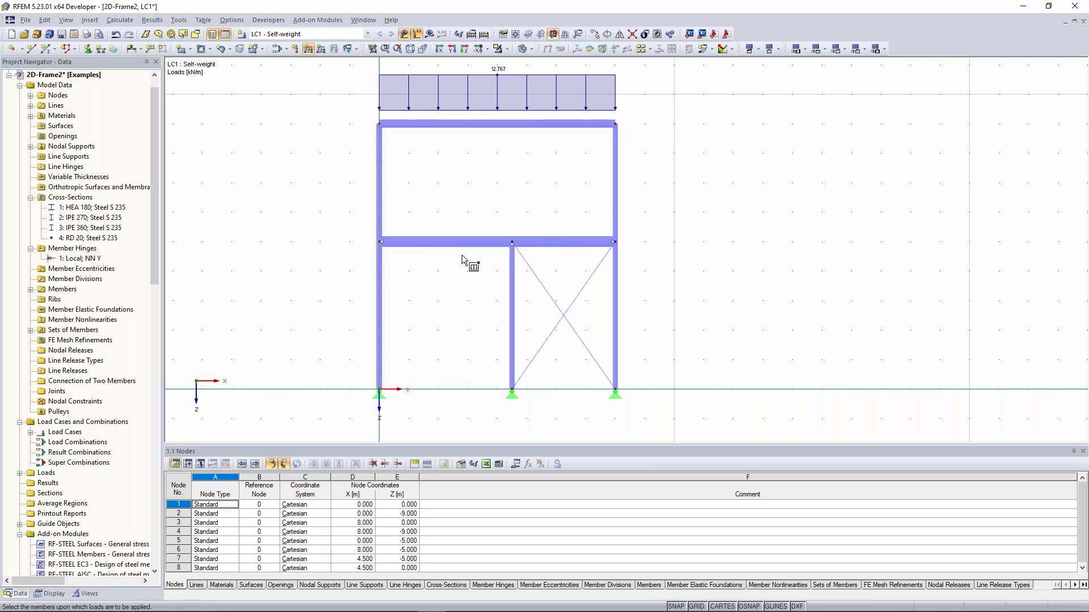
middle_drag(451, 217, 454, 212)
click(444, 235)
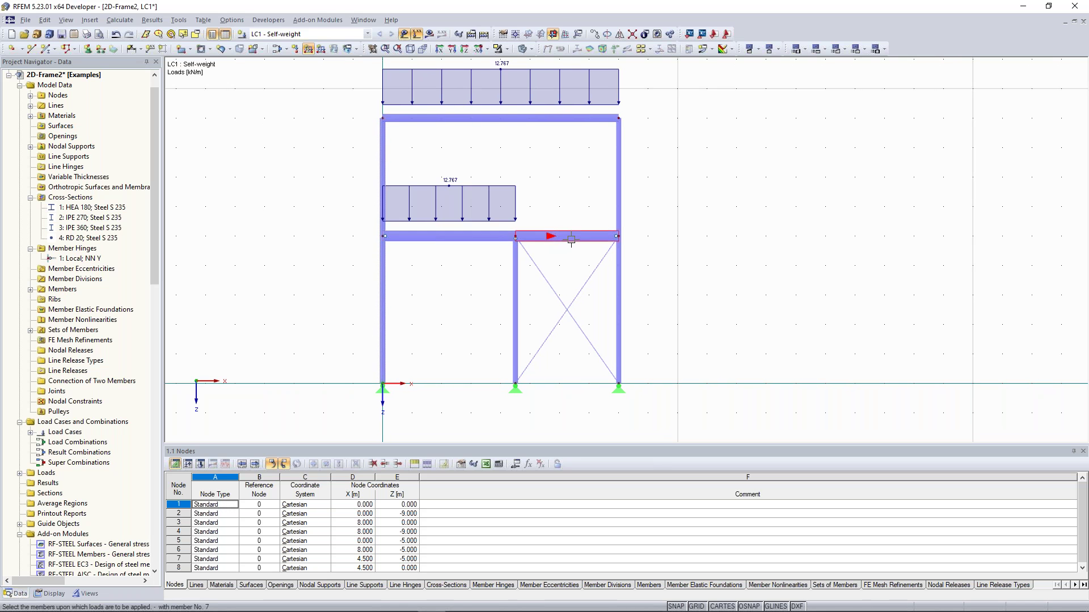
click(551, 236)
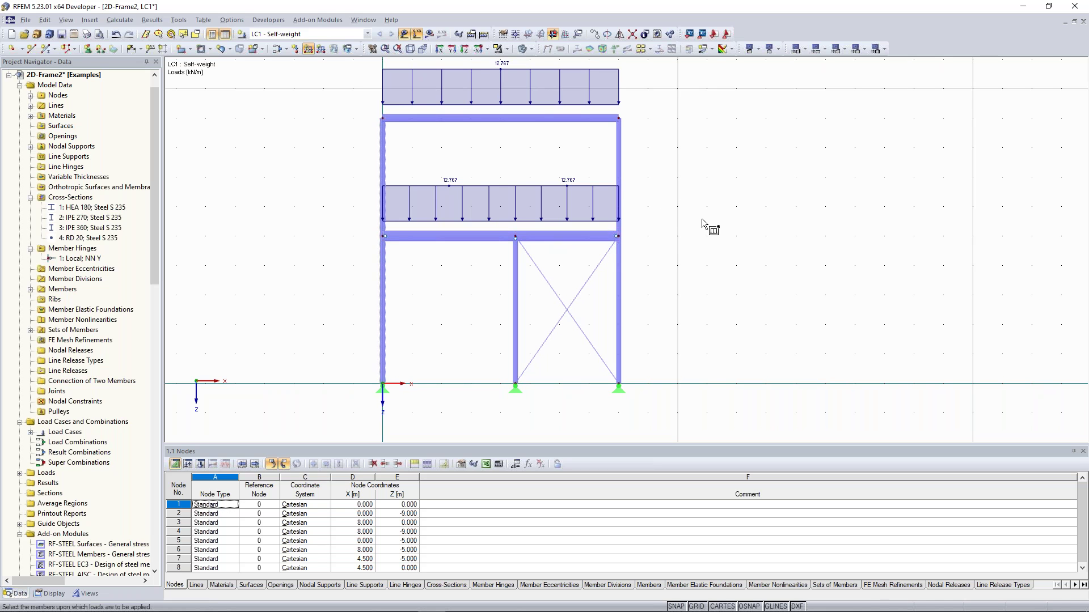
key(Escape)
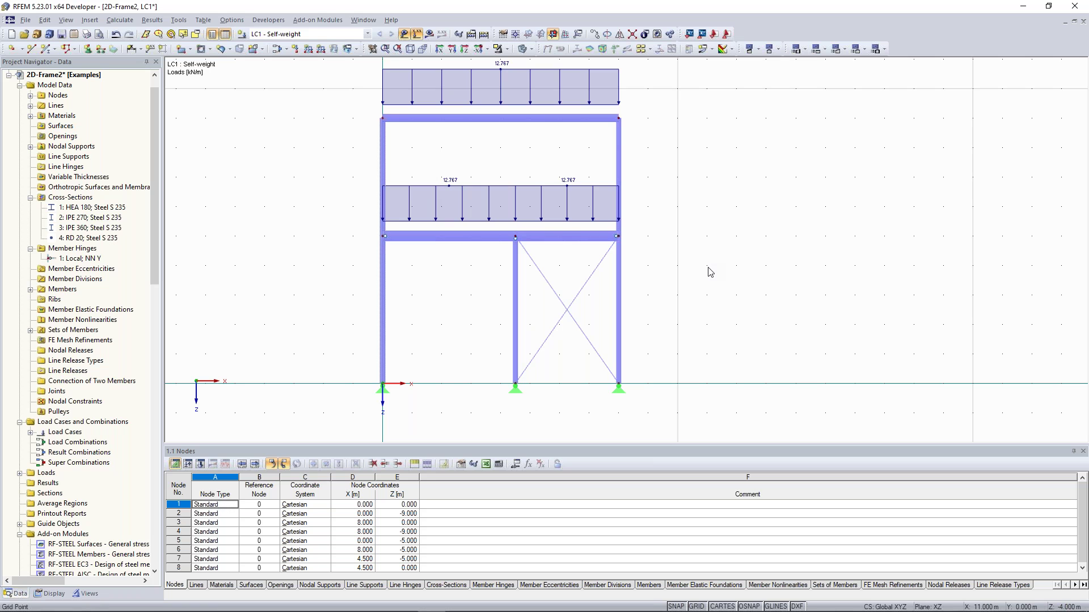
Step: Set the uniform member load on both segments of the intermediate-level beam to 68.371 kN/m
drag(711, 269, 357, 183)
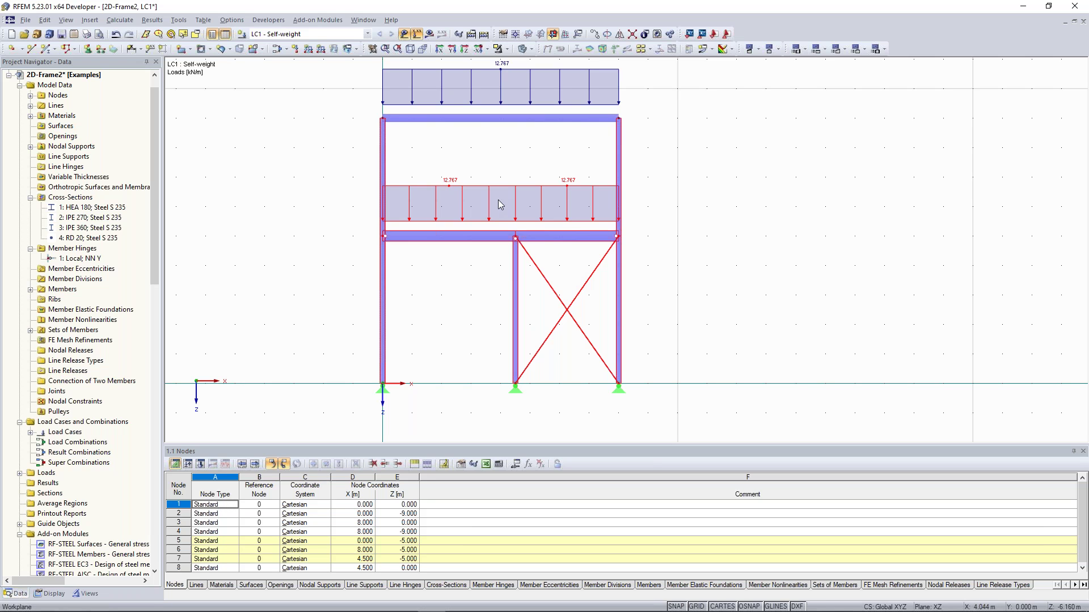
right_click(512, 191)
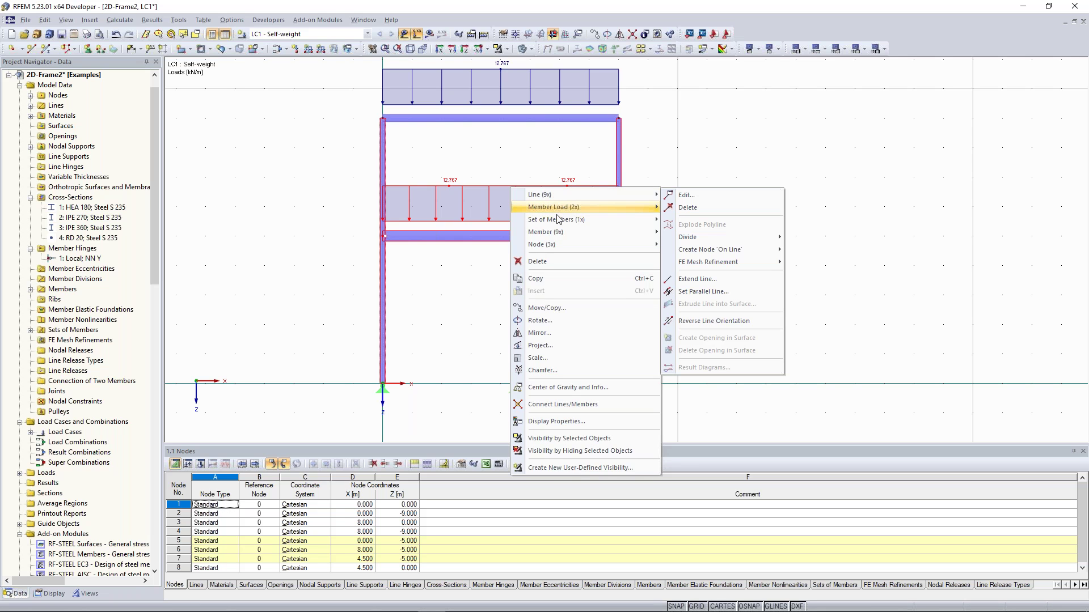
mouse_move(552, 248)
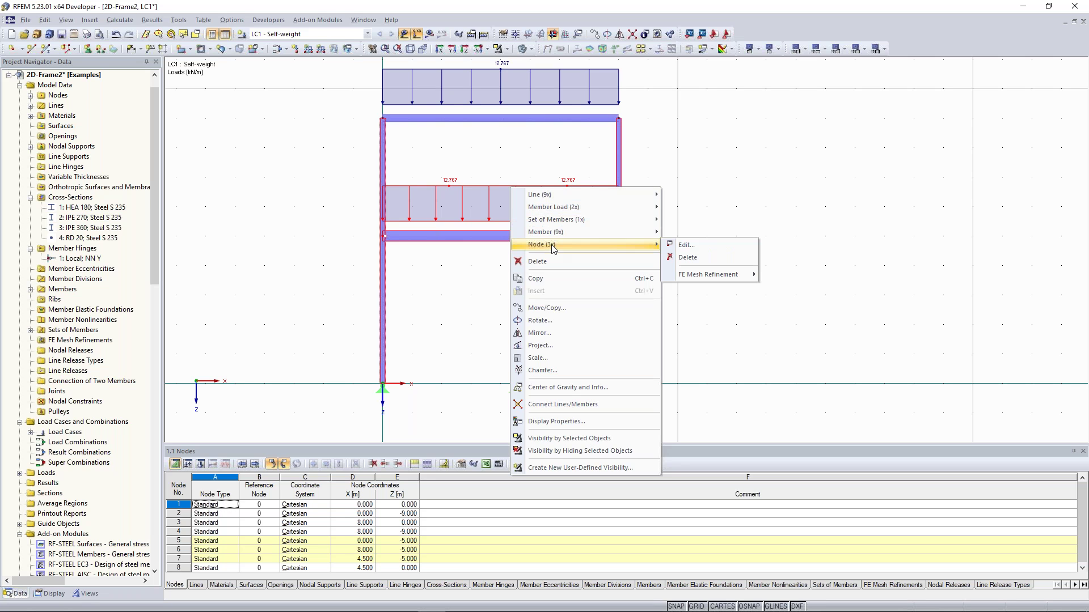
click(549, 245)
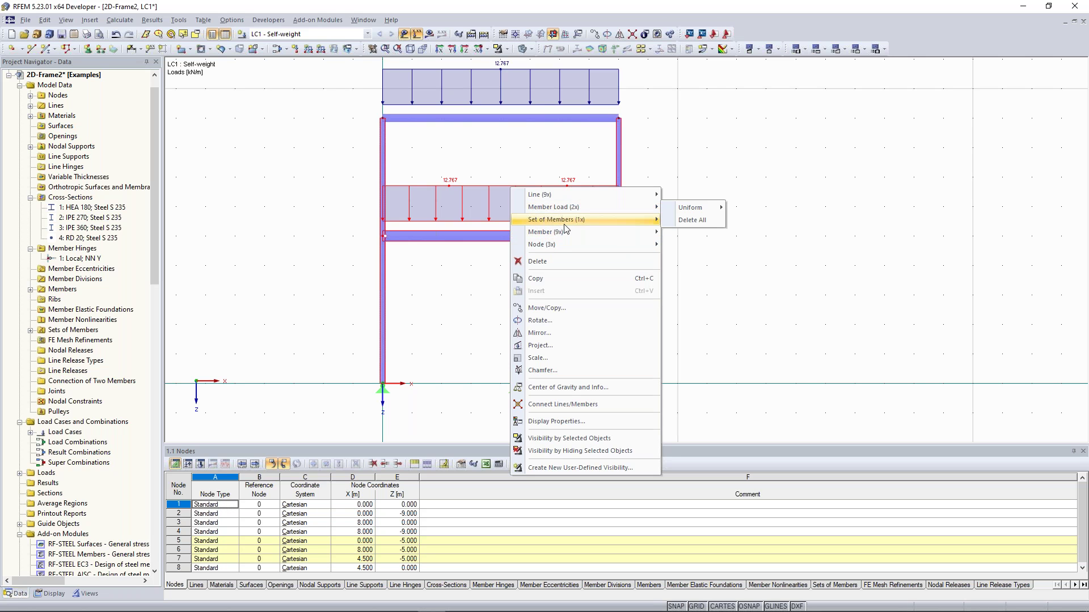
mouse_move(587, 197)
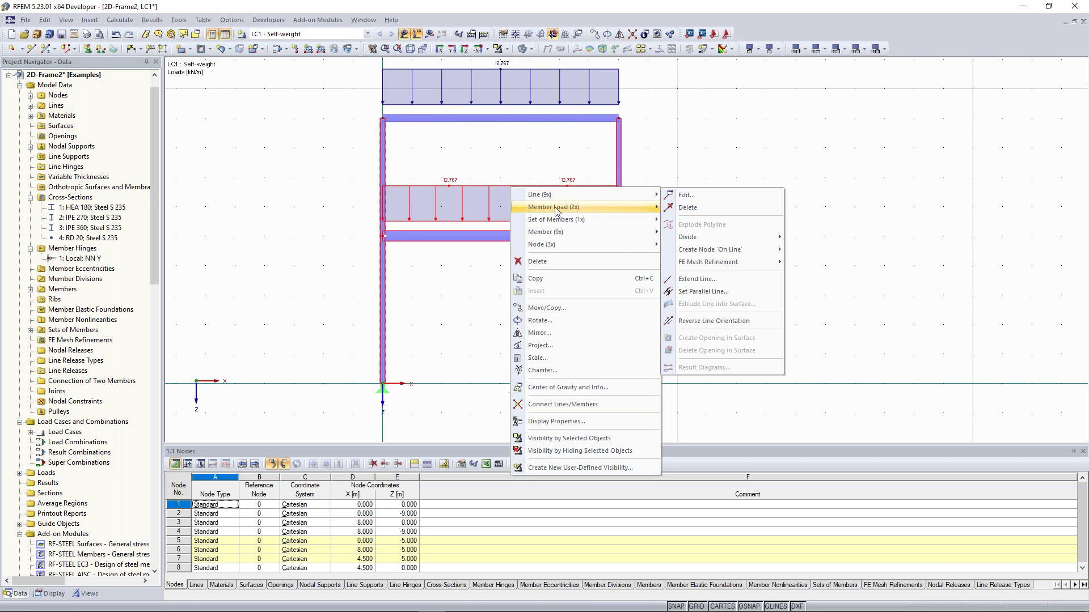
mouse_move(556, 210)
mouse_move(685, 210)
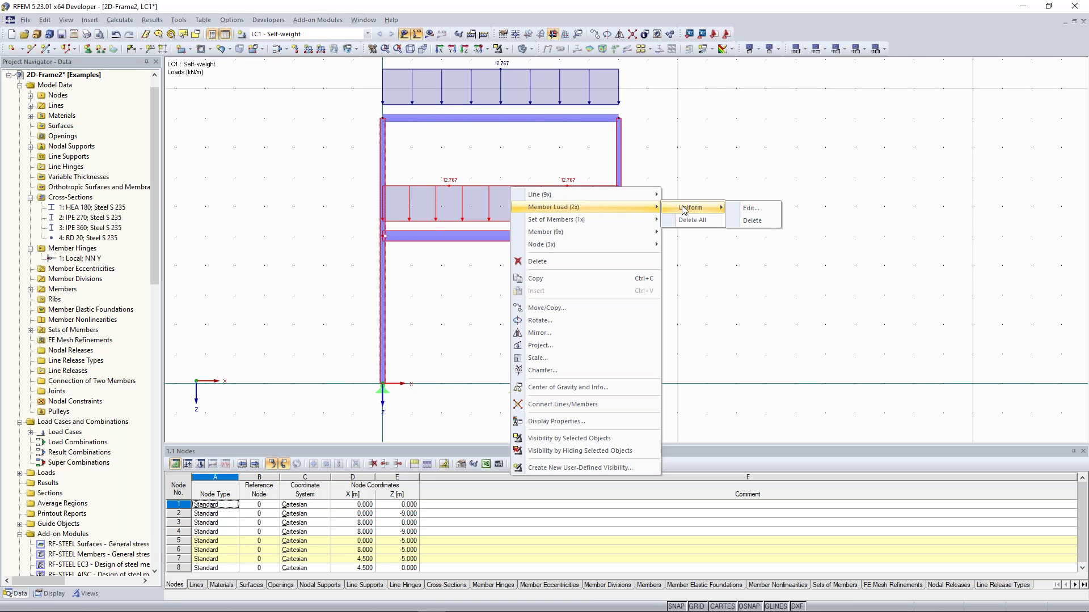
click(750, 209)
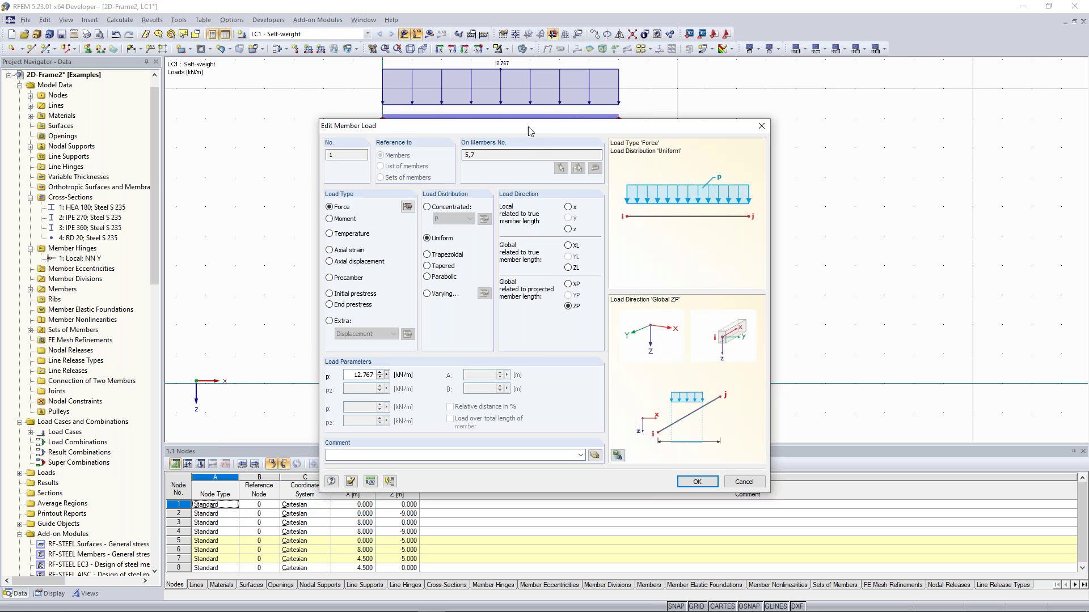
drag(535, 112, 812, 55)
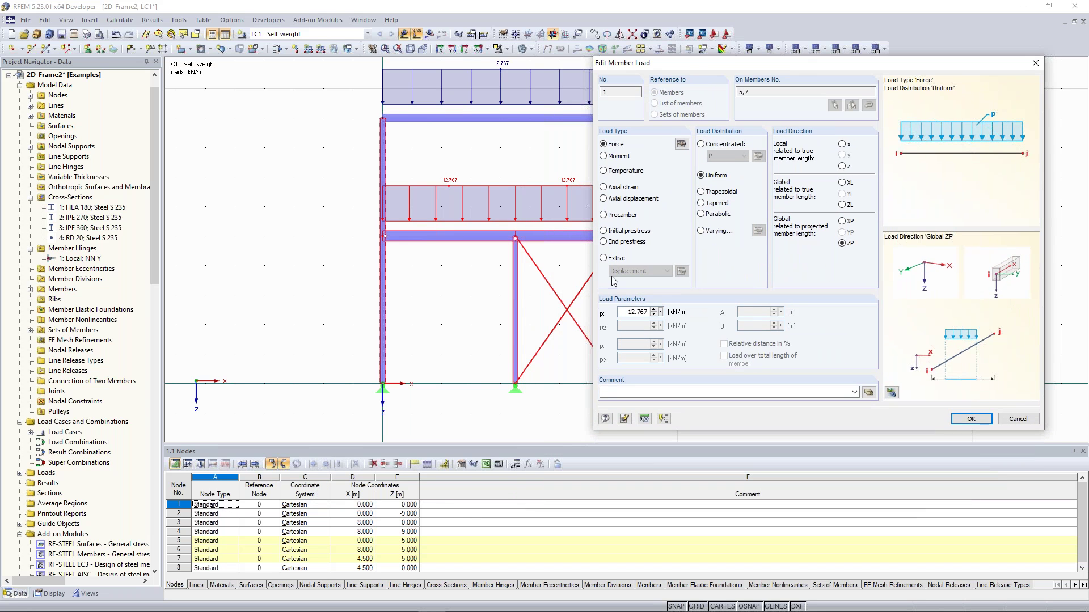
double_click(632, 313)
text(68,371)
click(969, 420)
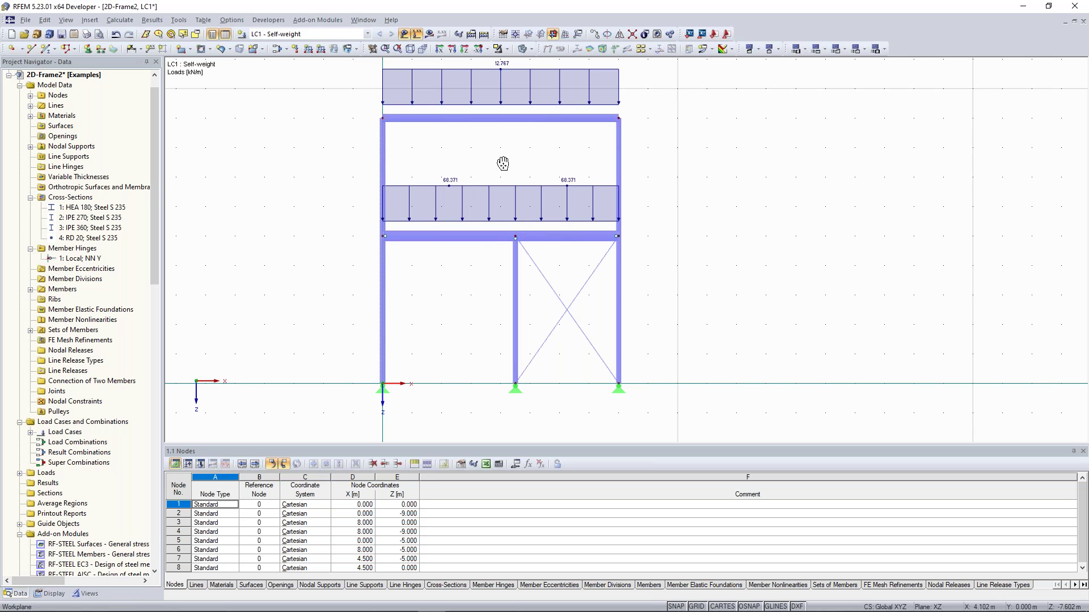
Step: Add a 40 kN nodal load in global Z at both end nodes of the roof beam
middle_drag(502, 164, 504, 165)
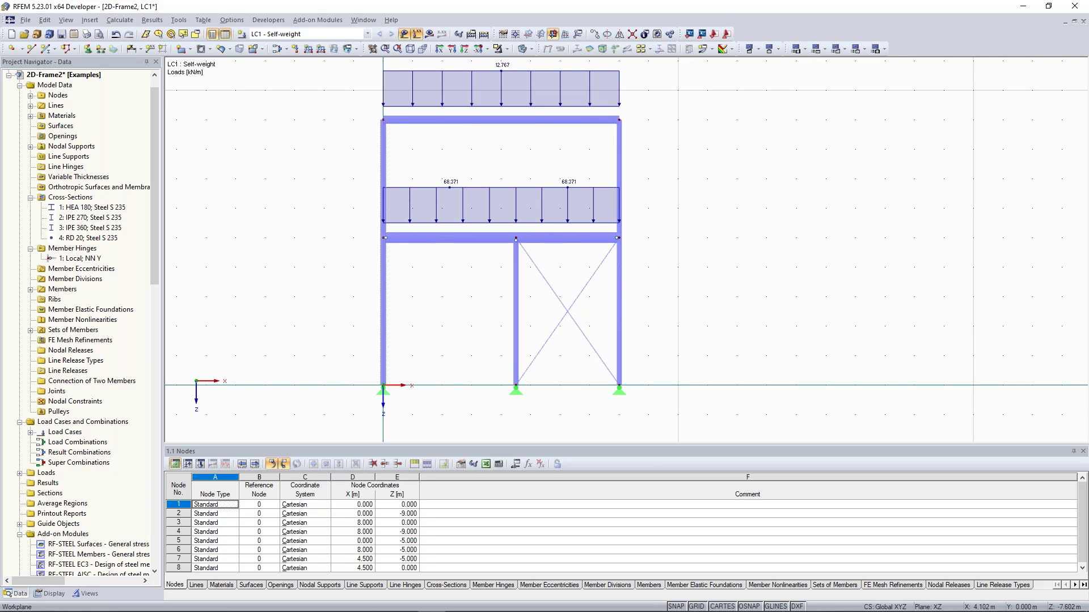
middle_drag(344, 155, 354, 172)
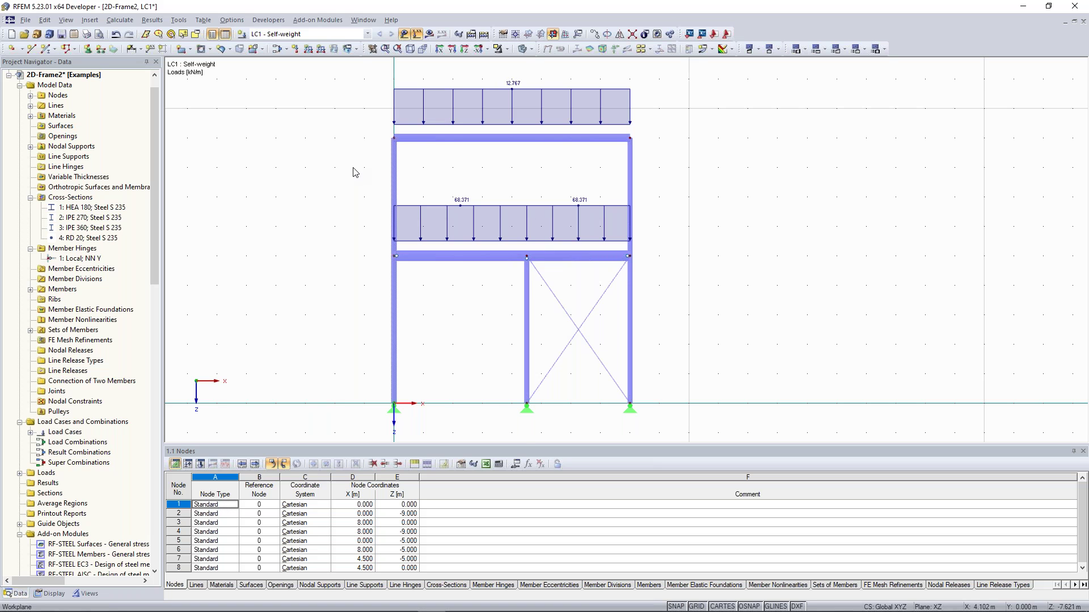
middle_drag(353, 168, 352, 200)
click(404, 121)
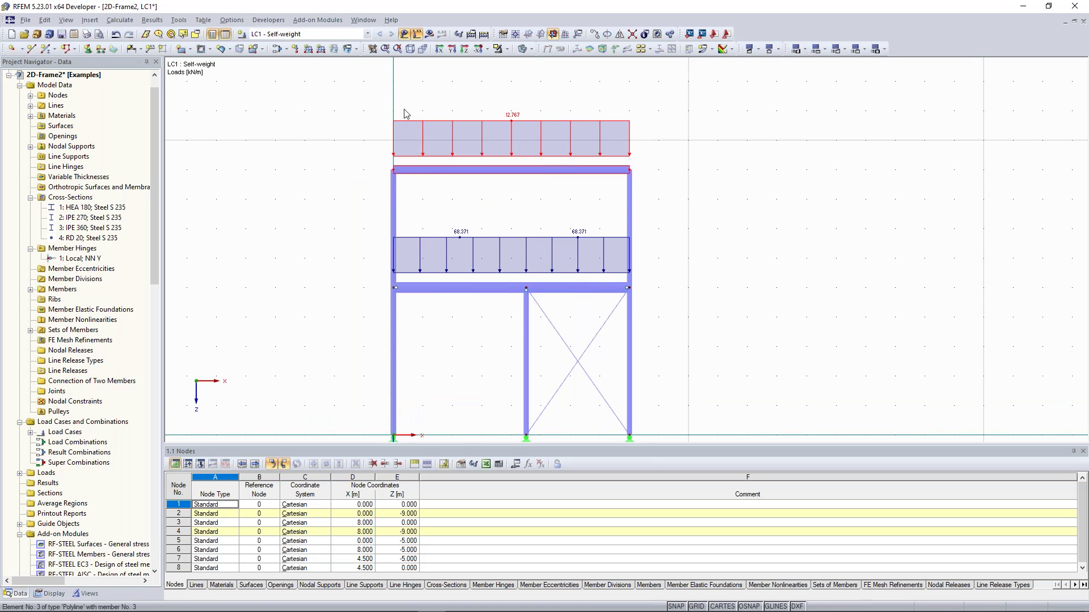
click(295, 50)
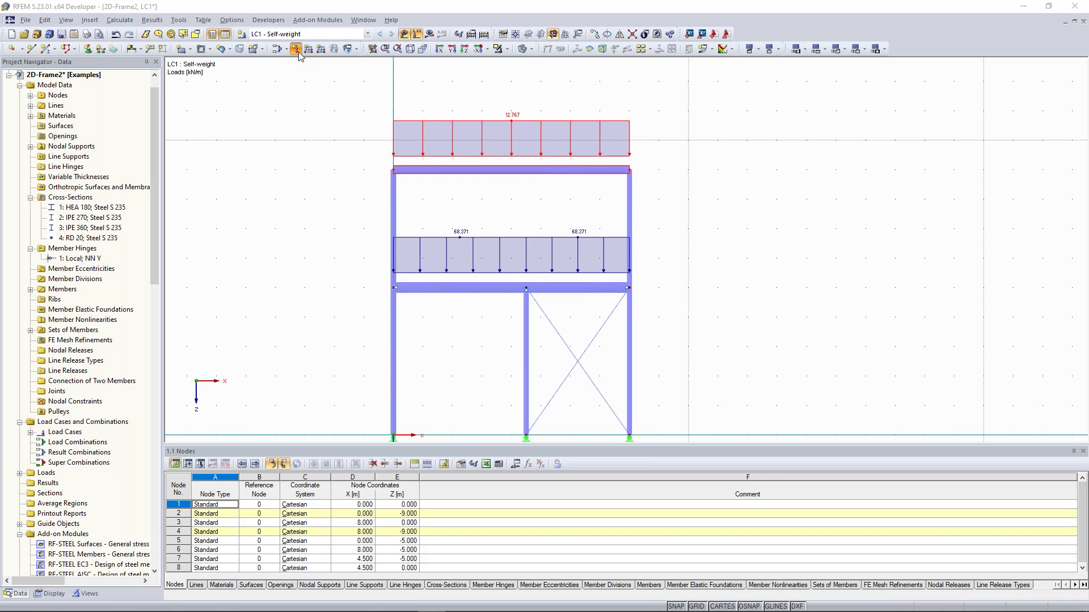
drag(442, 124, 818, 66)
click(713, 101)
double_click(714, 102)
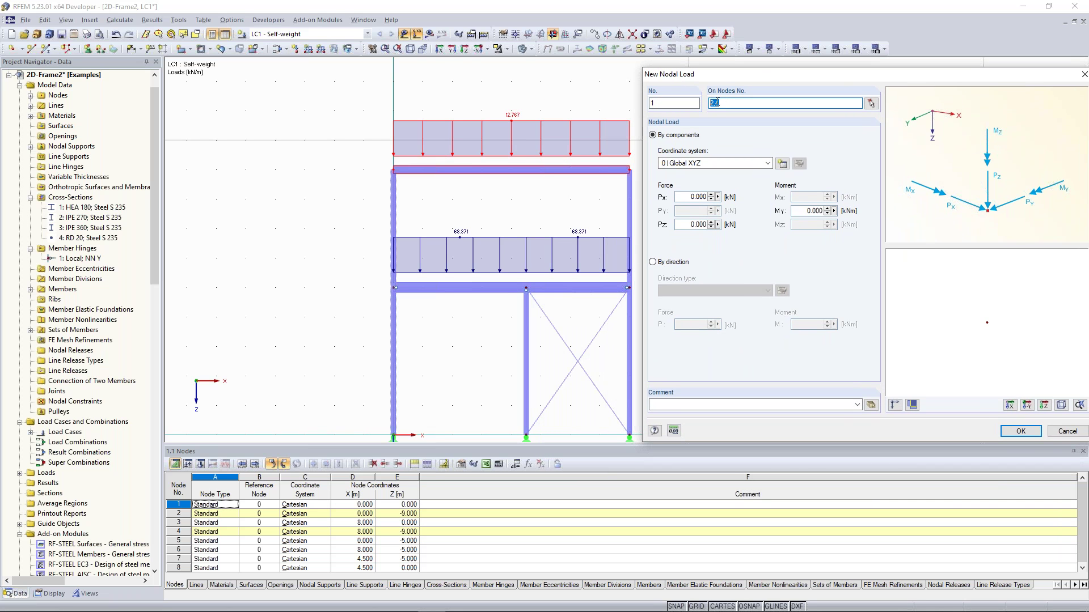
click(727, 104)
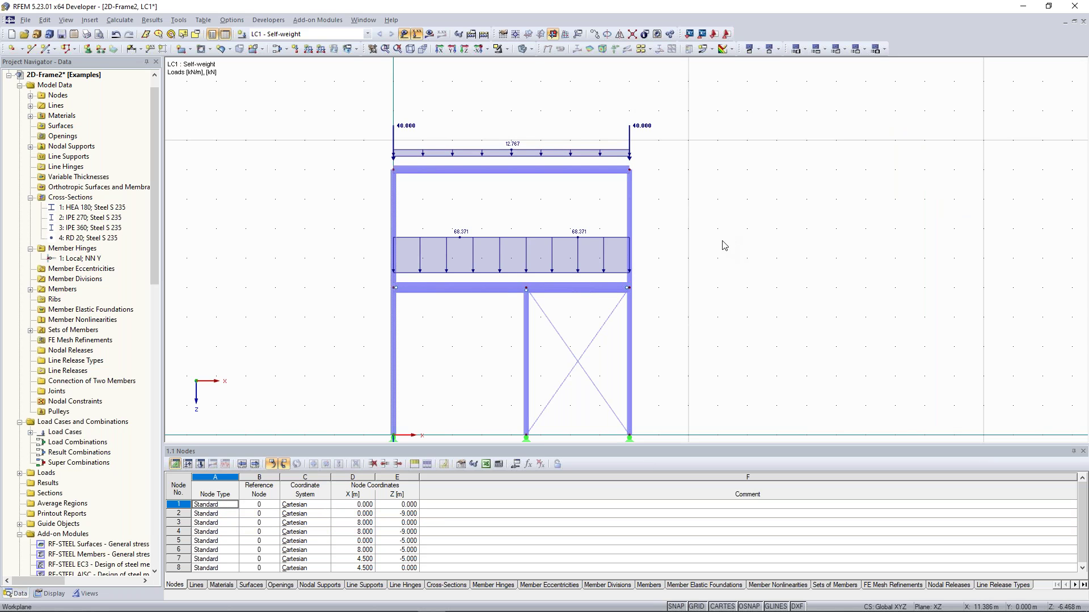
Step: Copy the 40 kN nodal load to the left, middle and right nodes of the intermediate-level beam
middle_drag(715, 237, 729, 209)
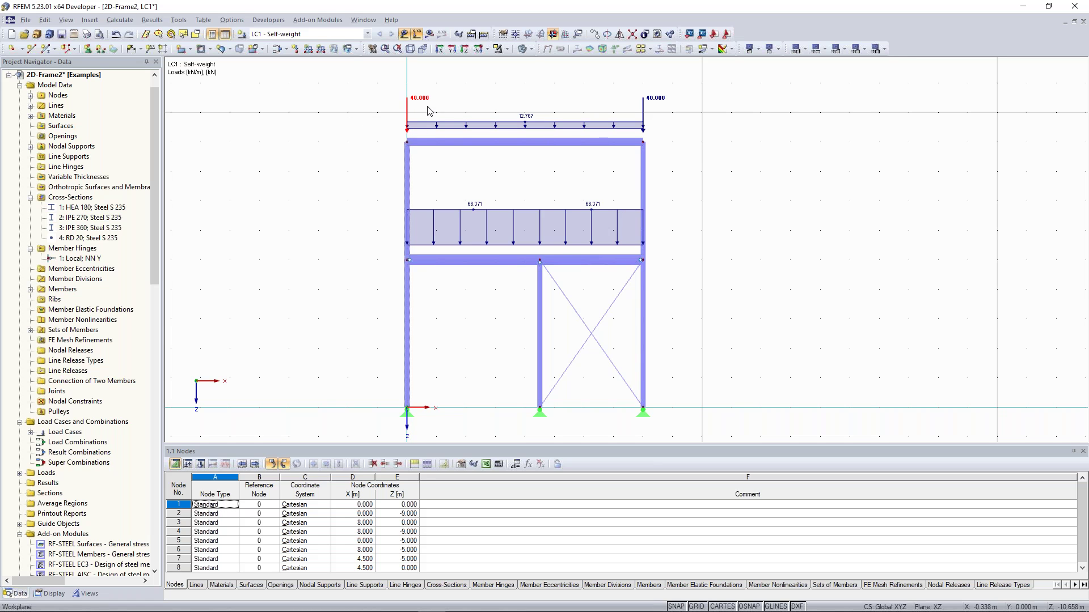
ctrl+drag(405, 109, 408, 259)
ctrl+drag(422, 221, 540, 261)
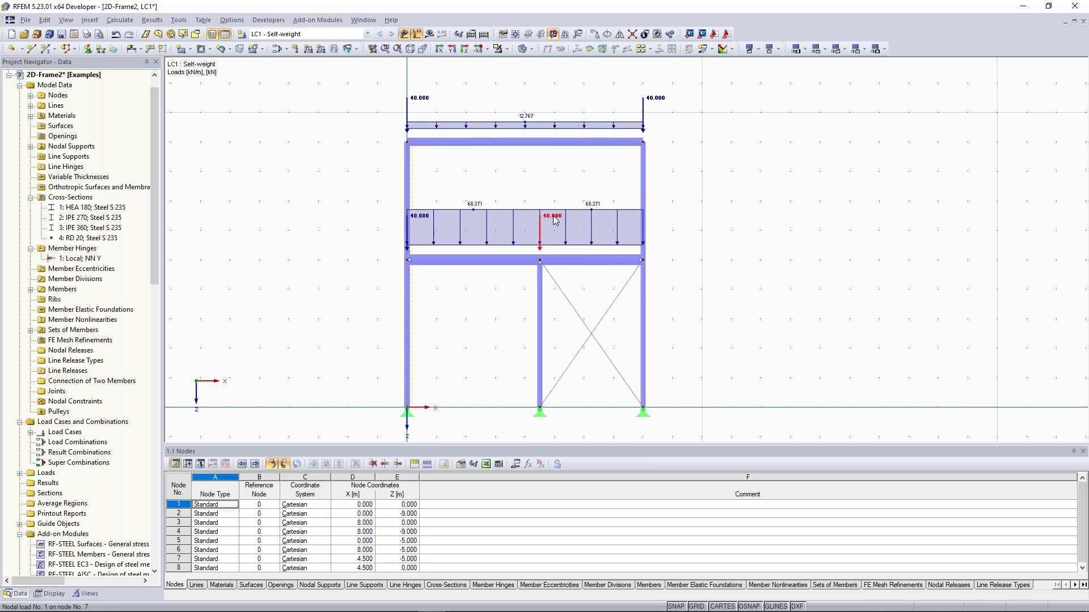
ctrl+drag(566, 218, 646, 267)
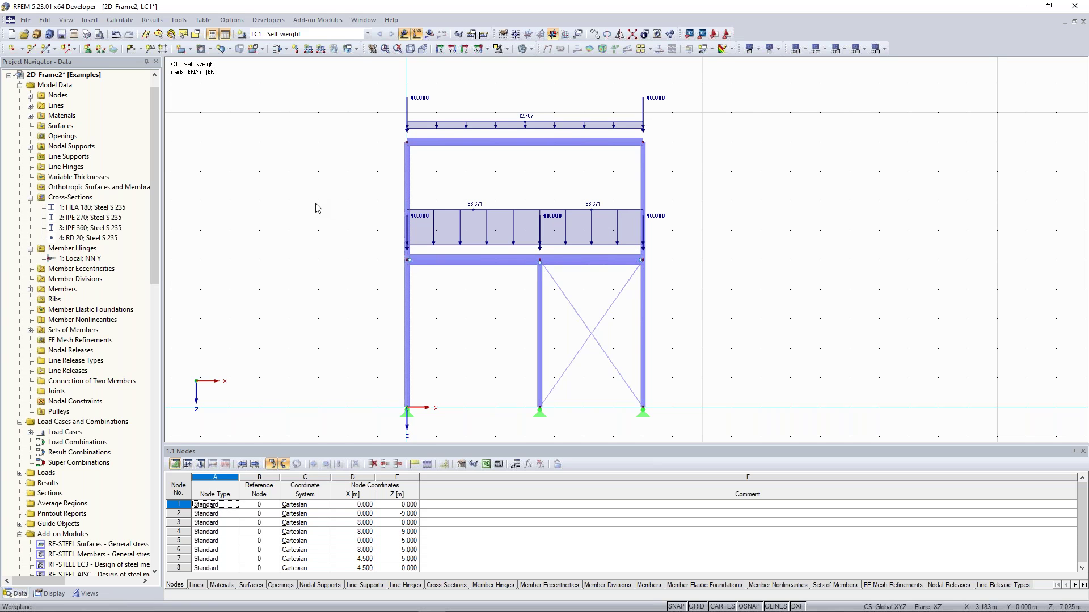
Step: Set the PZ force of the nodal loads on the three intermediate-level nodes to 2.4 kN
middle_drag(701, 258, 690, 253)
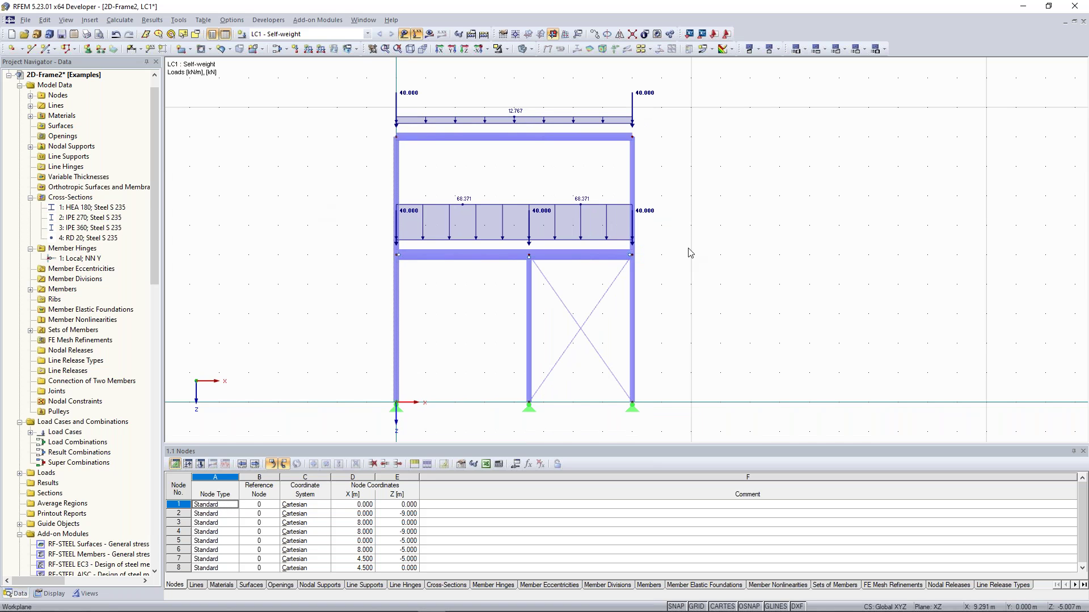
middle_drag(653, 228, 664, 217)
click(663, 216)
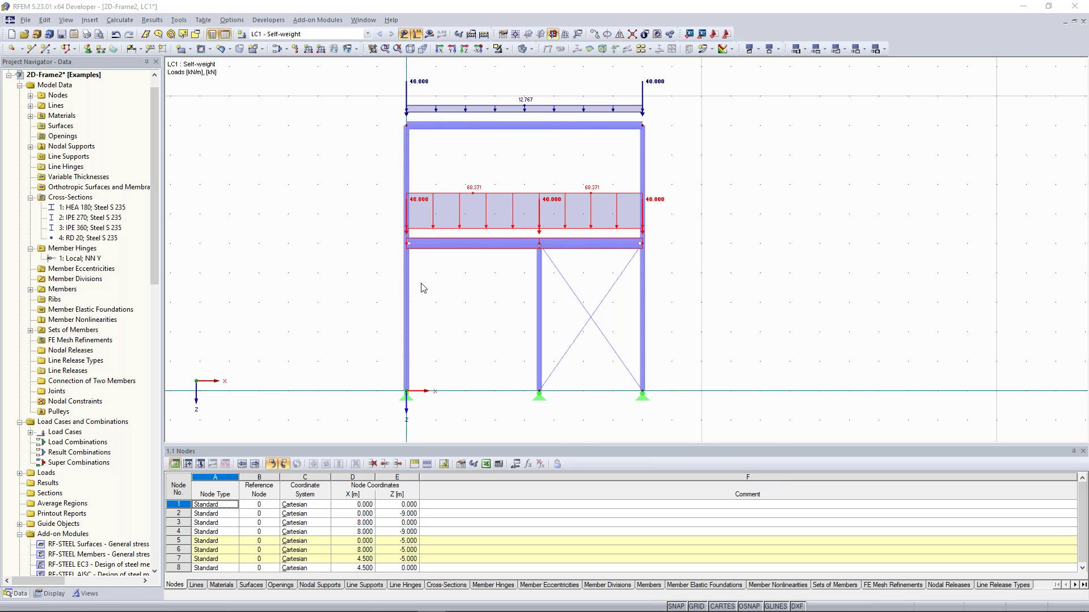
drag(362, 276, 394, 277)
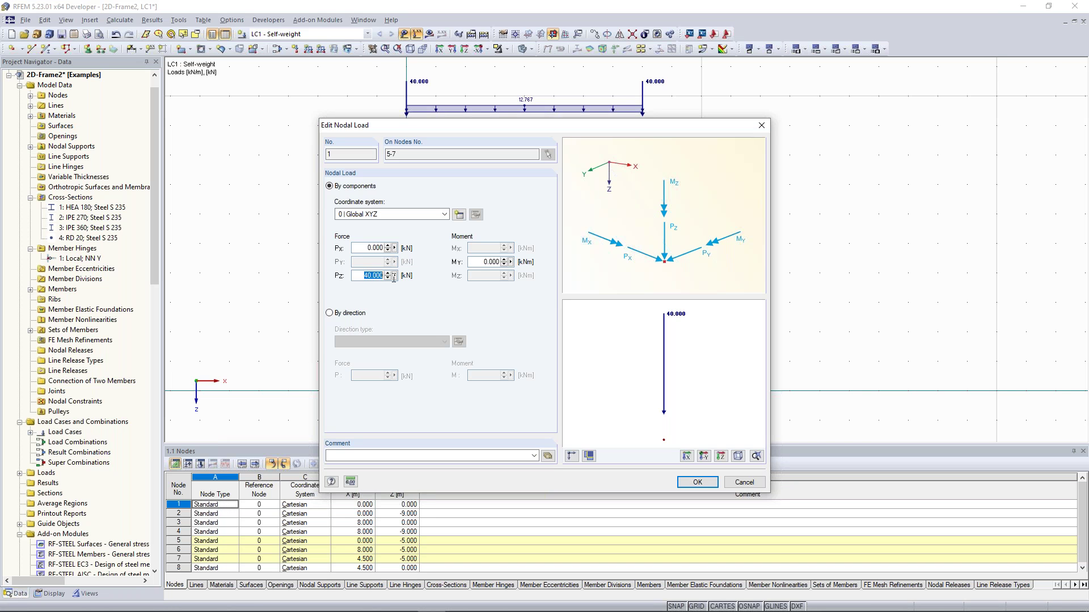
text(2.4)
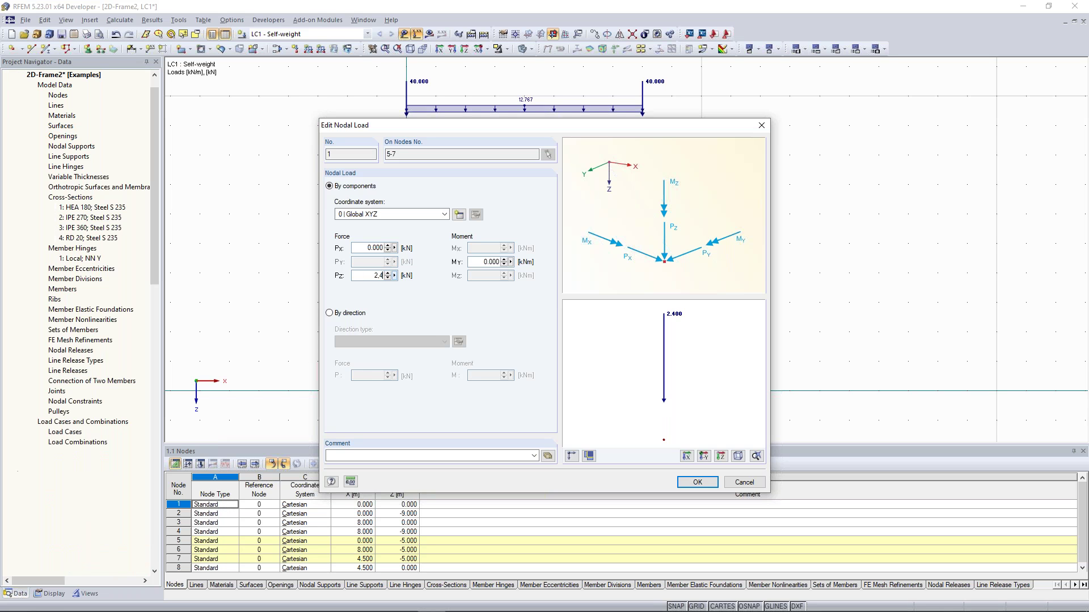
click(697, 482)
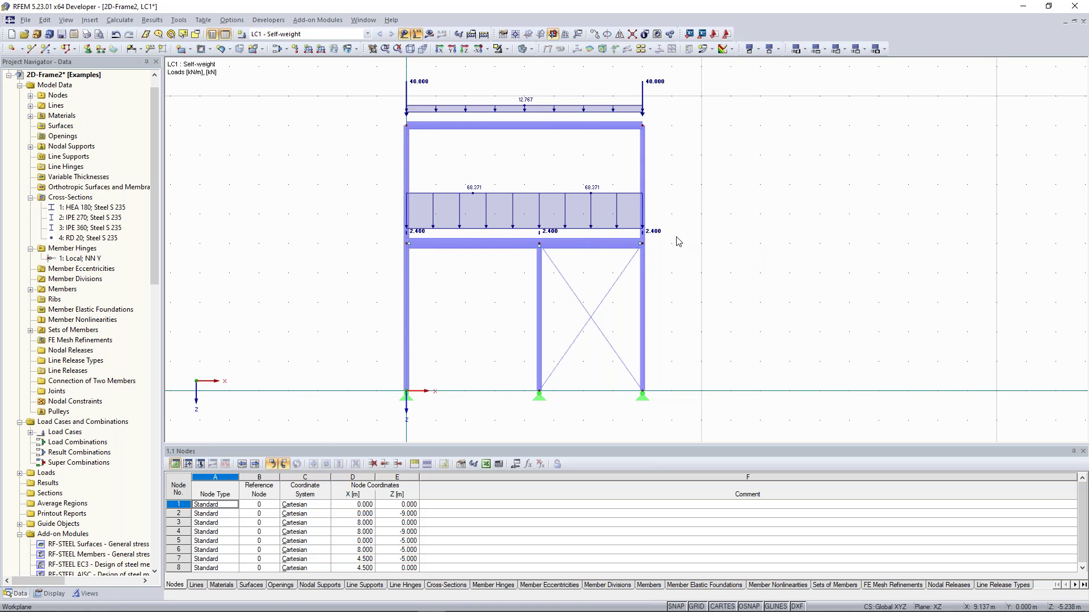
Step: Define a uniform member force load of 2.7 kN/m in global direction XP, related to the projected member length
middle_drag(674, 237, 682, 226)
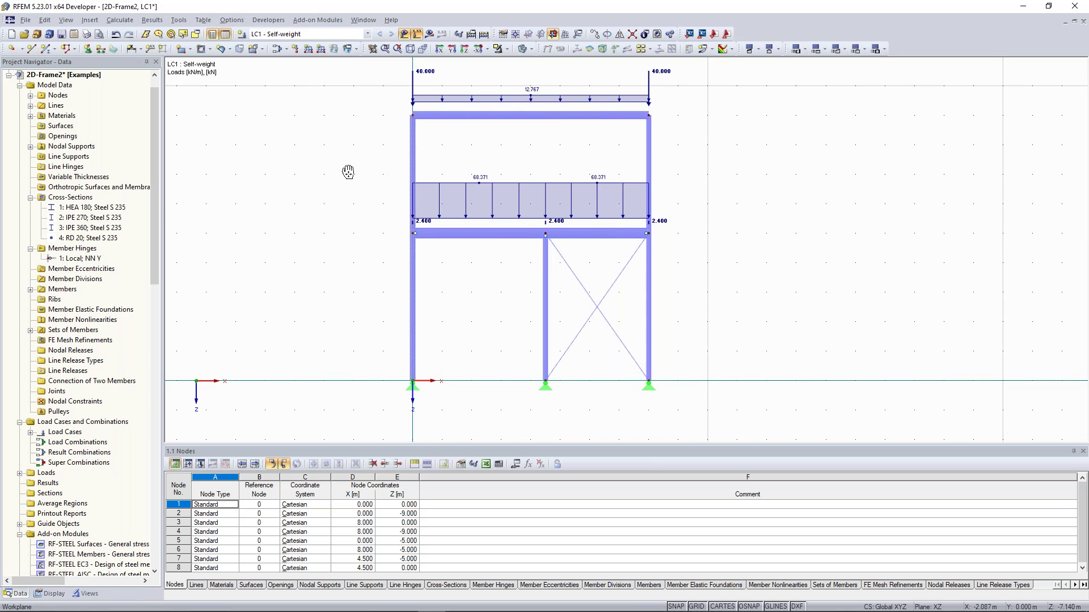
middle_drag(351, 197, 324, 210)
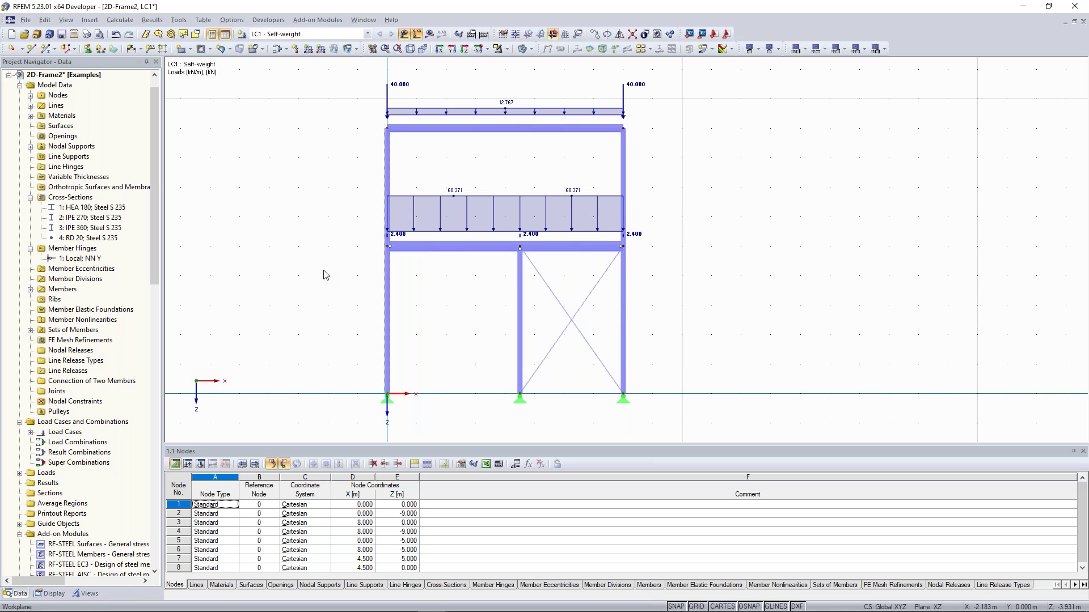
middle_drag(320, 278, 303, 300)
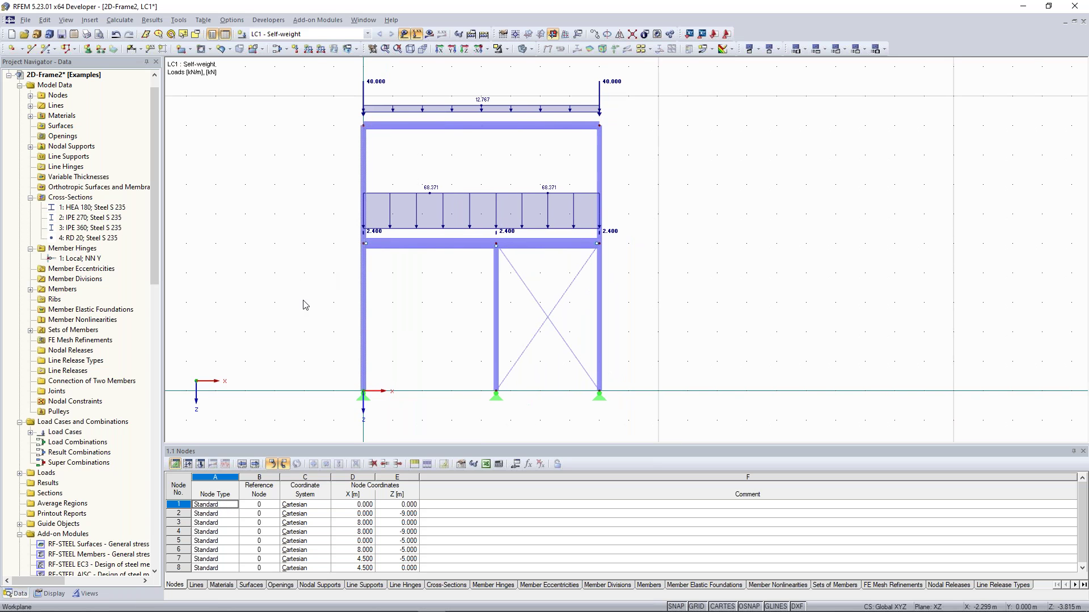
click(308, 49)
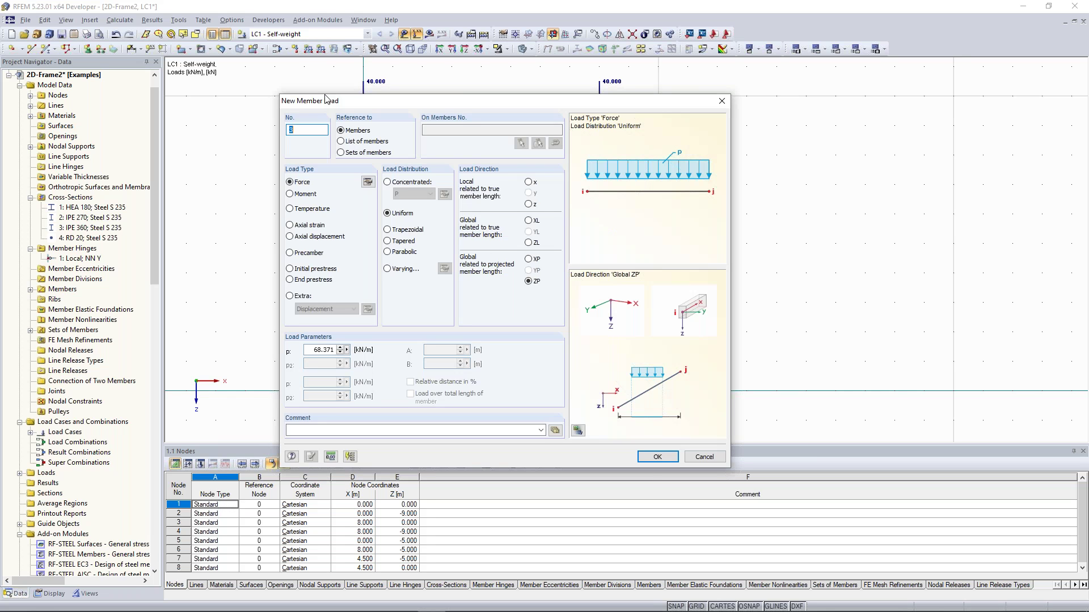
drag(326, 101, 125, 74)
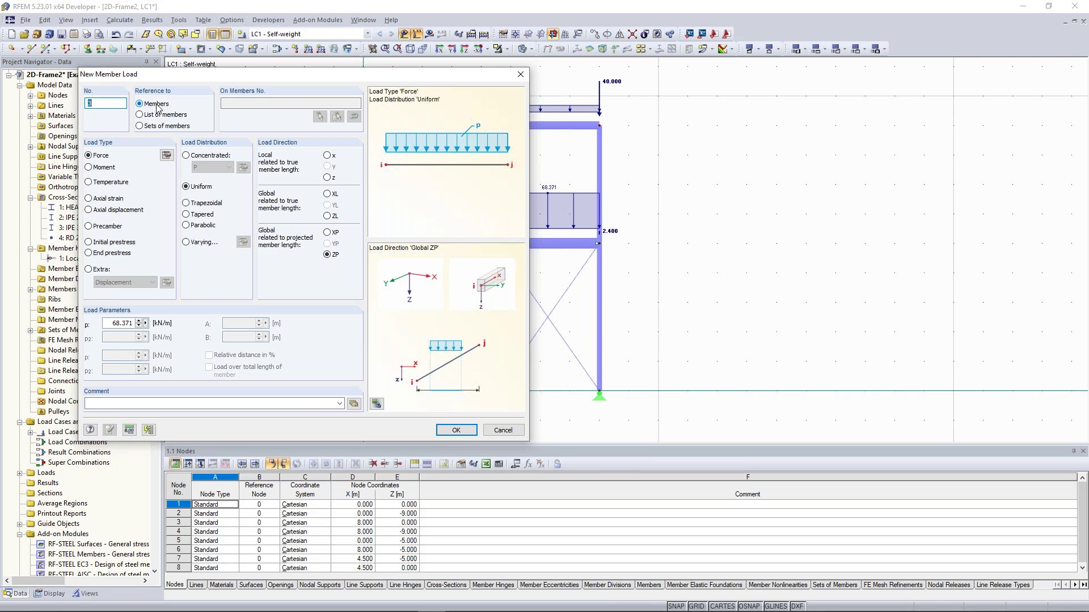
double_click(116, 324)
text(2,7)
click(327, 233)
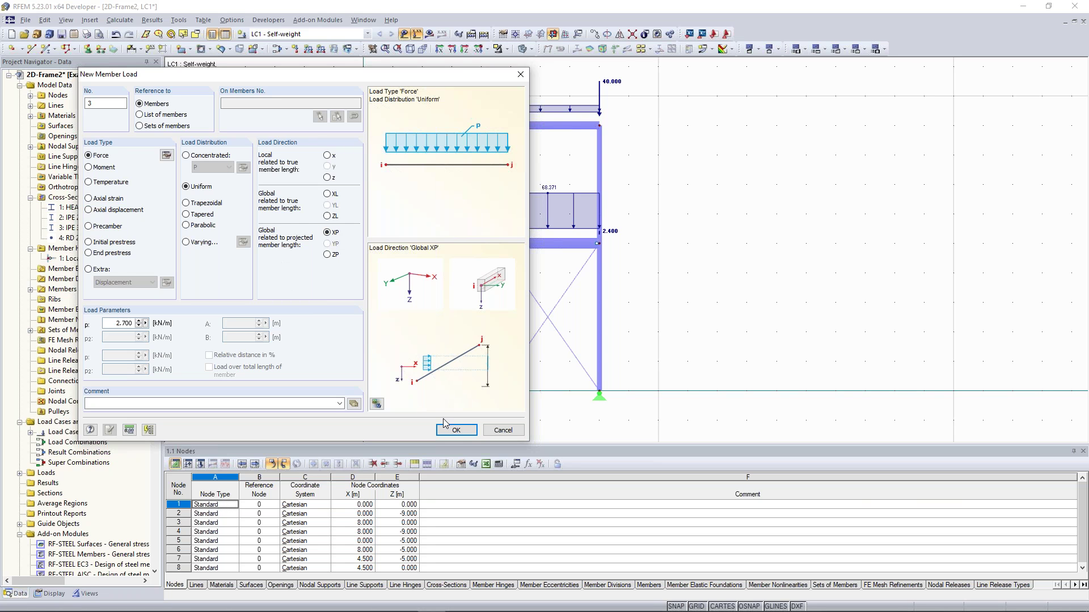
click(460, 432)
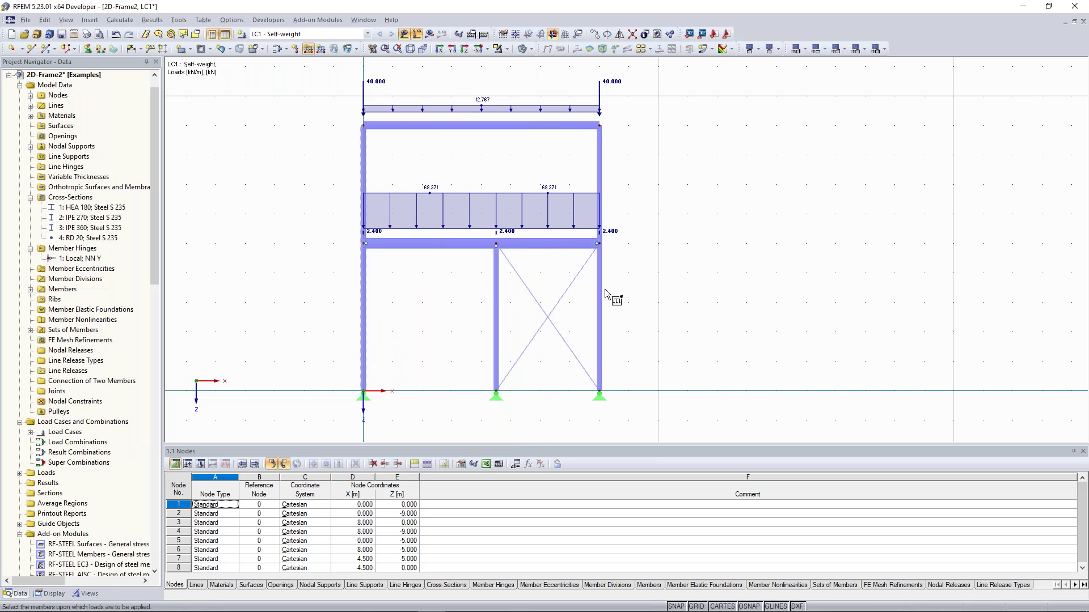
Step: Apply the defined 2.7 kN/m horizontal load to both segments of the right column
click(599, 161)
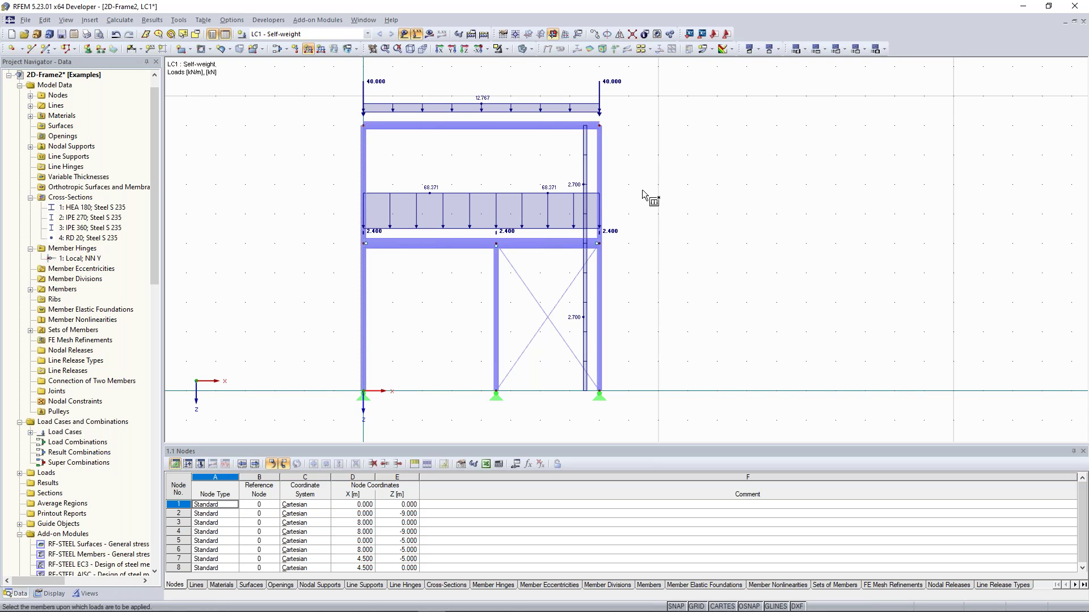
middle_drag(634, 186, 632, 192)
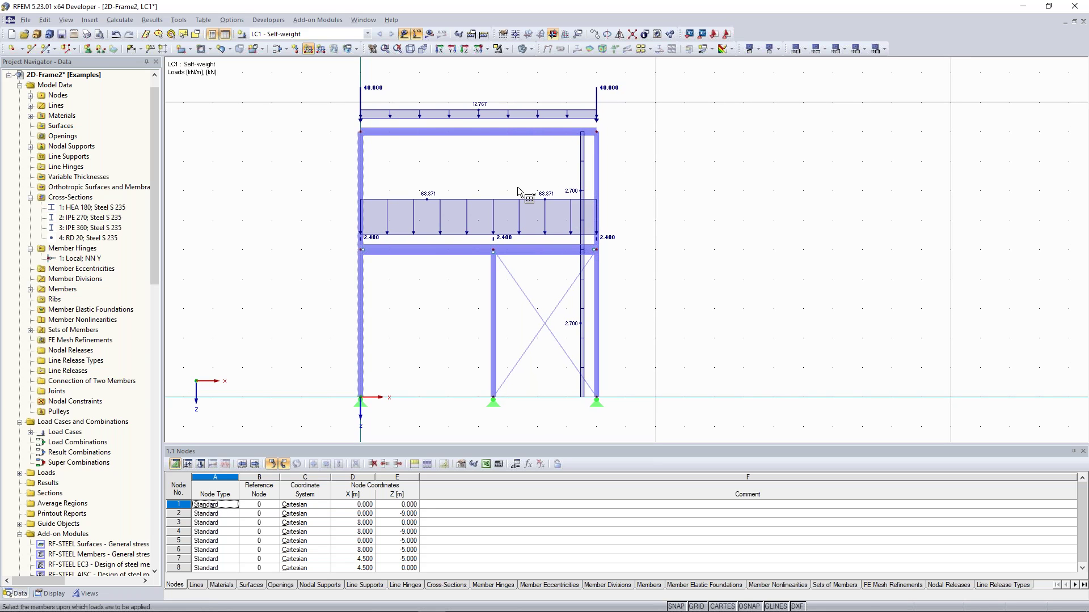
key(Escape)
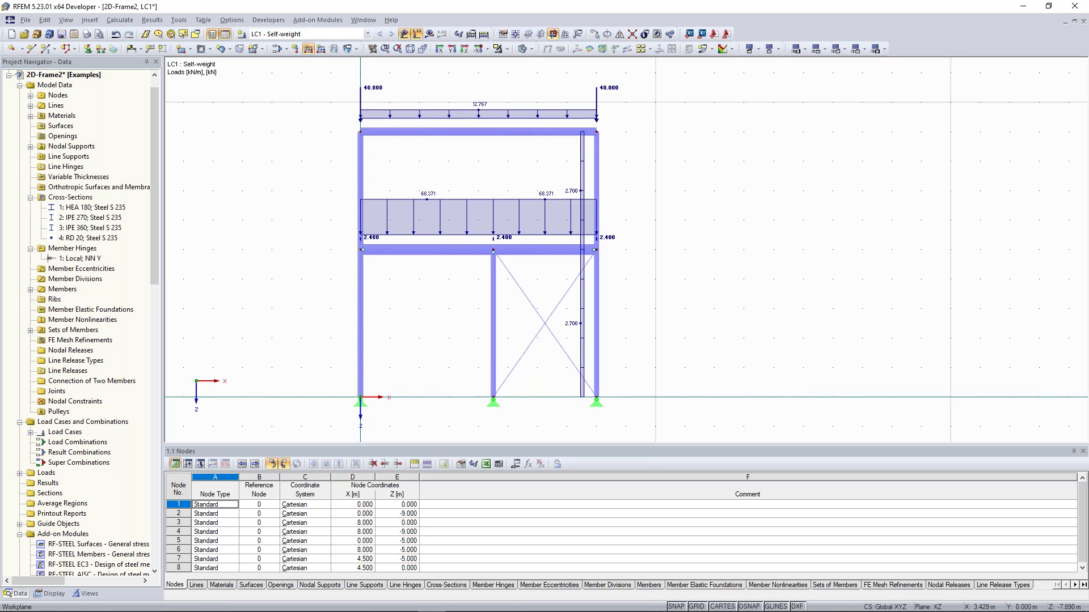
Step: Apply a uniform force load of 4.32 kN/m in global direction XP, related to projected length, to the left column's set of members
click(308, 49)
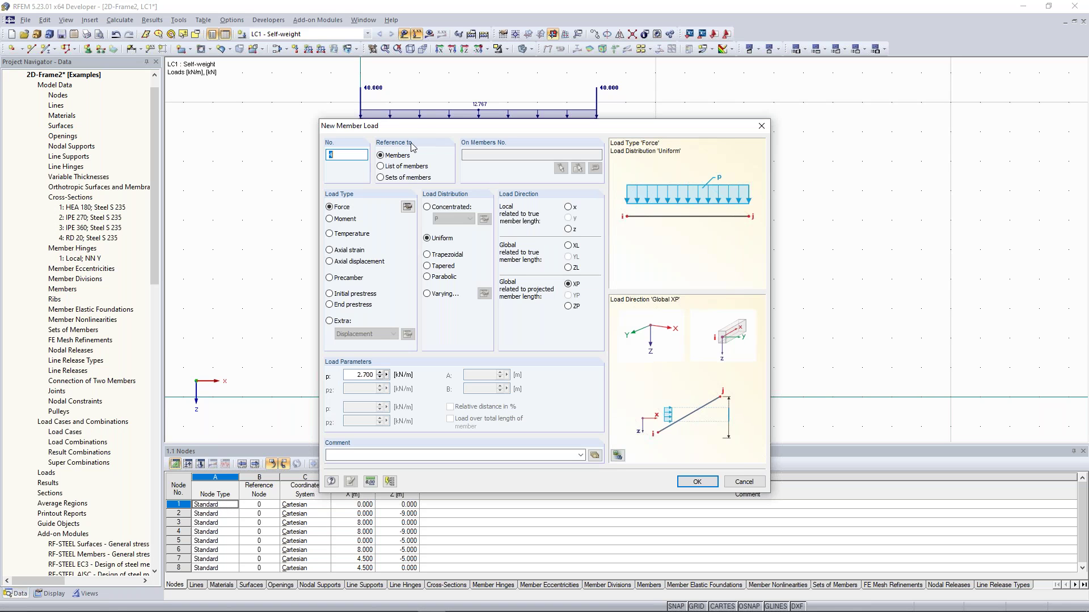
click(384, 178)
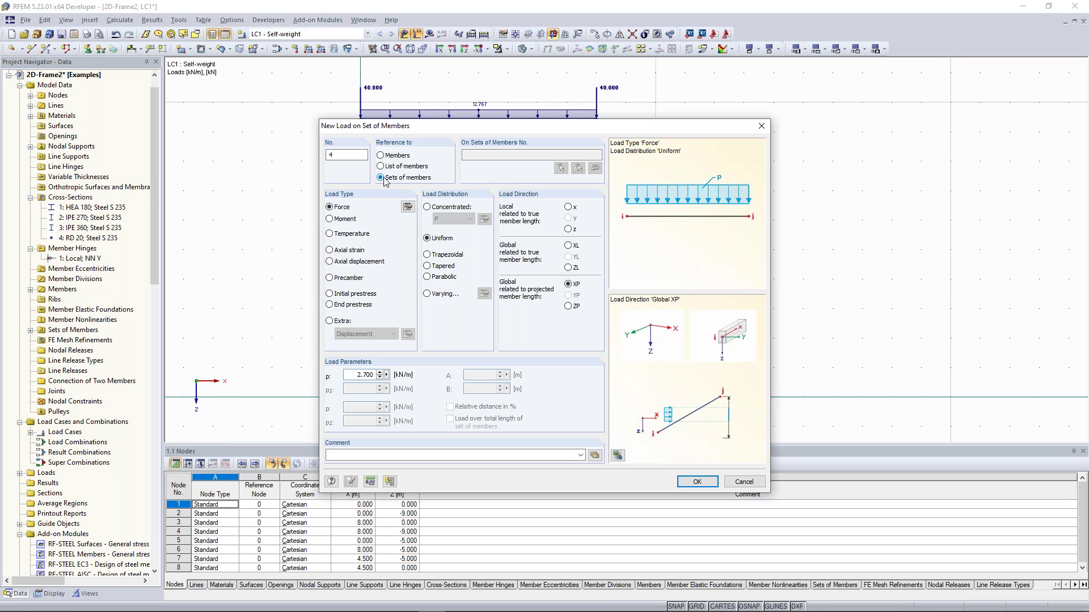
drag(358, 374, 416, 375)
text(4,32)
click(697, 481)
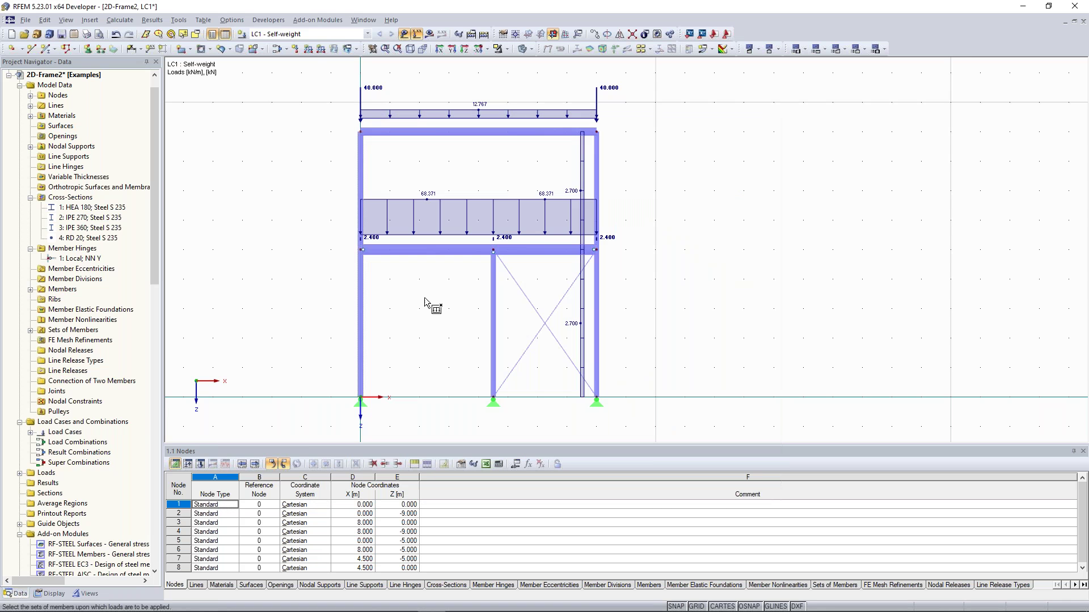
click(361, 301)
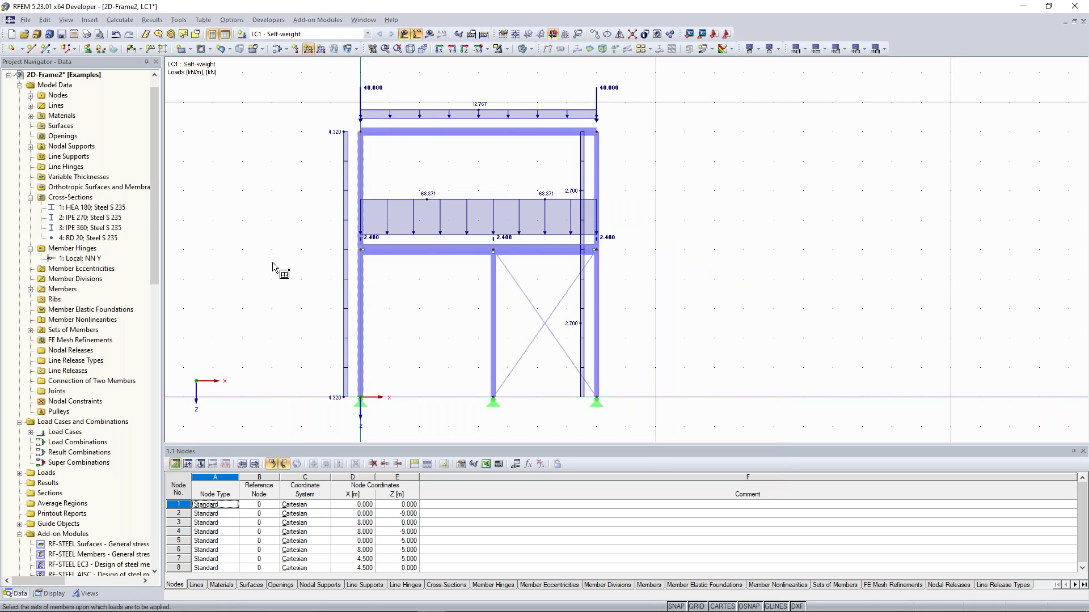
key(Escape)
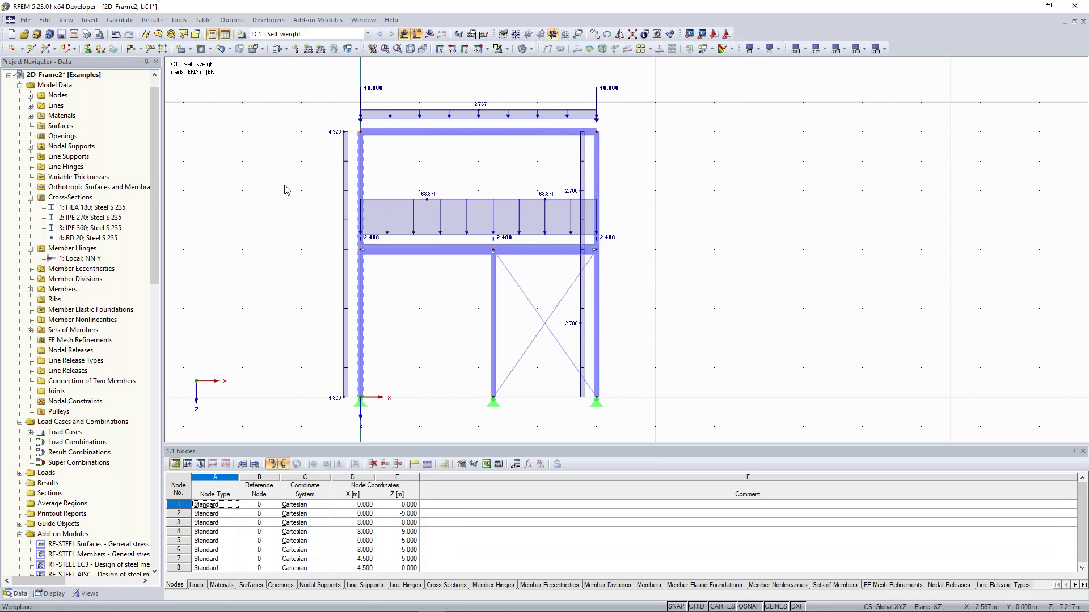
middle_drag(279, 187, 319, 177)
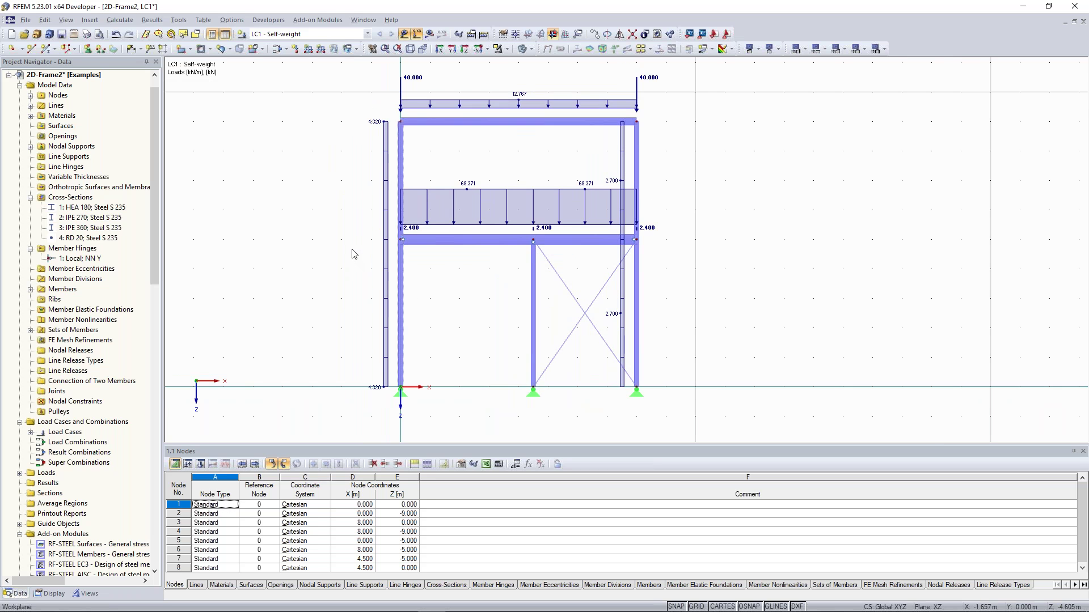
scroll(351, 252, down, 1)
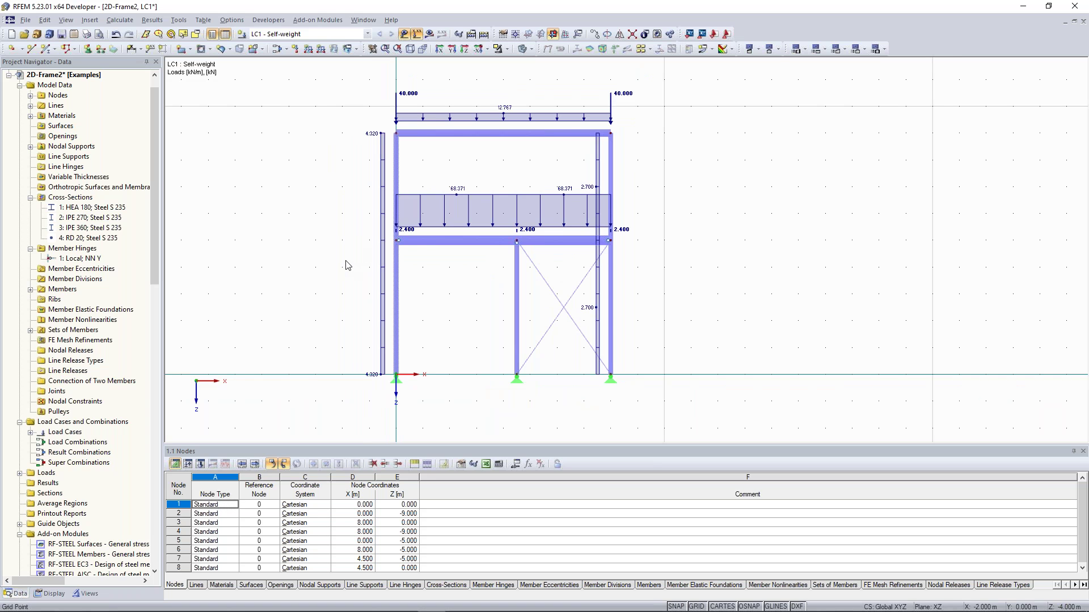
middle_drag(348, 265, 354, 268)
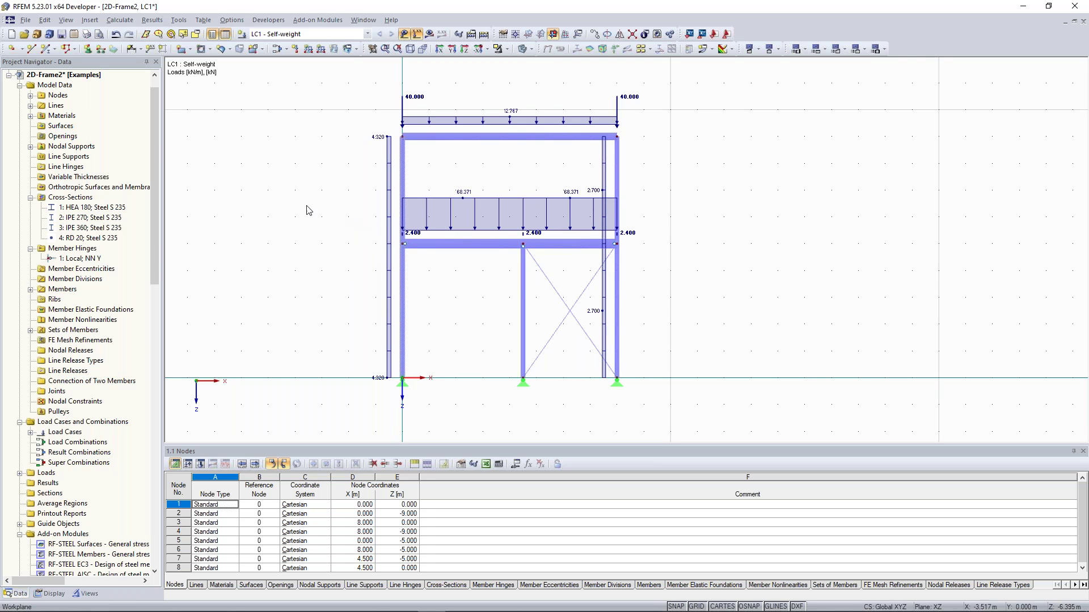
middle_drag(308, 210, 296, 212)
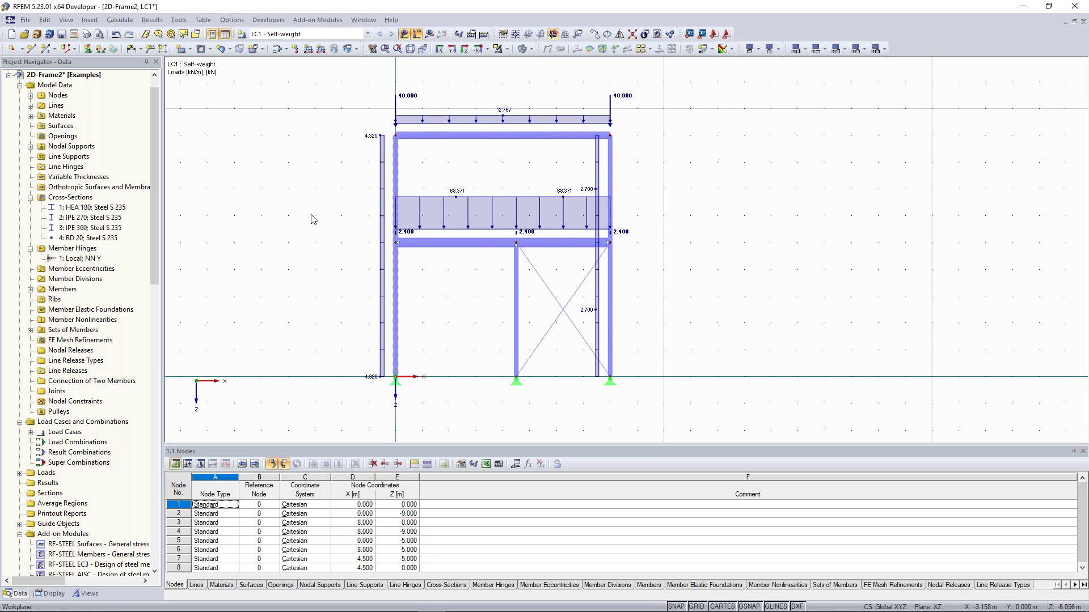
scroll(491, 187, up, 1)
scroll(492, 189, down, 1)
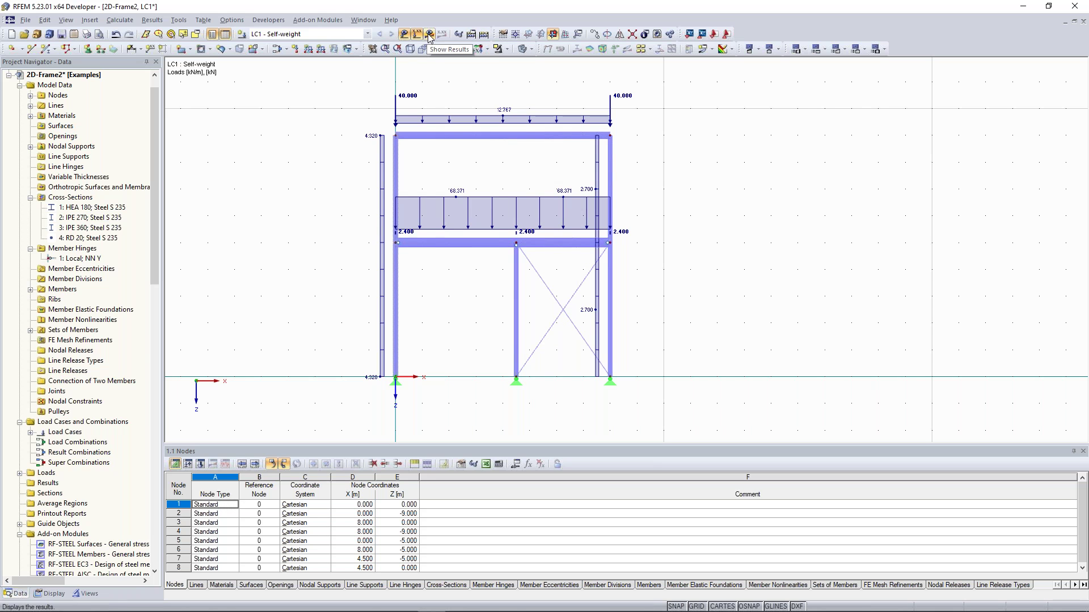
Step: Calculate load case LC1 and display the member deformations as colored cross-sections
click(484, 35)
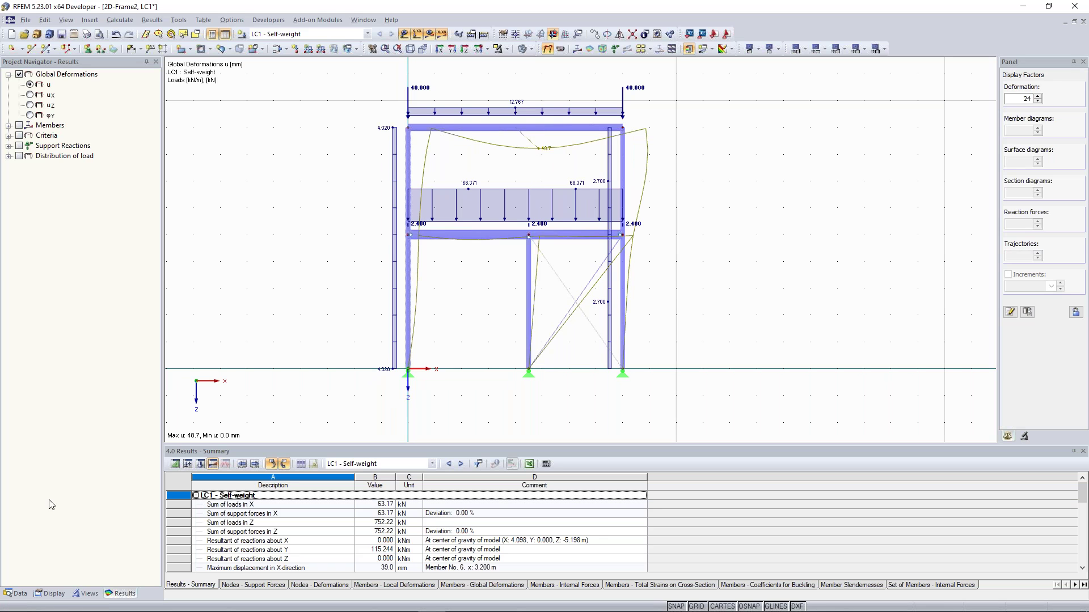
click(53, 594)
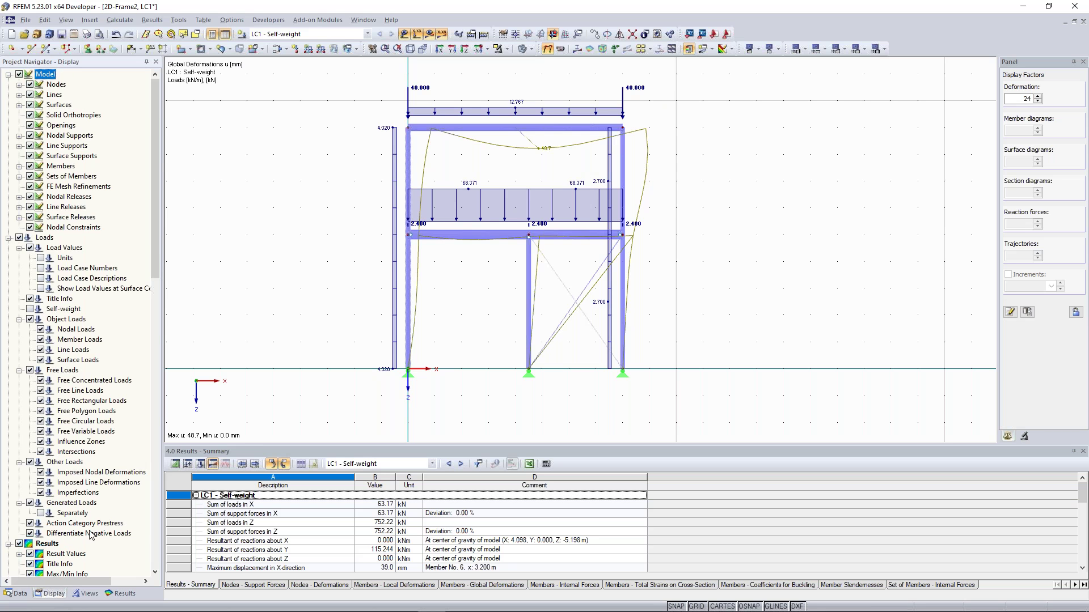
scroll(50, 325, down, 12)
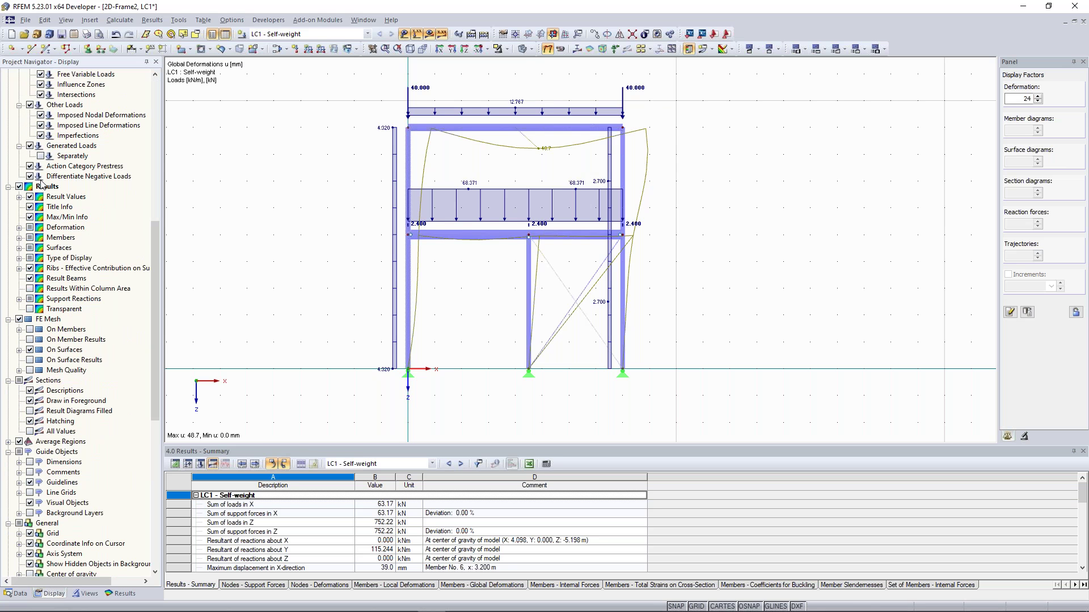
click(19, 227)
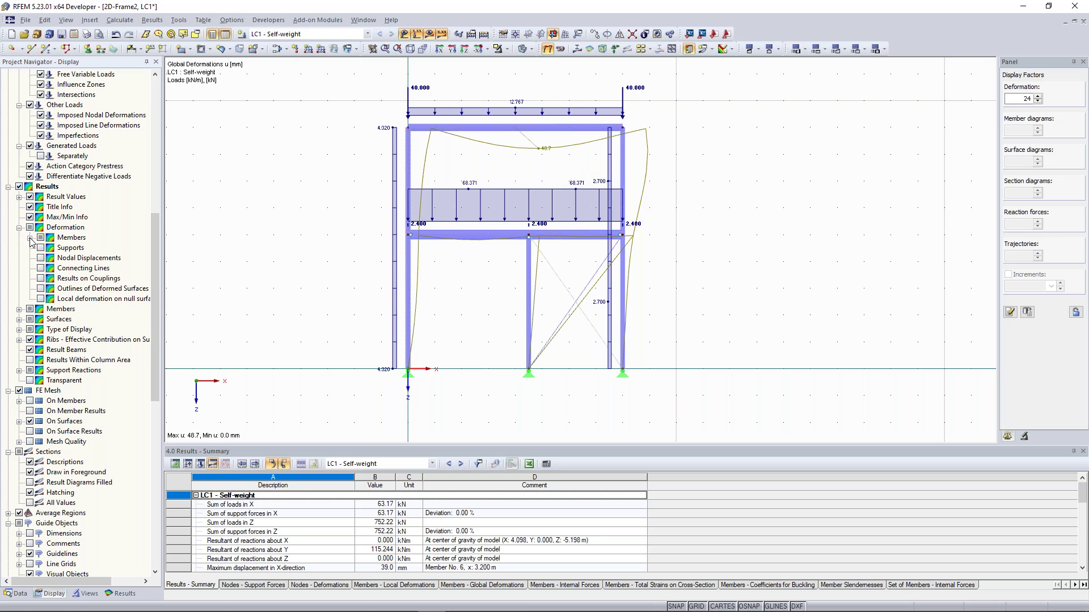
click(30, 238)
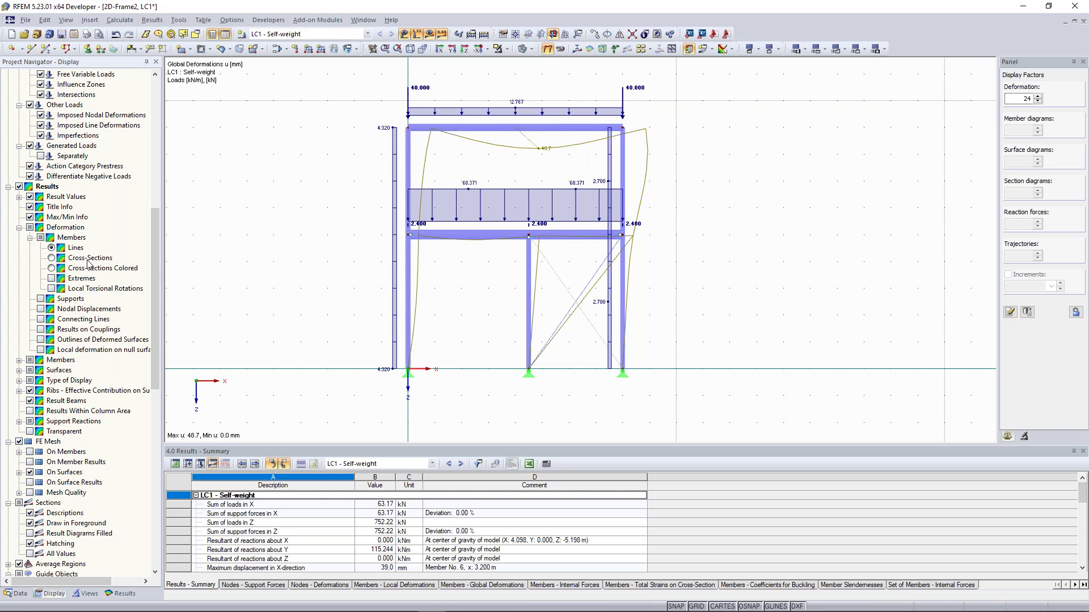
click(52, 268)
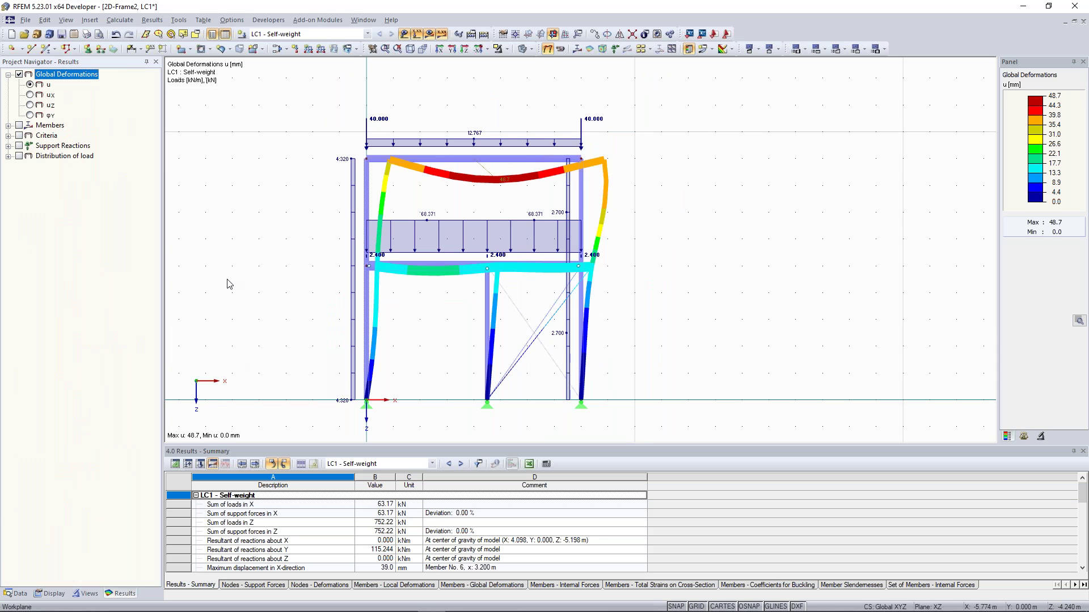
Step: Display the internal moment My diagrams on the frame members with the loads hidden
middle_drag(276, 243, 278, 244)
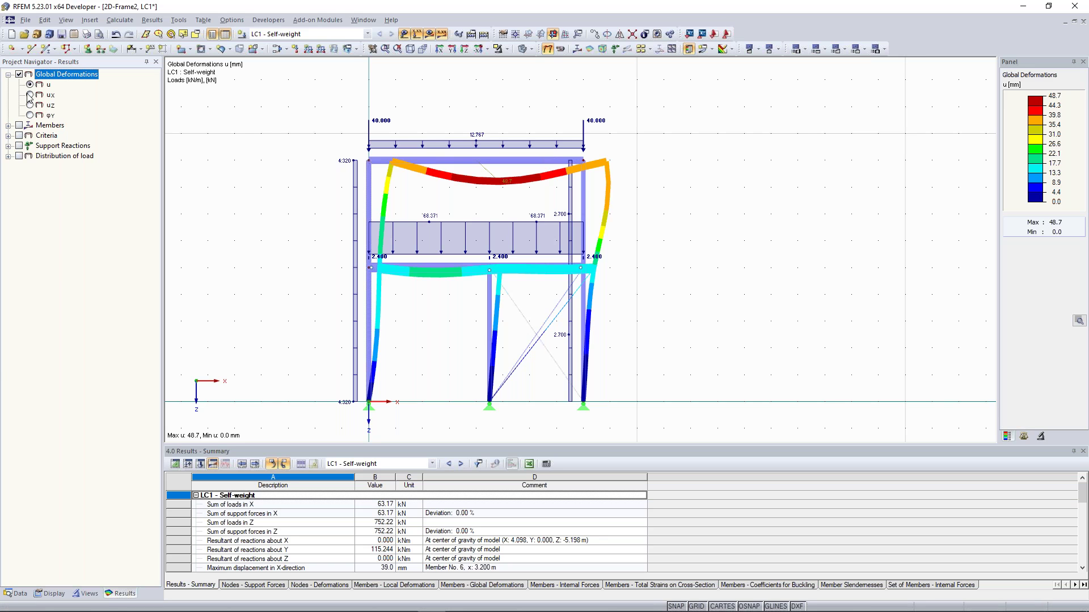
click(8, 126)
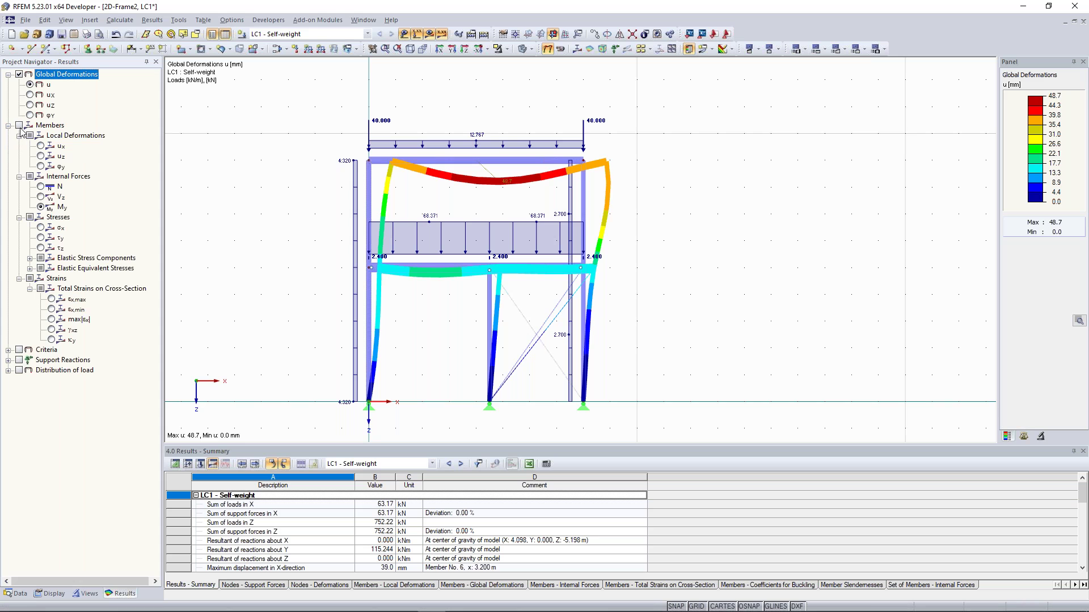
click(19, 125)
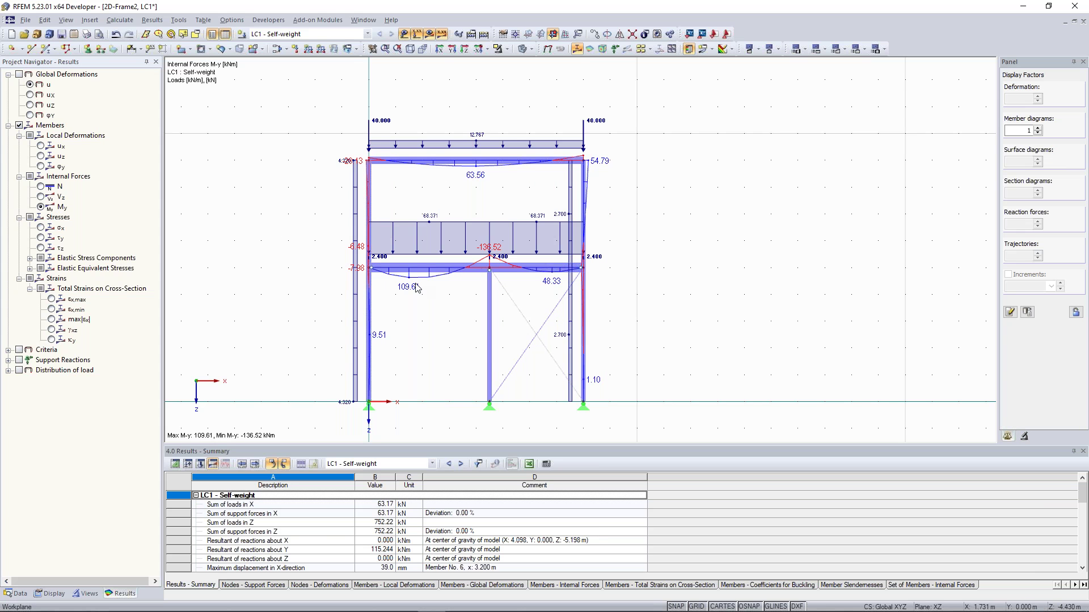
scroll(429, 302, up, 1)
middle_drag(428, 297, 433, 286)
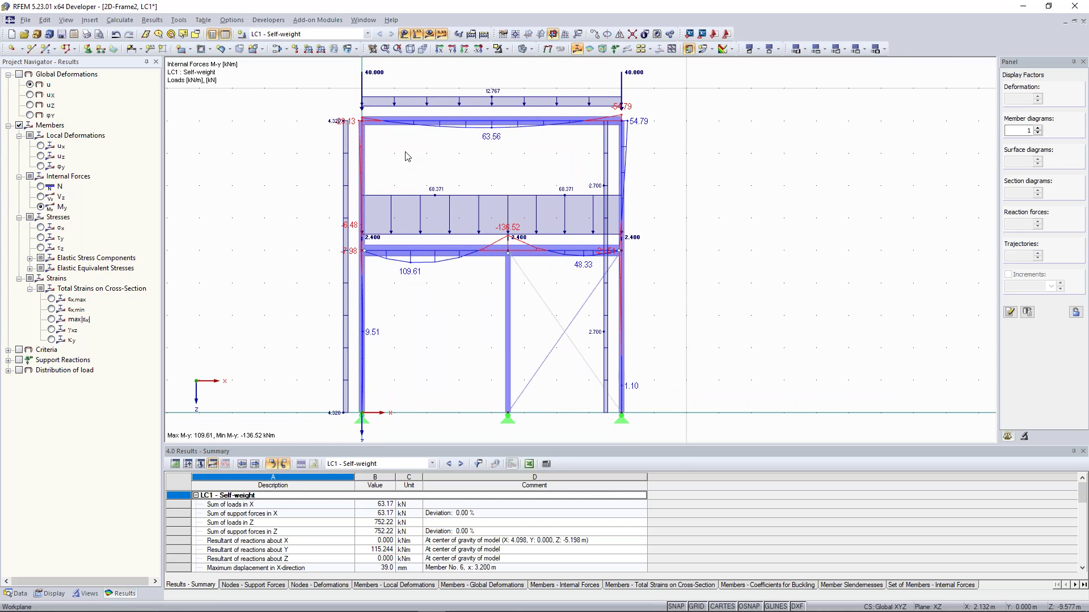
click(404, 34)
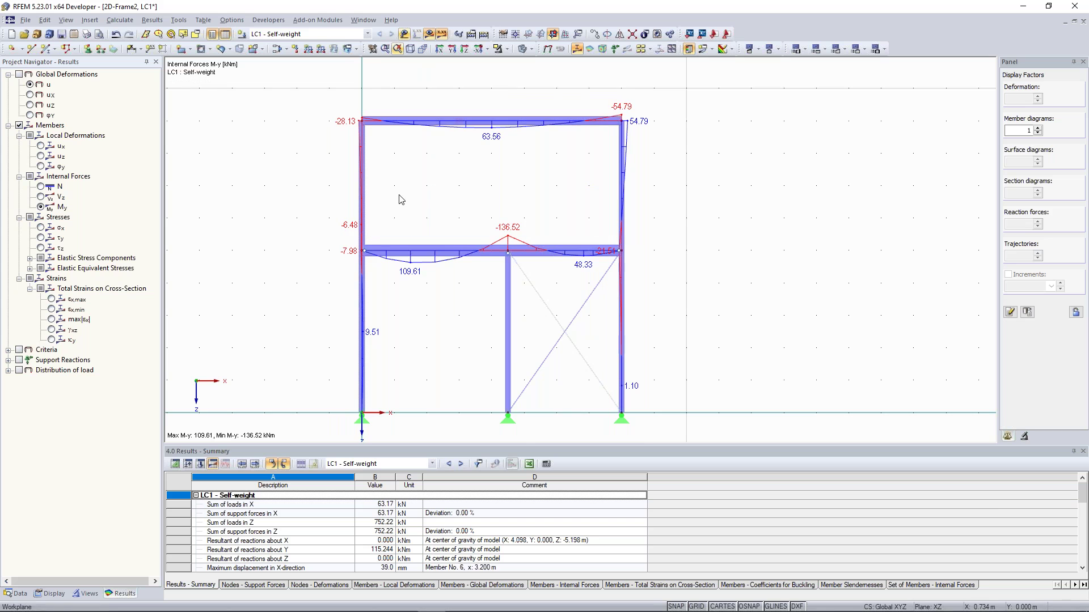
Step: Display the axial force N diagrams of the members and examine the crossed diagonals in the lower bay
click(40, 207)
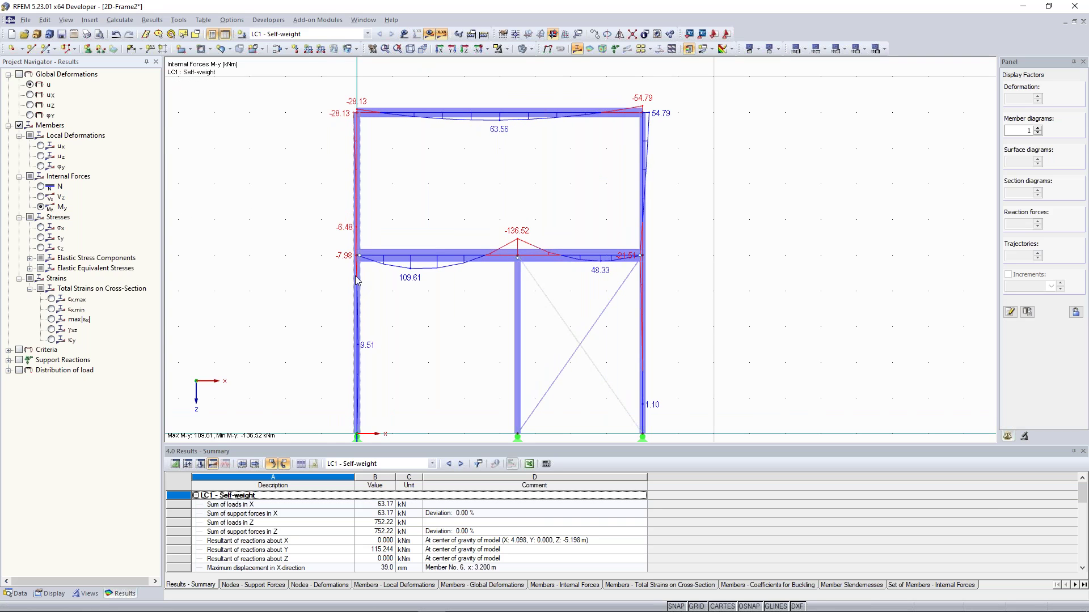
scroll(420, 267, up, 4)
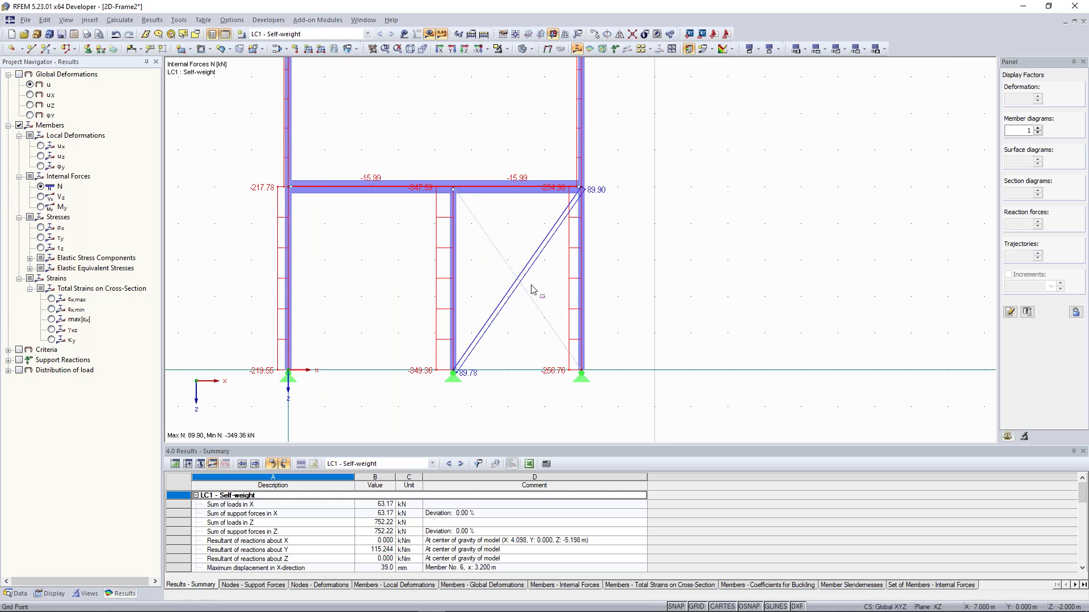
drag(533, 290, 517, 240)
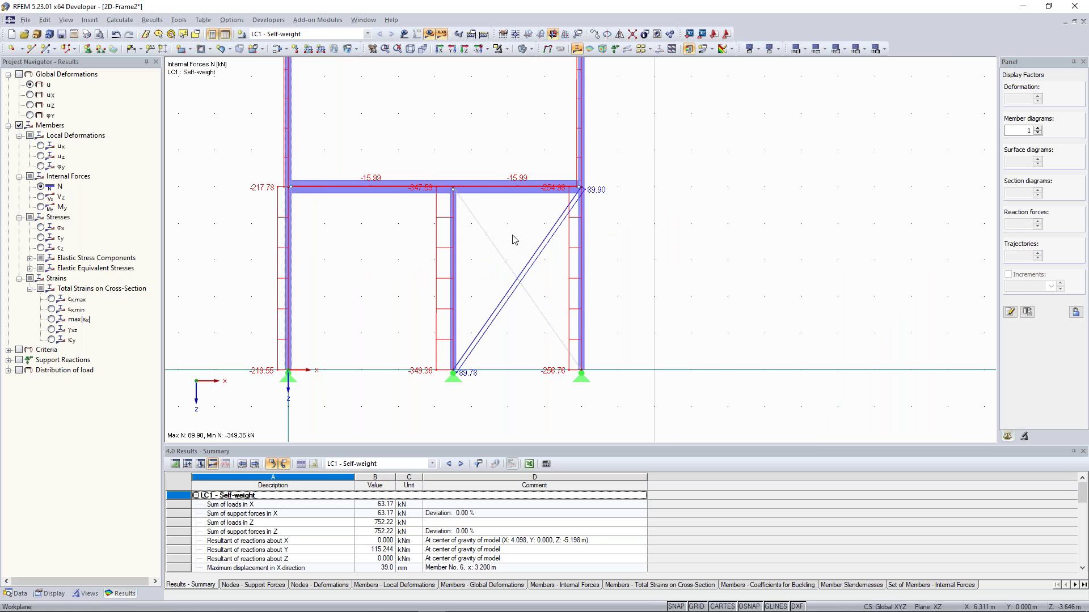
middle_drag(496, 240, 500, 256)
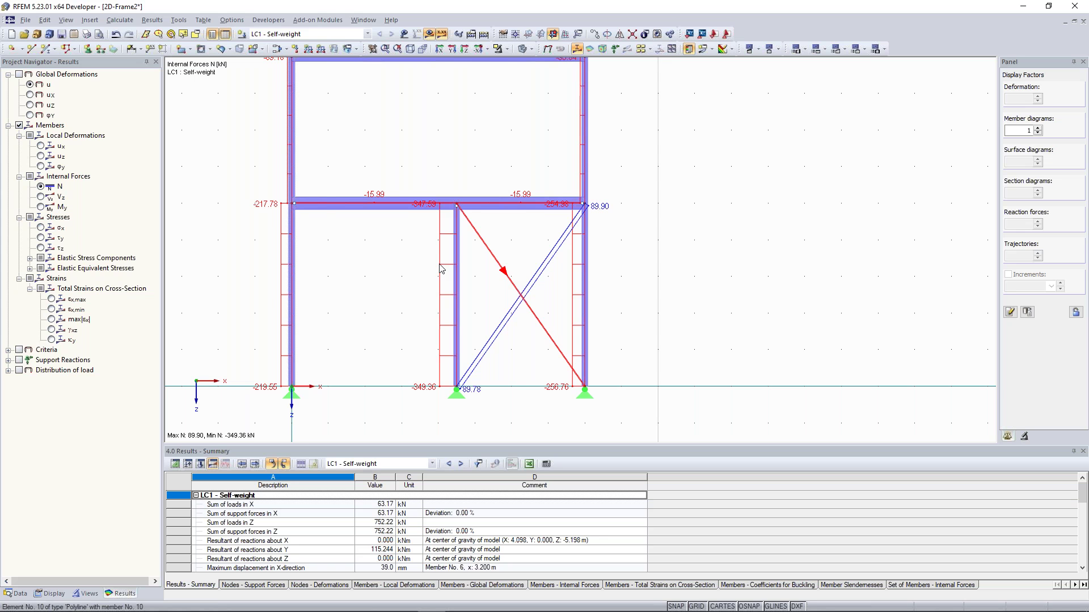
Step: Compare the frame's global deformations with the axial force N in the tension diagonals
middle_drag(307, 199, 306, 213)
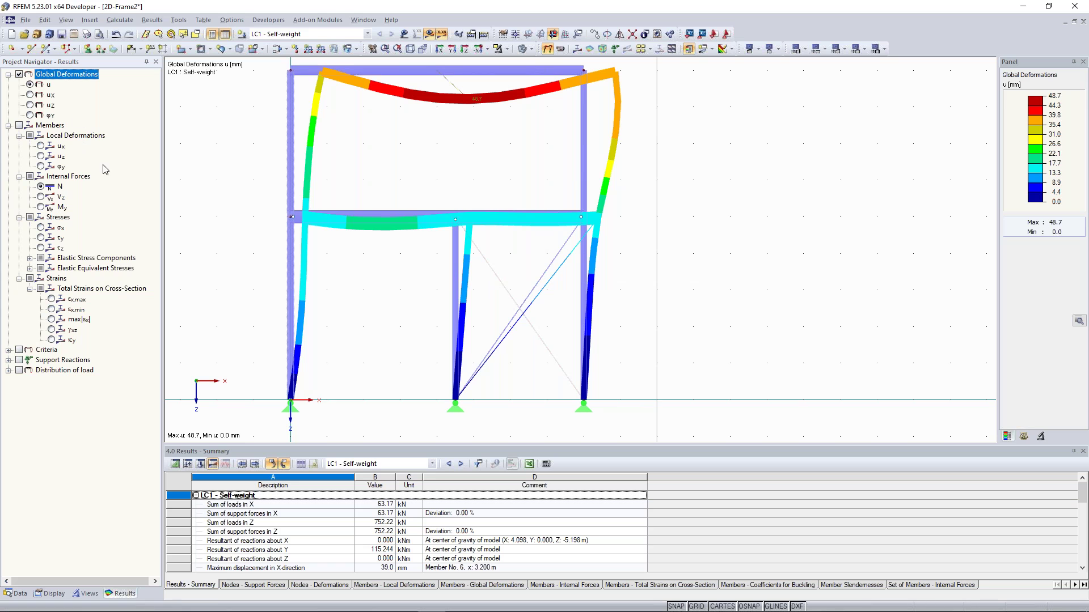
click(41, 174)
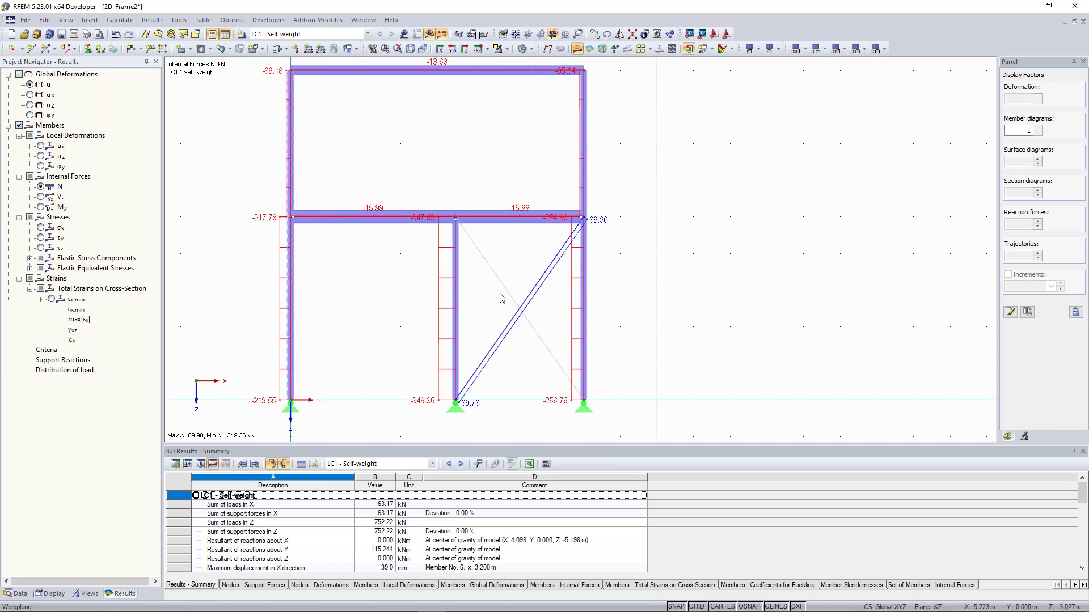
scroll(486, 368, up, 1)
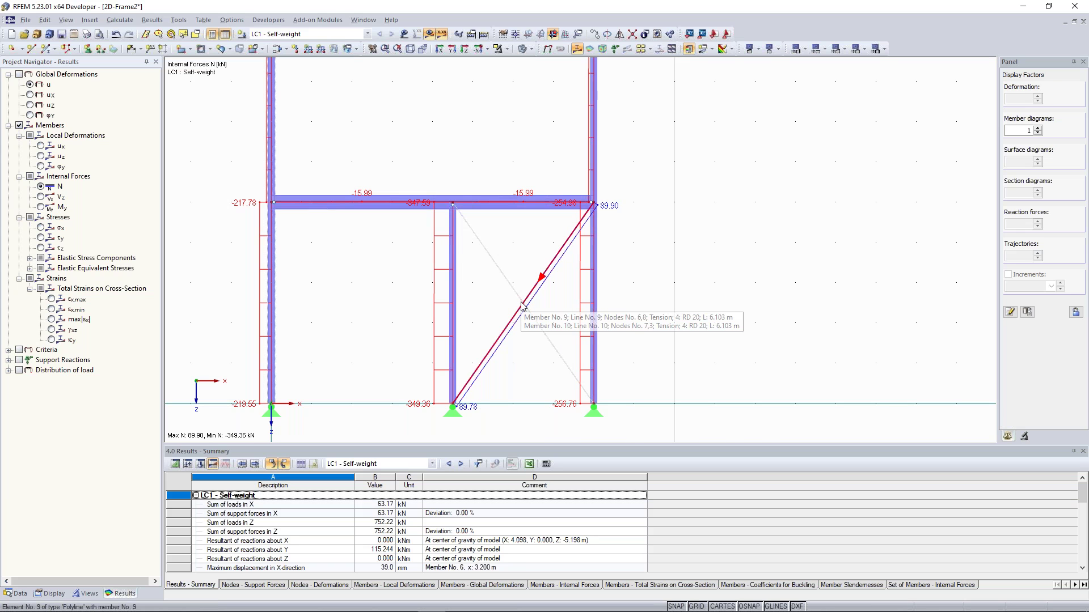
scroll(503, 294, down, 1)
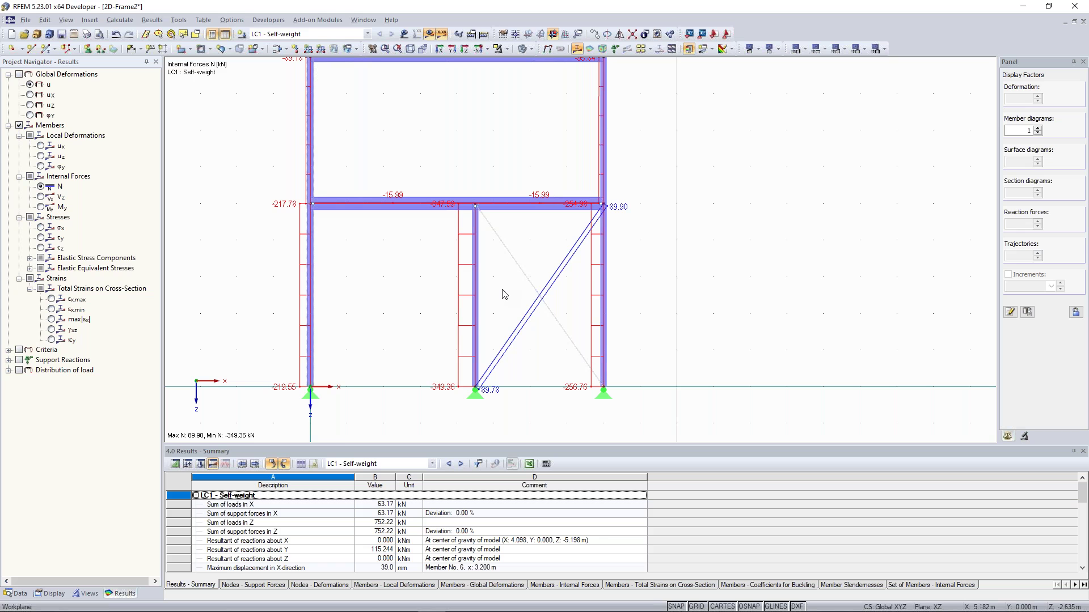
scroll(431, 174, down, 1)
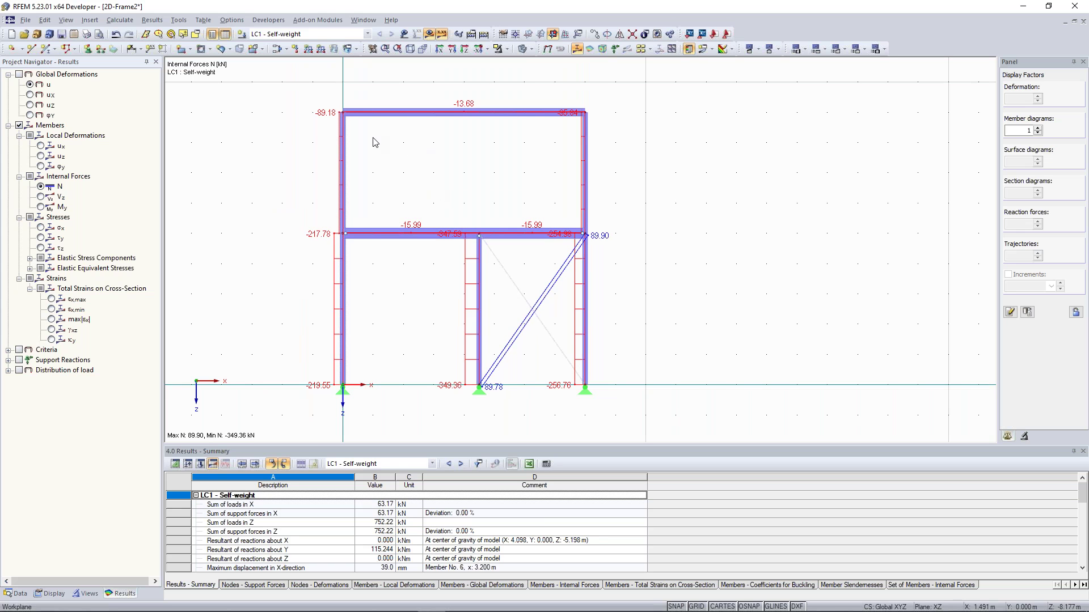
Step: Review the member types available for the top beam (member 3) and leave its properties unchanged
middle_drag(368, 163, 414, 200)
scroll(390, 176, up, 2)
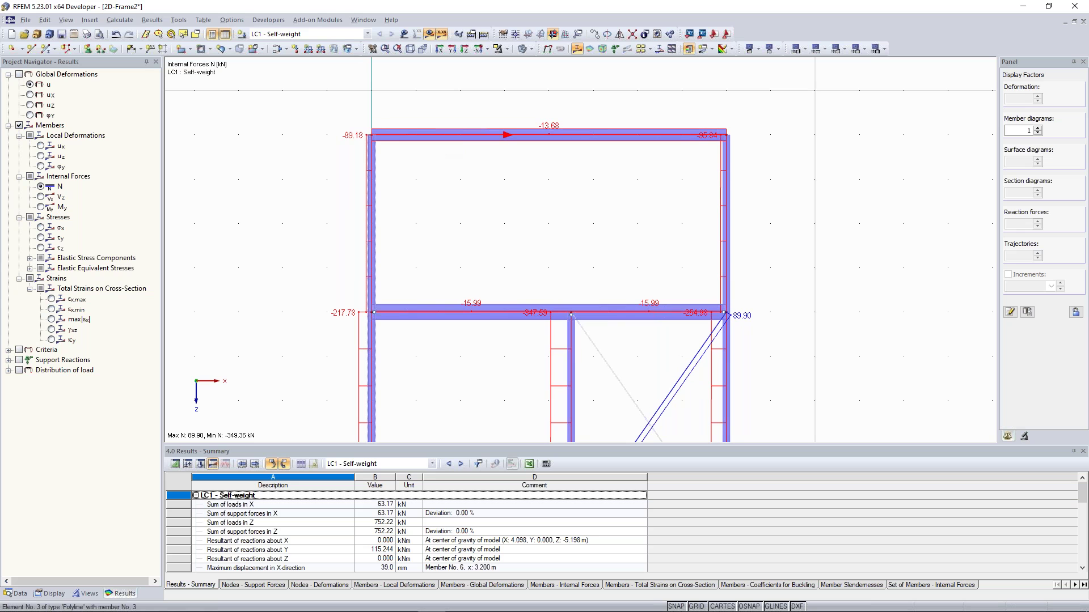
double_click(470, 135)
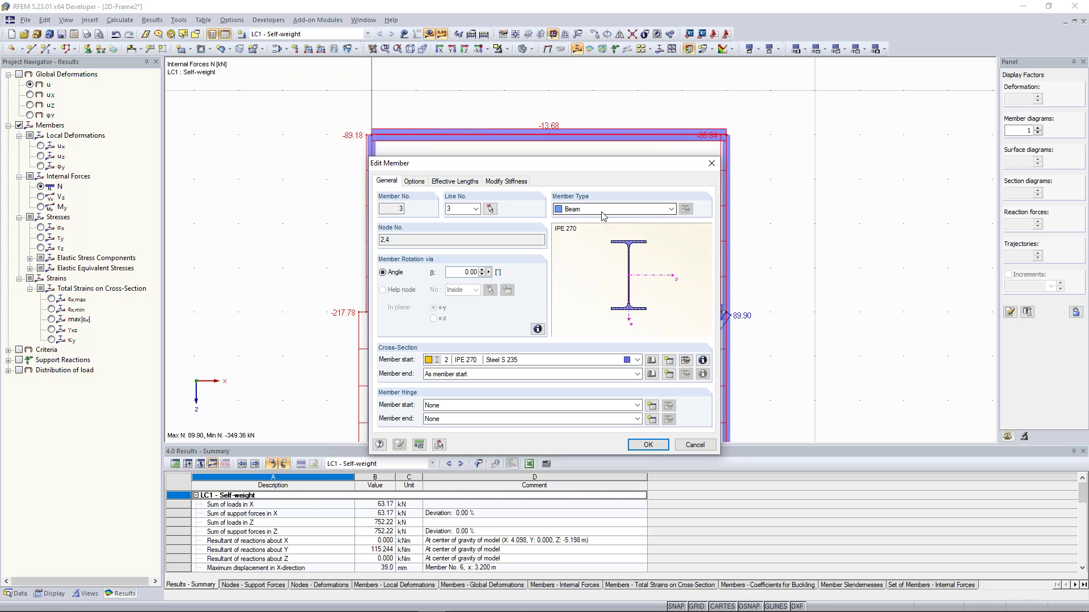
drag(602, 216, 196, 188)
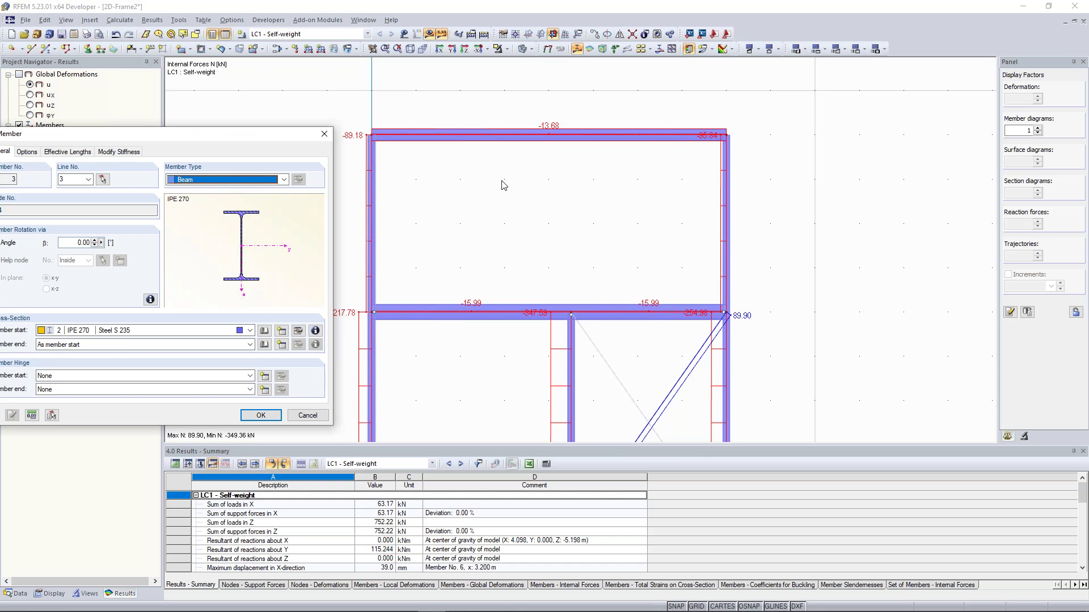
click(272, 181)
click(244, 194)
drag(221, 134, 229, 225)
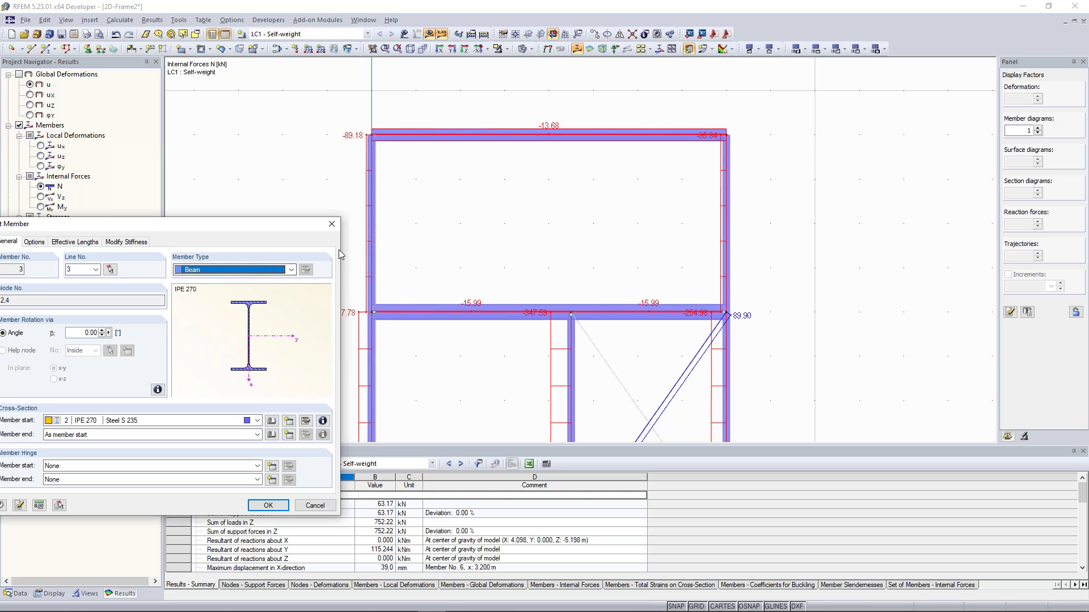
click(291, 270)
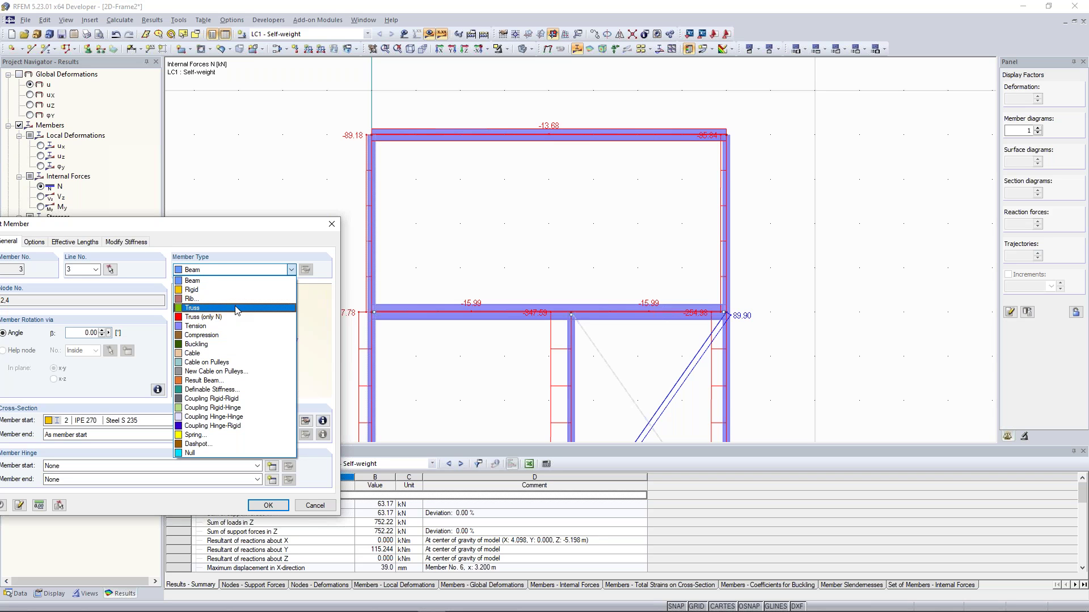
click(336, 231)
click(333, 227)
Step: Hide the calculation results and switch the whole frame to wireframe display with its loads
scroll(315, 268, down, 3)
middle_drag(308, 248, 320, 182)
scroll(333, 248, up, 2)
scroll(334, 248, down, 2)
middle_drag(322, 235, 326, 237)
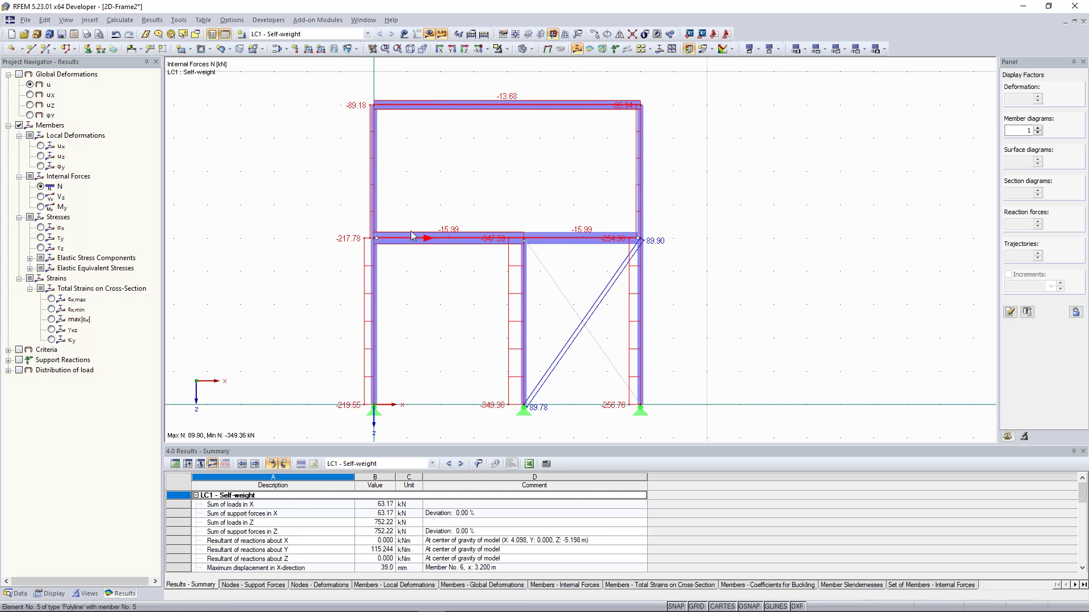
click(431, 35)
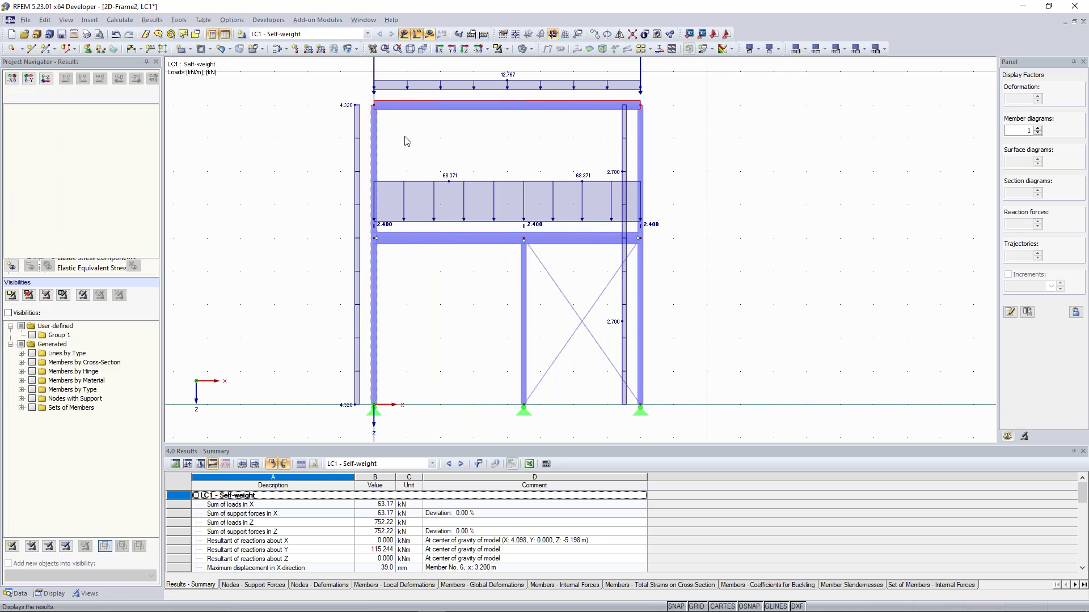
click(523, 49)
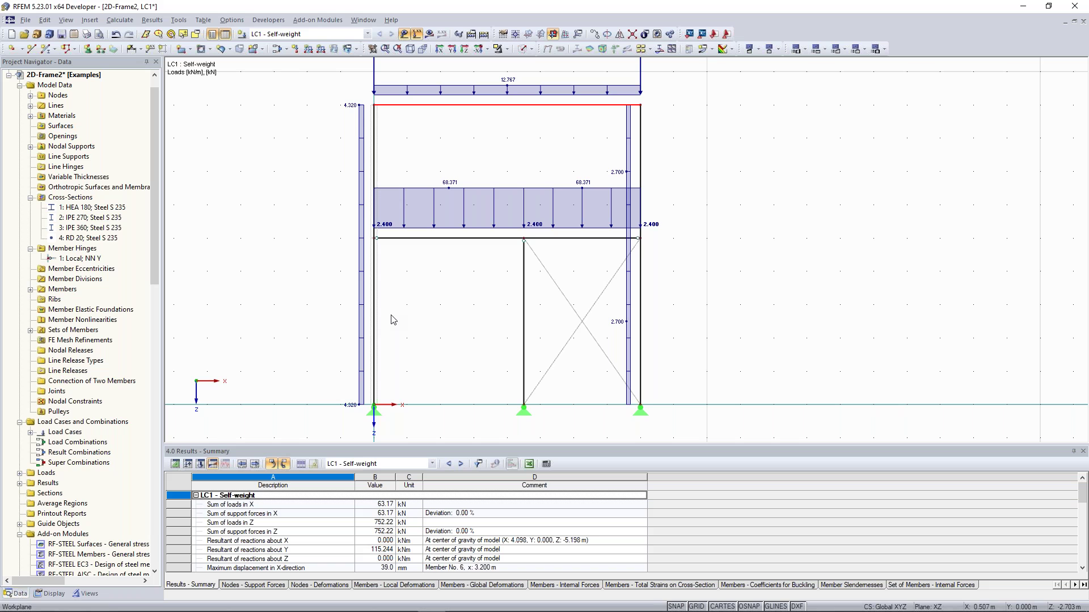
Step: Examine the left column's axial force N and moment My result diagrams without u, and open the upper right column's result diagram
double_click(378, 251)
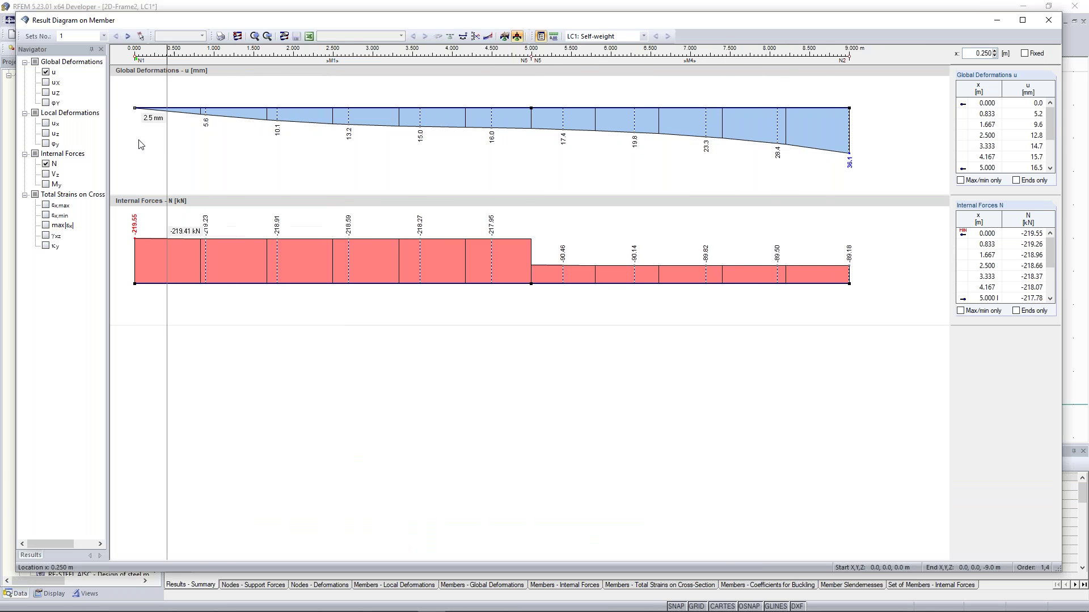
click(47, 72)
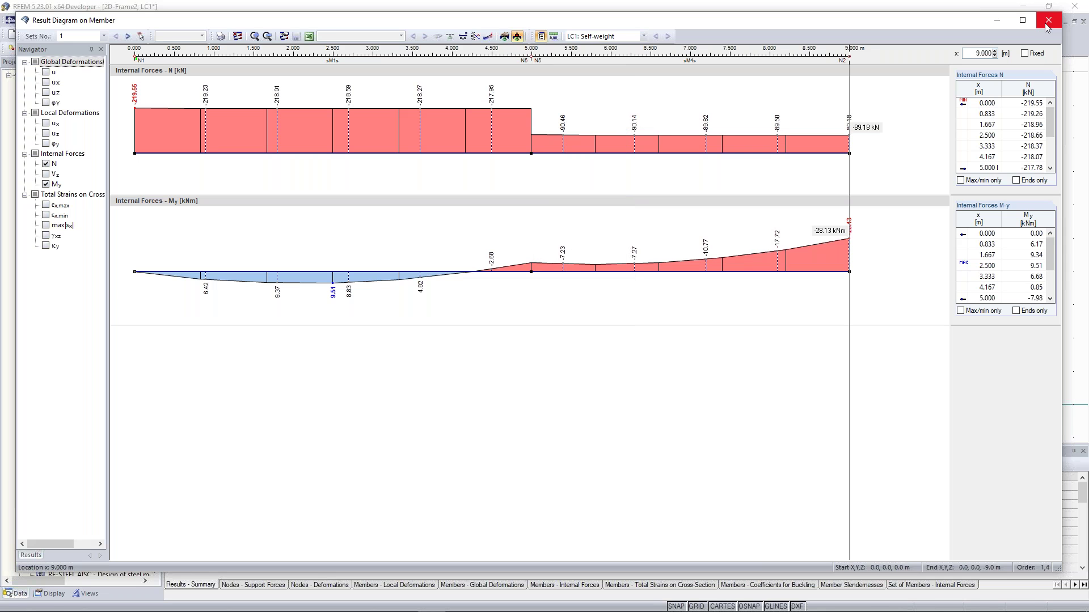
key(Escape)
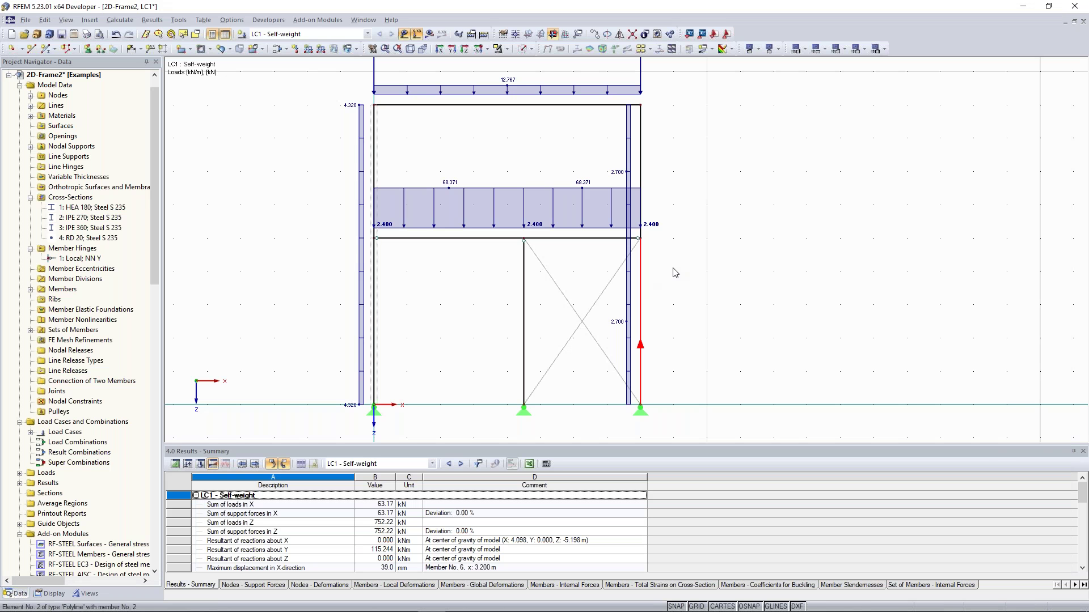
right_click(640, 143)
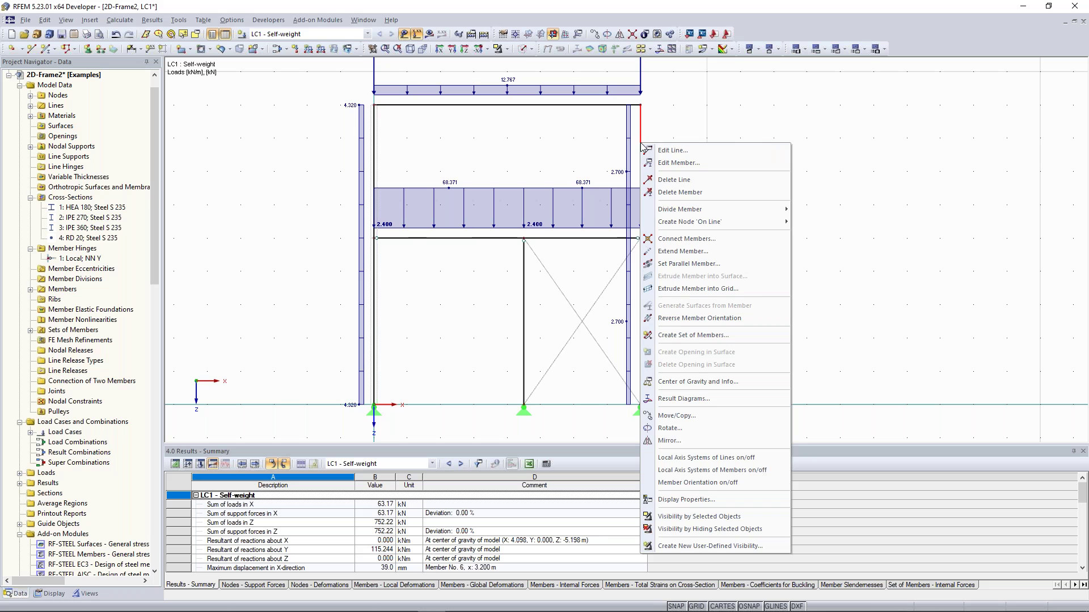
click(706, 399)
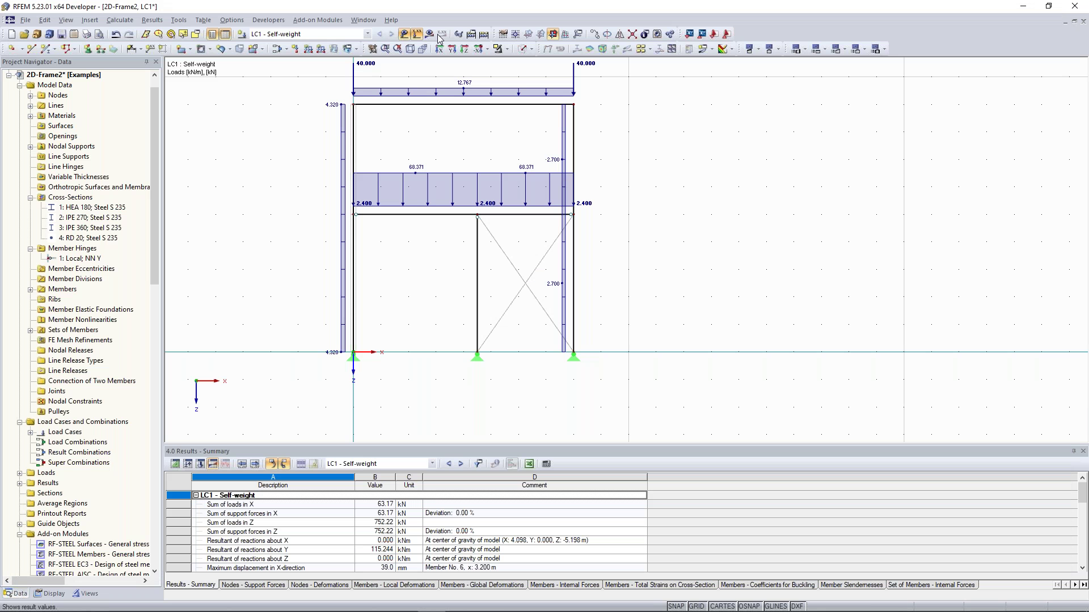
Step: Display the axial force N results on the frame together with the loads
click(441, 35)
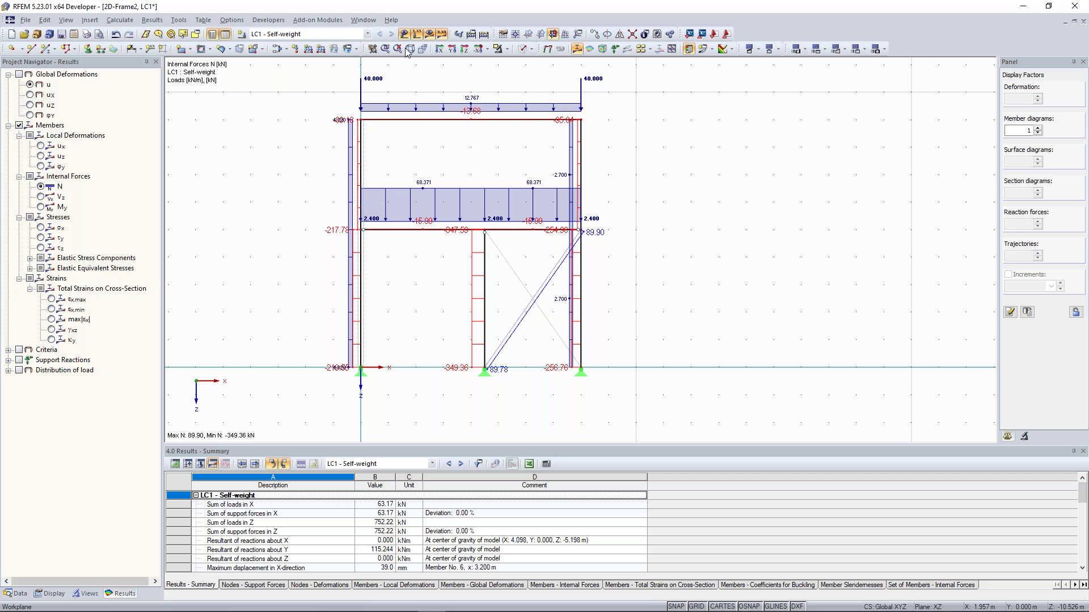
click(417, 34)
scroll(533, 272, up, 1)
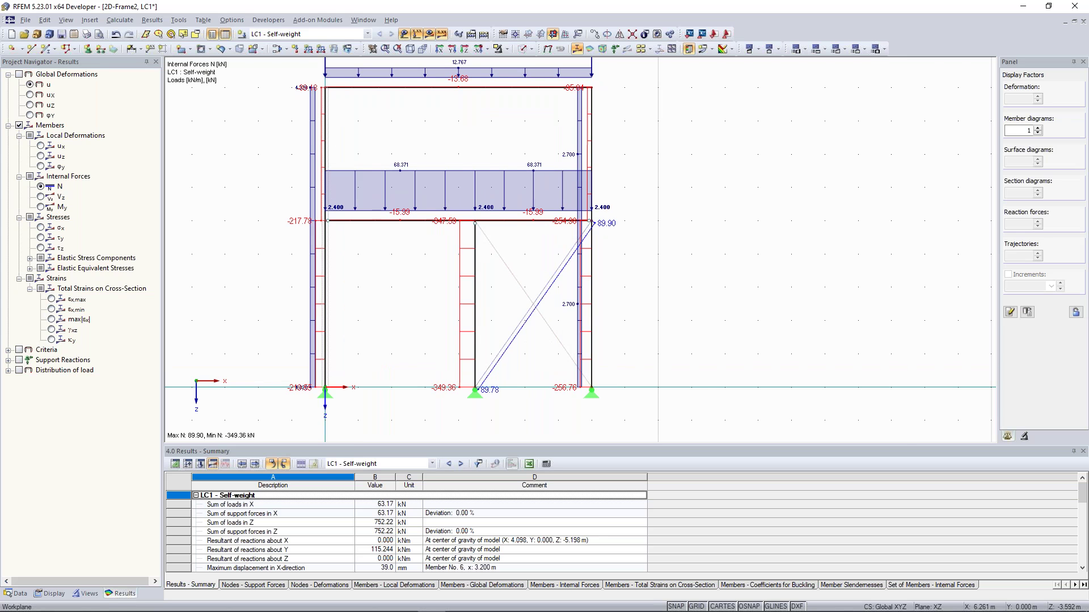
Step: Hide the axial force results and return the members to solid rendered display
click(429, 34)
click(432, 37)
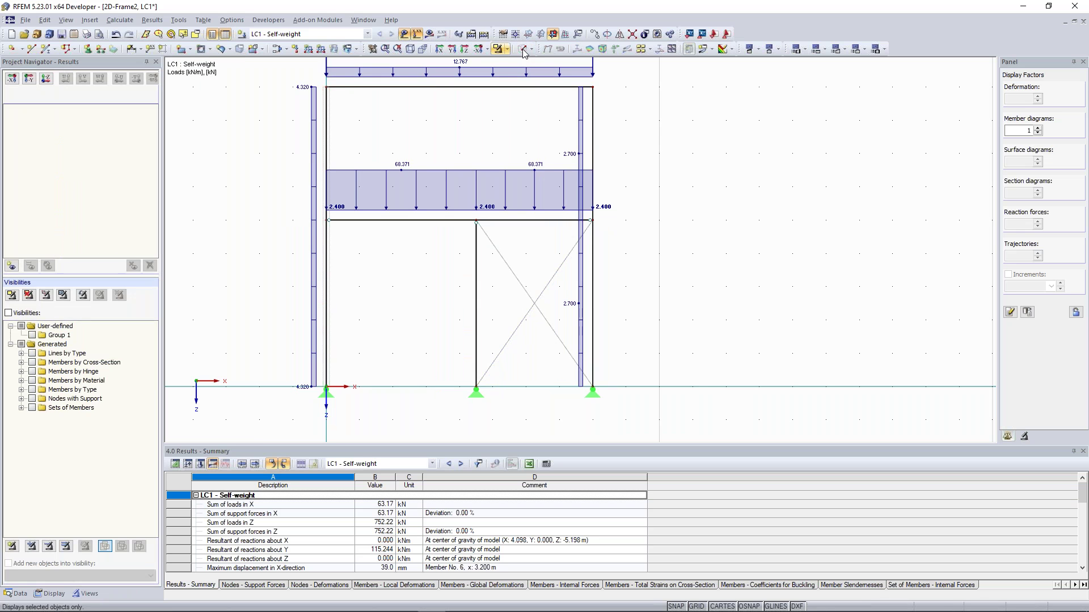
click(522, 49)
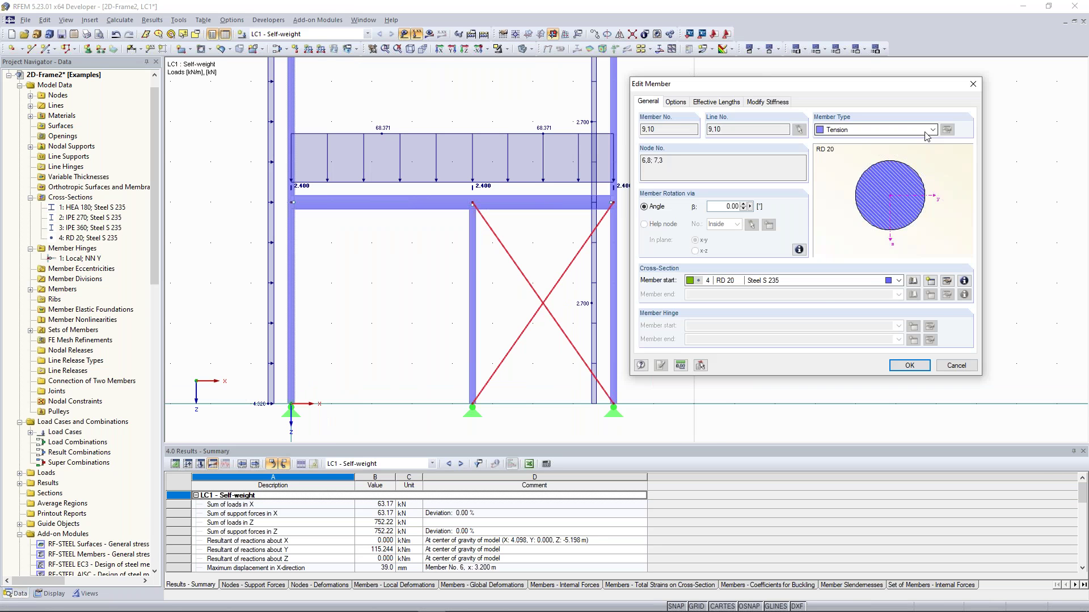
Step: Review the member types available for the two crossed diagonals (members 9 and 10) without changing them
click(925, 132)
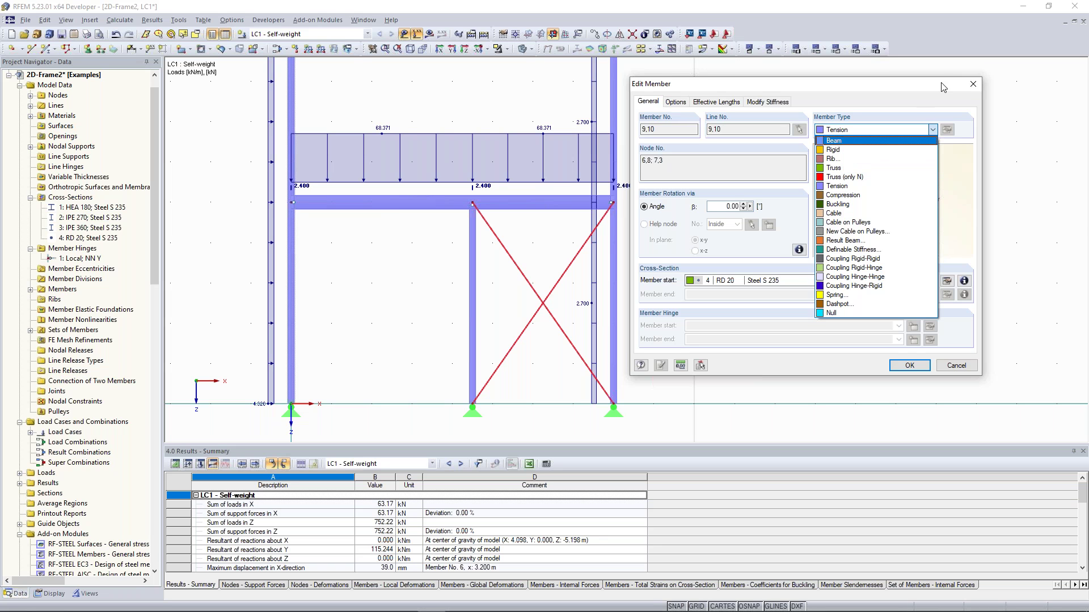
click(971, 85)
click(971, 85)
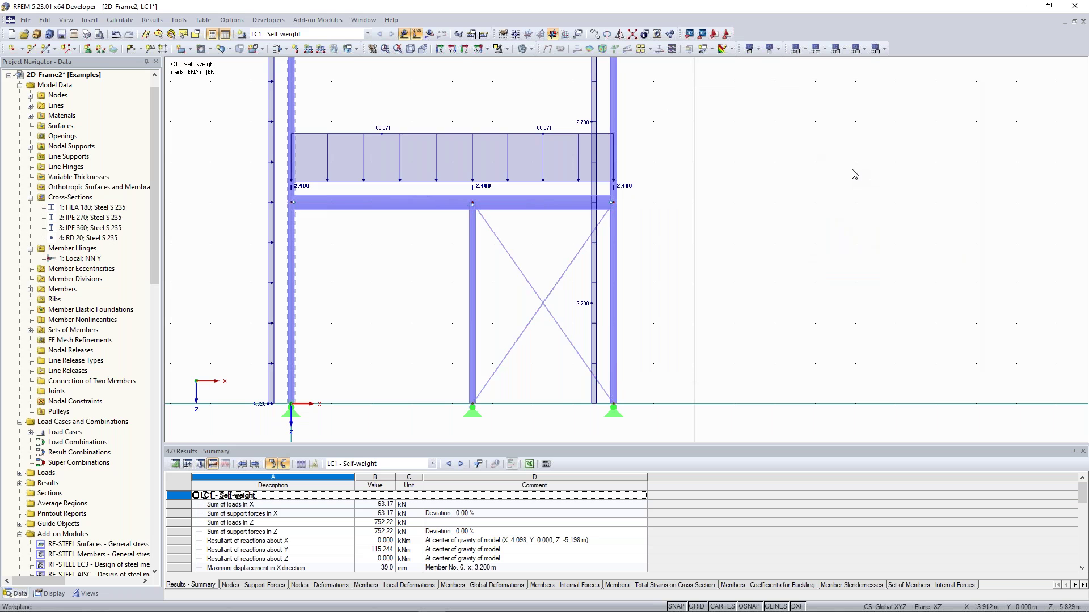
Step: Assign hinge 1 to the end of the left floor beam (member 5) and display the recalculated My moments
scroll(851, 173, down, 3)
scroll(703, 182, up, 5)
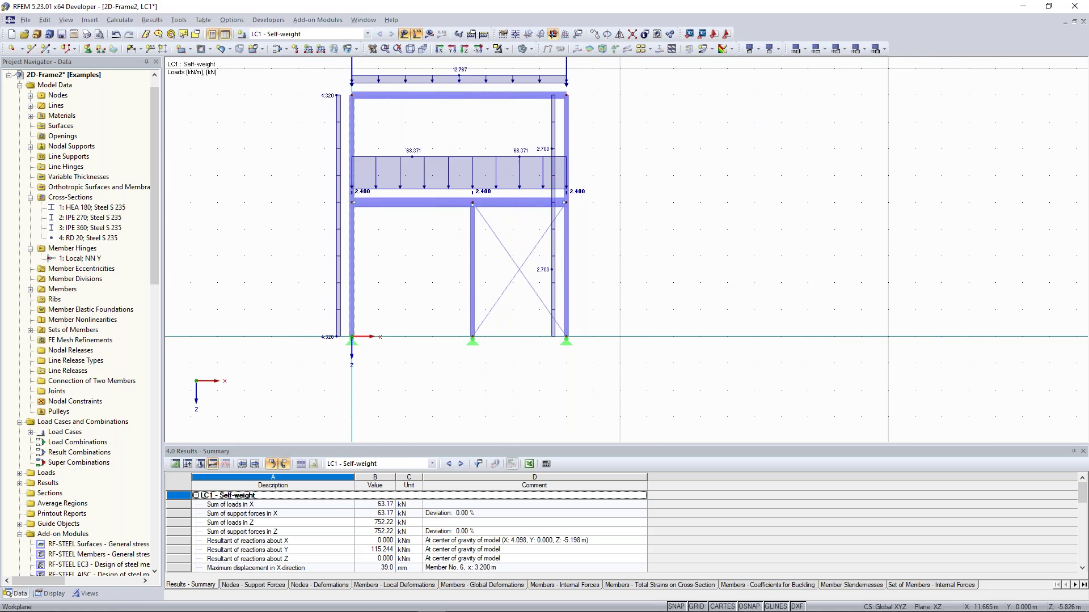
scroll(553, 209, up, 2)
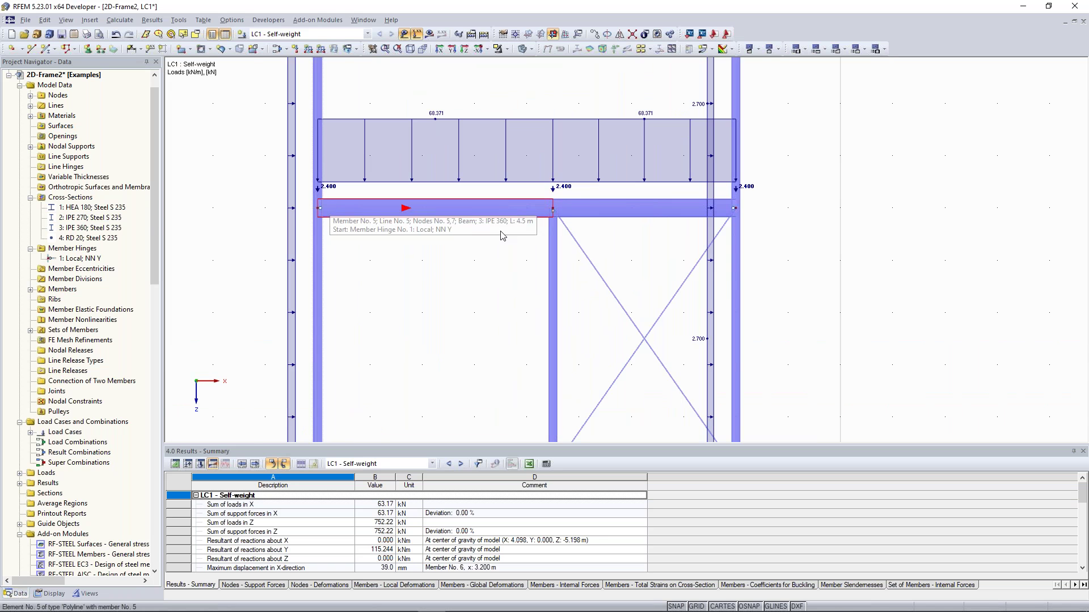
scroll(500, 241, up, 1)
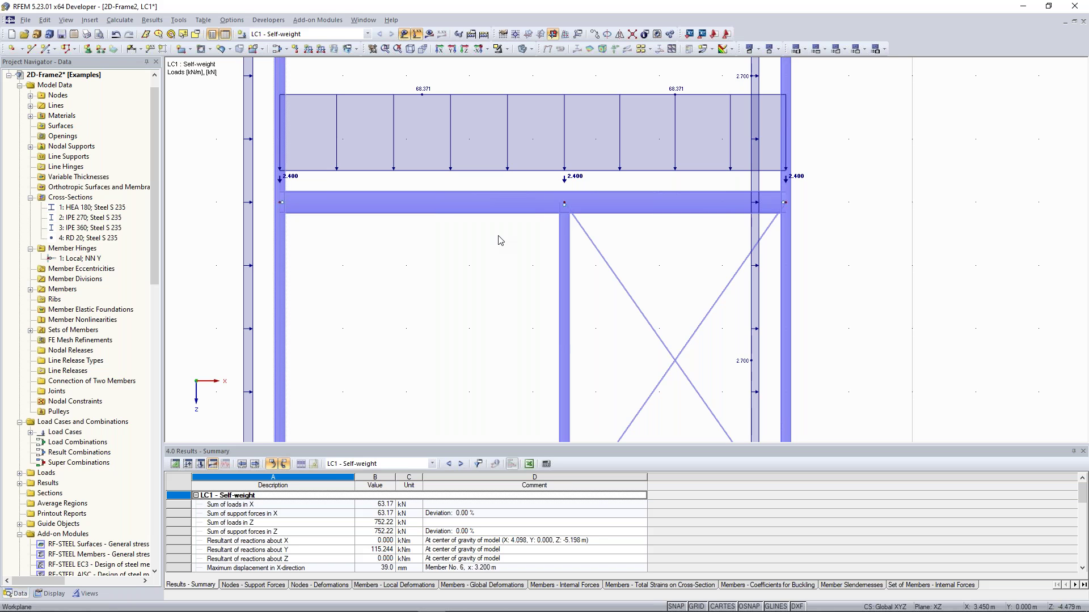
click(474, 217)
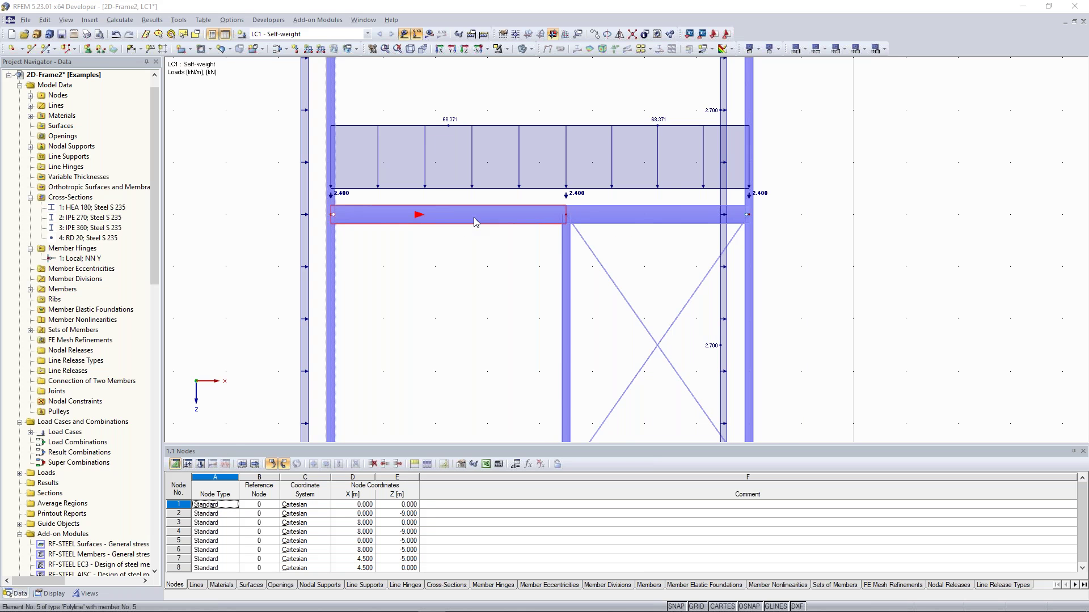
double_click(474, 217)
click(784, 351)
click(785, 373)
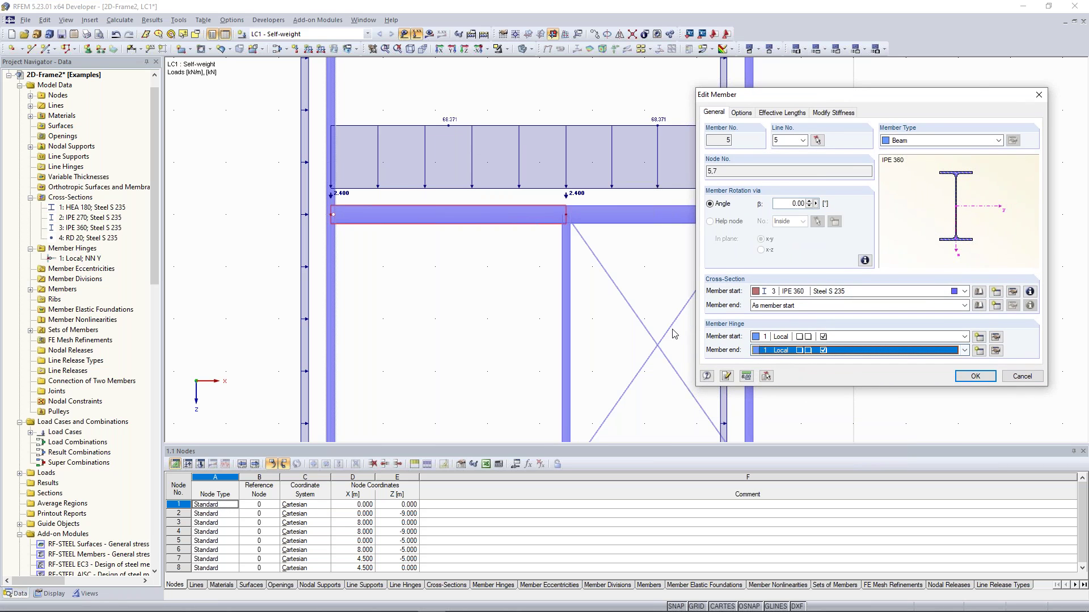
click(976, 378)
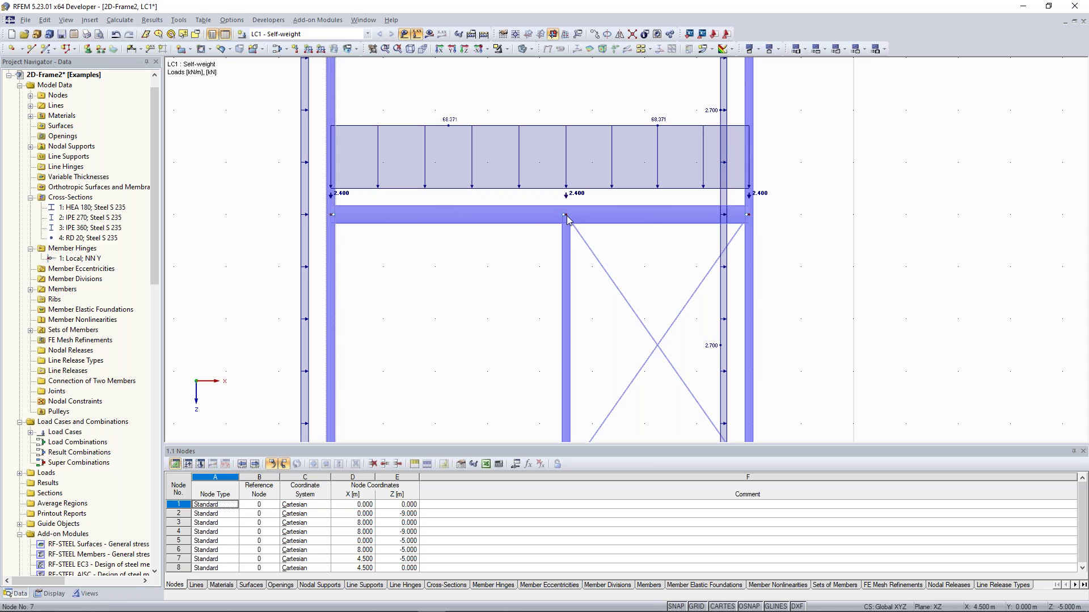
click(429, 34)
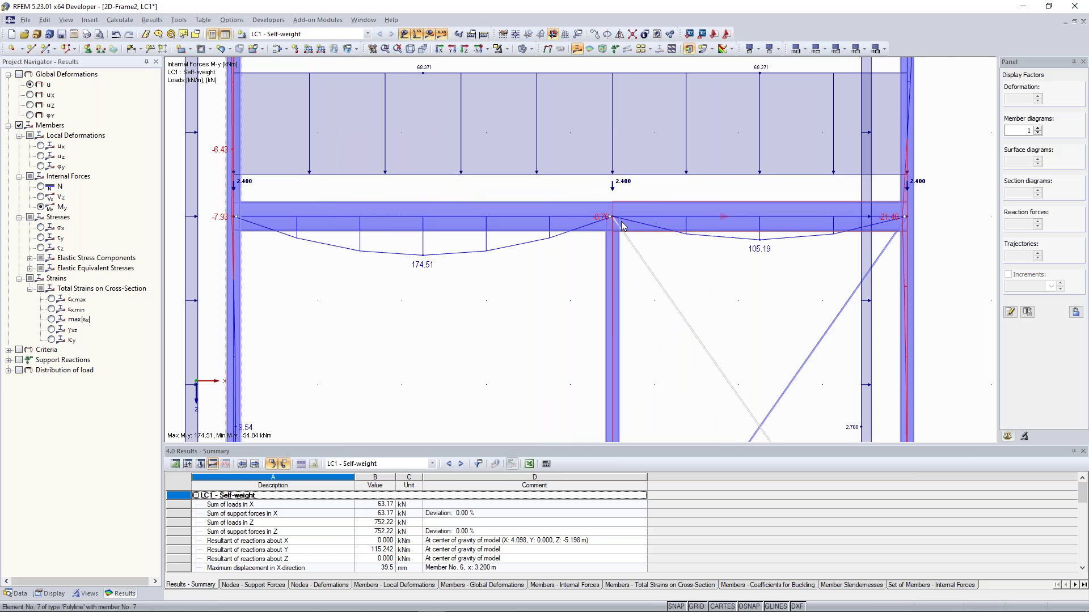
Step: Change the member type of the left floor beam (member 5) to Truss and recalculate load case LC1
middle_drag(444, 214, 506, 247)
double_click(506, 247)
click(670, 209)
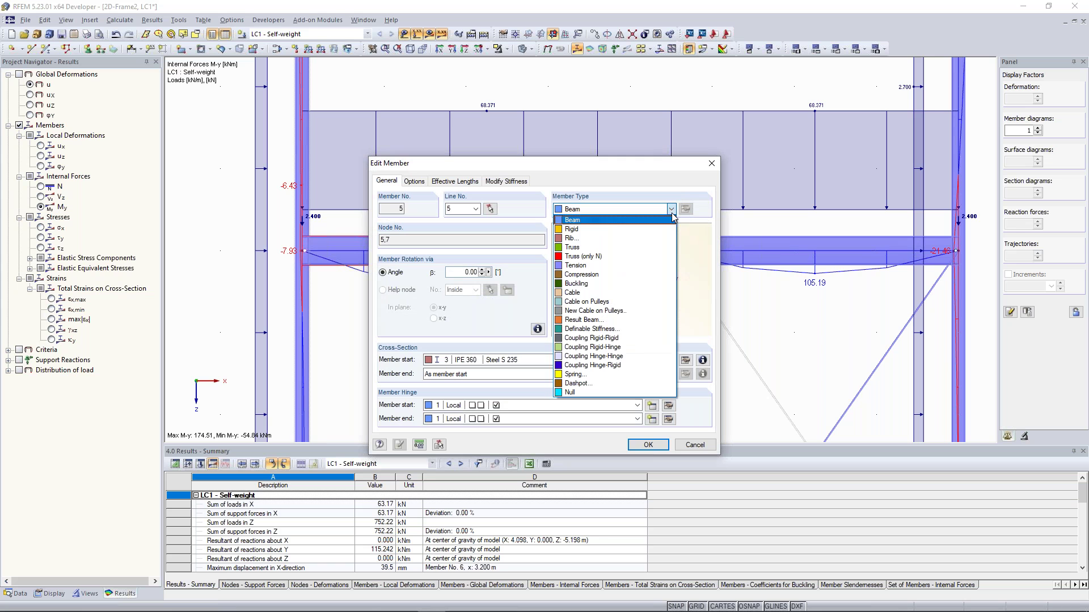
click(658, 248)
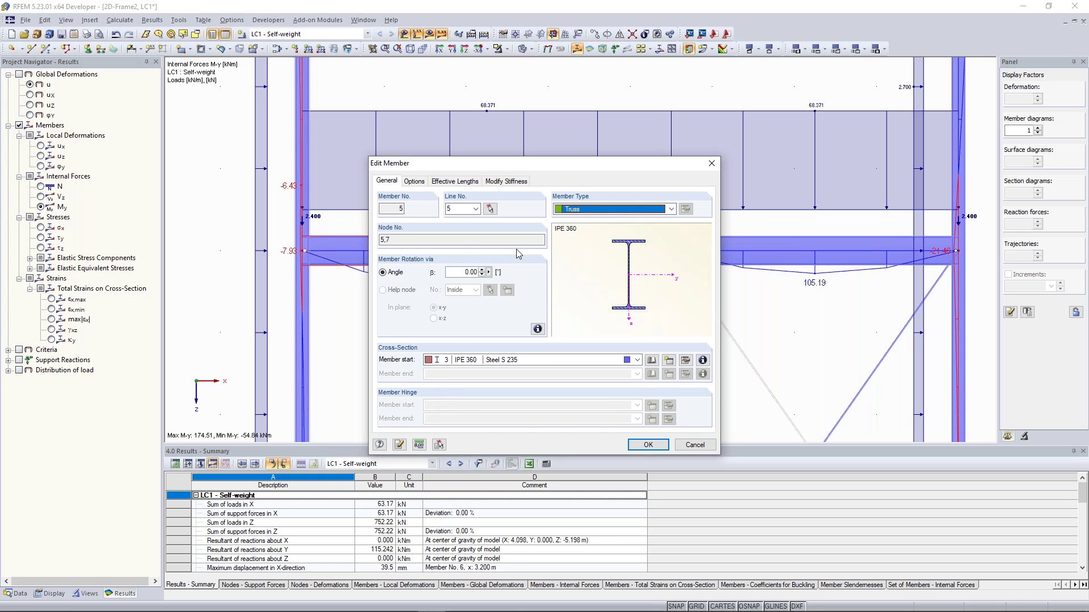
click(644, 449)
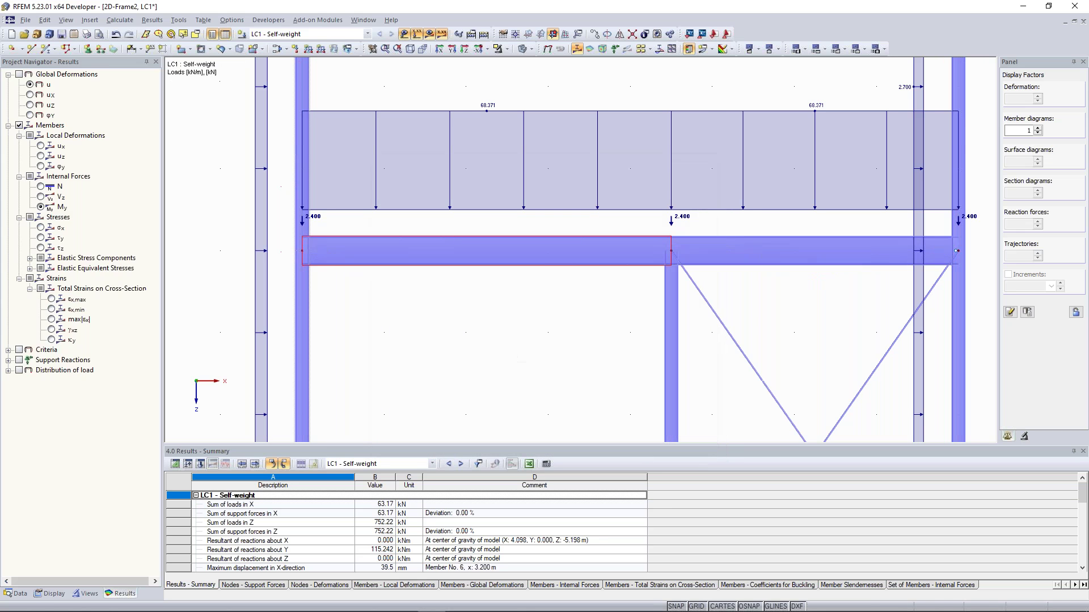
click(429, 35)
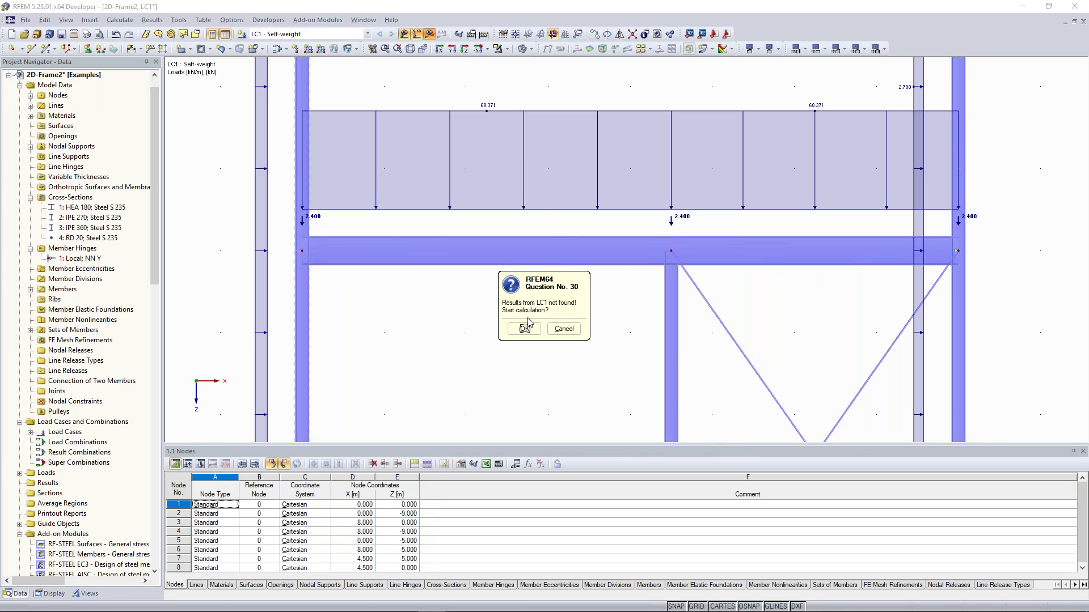
click(526, 327)
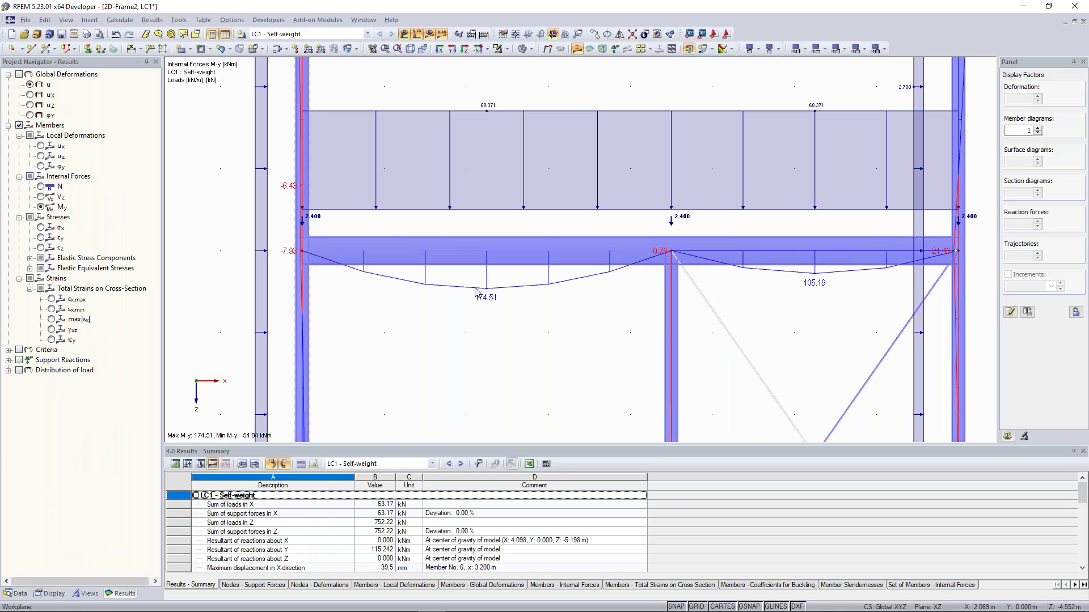
Step: Compare the diagonals' Tension type with Truss (only N) in the member type choices, leaving the type unchanged
scroll(571, 335, down, 1)
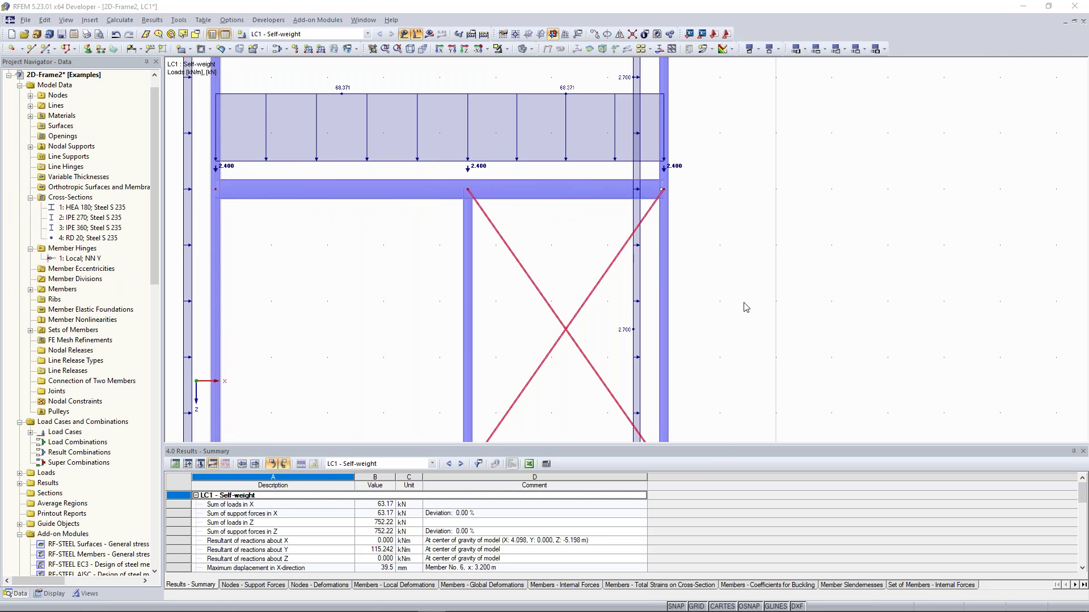
click(671, 209)
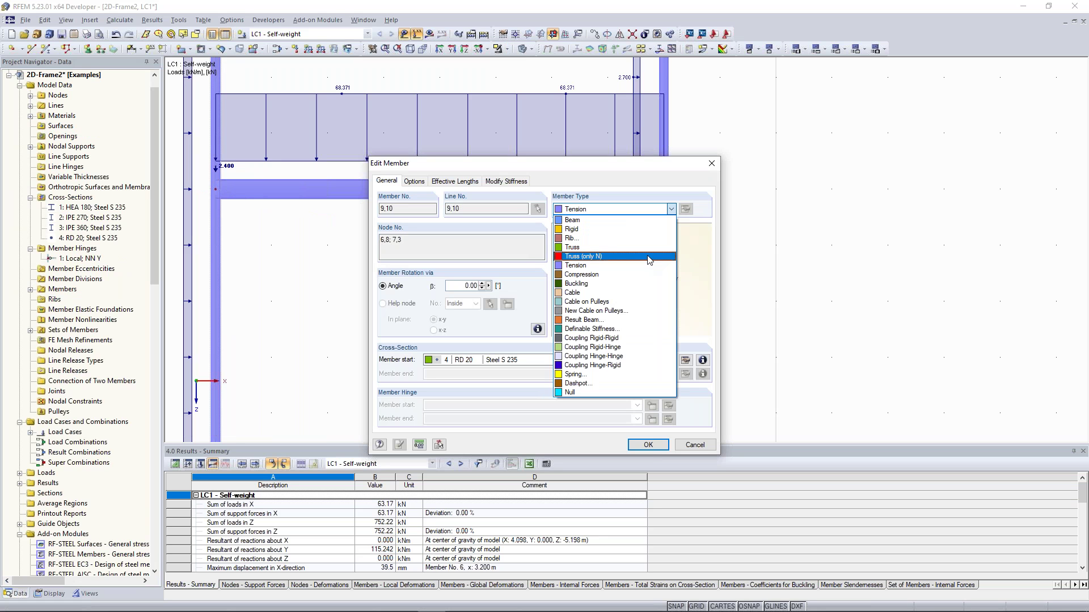
click(712, 165)
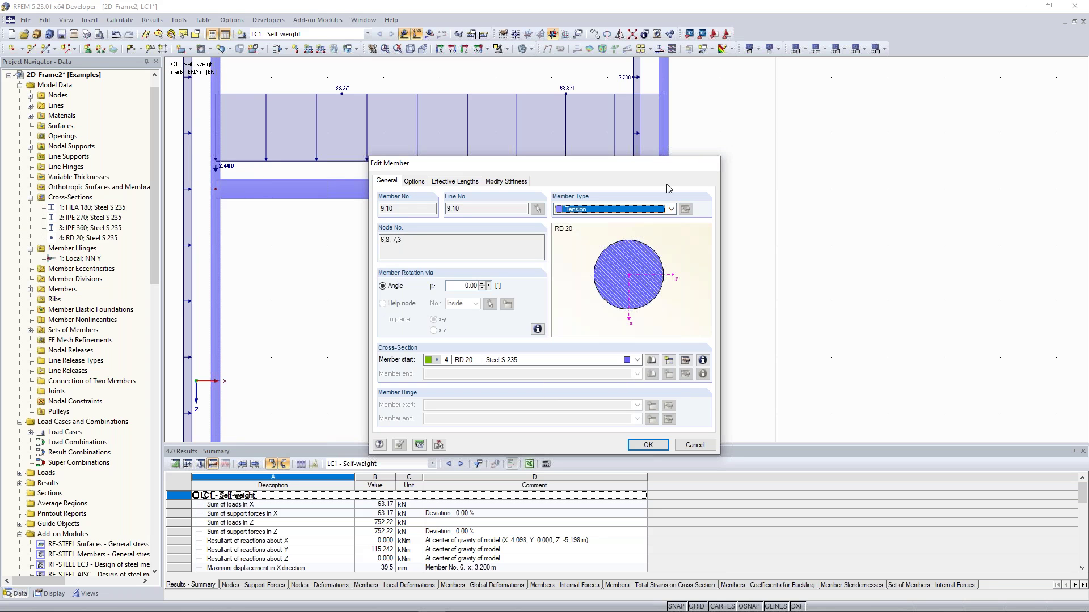
click(711, 164)
middle_drag(230, 297, 502, 276)
scroll(445, 260, down, 2)
click(503, 276)
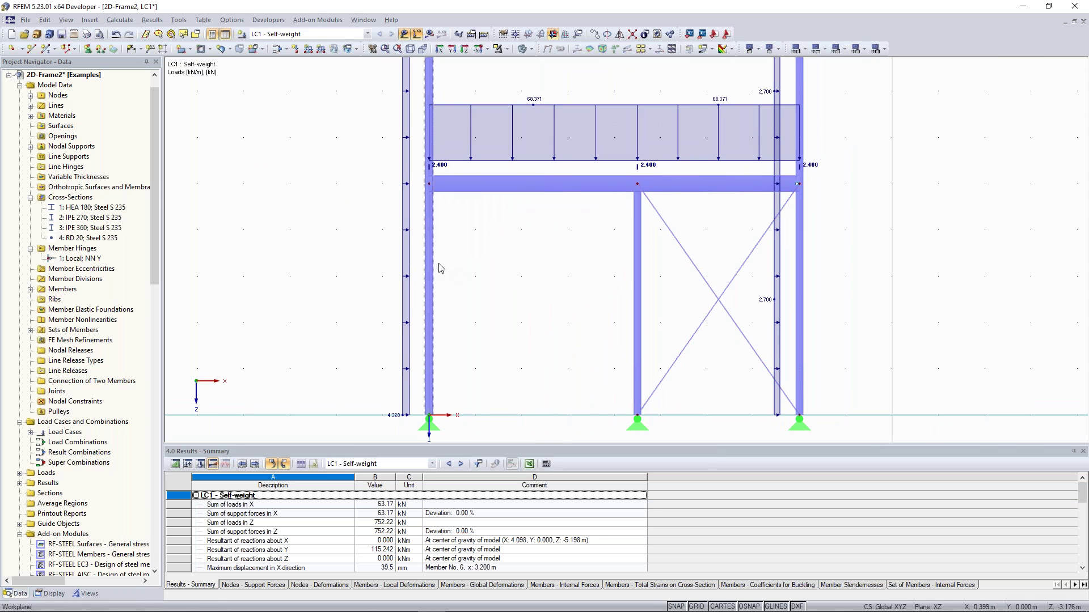
Step: Display the My moment results of load case LC1 and look at the diagrams on the floor beams
mouse_move(429, 260)
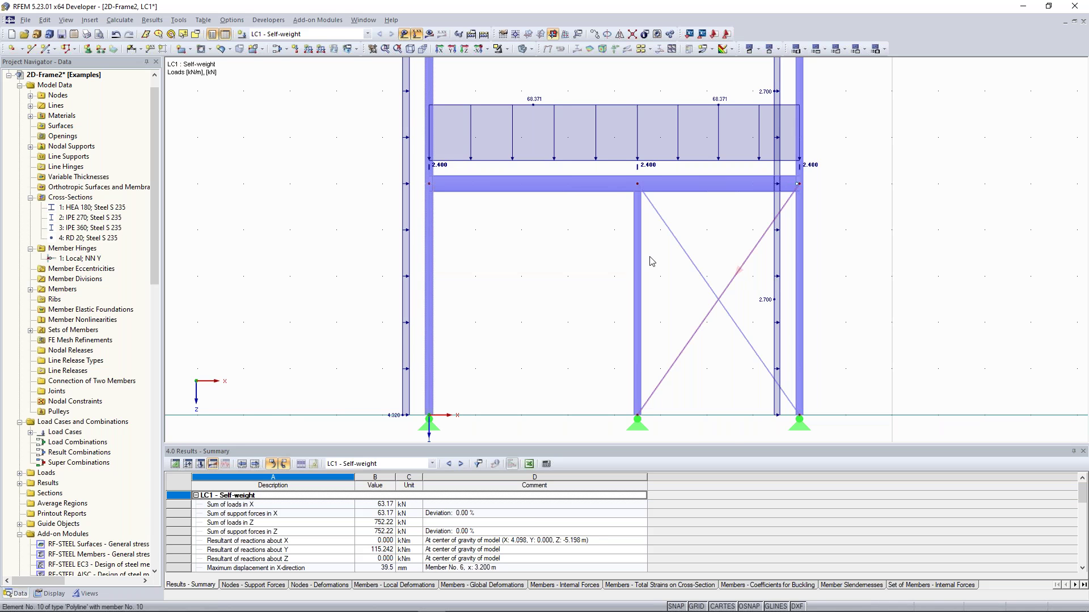
middle_drag(650, 257, 493, 237)
click(429, 34)
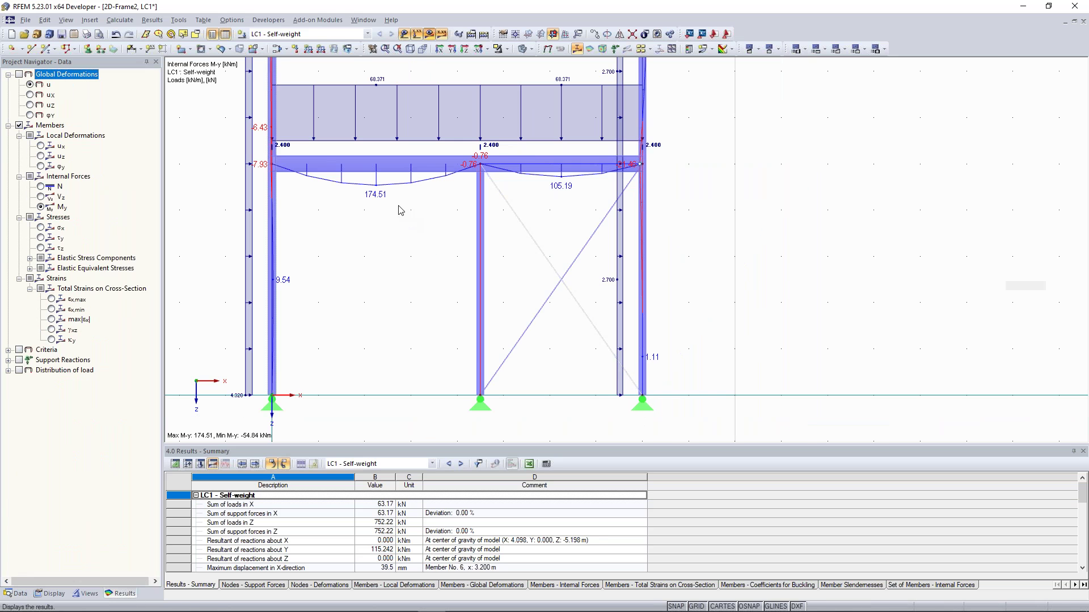
scroll(401, 211, up, 3)
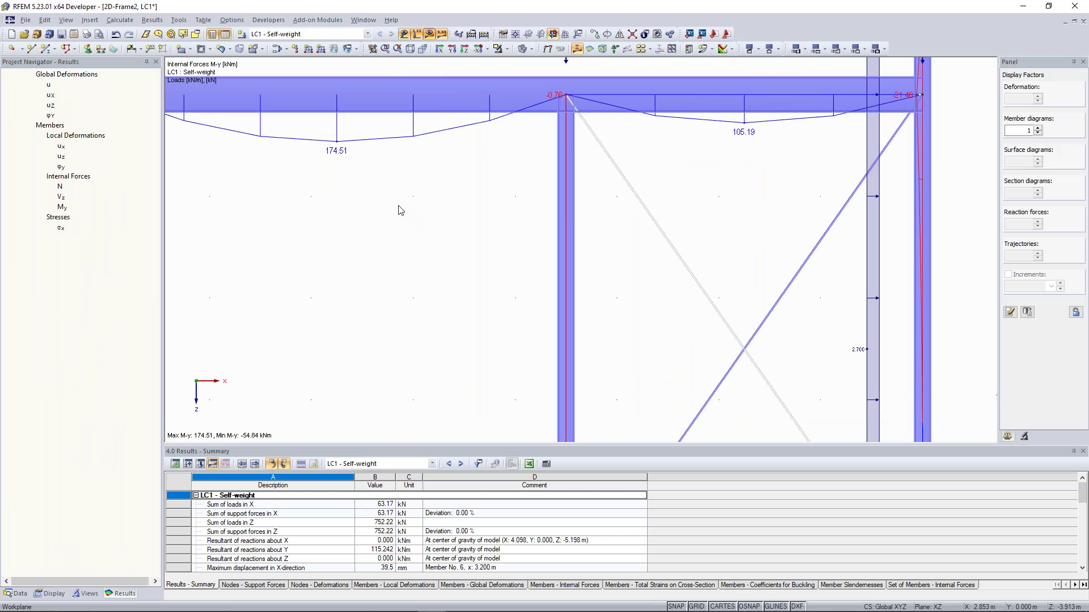
scroll(363, 259, down, 3)
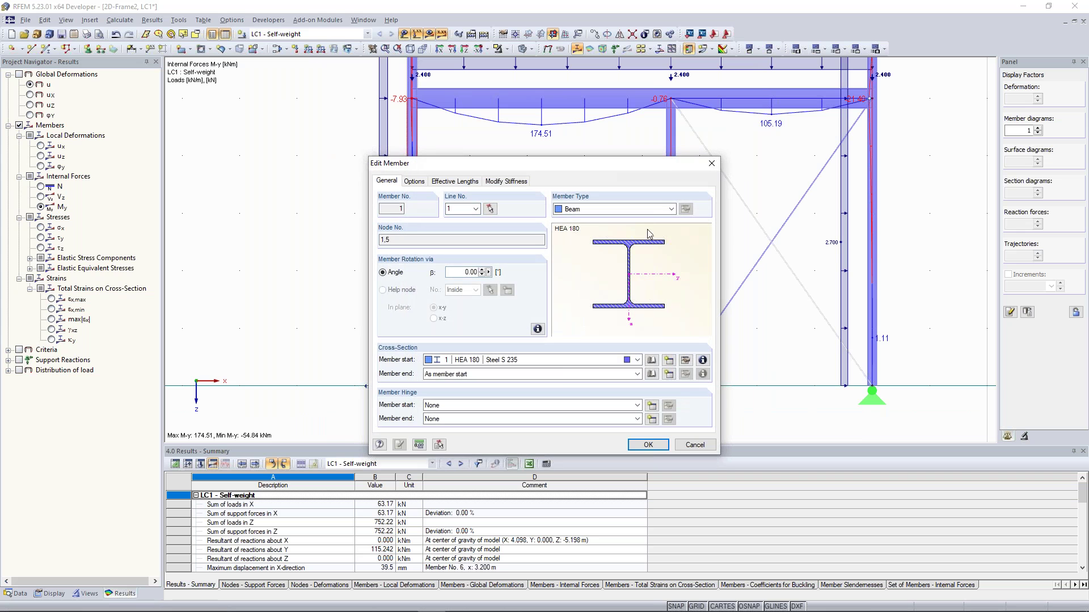
Step: Change the member type of the lower left column (member 1) from Beam to Truss (only N)
click(669, 209)
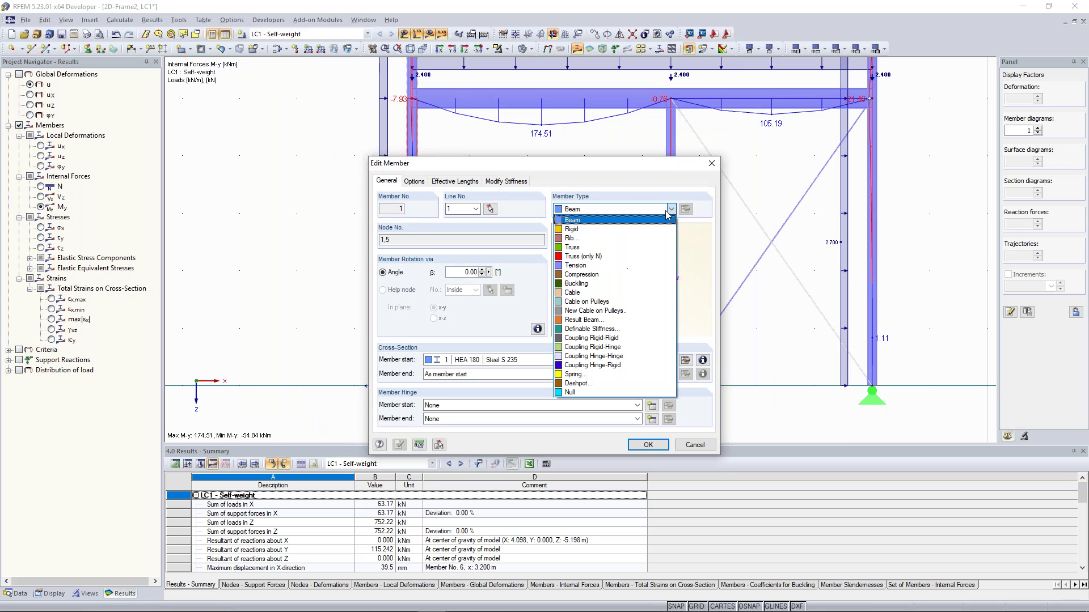
click(617, 256)
drag(610, 171, 277, 124)
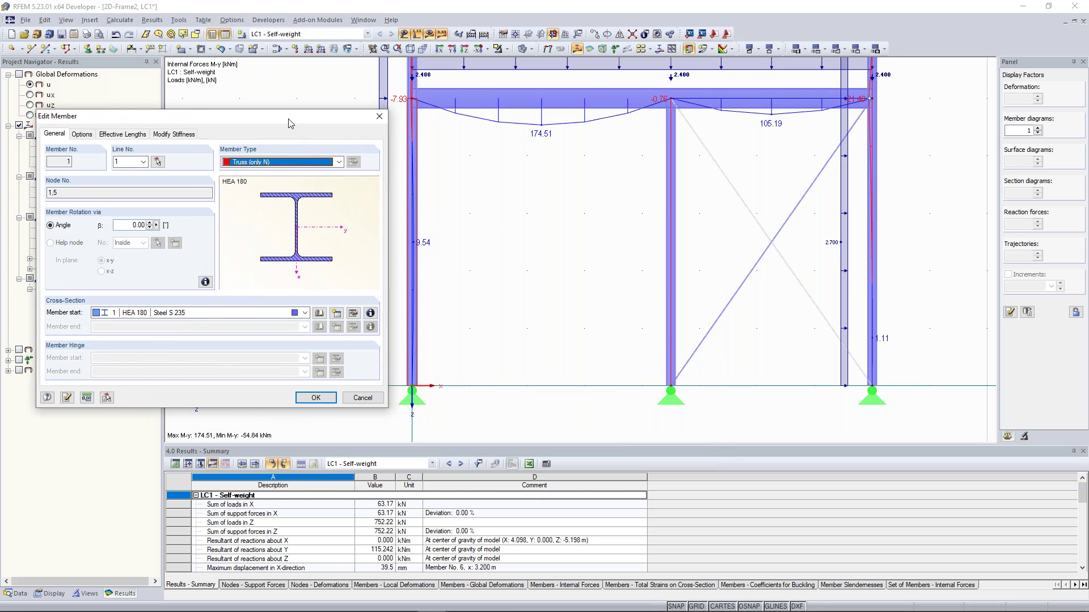
drag(289, 123, 252, 115)
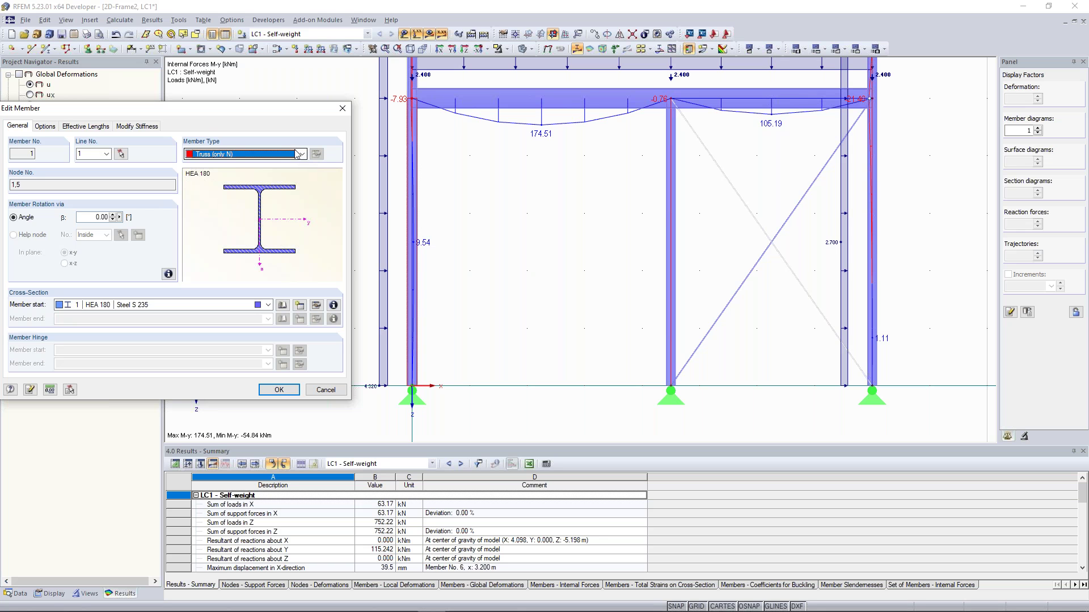
click(279, 390)
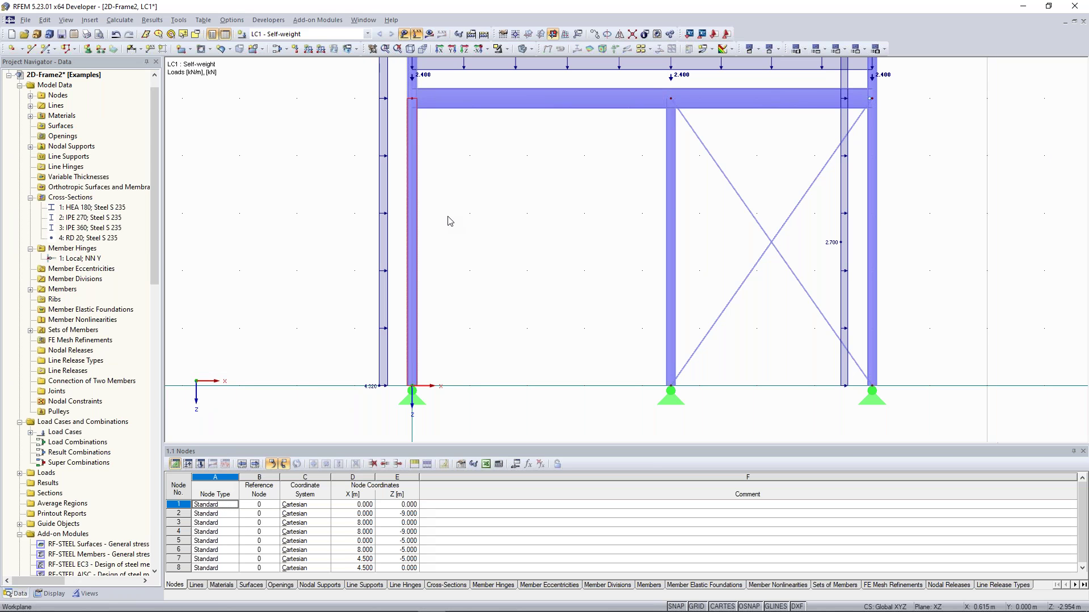
Step: Recalculate load case LC1 and compare the My moments with the axial forces N in the lower left column
click(429, 34)
middle_drag(532, 319, 533, 326)
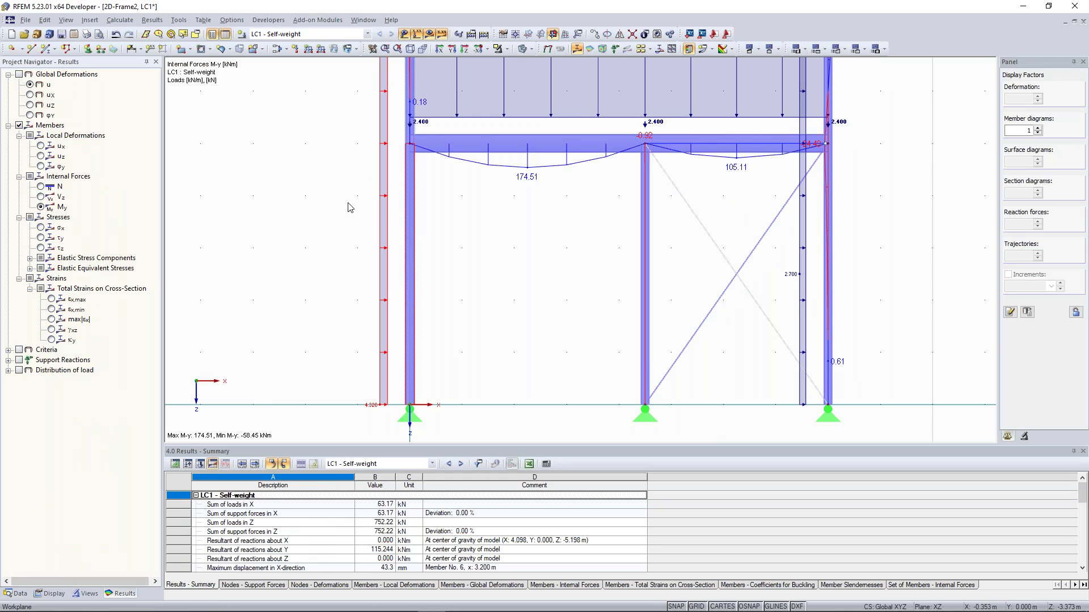
click(41, 189)
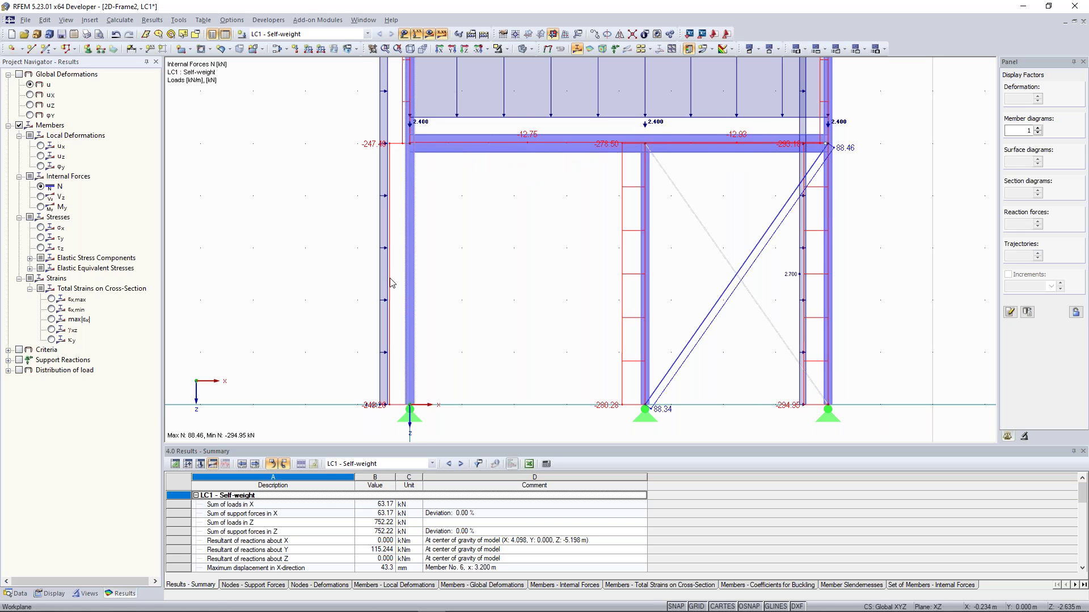
scroll(391, 283, down, 2)
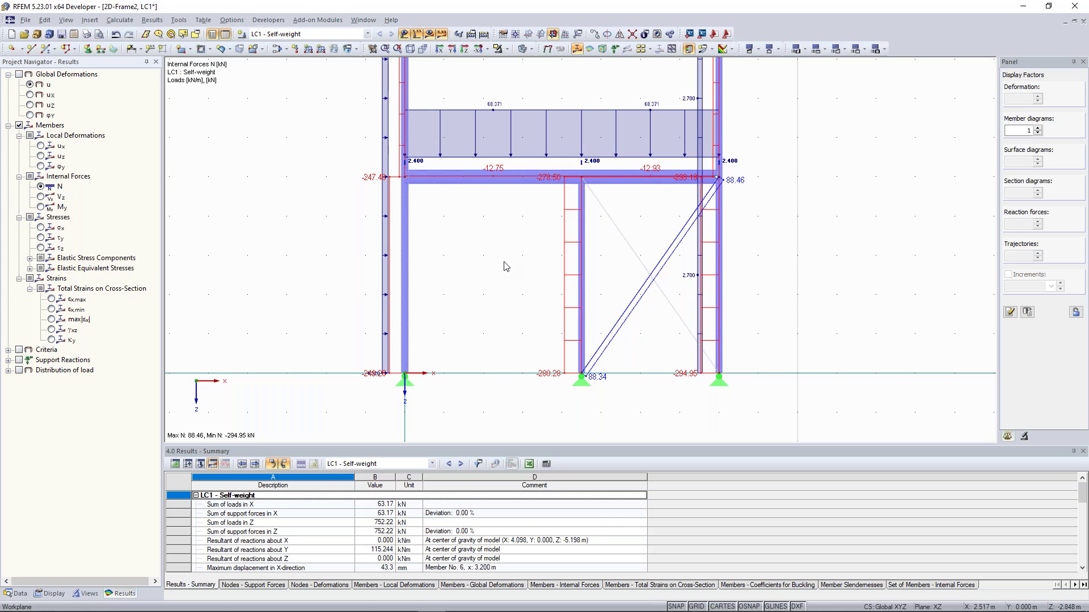
scroll(503, 264, down, 2)
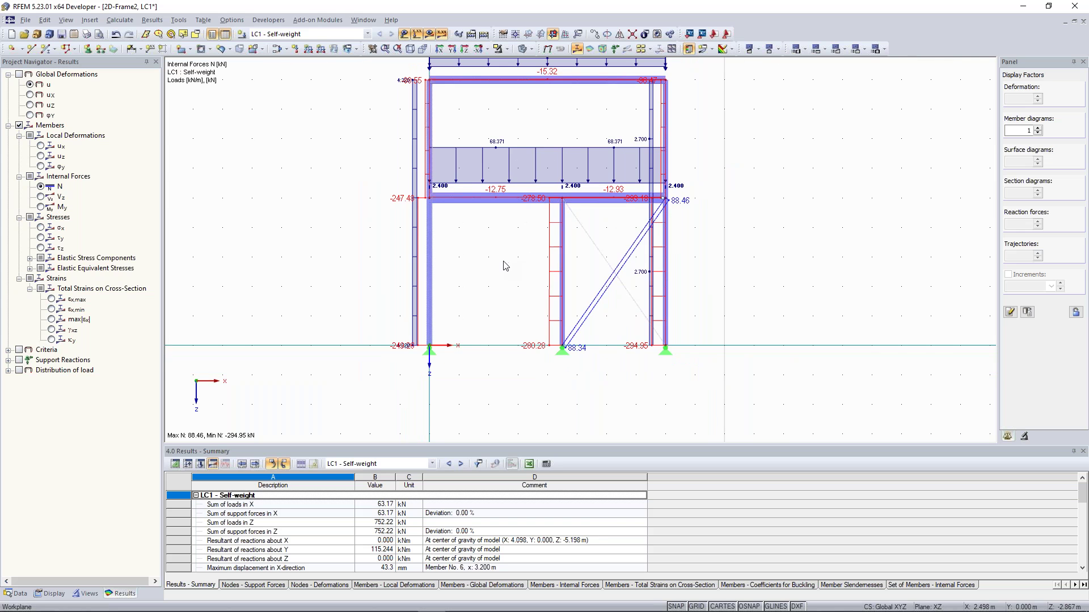
middle_drag(485, 304, 476, 309)
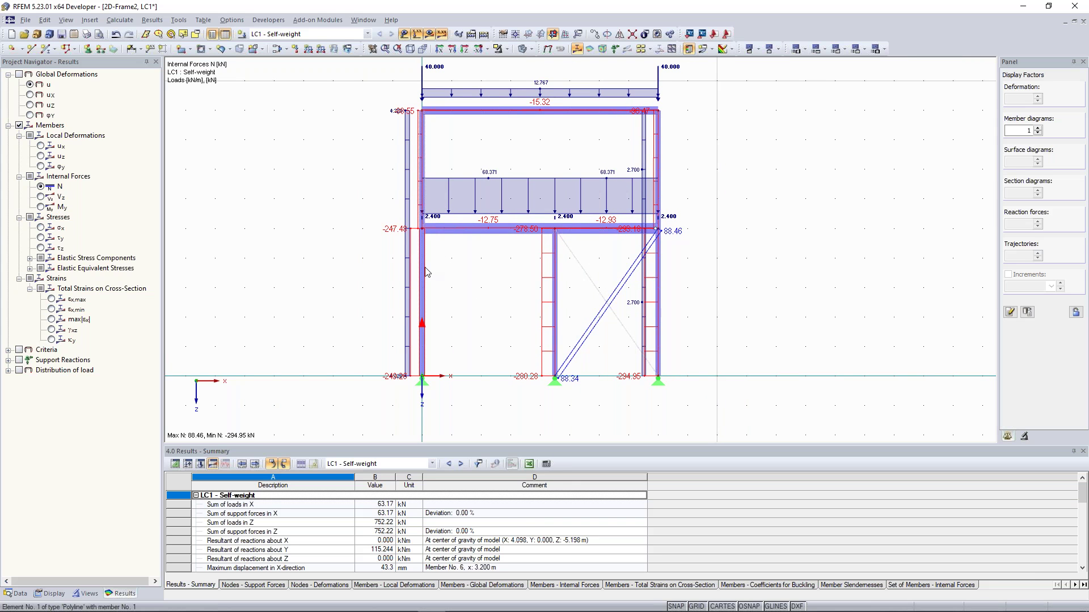
Step: Set the member type of the lower left column (member 1) back to Beam
double_click(423, 268)
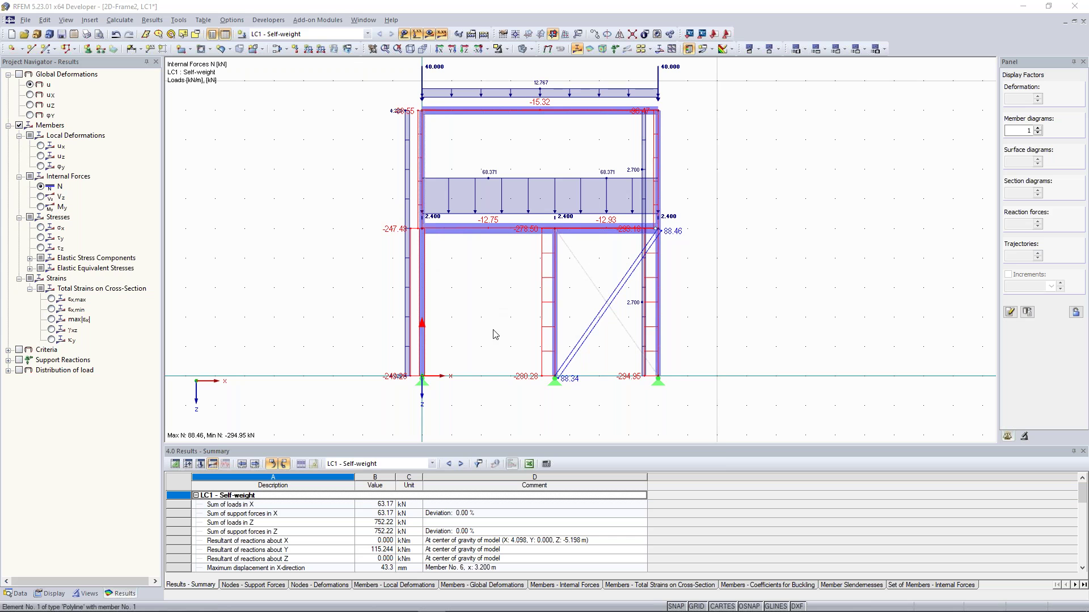
click(624, 209)
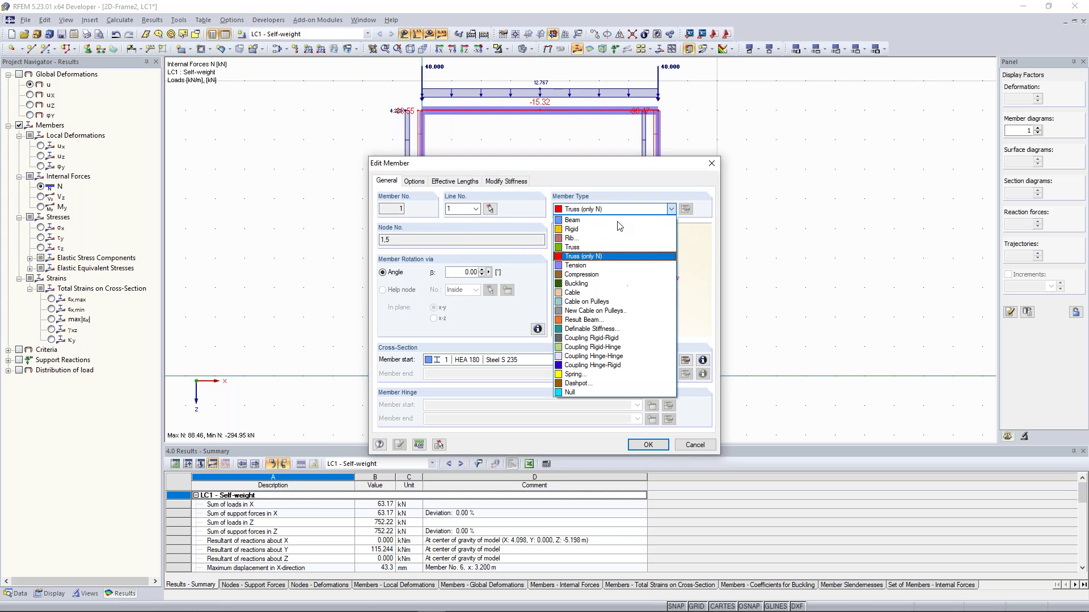
click(589, 219)
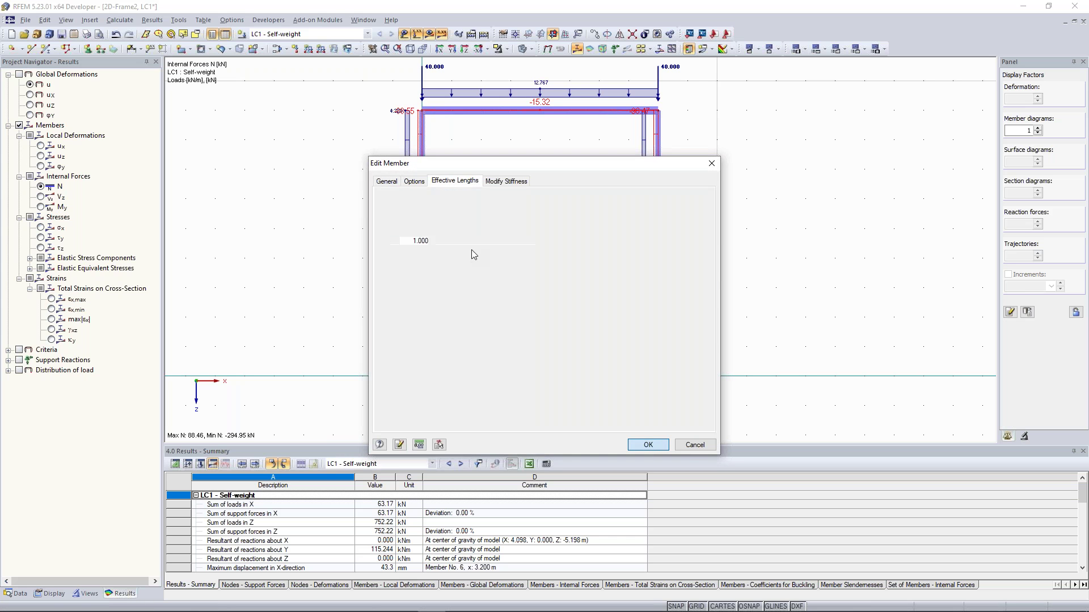
key(Return)
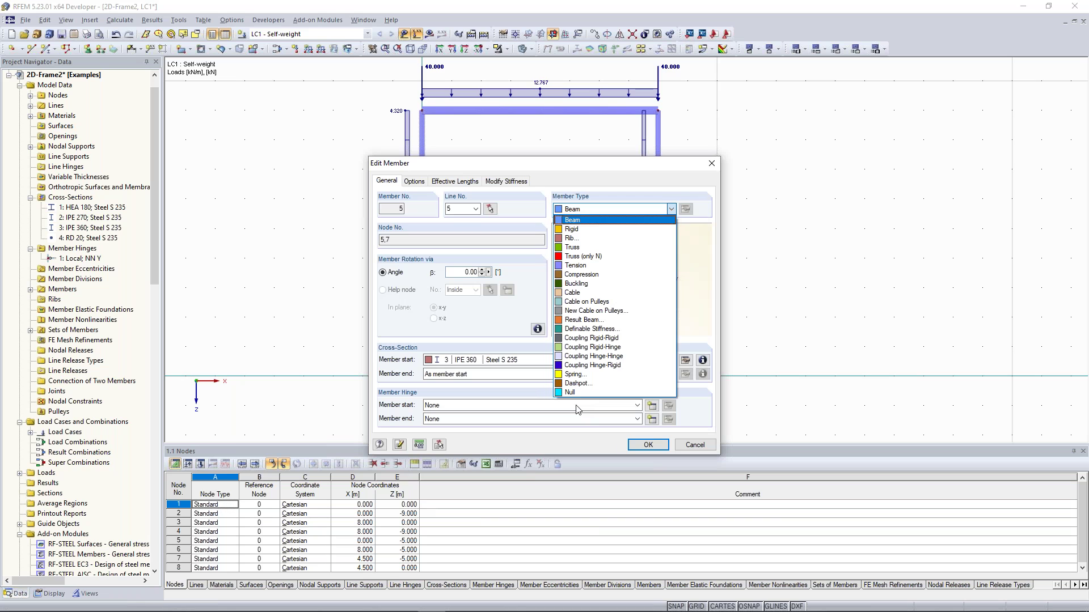
Step: Define the left floor beam (member 5) as a Beam with hinge 1 at its start
click(576, 408)
click(576, 424)
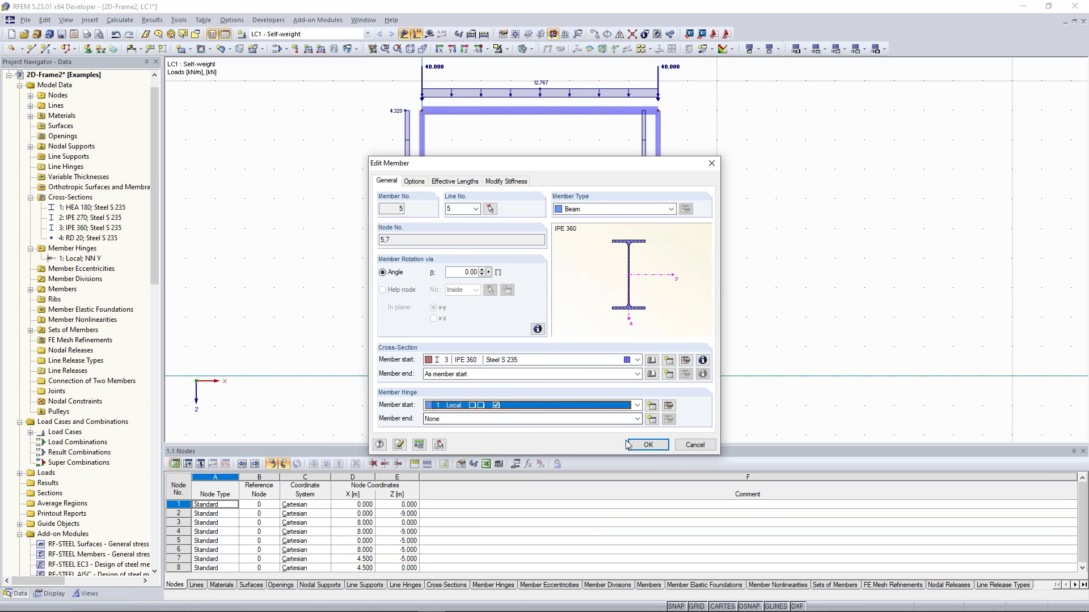
click(648, 445)
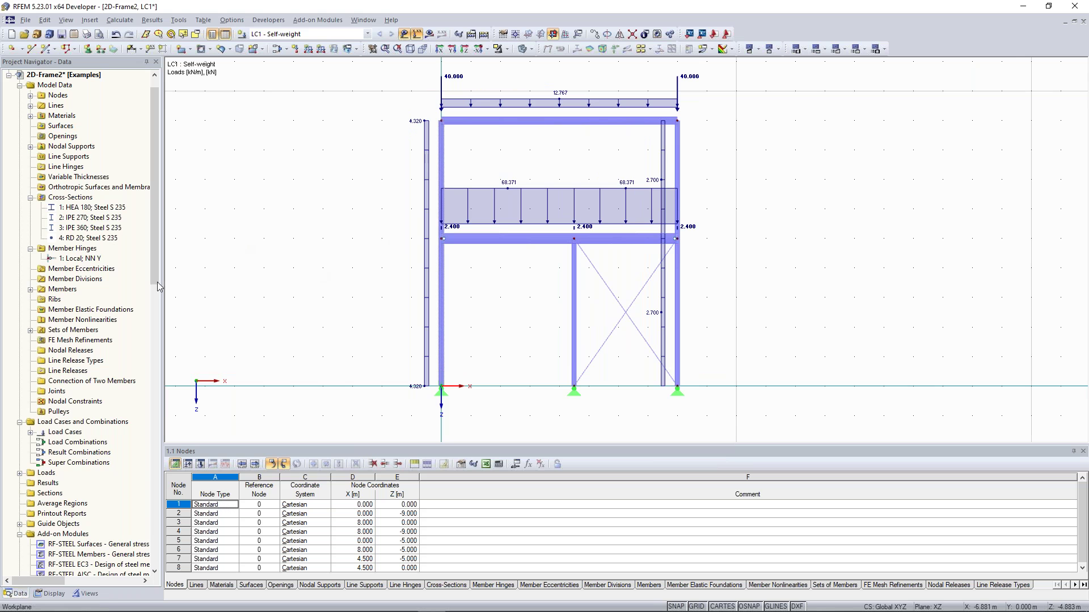
Step: Open the RF-STABILITY add-on and deactivate the favorable effects due to tension and the minimum initial prestress for cables and membranes
scroll(130, 311, down, 7)
scroll(129, 310, down, 9)
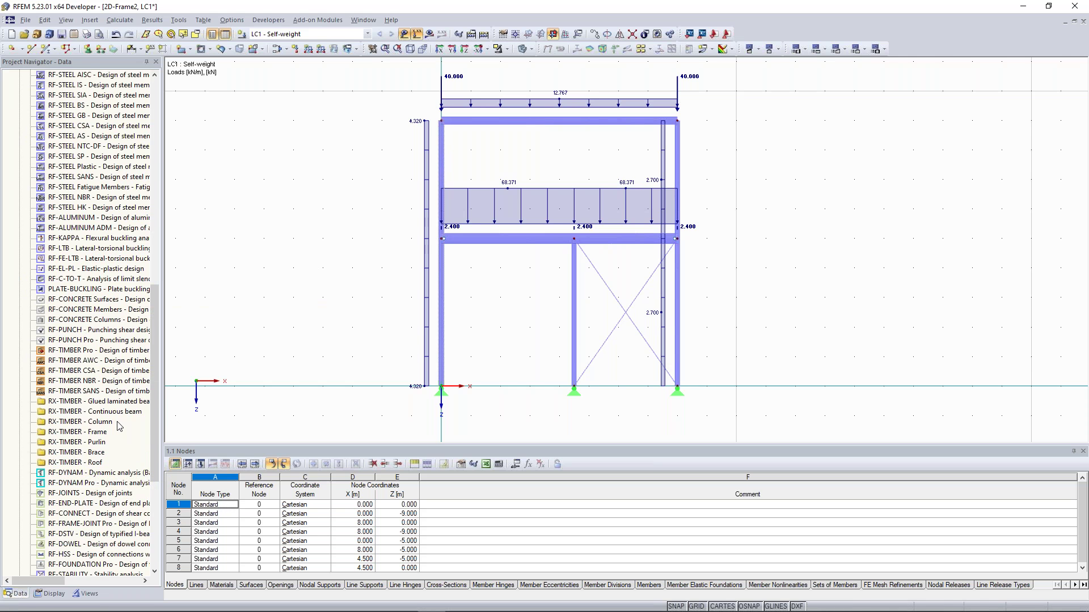
scroll(119, 425, down, 2)
scroll(119, 425, down, 2)
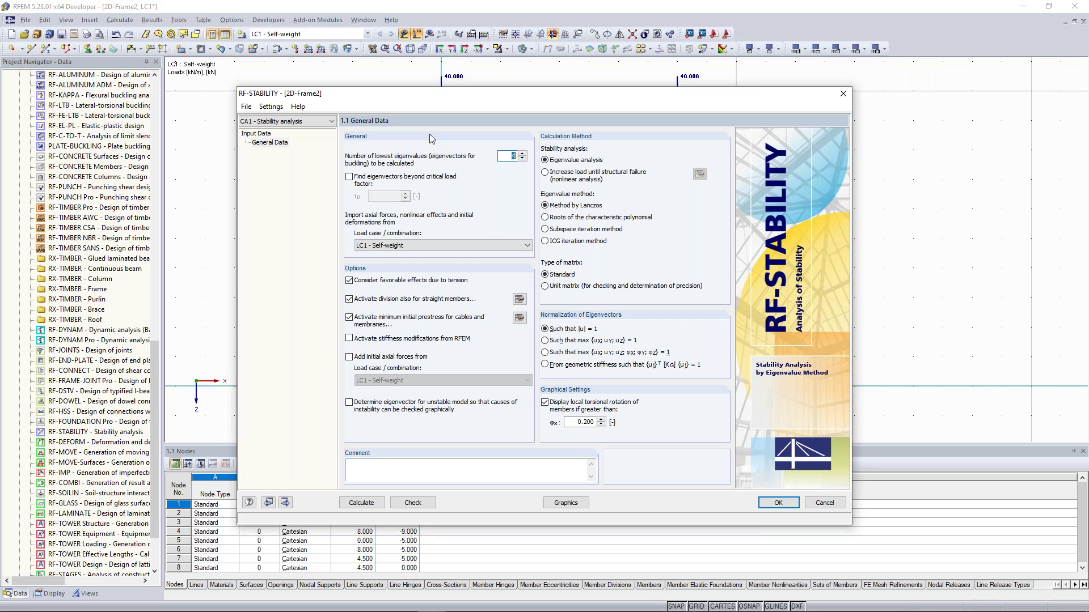
click(360, 319)
click(349, 281)
Step: Increase the minimum number of divisions for straight members in the stability analysis's FE mesh settings
click(519, 300)
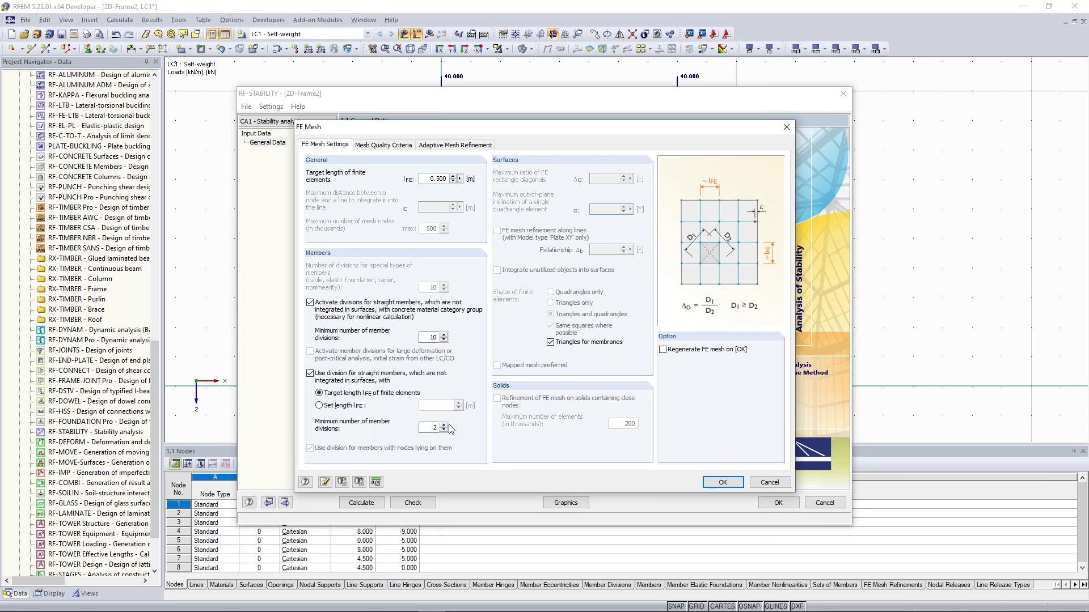
click(444, 424)
click(444, 425)
click(723, 483)
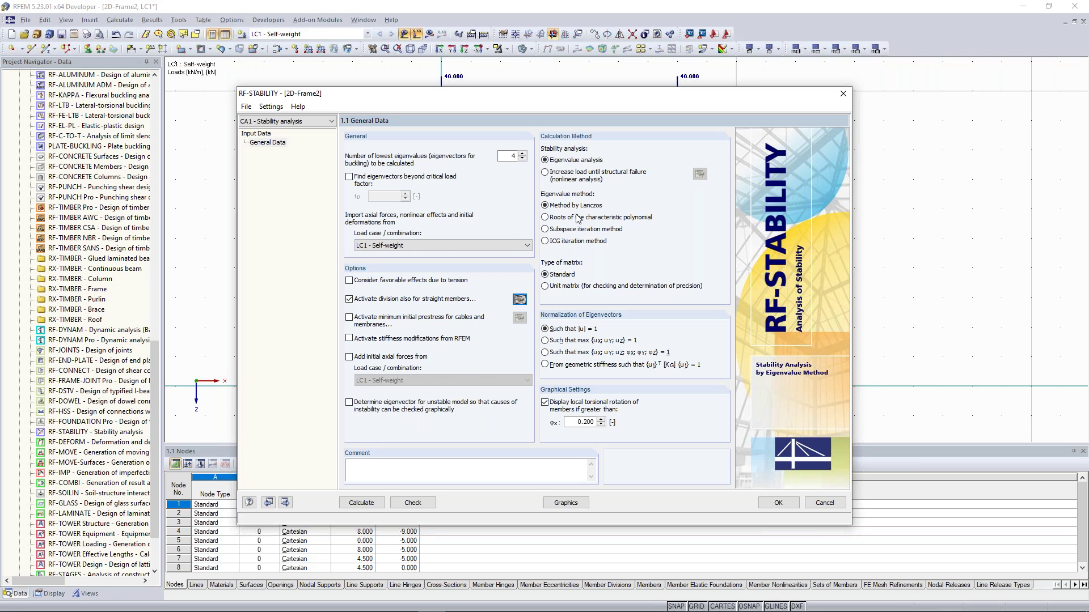
Step: Calculate the stability analysis, review the critical load factors, and show the buckling shape with its display factors
click(369, 503)
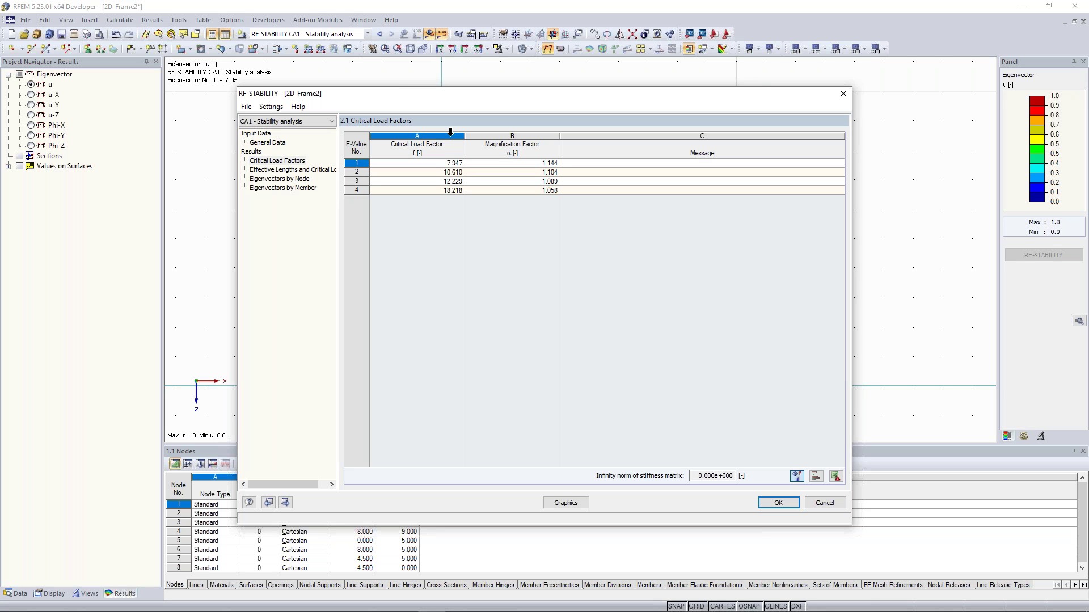
click(778, 503)
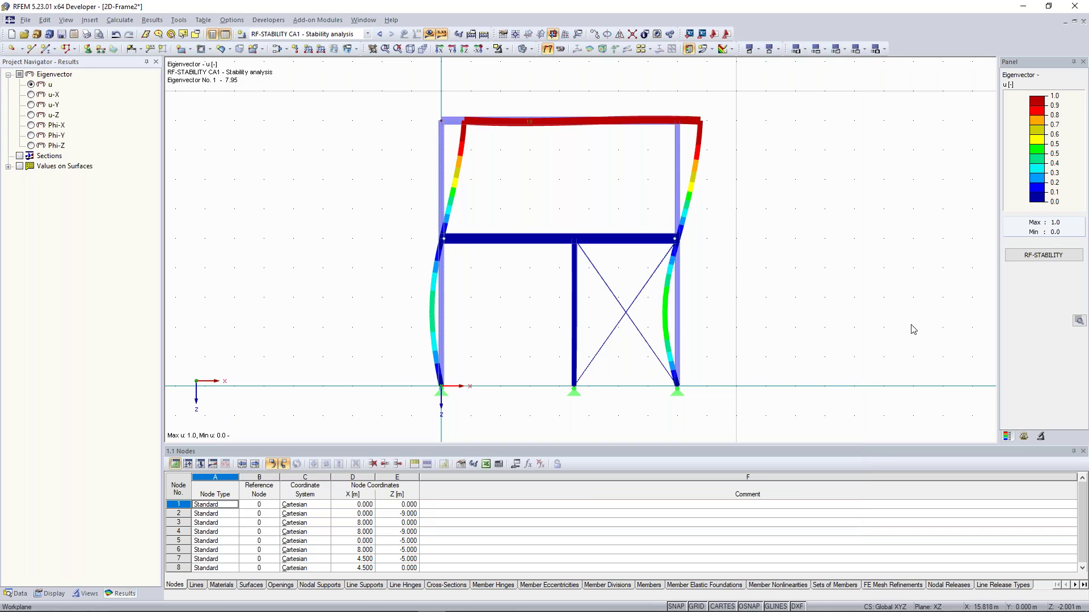
click(1023, 436)
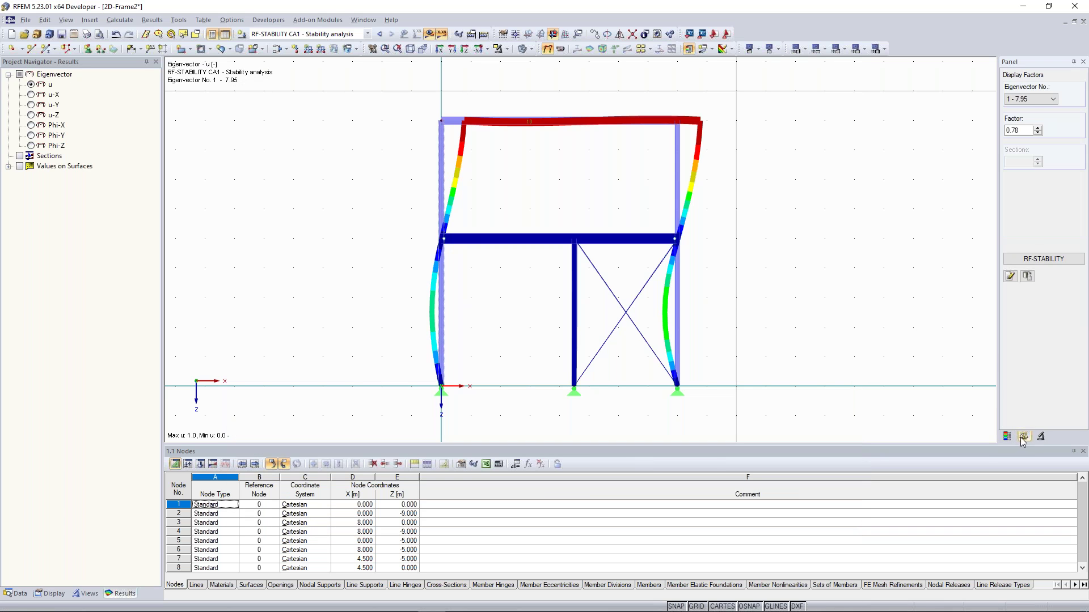
Step: Display eigenvector no. 1 of the stability analysis with a display factor of 1.2
click(1045, 100)
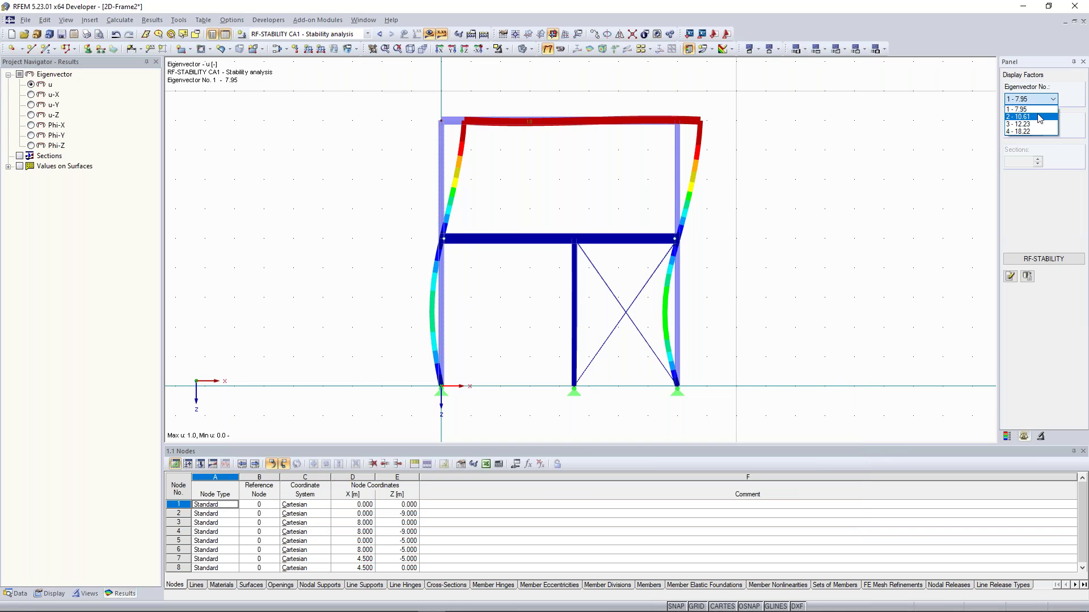
click(1042, 112)
click(1045, 99)
click(1027, 106)
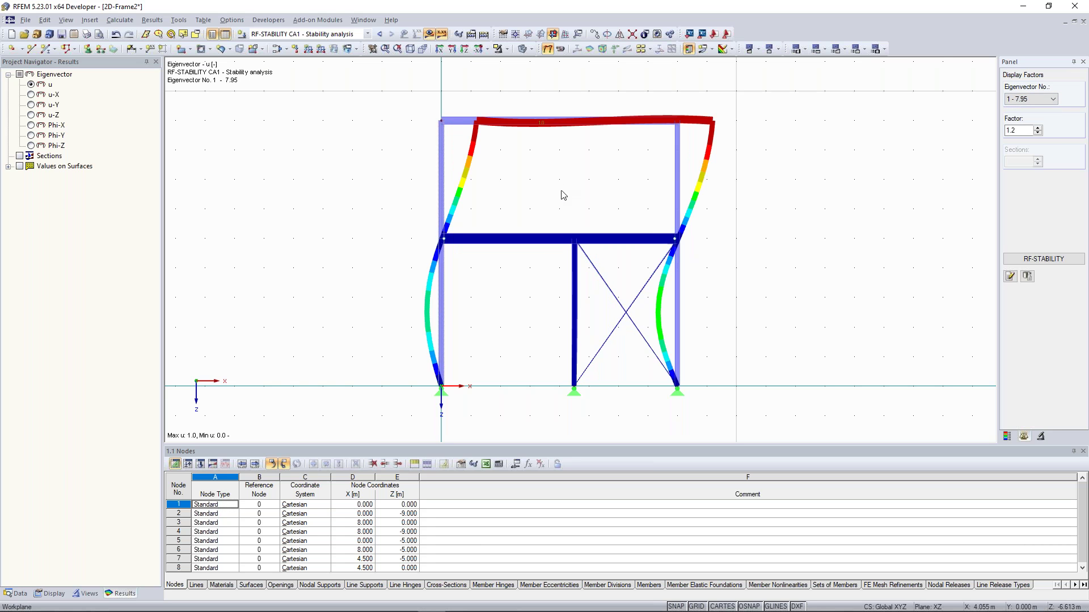
Step: Examine the buckling shape of eigenvector no. 1 along the frame's columns, middle beam and inner column
middle_drag(556, 192, 529, 182)
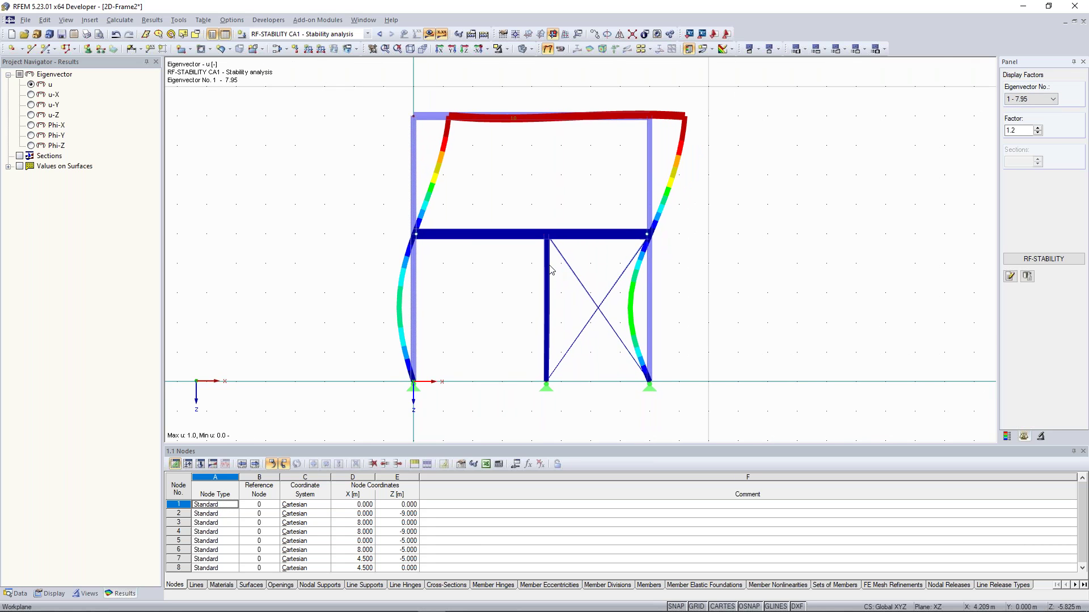
scroll(548, 264, up, 2)
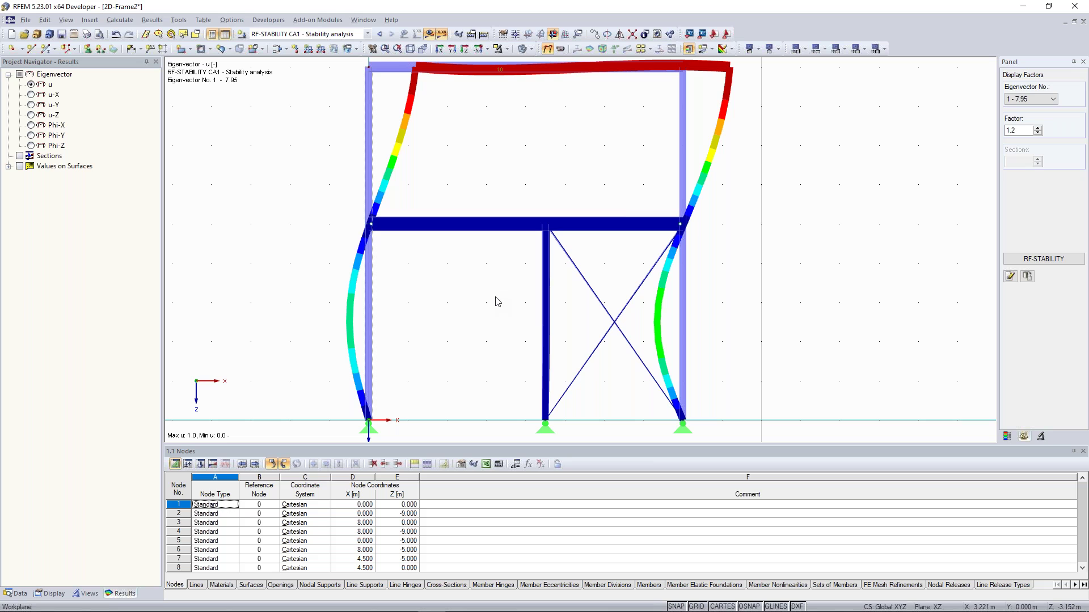
scroll(497, 301, down, 2)
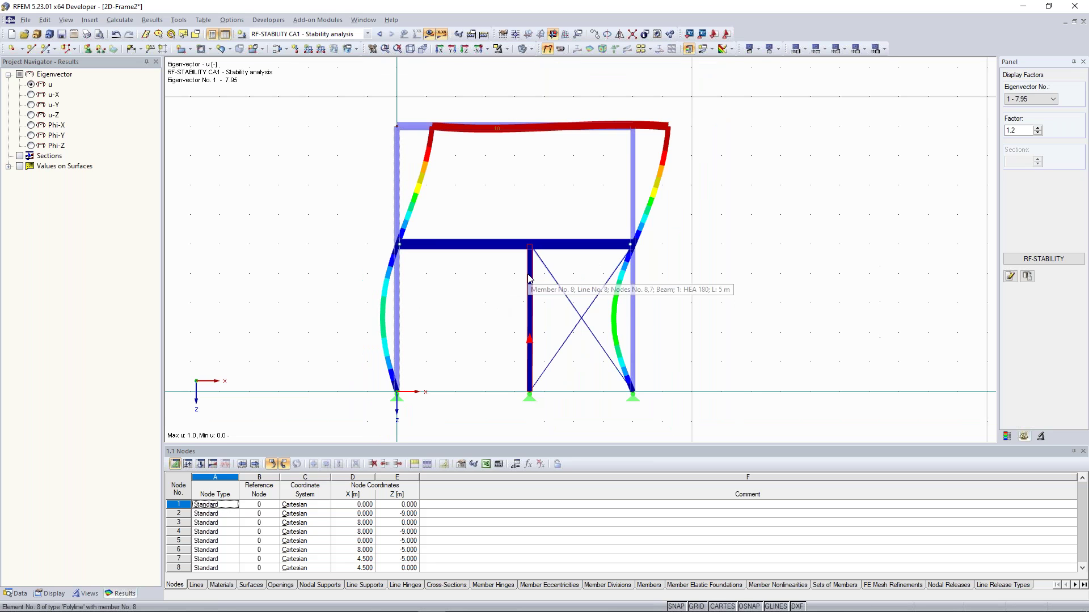
scroll(528, 273, up, 1)
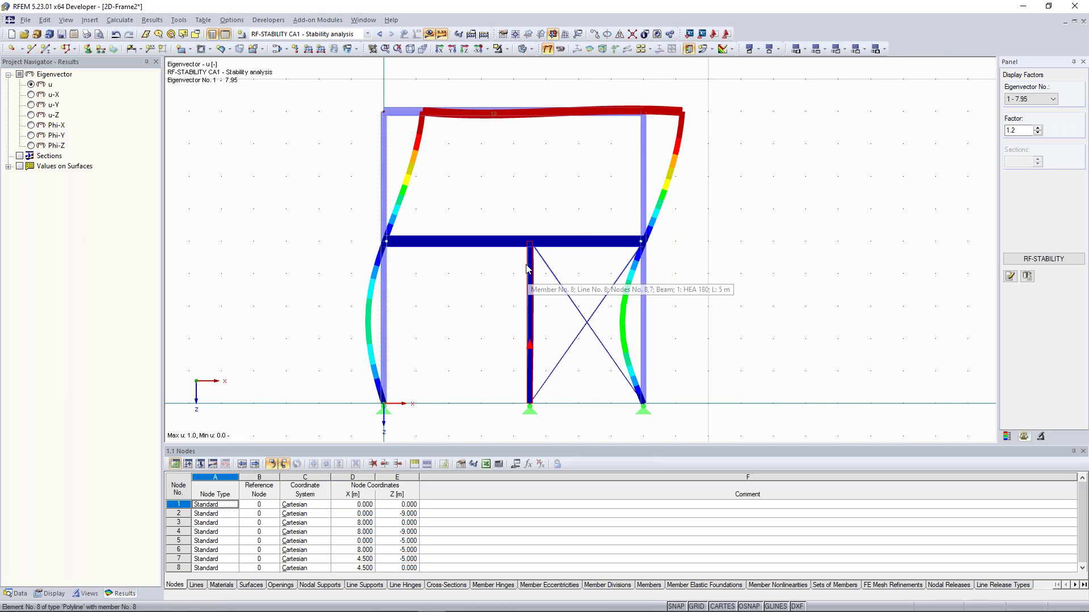
middle_drag(527, 269, 530, 254)
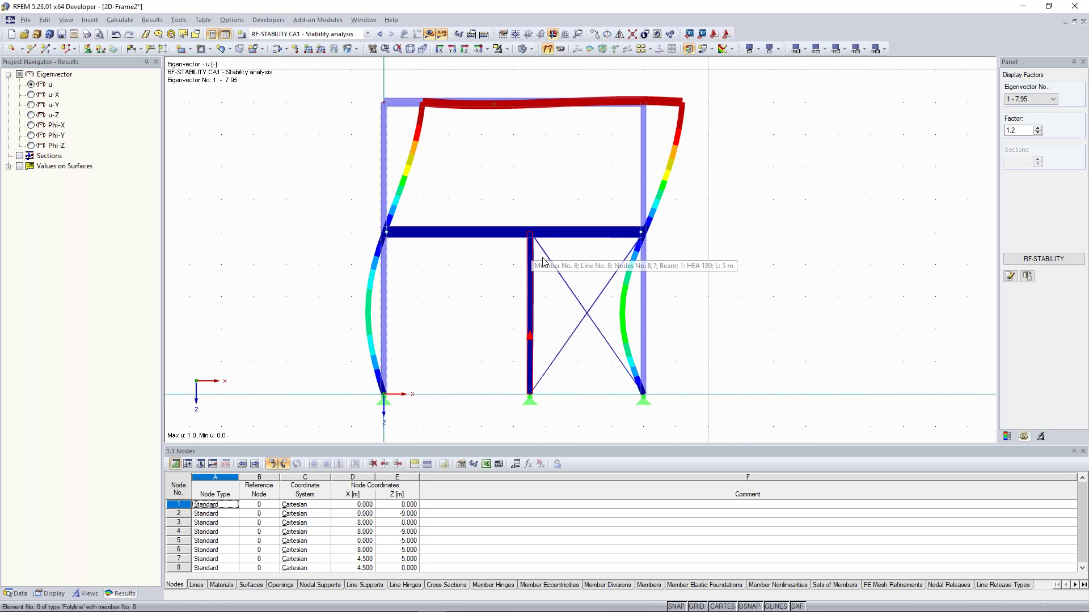
scroll(532, 249, up, 2)
scroll(533, 238, down, 2)
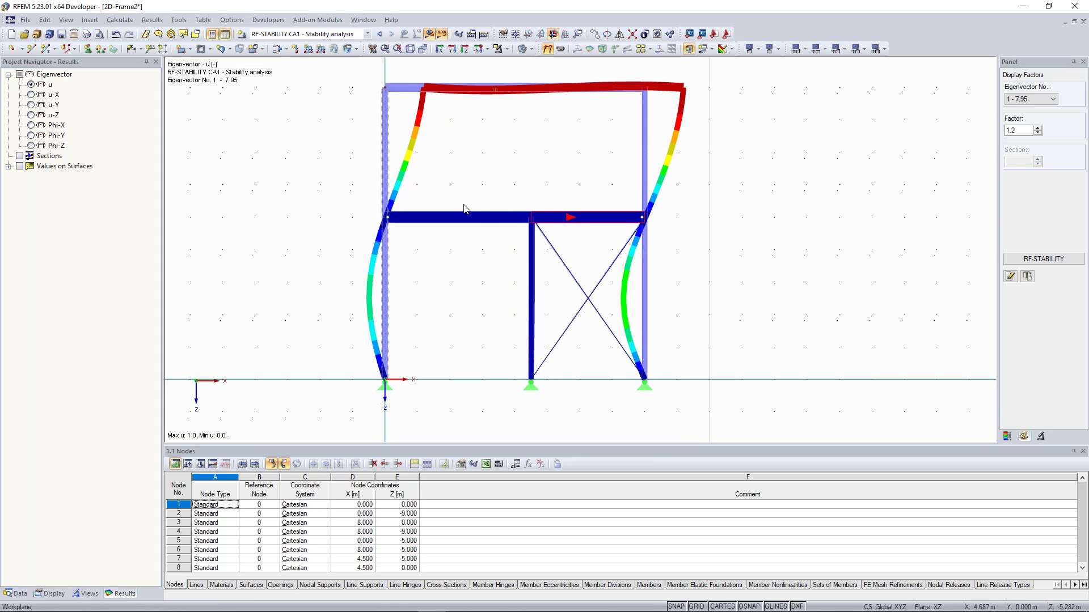
click(1040, 100)
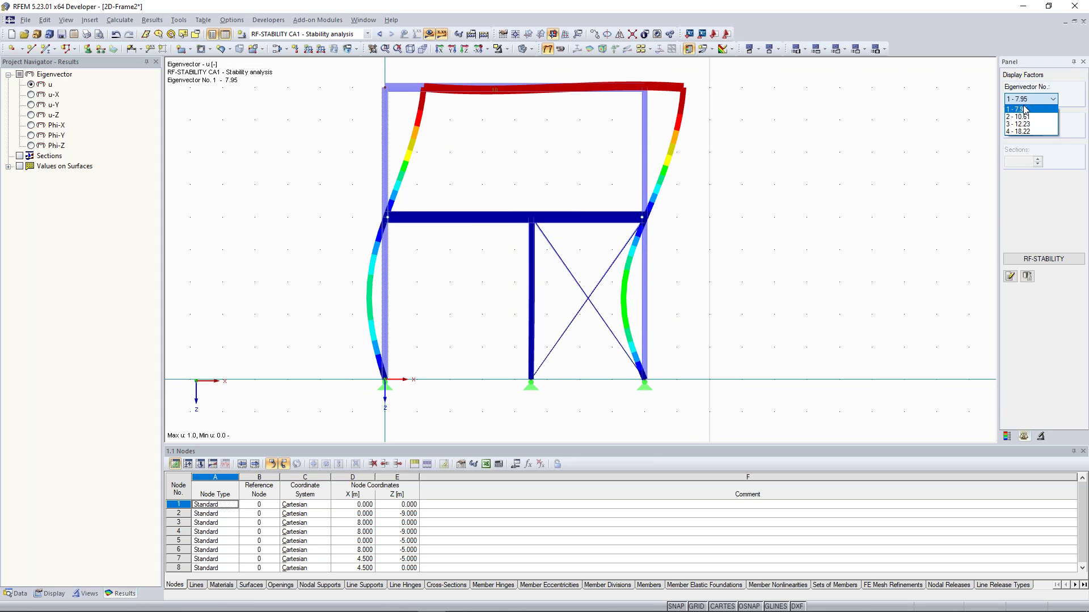
click(1025, 109)
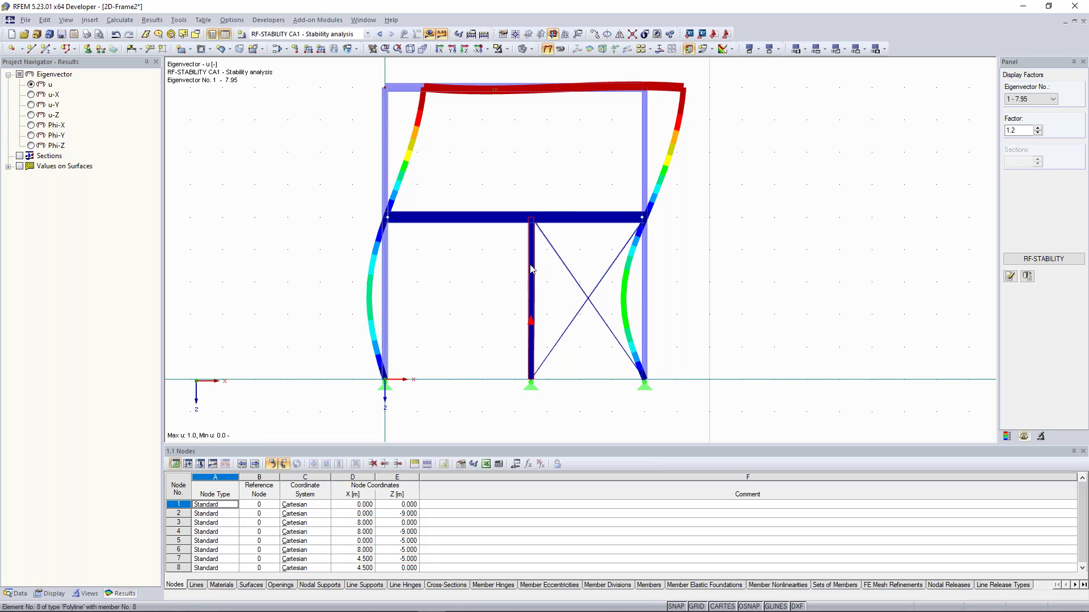
Step: Recalculate the stability analysis, inspect the inner column's buckling in eigenvector no. 1, and display eigenvector no. 2
key(ctrl+F7)
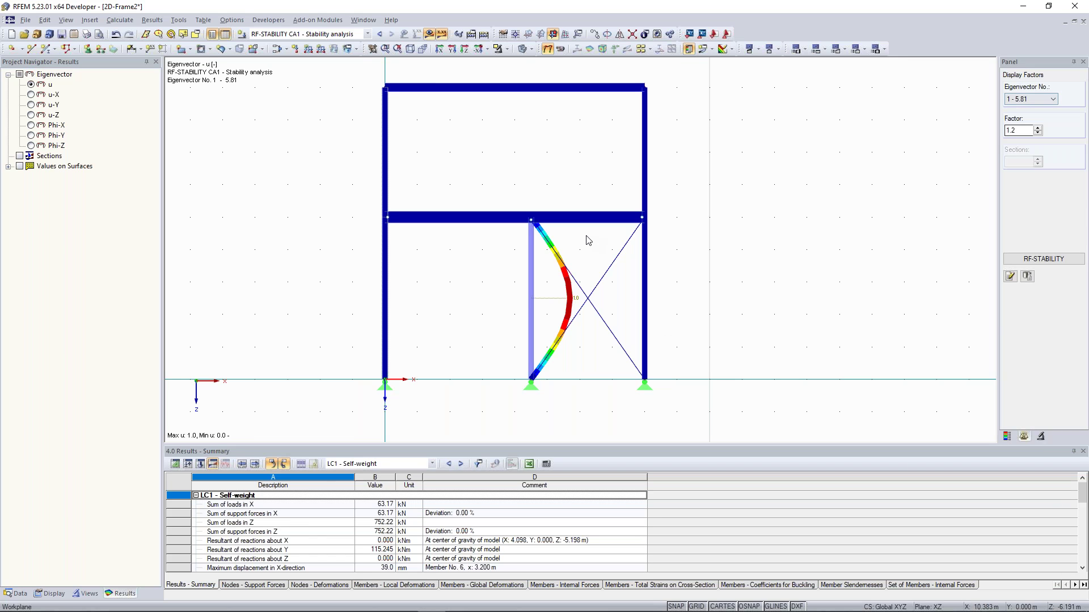
scroll(539, 281, up, 1)
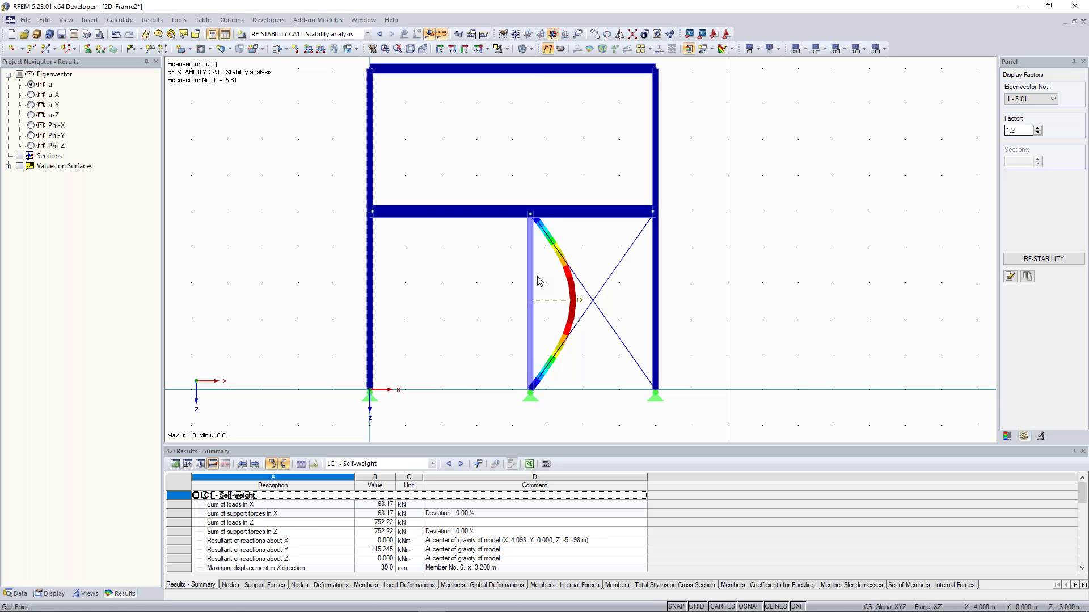
scroll(488, 301, down, 1)
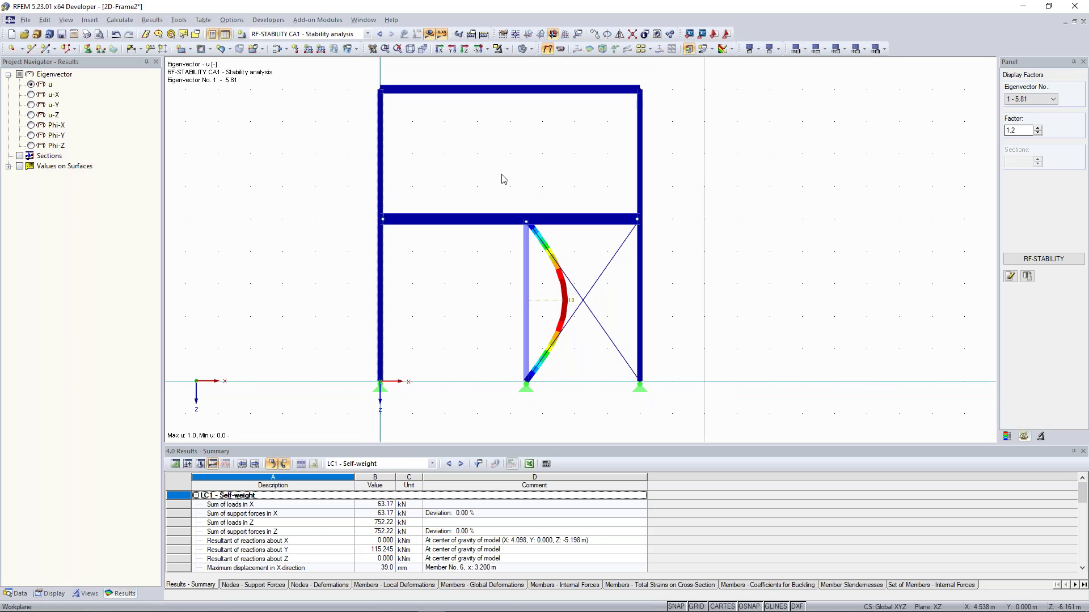
drag(523, 259, 579, 408)
click(585, 379)
click(1032, 100)
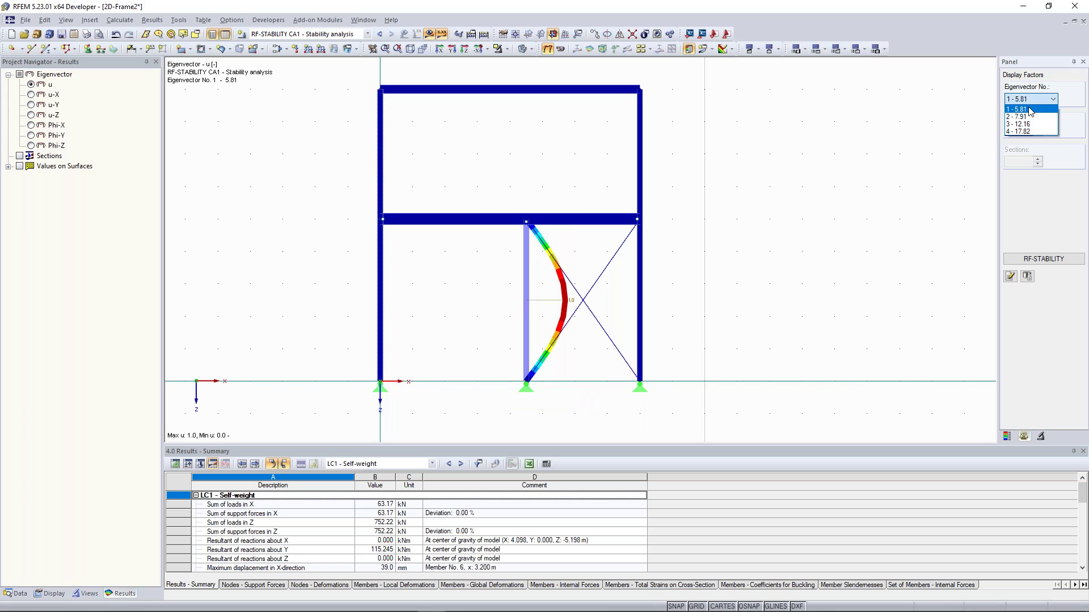
click(1032, 101)
click(1032, 100)
click(1024, 116)
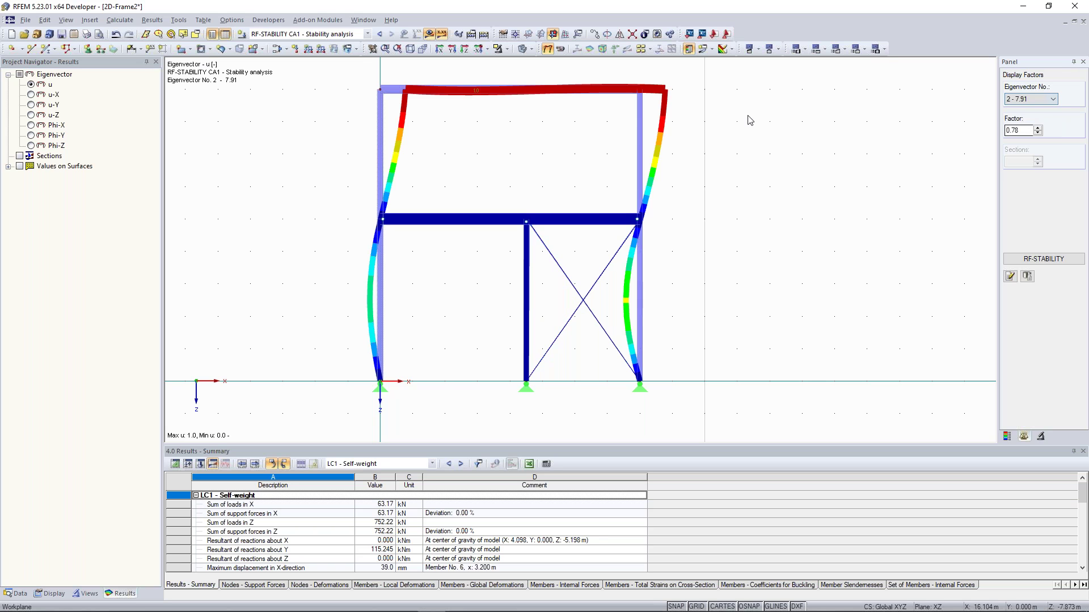
scroll(549, 162, down, 2)
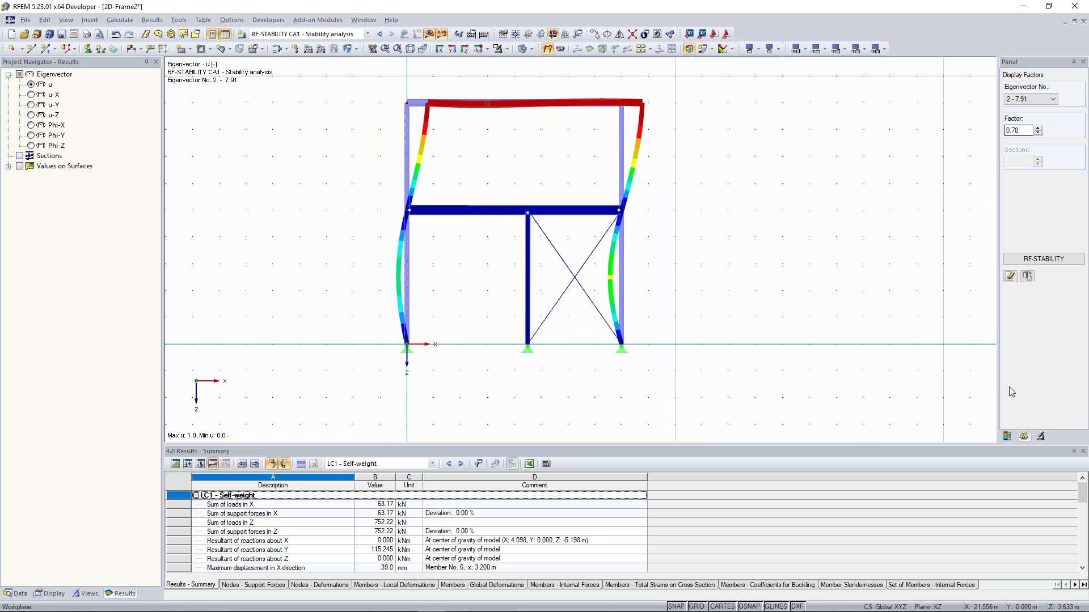
Step: Review the members' effective lengths and critical loads in RF-STABILITY against the buckling shapes of the frame
click(1043, 259)
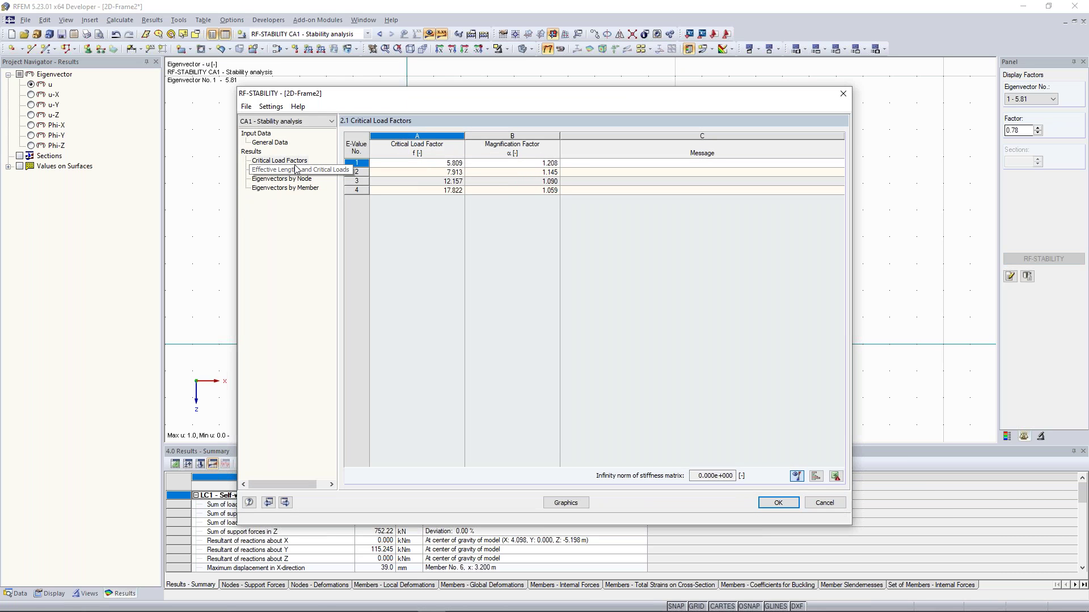
click(295, 170)
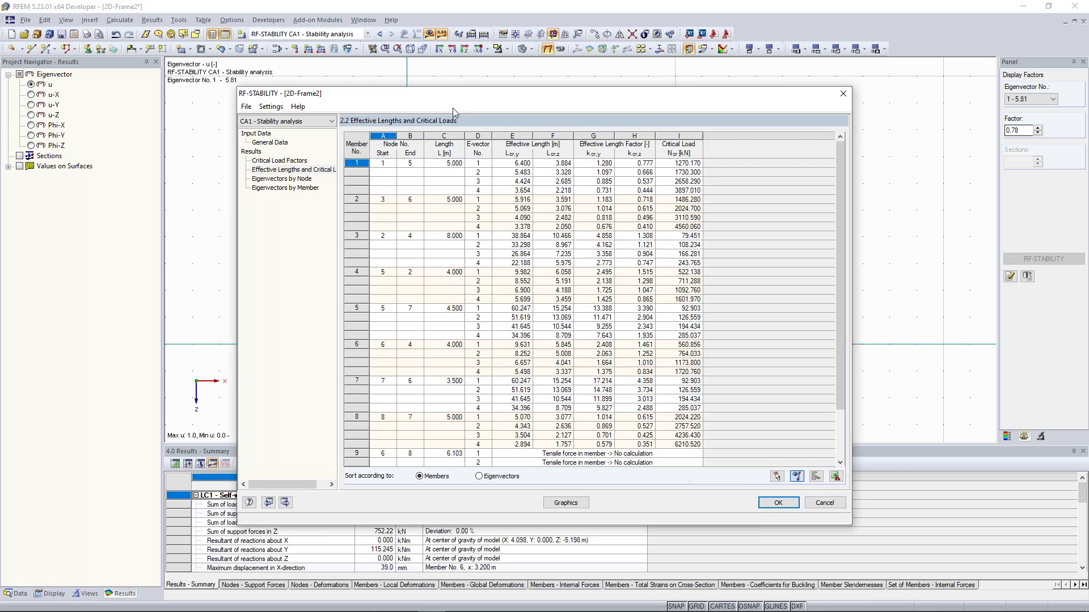
drag(458, 108, 581, 282)
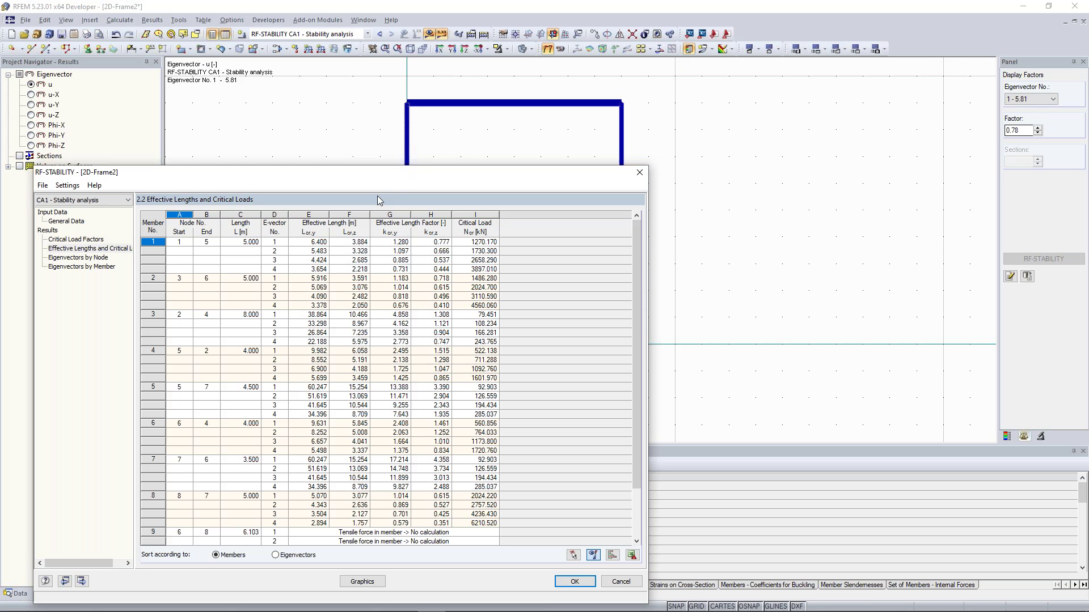
key(Escape)
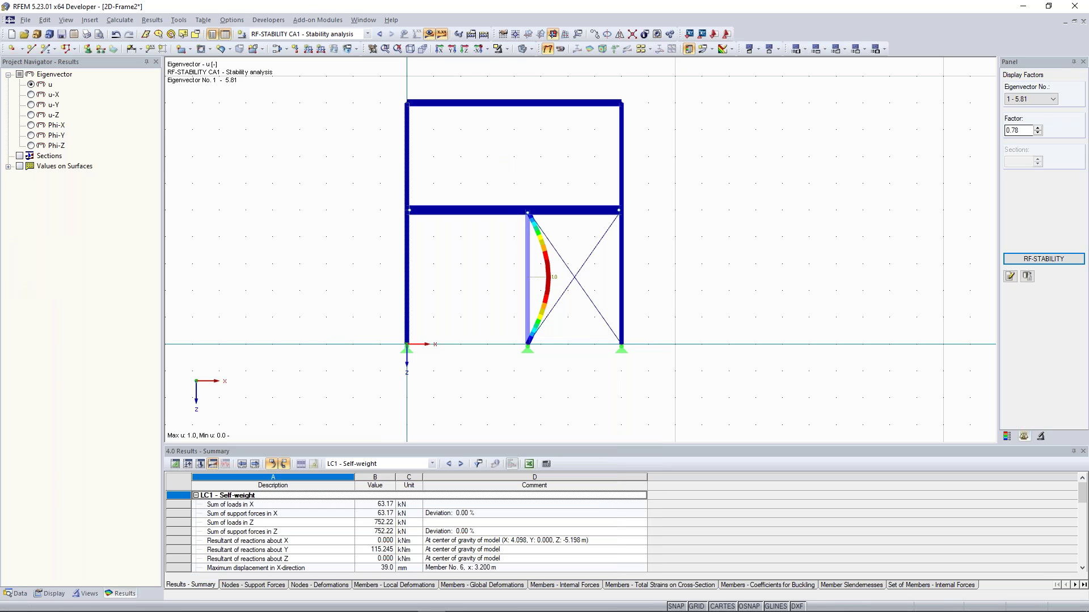
key(Return)
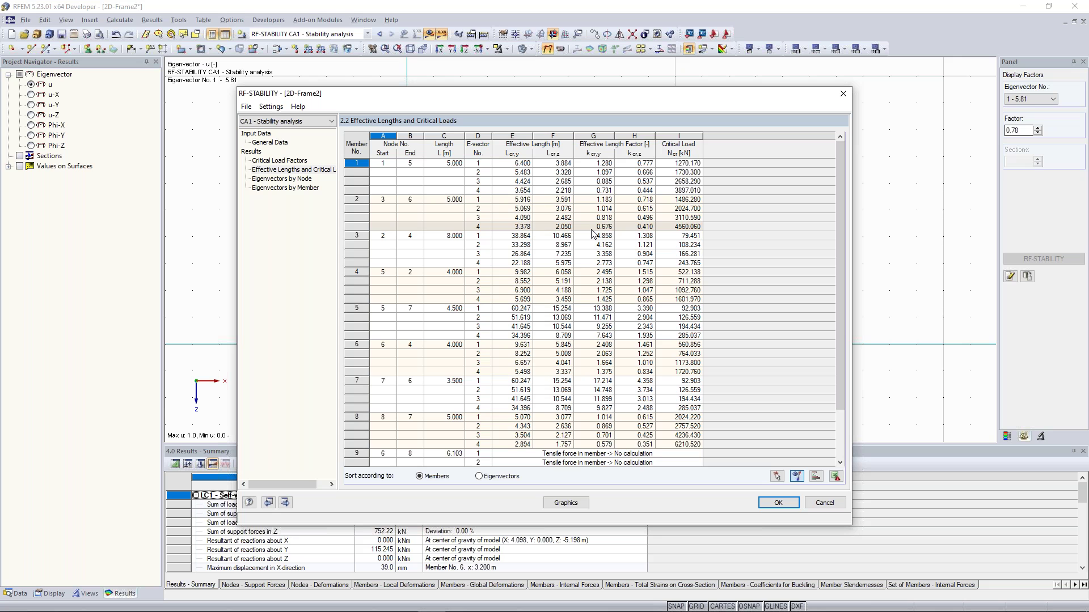
scroll(591, 233, down, 2)
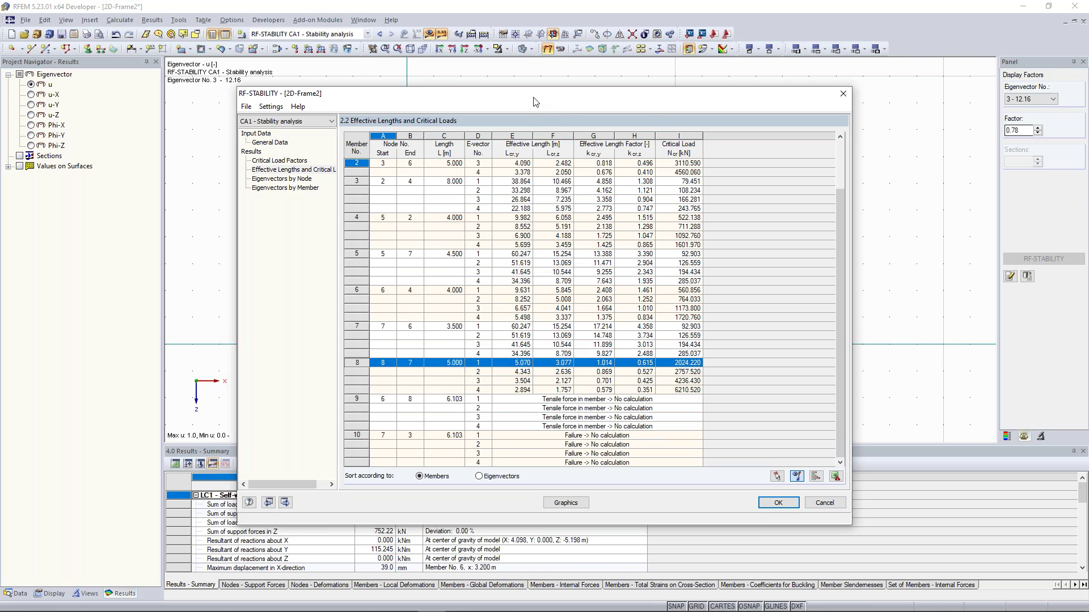
drag(539, 104, 751, 79)
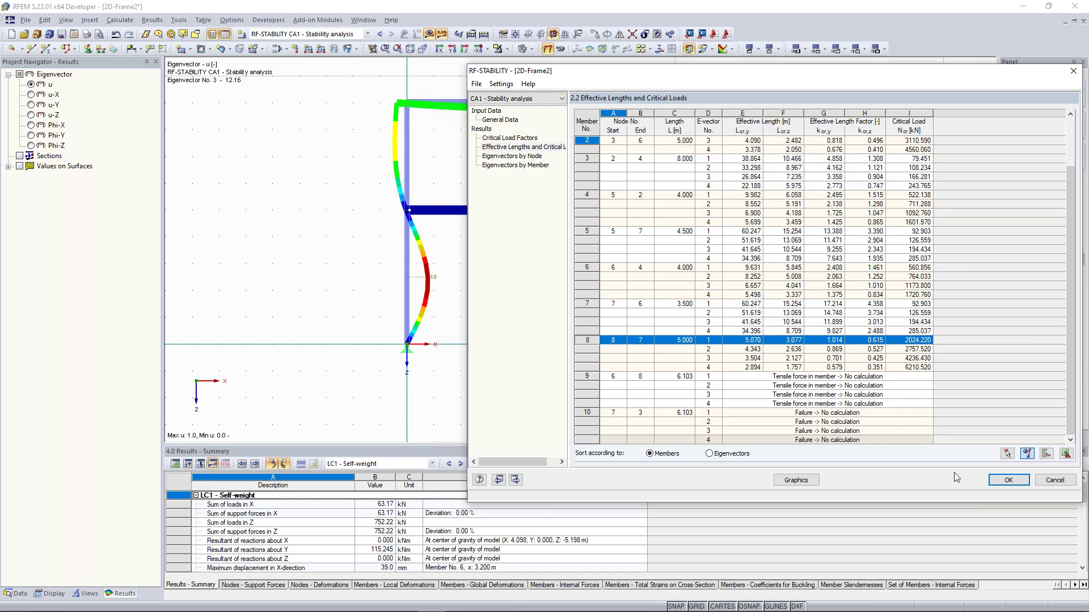
key(Return)
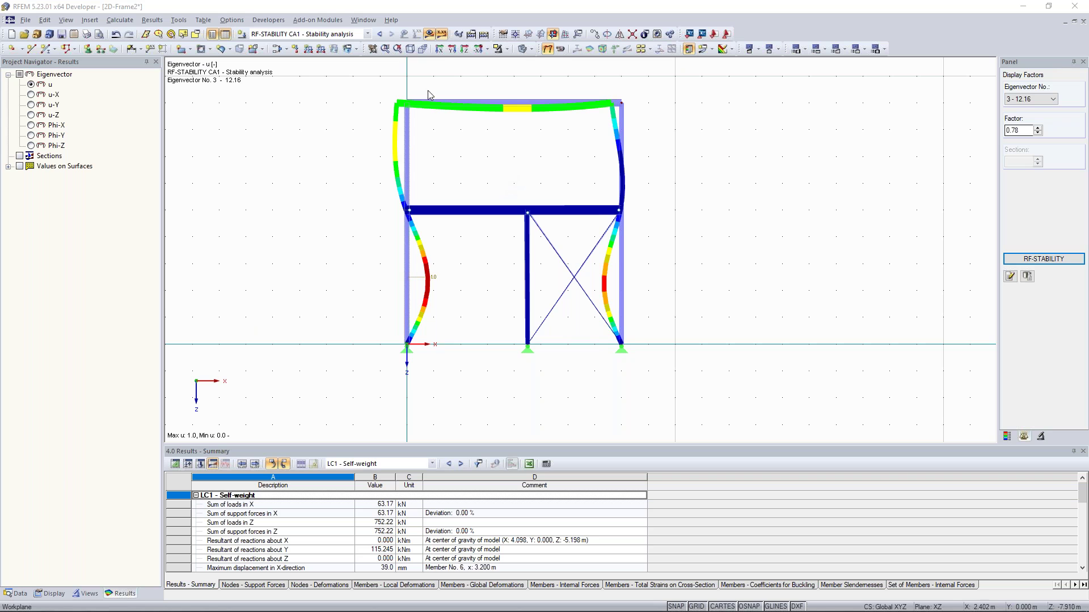
Step: Hide the stability results and display the bending moments My of load case LC1 on the frame's upper storey
click(429, 34)
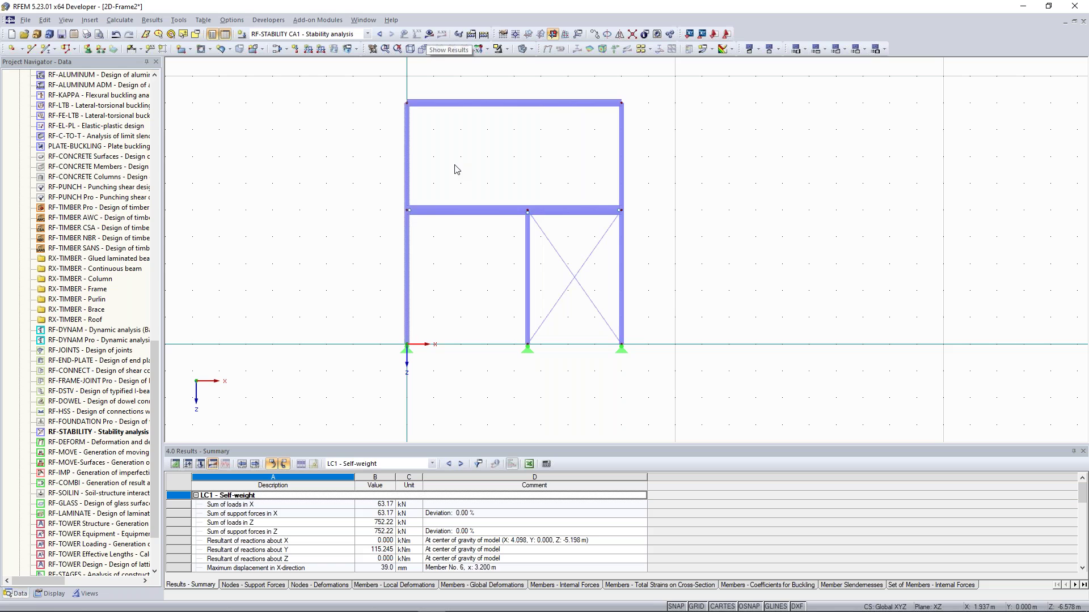
drag(427, 163, 382, 144)
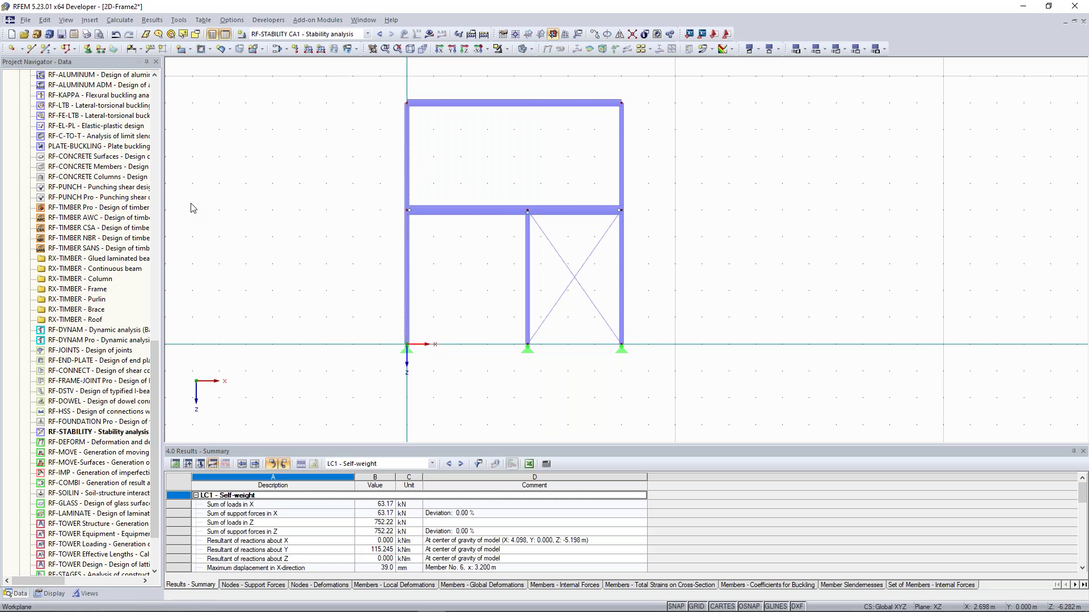
middle_drag(491, 167, 482, 190)
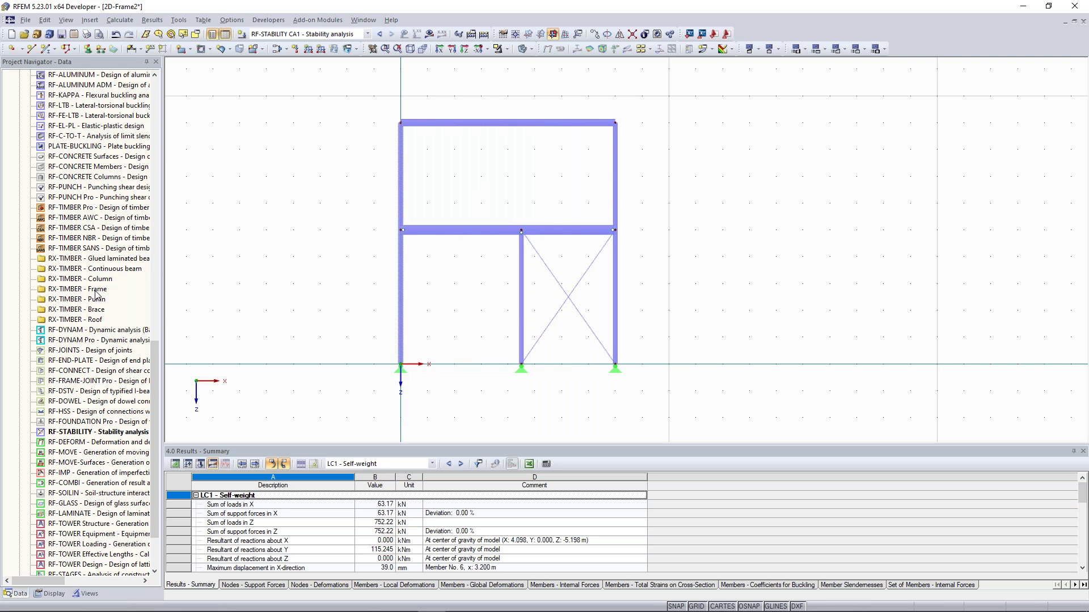
scroll(130, 284, up, 14)
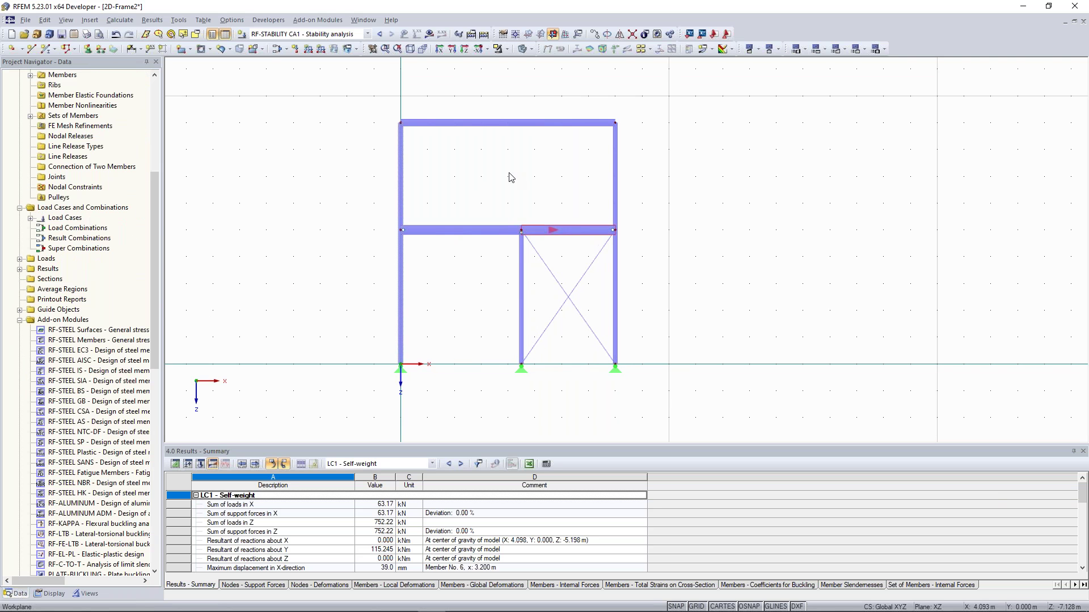
middle_drag(509, 171, 509, 202)
scroll(510, 202, up, 1)
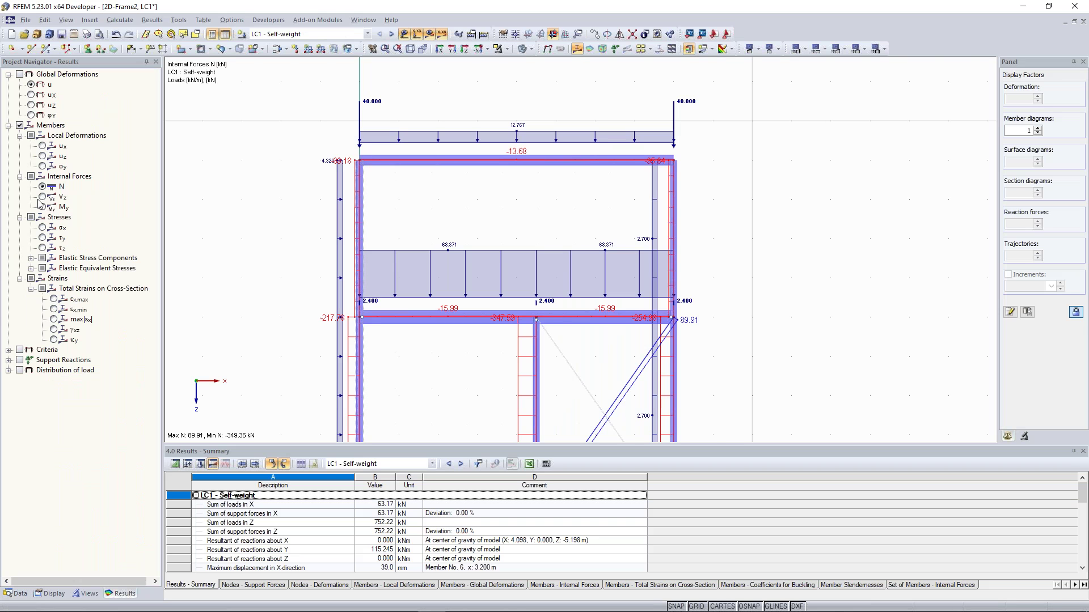
click(49, 208)
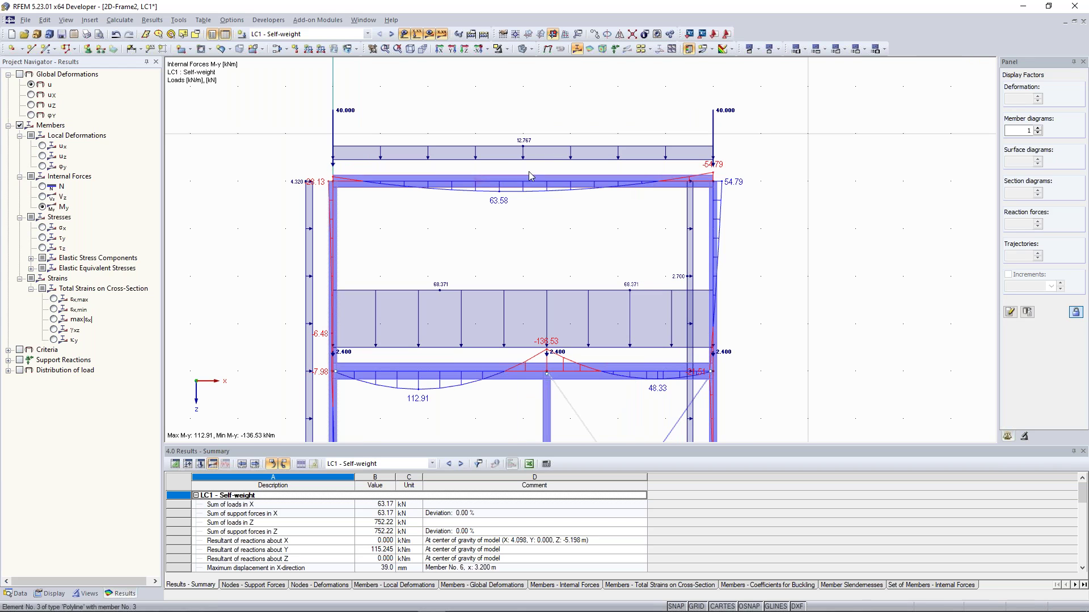
middle_drag(464, 254, 465, 273)
scroll(423, 257, up, 1)
middle_drag(411, 241, 408, 285)
Step: Open the RF-STEEL Members add-on module for the general stress analysis of steel members
click(51, 593)
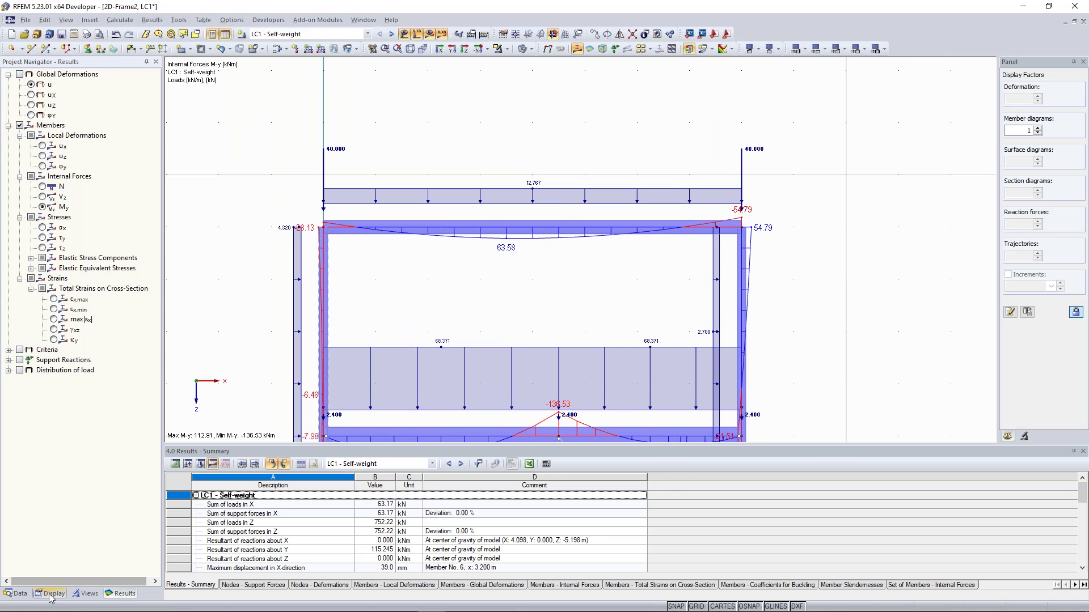
click(18, 593)
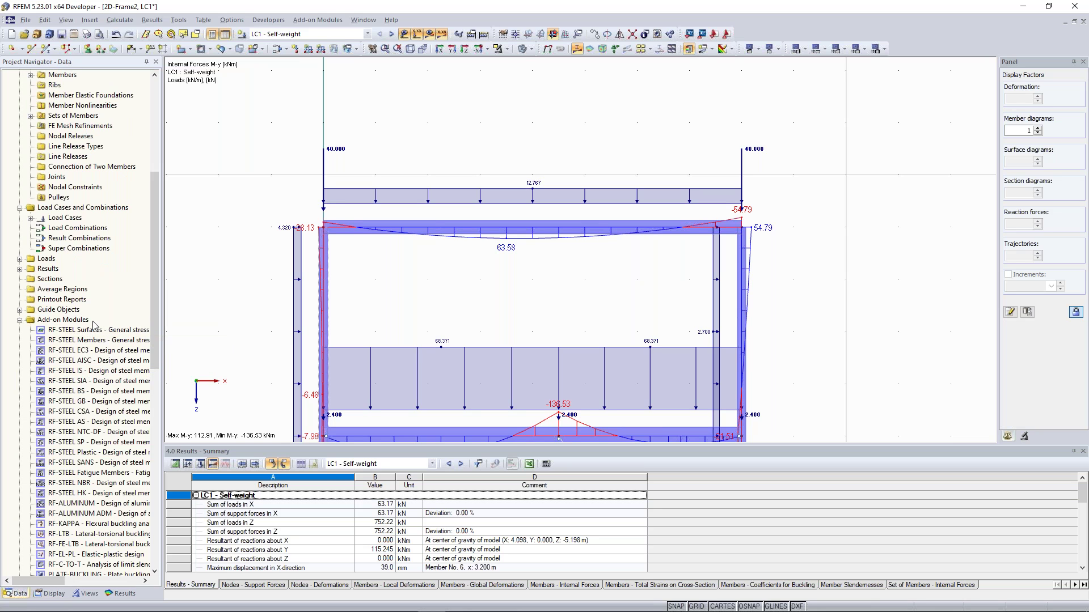
middle_drag(415, 288, 412, 281)
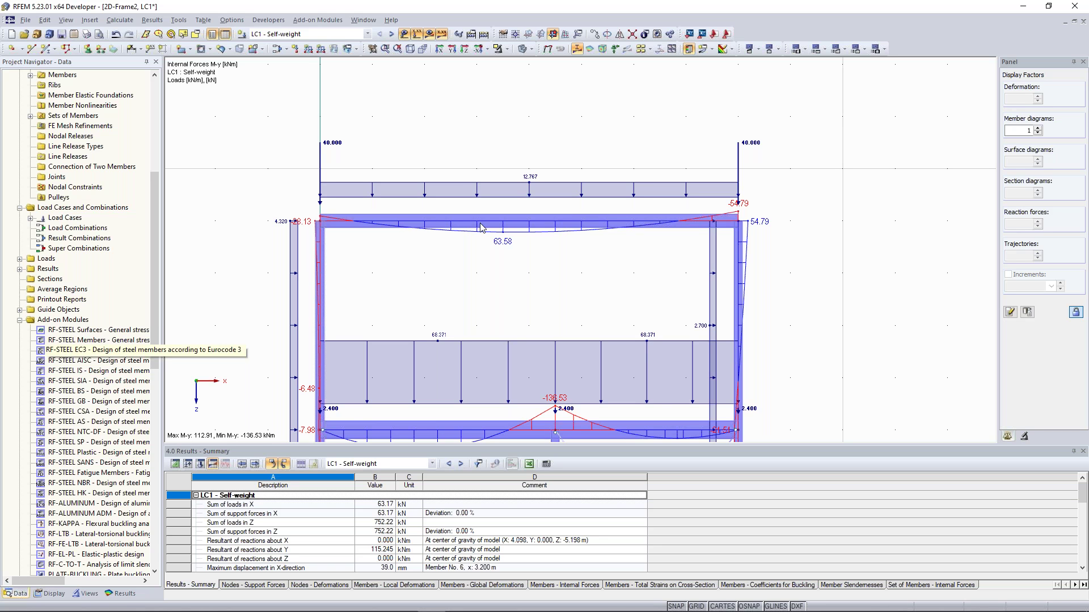
scroll(445, 260, down, 1)
middle_drag(448, 261, 452, 240)
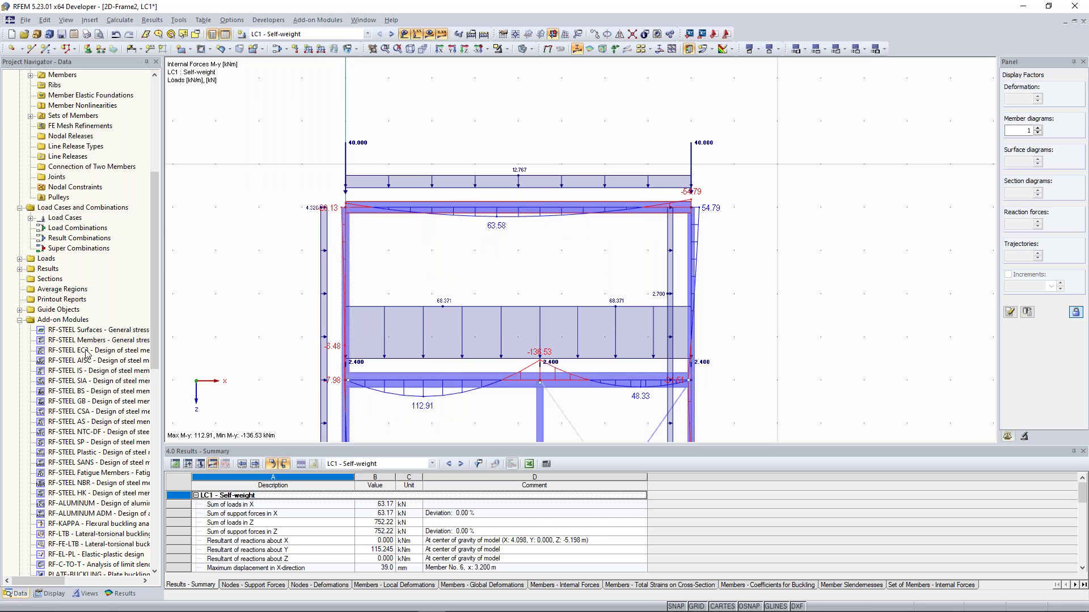
scroll(114, 359, down, 2)
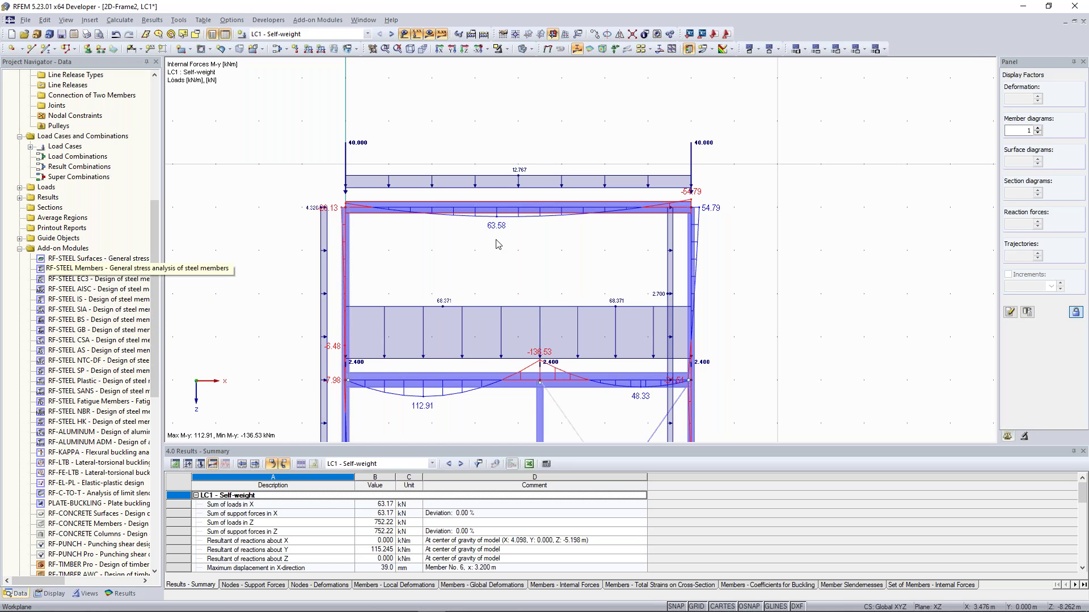
scroll(543, 138, up, 1)
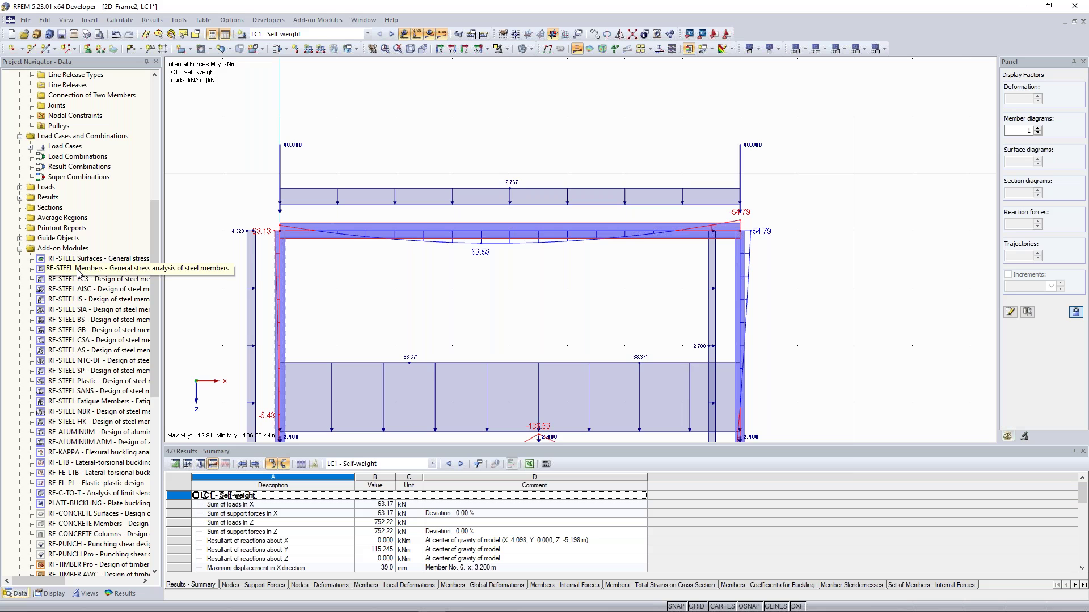
double_click(78, 269)
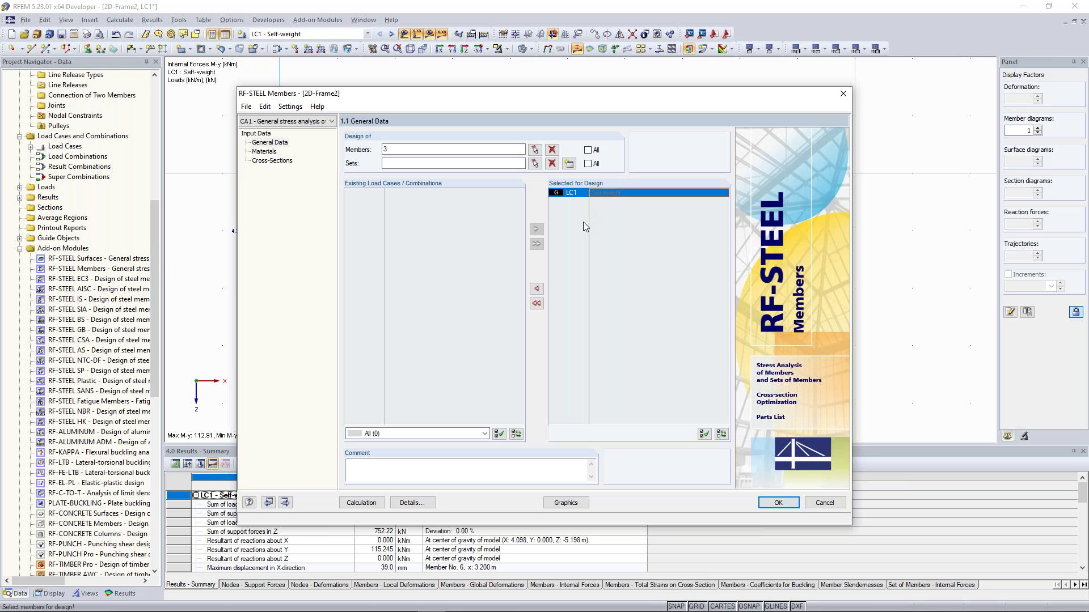
Step: Review the design materials, including Steel S 235, and the IPE 270 cross-section in the RF-STEEL Members input data
click(264, 152)
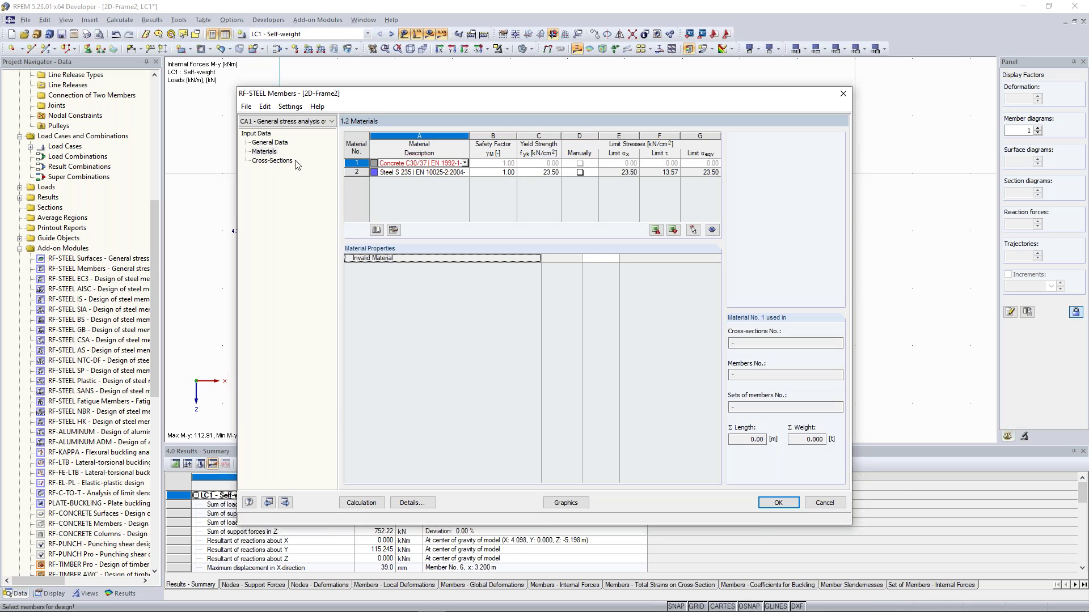
click(437, 173)
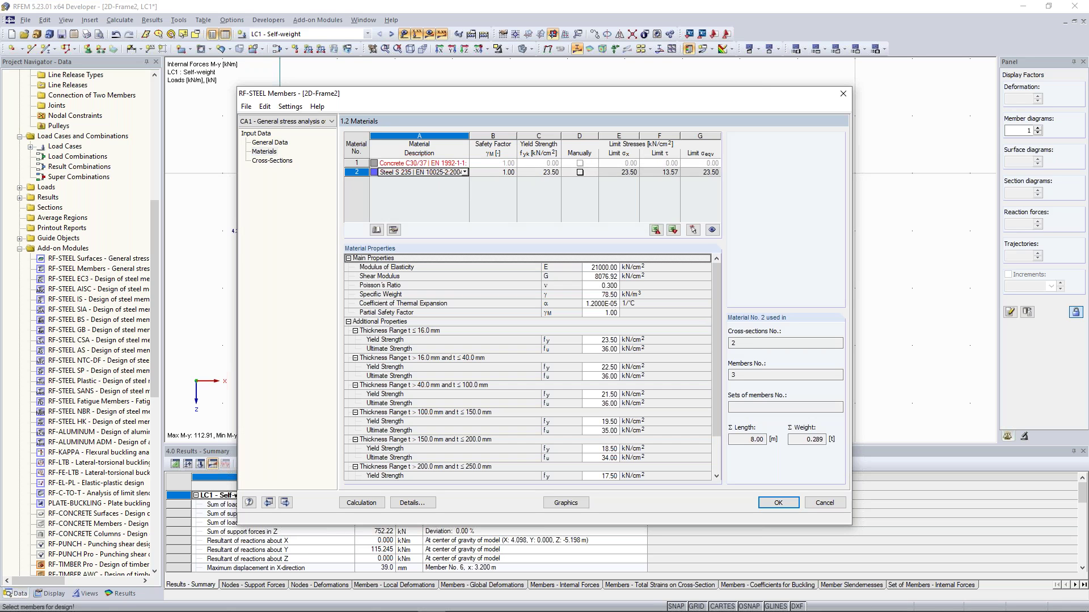
click(271, 161)
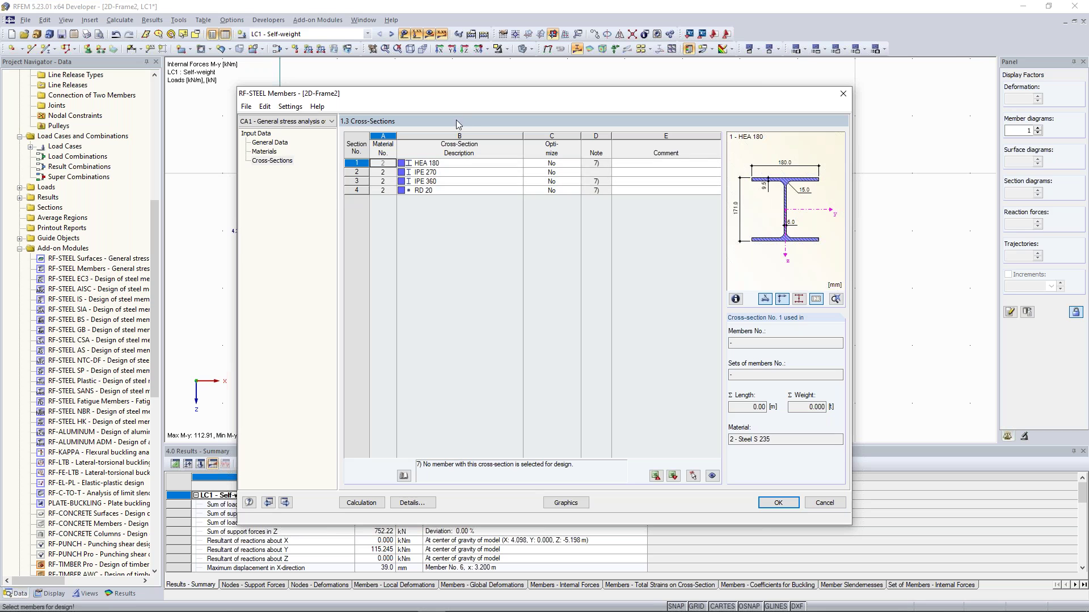
drag(476, 94, 451, 252)
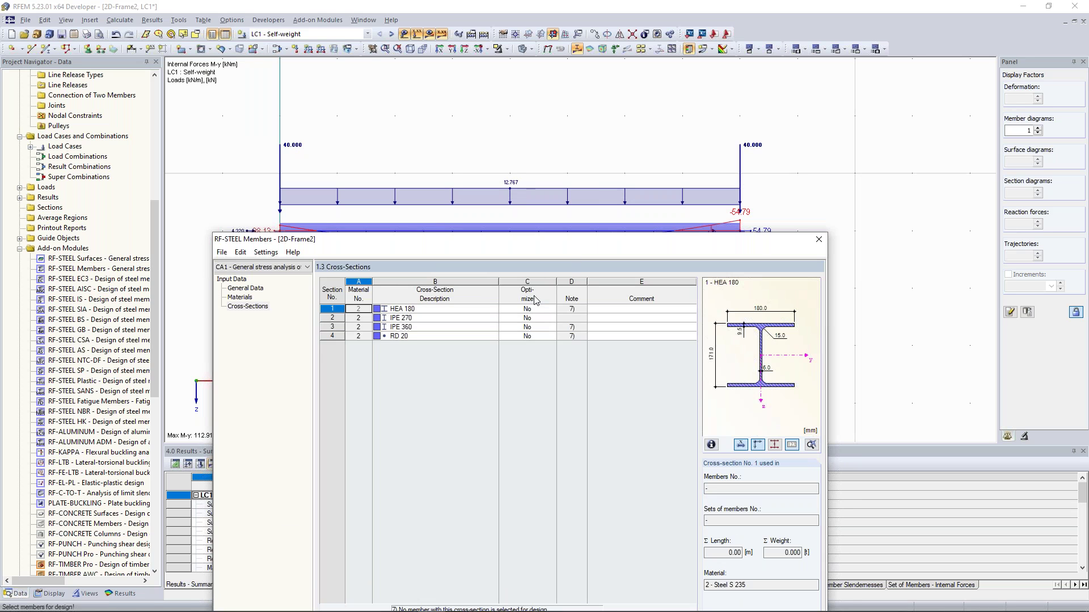
drag(355, 239, 347, 289)
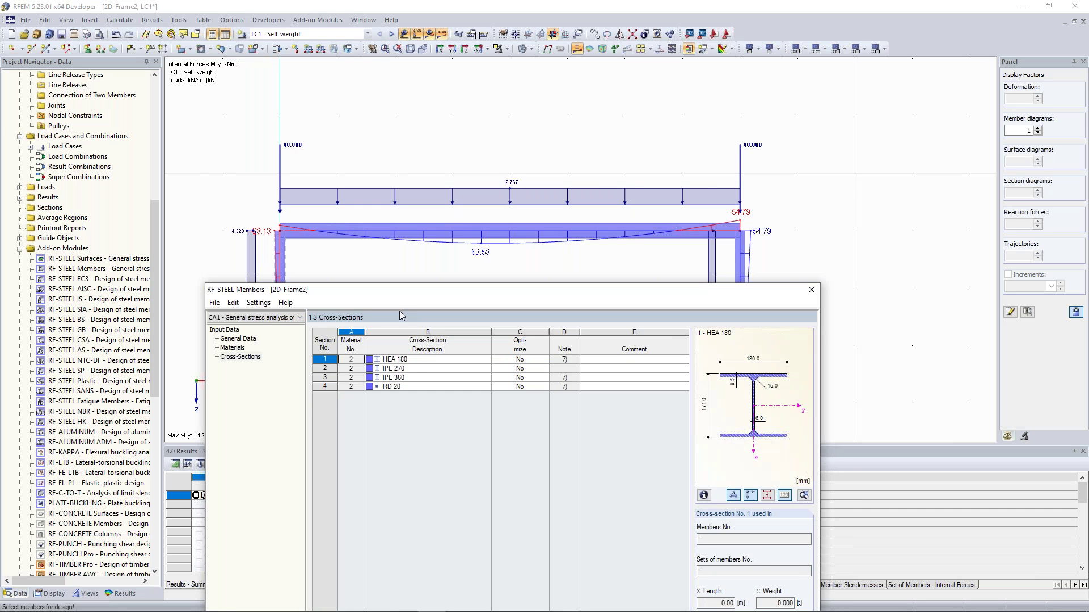
click(404, 369)
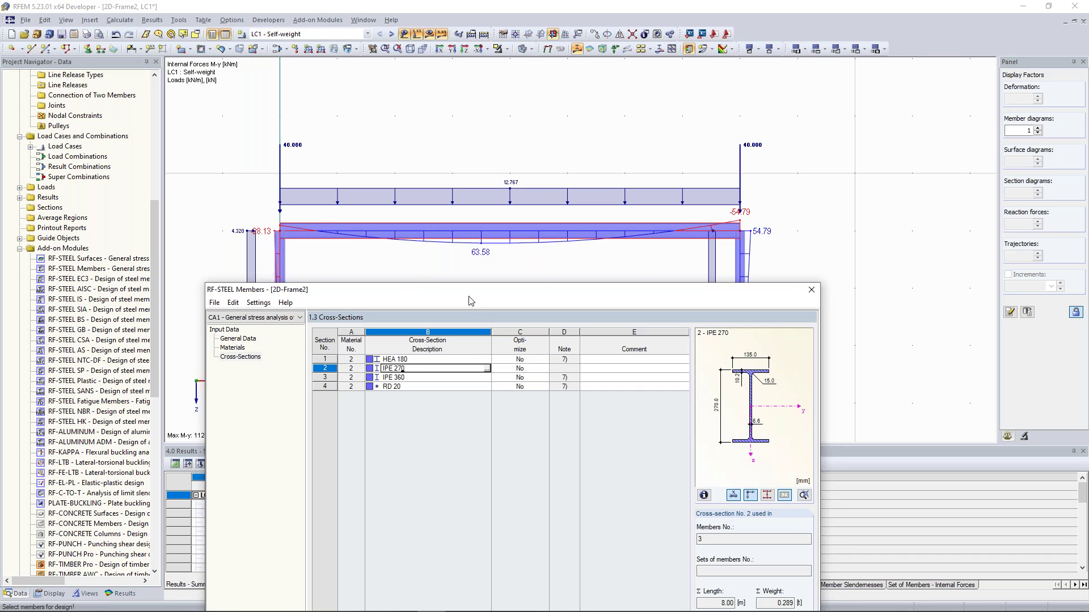
Step: Run the RF-STEEL Members calculation for member 3 and review its stresses by cross-section
drag(470, 300, 466, 76)
click(326, 474)
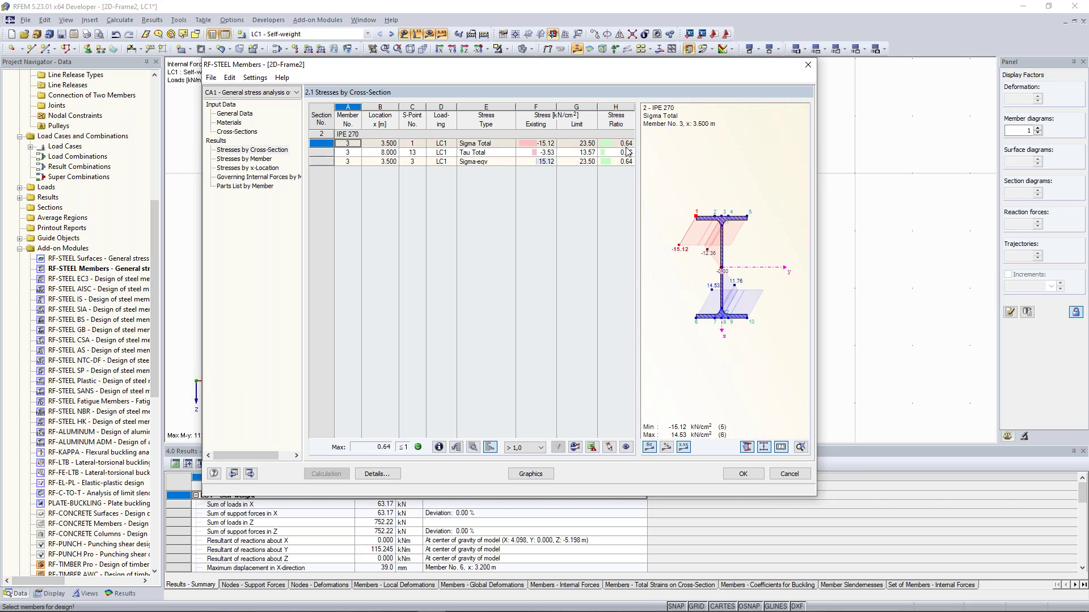
drag(618, 71, 638, 111)
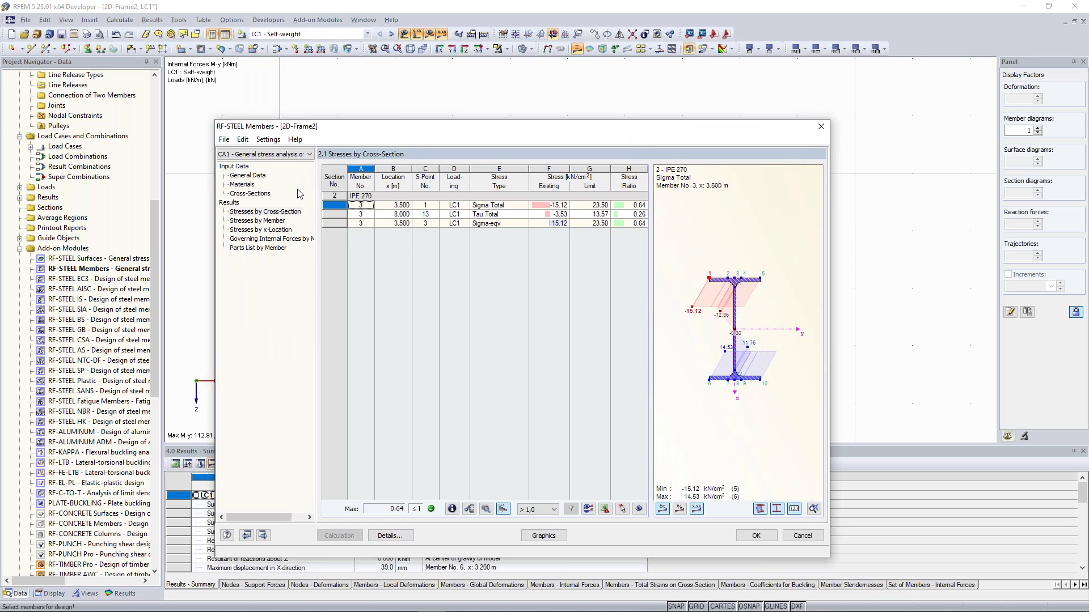
Step: Set the IPE 270 cross-section to be optimized from the current row and recalculate the stresses
click(298, 193)
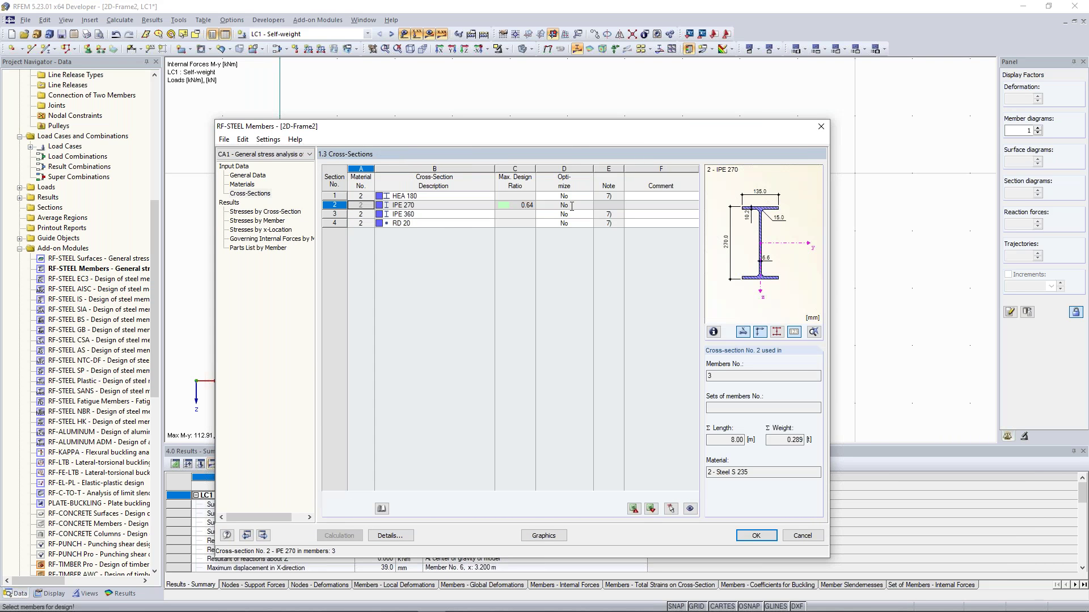
click(571, 205)
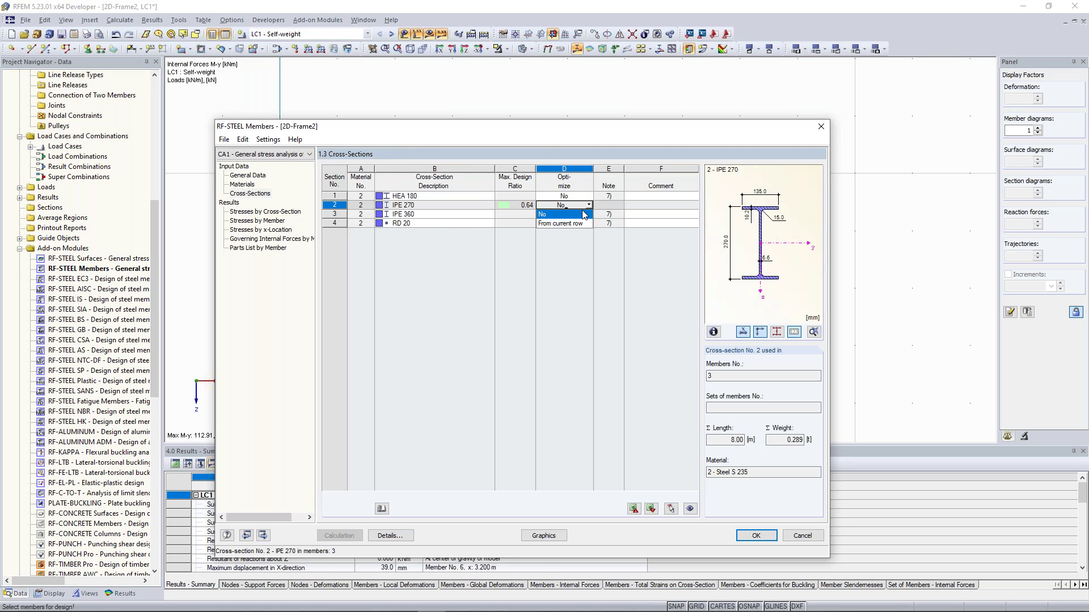
click(569, 224)
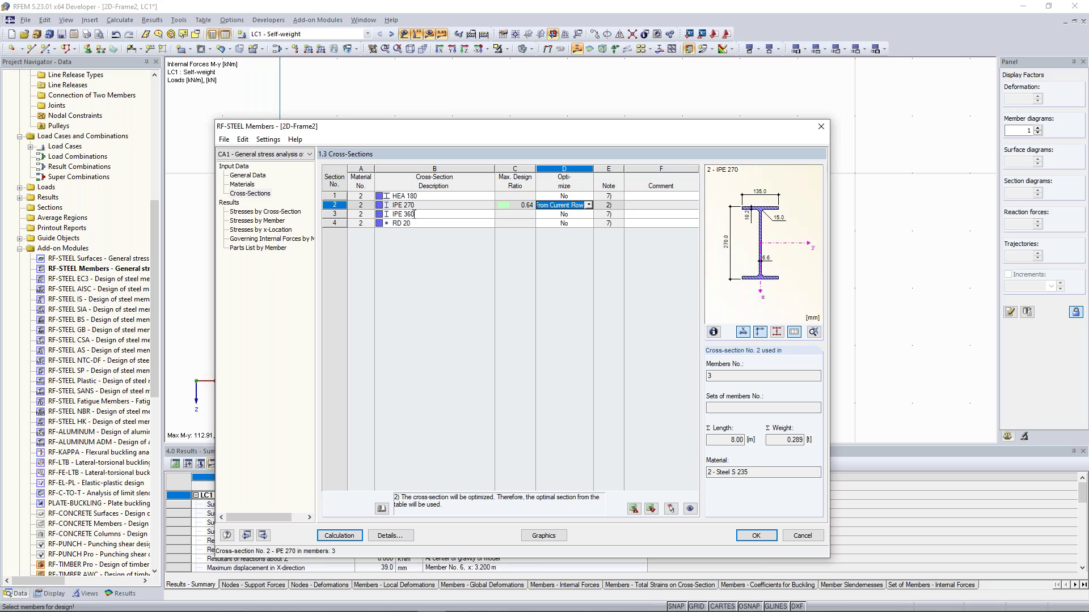
click(339, 535)
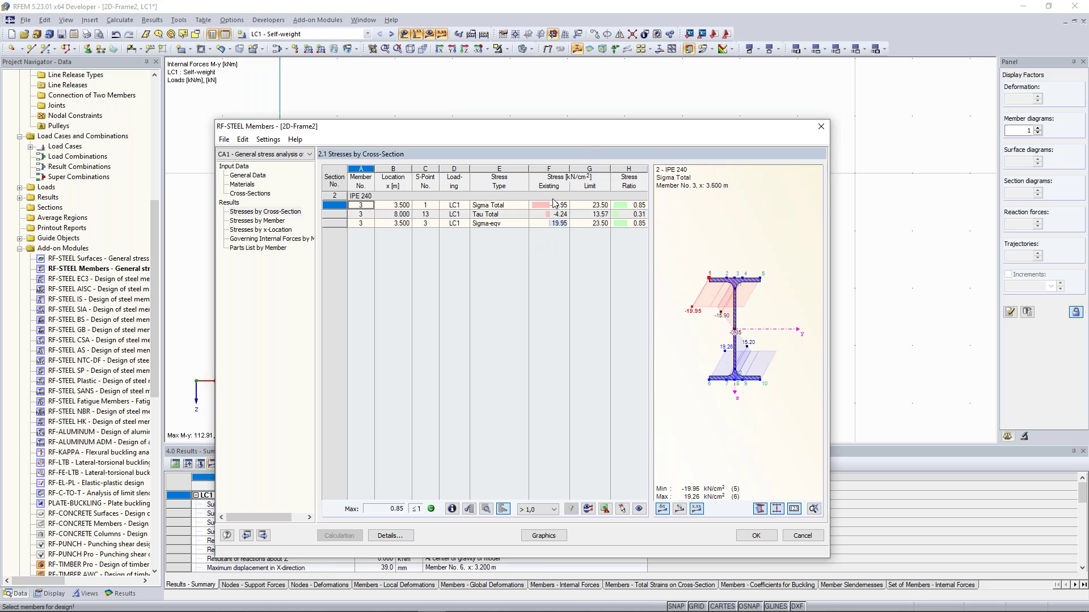
Step: Compare the optimized cross-section of member 3 with the one in the RFEM model and close RF-STEEL Members
drag(576, 132, 576, 85)
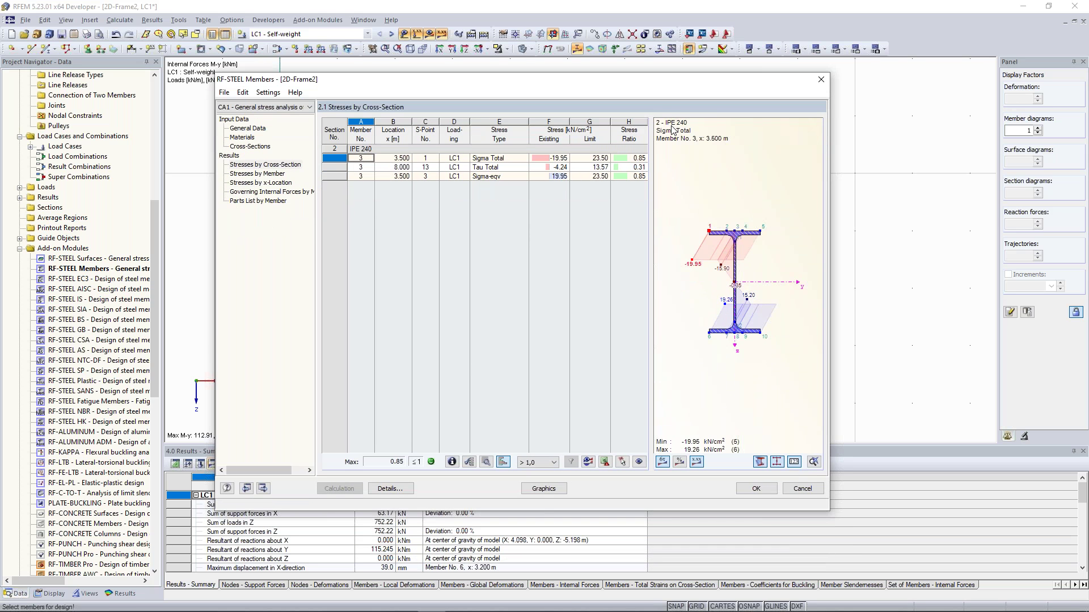
click(250, 146)
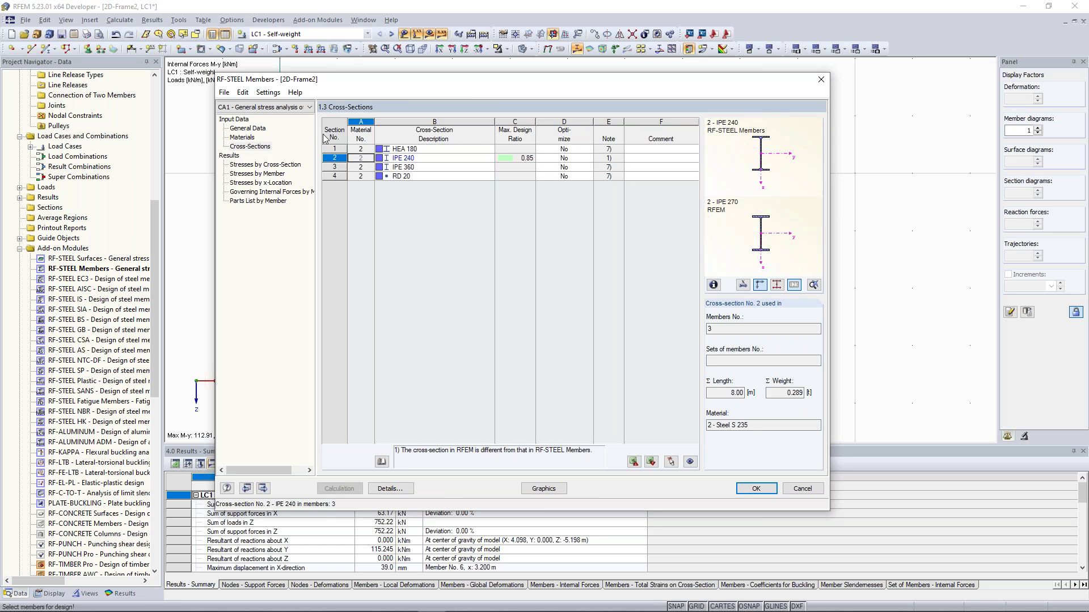
click(820, 80)
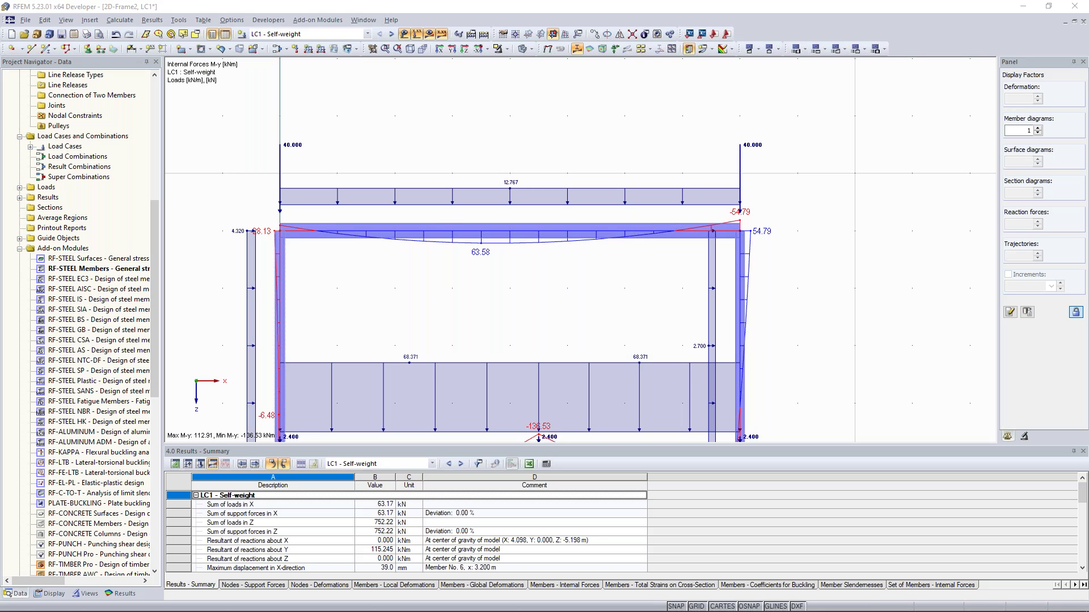
Step: Try the member type Null in the inner column's member settings
scroll(674, 312, down, 2)
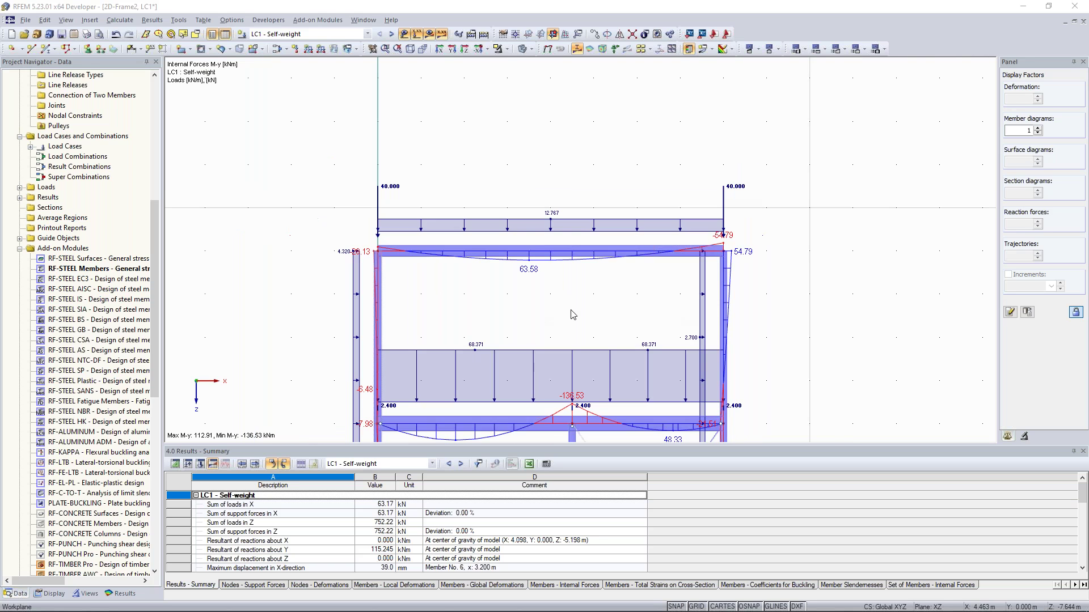
middle_drag(561, 310, 571, 164)
scroll(574, 182, down, 1)
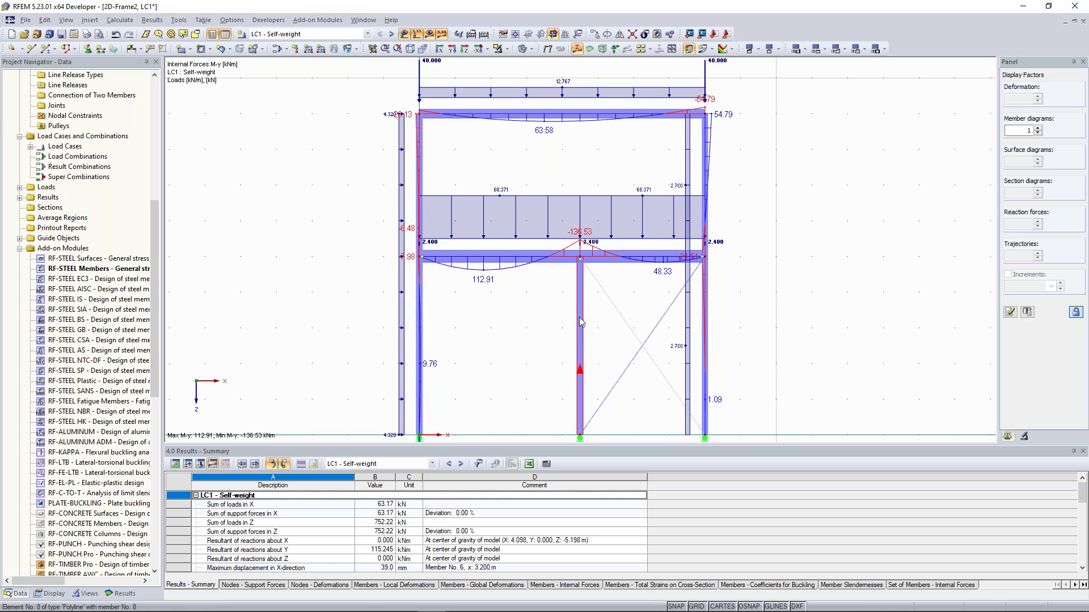
double_click(609, 397)
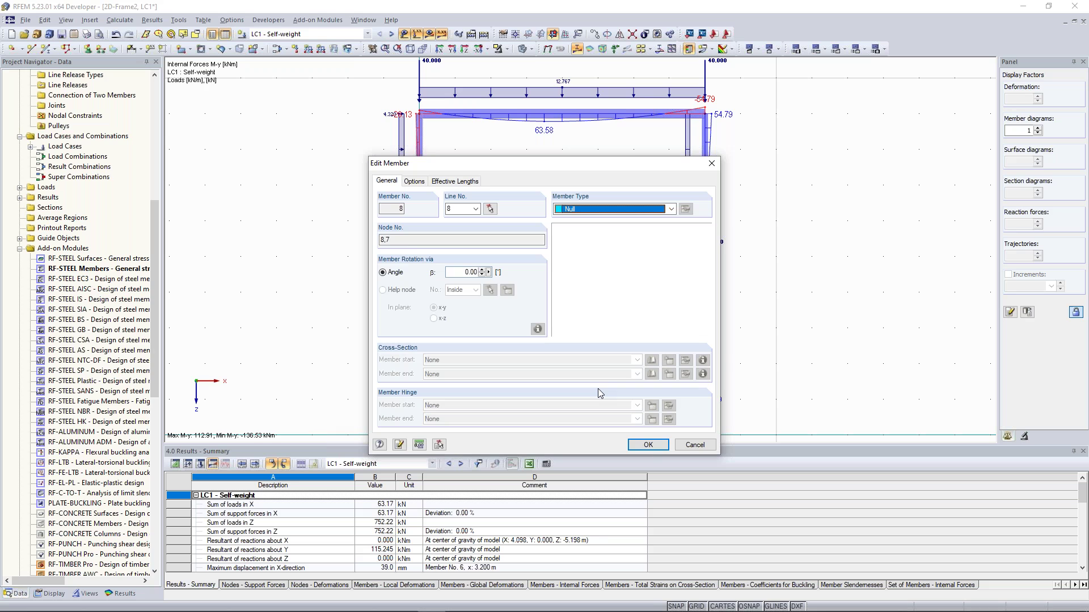
drag(545, 167, 199, 89)
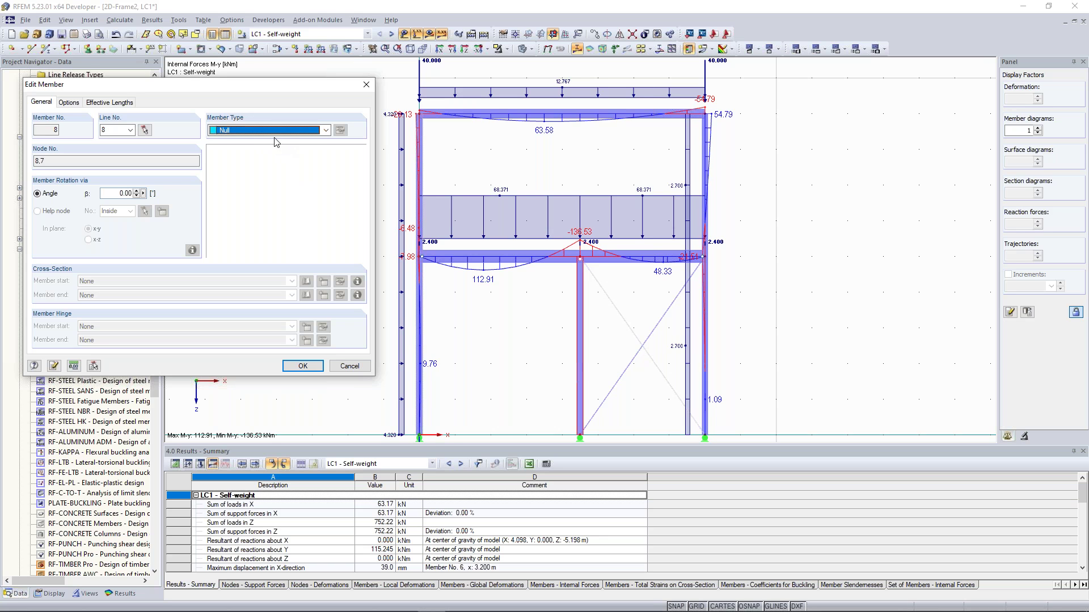
click(366, 84)
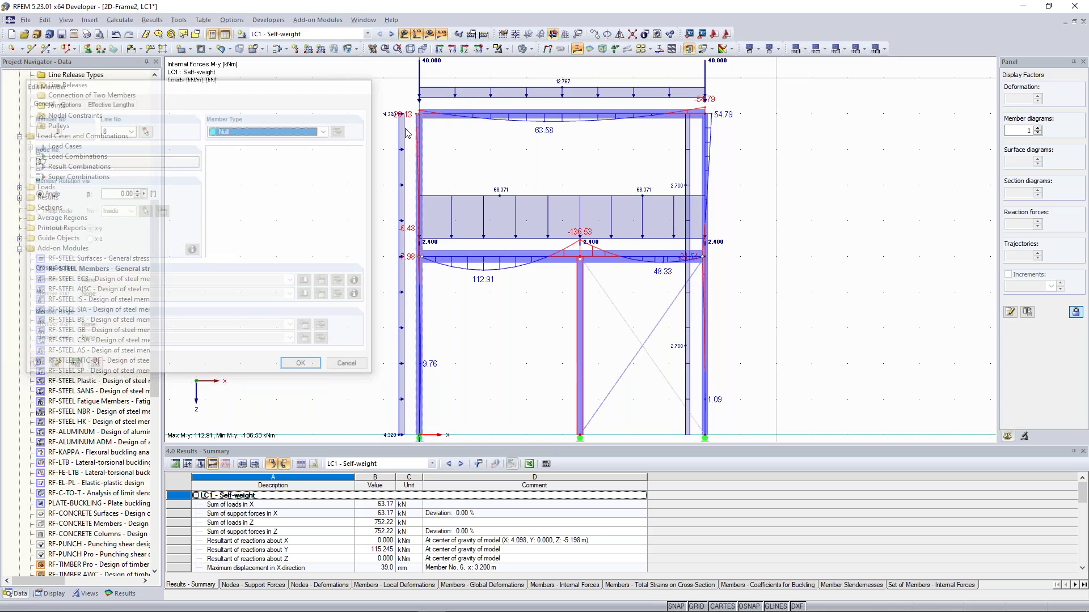
Step: Add a new member of type Null between the bases of the left outer column and the inner column
scroll(609, 288, down, 1)
middle_drag(716, 286, 677, 226)
scroll(540, 322, up, 1)
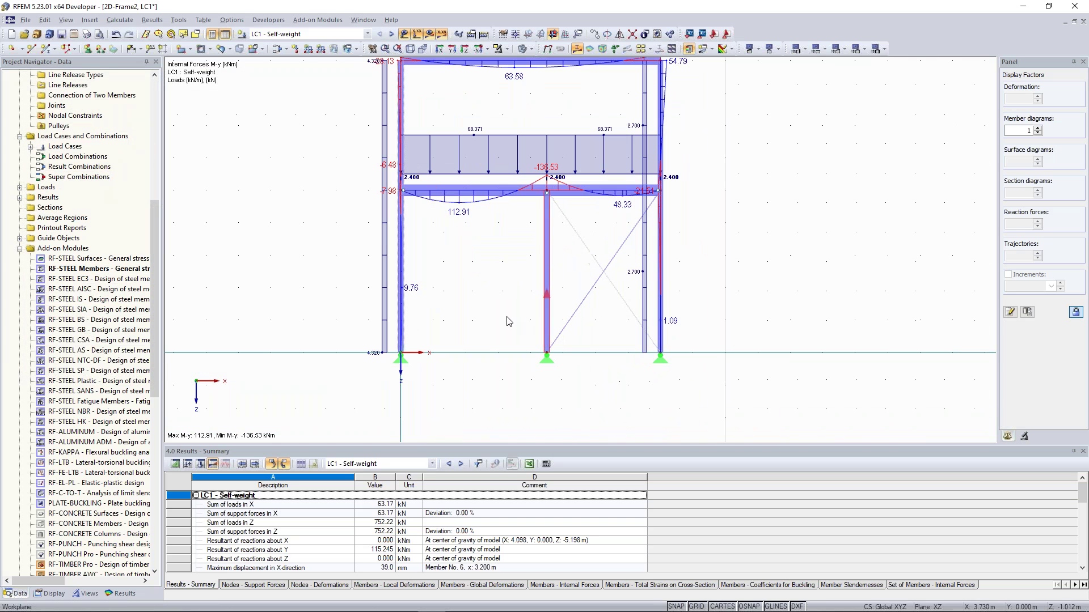
click(46, 49)
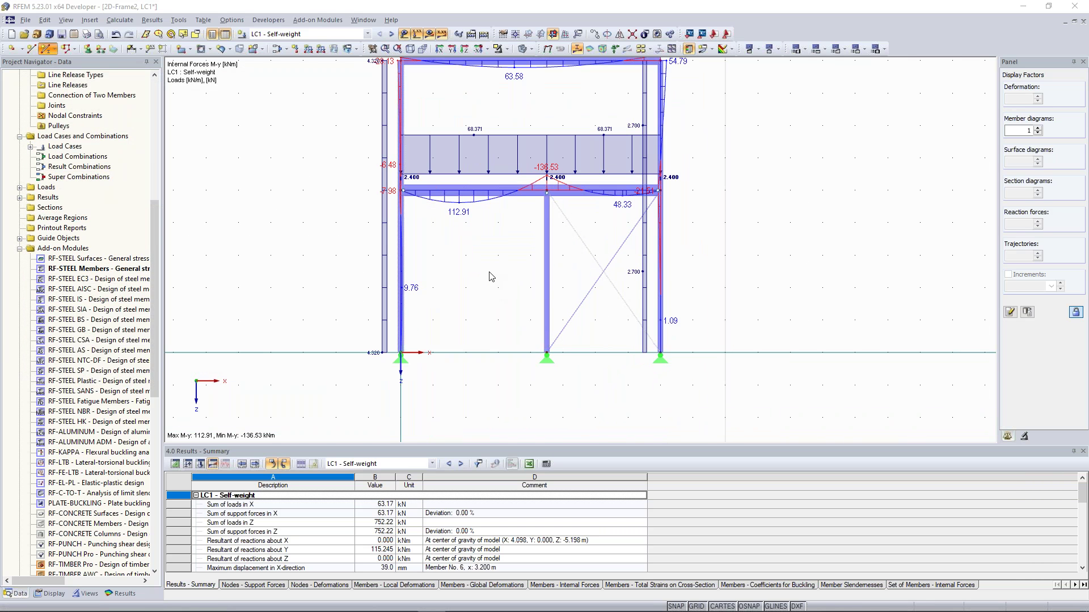
click(646, 213)
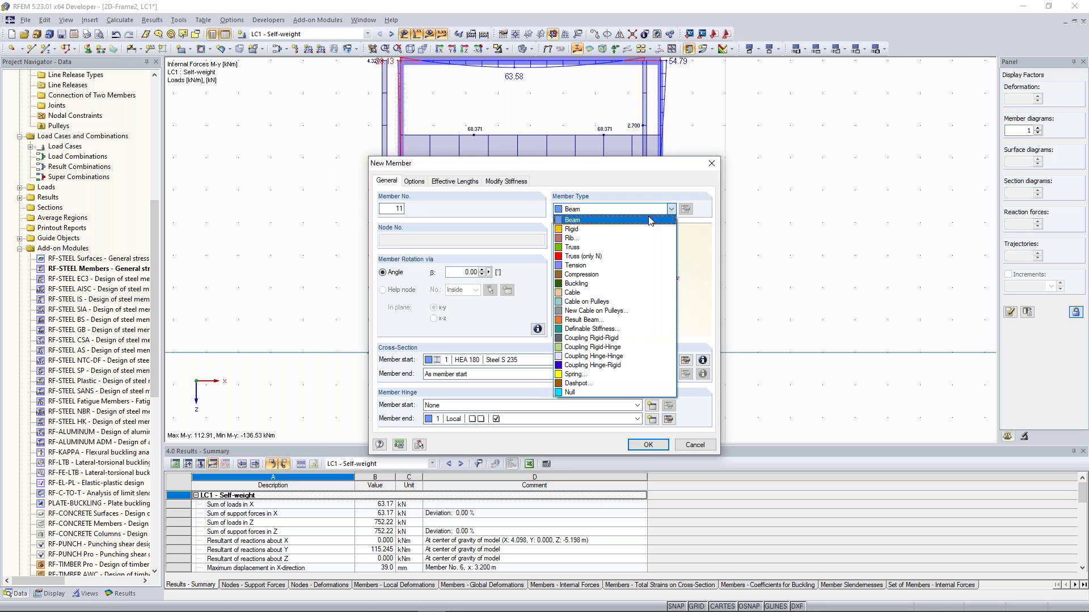
click(623, 392)
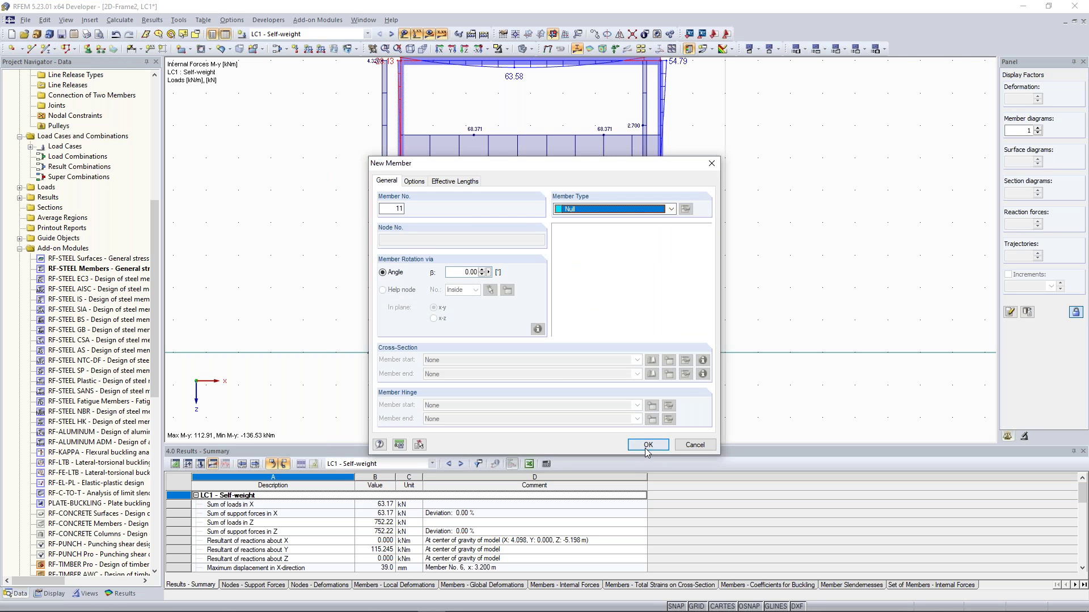
key(Return)
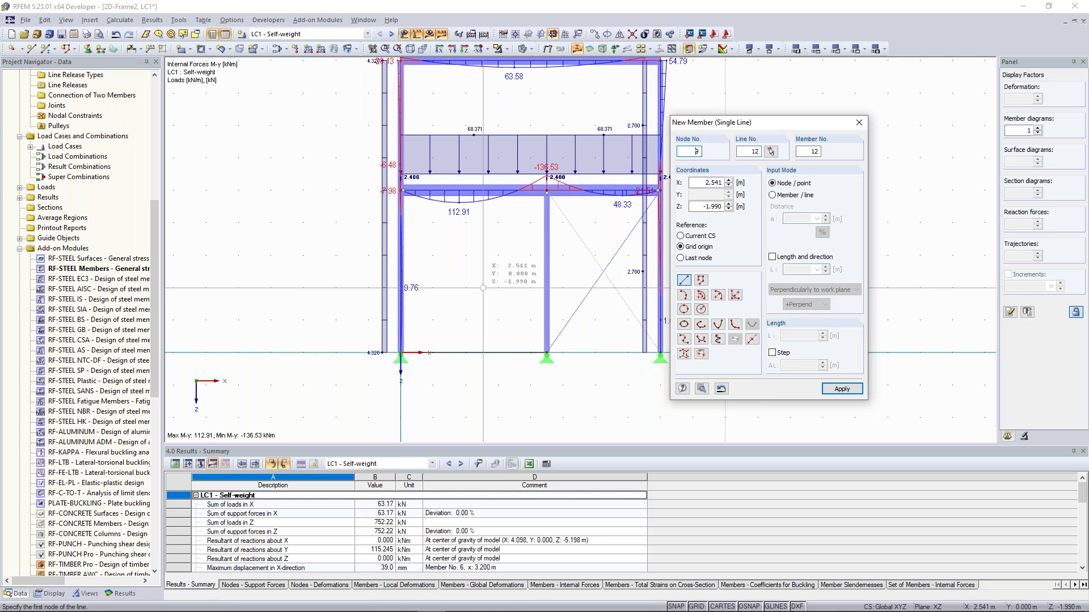
key(Escape)
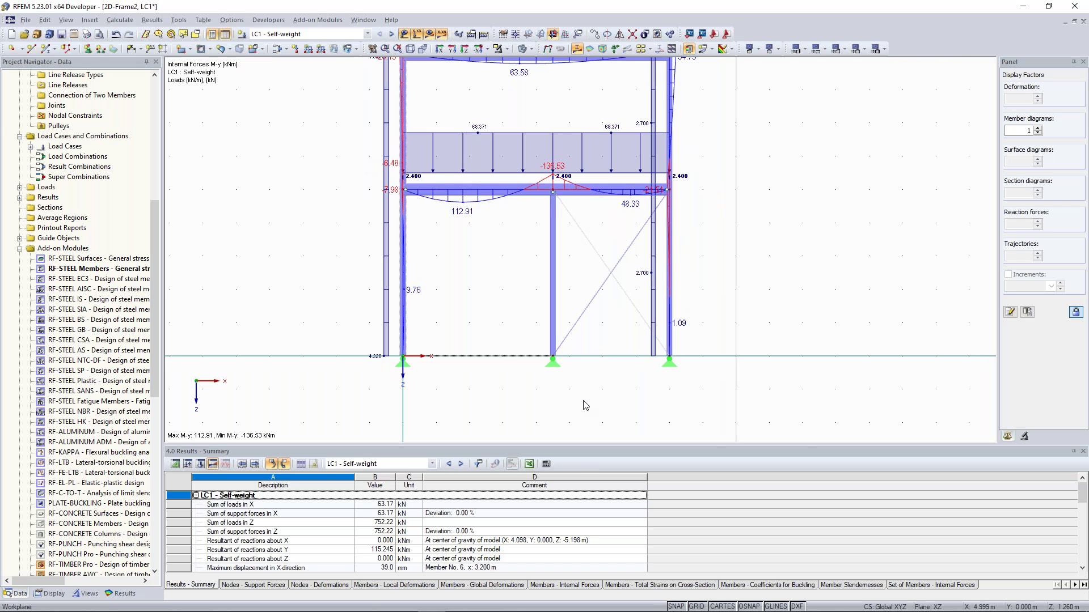
drag(583, 401, 583, 400)
click(572, 362)
scroll(498, 391, up, 1)
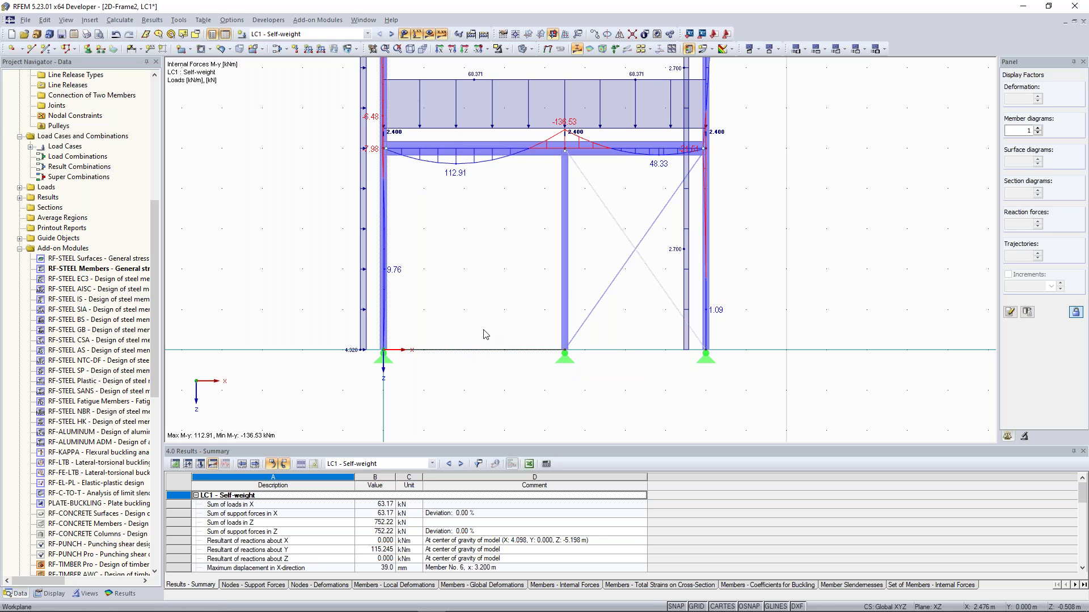
scroll(479, 327, down, 1)
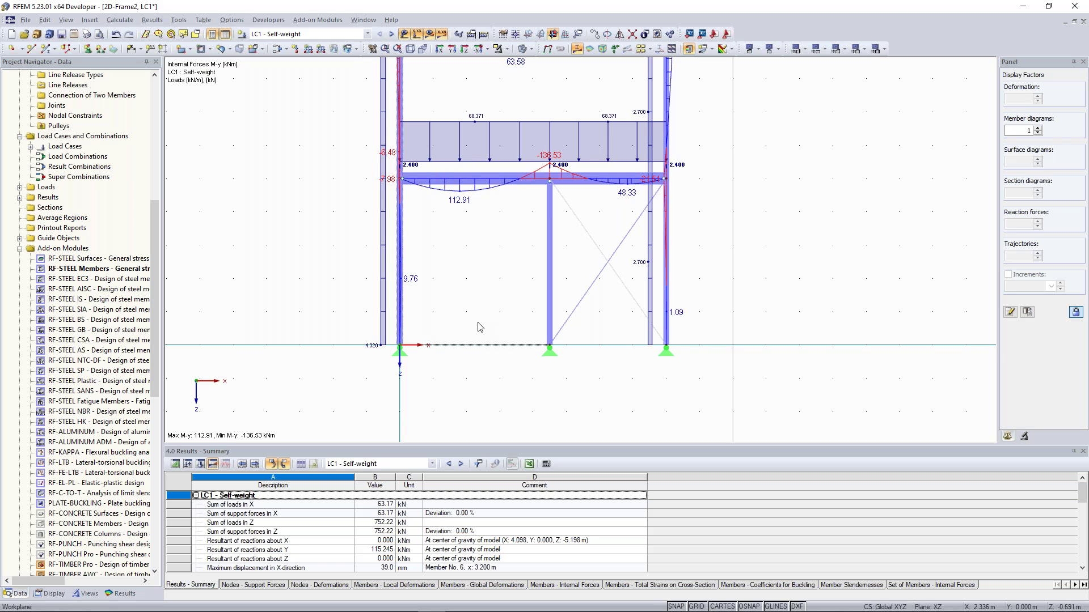
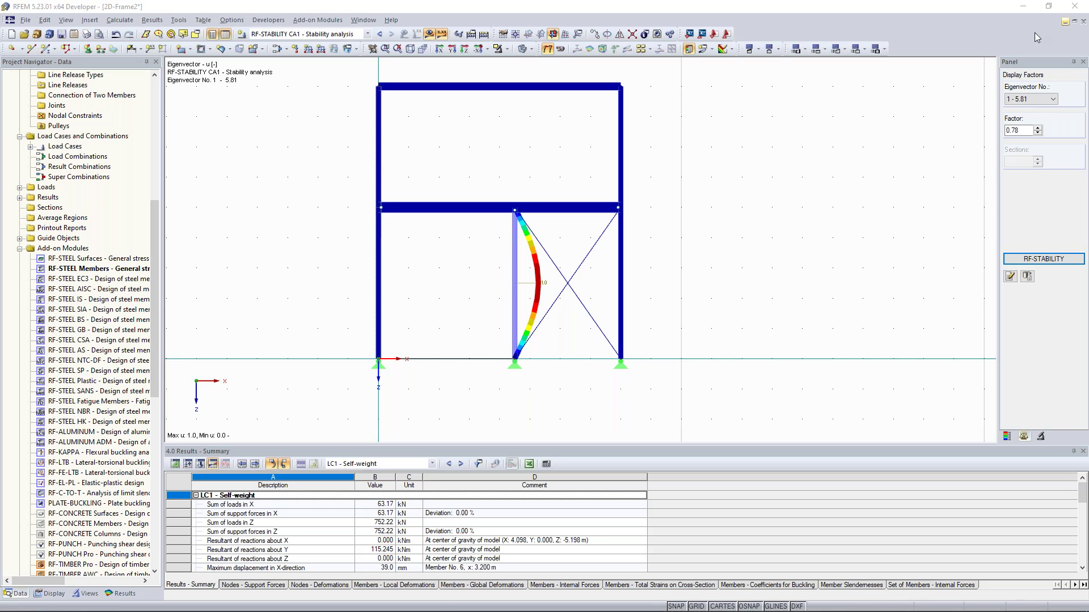
Step: Display eigenvector no. 2 of the stability analysis and examine the buckling shape of the frame's outer columns
click(1028, 98)
click(1023, 115)
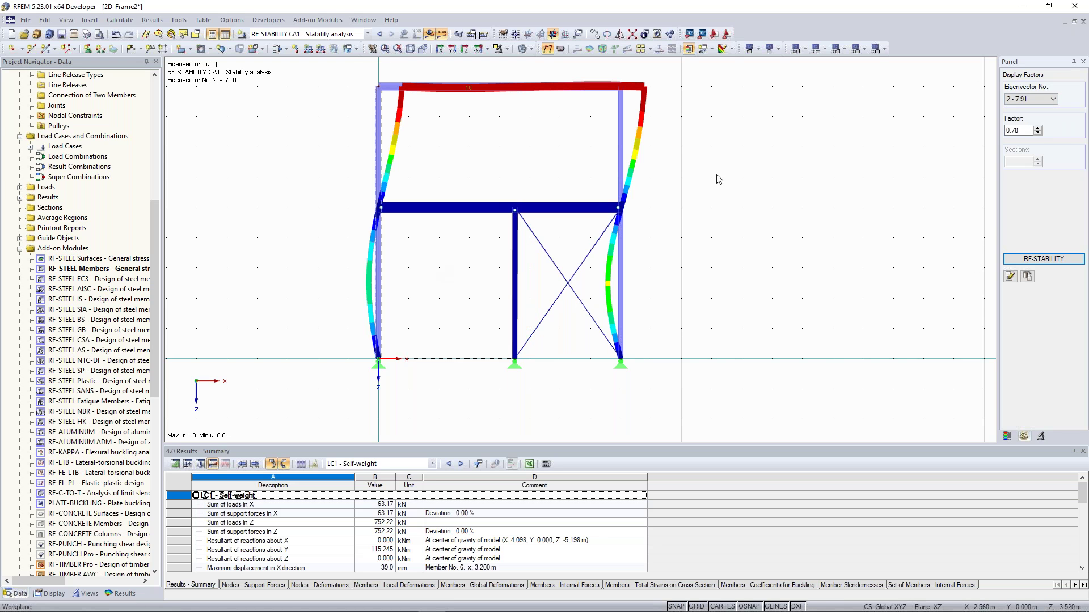
mouse_move(902, 142)
middle_down()
mouse_move(917, 132)
mouse_move(908, 140)
middle_up()
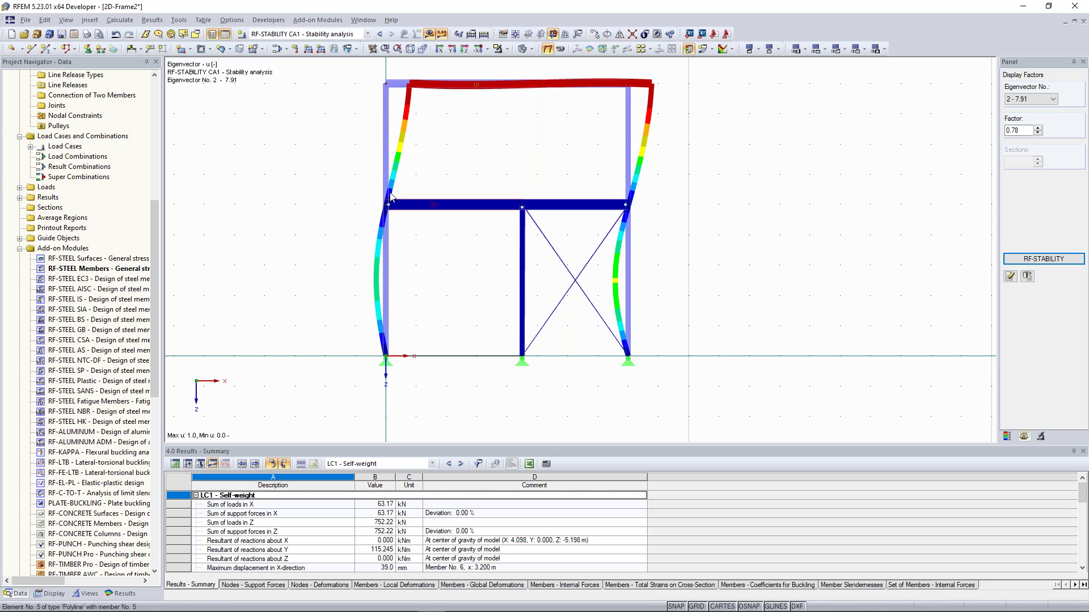
middle_drag(356, 179, 360, 195)
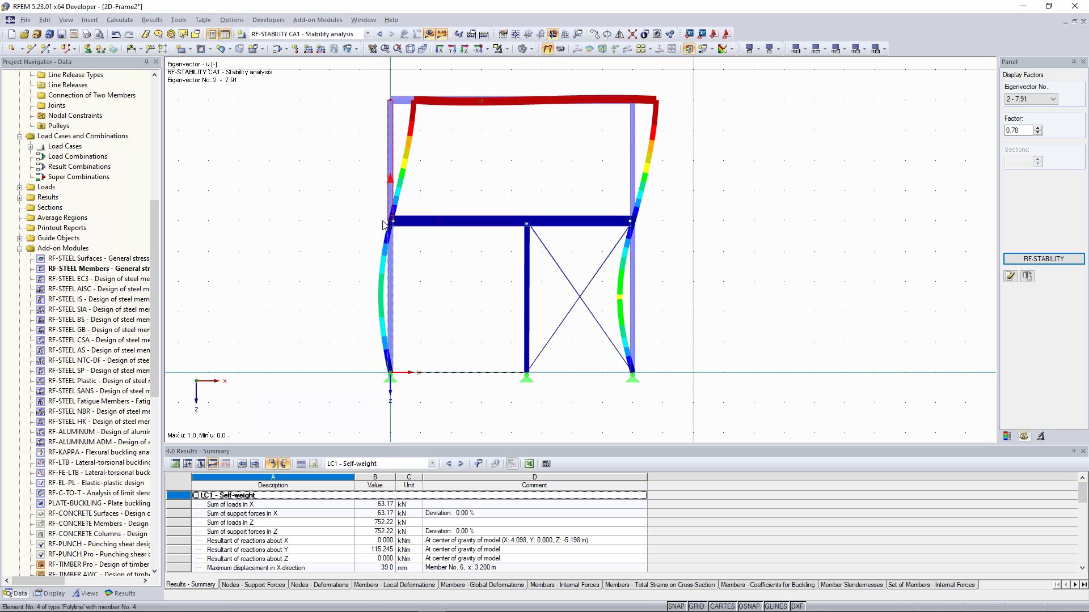
middle_drag(416, 80, 416, 99)
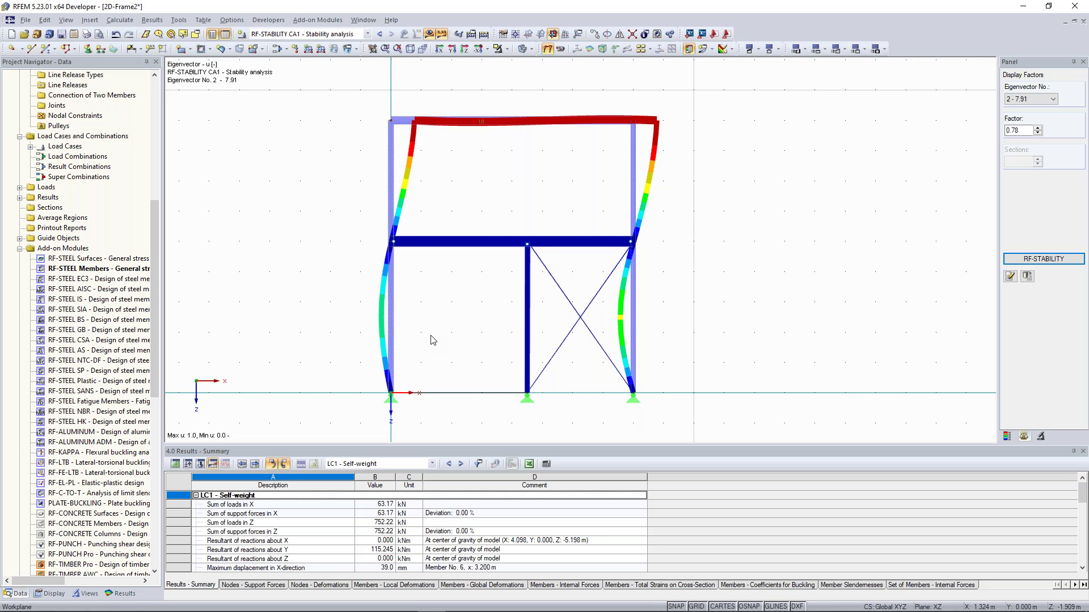
scroll(412, 177, down, 1)
scroll(415, 170, up, 1)
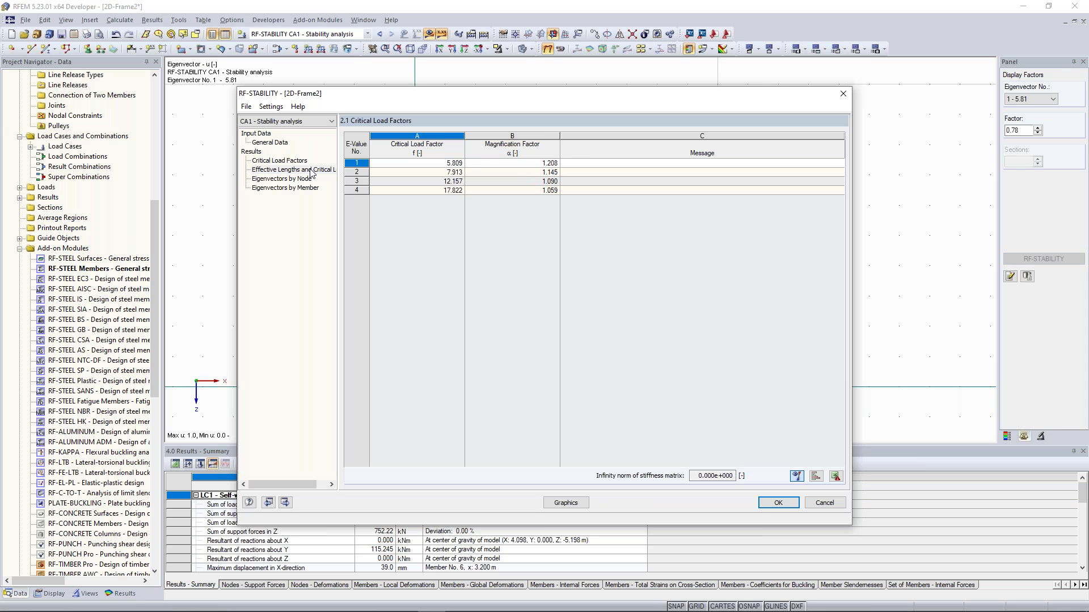
Step: Review member 4's effective lengths and critical loads in RF-STABILITY, close the module and display eigenvector no. 2
click(311, 170)
click(454, 272)
click(518, 273)
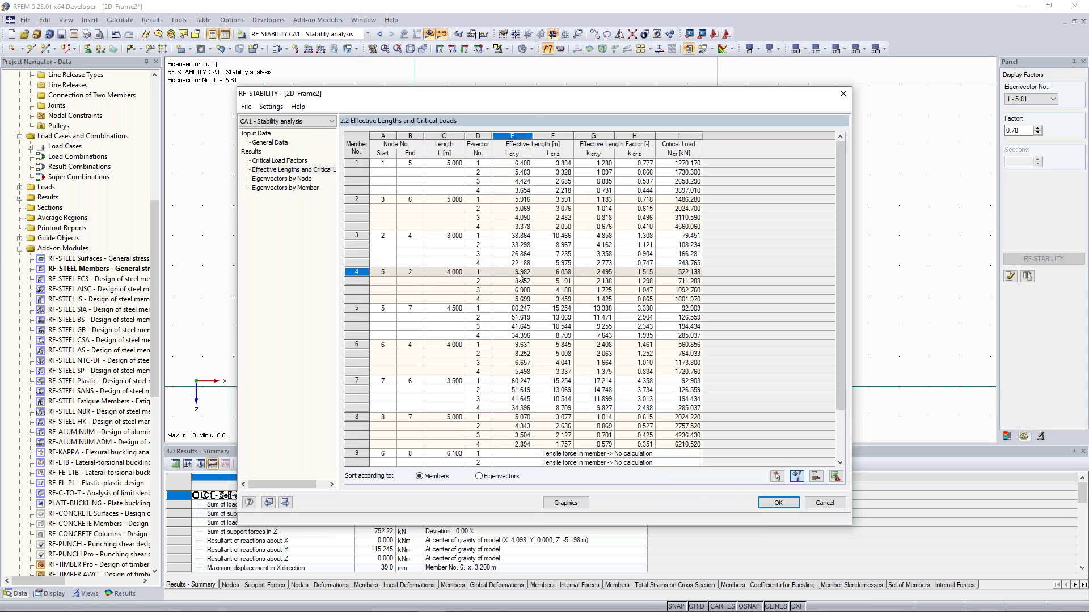
drag(535, 98, 531, 99)
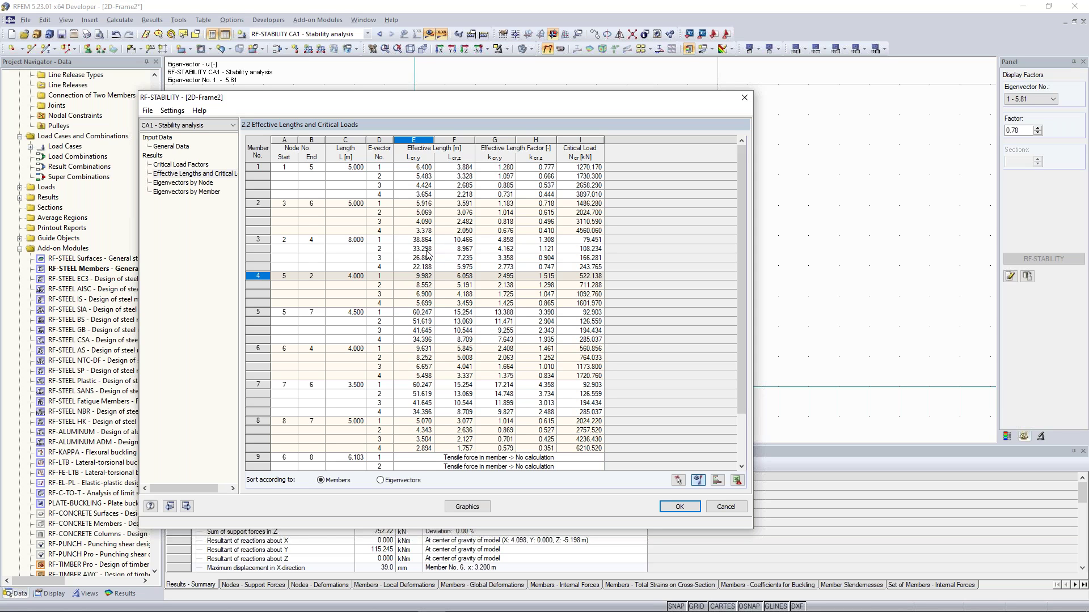
drag(448, 105, 523, 125)
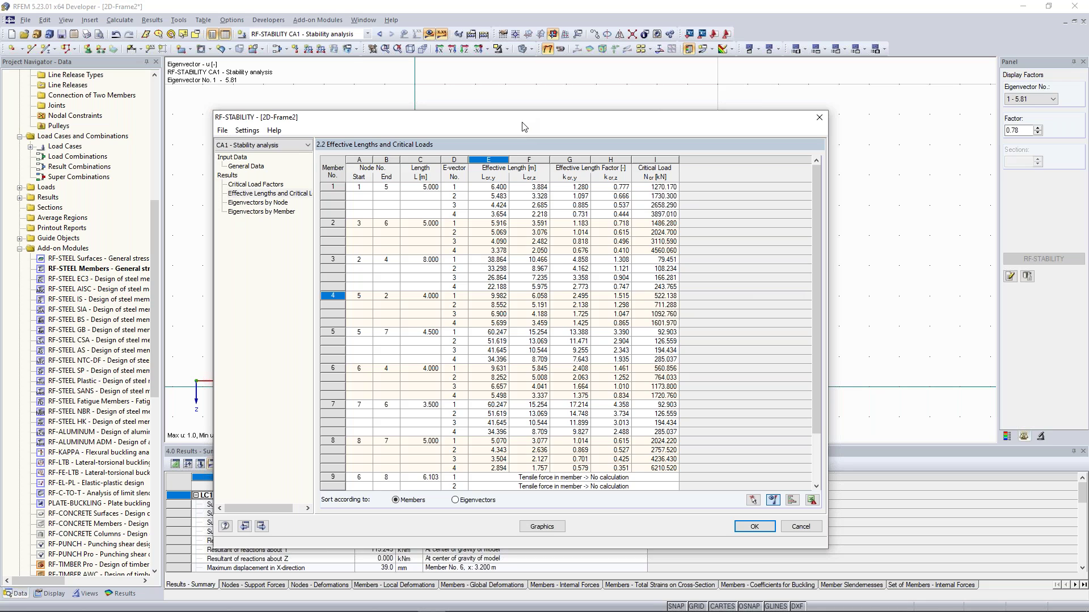
key(Return)
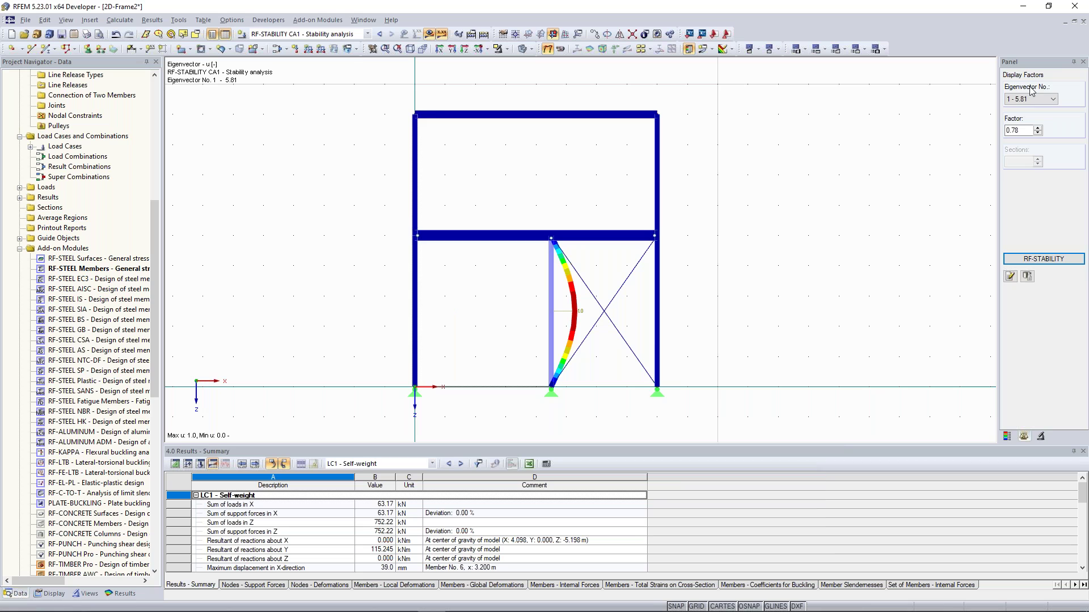
scroll(1019, 101, down, 1)
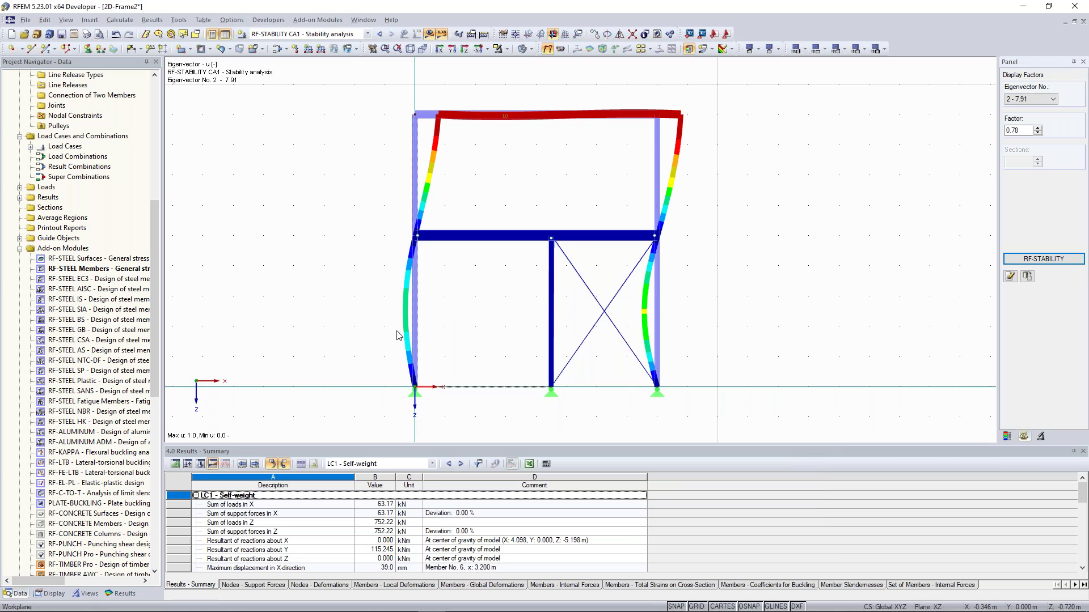
Step: Examine member 4's effective lengths and critical loads for eigenvectors 1 and 2 in the RF-STABILITY results
click(1043, 259)
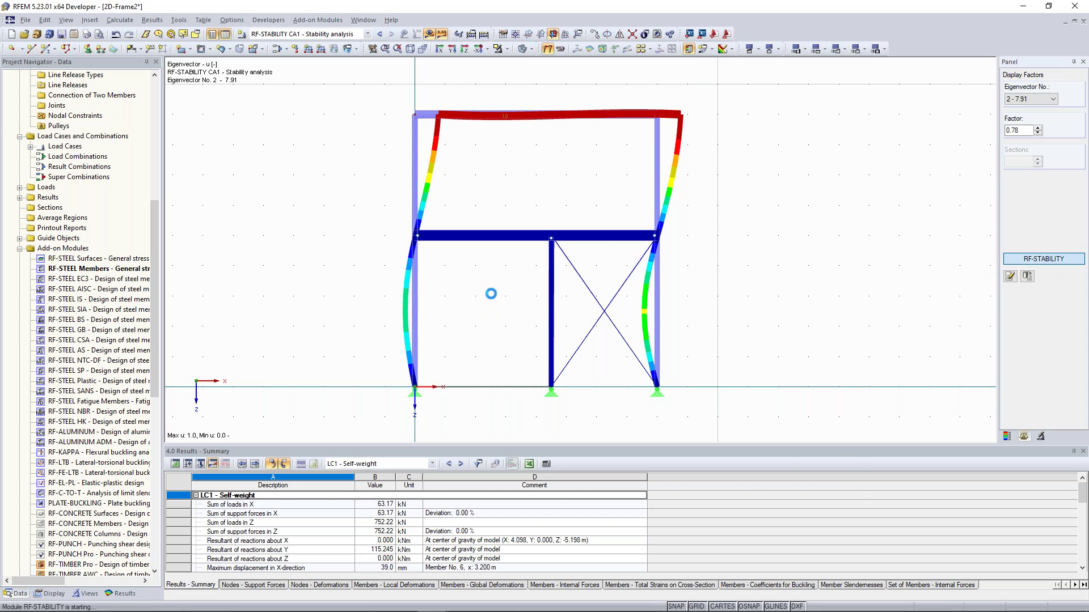
click(319, 170)
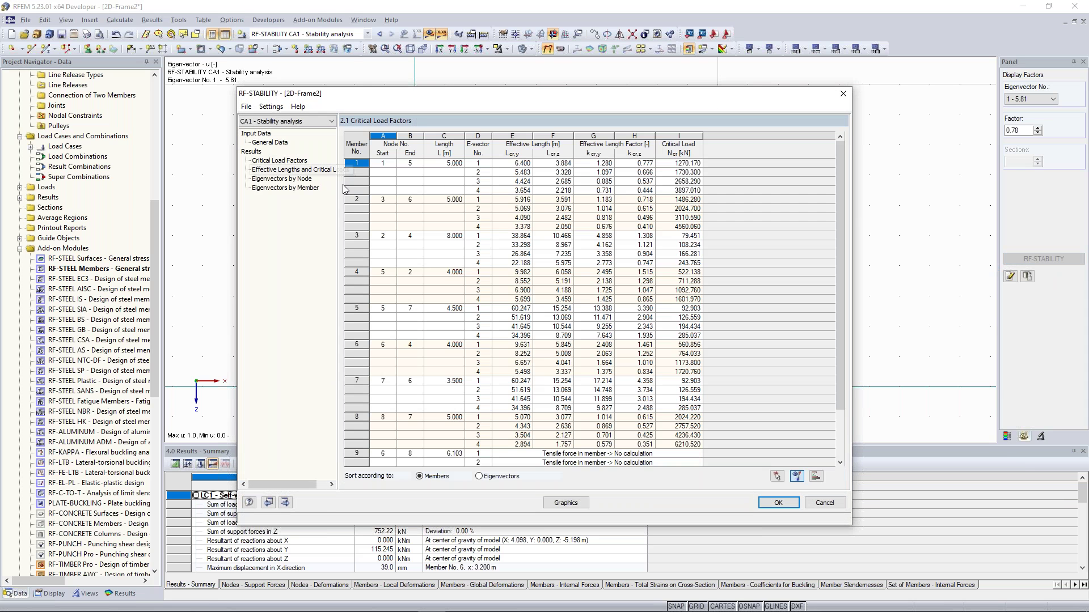
click(361, 272)
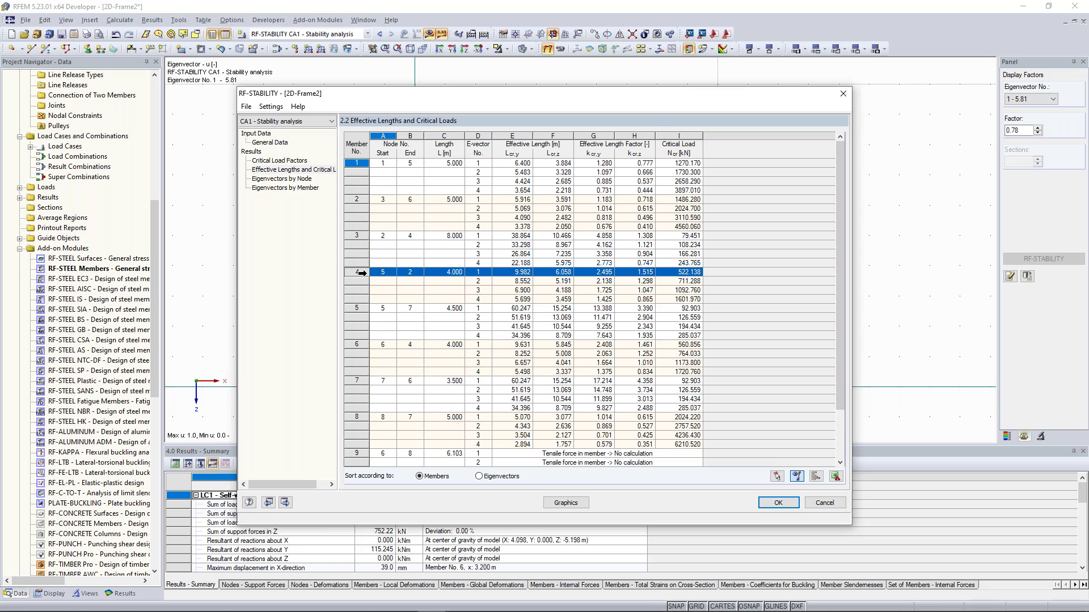
click(481, 281)
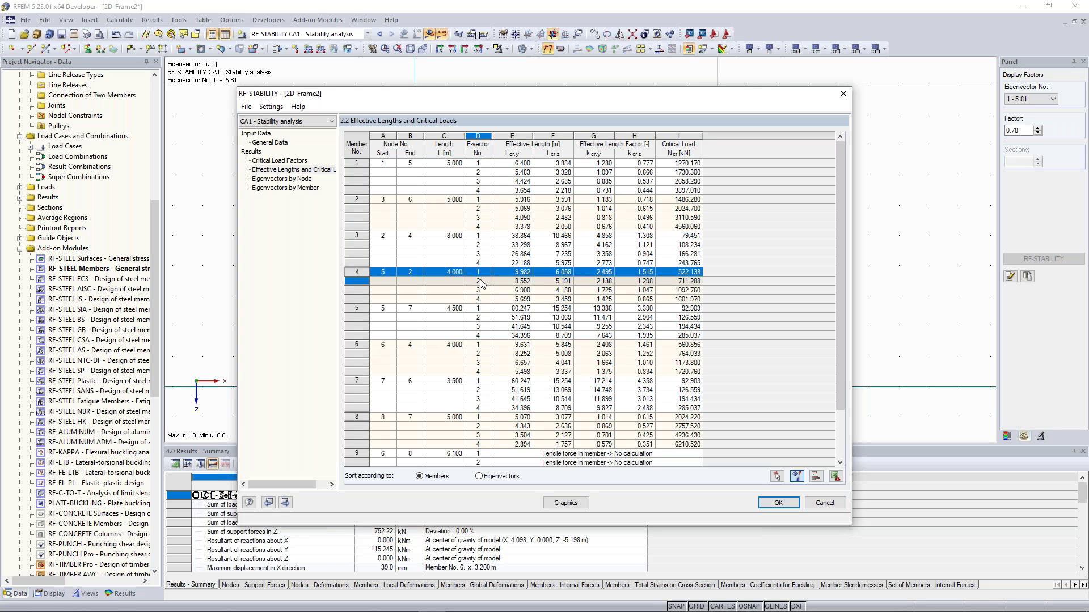
click(480, 284)
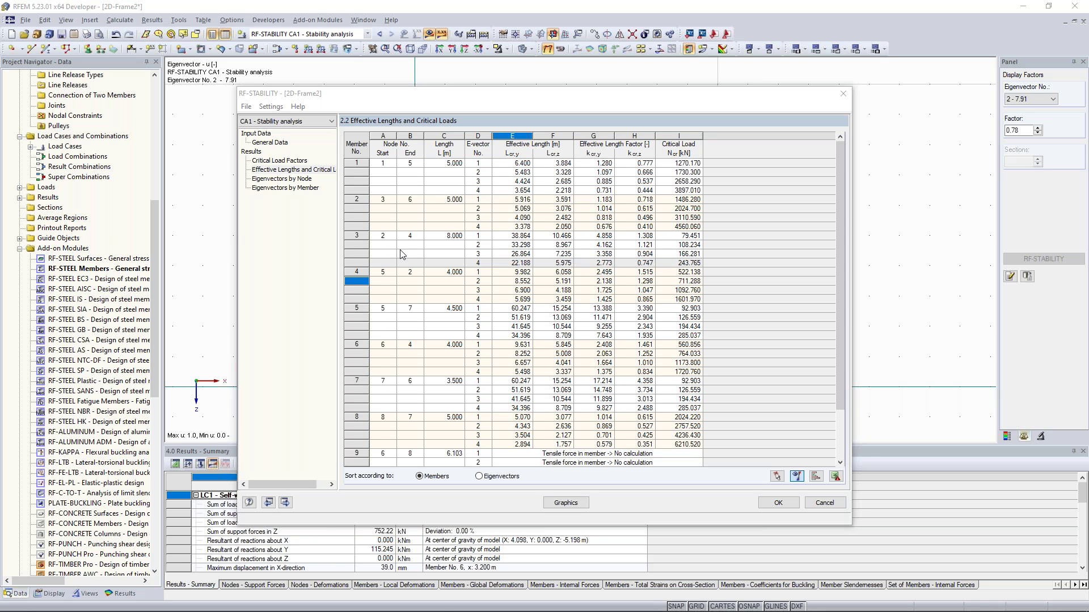
click(513, 146)
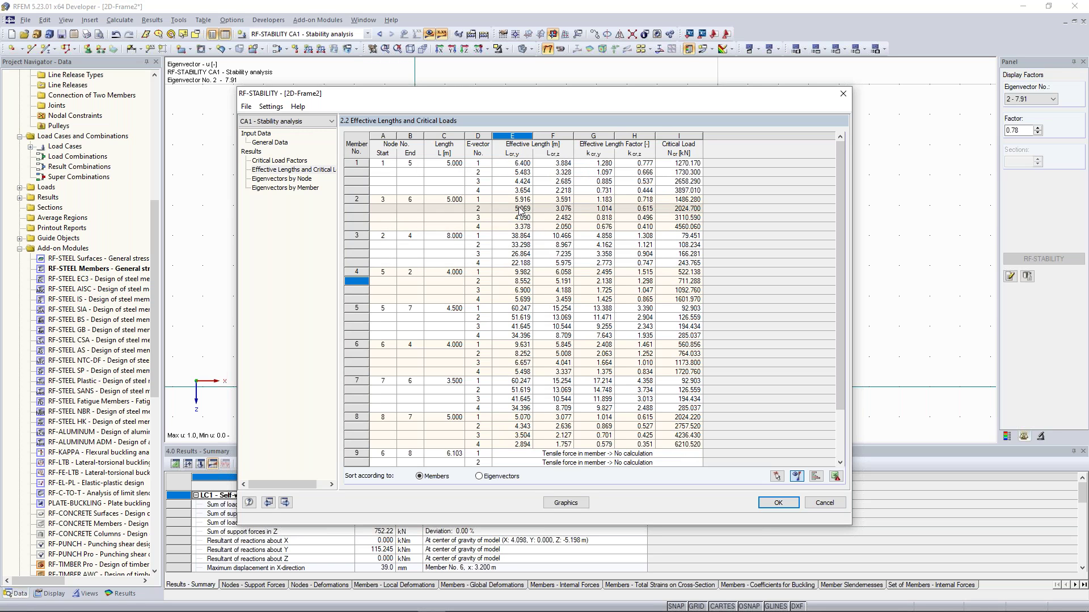
click(516, 273)
click(516, 282)
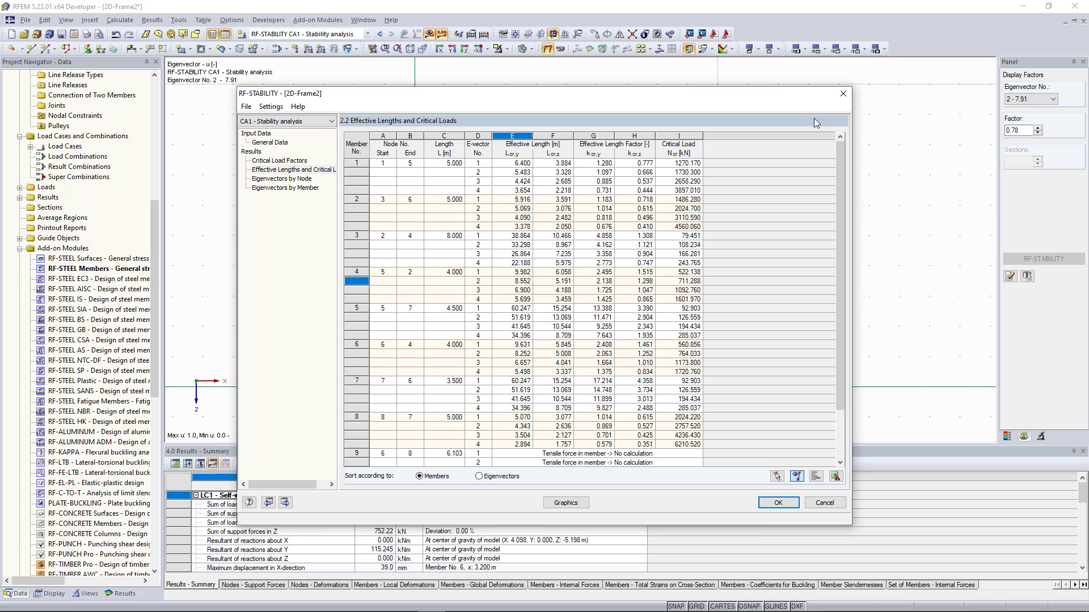
click(844, 95)
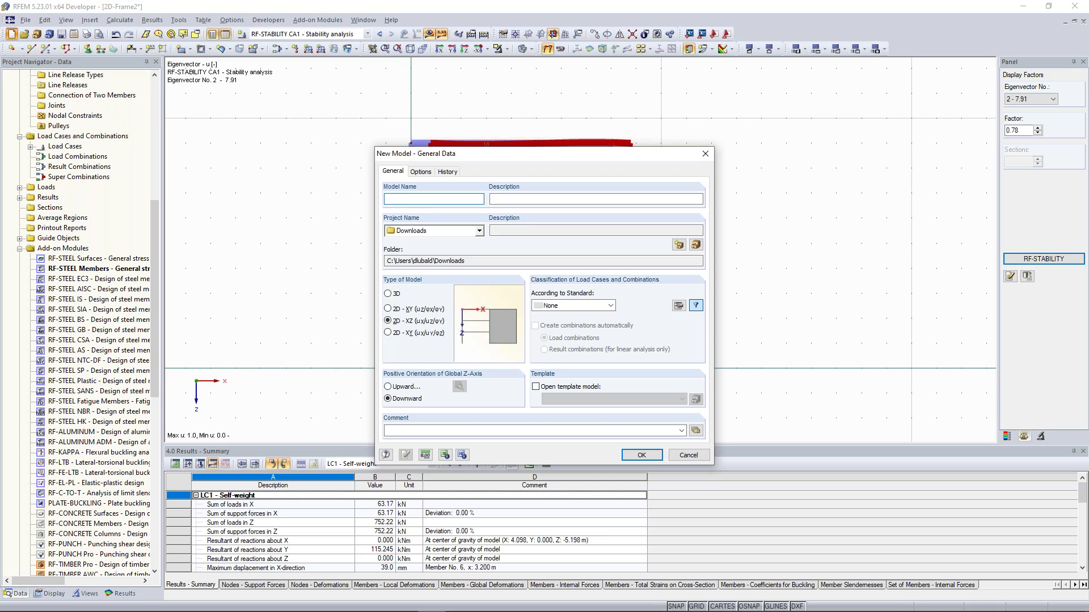
Step: Name the new model Concrete_Model, make it a 3D model and assign it to the Examples project
text(Concrete_Model)
click(388, 294)
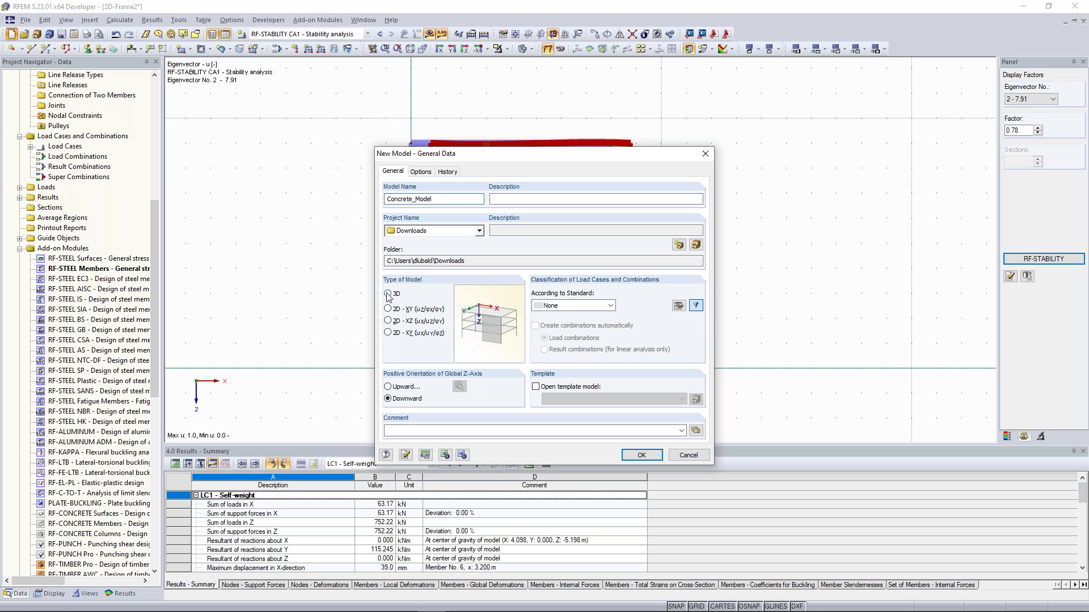
click(479, 230)
click(448, 246)
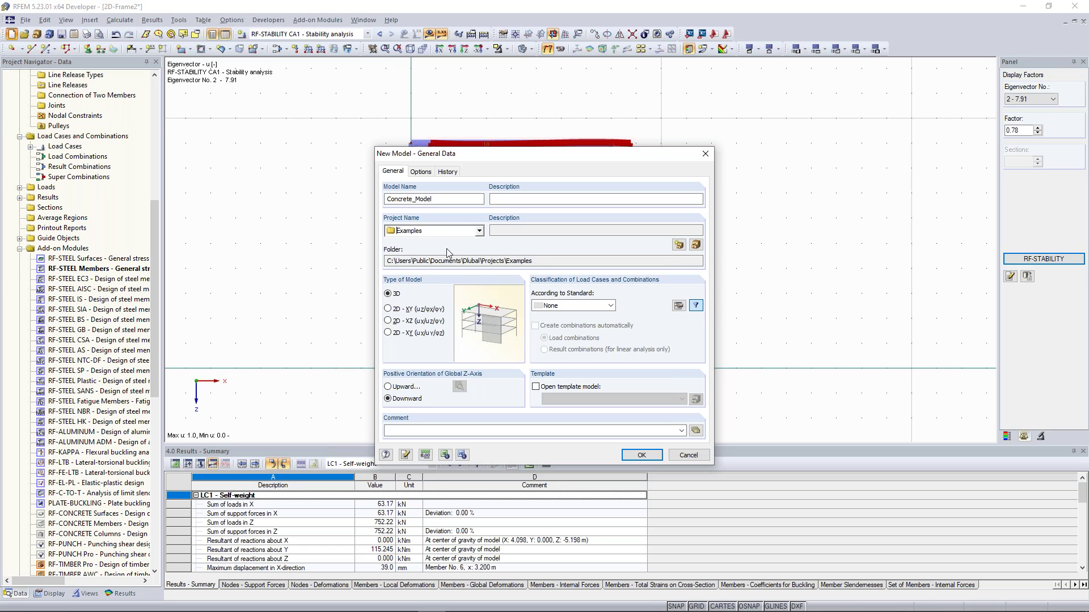
drag(534, 261, 387, 259)
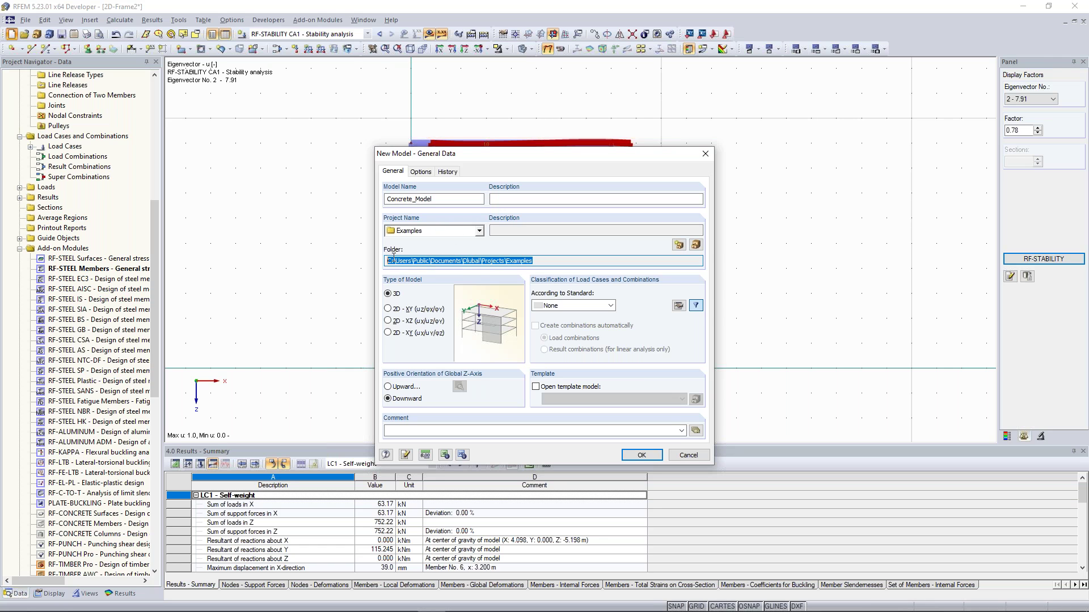
click(424, 261)
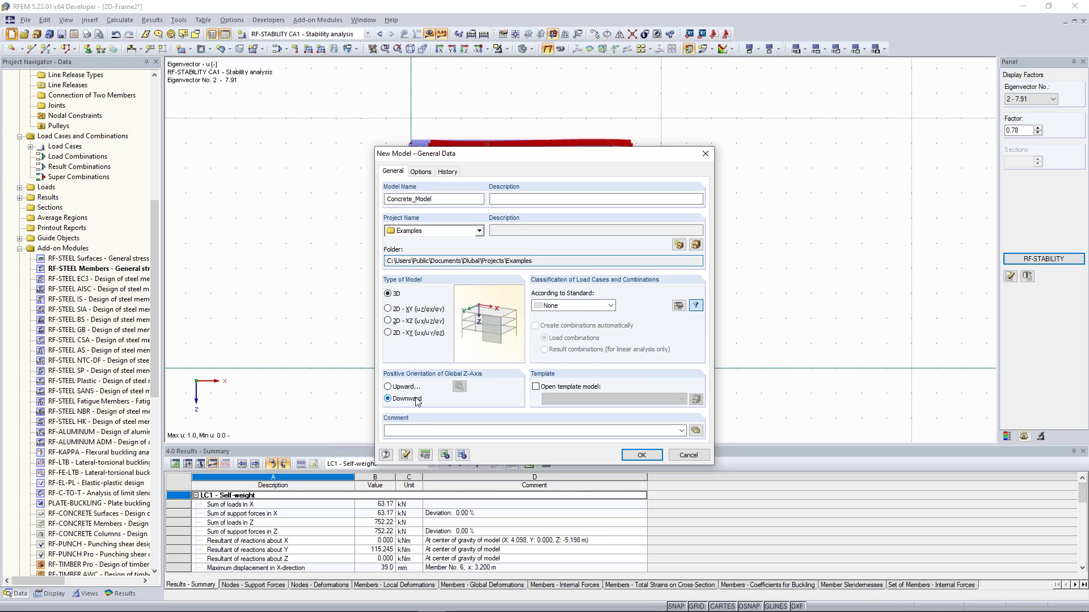
Step: Classify load cases by EN 1990 with the CEN national annex, enable automatic load combinations, and create the model
click(611, 306)
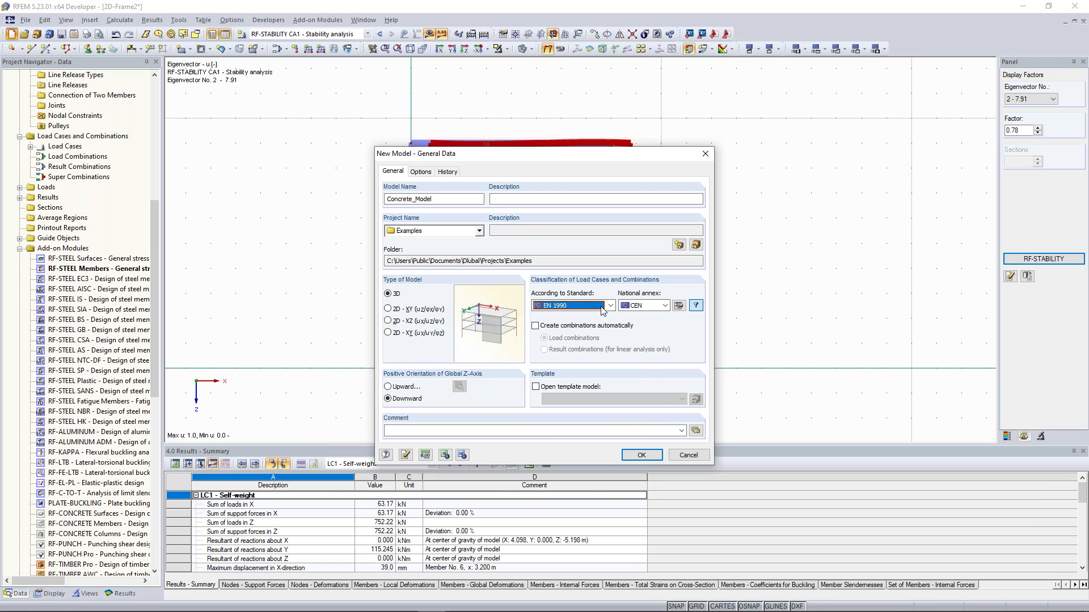
click(665, 307)
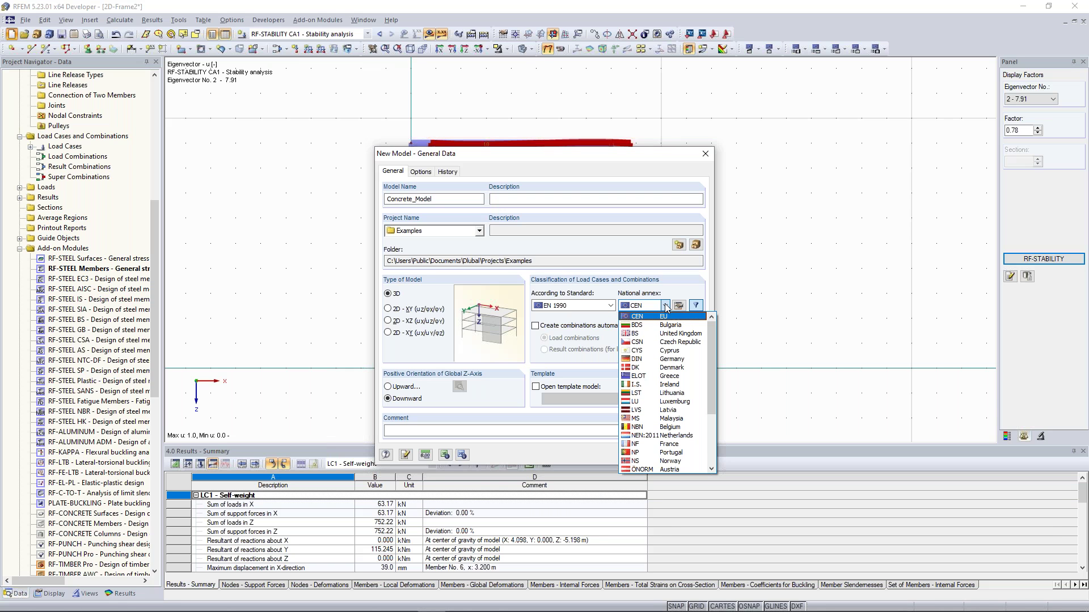
click(666, 316)
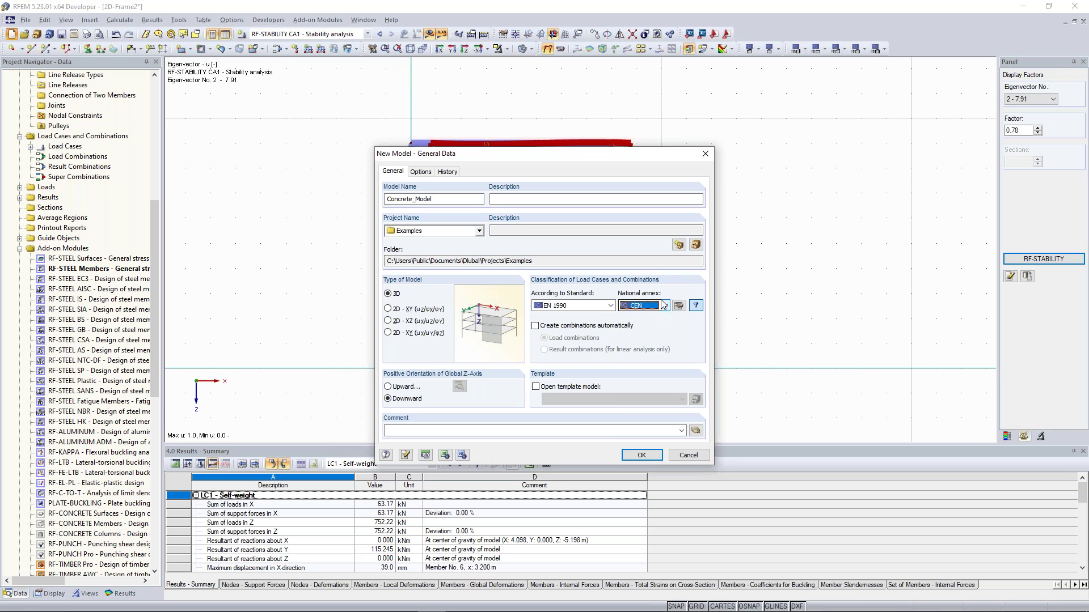
click(664, 306)
click(665, 306)
click(563, 328)
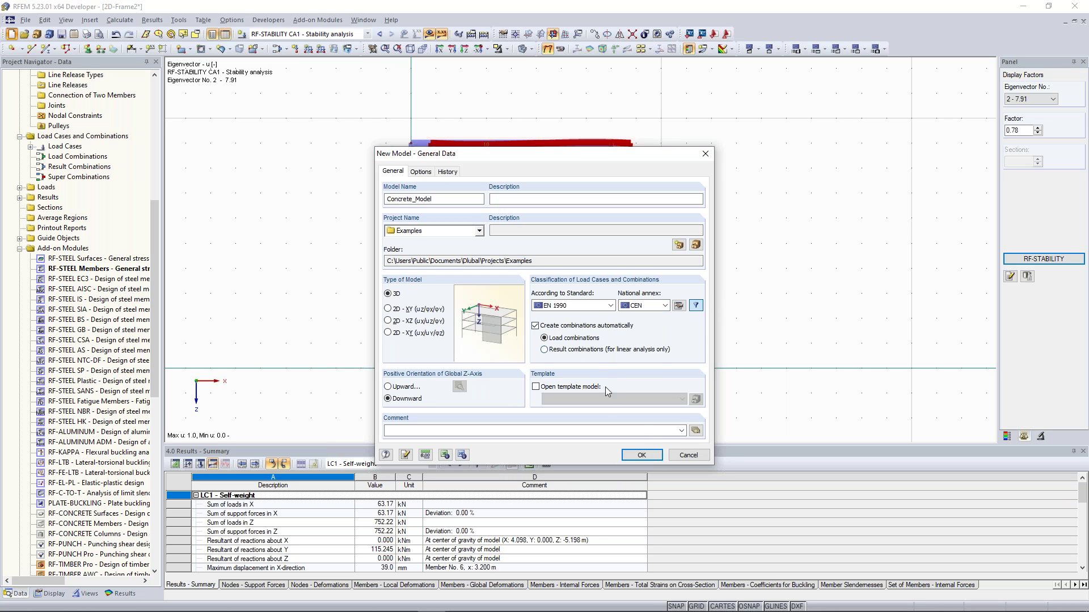
click(635, 456)
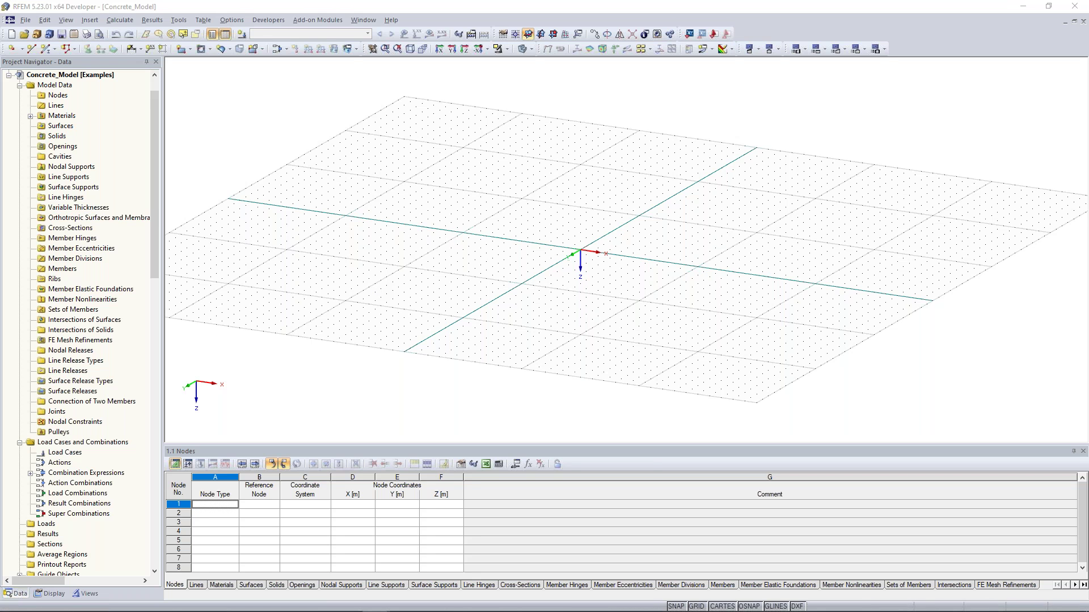
Step: Switch to Adobe Acrobat, examine the floor and ceiling slab sketches in RFEM_Training_Manual.pdf, and return to RFEM
drag(55, 130, 481, 179)
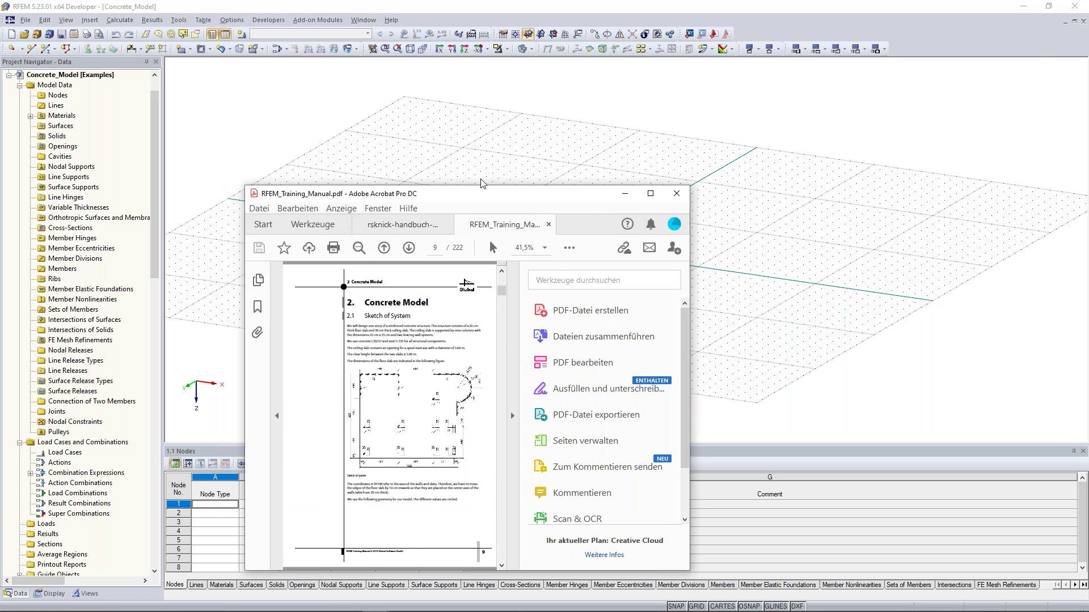
drag(480, 179, 448, 1)
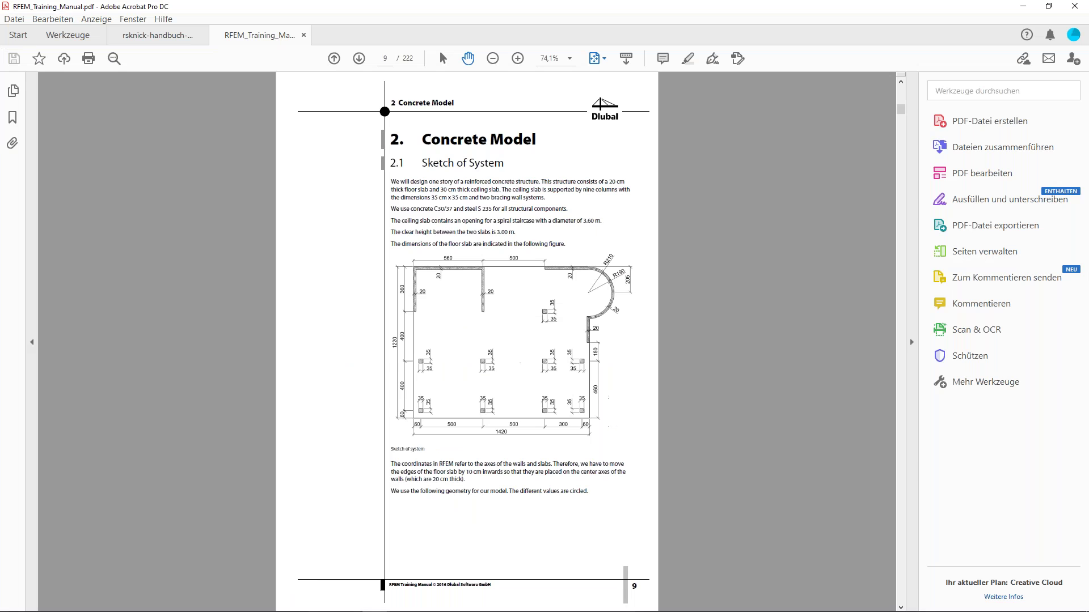
scroll(493, 287, up, 1)
scroll(545, 300, down, 1)
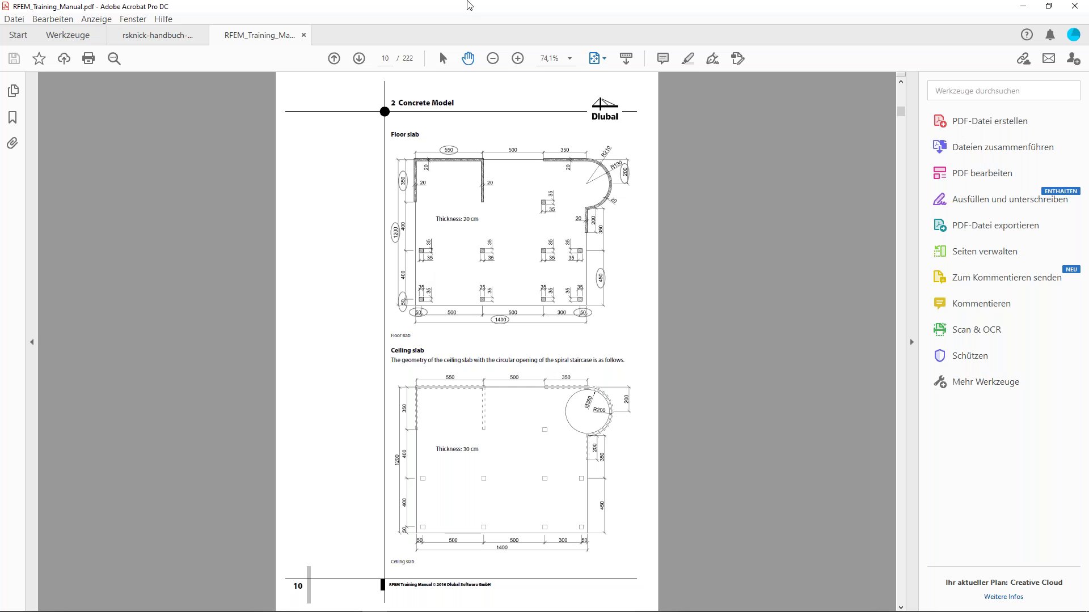
drag(445, 7, 419, 0)
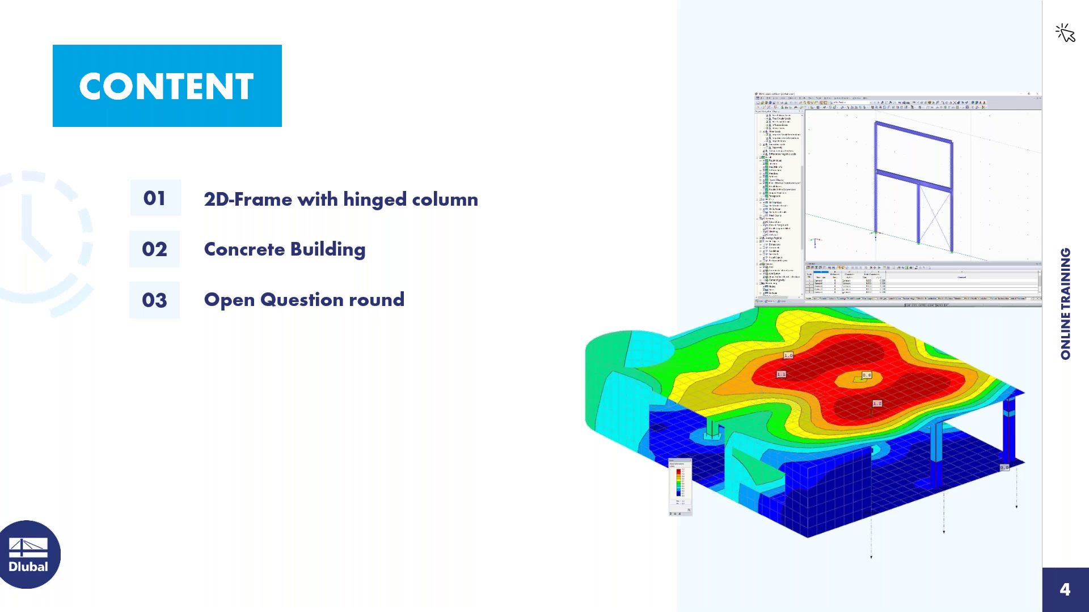
key(alt+Tab)
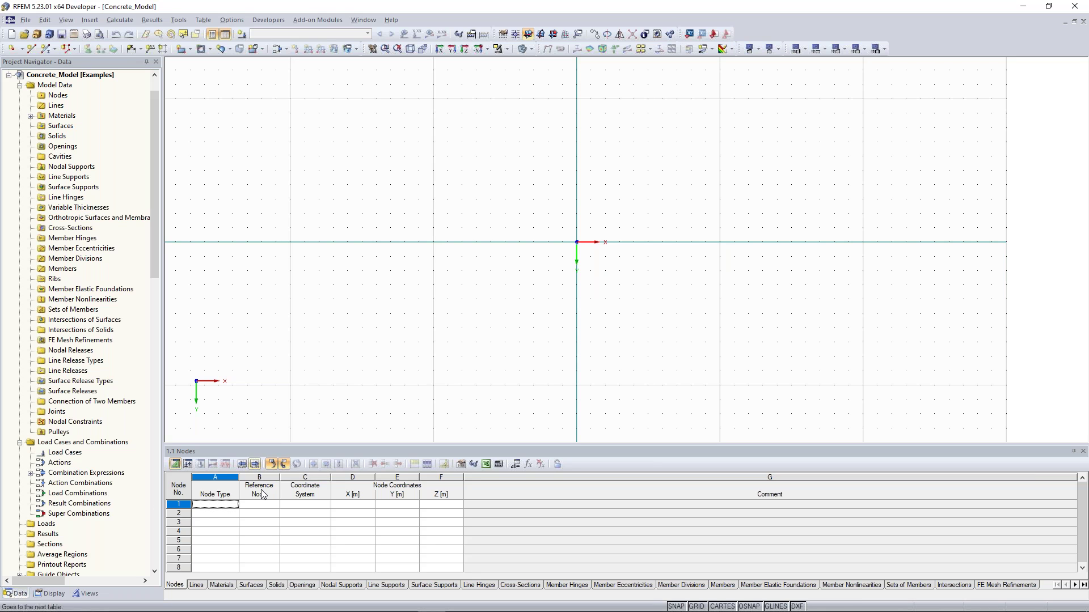
Step: Define node 1 as a standard Cartesian node with reference node 0 at X 0, Y 0, Z 0
click(215, 511)
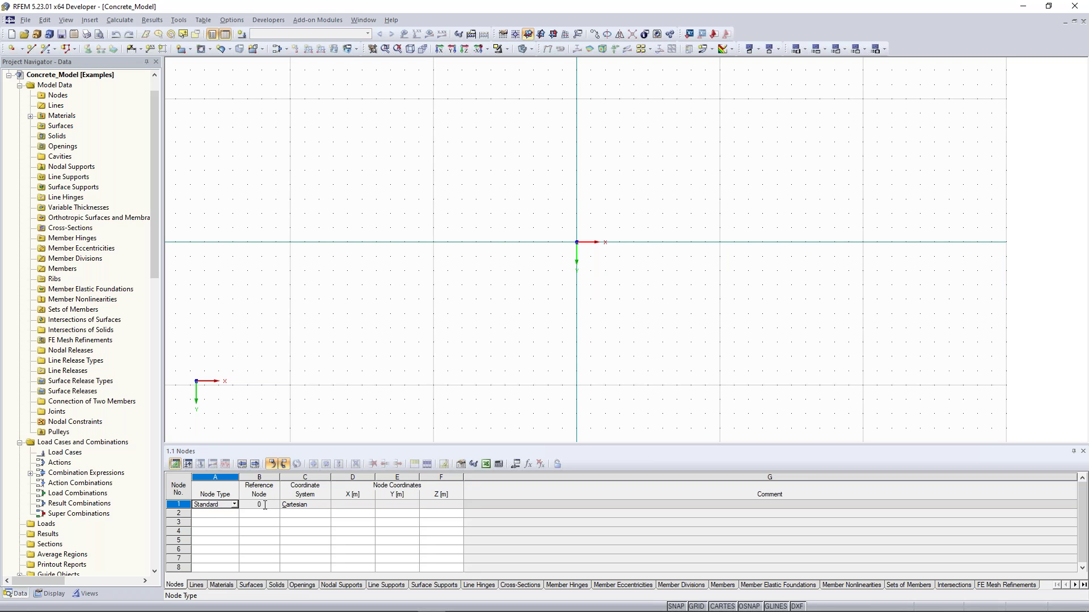
click(265, 505)
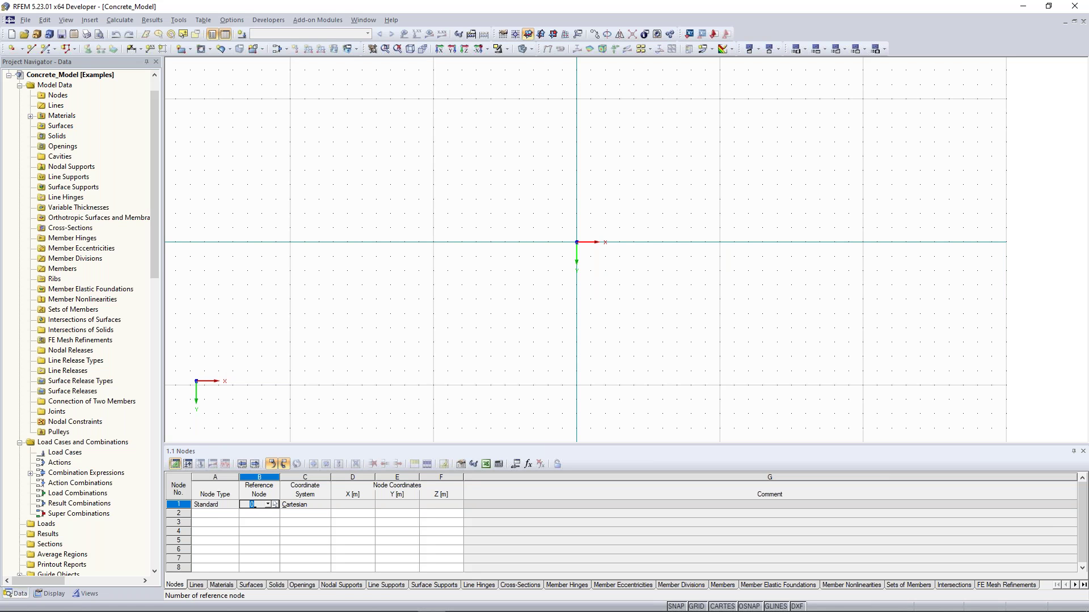
key(Tab)
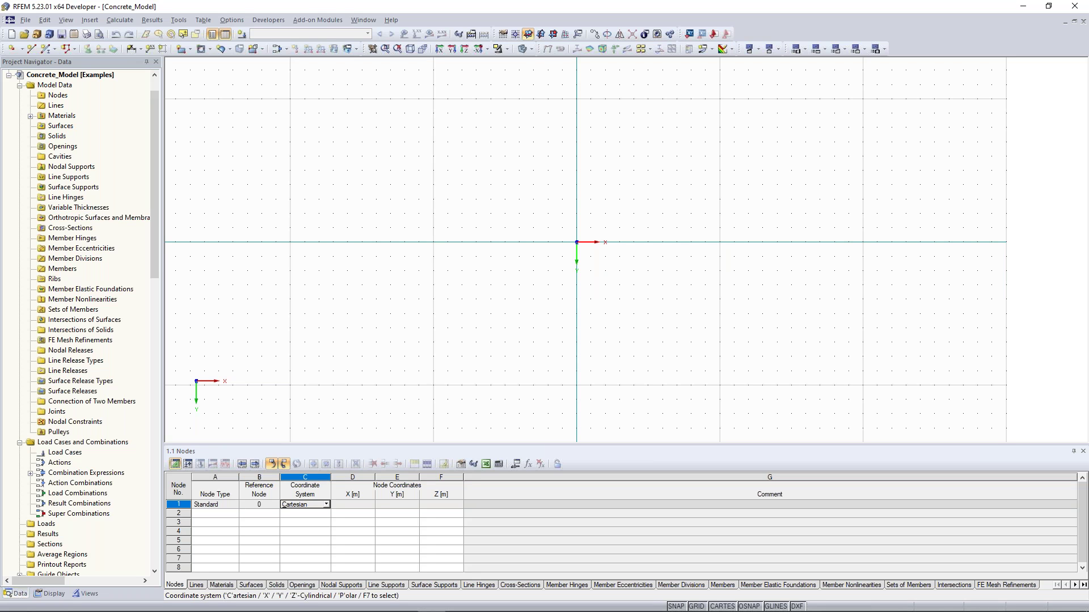
key(Tab)
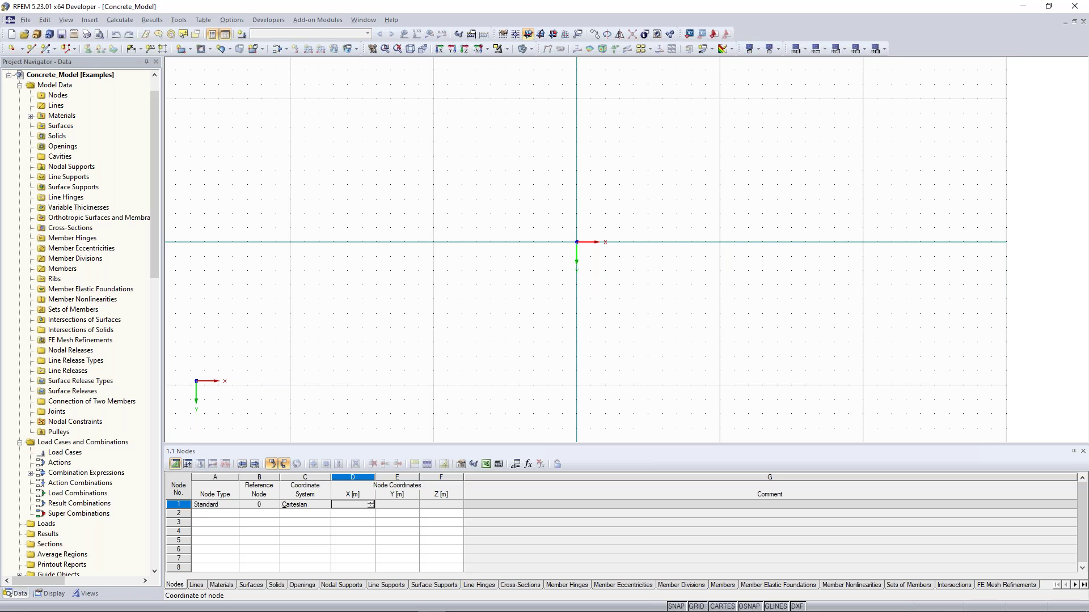
key(Tab)
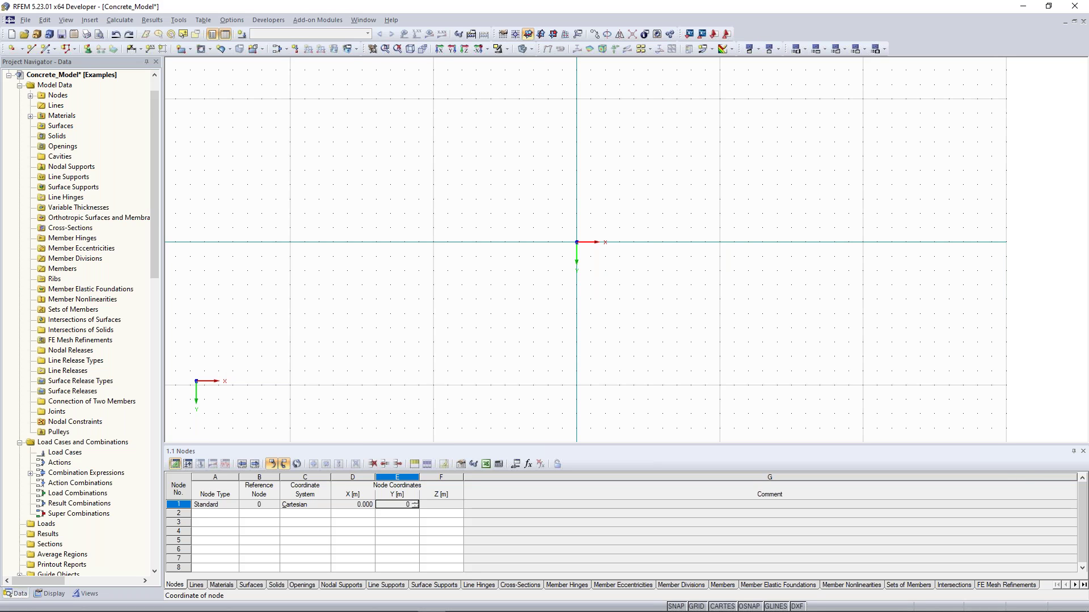
key(Tab)
key(Tab)
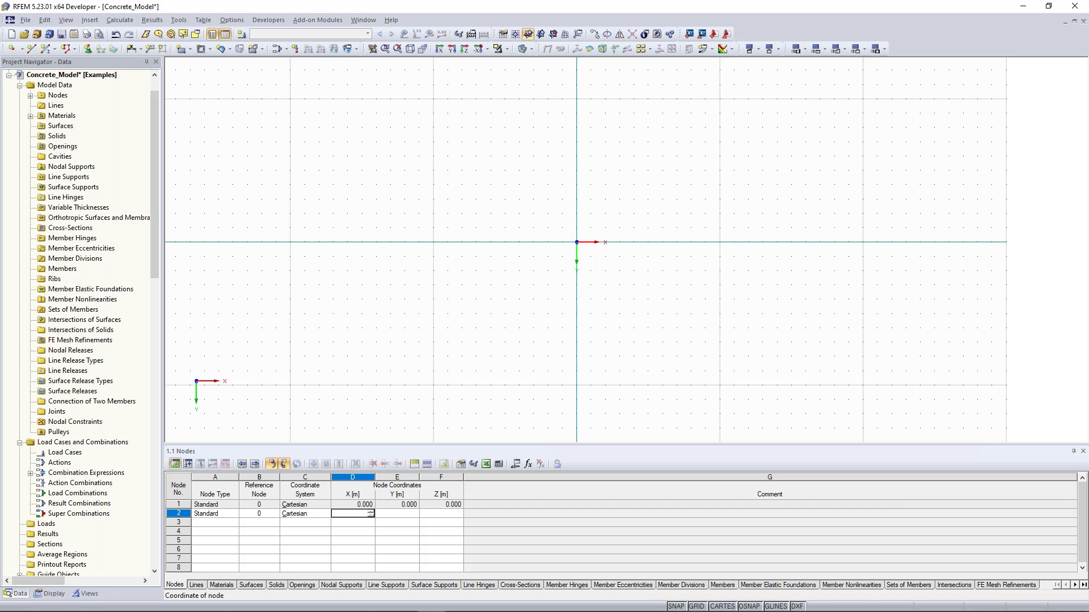
Step: Define node 2 in the nodes table at X 14 m, Y 0, Z 0
text(14)
key(Tab)
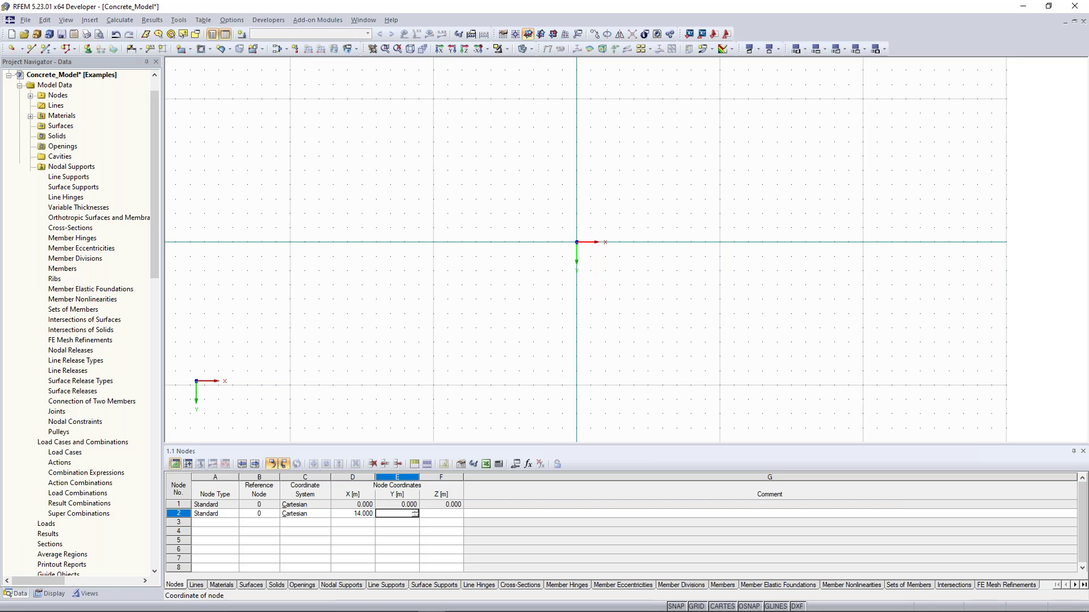
key(Tab)
text(0)
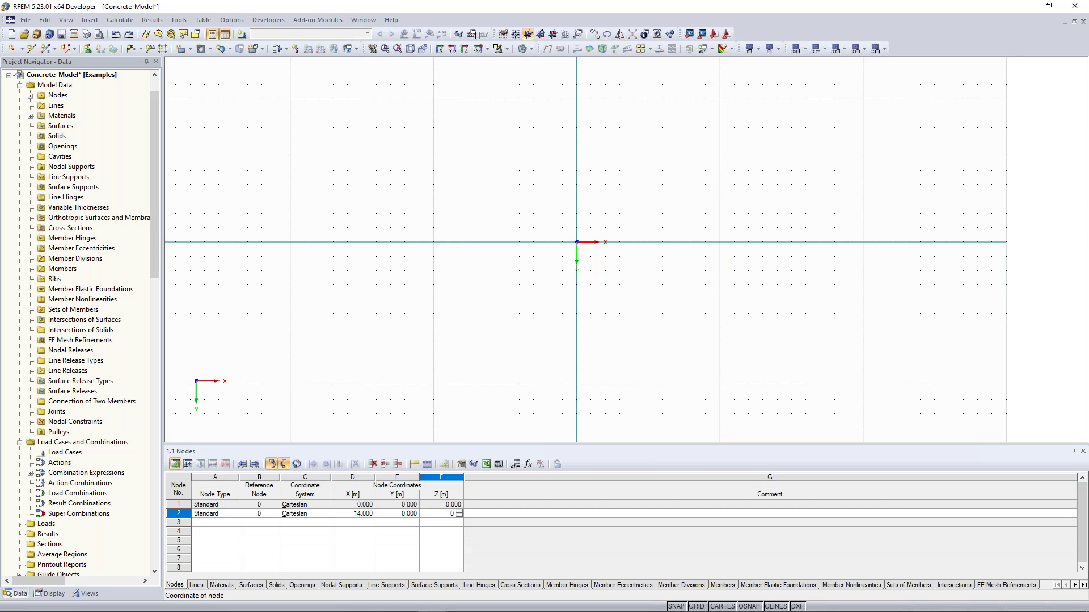
key(Tab)
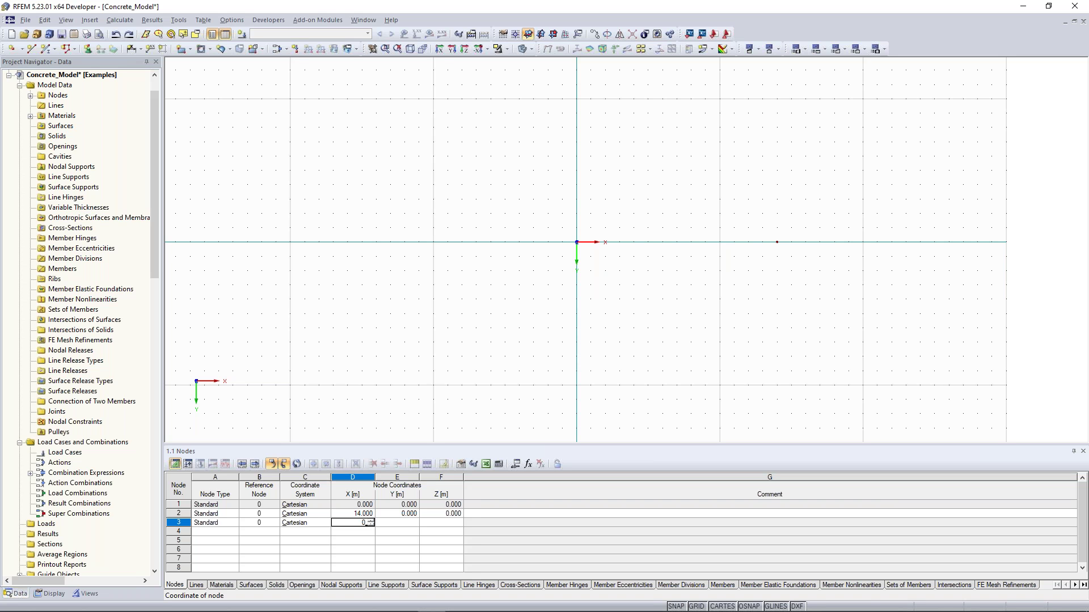
Step: Define node 3 in the nodes table at X 0, Y -12 m, Z 0
key(Tab)
text(-12)
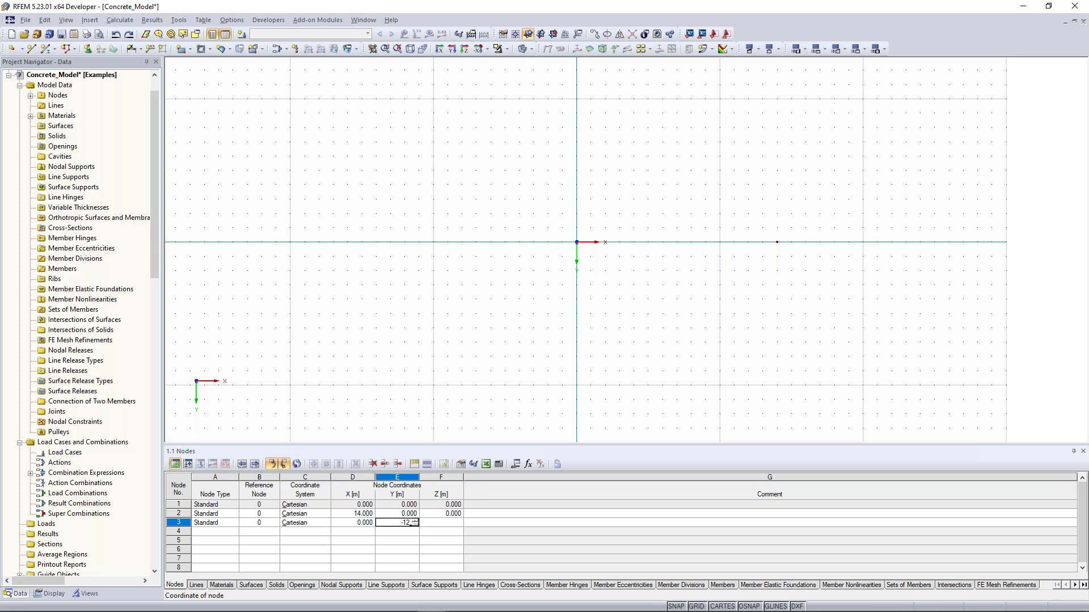
key(Tab)
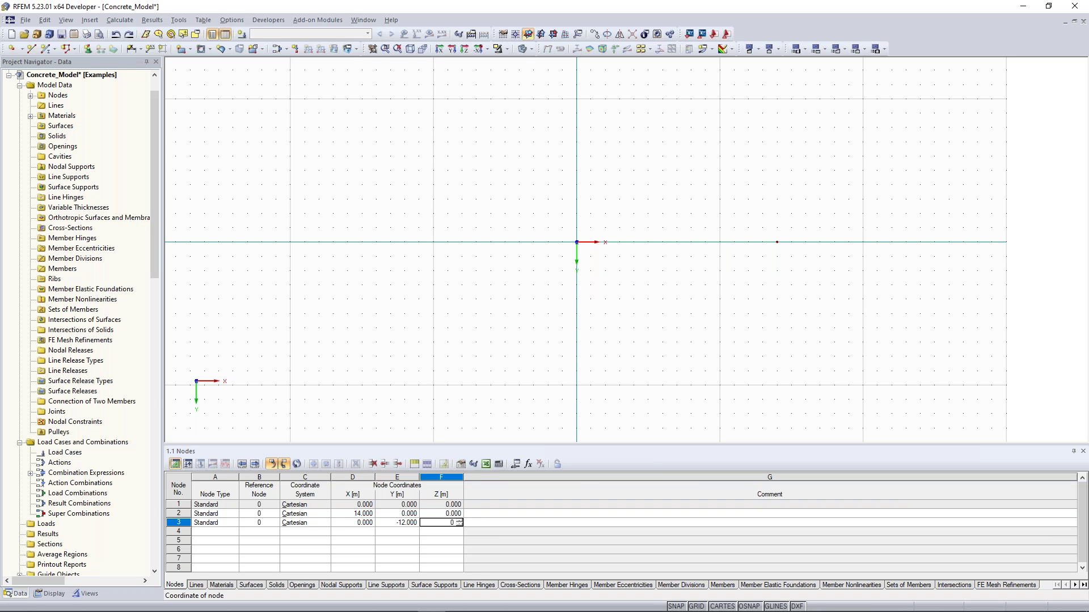
key(Tab)
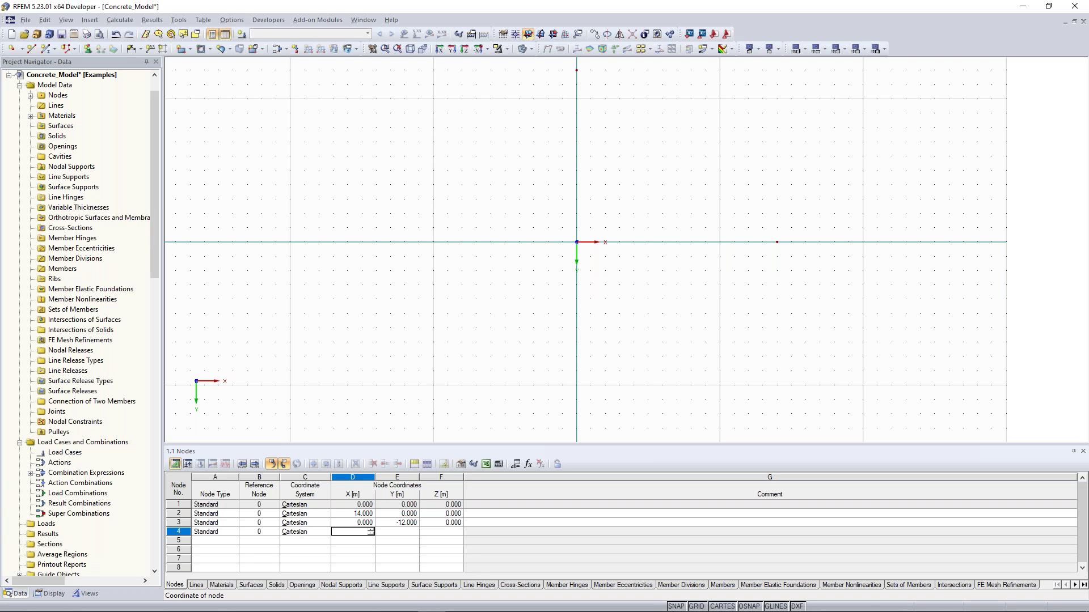
Step: Define node 4 in the nodes table at X 14 m, Y -12 m, Z 0
text(14)
key(Tab)
text(-12)
key(Tab)
text(0)
key(Return)
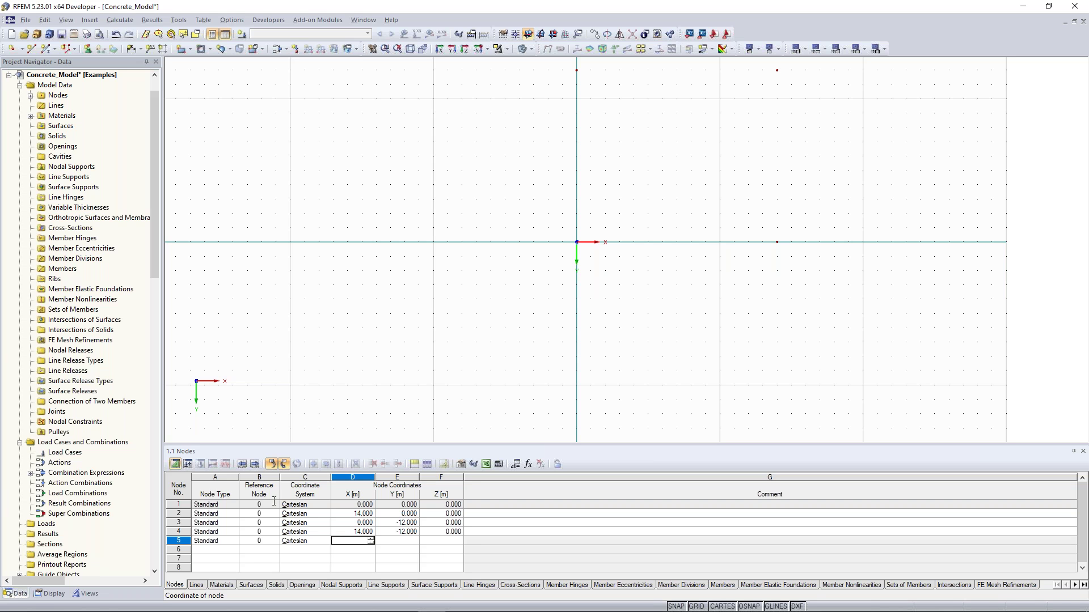
Step: Define node 5 in the nodes table at X 0.5 m, Y -0.5 m, Z 0
middle_drag(536, 255, 445, 343)
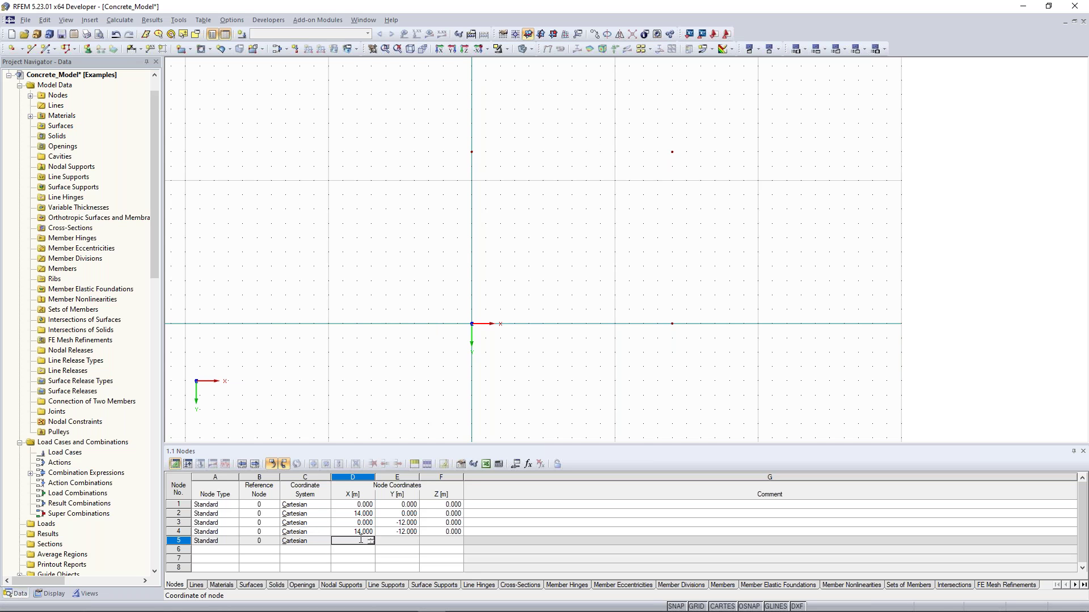
text(0.5)
key(Tab)
text(-0.5)
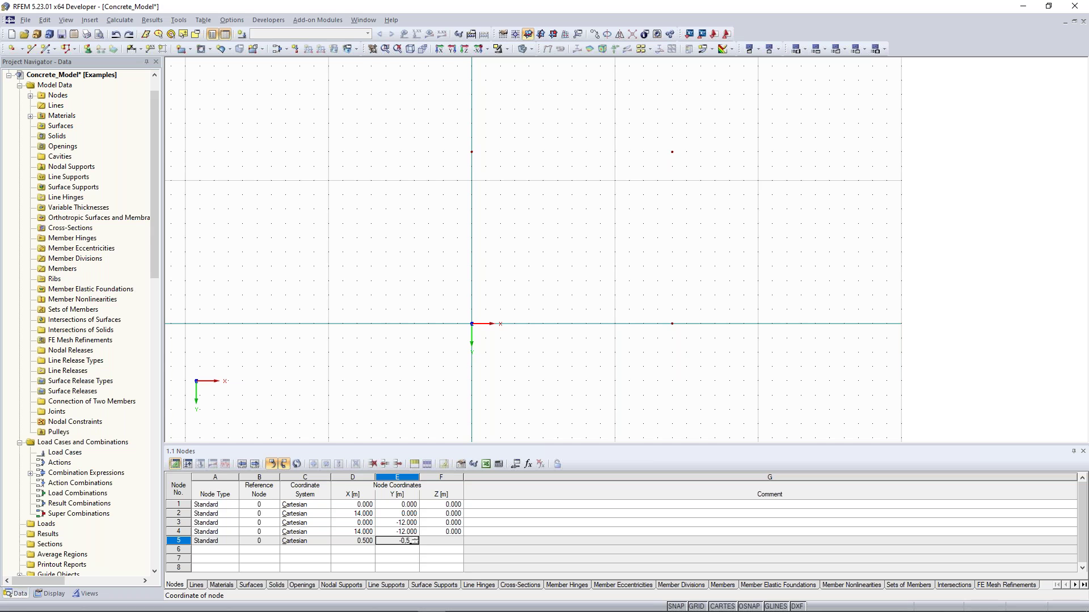
key(Tab)
key(Tab)
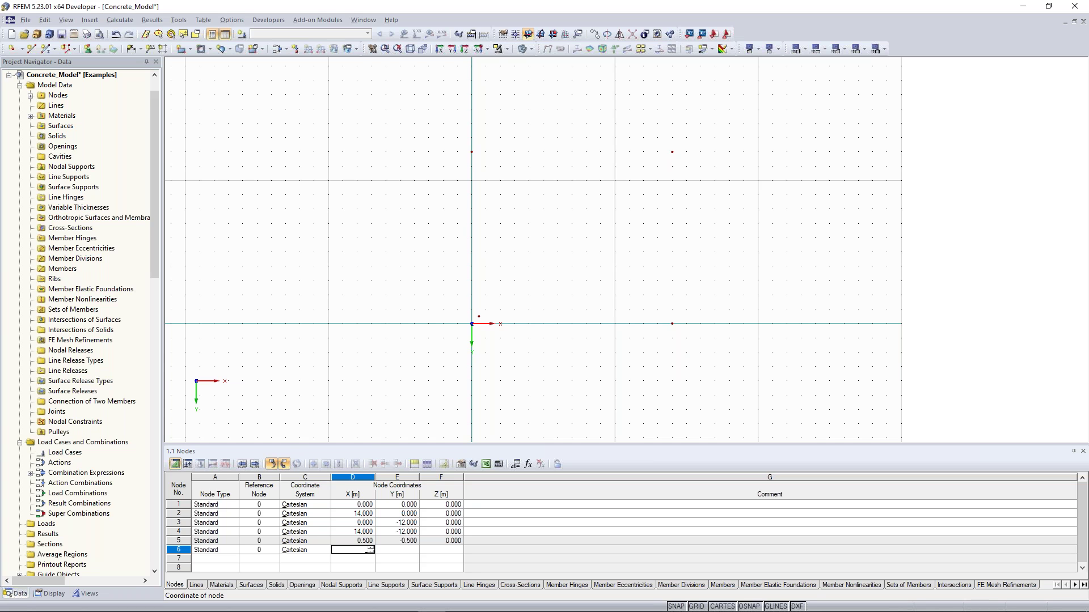
key(Escape)
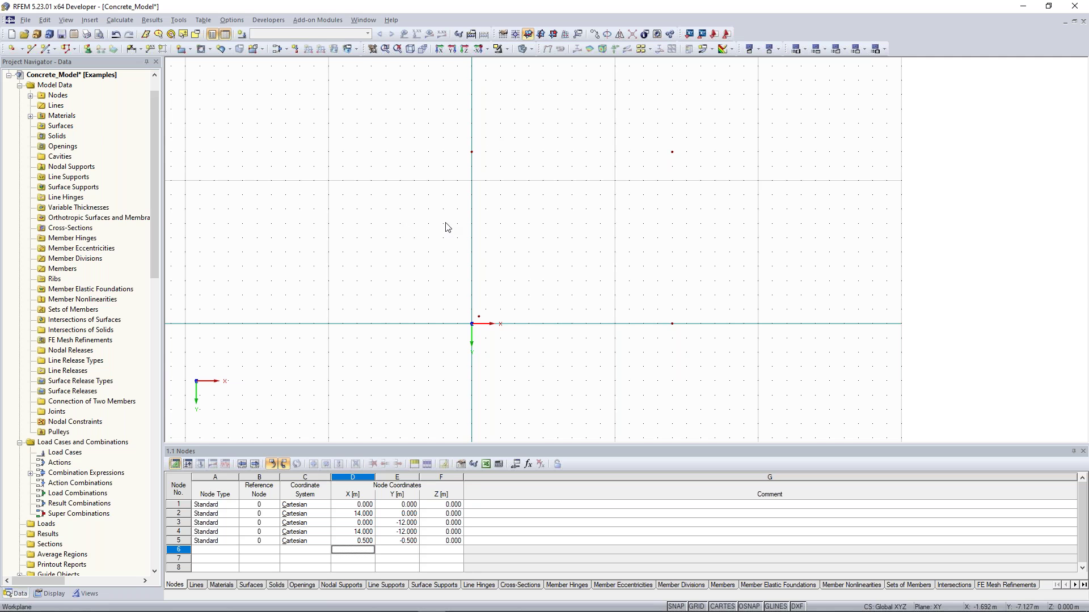
Step: Set up a new rectangular surface of Concrete C30/37 with a constant thickness of 200 mm
mouse_move(345, 243)
mouse_down()
mouse_move(354, 248)
mouse_move(357, 230)
mouse_up()
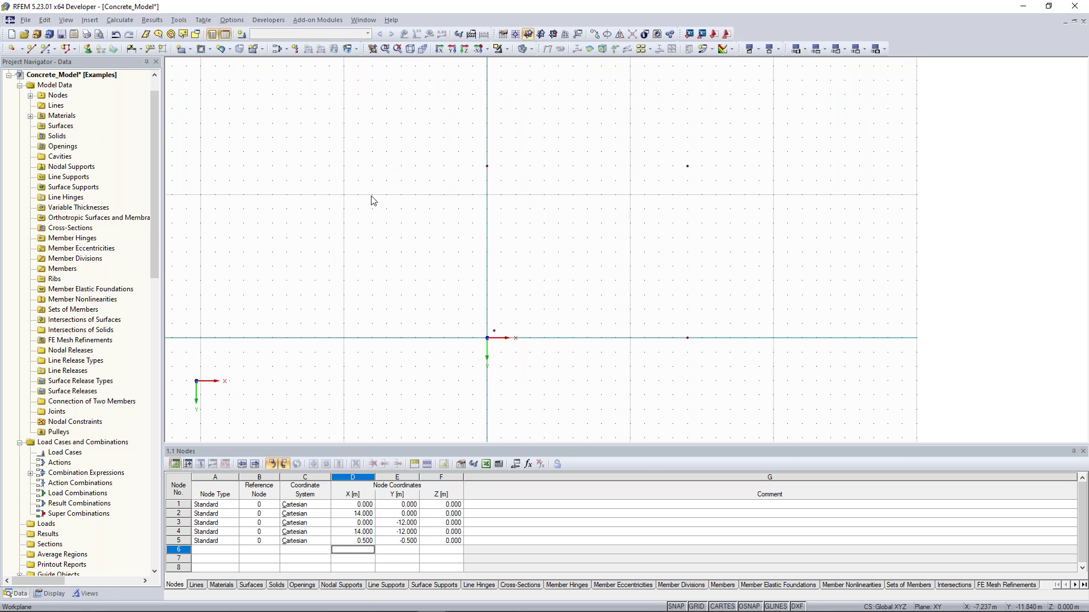
click(182, 54)
drag(503, 173, 251, 94)
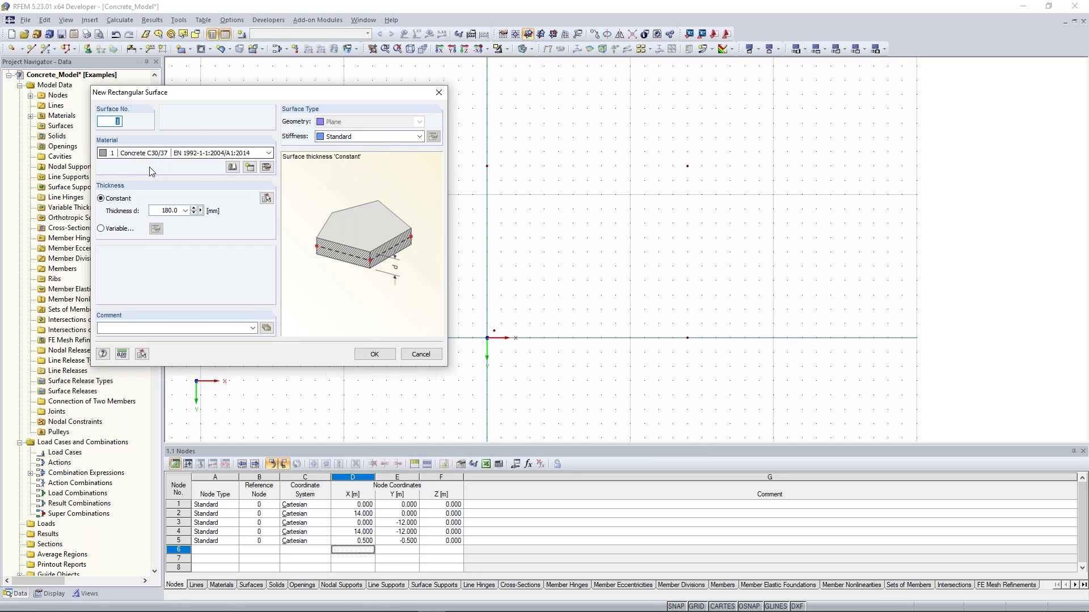
click(177, 157)
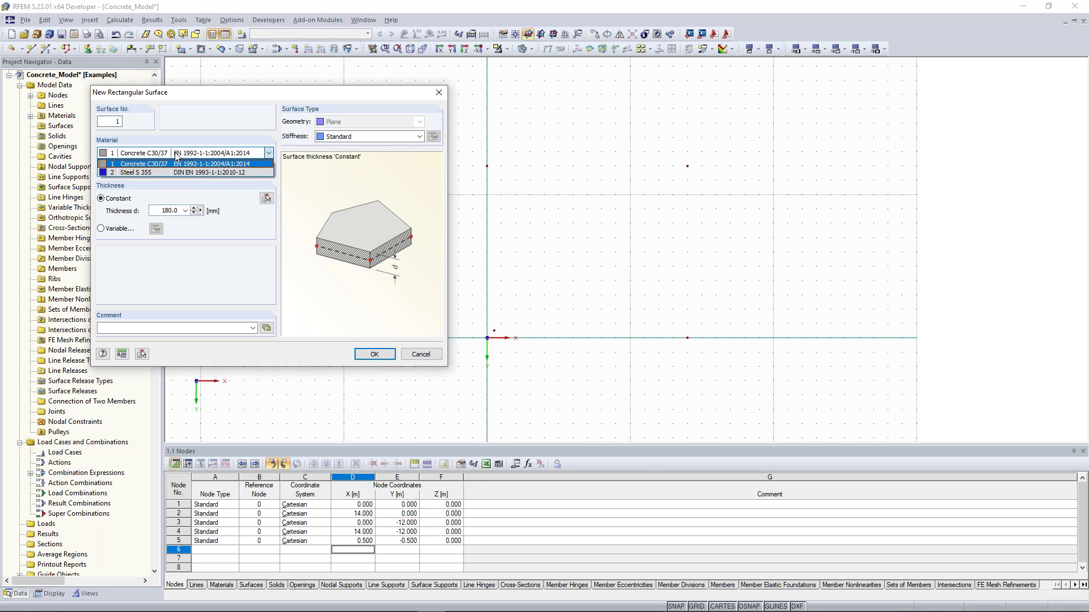
click(155, 161)
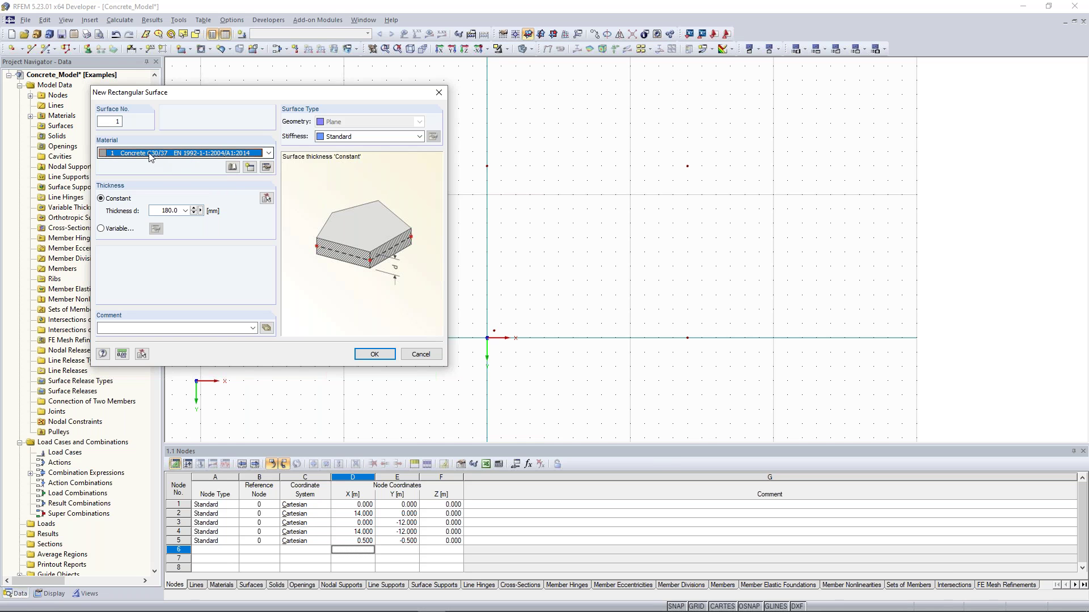
click(153, 160)
click(150, 164)
click(168, 210)
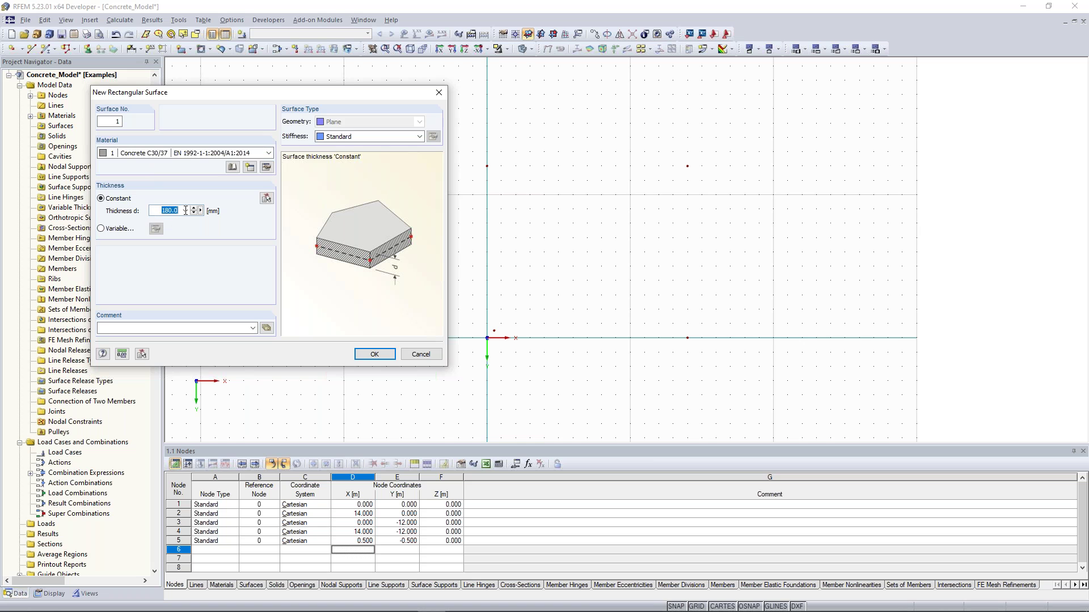
text(200)
click(369, 356)
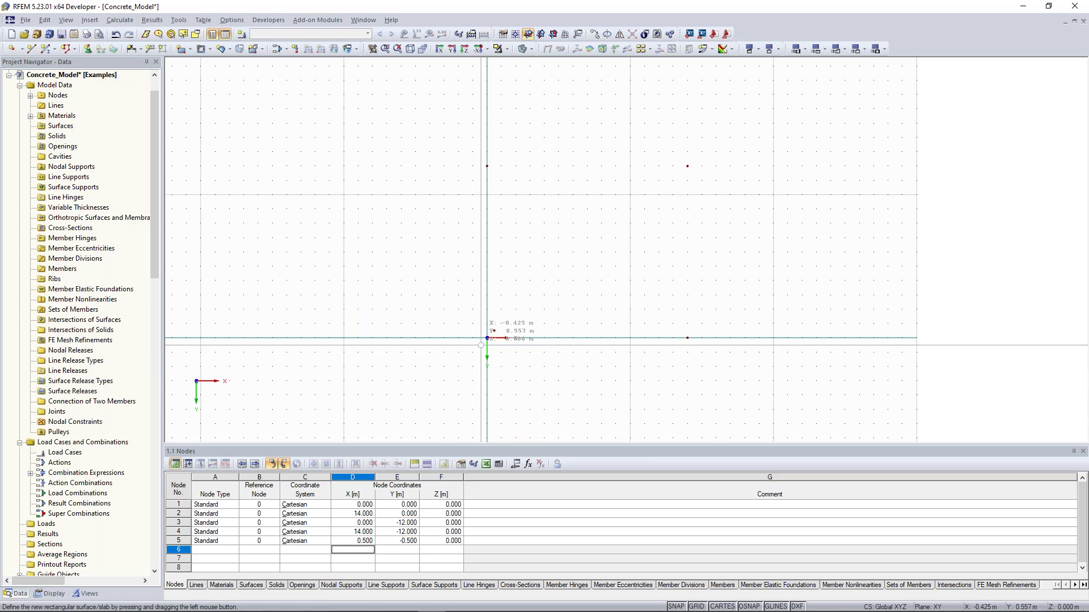
Step: Draw the rectangular slab surface from node 1 at the origin to node 4 at X 14 m, Y -12 m
click(487, 338)
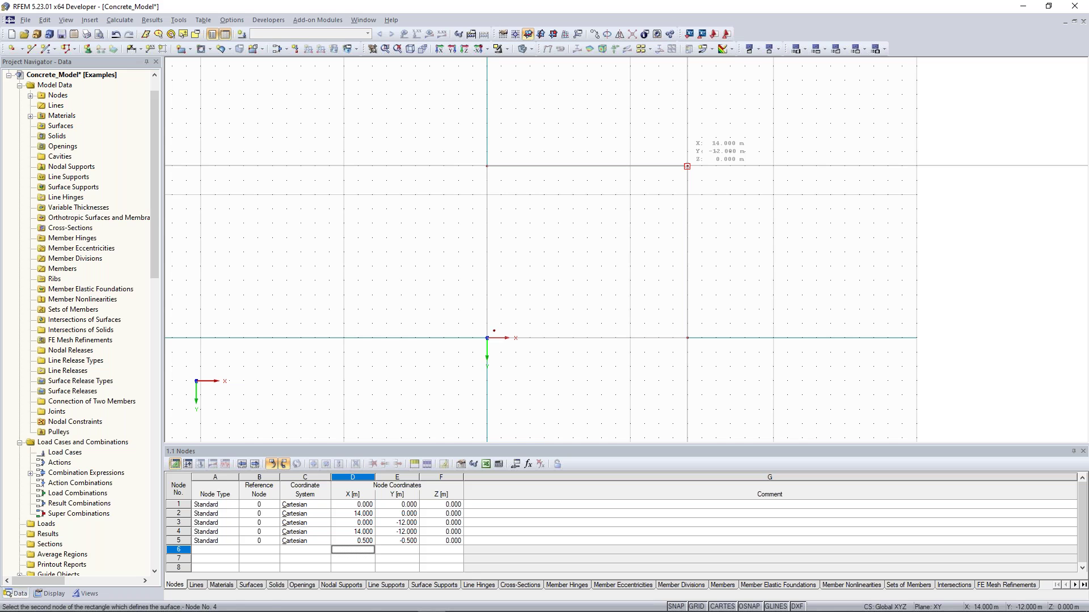
click(687, 166)
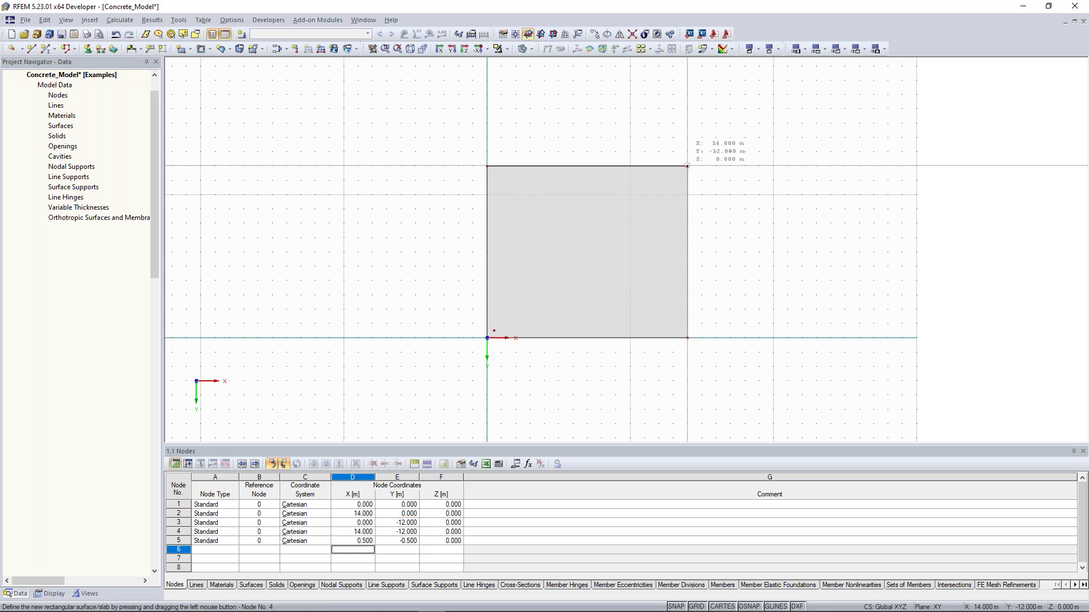
key(Escape)
Step: Insert a node midway, at 50 %, between node 4 and the point at X 14 m, Y -8 m on the slab edge
scroll(792, 308, up, 3)
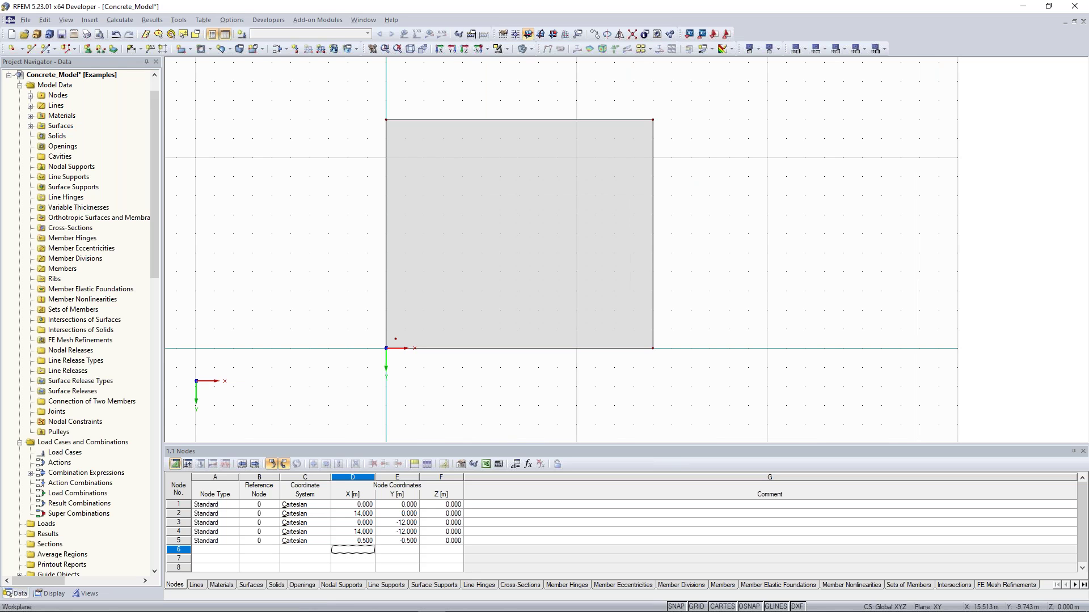
middle_drag(657, 203, 652, 226)
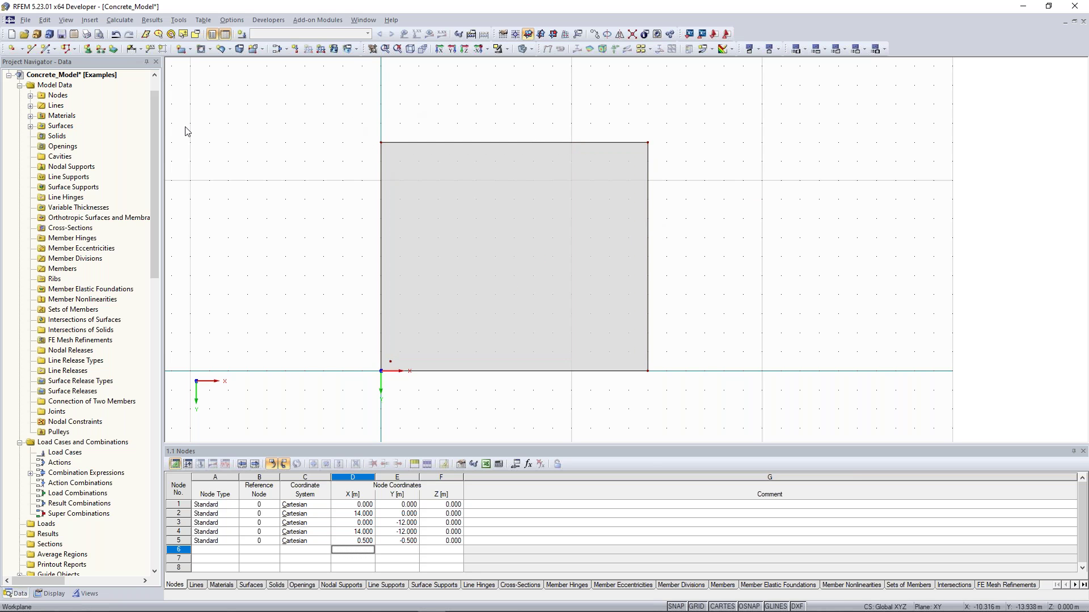
click(22, 49)
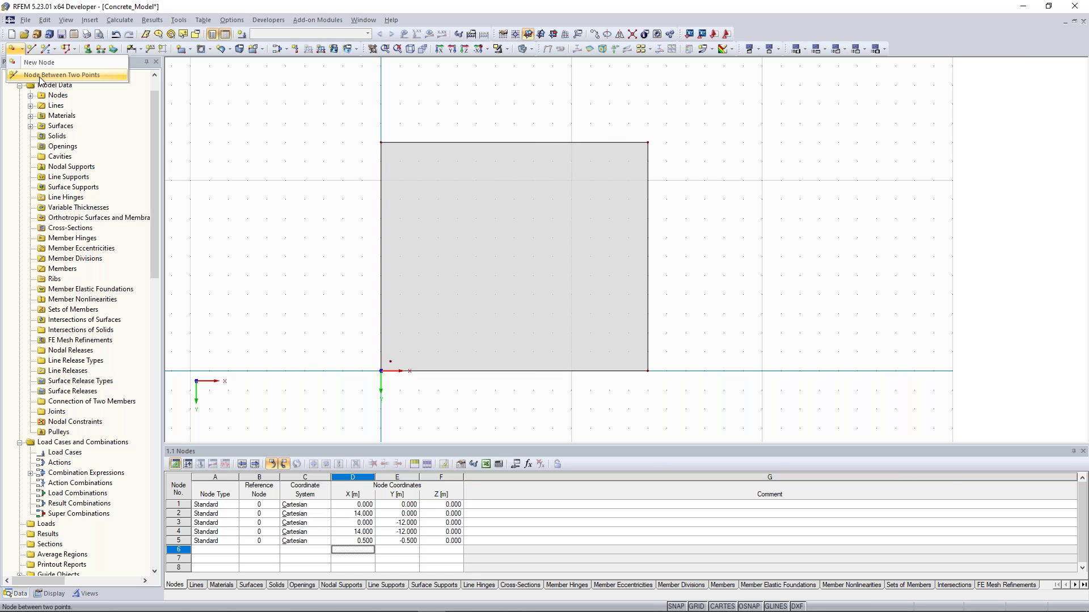
click(41, 75)
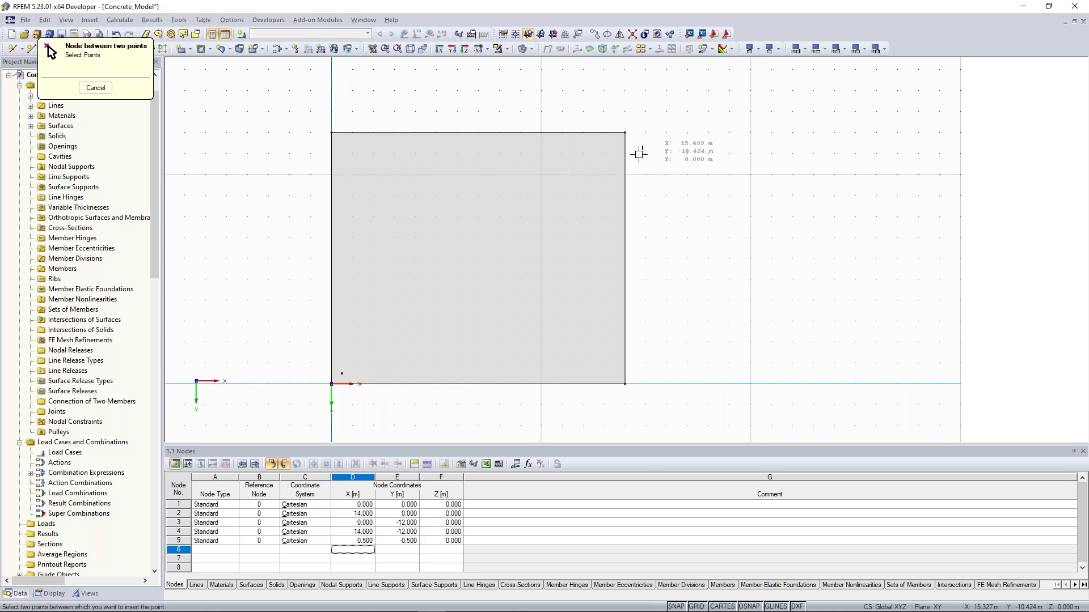
click(626, 132)
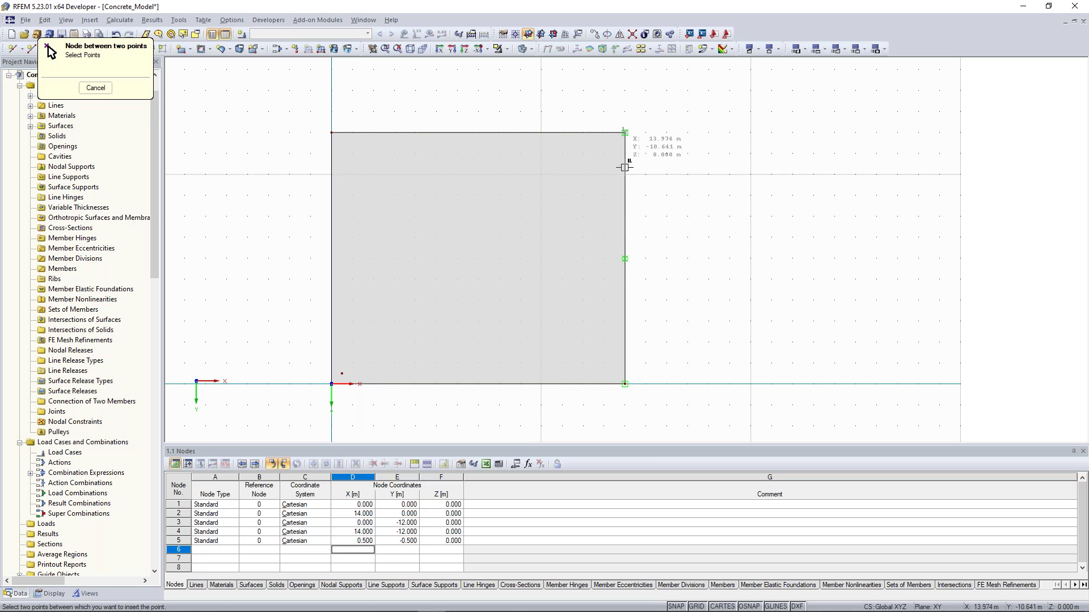
click(624, 216)
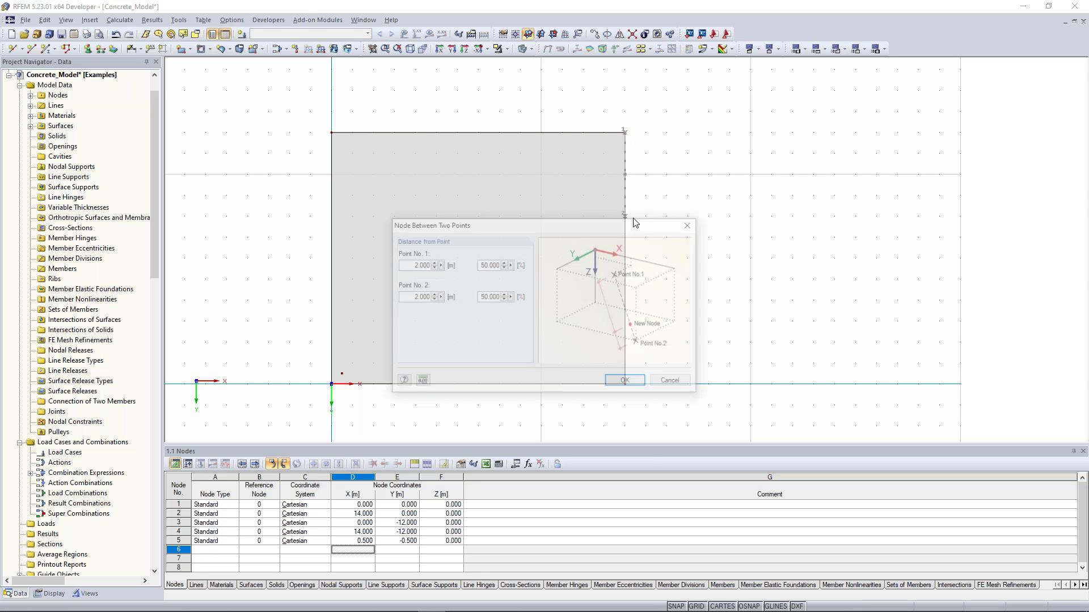
drag(551, 226, 818, 100)
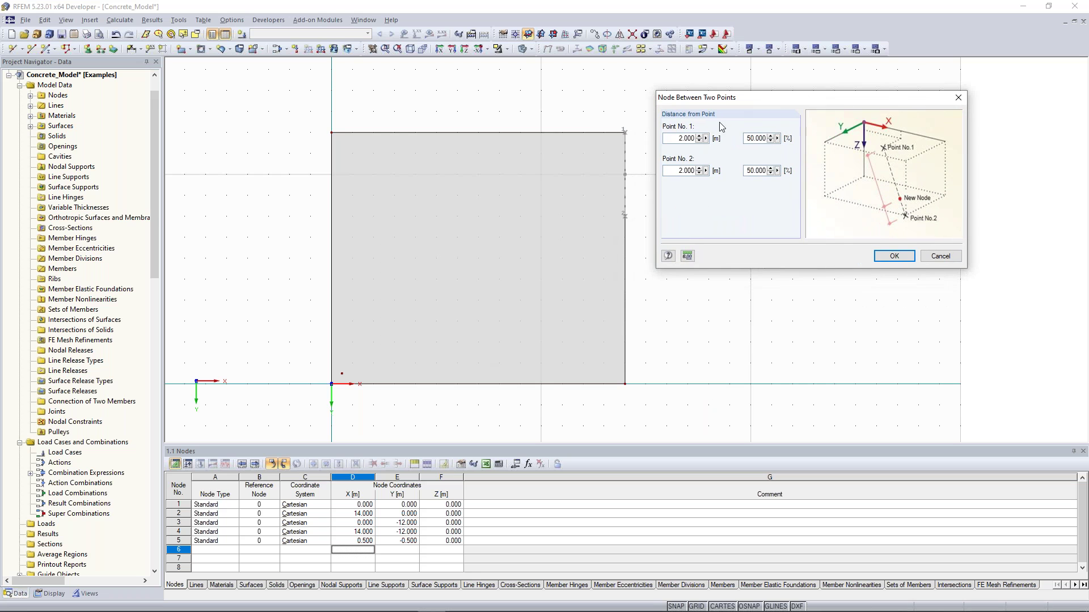
drag(717, 102, 730, 98)
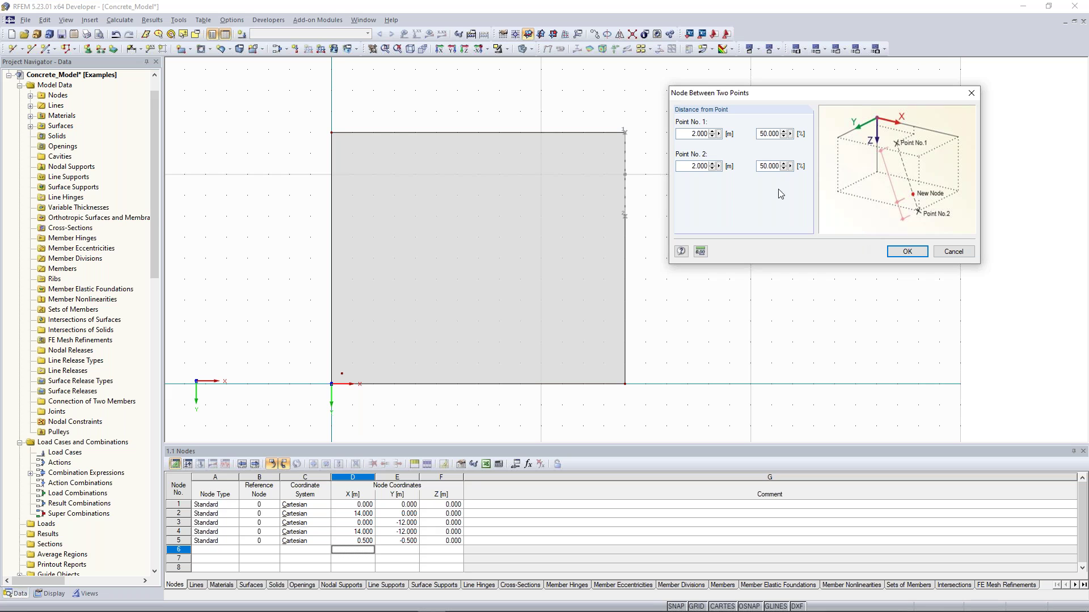
double_click(766, 134)
click(906, 252)
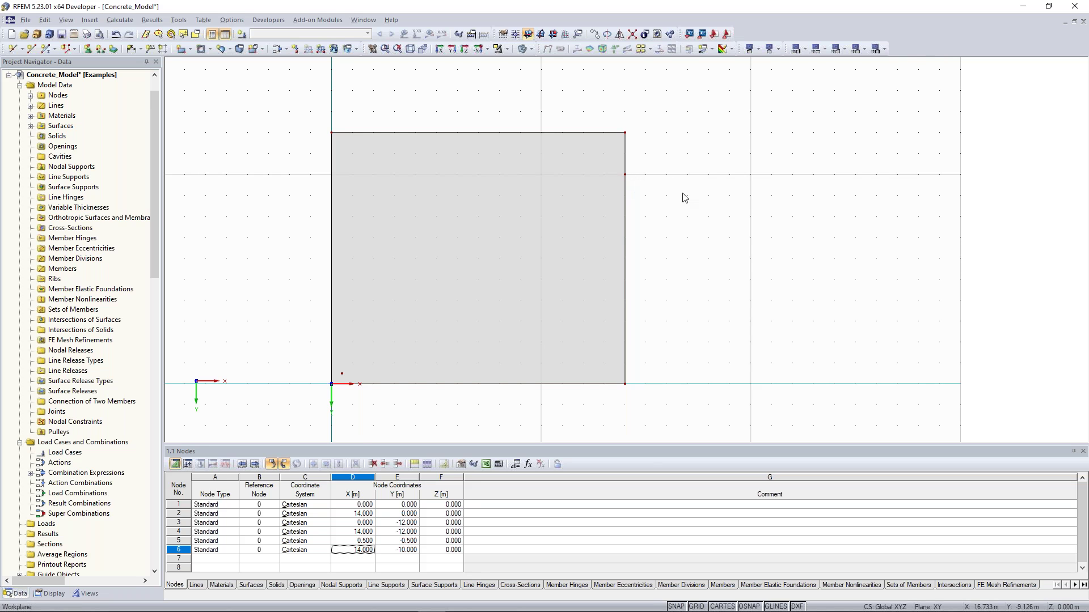
Step: Create a 200 mm thick Concrete C30/37 semicircular surface centred at X 14 m, Y -10 m, starting at X 14 m, Y -8 m and bulging outside the slab
scroll(672, 171, down, 1)
middle_drag(672, 170, 619, 200)
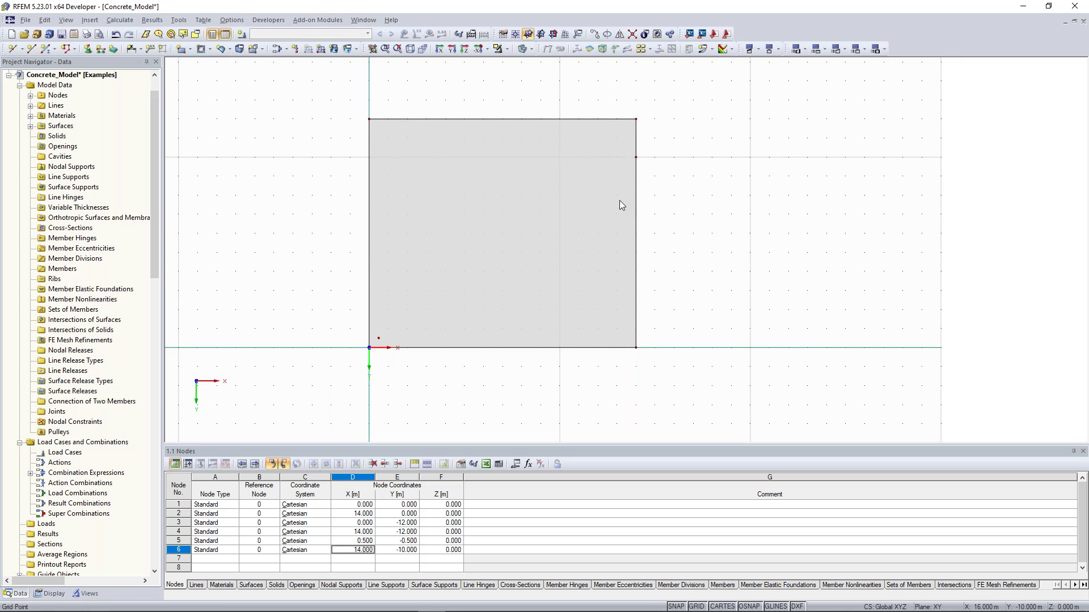
middle_drag(619, 200, 610, 202)
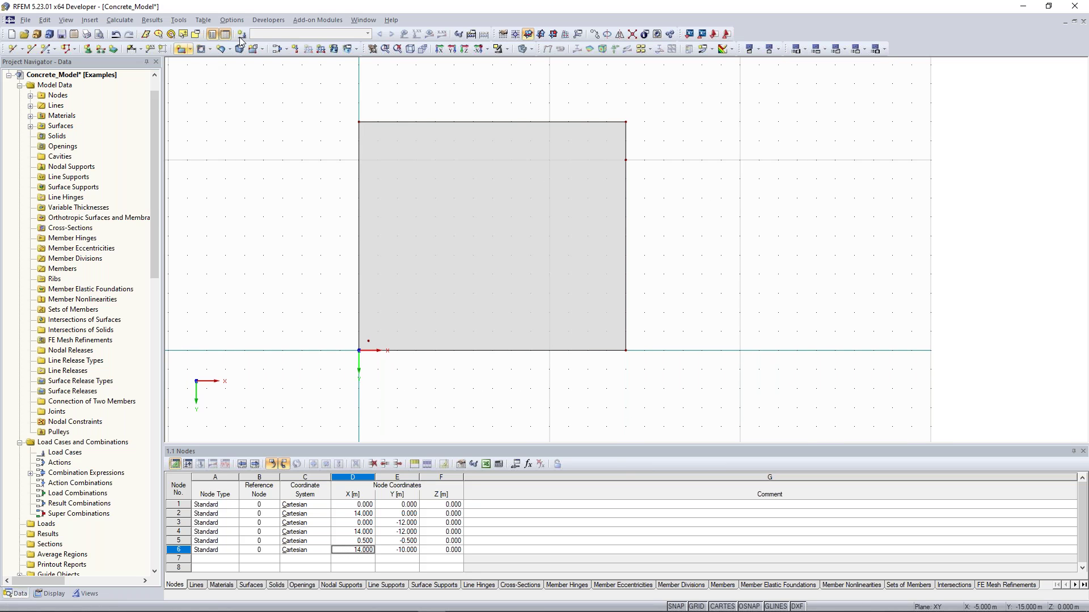
click(189, 49)
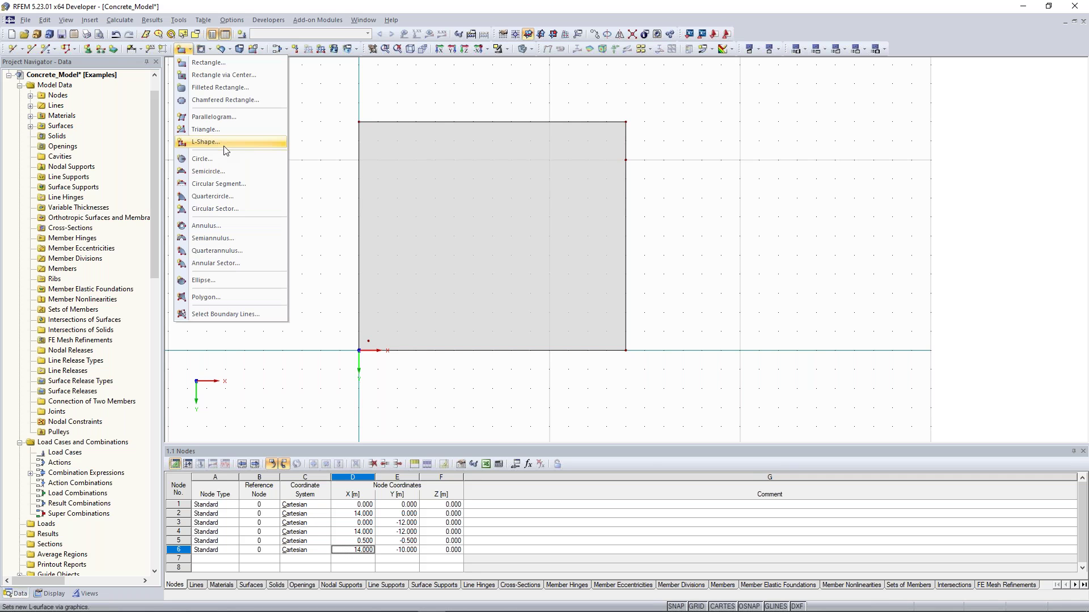
click(236, 172)
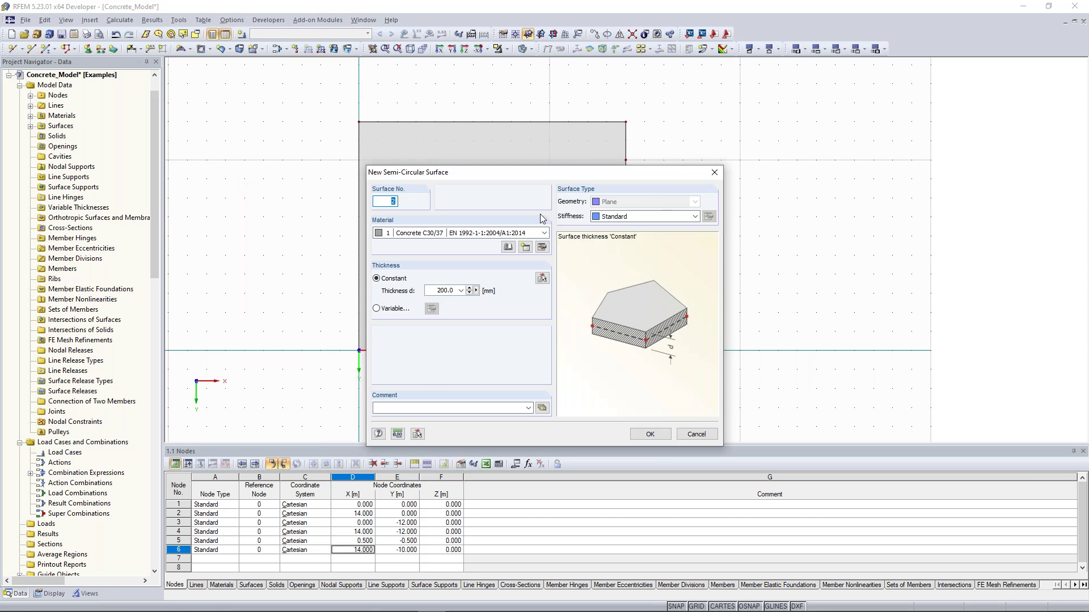
click(447, 291)
click(652, 433)
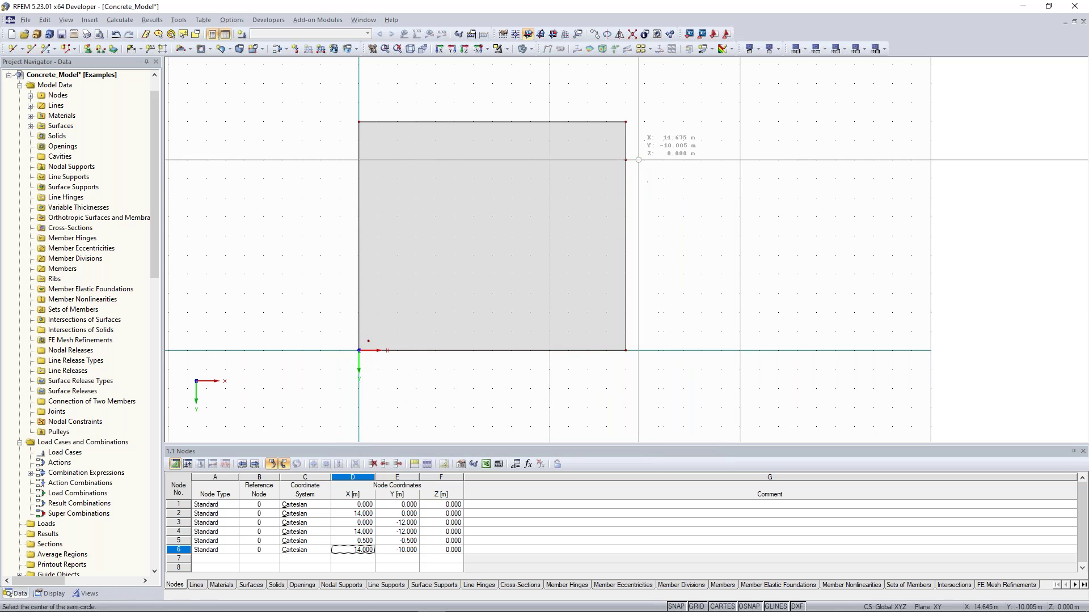
click(625, 160)
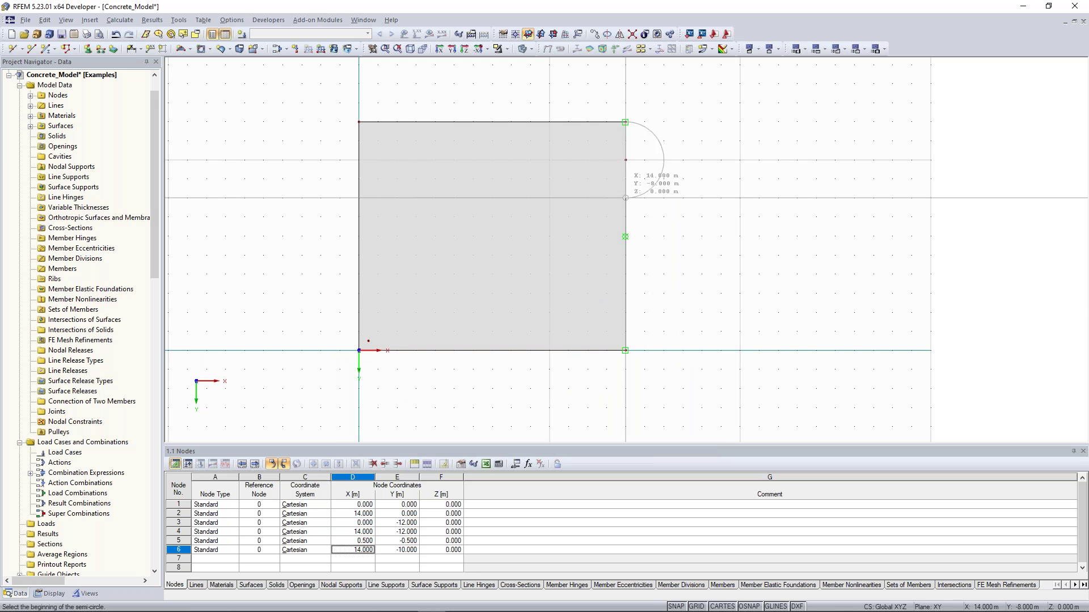
click(625, 198)
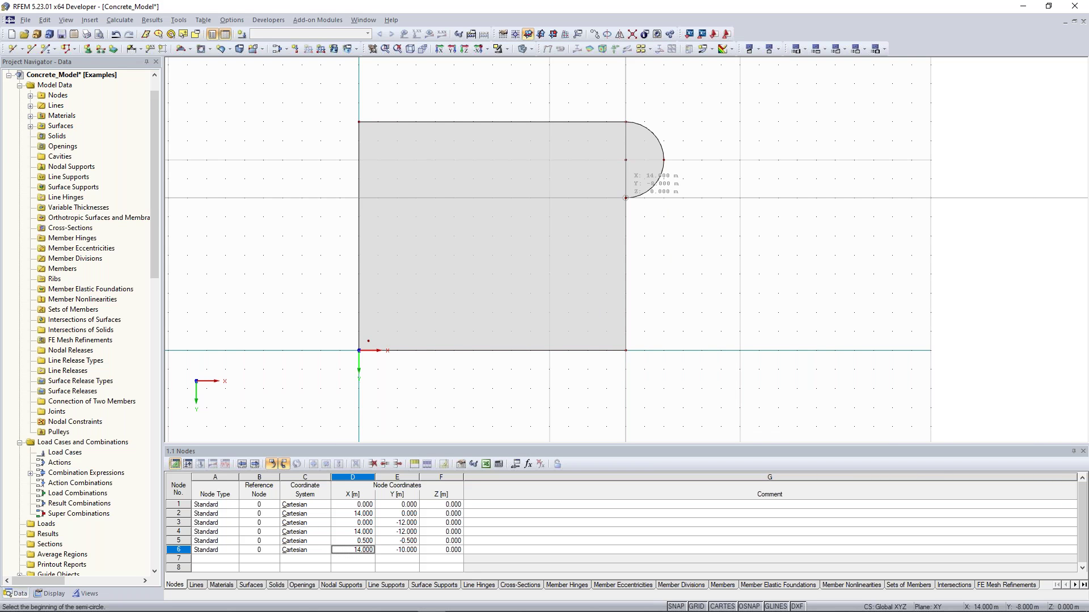
key(Escape)
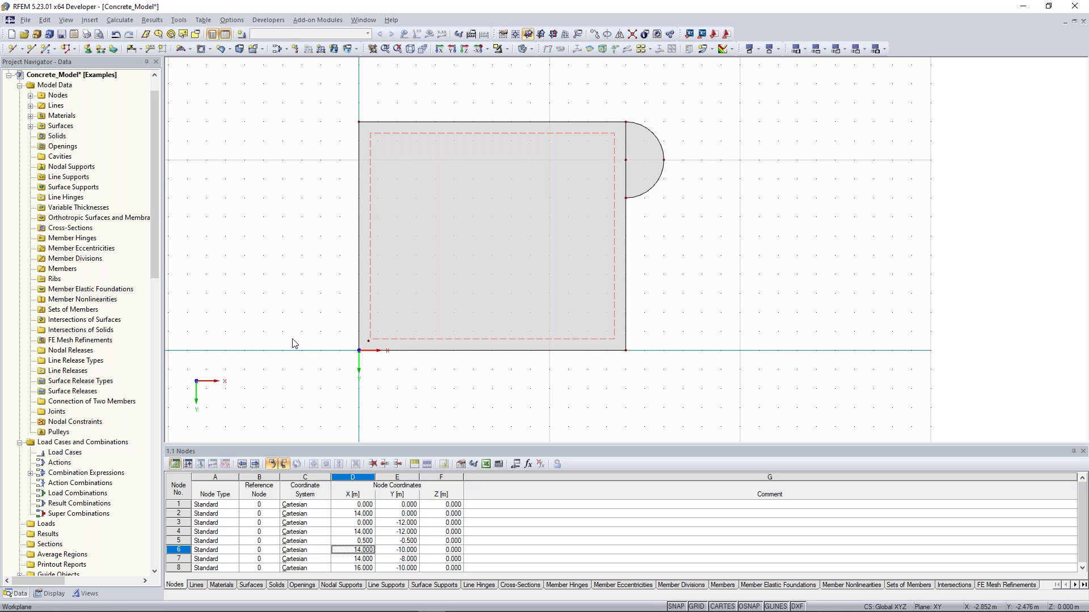
Step: Copy the node at X 0.5 m, Y -0.5 m twice with a displacement of 5 m in X
scroll(292, 344, up, 1)
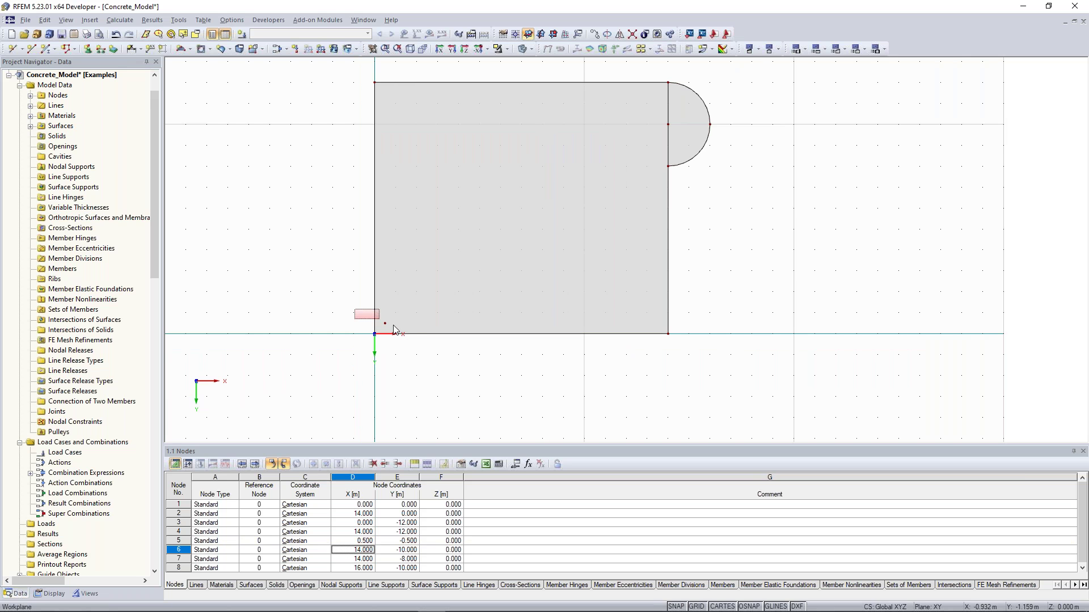
drag(355, 309, 394, 326)
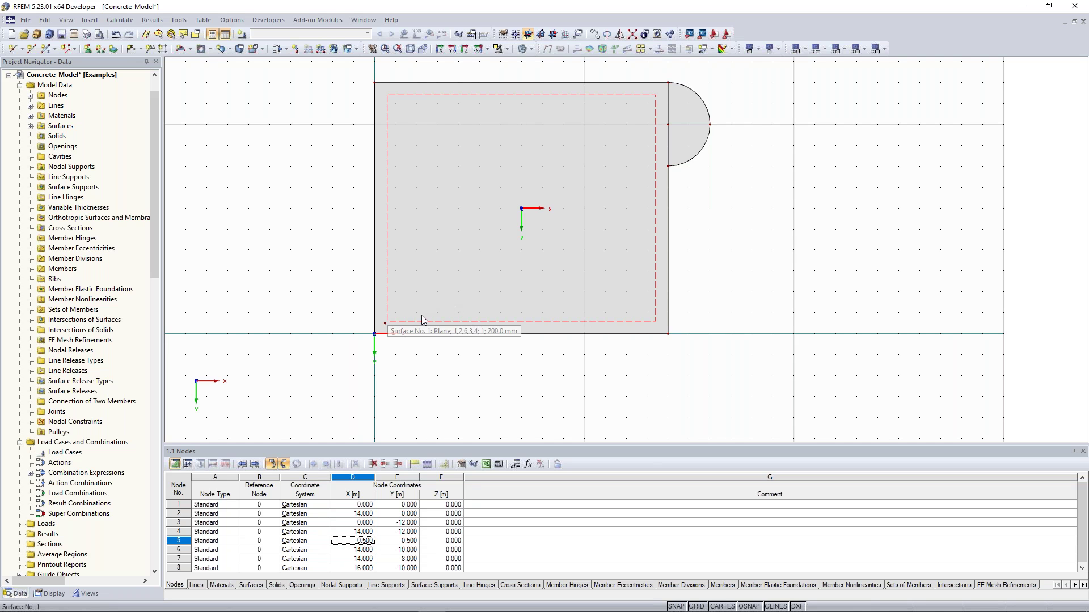
drag(336, 304, 691, 330)
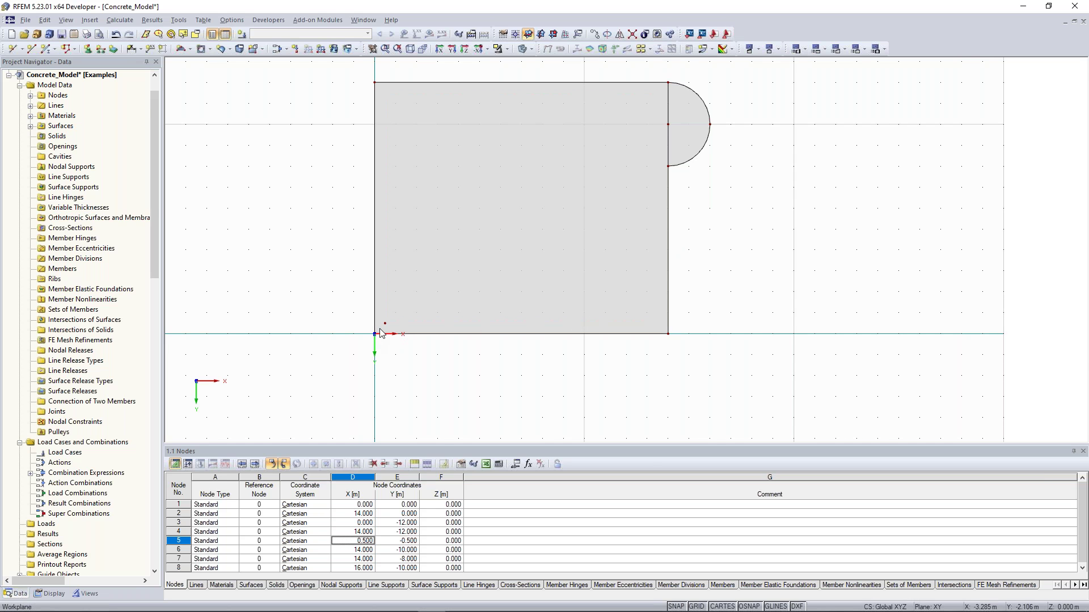
click(385, 324)
right_click(385, 323)
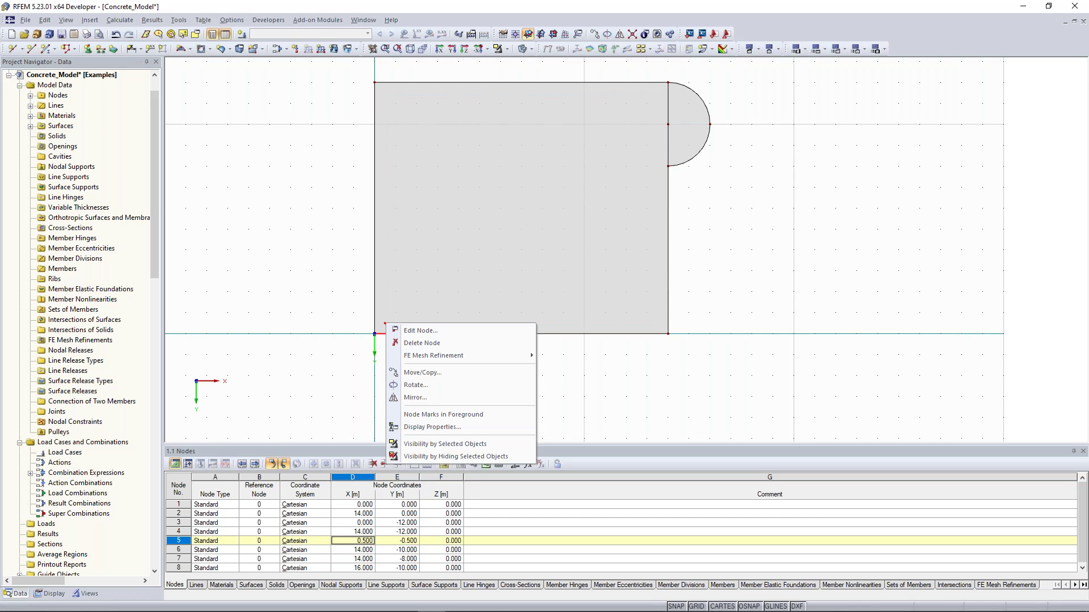
click(435, 375)
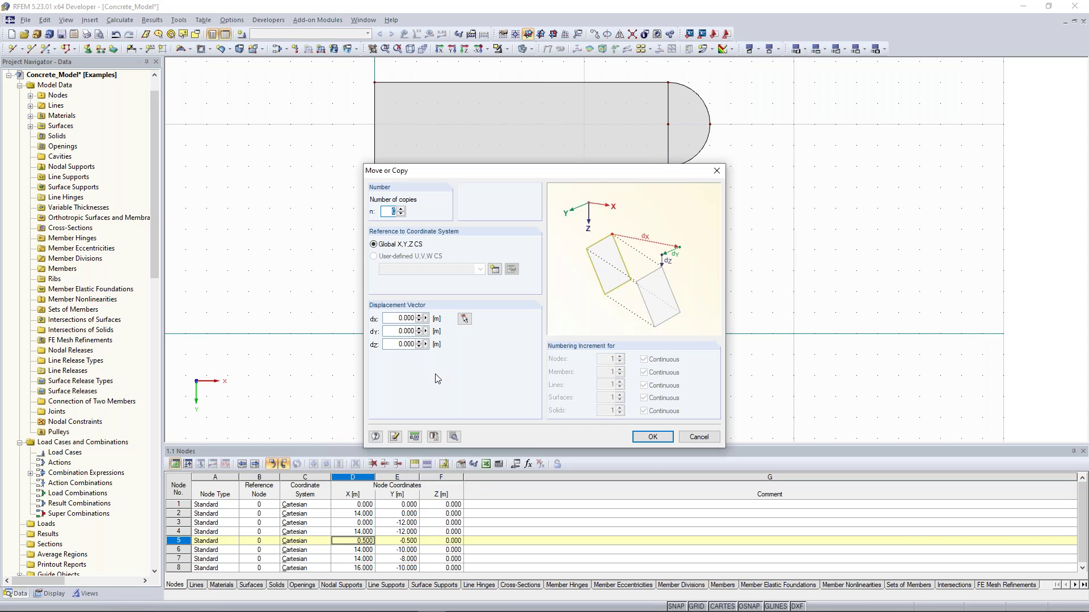
drag(498, 171, 791, 134)
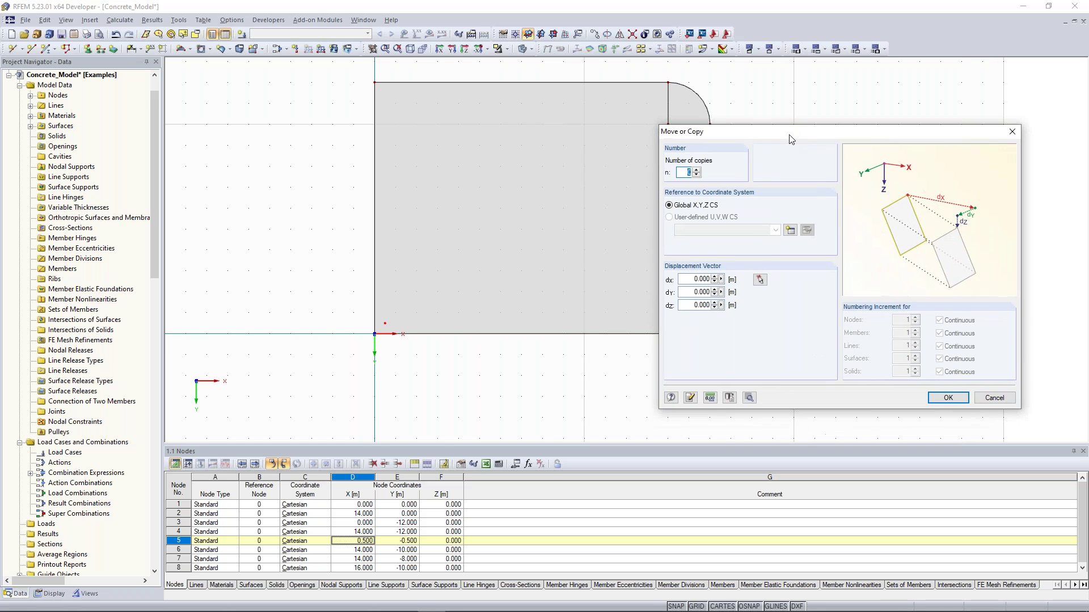
click(696, 171)
key(Tab)
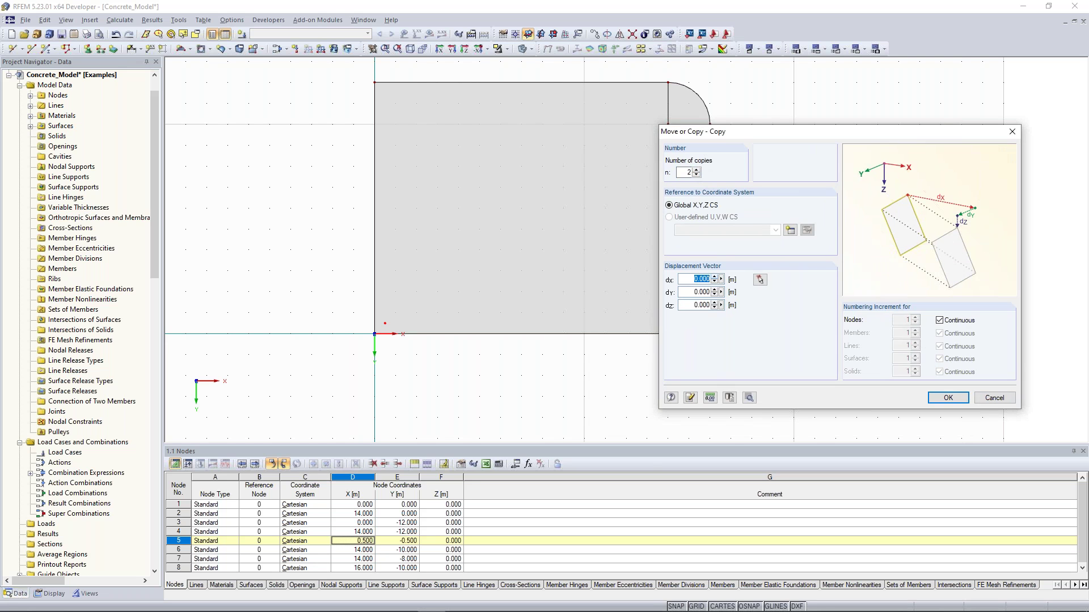
text(5)
click(947, 397)
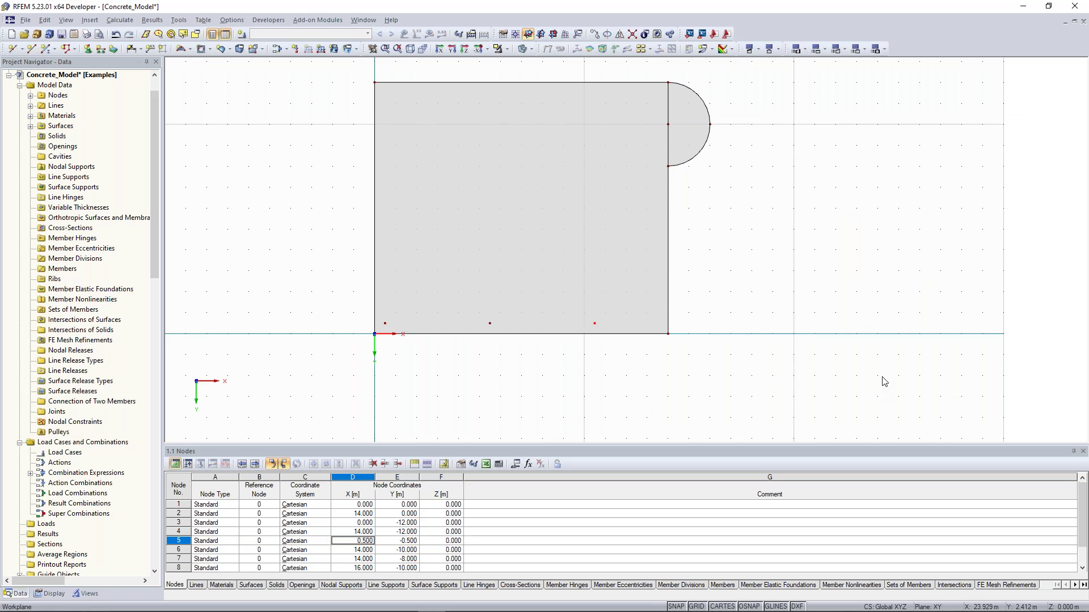
Step: Copy the node at X 10.5 m, Y -0.5 m once with a displacement of 3 m in X
click(595, 322)
right_click(594, 323)
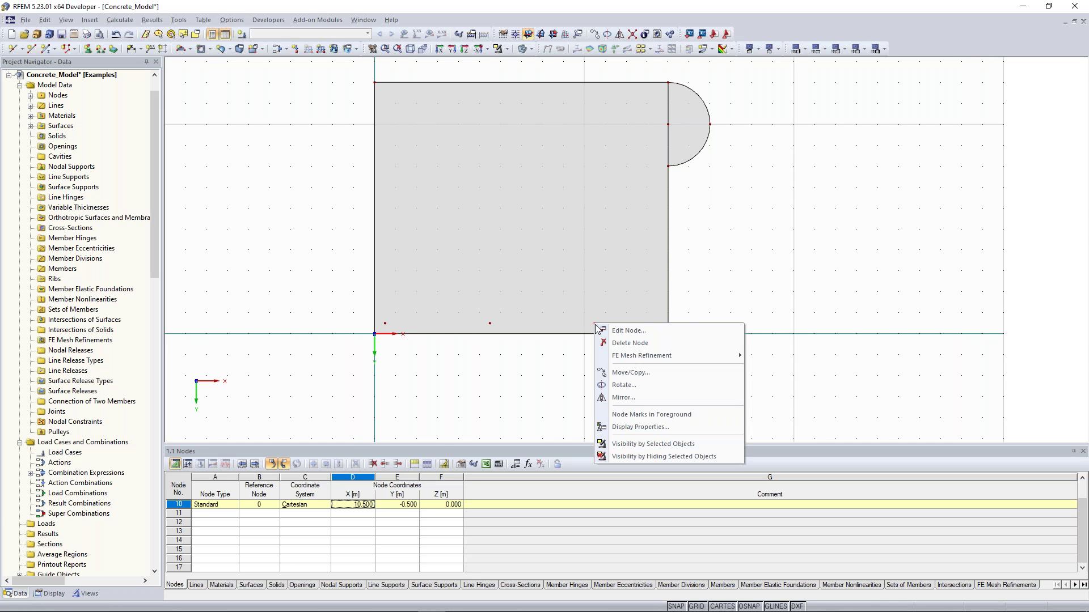
click(650, 373)
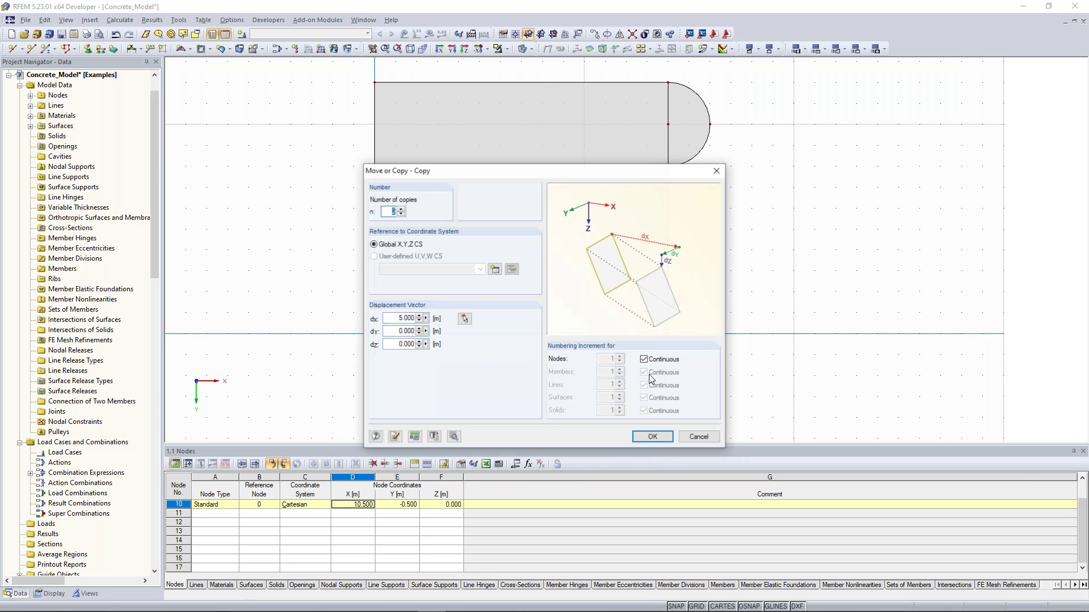
double_click(406, 318)
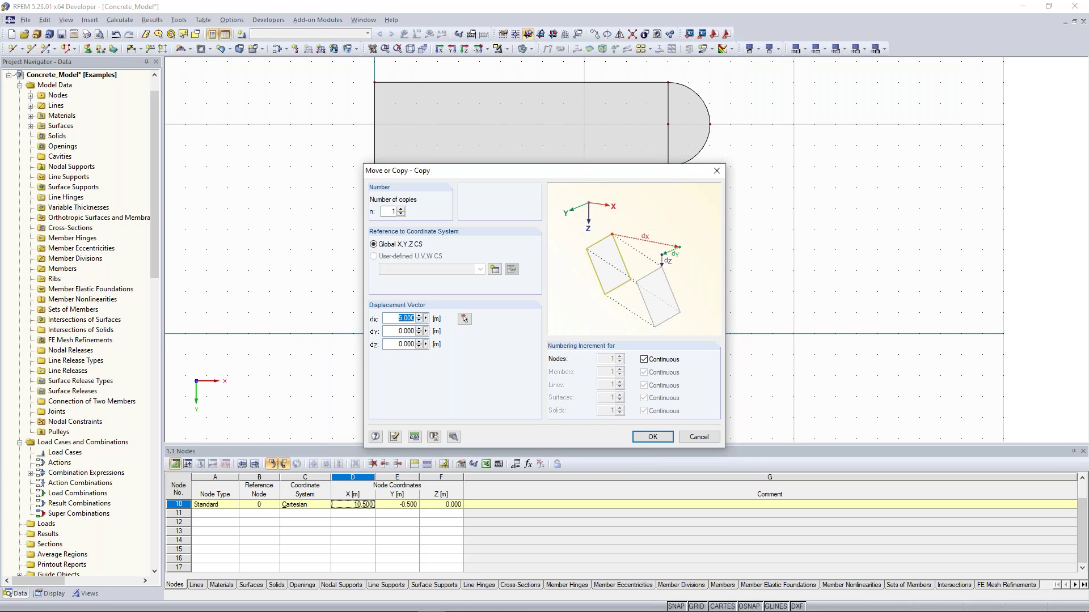
text(3)
click(652, 436)
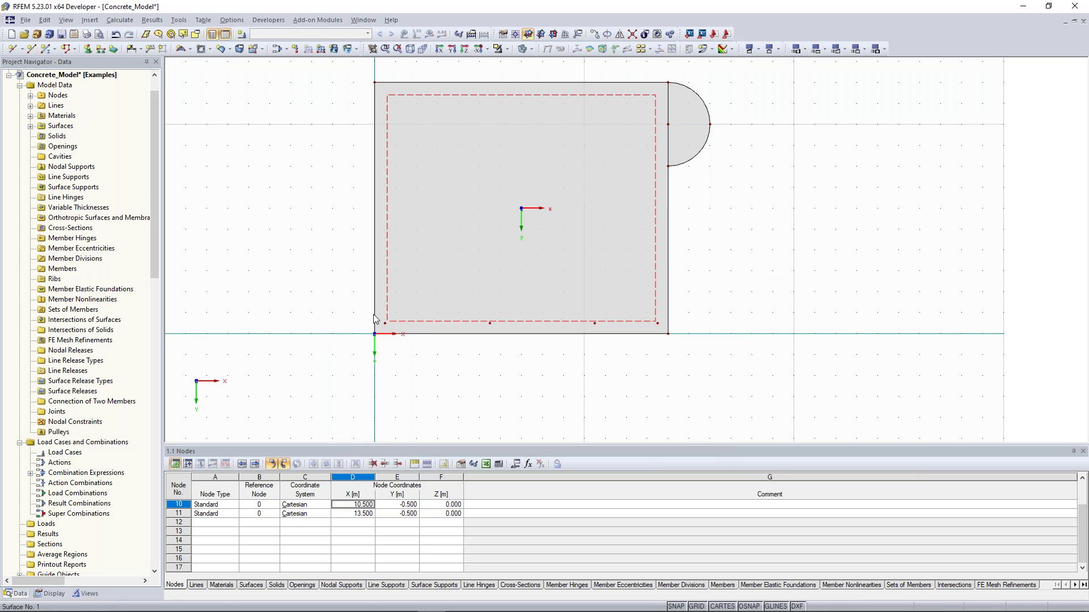
Step: Copy the row of four inner nodes at Y -0.5 m once, with displacements of 0 m in X and -4.5 m in Y
middle_drag(316, 288, 308, 282)
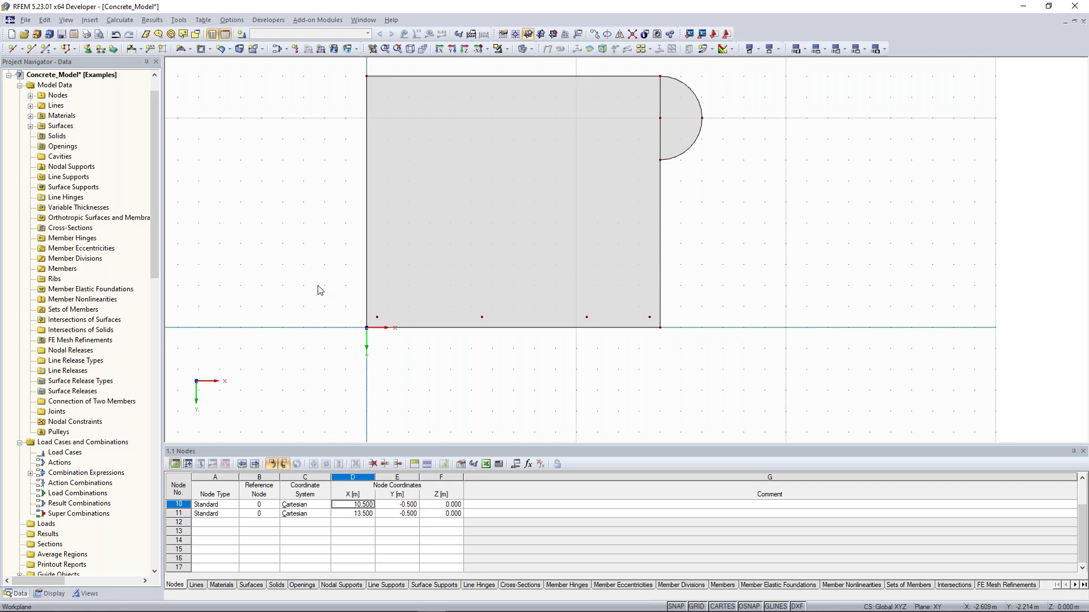
drag(318, 286, 705, 322)
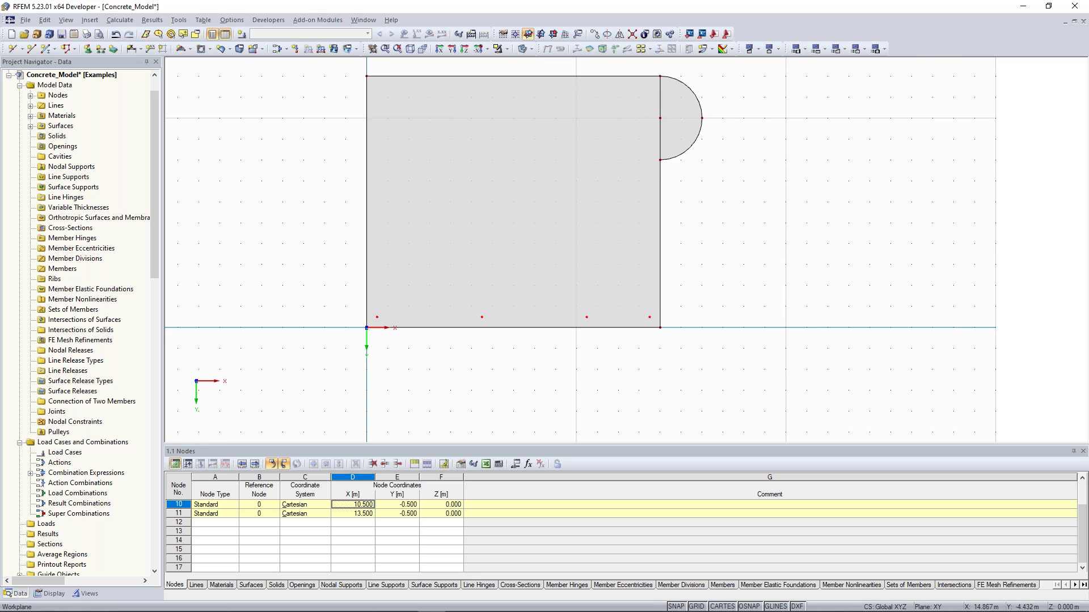
middle_drag(678, 246, 682, 268)
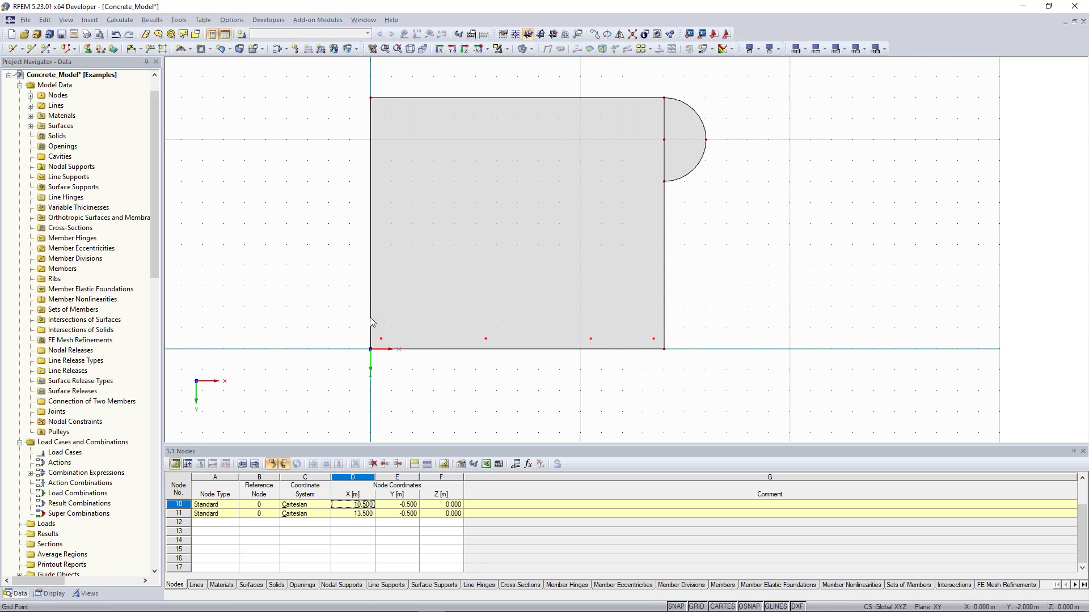
drag(333, 314, 592, 334)
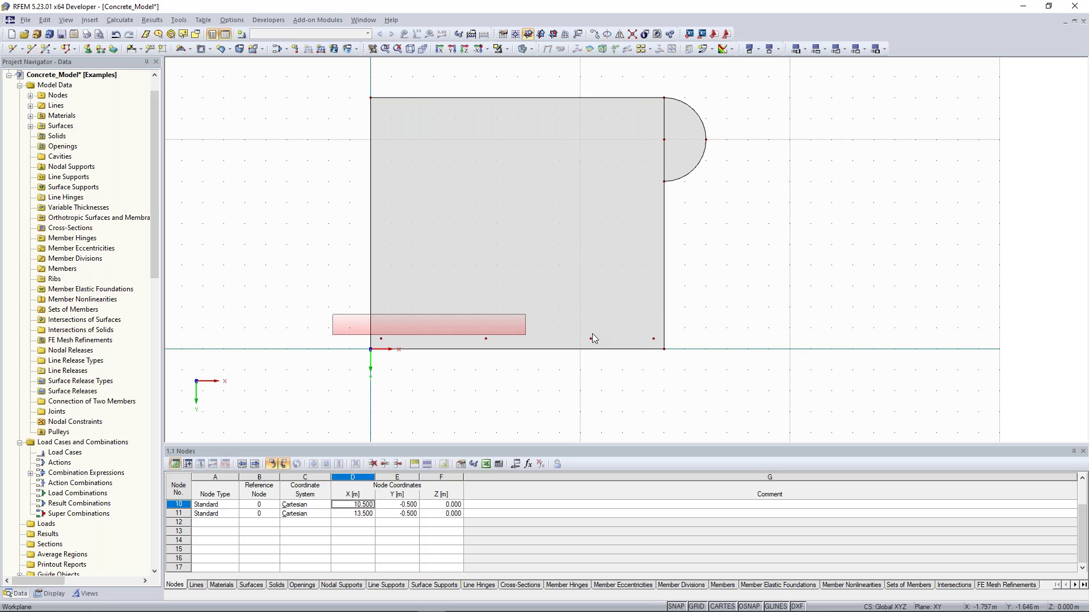
drag(592, 336, 692, 354)
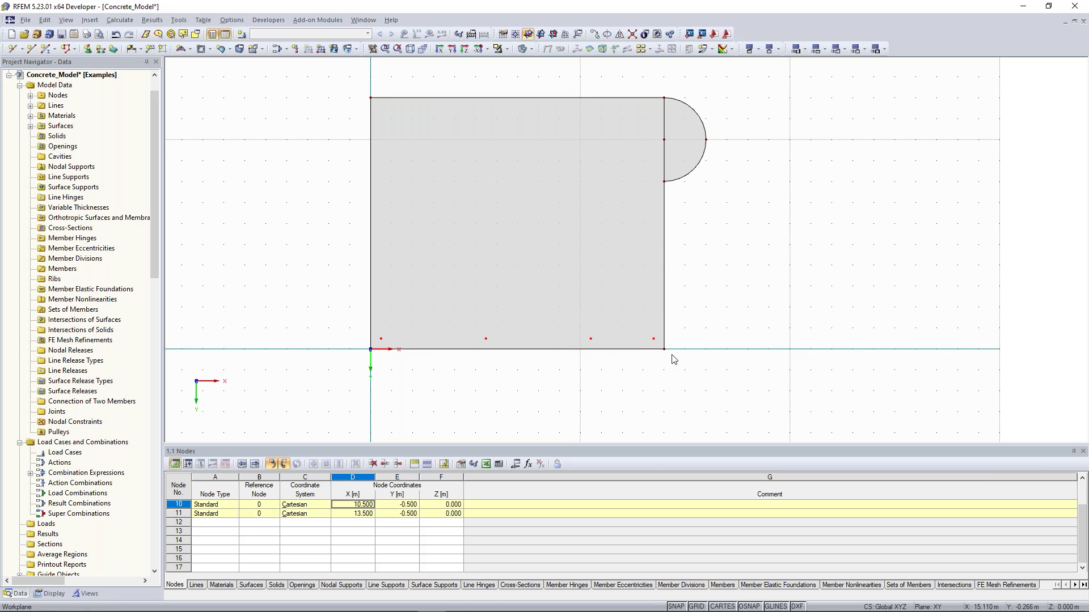
right_click(652, 396)
click(653, 391)
drag(431, 170, 790, 123)
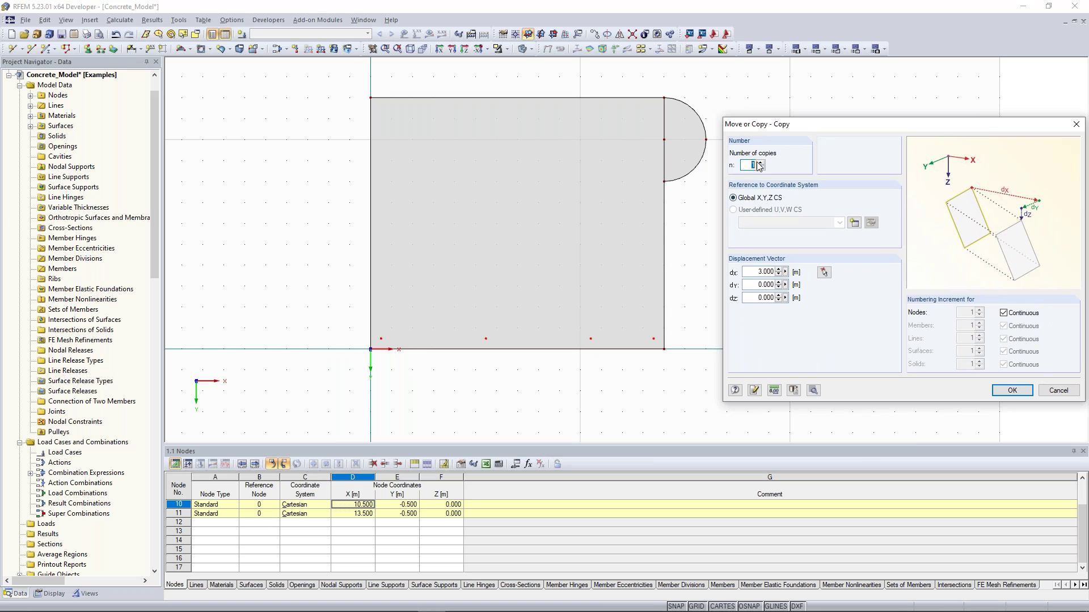
click(758, 274)
text(-)
double_click(758, 275)
text(0)
key(Tab)
key(BackSpace)
text(-4.5)
click(1012, 391)
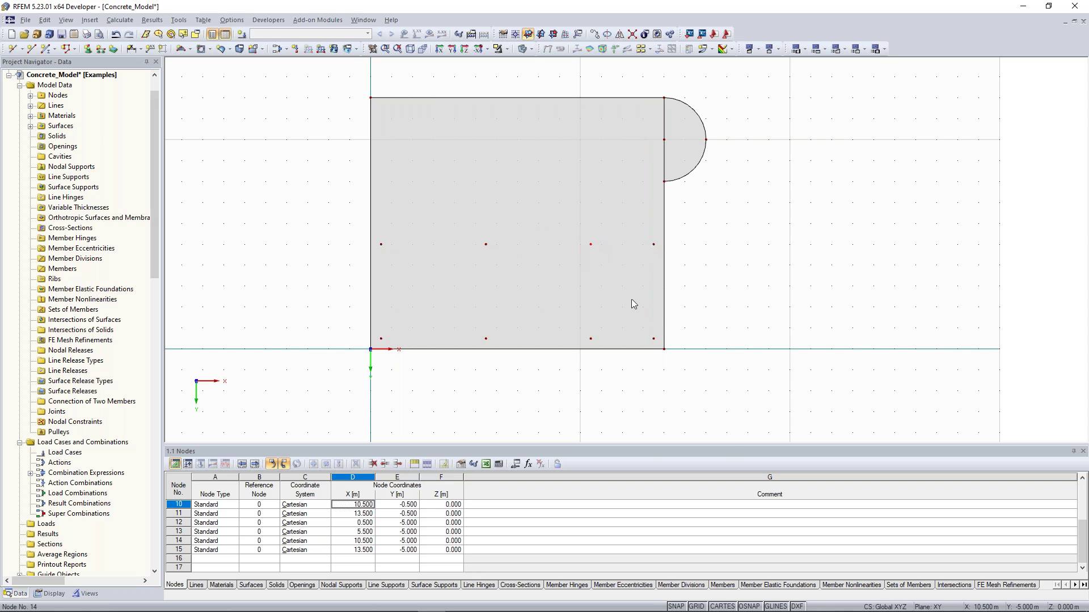
Step: Copy the node at X 10.5 m, Y -5 m once with a displacement of -4 m in Y
right_click(592, 244)
click(631, 298)
drag(501, 171, 836, 140)
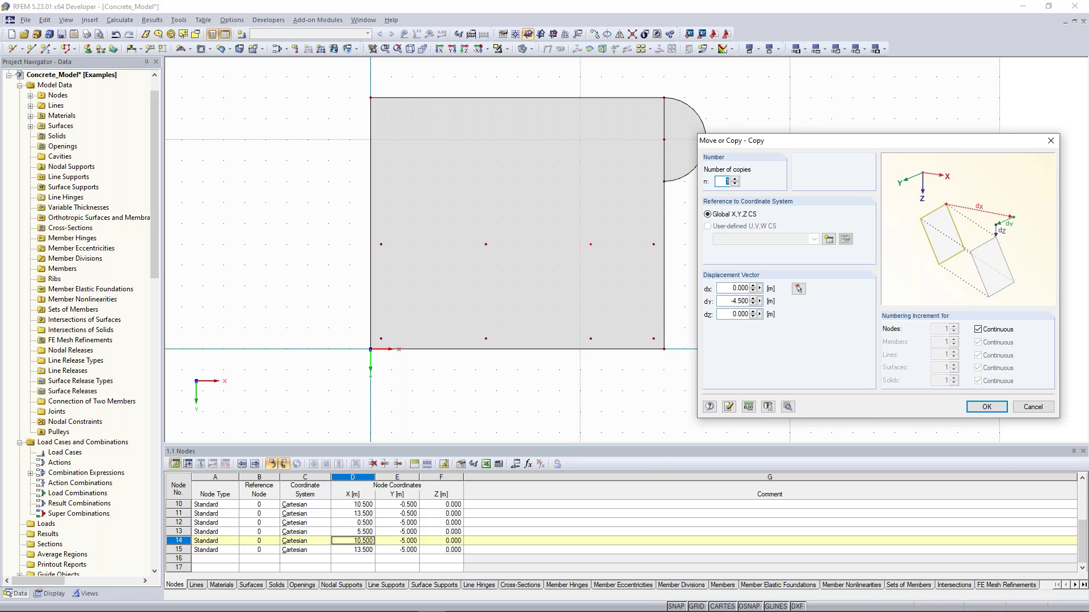
key(Return)
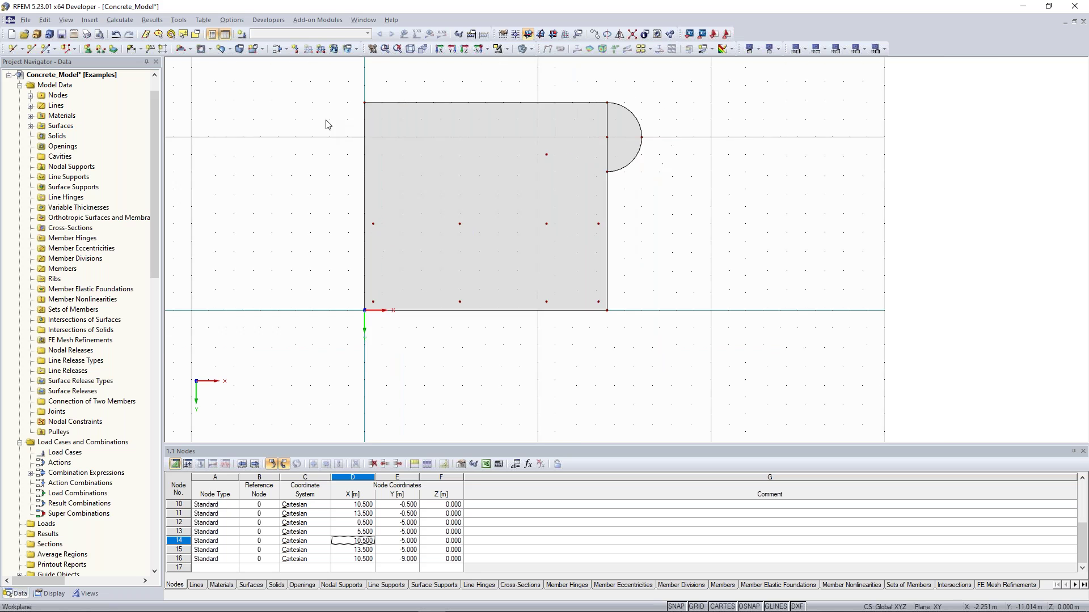
Step: Copy the entire floor with all surfaces, lines and nodes once, with displacements of 0 m in Y and -3.25 m in Z
drag(332, 74, 702, 366)
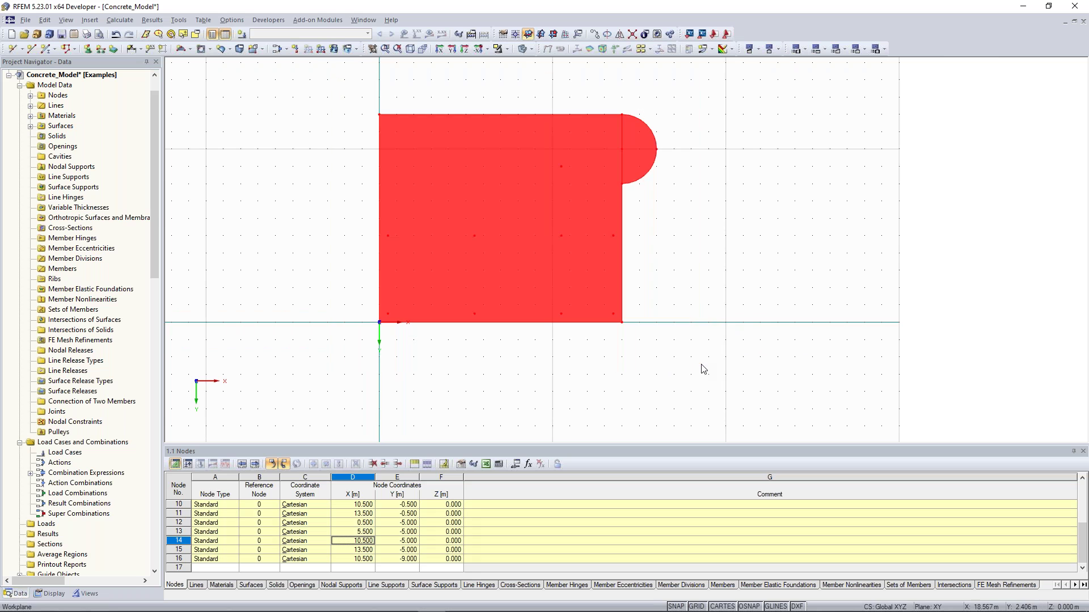
right_click(460, 159)
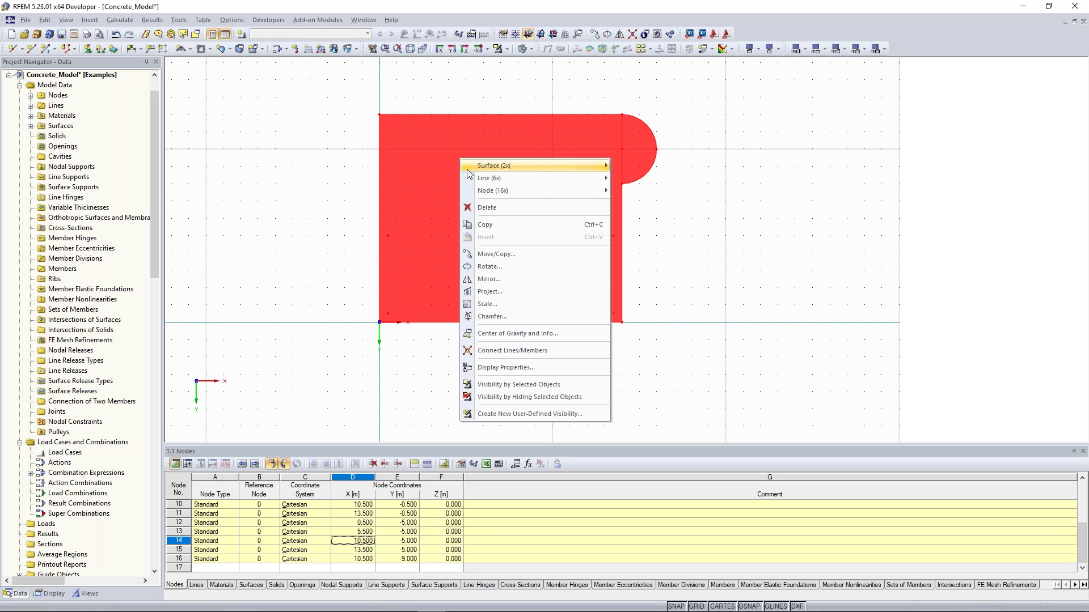
click(518, 254)
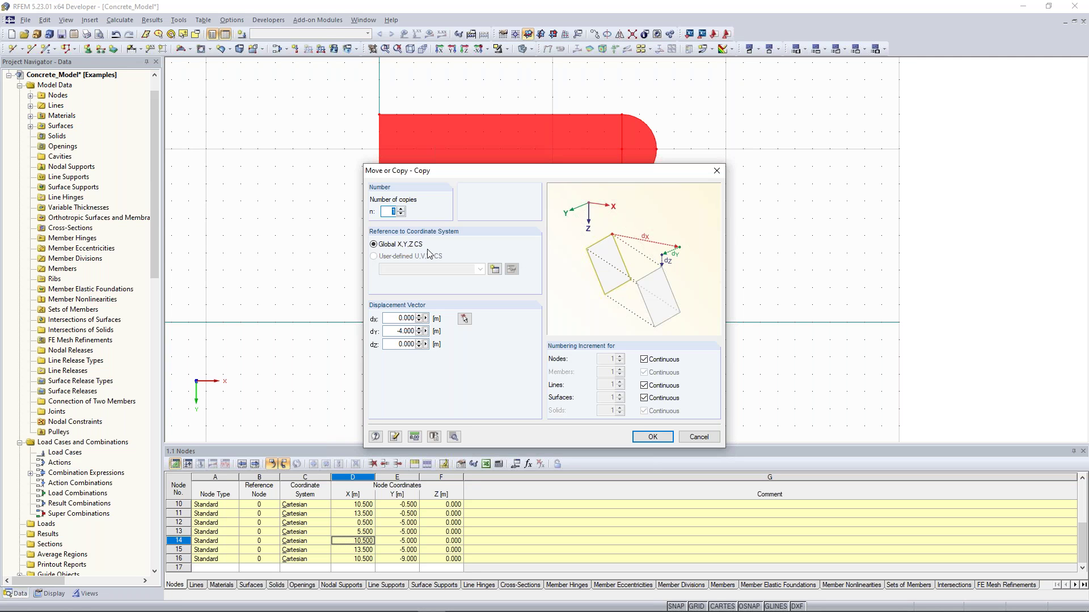
click(406, 331)
text(0)
key(Tab)
key(BackSpace)
text(-3.25)
click(653, 437)
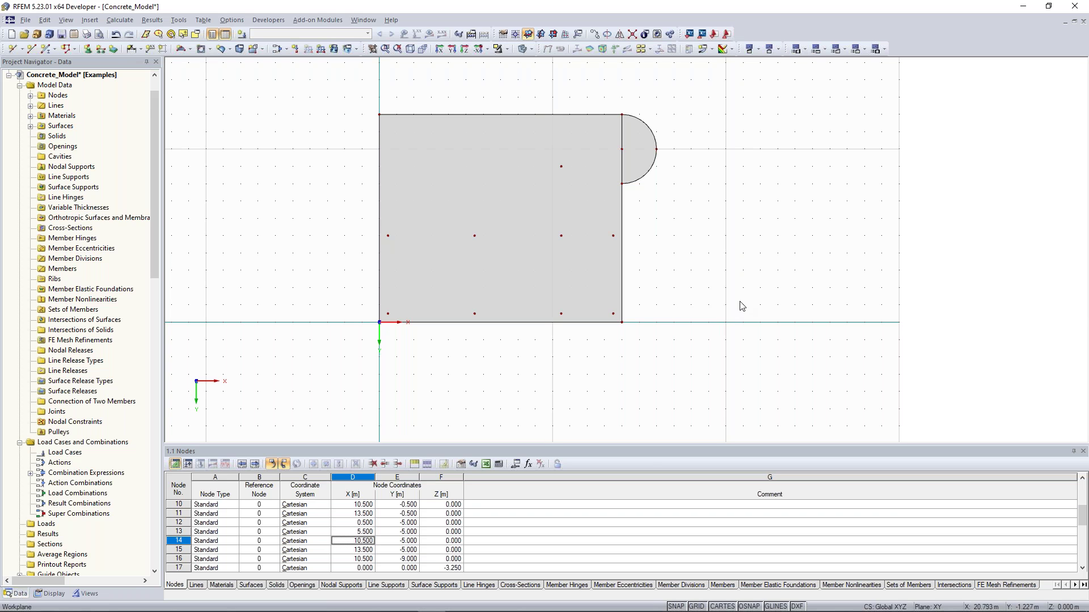
ctrl+middle_drag(748, 292, 641, 62)
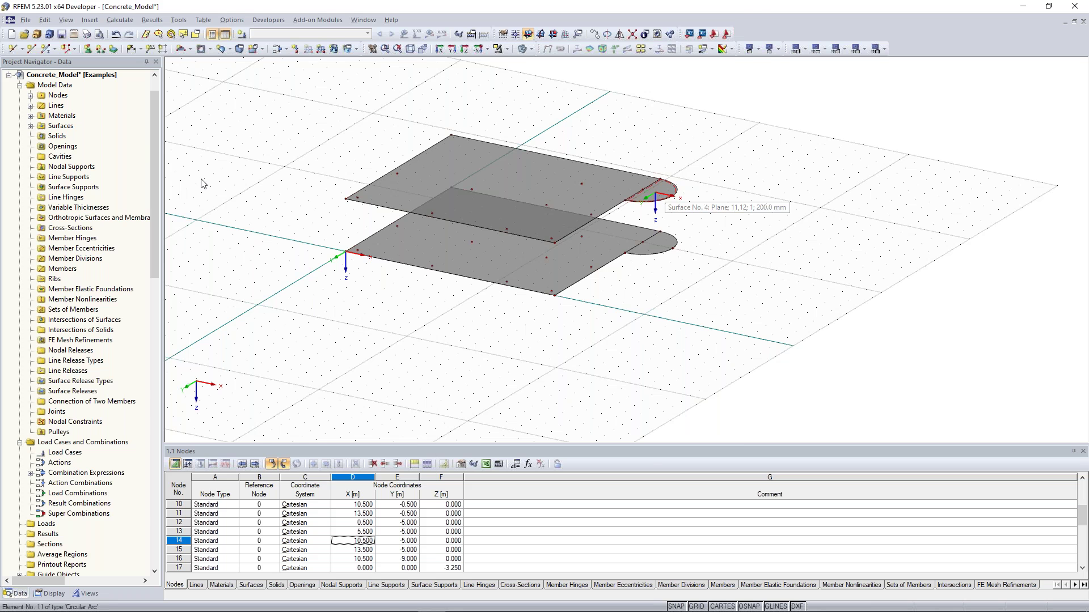
Step: Switch to the RFEM training manual in Adobe Acrobat, examine the ceiling slab's geometry and thickness on page 10, and return to RFEM
key(alt+Tab)
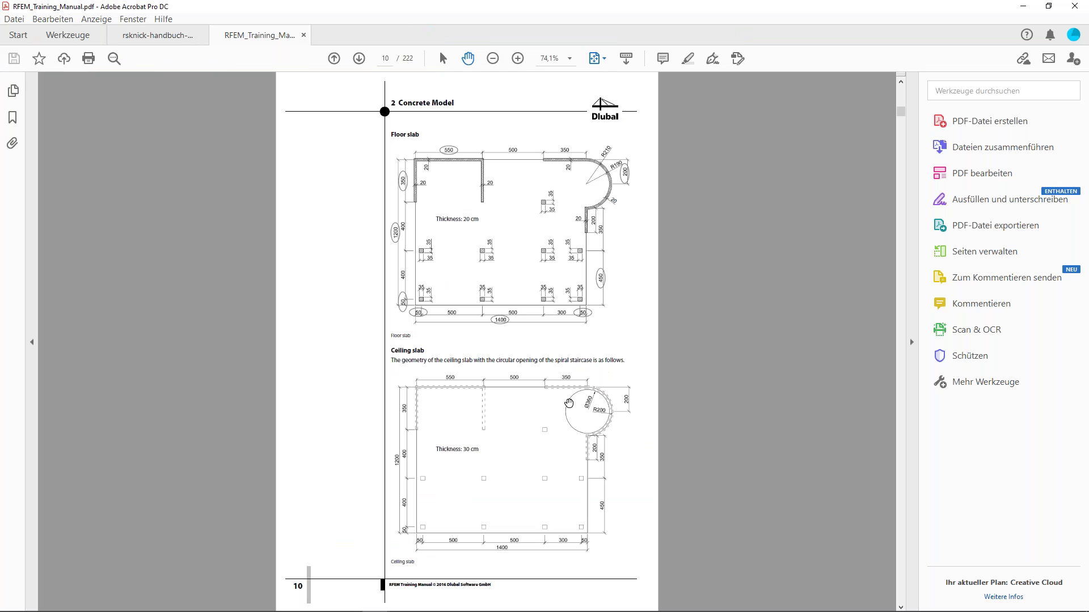
scroll(591, 447, down, 3)
scroll(561, 209, up, 3)
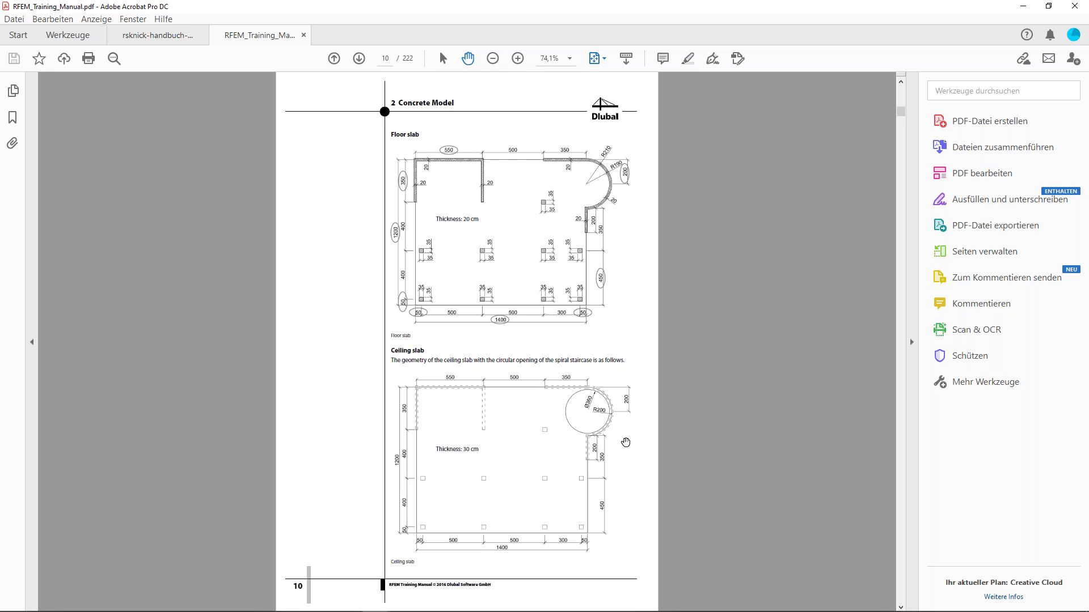
drag(721, 12, 1088, 11)
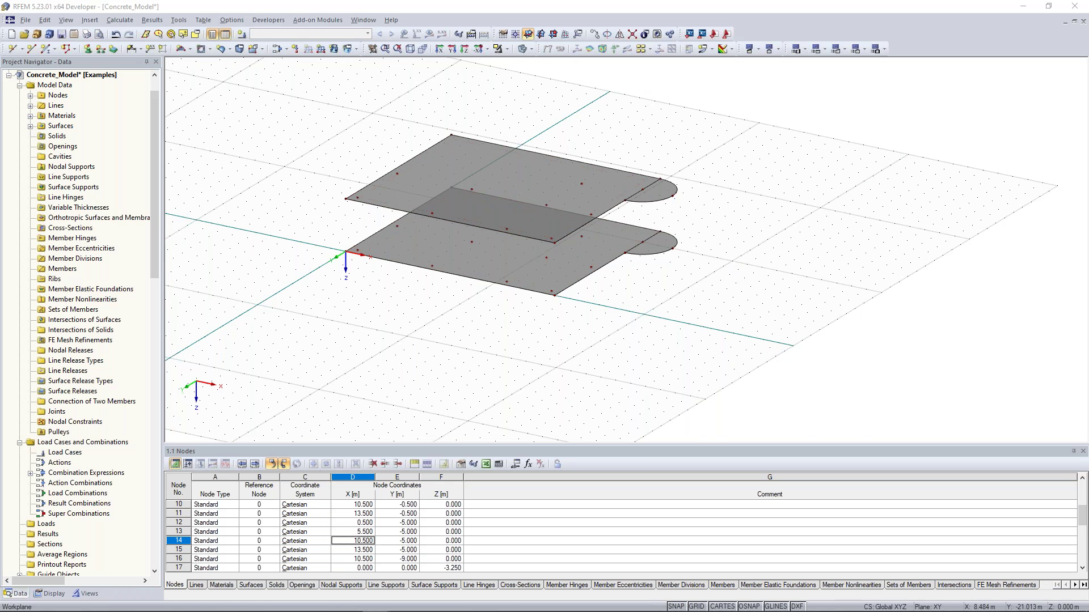
Step: Delete the line separating the upper rectangular slab from its semicircular extension, together with the surfaces it bounds
scroll(620, 183, up, 5)
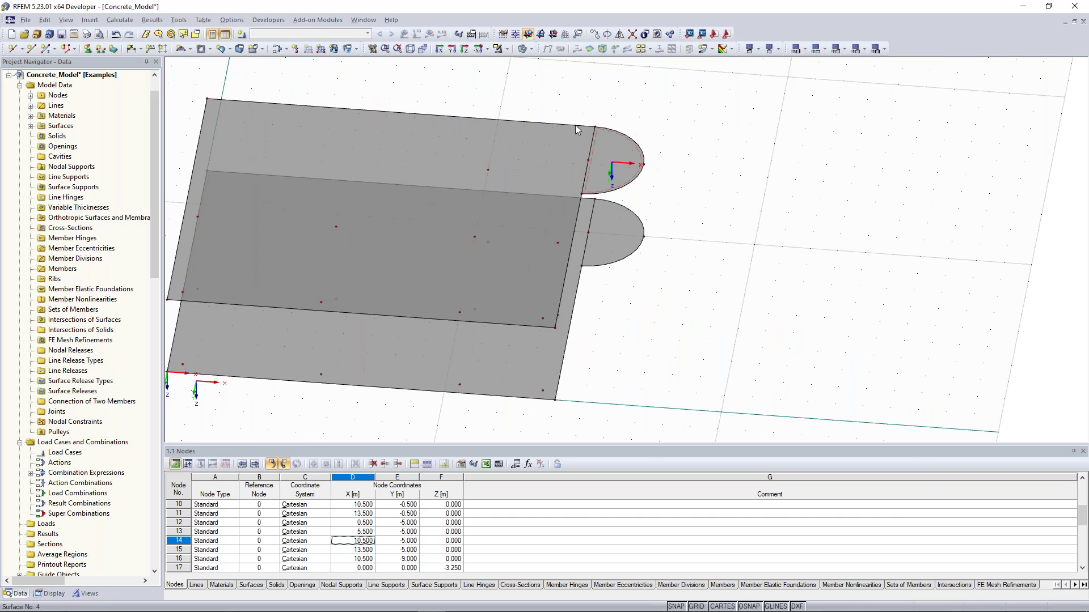
scroll(592, 158, up, 2)
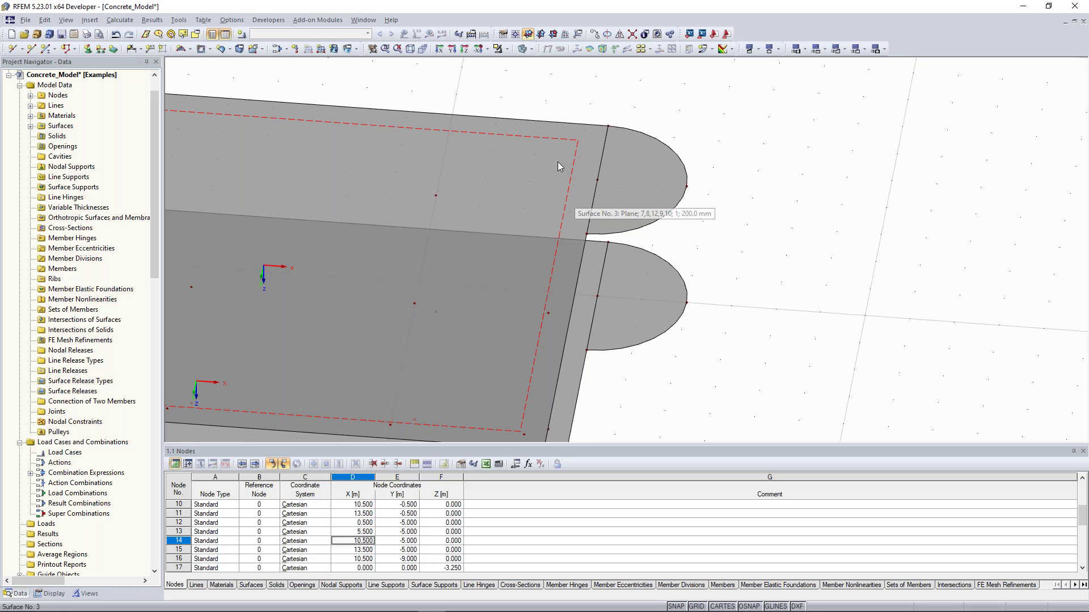
scroll(653, 159, down, 2)
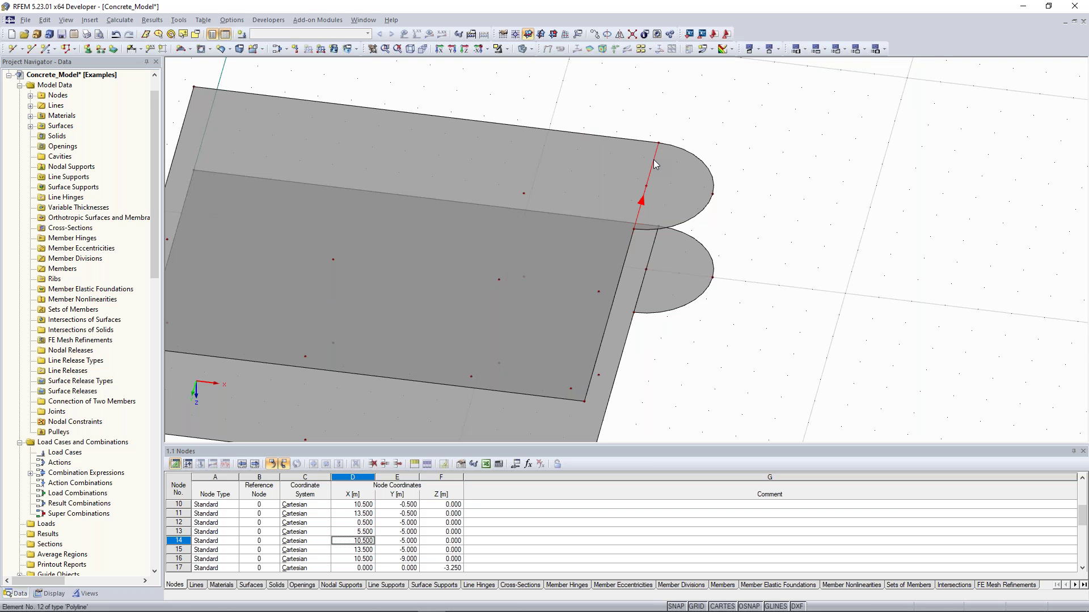
right_click(654, 164)
click(678, 177)
scroll(765, 168, down, 2)
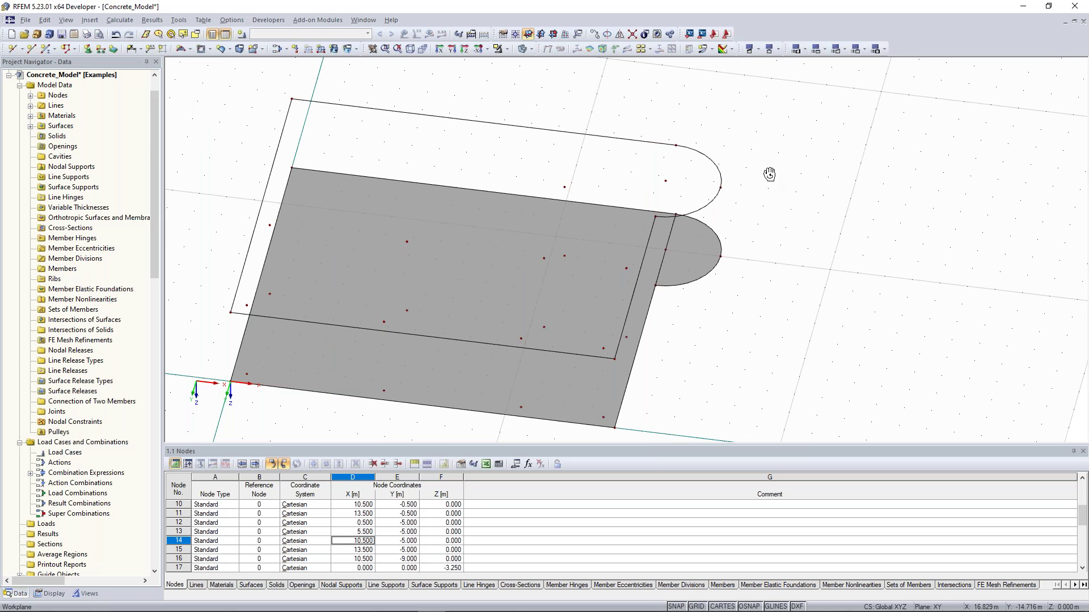
middle_drag(747, 185, 804, 124)
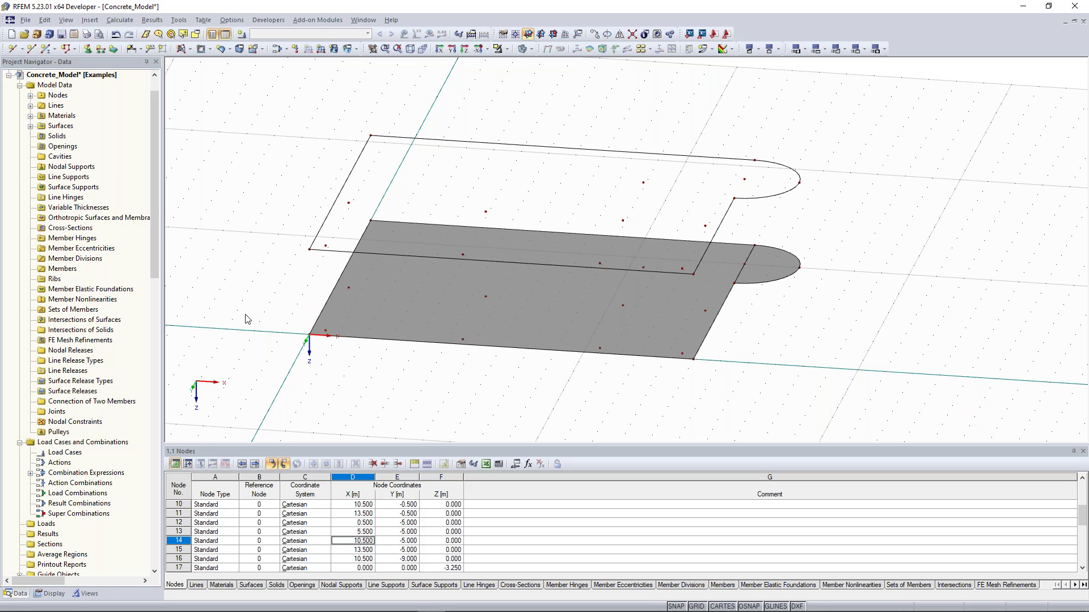
Step: Create a constant-thickness Concrete C30/37 surface from the upper outline, covering the rectangle and its semicircular extension, and finish boundary selection
click(469, 301)
click(452, 291)
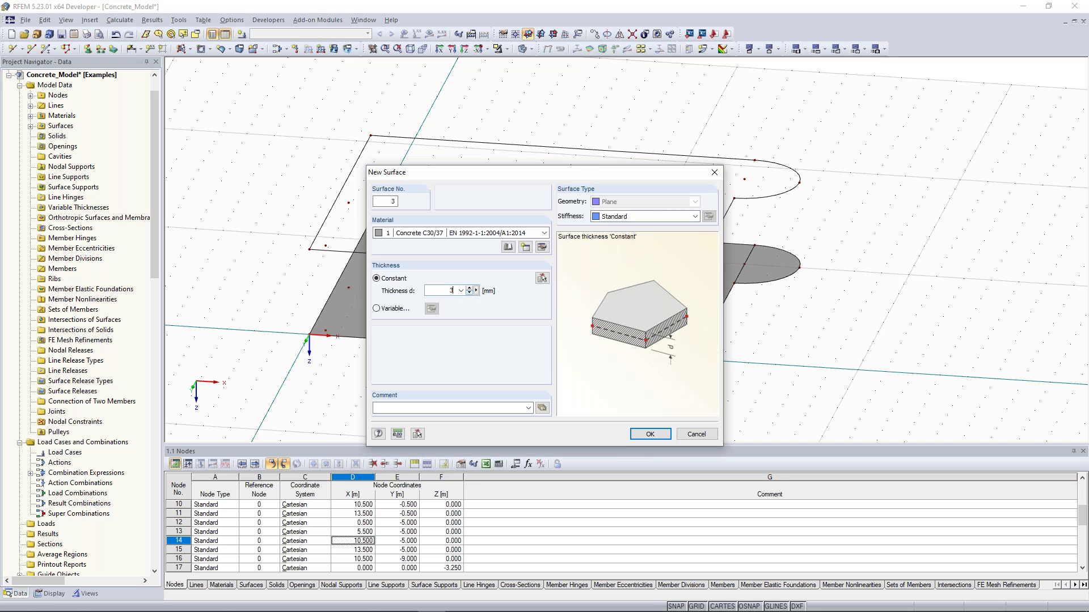
click(652, 436)
click(363, 142)
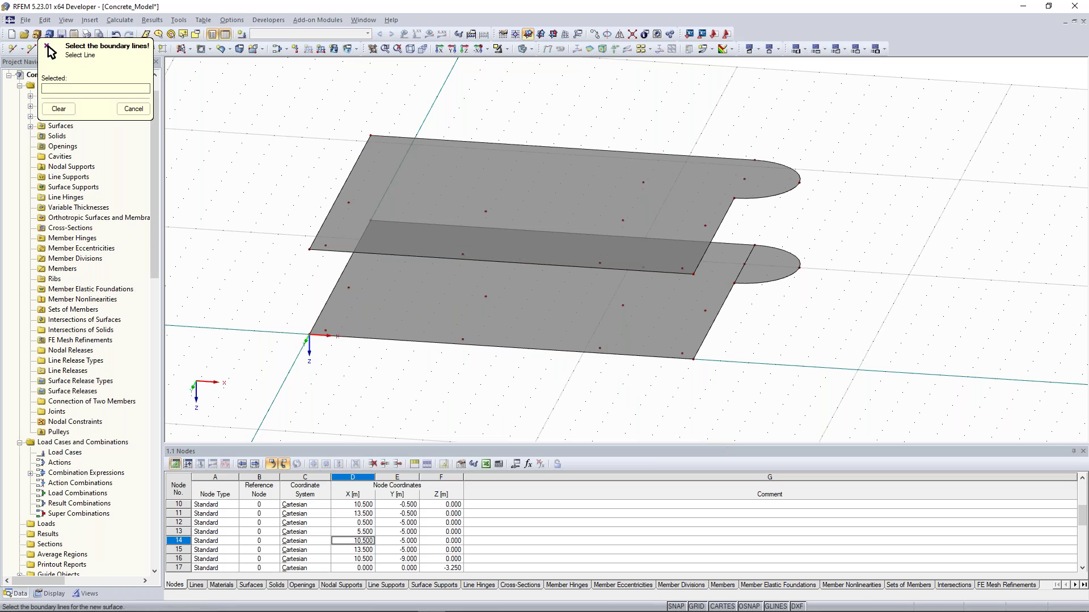
click(47, 46)
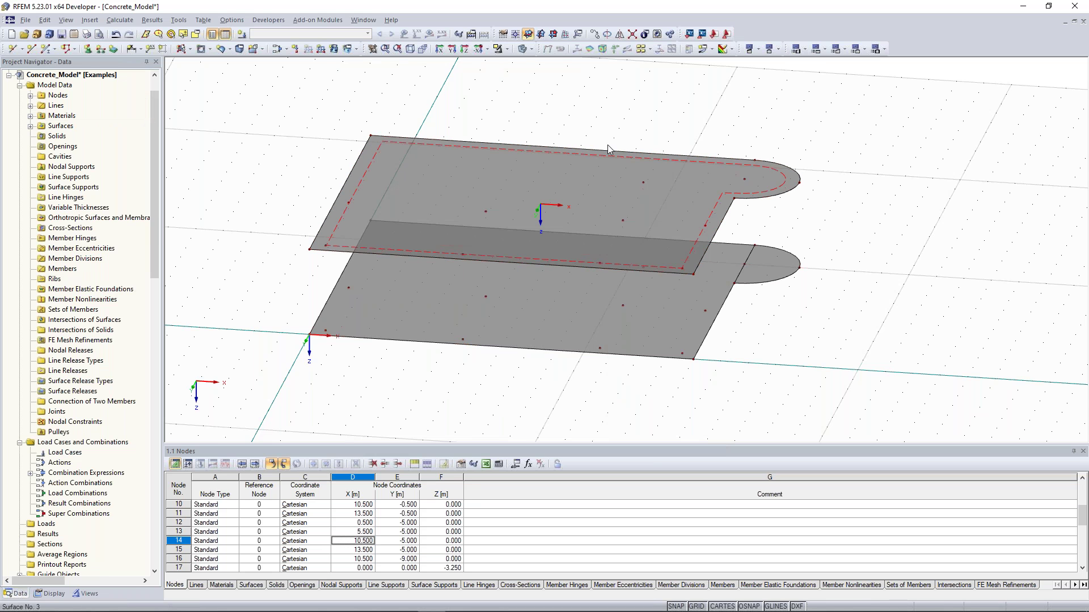
Step: Add a circular opening to the ceiling slab, centred on the centre node of its semicircular end
ctrl+middle_drag(646, 133, 645, 134)
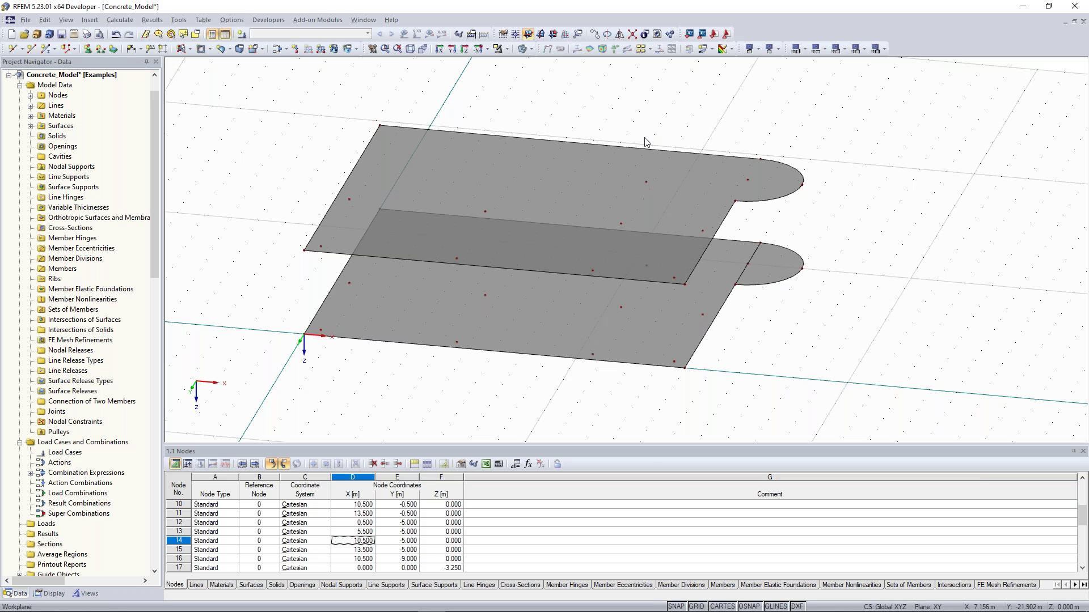
scroll(652, 135, up, 1)
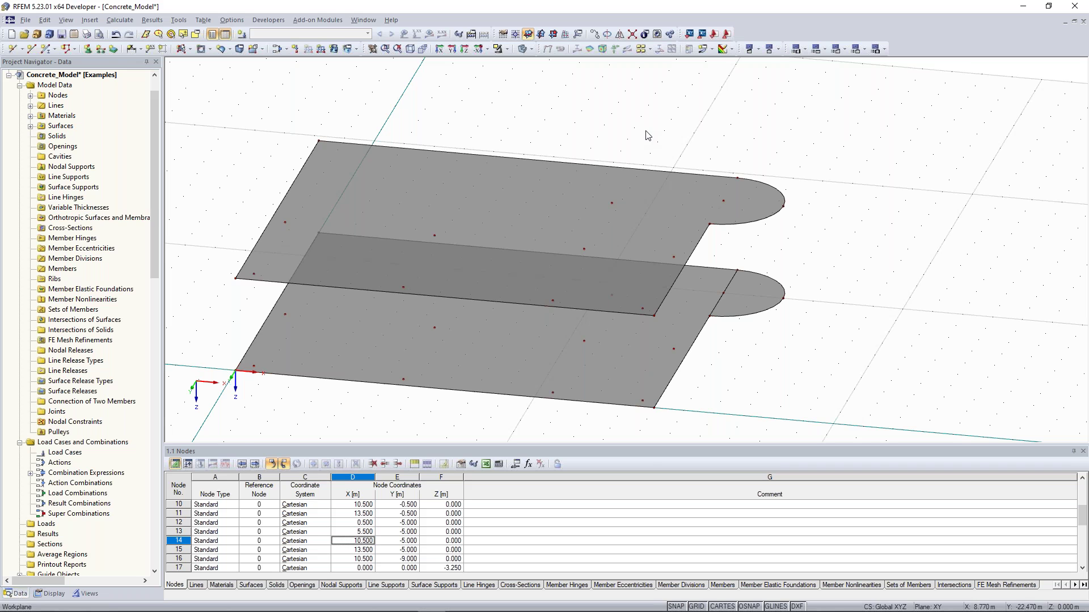
click(210, 50)
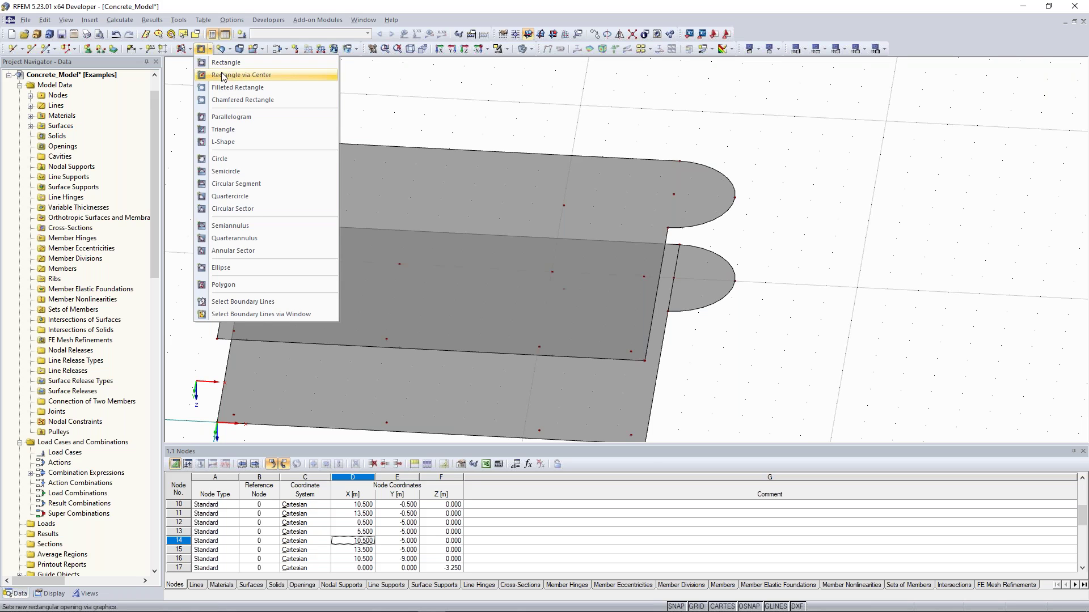
click(227, 160)
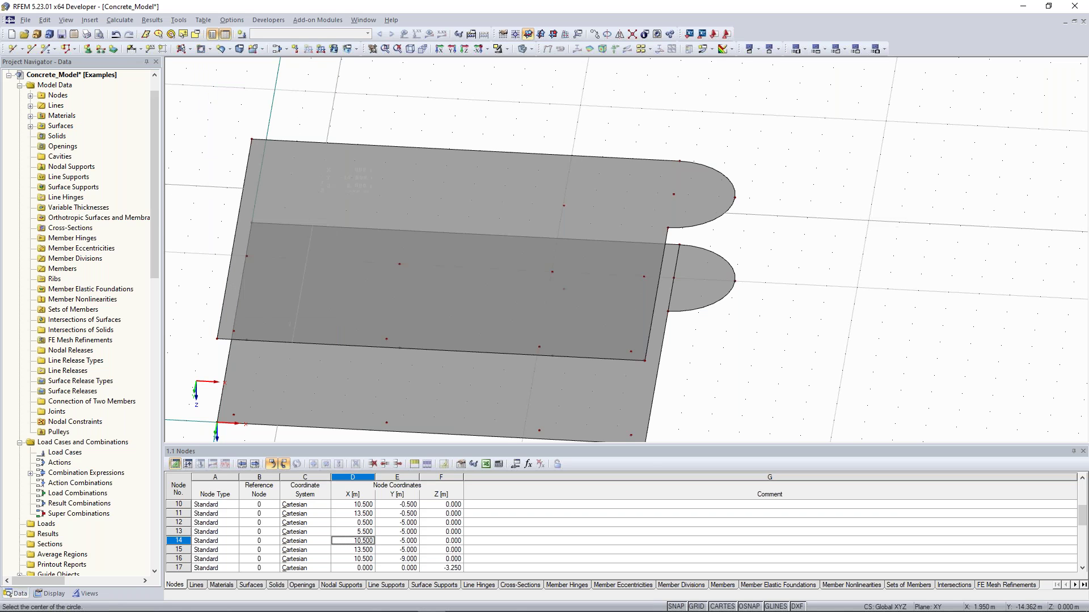
ctrl+middle_drag(703, 115, 704, 183)
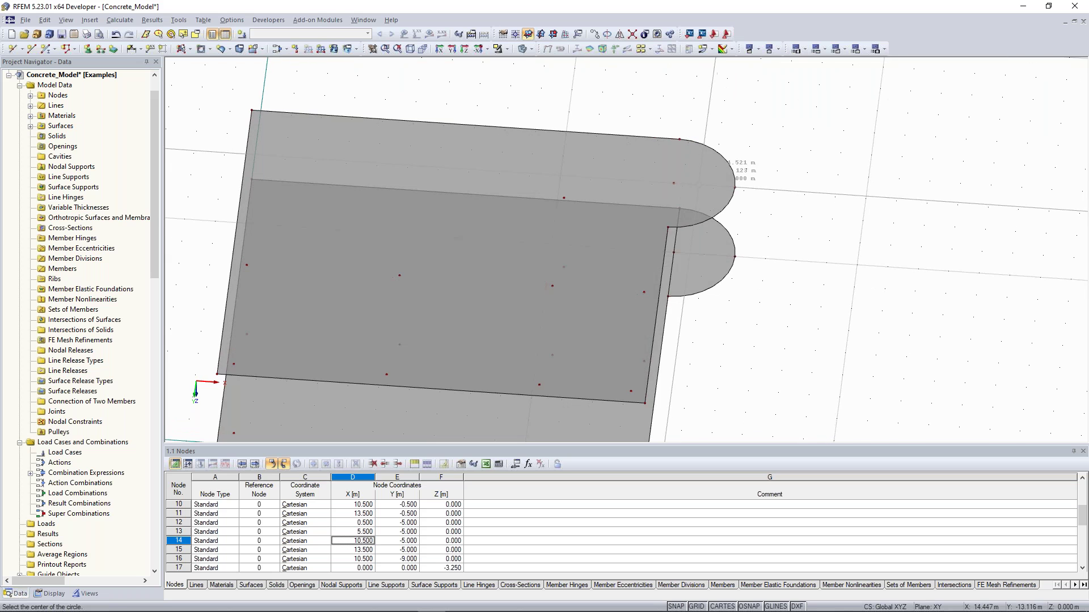
click(673, 183)
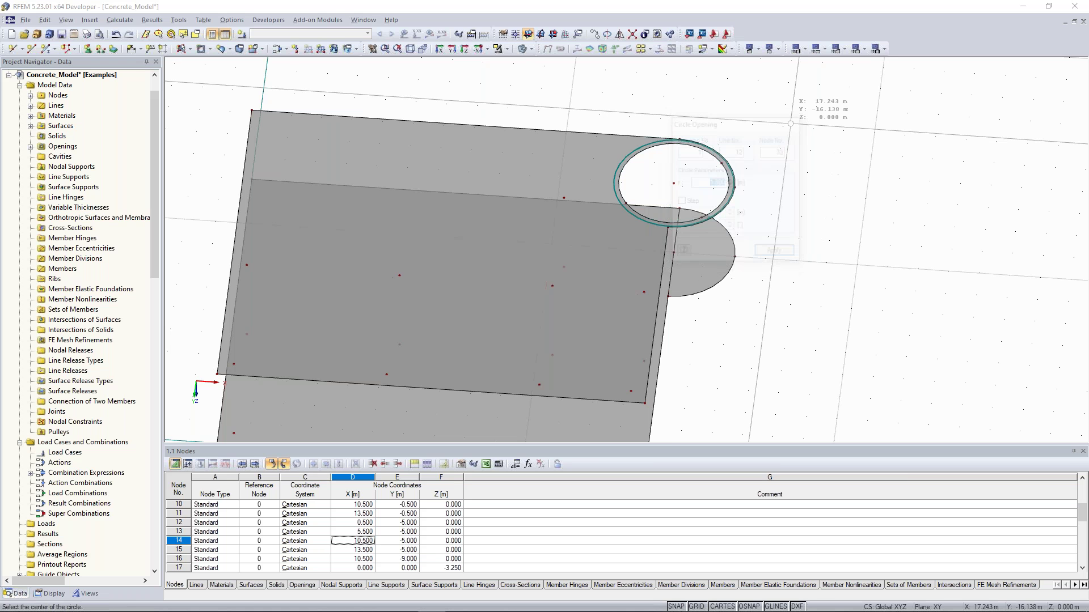
Step: Examine the ceiling slab, its circular opening and the floor slab below from several viewing angles
scroll(762, 176, down, 2)
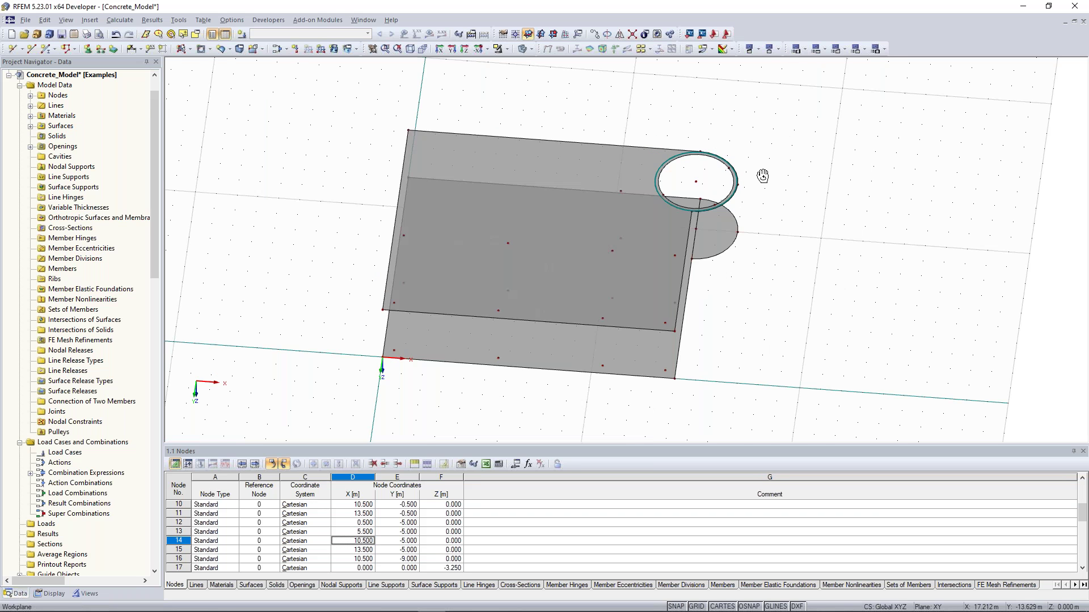
ctrl+middle_drag(763, 176, 763, 199)
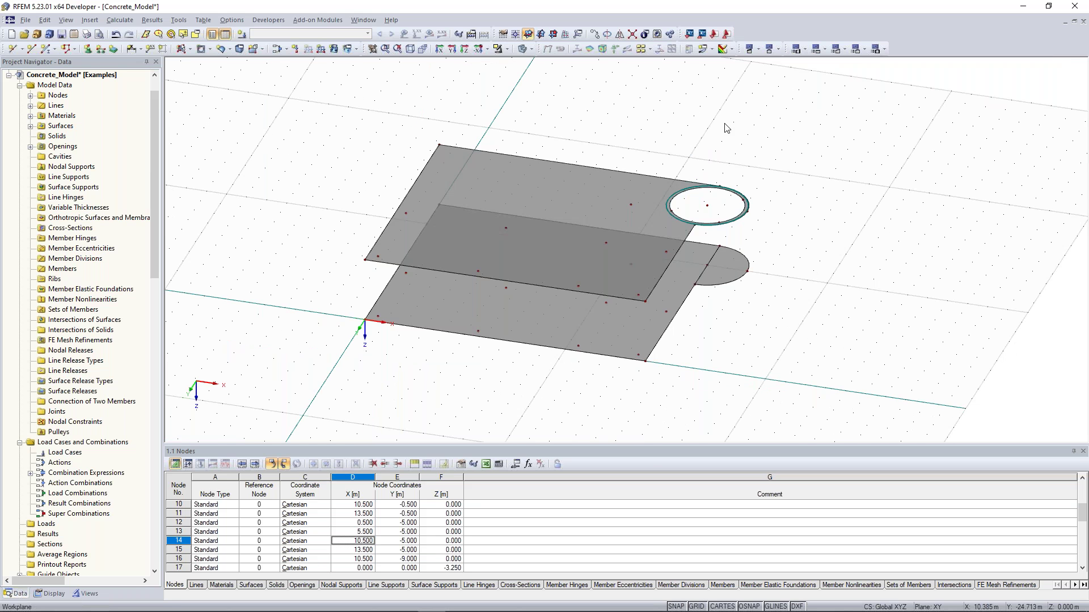
scroll(678, 126, up, 1)
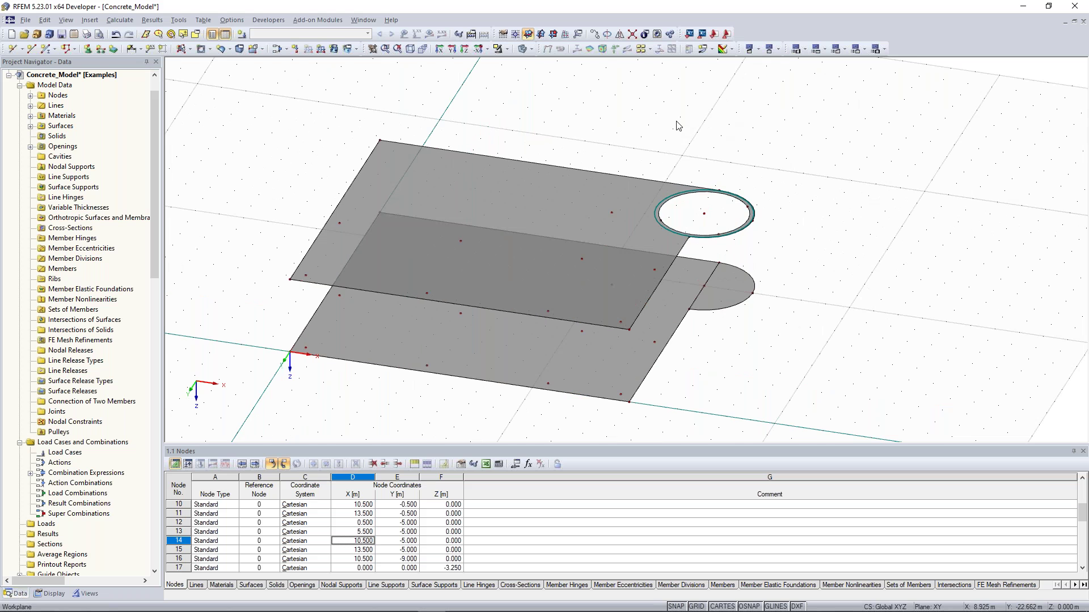
ctrl+middle_drag(664, 136, 620, 115)
middle_drag(320, 196, 344, 218)
scroll(409, 175, down, 3)
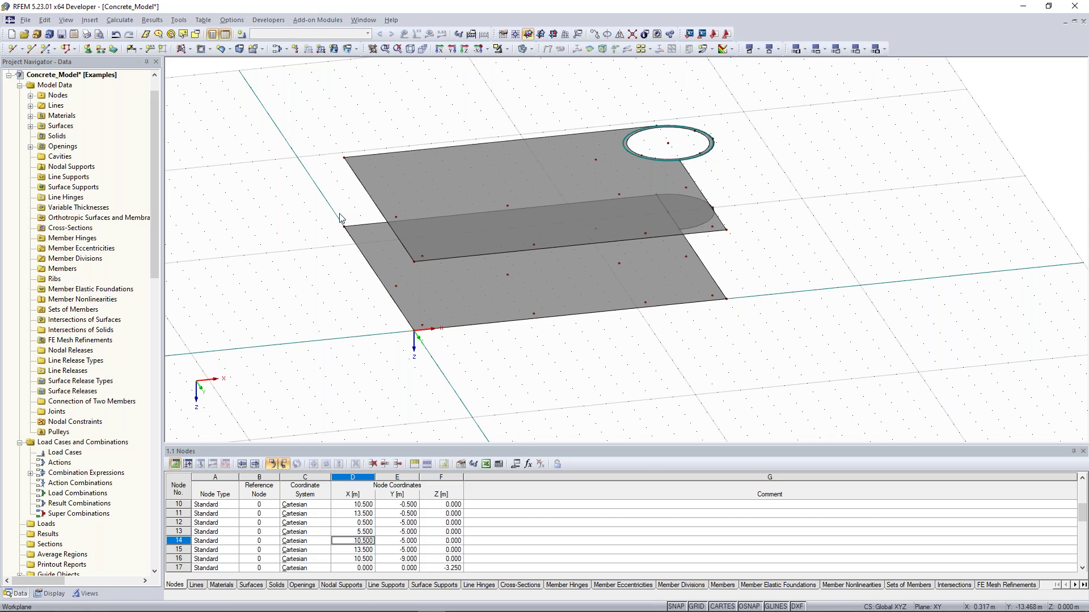
ctrl+middle_drag(342, 218, 312, 235)
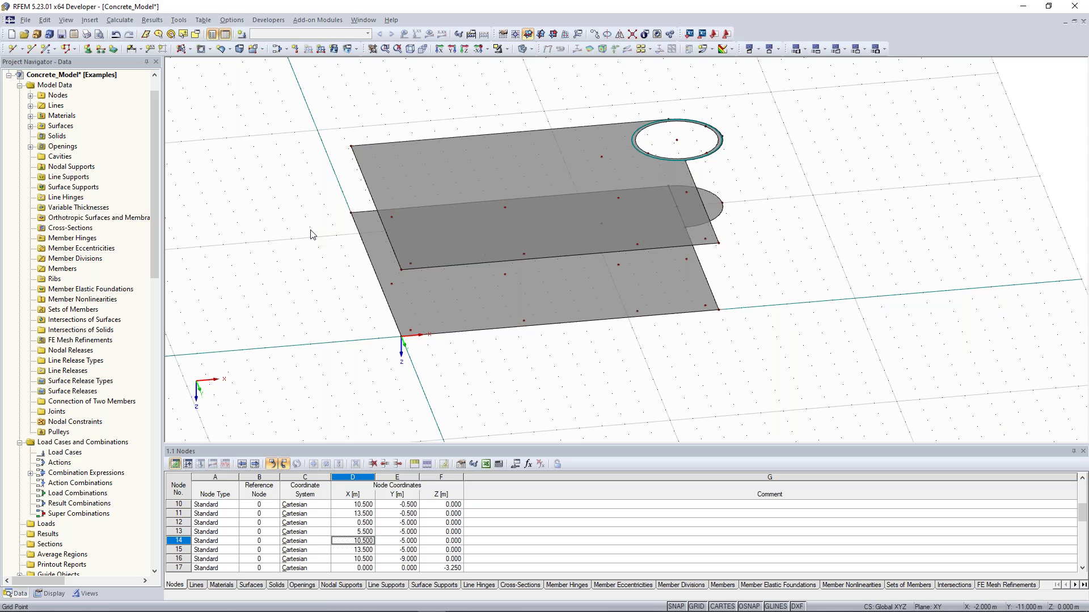
ctrl+middle_drag(515, 189, 552, 185)
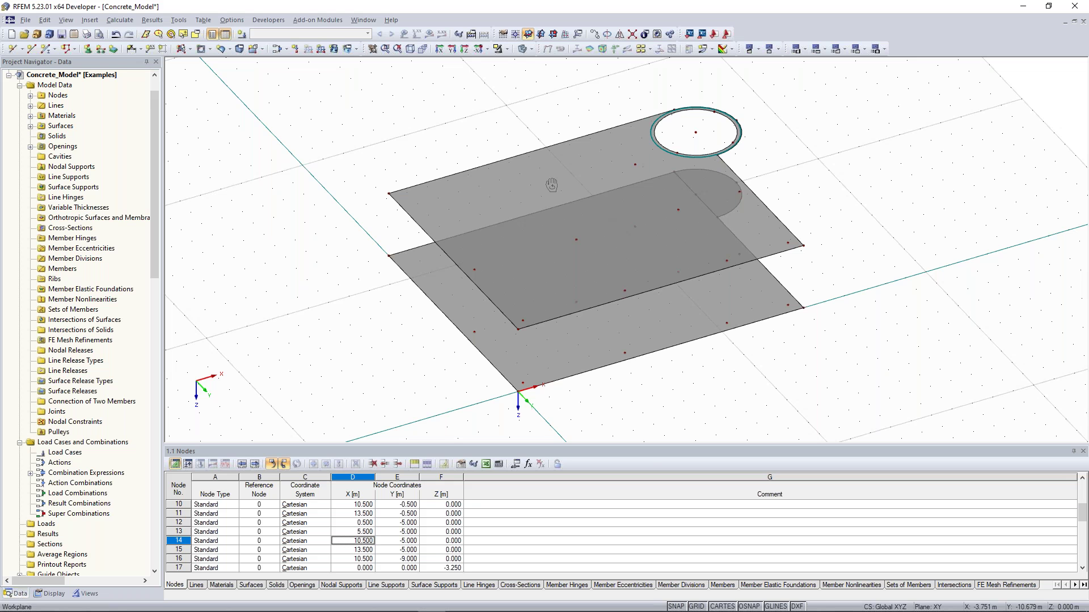
ctrl+middle_drag(551, 185, 398, 262)
scroll(353, 284, up, 3)
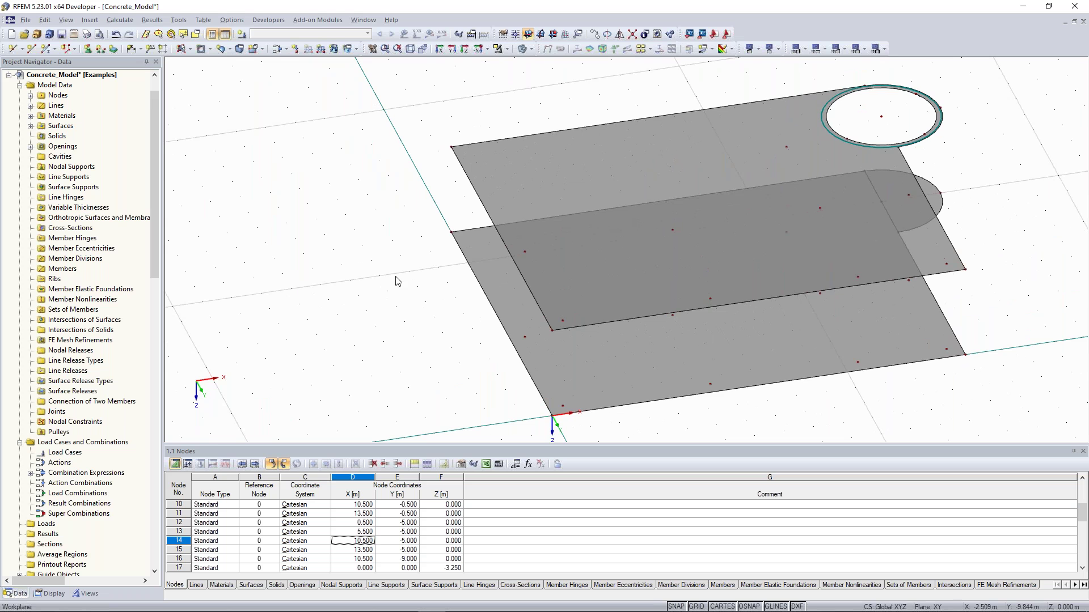
Step: Divide the ceiling slab's 12 m edge with a new intermediate node 3.5 m from the line start
ctrl+middle_drag(427, 242, 423, 188)
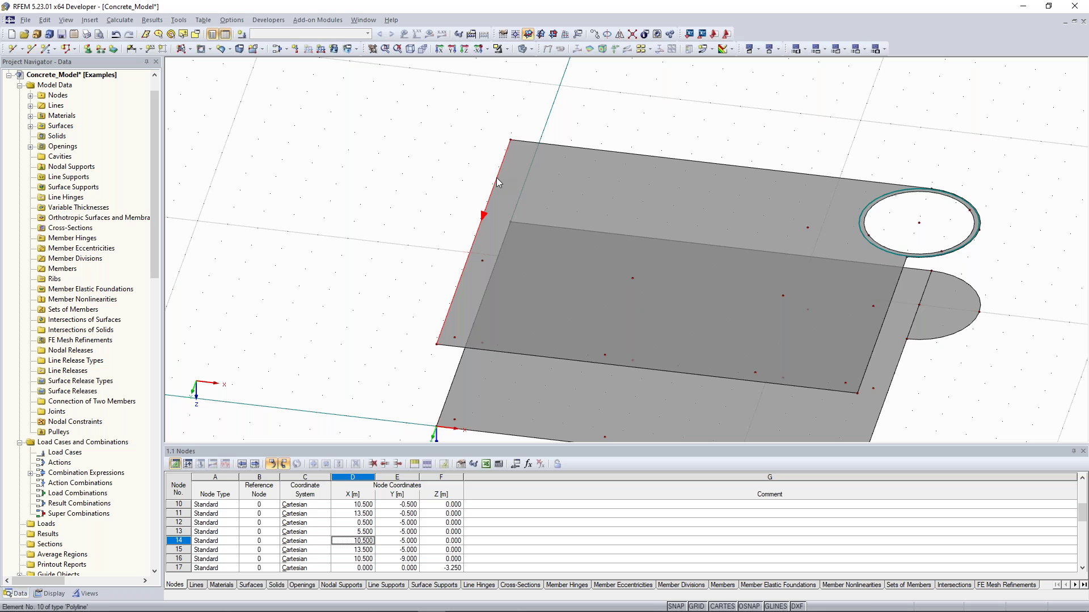
ctrl+middle_drag(496, 178, 512, 177)
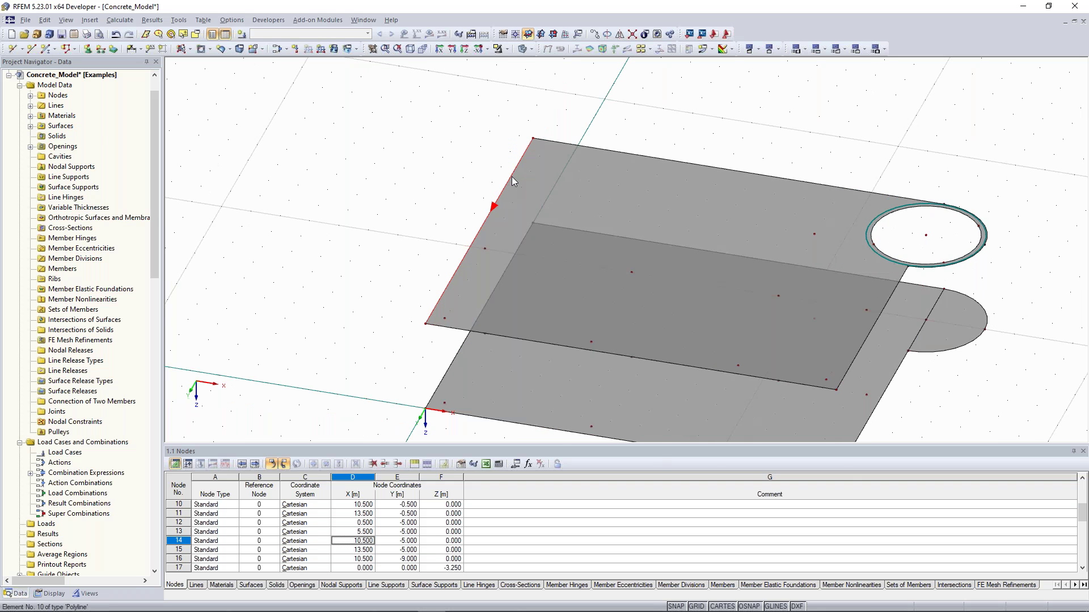
right_click(513, 181)
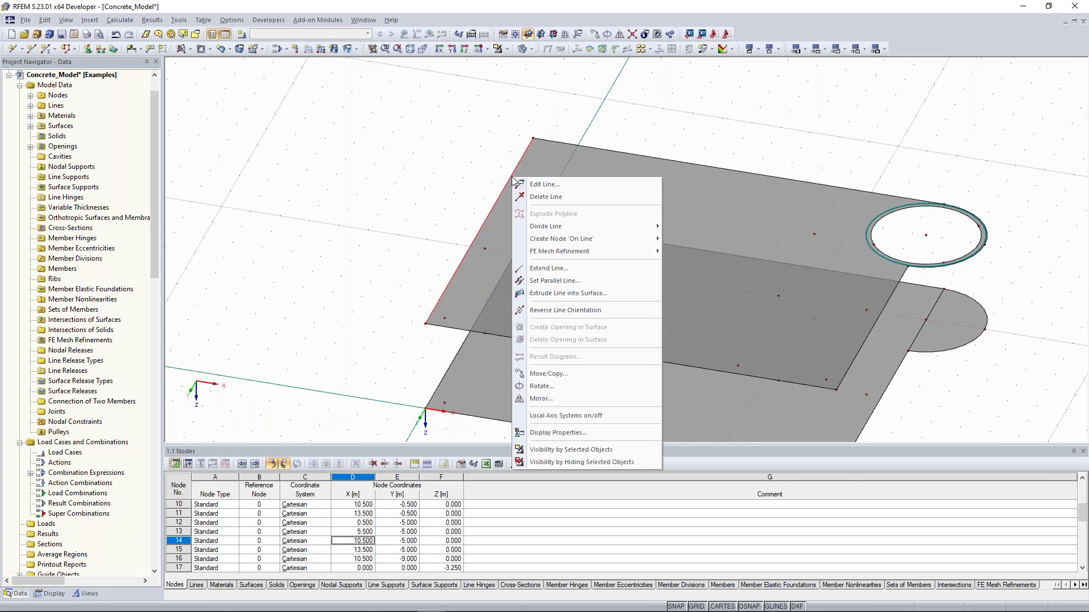
mouse_move(568, 229)
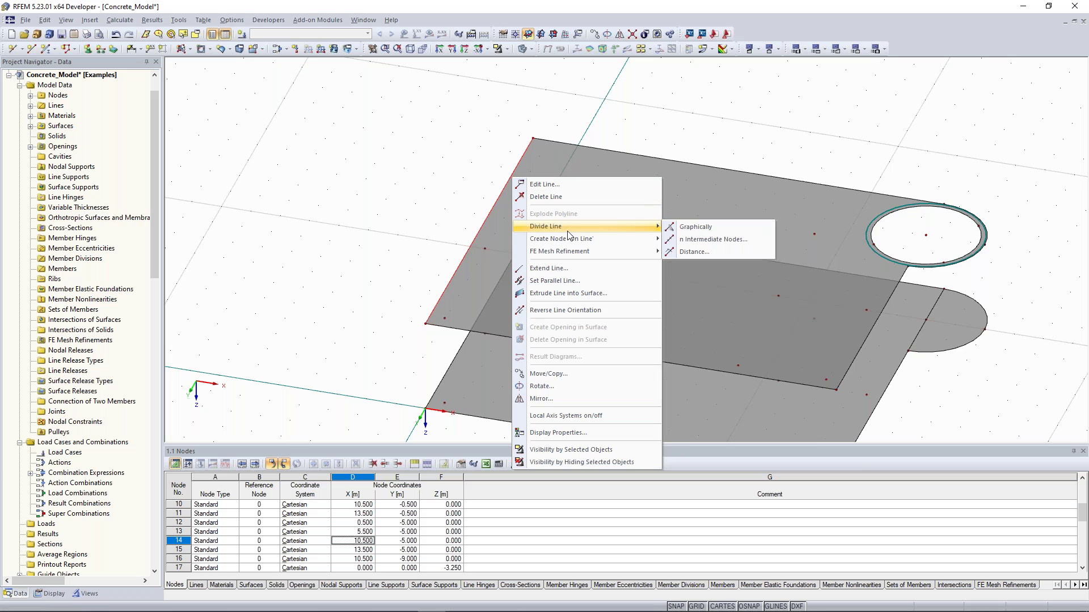
click(723, 250)
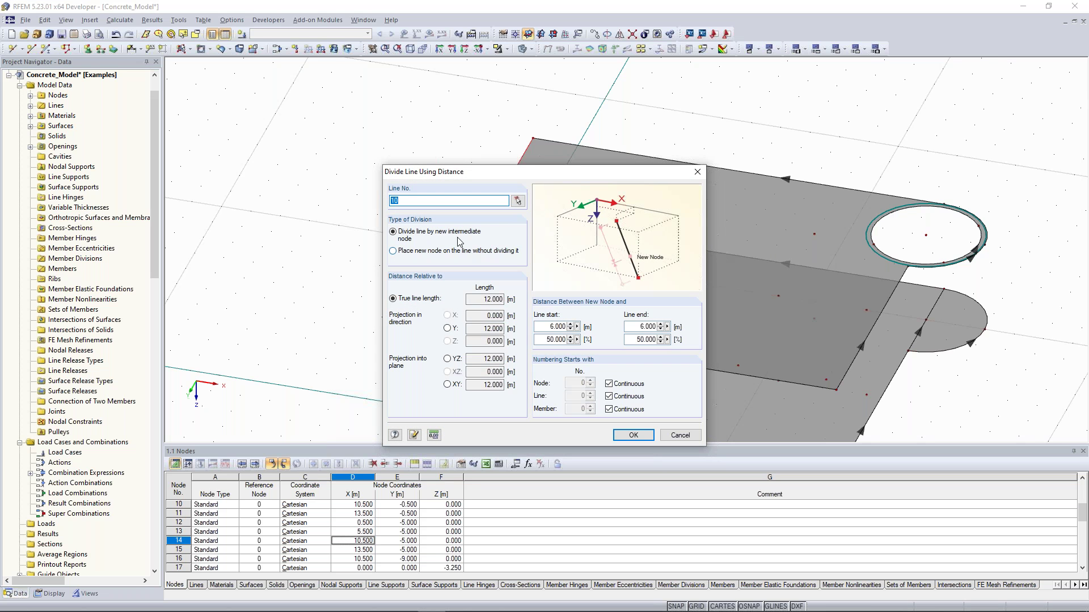
drag(564, 171, 853, 145)
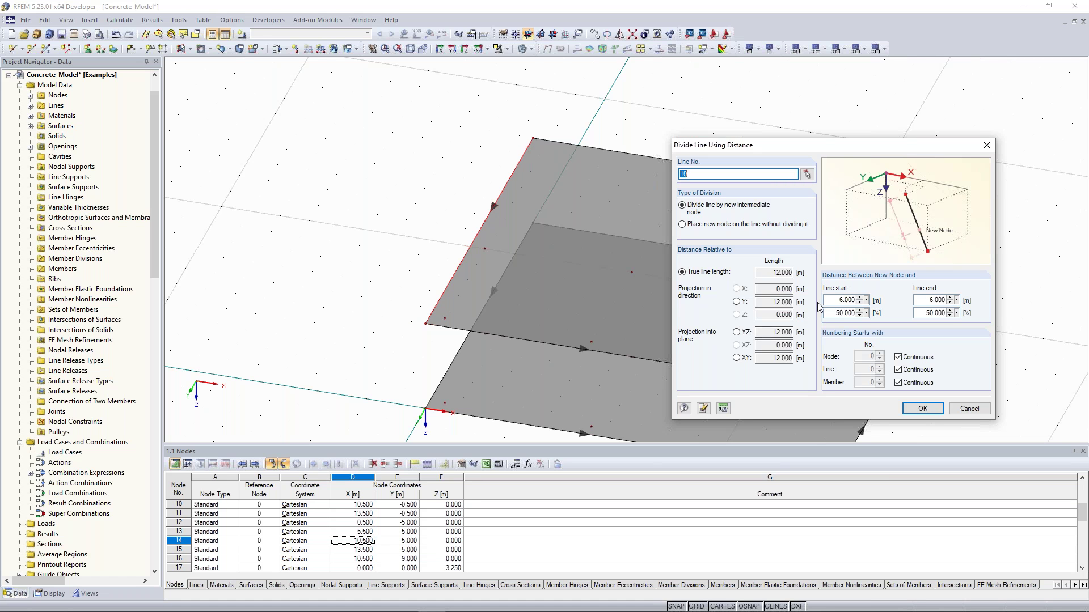
click(836, 300)
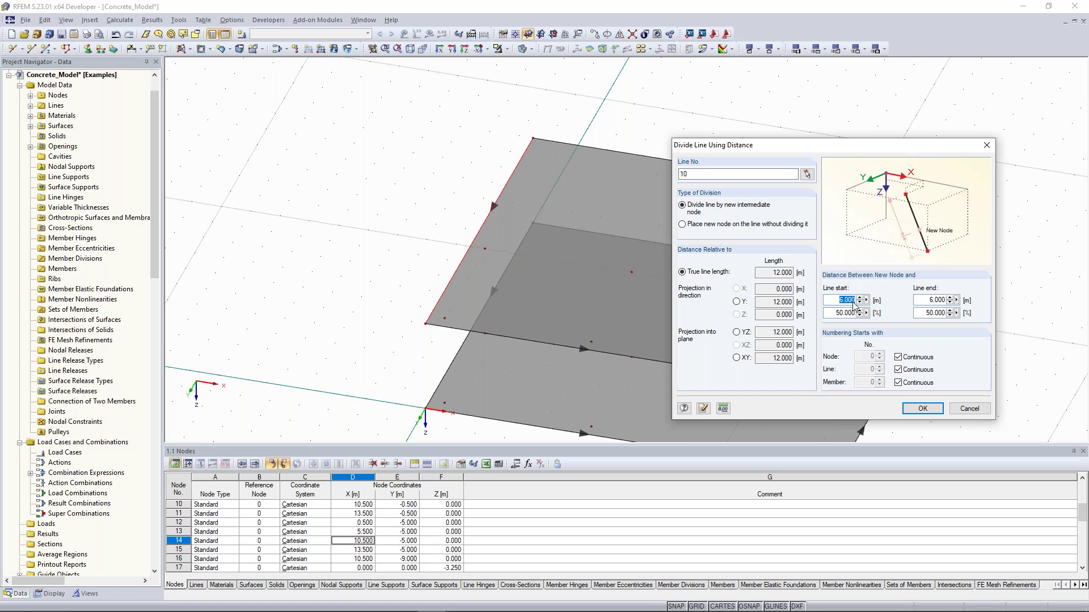
text(3,5)
click(923, 413)
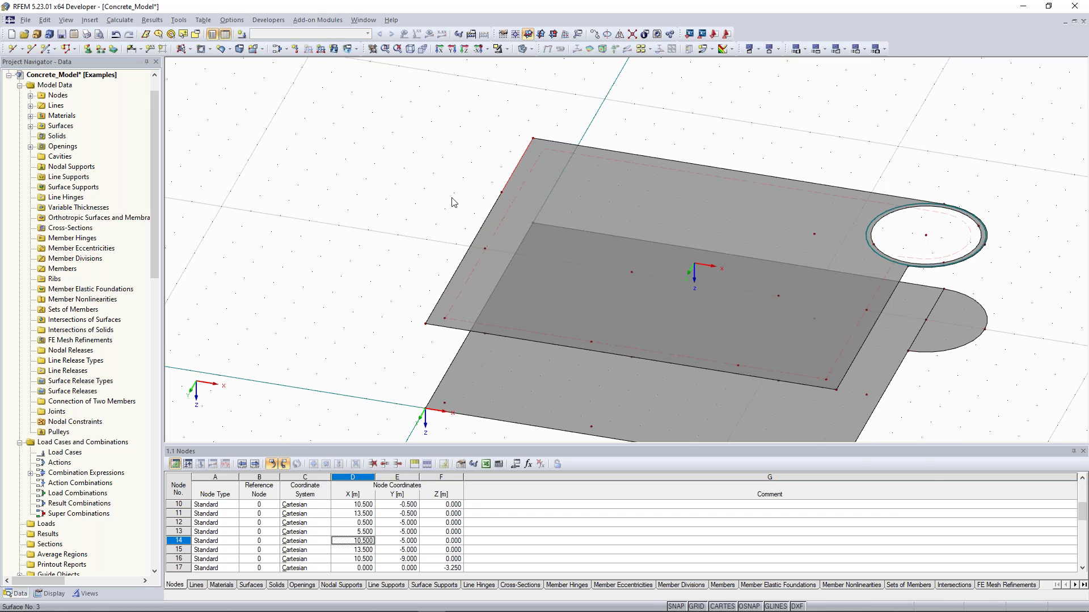
Step: Divide the ceiling slab's 14 m edge 5.5 m from the line end, and its remaining 8.5 m segment 3.5 m from the end
ctrl+middle_drag(484, 198, 554, 243)
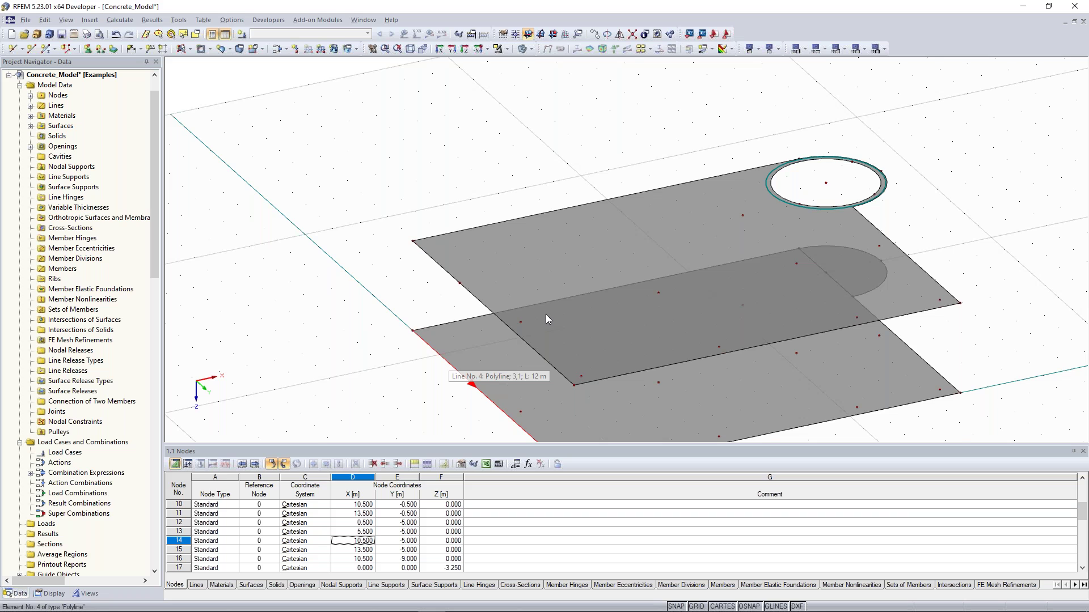
ctrl+middle_drag(546, 315, 529, 152)
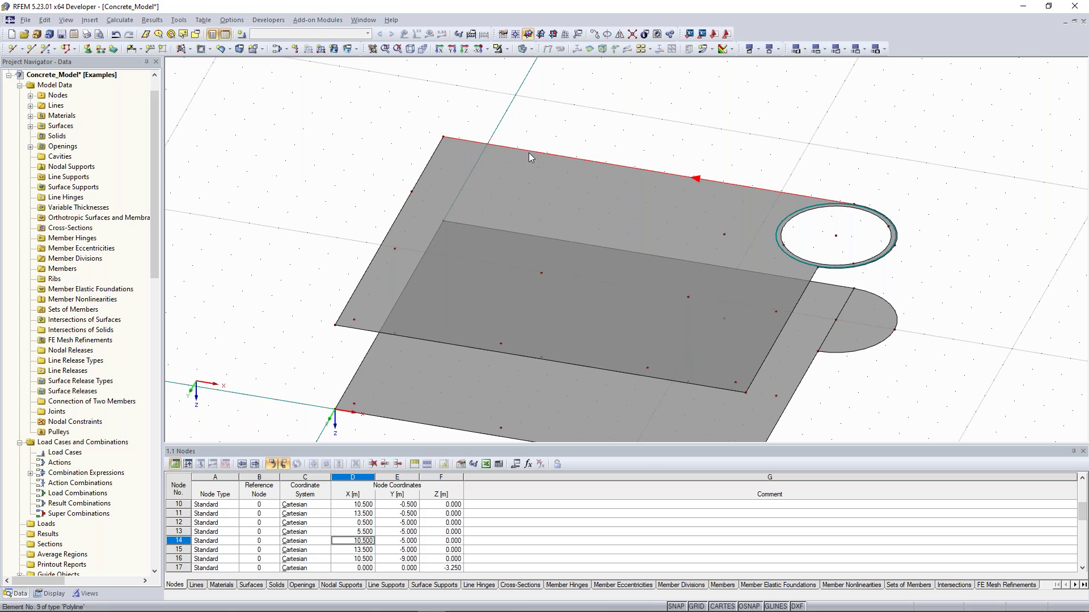
click(737, 225)
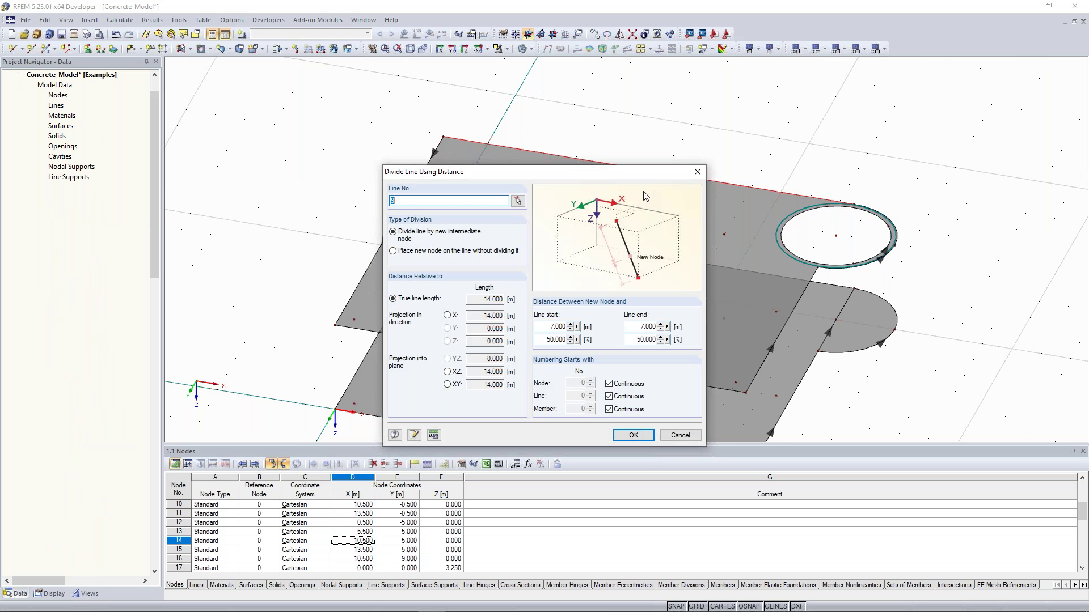
drag(555, 179, 822, 102)
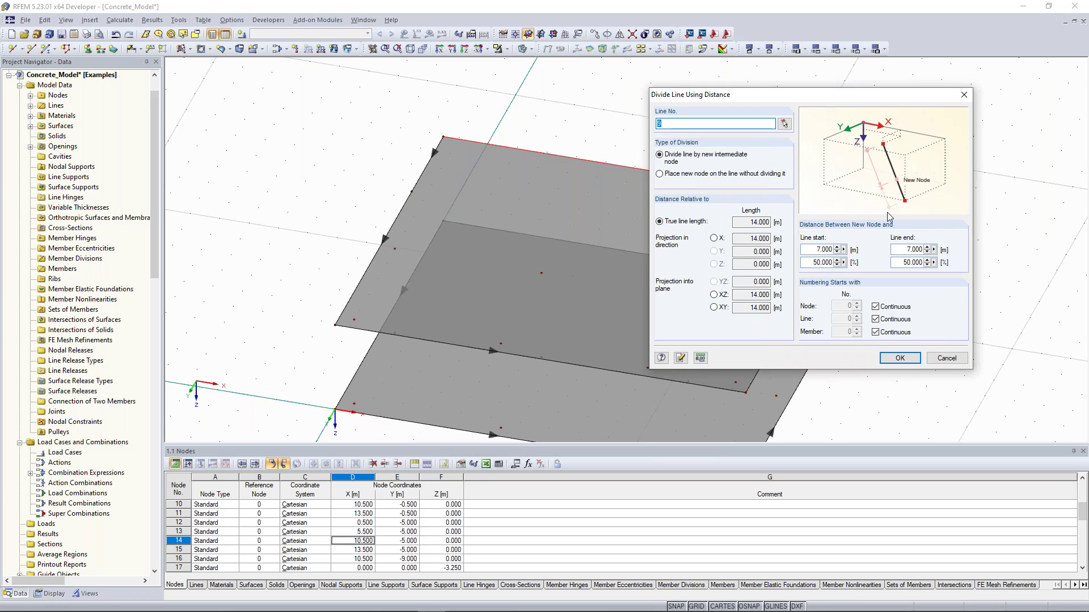
click(897, 250)
text(5)
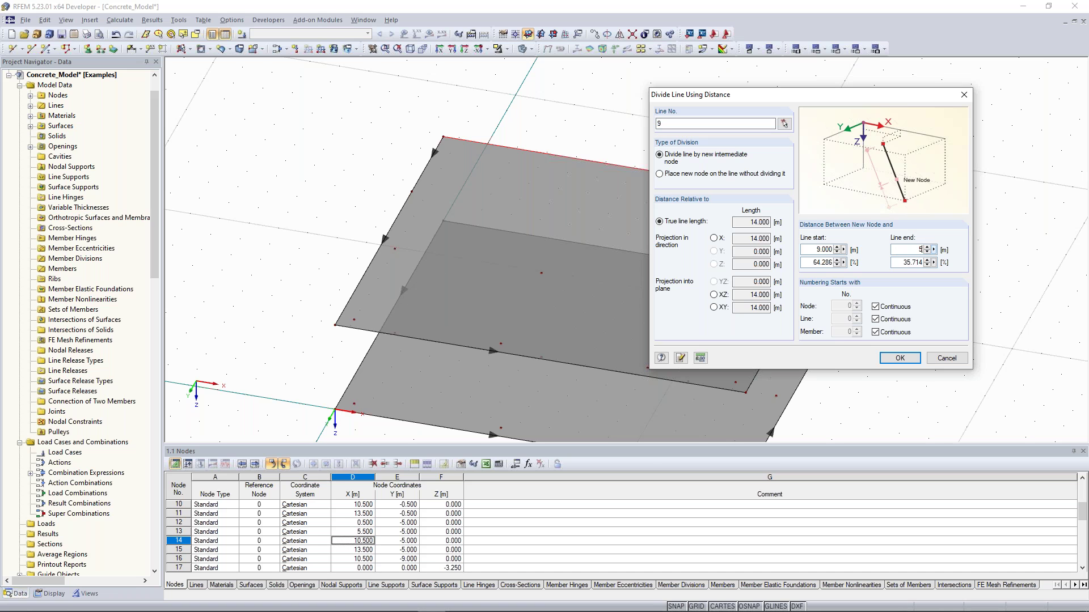
text(.5)
click(905, 359)
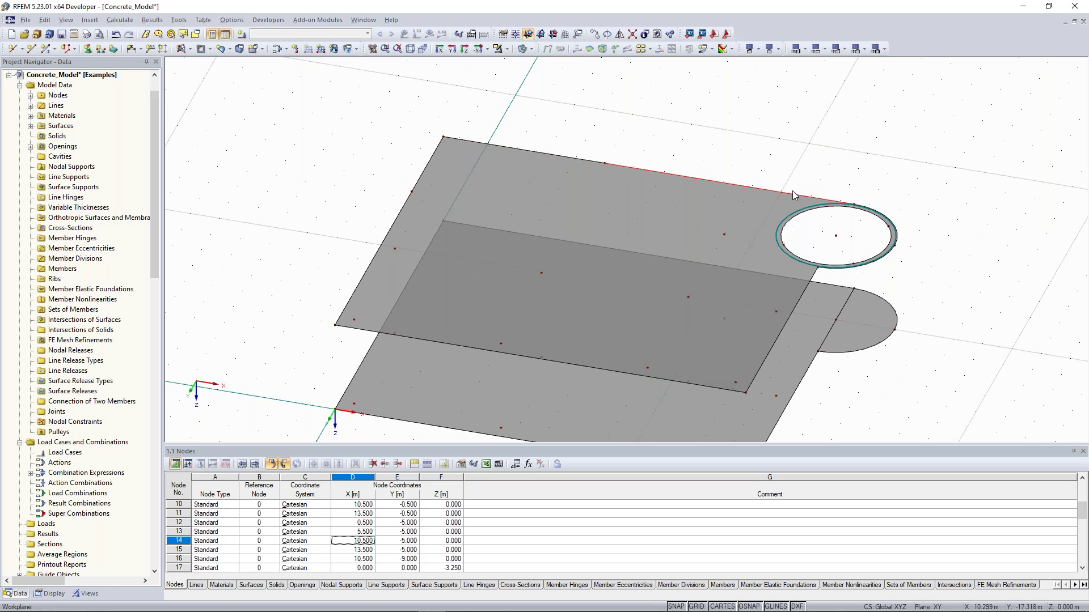
right_click(754, 191)
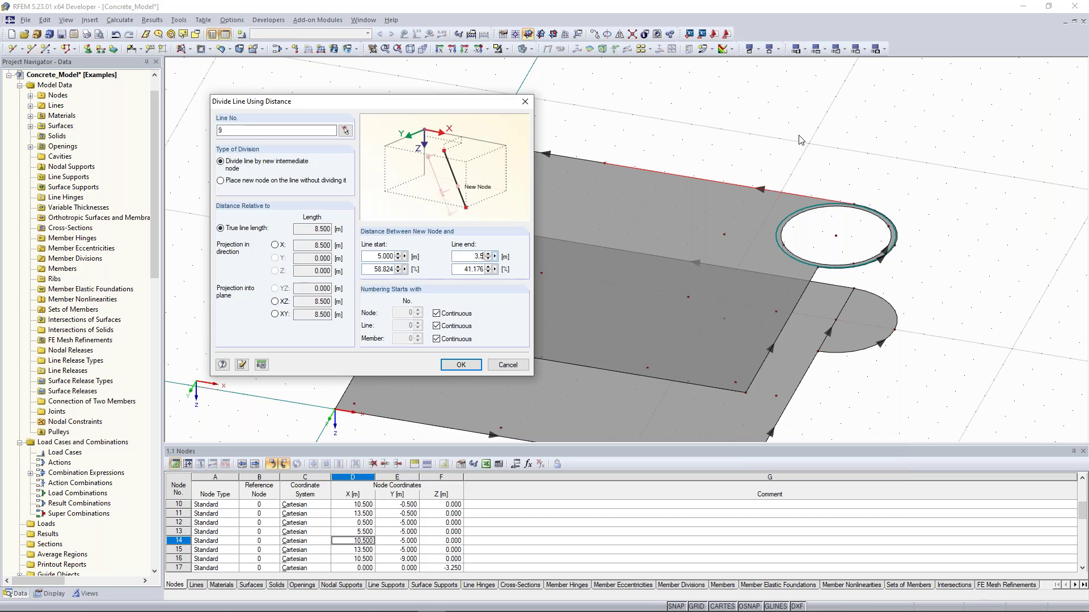
key(Return)
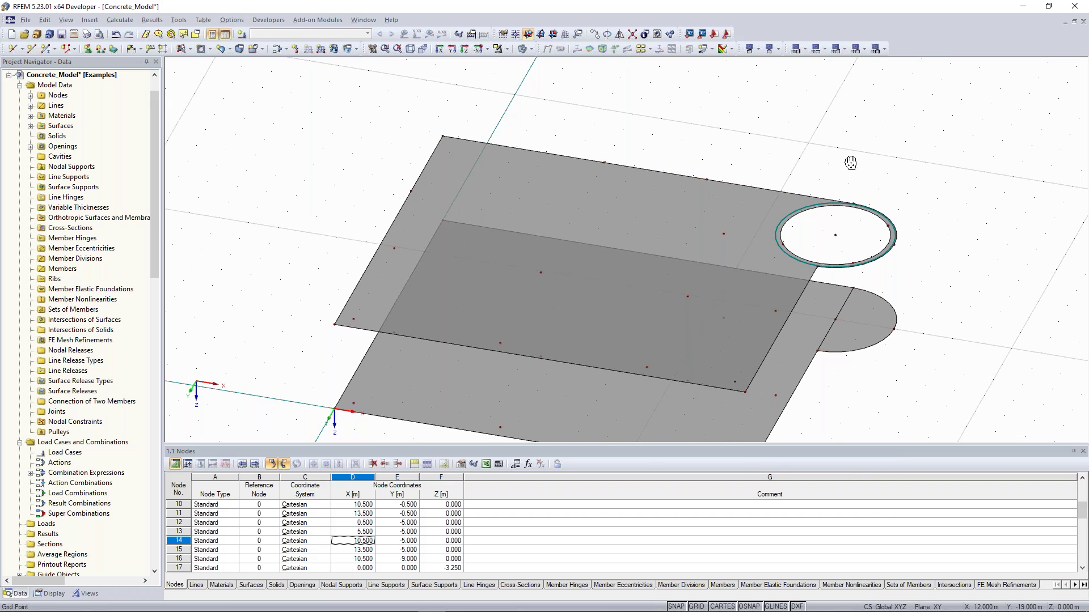
Step: Divide the ceiling slab's 8 m edge with a new intermediate node 2 m from the line end
middle_drag(850, 162, 793, 117)
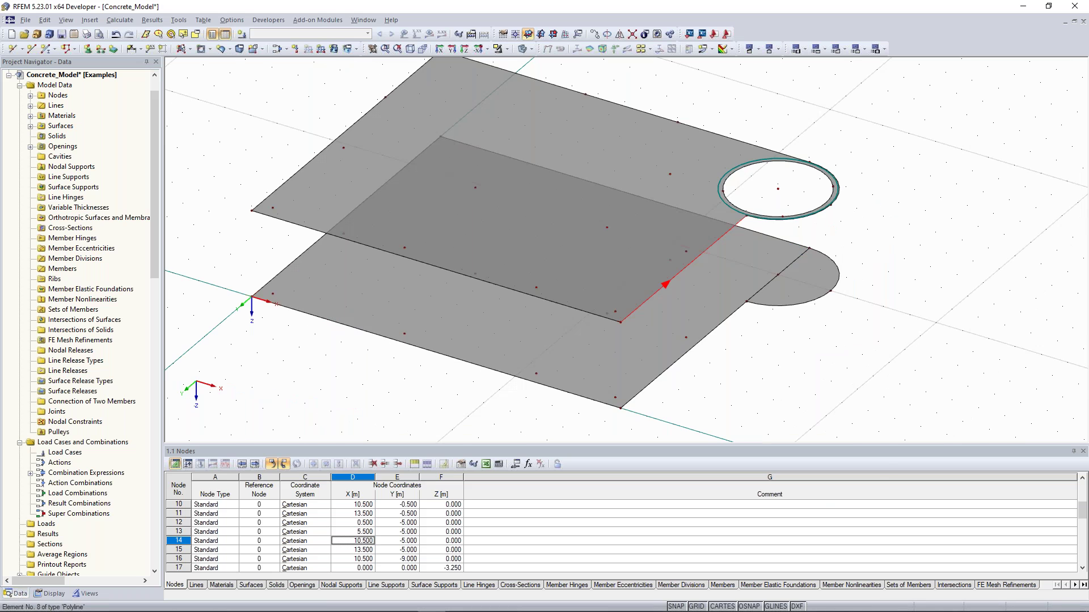
right_click(735, 228)
mouse_move(822, 276)
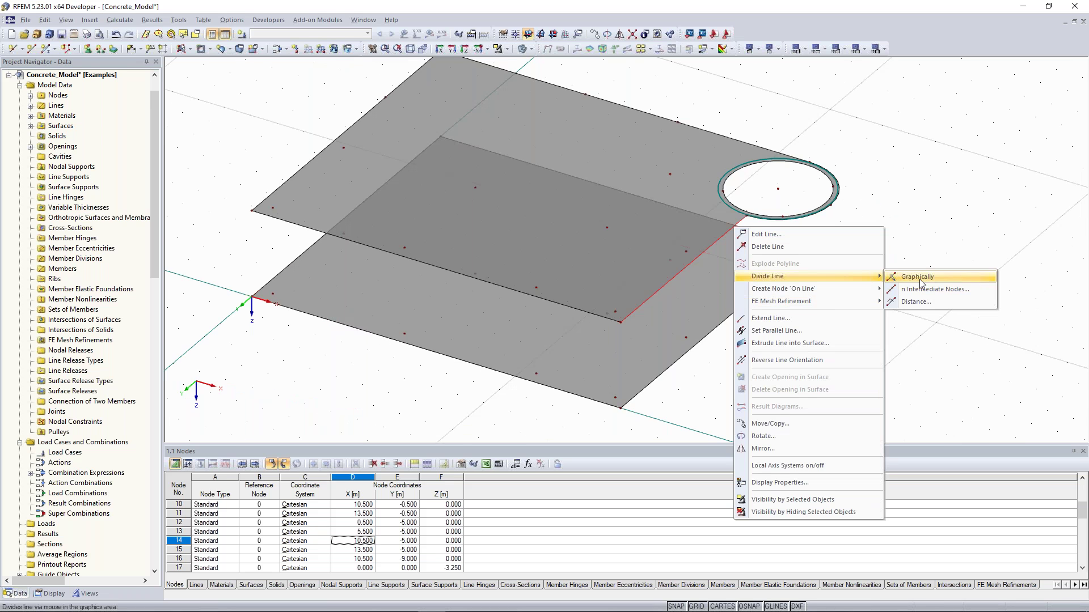
click(953, 307)
drag(557, 177, 389, 103)
click(475, 254)
double_click(474, 254)
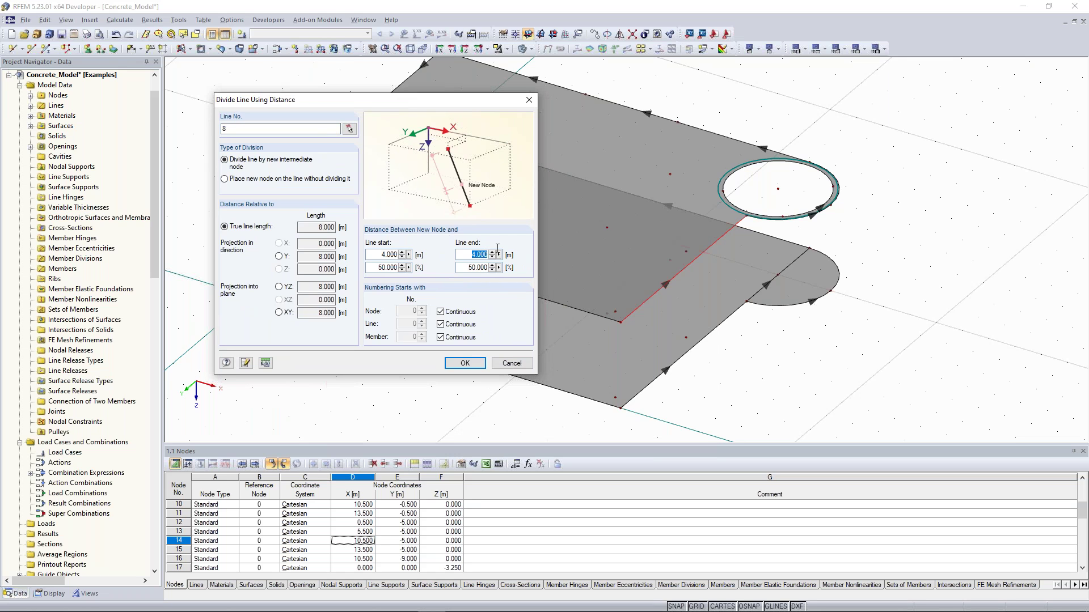
text(2)
click(464, 365)
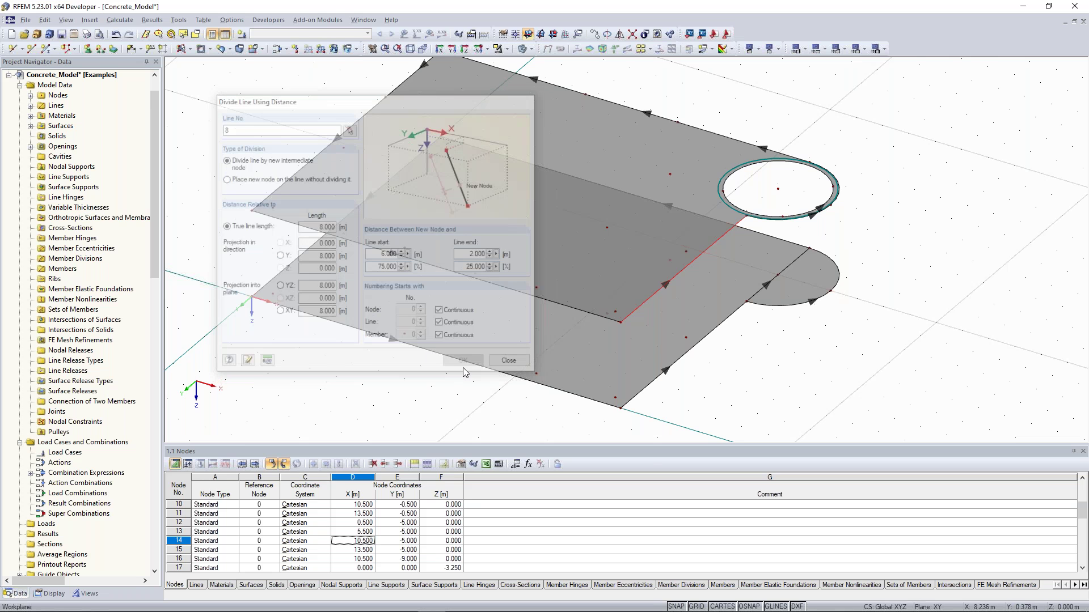
Step: Draw vertical lines from the ceiling to the floor slab at the 12 m edge's rear corner and its intermediate node
scroll(531, 224, down, 2)
ctrl+middle_drag(378, 157, 363, 201)
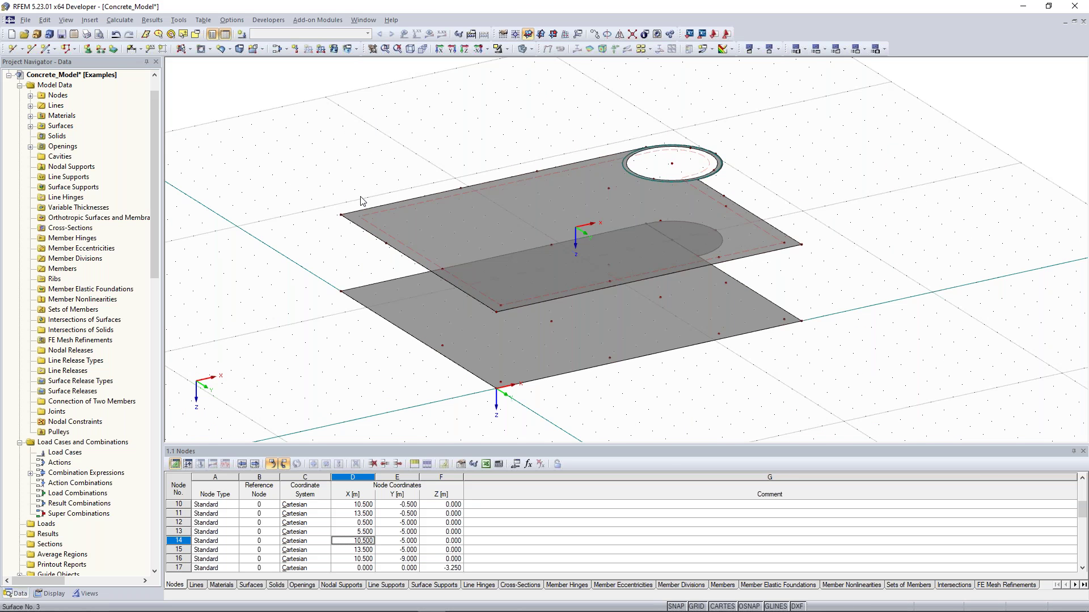
scroll(250, 149, up, 1)
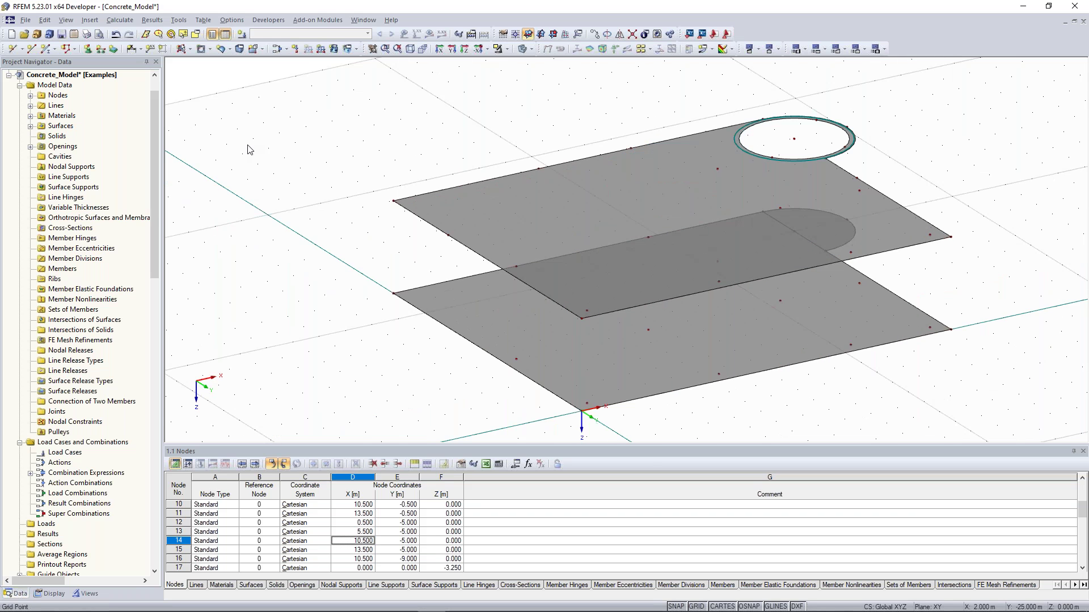
click(32, 50)
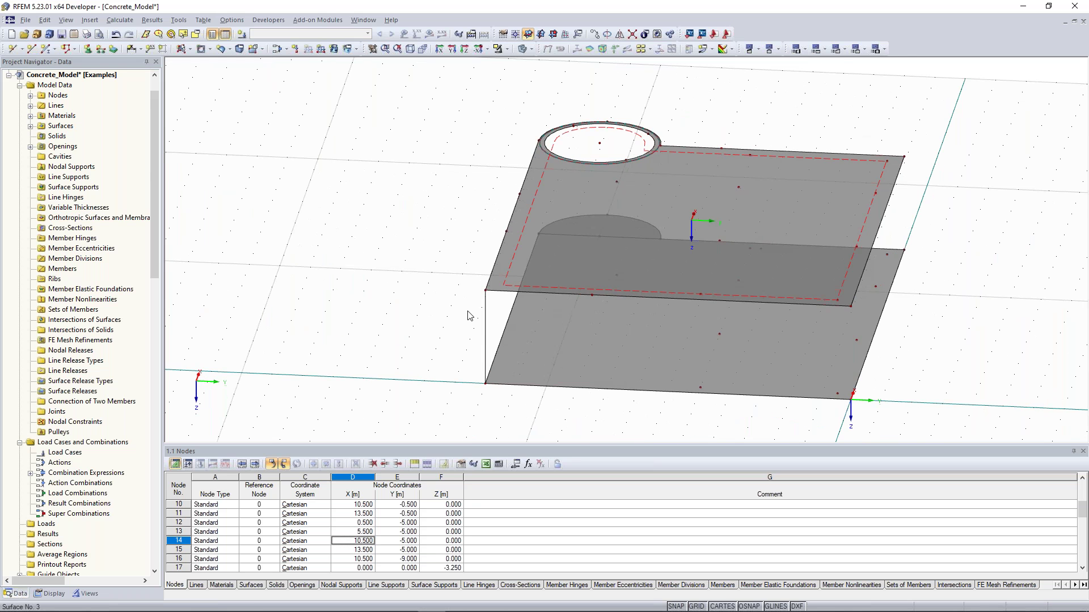
scroll(462, 313, up, 1)
middle_drag(460, 312, 563, 182)
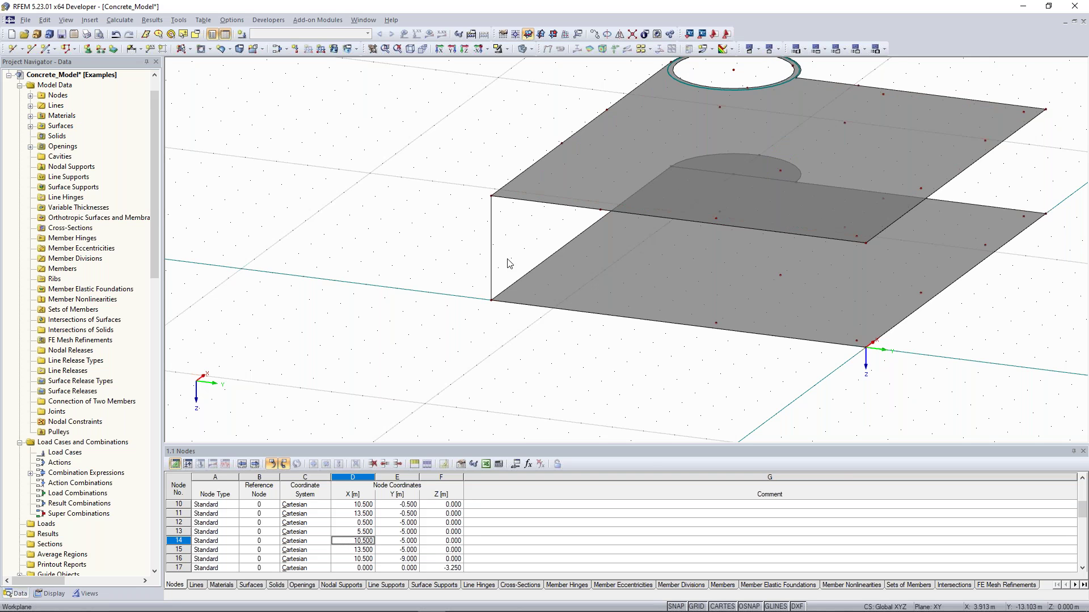
mouse_move(323, 228)
ctrl+middle_down()
mouse_move(435, 218)
mouse_move(344, 231)
ctrl+middle_up()
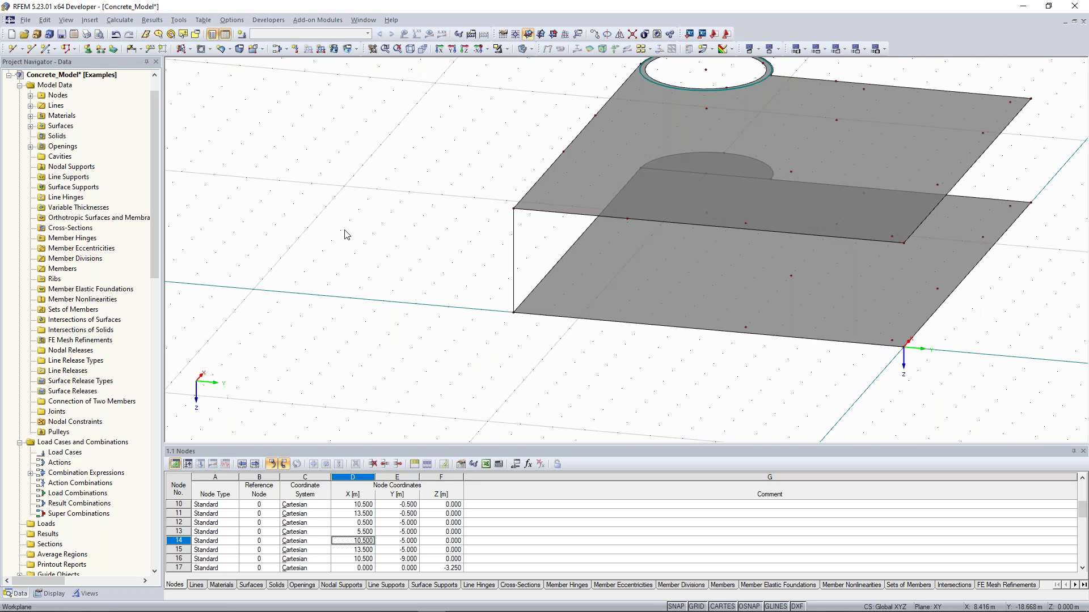
ctrl+middle_drag(344, 230, 372, 228)
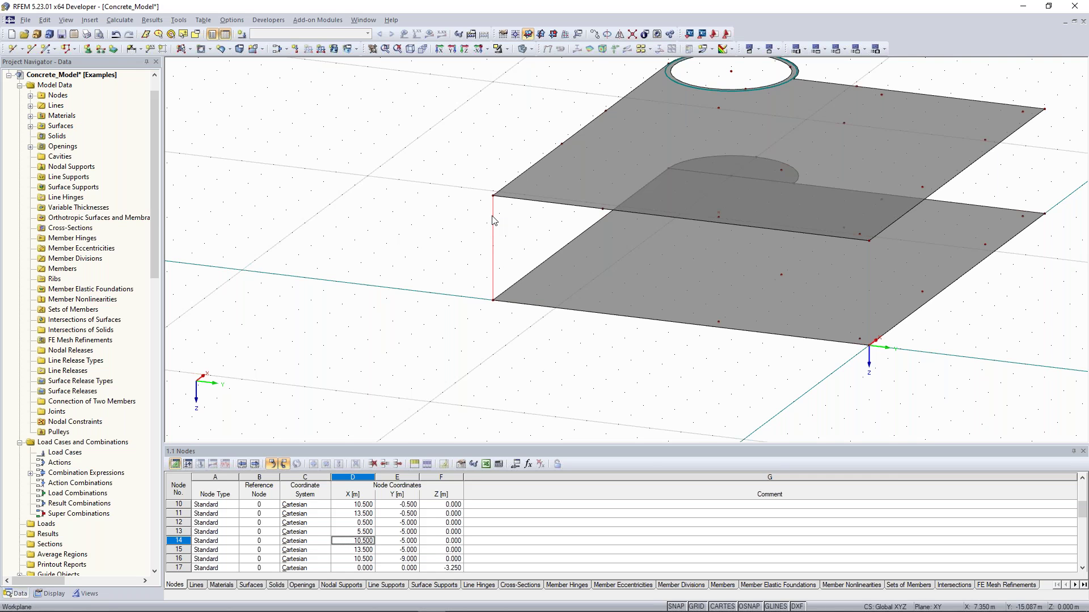
mouse_move(494, 216)
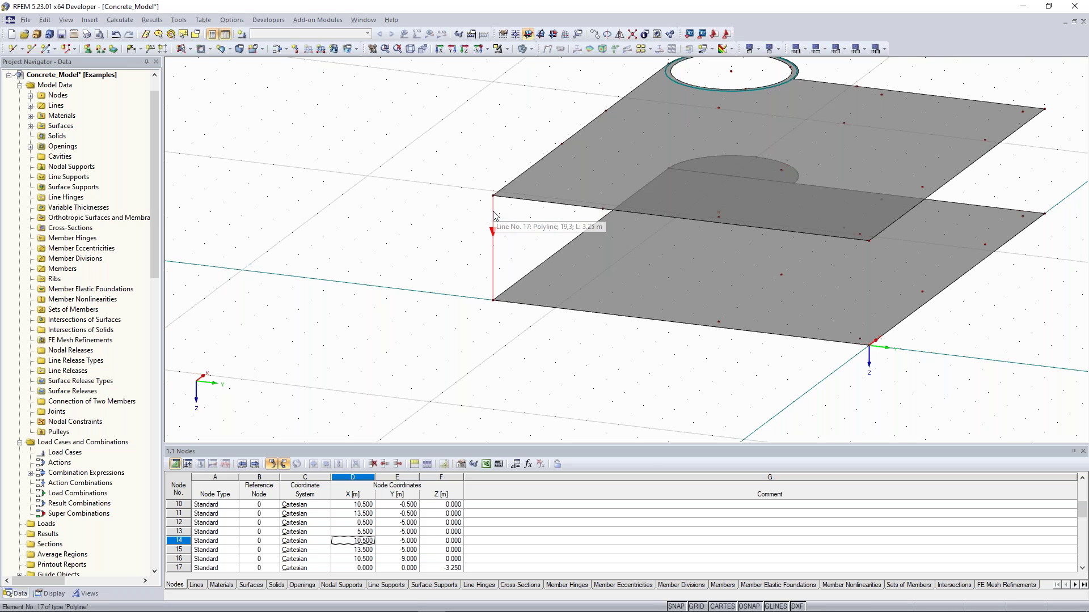
click(603, 209)
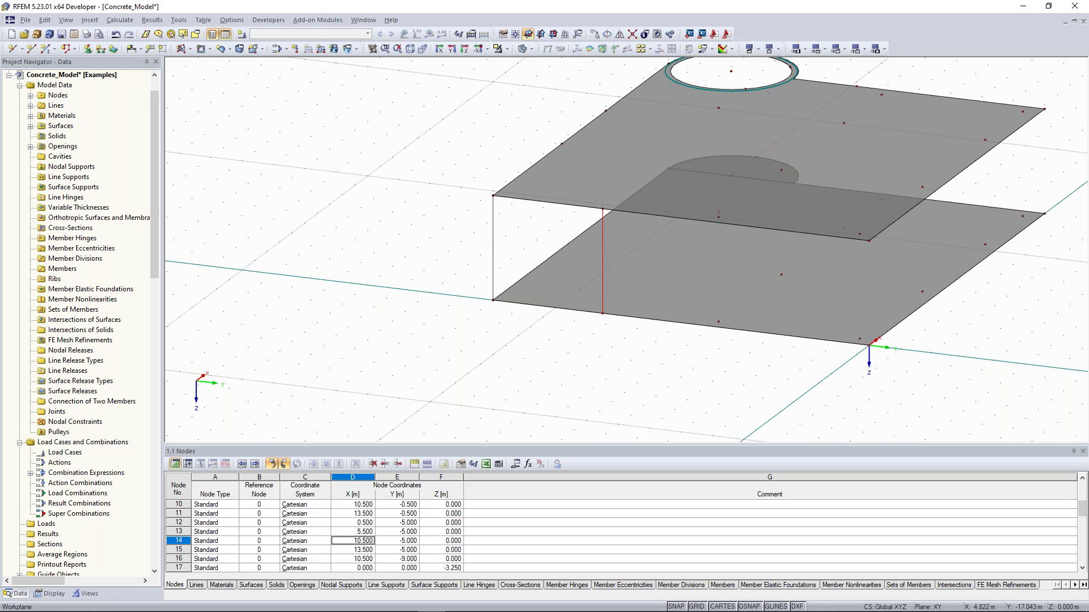
Step: Draw vertical lines between the slabs at the 14 m edge's two dividing nodes, both semicircle ends and the 8 m edge's dividing node
ctrl+middle_drag(394, 234, 716, 238)
click(656, 199)
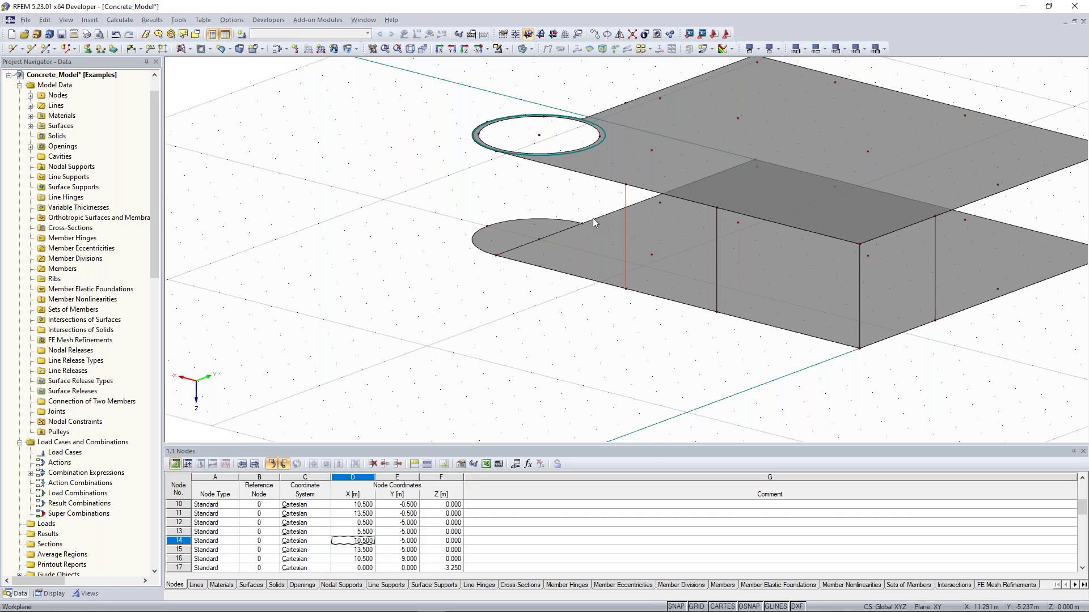
ctrl+middle_drag(656, 233, 465, 295)
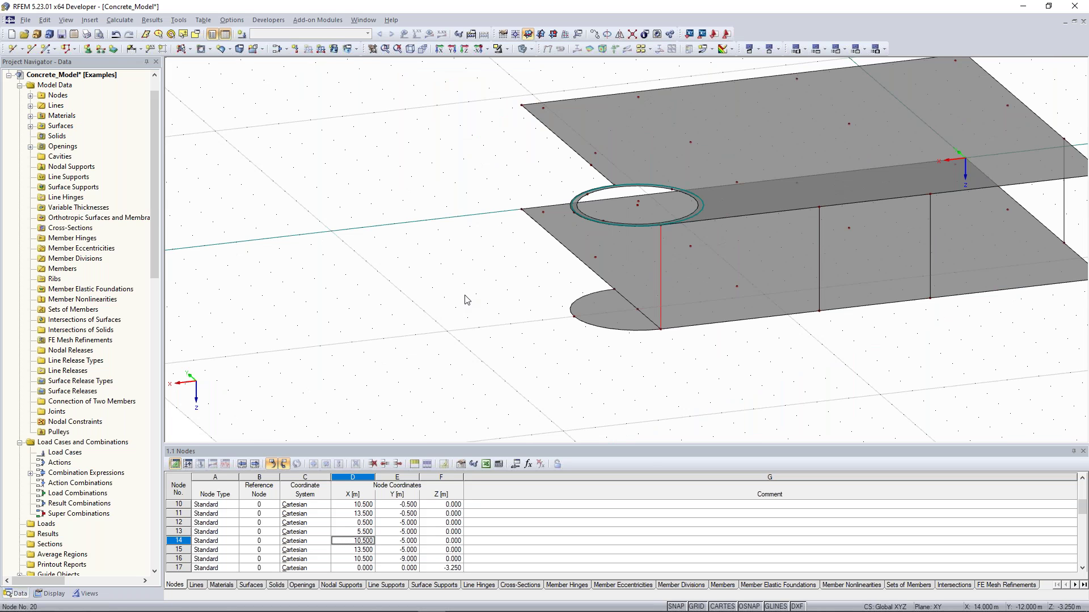
ctrl+middle_drag(466, 299, 932, 277)
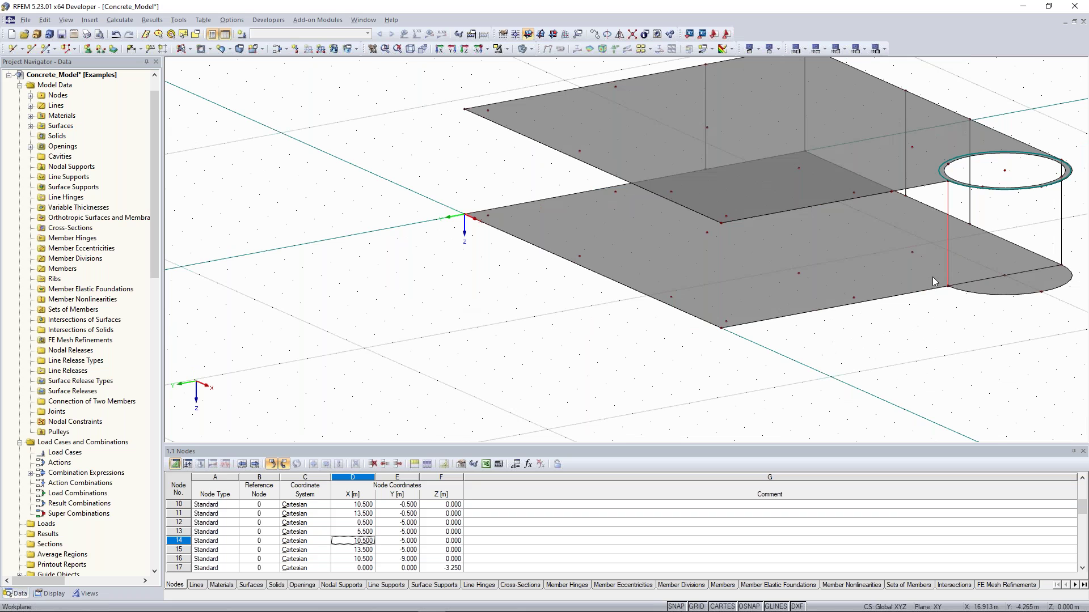
ctrl+middle_drag(932, 276, 848, 306)
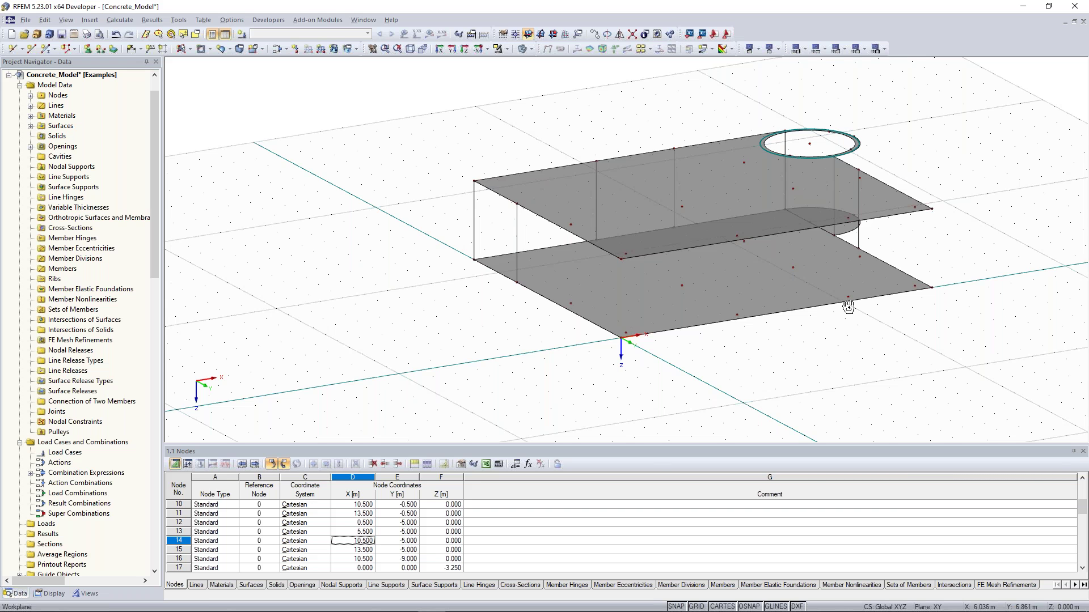
ctrl+middle_drag(847, 306, 407, 181)
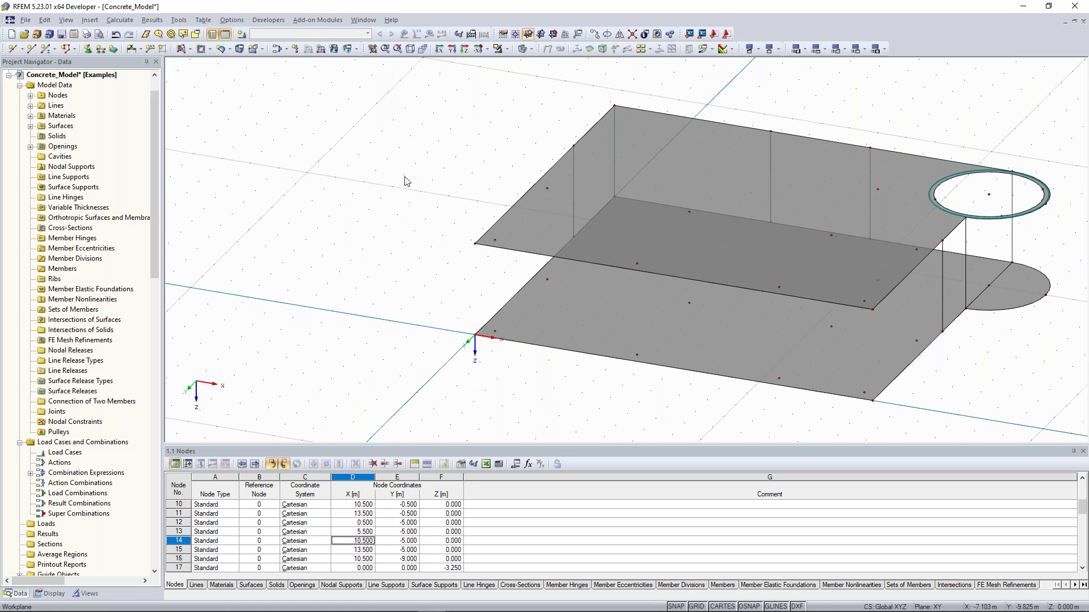
Step: Create a 200 mm thick Concrete C30/37 wall from boundary lines between the rear corner and the 12 m edge's dividing node
click(190, 50)
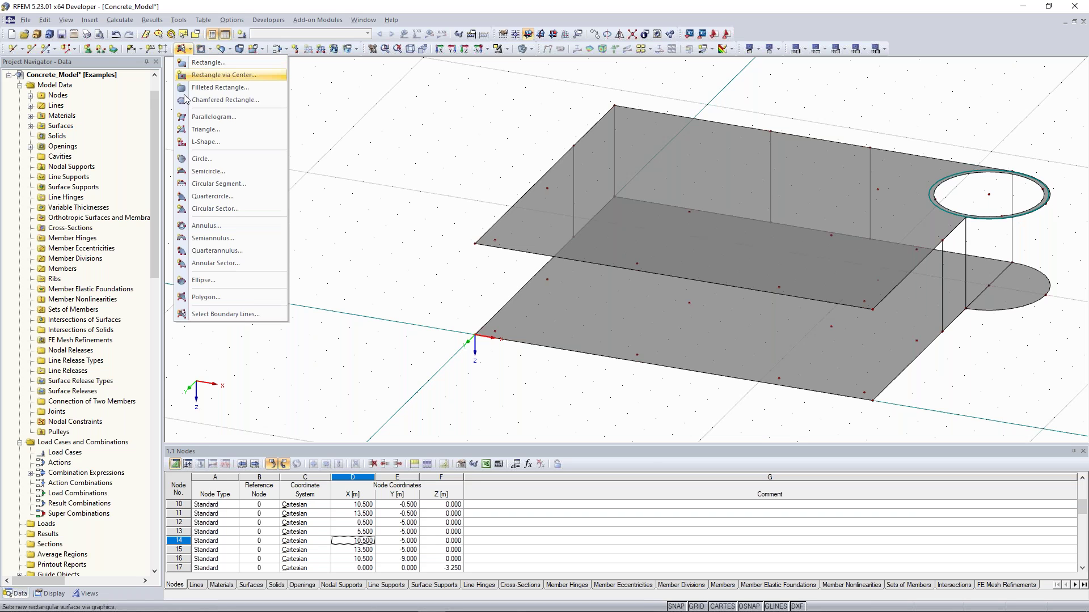
click(241, 315)
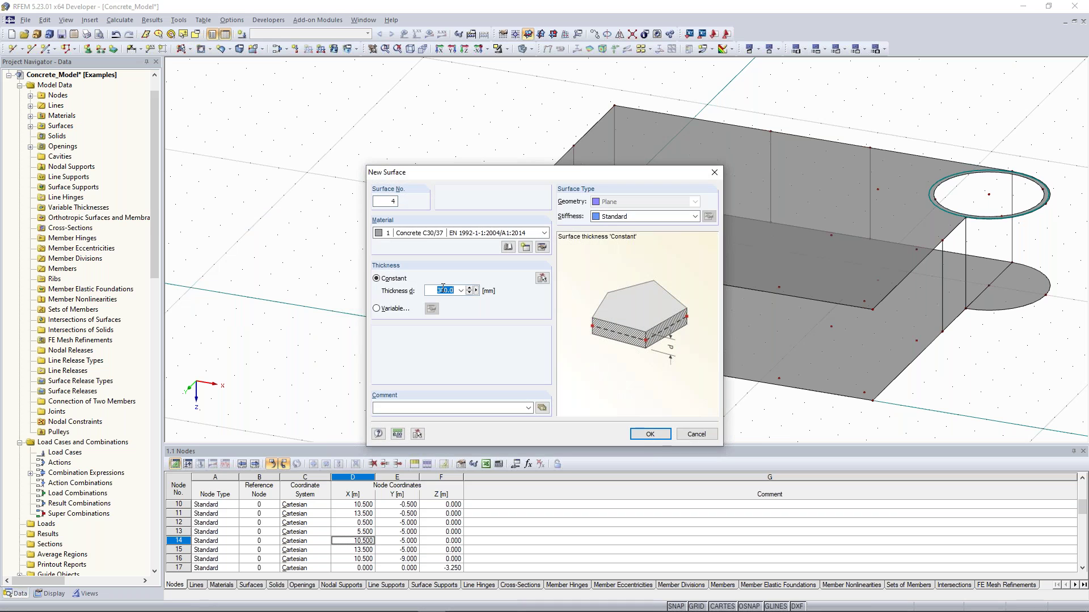
text(200)
key(Return)
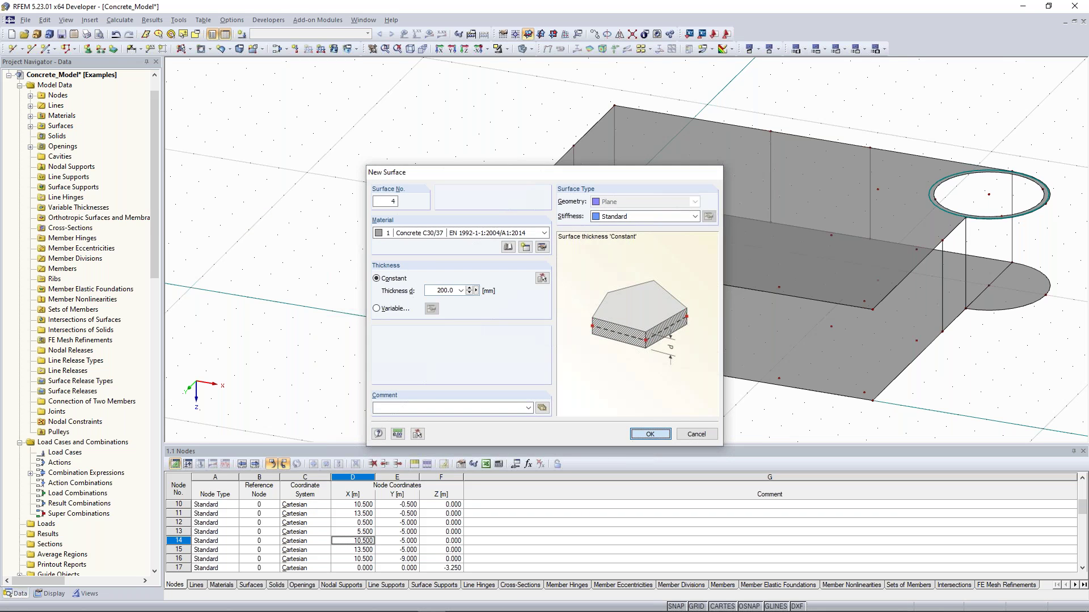
ctrl+middle_drag(534, 276, 561, 279)
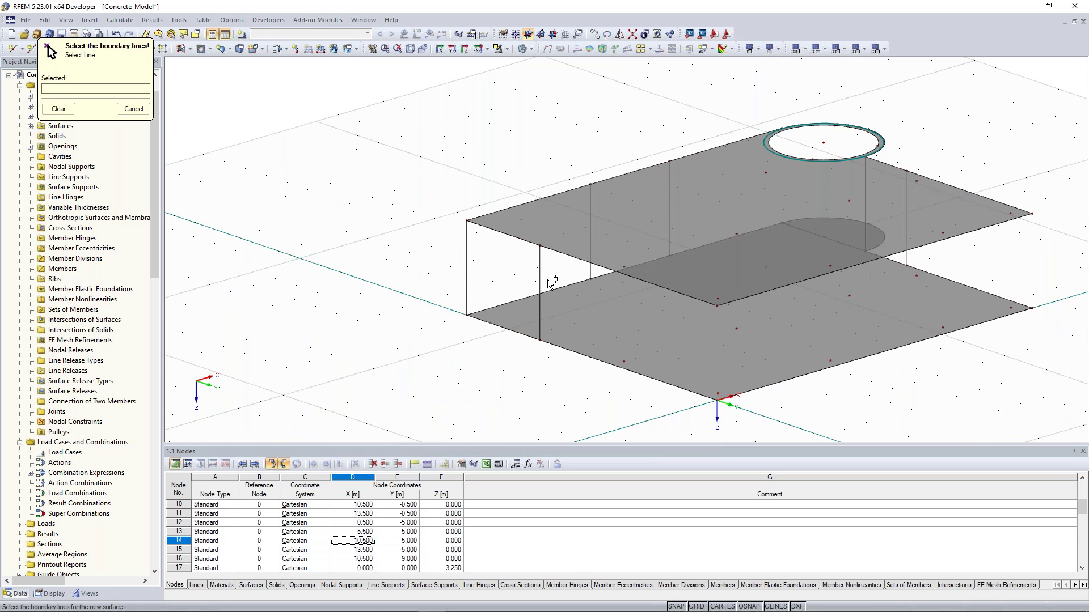
click(540, 282)
click(498, 327)
click(465, 280)
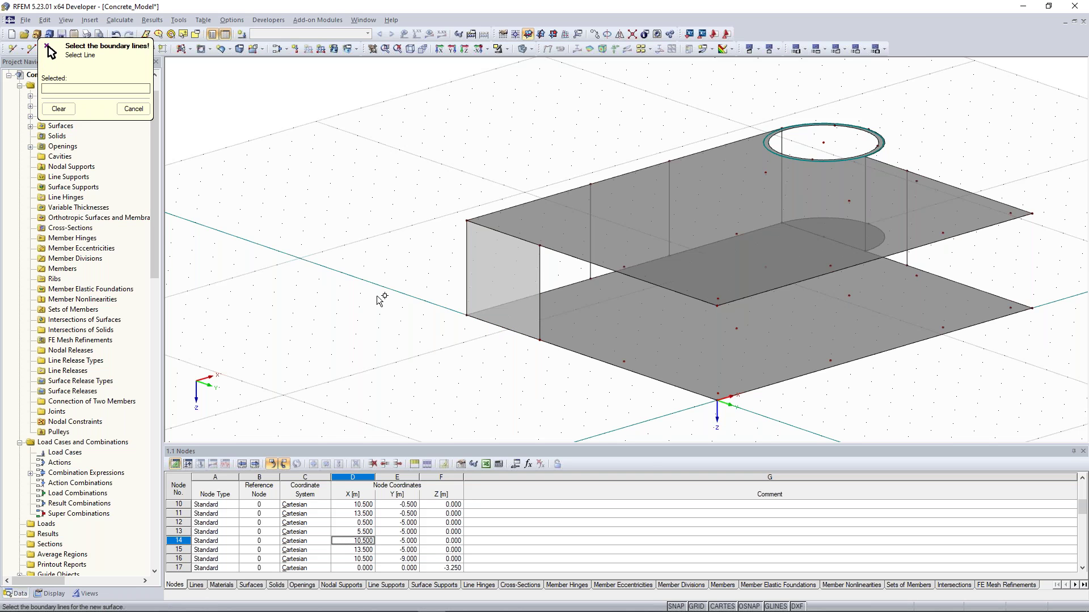
Step: Create the two wall surfaces along the divided 14 m edge and the short 2 m wall beside the semicircle from their boundary lines
ctrl+middle_drag(380, 301, 634, 305)
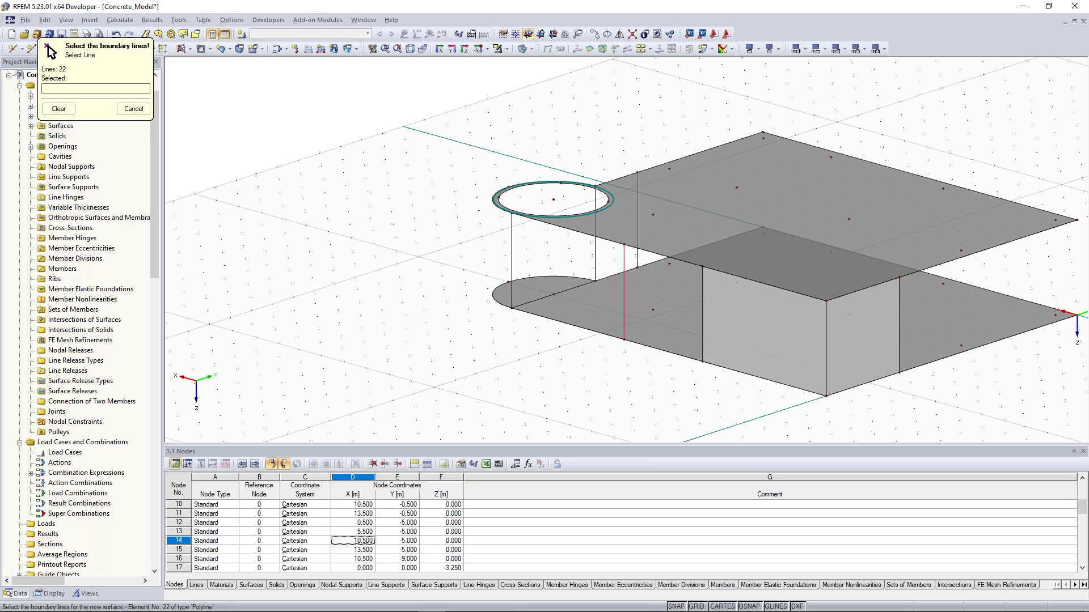
ctrl+middle_drag(746, 288, 765, 291)
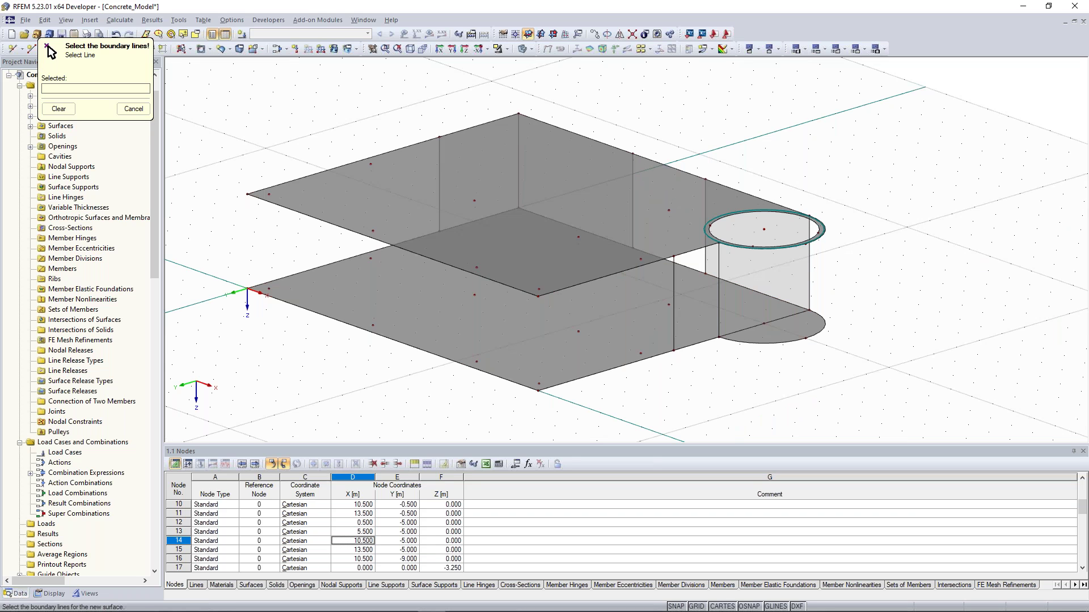
click(716, 272)
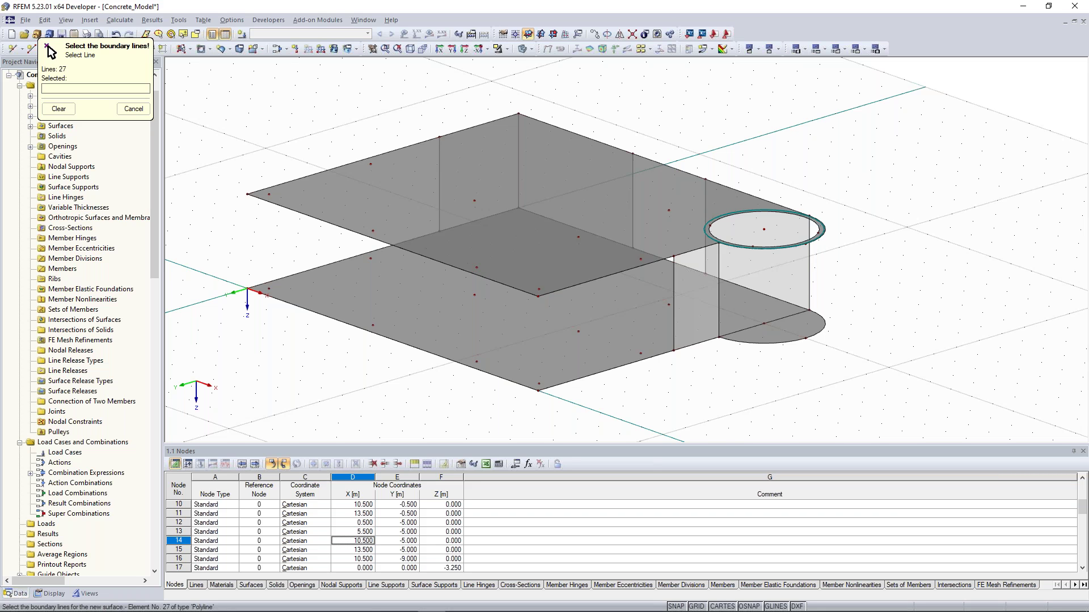
ctrl+middle_drag(763, 346, 828, 328)
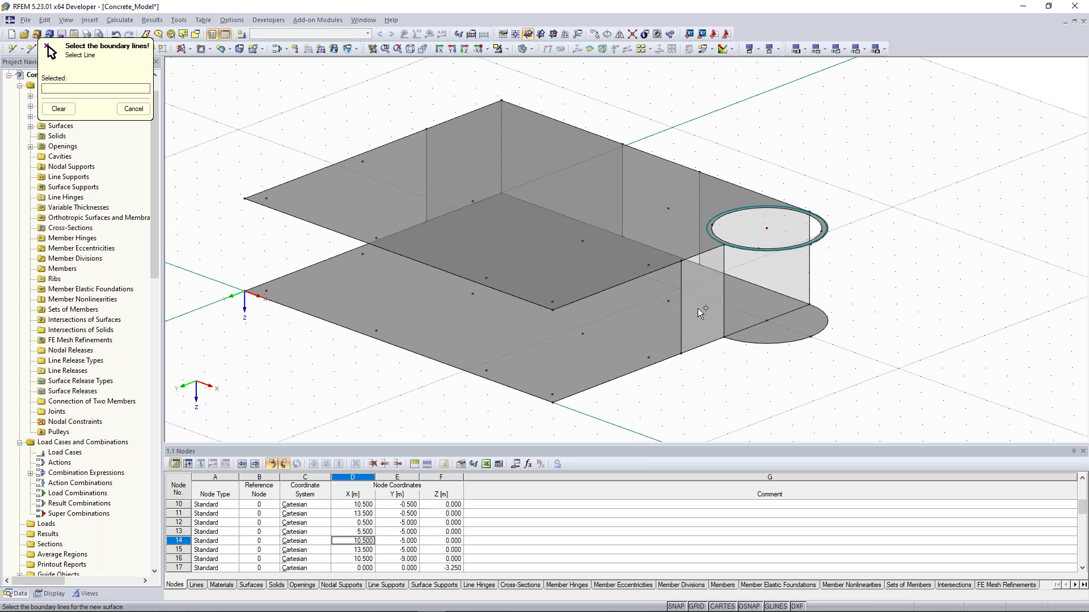
mouse_move(876, 302)
middle_down()
mouse_move(847, 299)
mouse_move(873, 301)
middle_up()
key(Escape)
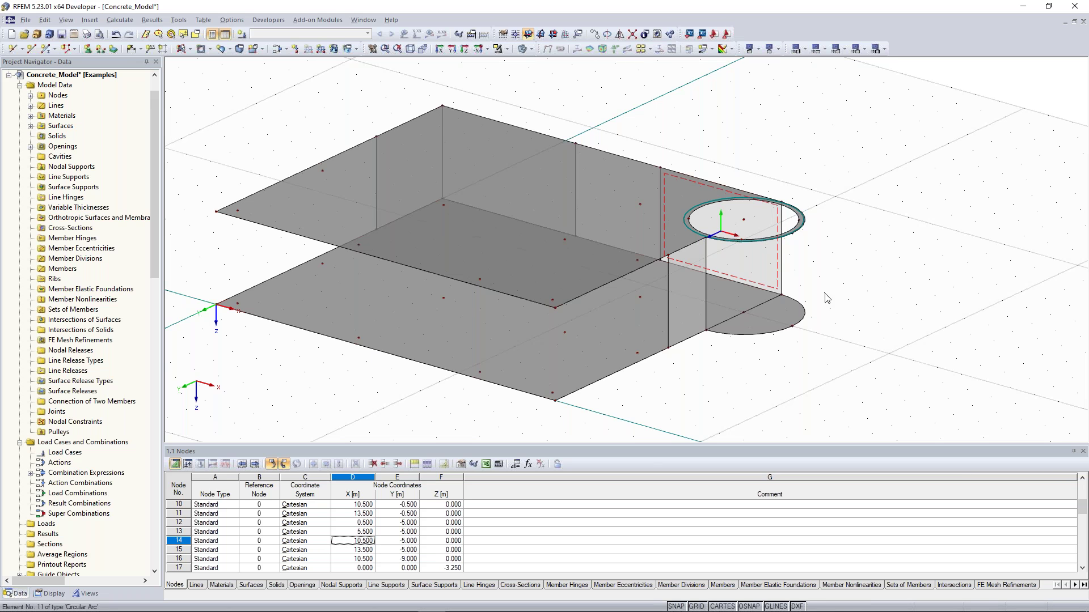
Step: Create a 200 mm thick curved quadrangle wall bounded by the floor and ceiling arcs and the two vertical lines at the semicircle ends
middle_drag(729, 337, 678, 323)
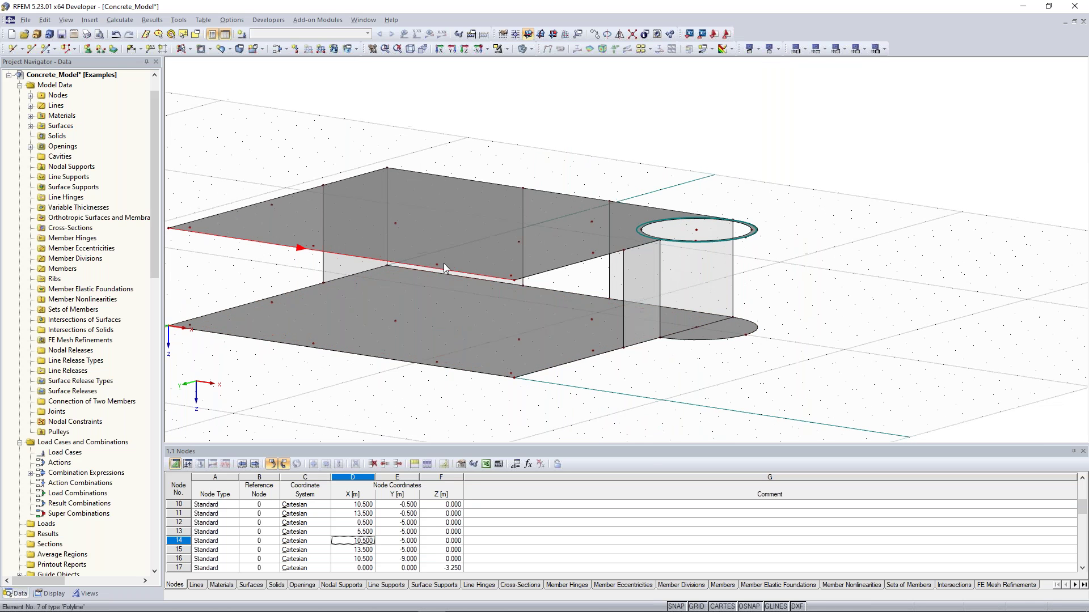
middle_drag(488, 188, 581, 187)
ctrl+middle_drag(581, 187, 570, 192)
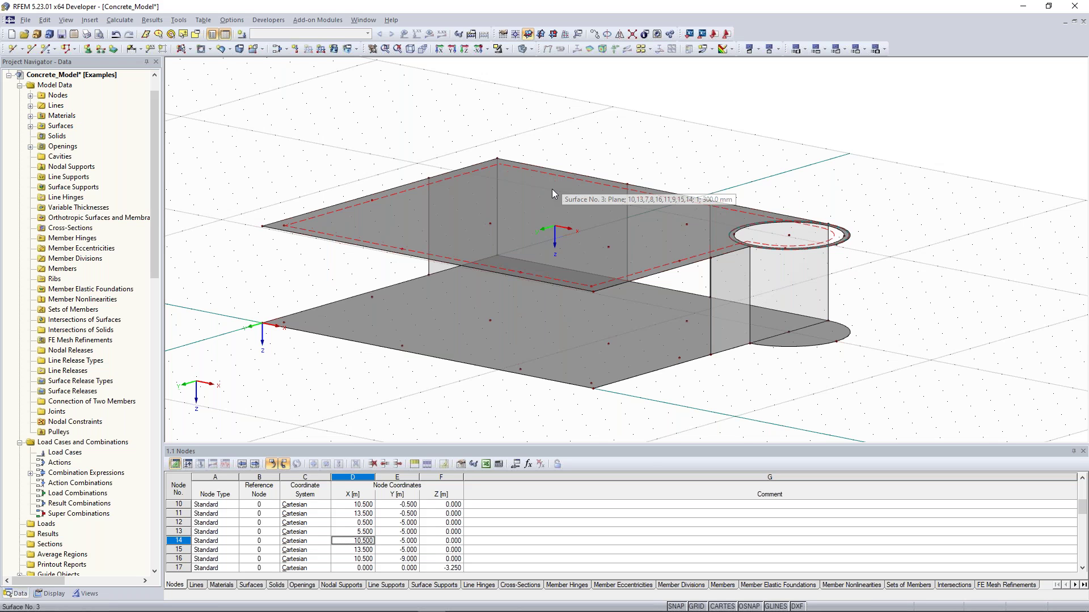
click(228, 49)
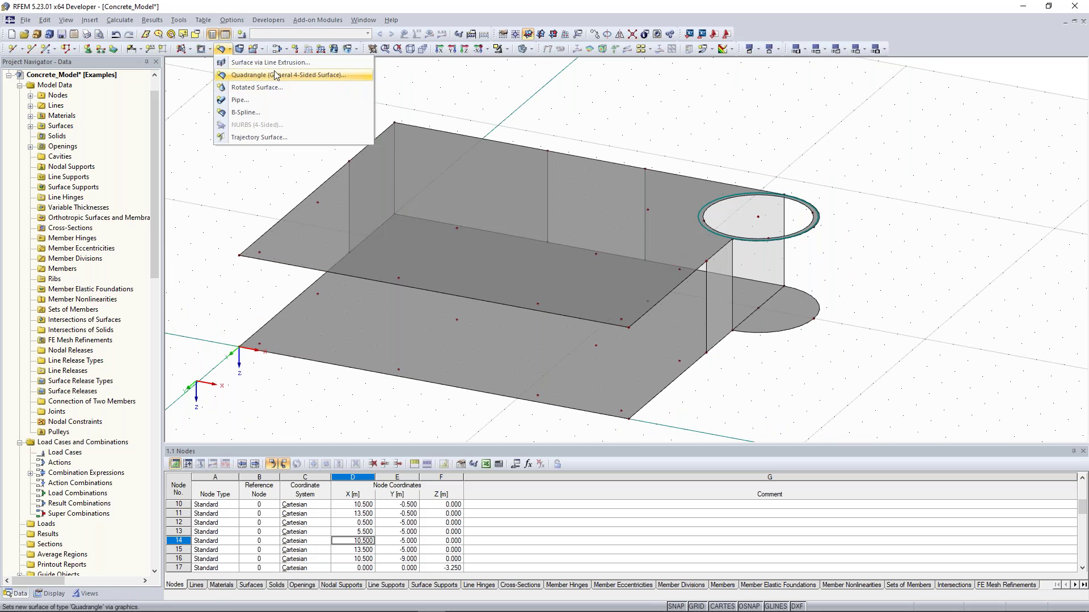
click(228, 50)
click(228, 49)
click(297, 76)
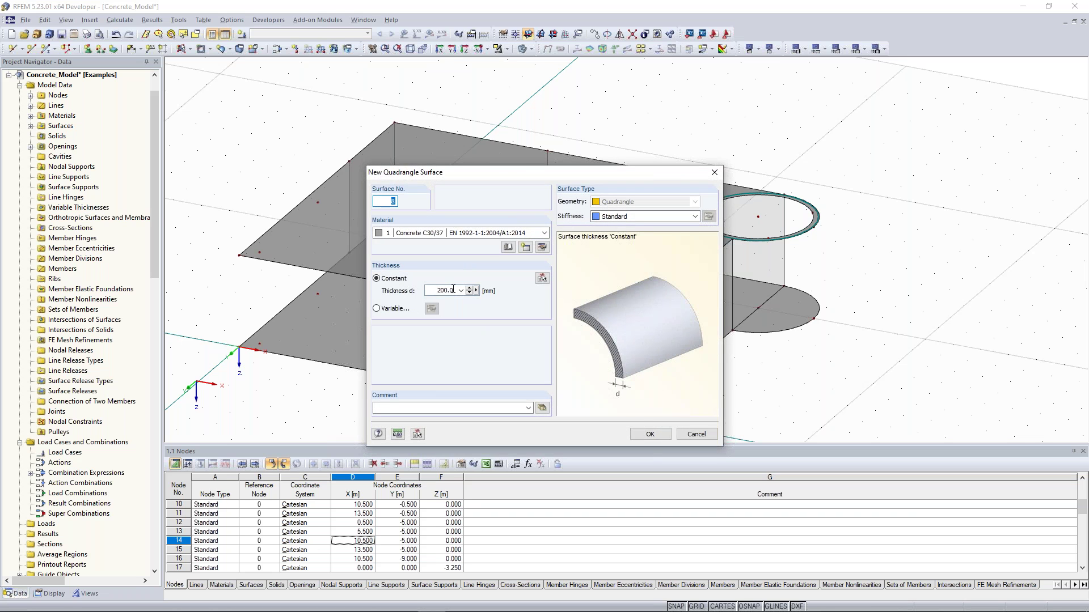
click(651, 434)
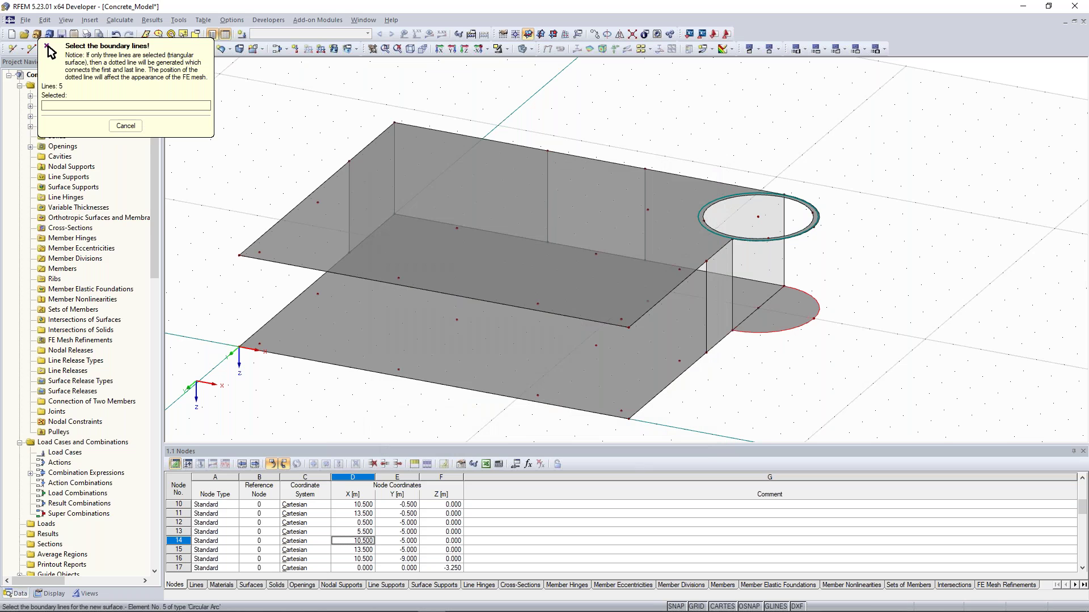
click(735, 285)
click(784, 249)
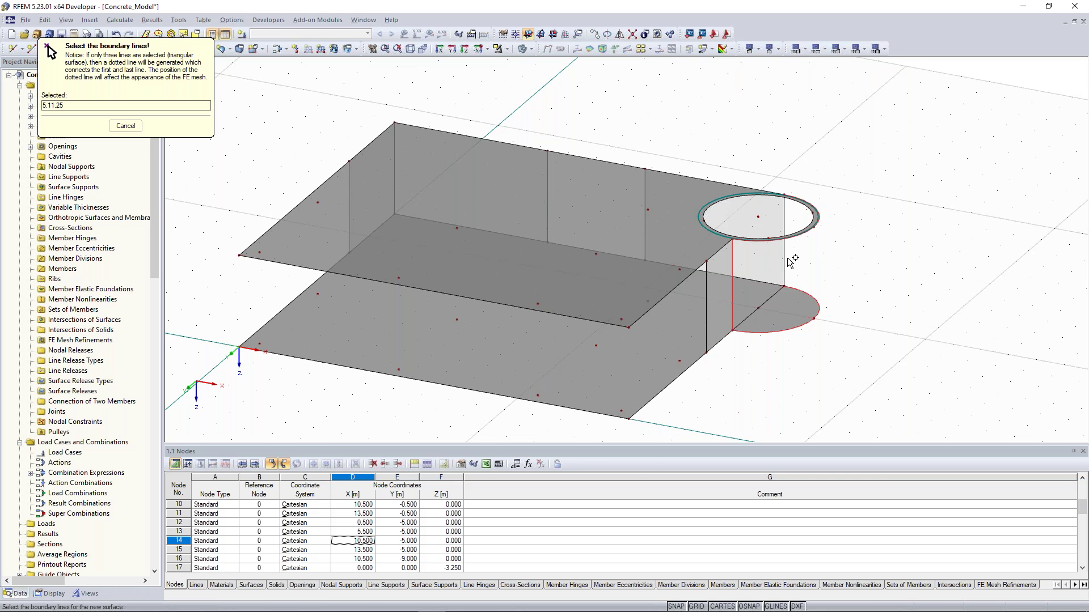
click(790, 260)
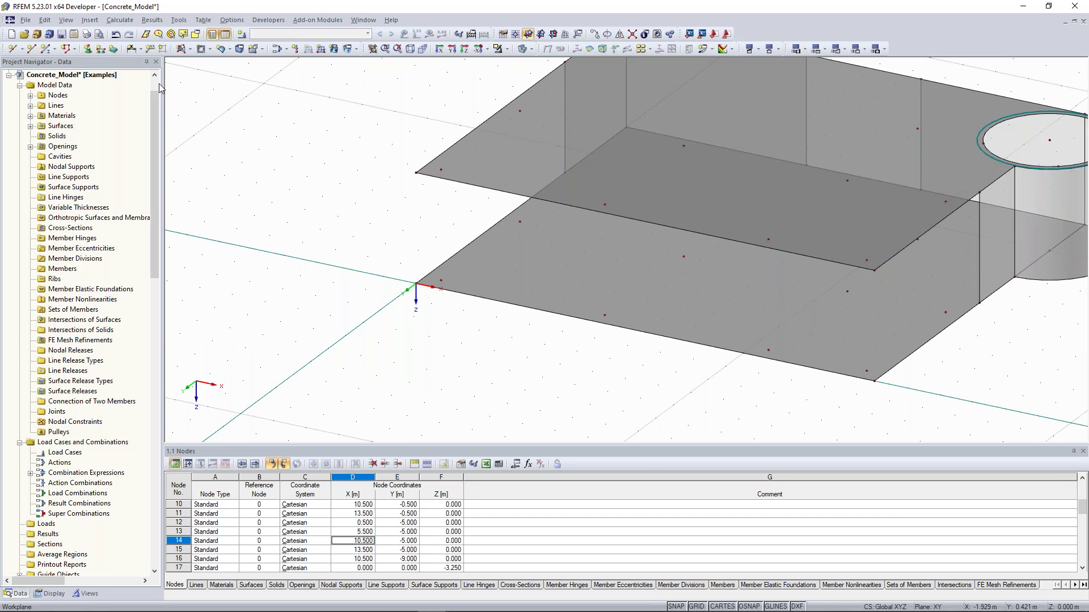
Step: Create a beam member with a 350 × 350 mm rectangular Concrete C30/37 cross-section as a column between the slabs near the origin corner
click(46, 51)
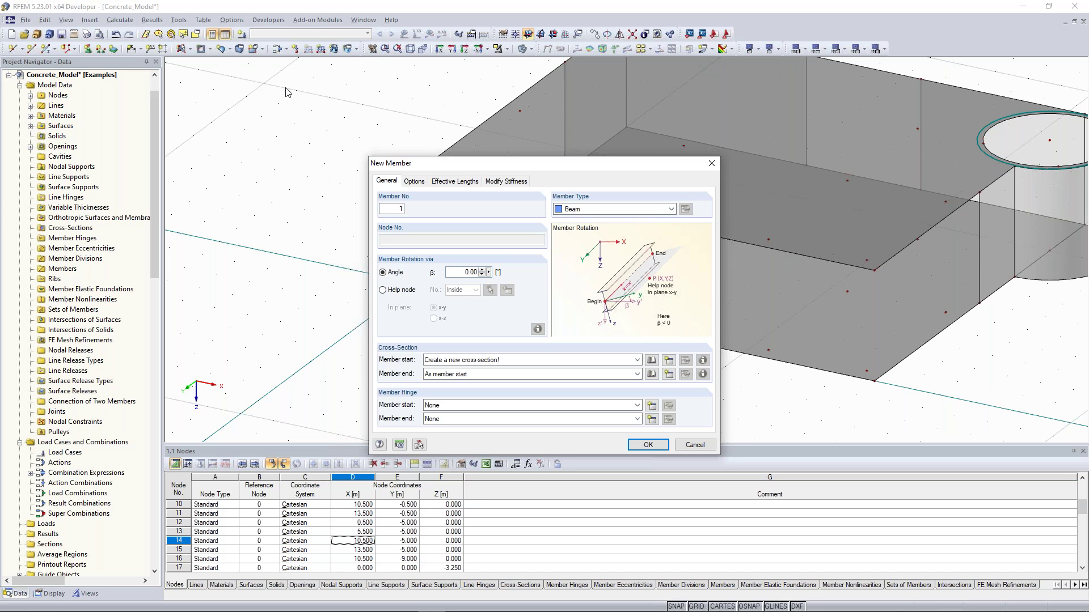
click(669, 360)
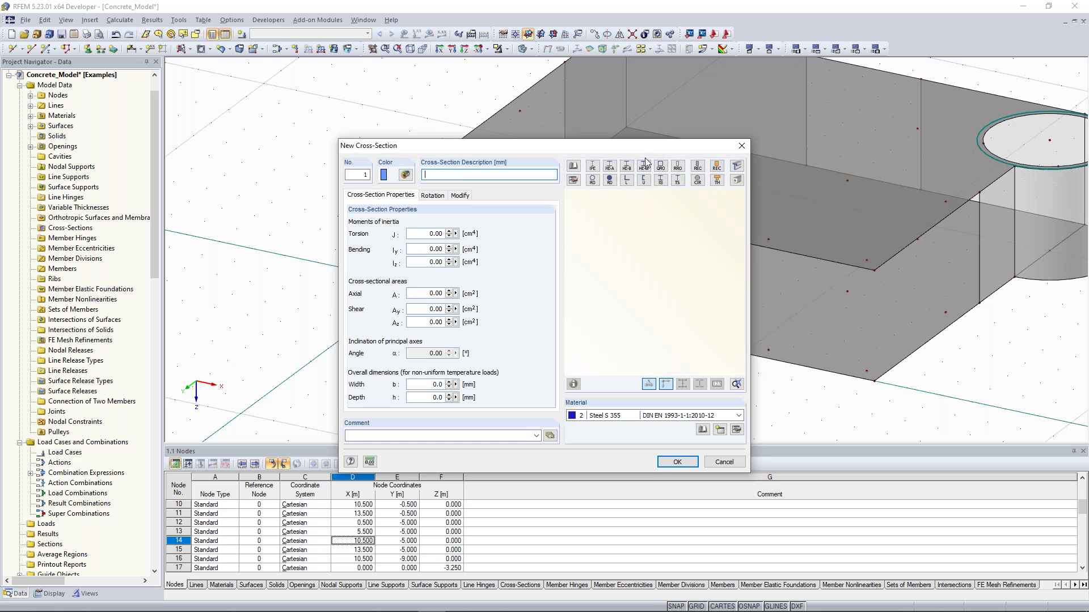
click(698, 169)
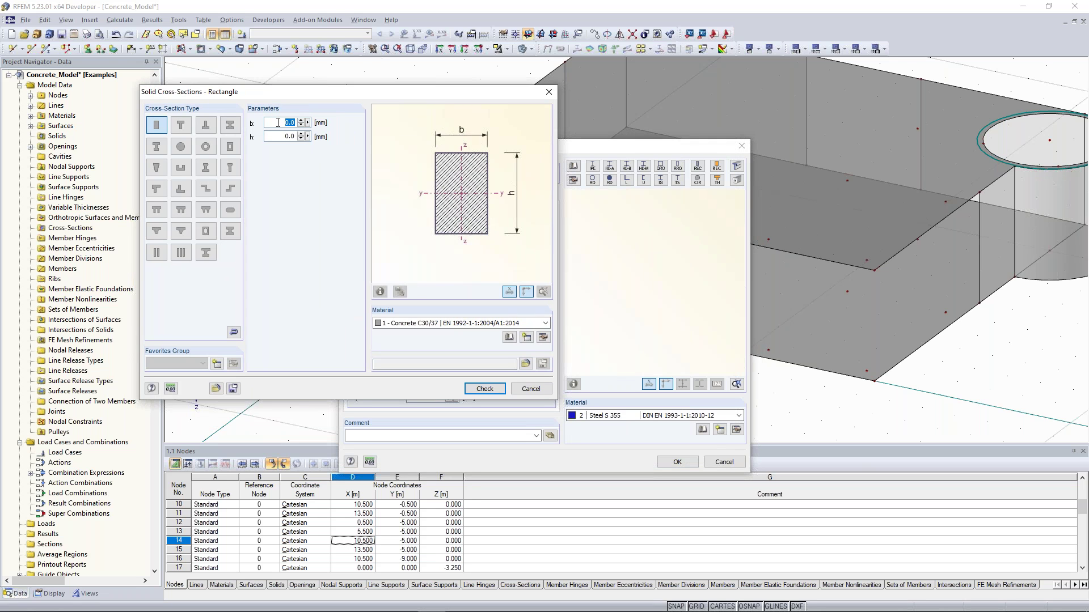
text(350)
key(Tab)
text(350)
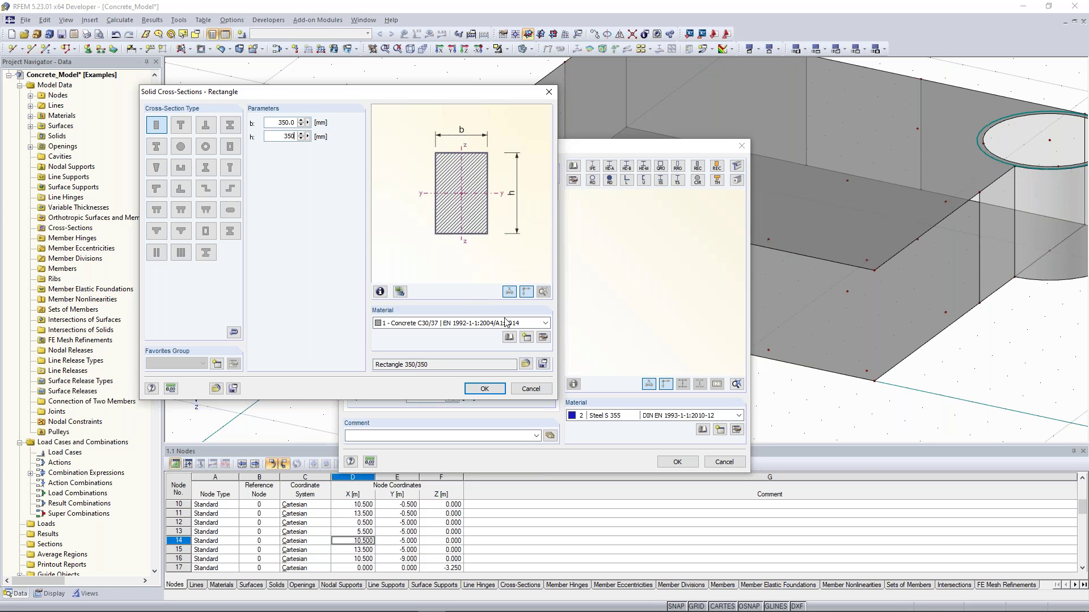
click(491, 388)
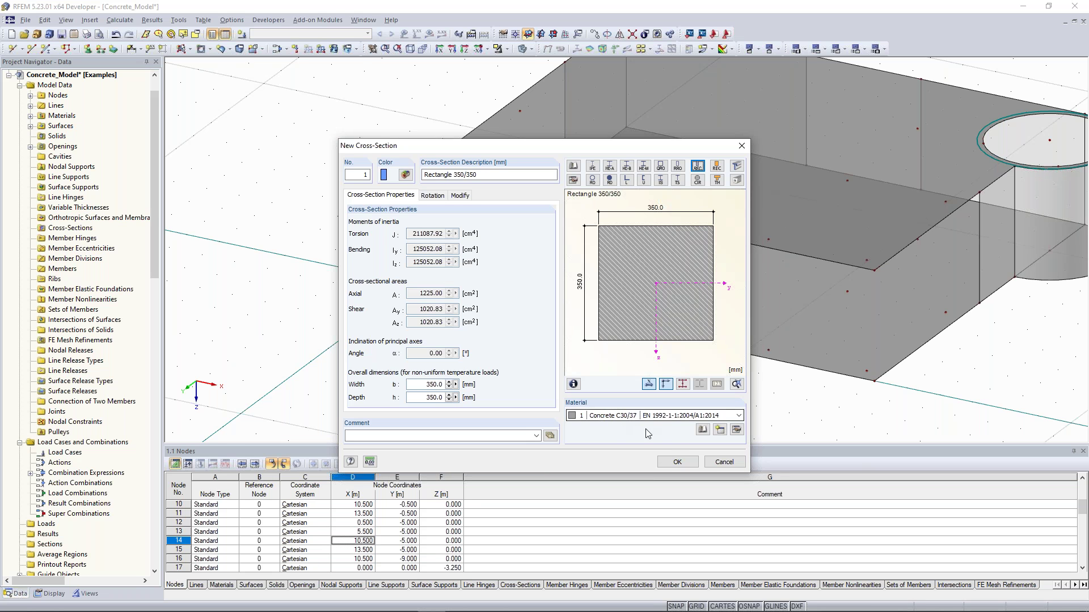
click(678, 463)
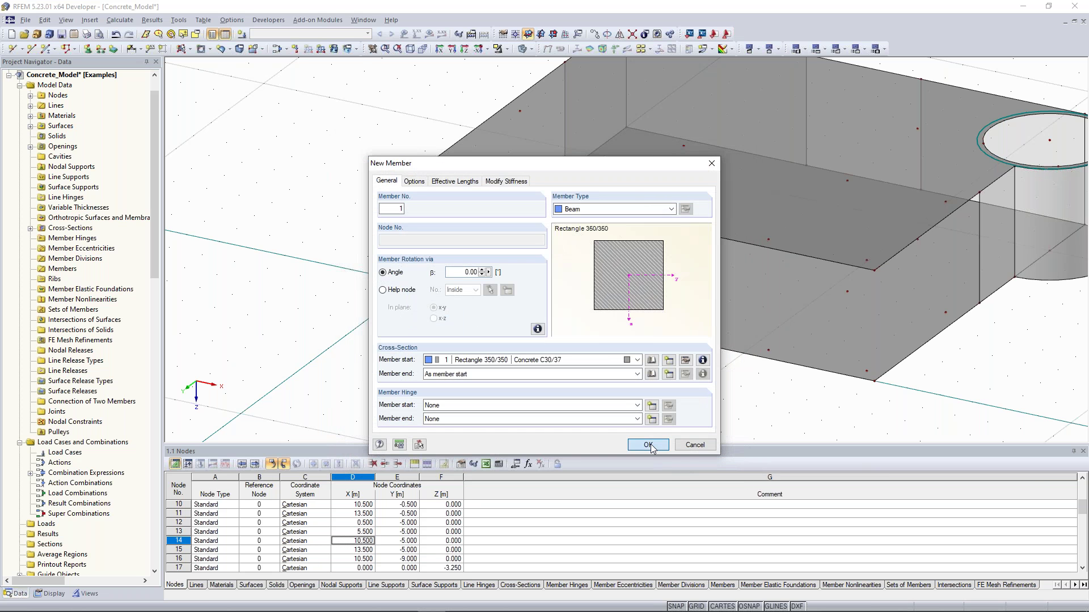
click(648, 444)
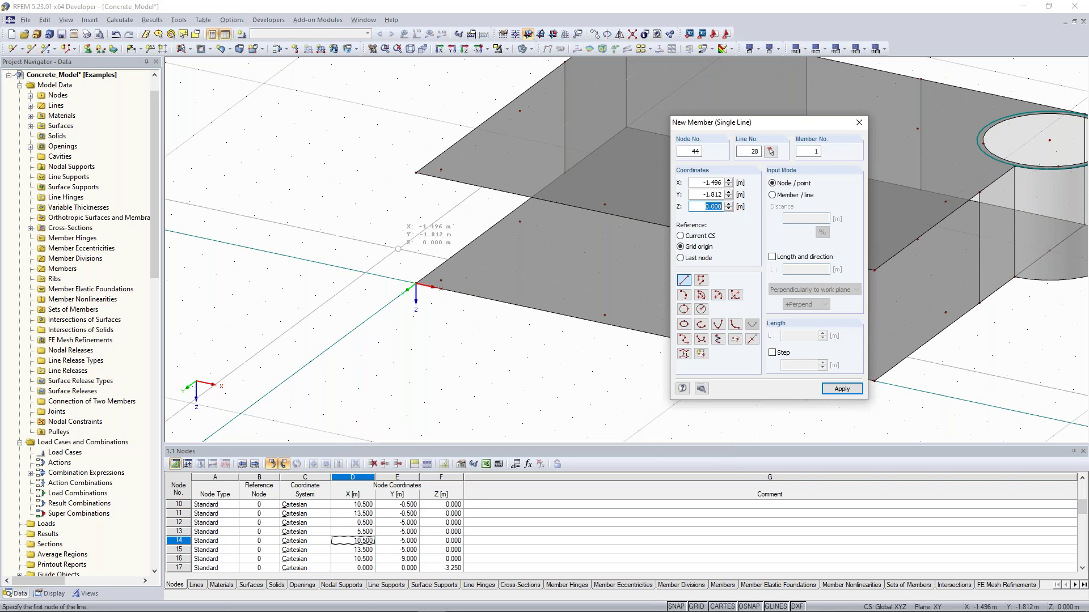
scroll(428, 268, up, 1)
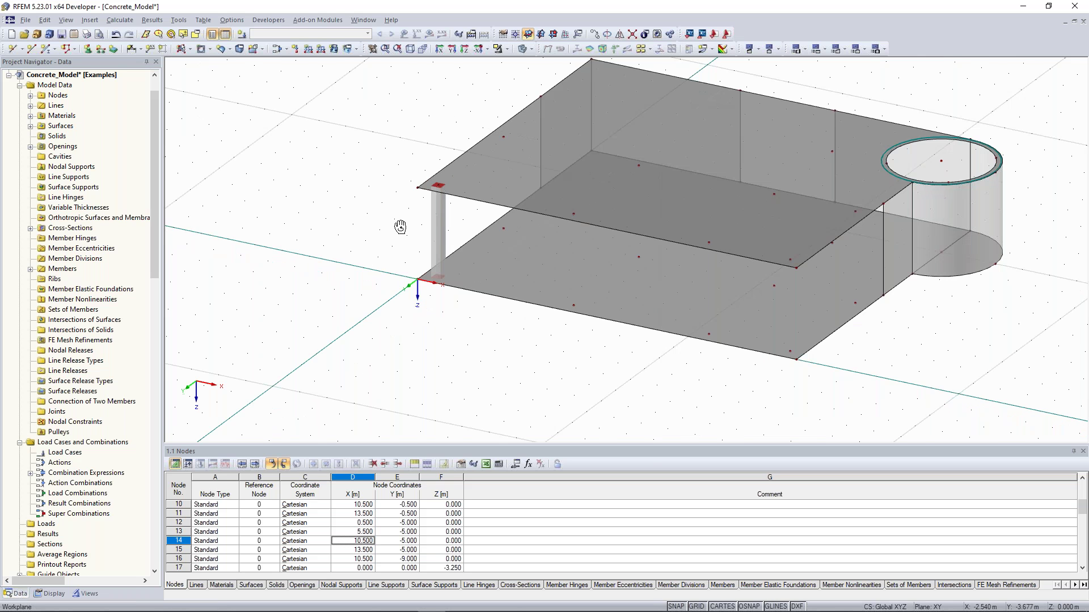
Step: Copy the corner column to the three other inner nodes along the front edge
ctrl+middle_drag(401, 227, 341, 191)
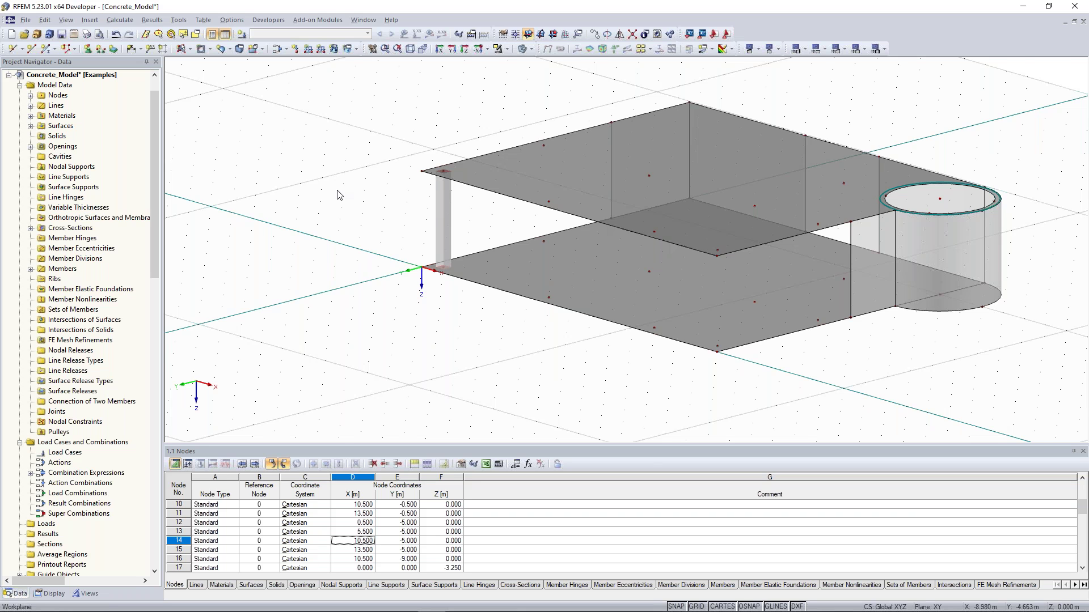
ctrl+middle_drag(337, 191, 365, 208)
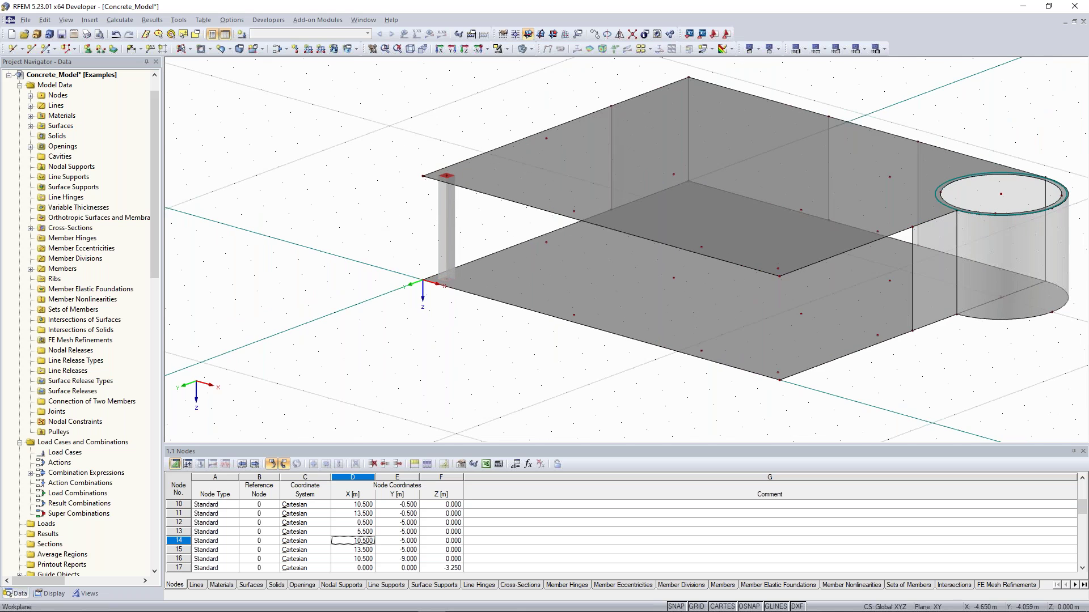
ctrl+middle_drag(398, 220, 336, 210)
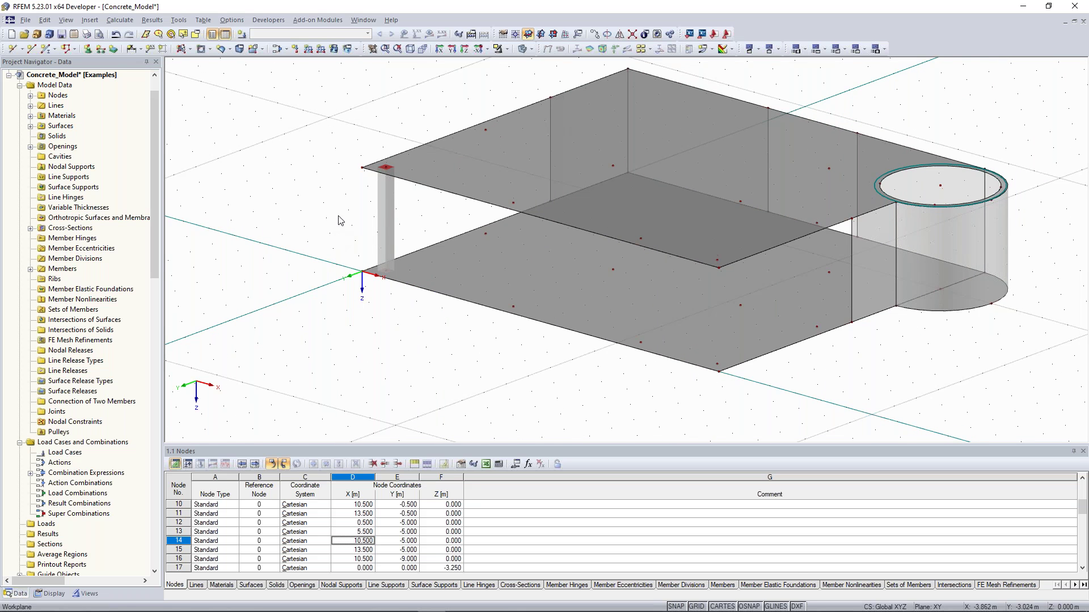
click(384, 197)
ctrl+drag(515, 205, 513, 204)
ctrl+drag(635, 248, 642, 239)
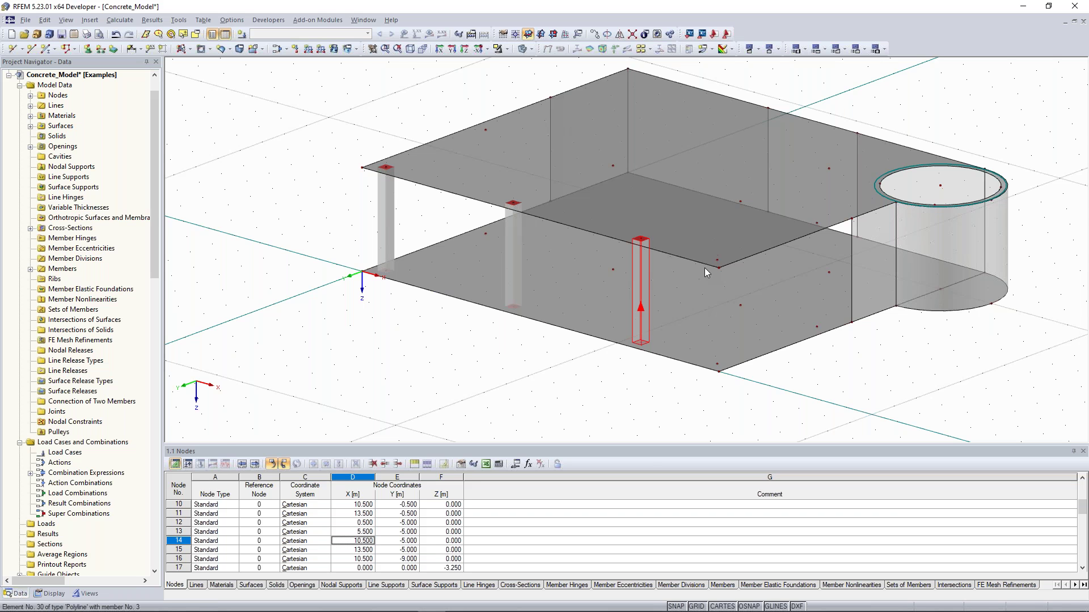
ctrl+middle_drag(705, 268, 308, 307)
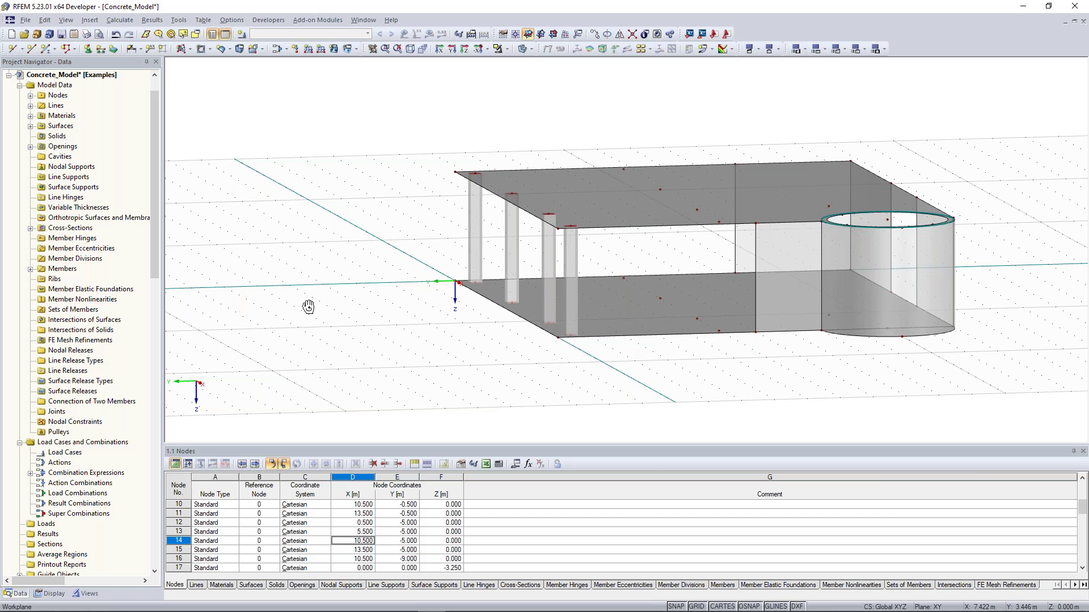
Step: Select the four front columns together and copy them to the second row of nodes at Y = -5 m
ctrl+middle_drag(308, 306, 580, 281)
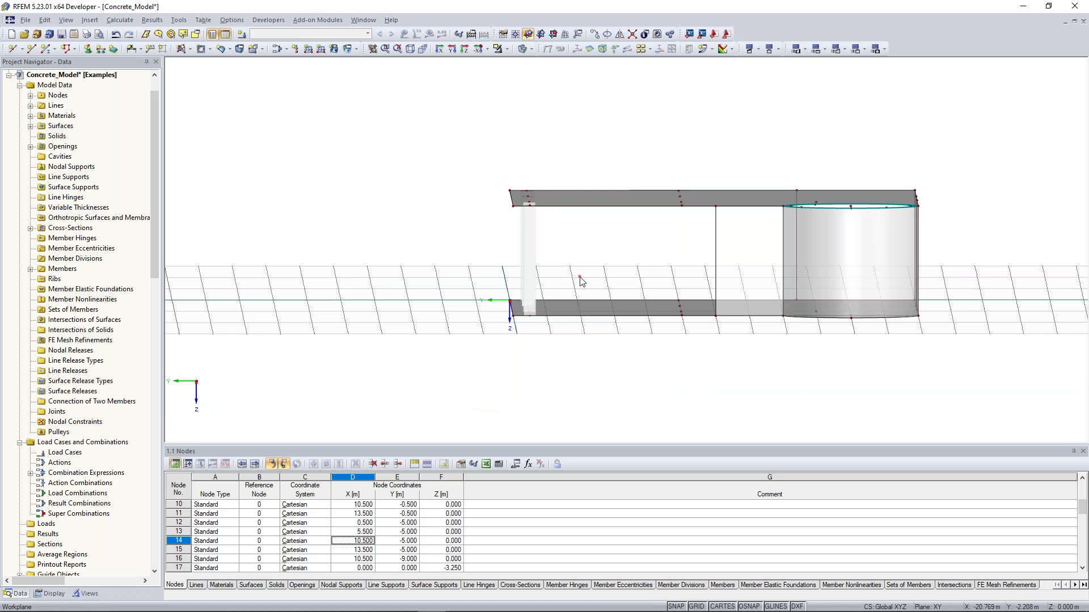
drag(579, 277, 495, 227)
ctrl+middle_drag(418, 219, 406, 269)
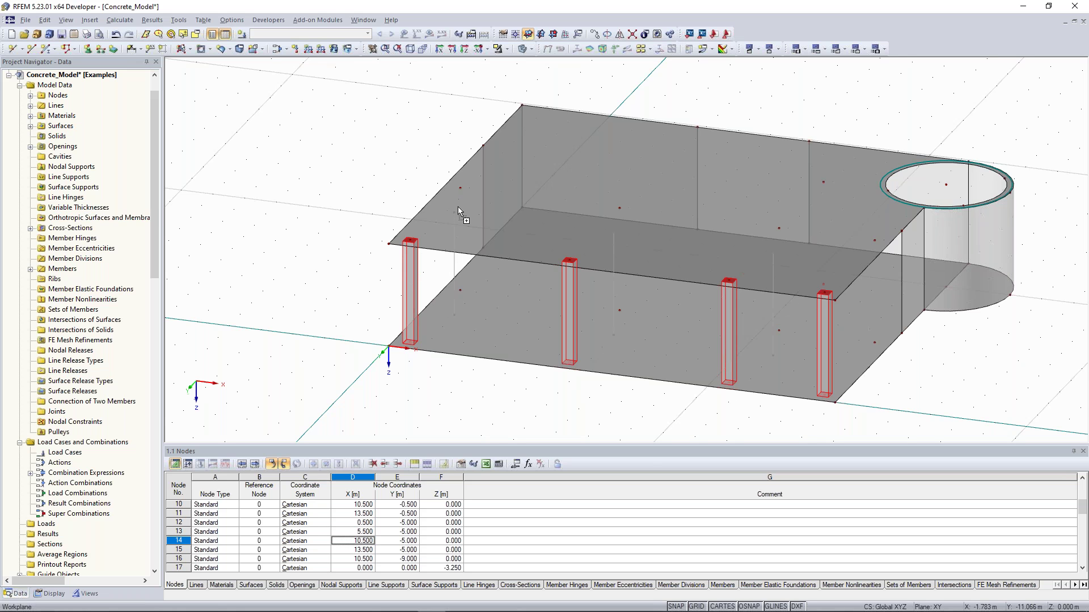
click(460, 189)
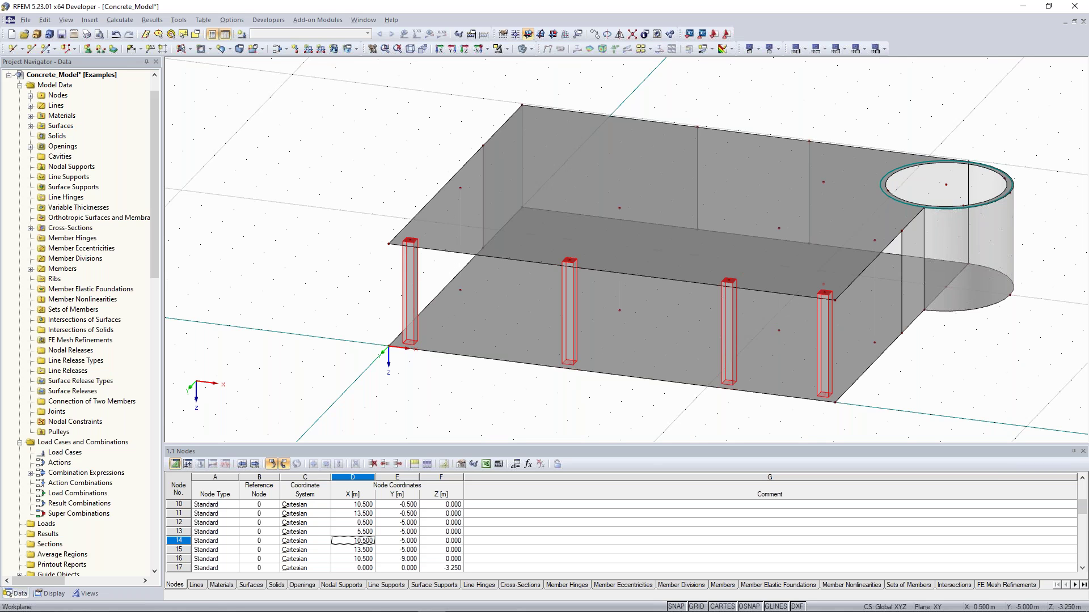
click(307, 201)
Step: Copy one column to the remaining inner node at X = 10.5 m, Y = -9 m near the semicircle
ctrl+middle_drag(345, 158, 287, 229)
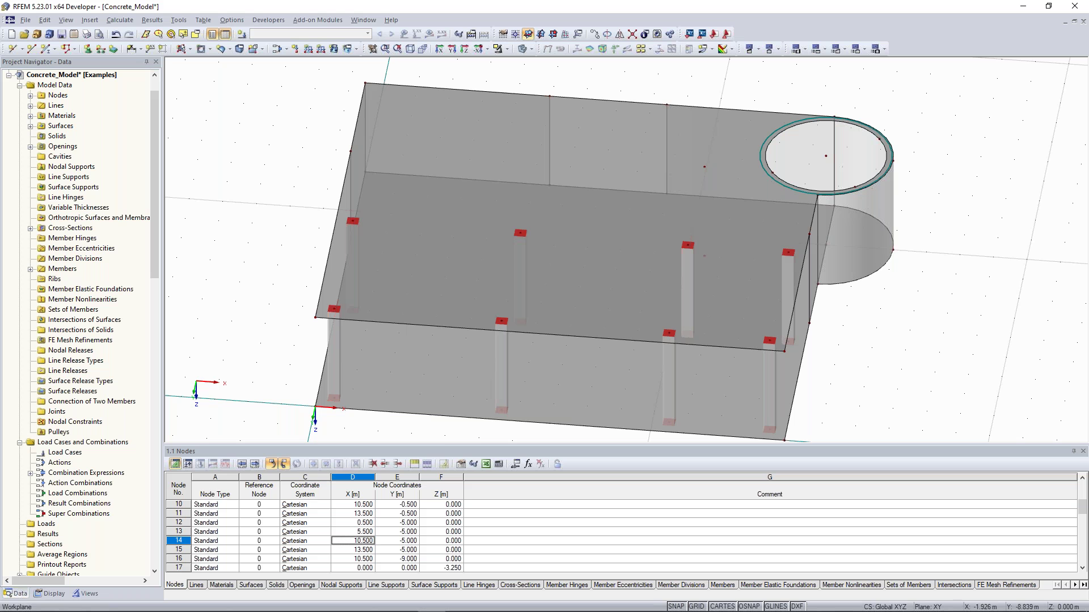
ctrl+middle_drag(848, 311, 416, 271)
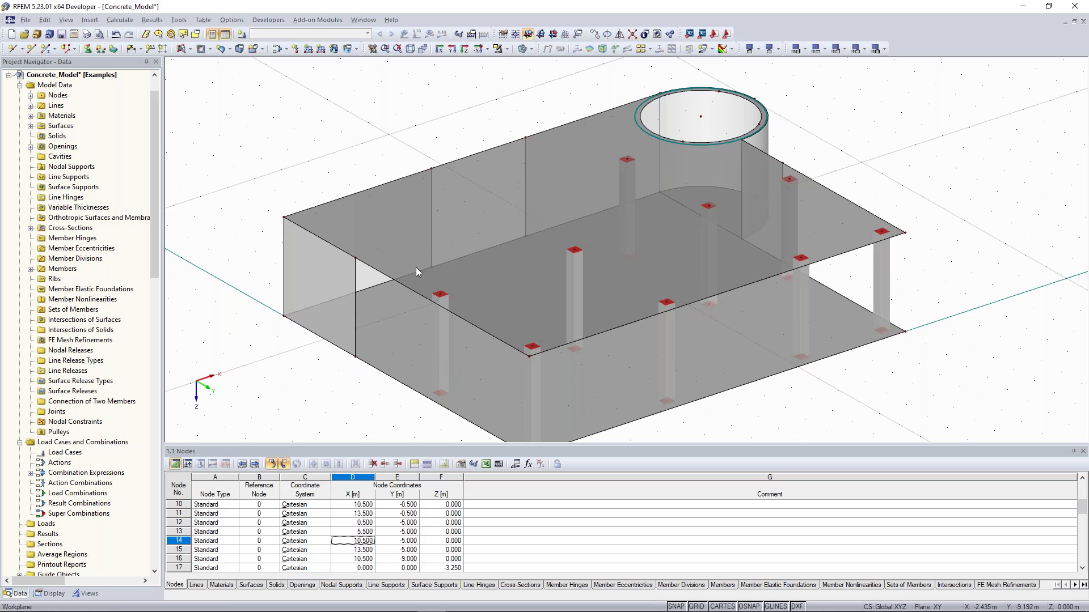
ctrl+middle_drag(510, 249, 703, 246)
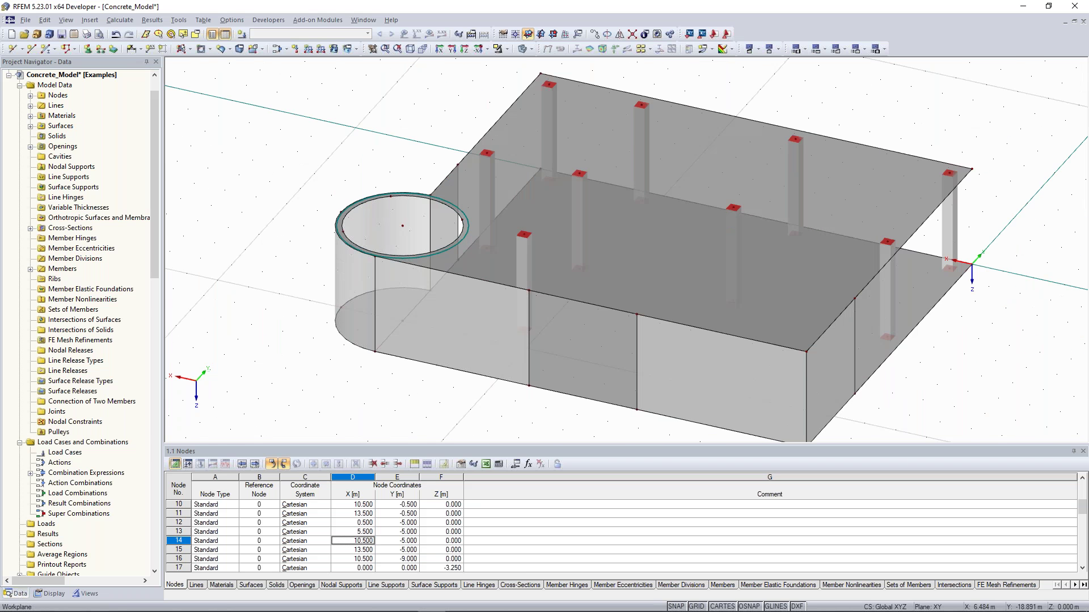
Step: Copy the short wall at the rear corner to the first dividing node of the 14 m edge as an interior wall
ctrl+middle_drag(260, 296, 407, 226)
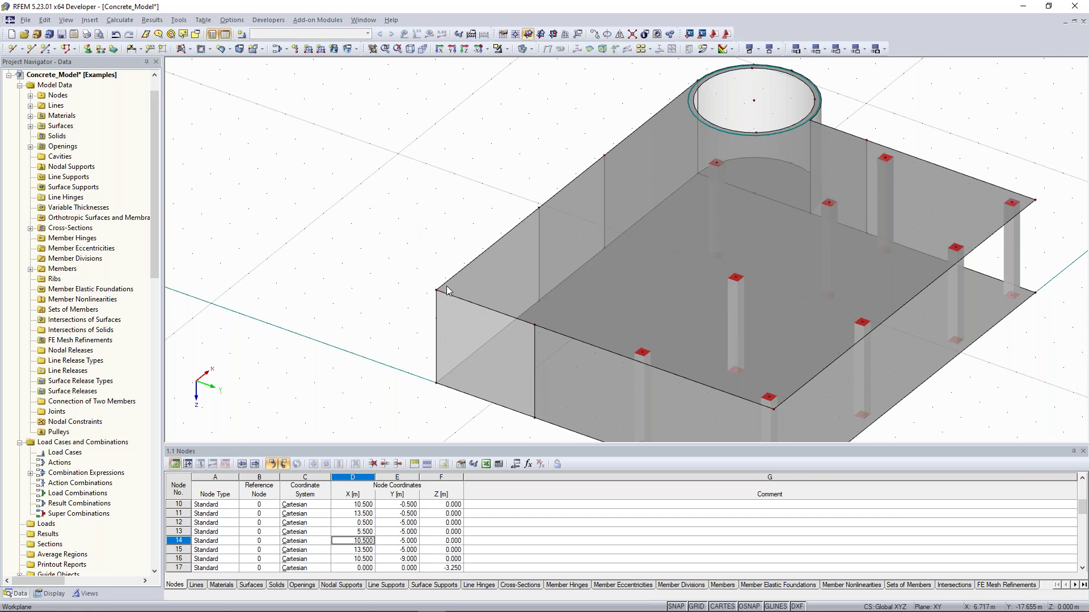
ctrl+middle_drag(455, 307, 457, 305)
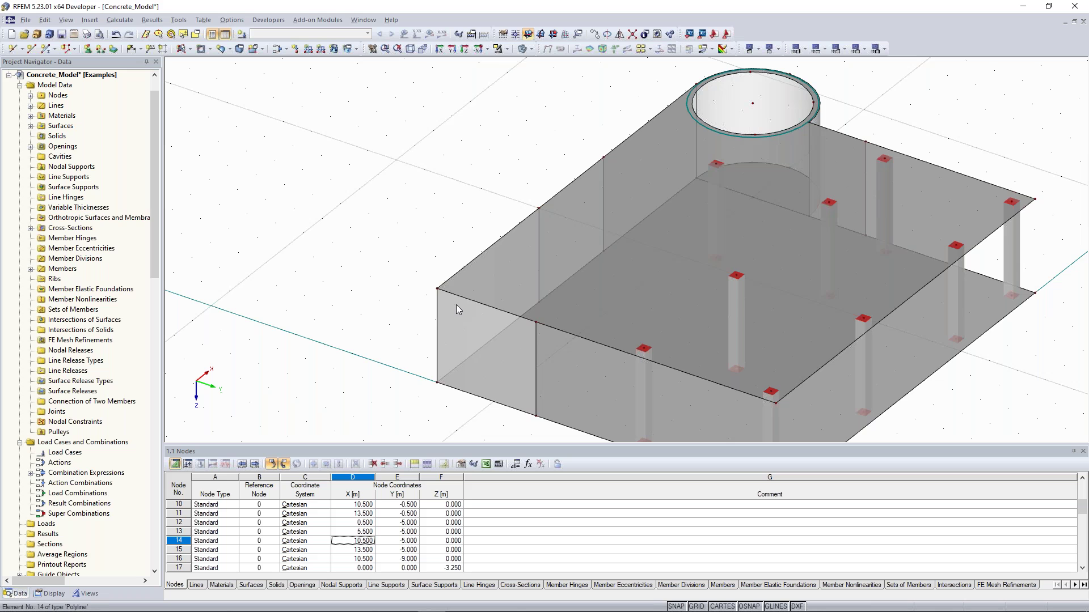
click(456, 306)
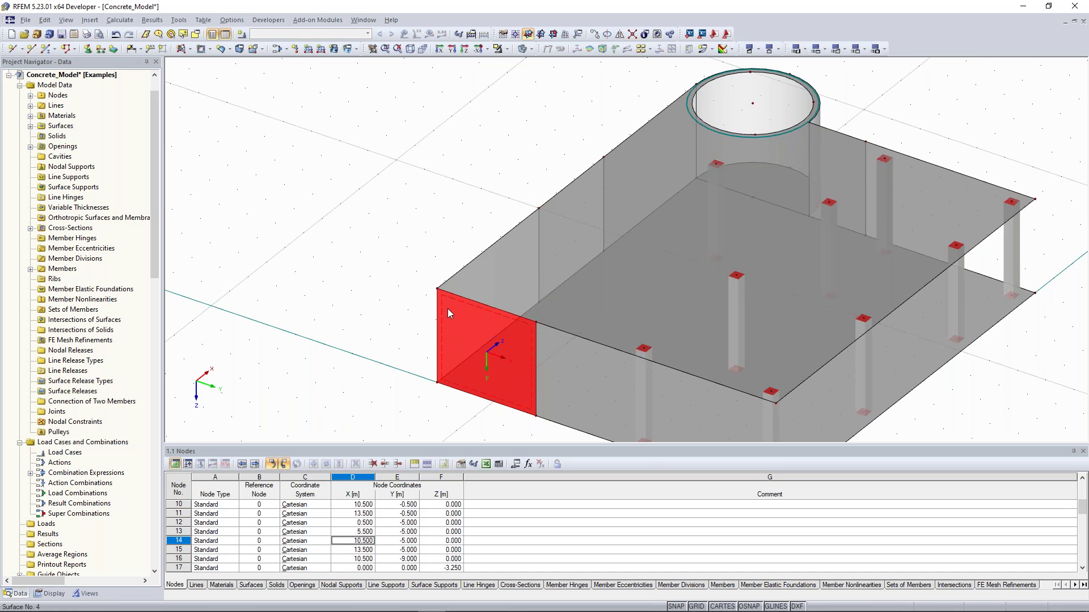
ctrl+drag(447, 309, 539, 209)
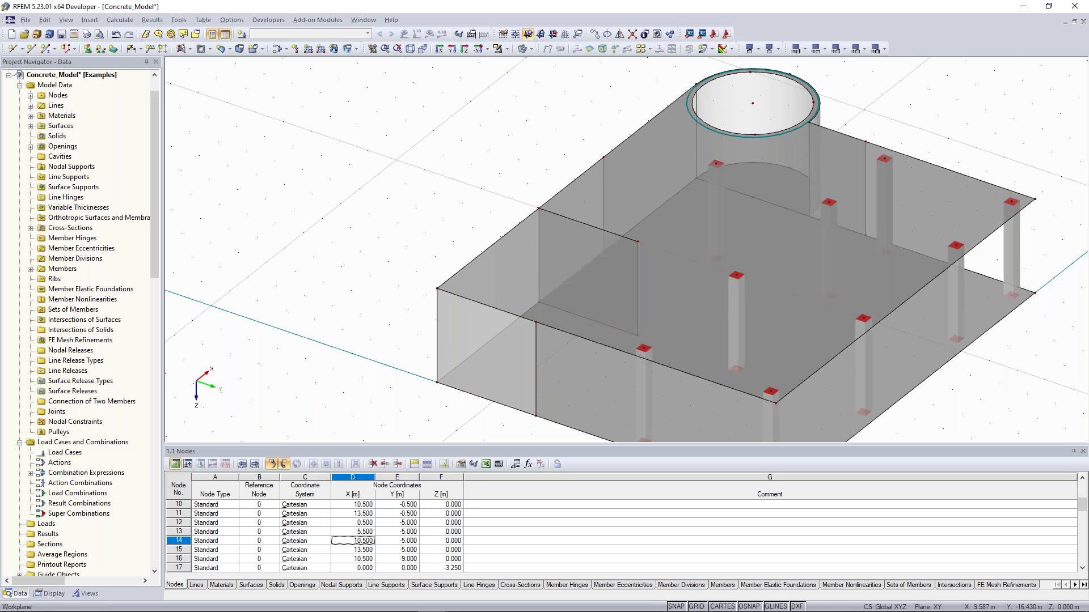
scroll(487, 204, down, 1)
scroll(489, 201, down, 1)
ctrl+middle_drag(945, 397, 468, 365)
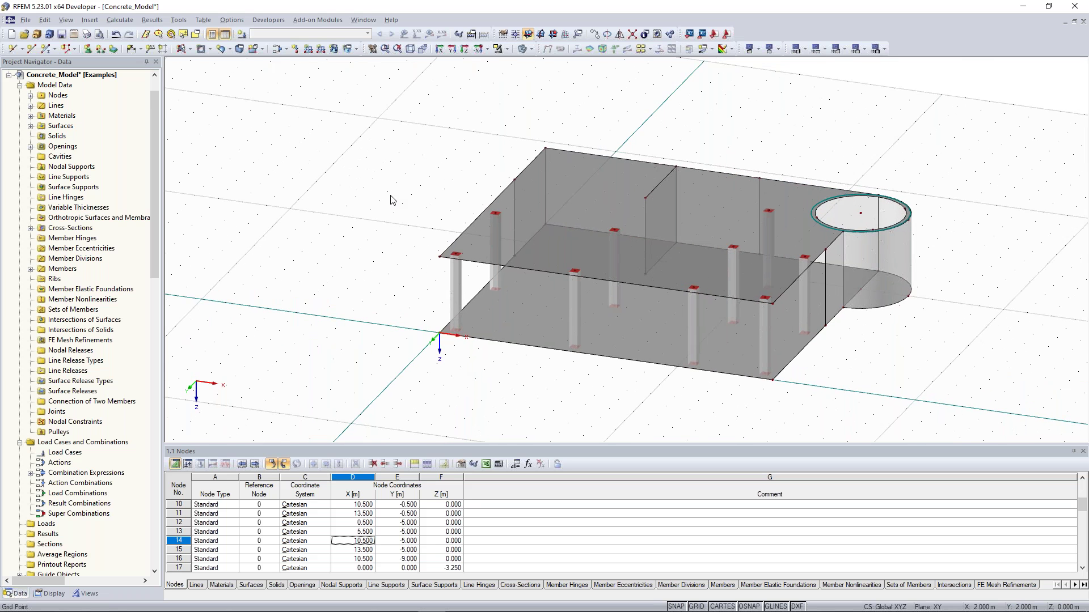
middle_drag(429, 176, 390, 196)
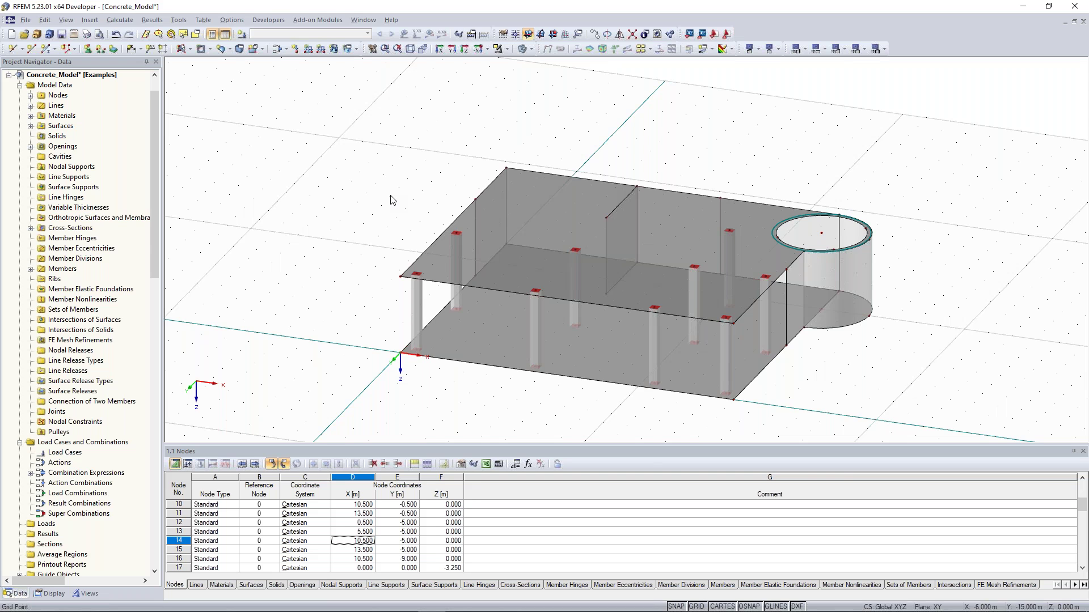
Step: Delete the circular opening in the ceiling slab together with its circle line and the circle's nodes
scroll(715, 267, up, 3)
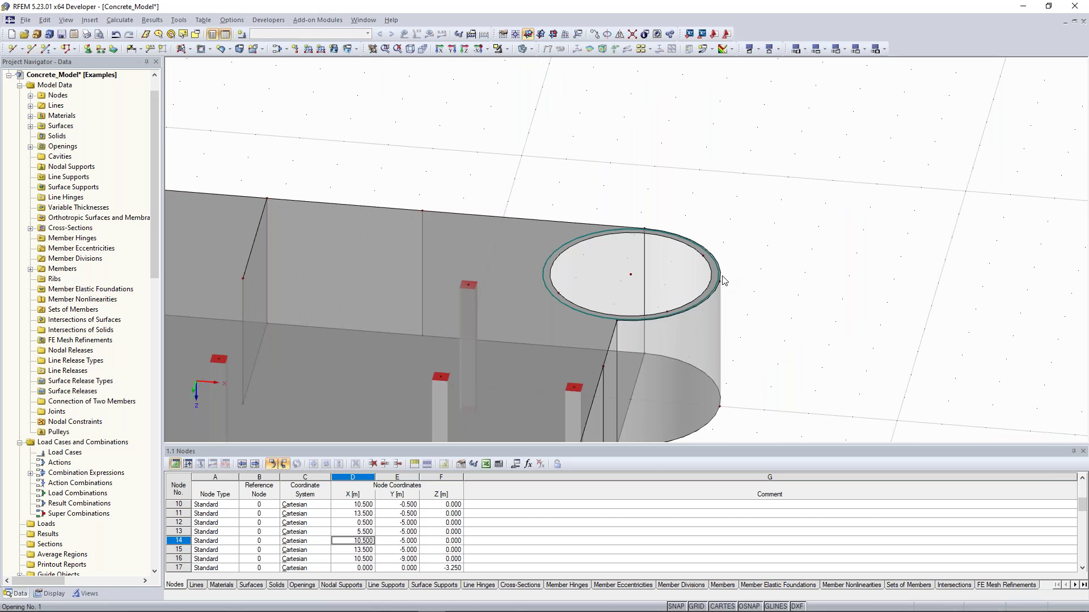
right_click(570, 307)
click(802, 226)
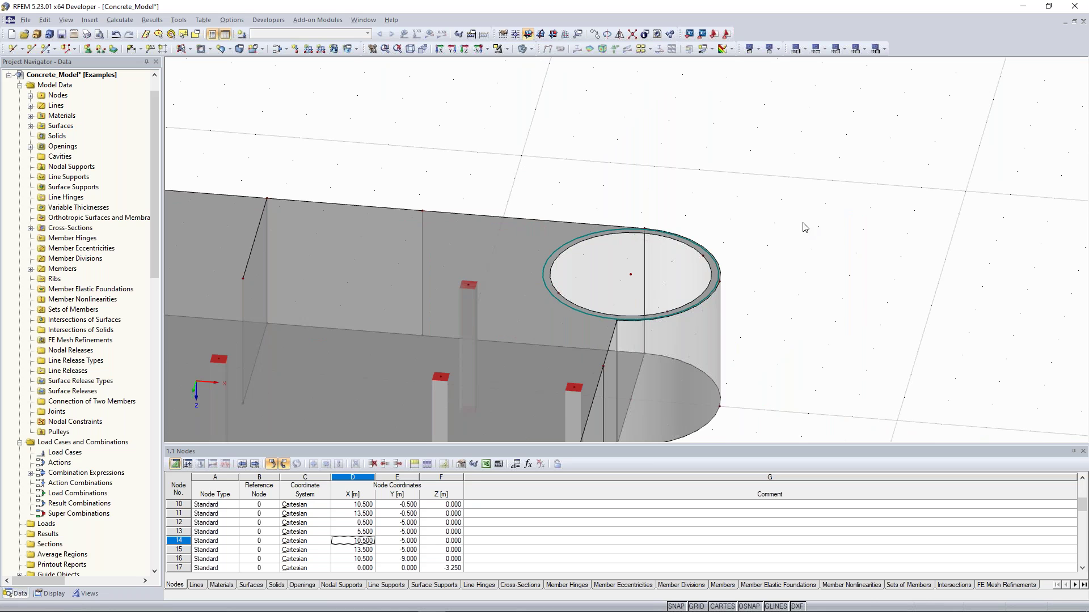
right_click(555, 299)
click(596, 320)
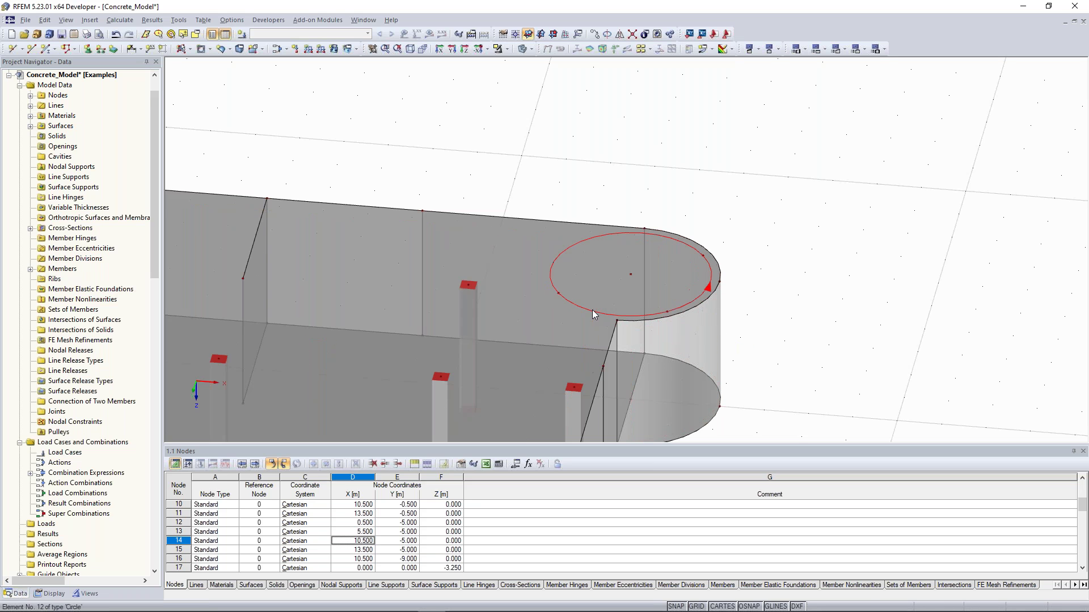
click(560, 295)
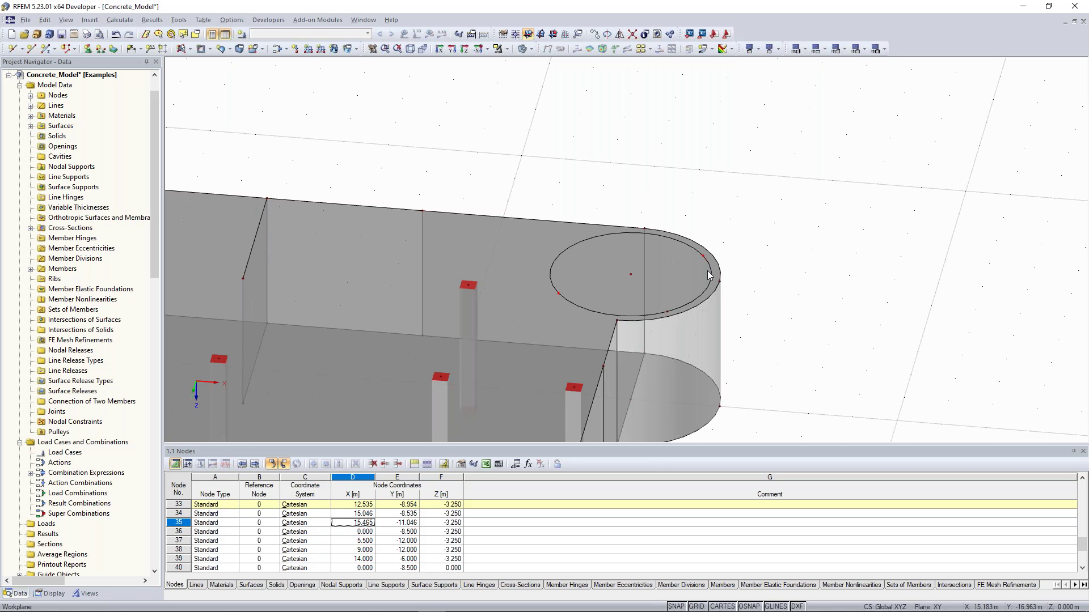
key(ctrl+z)
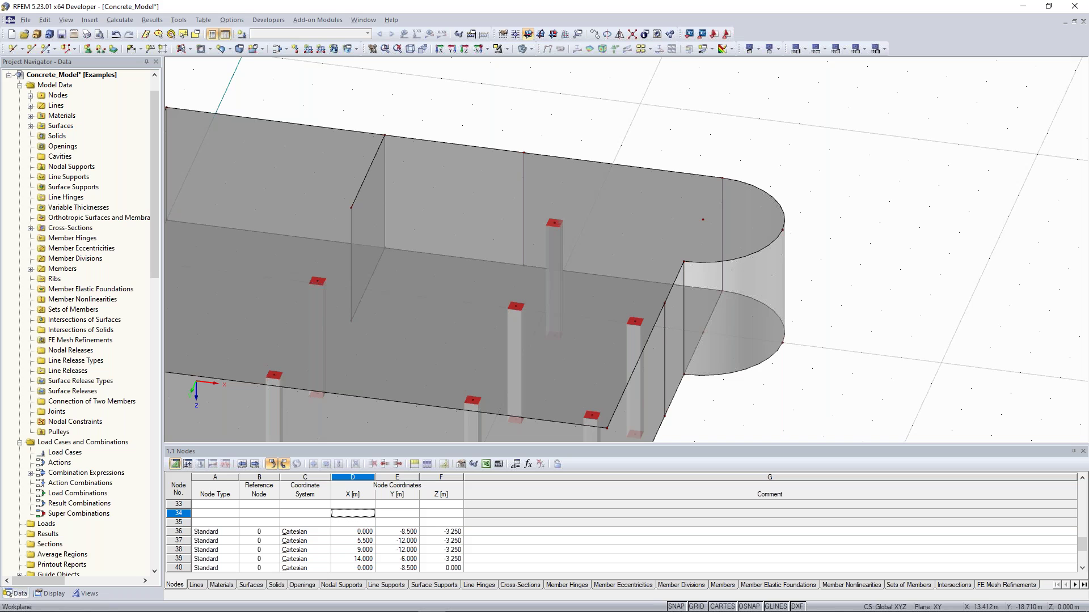
Step: Create a circular opening with a radius of 1.8 m in the ceiling slab, centred on the semicircle's centre node
click(210, 49)
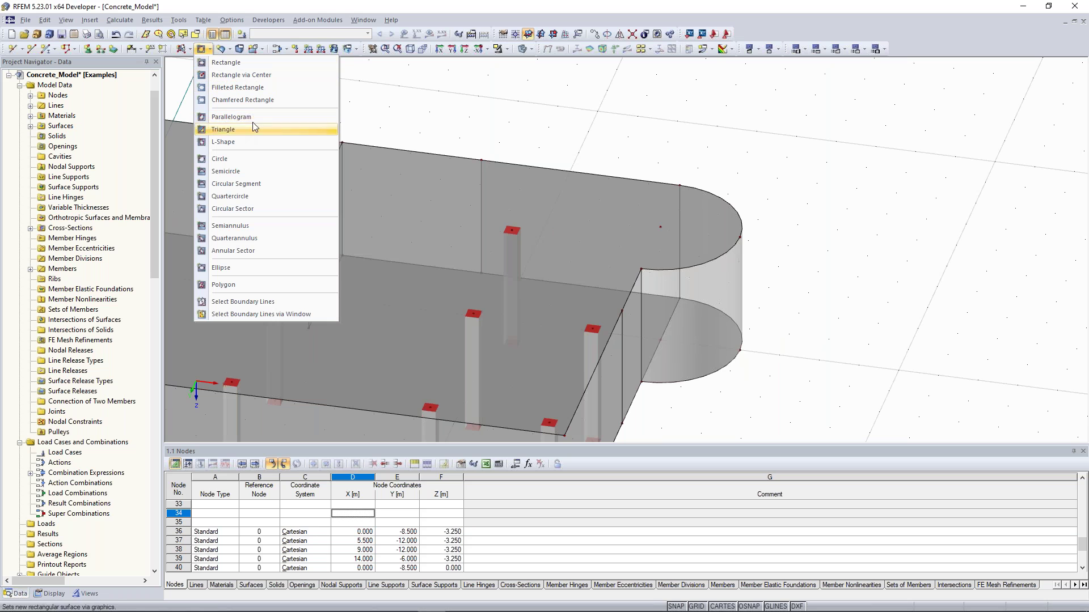
click(243, 160)
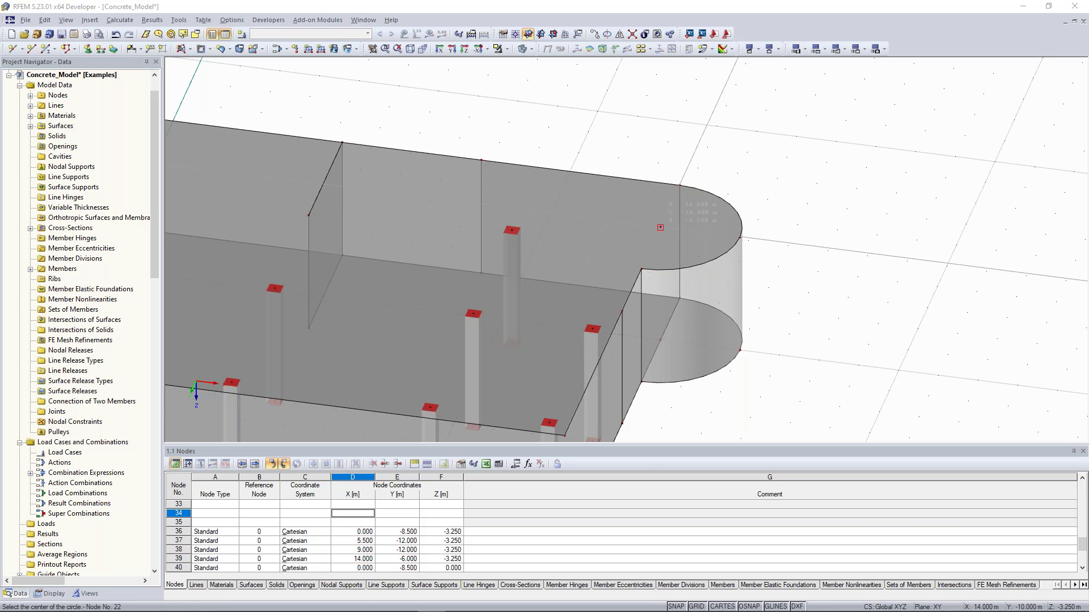
click(660, 227)
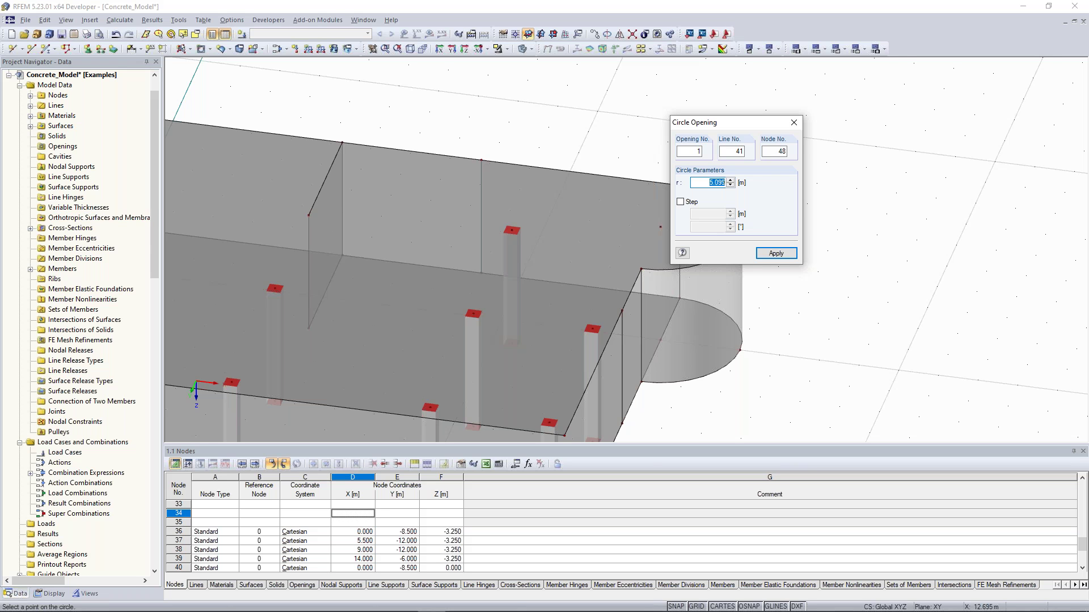
ctrl+middle_drag(646, 105, 669, 91)
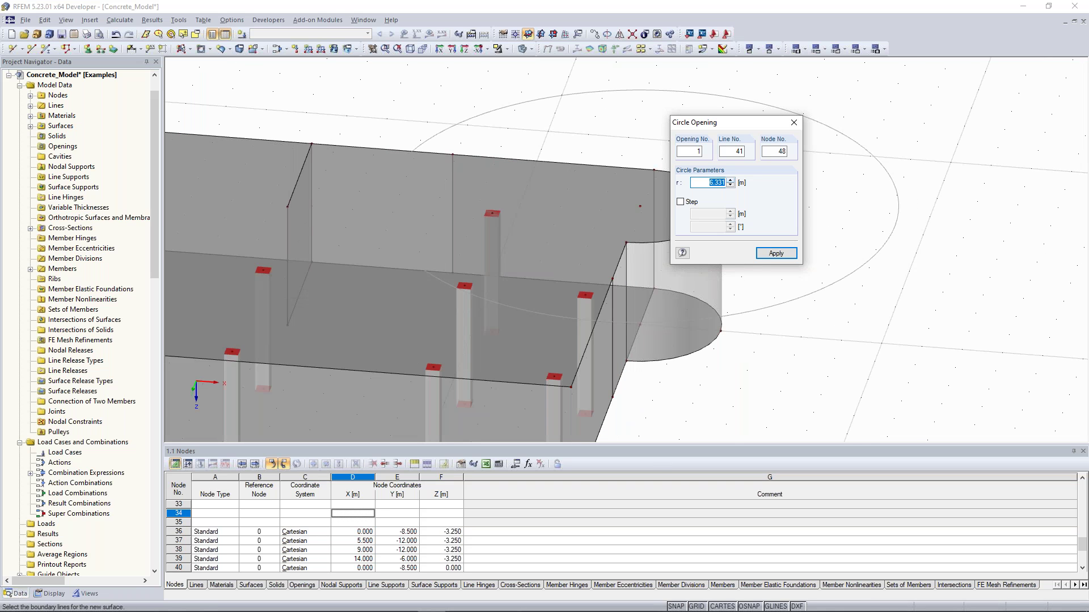
text(1.8)
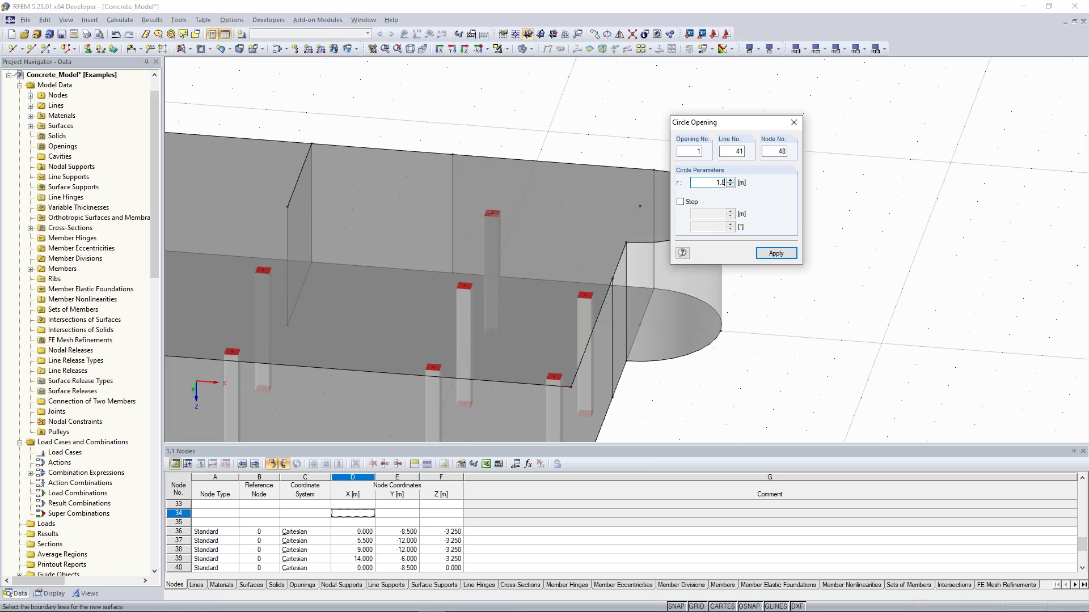
key(Return)
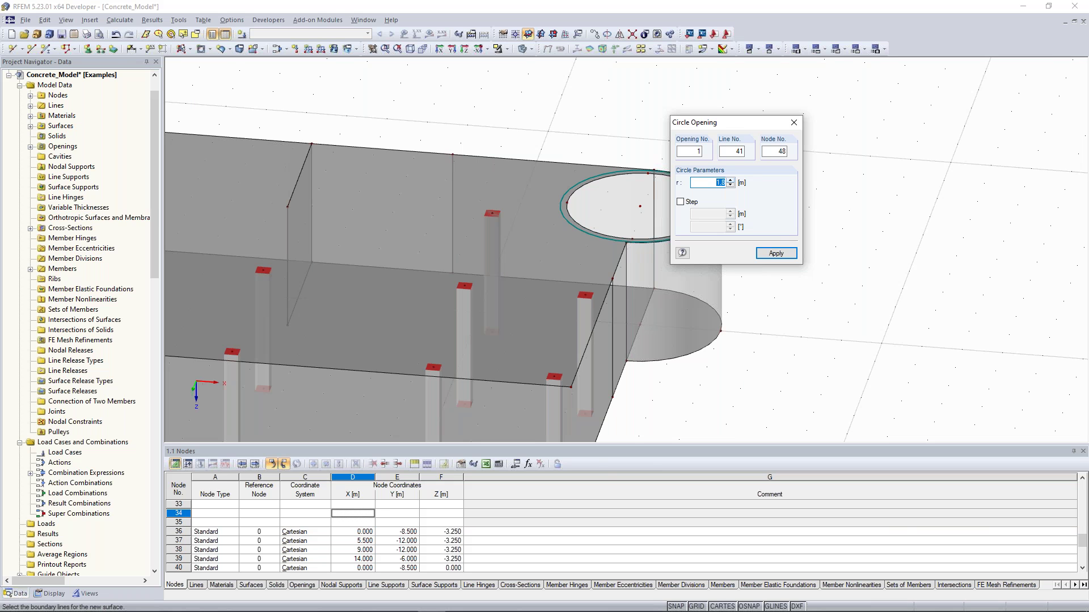
click(794, 123)
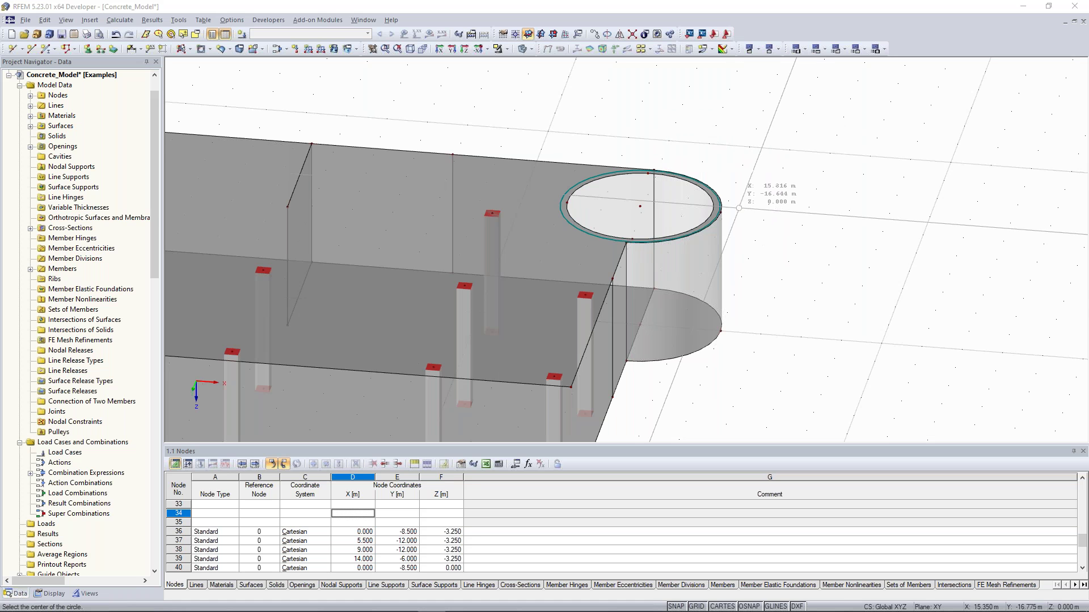
key(Escape)
ctrl+middle_drag(803, 193, 744, 205)
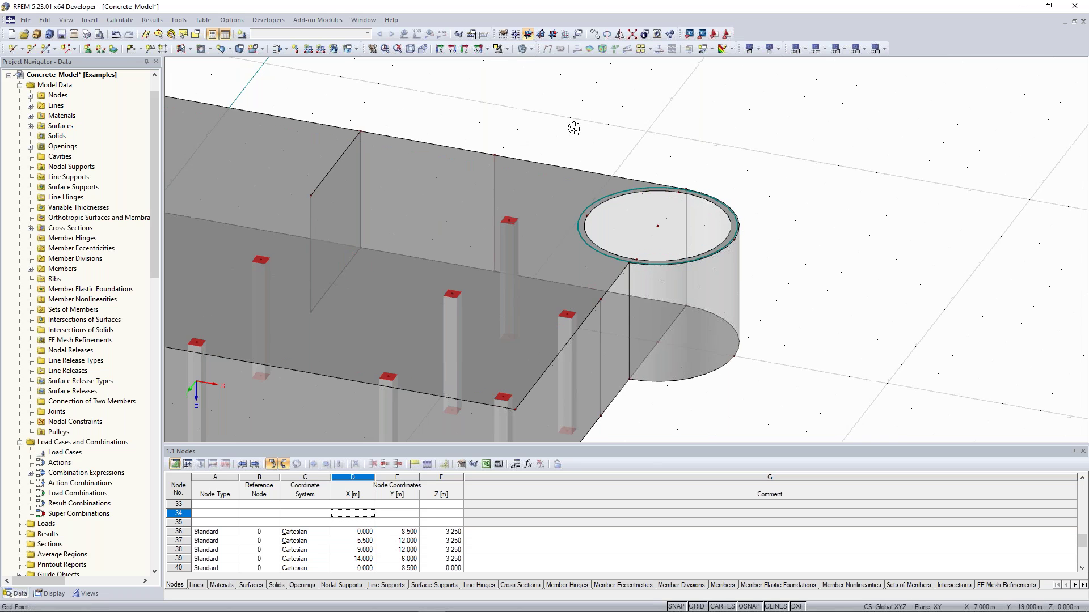
Step: Switch to the browser and look at the Google image results for "unterzug", opening the picture of concrete downstand beams
middle_drag(574, 126, 744, 127)
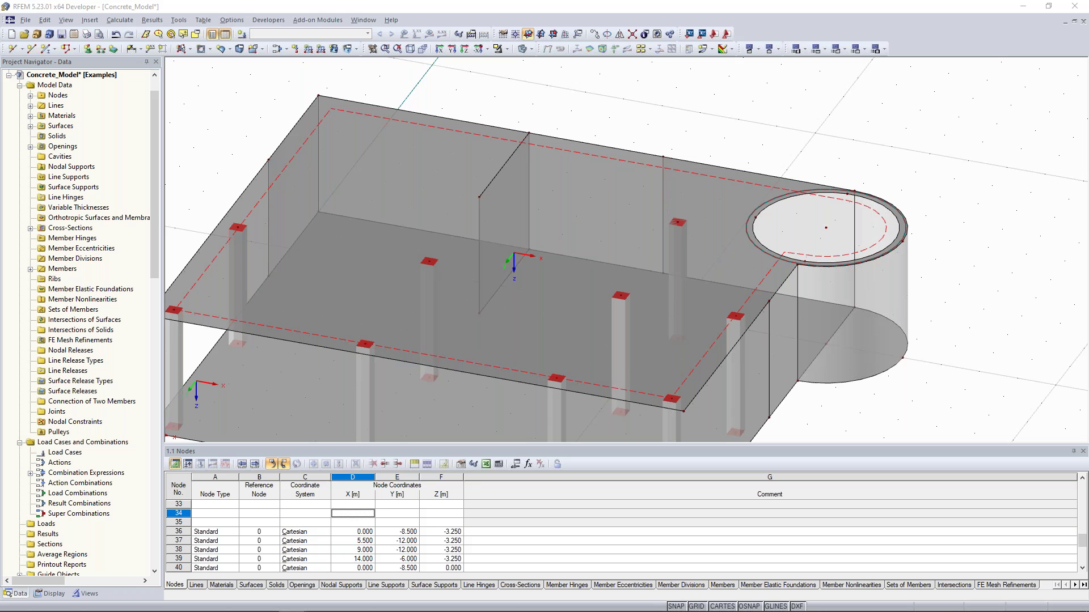
drag(0, 96, 598, 0)
click(161, 98)
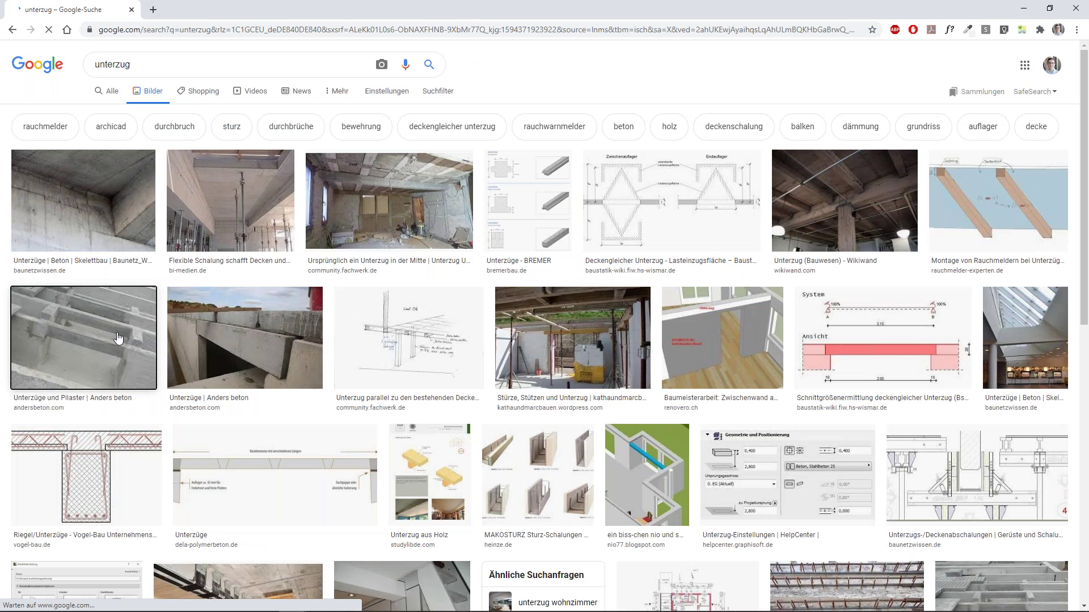
click(114, 337)
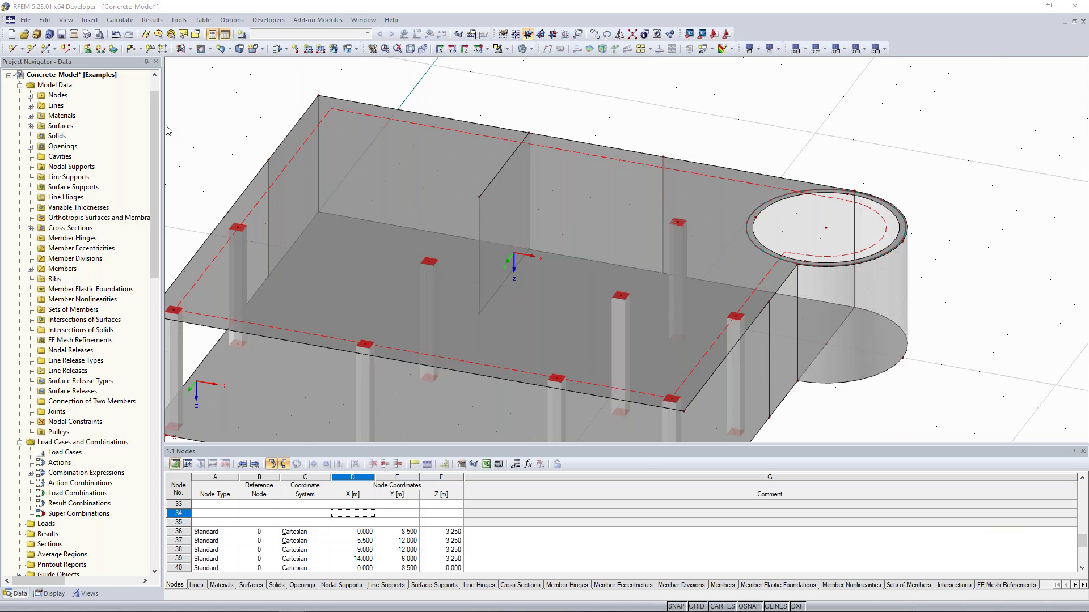
Step: Open the line properties of the column at the front corner near the origin and review its member settings
click(401, 186)
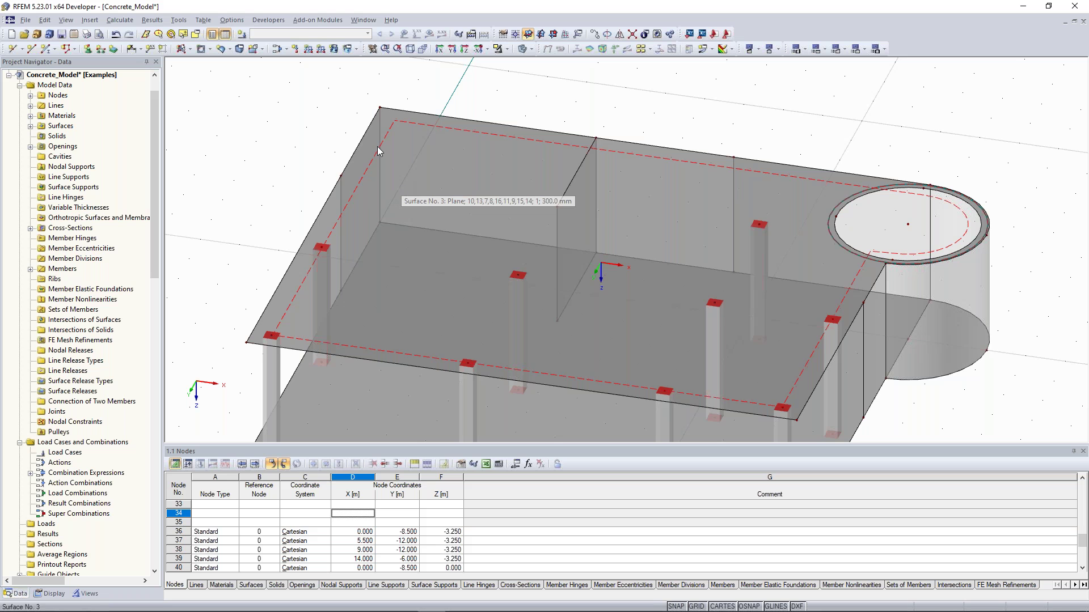
middle_drag(316, 128, 306, 124)
middle_drag(262, 354, 311, 284)
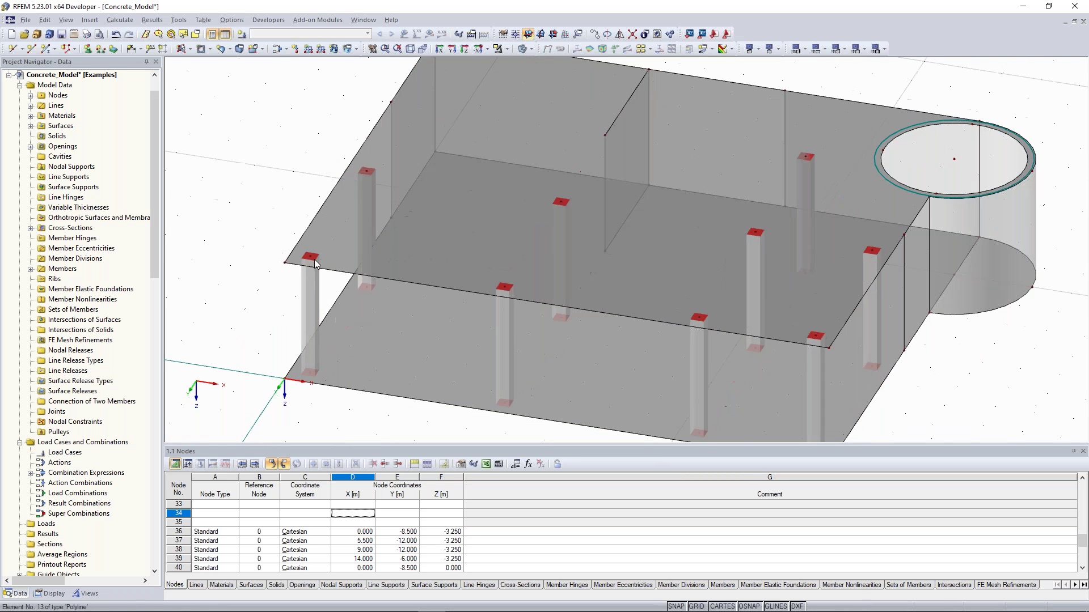
right_click(310, 296)
mouse_move(338, 300)
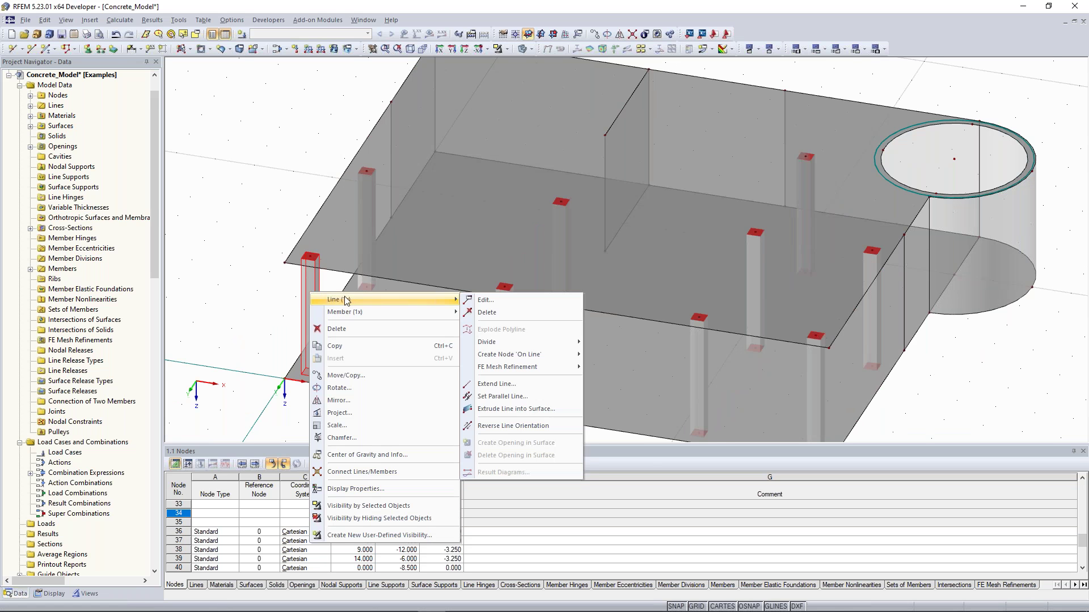
click(462, 300)
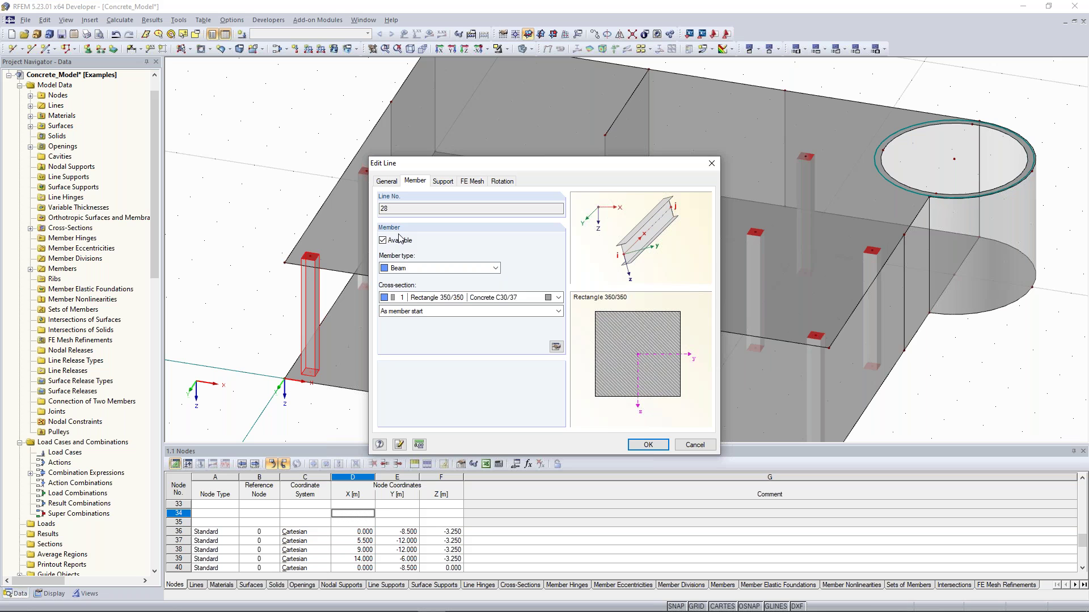
click(711, 164)
Step: Draw connected lines at ceiling level from the side edge node at Y = -8.5 m via the interior wall's end to the inner column's top
middle_drag(341, 90, 290, 174)
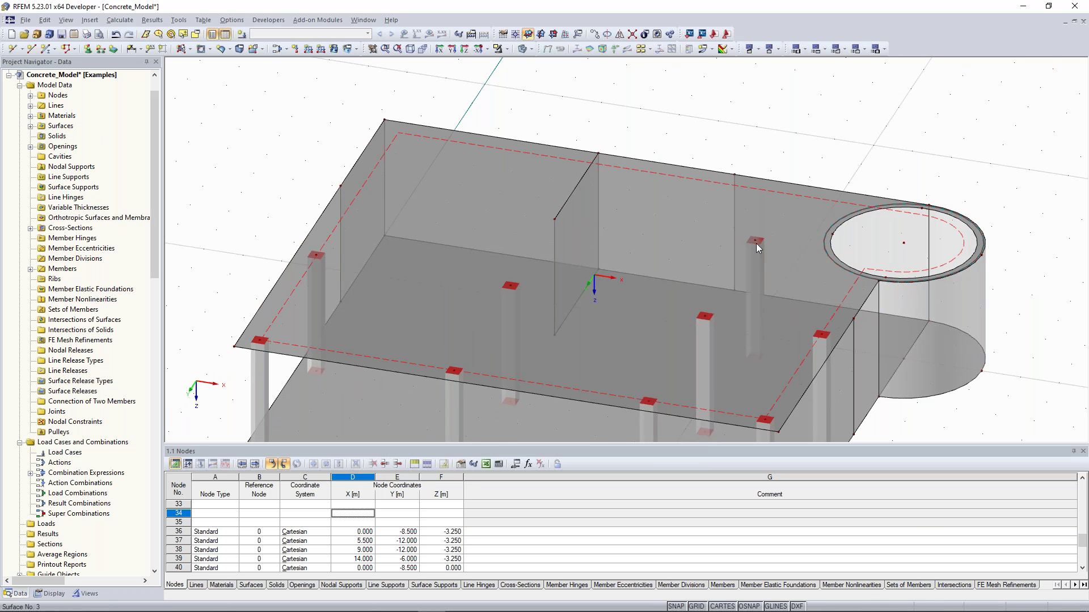
middle_drag(670, 121, 591, 136)
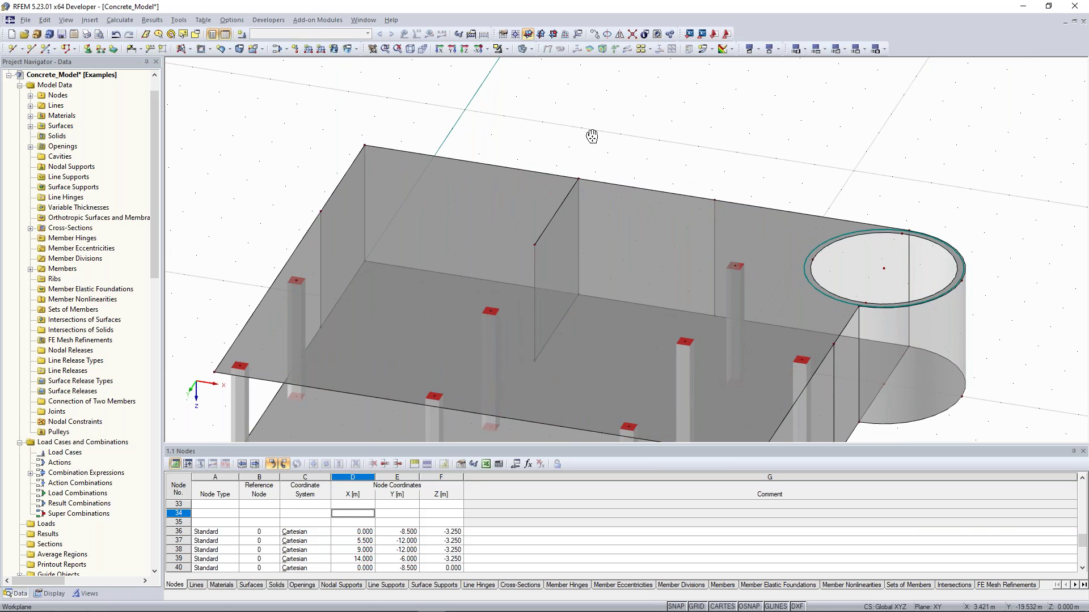
middle_drag(592, 136, 616, 120)
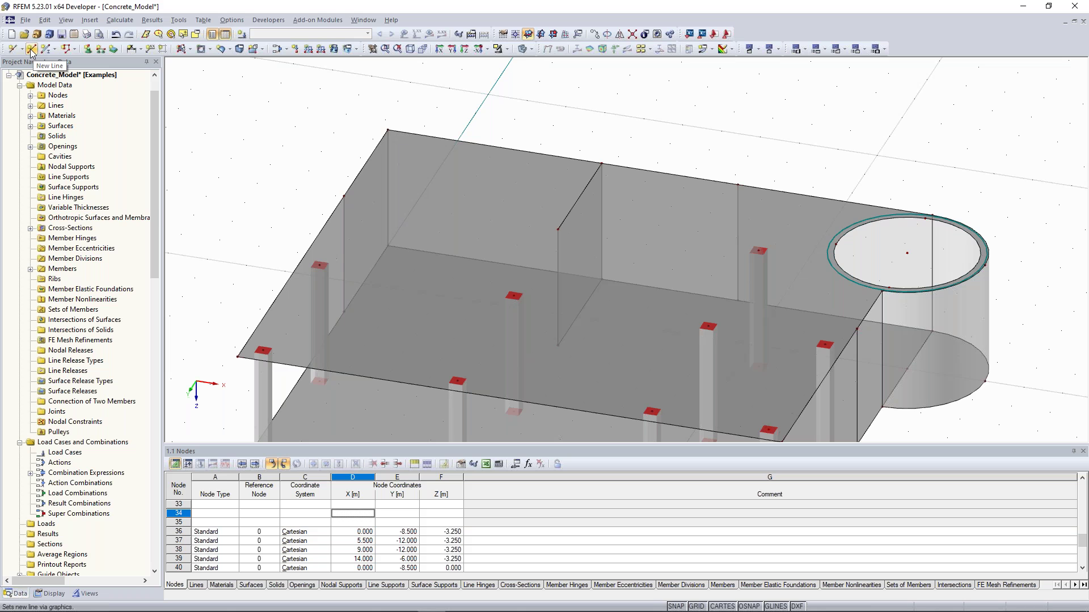
click(31, 50)
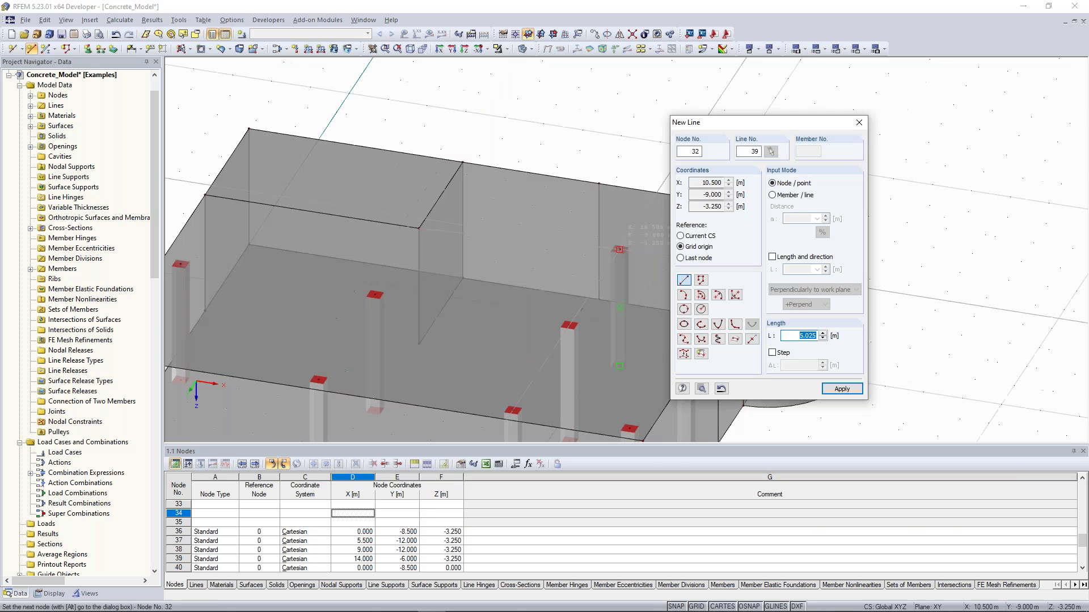
click(619, 250)
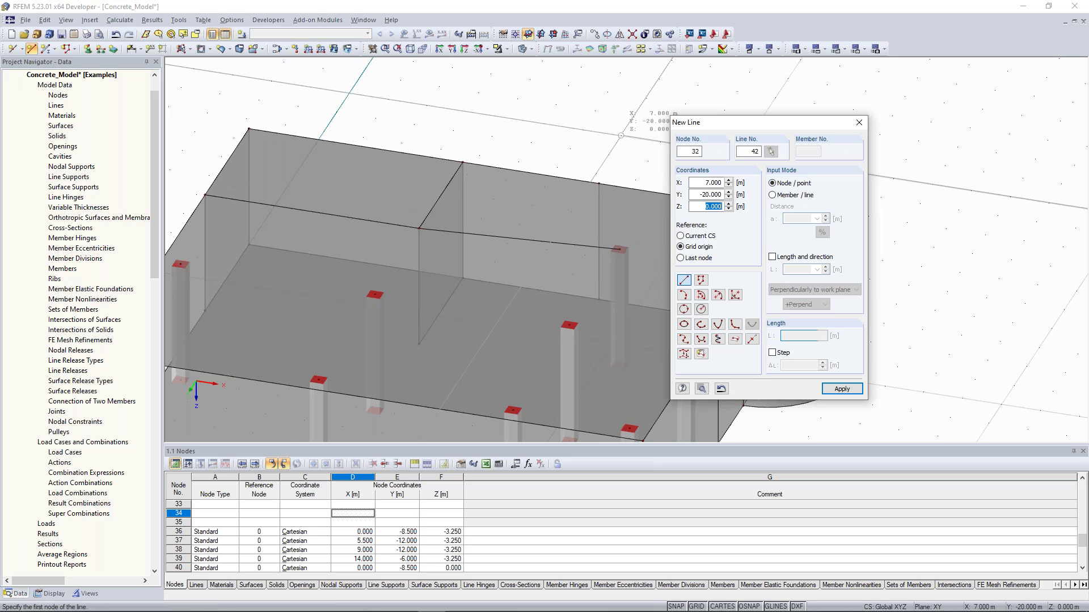
key(Escape)
Step: Examine in plan view how the new beam line runs from the side edge past the interior wall to the inner column
scroll(671, 152, down, 2)
middle_drag(652, 141, 406, 229)
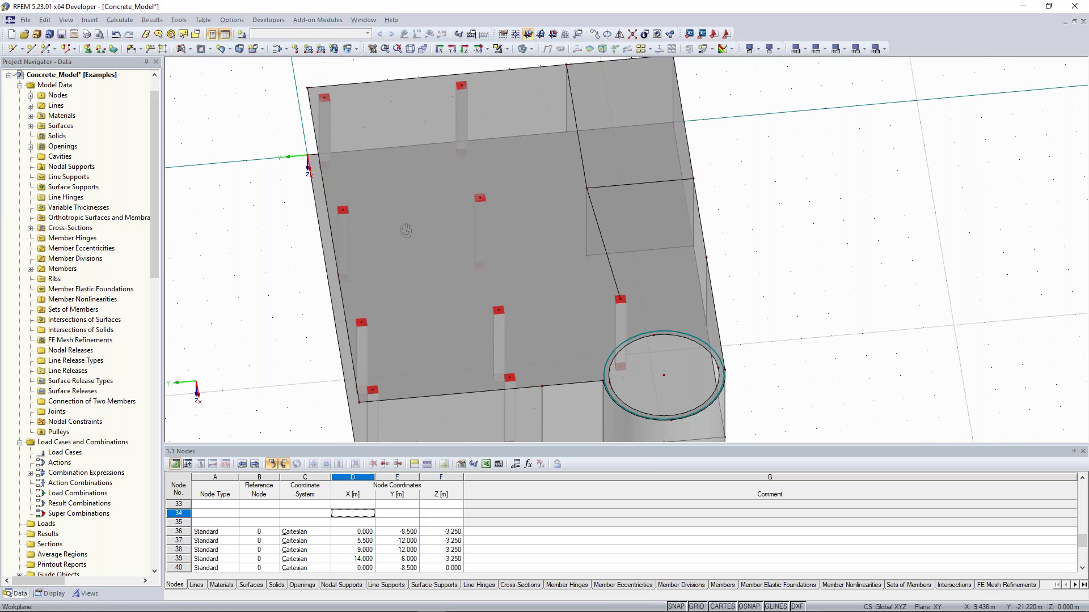
click(477, 49)
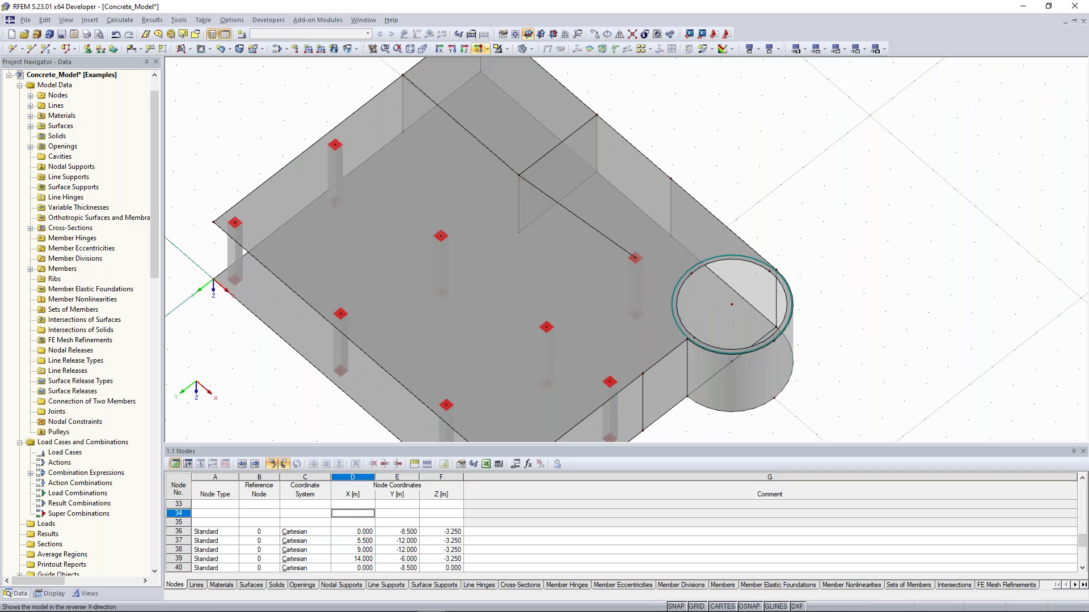
click(465, 49)
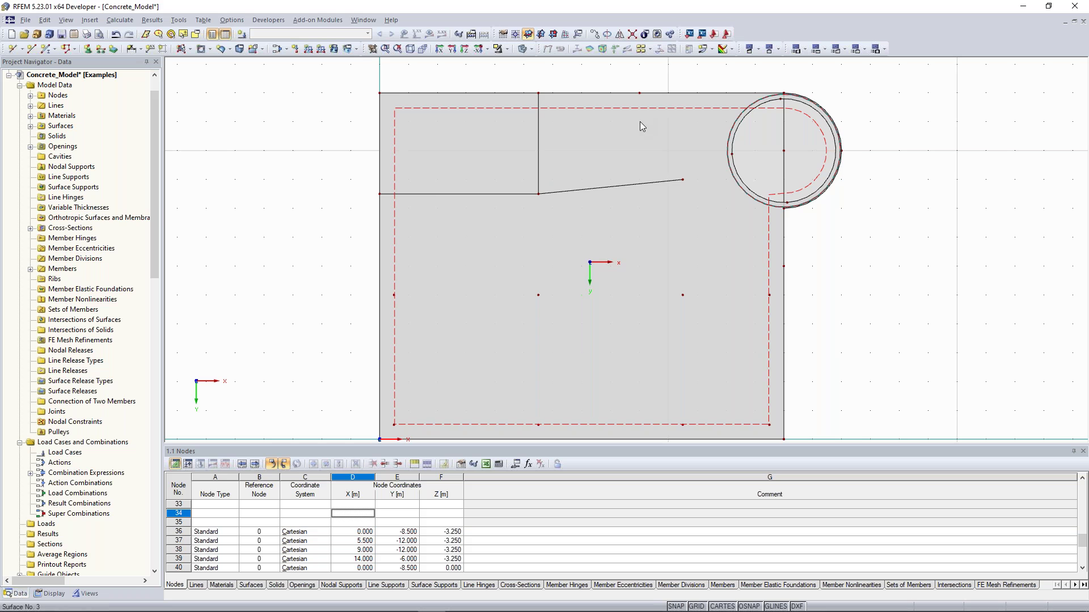
scroll(658, 151, up, 1)
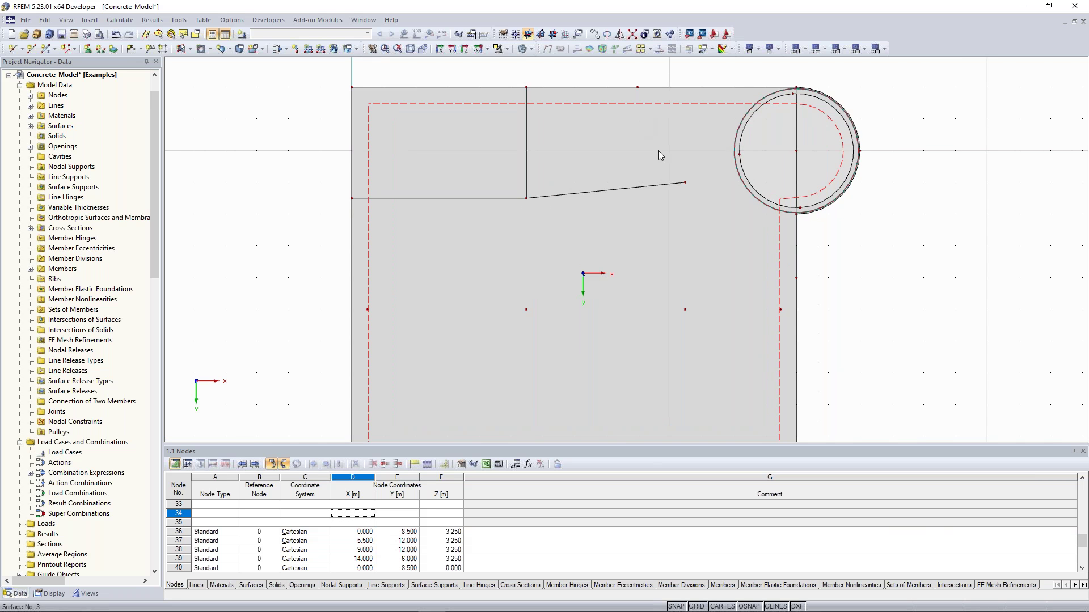
middle_drag(658, 150, 648, 148)
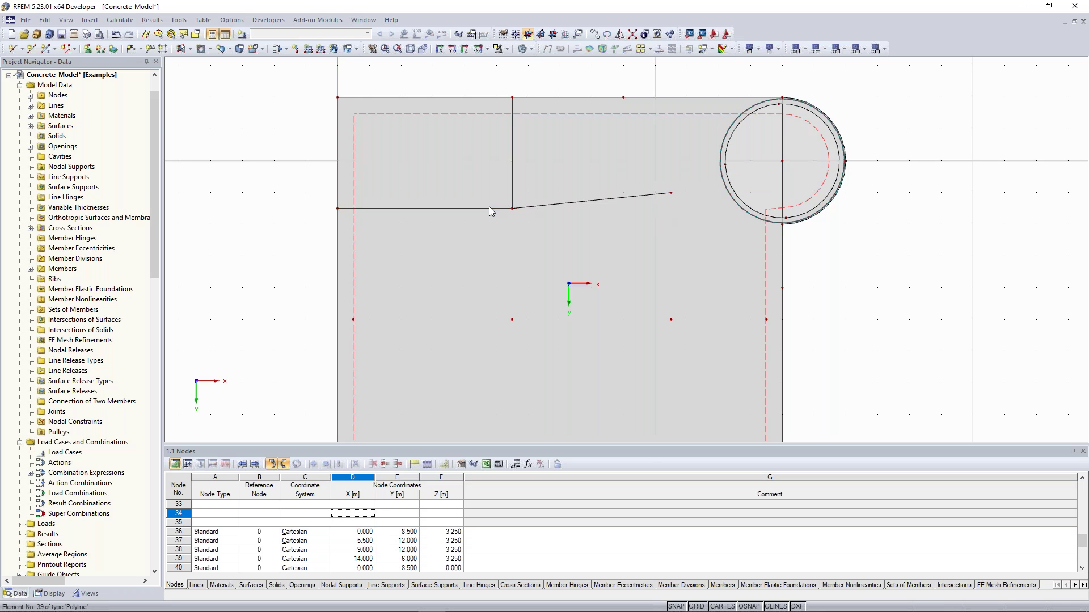
middle_drag(677, 88, 667, 83)
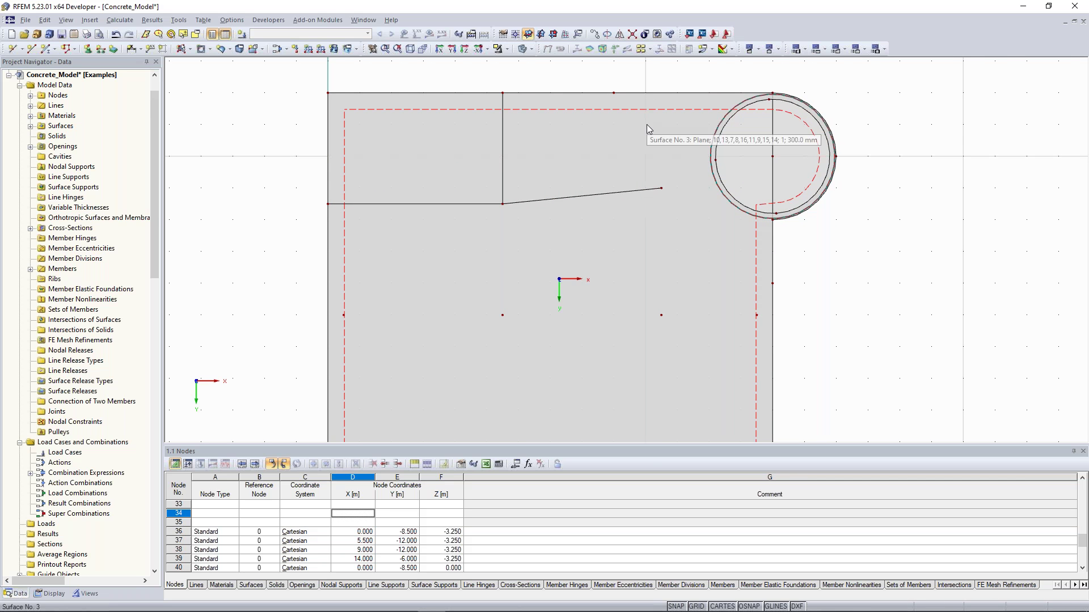
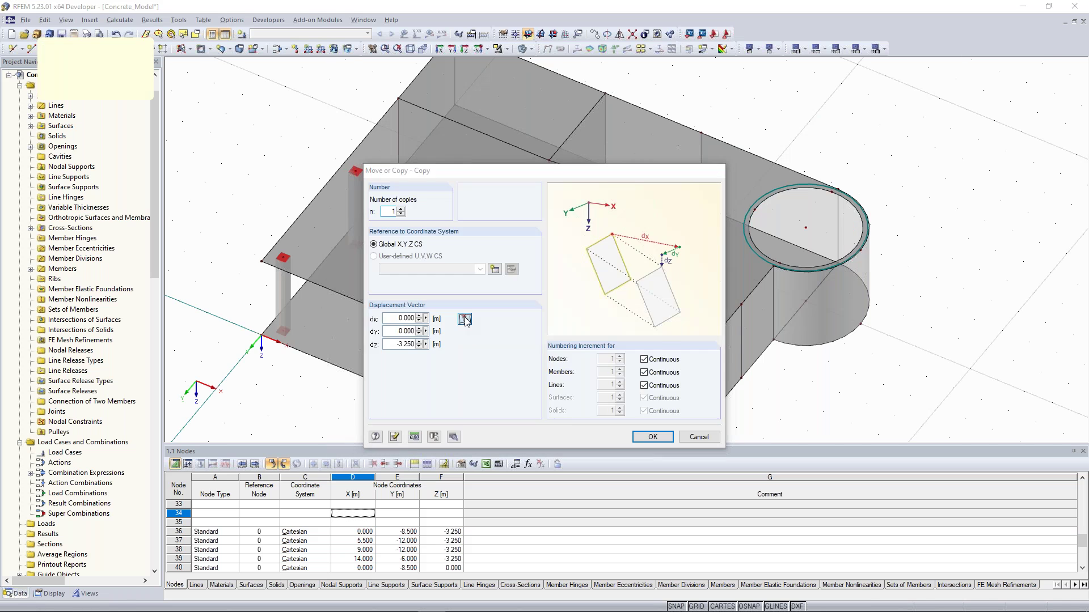
Step: Copy the inner column near the circular opening once with displacements of 0 in X and 0.5 m in Y
click(464, 318)
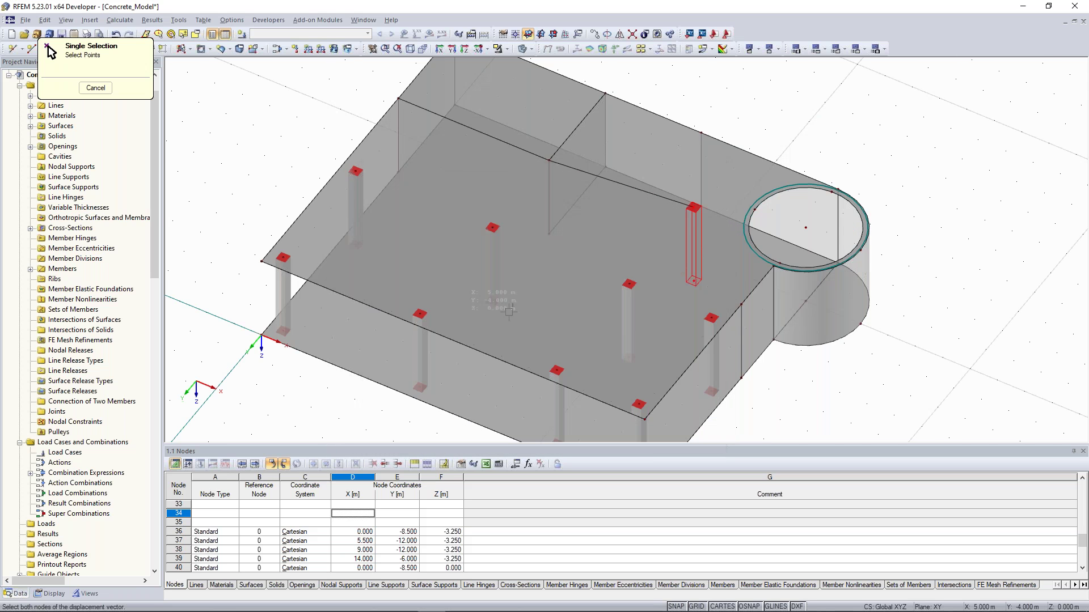
click(692, 206)
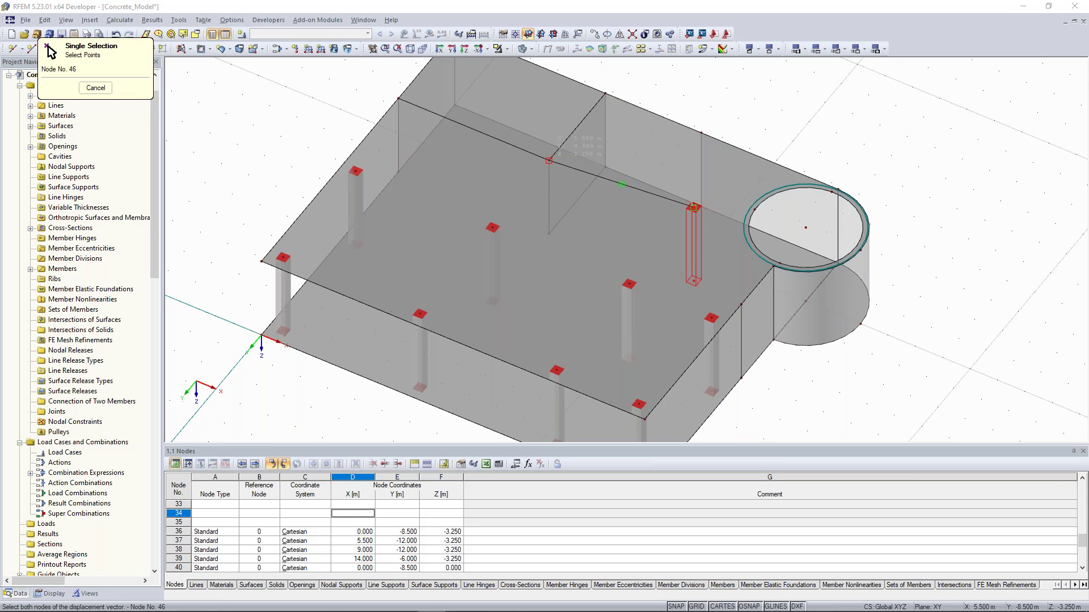
click(549, 160)
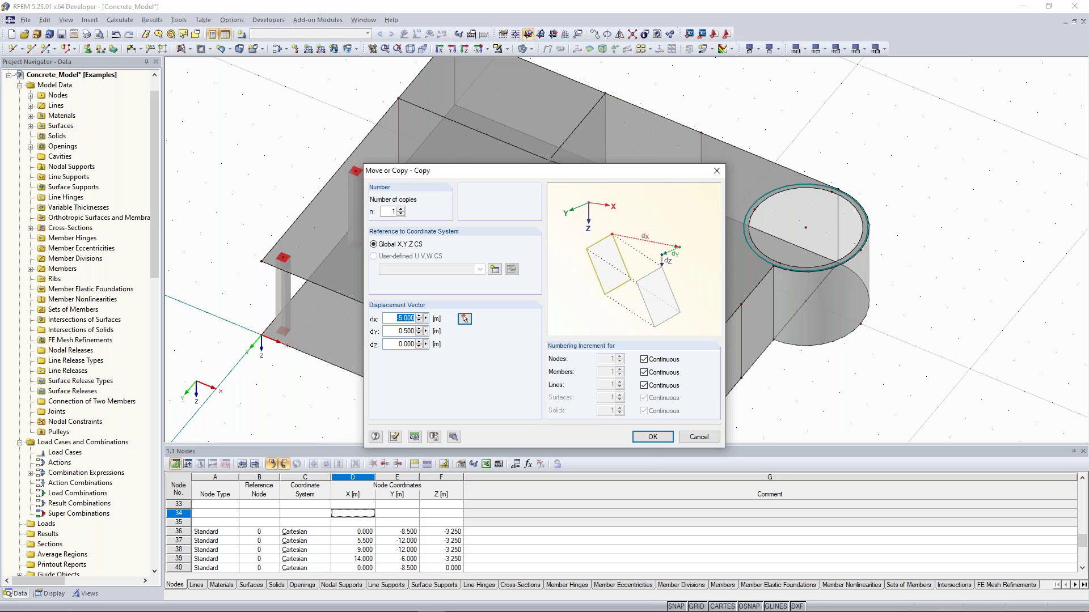
text(0)
click(652, 436)
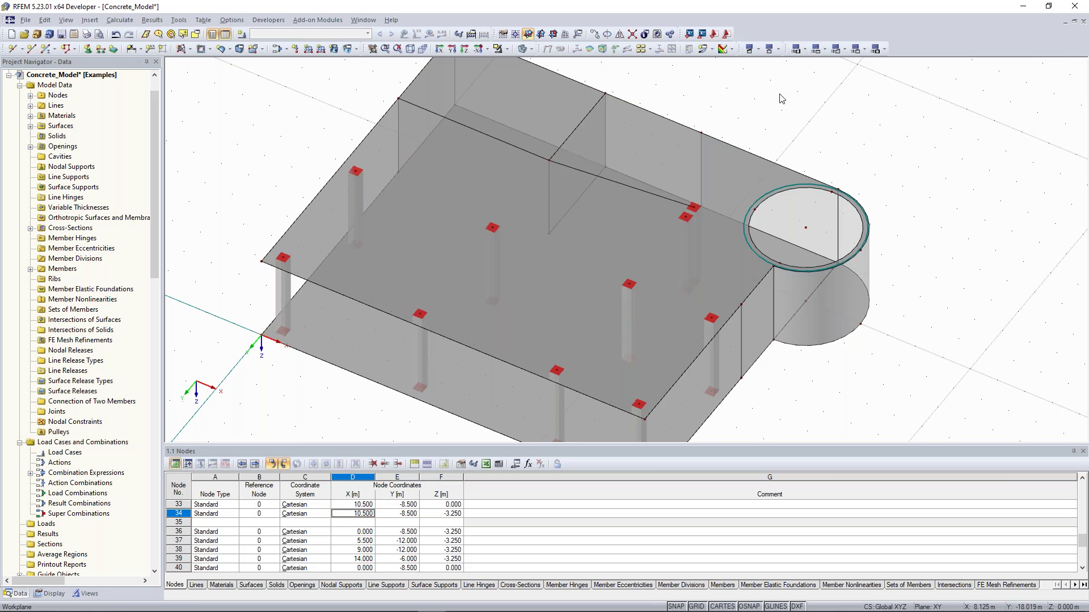
Step: Move the inner column near the circular opening by 0.5 m in Y without making a copy, and check its alignment in plan
ctrl+middle_drag(783, 98, 884, 269)
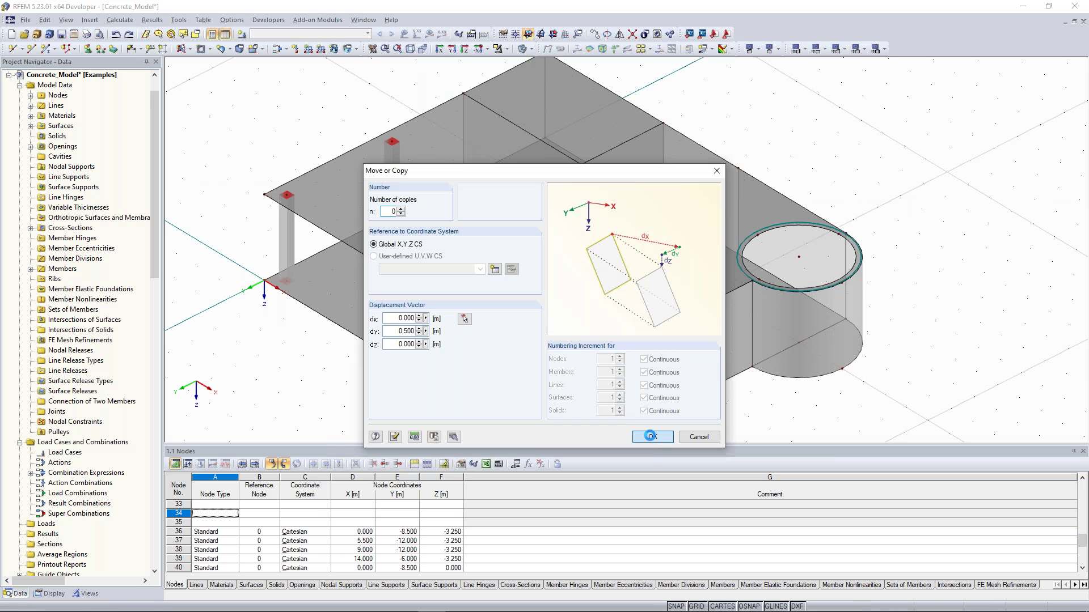
click(648, 432)
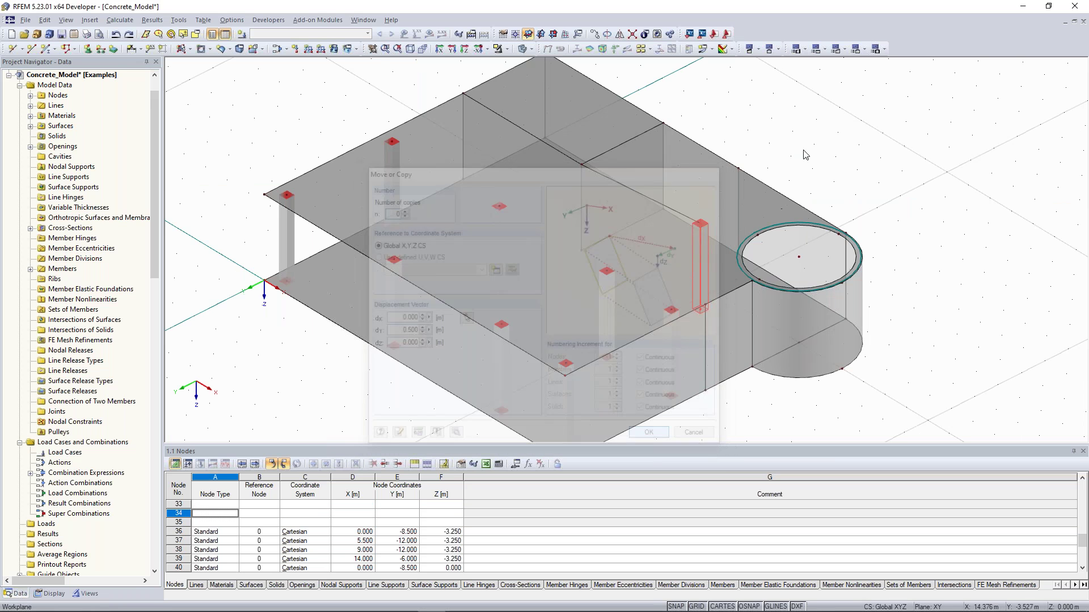
ctrl+middle_drag(670, 134, 781, 137)
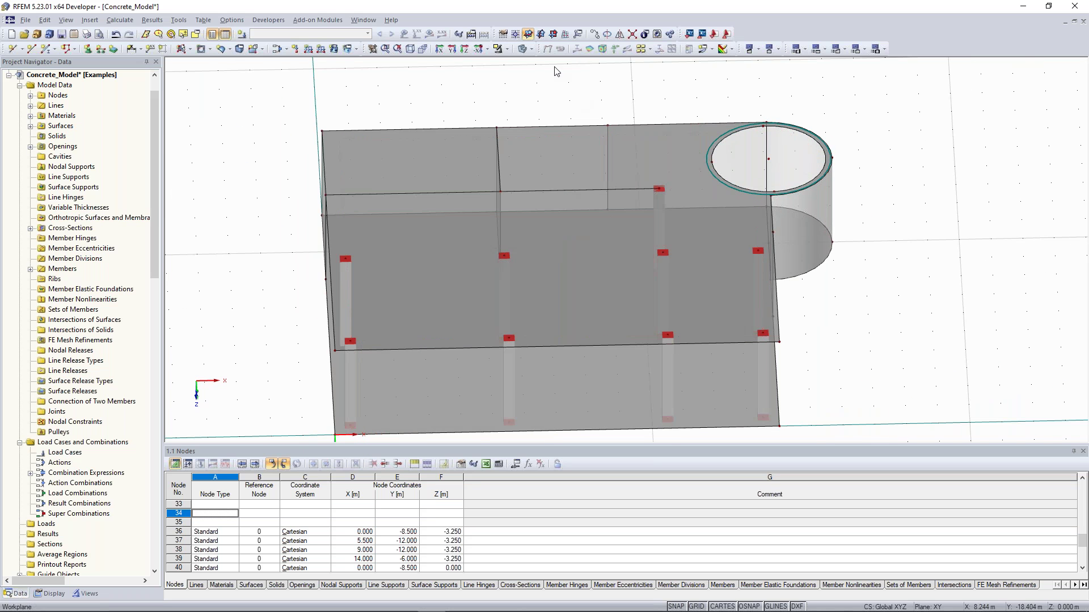
click(464, 49)
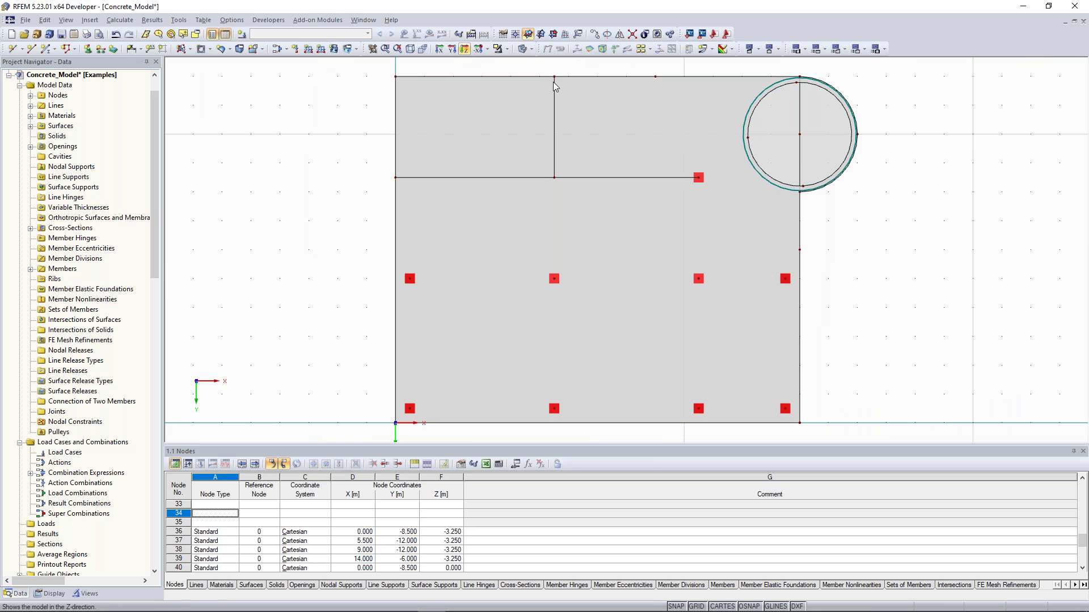
Step: Create a 200 x 150 mm solid rectangular cross-section in Concrete C30/37 for a new member on the two ceiling beam lines
scroll(825, 243, down, 2)
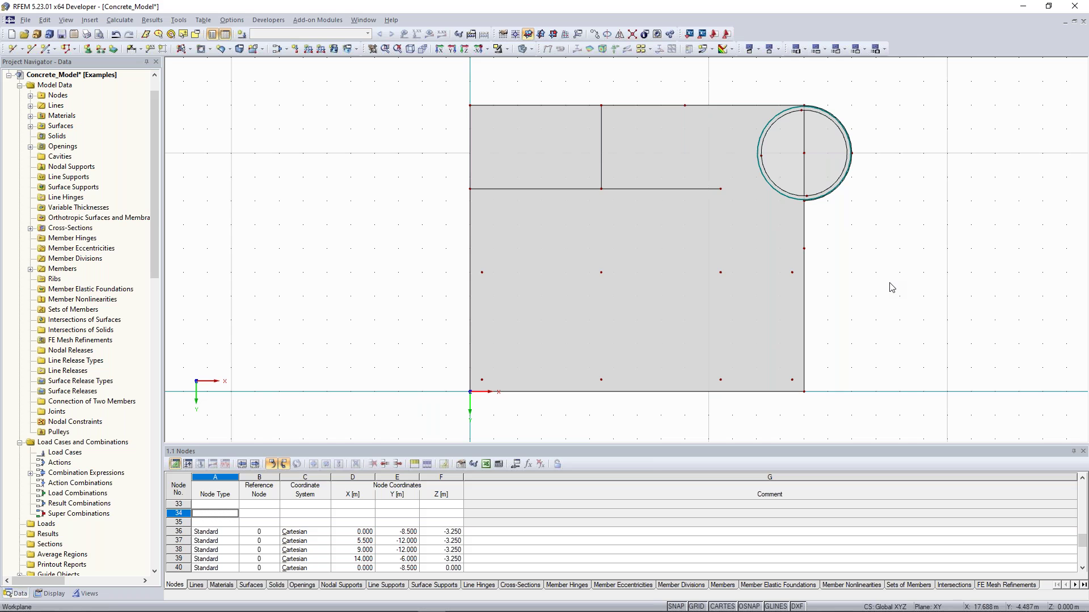
ctrl+middle_drag(711, 120, 721, 144)
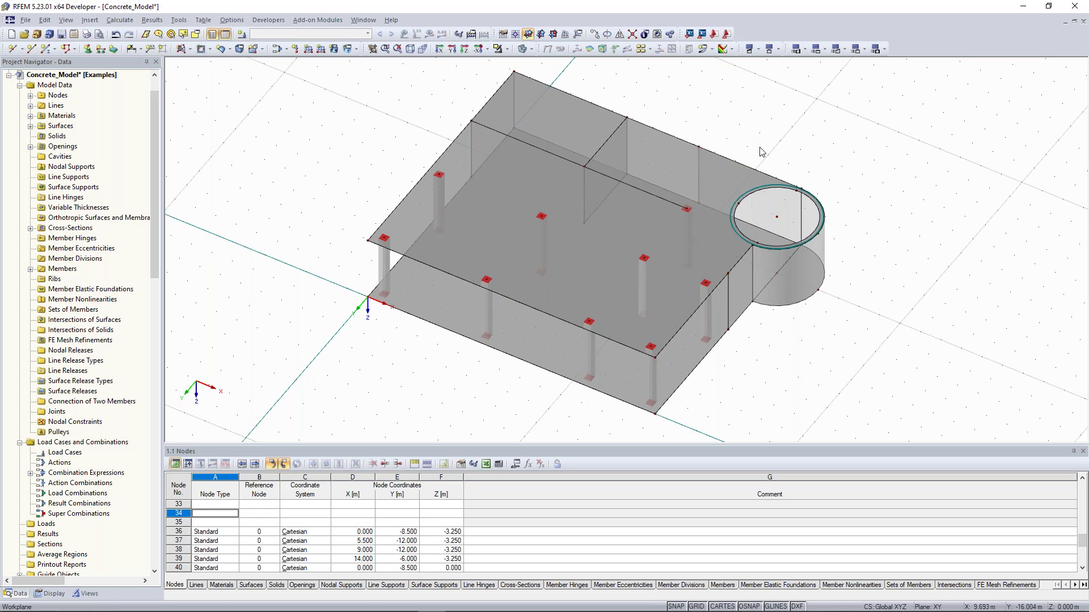
ctrl+middle_drag(749, 144, 612, 139)
click(492, 151)
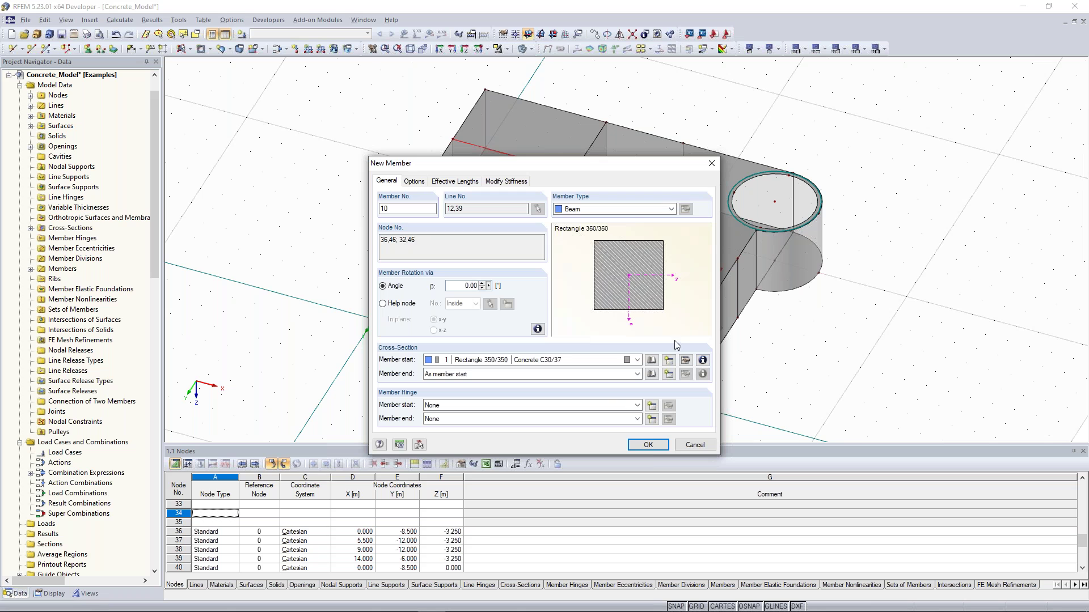
click(669, 362)
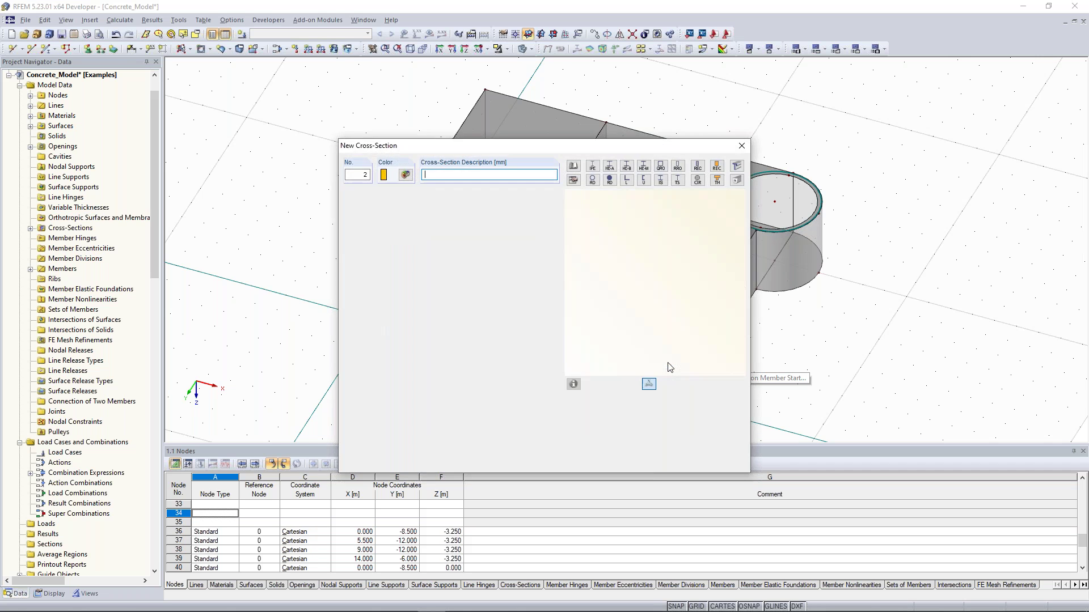
click(700, 168)
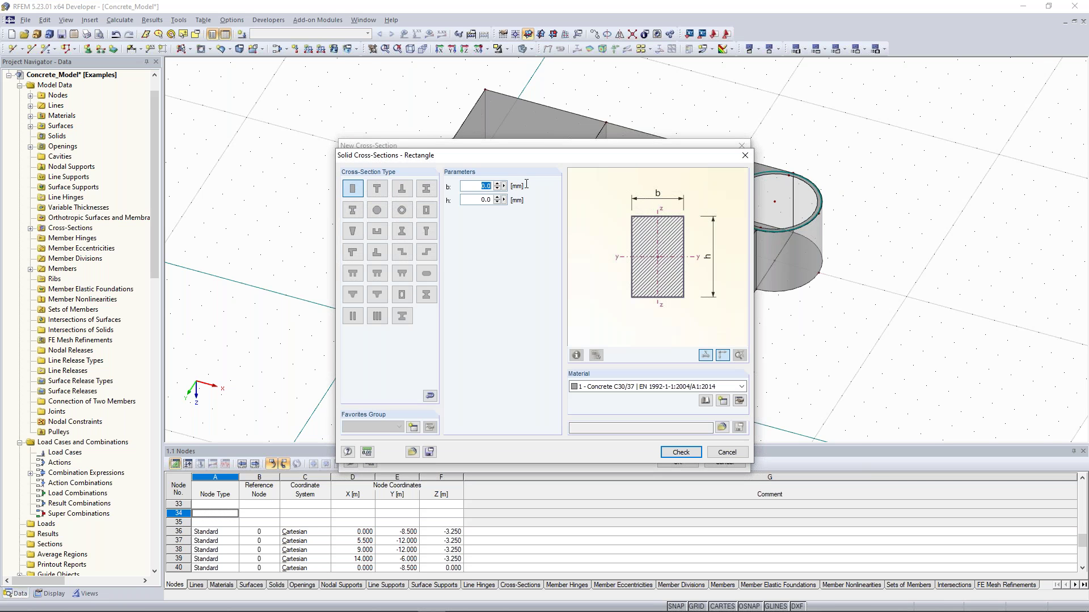
text(200)
key(Tab)
text(150)
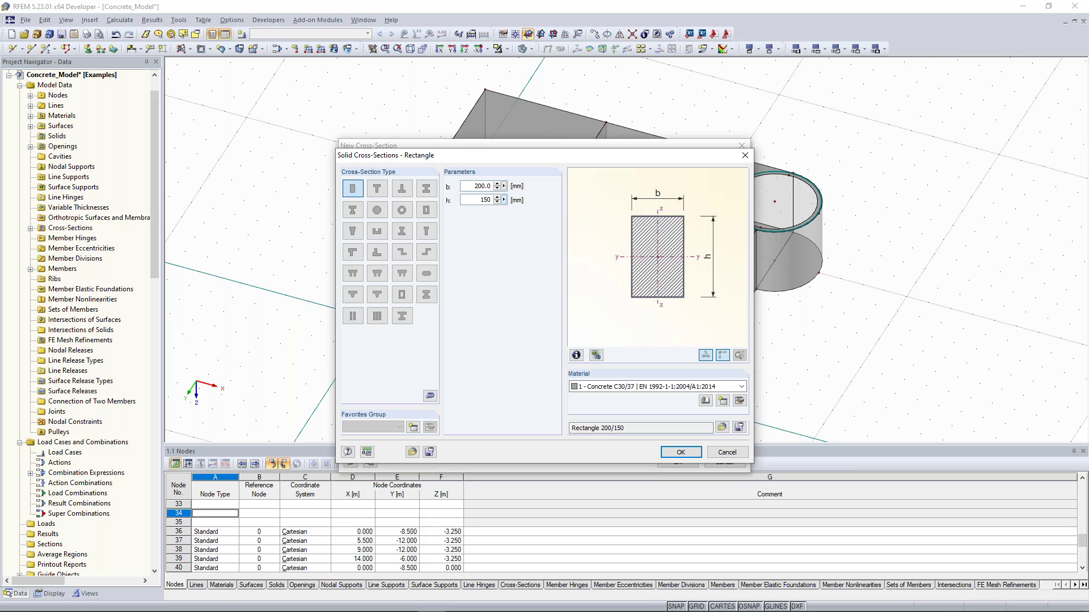
click(680, 456)
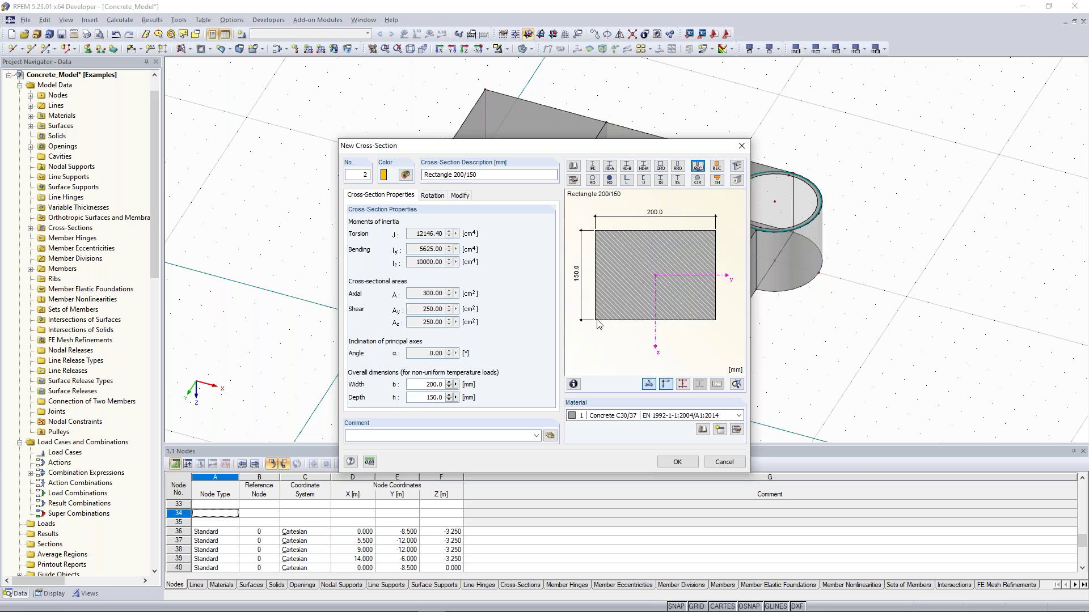
click(678, 462)
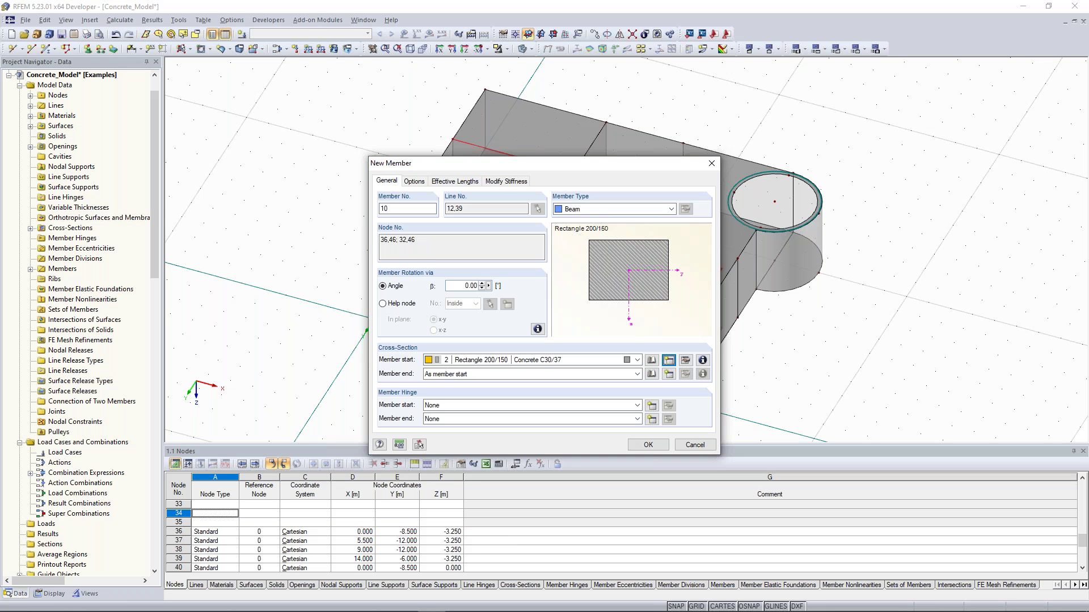
Step: Set the new member's type to Rib and position it on the +z-side of the surface
click(670, 209)
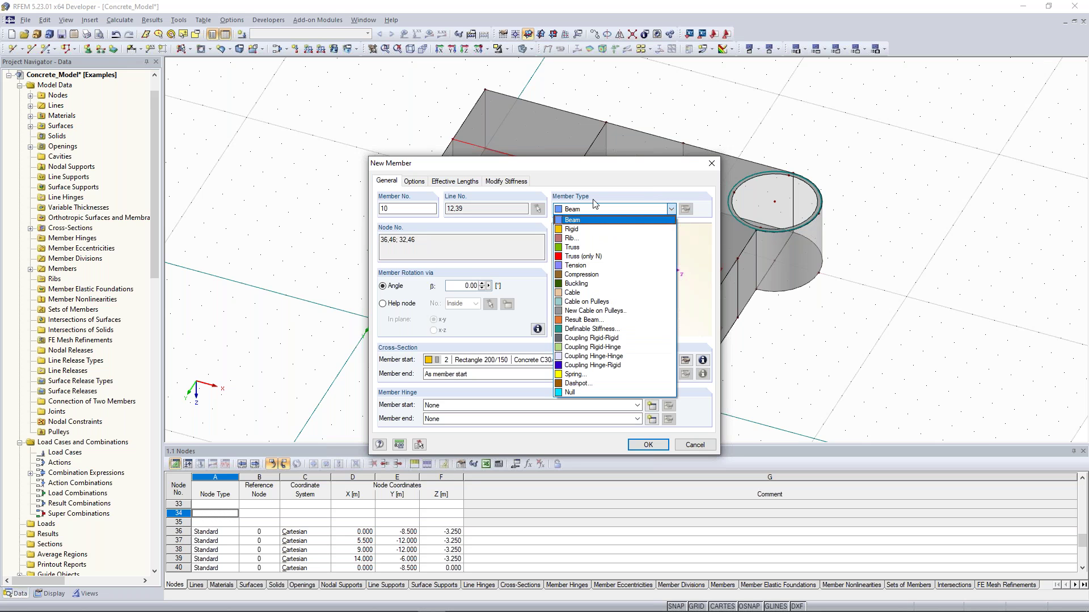
click(574, 241)
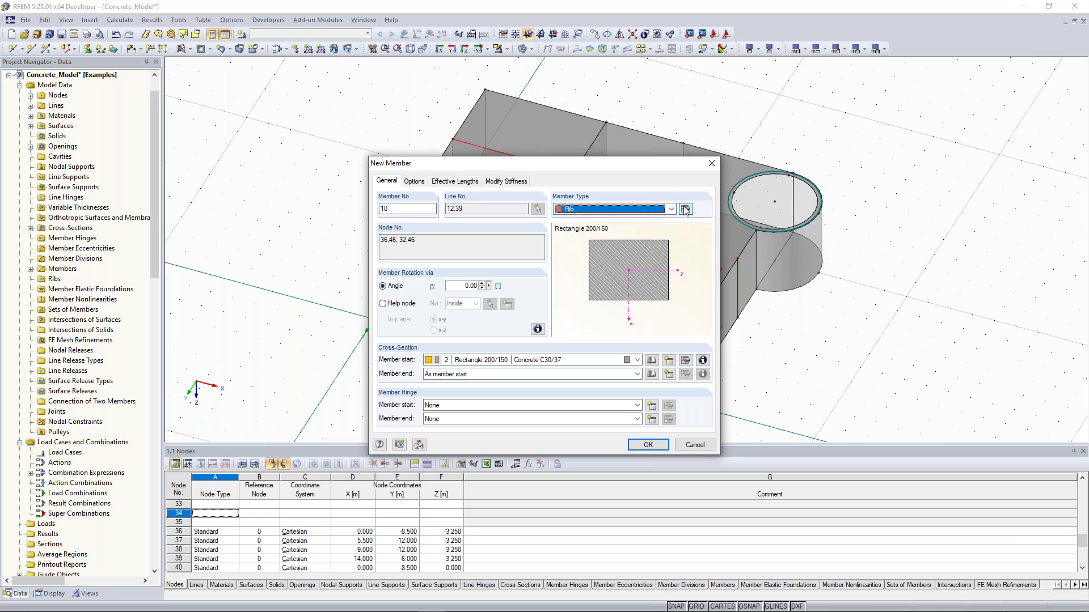
click(687, 210)
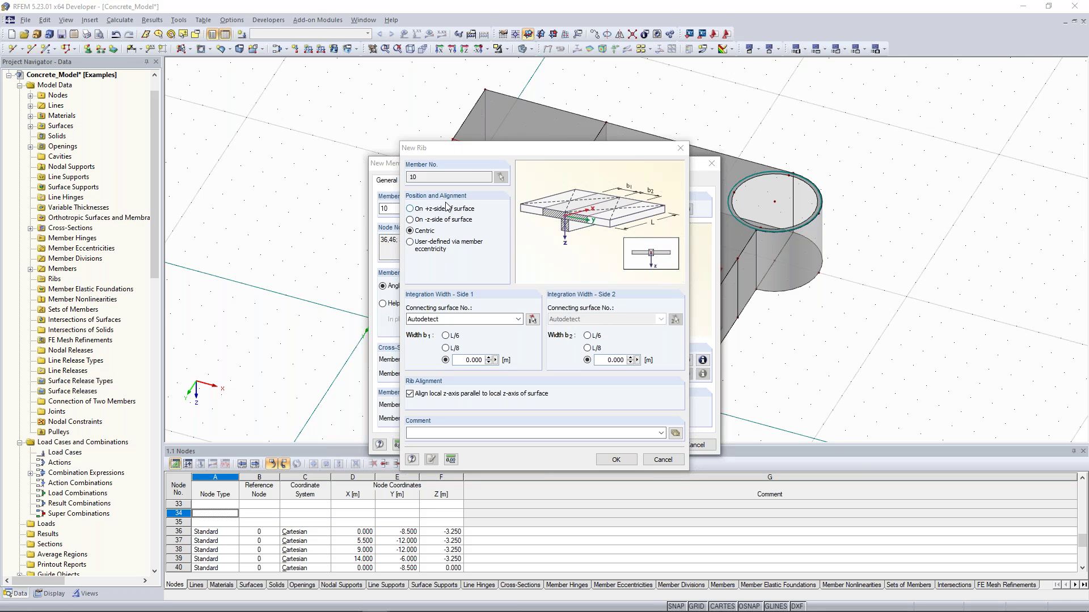
click(426, 222)
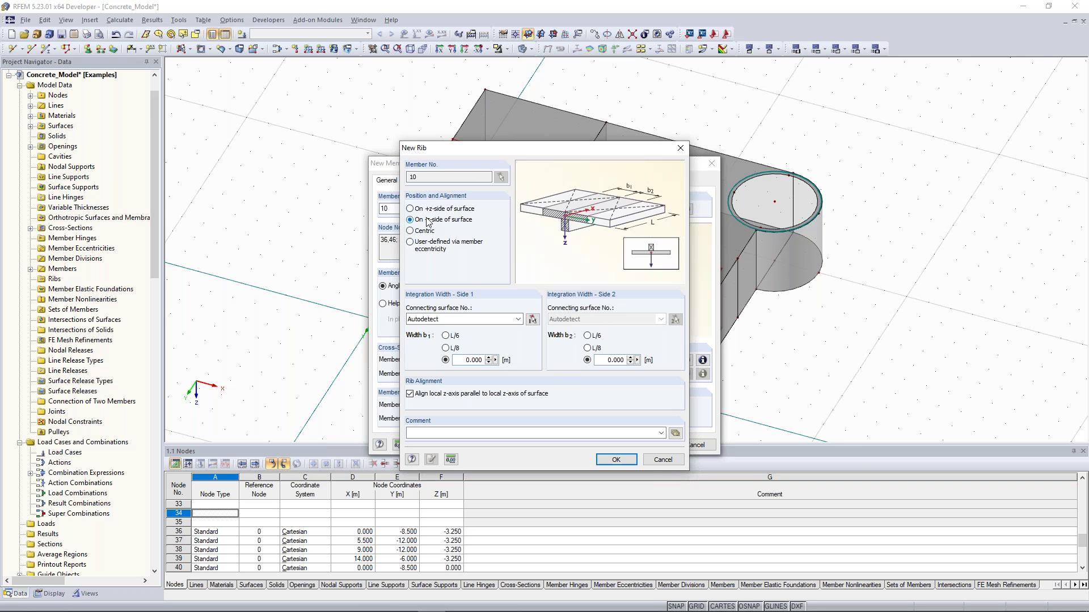
click(428, 208)
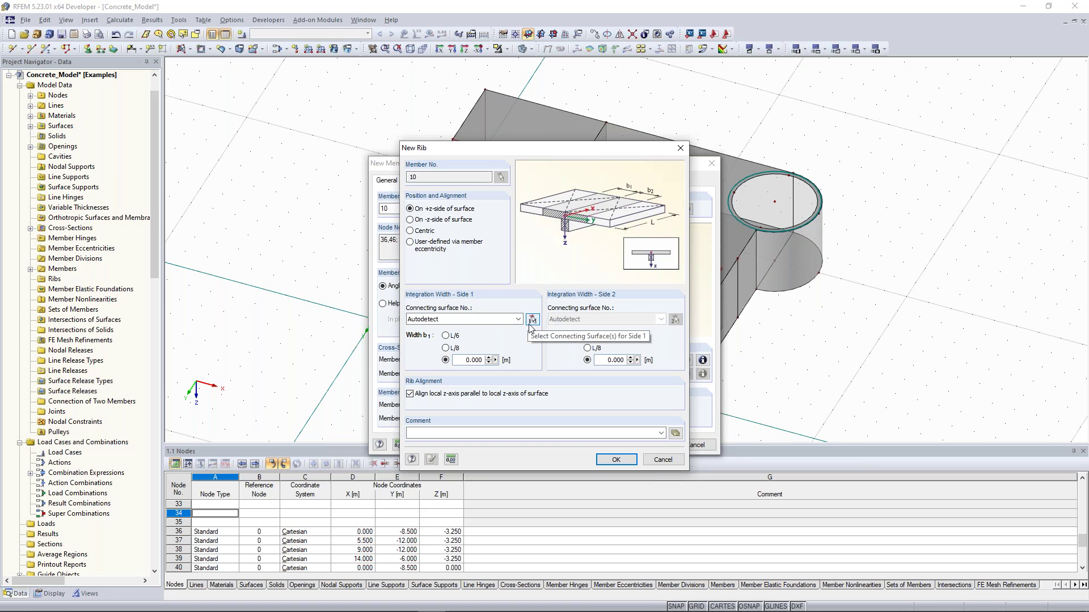
Step: Set both rib integration widths to L/8 with the ceiling slab as connecting surface, and apply the rib to the beam lines
click(455, 348)
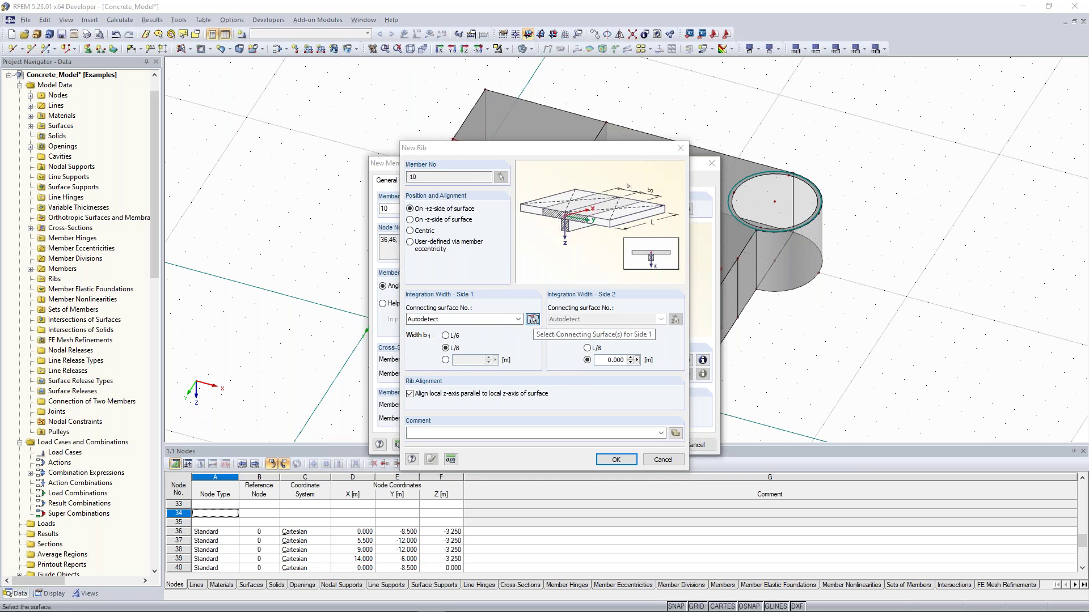
click(532, 319)
click(596, 178)
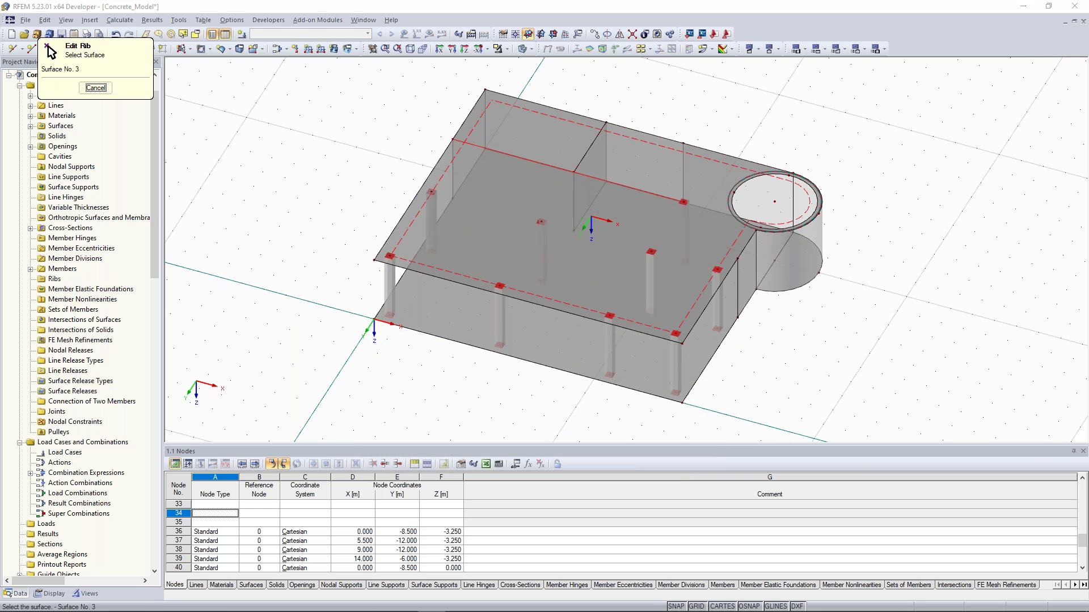
click(597, 348)
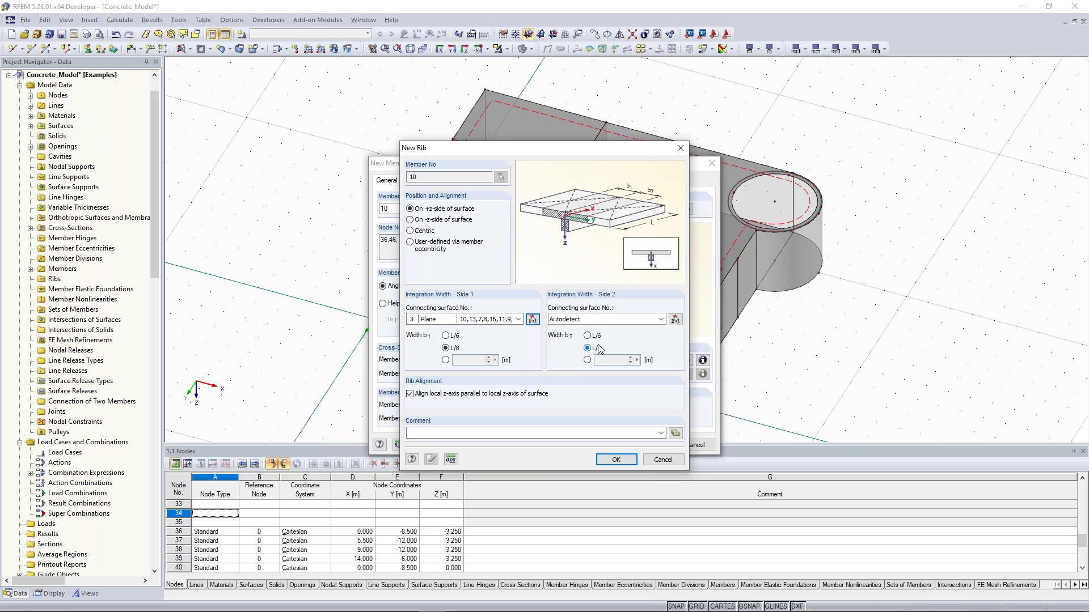
click(675, 319)
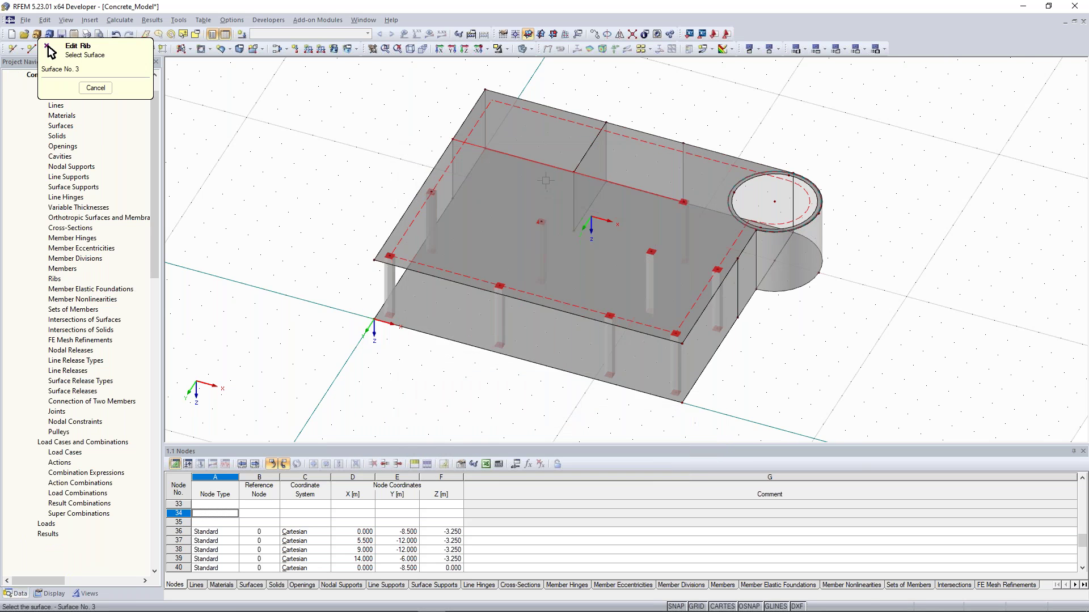
click(544, 178)
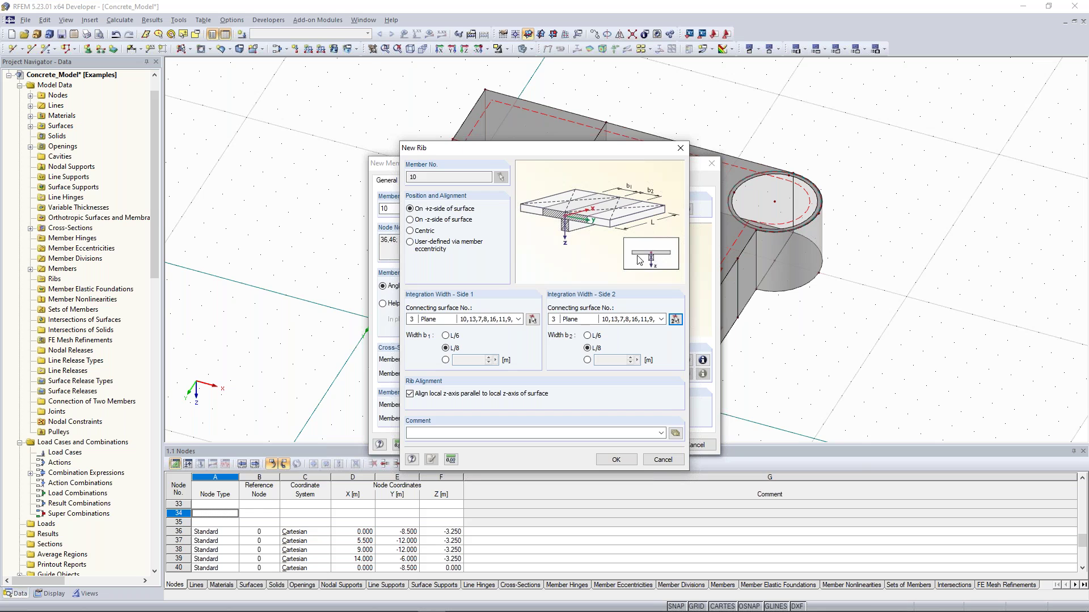
drag(545, 148, 285, 130)
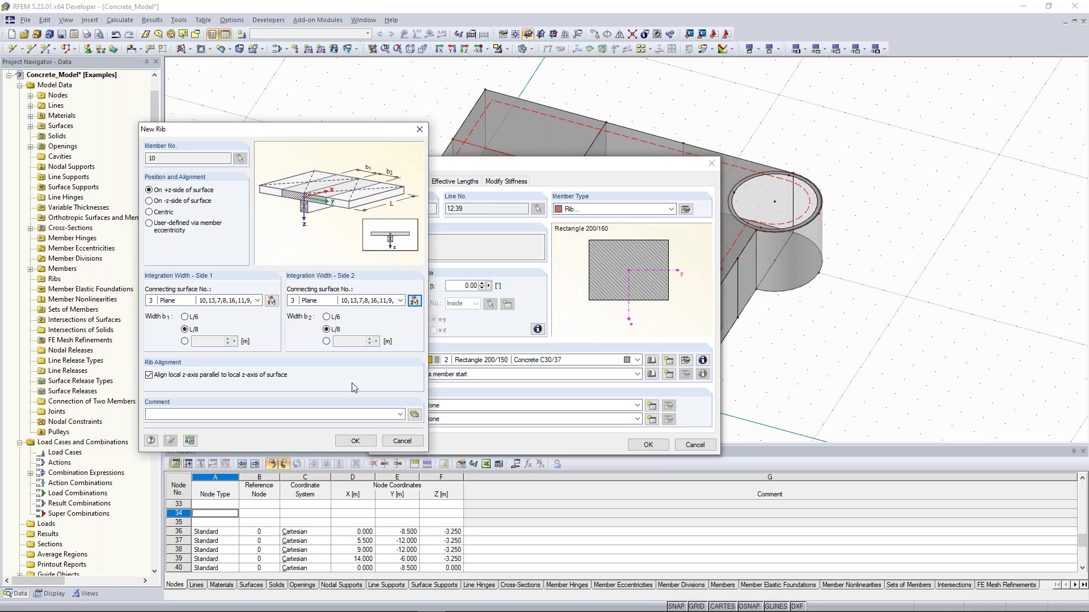
click(357, 442)
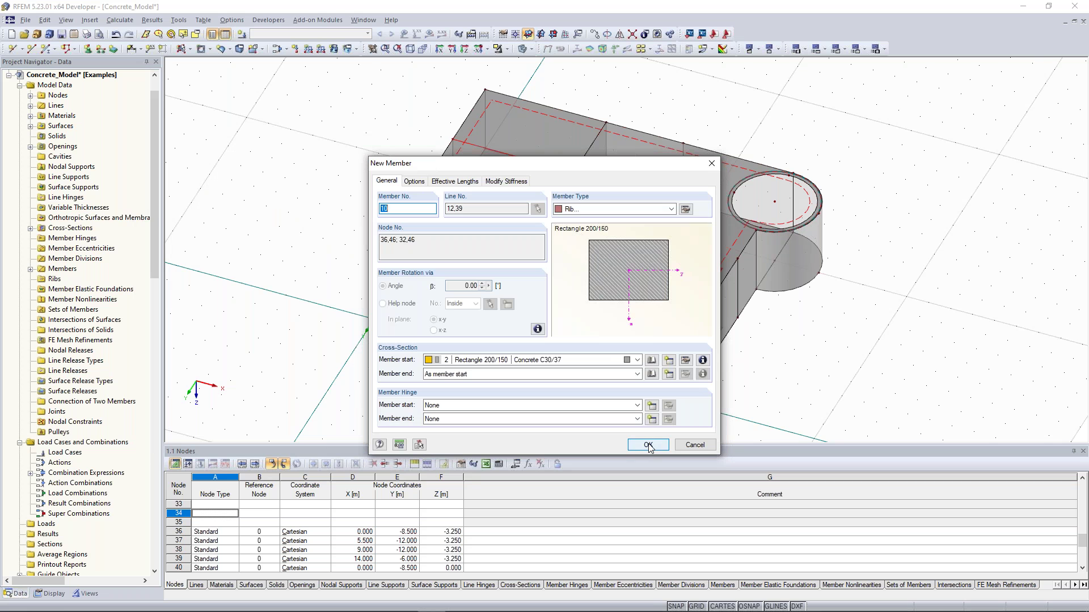
click(648, 444)
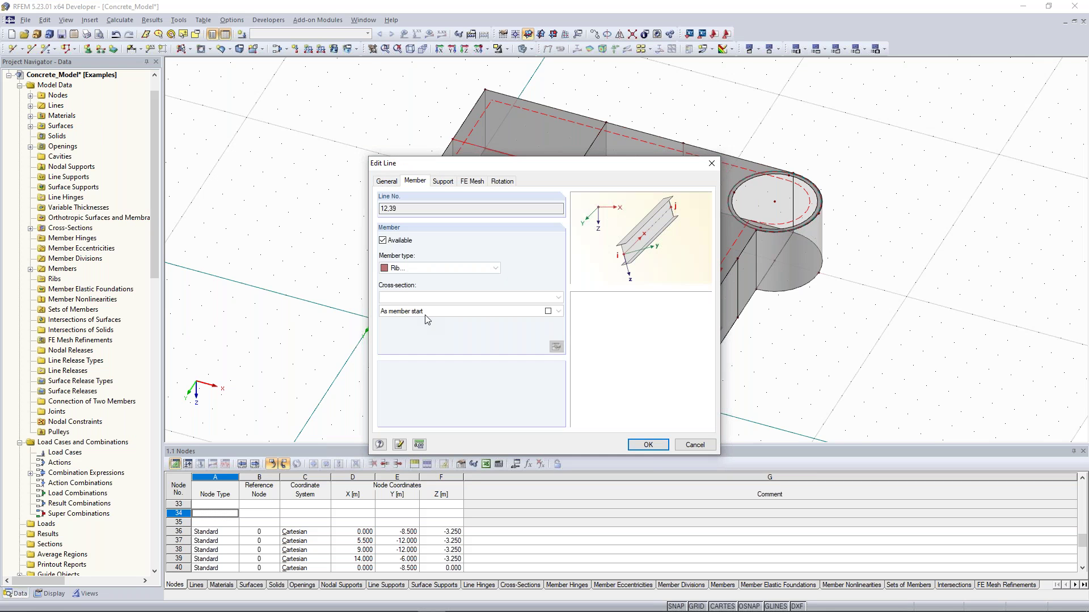
click(648, 444)
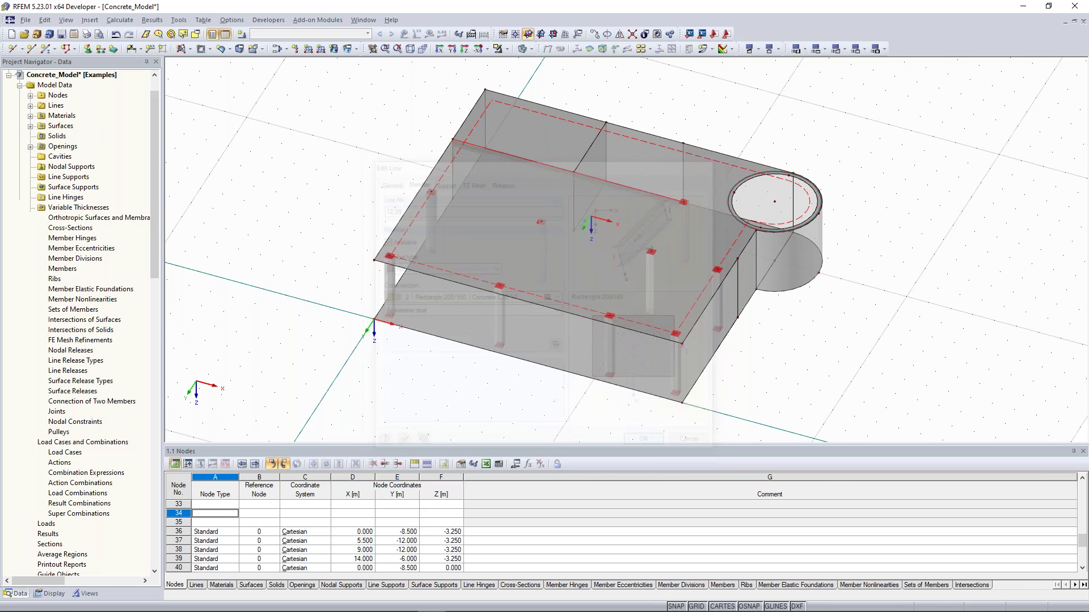
Step: Change the solid model's surface rendering from plain filled to the last of the options that include the surface thickness
mouse_move(293, 225)
ctrl+middle_down()
mouse_move(582, 134)
mouse_move(507, 200)
ctrl+middle_up()
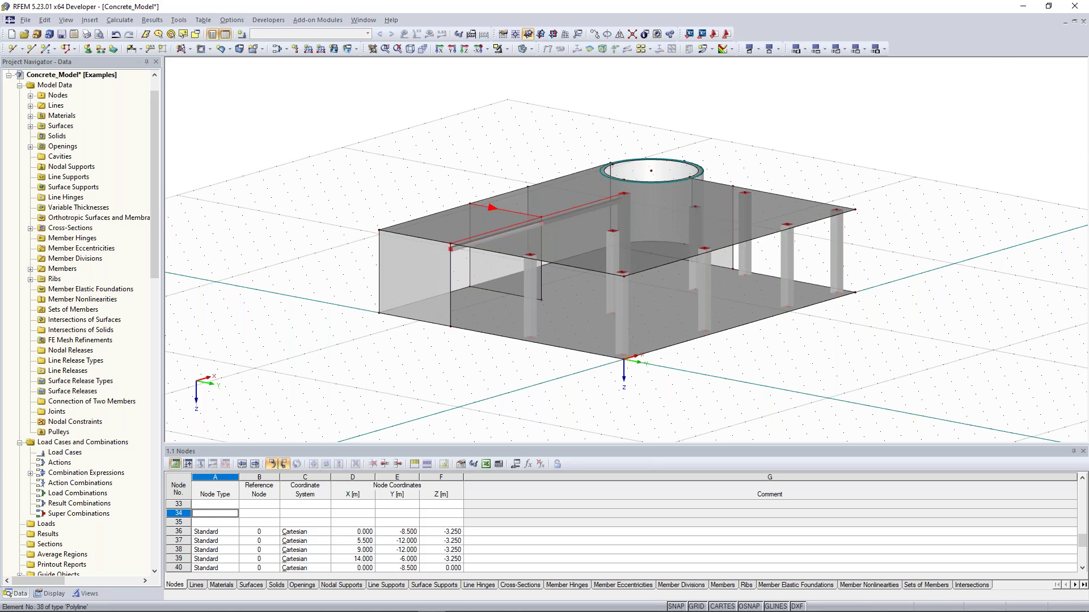
scroll(483, 209, up, 5)
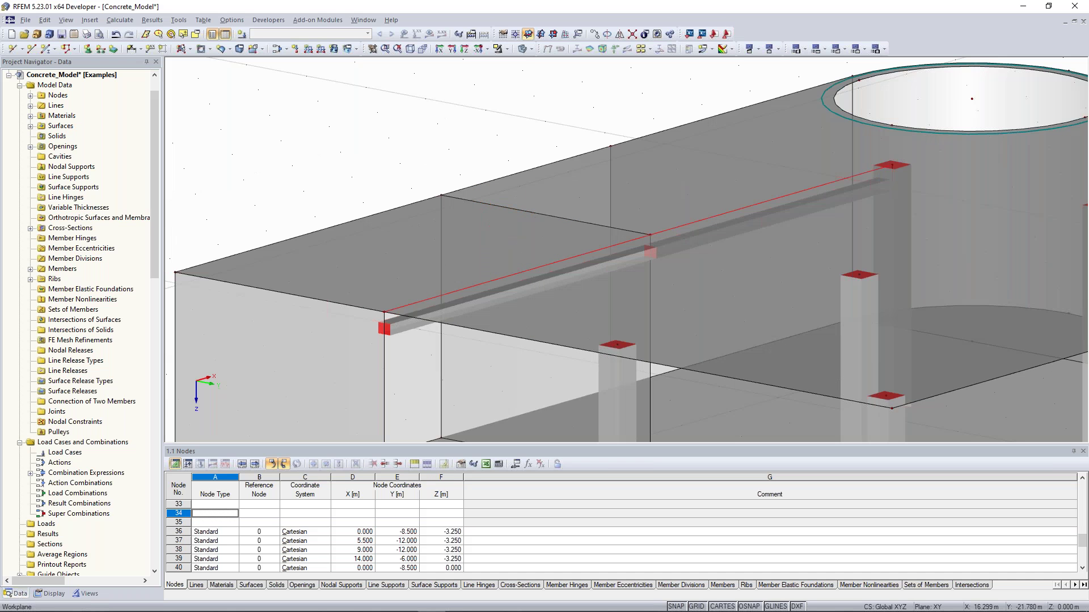
ctrl+middle_drag(483, 208, 502, 251)
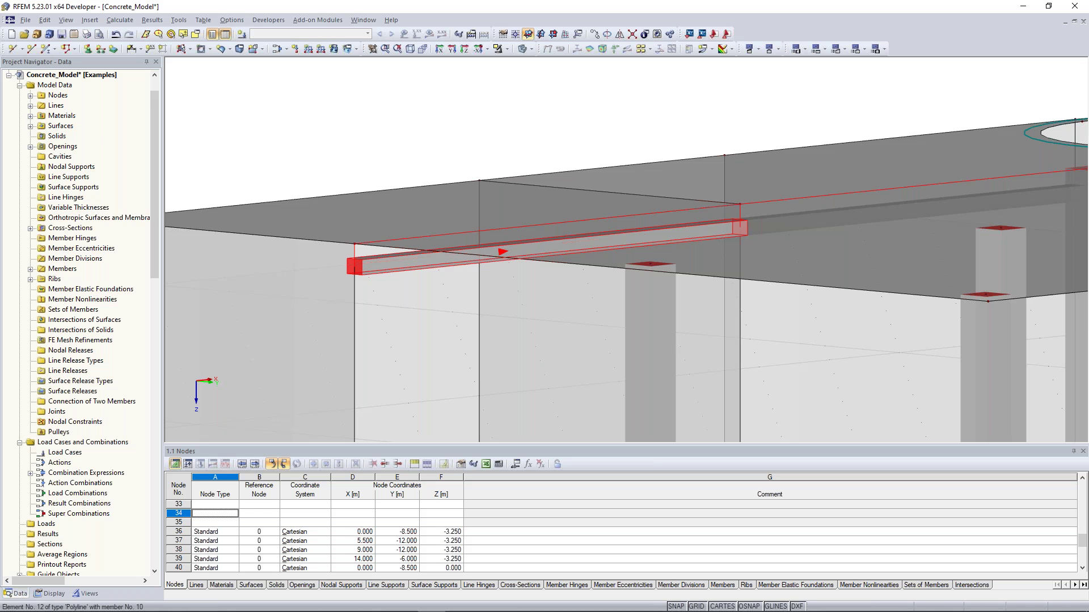
ctrl+middle_drag(503, 252, 465, 238)
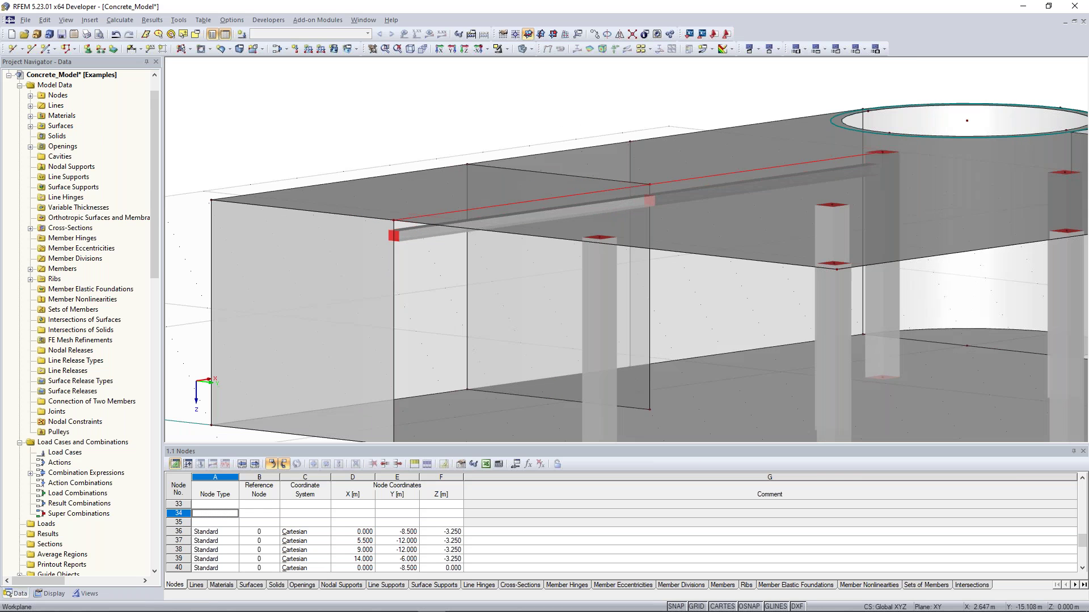
click(55, 594)
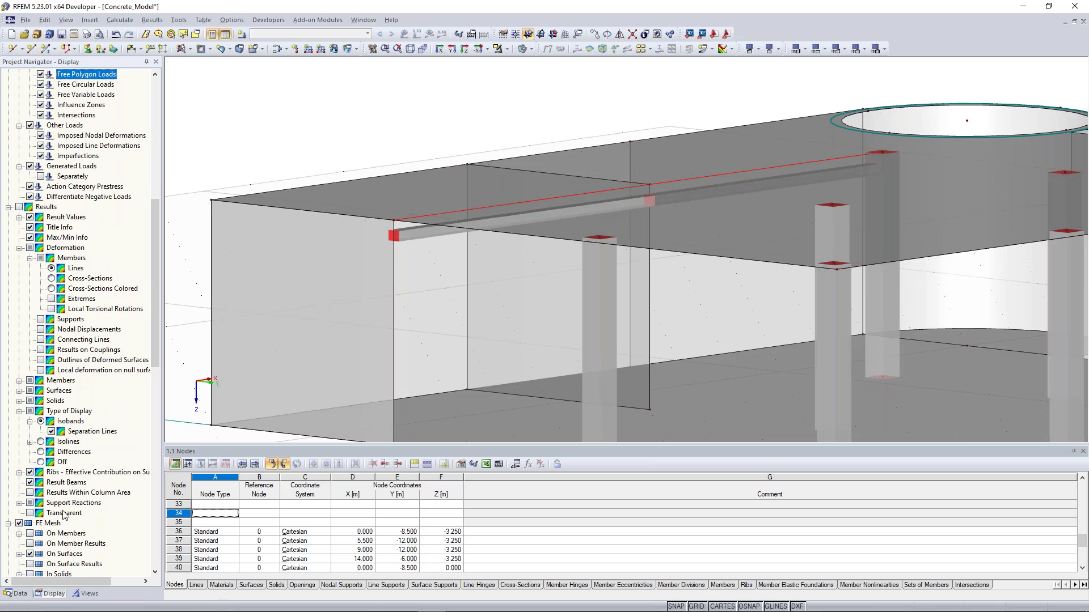
scroll(64, 515, down, 5)
scroll(63, 514, down, 5)
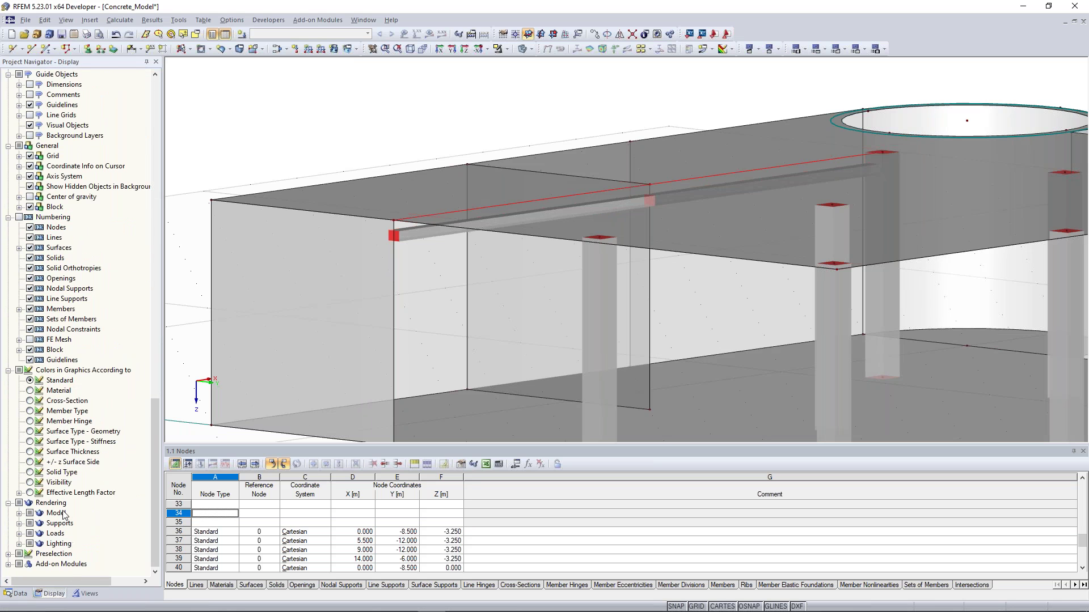
click(19, 513)
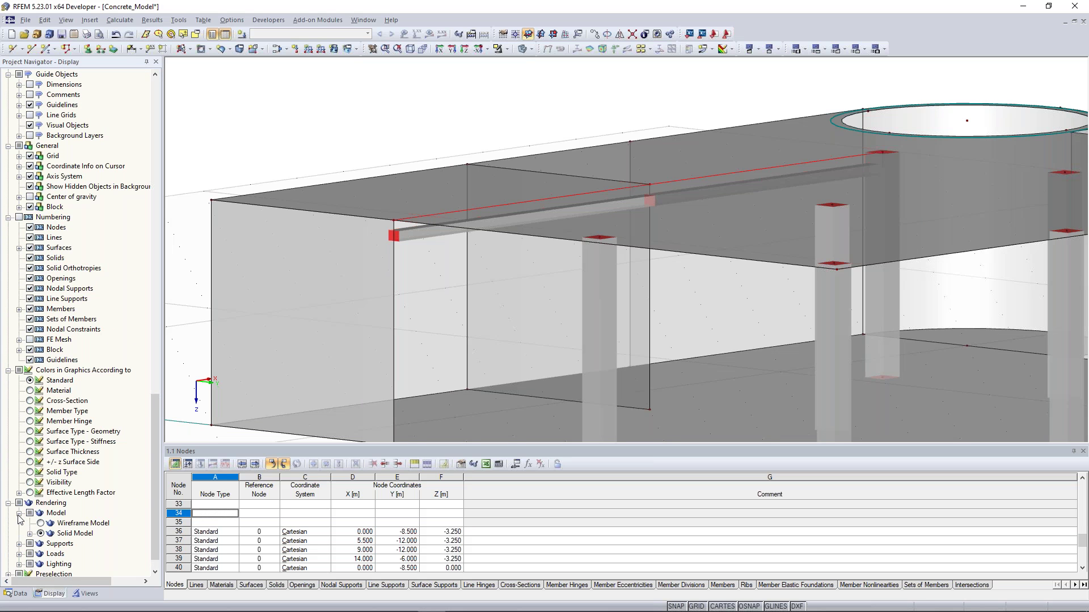
click(30, 534)
scroll(32, 538, down, 2)
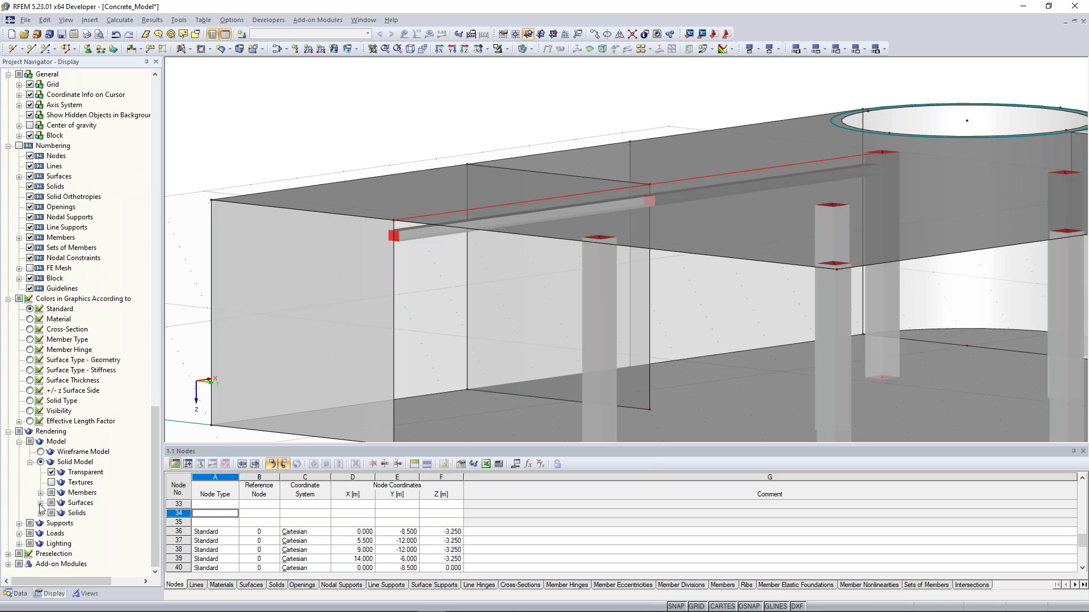
click(40, 503)
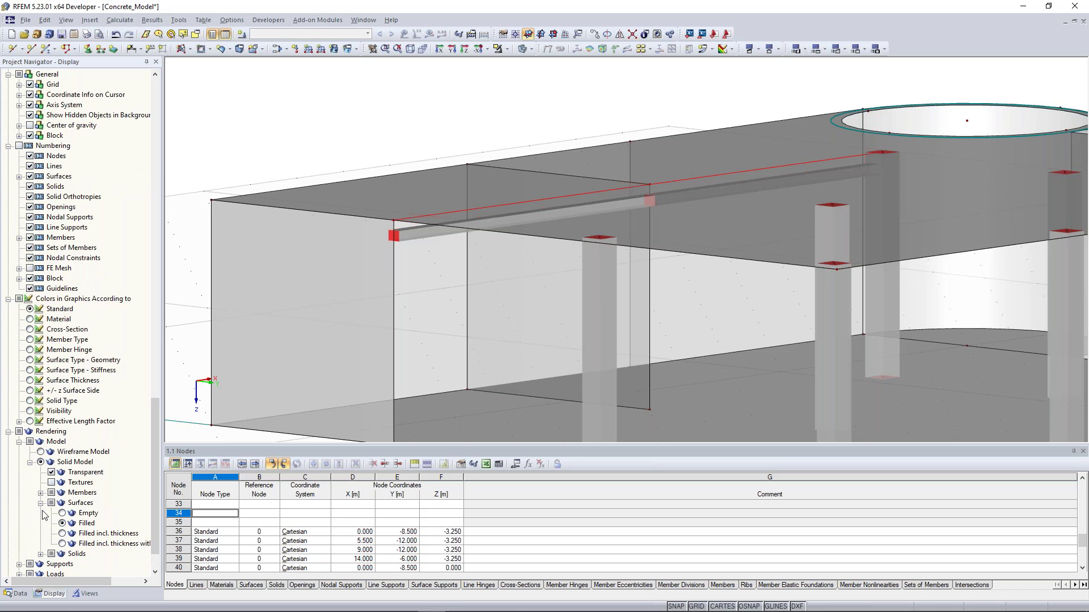
click(63, 543)
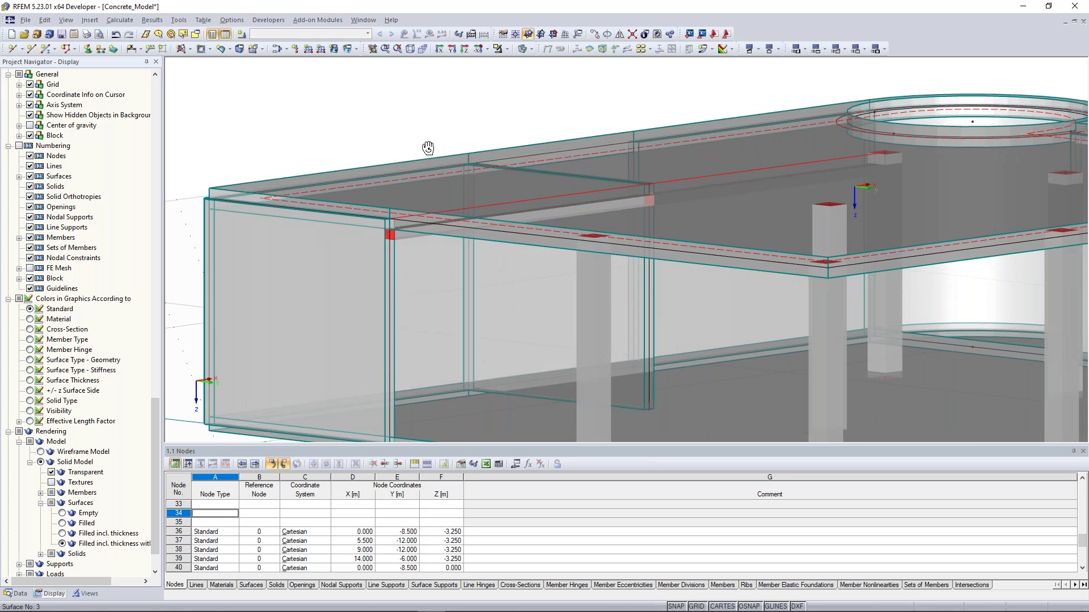
Step: Examine up close how the rib sits beneath the slab at the side-edge wall
ctrl+middle_drag(428, 148, 417, 171)
scroll(418, 190, up, 5)
ctrl+middle_drag(400, 268, 398, 230)
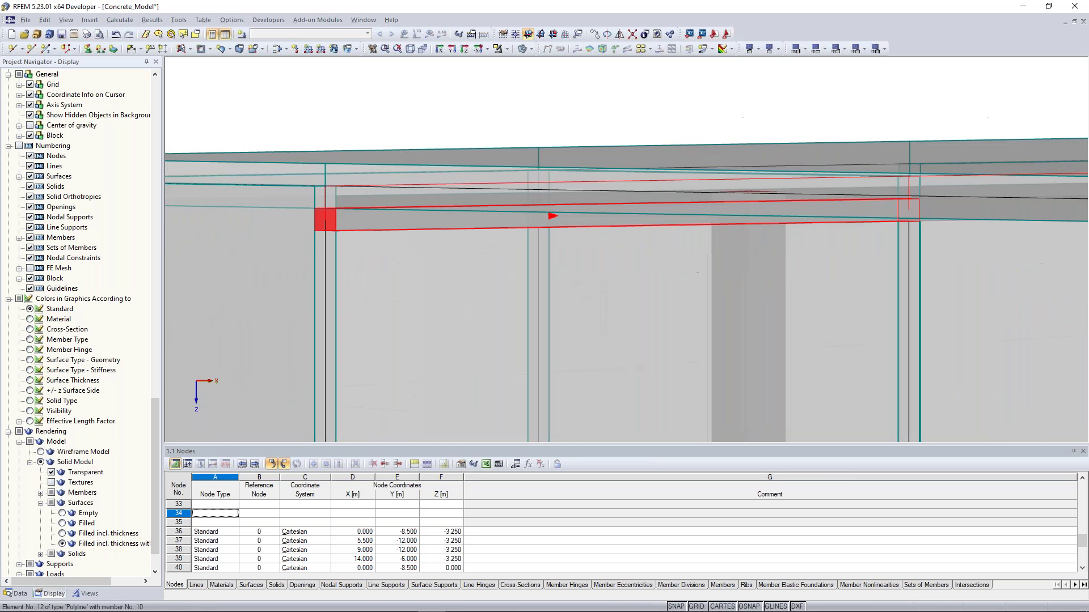
scroll(422, 183, up, 2)
middle_drag(423, 189, 435, 215)
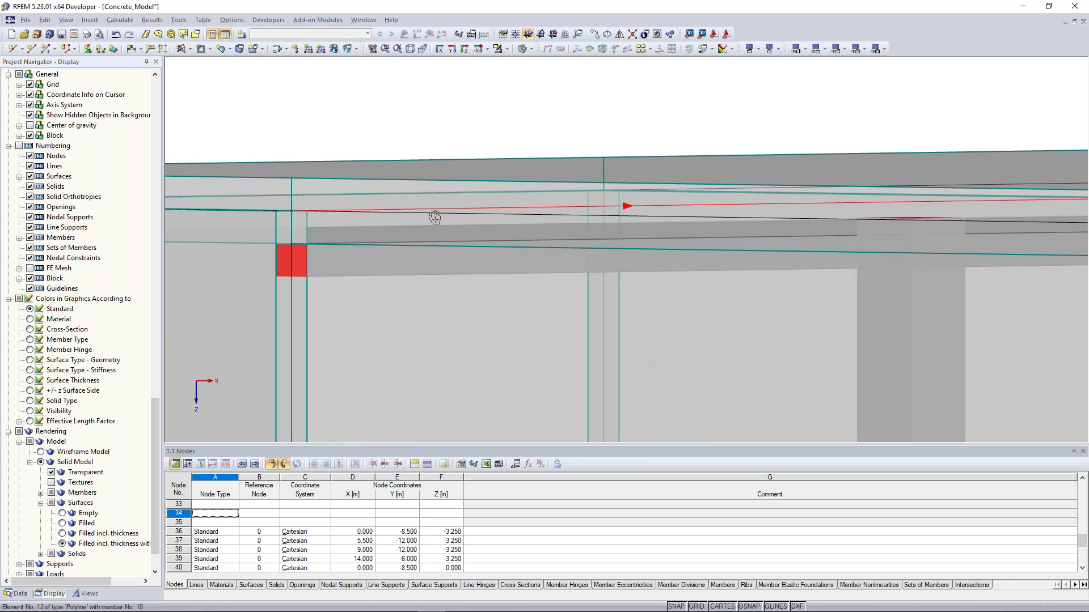
middle_drag(435, 217, 438, 212)
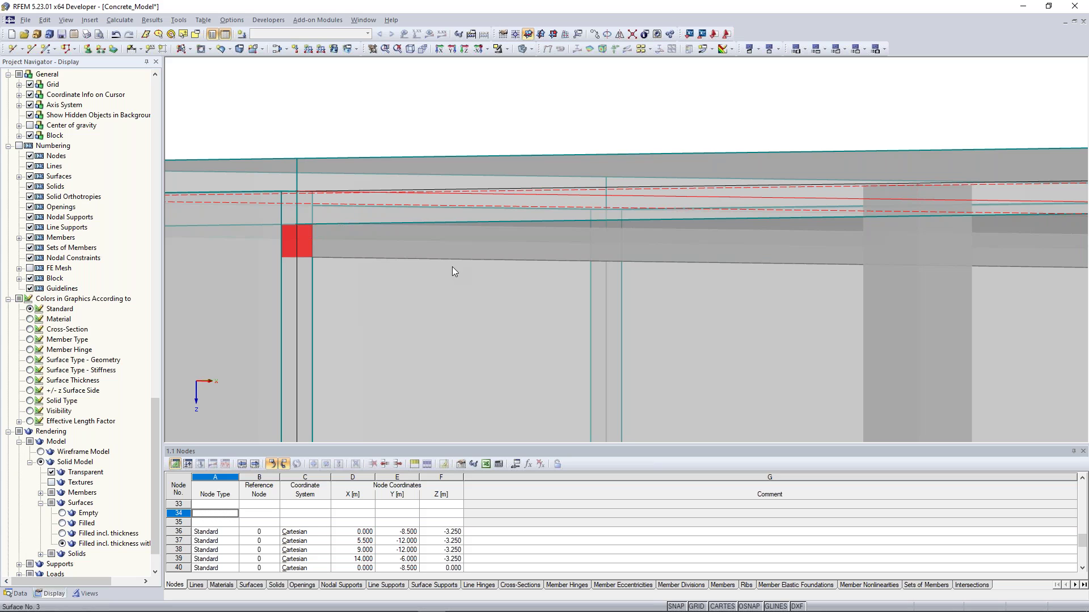
Step: Set the surface rendering of the transparent solid model back to plain Filled
middle_drag(452, 267, 465, 291)
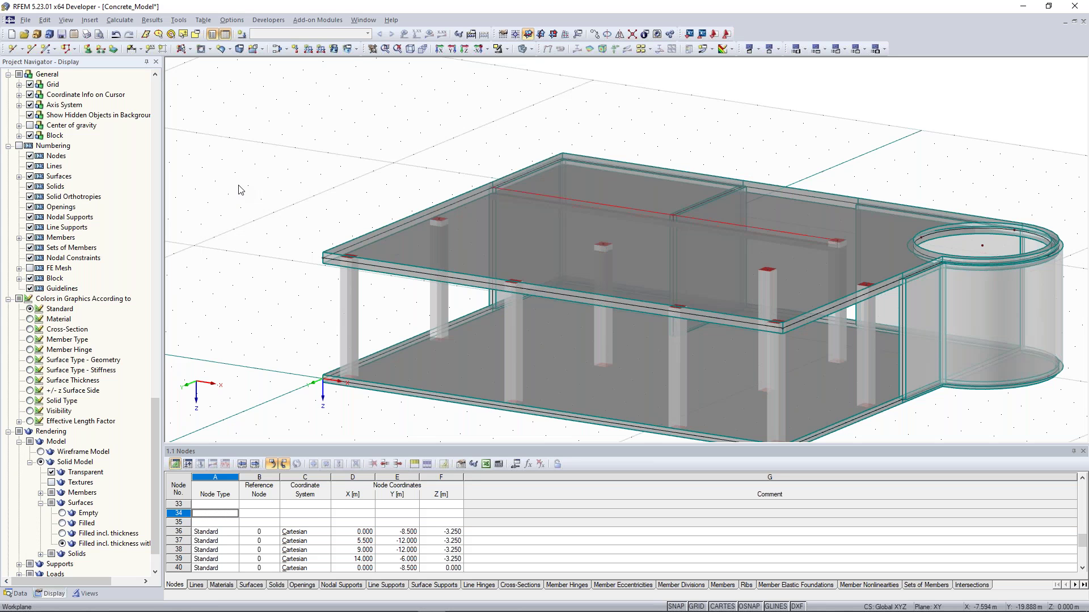
ctrl+middle_drag(239, 185, 250, 175)
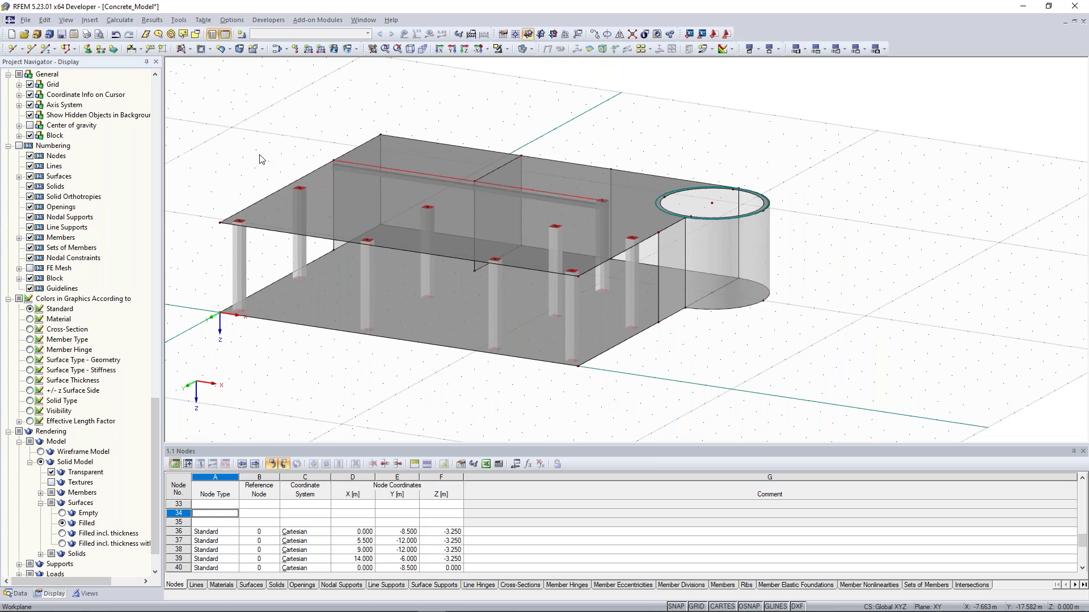
ctrl+middle_drag(249, 179, 479, 313)
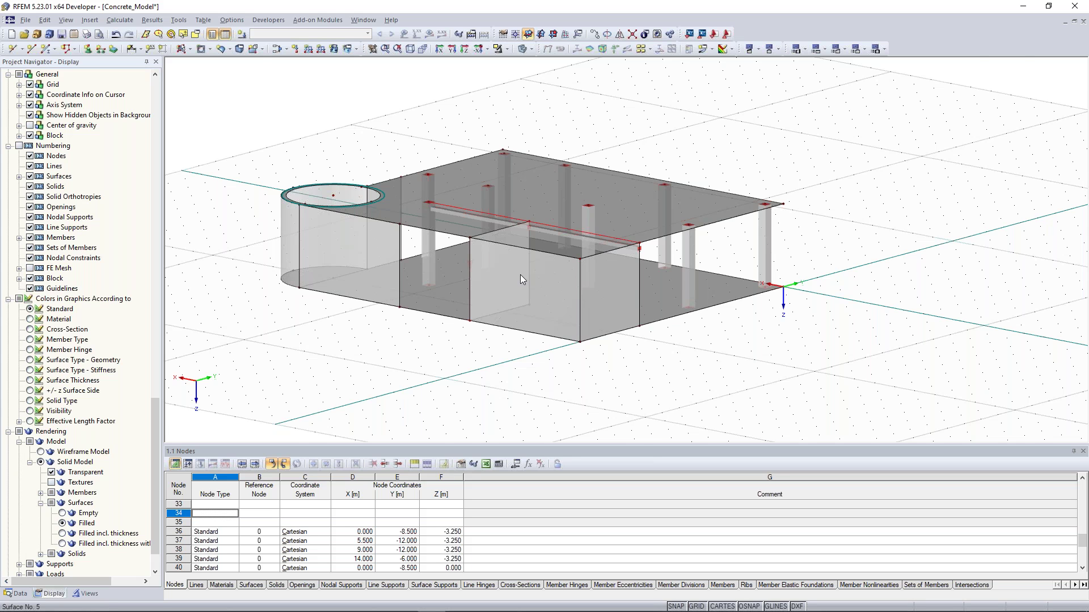
scroll(519, 275, up, 2)
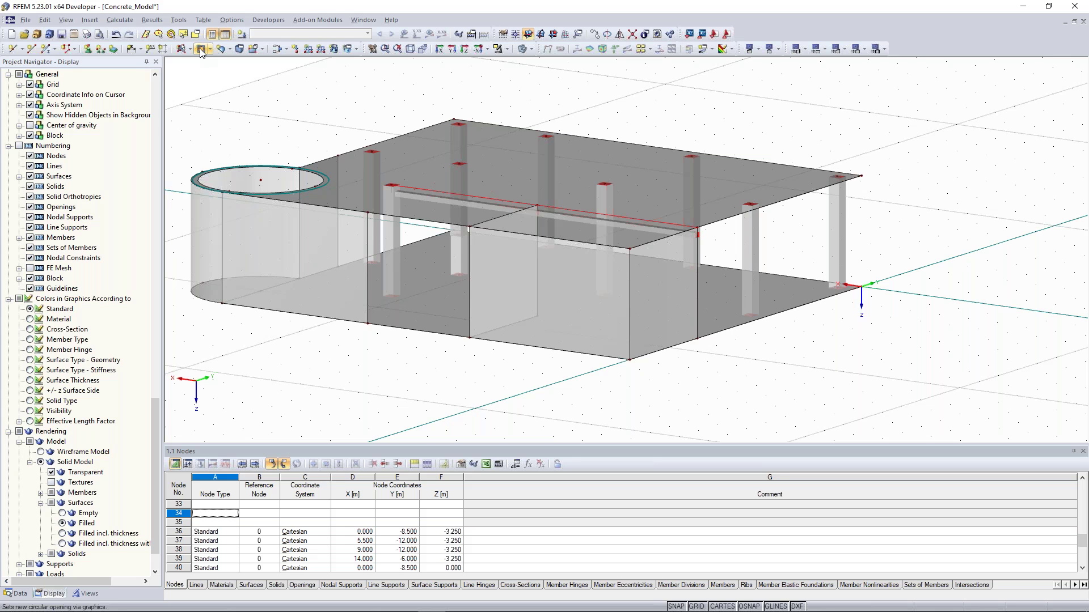
click(199, 49)
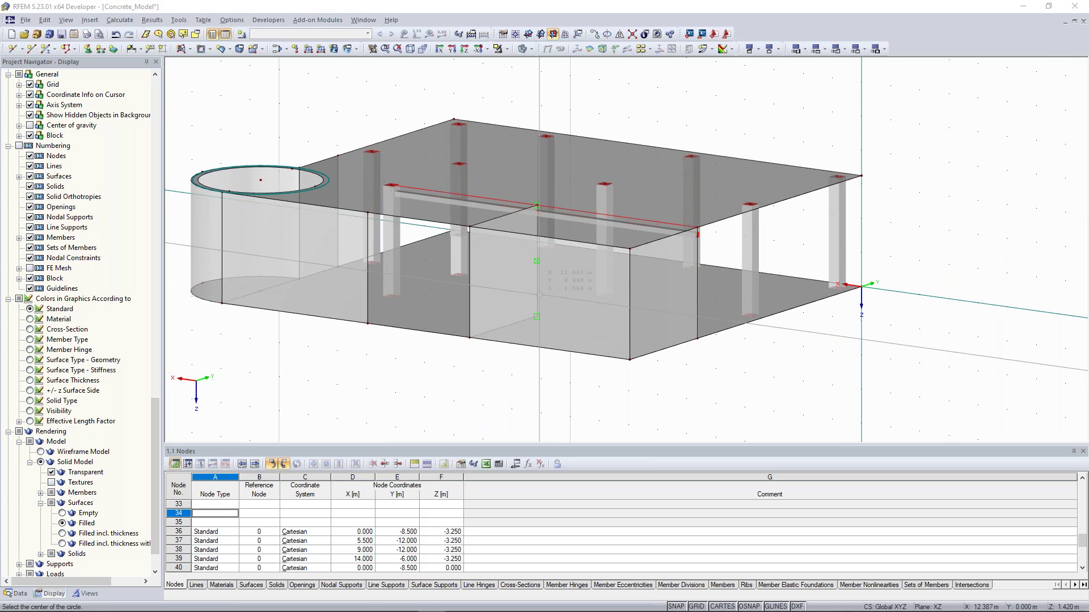
click(527, 35)
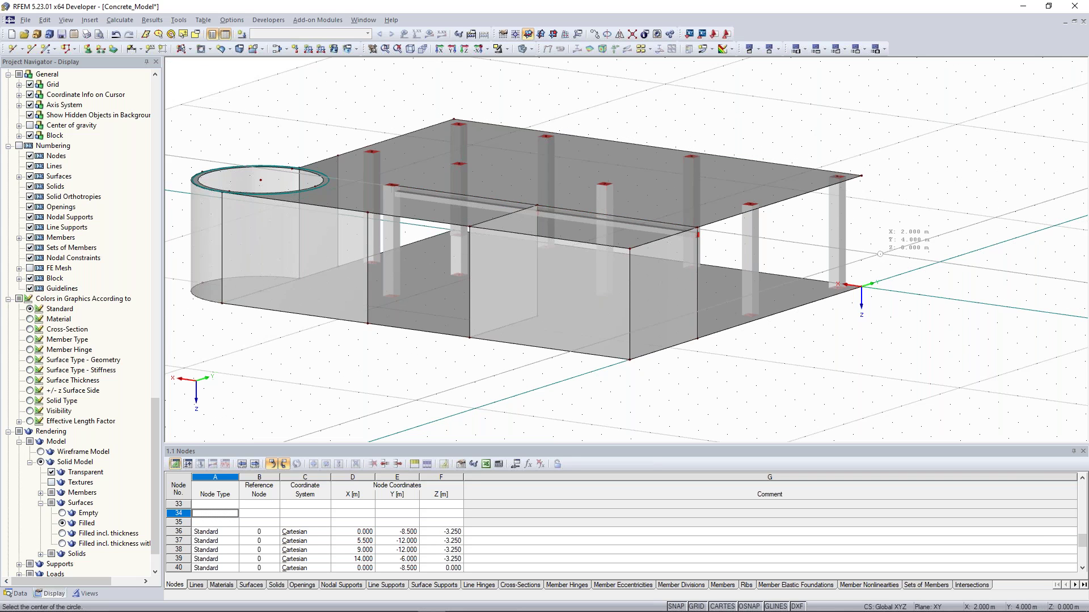
key(Escape)
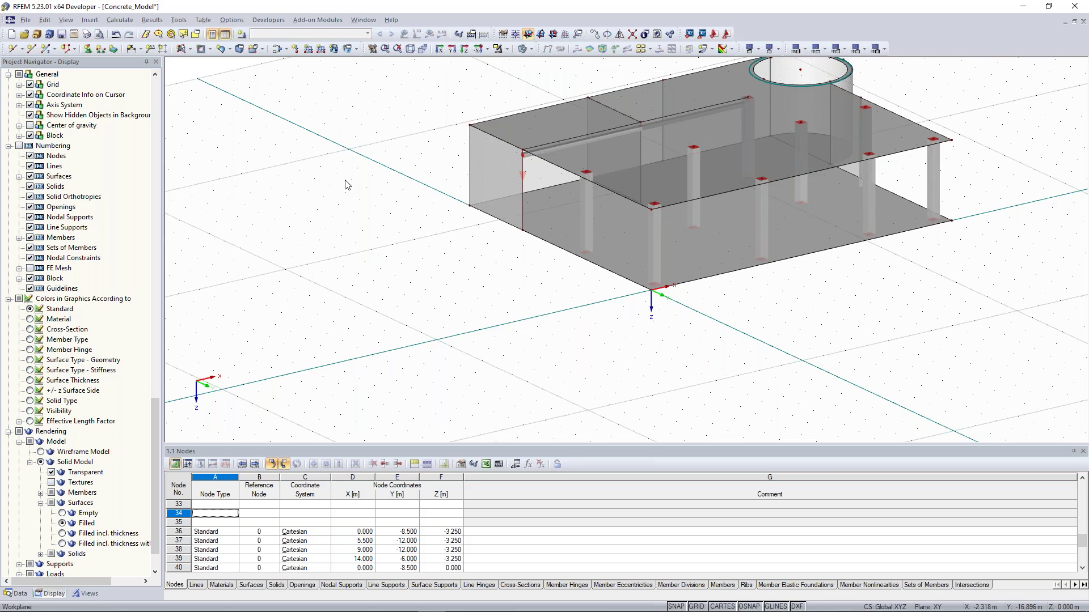
Step: Set the XZ plane as the current work plane, aligned with the rear wall and its lower corner node
scroll(449, 231, up, 1)
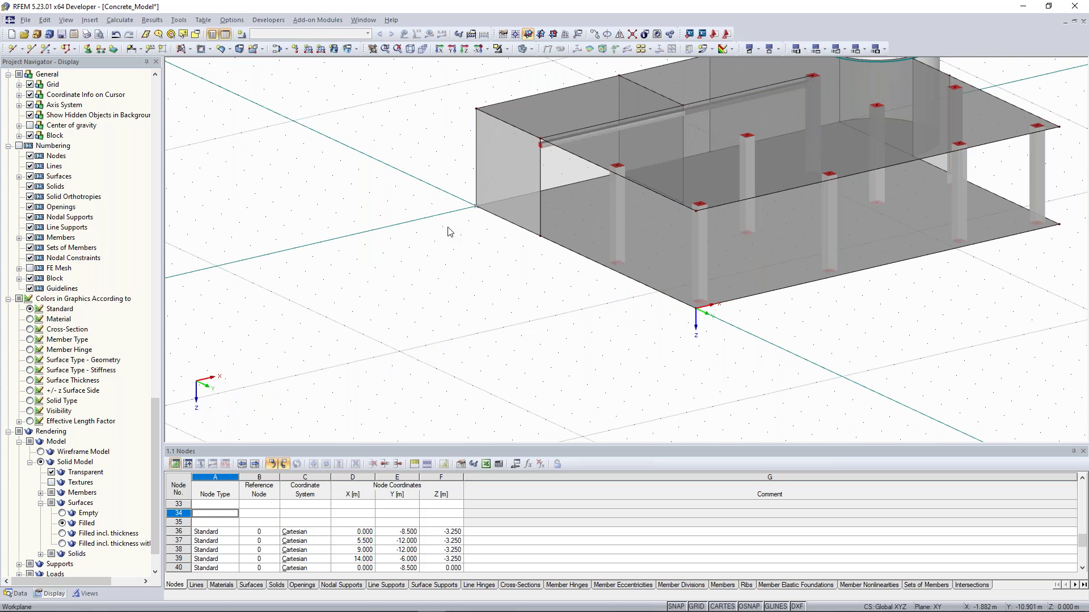
ctrl+middle_drag(448, 231, 512, 142)
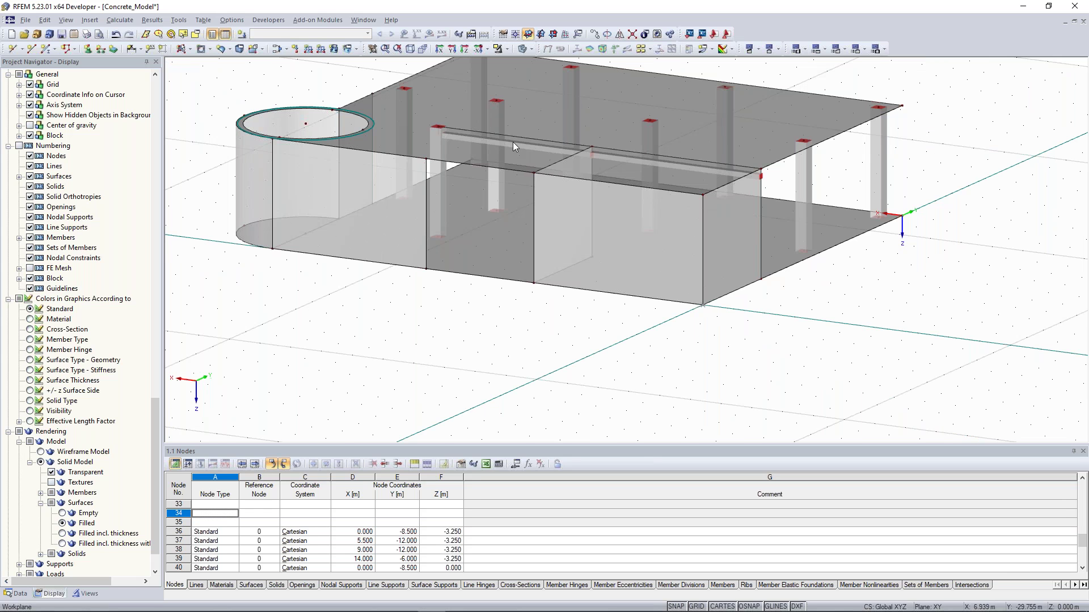
click(553, 34)
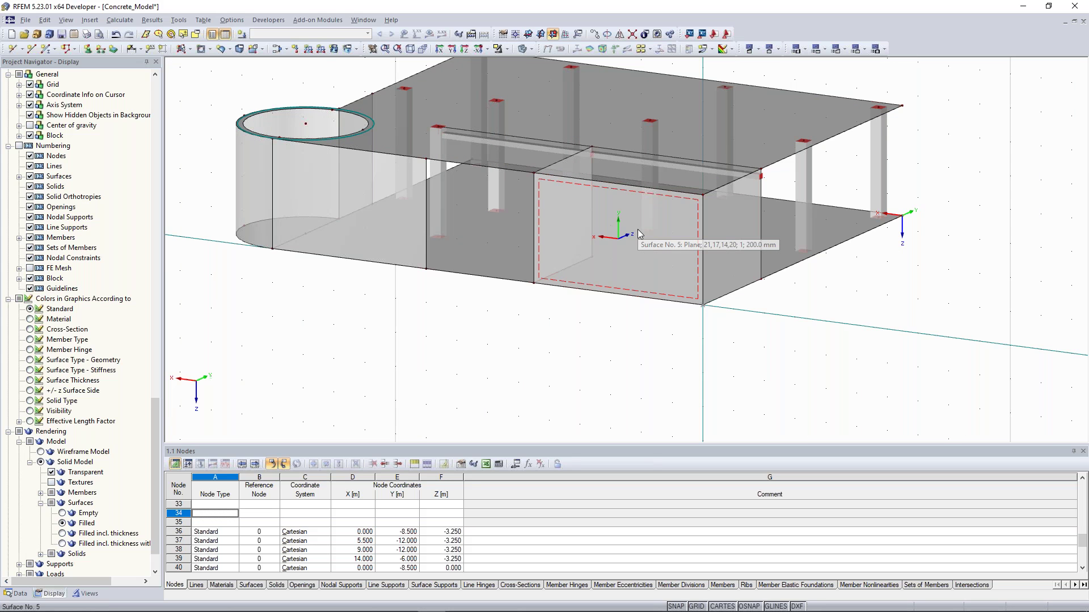
middle_drag(338, 321, 316, 353)
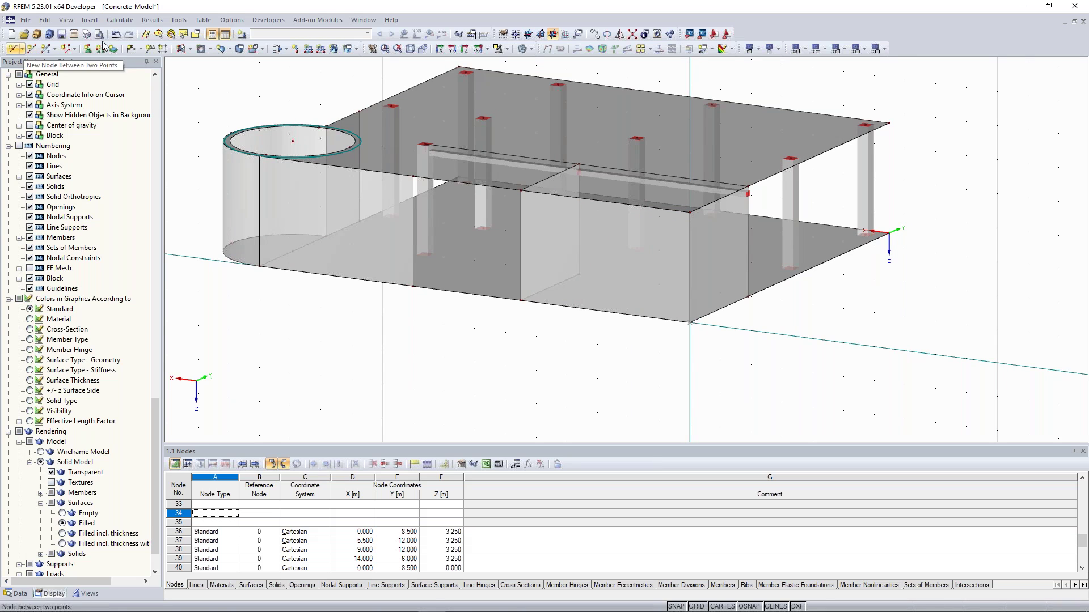
click(240, 52)
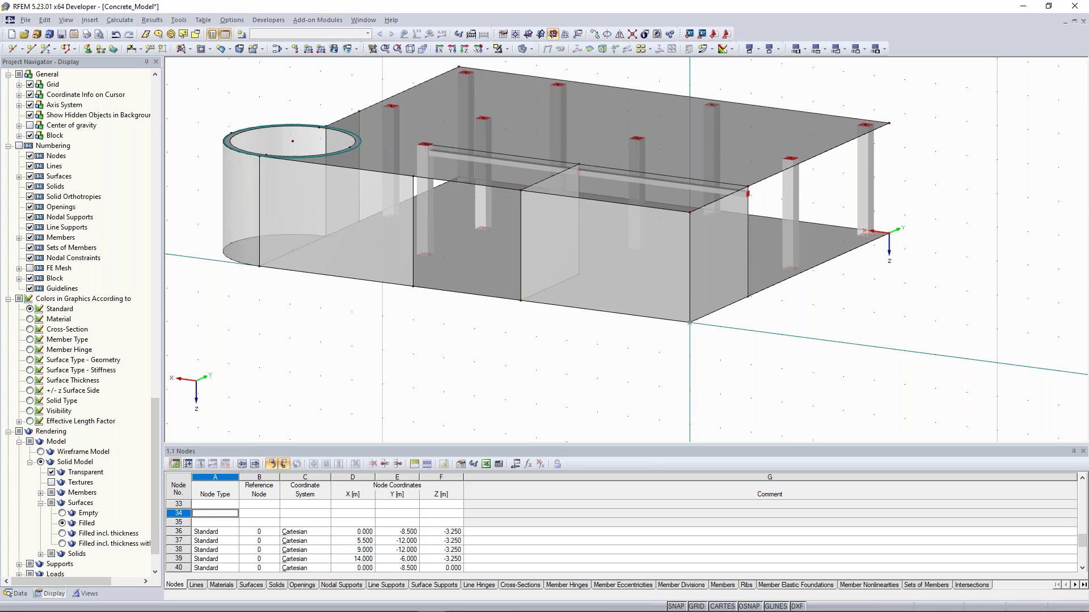
scroll(584, 217, up, 2)
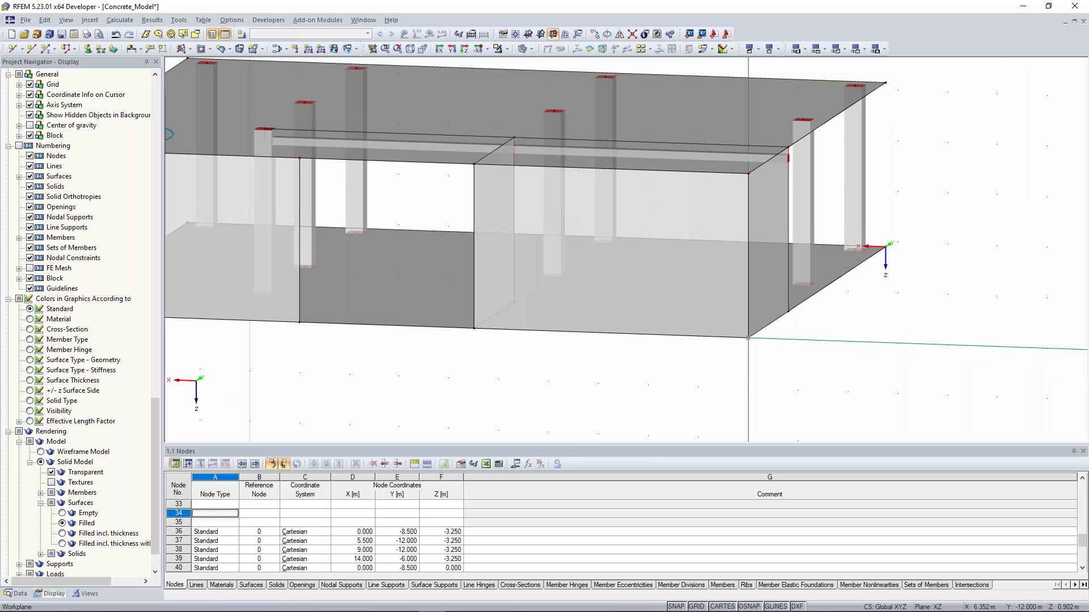
scroll(143, 330, down, 15)
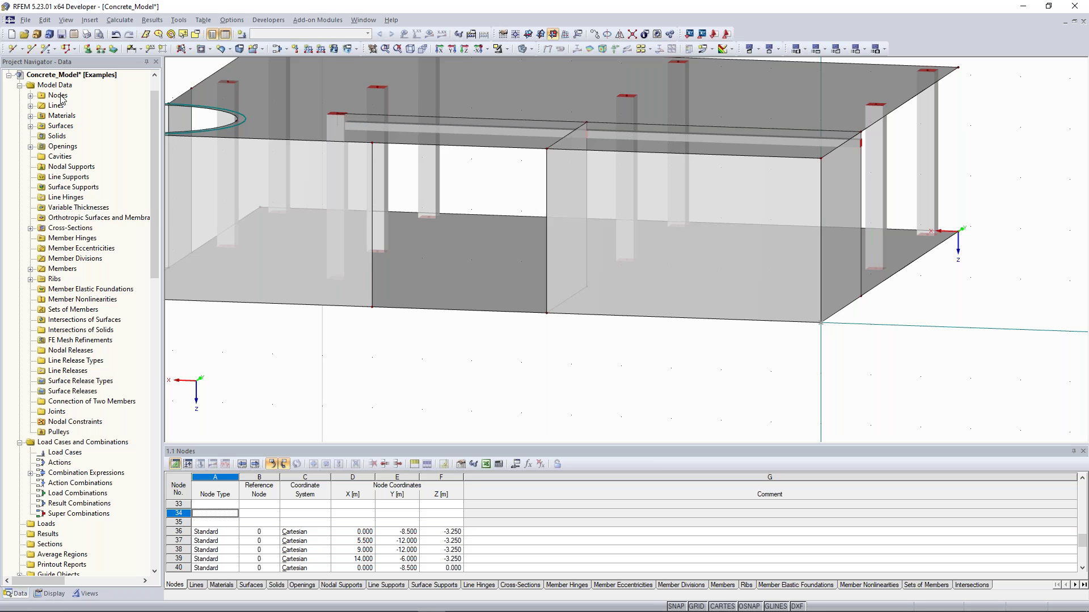
right_click(61, 97)
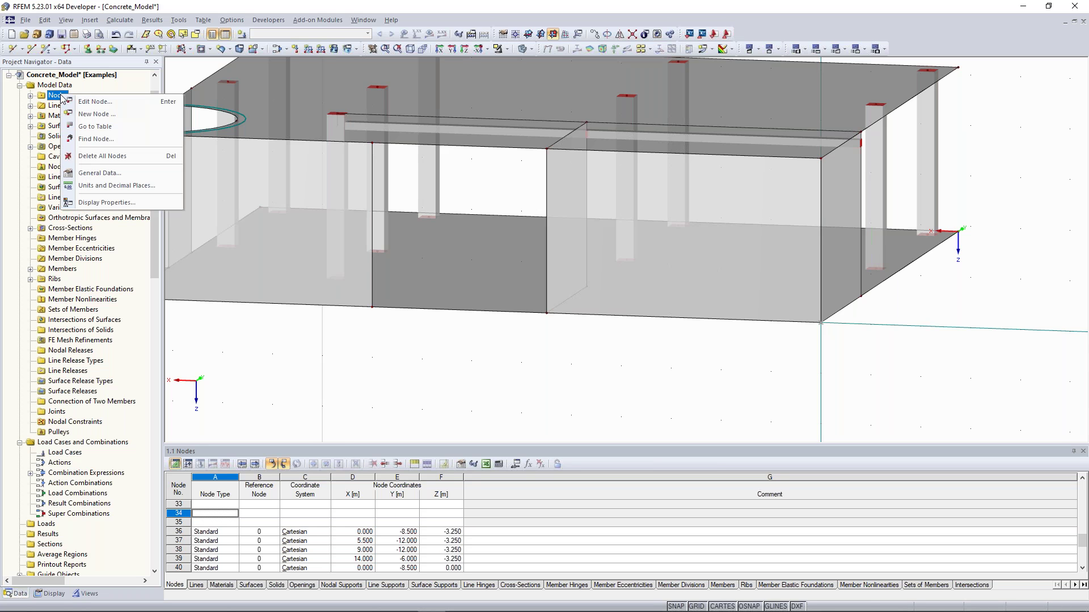
click(90, 114)
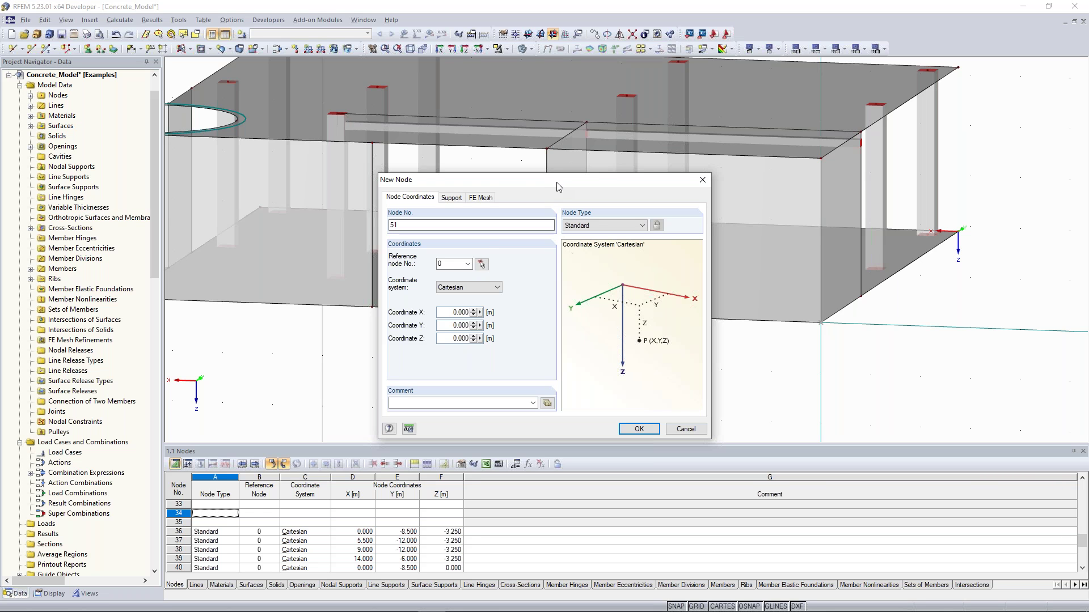
drag(559, 187, 230, 118)
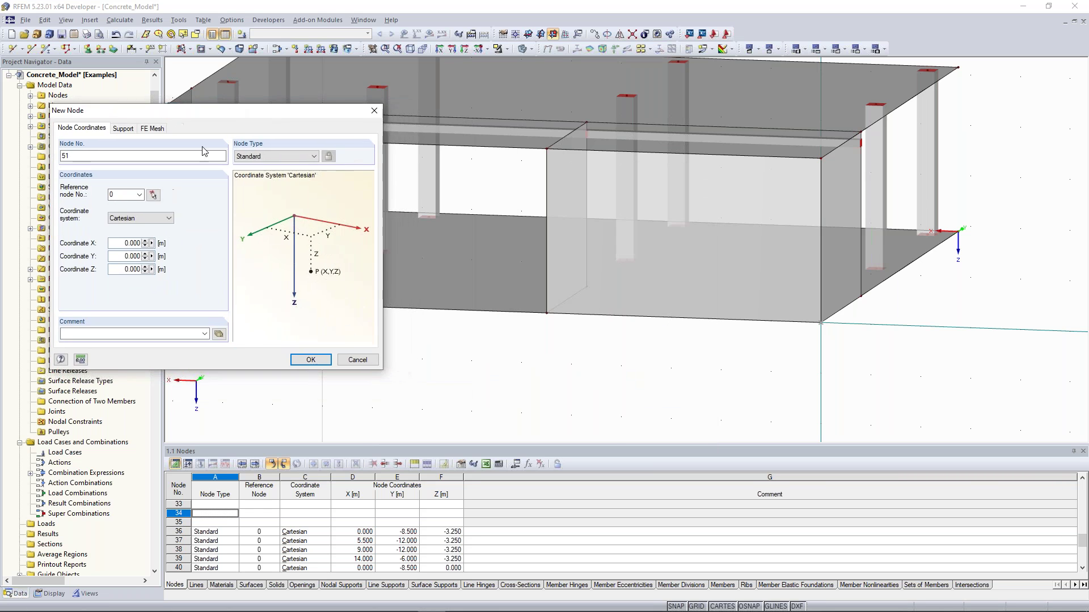
click(151, 218)
click(150, 218)
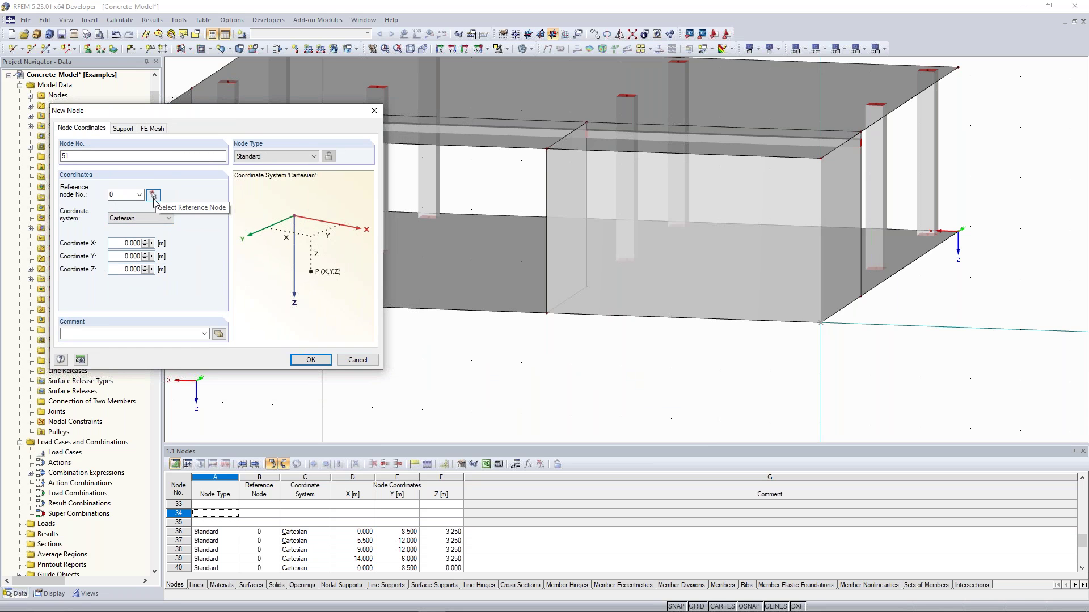
click(152, 195)
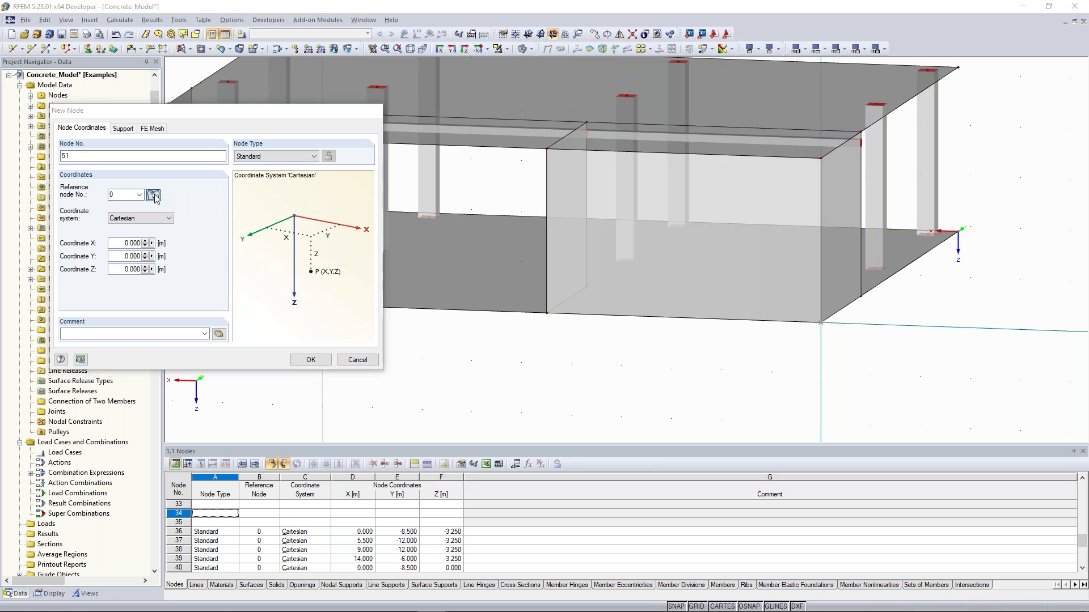
click(820, 322)
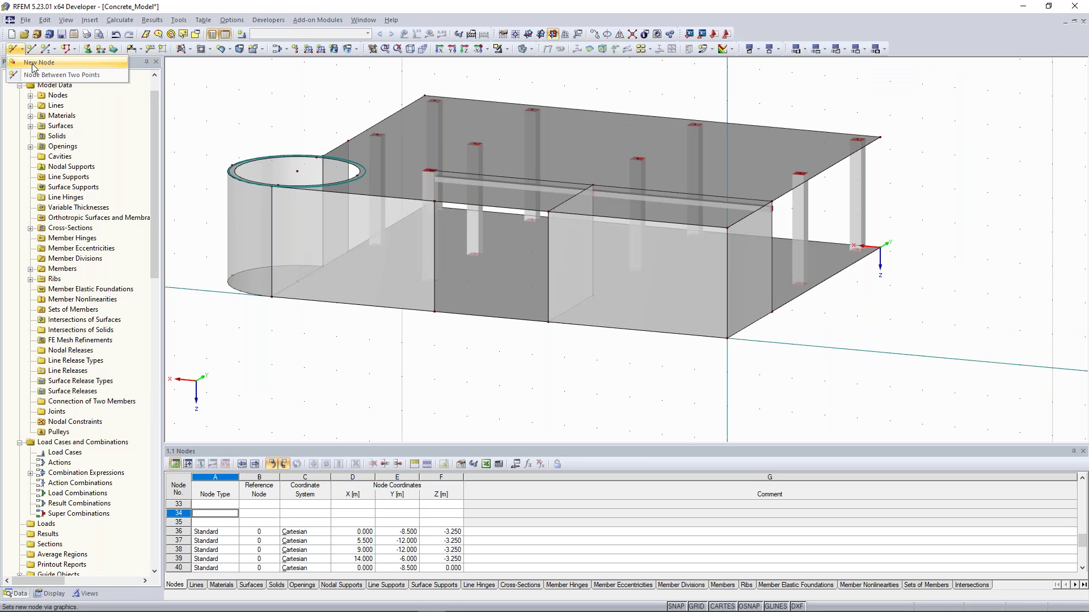
Step: Create a standard node on the rear wall at X 5 m and Z -2.5 m, relative to the grid origin
click(33, 64)
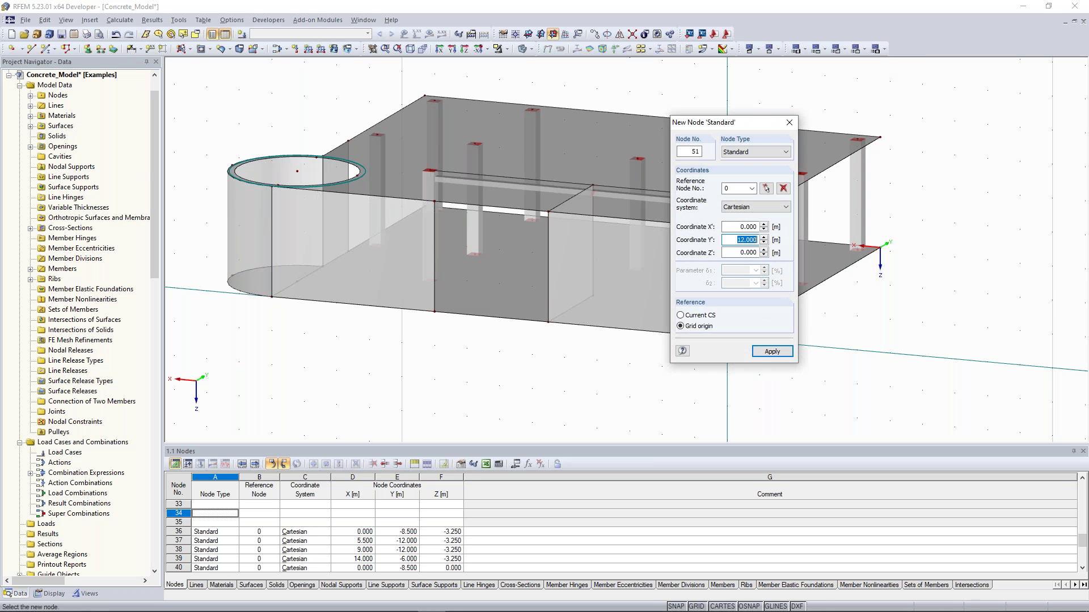
drag(747, 125, 205, 101)
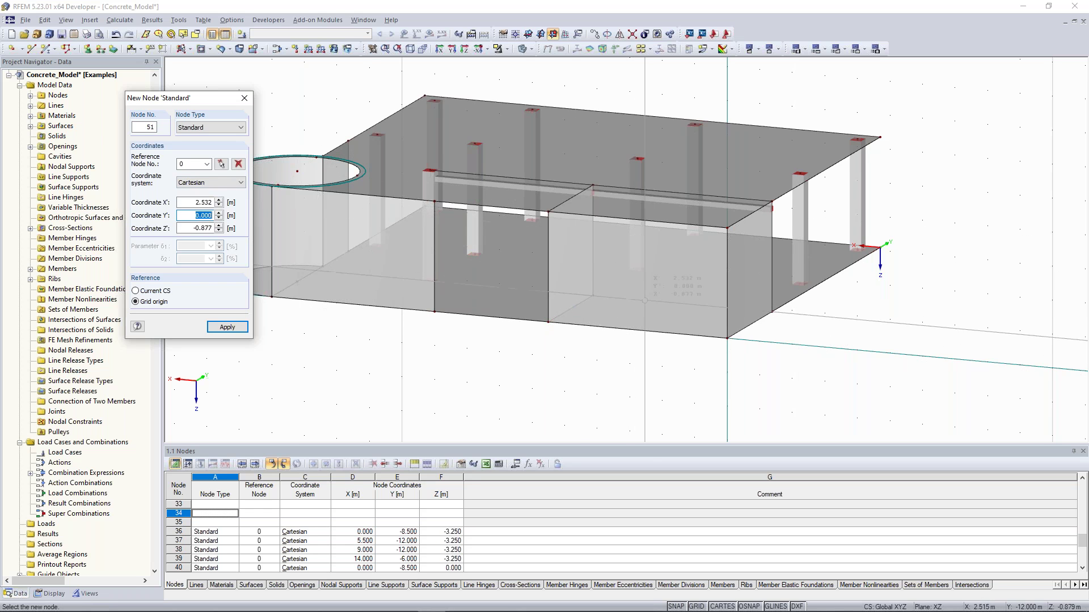
scroll(737, 340, up, 2)
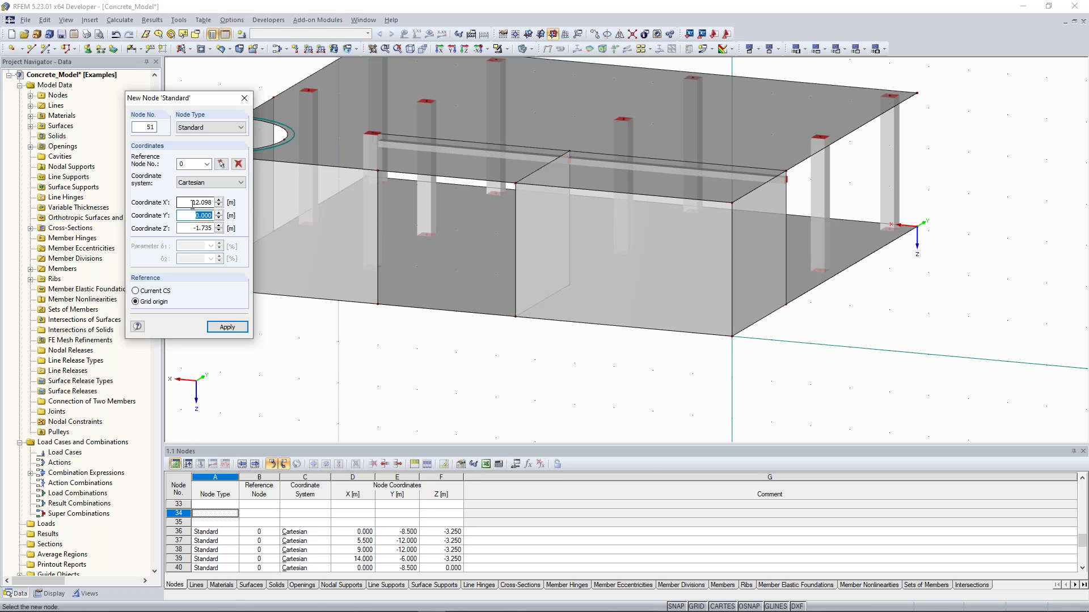
key(shift+Tab)
text(5)
key(Tab)
key(Tab)
text(-2,5)
click(227, 327)
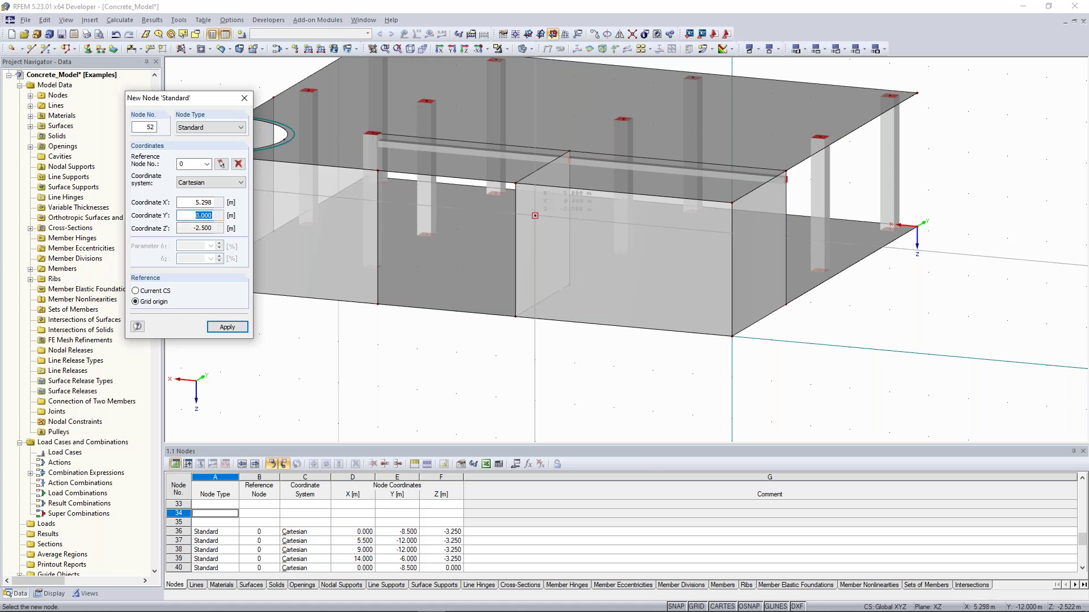
Step: Add the opposite corner node at X 1.5 m and Z -1 m and create a rectangular window opening between both nodes
double_click(206, 202)
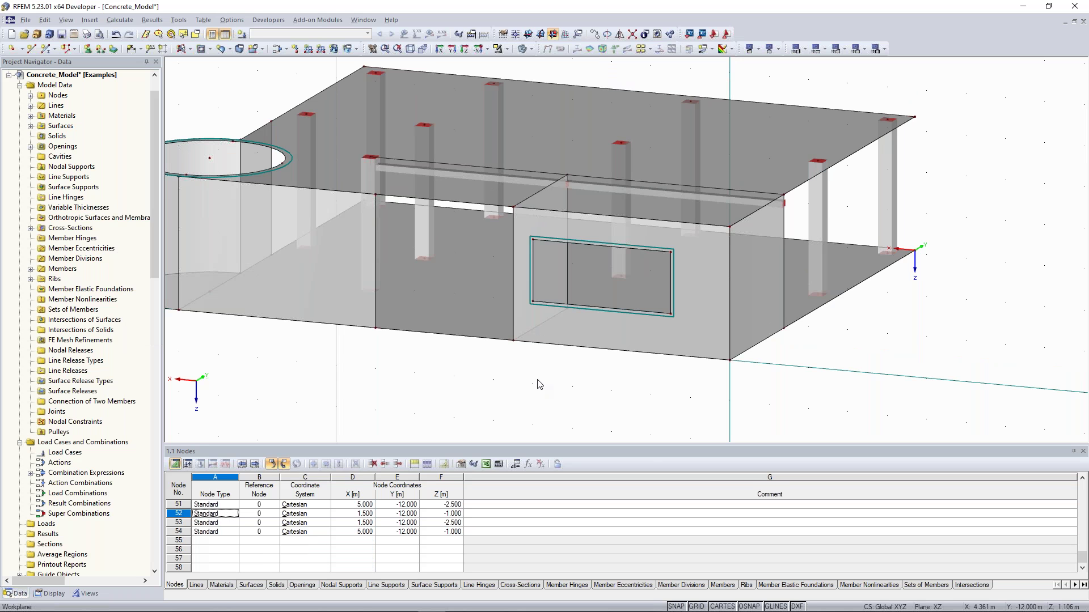
middle_drag(522, 376, 542, 373)
scroll(538, 375, down, 1)
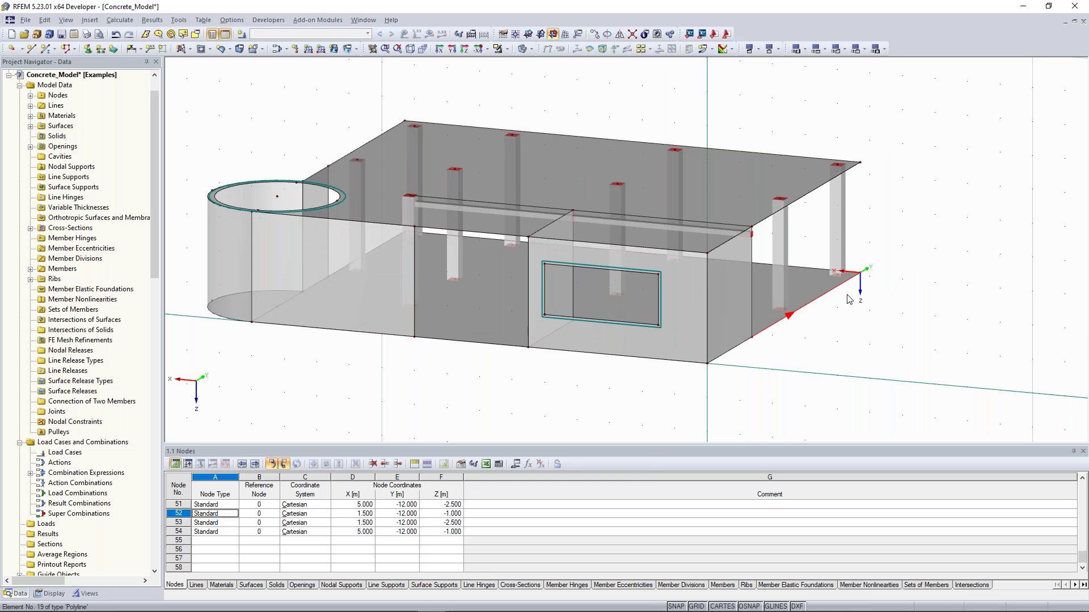
Step: Set the XY plane as the current work plane again, with its origin at the global origin
middle_drag(824, 333, 837, 291)
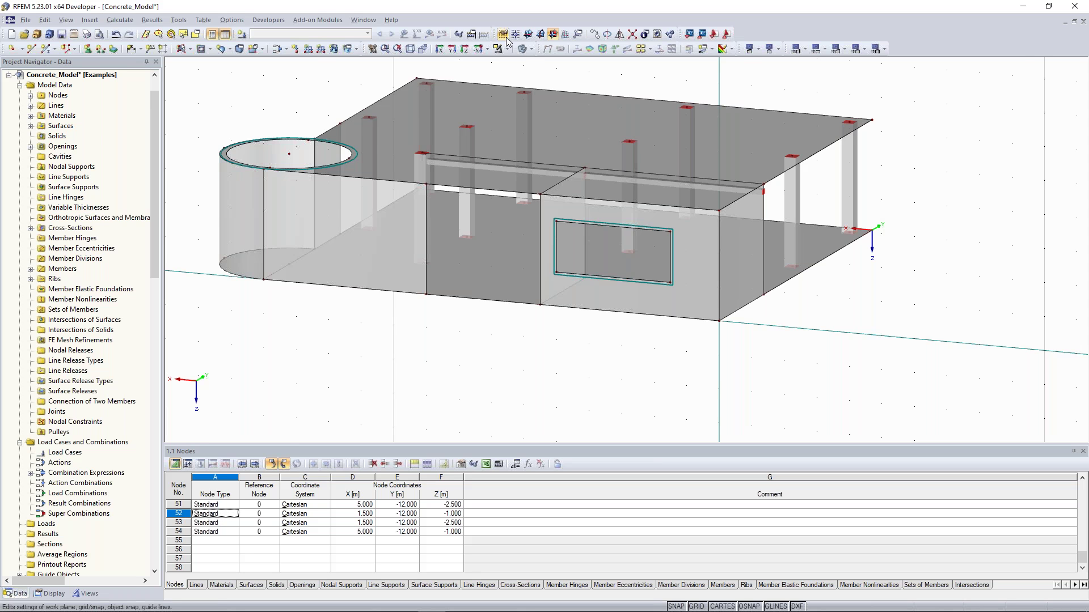
ctrl+middle_drag(836, 328, 590, 334)
click(526, 35)
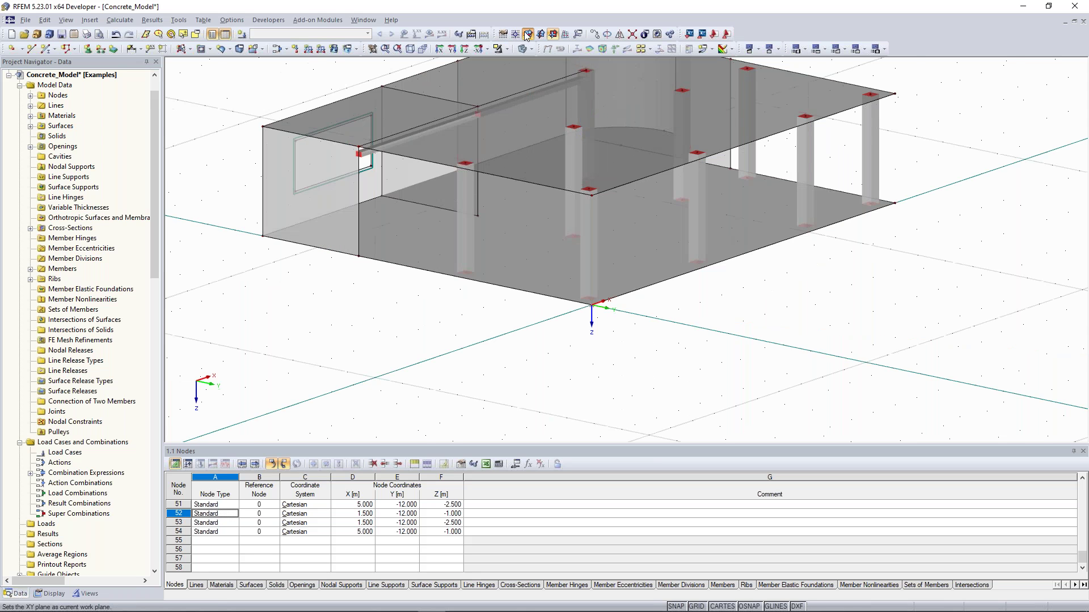
Step: Examine the whole building model from several sides, including the columns, beam, walls and the rear wall's window opening
scroll(861, 291, down, 2)
ctrl+middle_drag(862, 291, 480, 277)
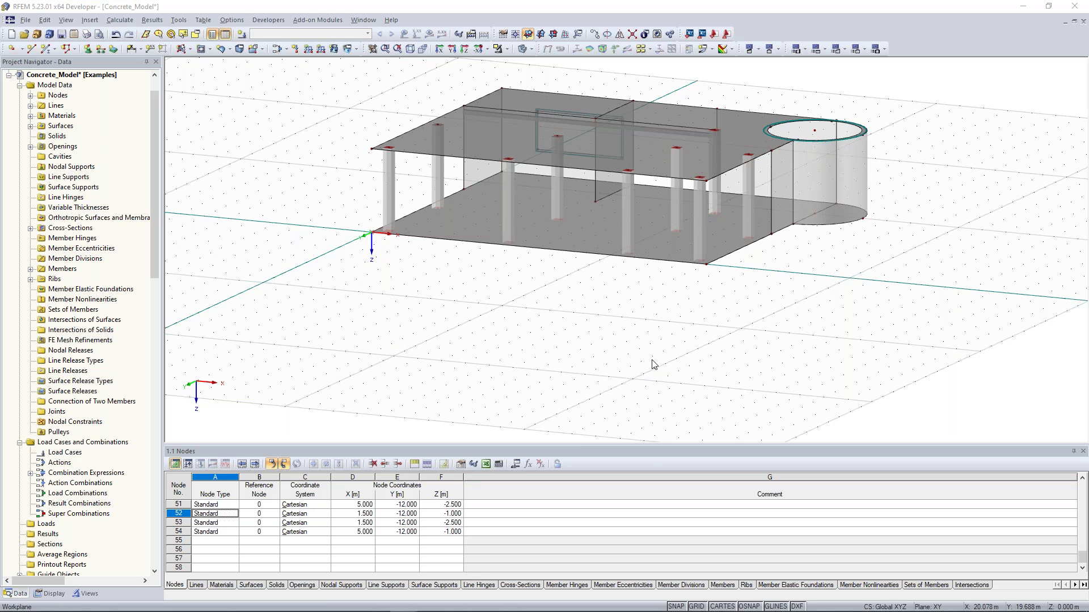
ctrl+middle_drag(421, 273, 448, 306)
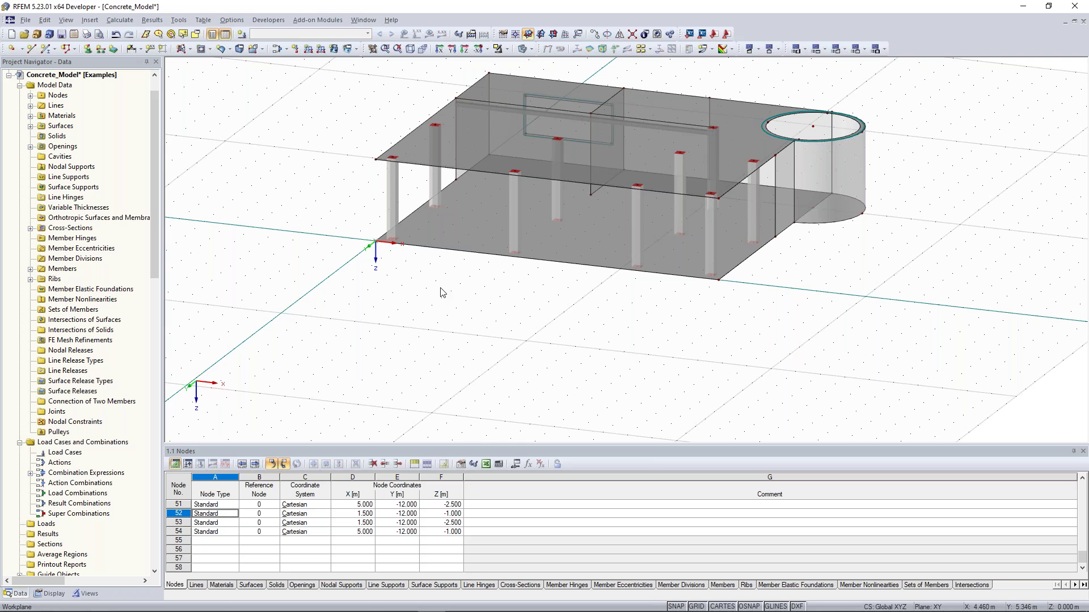
middle_drag(604, 219, 606, 231)
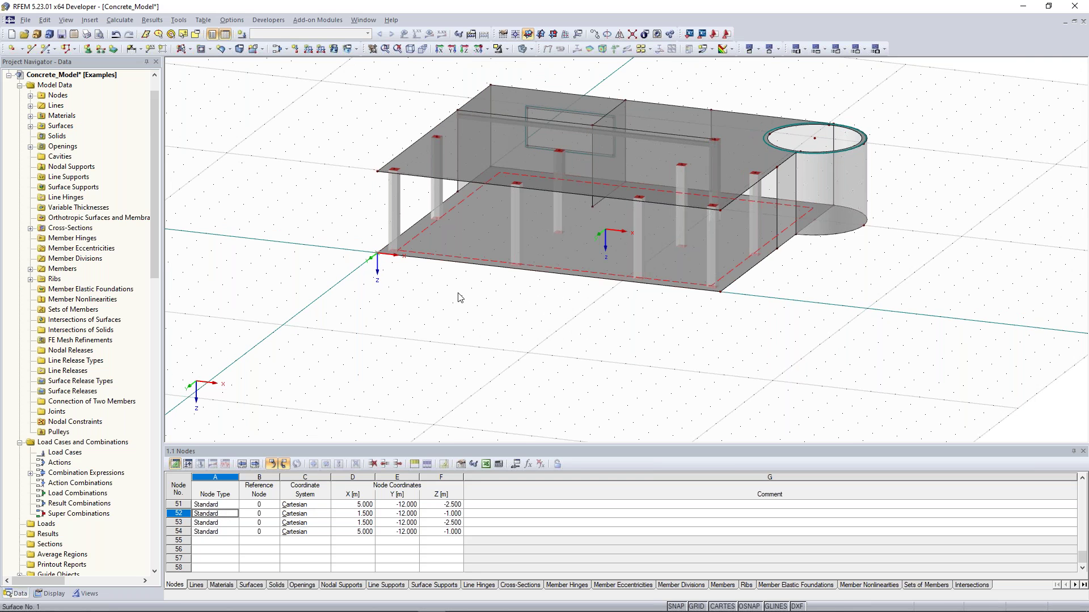
scroll(460, 298, up, 3)
ctrl+middle_drag(460, 298, 590, 286)
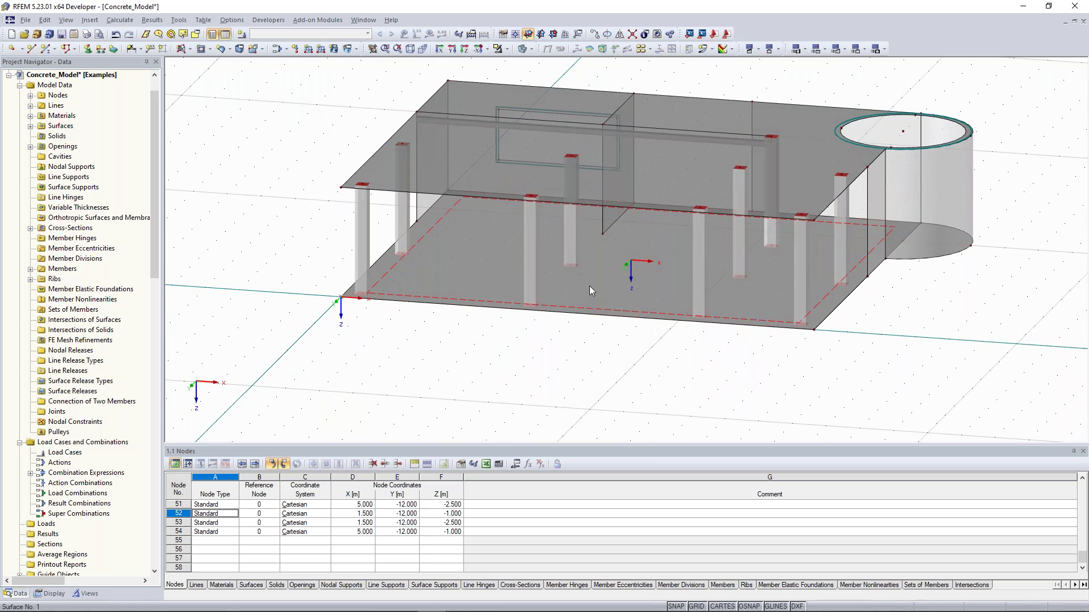
ctrl+middle_drag(904, 302, 350, 206)
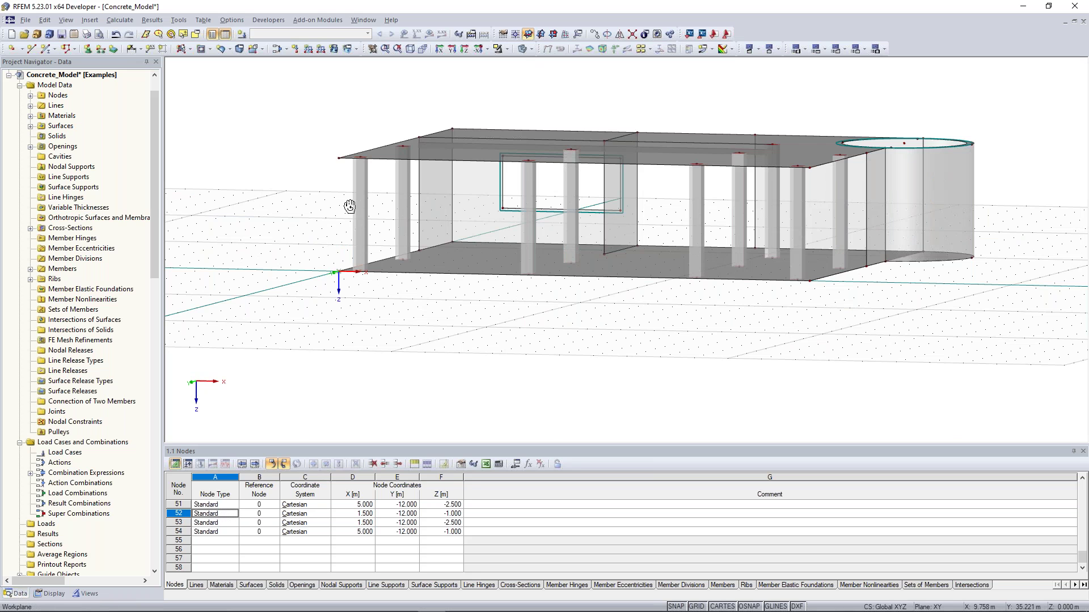
ctrl+middle_drag(350, 206, 356, 234)
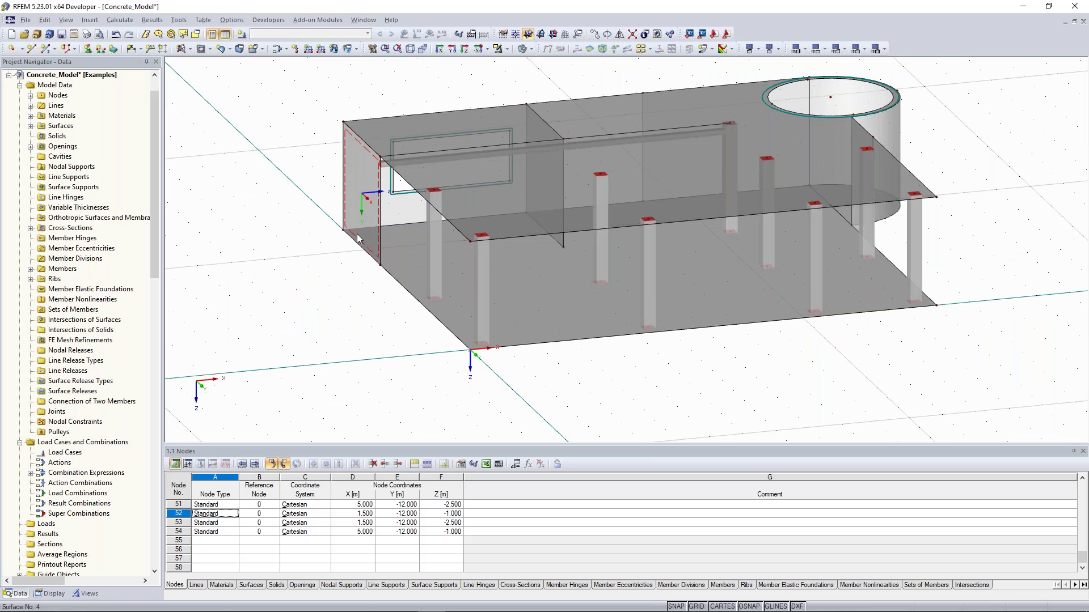
ctrl+middle_drag(335, 237, 386, 241)
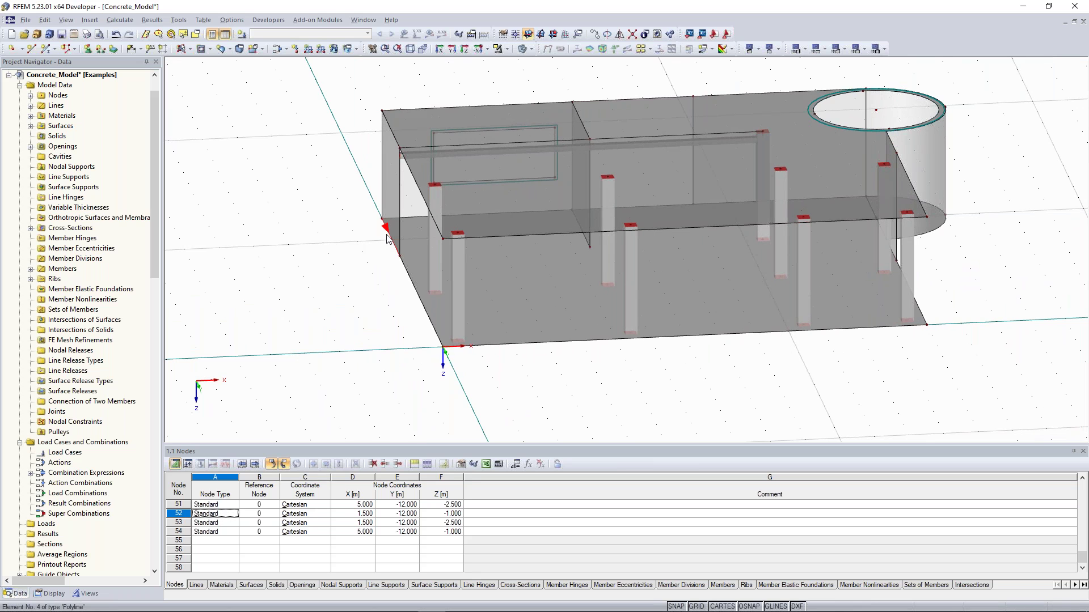
Step: Add a line support to lines 4 and 19 of the floor slab edge, using global axes and fixing only displacement uZ
middle_drag(307, 238, 330, 263)
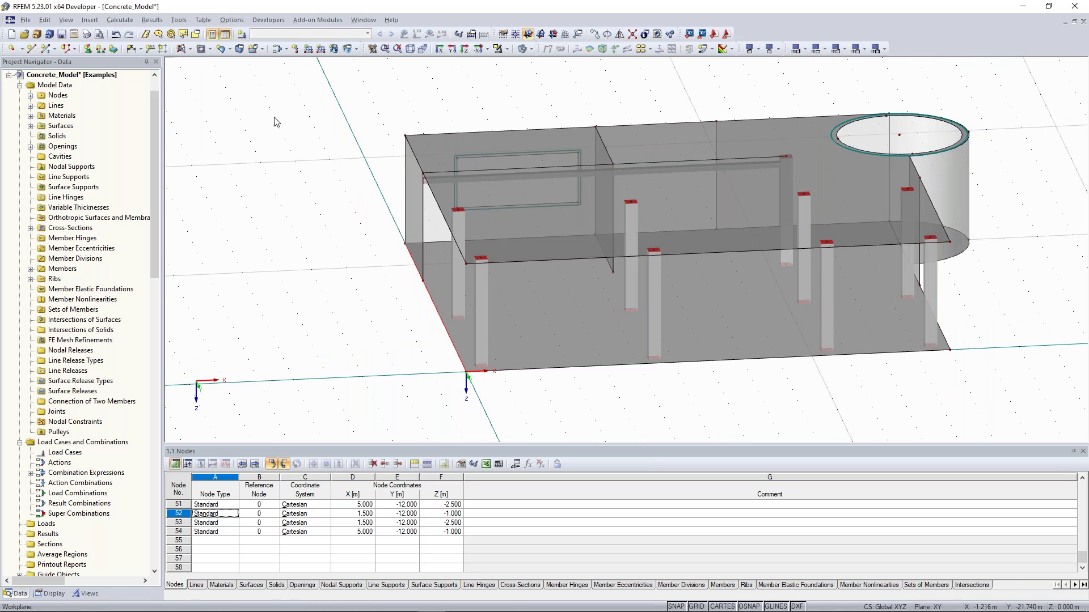
click(102, 51)
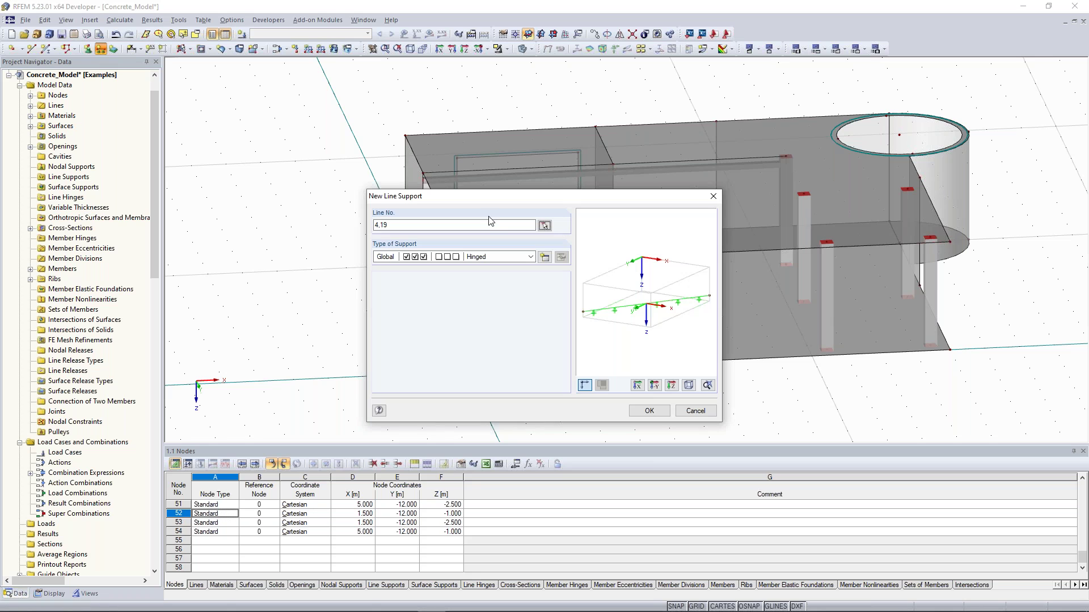
click(561, 257)
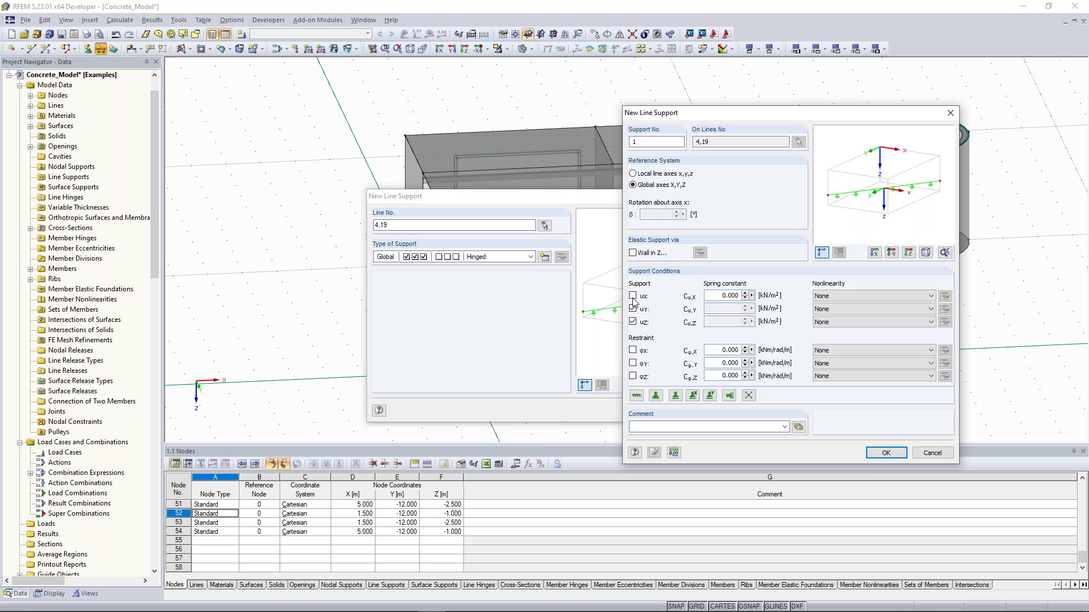
click(633, 309)
click(886, 453)
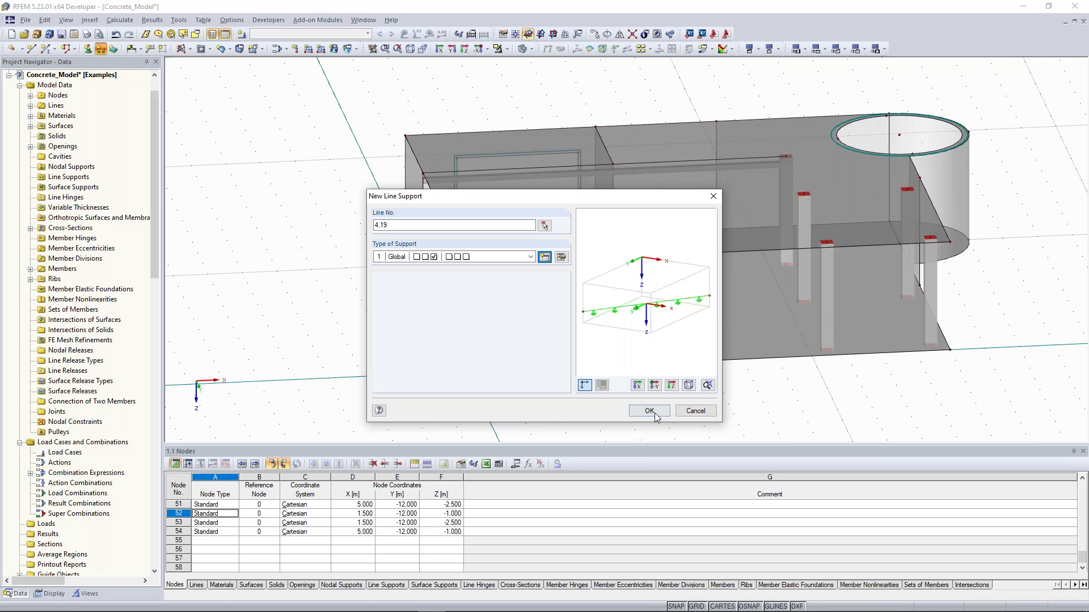
click(653, 413)
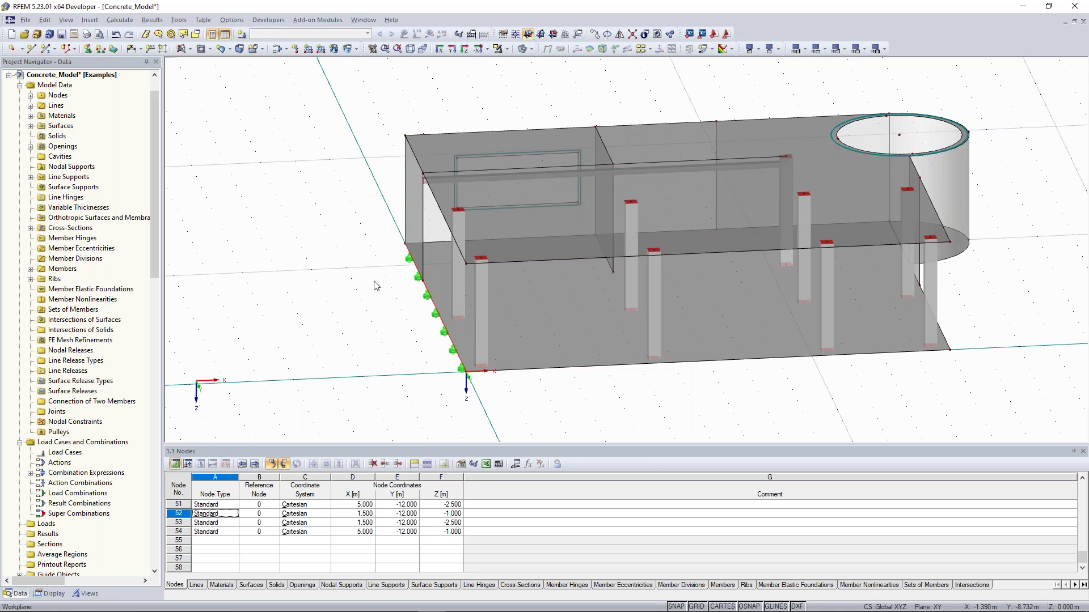
Step: Select both floor slab surfaces 1 and 2, edit them and enable a new surface support for them
ctrl+middle_drag(1020, 288, 915, 295)
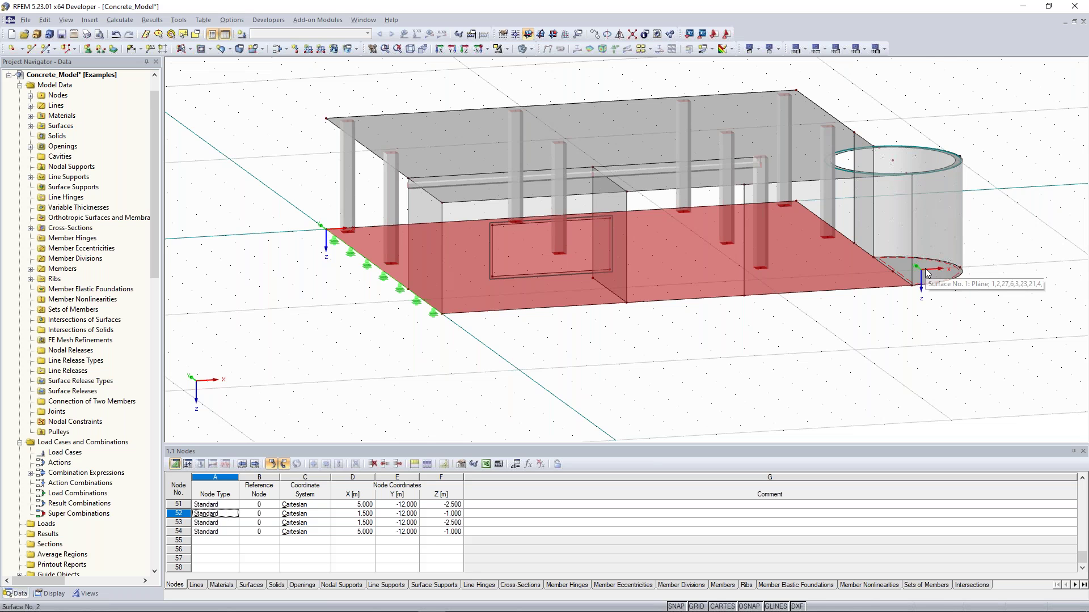
click(553, 212)
ctrl+middle_drag(554, 212, 583, 339)
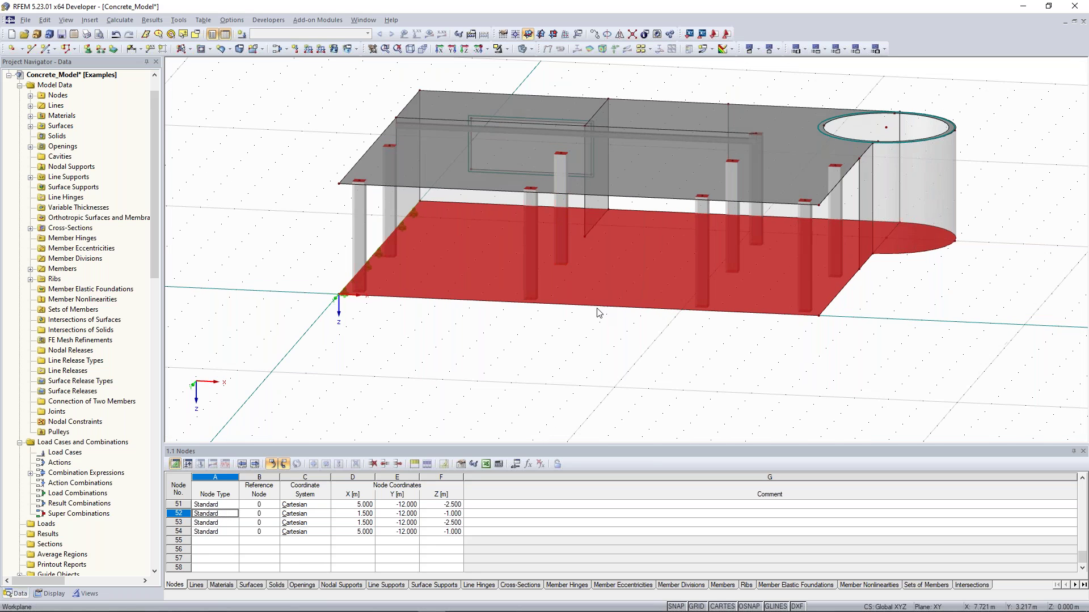
right_click(629, 249)
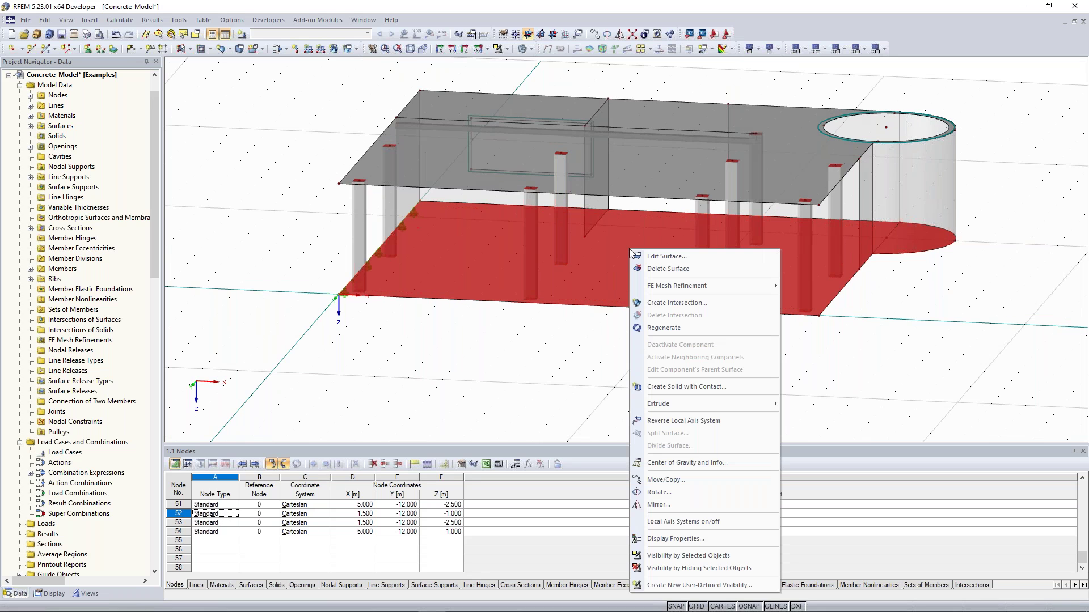
click(705, 254)
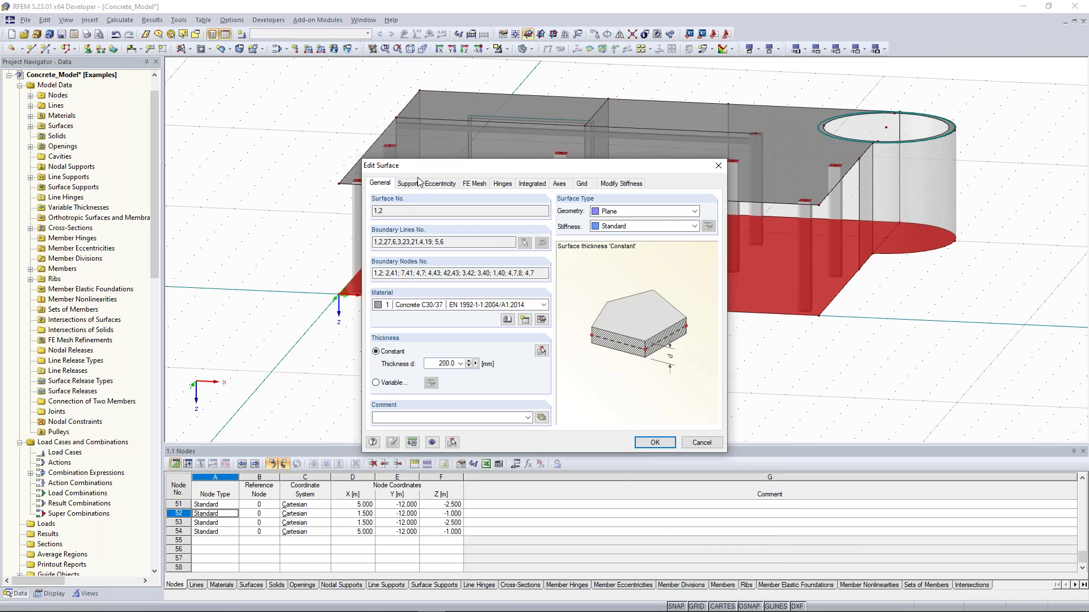
click(422, 187)
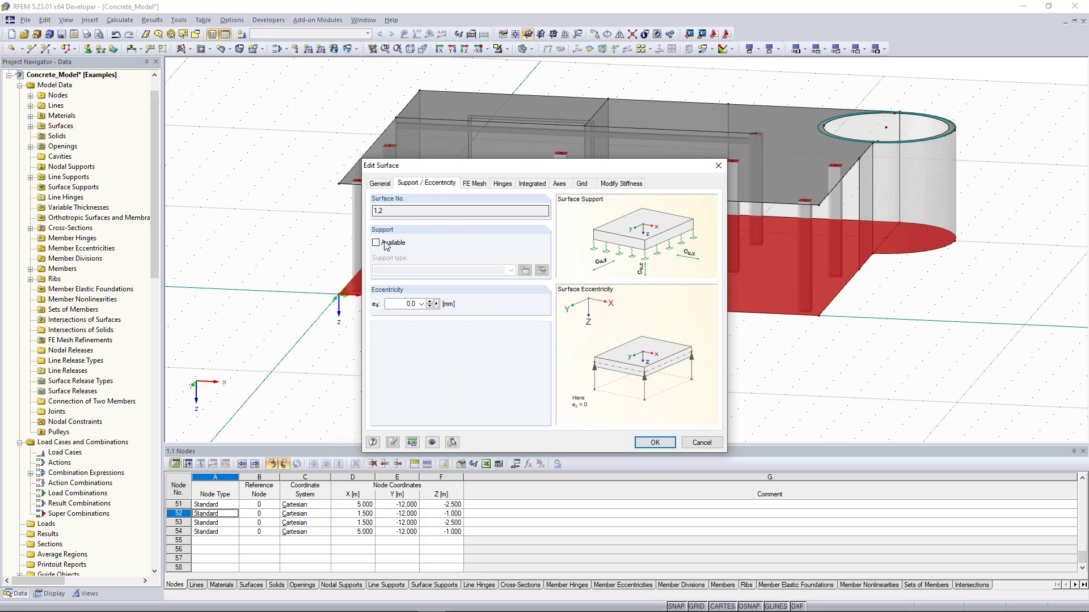
click(376, 244)
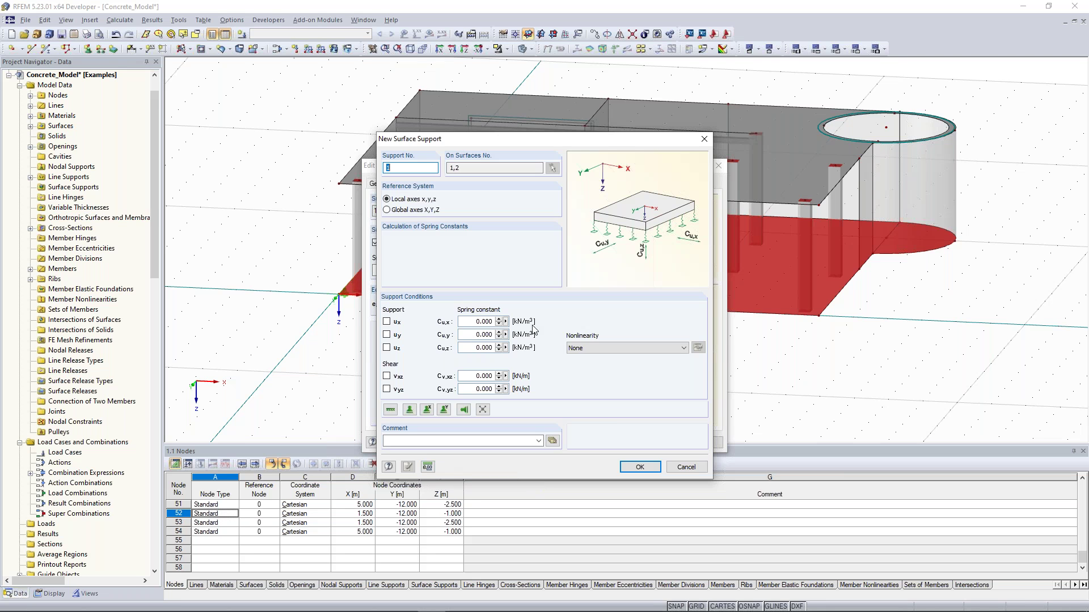
Step: Change the force unit for supports, stiffness and orthotropy to MN
click(429, 467)
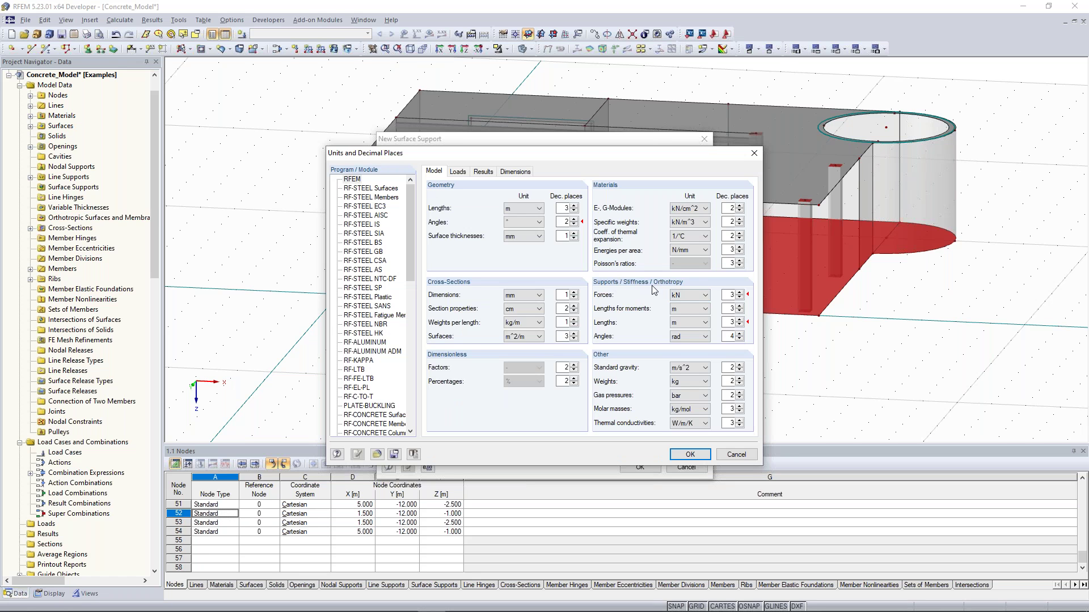
click(698, 296)
click(689, 320)
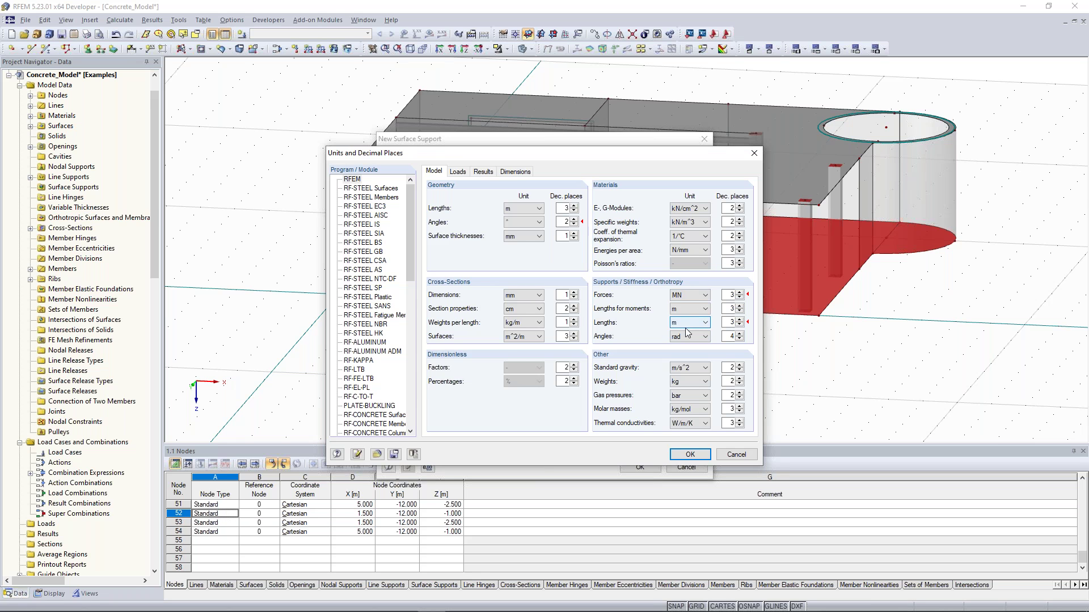
key(Return)
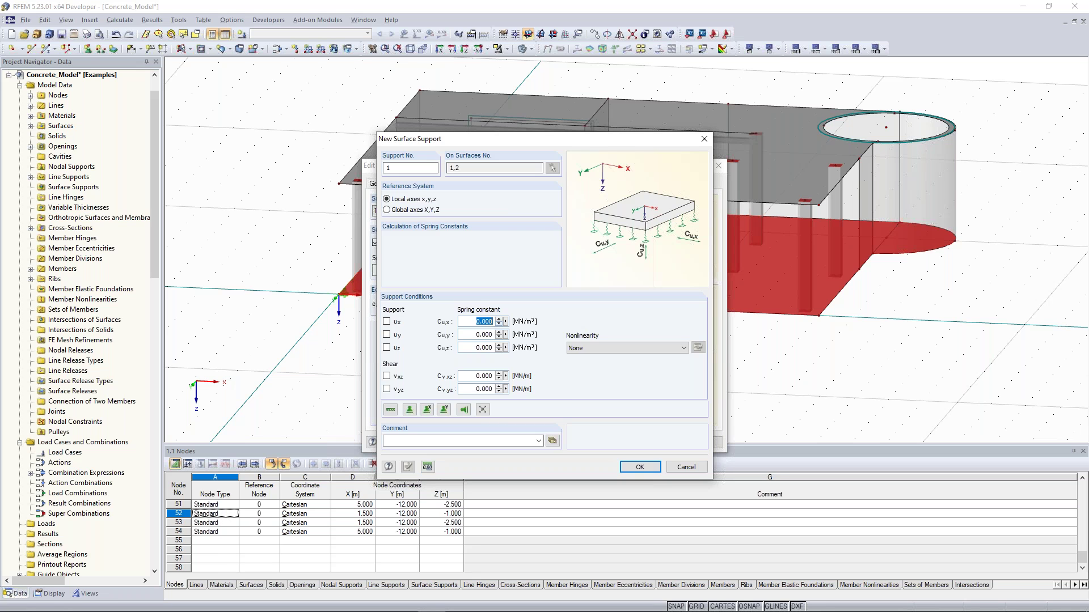
Step: Set the surface support springs to 10 MN/m³ in x and y, 100 MN/m³ in z, and both shear springs to 50 MN/m
text(10)
key(Tab)
text(10)
key(Tab)
text(100)
key(Tab)
key(Tab)
text(50)
key(Tab)
text(50)
Step: Set the support nonlinearity to failure if negative contact stress in z and apply the surface support to the floor slabs
click(622, 349)
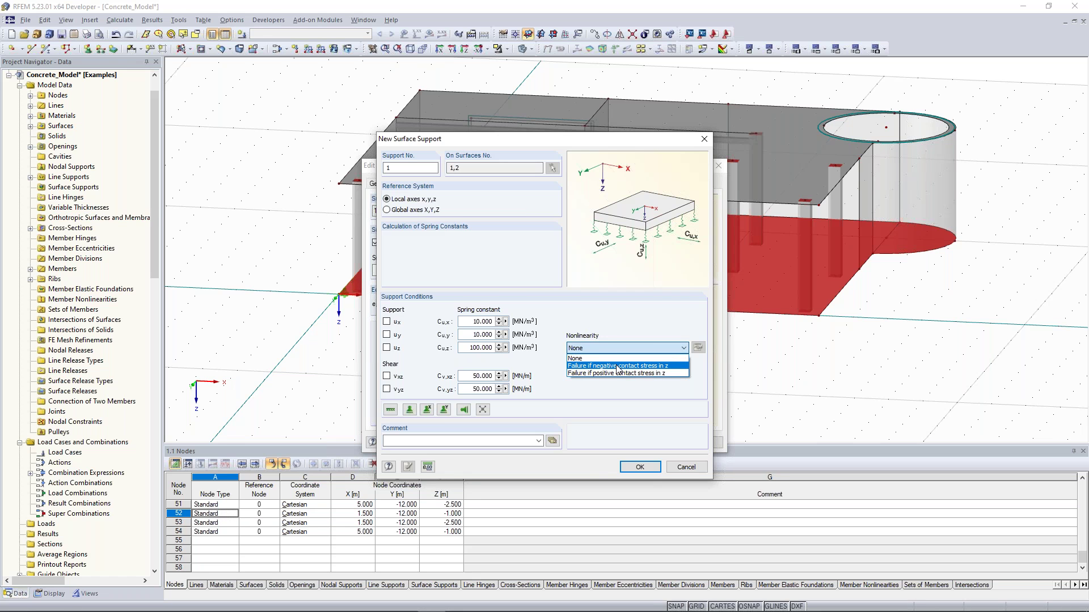
click(617, 366)
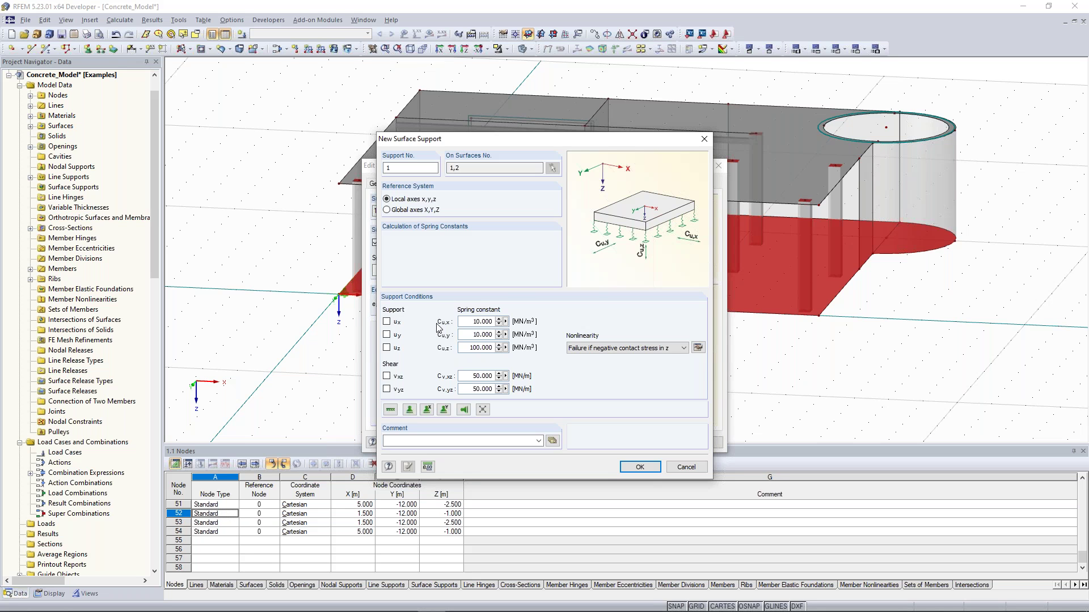
double_click(478, 321)
click(472, 321)
drag(472, 321, 499, 390)
click(505, 321)
click(502, 295)
click(651, 473)
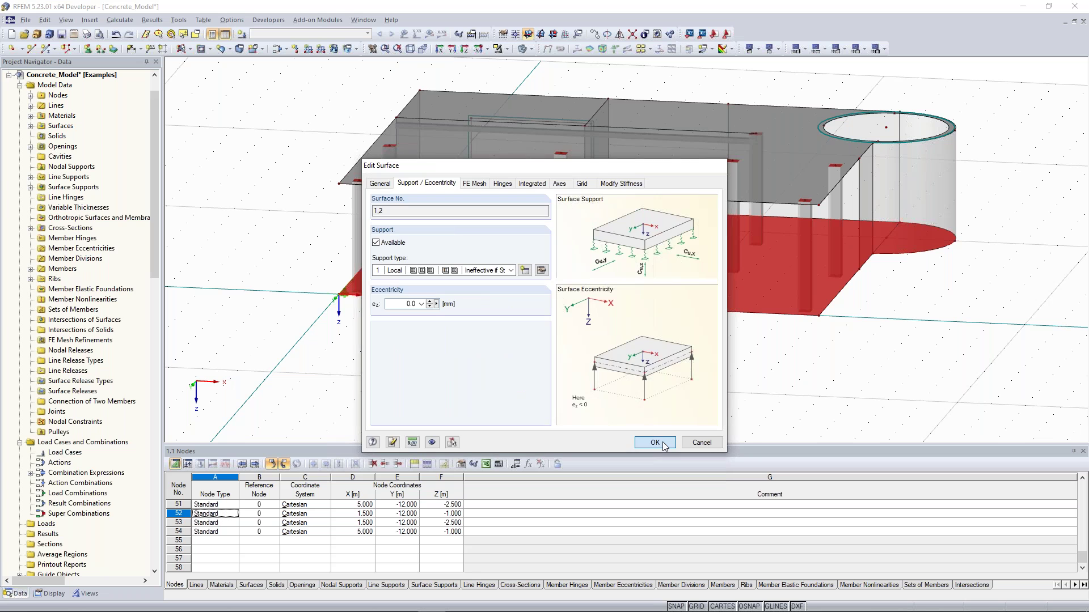
click(654, 443)
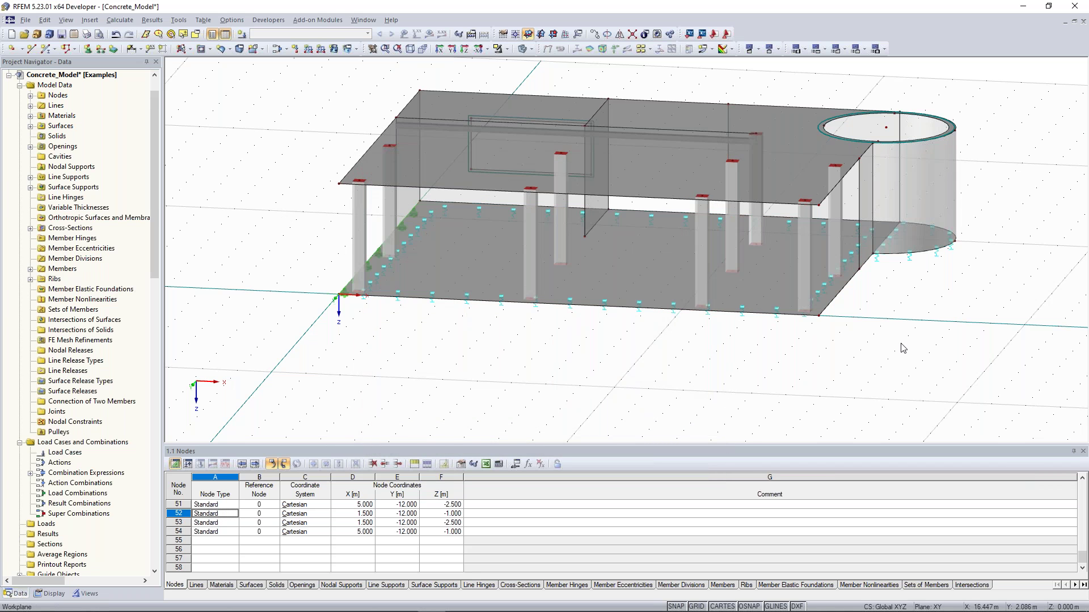
ctrl+middle_drag(901, 342, 832, 359)
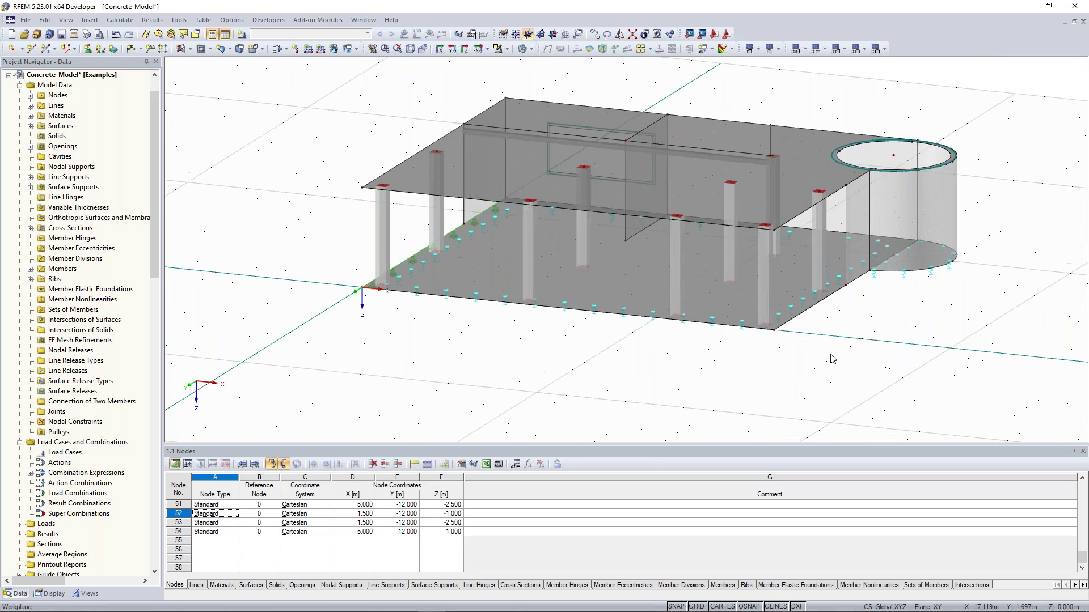
mouse_move(352, 170)
ctrl+middle_down()
mouse_move(295, 139)
mouse_move(354, 160)
mouse_move(322, 178)
mouse_move(332, 152)
mouse_move(339, 181)
mouse_move(363, 172)
mouse_move(349, 169)
ctrl+middle_up()
scroll(340, 158, down, 1)
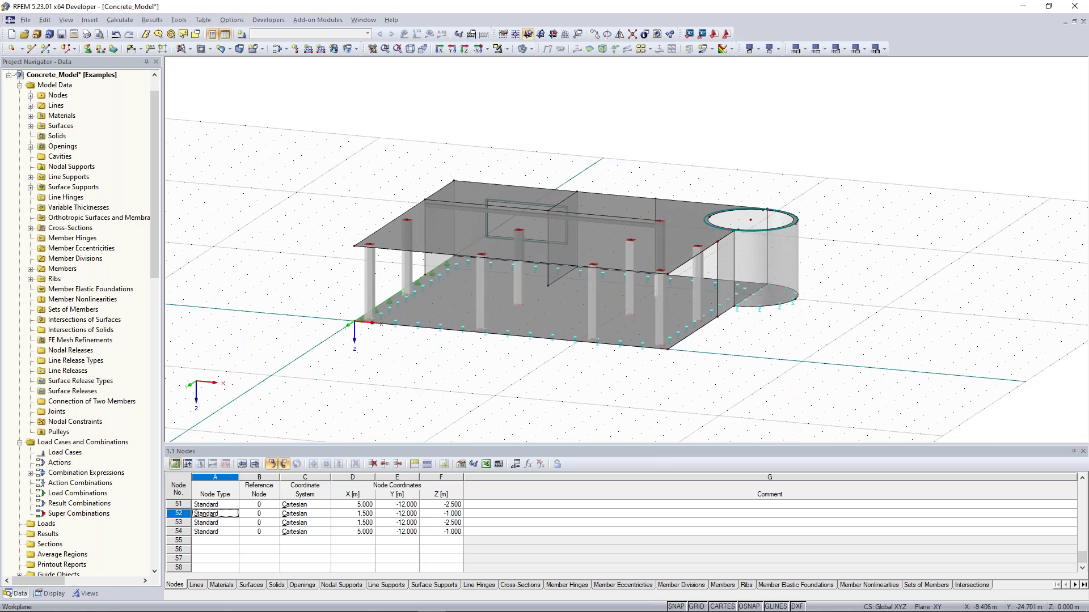
scroll(347, 138, up, 1)
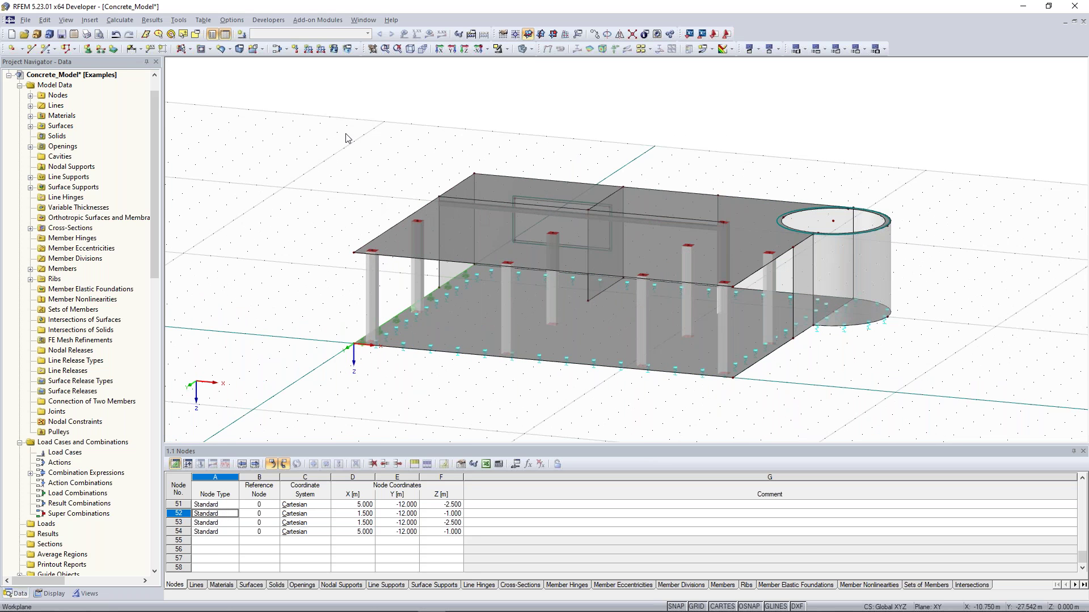
Step: Create load case LC1 with the description Self-weight, in the Permanent action category with self-weight factor 1.000 in Z
click(242, 35)
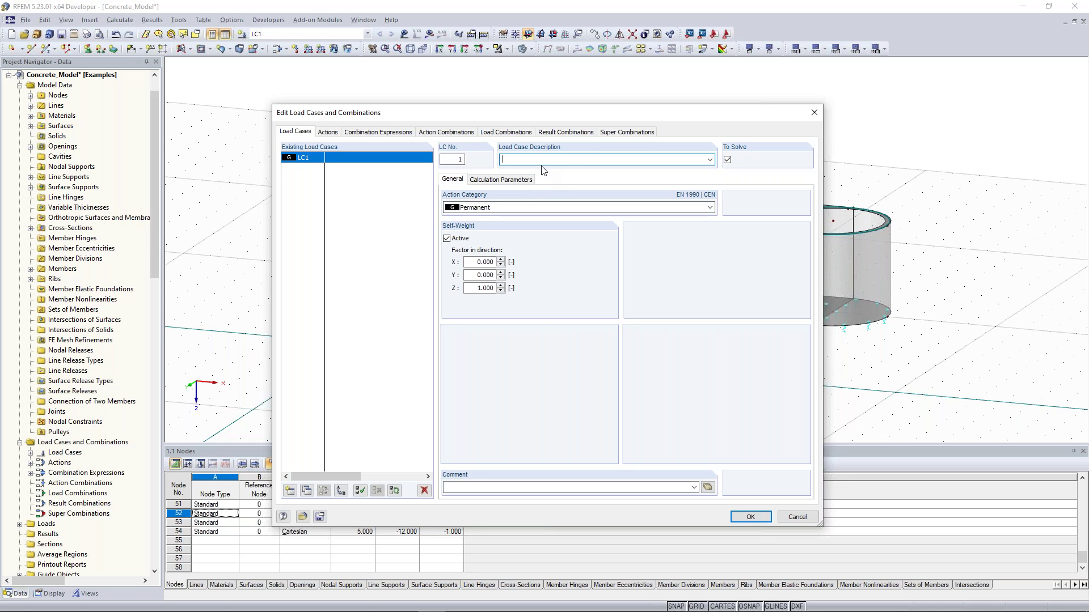
click(709, 159)
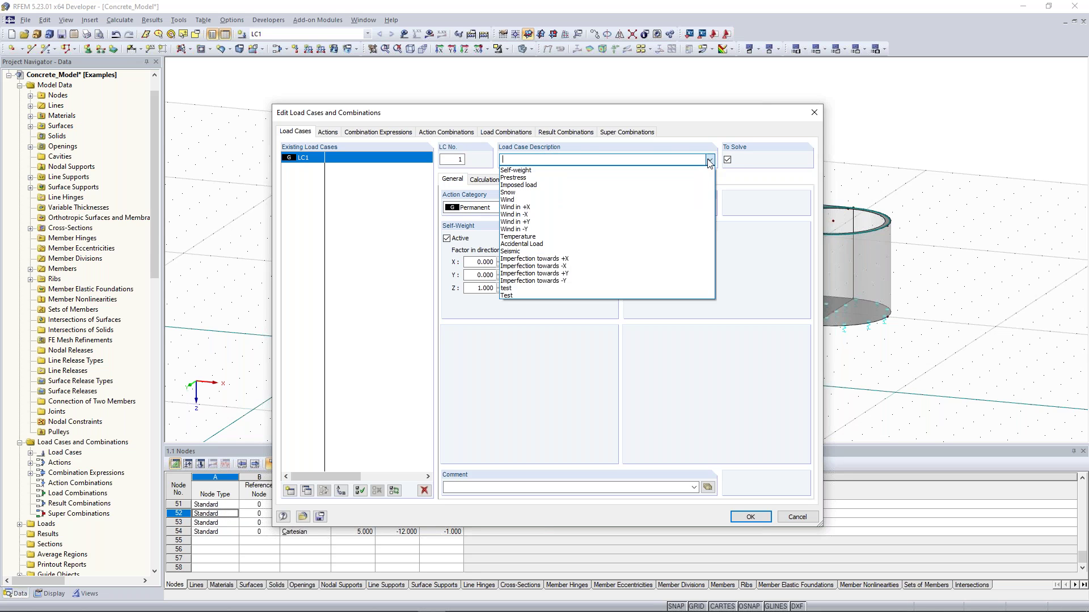
click(678, 170)
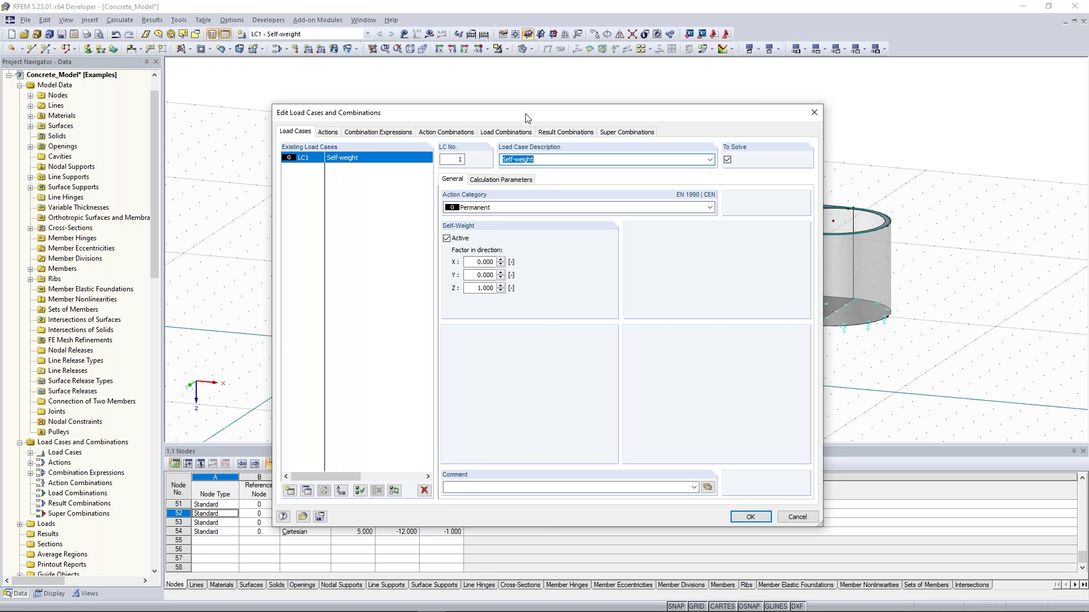
drag(527, 116, 500, 97)
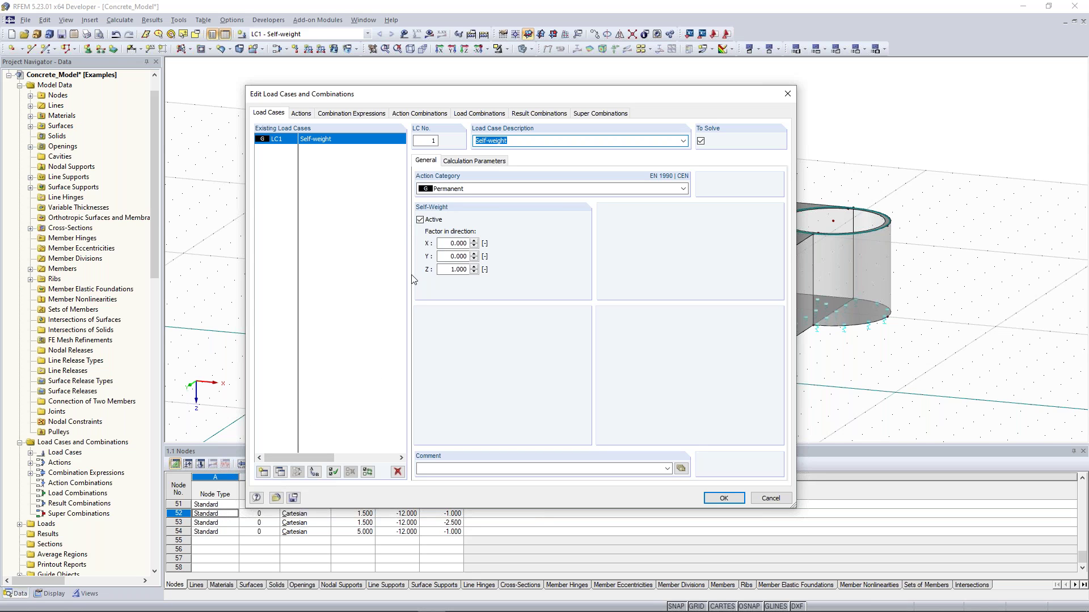
Step: Add load case LC2 described as Imposed load, with action category Imposed - Category D: shopping areas
click(265, 472)
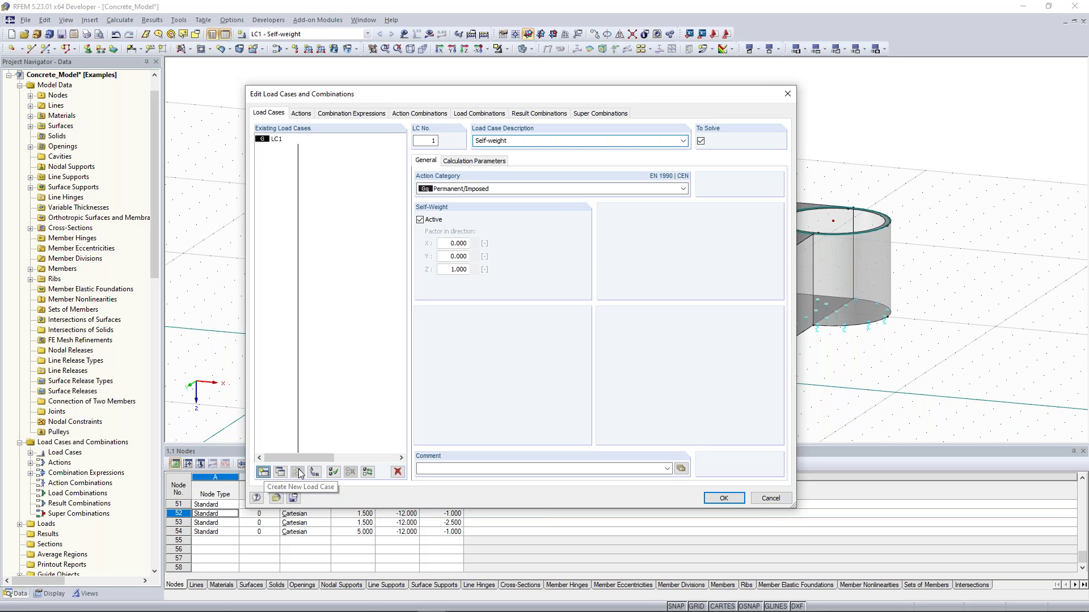
click(682, 141)
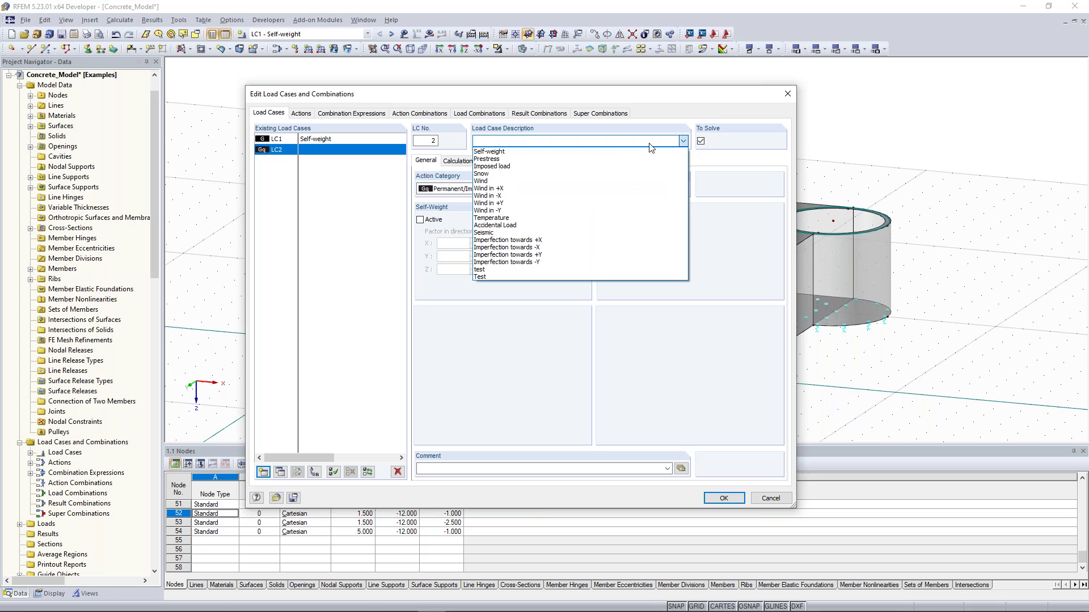
click(581, 167)
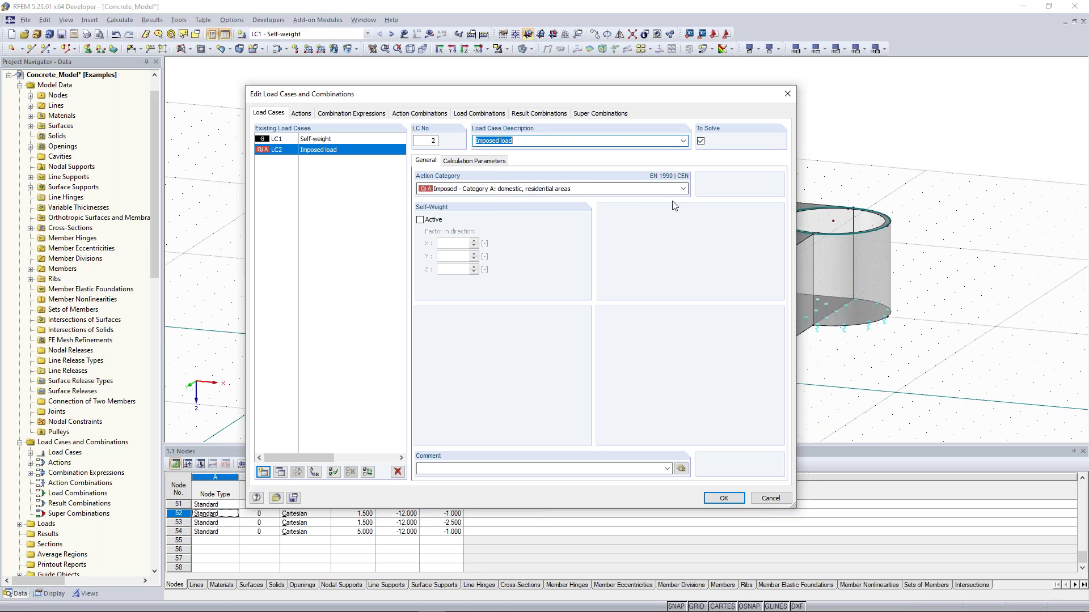
click(683, 190)
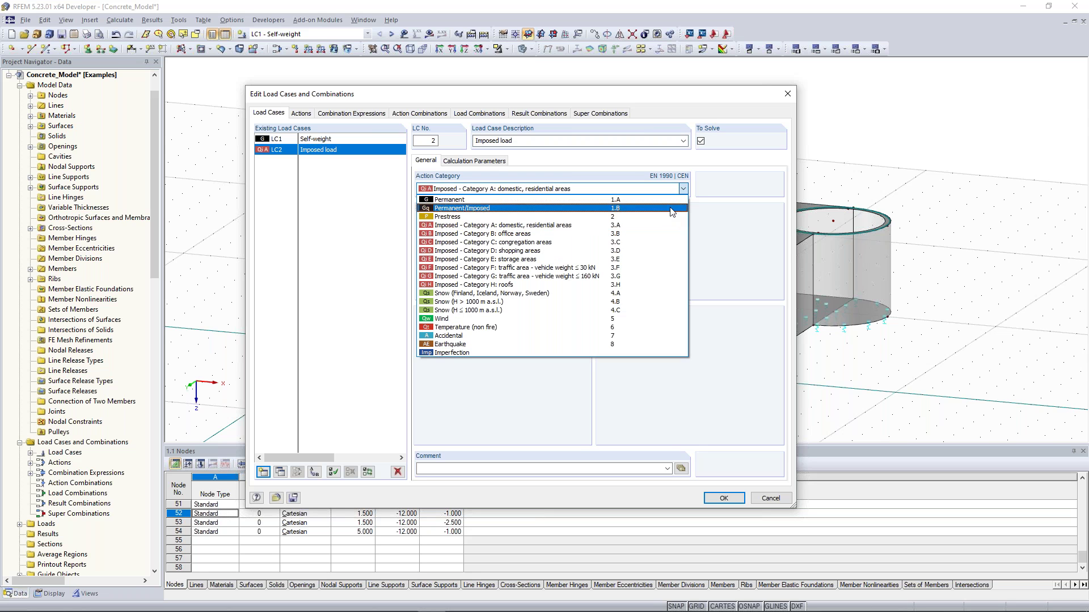
click(651, 250)
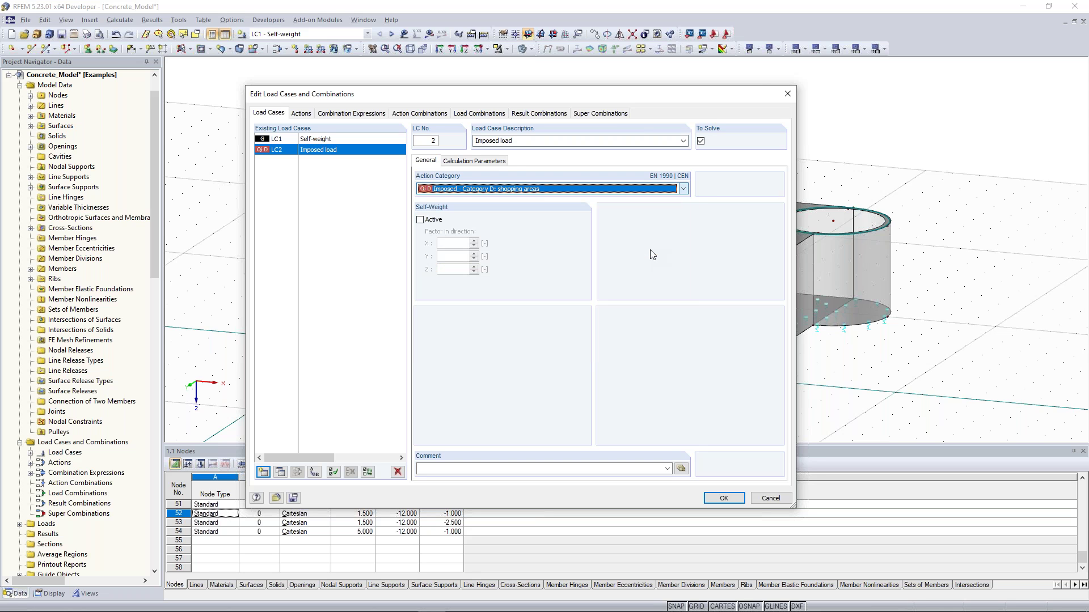
Step: Add load case LC3 with the description Wind in +X
click(280, 451)
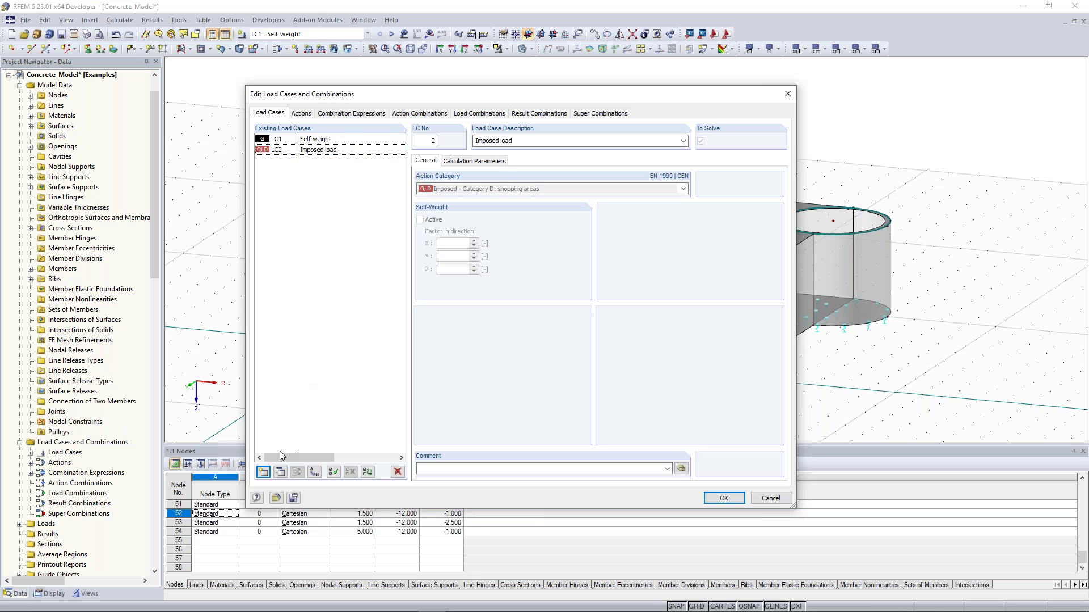
click(262, 475)
click(684, 141)
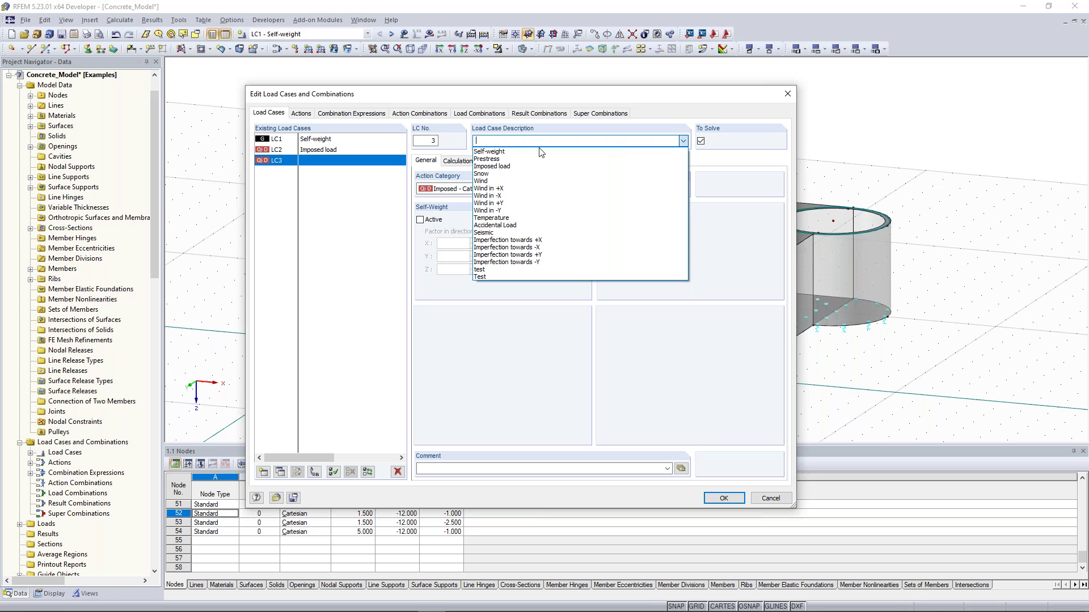
click(527, 189)
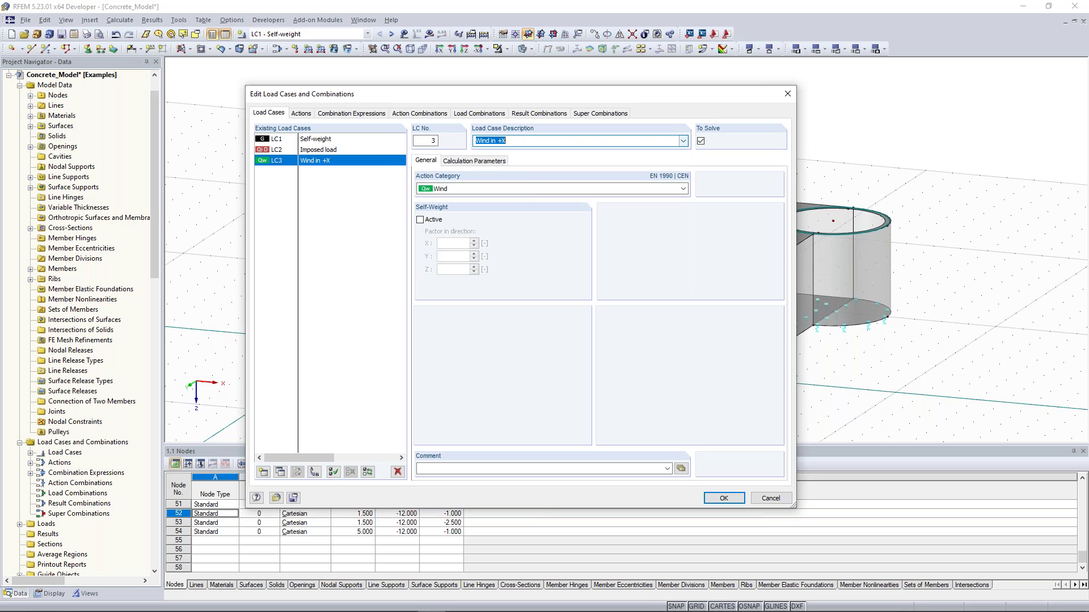
Step: Add load case LC4 with the description Wind in +Y
click(263, 471)
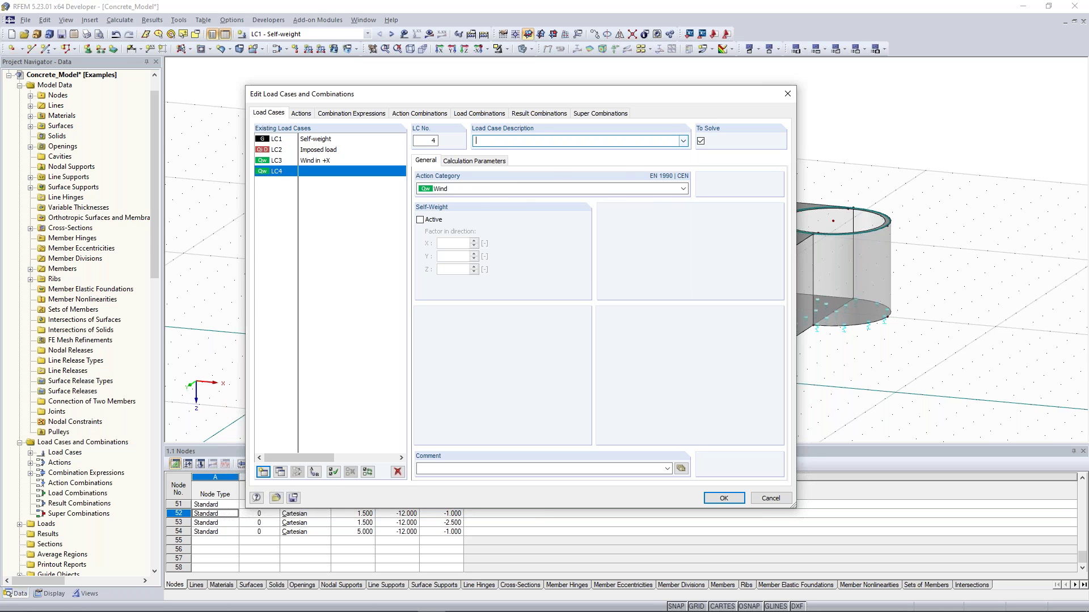
click(683, 140)
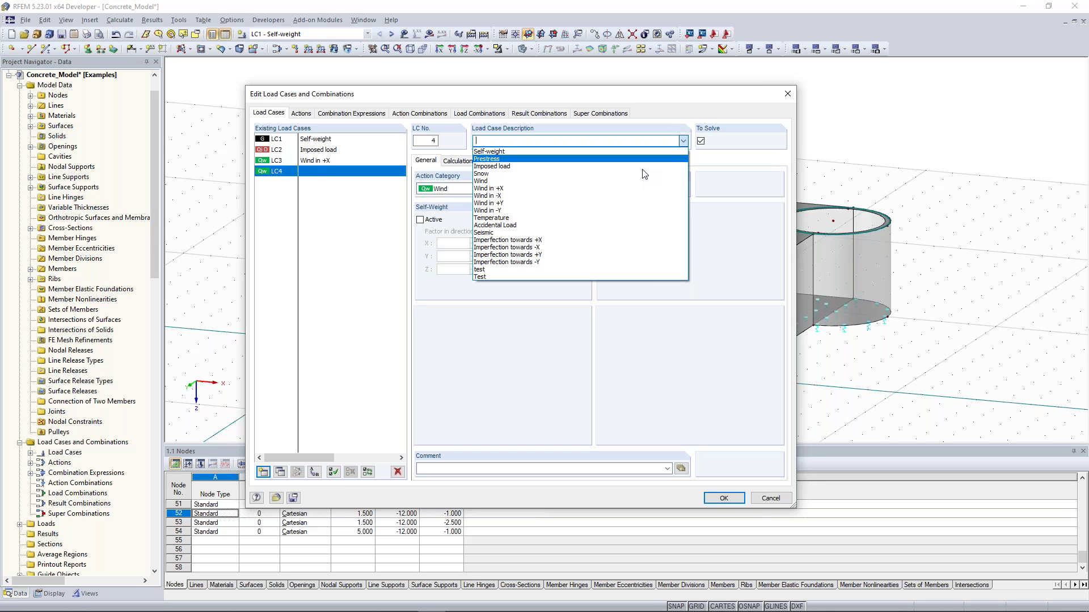
click(619, 203)
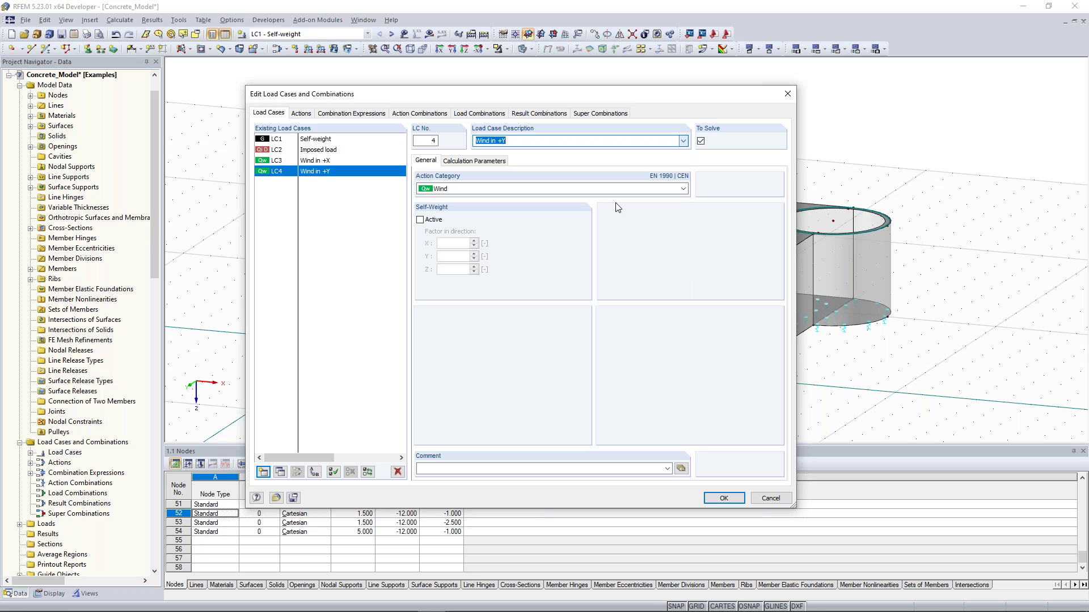
Step: Add load cases LC5 and LC6 described as Imperfection towards +X and Imperfection towards +Y
click(263, 471)
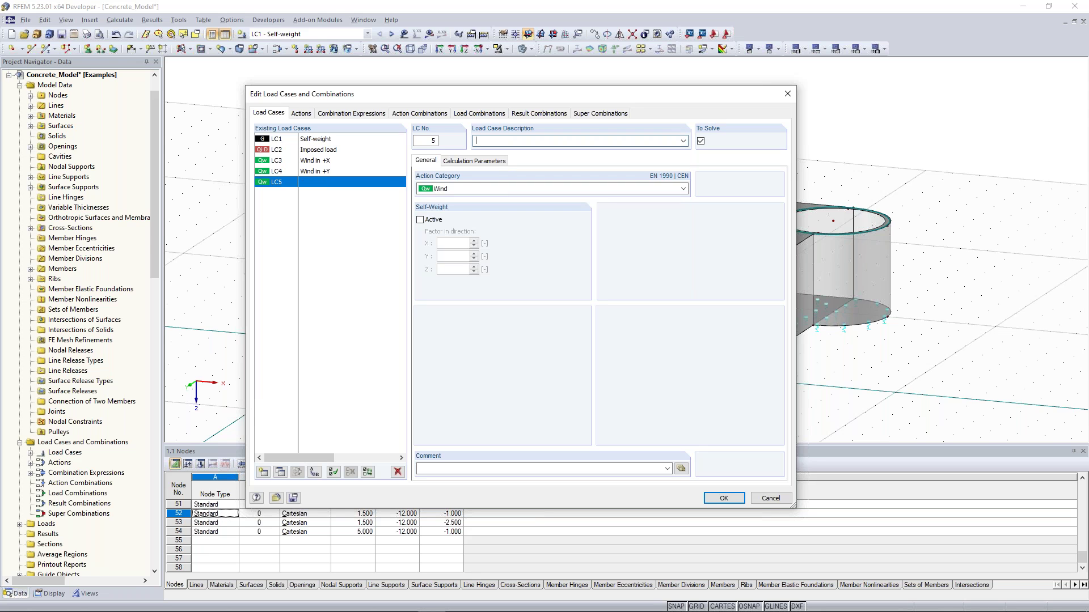
click(686, 140)
click(569, 240)
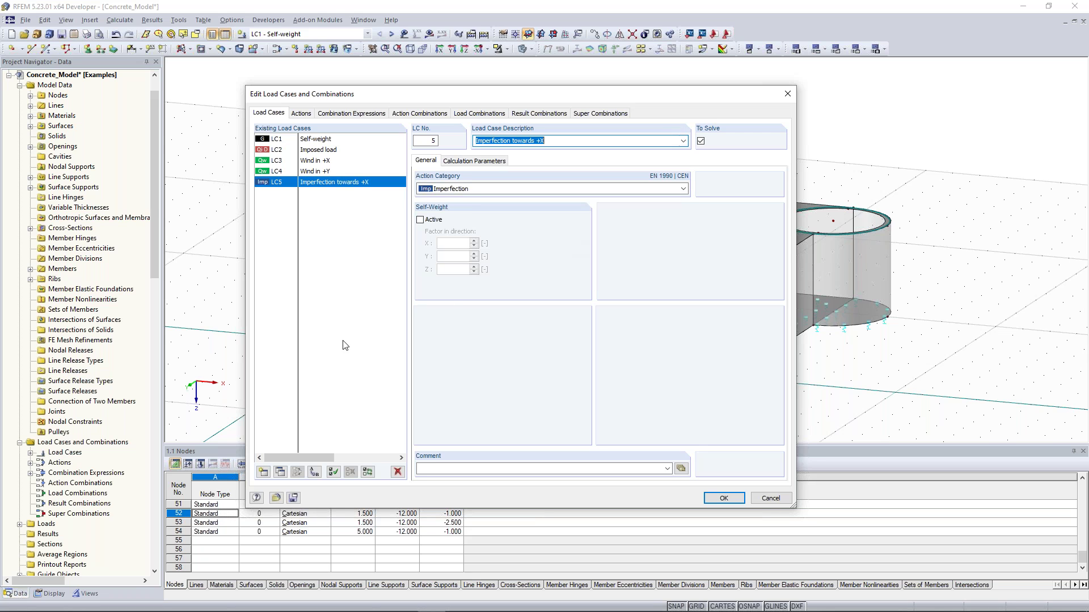
click(263, 473)
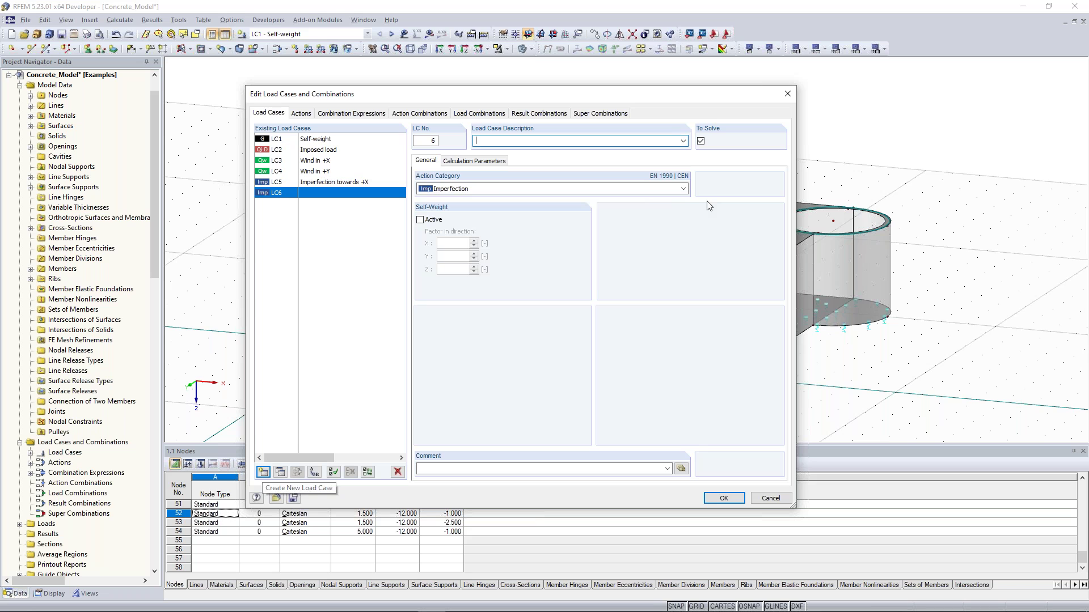
click(683, 141)
click(628, 258)
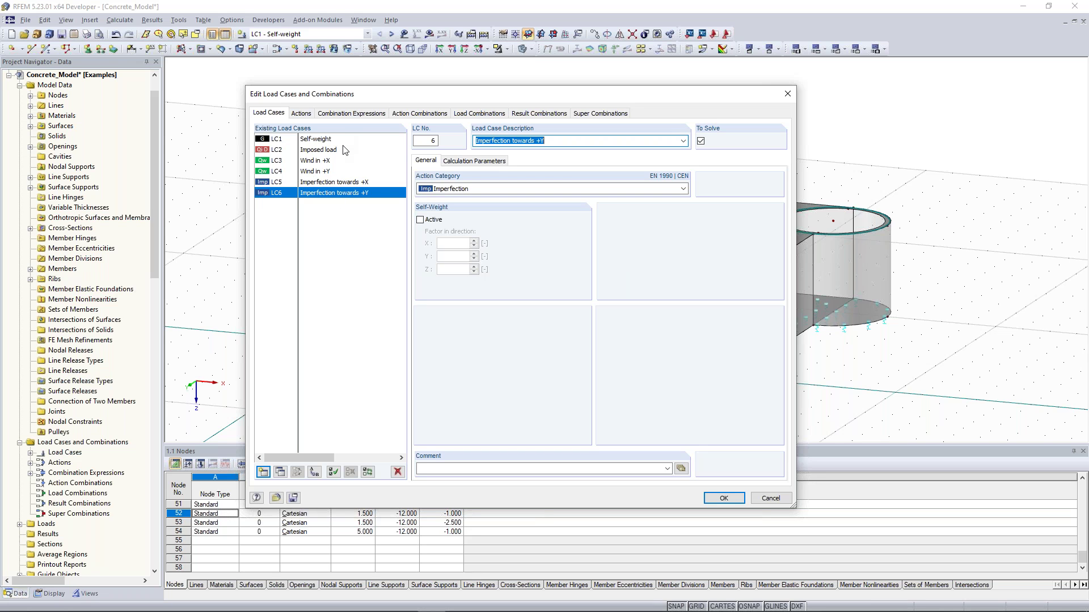
Step: Review which load cases are assigned to the imposed and wind actions
click(304, 114)
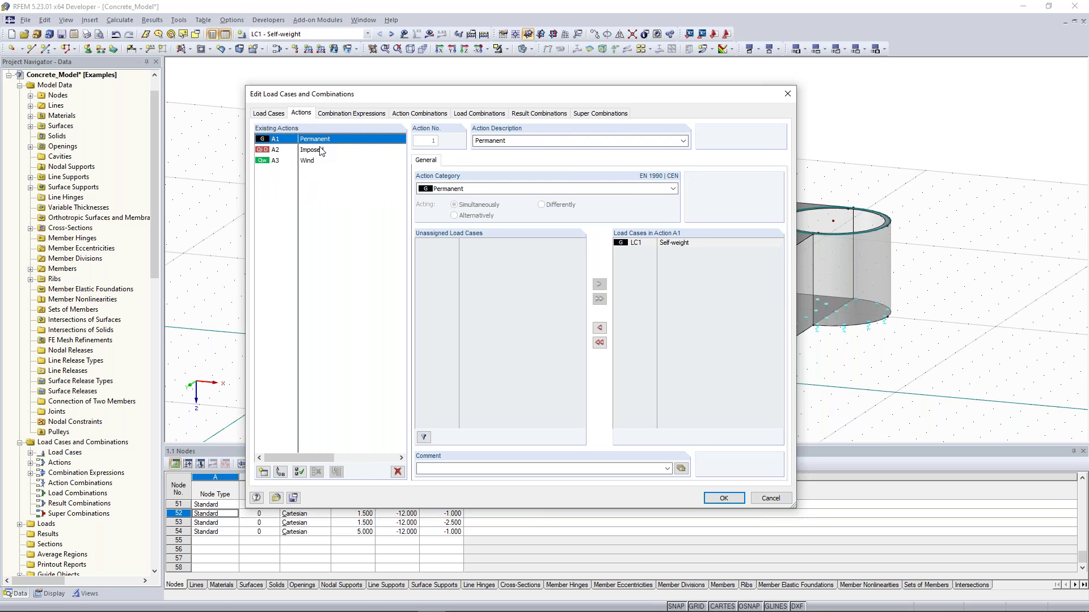
click(323, 151)
click(318, 163)
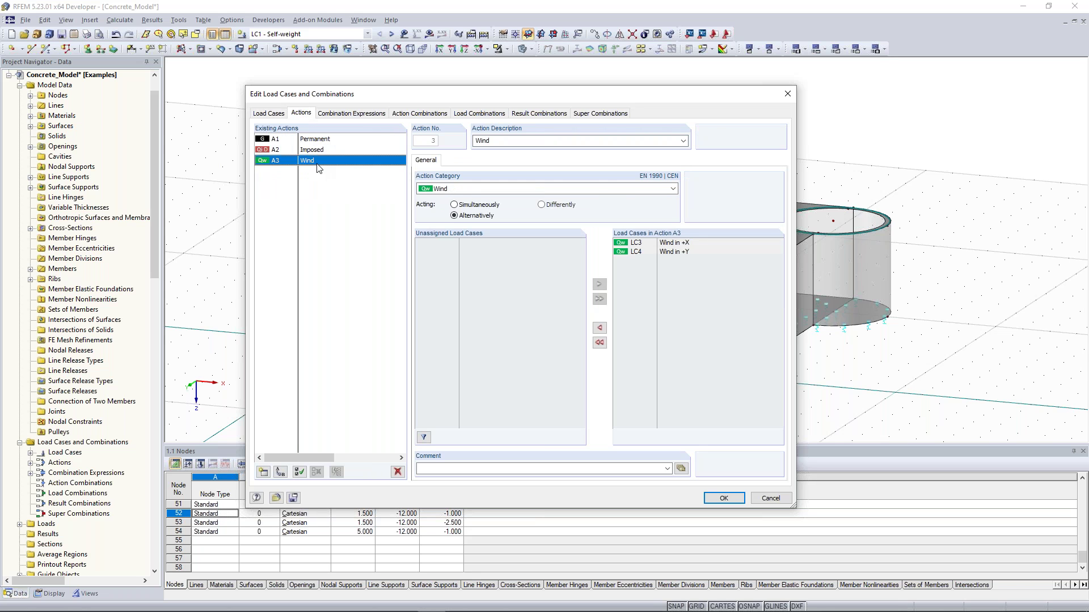
click(327, 151)
click(322, 163)
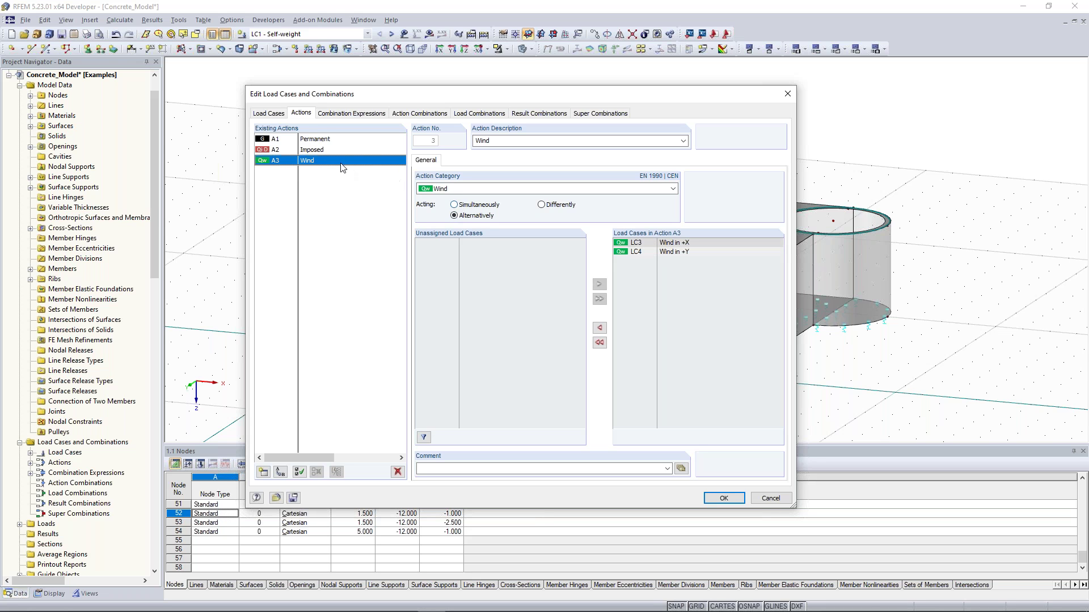
Step: Try the Simultaneously and Differently acting options for the wind action, and return it to Alternatively
click(454, 205)
click(542, 205)
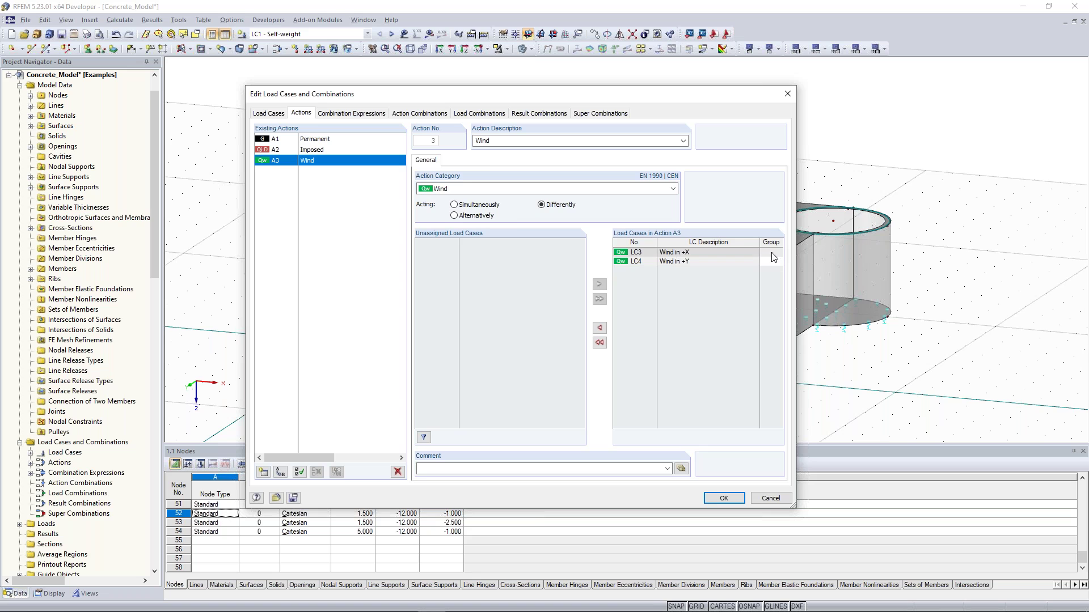
click(472, 216)
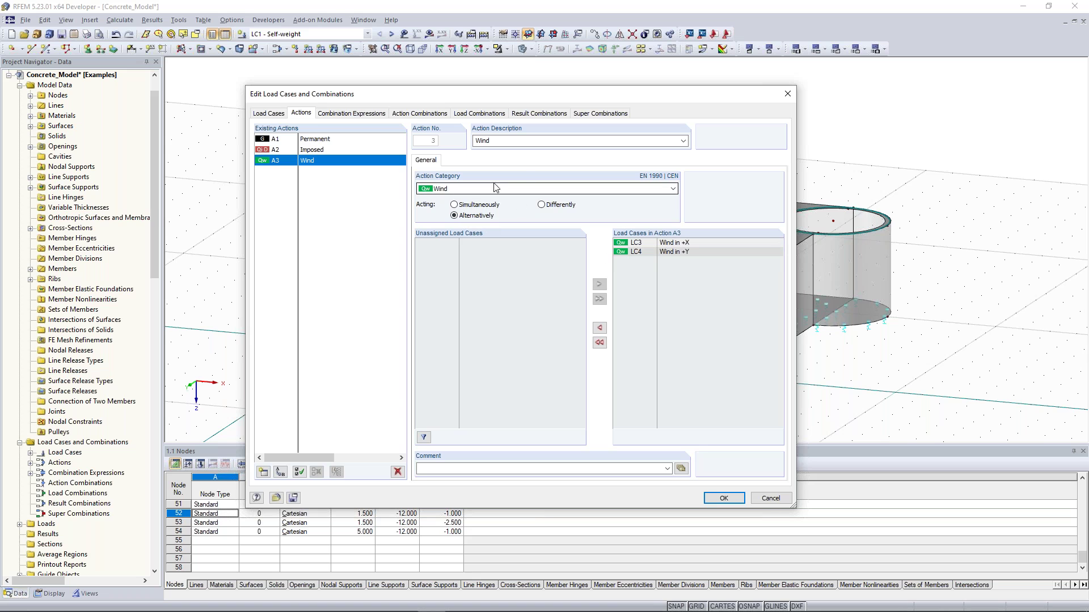
Step: Exclude the three SLS combination expressions CE2 to CE4 from use
click(358, 115)
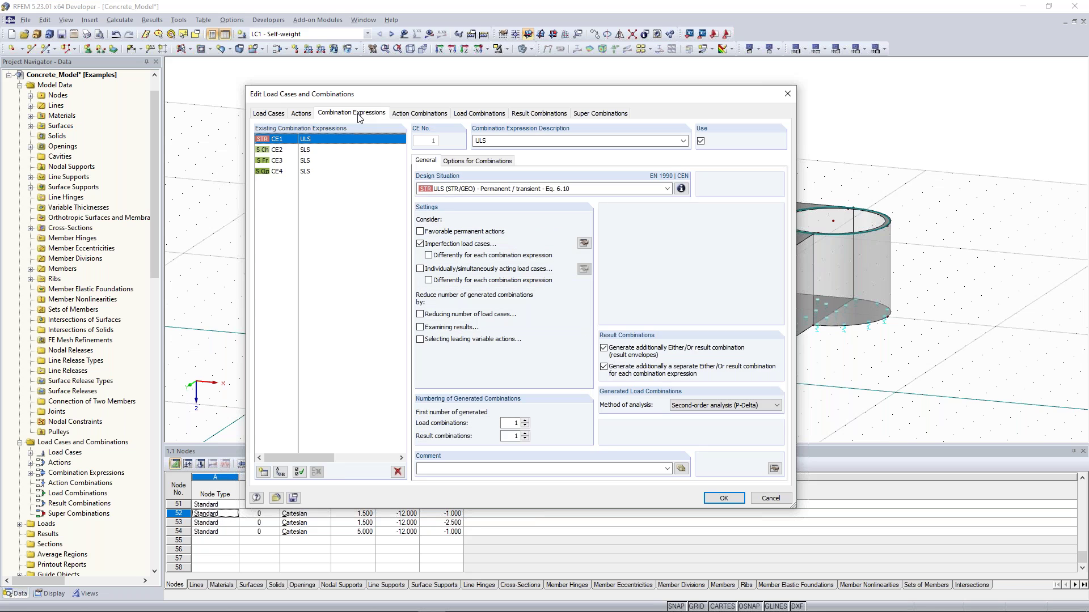
click(309, 171)
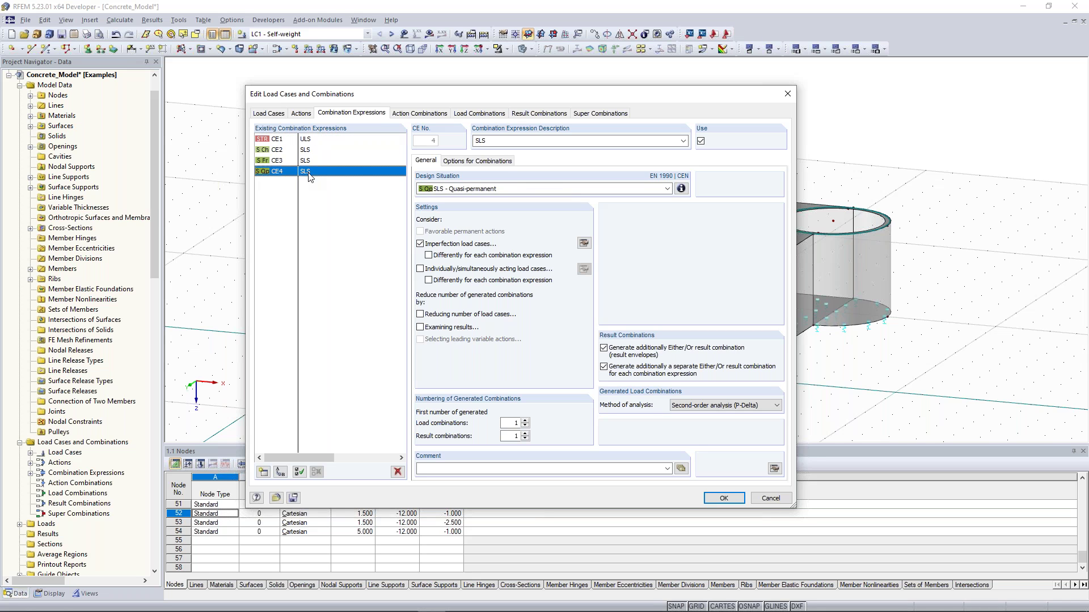
shift+click(318, 150)
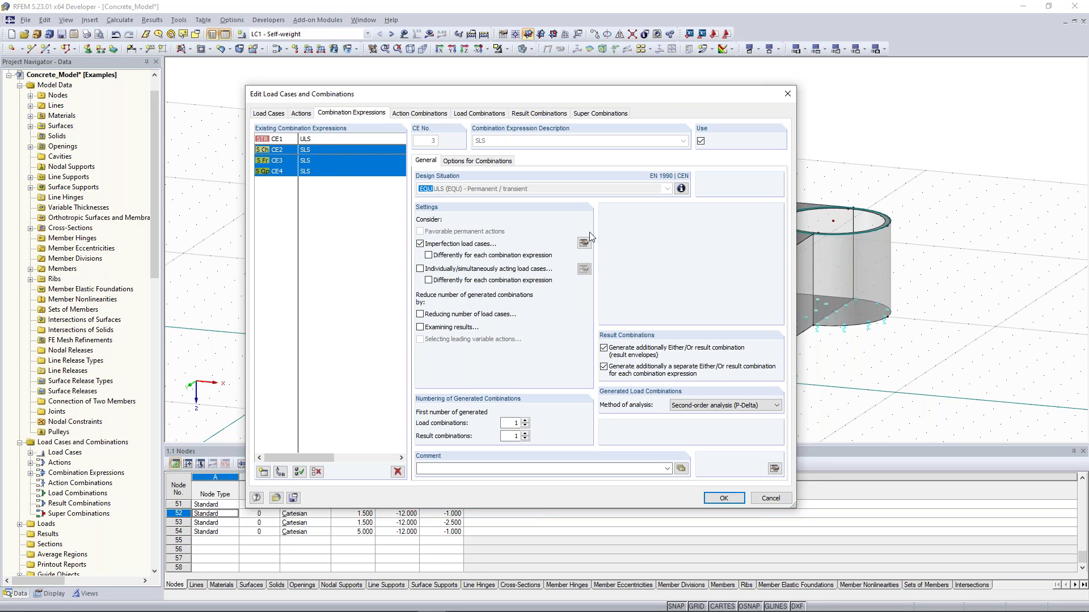
click(329, 172)
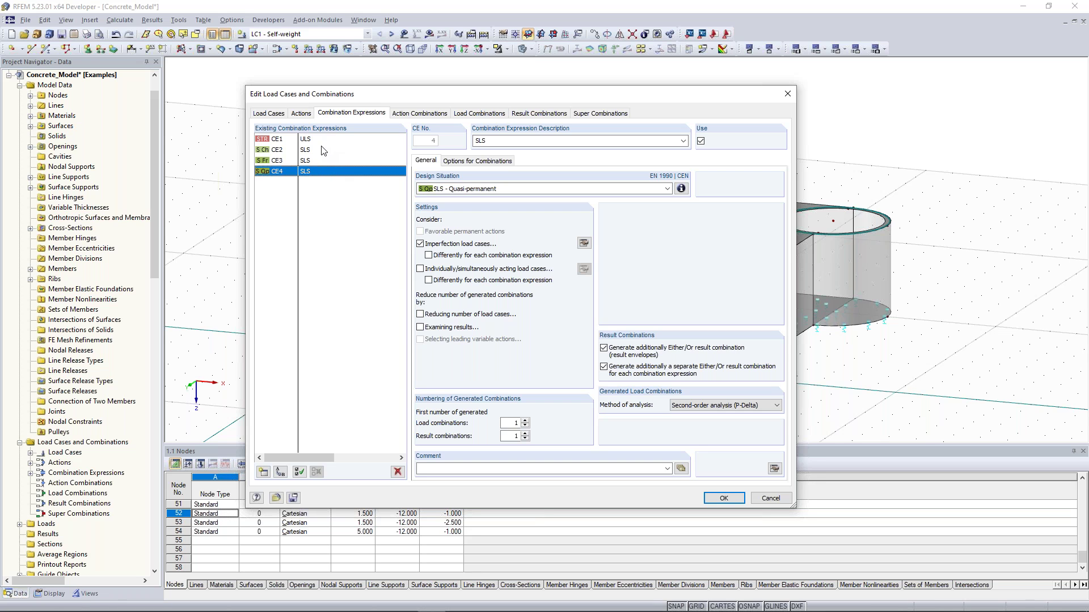
shift+click(318, 151)
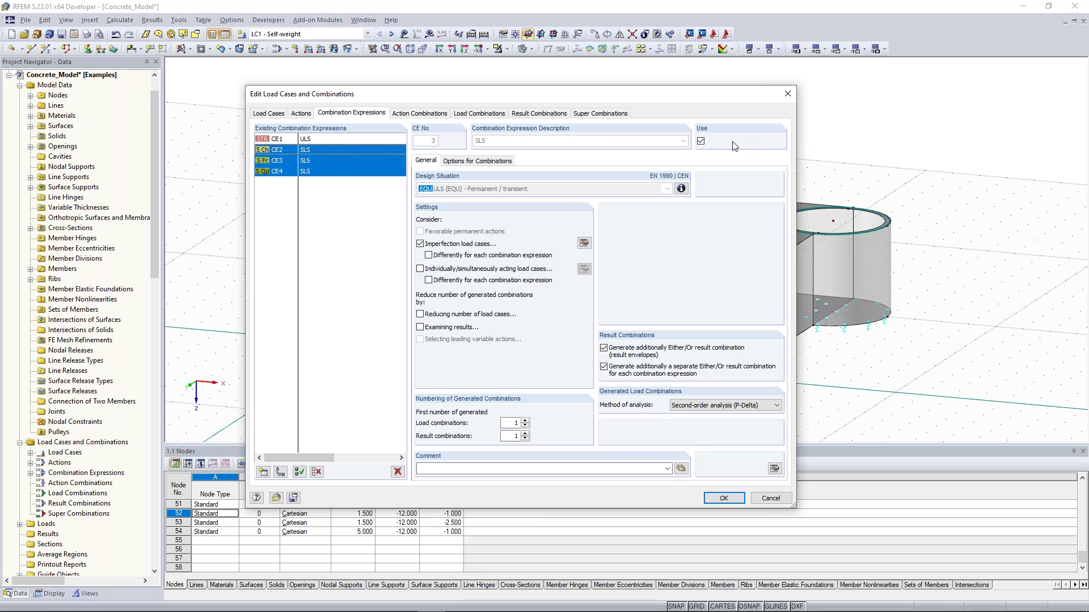
click(701, 141)
click(322, 152)
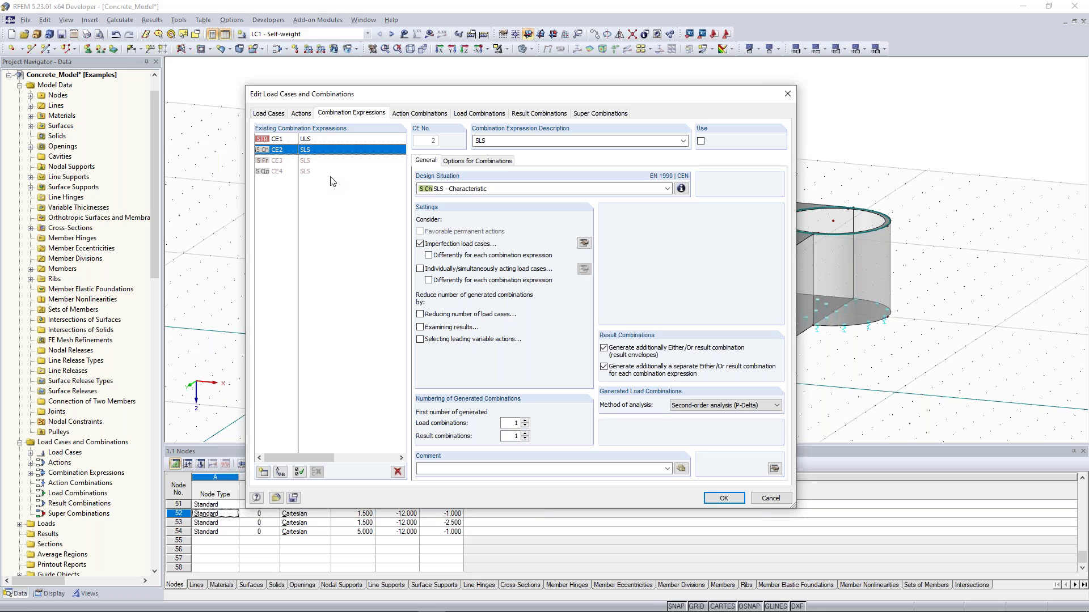
Step: Examine the design situation formula for the ULS combination expression CE1, and close the information window
click(316, 141)
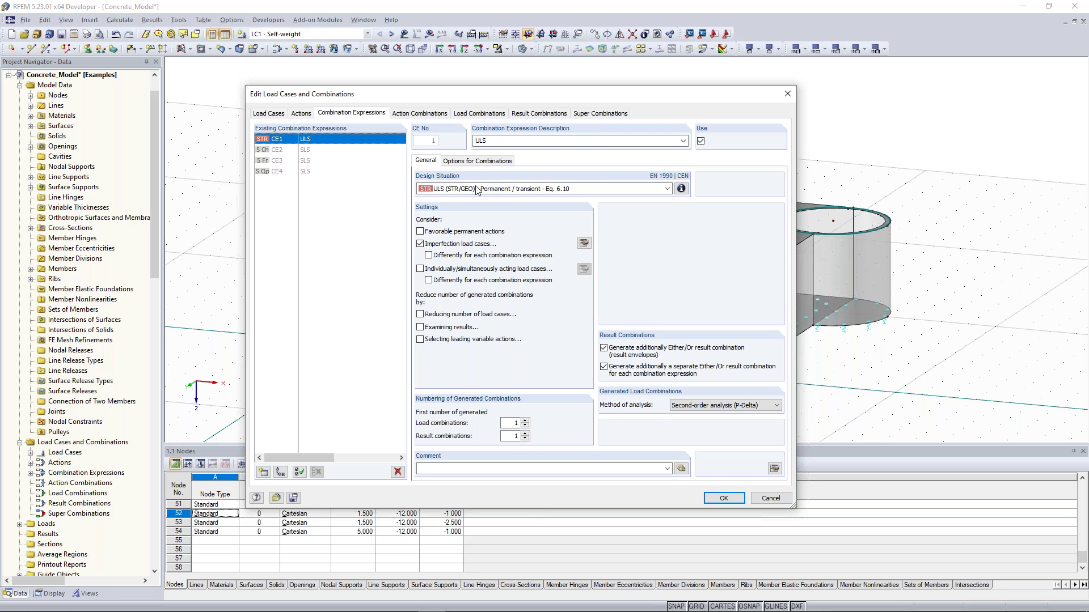
click(681, 188)
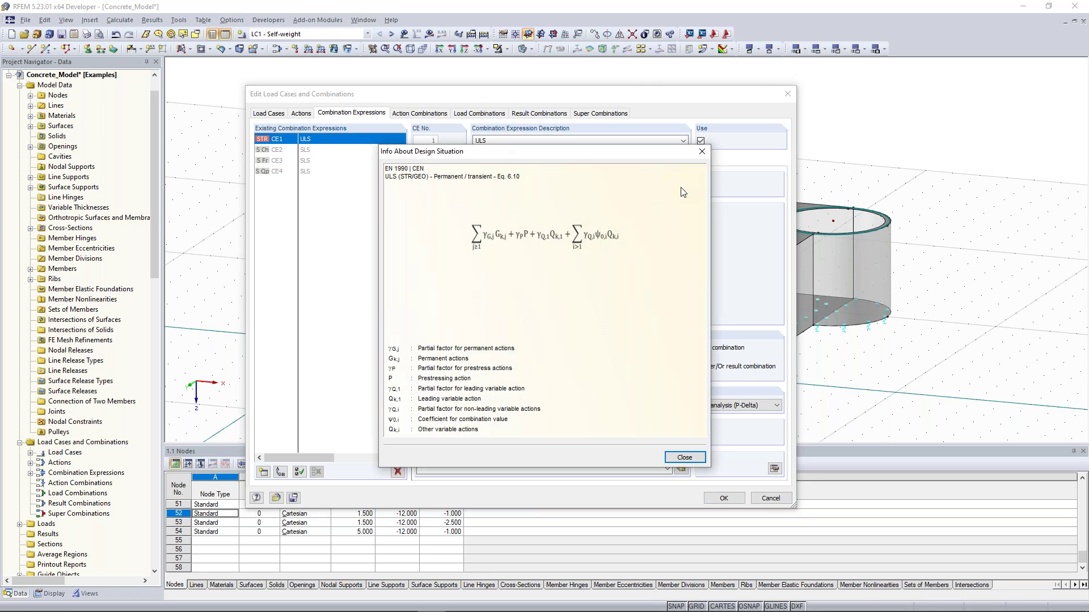
drag(435, 119, 368, 114)
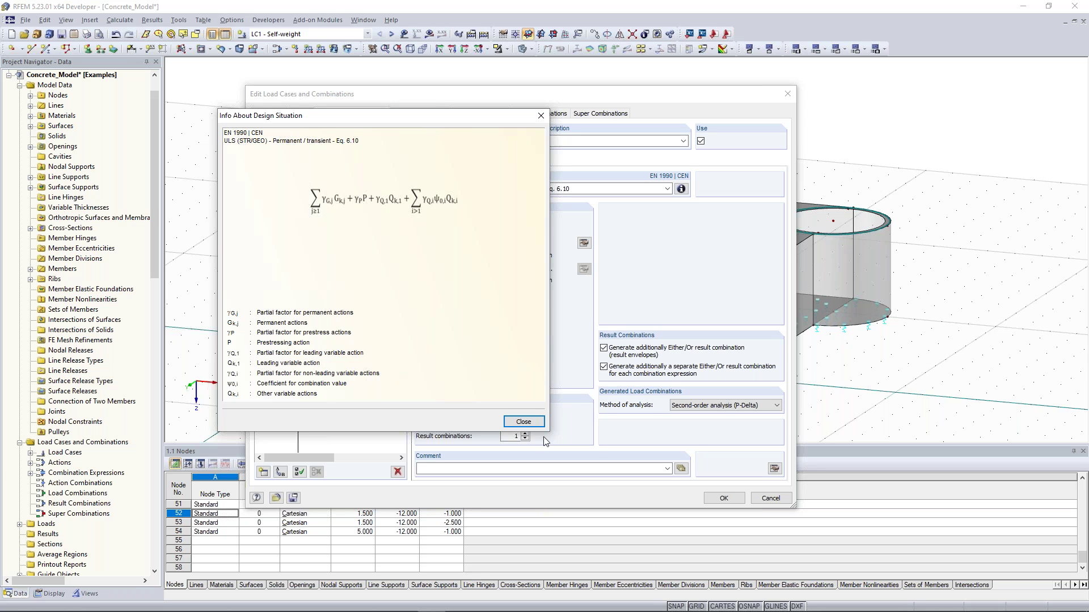
click(523, 422)
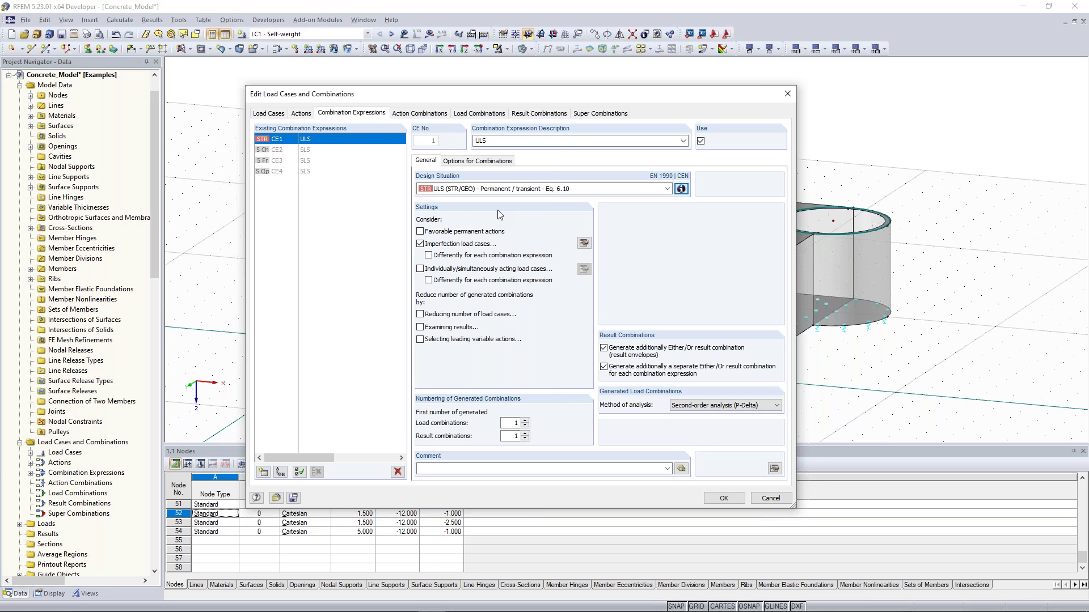
Step: In CE1's imperfection settings, turn off both options for removing load combinations and make imperfections subject to specific load cases
click(584, 244)
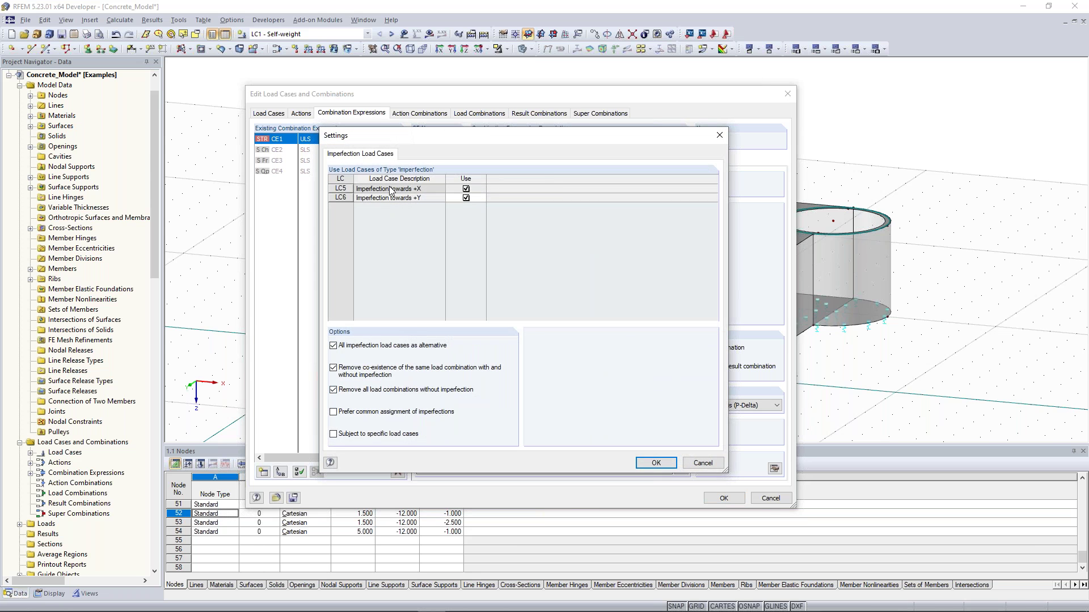
drag(584, 135, 900, 121)
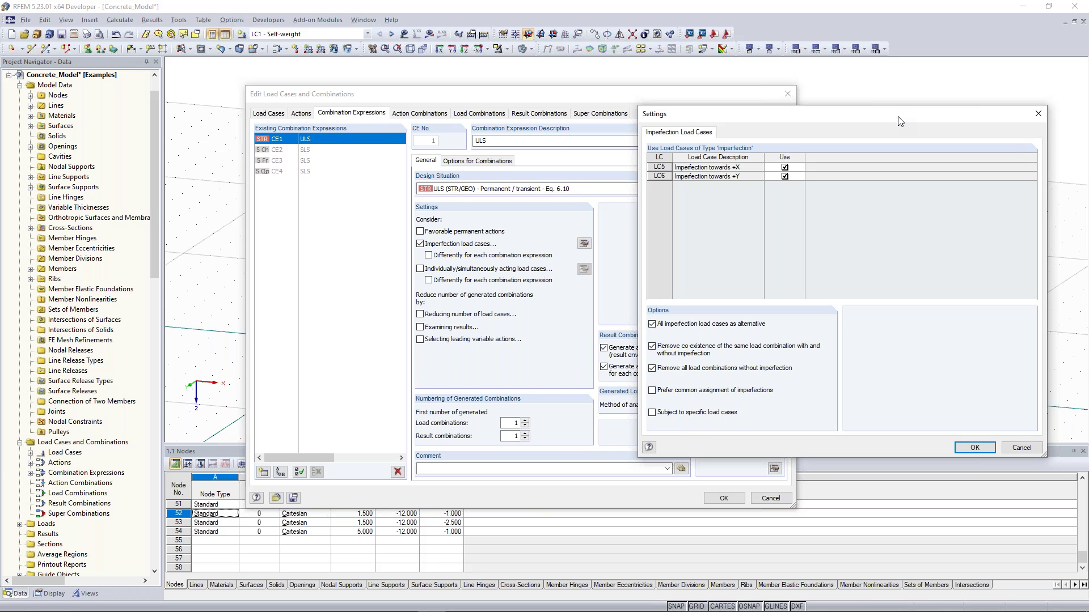
click(686, 353)
click(692, 369)
click(651, 413)
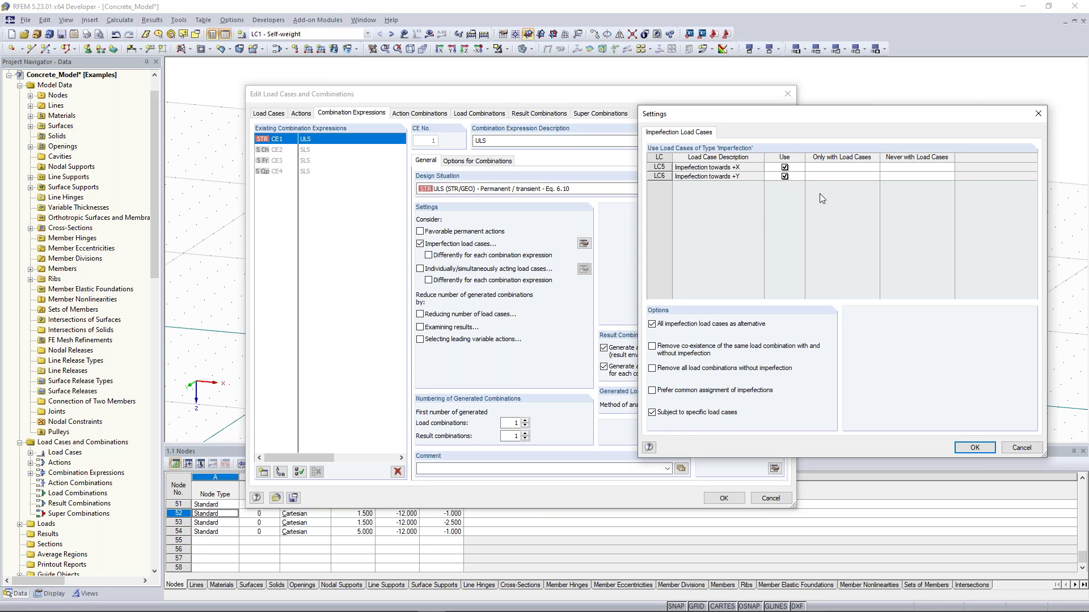
Step: Specify that imperfection load case LC5 never acts with load case LC4, Wind in +Y
click(913, 167)
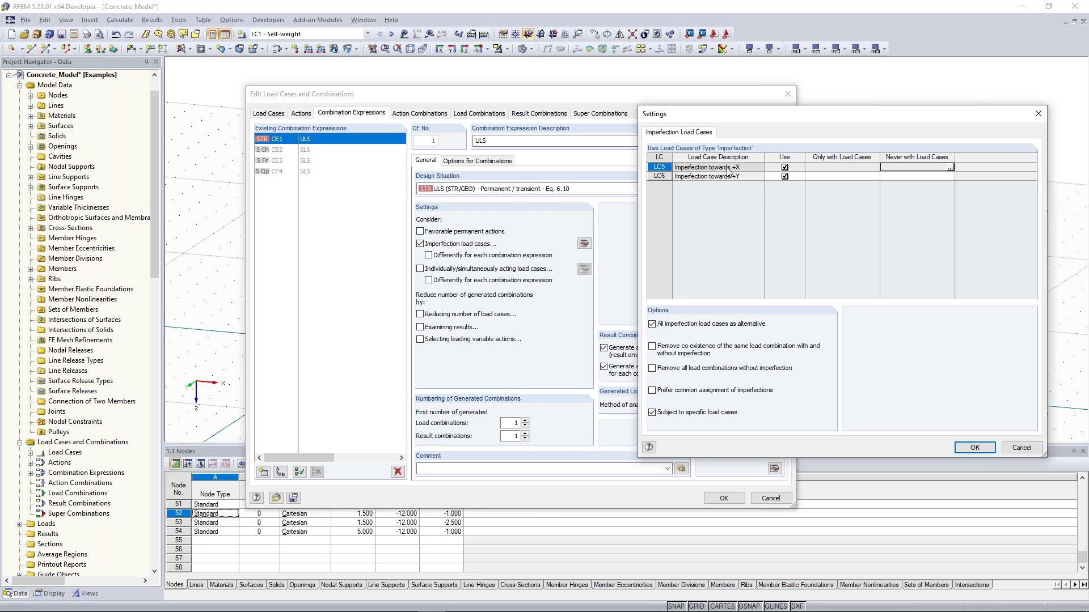
click(949, 169)
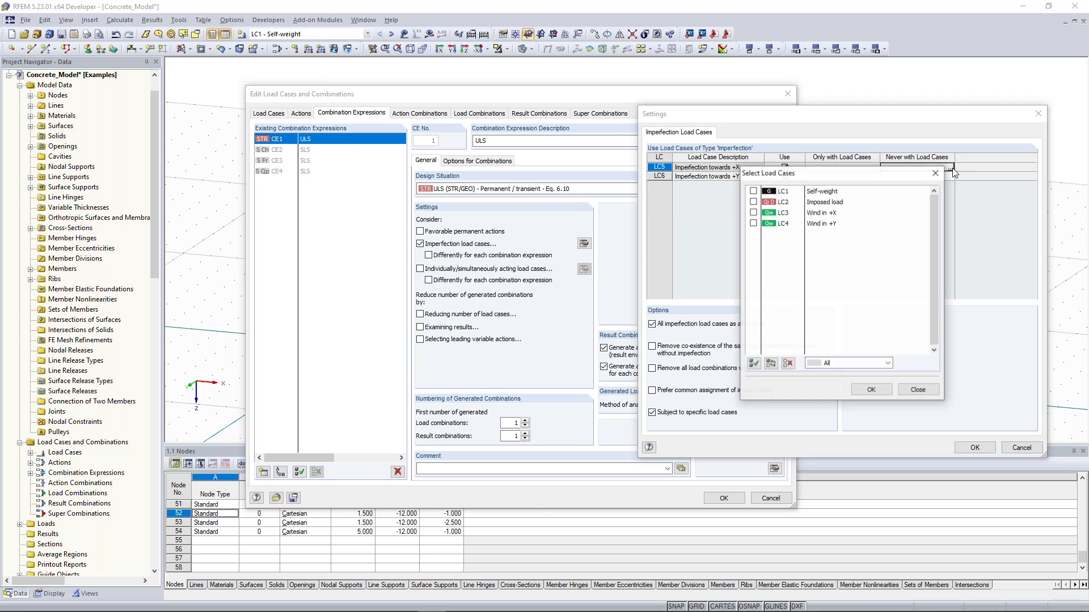
drag(742, 166, 387, 162)
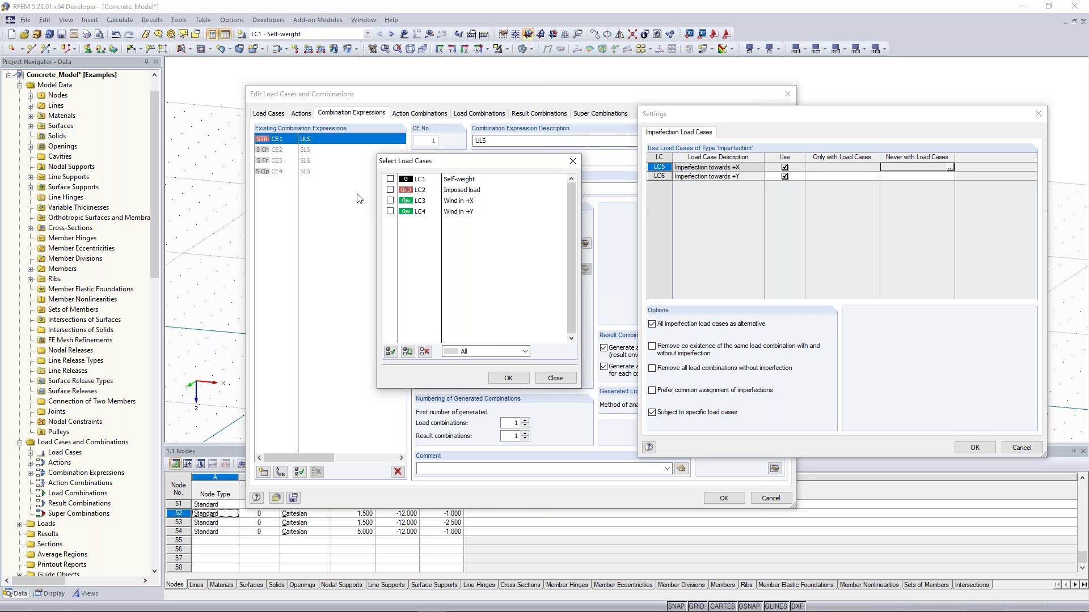
click(390, 212)
click(509, 378)
Step: Specify that imperfection load case LC6 never acts with LC3, Wind in +X, and apply the imperfection settings
click(943, 176)
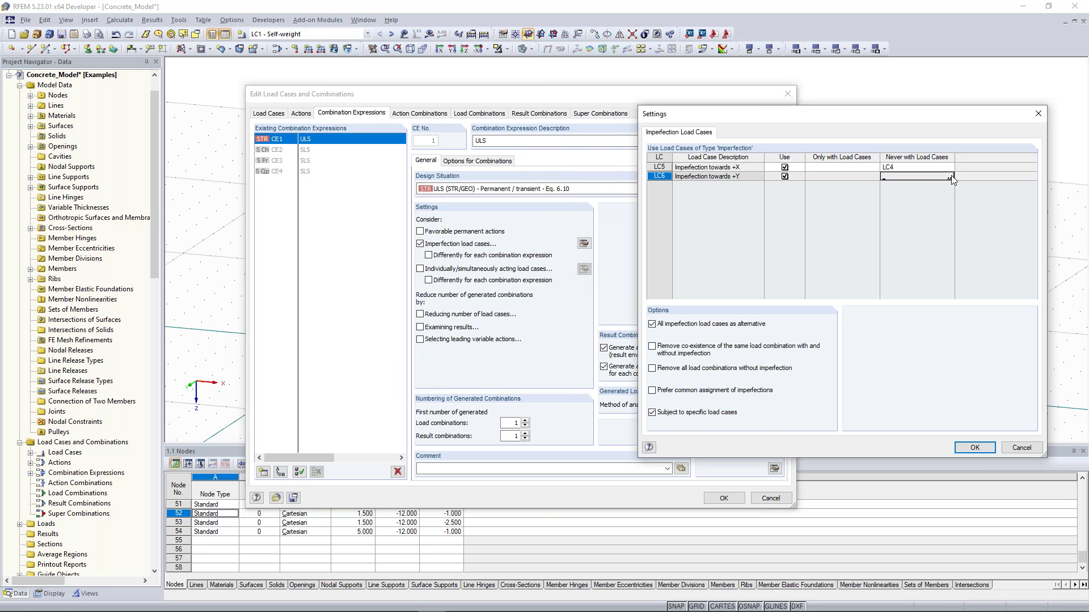
click(950, 178)
click(753, 213)
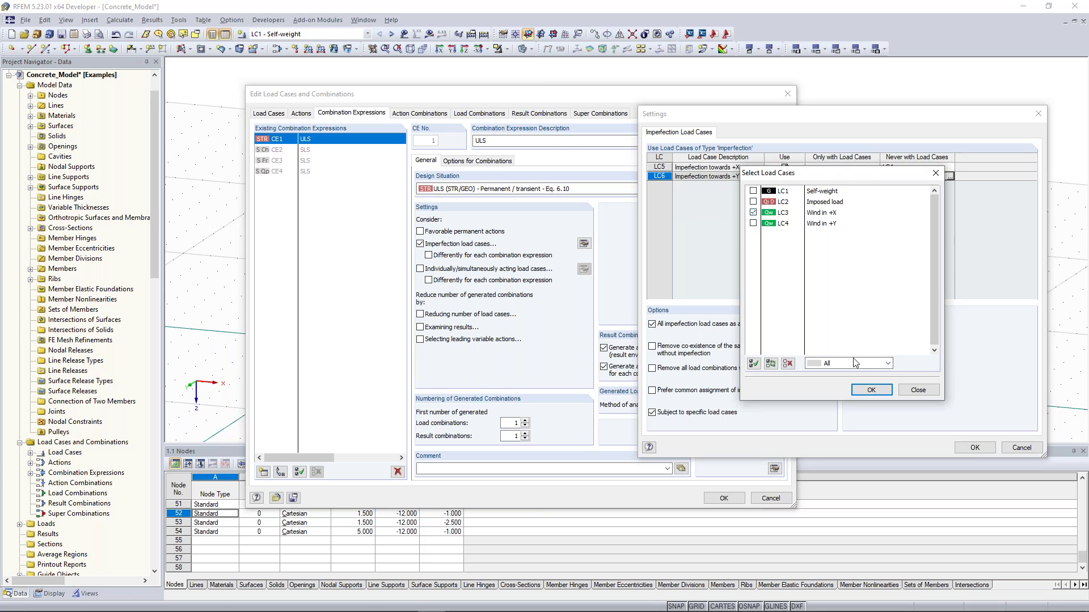
click(871, 390)
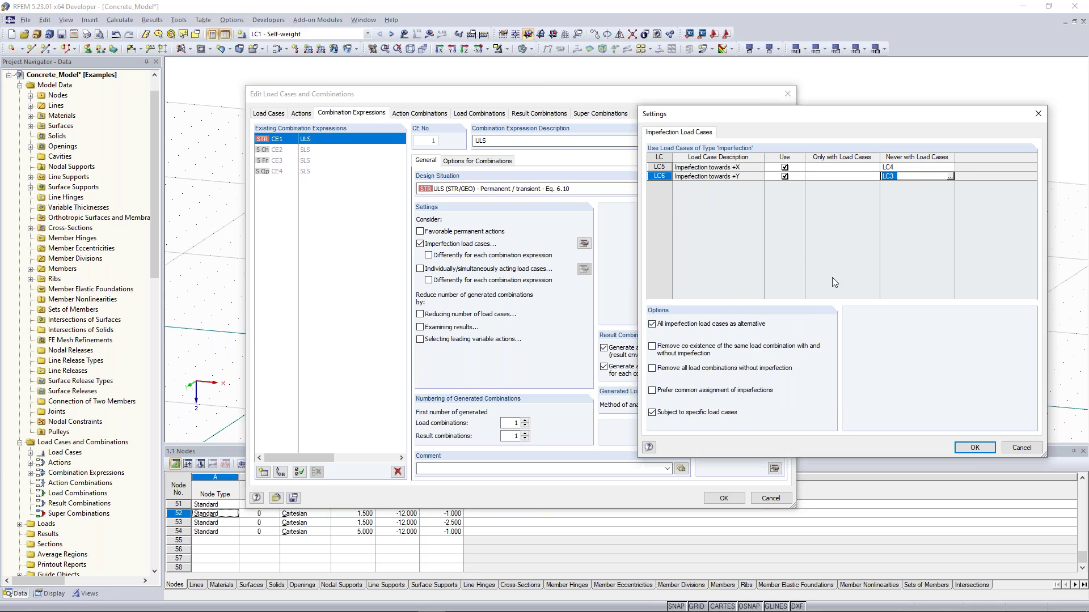
click(987, 451)
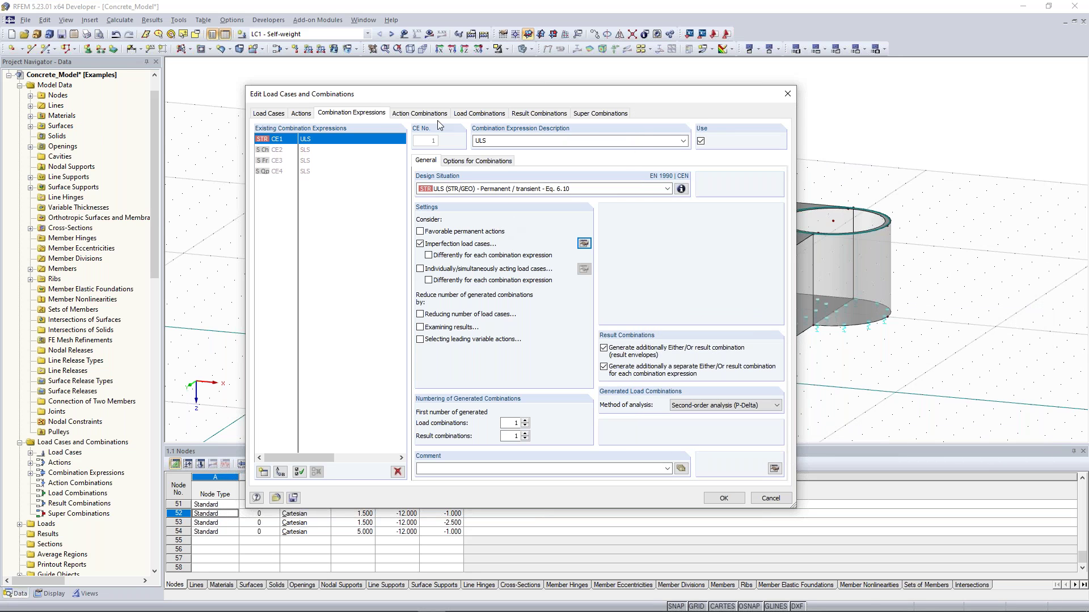
Step: Examine the factors of the imposed and wind actions in action combination AC3
click(417, 114)
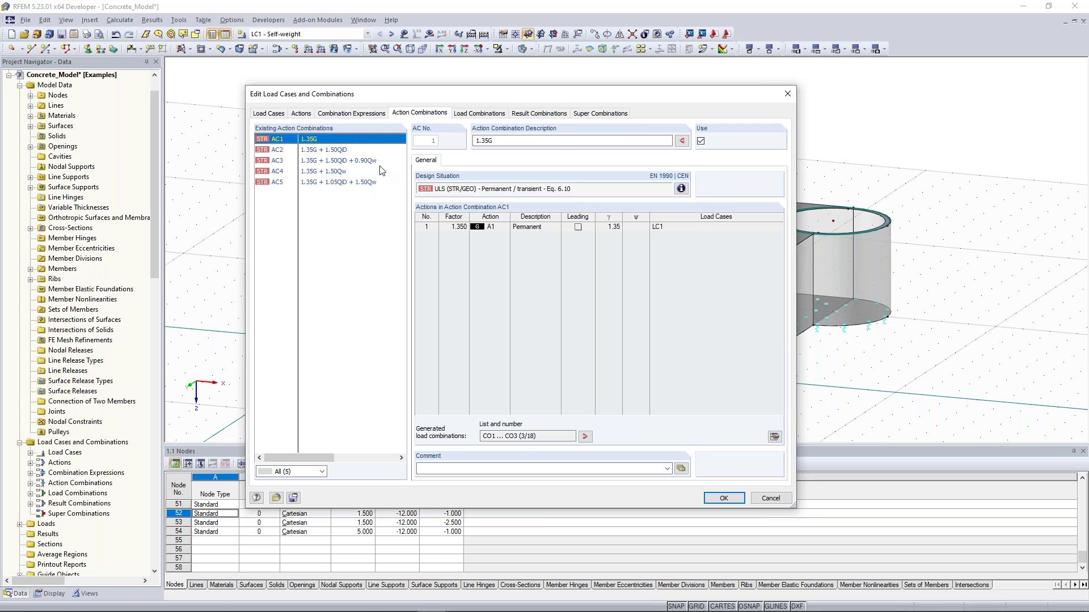
click(336, 161)
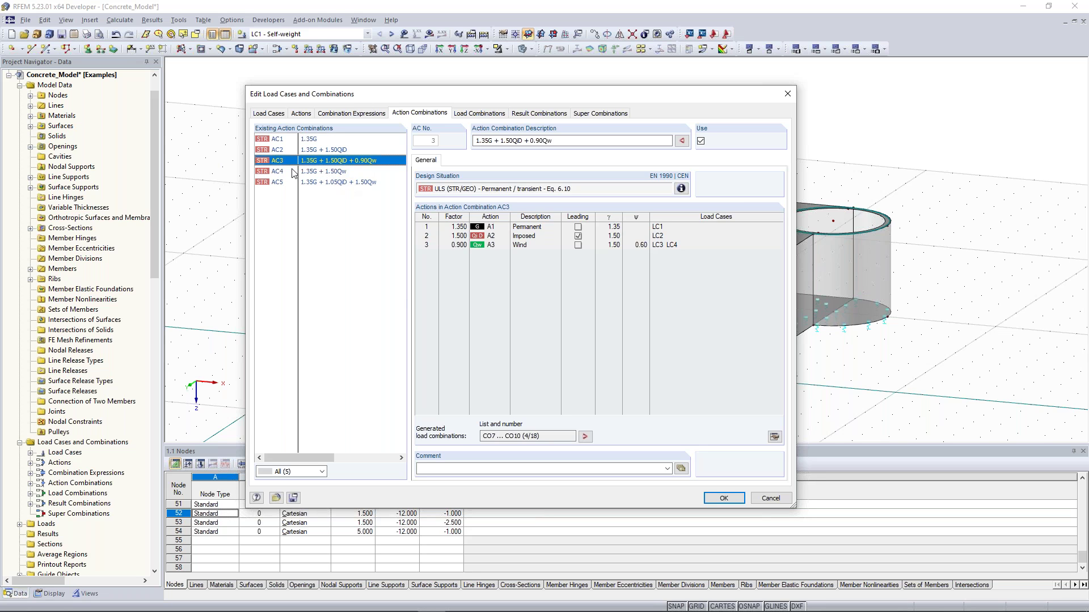
click(459, 236)
click(458, 245)
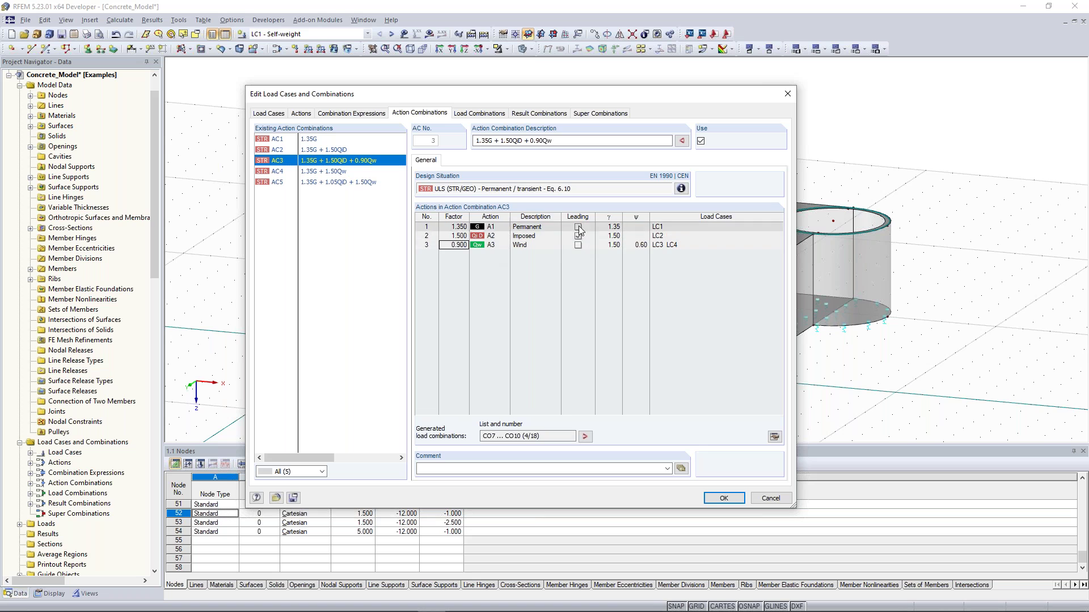
Step: Examine the imposed and wind actions in action combination AC3 and the equation behind its ULS (STR/GEO) Eq. 6.10 design situation
click(550, 237)
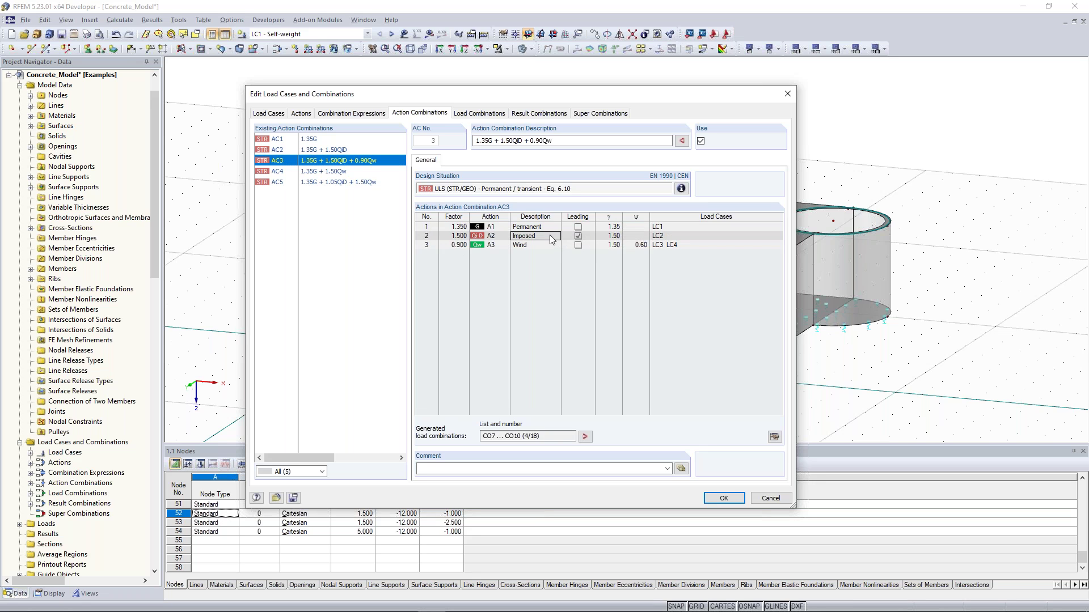
click(501, 237)
click(500, 246)
click(680, 188)
drag(615, 159, 302, 159)
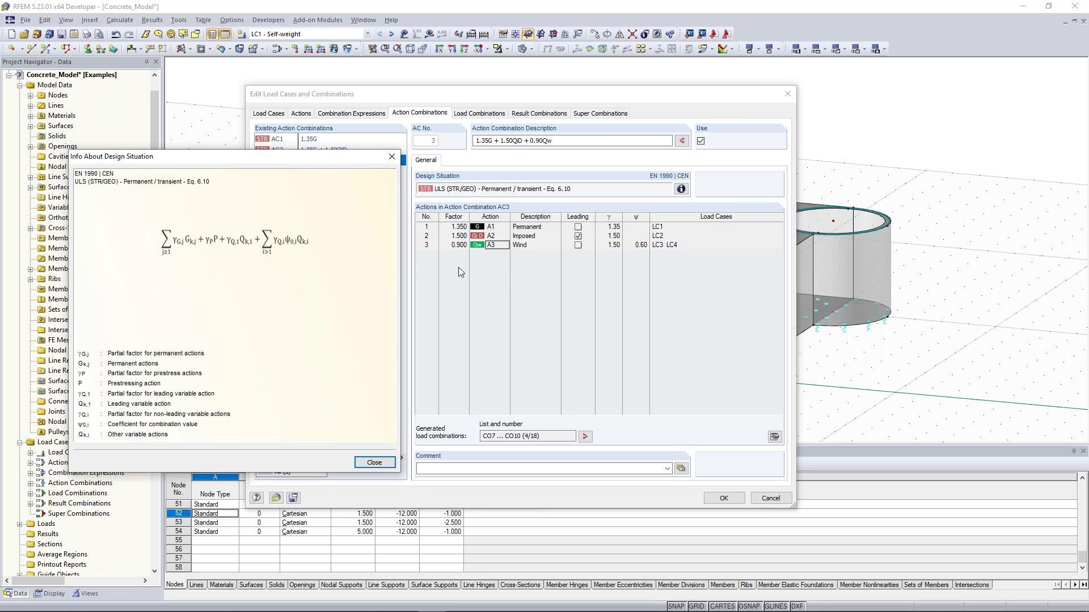
click(375, 462)
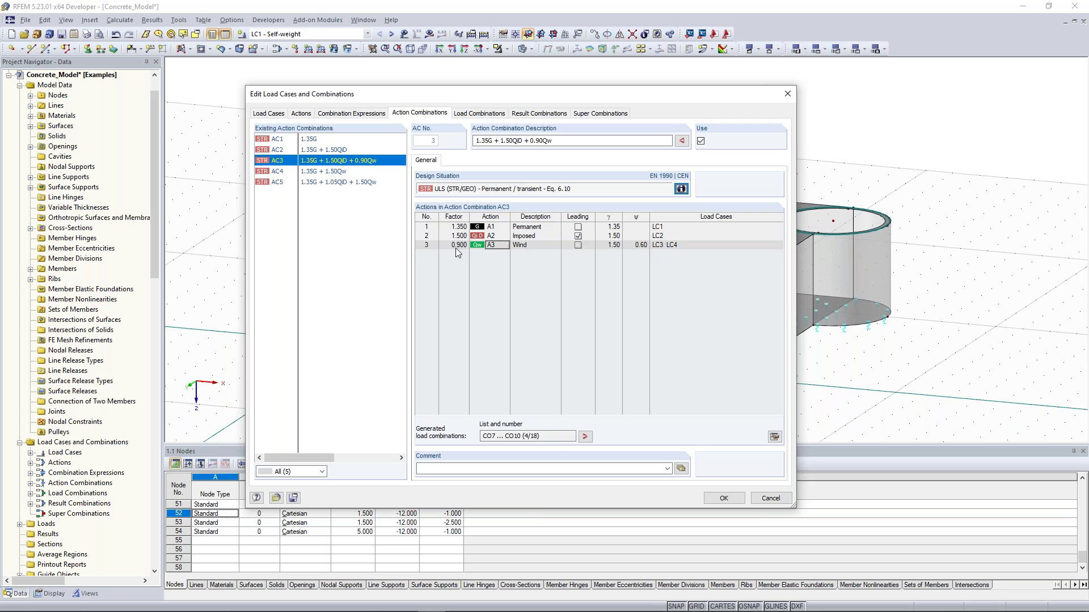
Step: Review the load cases in load combination CO10 and the loading included in result combination RC1
click(477, 116)
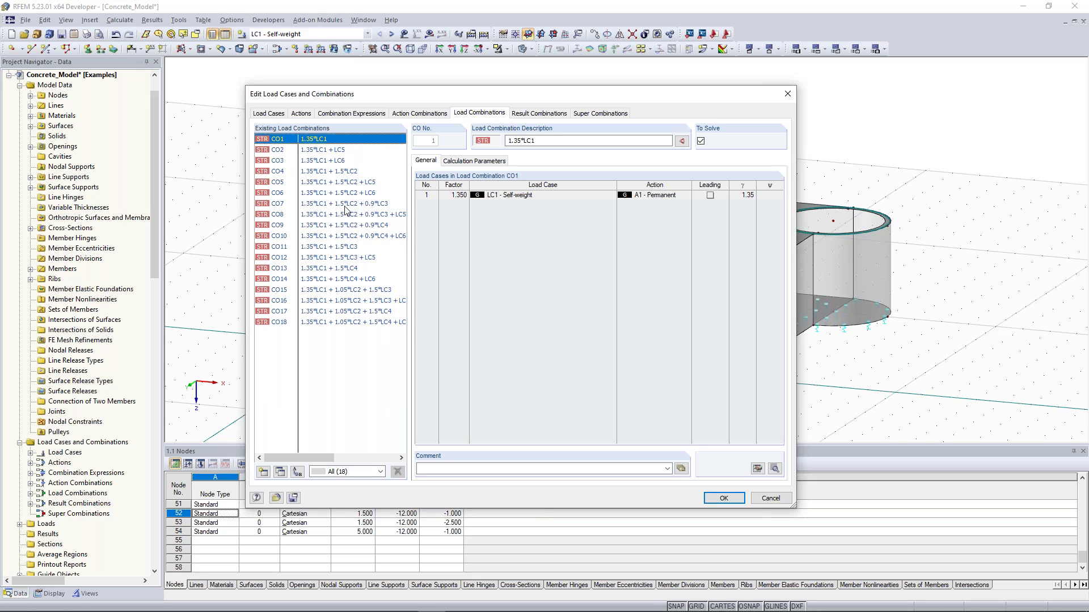
click(326, 237)
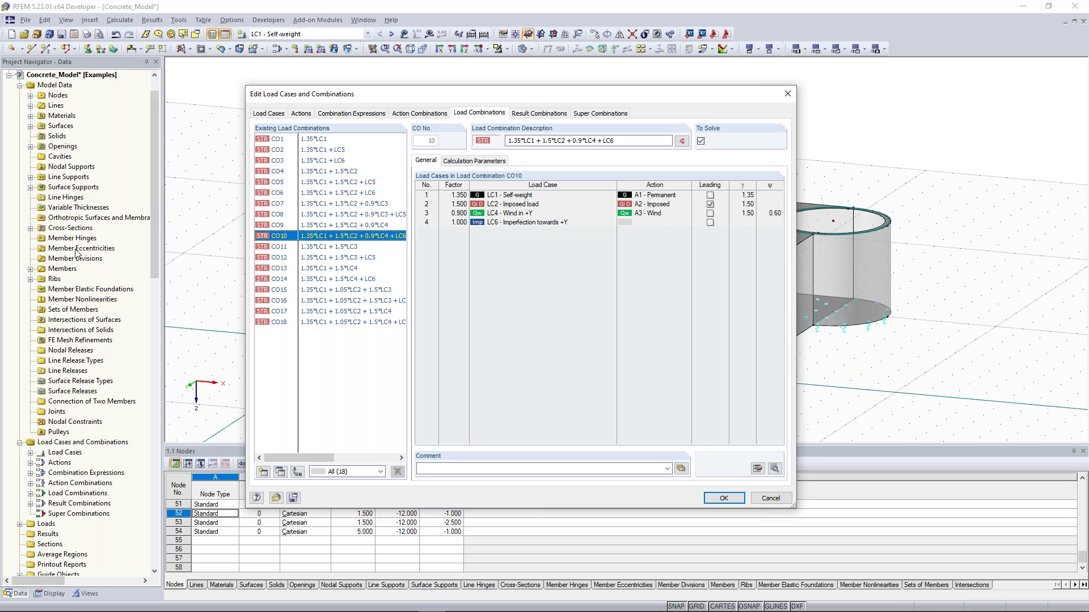
click(518, 196)
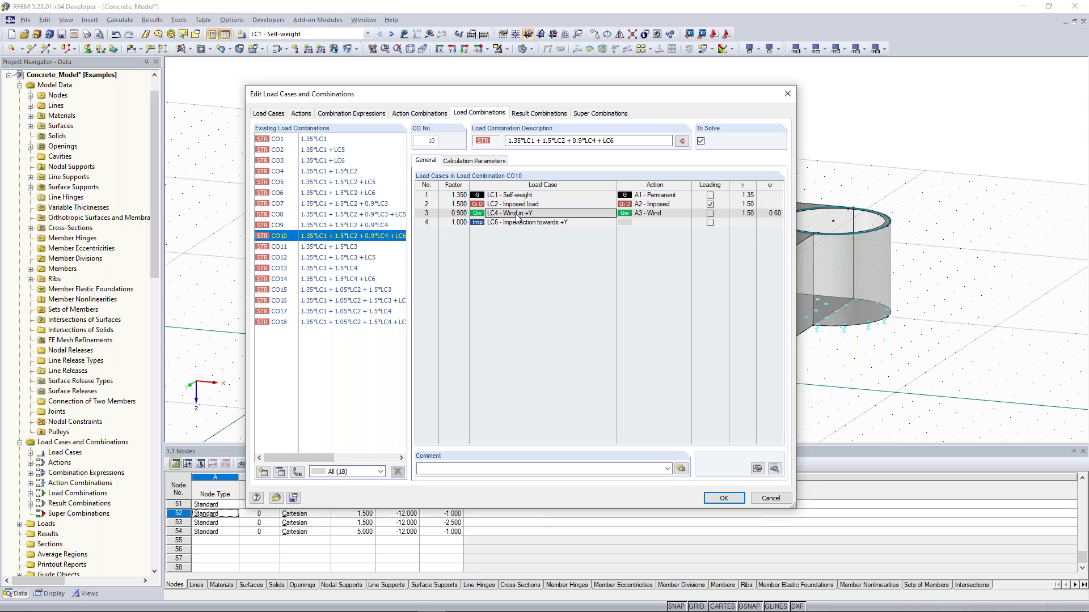
click(517, 224)
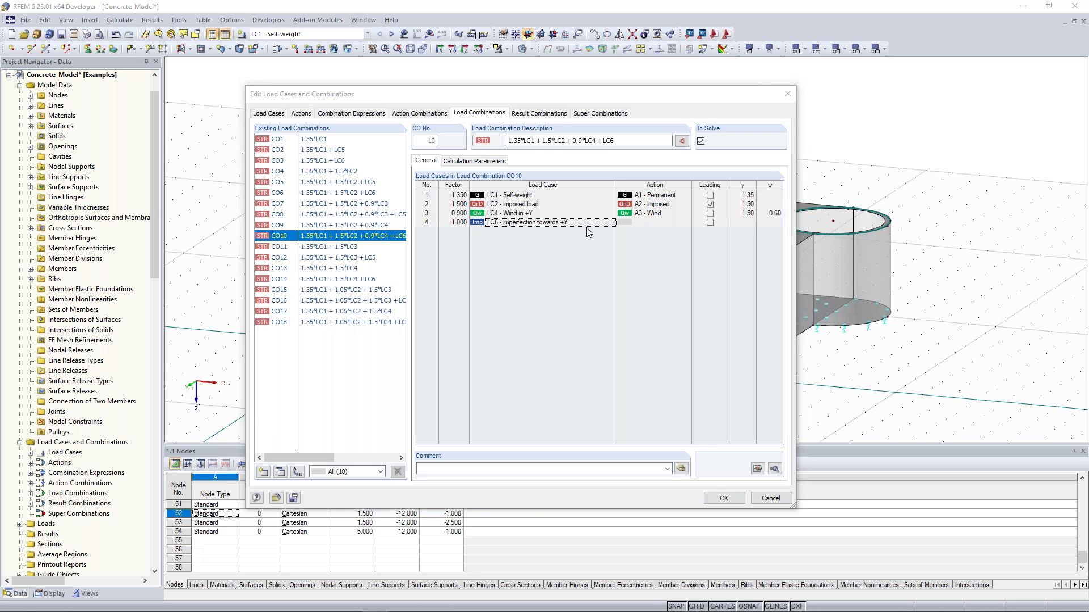
click(539, 114)
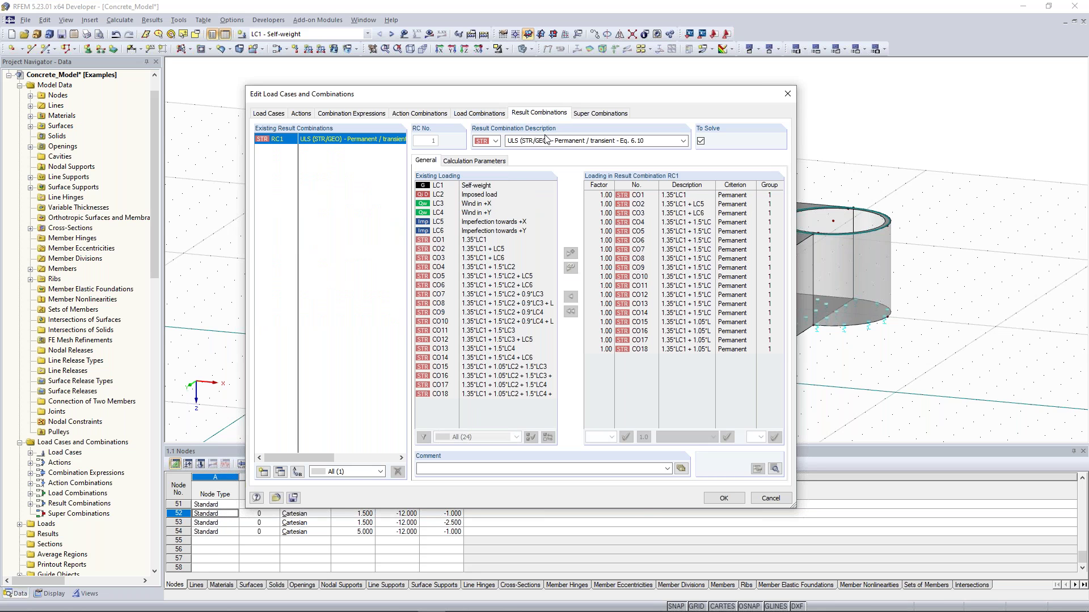
click(425, 230)
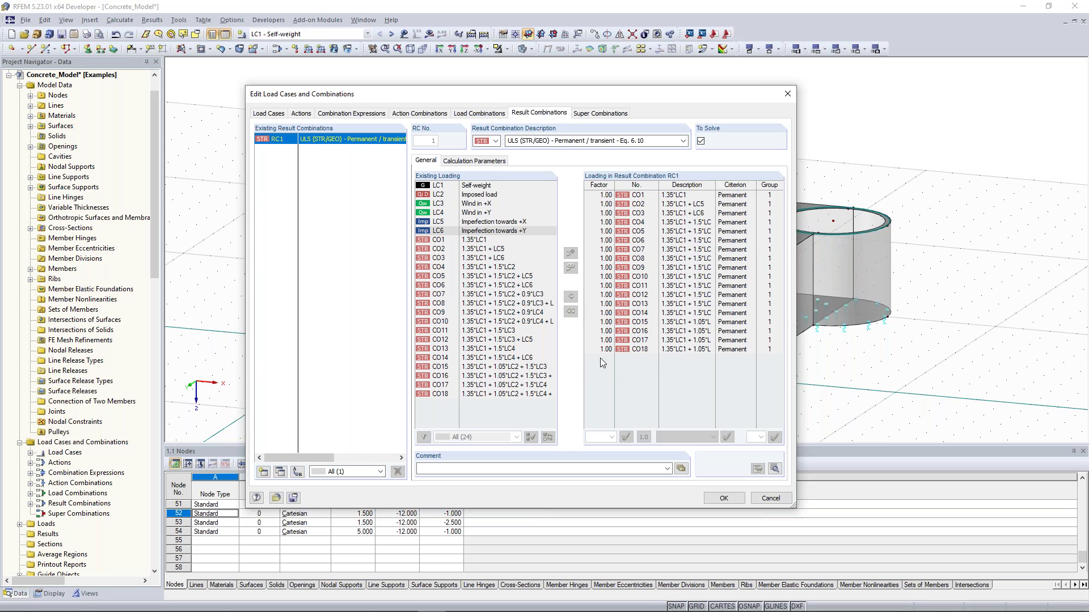
Step: Review the generated load combinations and the contents of result combination RC1, and accept the load cases and combinations settings
click(479, 113)
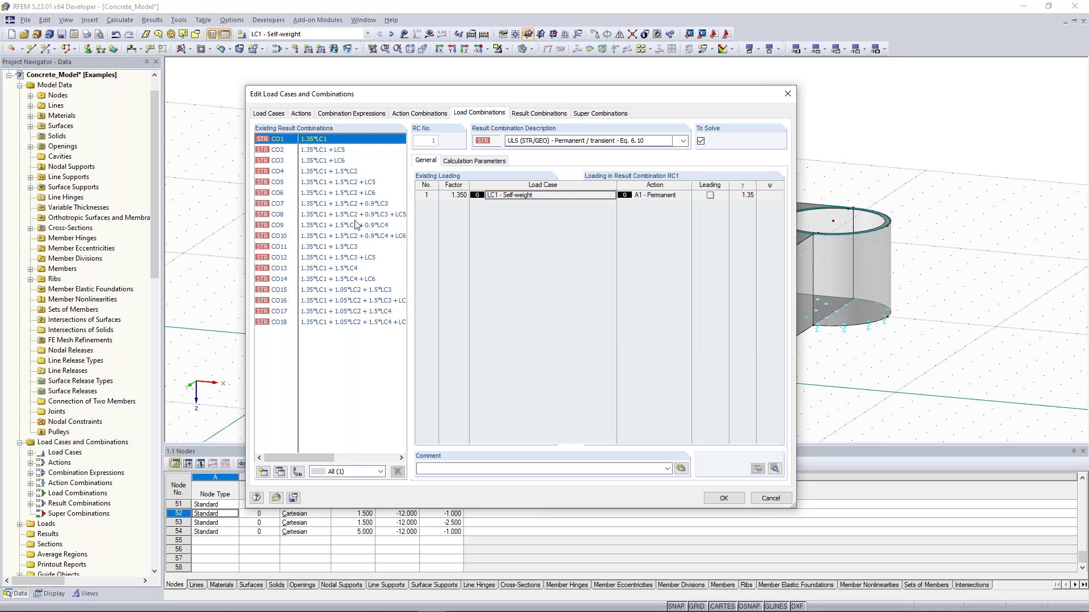
click(289, 142)
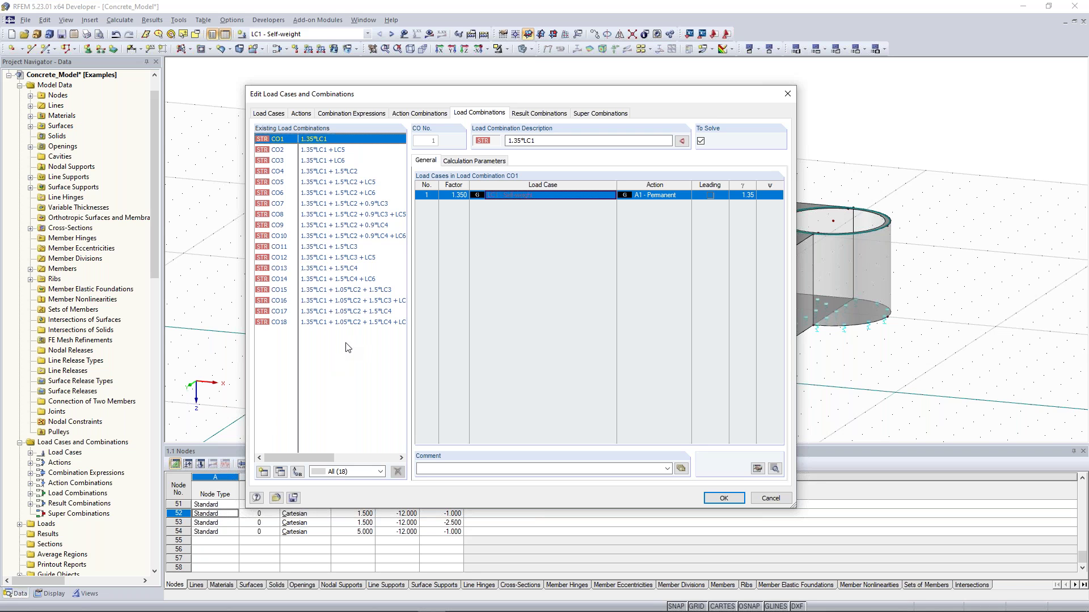
click(535, 113)
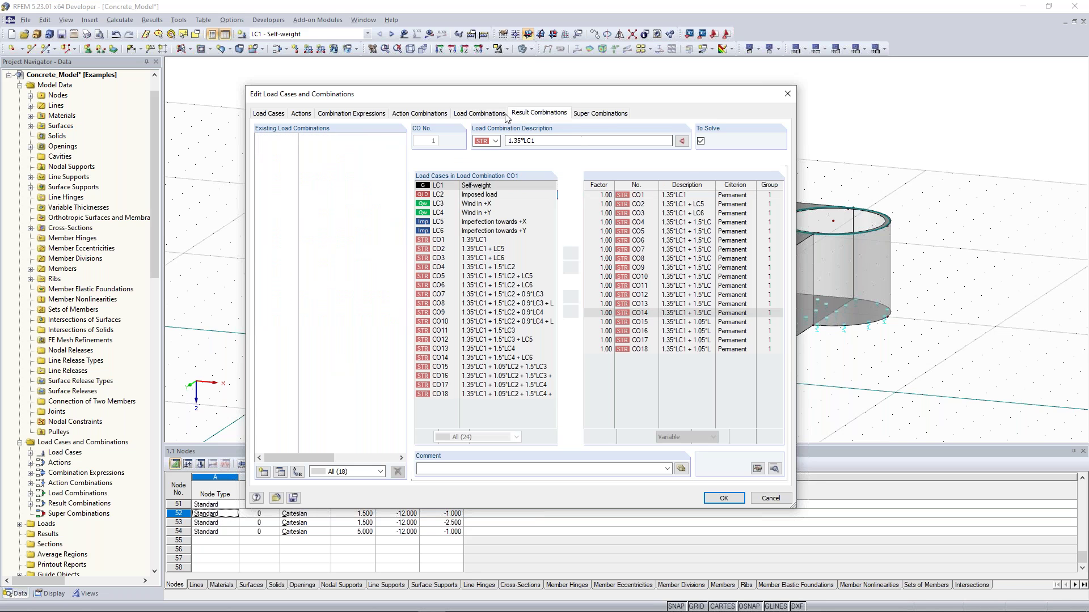
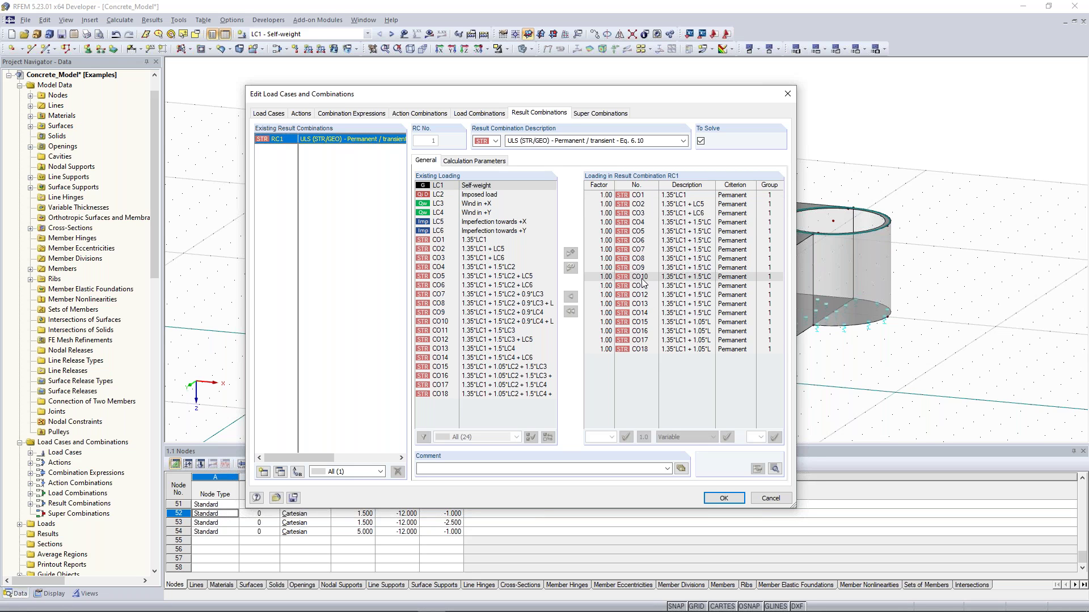
click(724, 498)
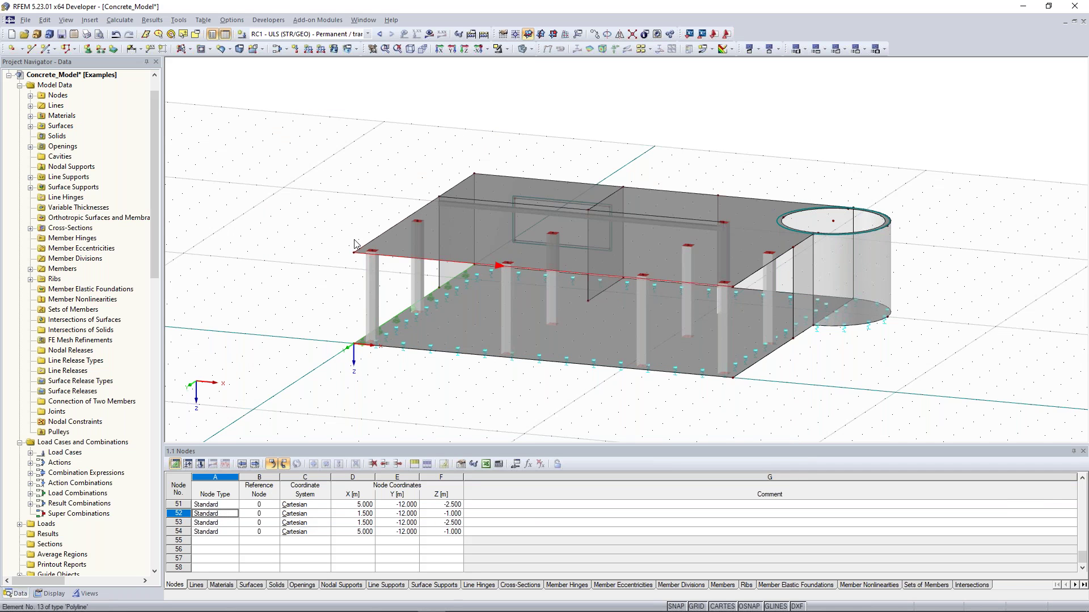
Step: Make load case LC2 - Imposed load the current load case
scroll(272, 215, down, 1)
ctrl+middle_drag(272, 215, 376, 237)
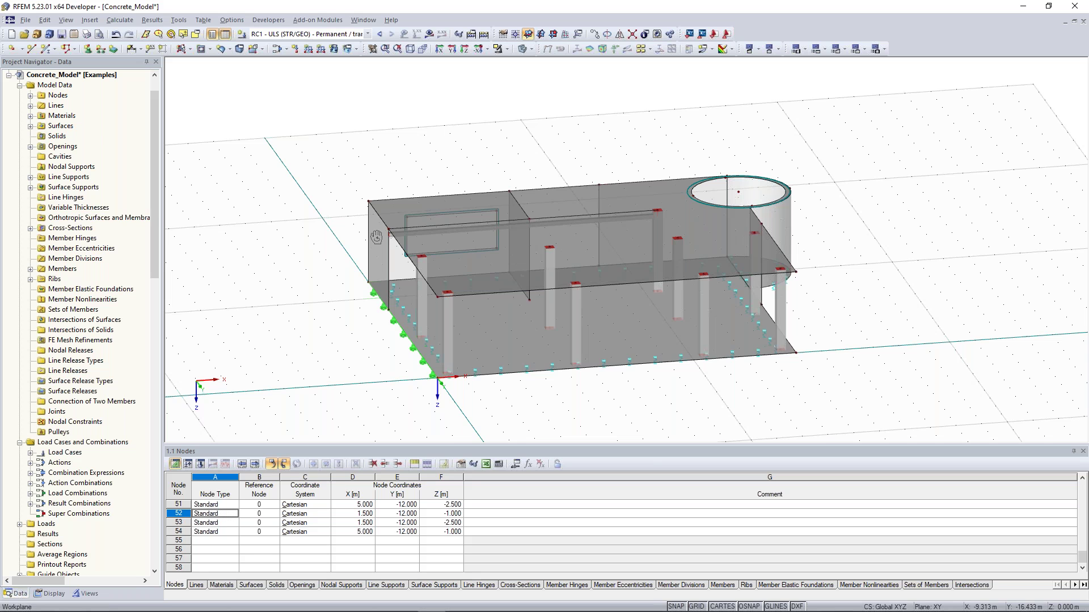
middle_drag(376, 237, 356, 231)
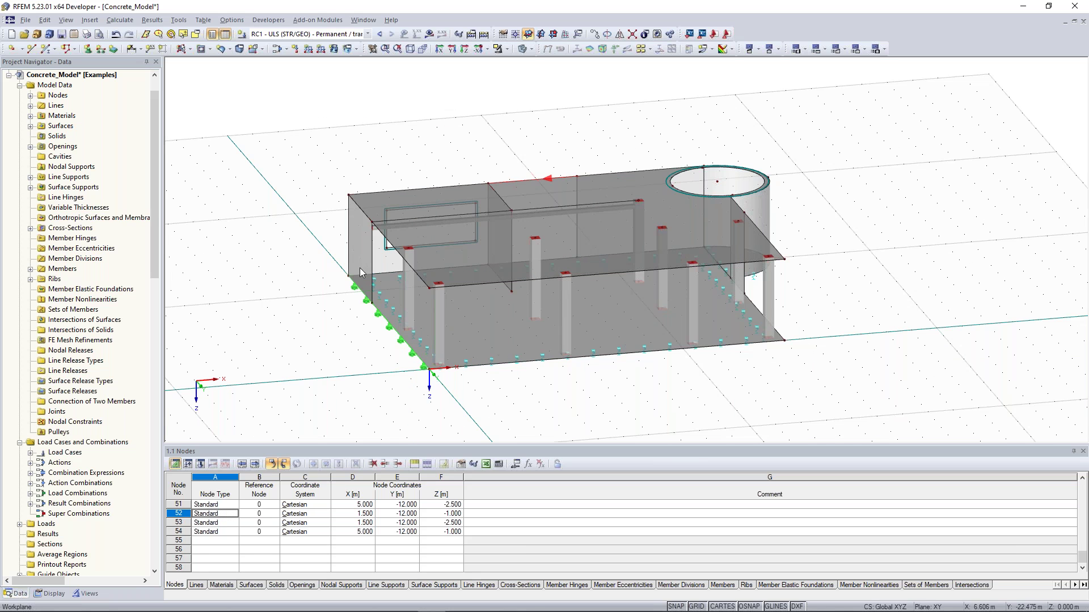
click(367, 34)
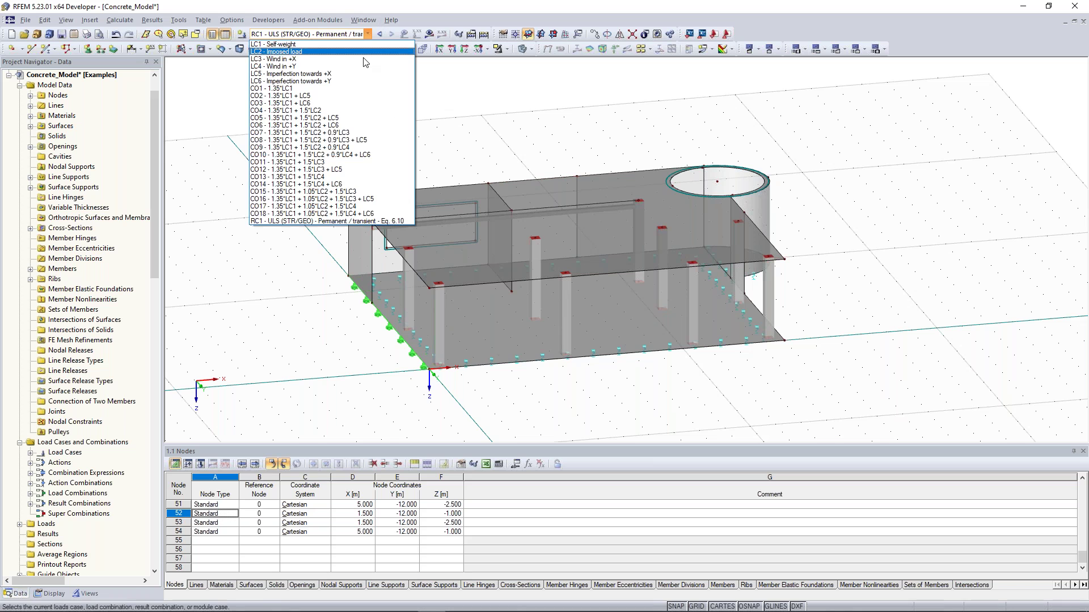
click(356, 52)
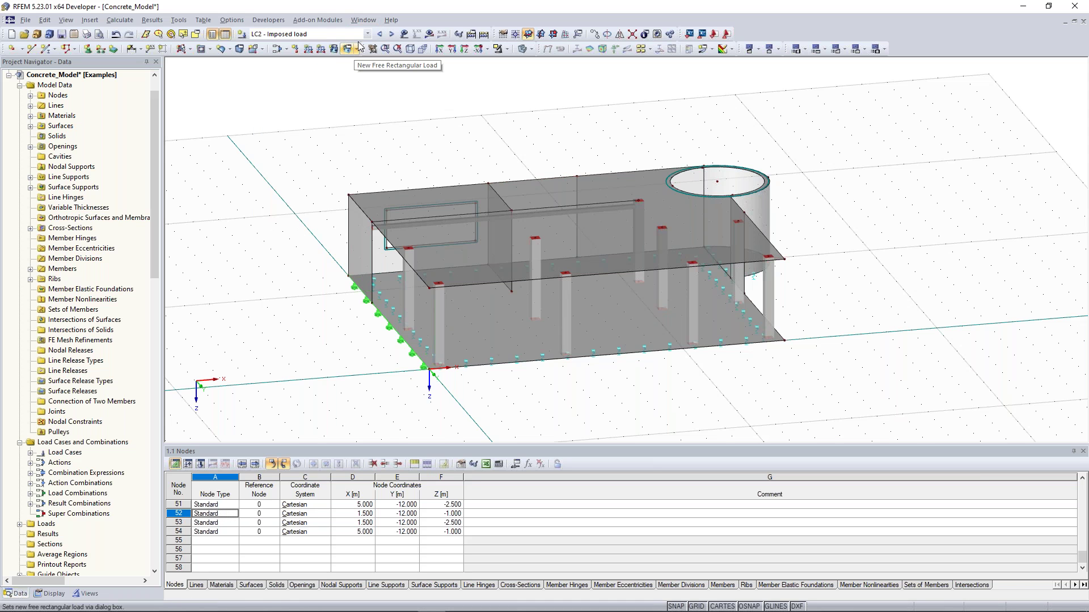
click(367, 34)
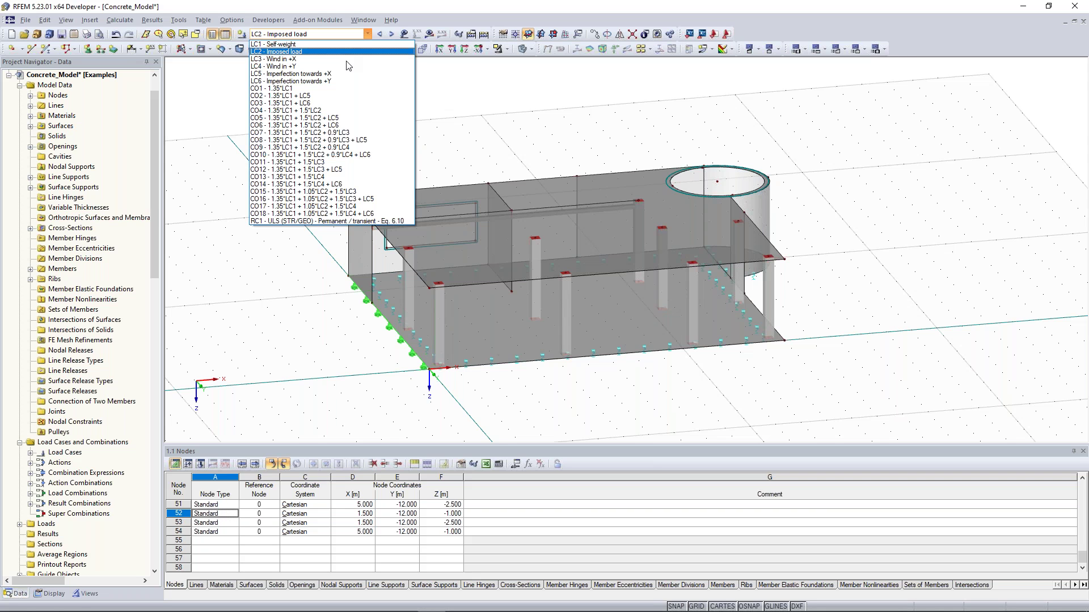
click(307, 52)
Step: Apply a uniform surface load of 5 kN/m² in the global ZL direction to the floor slab
middle_drag(345, 148, 437, 136)
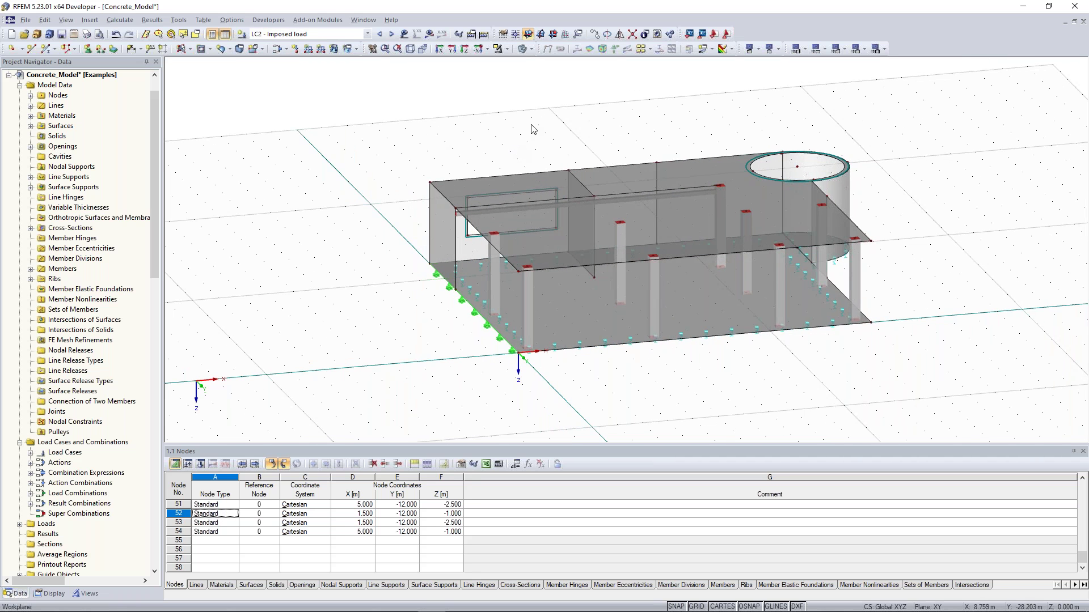
ctrl+middle_drag(510, 128, 301, 170)
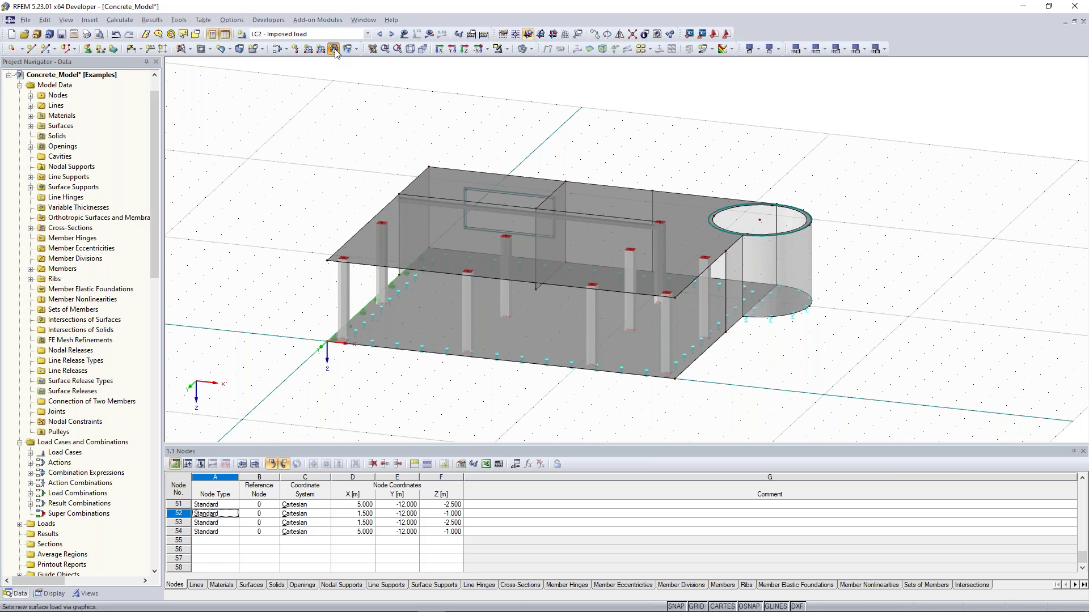
click(334, 50)
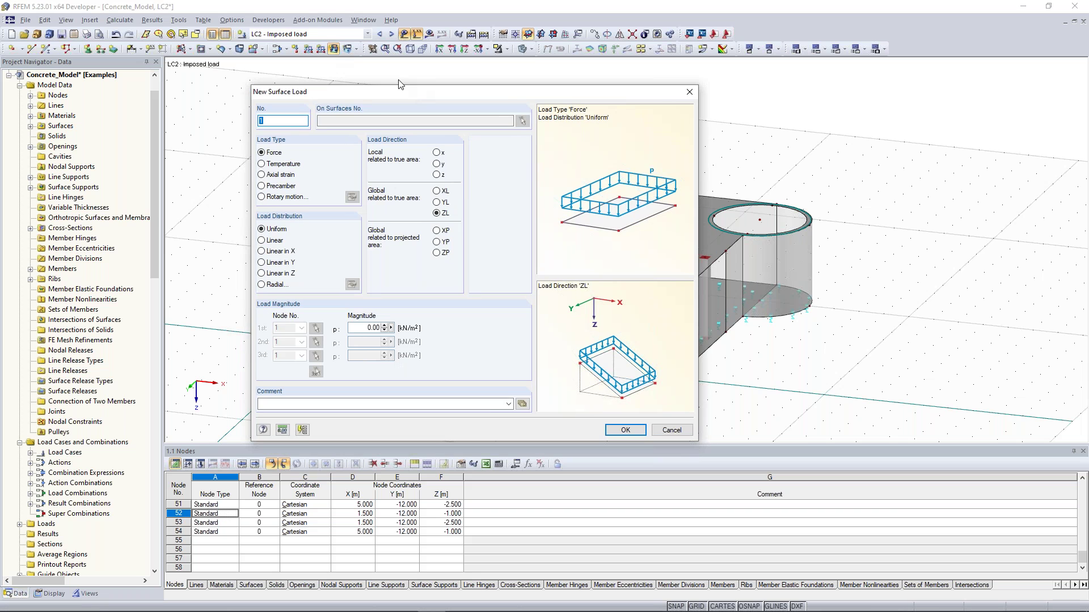
drag(398, 80, 396, 78)
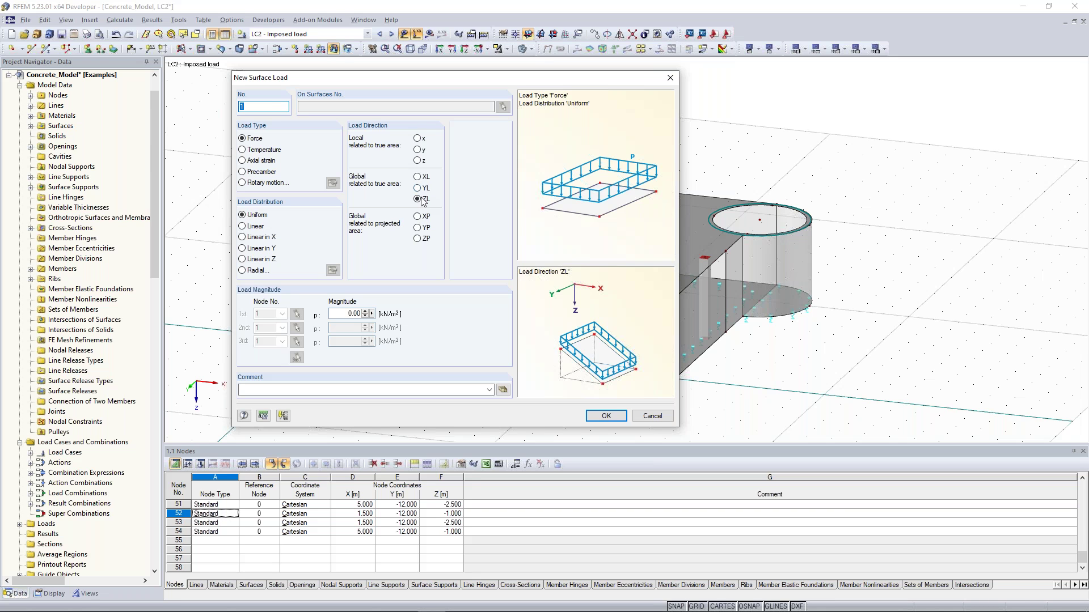
key(Tab)
key(Tab)
key(Tab)
key(Tab)
text(5)
click(612, 417)
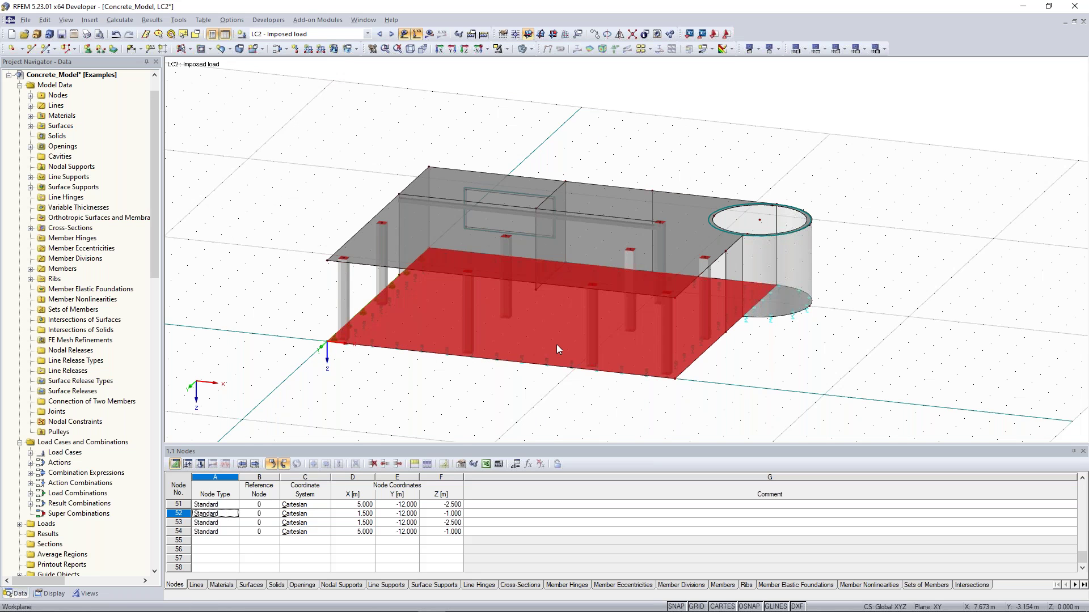
click(751, 378)
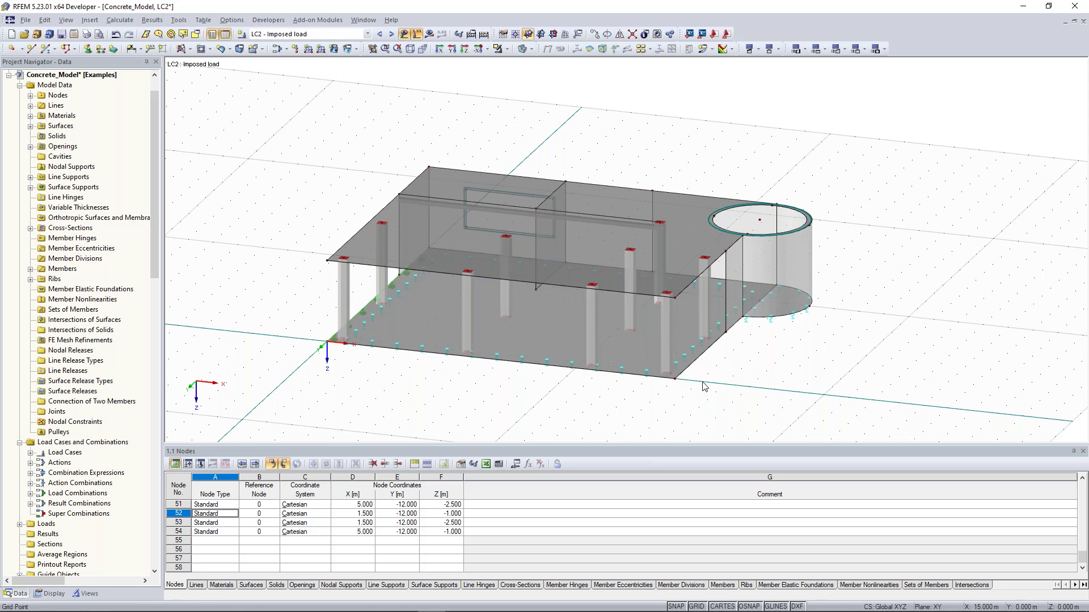
Step: Place the same type of surface load on the roof slab and change its magnitude to 2 kN/m²
click(333, 49)
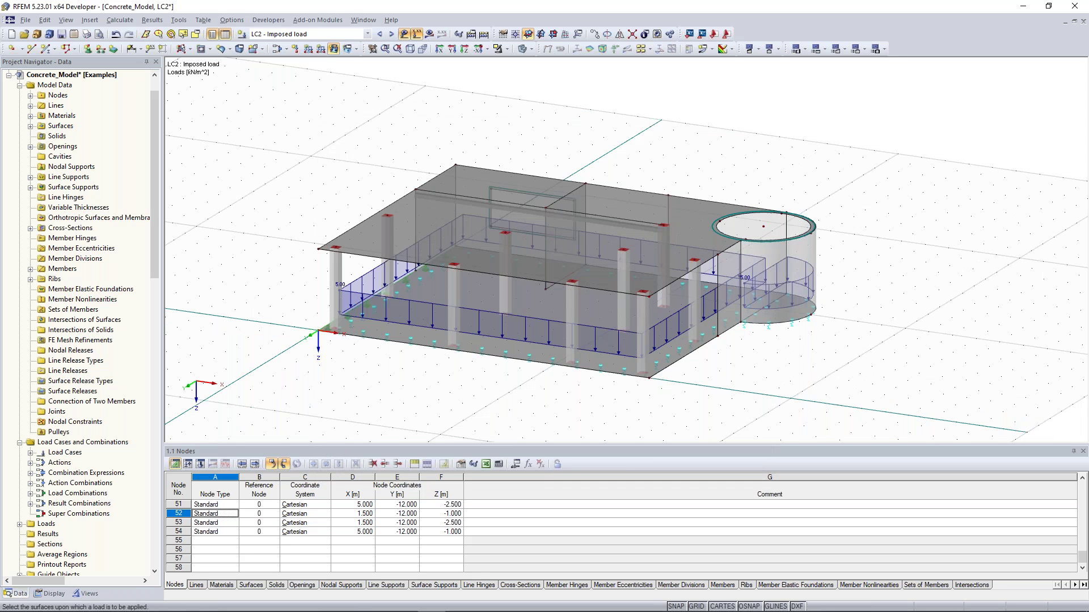
middle_drag(521, 221, 538, 226)
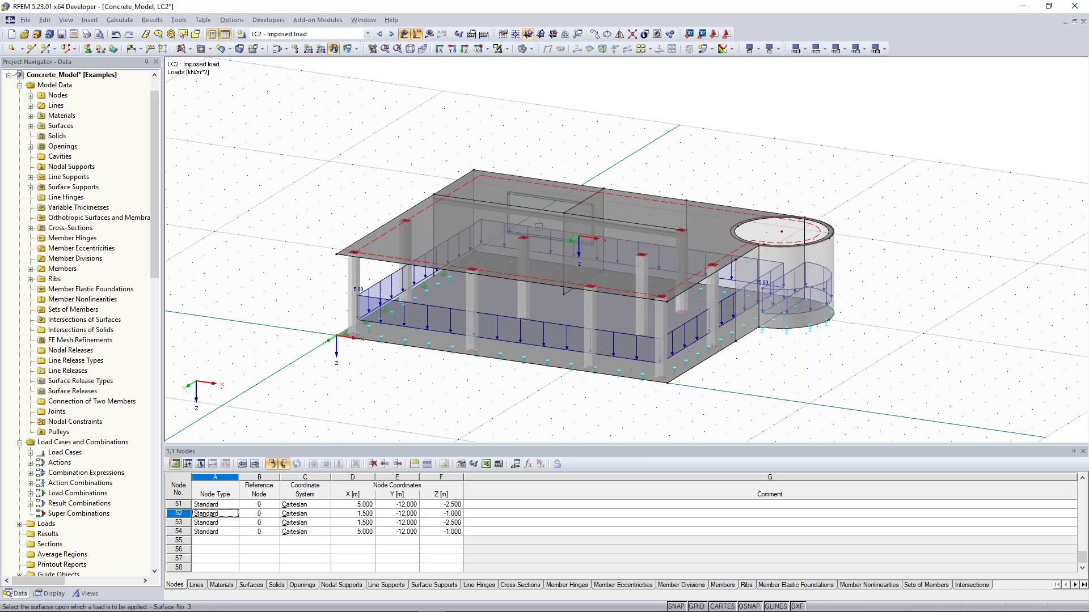
click(539, 226)
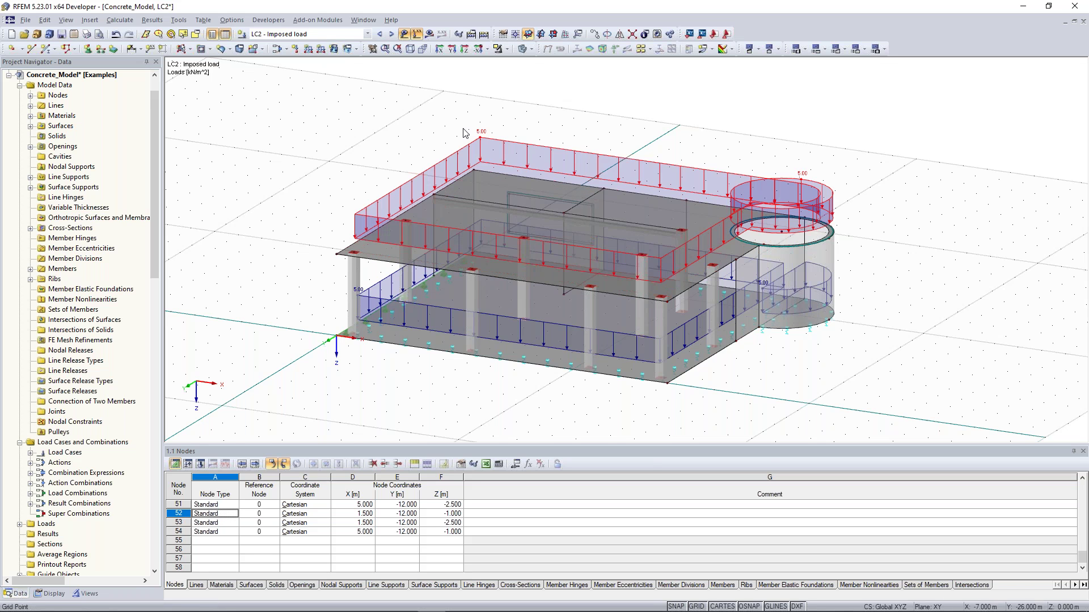
double_click(464, 134)
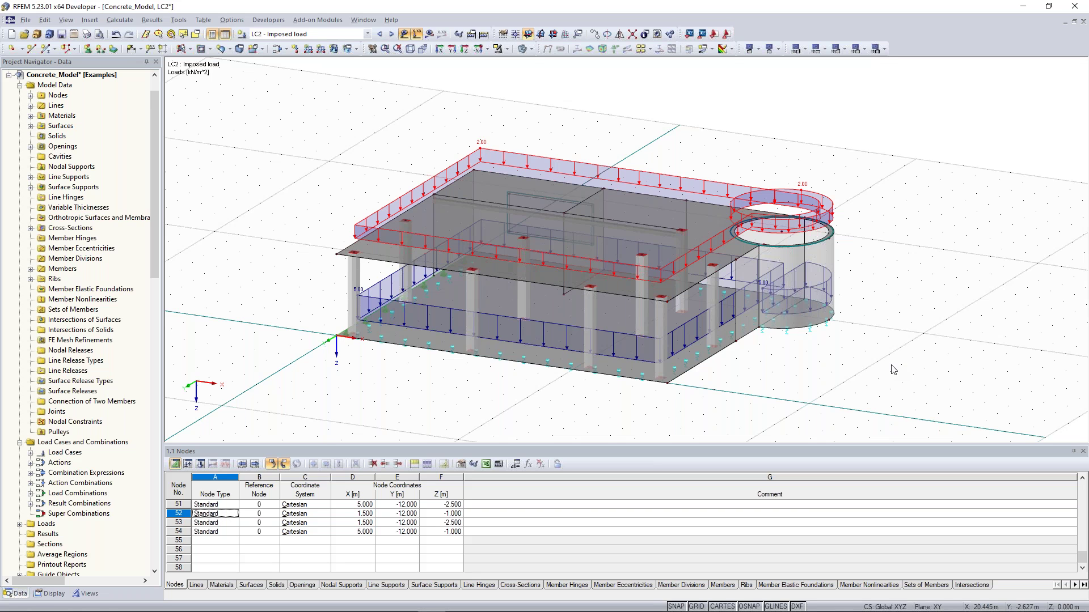
click(876, 363)
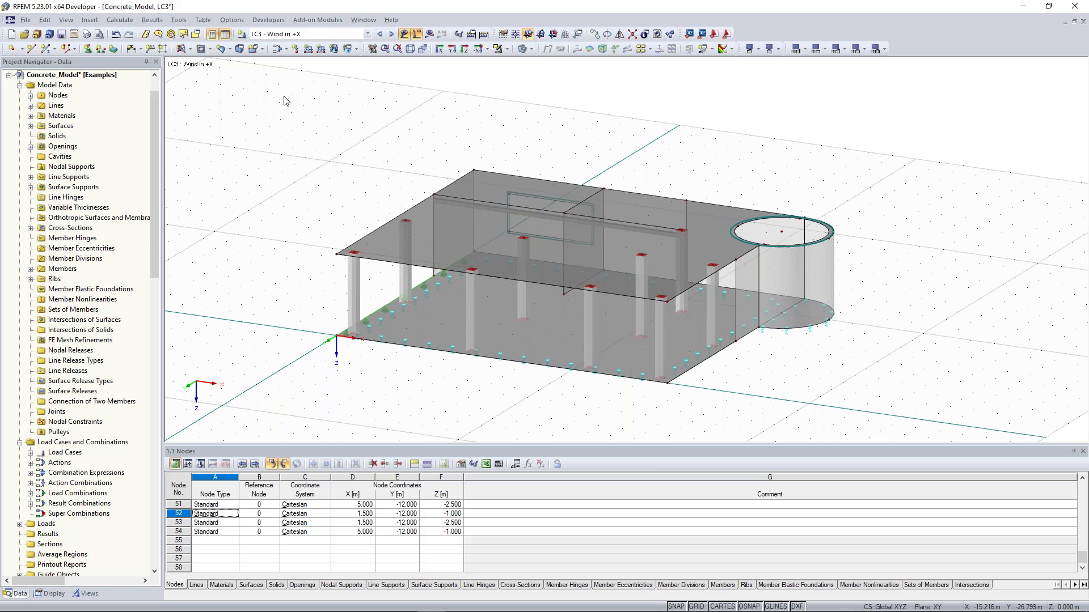
Step: In LC3 - Wind in +X, apply a uniform 0.4 kN/m² surface load in global XL direction to wall surface 4
click(335, 49)
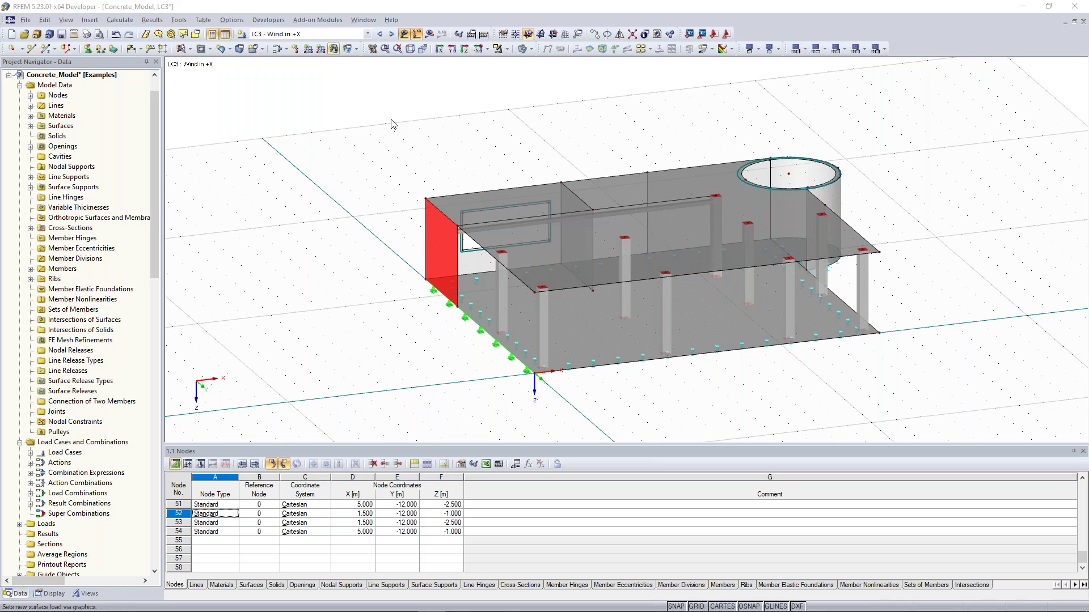
click(507, 233)
double_click(444, 370)
text(0.4)
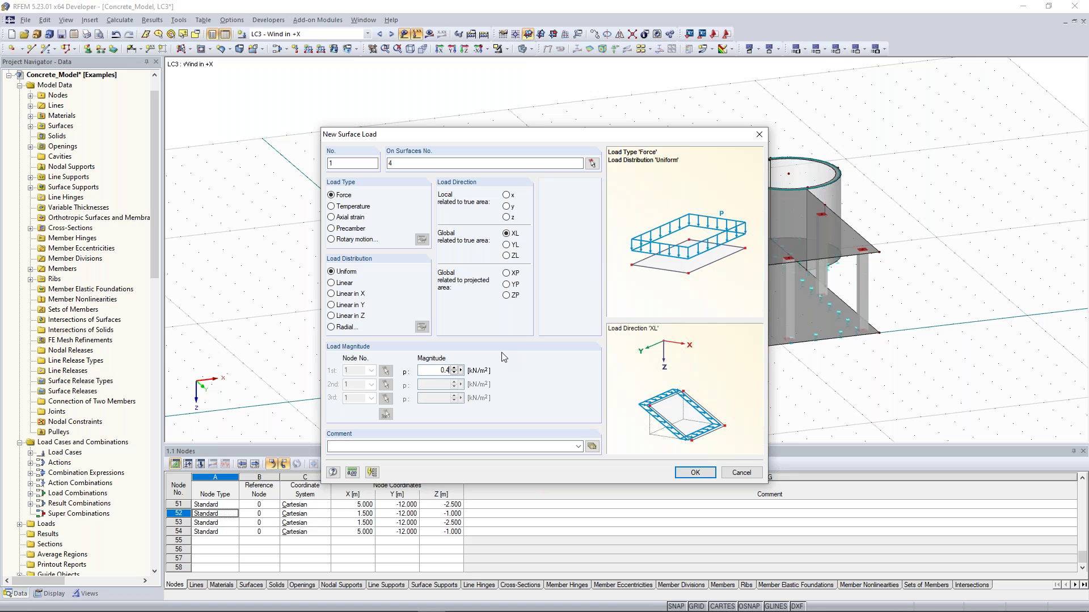
click(700, 476)
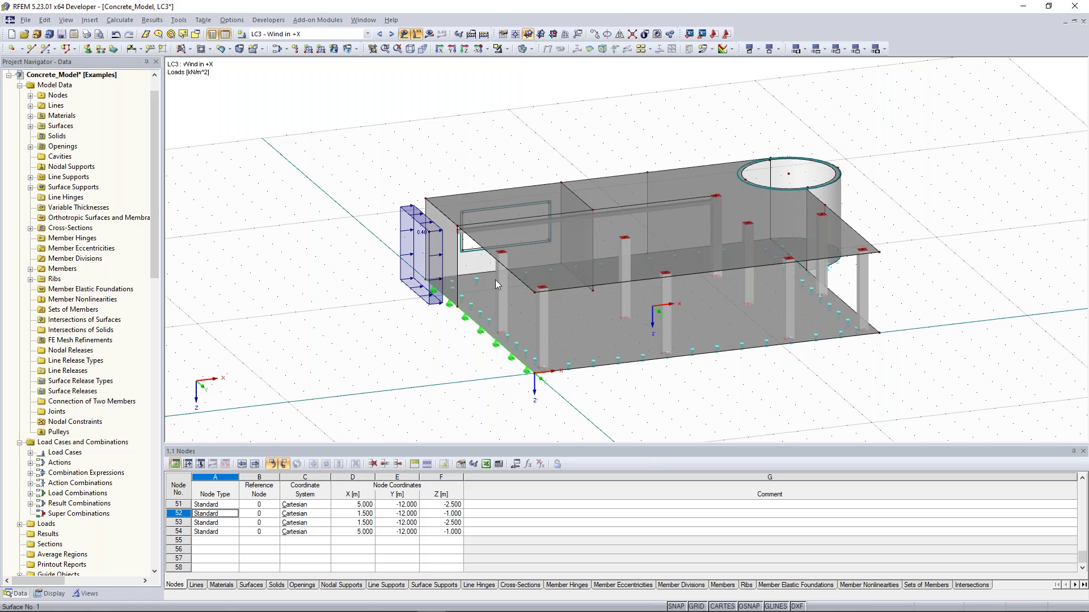
Step: Apply a uniform 0.65 kN/m line load in global XL direction to the windward slab edges, lines 13 and 19
scroll(499, 280, up, 1)
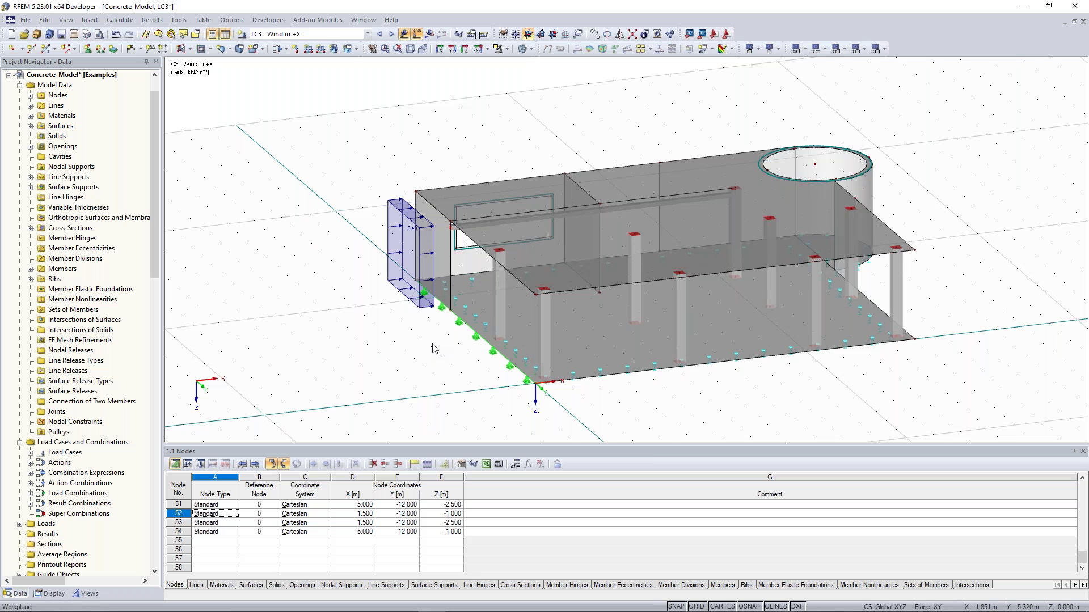
scroll(435, 348, up, 1)
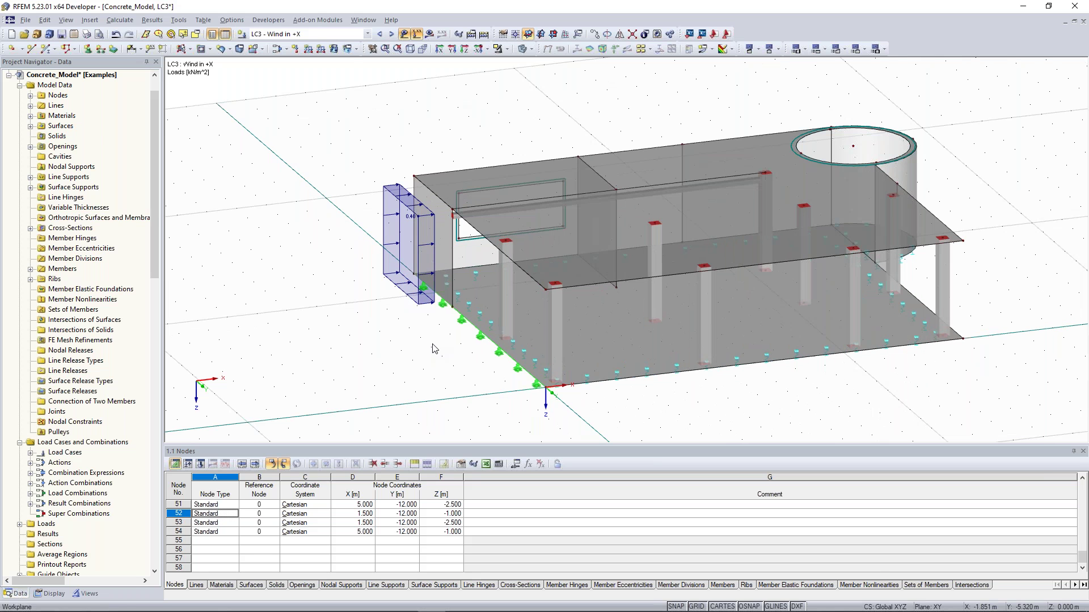
scroll(435, 349, up, 1)
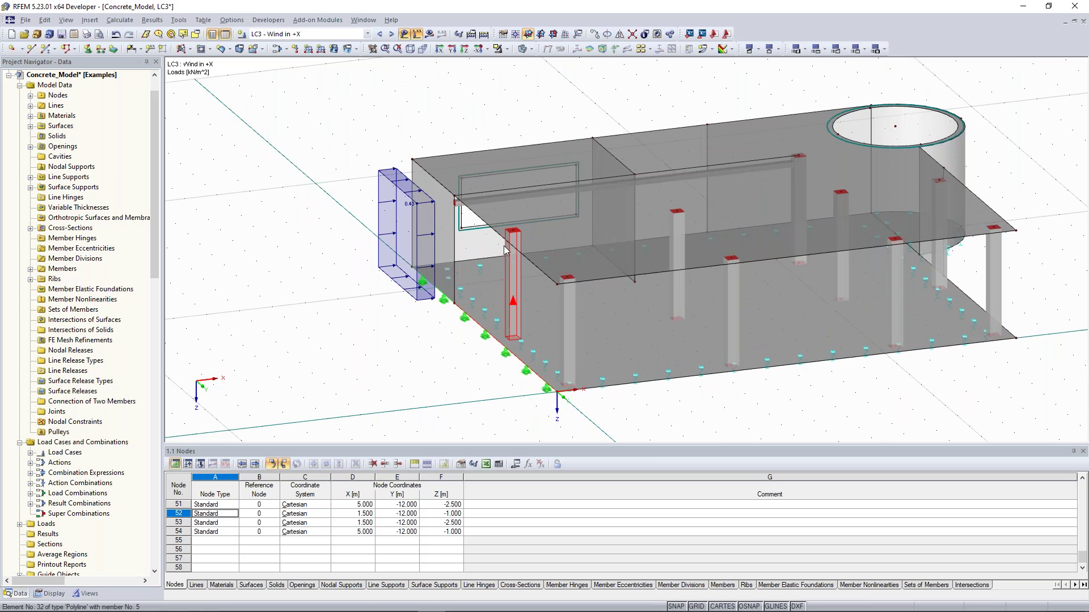
click(320, 50)
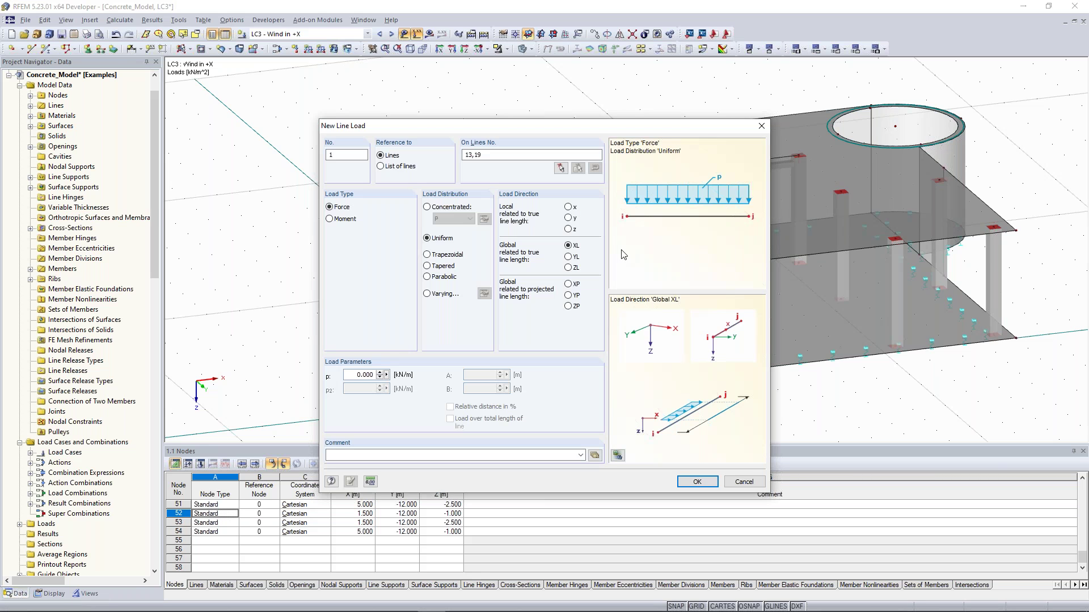
text(0,65)
click(688, 486)
click(688, 486)
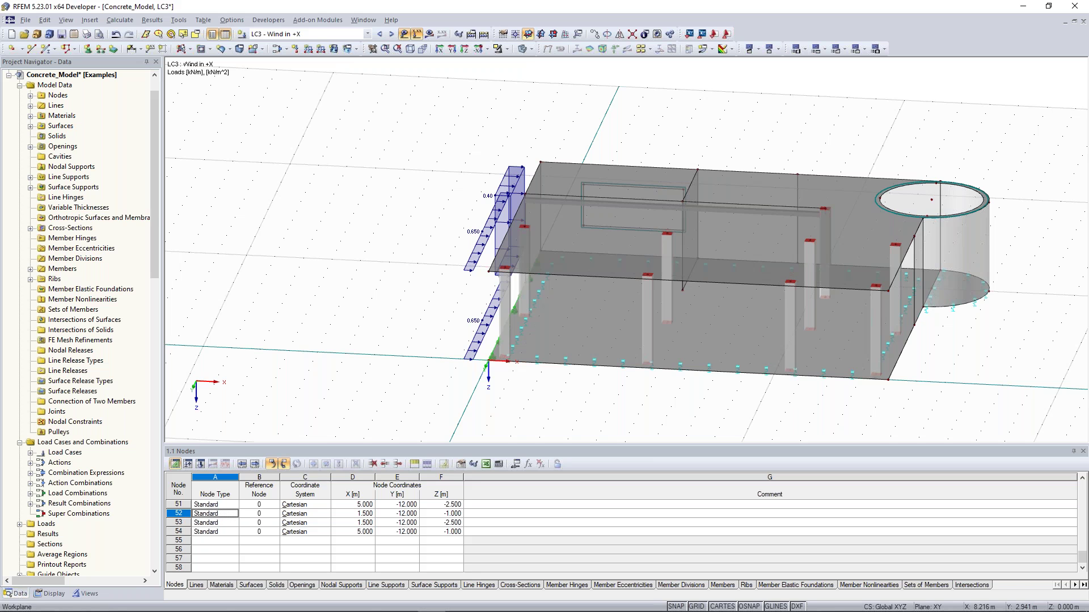
Step: Apply a 0.25 kN/m² surface load in projected XP direction to surfaces 7 and 8, and start a line load for the leeward slab edges
ctrl+middle_drag(958, 334, 787, 344)
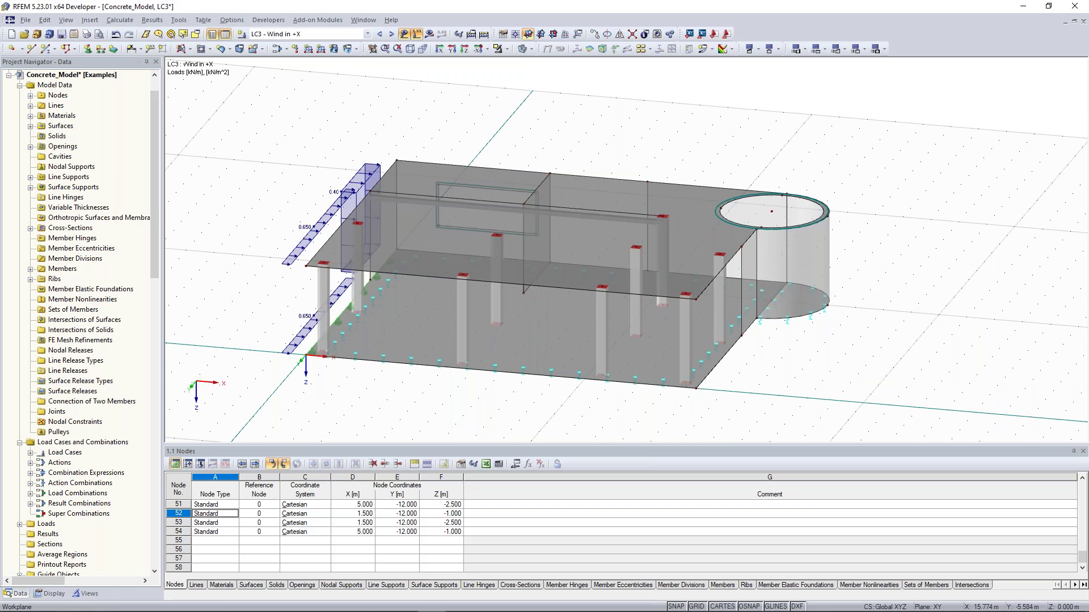
click(817, 218)
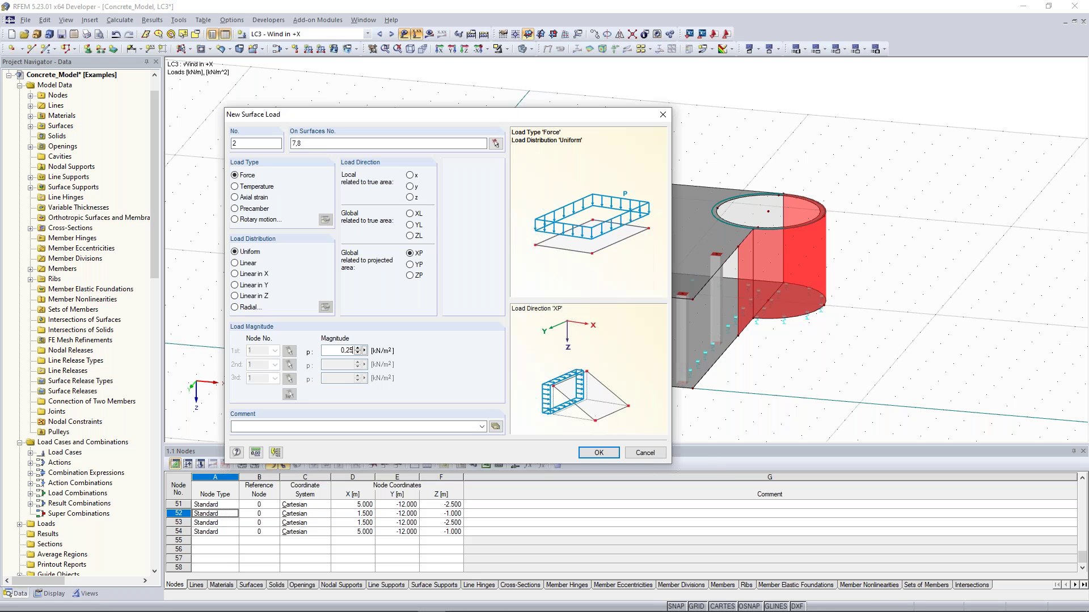
click(612, 456)
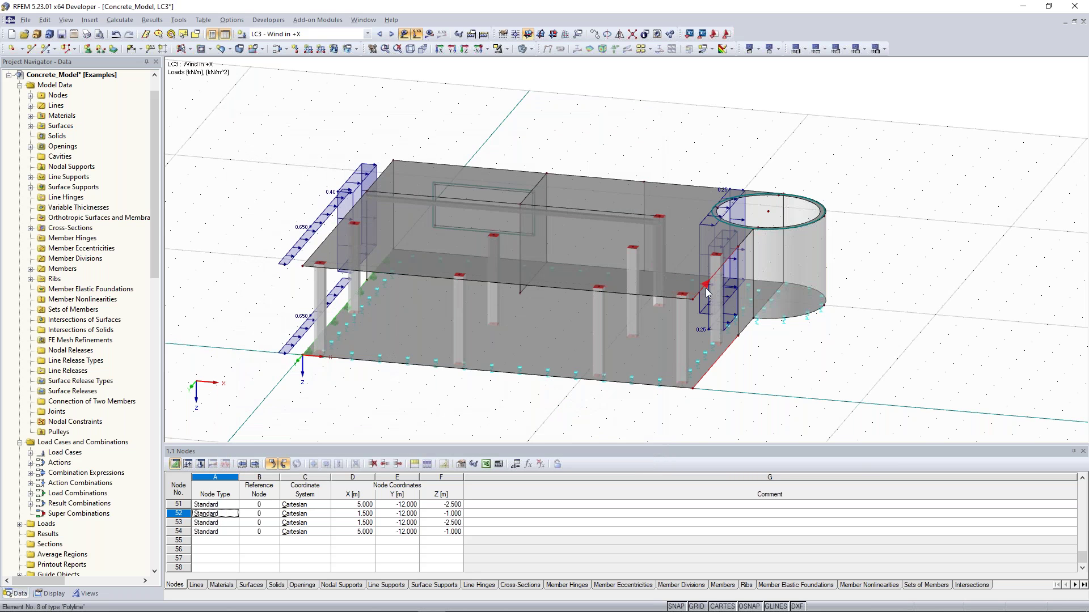
click(322, 49)
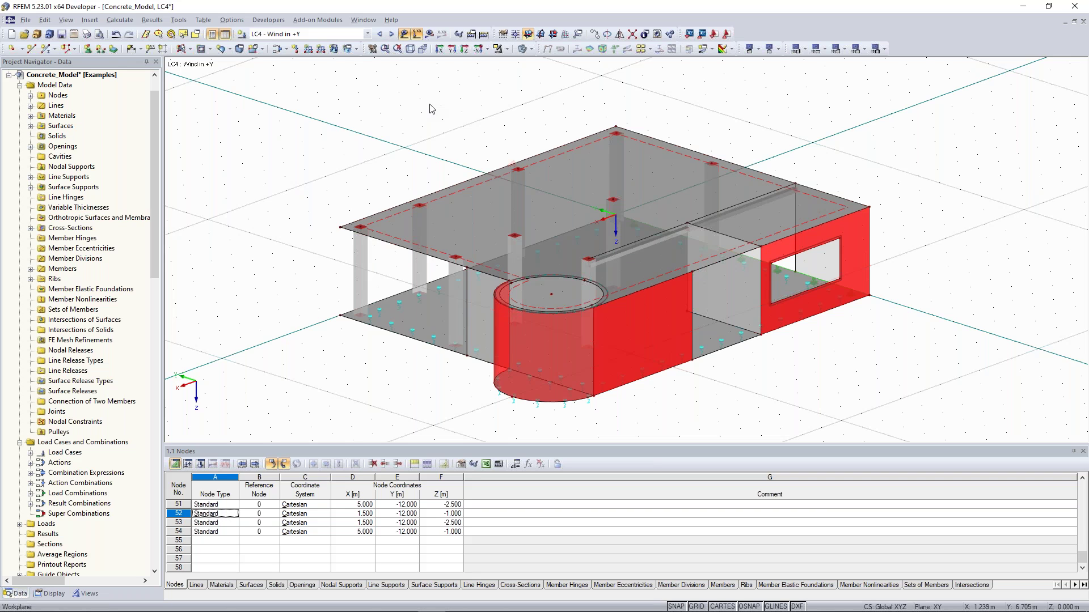
Step: In LC4 - Wind in +Y, apply a uniform 0.4 kN/m² surface load in projected YP direction to surfaces 5, 6 and 8
click(334, 50)
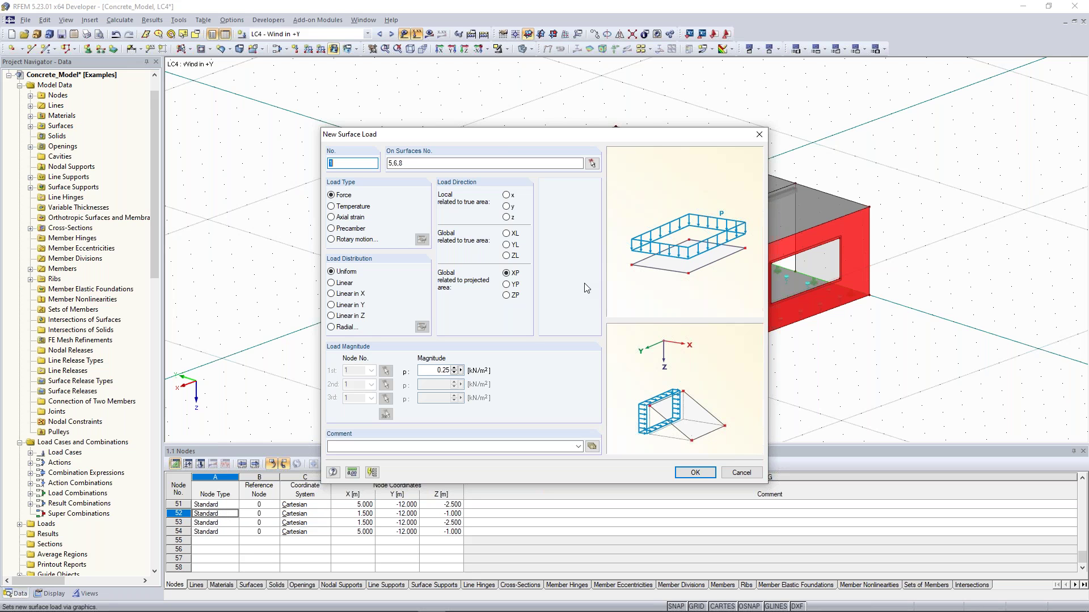
click(506, 285)
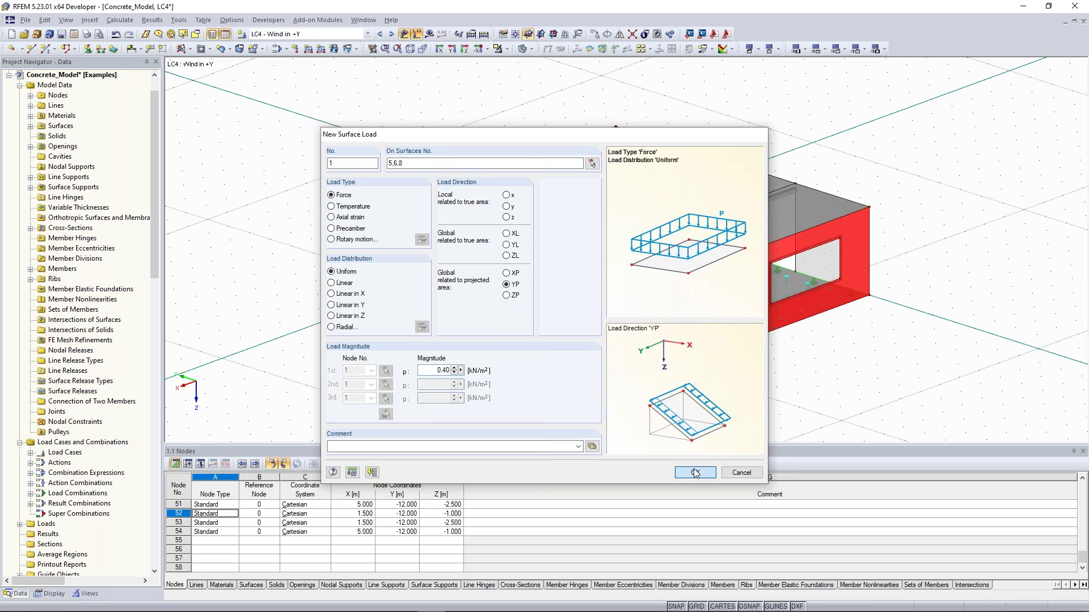
click(696, 474)
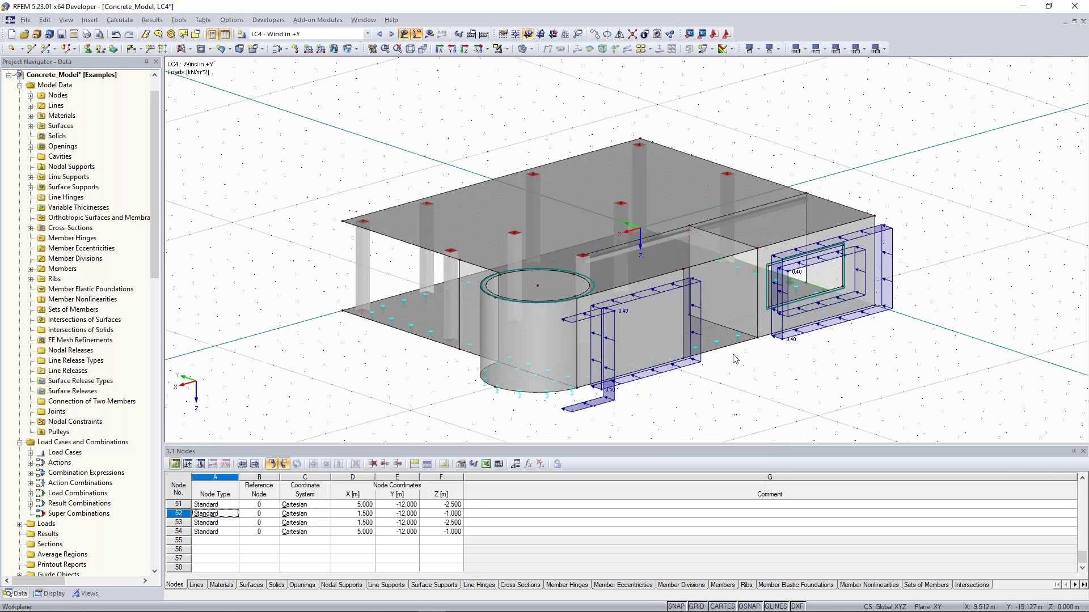
Step: Apply a uniform 0.65 kN/m line load to the windward slab edges, lines 15 and 23, in global YL direction
click(326, 51)
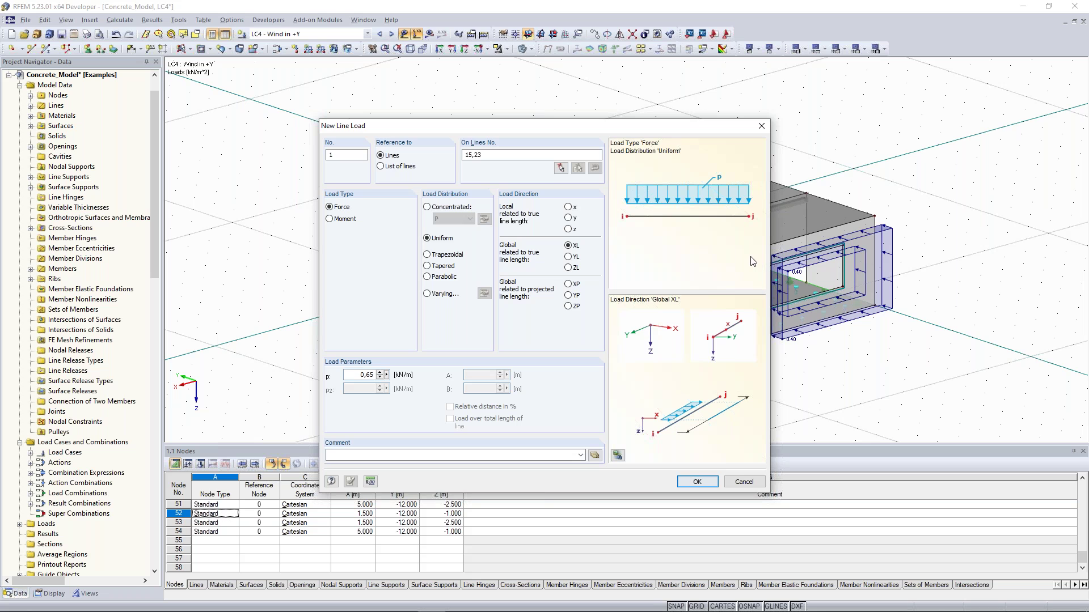
key(Return)
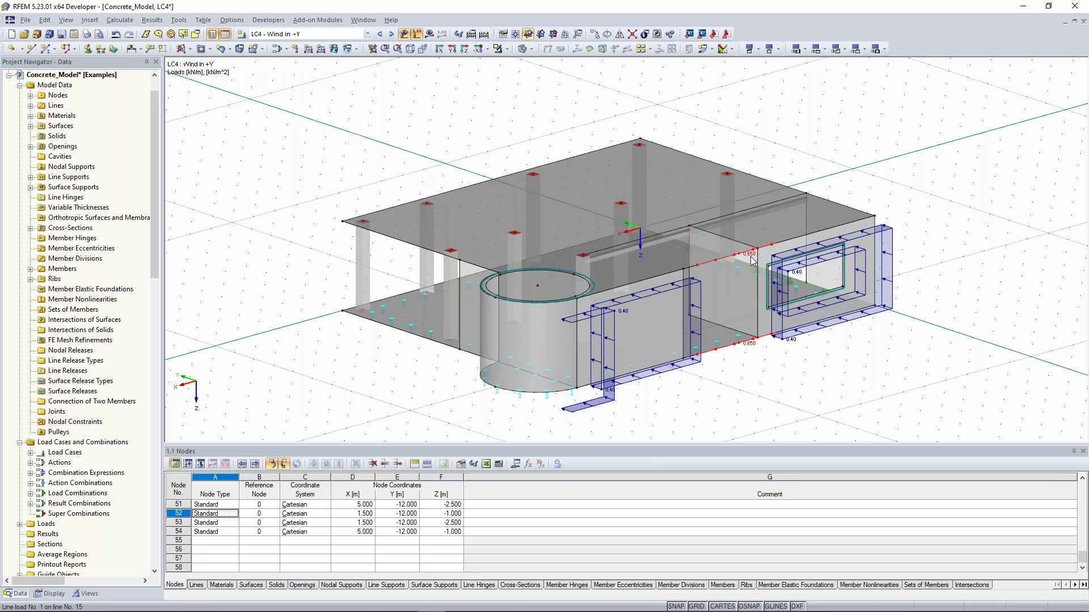
double_click(807, 271)
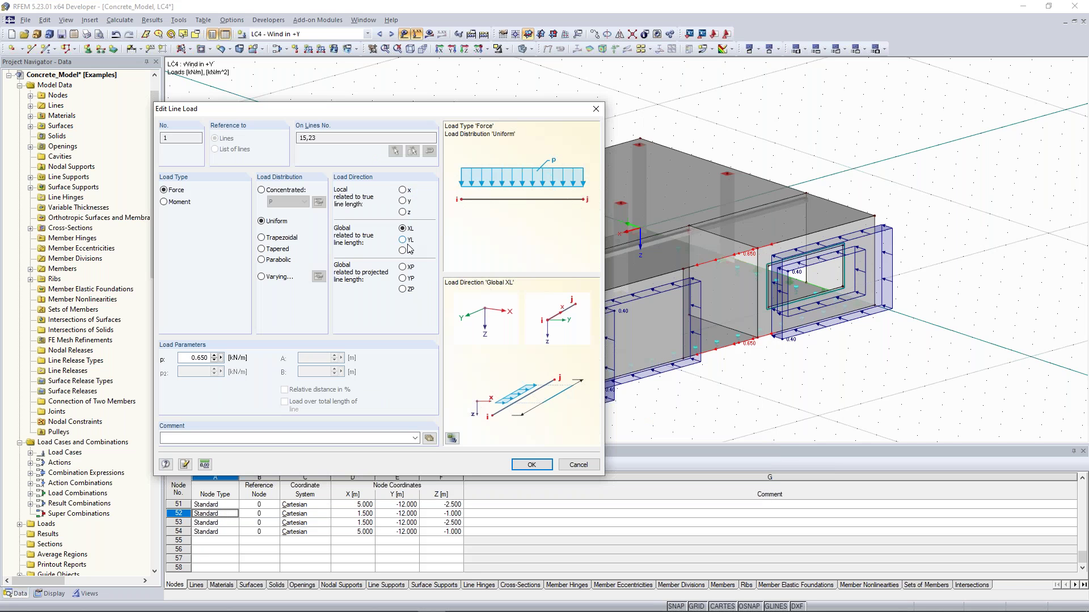
click(402, 239)
click(538, 466)
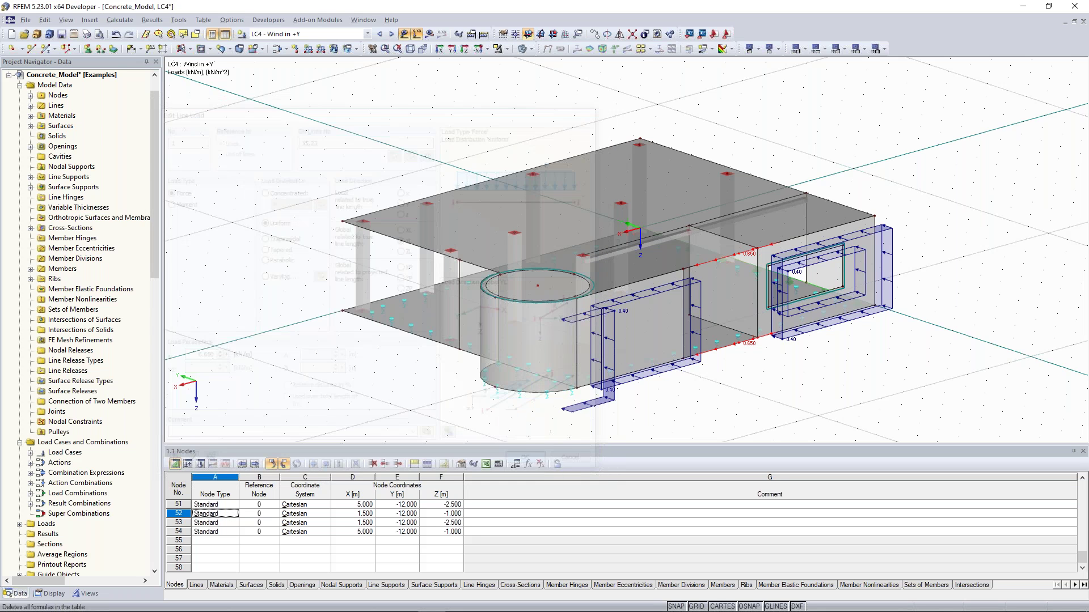
Step: Add a second entry to the line loads table: uniform 0.41 kN/m force in YL direction on the leeward slab edges, lines 1 and 7
ctrl+middle_drag(314, 194, 335, 195)
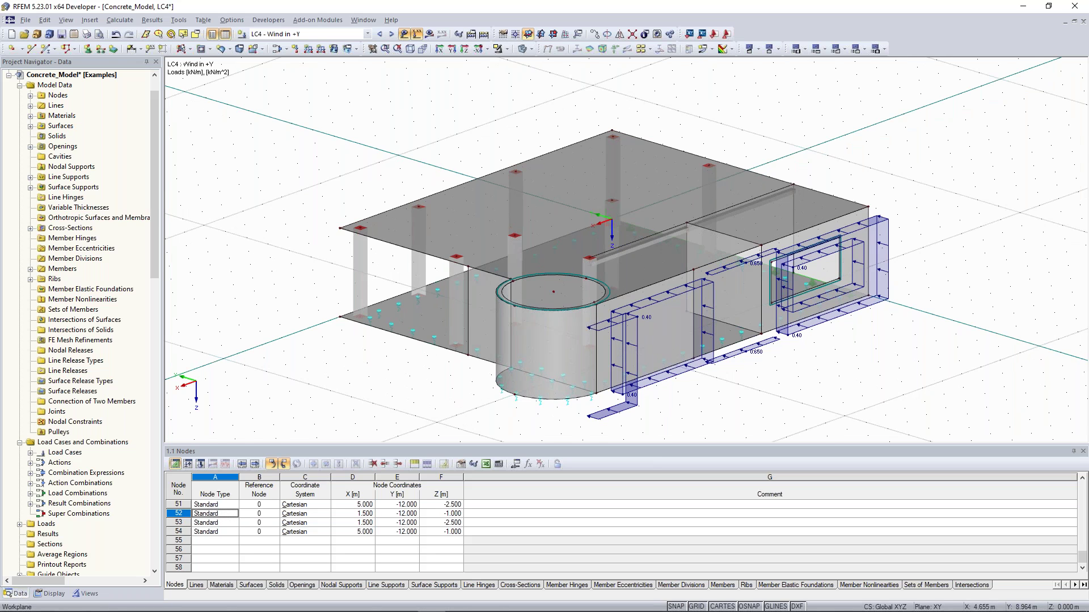
ctrl+middle_drag(499, 182, 432, 180)
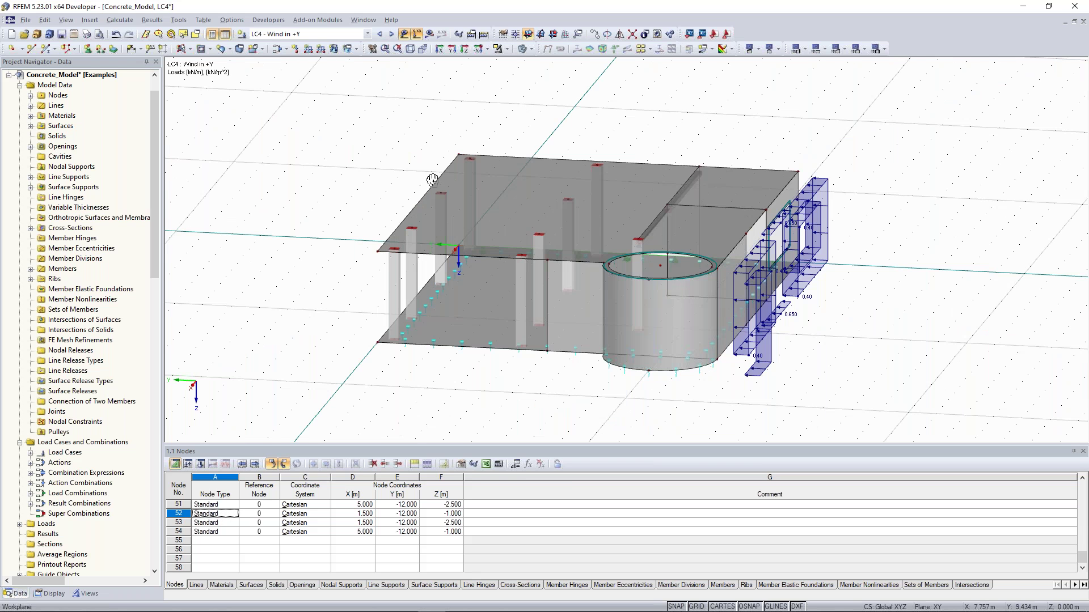
ctrl+middle_drag(432, 180, 358, 231)
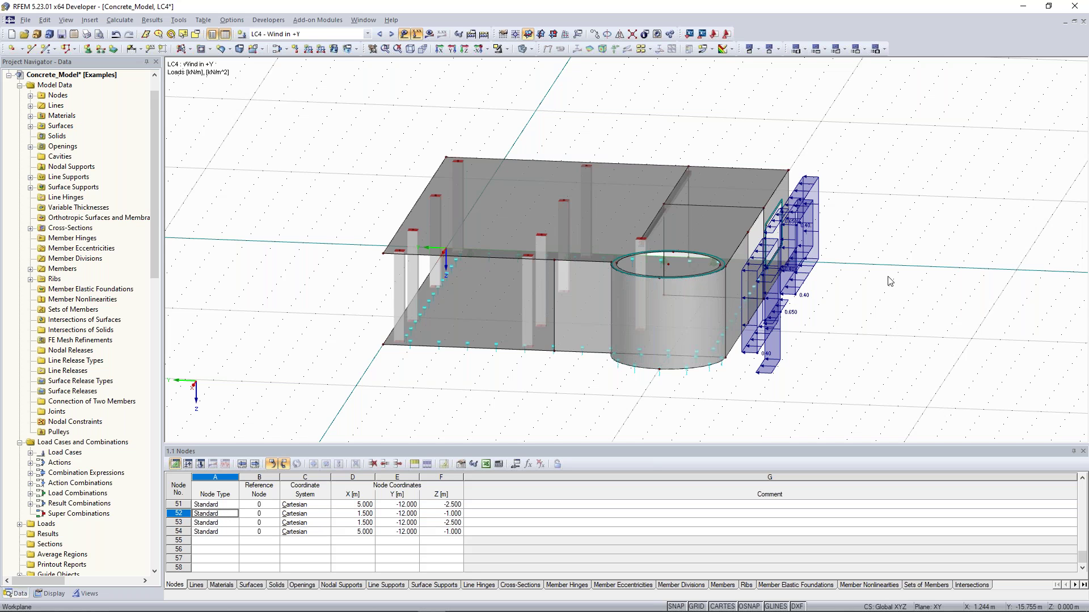
ctrl+middle_drag(890, 281, 229, 414)
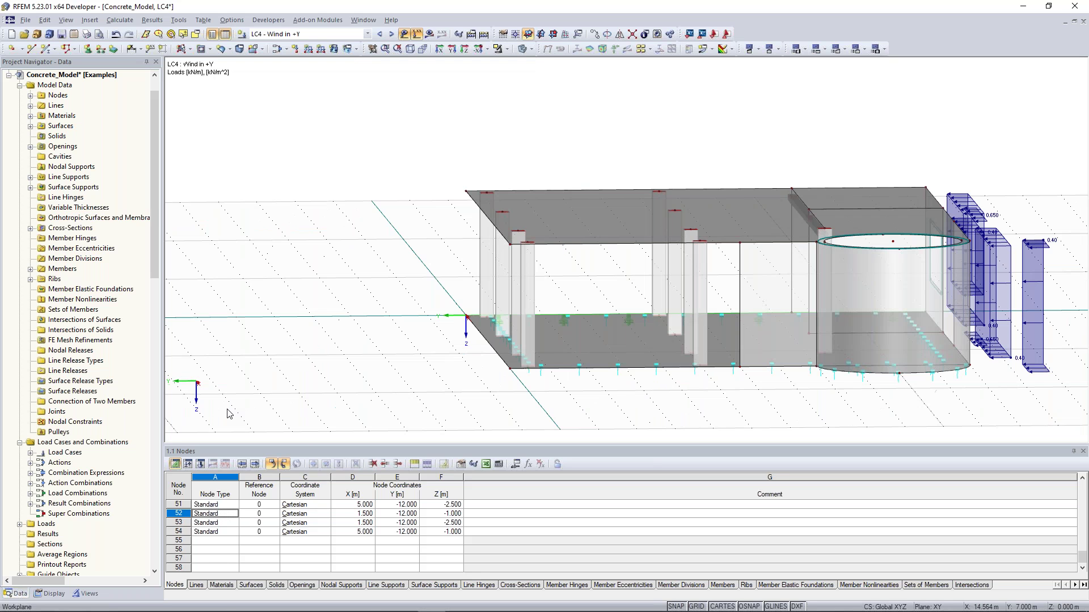
click(201, 464)
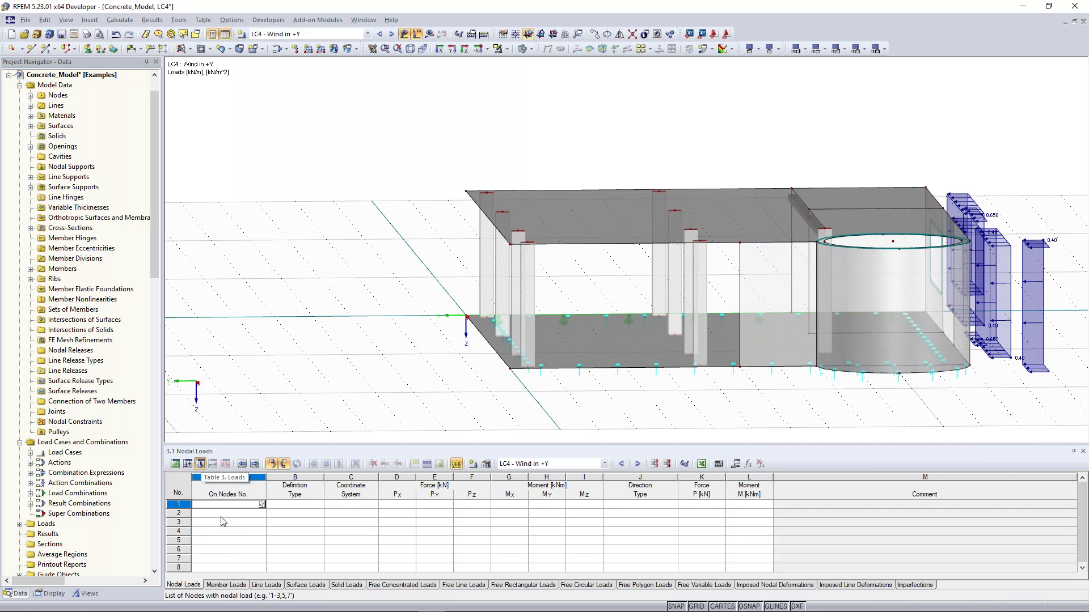
click(266, 585)
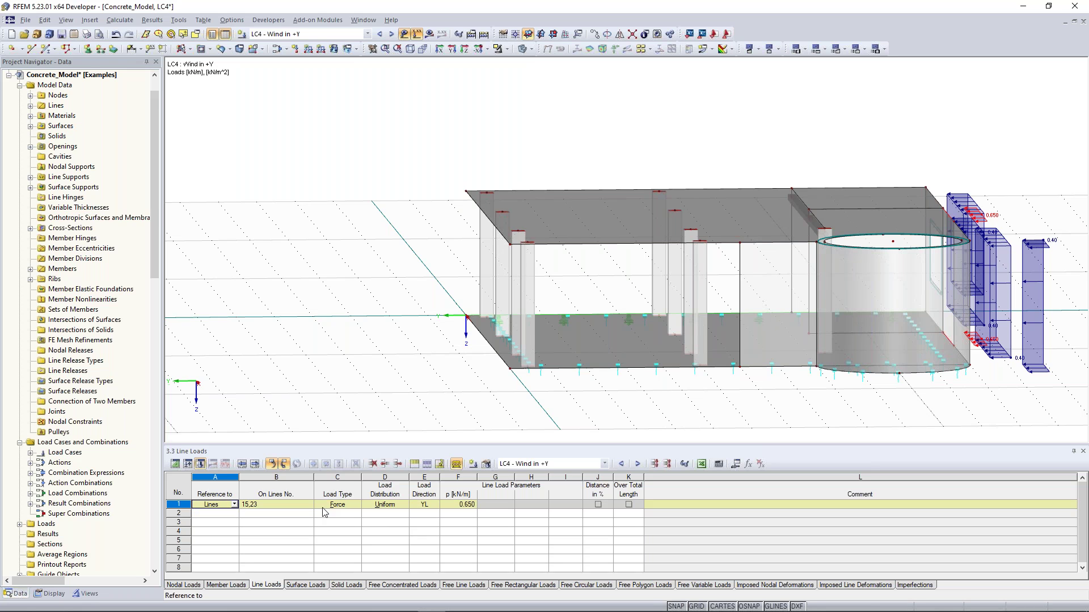
click(215, 513)
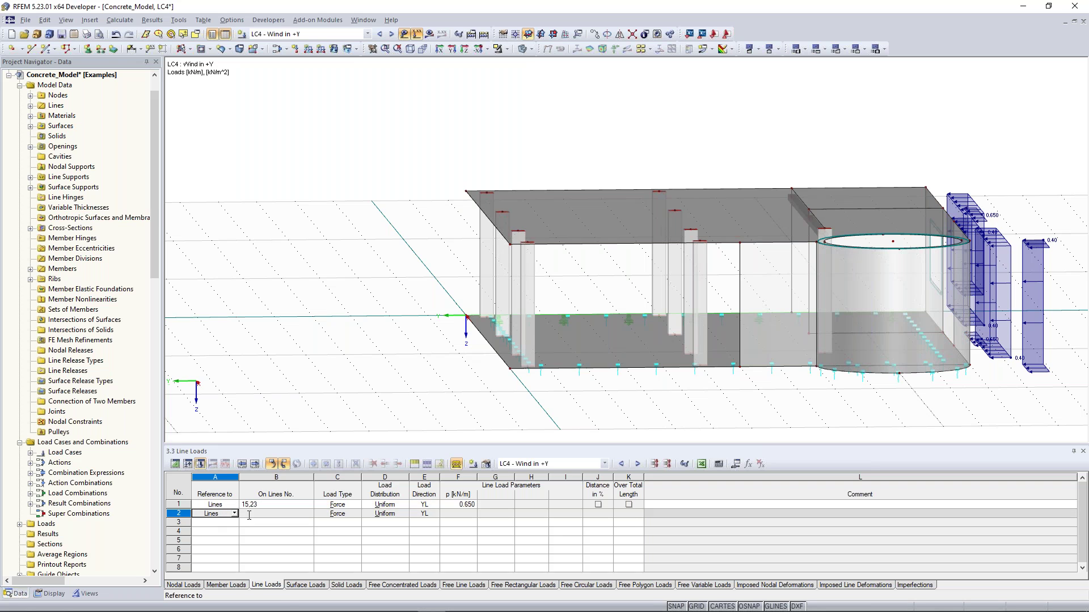
click(310, 514)
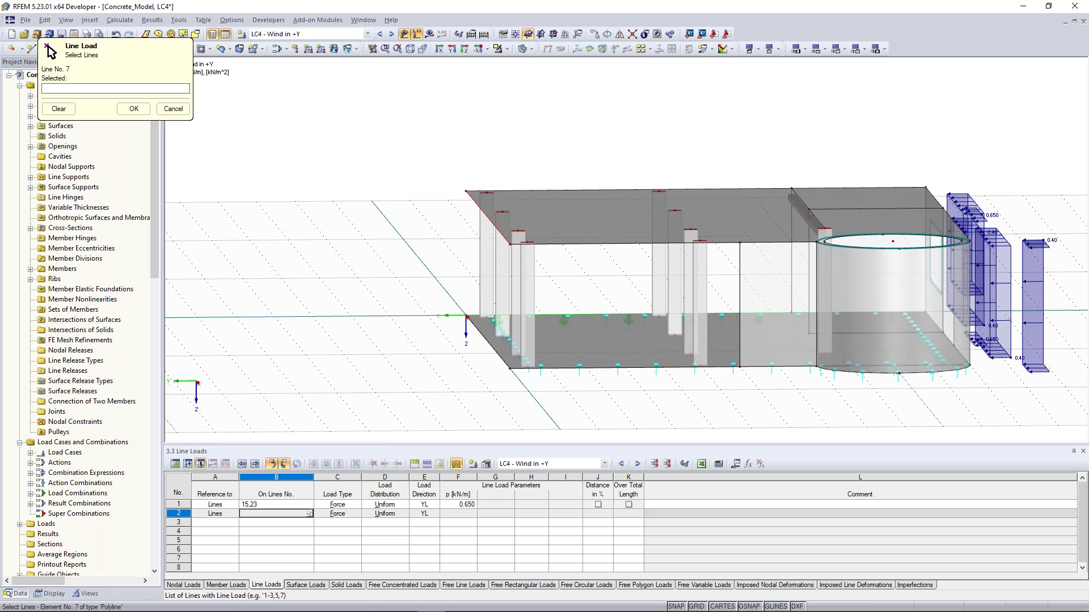
click(134, 109)
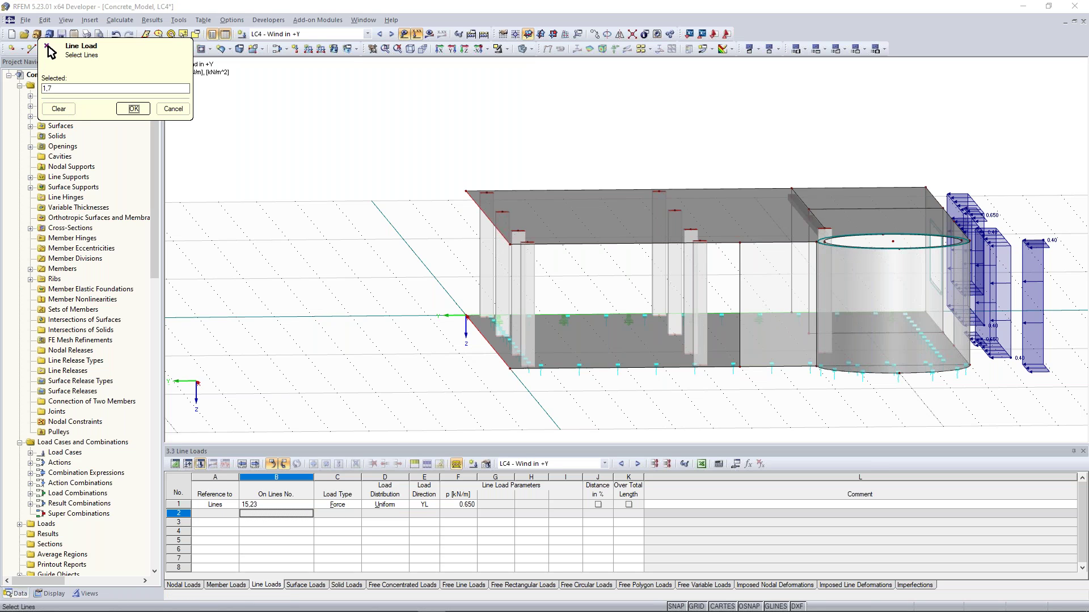
key(Return)
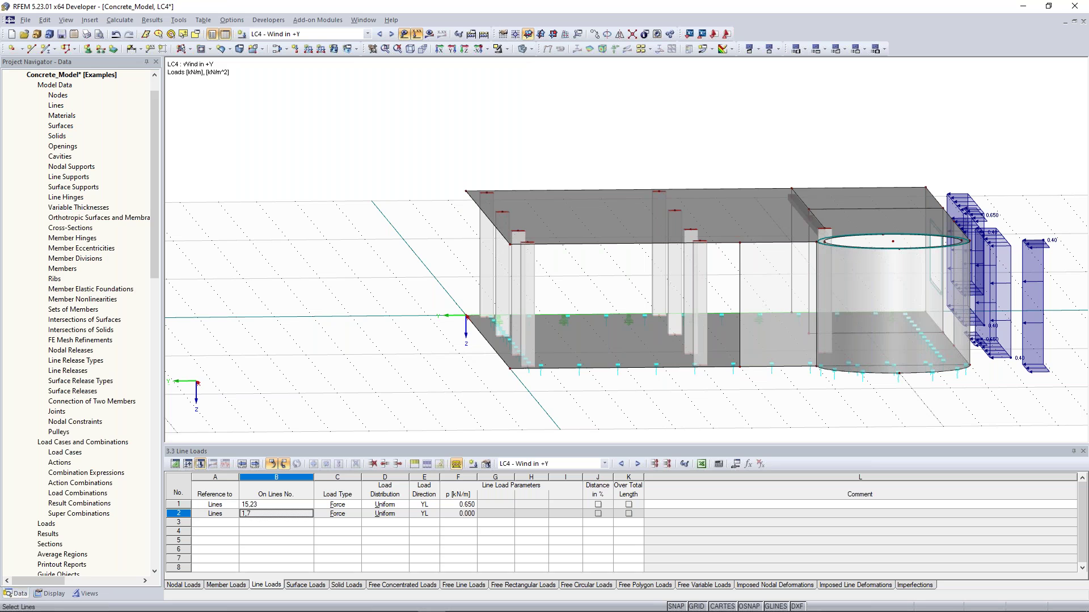
click(459, 513)
text(0.41)
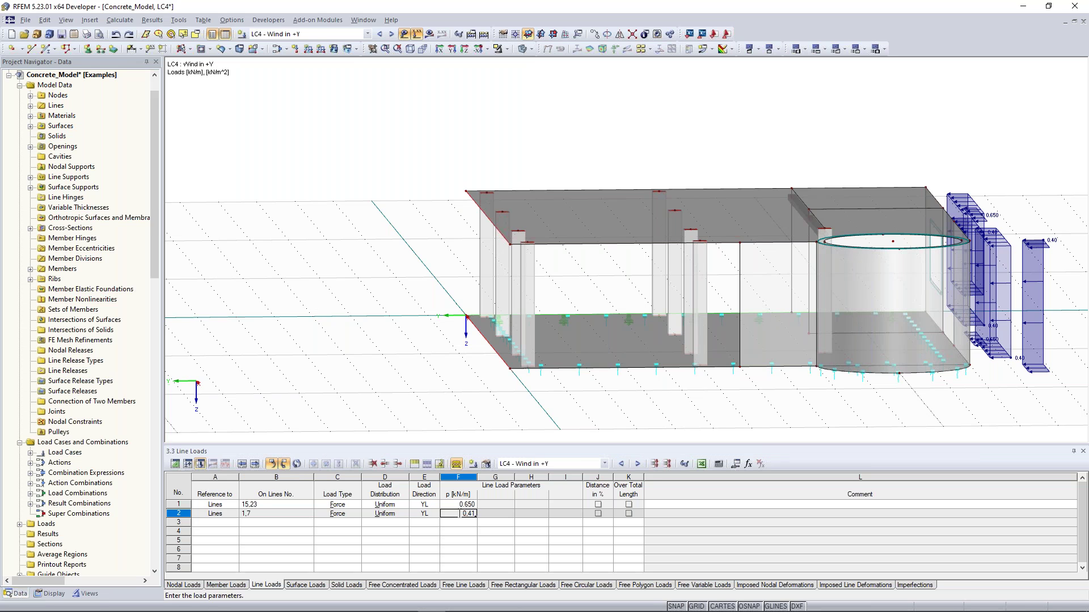
key(Return)
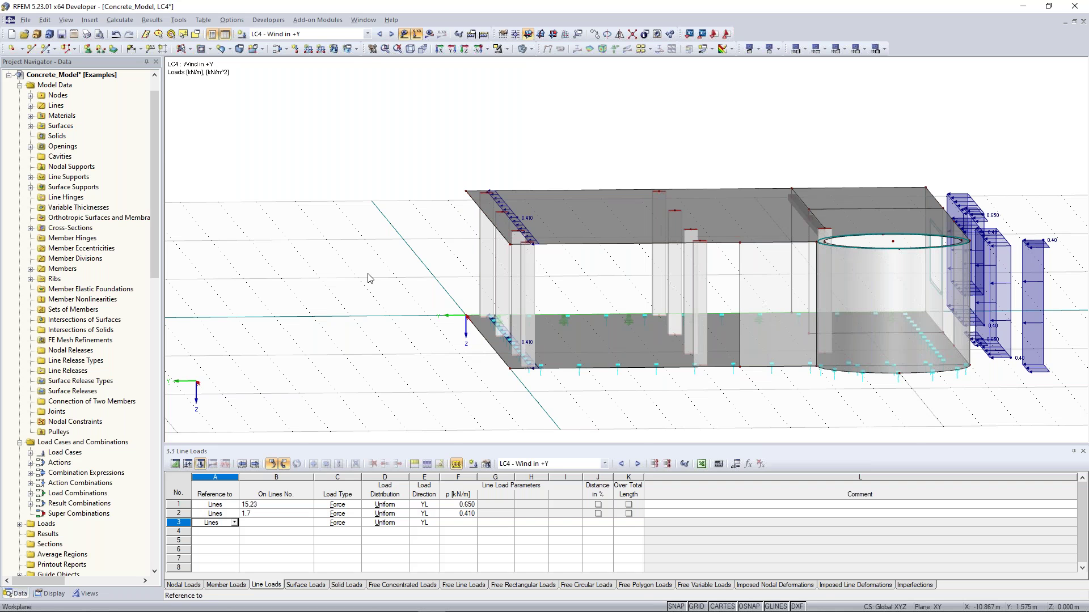
Step: Switch to LC5 - Imperfection towards +X and isolate the members with cross-section Rectangle 350/350 using generated visibilities
ctrl+middle_drag(369, 278, 303, 281)
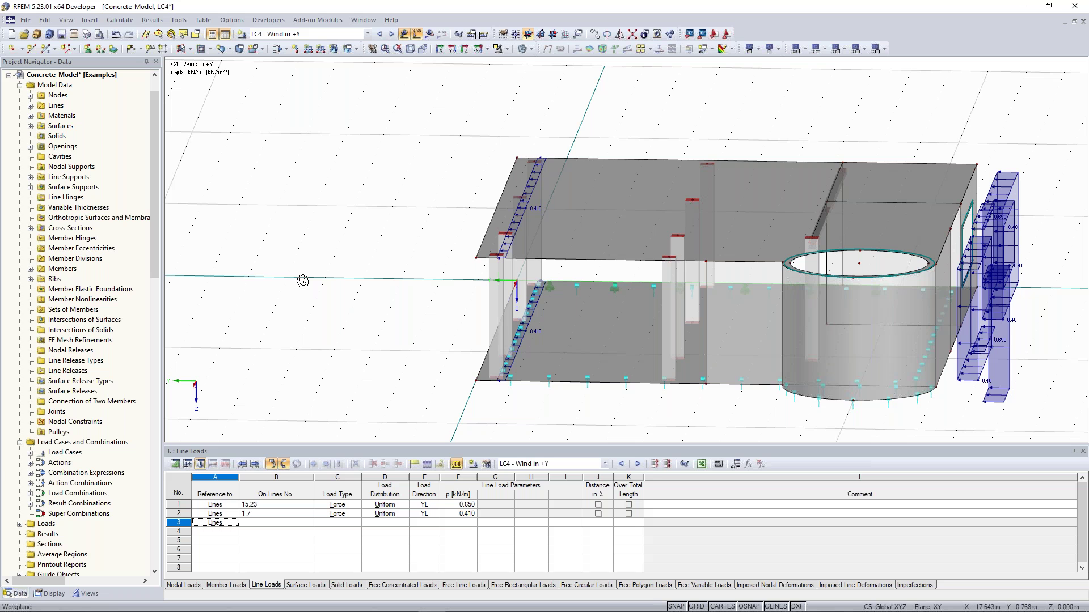
ctrl+middle_drag(303, 282, 413, 276)
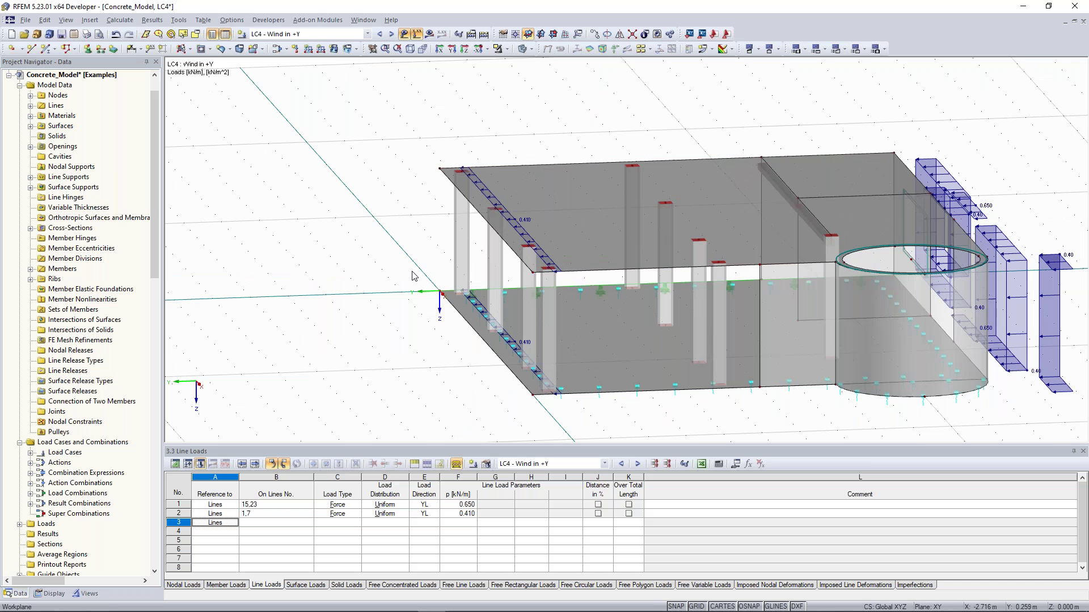
middle_drag(413, 276, 425, 279)
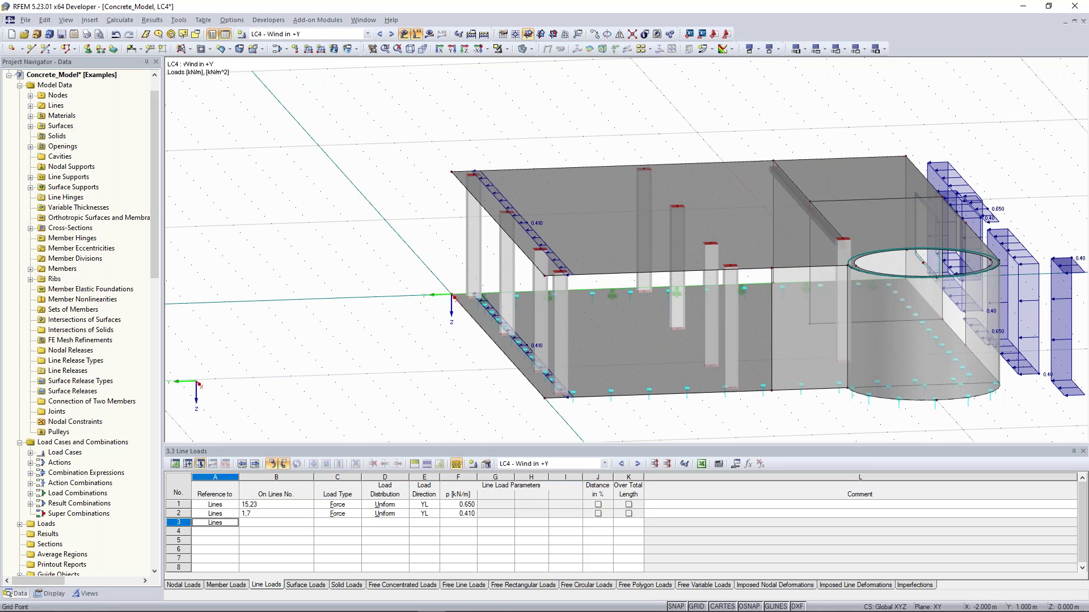
scroll(425, 279, down, 2)
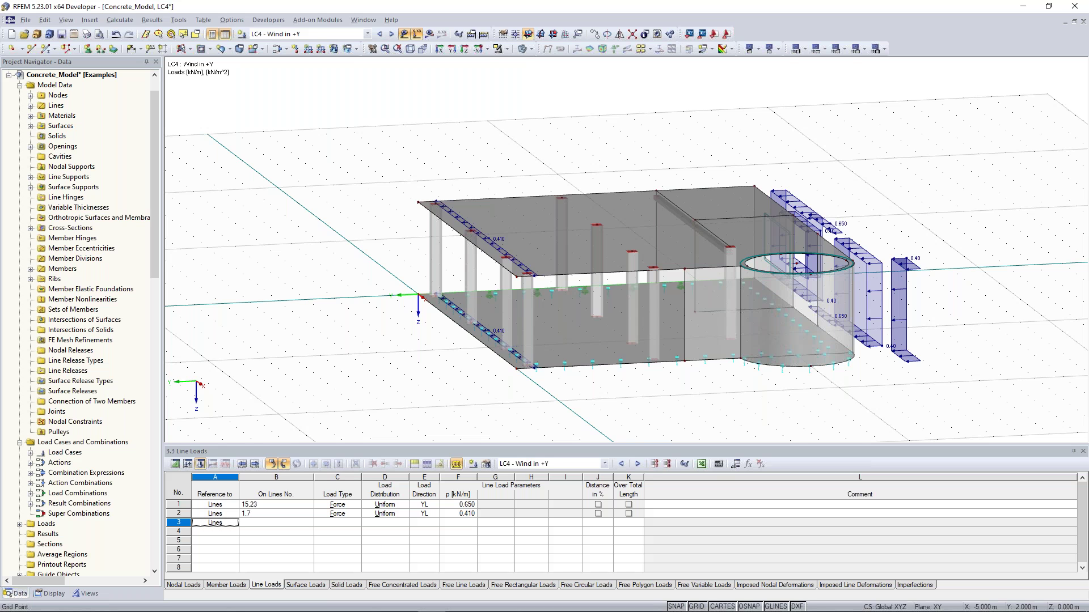
ctrl+middle_drag(340, 176, 302, 169)
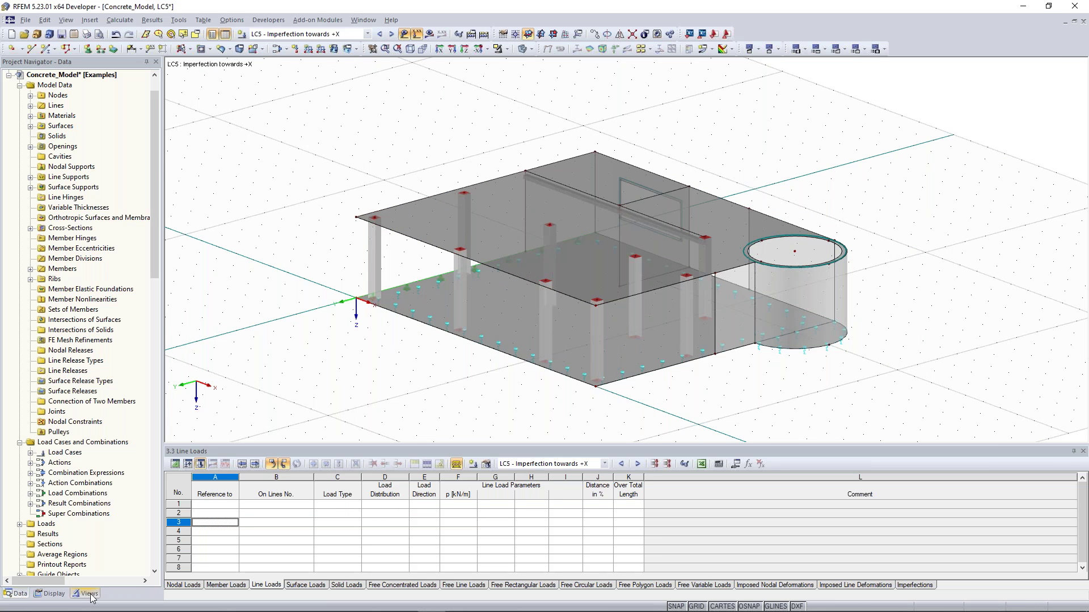
click(88, 593)
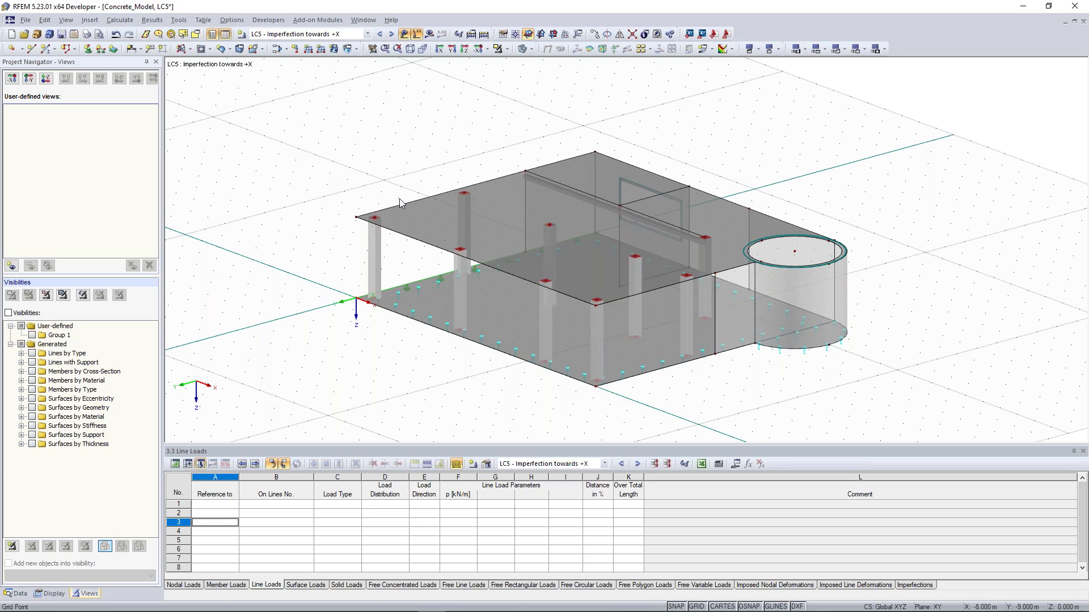
middle_drag(400, 198, 433, 165)
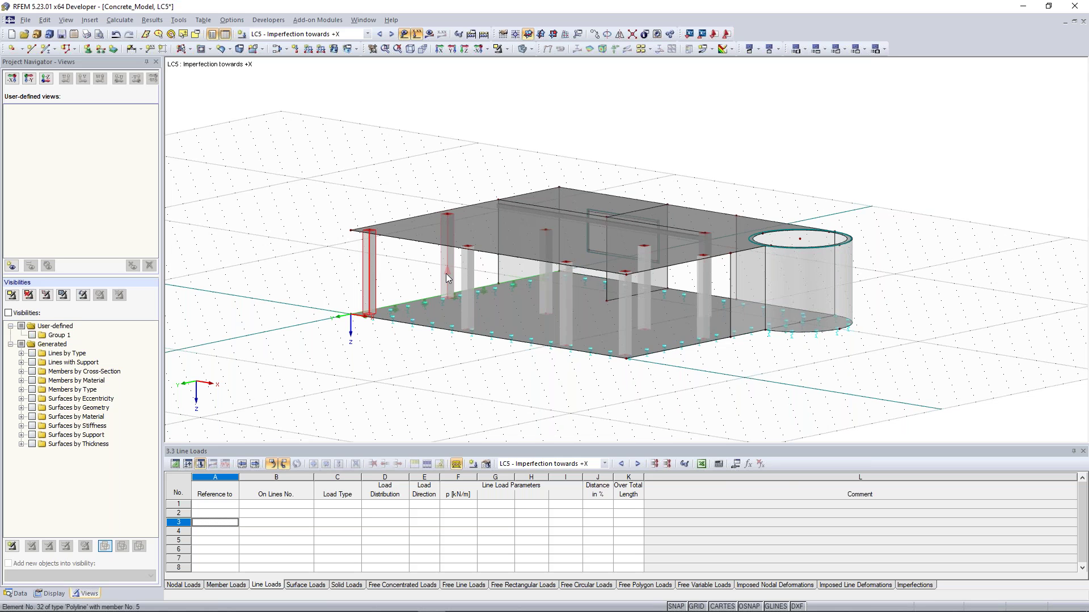
ctrl+middle_drag(446, 273, 448, 257)
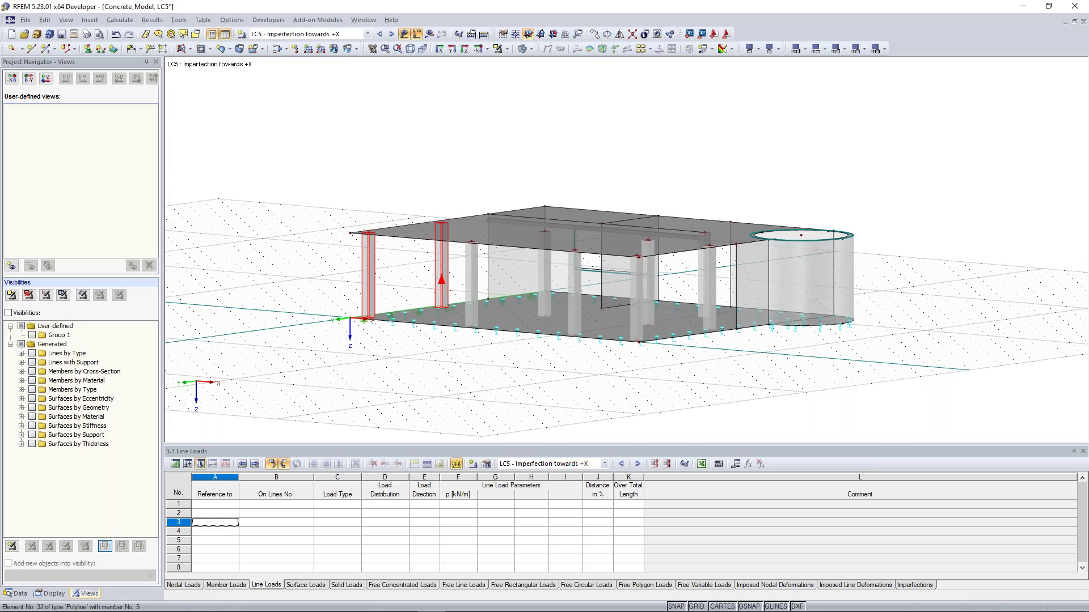
click(498, 50)
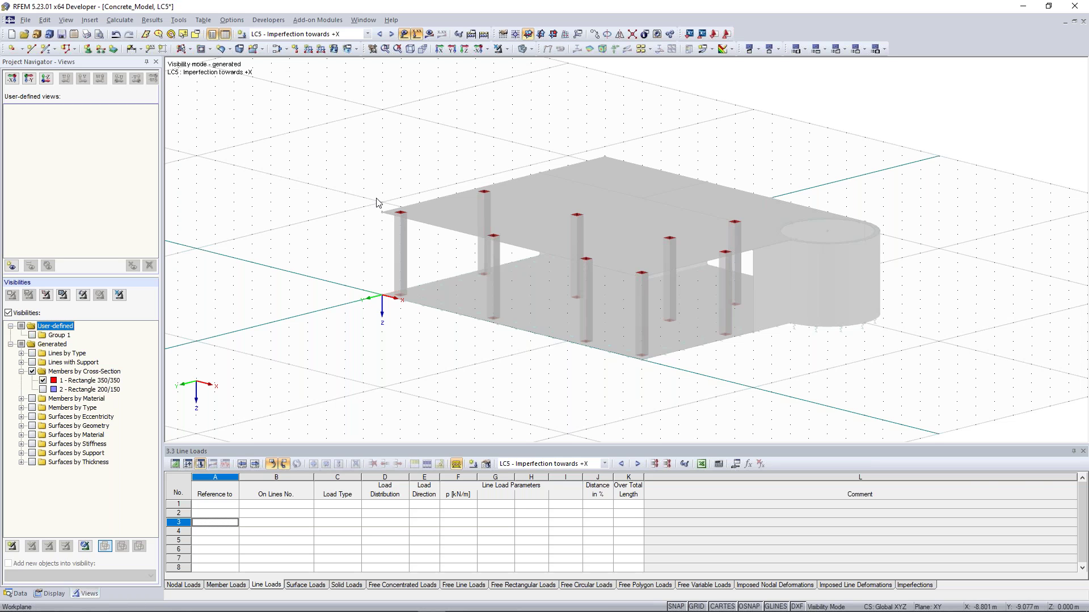
Step: Select all nine Rectangle 350/350 columns and start a new imperfection referring to members 1-9
drag(311, 119, 830, 395)
click(405, 189)
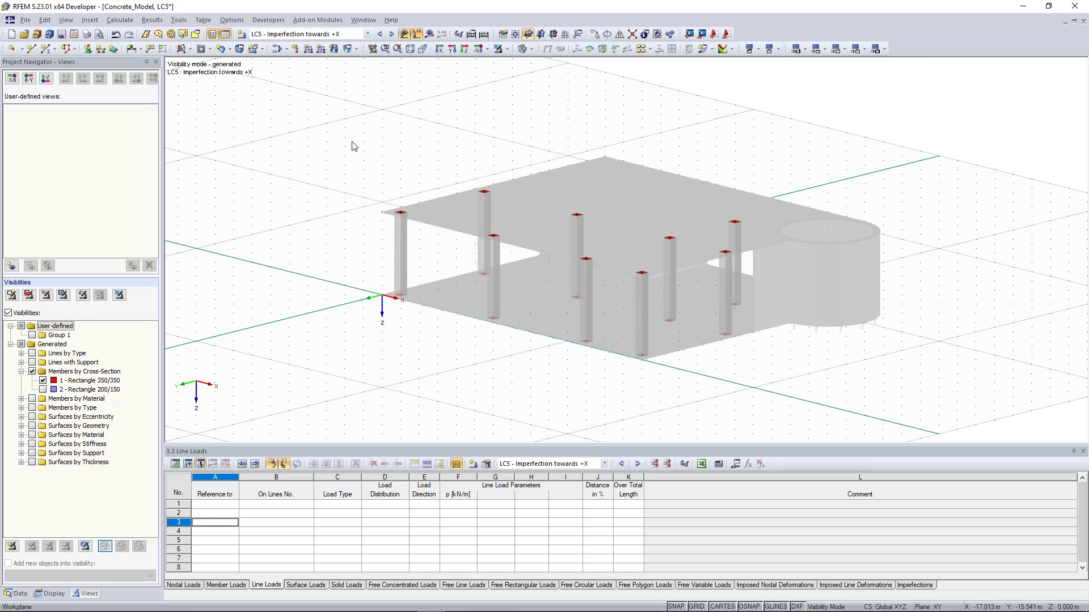
drag(323, 109, 815, 386)
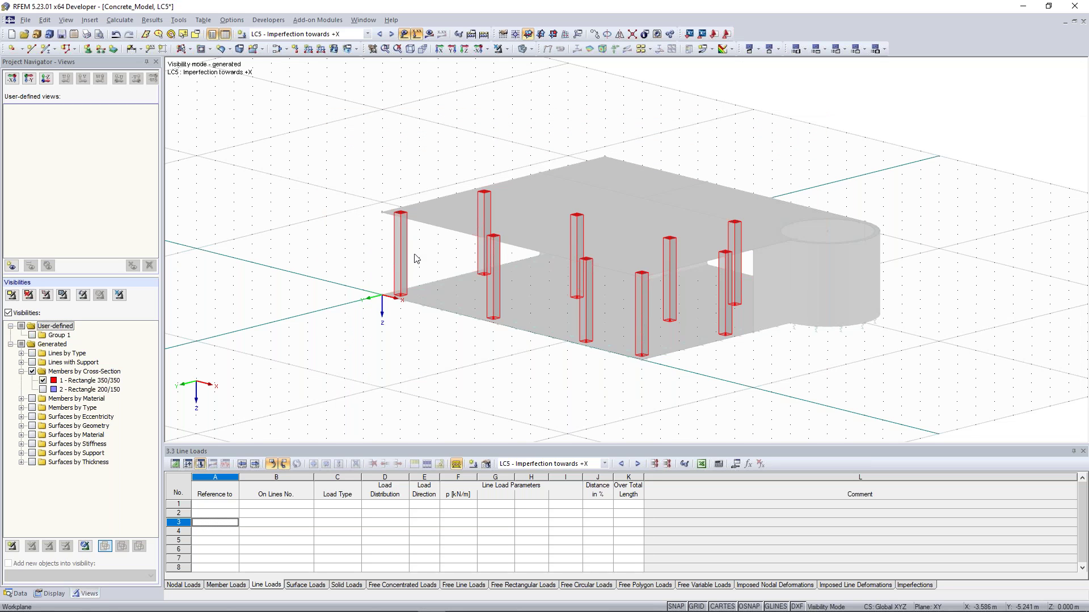
click(282, 102)
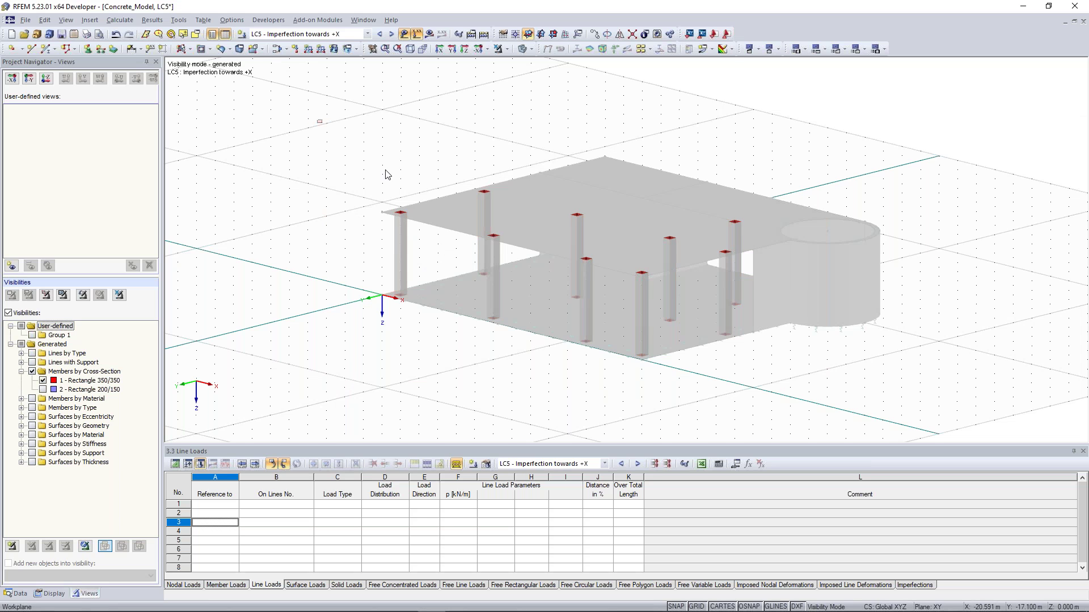
drag(387, 175, 393, 180)
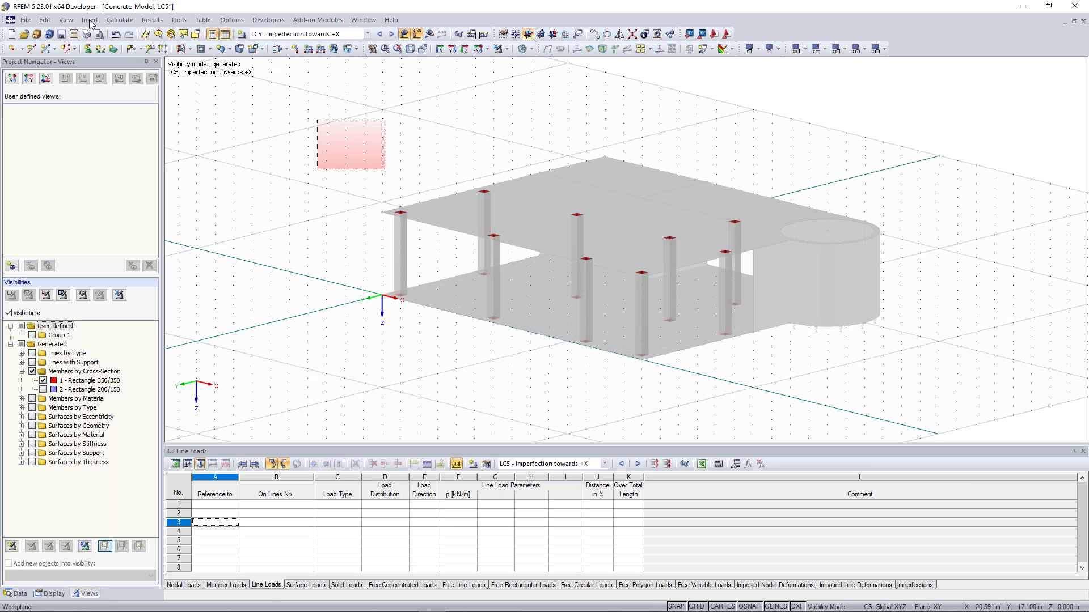
click(90, 22)
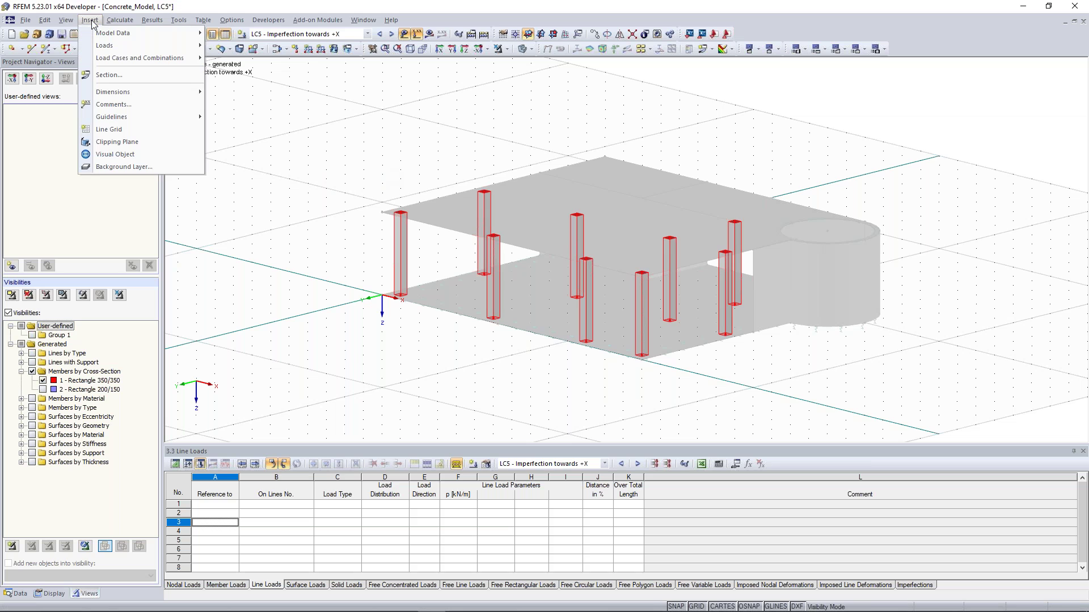
mouse_move(121, 45)
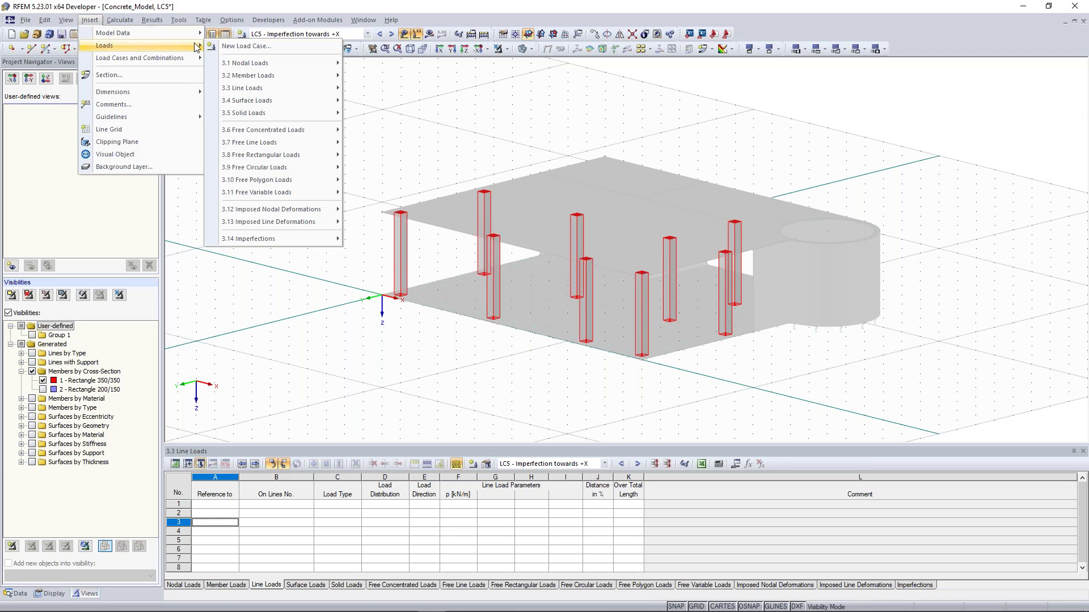
mouse_move(288, 237)
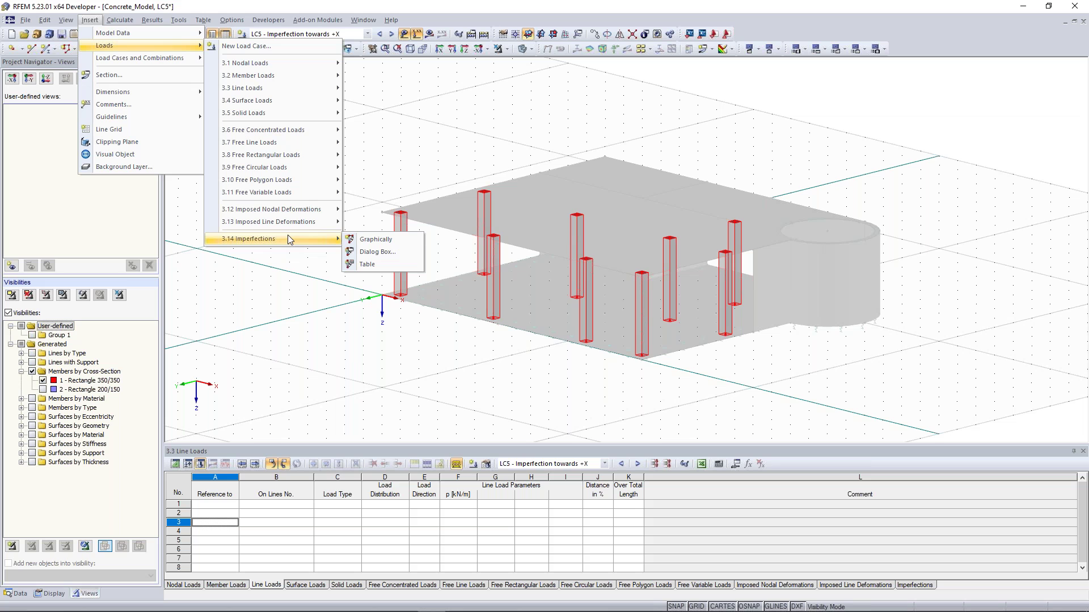
click(377, 239)
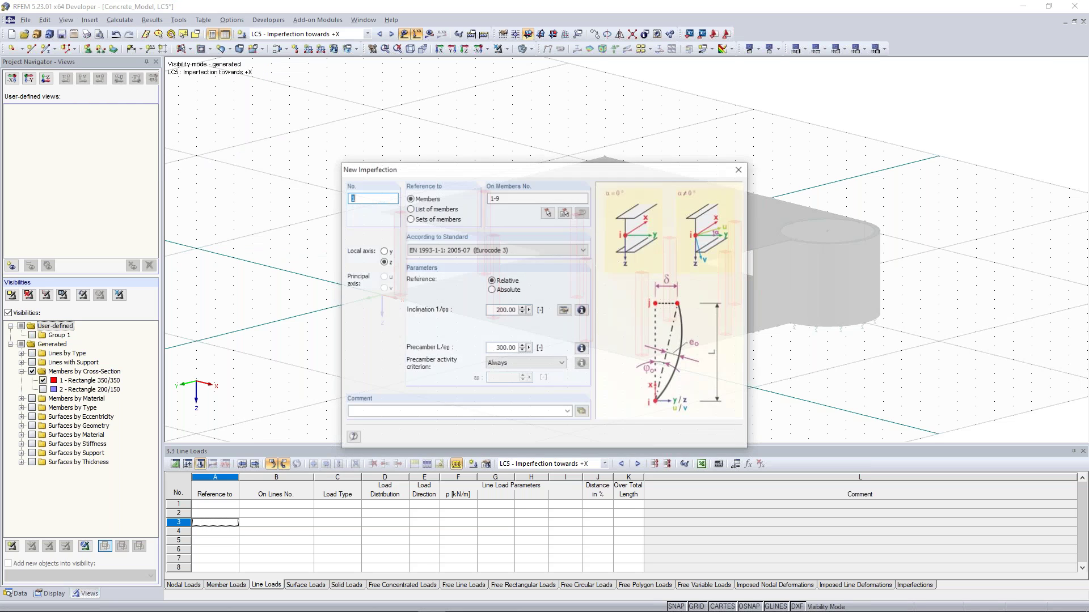
drag(512, 173, 145, 128)
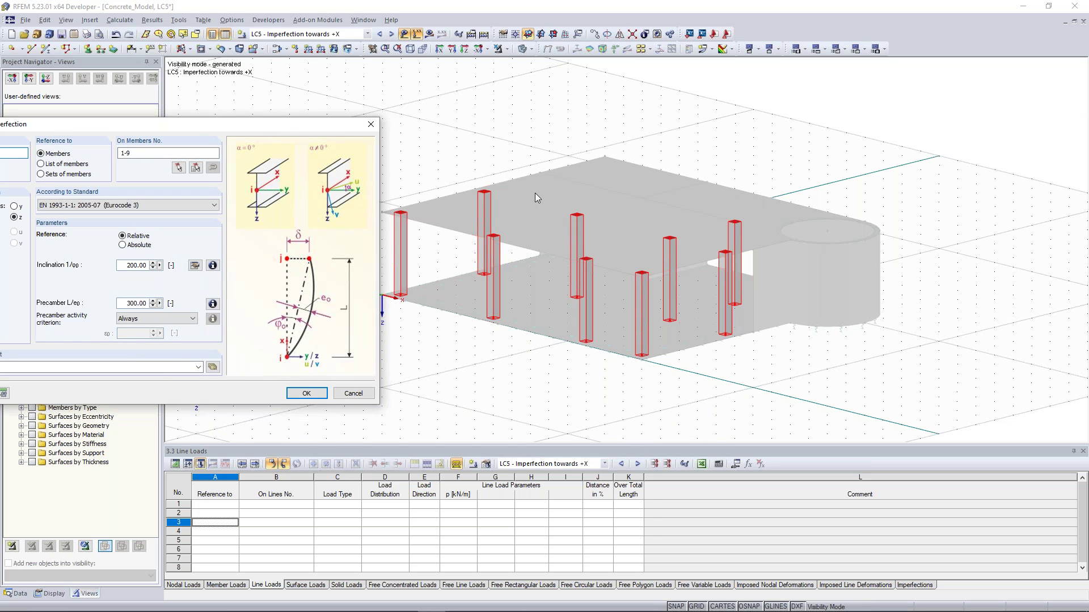
double_click(143, 154)
text(1-9)
drag(151, 131, 802, 82)
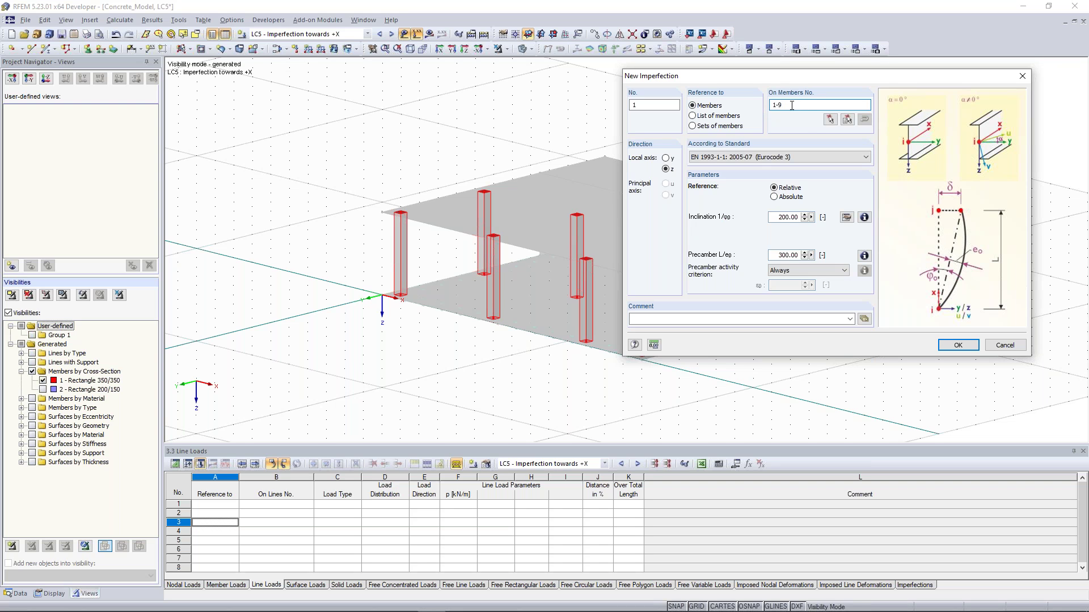
Step: Create the column imperfection in local z per EN 1992-1-1: 2004-12 (Eurocode 2), with inclination 200 and precamber 0
click(699, 108)
click(727, 157)
click(727, 165)
drag(778, 256, 821, 256)
text(0)
drag(771, 217, 799, 224)
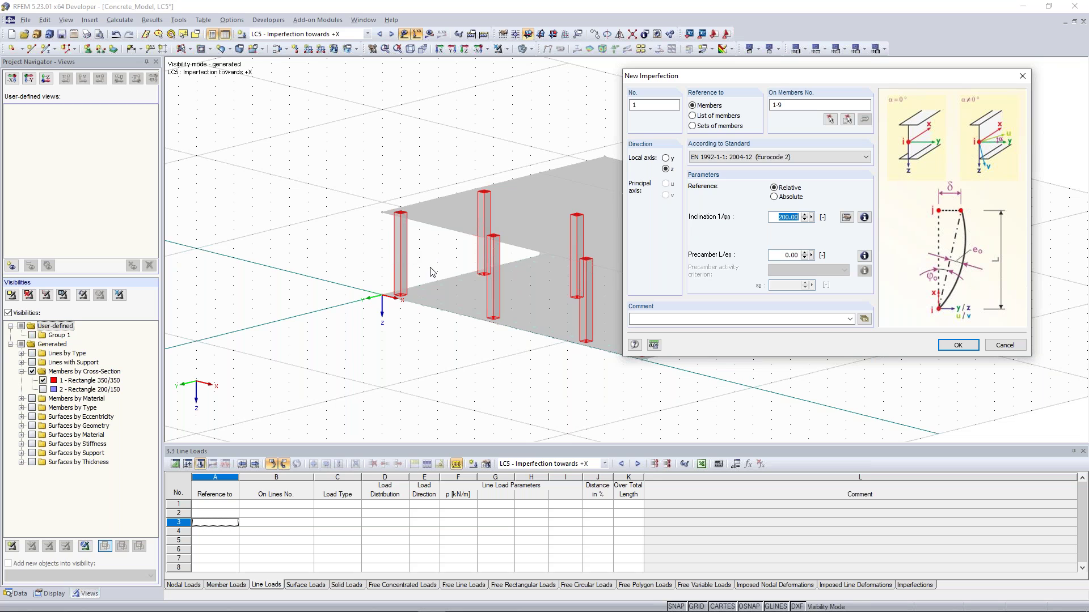
click(958, 347)
Step: Turn on the local axis systems of the members to check the imperfection direction on the columns
ctrl+middle_drag(484, 131, 546, 173)
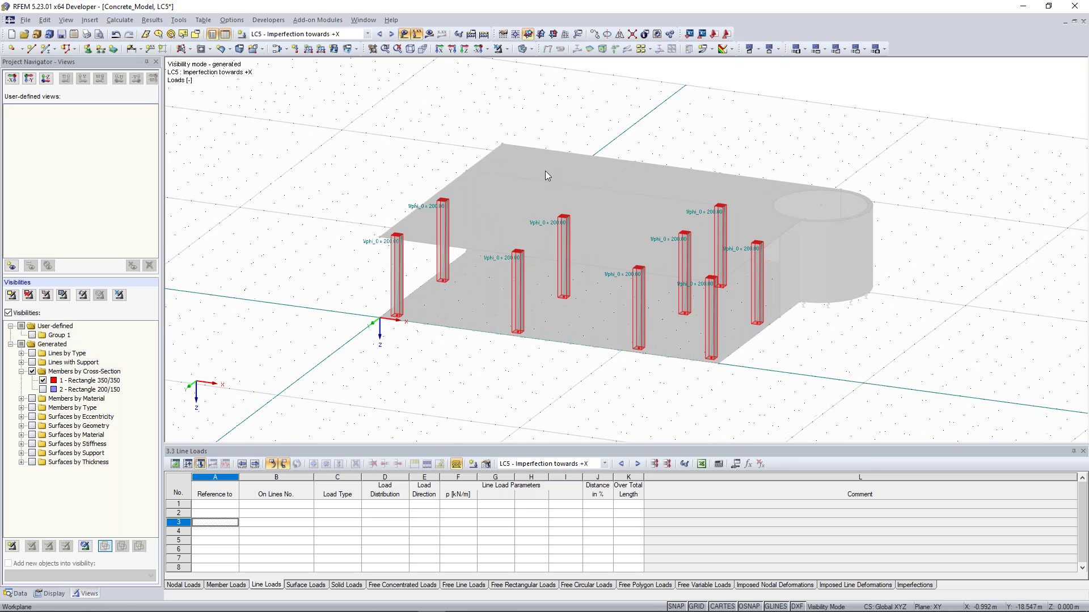
right_click(566, 256)
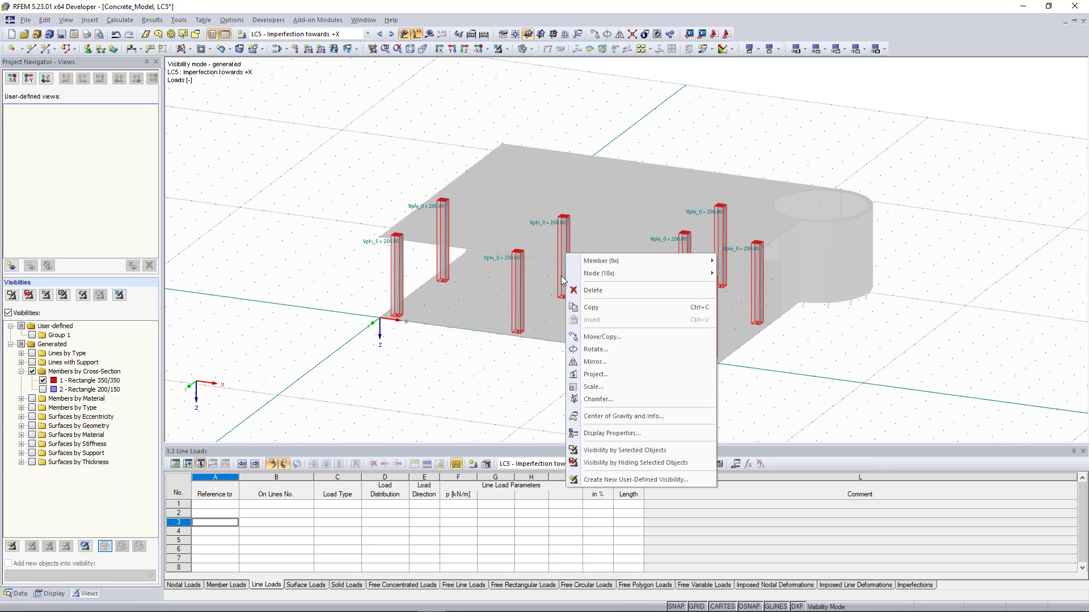
click(560, 276)
right_click(560, 275)
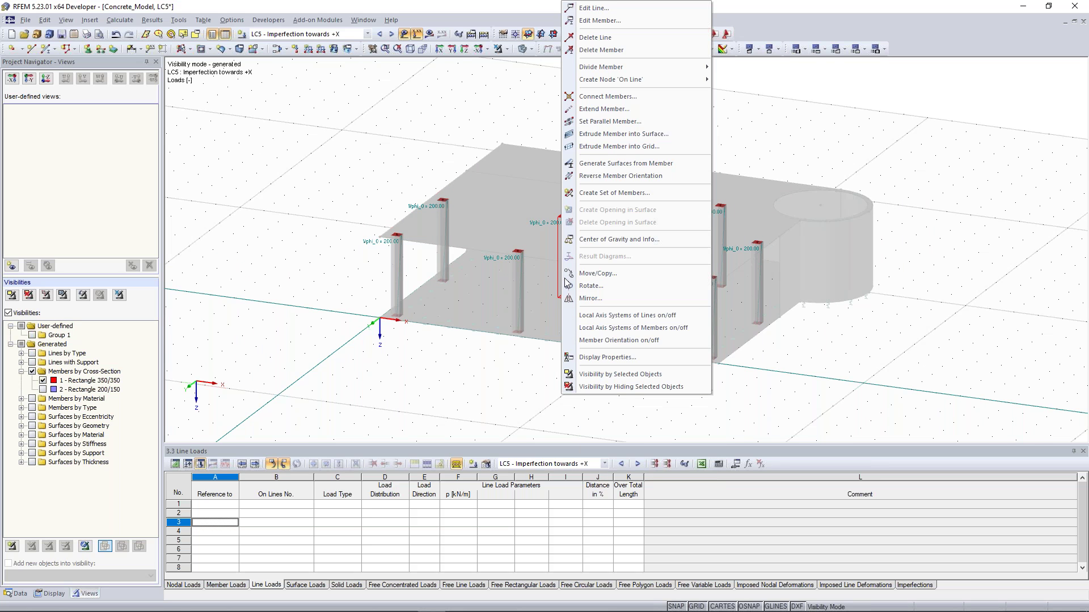
click(566, 273)
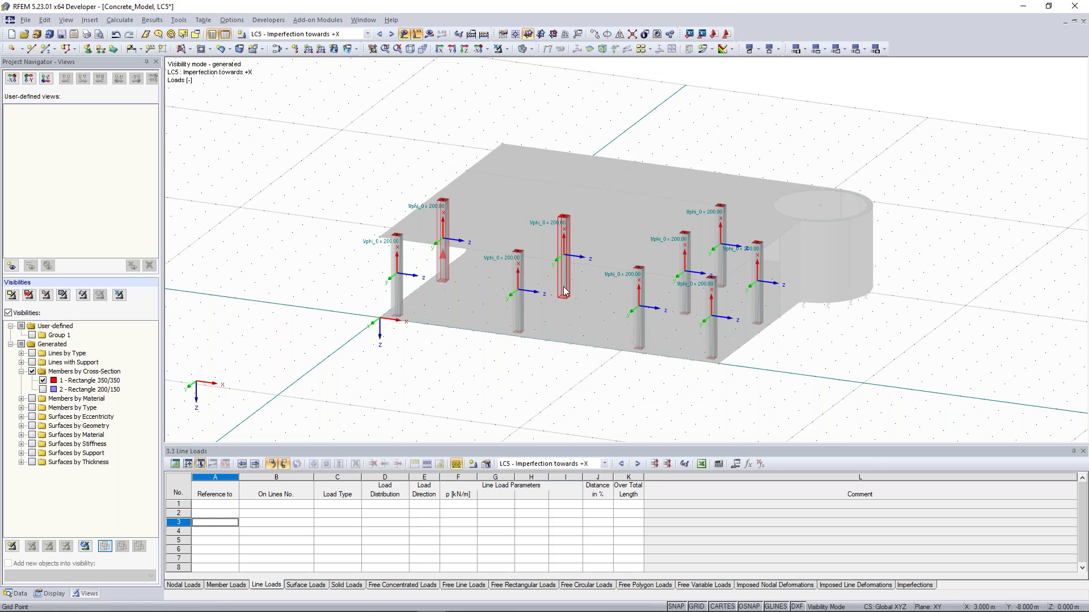
right_click(564, 291)
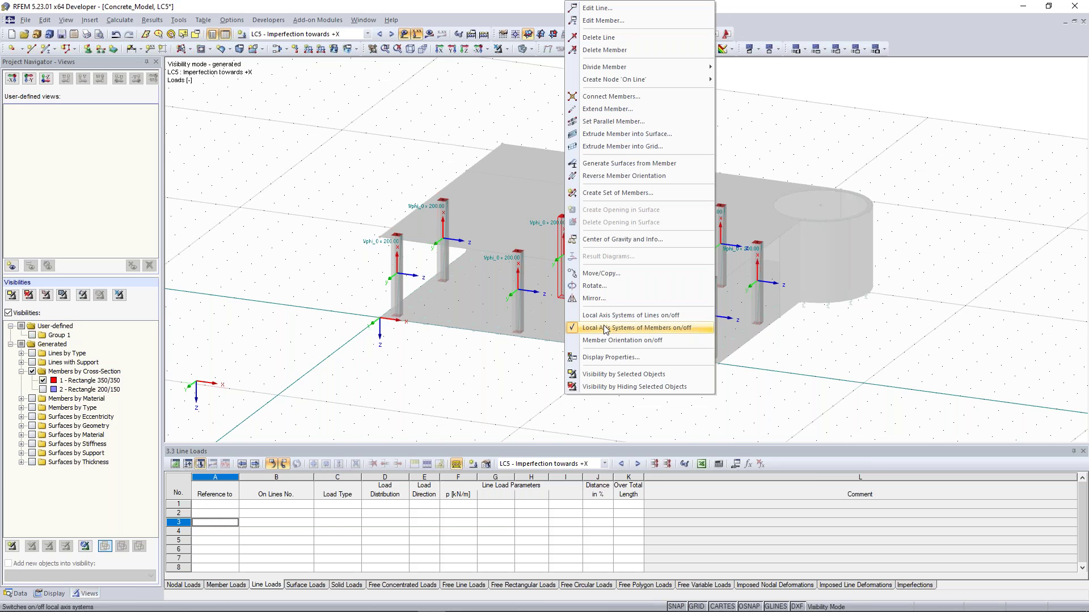
click(481, 237)
scroll(481, 237, up, 1)
ctrl+middle_drag(481, 237, 493, 226)
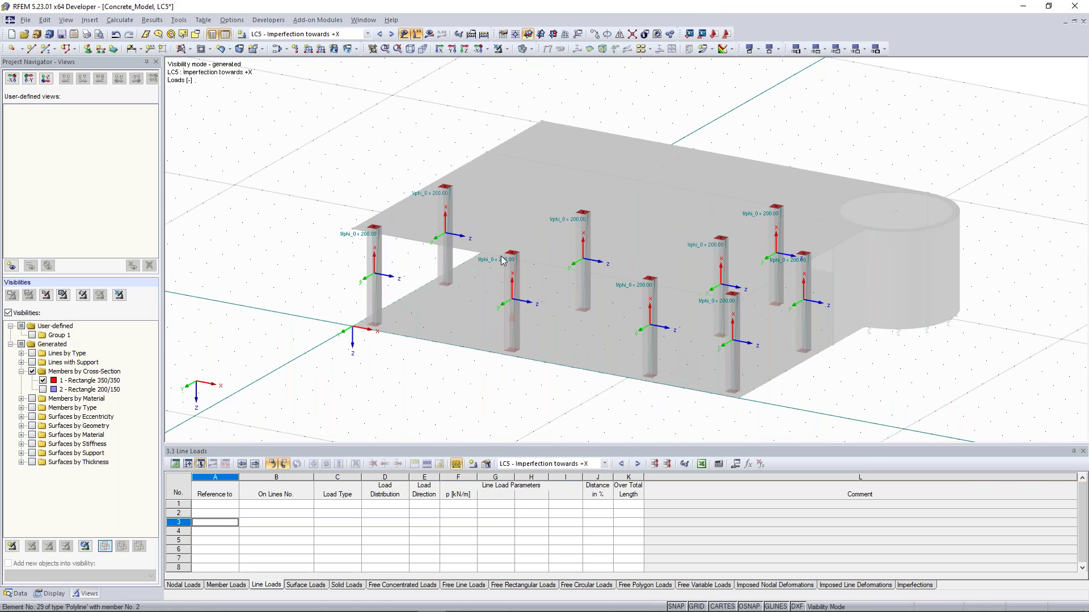
Step: Switch the model to the wireframe display and examine the inclined shape of the columns in LC5
click(522, 50)
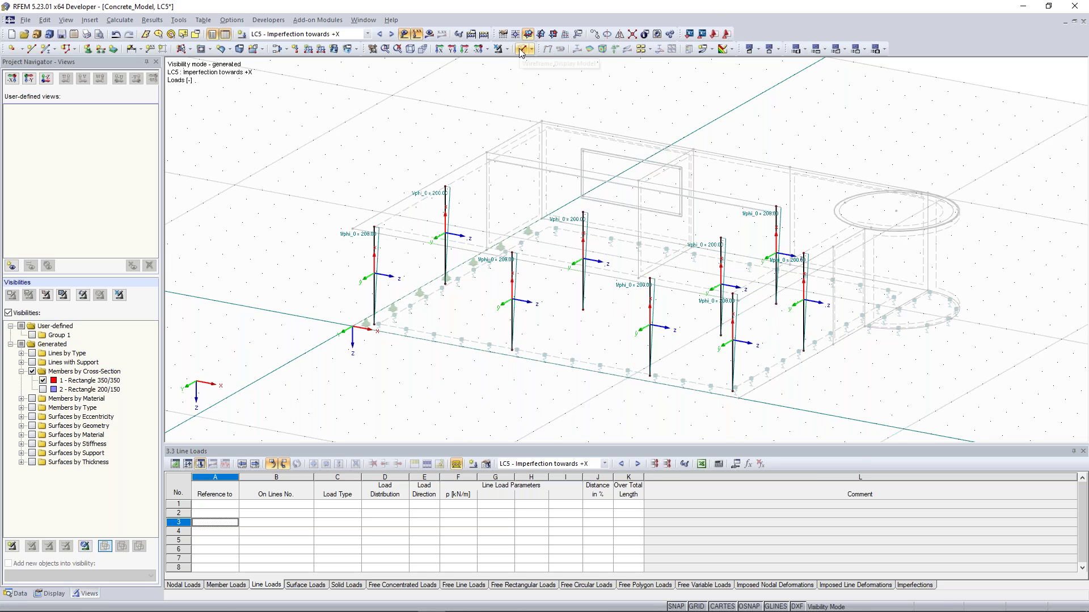
scroll(483, 230, up, 2)
ctrl+middle_drag(483, 229, 442, 195)
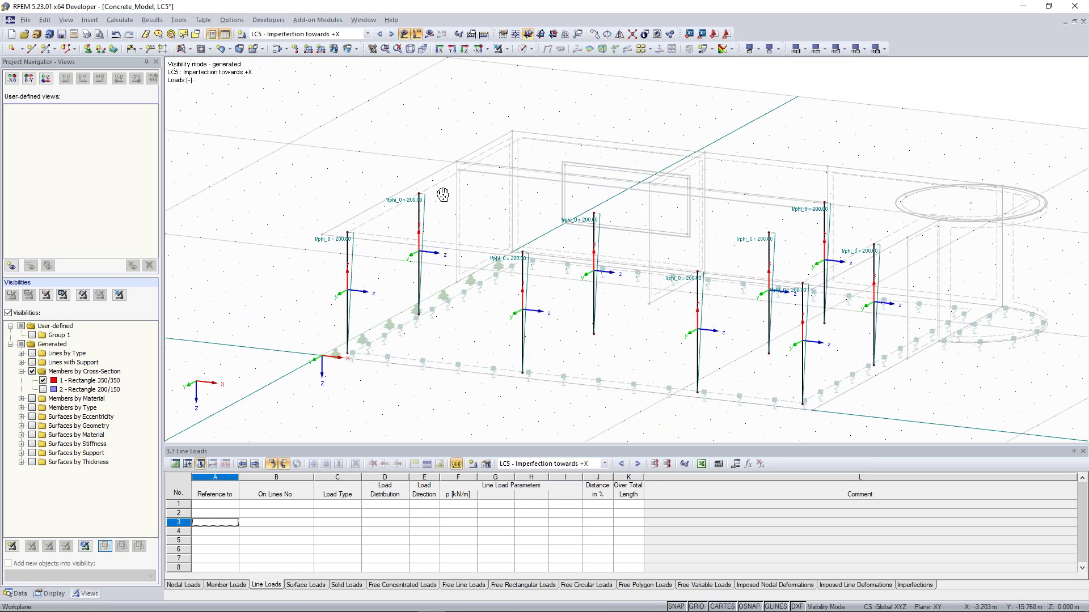
ctrl+middle_drag(442, 195, 483, 209)
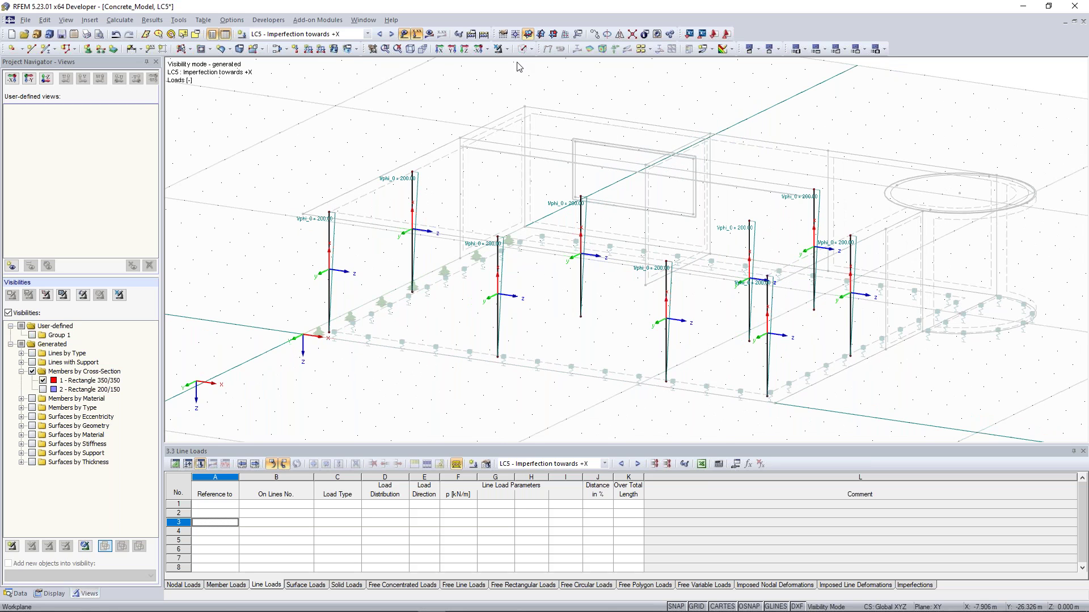
Step: In LC6 - Imperfection towards +Y, apply an imperfection in local y with inclination 200 and precamber 0 to members 1-9
scroll(348, 39, down, 1)
scroll(352, 140, down, 2)
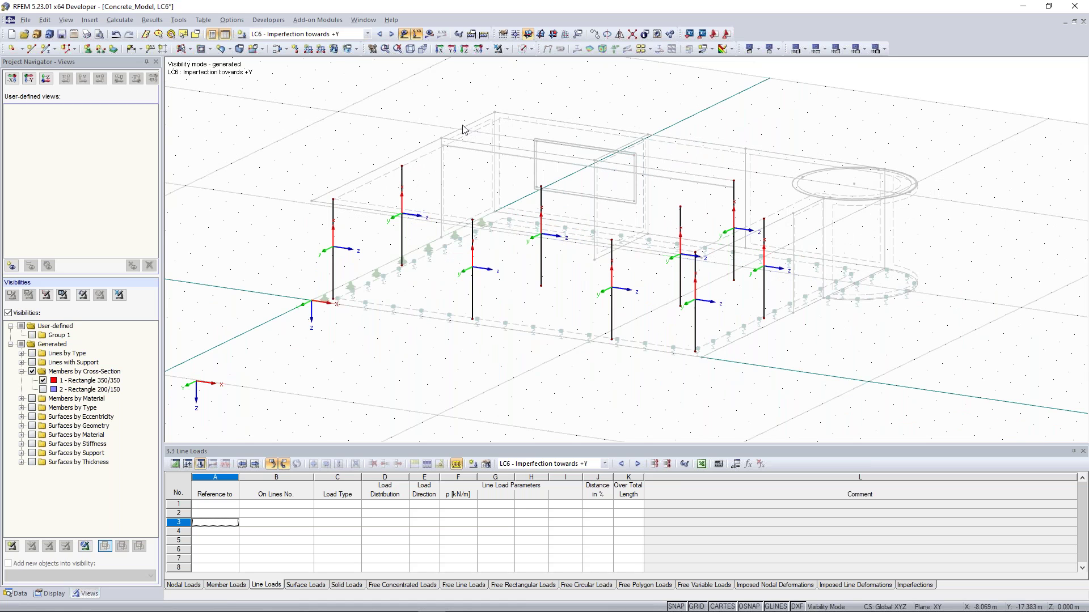
middle_drag(463, 129, 409, 137)
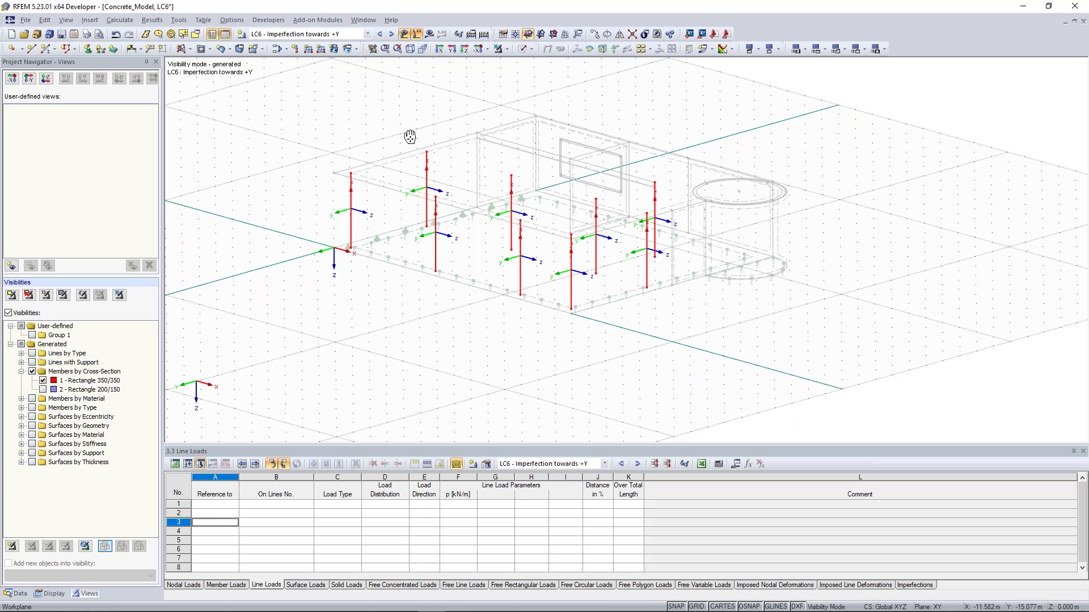
middle_drag(410, 137, 429, 149)
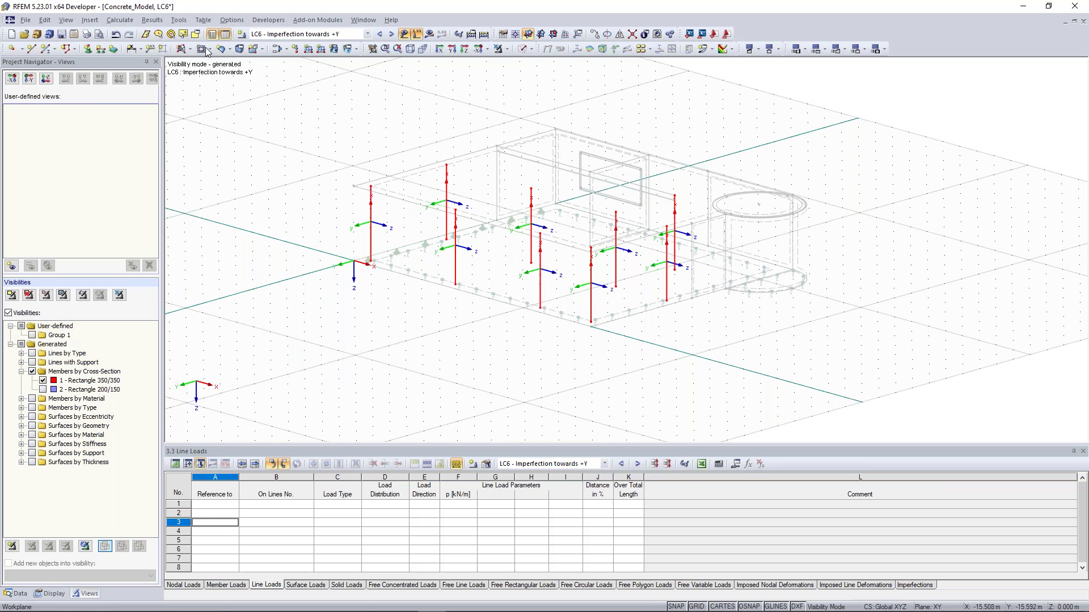
click(89, 20)
mouse_move(142, 46)
mouse_move(273, 239)
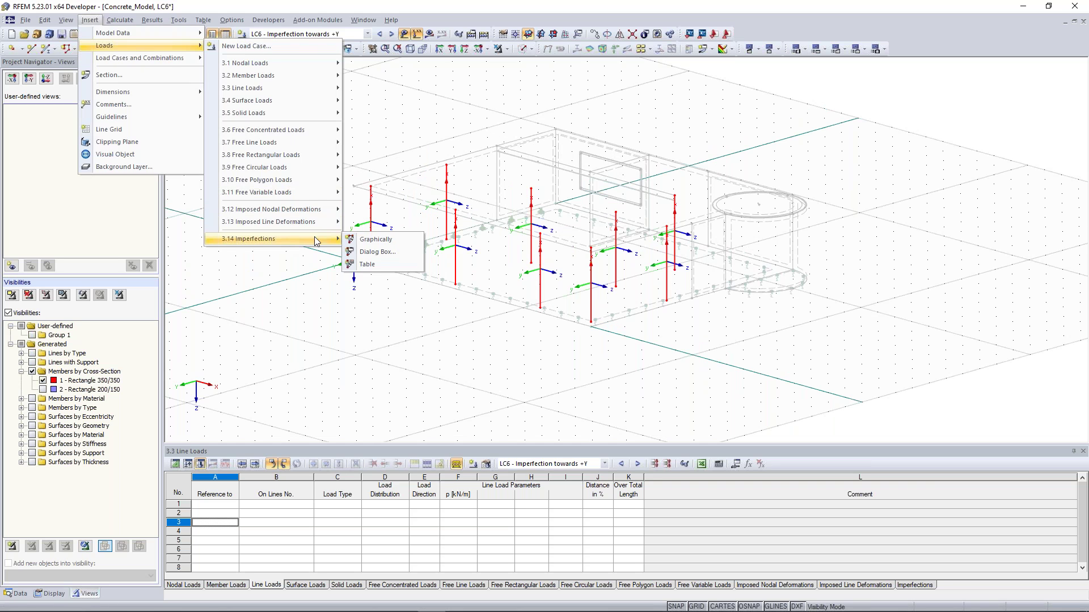
click(399, 238)
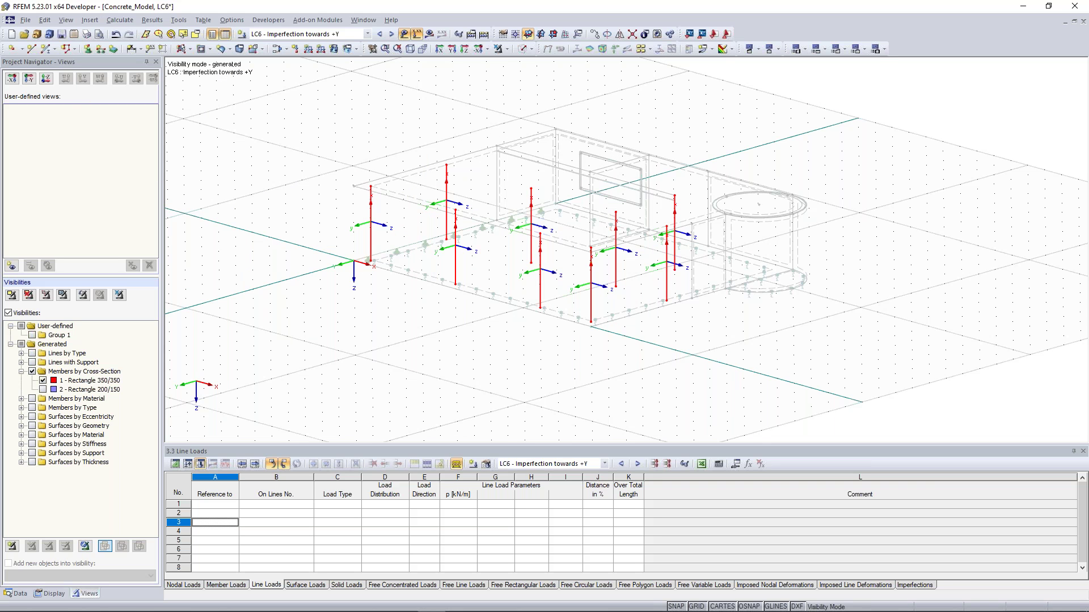
click(383, 251)
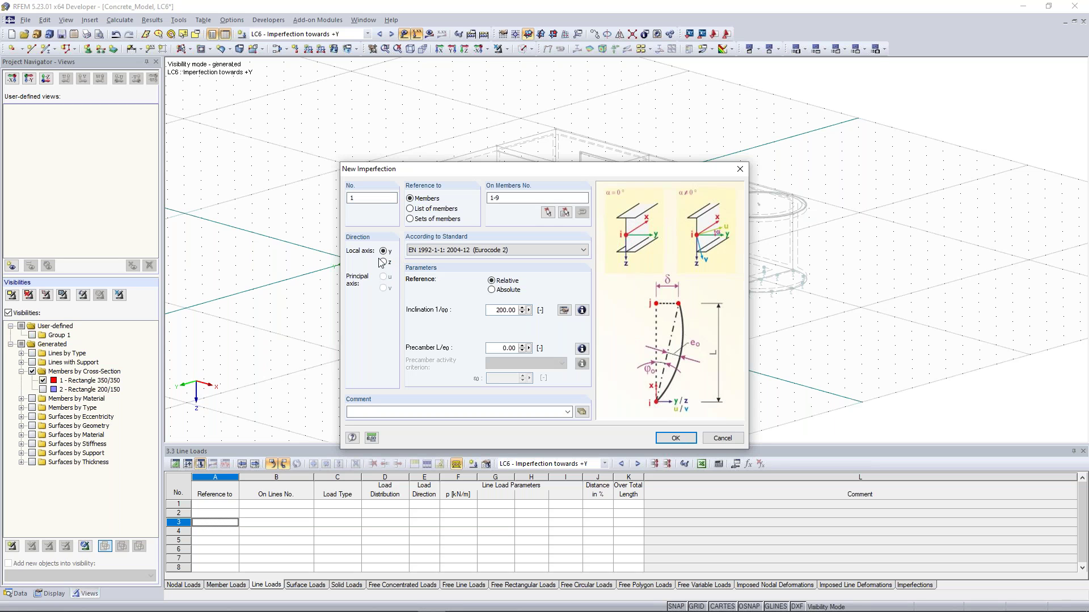
click(675, 438)
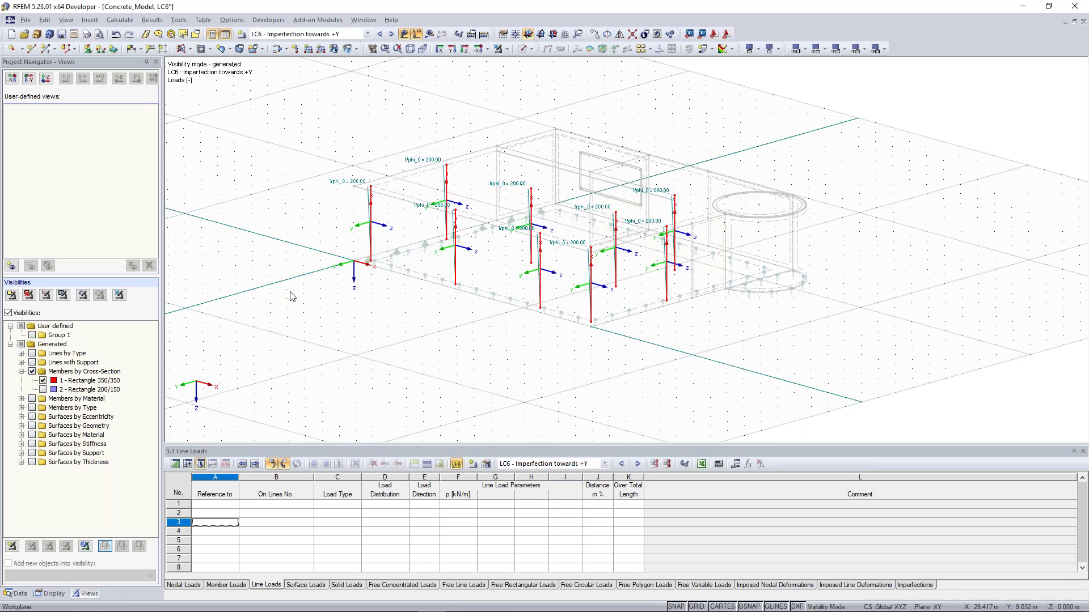
Step: Deactivate the visibilities so the whole building shows, and switch it to the Solid Transparent Display Model
ctrl+middle_drag(578, 146, 609, 141)
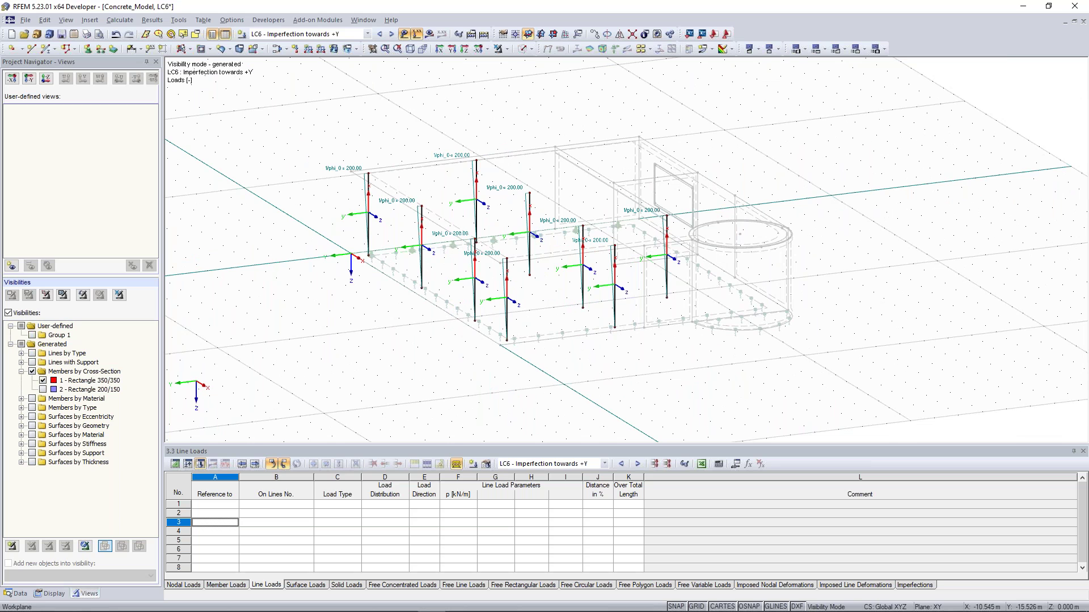
click(527, 50)
click(533, 50)
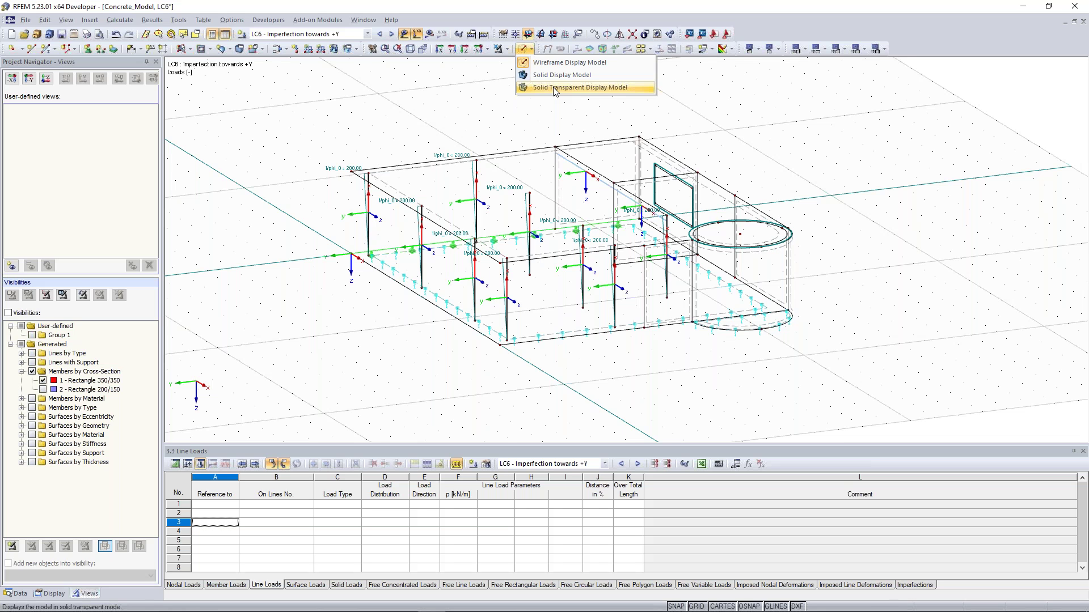
click(555, 91)
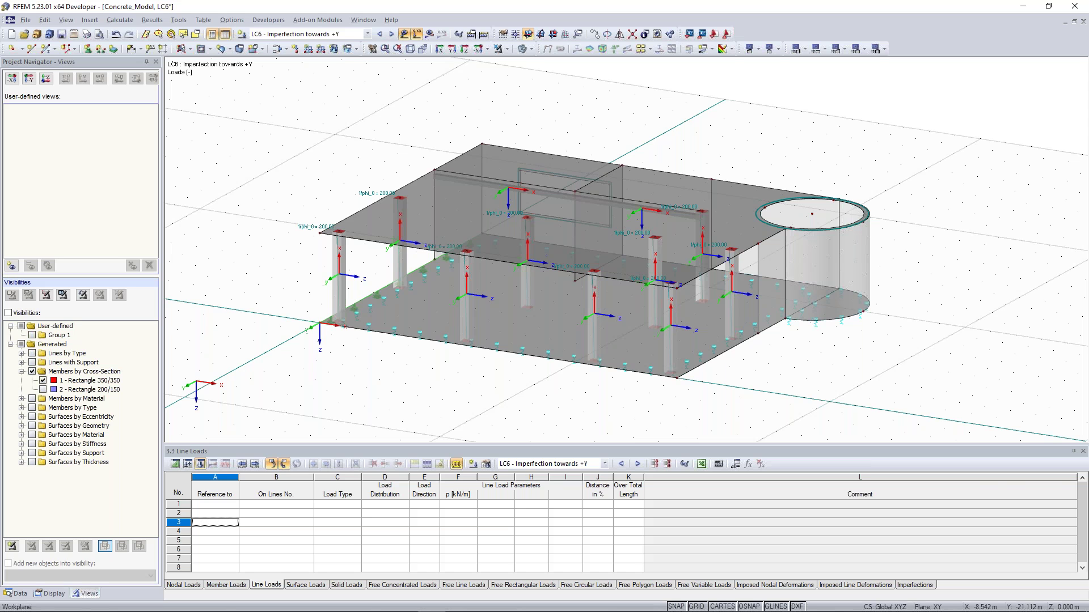
scroll(623, 249, down, 1)
Step: Check the target length of finite elements in the FE mesh settings against the building and accept the settings
click(125, 21)
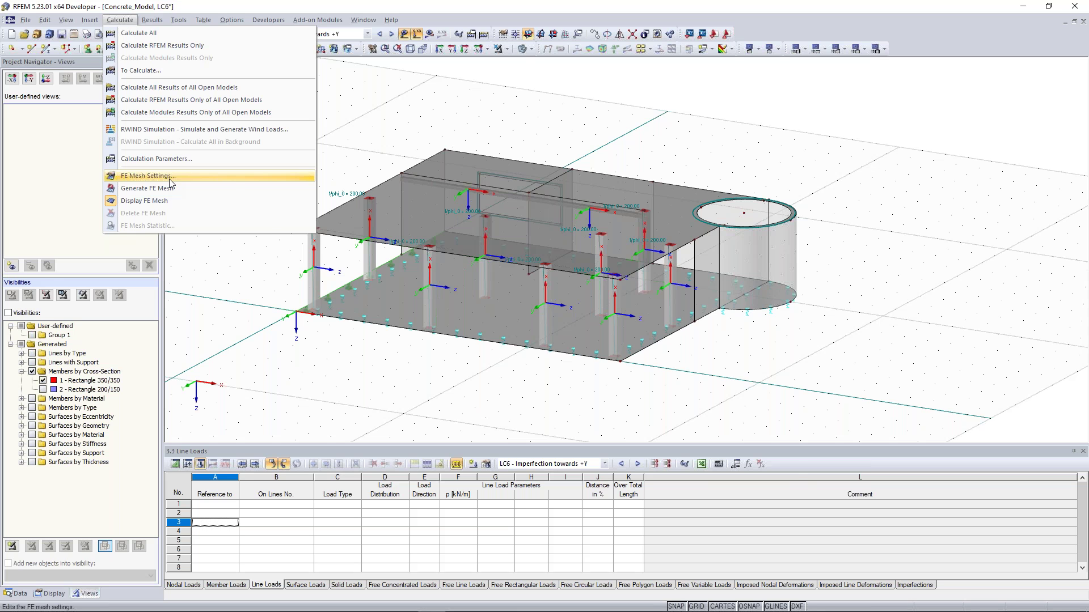
click(170, 182)
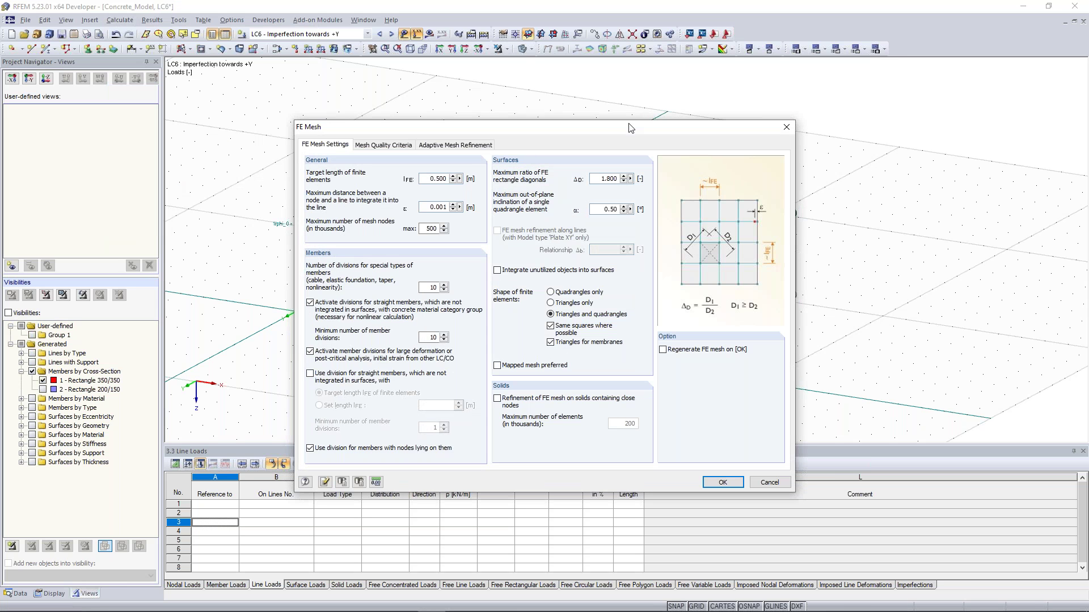
drag(616, 133, 564, 98)
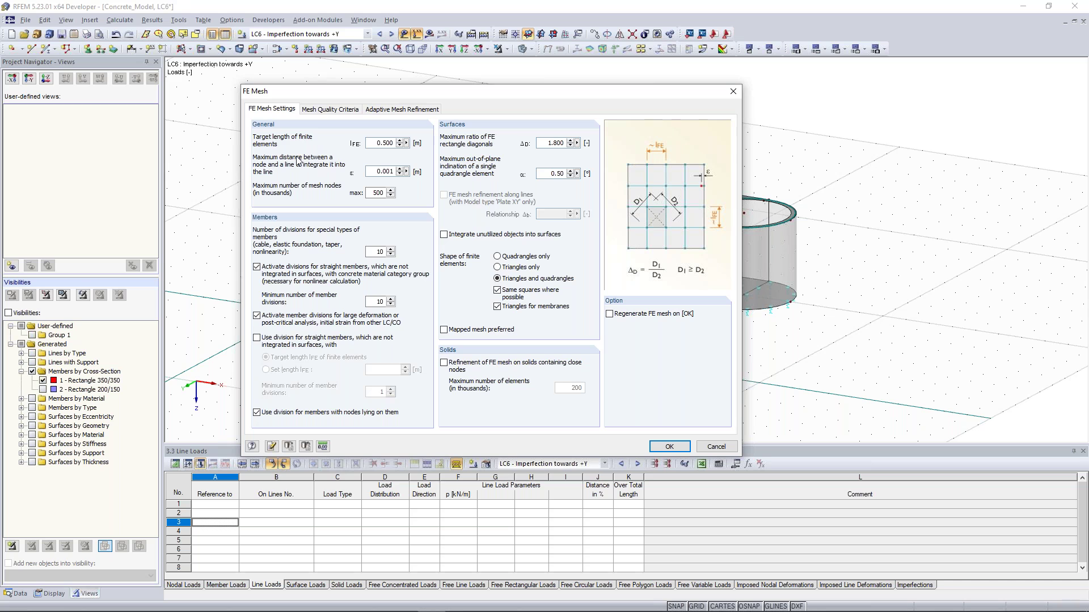
double_click(376, 143)
click(377, 143)
drag(516, 95, 482, 306)
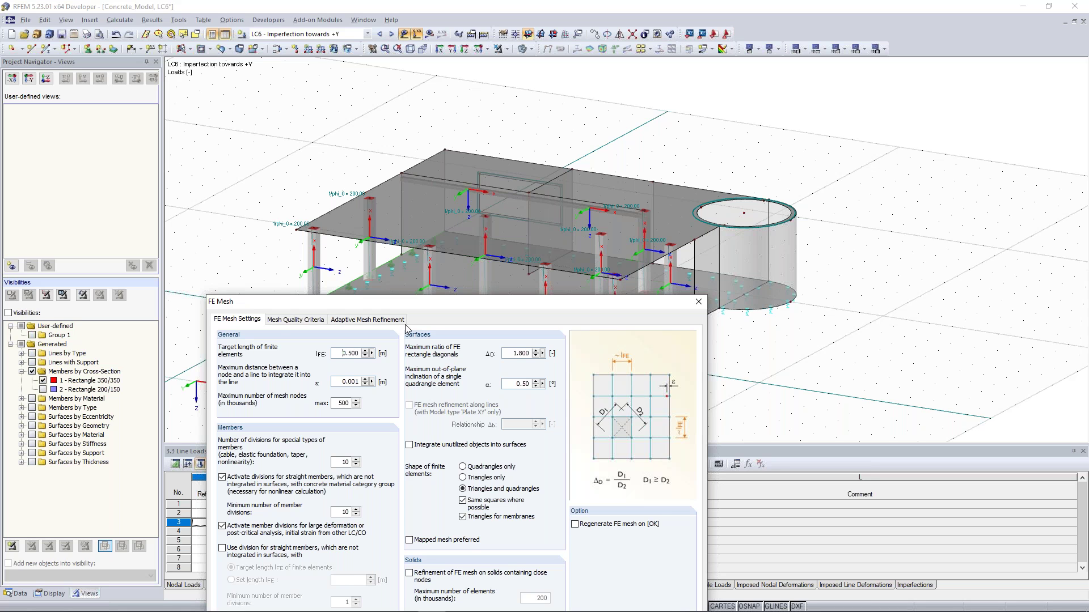
drag(338, 353, 356, 351)
click(340, 353)
drag(426, 306, 377, 112)
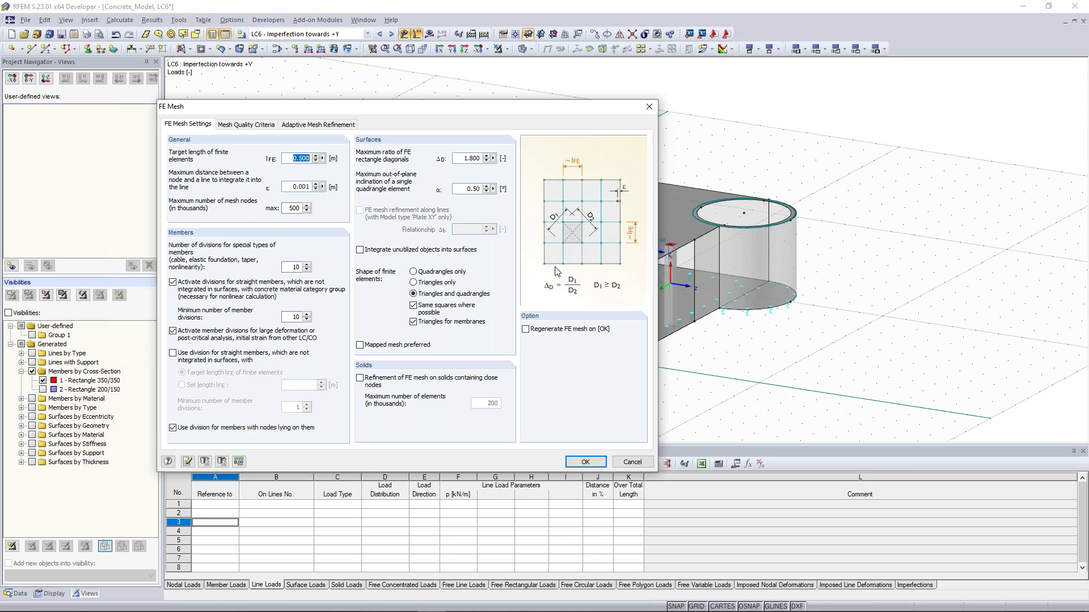
click(585, 463)
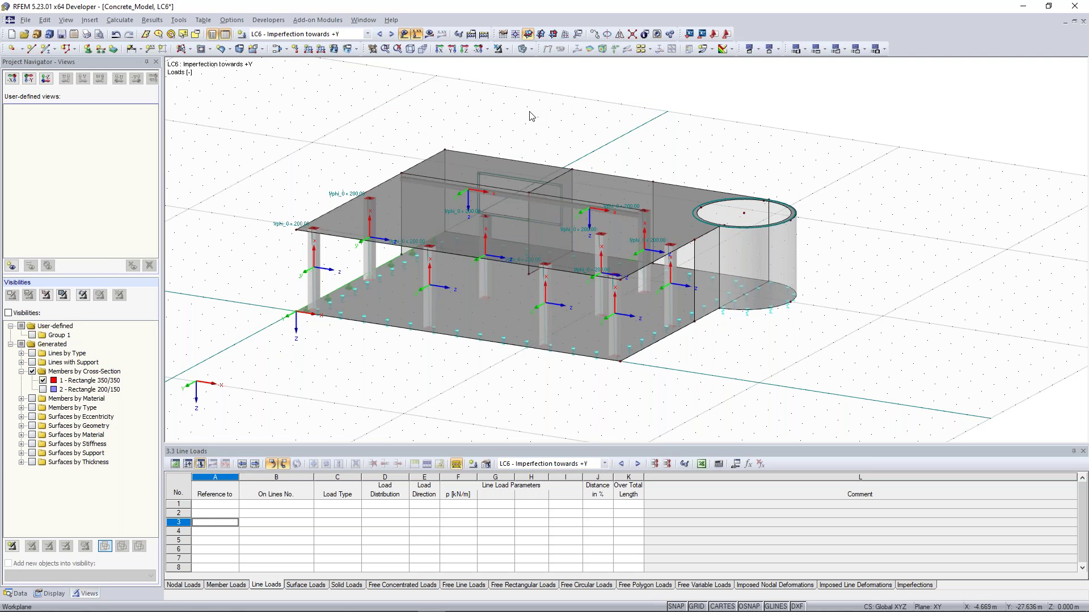
Step: Examine the roof slab, the wall junctions, the beam and the window opening for places that need a finer FE mesh
scroll(531, 117, up, 2)
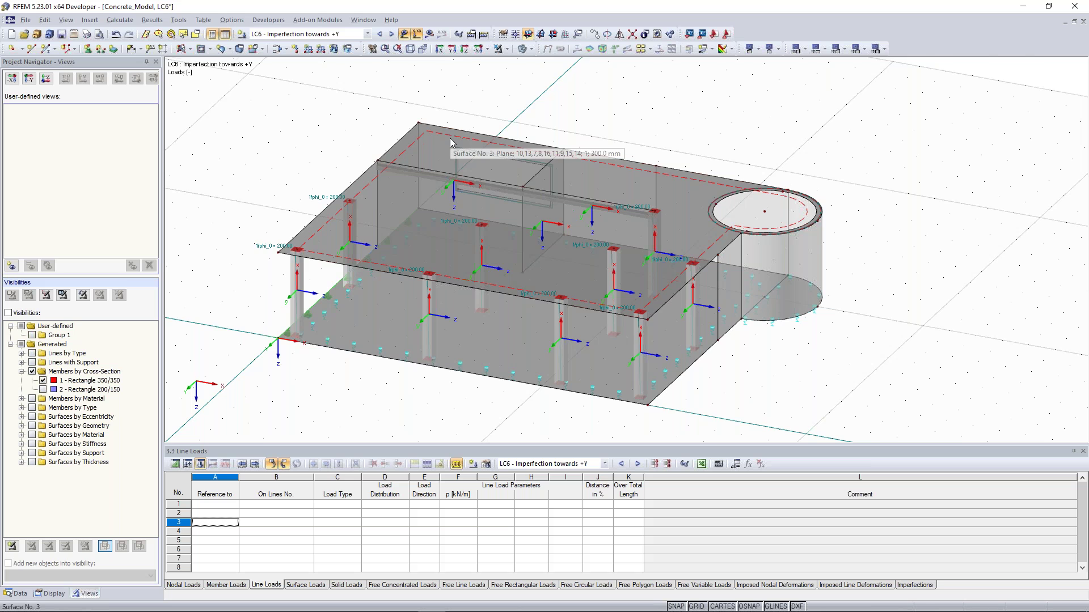
scroll(451, 142, up, 3)
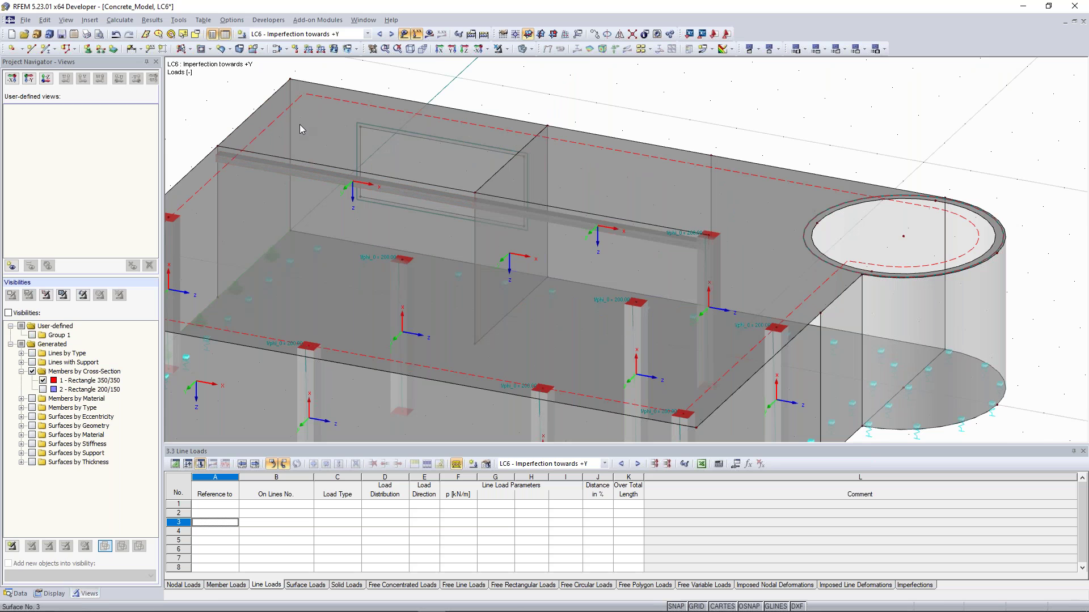
ctrl+middle_drag(461, 190, 800, 333)
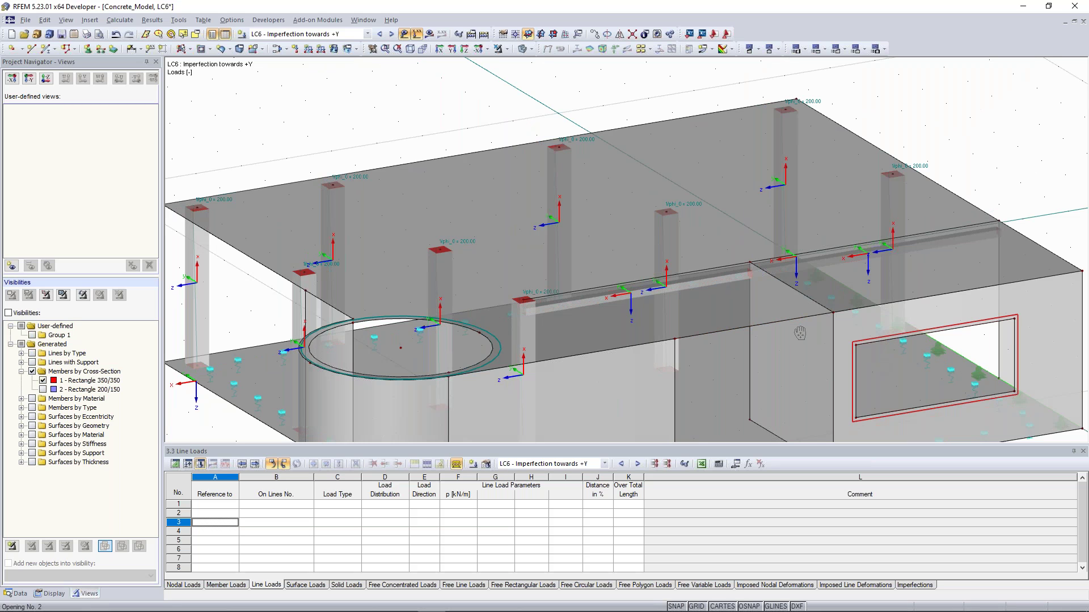
ctrl+middle_drag(799, 334, 397, 328)
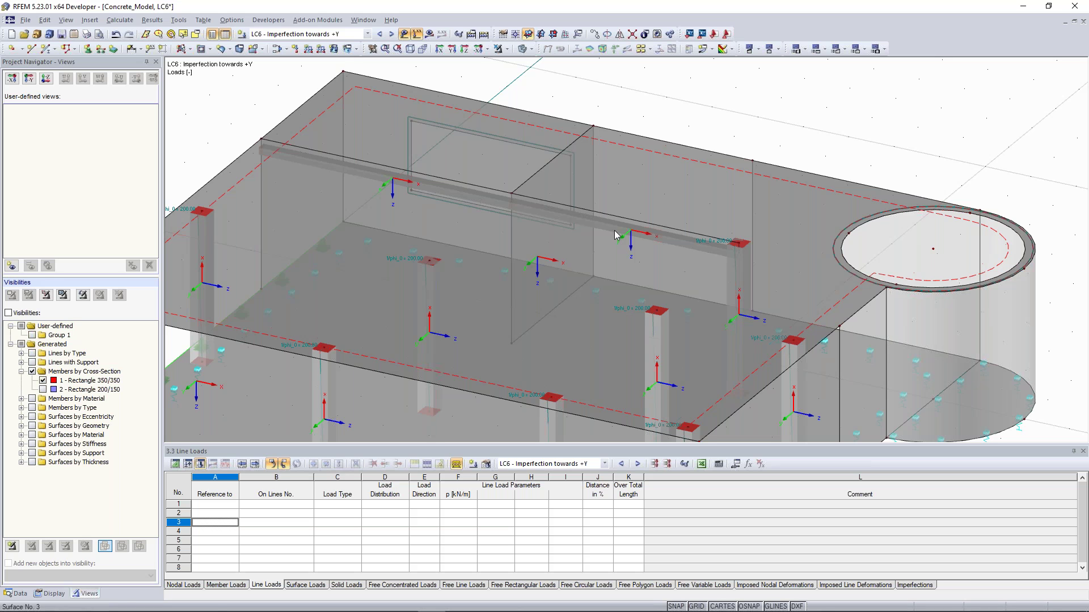
ctrl+middle_drag(619, 164, 661, 168)
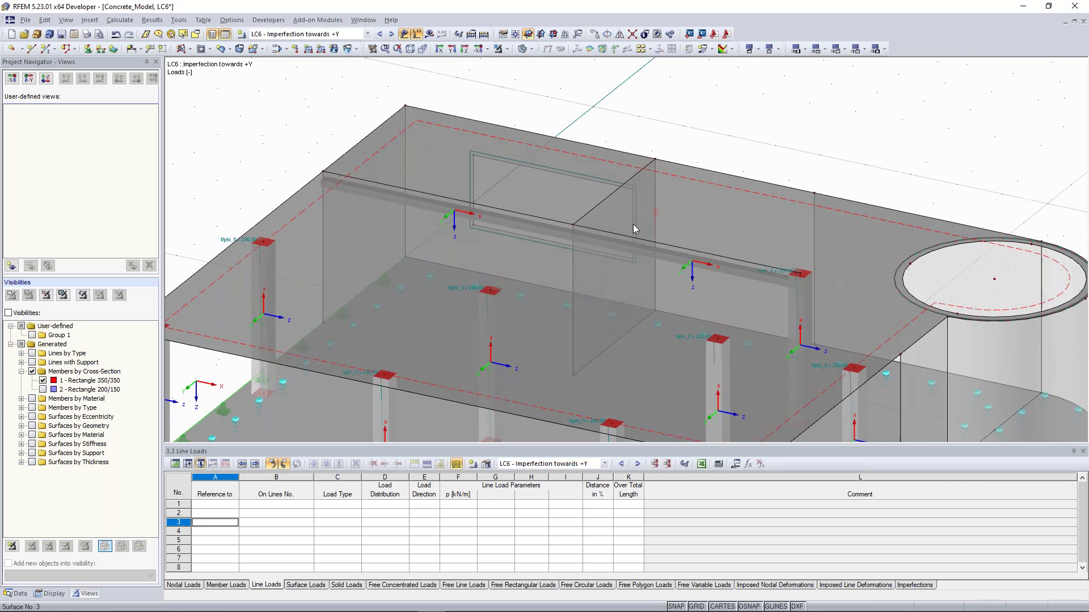
scroll(634, 236, down, 1)
middle_drag(631, 238, 648, 216)
scroll(649, 212, down, 1)
scroll(649, 215, up, 2)
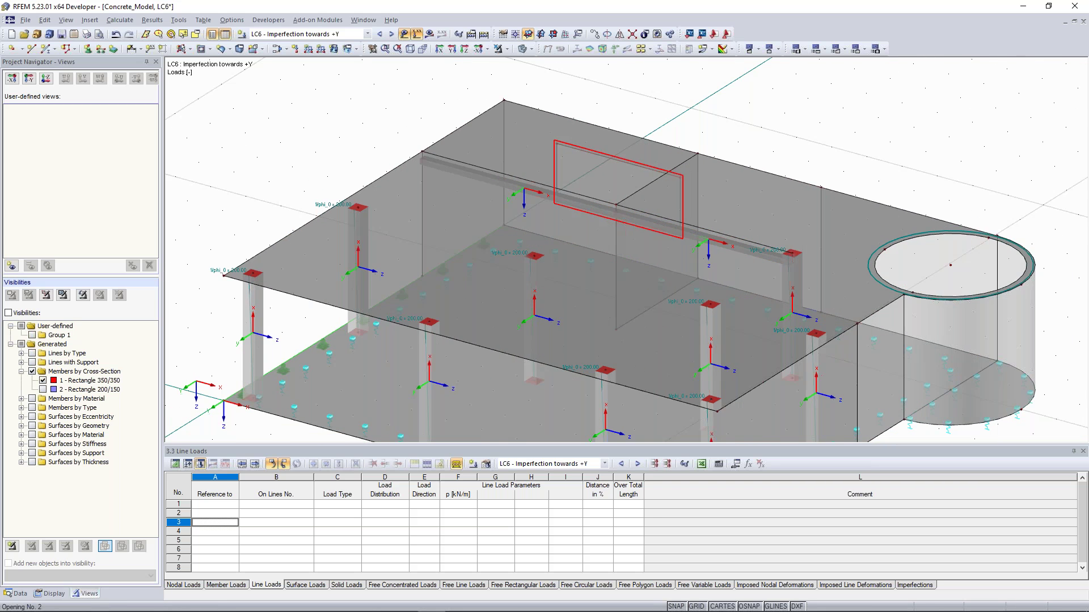
middle_drag(633, 211, 620, 213)
scroll(621, 213, up, 1)
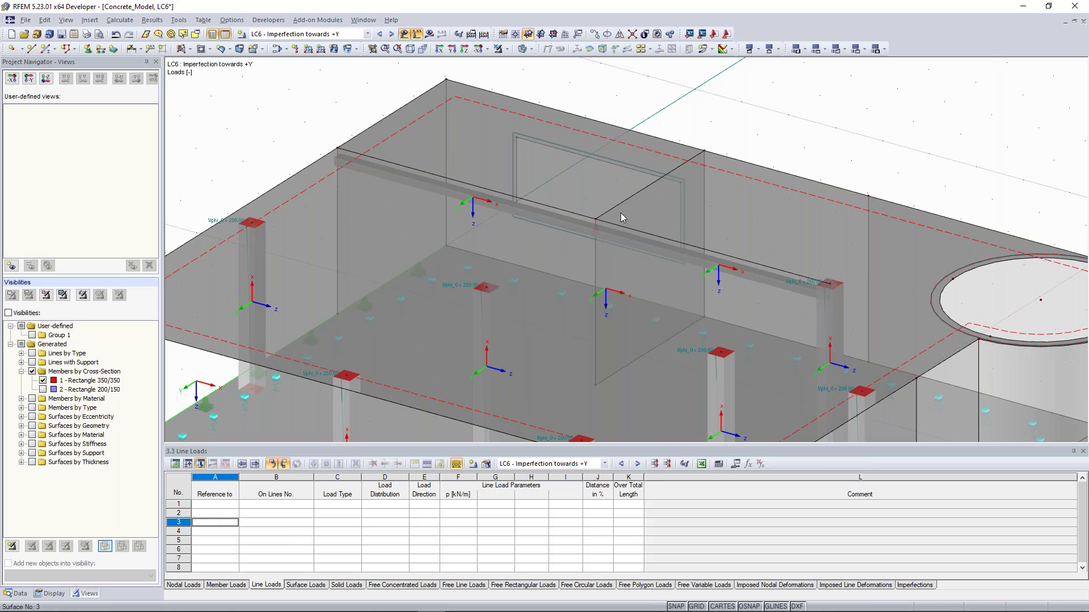
scroll(700, 209, down, 2)
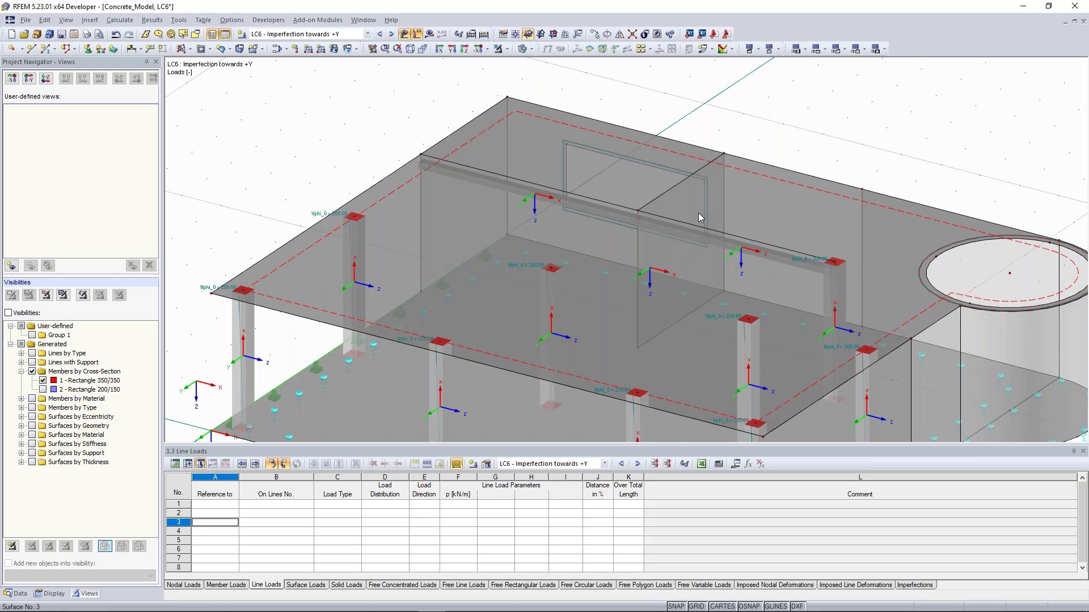
scroll(698, 212, up, 2)
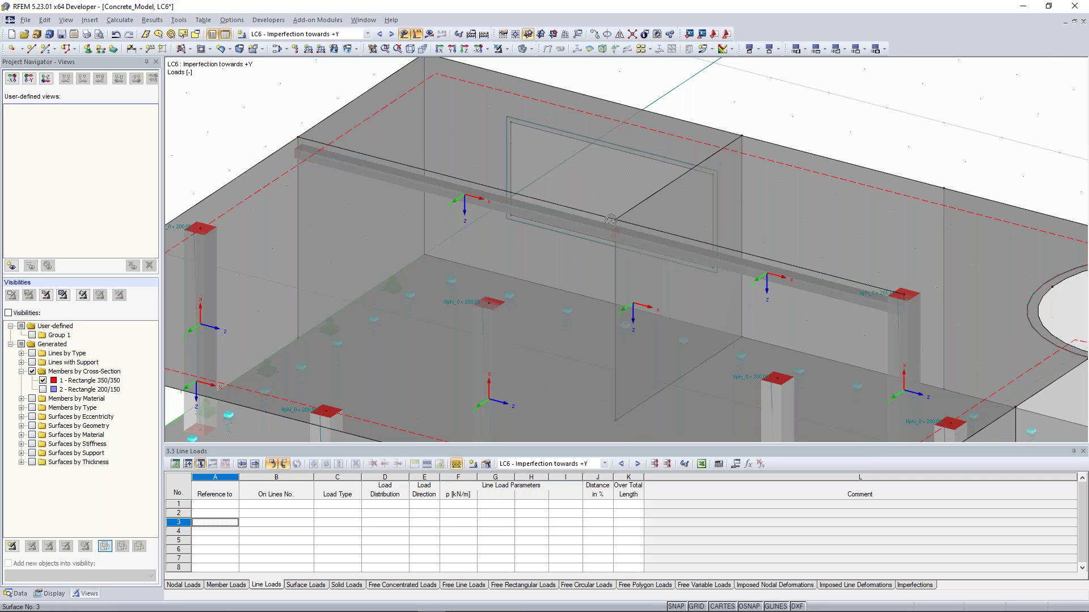
Step: Apply a circular FE mesh refinement with a smaller radius, inner length 0.100 m and outer length 0.500 m to node 46 at the wall-beam junction
right_drag(611, 219, 621, 250)
mouse_move(746, 282)
click(797, 295)
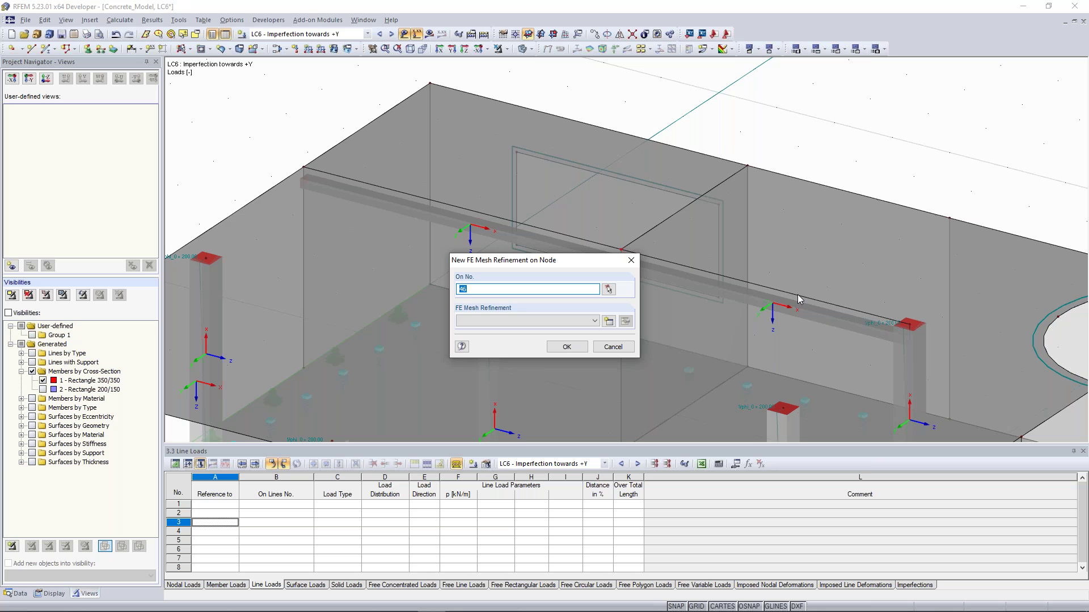
click(609, 322)
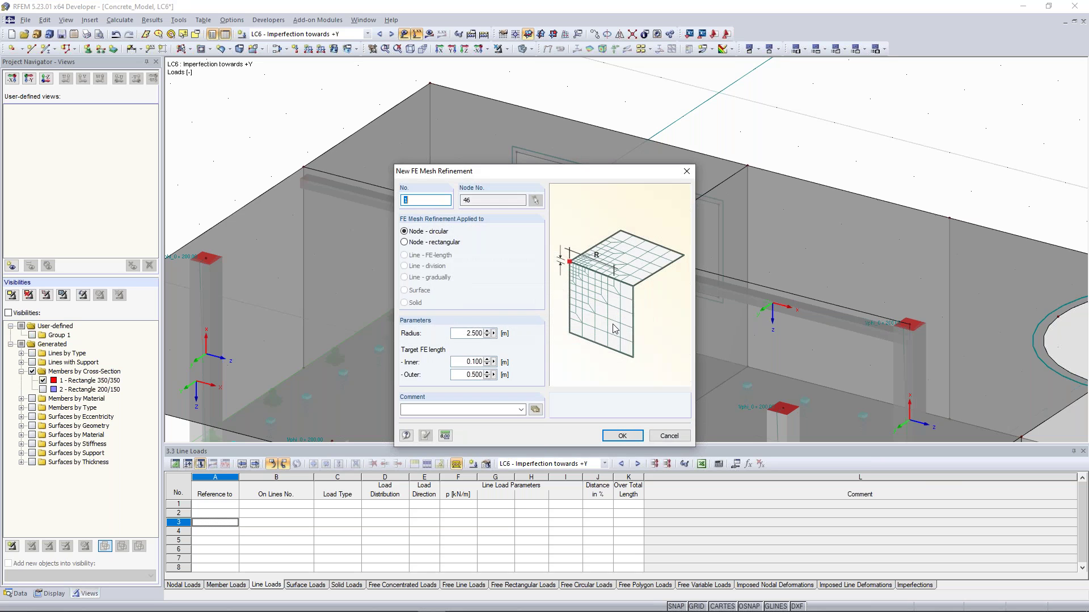
click(403, 232)
drag(504, 178, 834, 107)
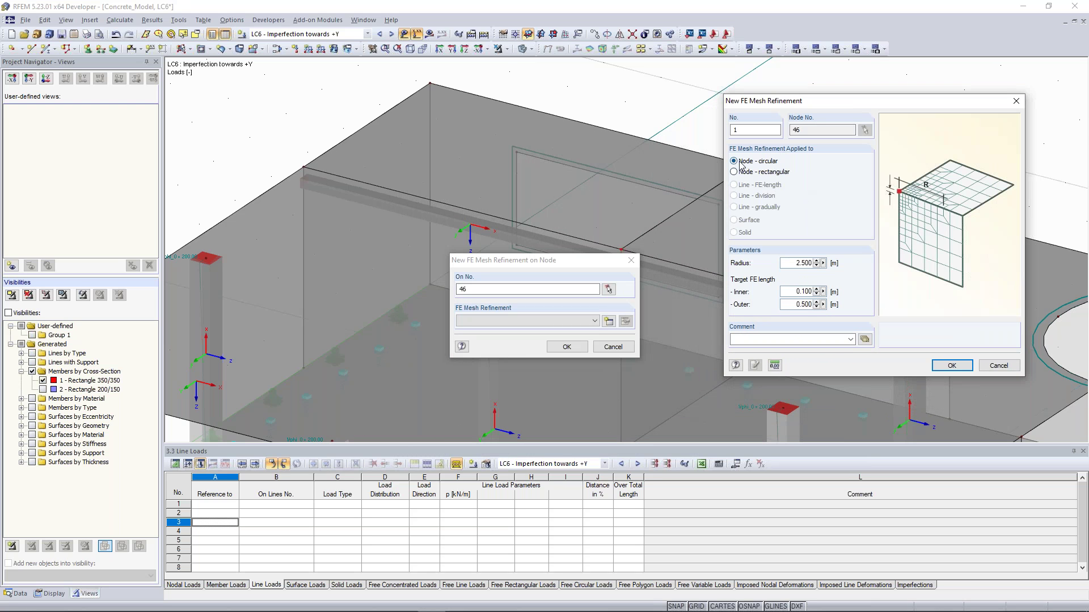
click(818, 262)
text(1.)
key(Tab)
key(Tab)
click(795, 293)
click(952, 365)
click(565, 346)
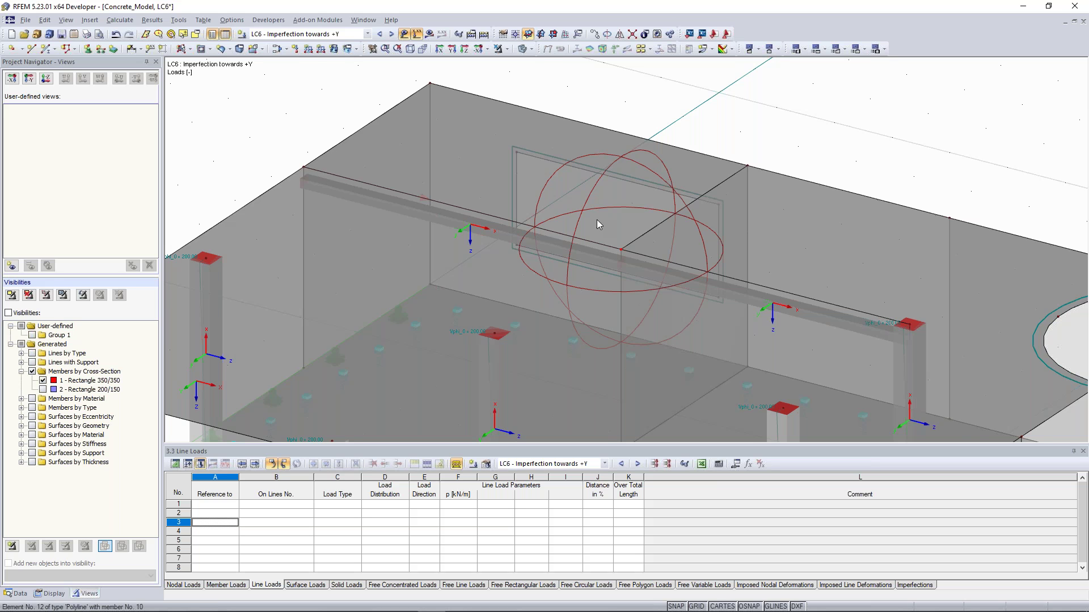
Step: Generate the FE mesh and examine the refined elements around node 46 in the wireframe display
middle_drag(596, 220, 584, 229)
click(119, 20)
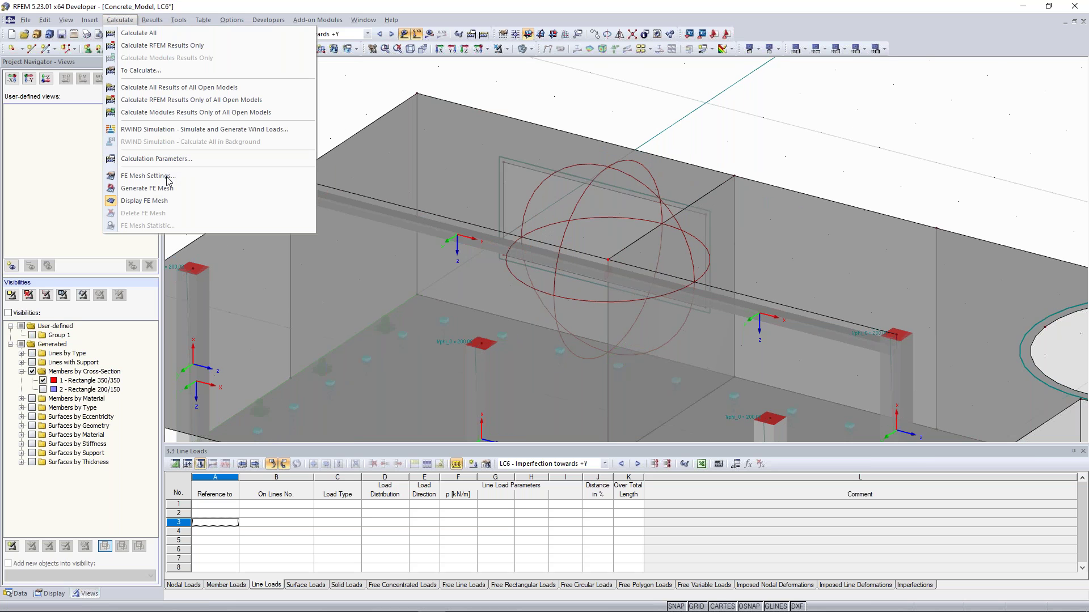
click(164, 188)
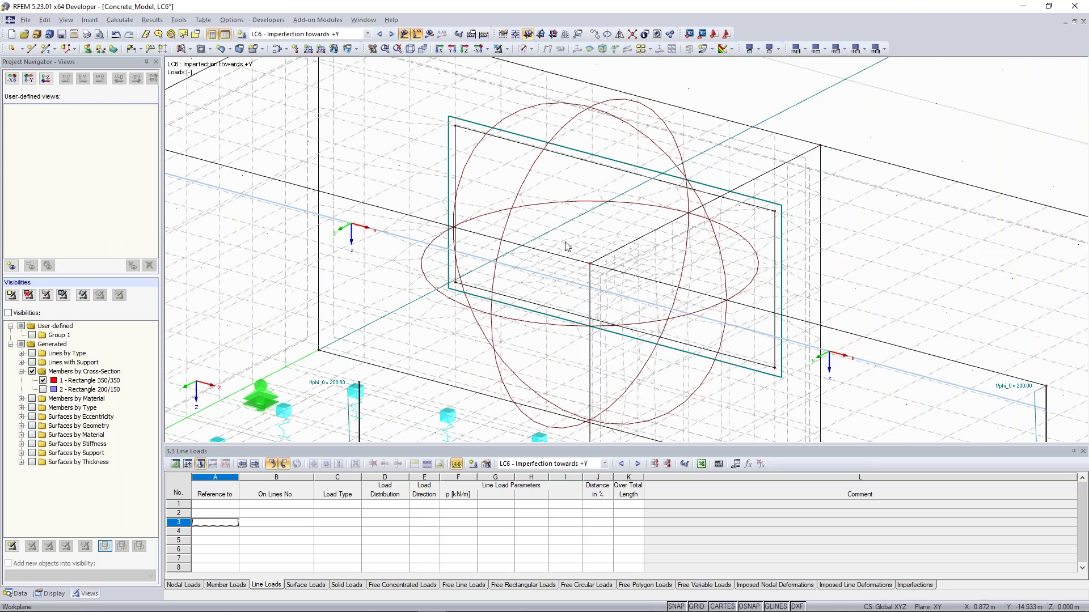
scroll(567, 236, up, 2)
ctrl+middle_drag(570, 250, 593, 225)
scroll(584, 258, up, 3)
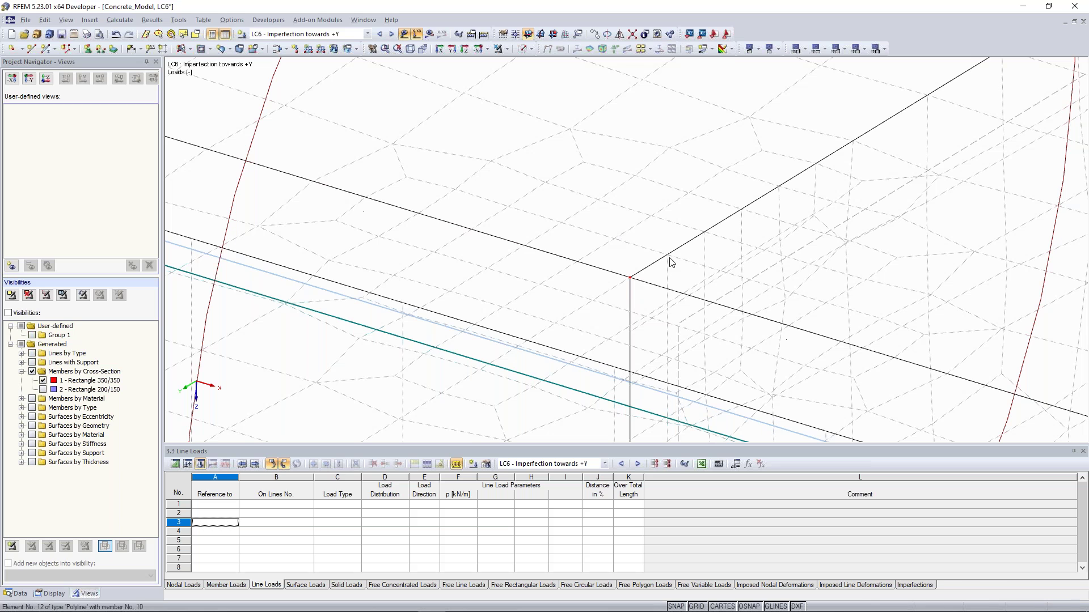
click(588, 259)
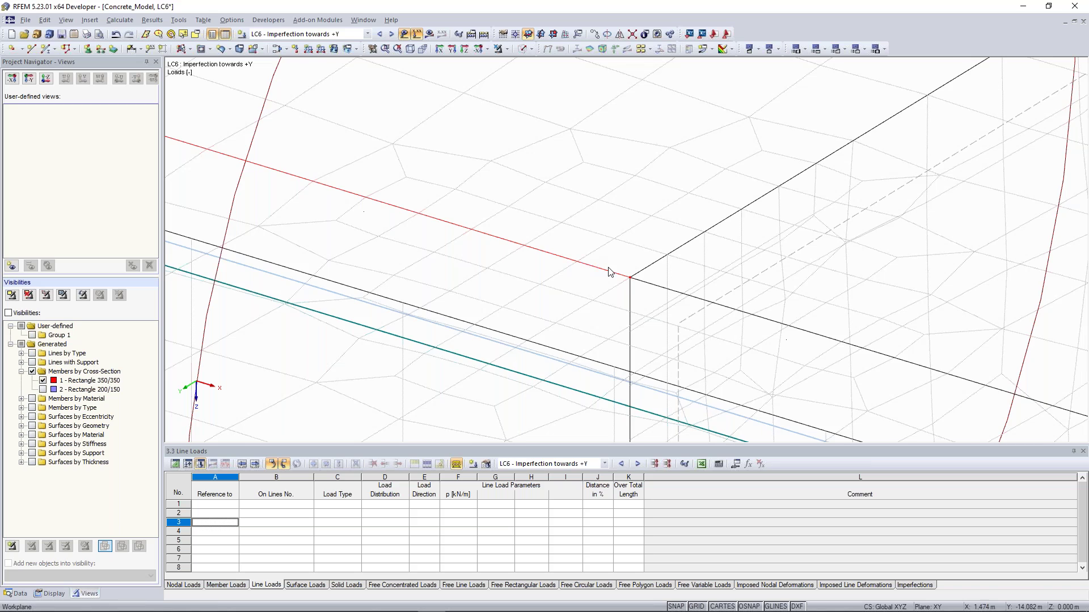
scroll(590, 262, down, 4)
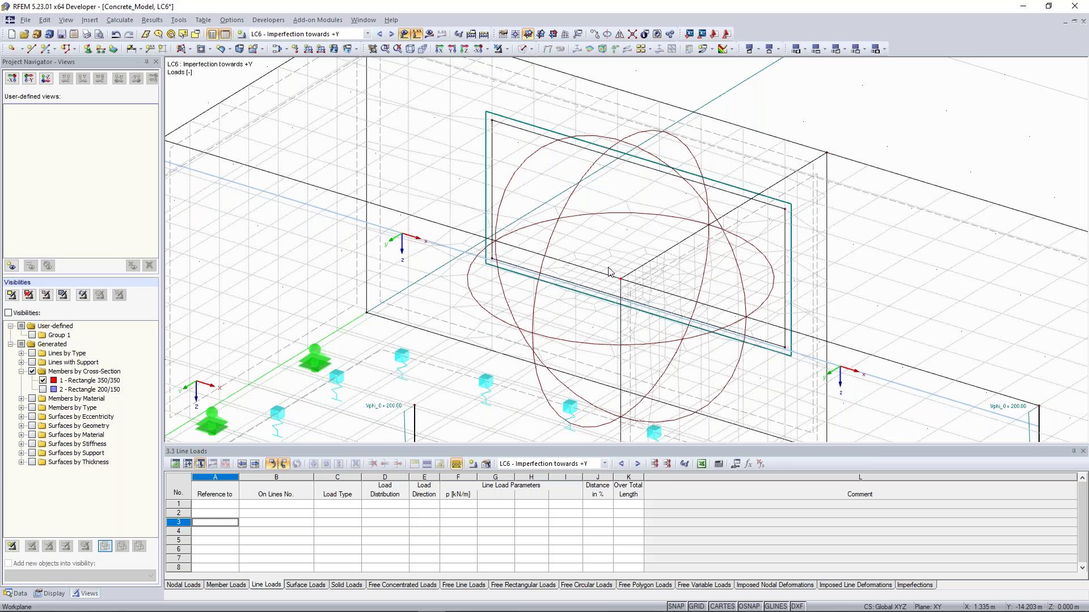
scroll(609, 272, down, 2)
Step: Isolate the wall surface containing the rectangular window opening with Visibility by Selected Objects
ctrl+middle_drag(892, 237, 675, 259)
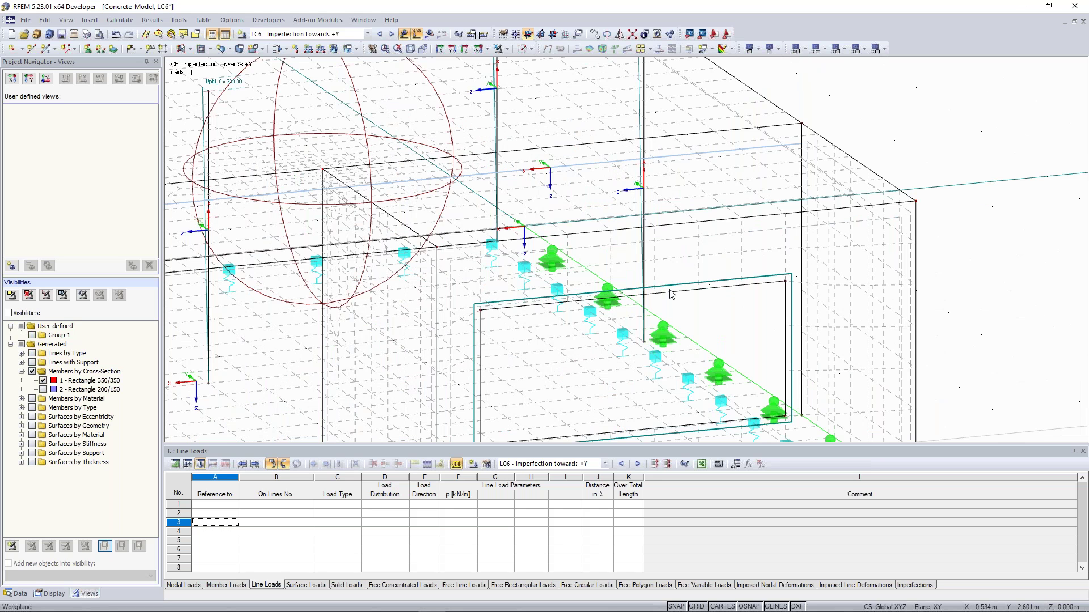
ctrl+middle_drag(583, 97, 528, 62)
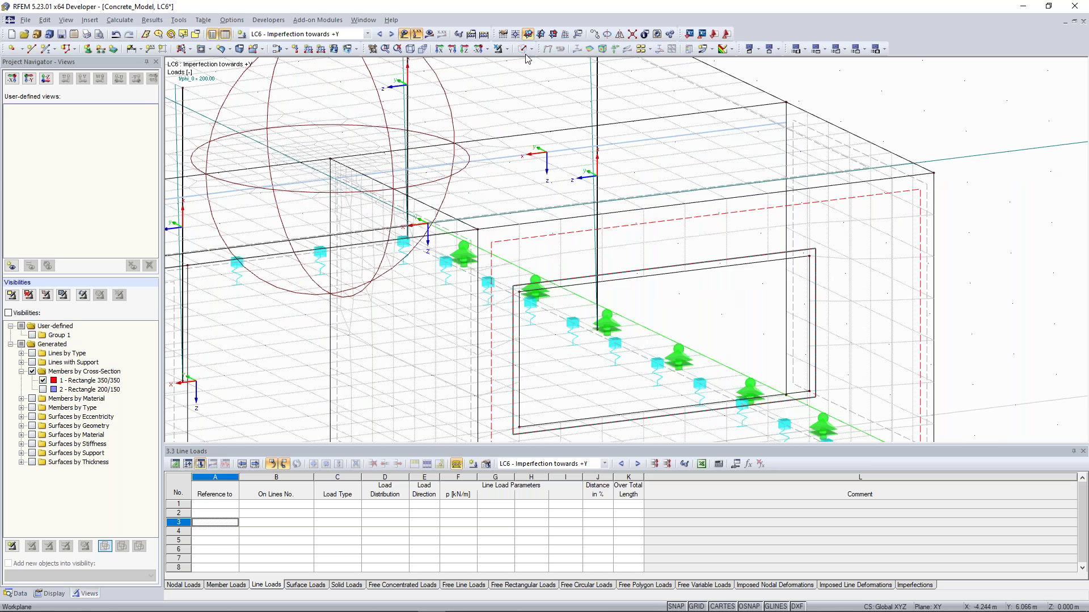
click(530, 49)
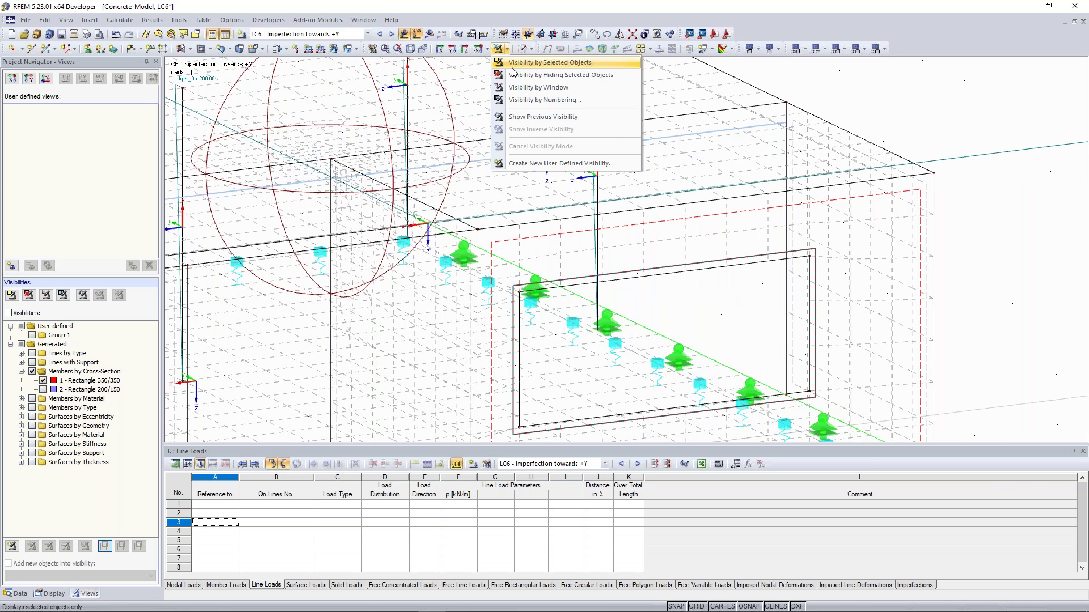
click(544, 63)
Step: Examine the FE mesh of the isolated wall around the window opening and between its corners and the wall edges
middle_drag(804, 249, 821, 218)
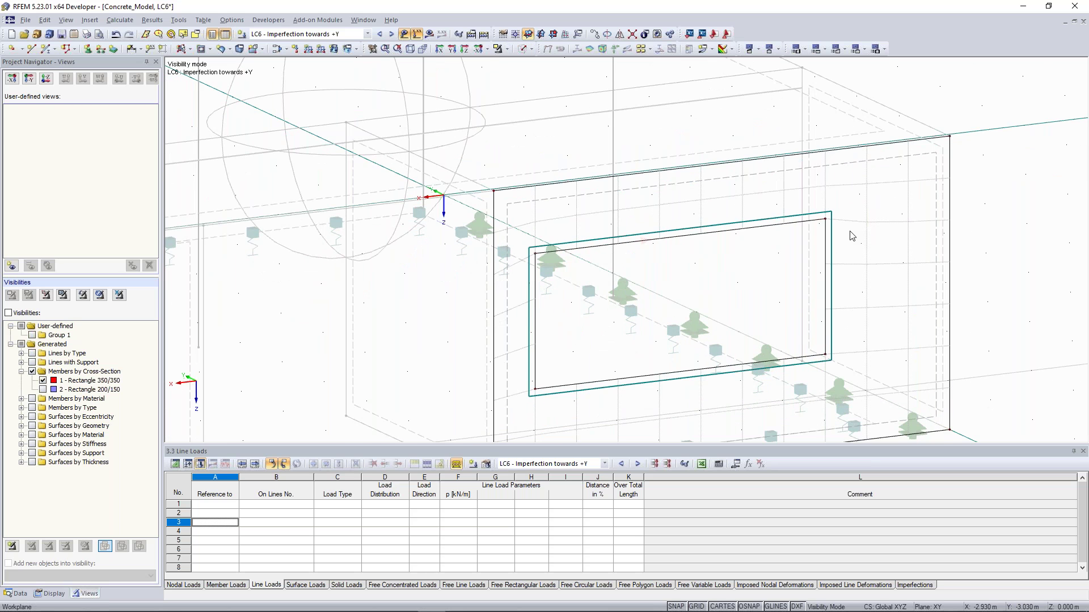
scroll(669, 241, up, 2)
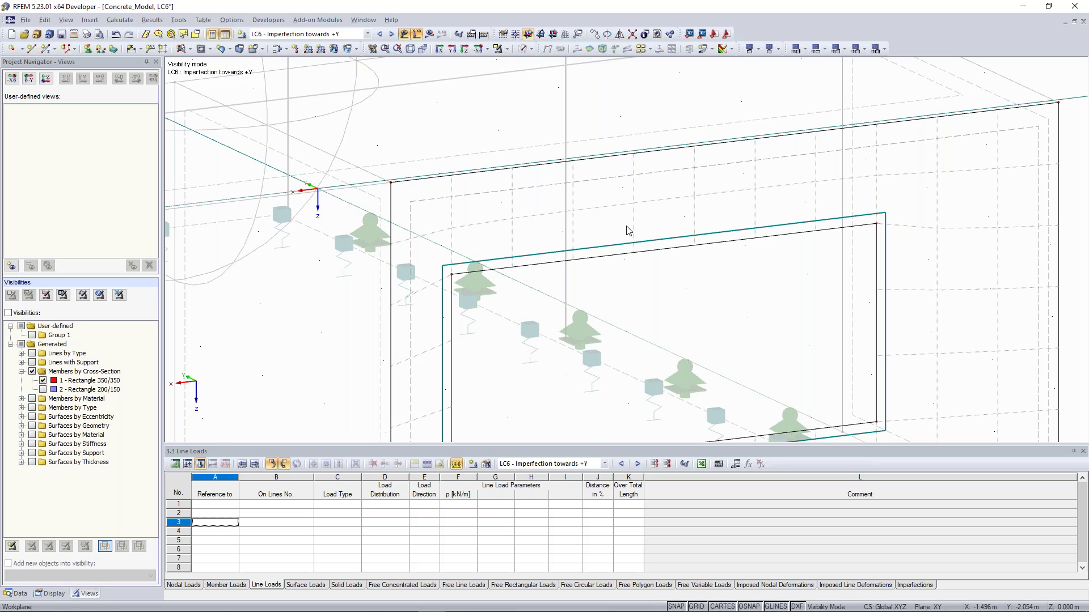
scroll(628, 230, down, 1)
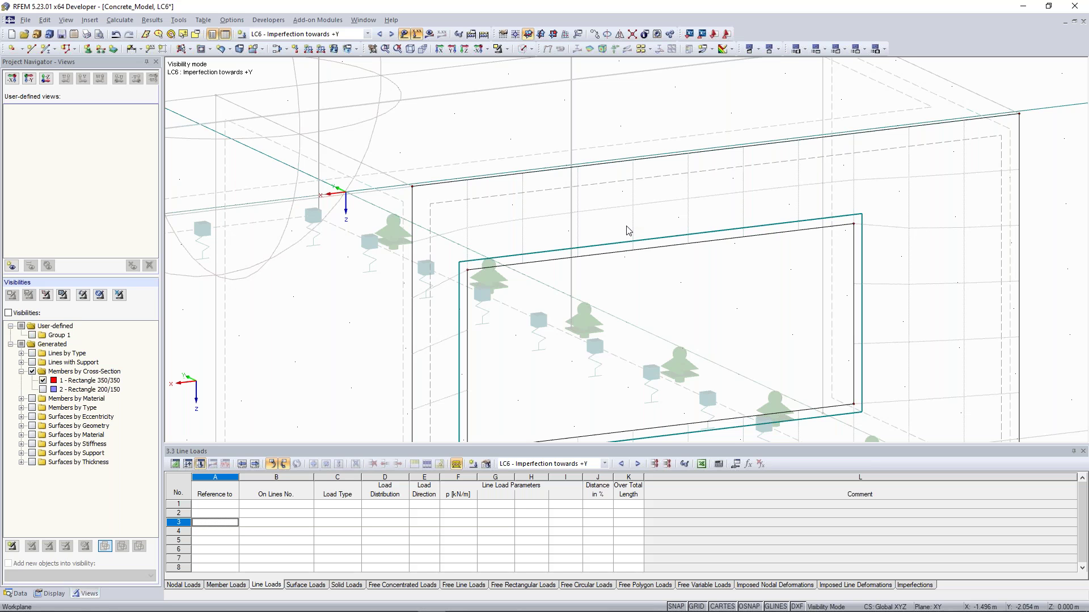
ctrl+middle_drag(629, 230, 528, 170)
scroll(525, 162, down, 6)
scroll(559, 163, up, 7)
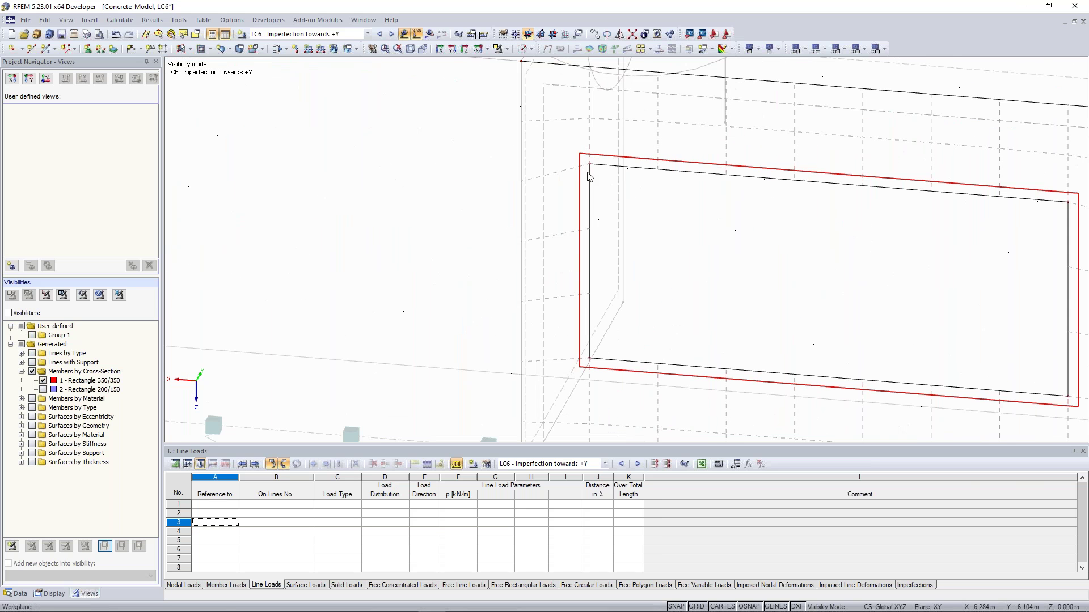
scroll(650, 188, down, 2)
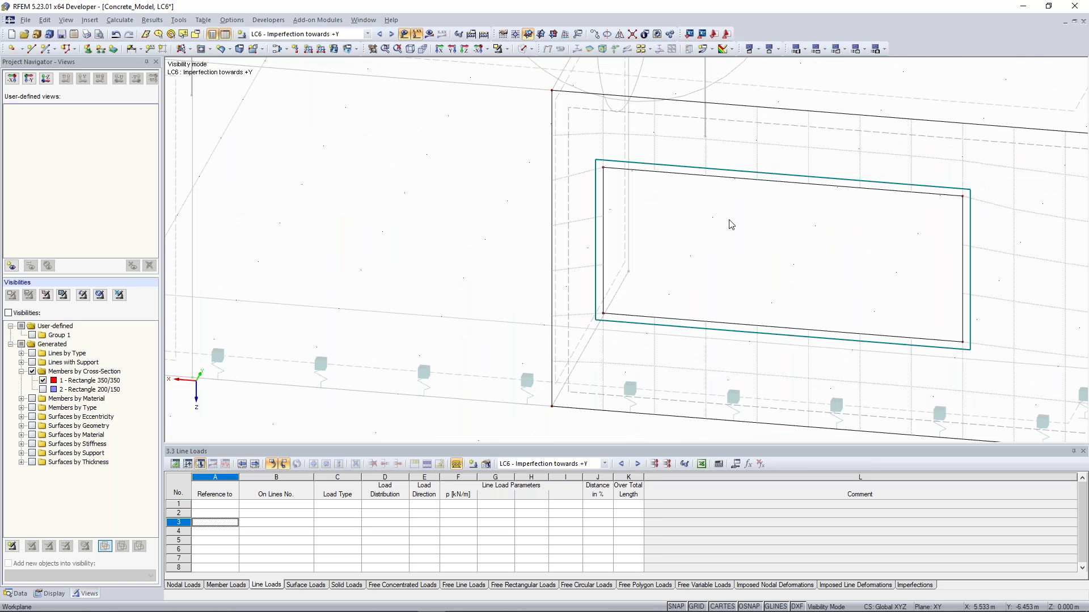
middle_drag(988, 187, 813, 192)
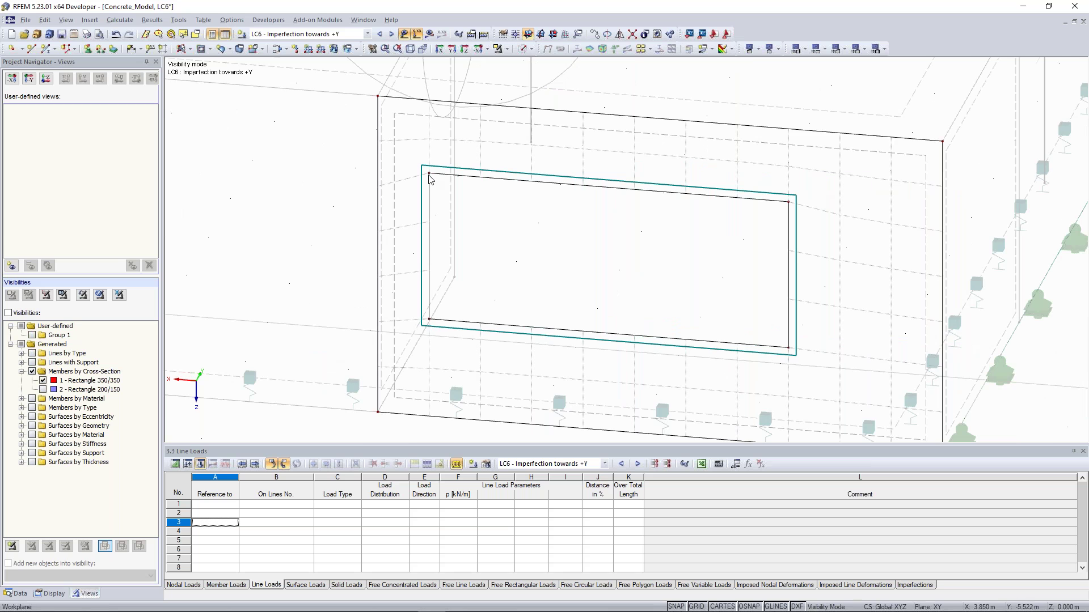
scroll(431, 182, up, 1)
scroll(431, 182, up, 1)
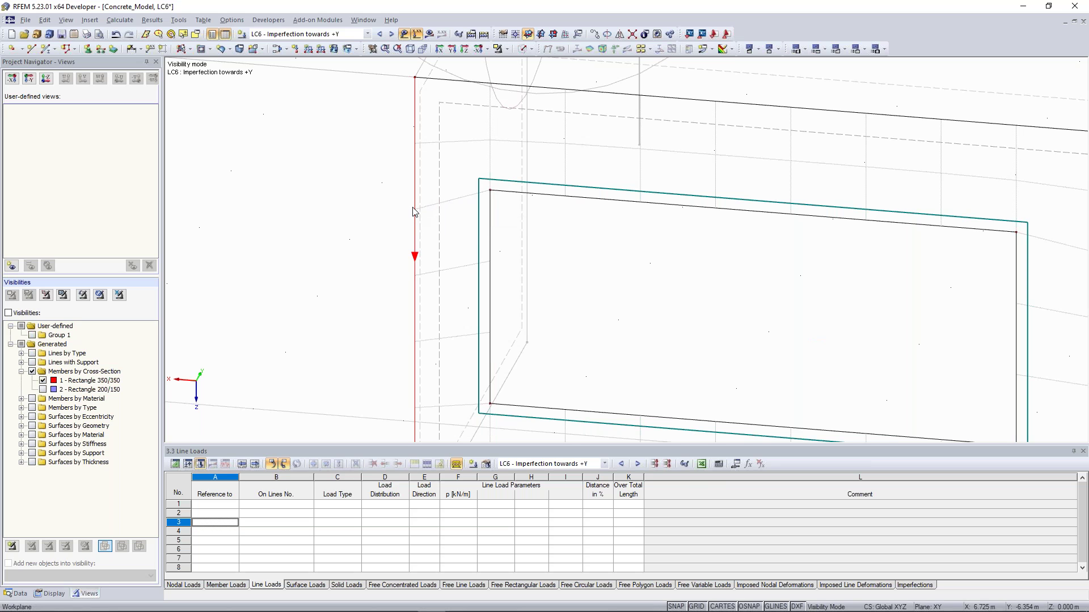
middle_drag(439, 175, 452, 182)
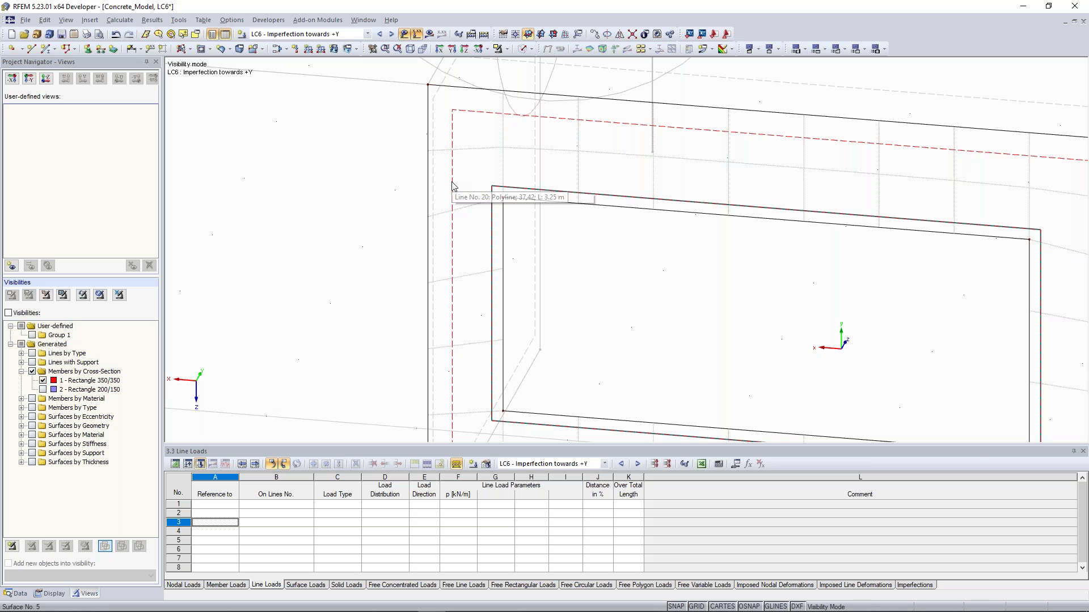
Step: Review the edges of the isolated wall and its window opening, and return to the full building model
scroll(453, 186, down, 3)
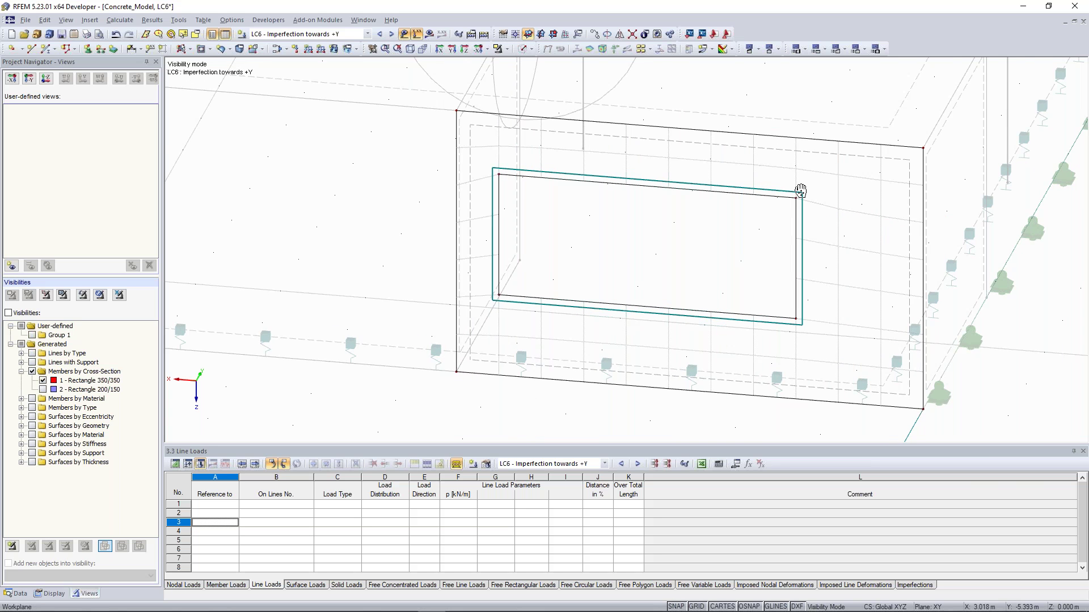
middle_drag(727, 182, 758, 201)
click(735, 165)
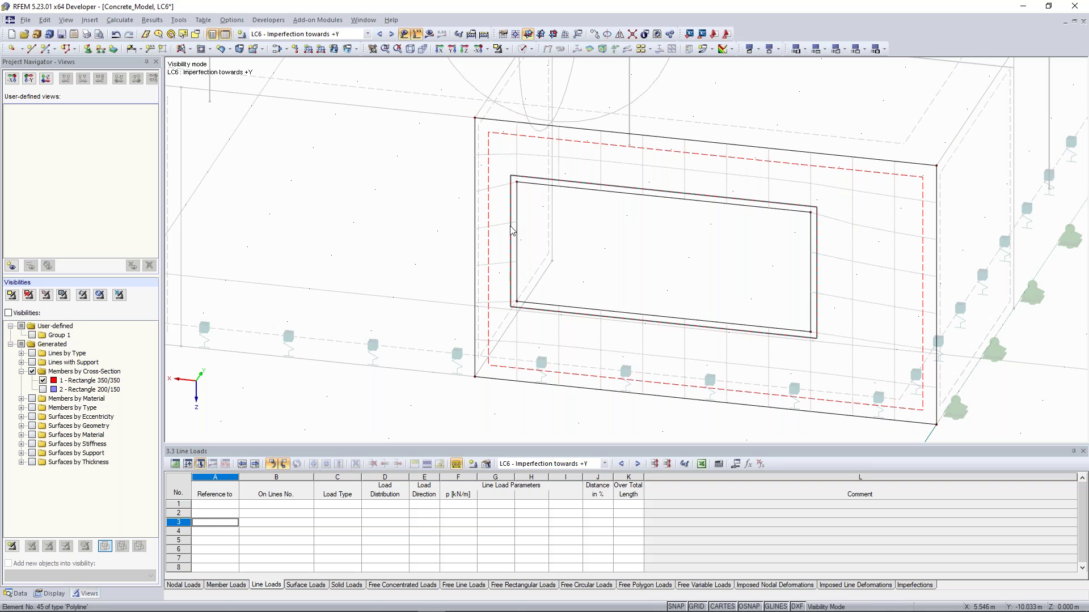
scroll(512, 231, down, 2)
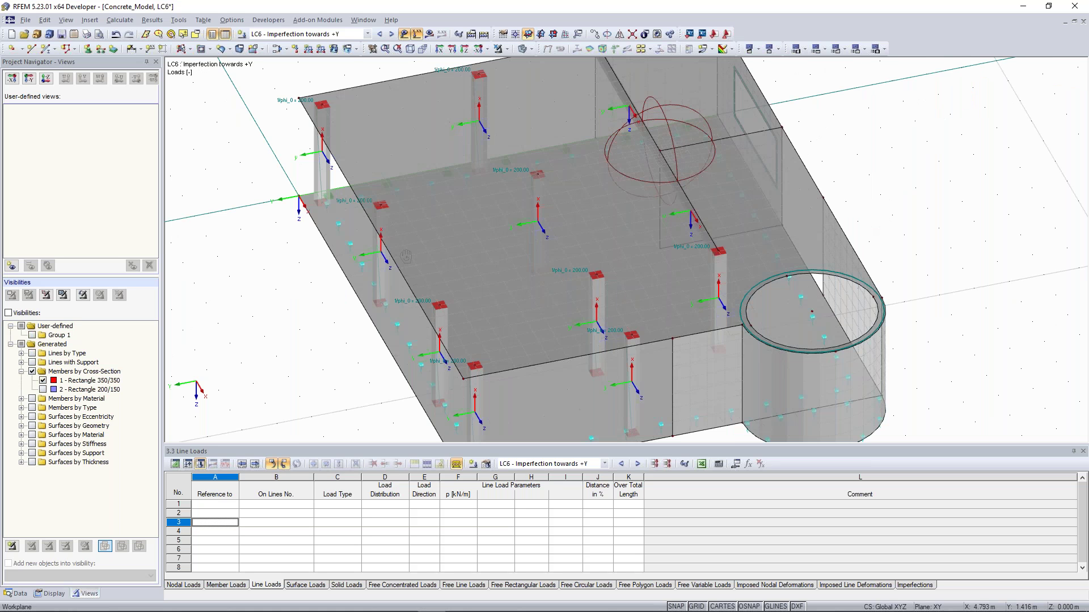
ctrl+middle_drag(406, 257, 400, 331)
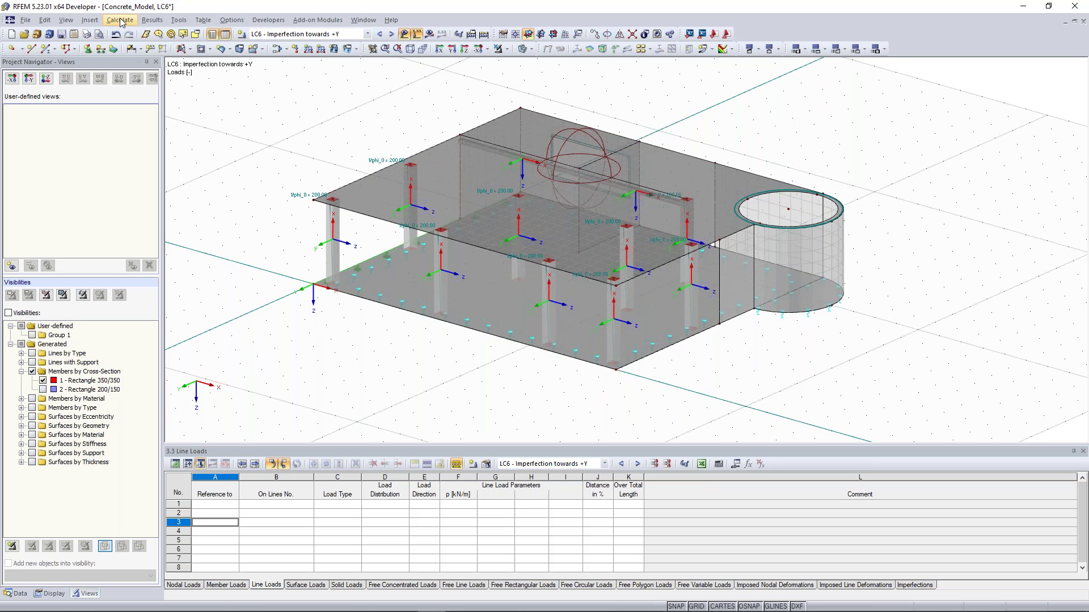
Step: Select only result combination RC1, ULS (STR/GEO) - Permanent / transient - Eq. 6.10, for calculation and run it
click(119, 21)
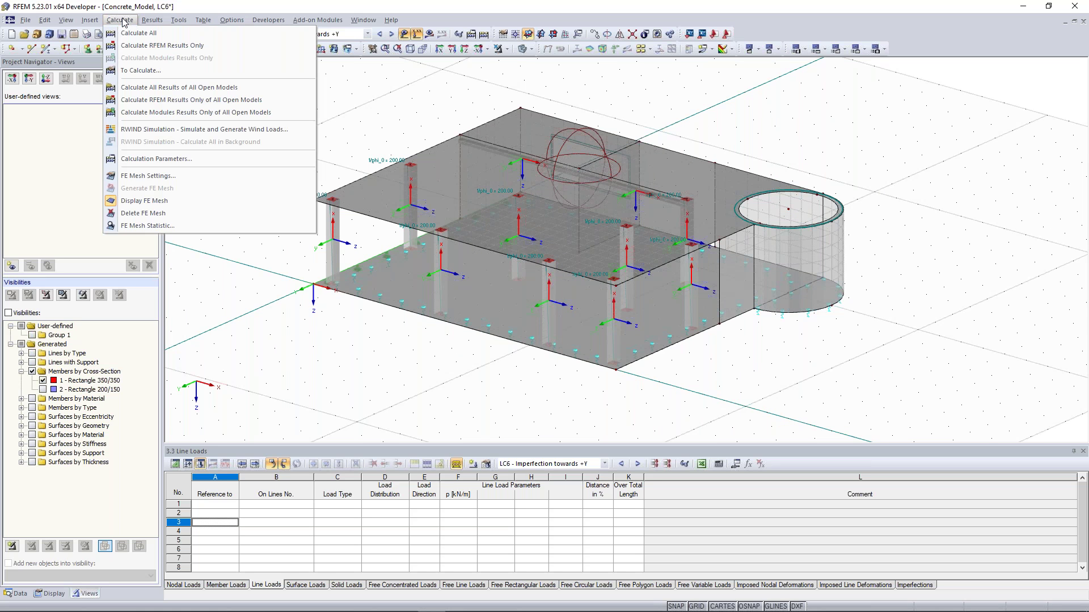
click(152, 72)
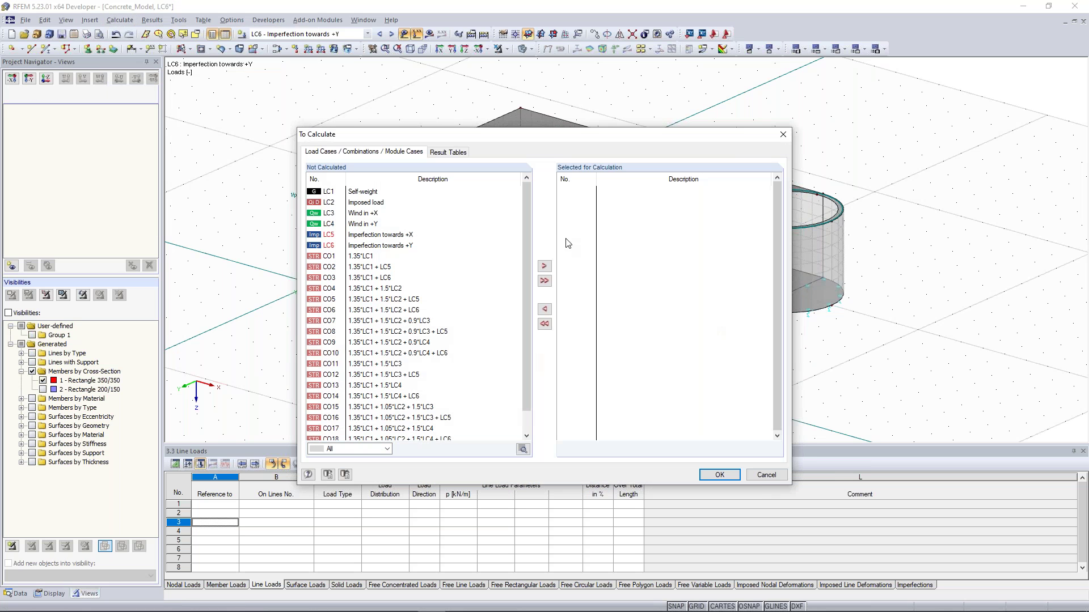
scroll(378, 422, down, 1)
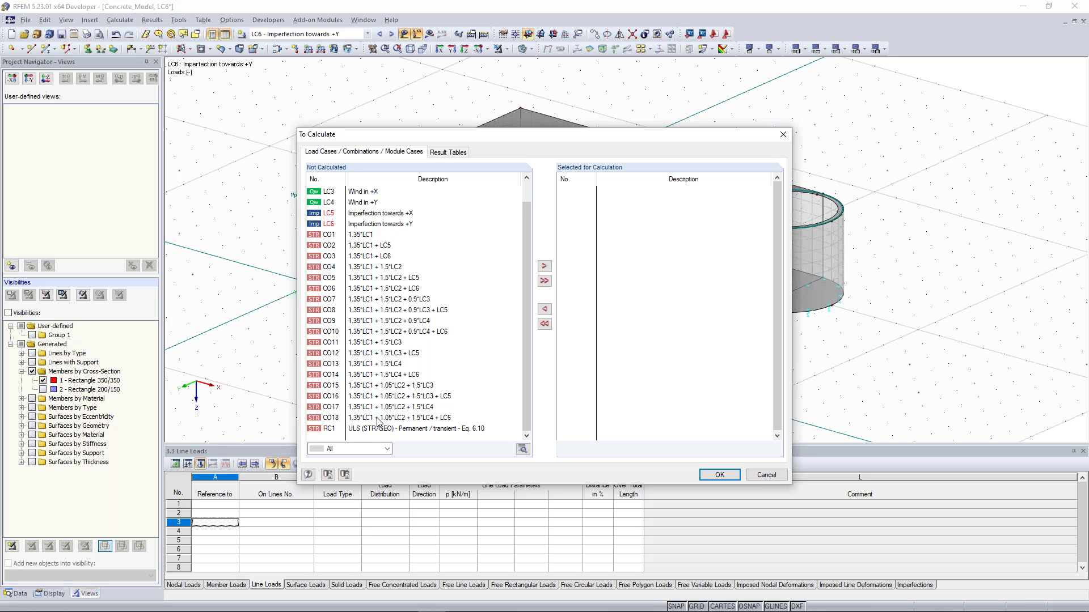
double_click(378, 428)
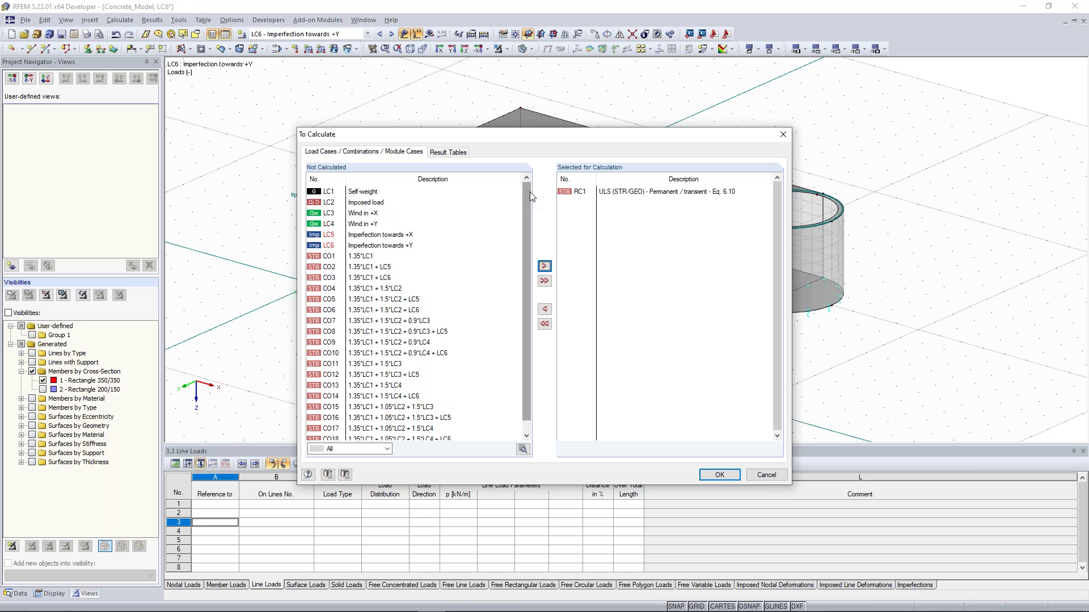
click(720, 476)
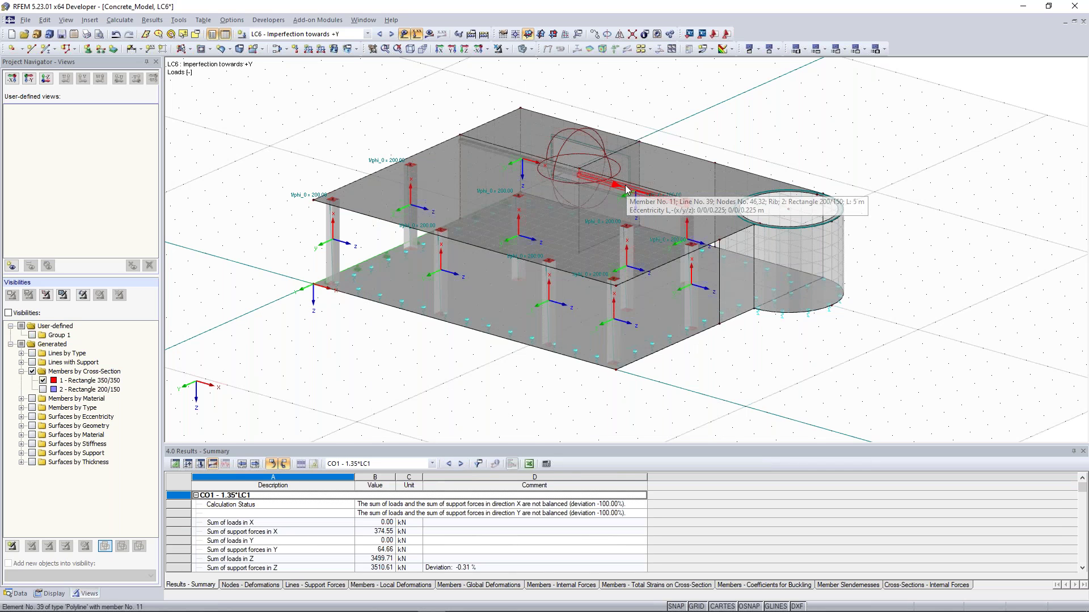
Step: Show the RC1 results and examine the global deformations u of the slabs, columns and round wall from several sides
click(418, 33)
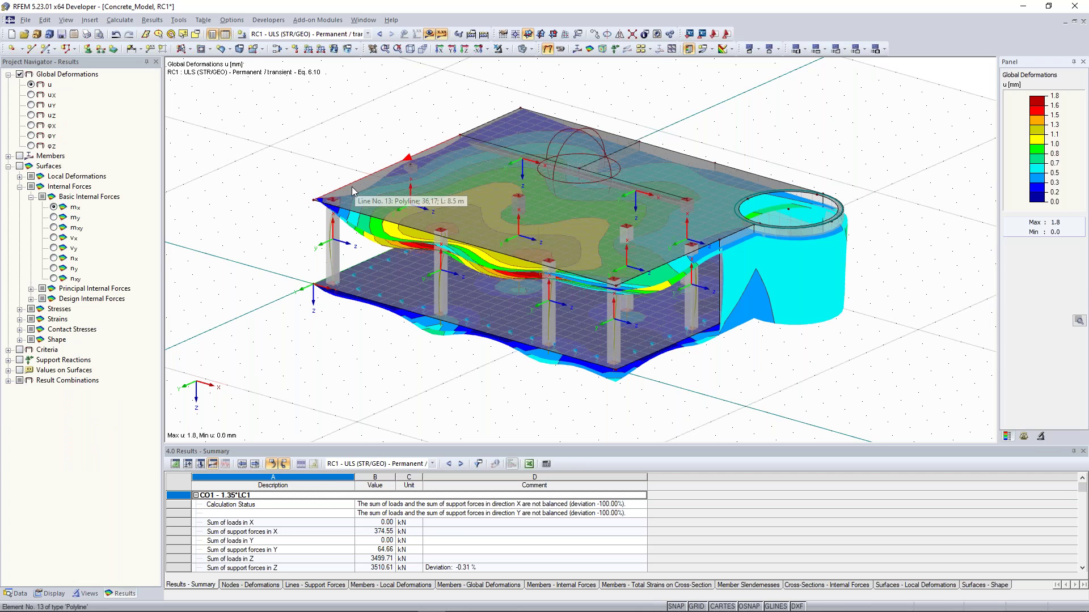
ctrl+middle_drag(351, 187, 369, 149)
scroll(658, 182, up, 1)
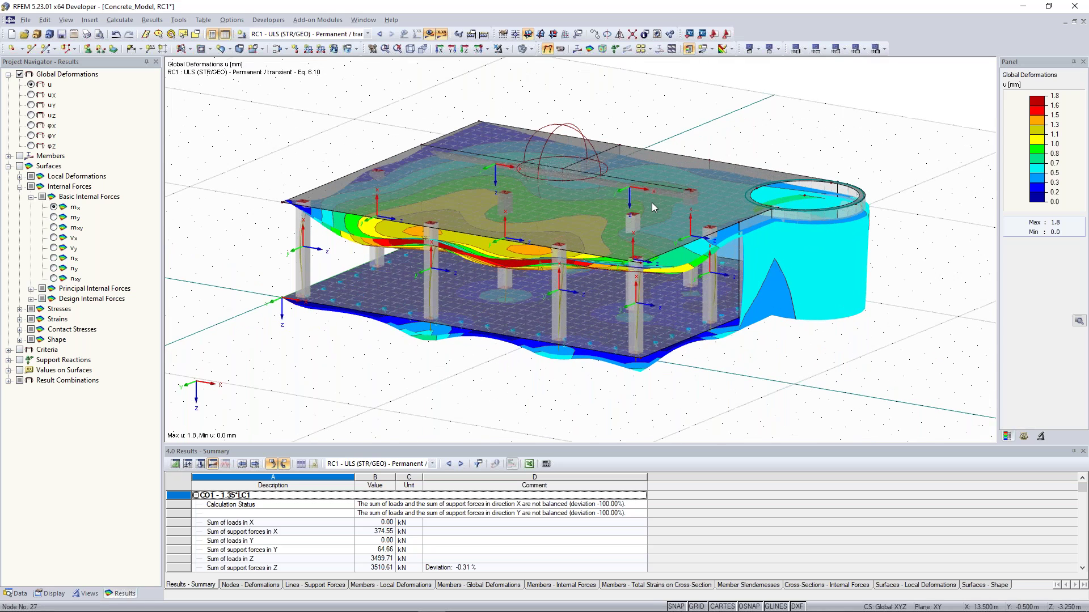
scroll(657, 182, down, 2)
ctrl+middle_drag(604, 157, 509, 147)
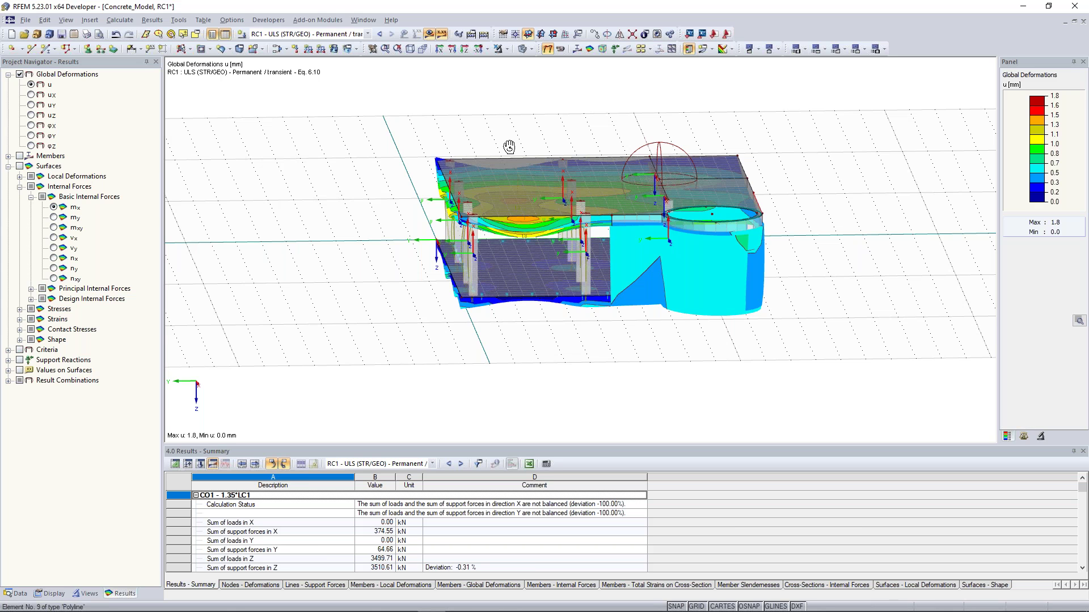
ctrl+middle_drag(509, 148, 533, 147)
scroll(367, 219, up, 3)
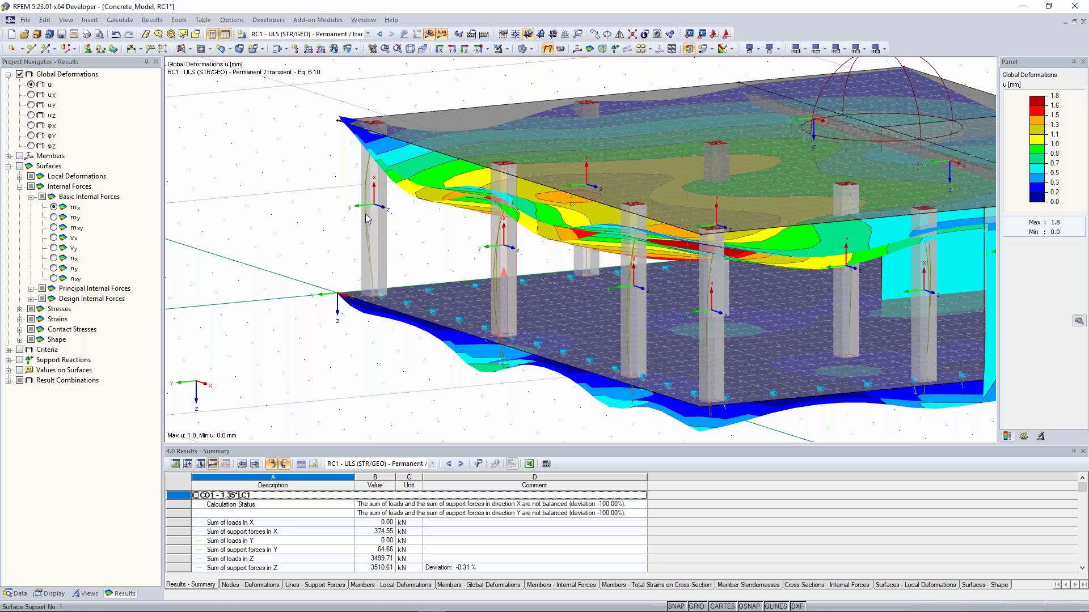
Step: Set the member deformation display to Cross-Sections Colored and view the deformed columns
click(50, 594)
click(51, 362)
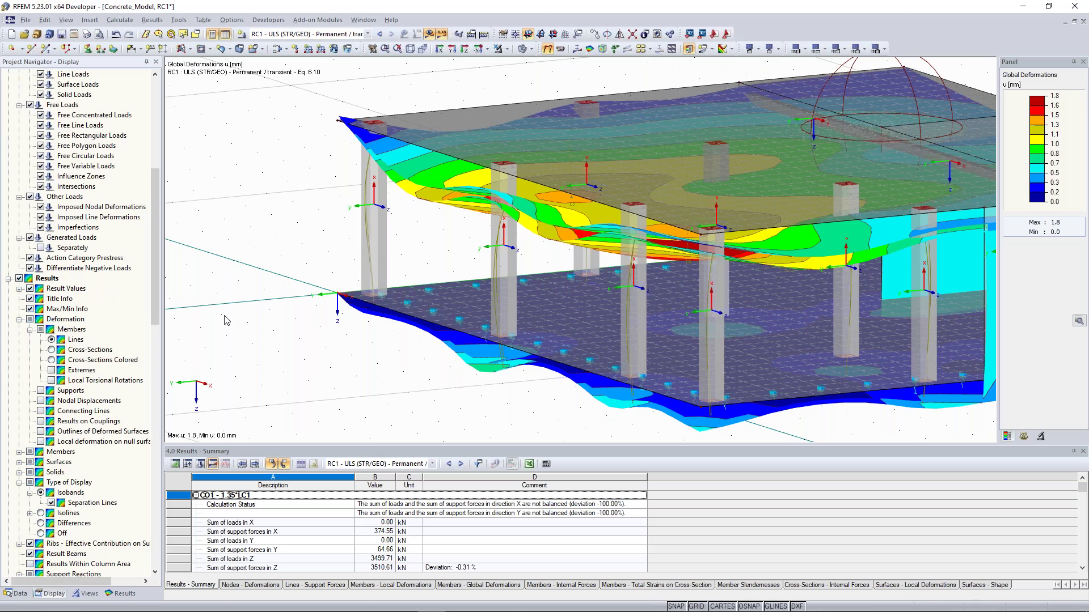
scroll(254, 257, down, 3)
ctrl+middle_drag(254, 256, 326, 285)
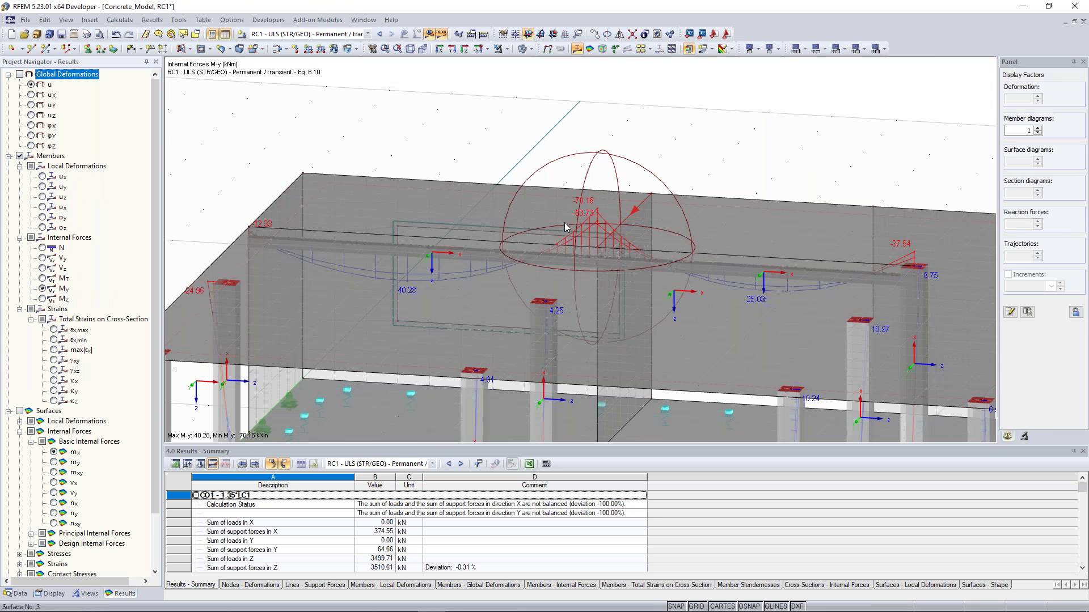
Step: Examine the RC1 bending moment My diagrams along the roof ribs and at the wall-beam junction
scroll(621, 261, up, 2)
ctrl+middle_drag(621, 261, 682, 298)
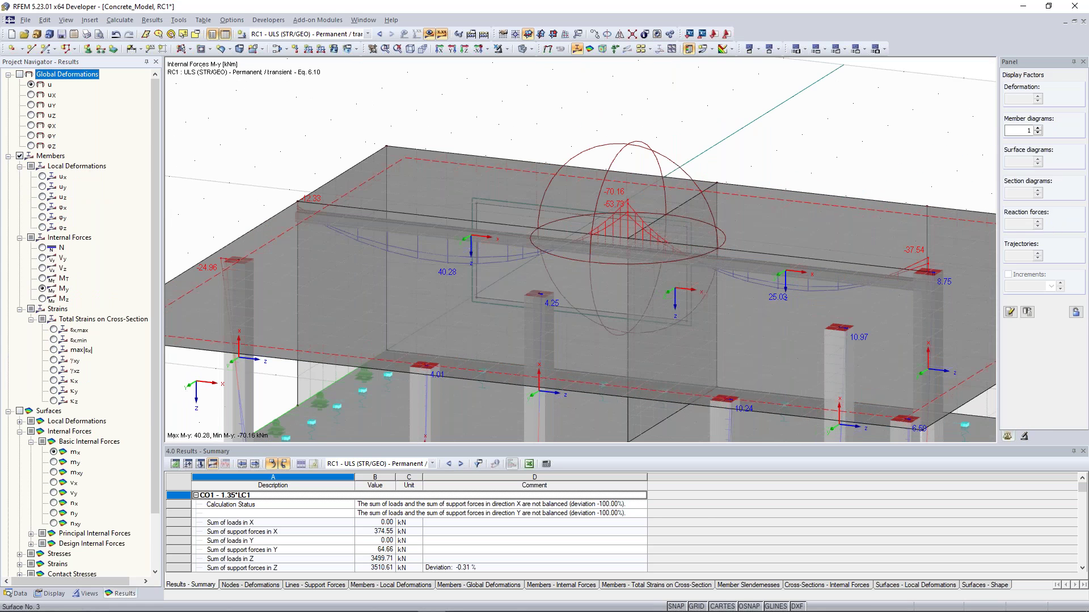
middle_drag(626, 234, 648, 218)
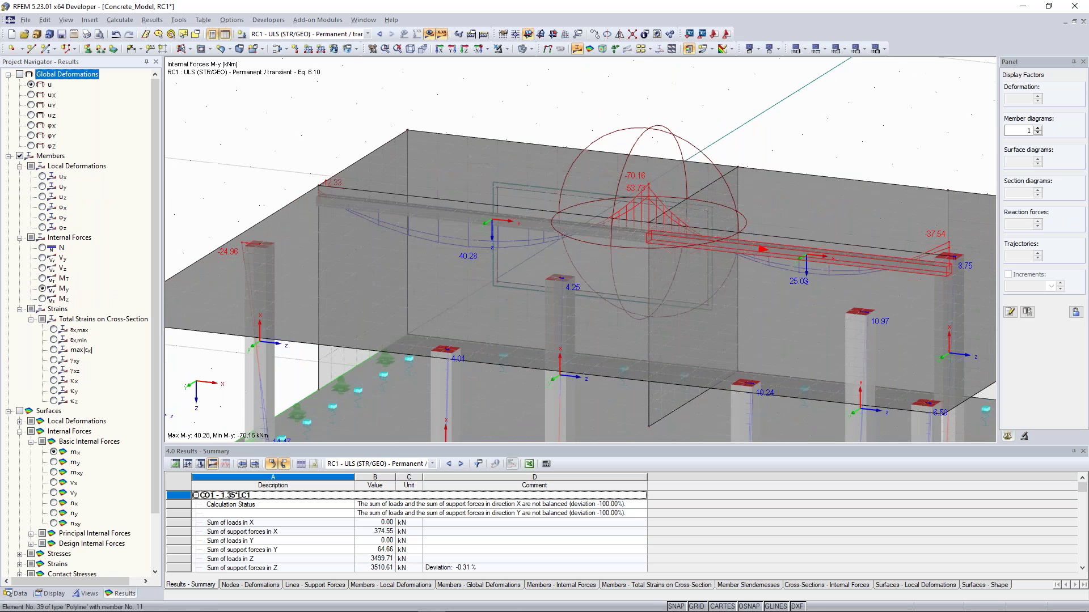
middle_drag(526, 173, 334, 109)
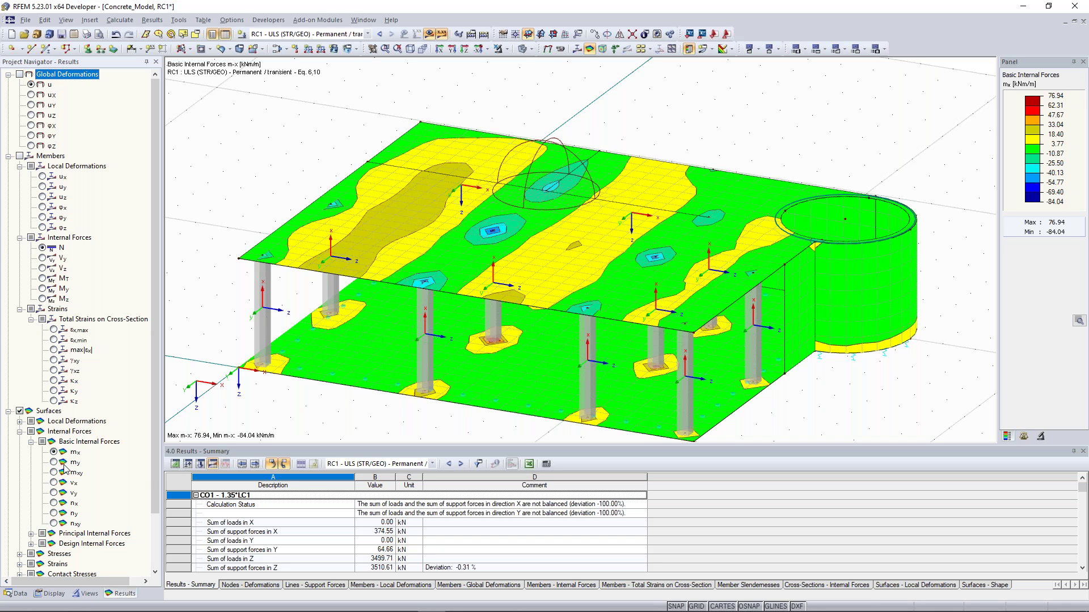
Step: Display the local axis systems of the surfaces and examine the m-x moment distribution on the roof slab against them
click(308, 232)
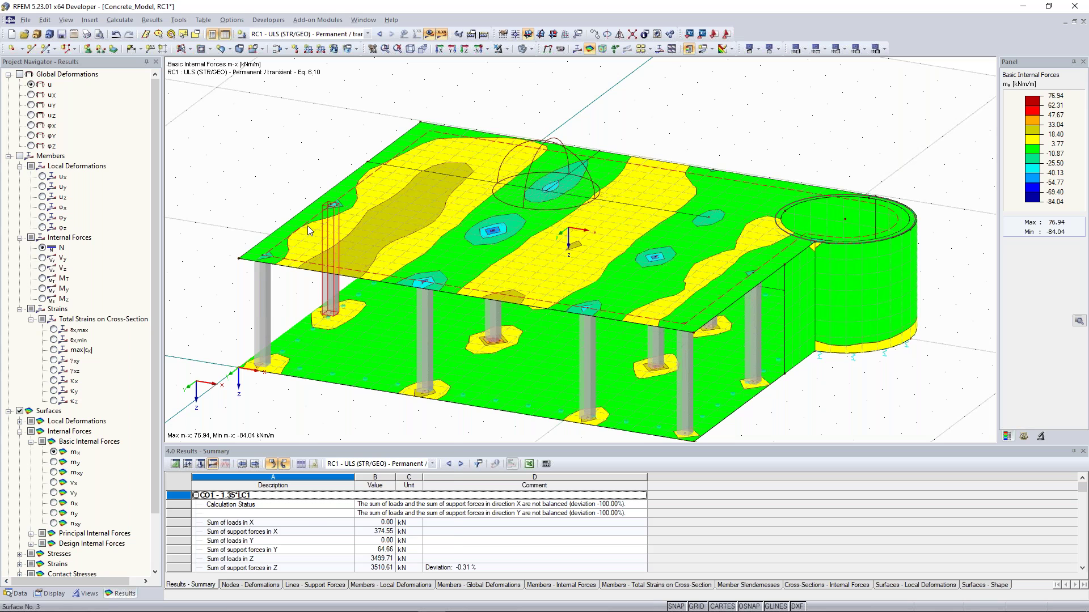
right_click(307, 225)
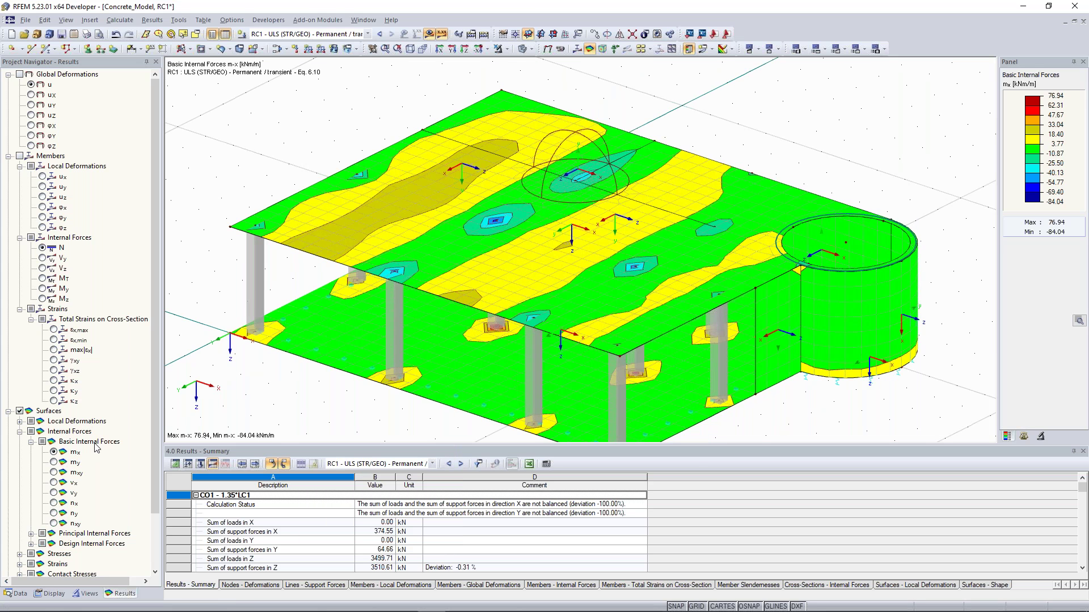
ctrl+middle_drag(376, 195, 435, 232)
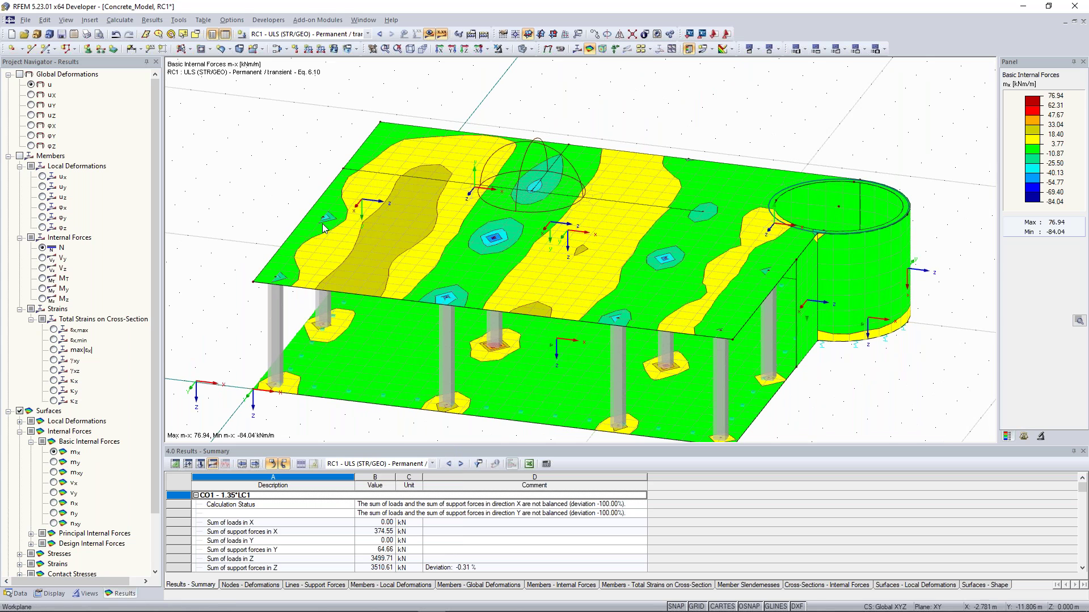
ctrl+middle_drag(590, 262, 572, 262)
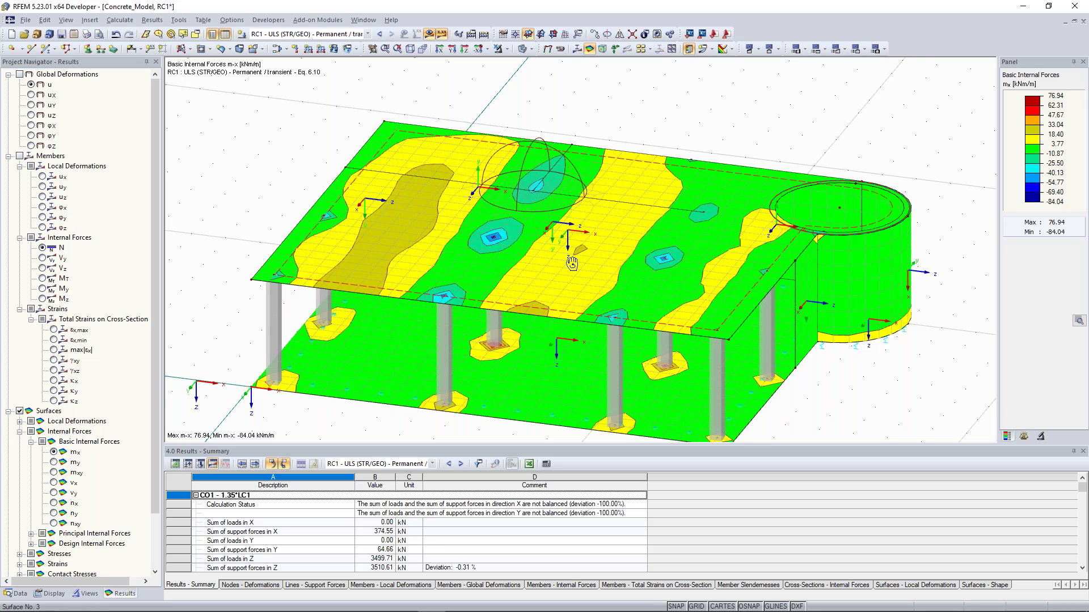
ctrl+middle_drag(571, 262, 559, 262)
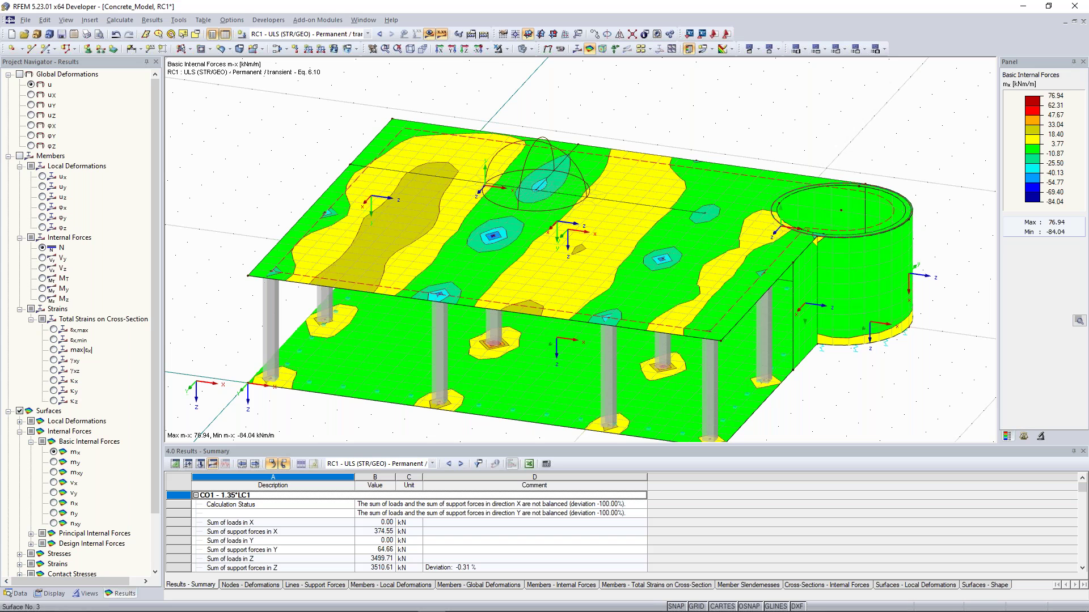
ctrl+middle_drag(492, 228, 491, 239)
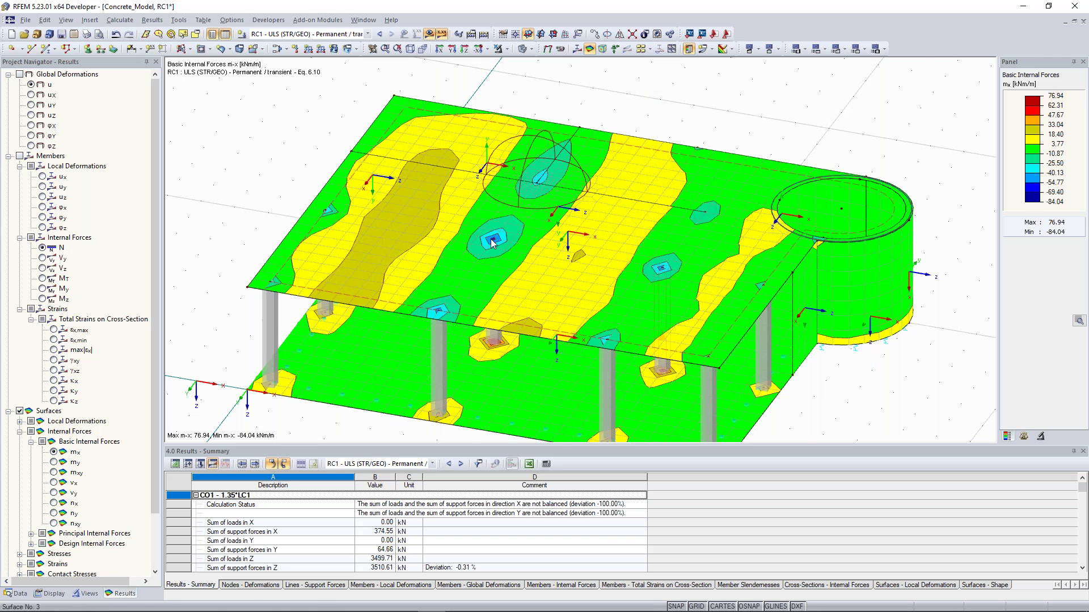
click(710, 49)
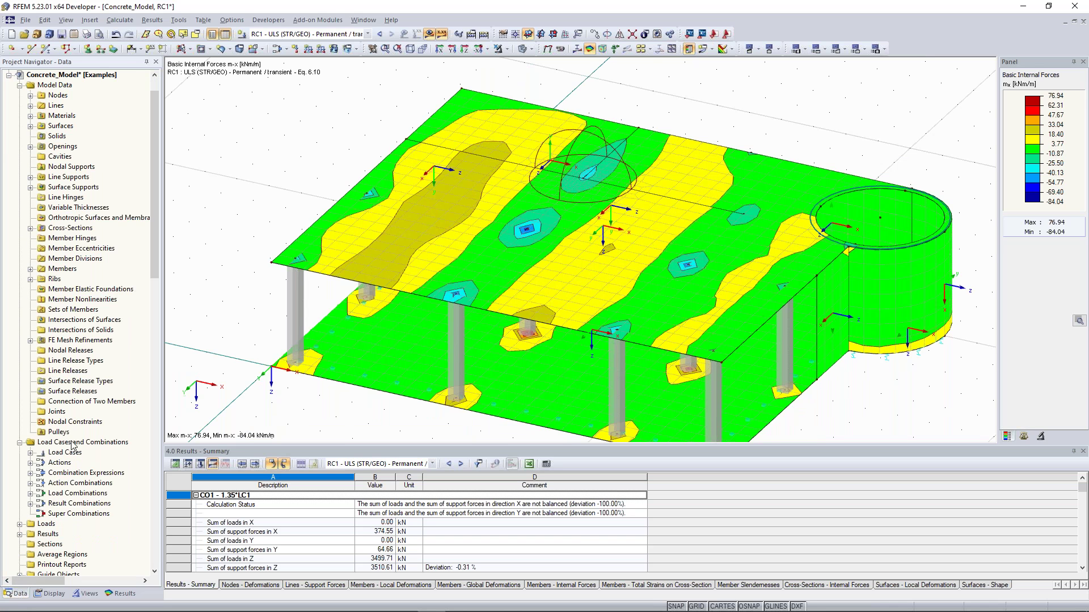
Step: Start a new surface section A-A via plane with edge points (0.500, -5.000, -3.250) and (10.805, -10.902, 0.000) m
scroll(69, 354, down, 7)
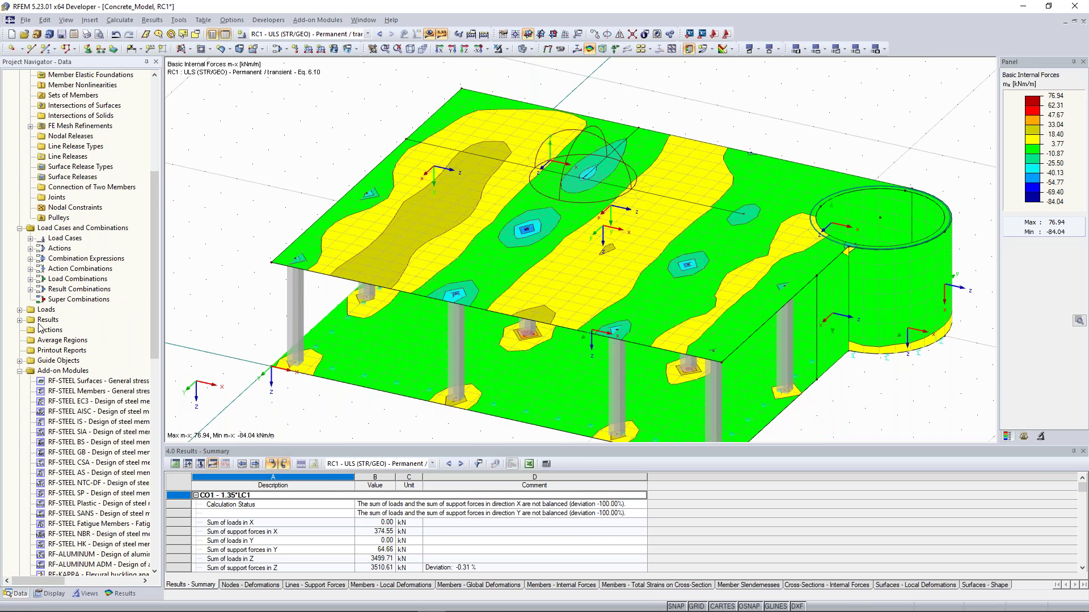
right_click(53, 332)
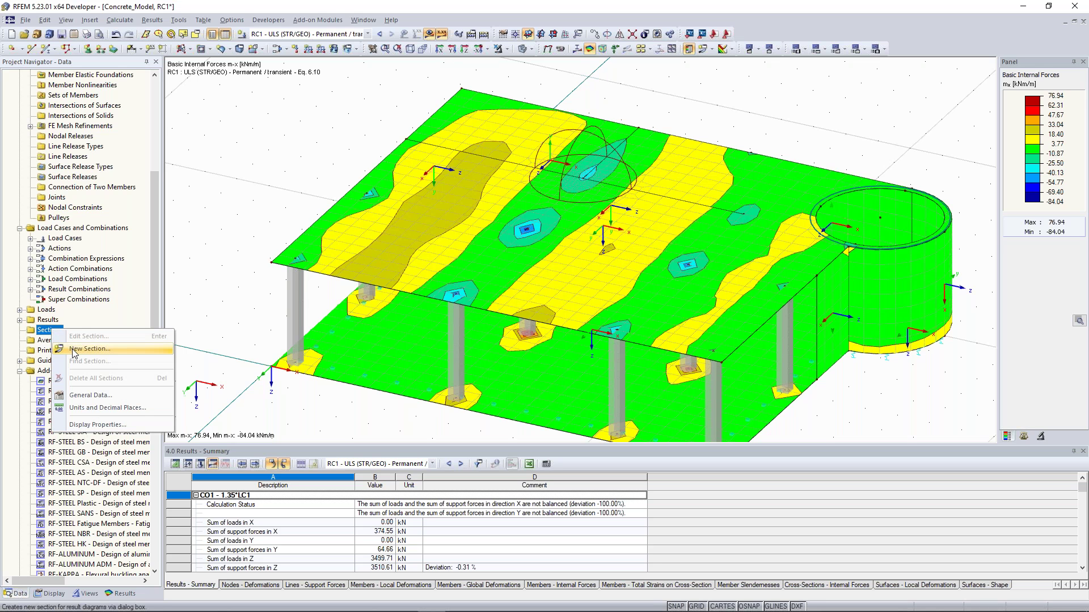
click(73, 350)
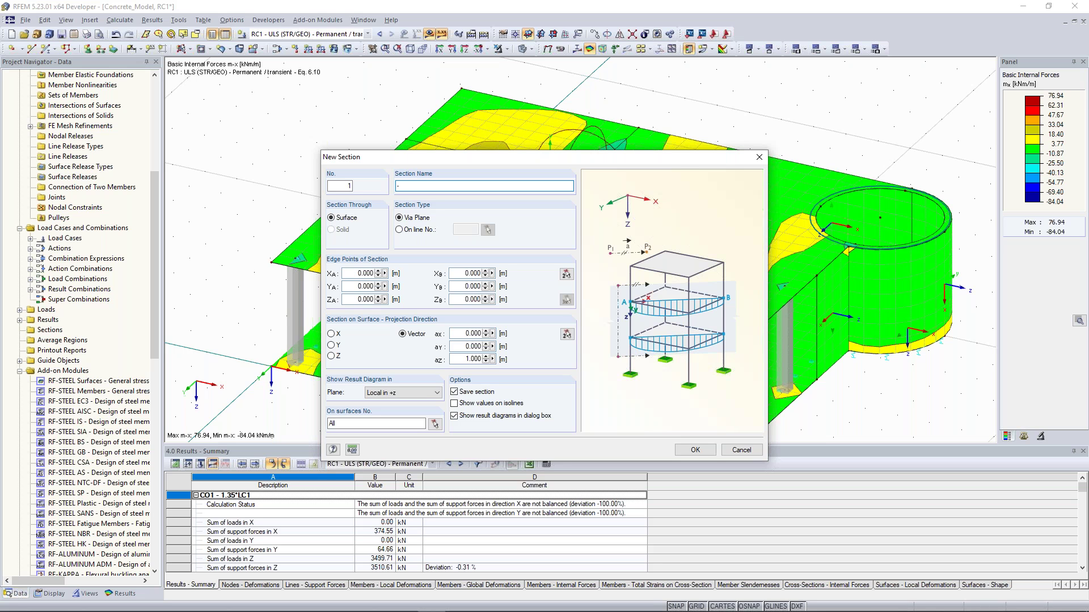
click(566, 274)
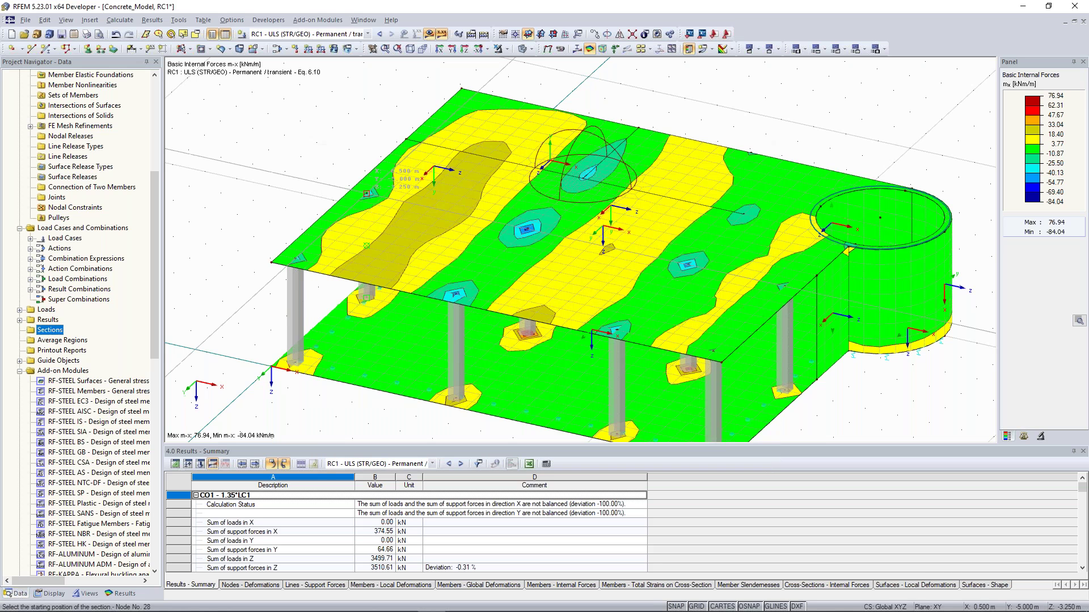
click(367, 194)
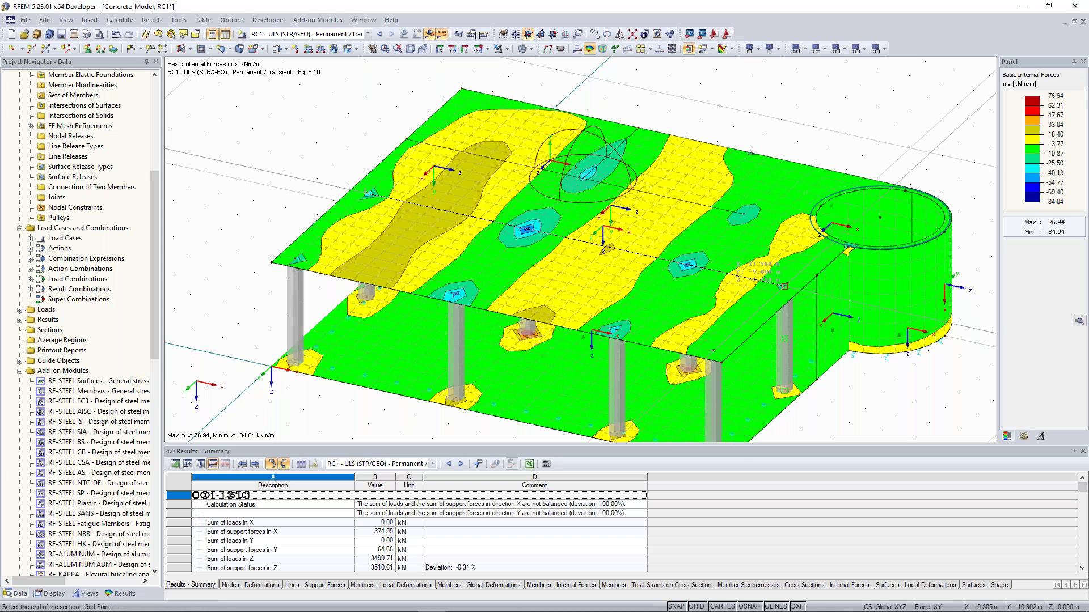
click(784, 286)
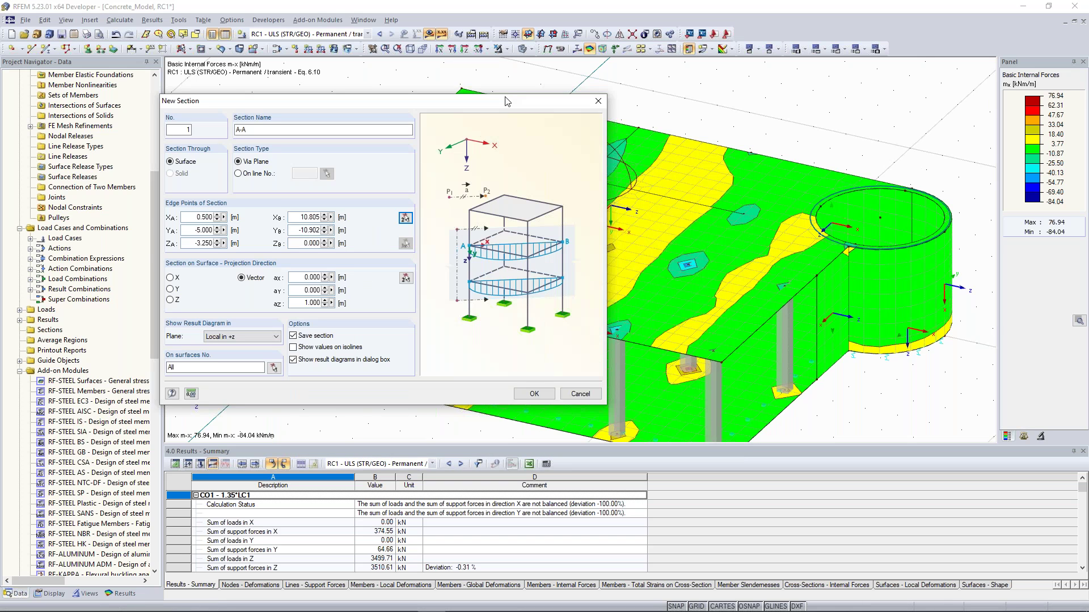
Step: Restrict section A-A to roof surface 3, create it, and review its deformation and m-x diagrams
drag(507, 101, 371, 87)
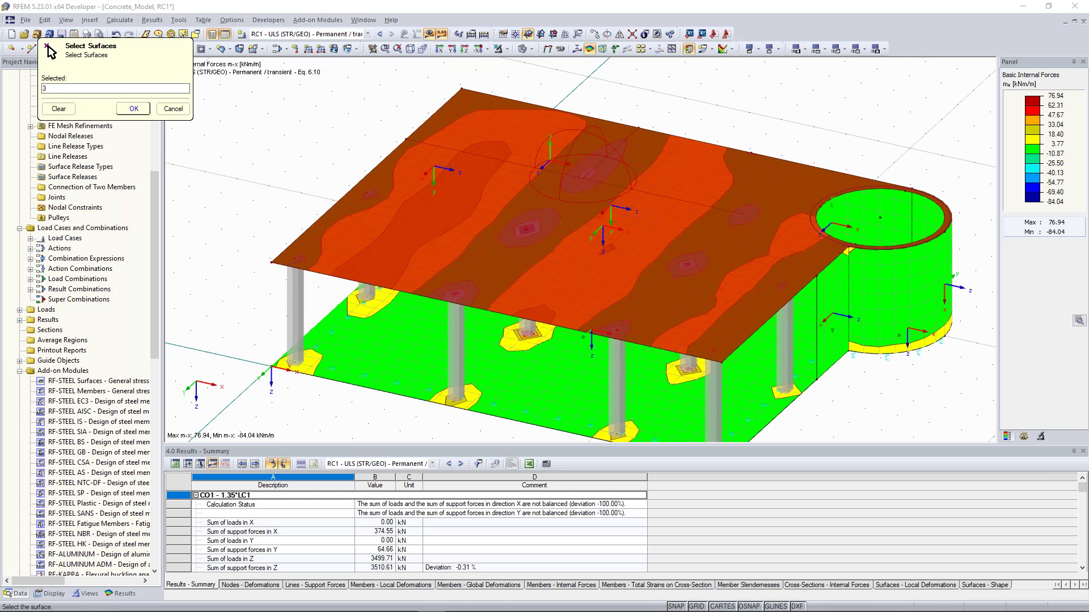
click(134, 109)
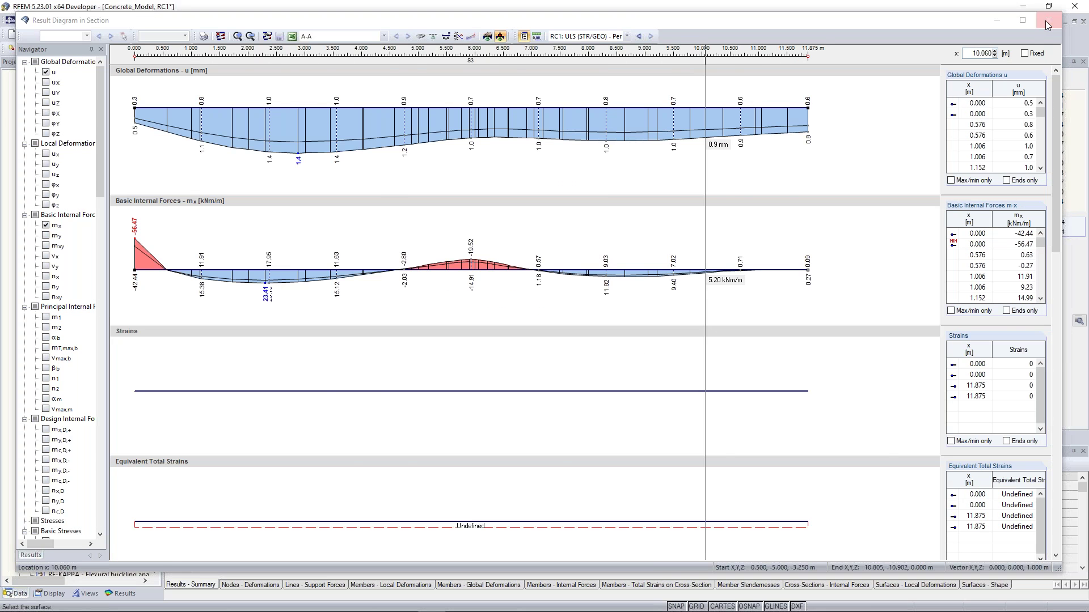
click(1046, 20)
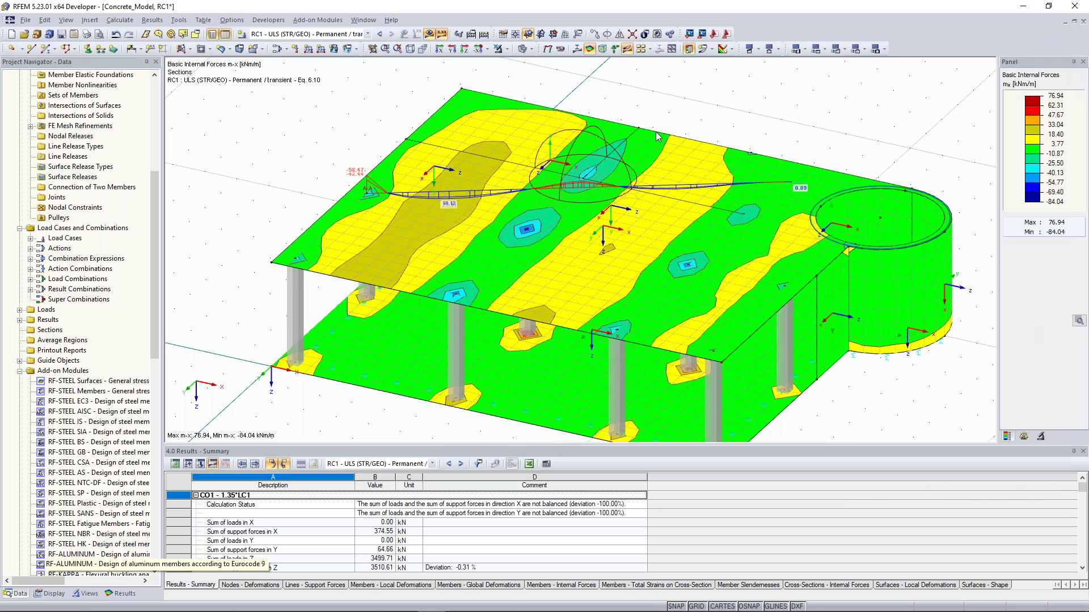
ctrl+middle_drag(633, 120, 624, 116)
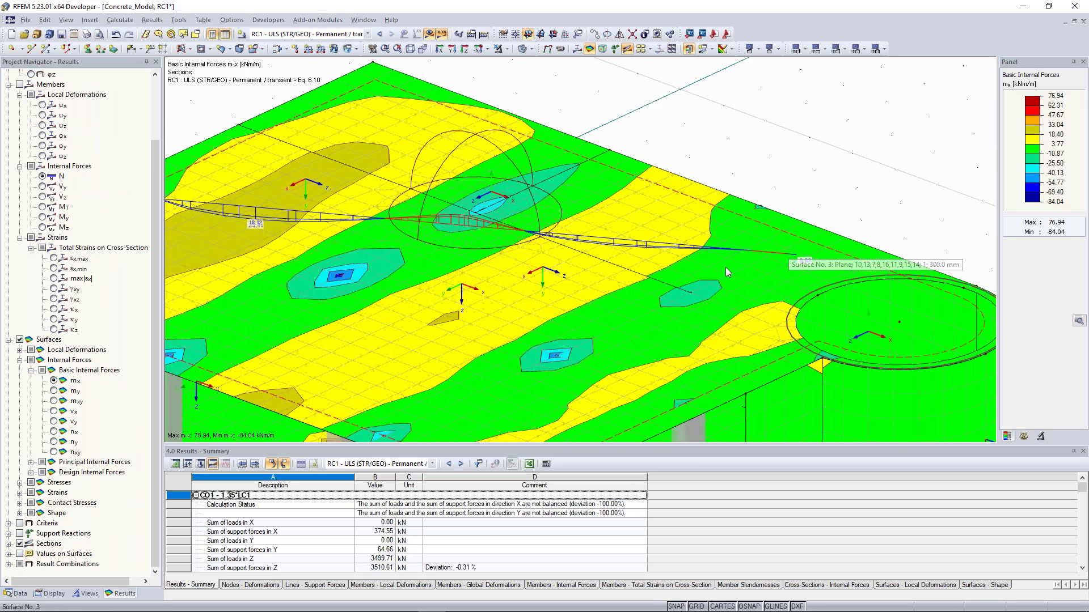
Step: Redefine section A-A on surface 3 with edge points (0.500, -5.000, -3.250) and (13.500, -5.000, -3.250) m
scroll(726, 267, down, 2)
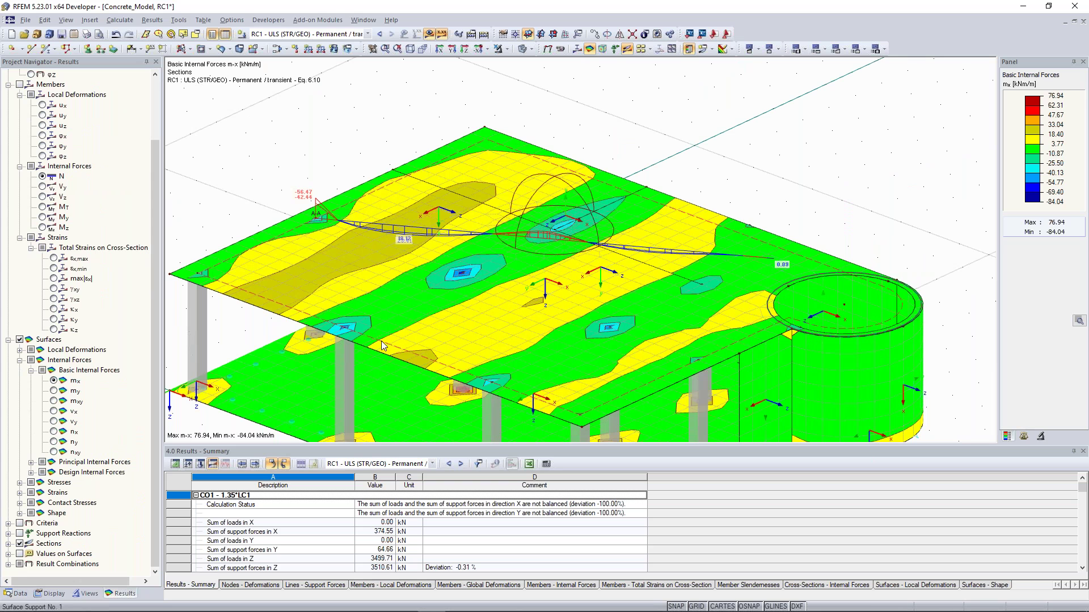
click(17, 593)
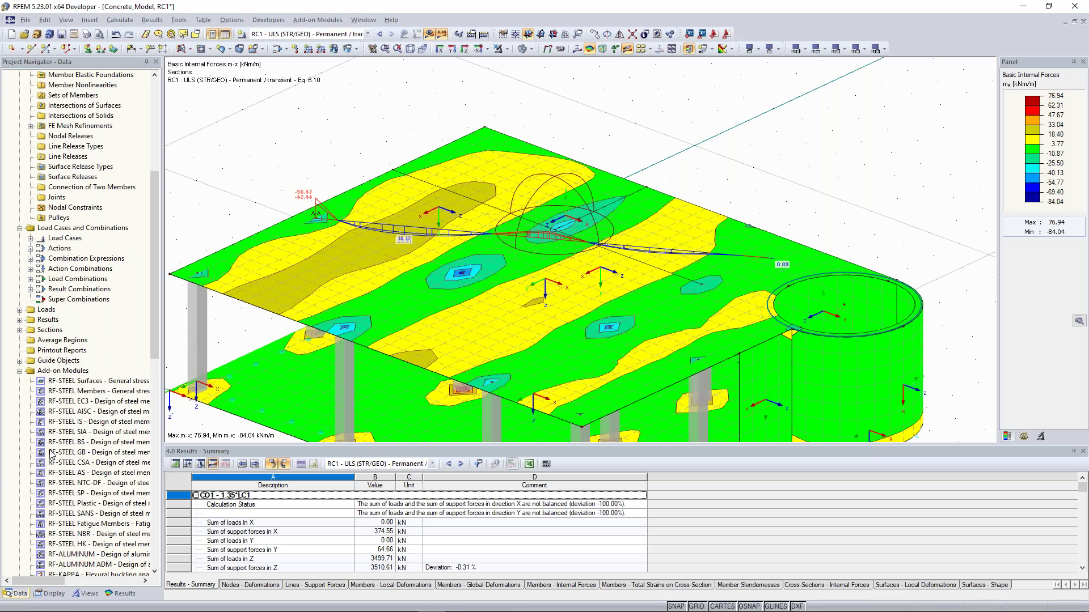
click(20, 330)
right_click(59, 340)
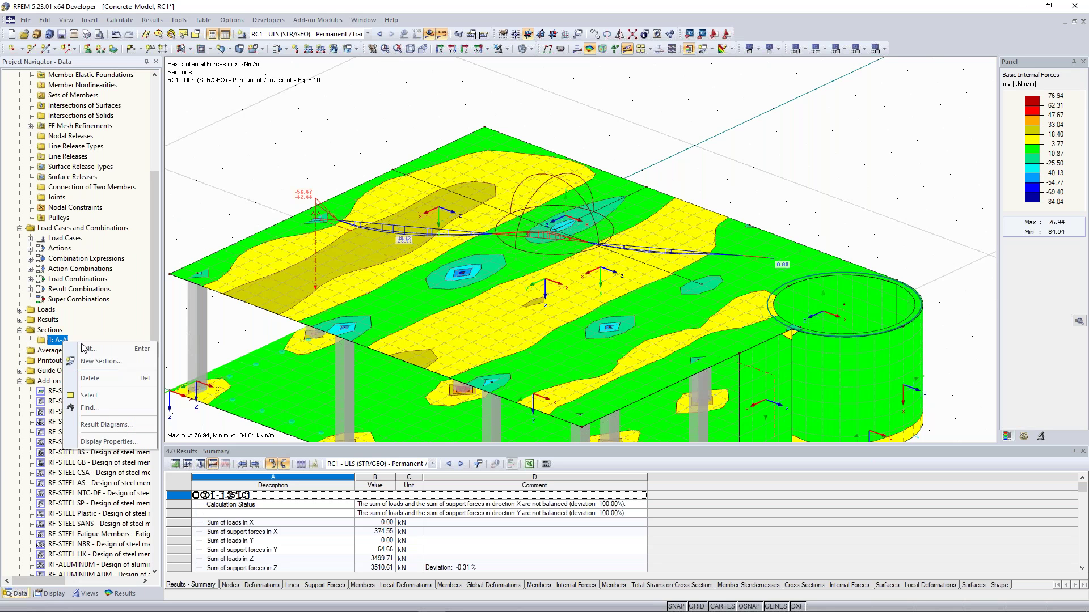
click(95, 353)
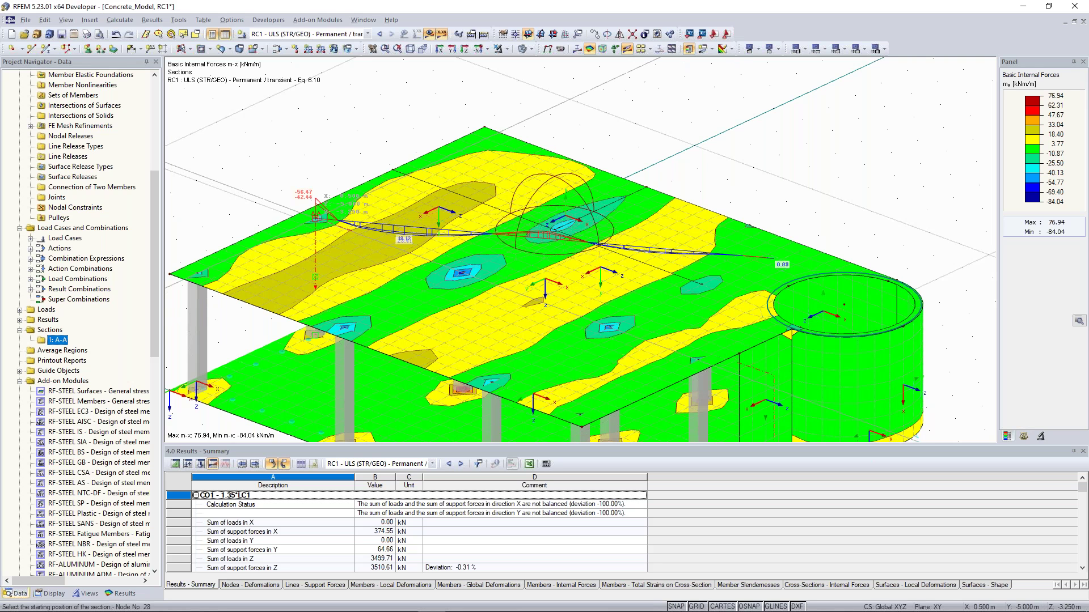
click(316, 217)
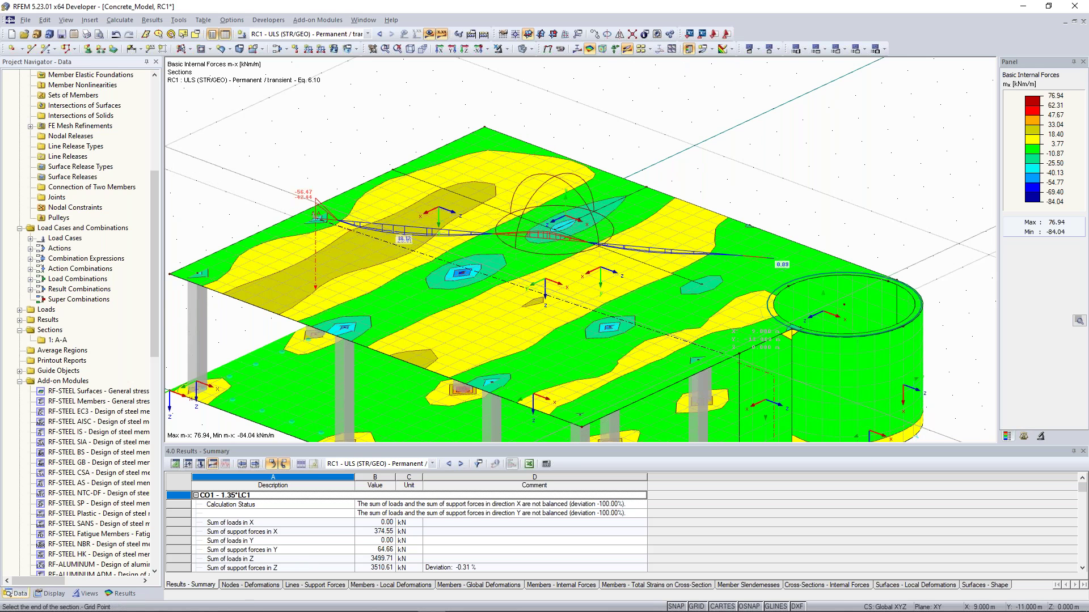
click(697, 359)
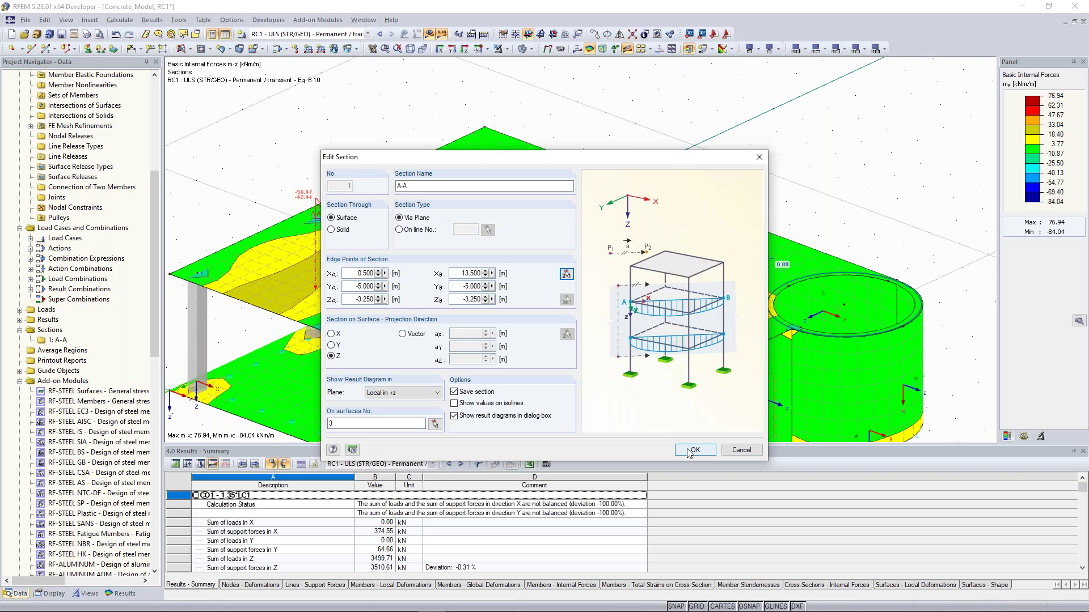
click(690, 452)
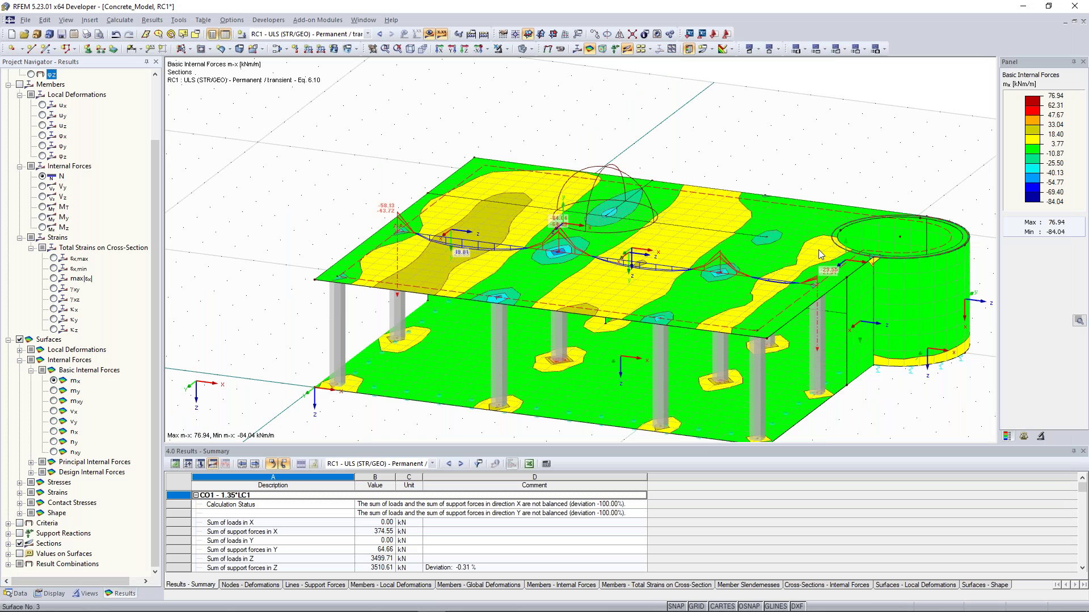
Step: Display the m-y basic internal forces and examine their diagram along section A-A on the roof slab
ctrl+middle_drag(818, 249, 243, 233)
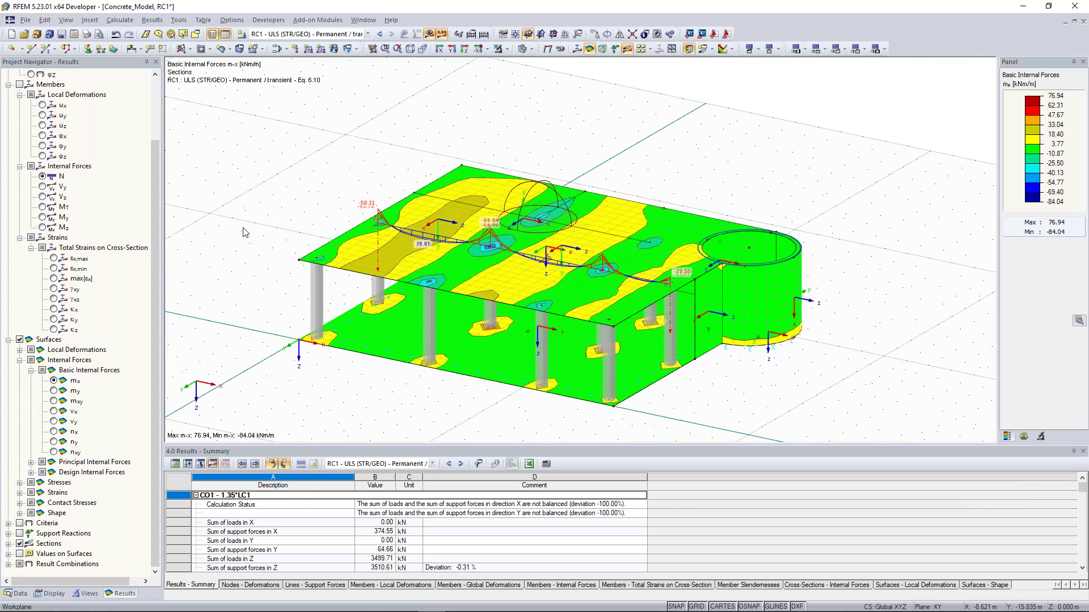
click(53, 390)
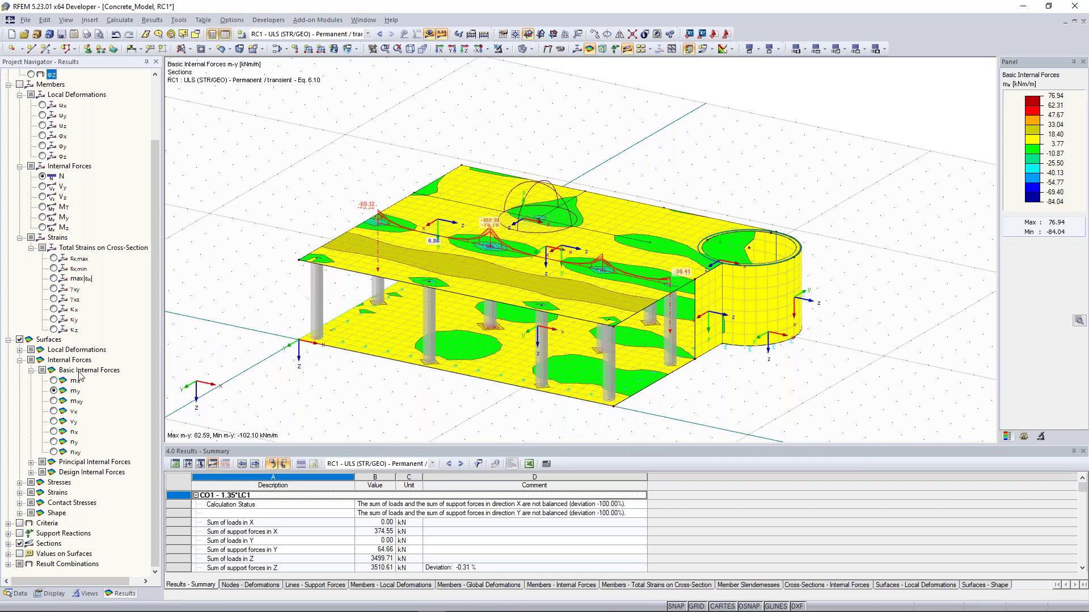
scroll(300, 230, up, 3)
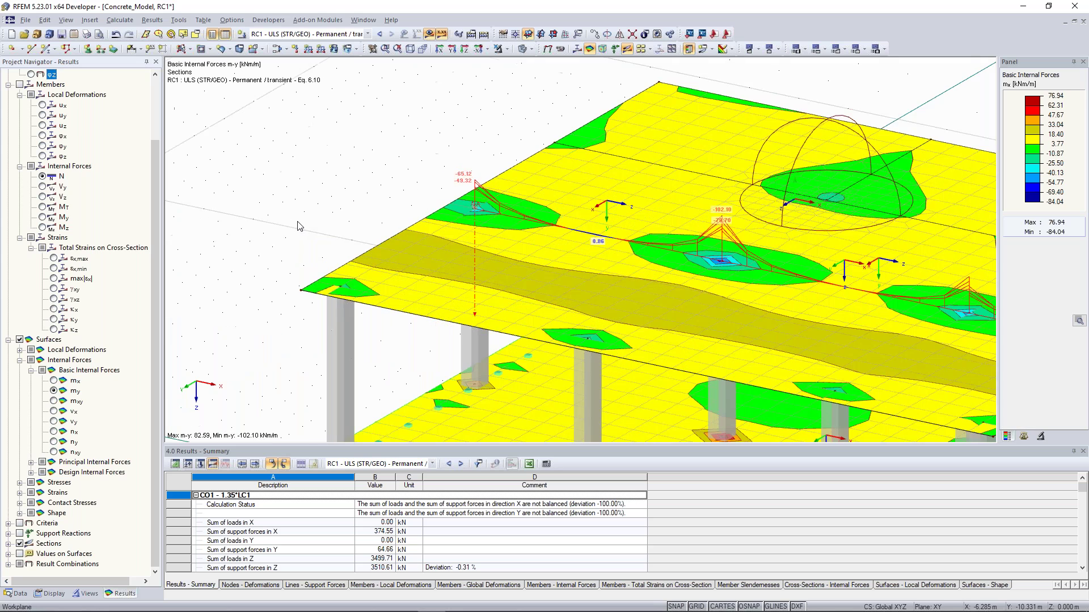
scroll(215, 158, down, 4)
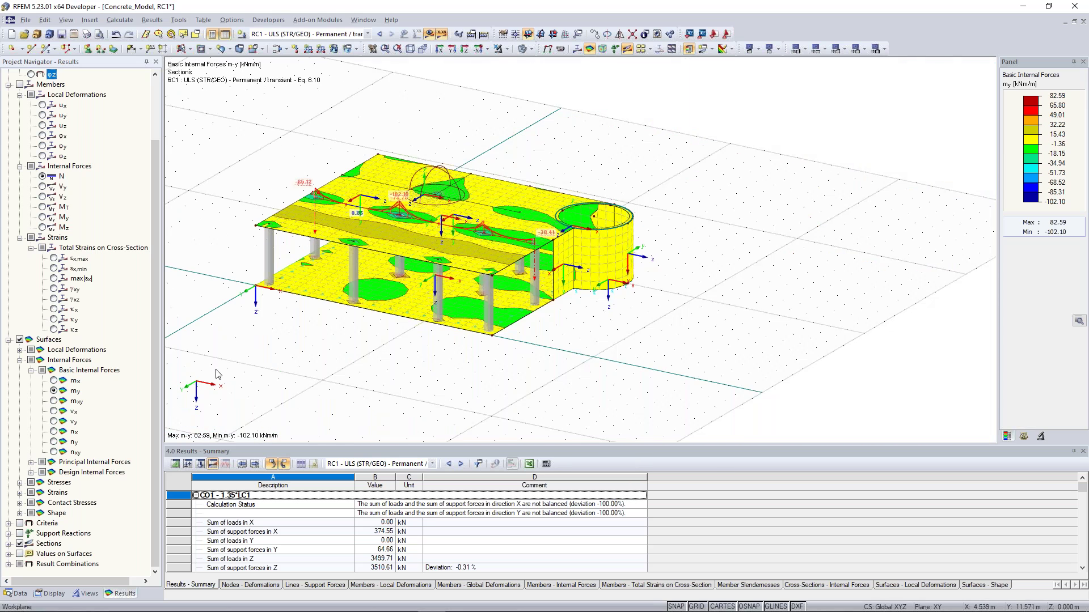
Step: Open the surface contact stress results, switch the line support reactions to smooth distribution, and examine the averaged reactions
click(19, 503)
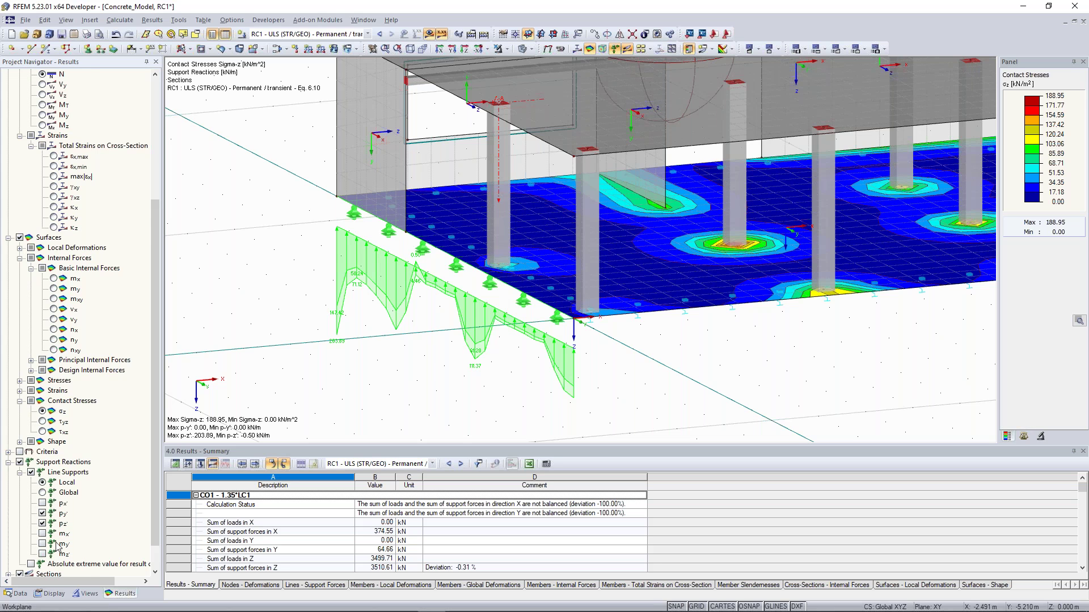
click(50, 594)
scroll(54, 403, down, 5)
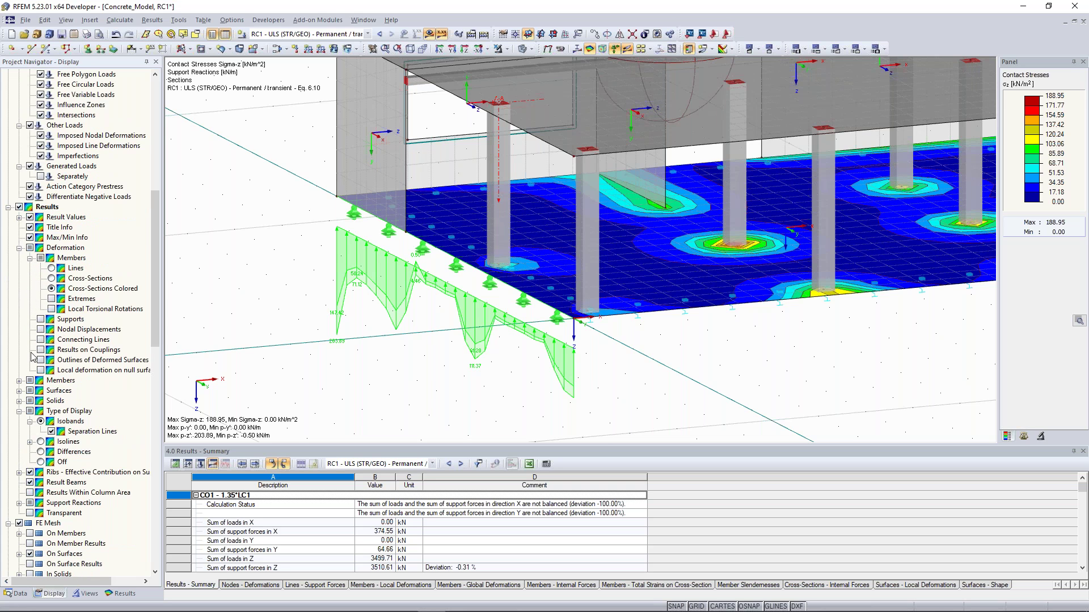
click(20, 503)
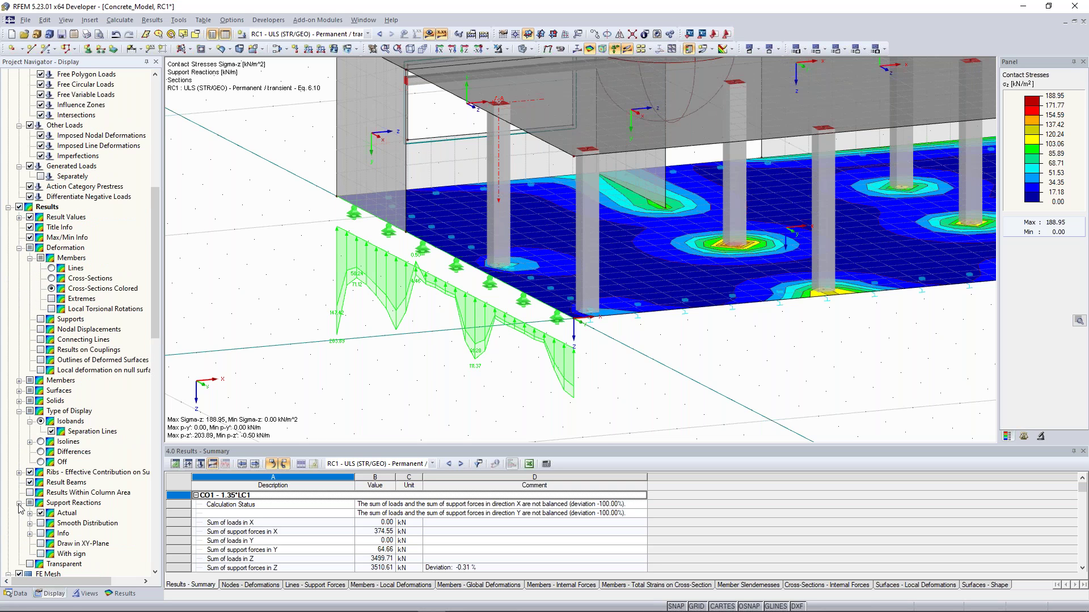
click(40, 523)
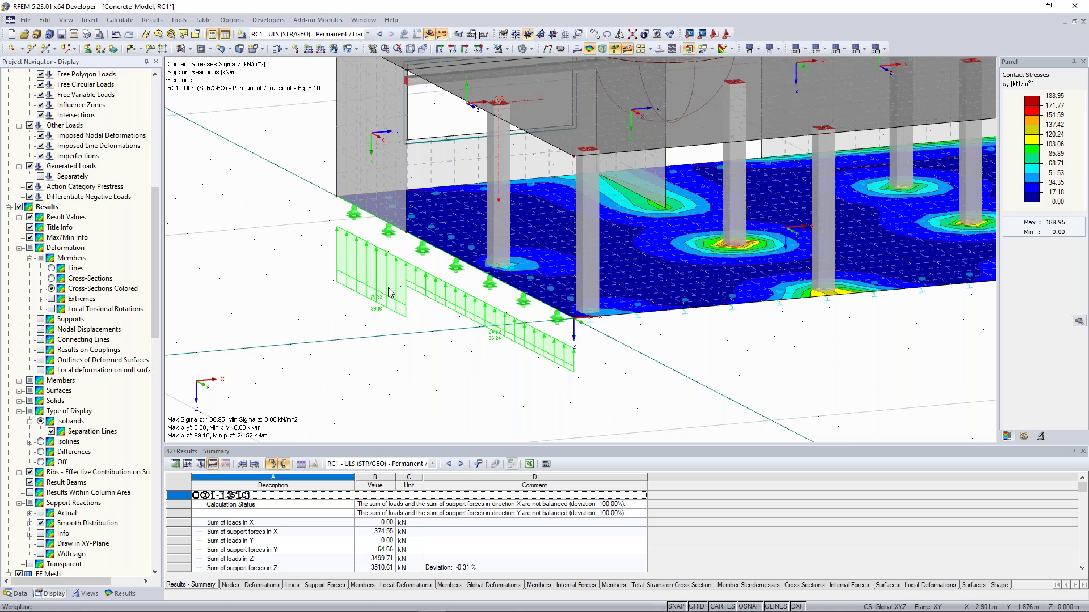
scroll(432, 307, up, 1)
scroll(432, 306, down, 2)
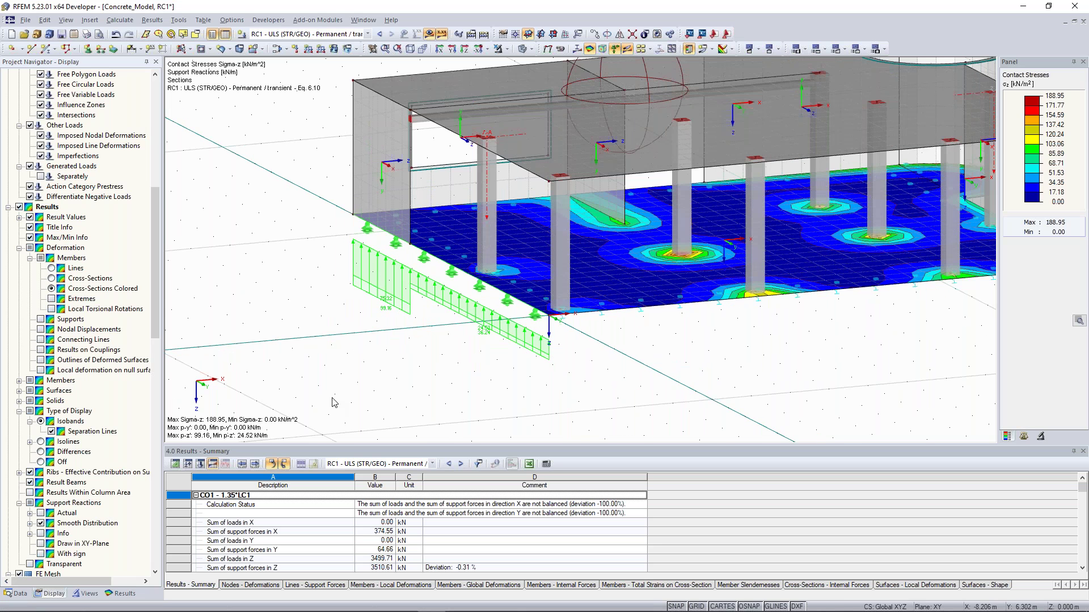
scroll(334, 402, down, 1)
ctrl+middle_drag(708, 380, 677, 385)
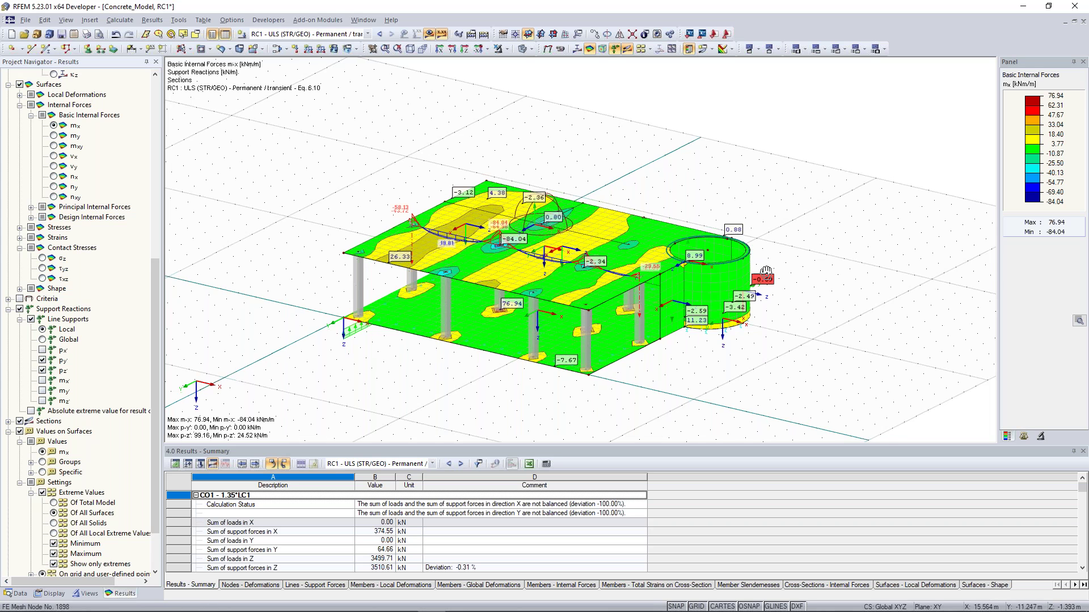
Step: Review the m-x extreme values on the surfaces and switch the results to the global deformations u
scroll(762, 279, up, 3)
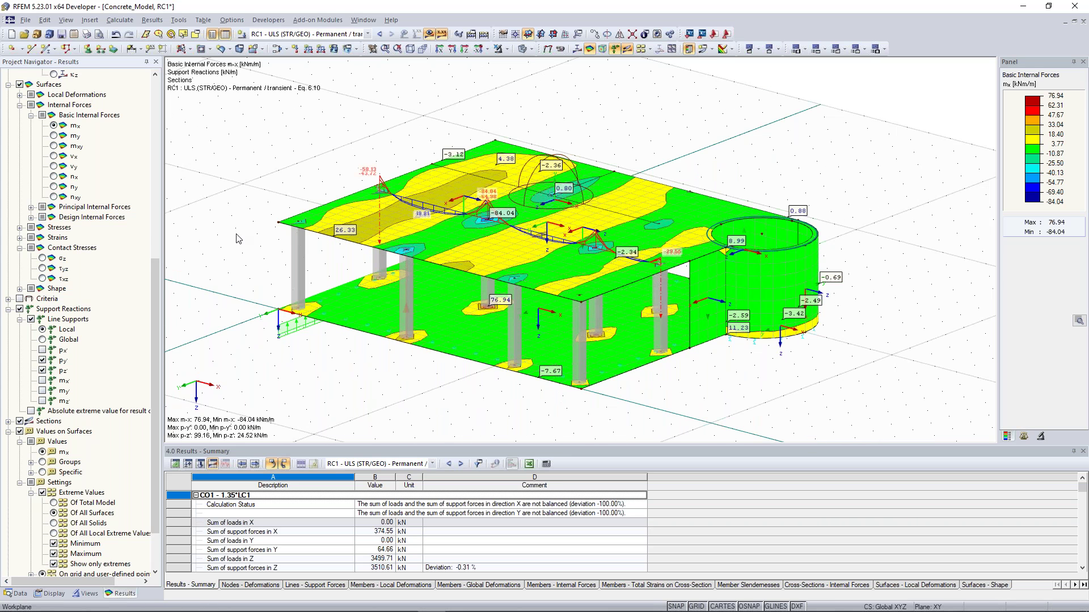
scroll(114, 240, up, 10)
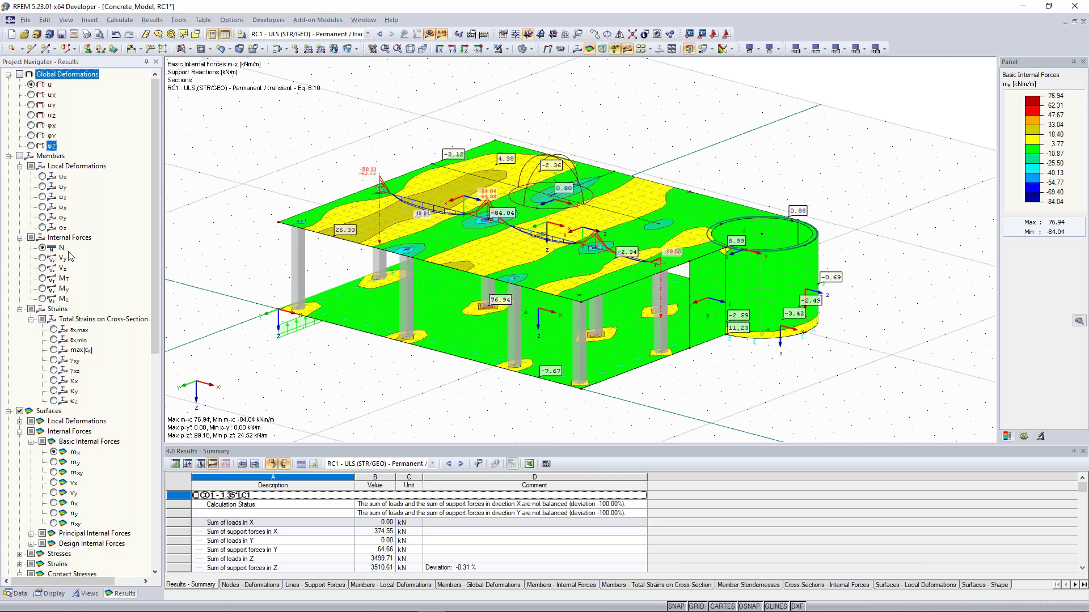
click(19, 74)
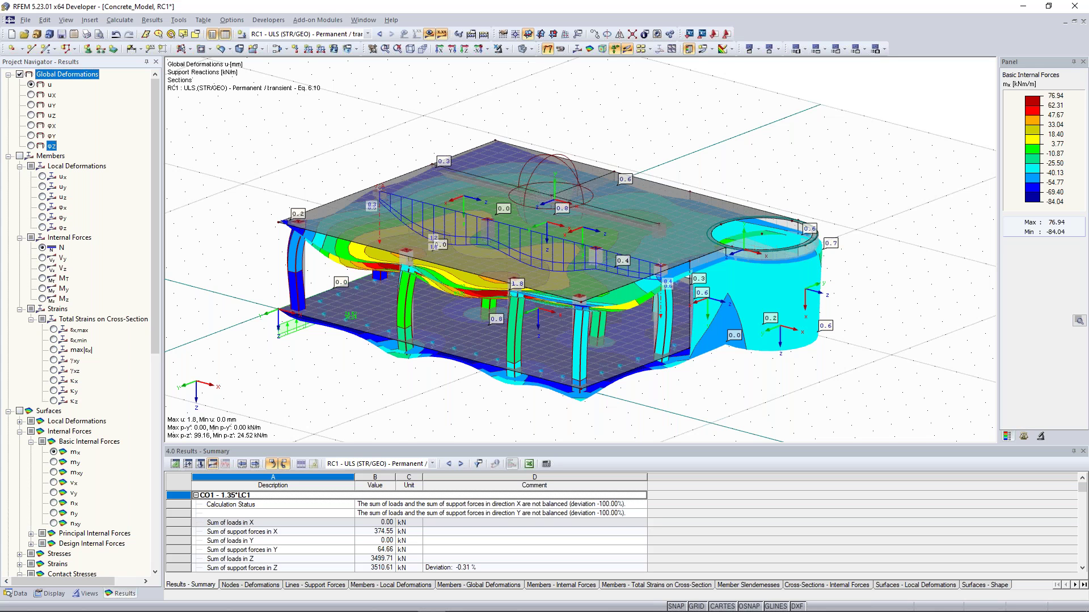
Step: Insert an X-Z clipping plane and shift its offset to 2.000 m, then back to -0.500 m, through the deformed model
click(90, 20)
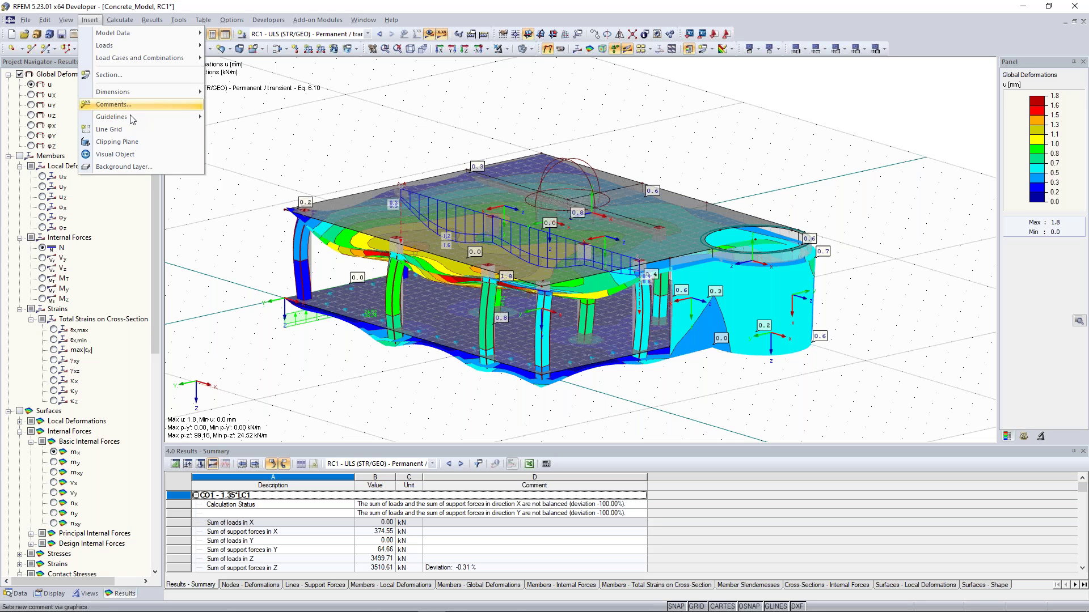
click(116, 142)
click(196, 48)
click(196, 47)
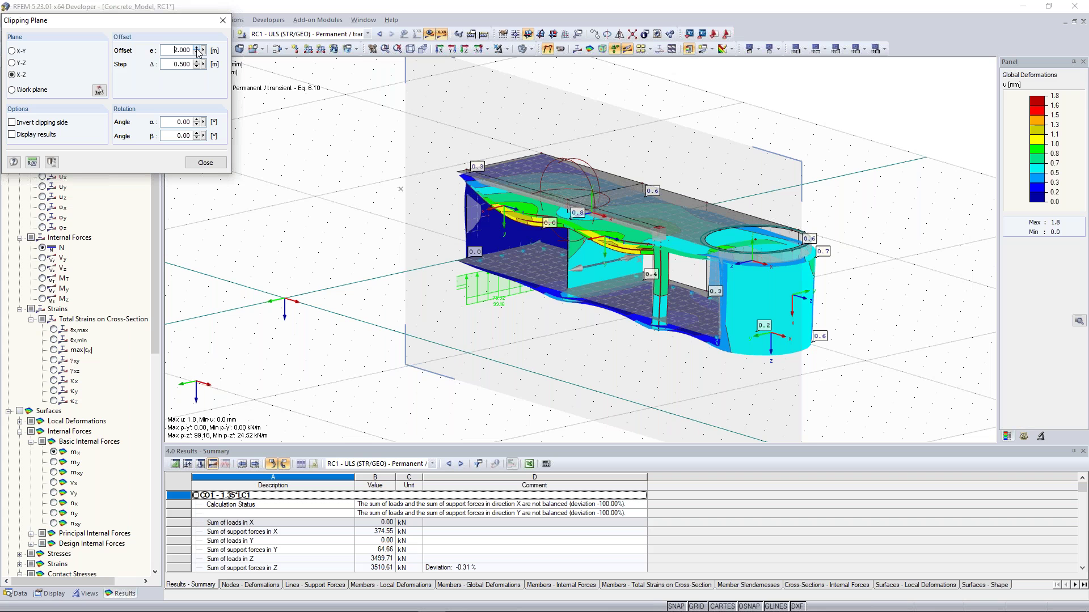
click(197, 52)
click(197, 52)
click(197, 52)
click(196, 52)
click(197, 52)
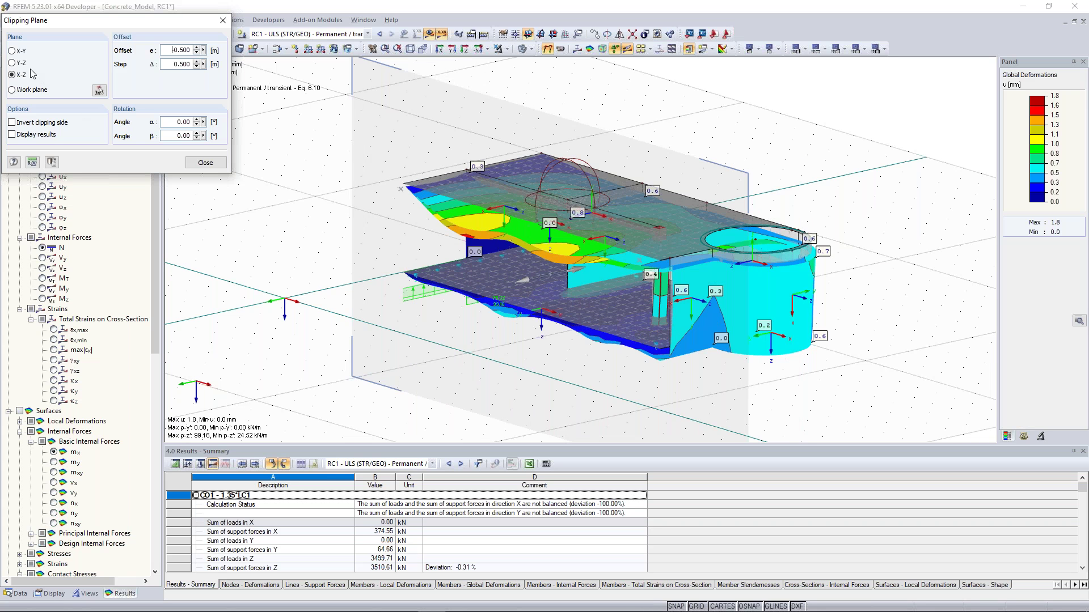
Step: Try the clipping plane in X-Y and Y-Z, shift the Y-Z offset to 2.500 m and -1.500 m, and inspect the cut model
click(20, 52)
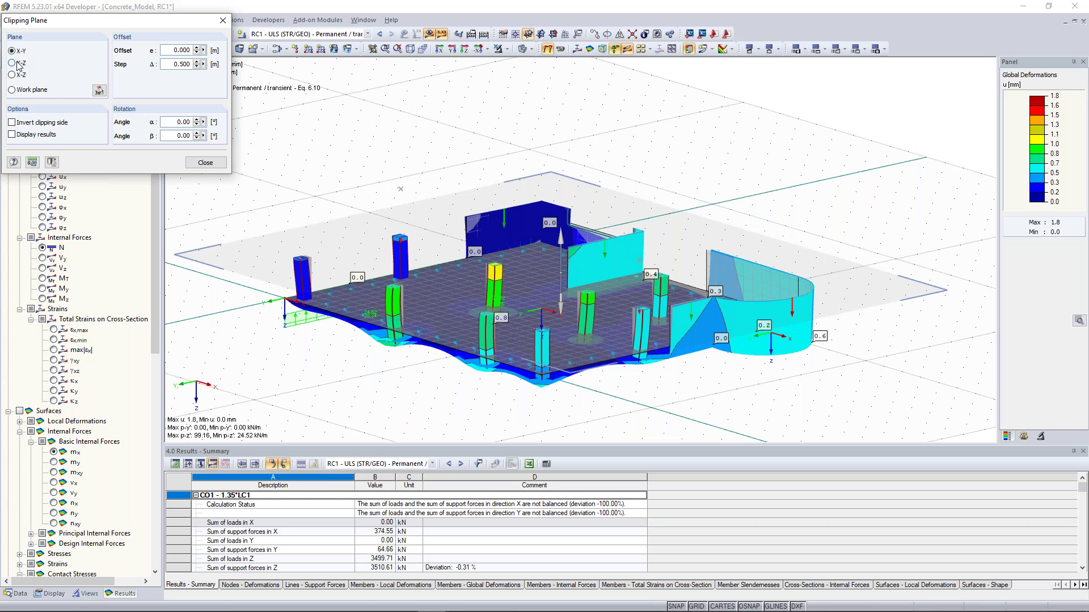
click(20, 63)
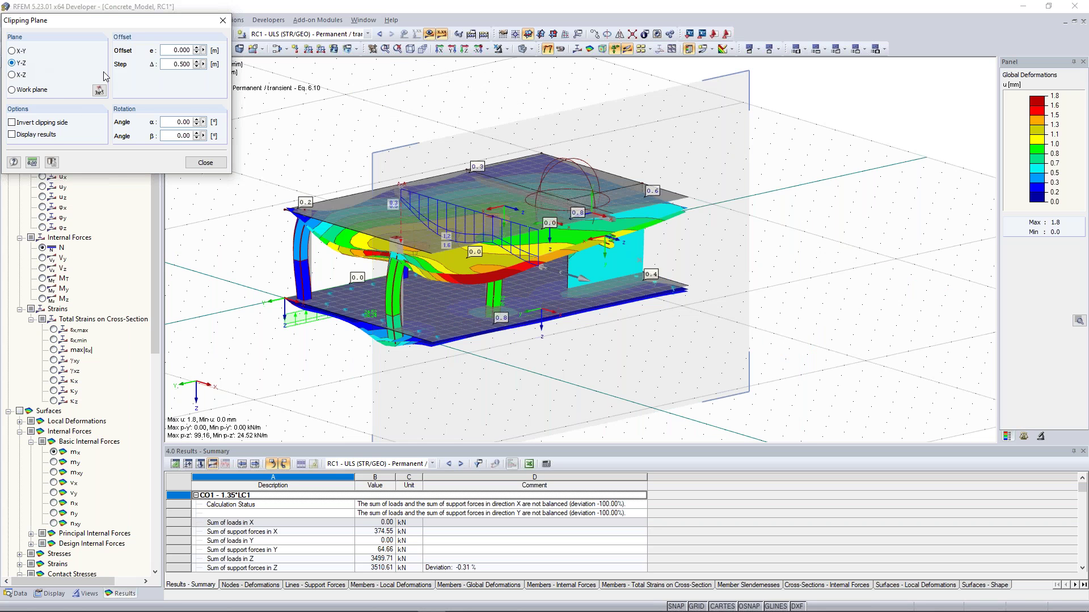
click(197, 48)
click(197, 48)
click(197, 48)
click(197, 48)
click(197, 48)
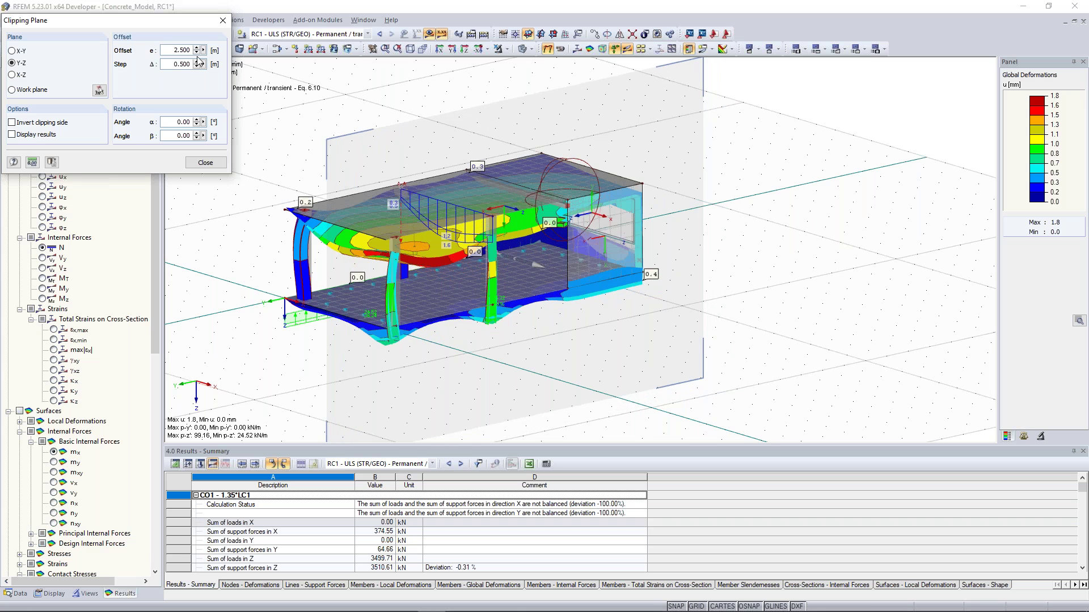
click(197, 53)
click(197, 52)
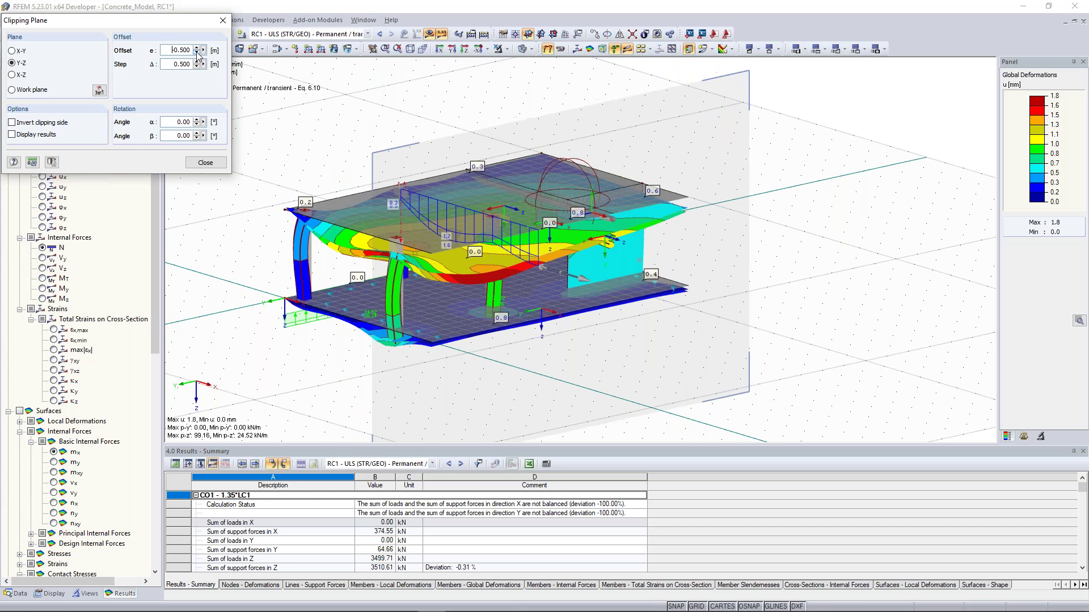
scroll(601, 315, up, 3)
ctrl+middle_drag(564, 224, 493, 214)
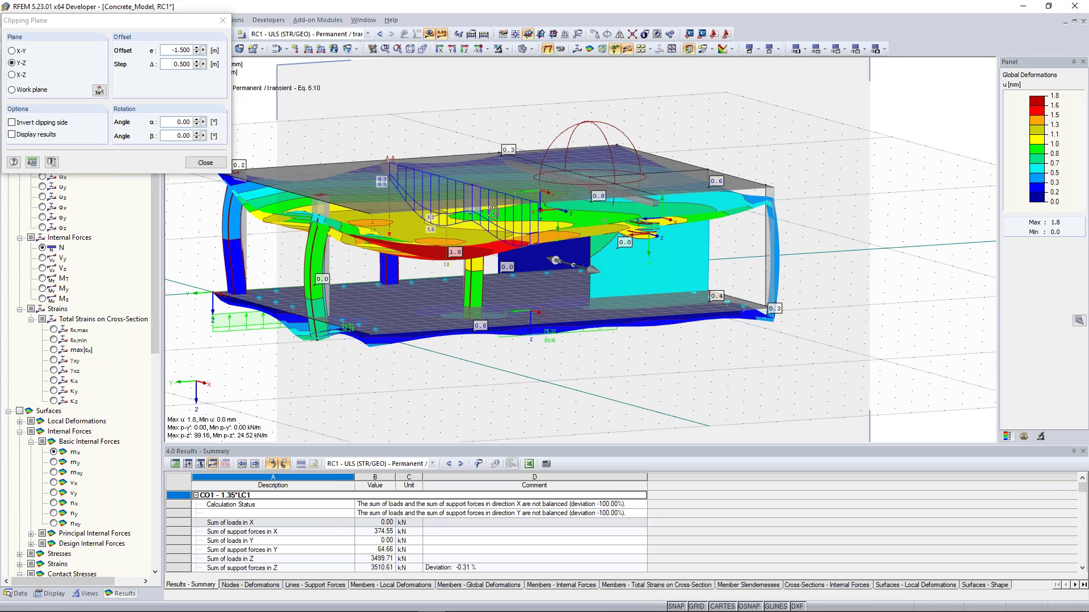
ctrl+middle_drag(493, 214, 547, 231)
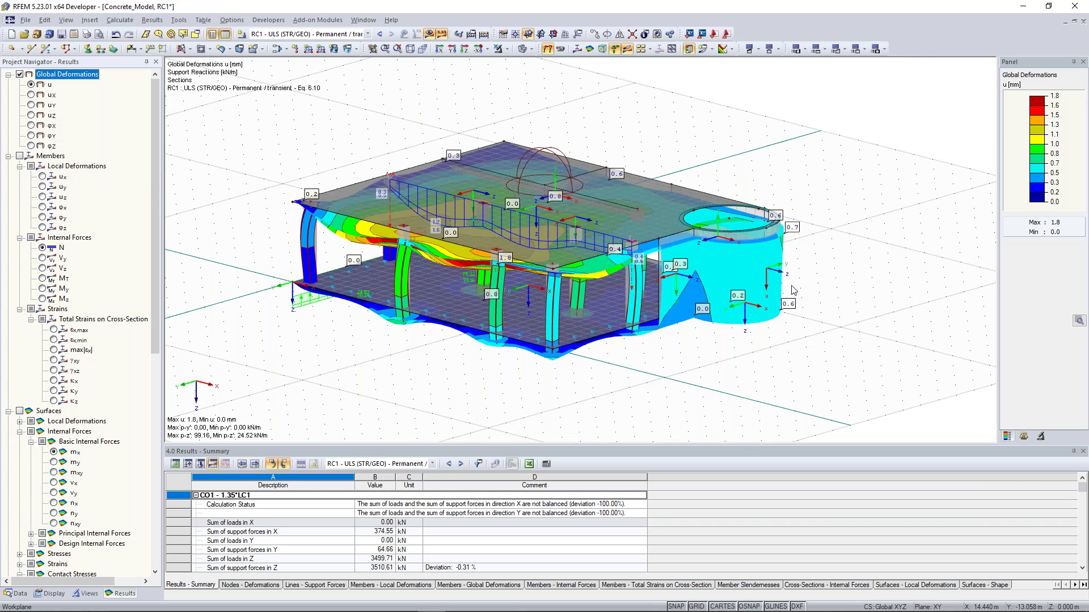
Step: Fly the camera through the deformed building in Camera Fly Mode, moving between the columns and under the roof slab
ctrl+middle_drag(539, 342, 492, 370)
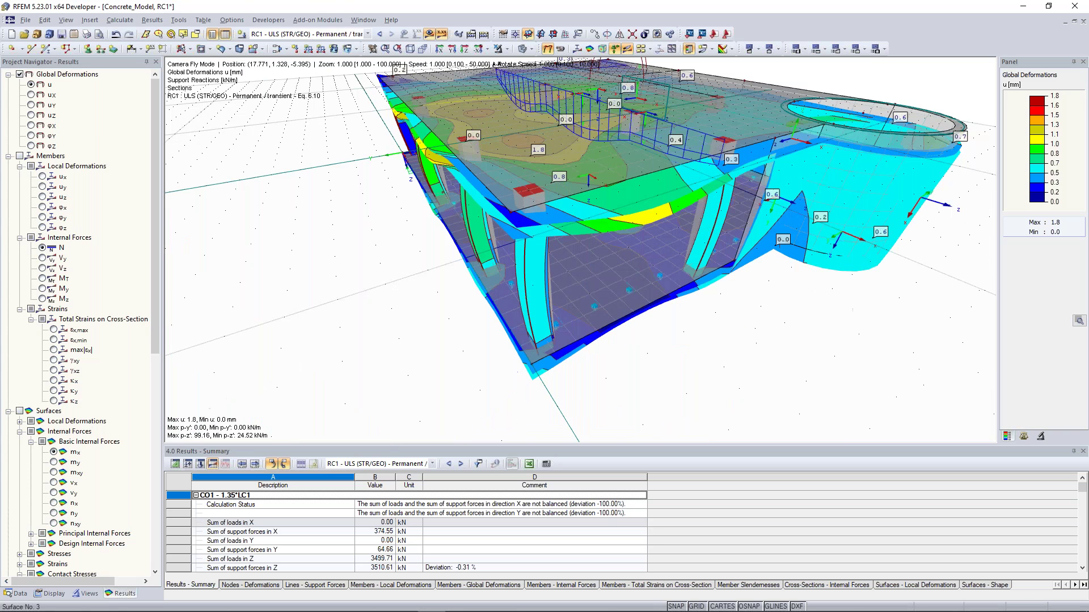
key(d)
key(s)
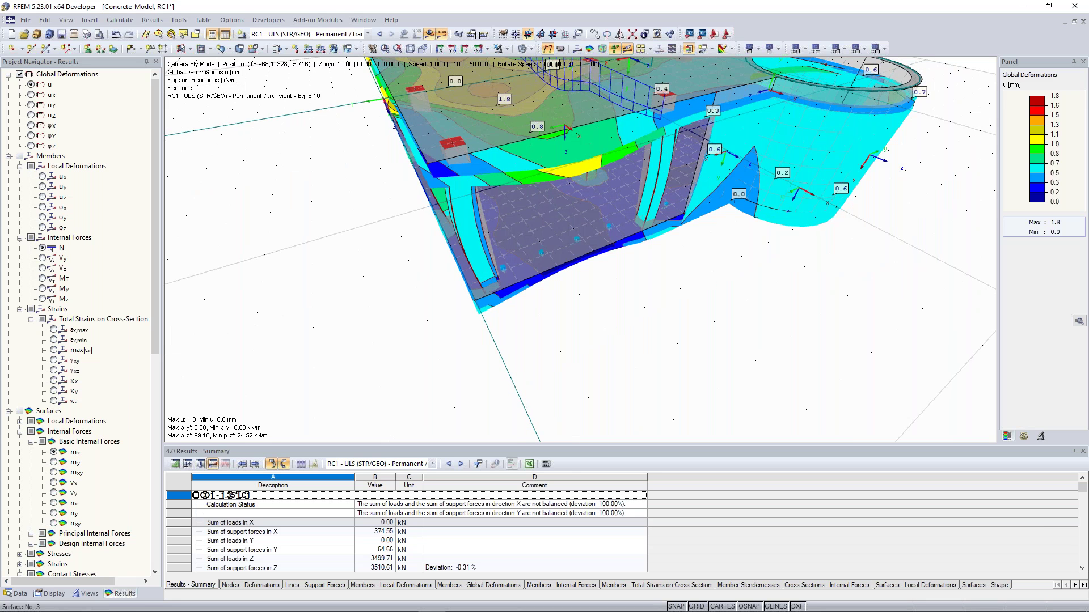
key(w)
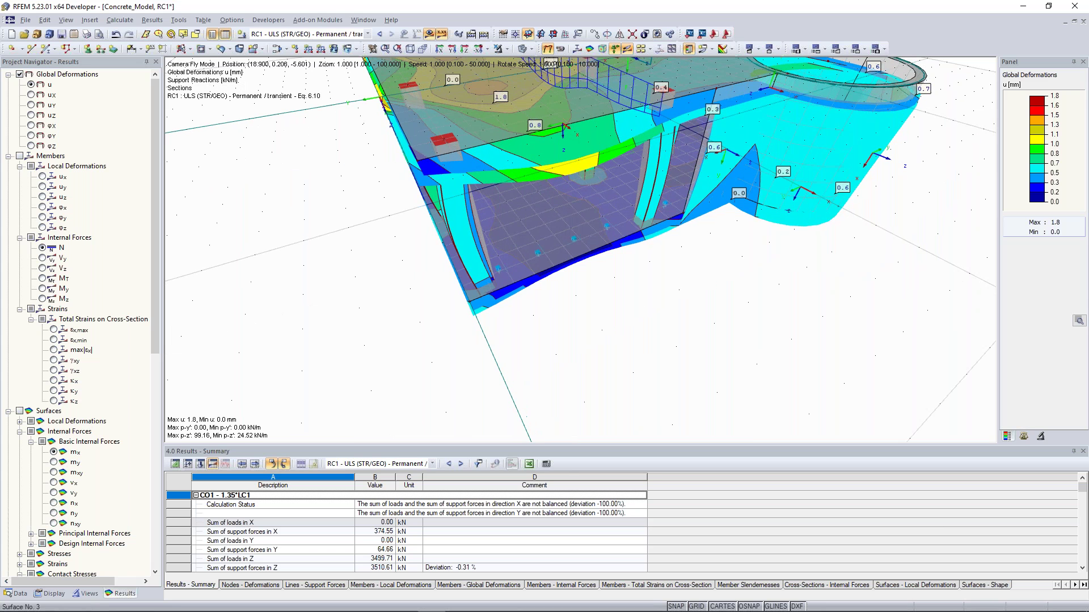
key(w)
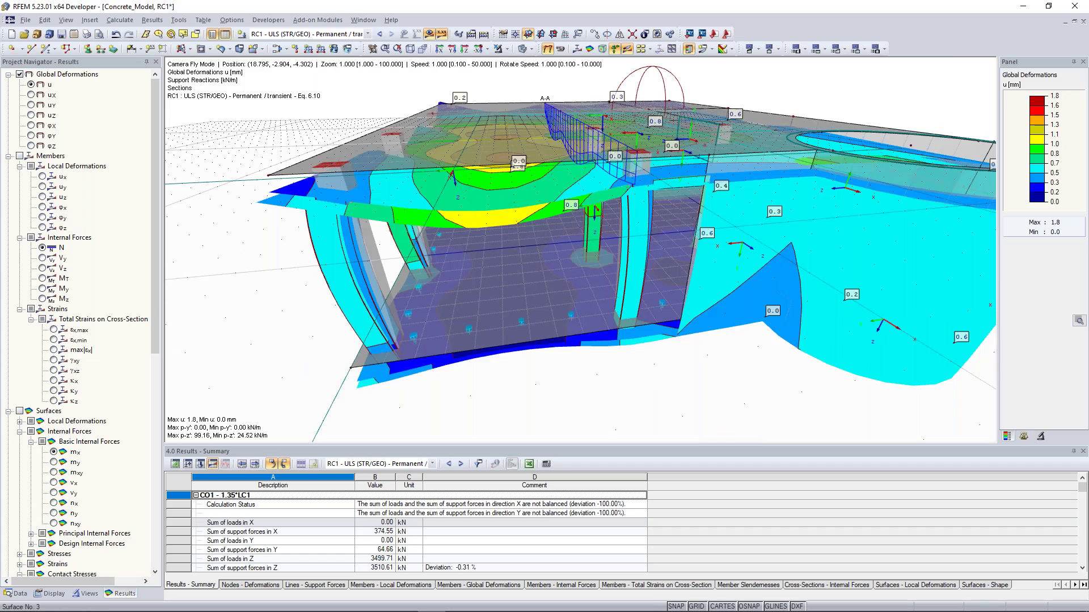
key(w)
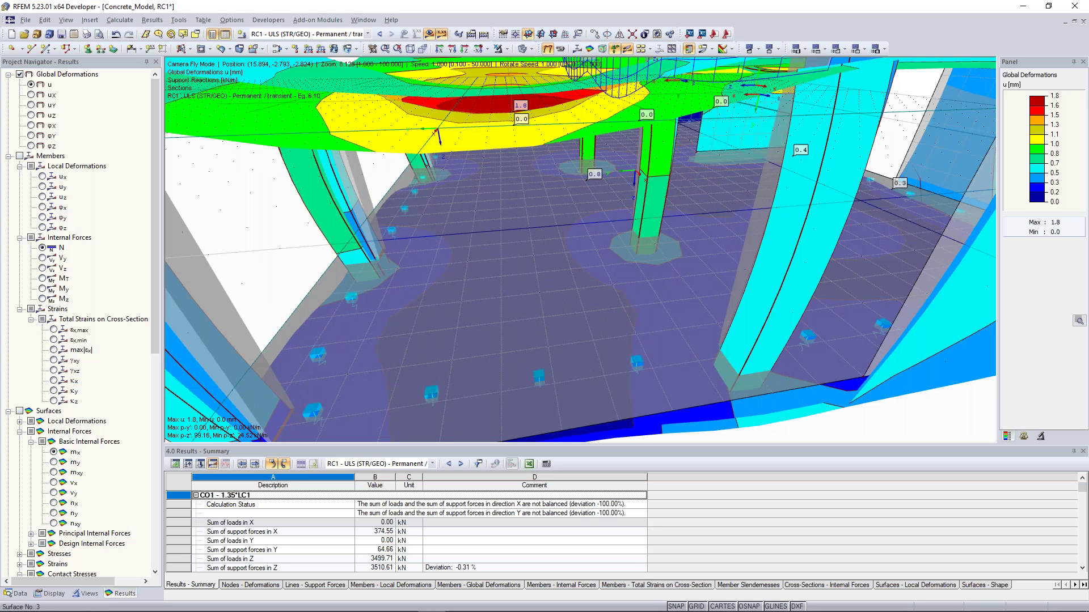
key(w)
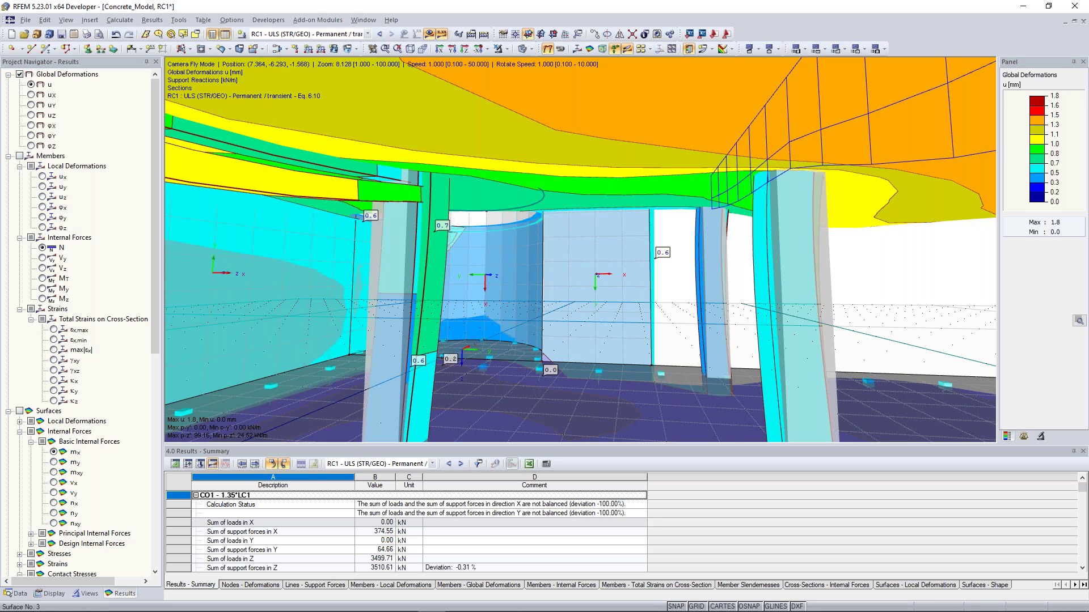
Step: Fly the camera up over the deformed roof slab, leave Camera Fly Mode and view the whole building from another side
key(e)
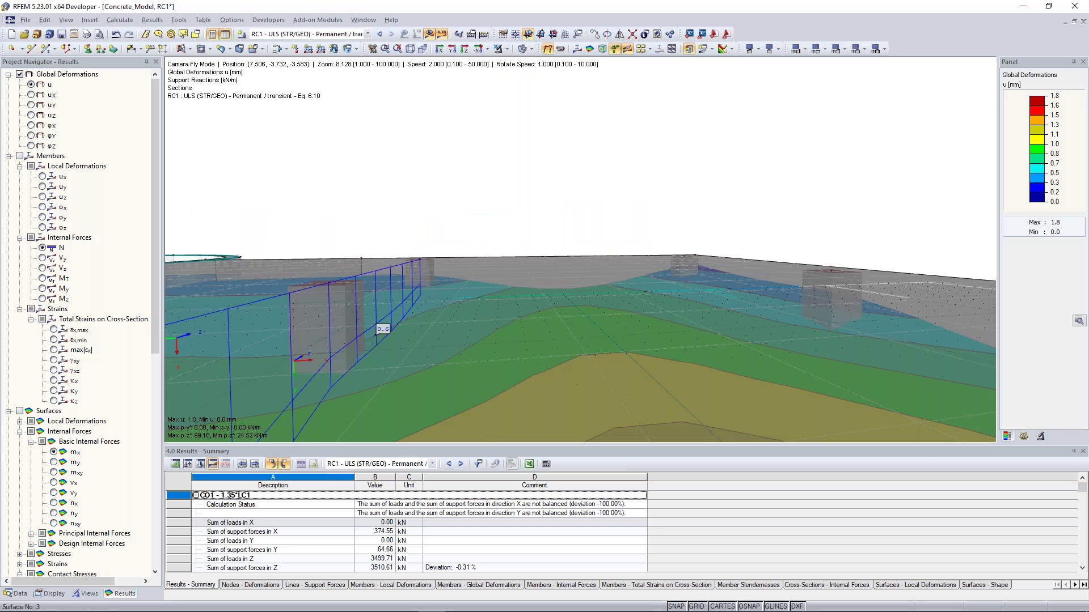
key(w)
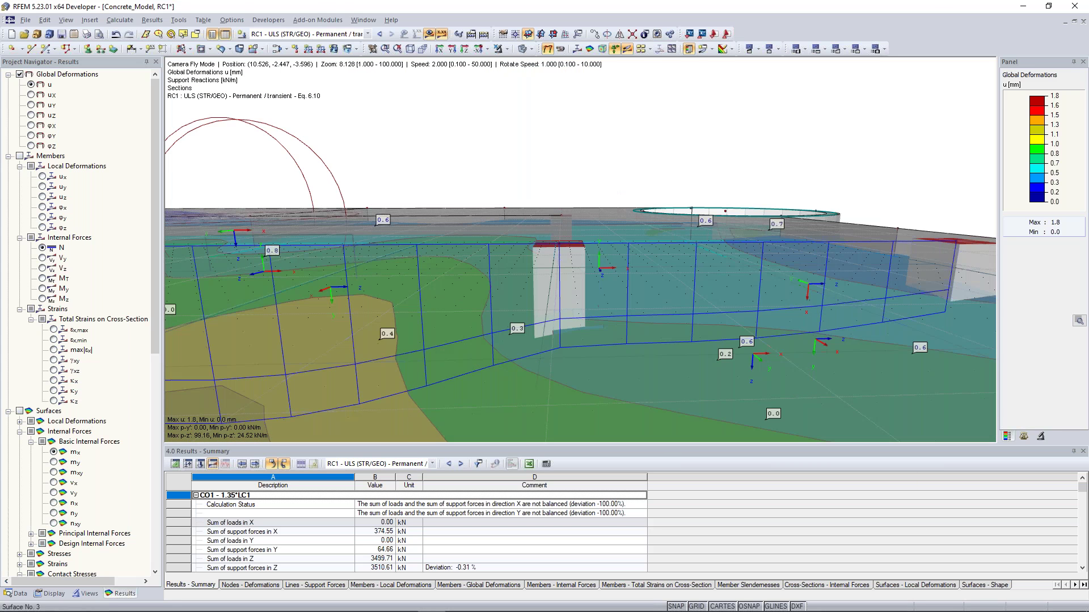
key(d)
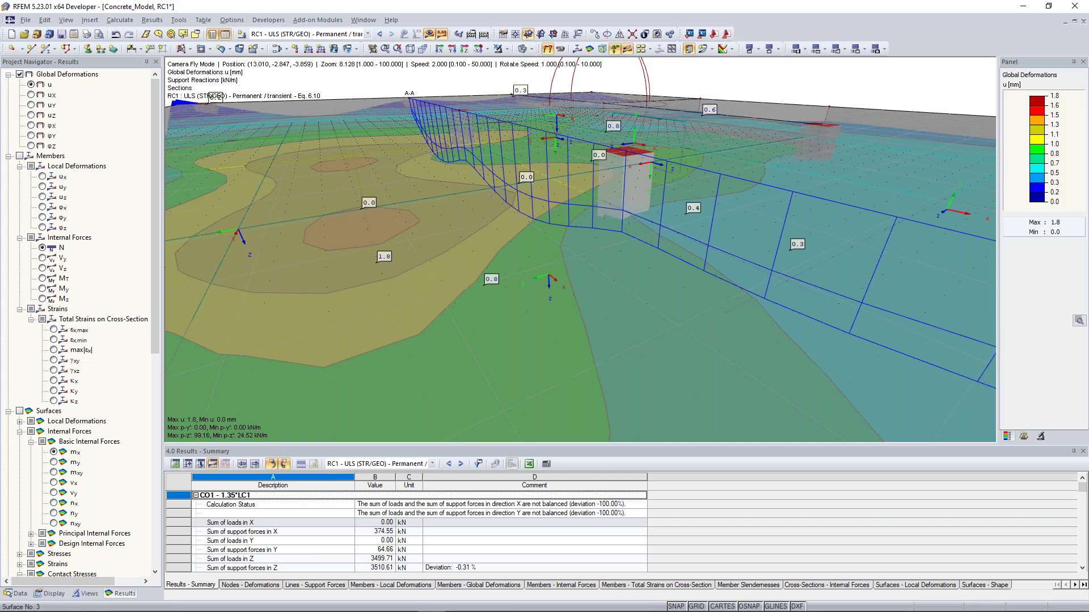
key(Escape)
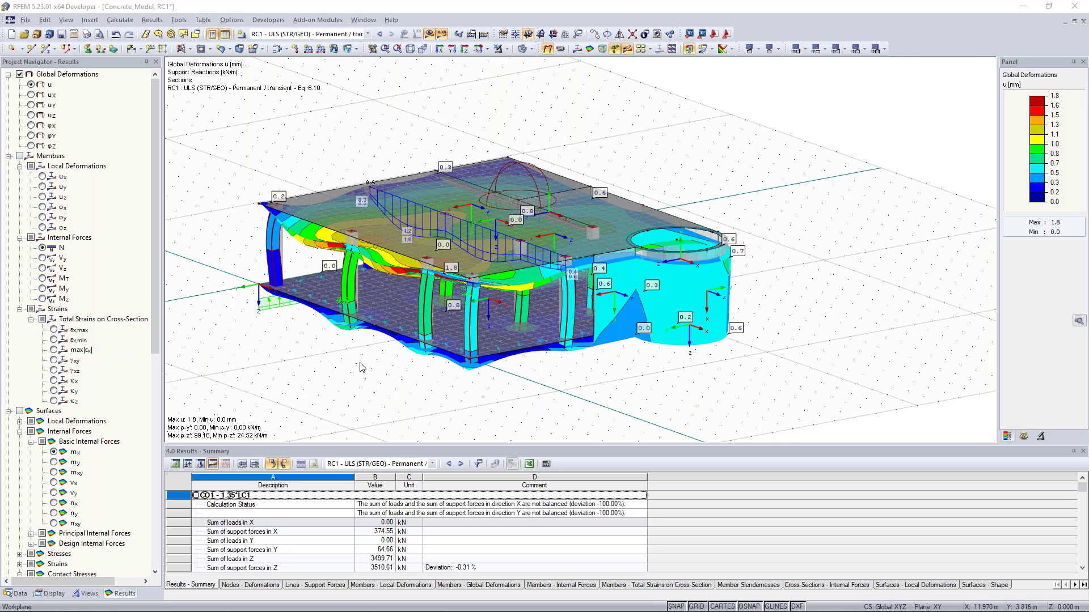
ctrl+middle_drag(363, 369, 805, 286)
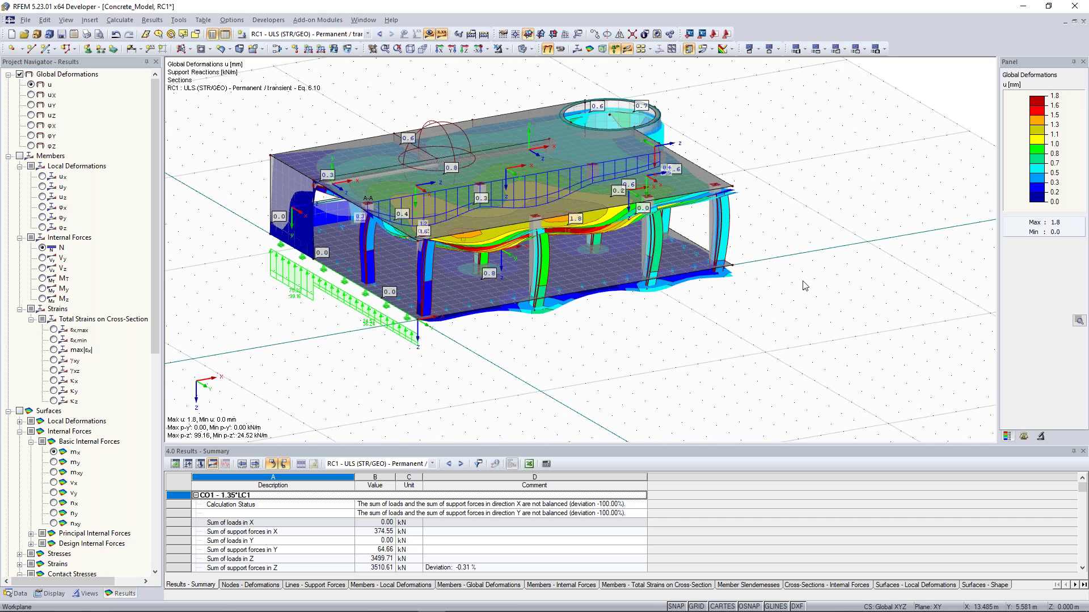
Step: Create a new coordinate system with its origin at roof corner node 17 and node 18 on the positive U-axis
right_click(782, 137)
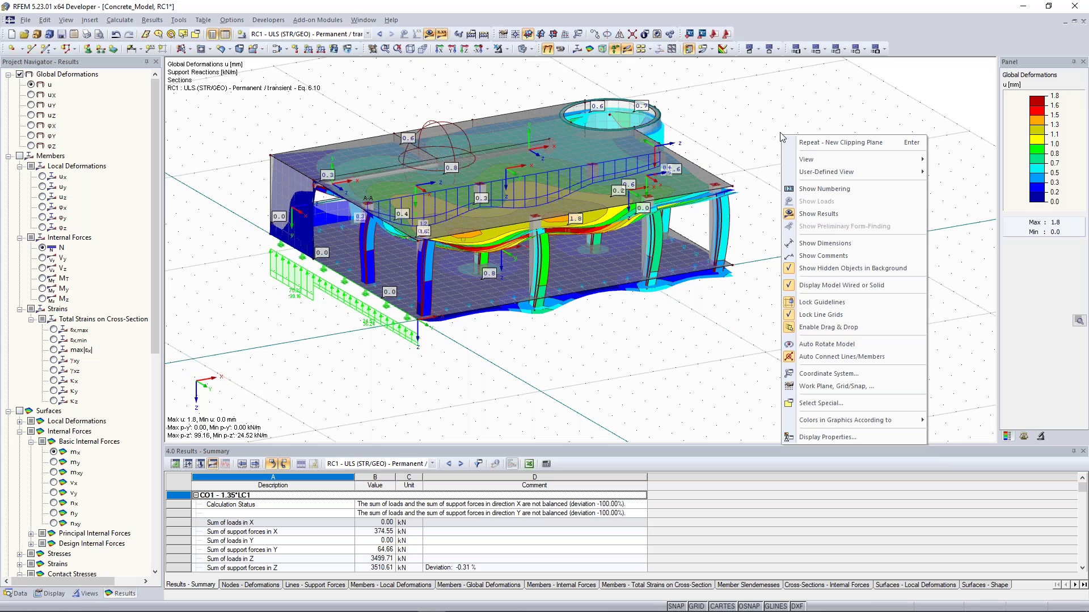
click(829, 373)
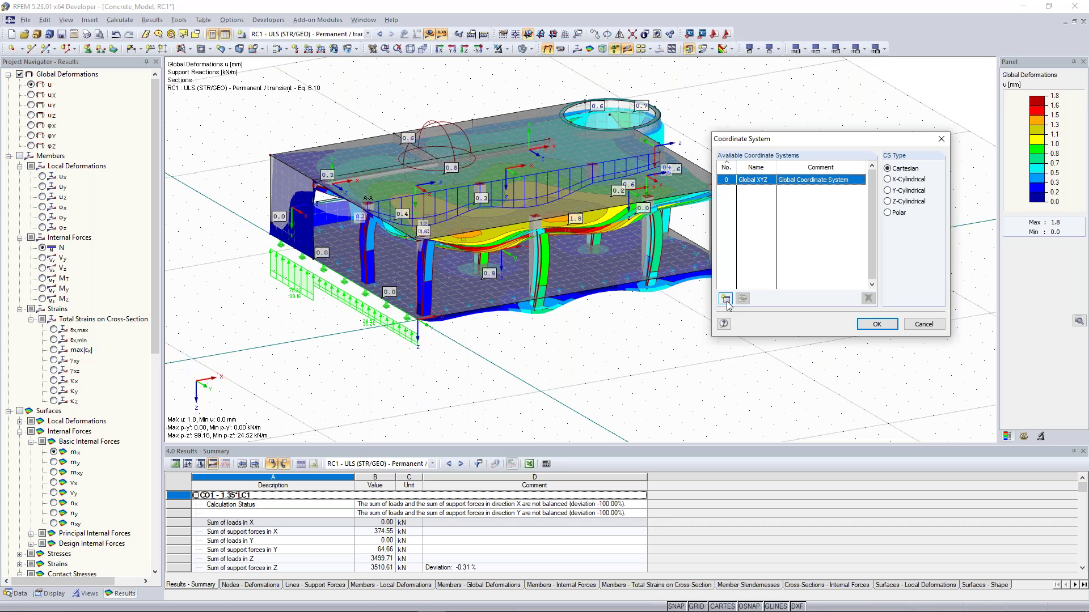
click(725, 299)
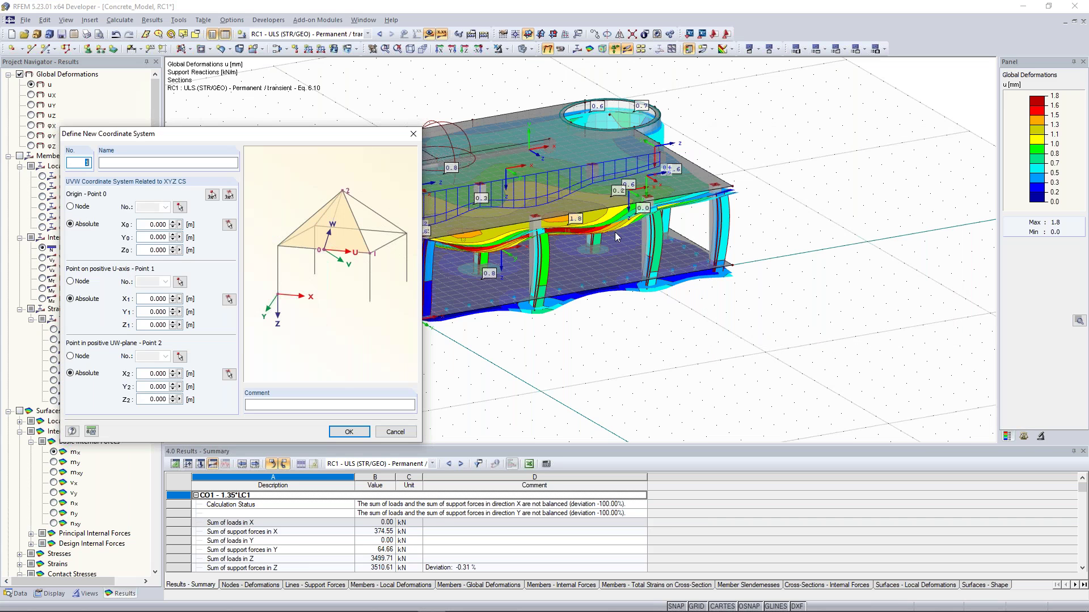
drag(334, 135, 247, 143)
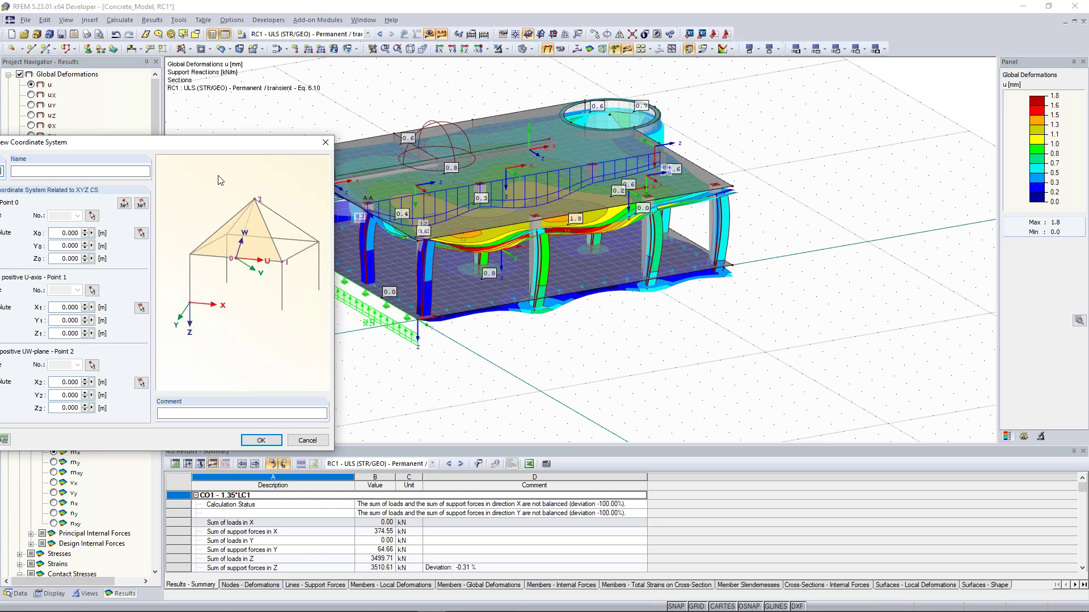
drag(206, 145, 880, 89)
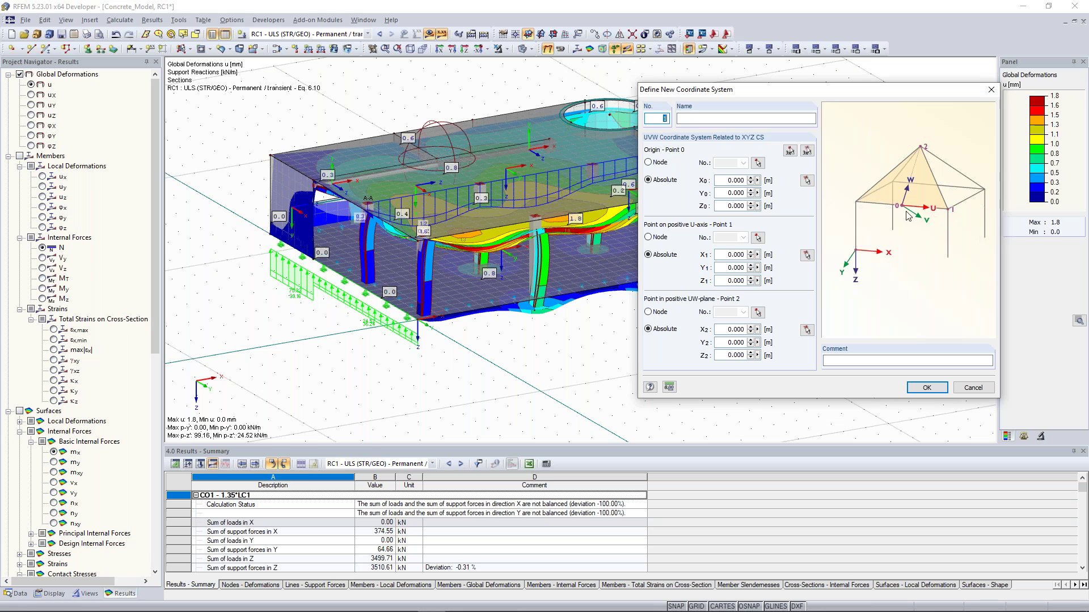
click(757, 164)
scroll(589, 207, up, 5)
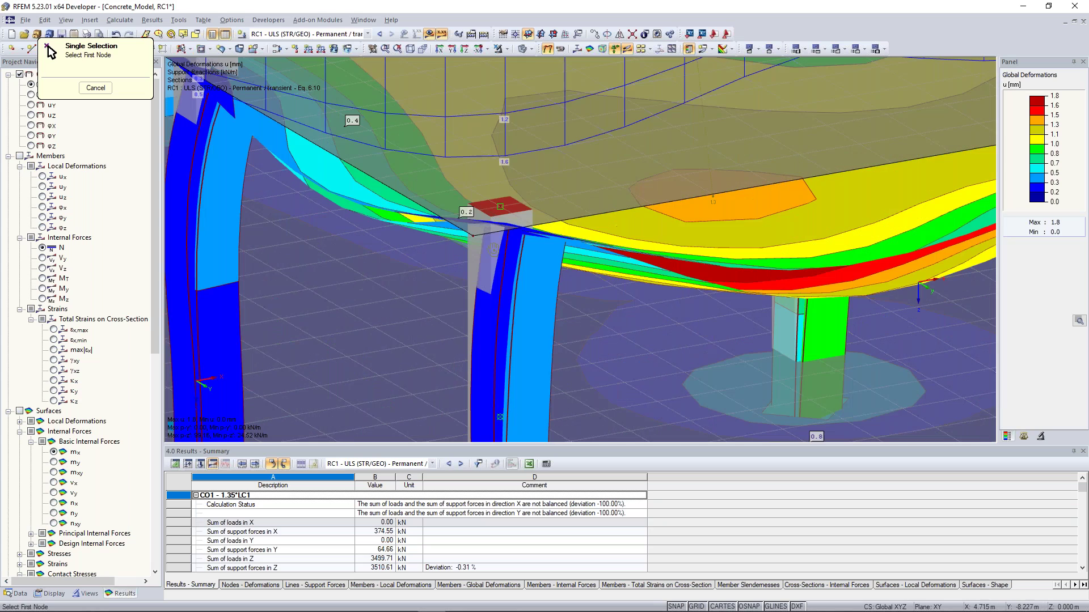
ctrl+middle_drag(295, 275, 488, 287)
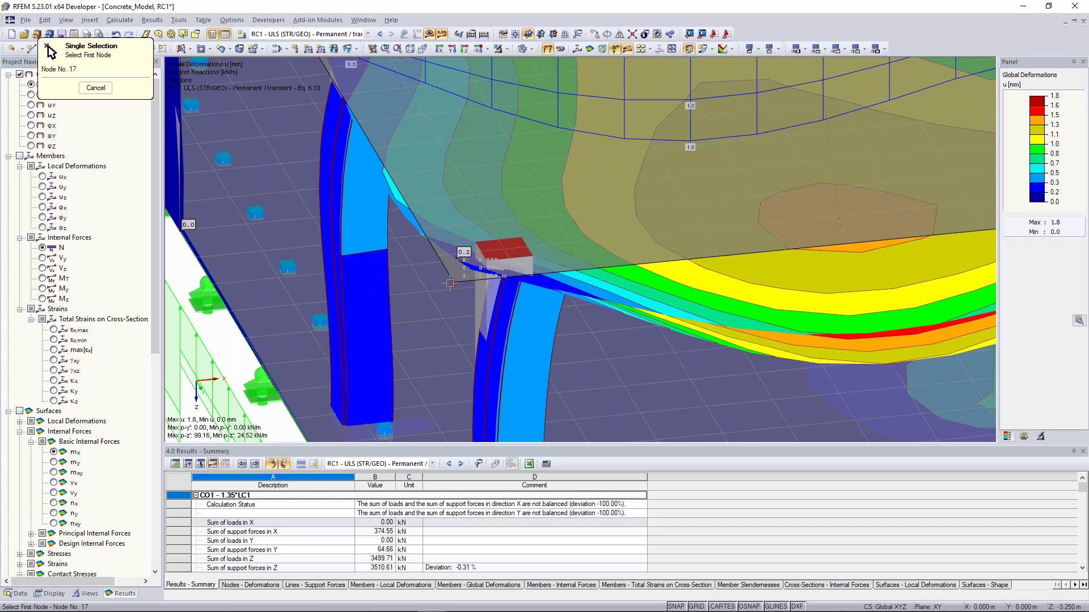
click(451, 282)
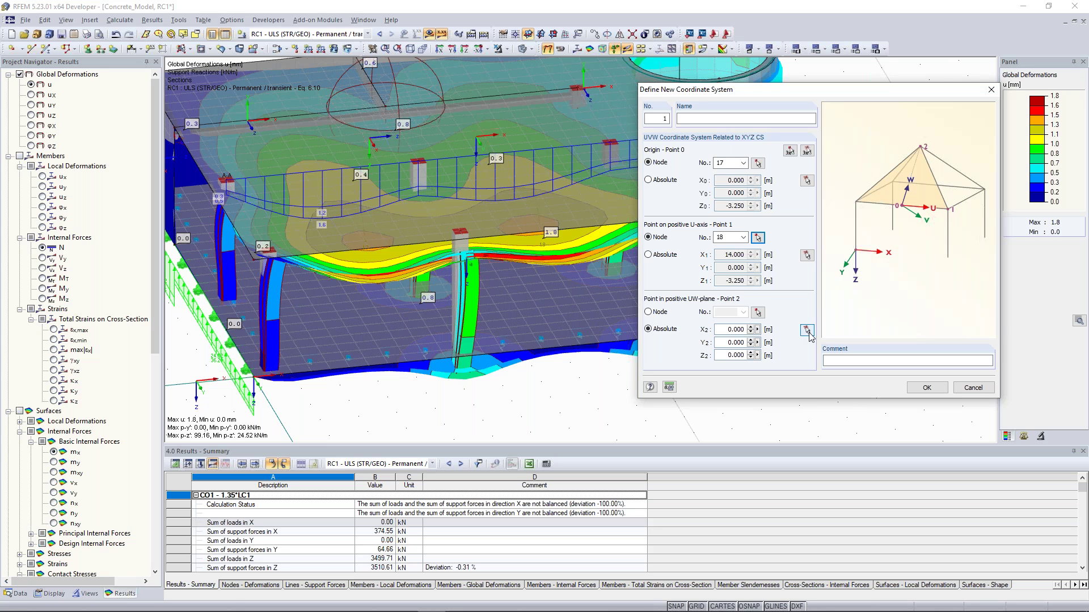
Step: Pick the roof's rear corner as the UW-plane point and save the coordinate system as Favorite COS
click(805, 330)
middle_drag(530, 248, 702, 310)
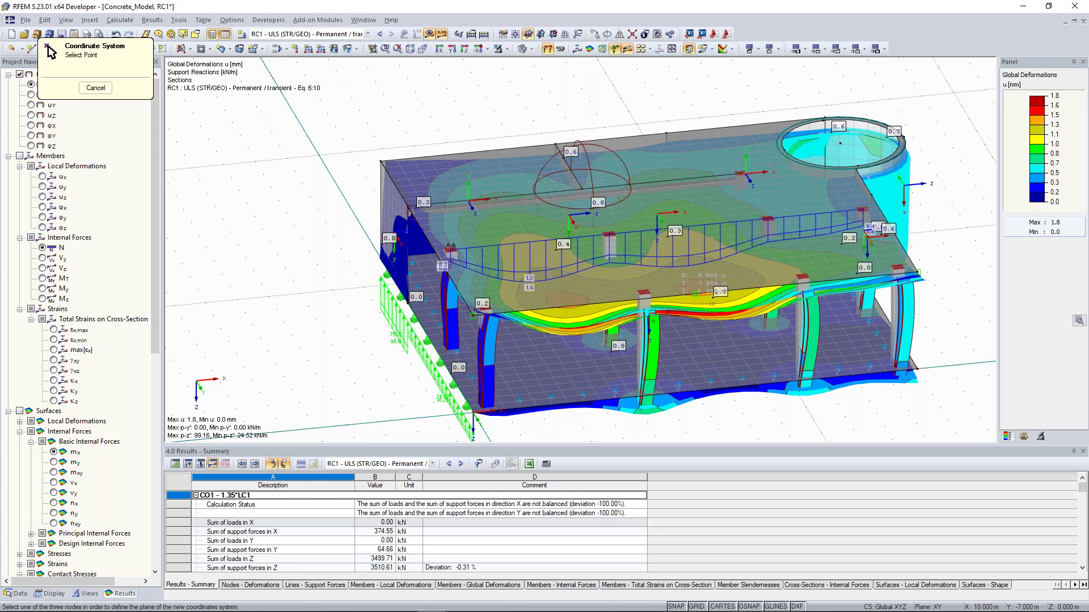
click(380, 161)
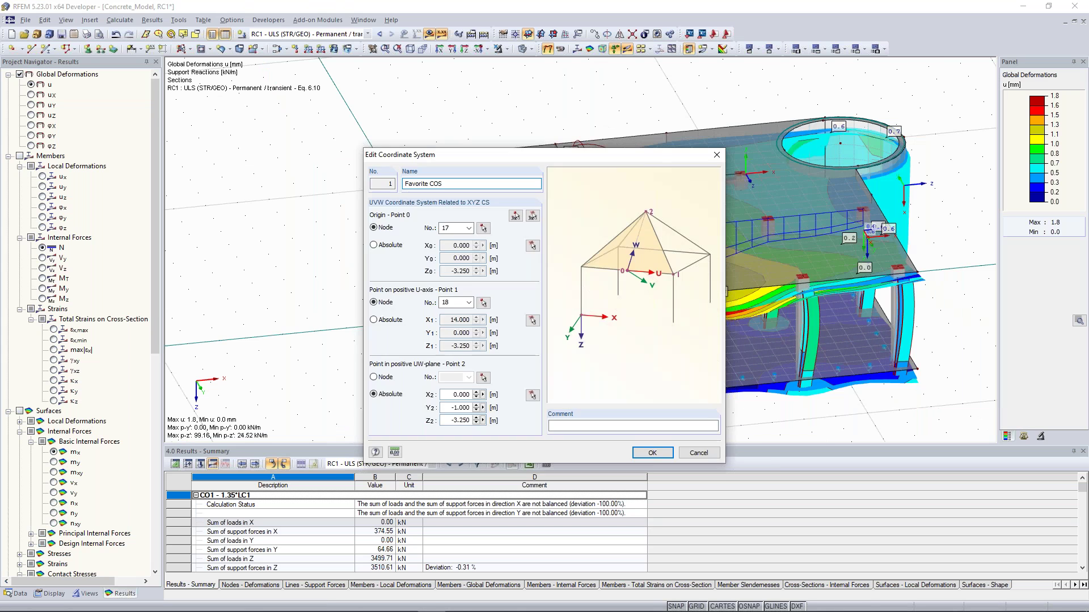
click(652, 452)
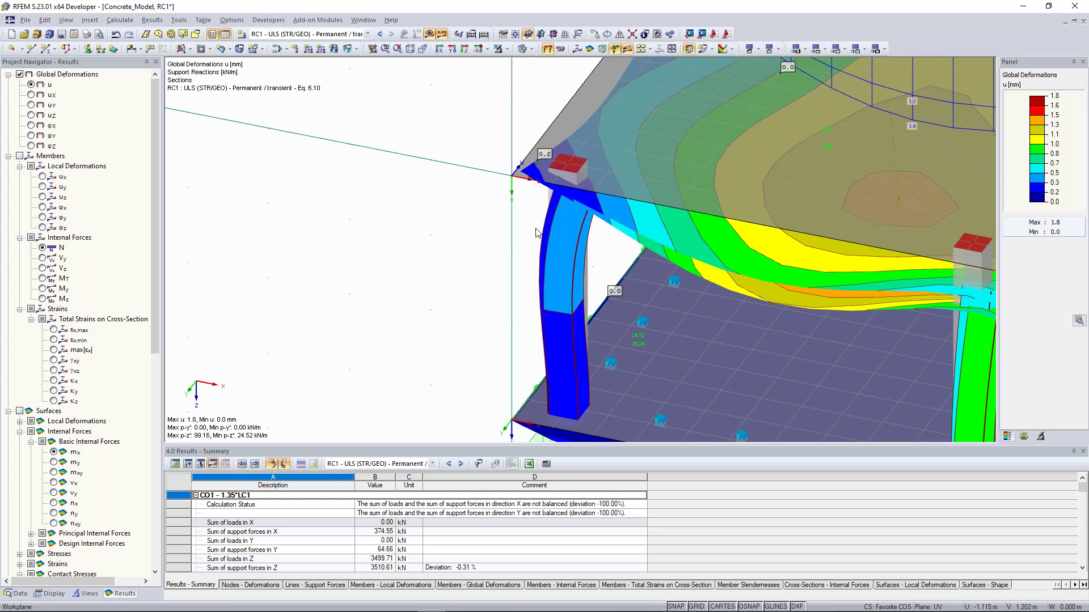
Step: Hide the RC1 results and switch the displayed load case to LC5 - Imperfection towards +X
scroll(537, 233, down, 5)
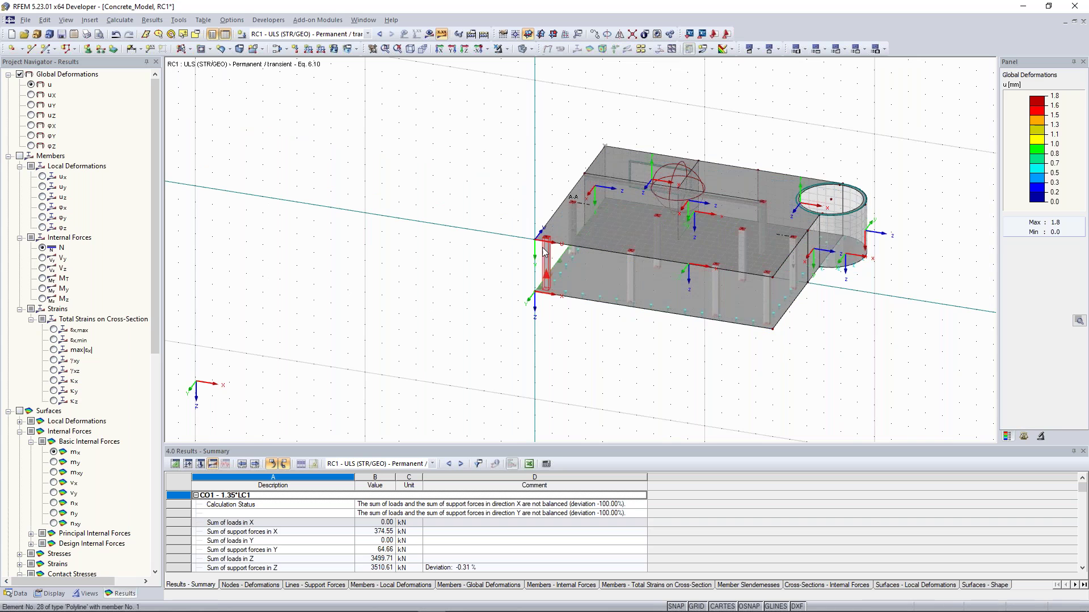
scroll(542, 250, up, 3)
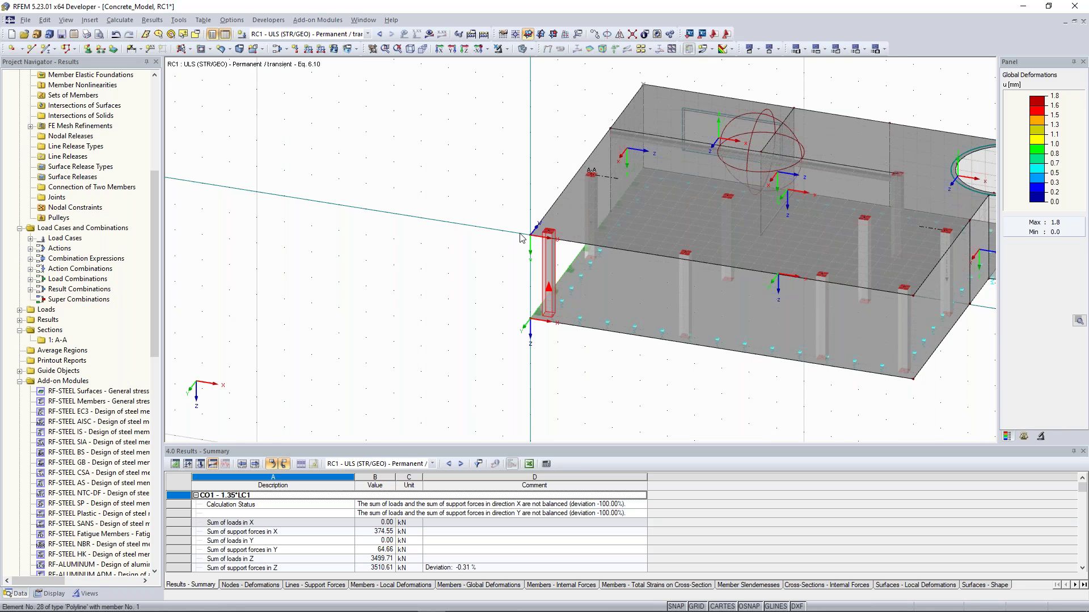
scroll(521, 246, up, 1)
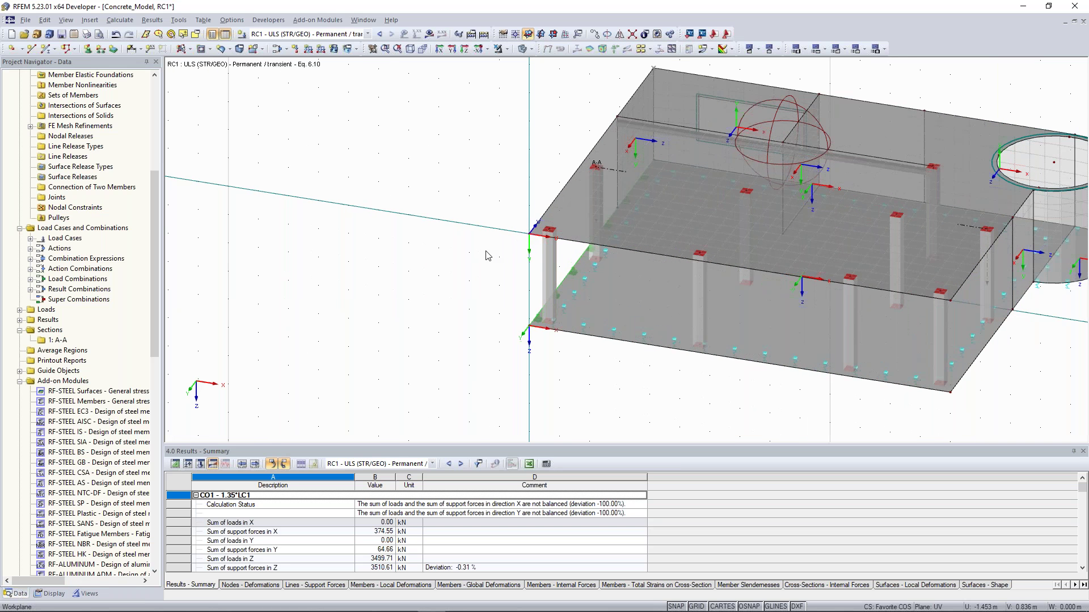
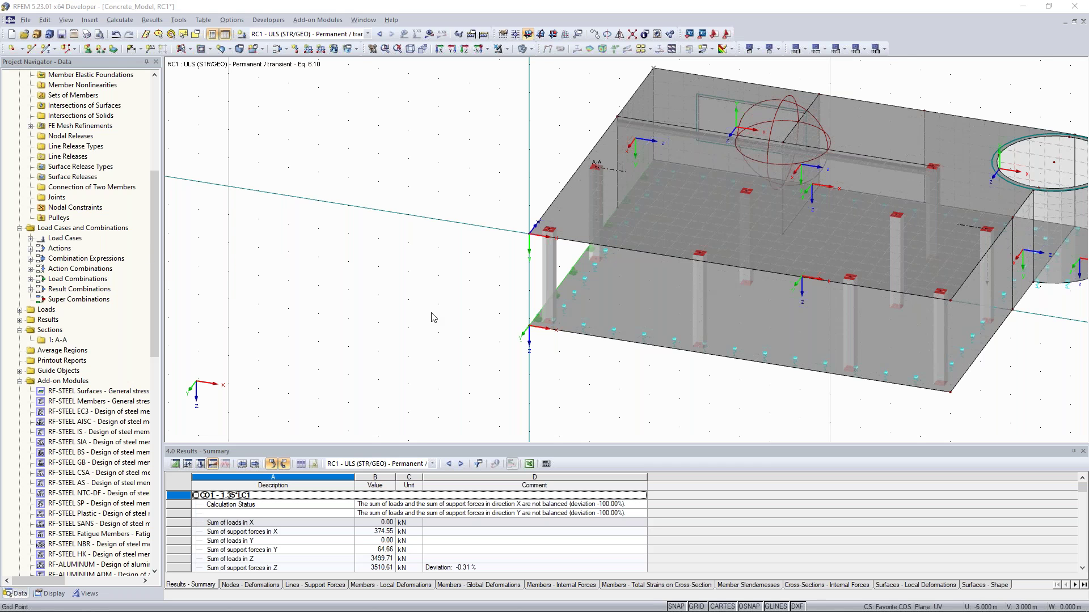
middle_drag(387, 308, 306, 287)
click(367, 34)
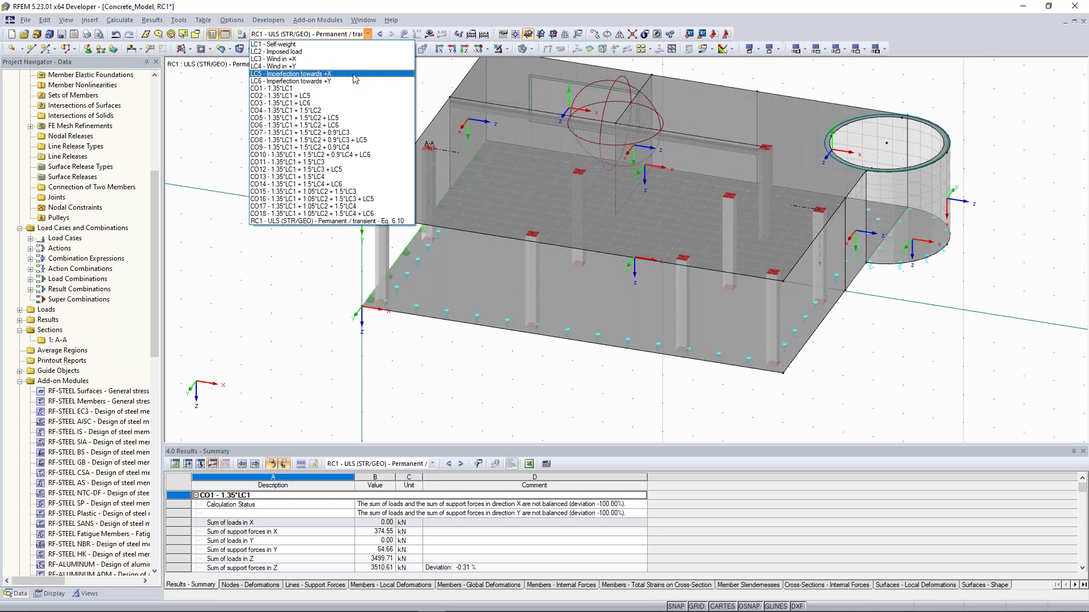
click(356, 79)
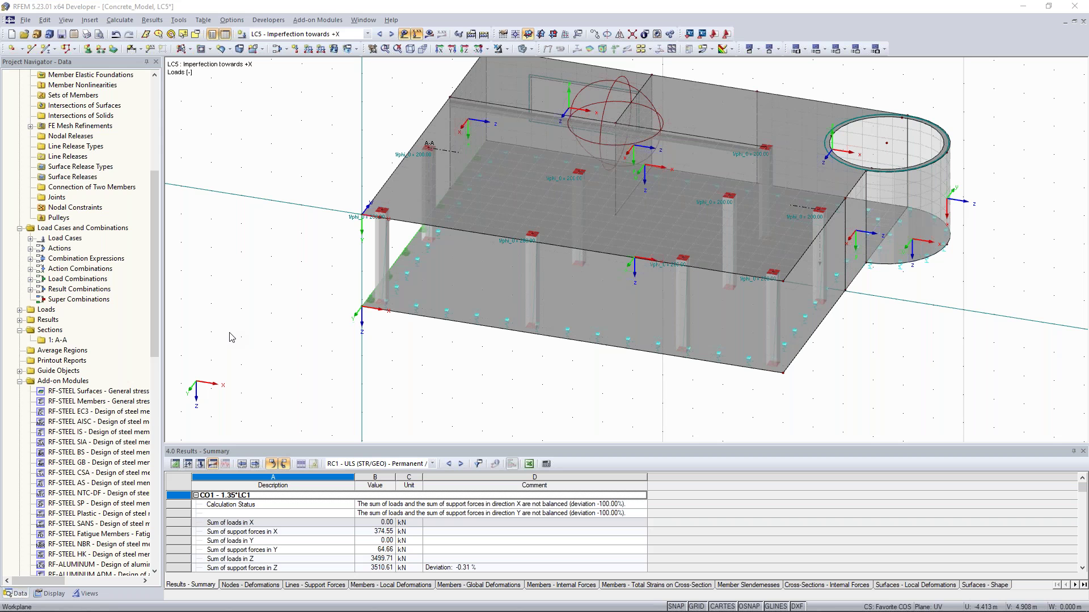
Step: Display the model as a wireframe and examine the LC5 imperfections along the columns, from the base slab to the roof
click(580, 308)
ctrl+middle_drag(646, 266, 487, 338)
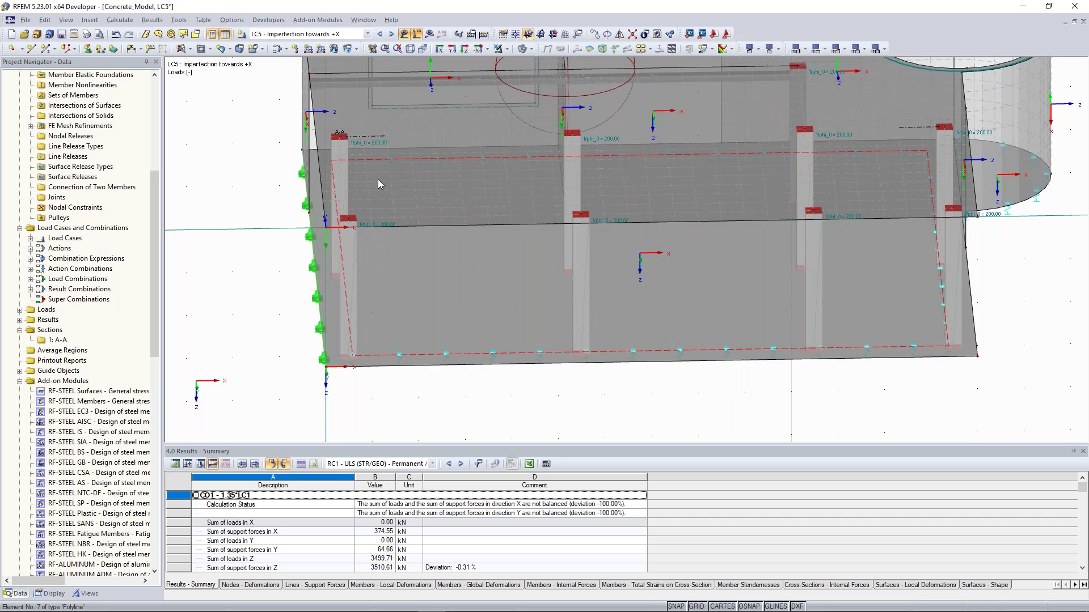
ctrl+middle_drag(397, 299, 363, 287)
click(479, 48)
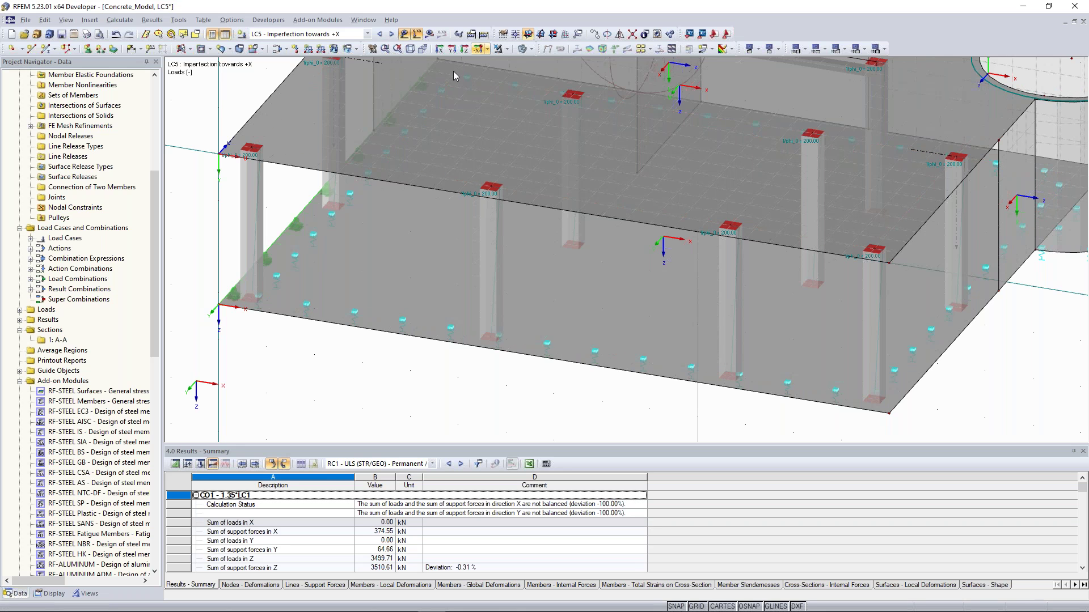
ctrl+middle_drag(409, 210, 485, 249)
scroll(507, 231, up, 2)
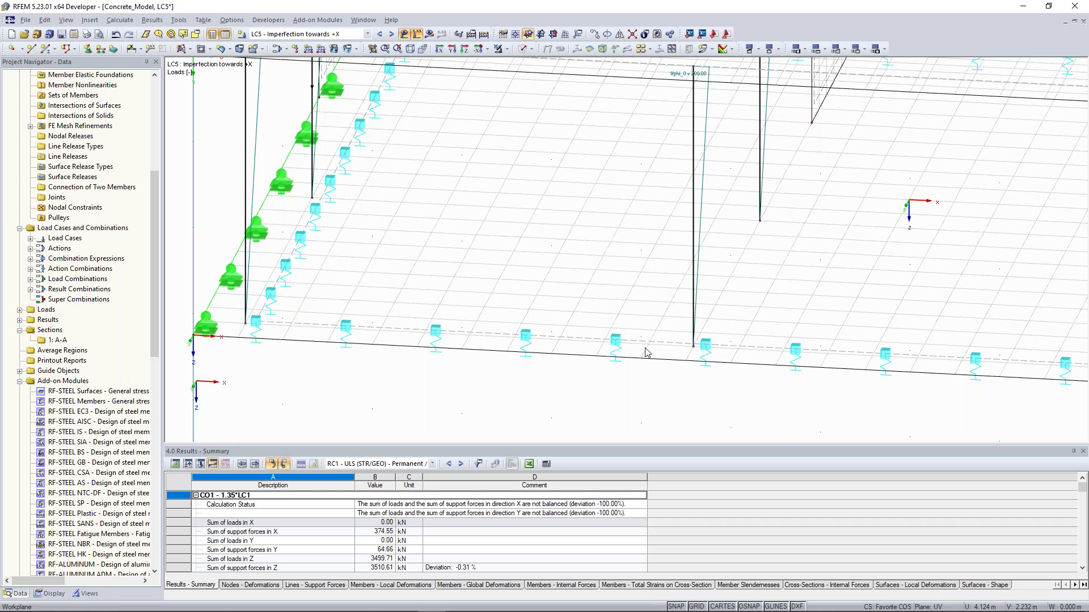
scroll(647, 353, down, 5)
scroll(592, 343, up, 8)
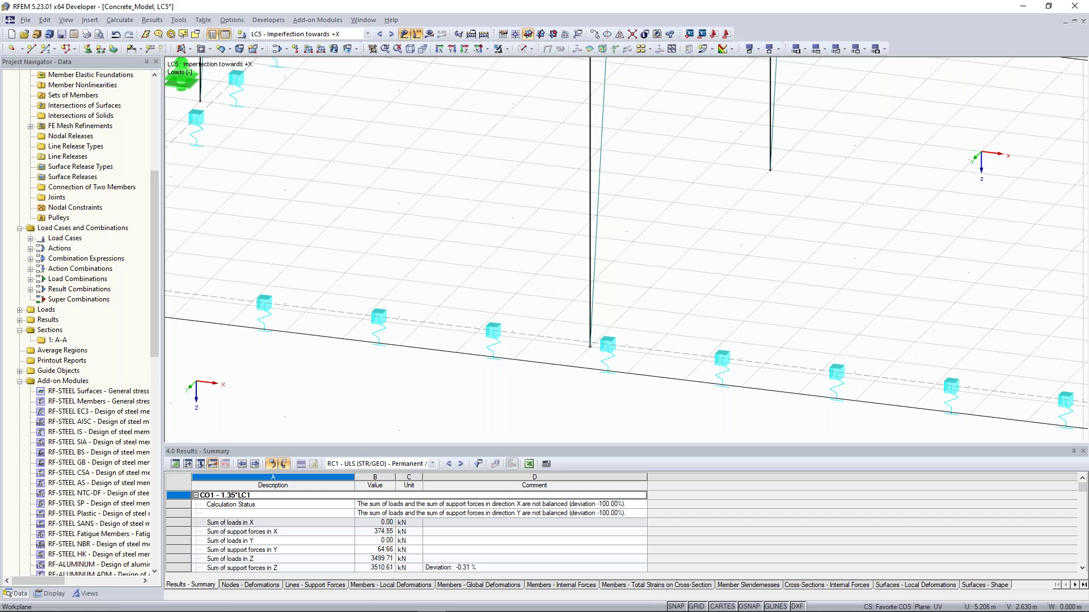
scroll(466, 268, down, 5)
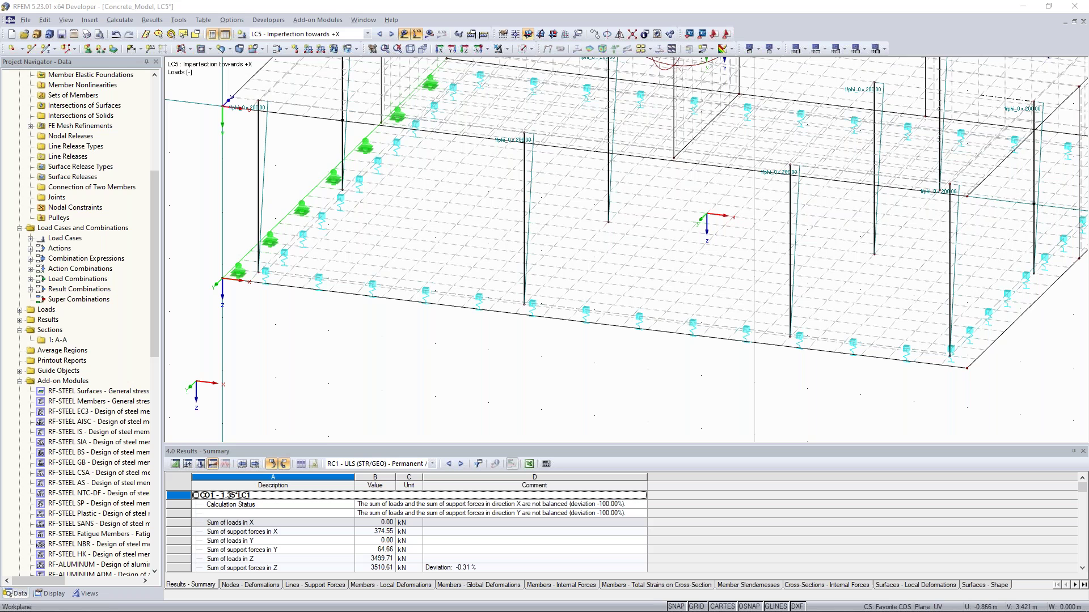
scroll(366, 329, down, 3)
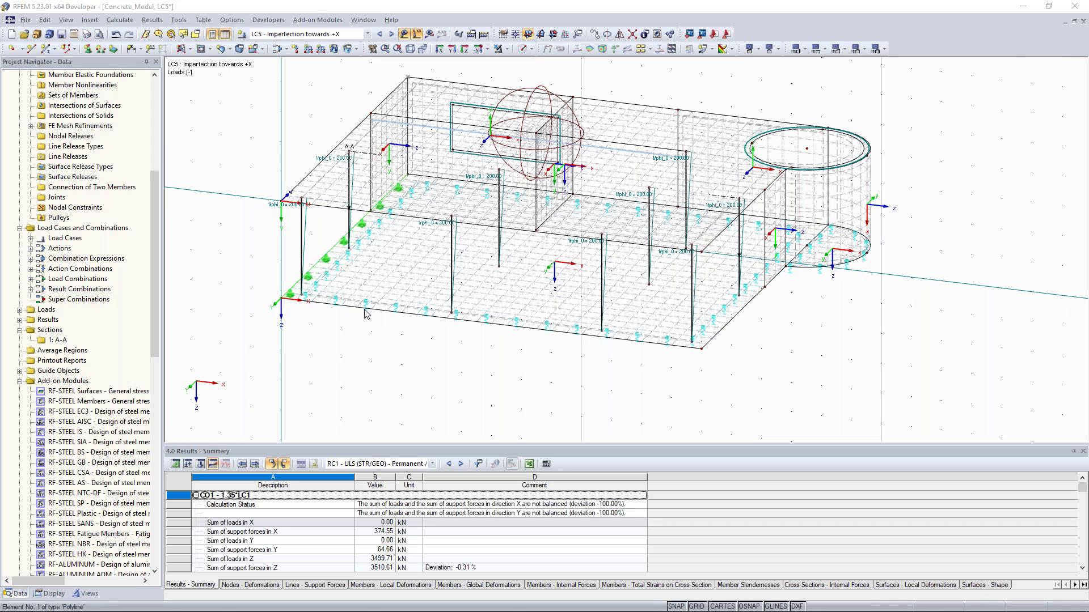
Step: Locate and select the RF-SOILIN soil-structure interaction module among the add-on modules
drag(155, 288, 153, 475)
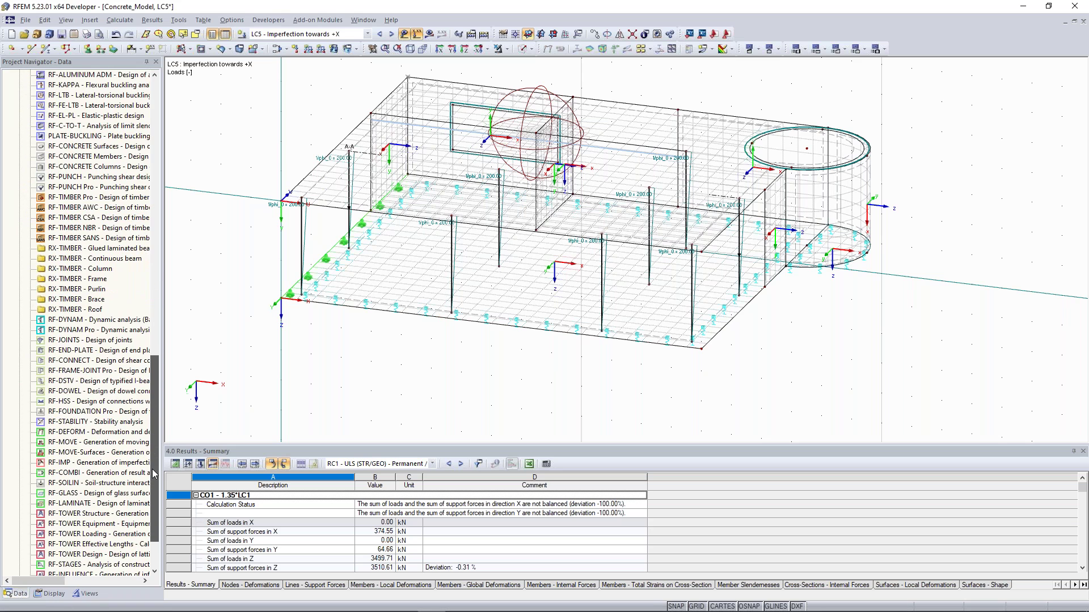
scroll(79, 452, down, 1)
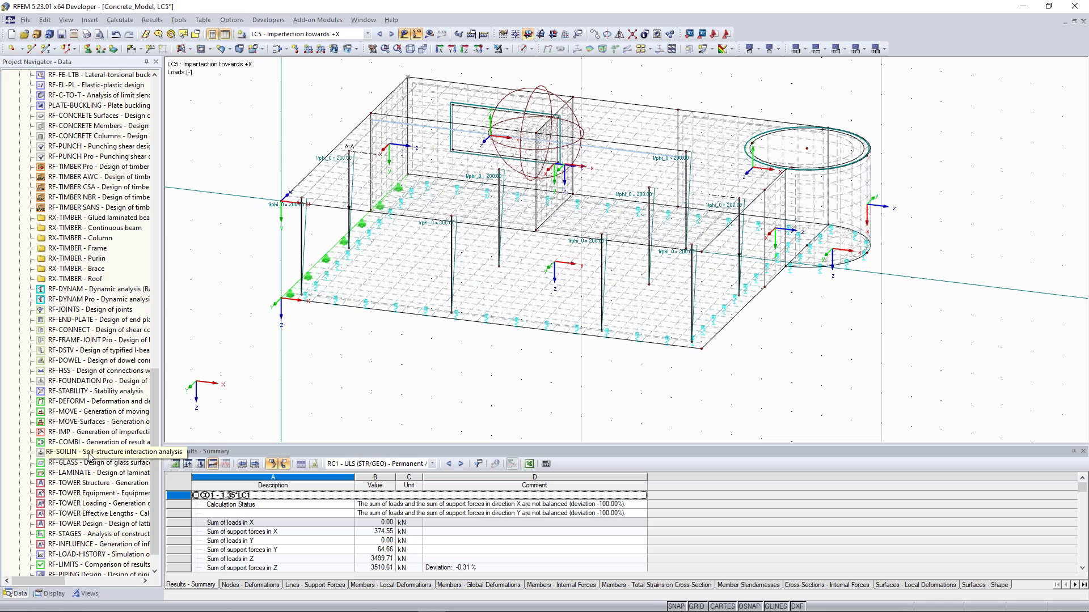
click(90, 453)
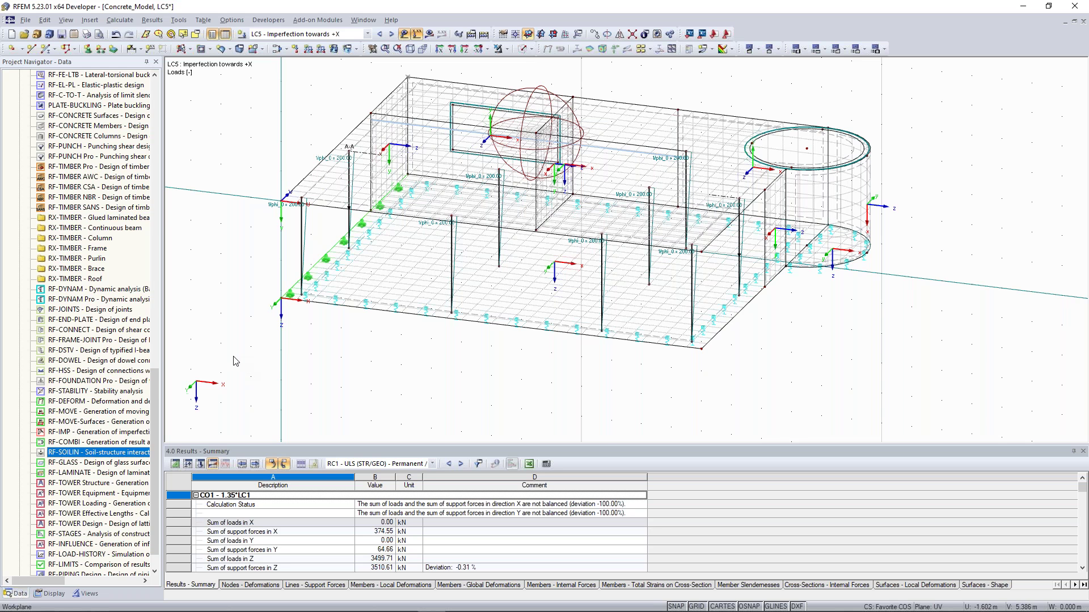
scroll(236, 361, down, 2)
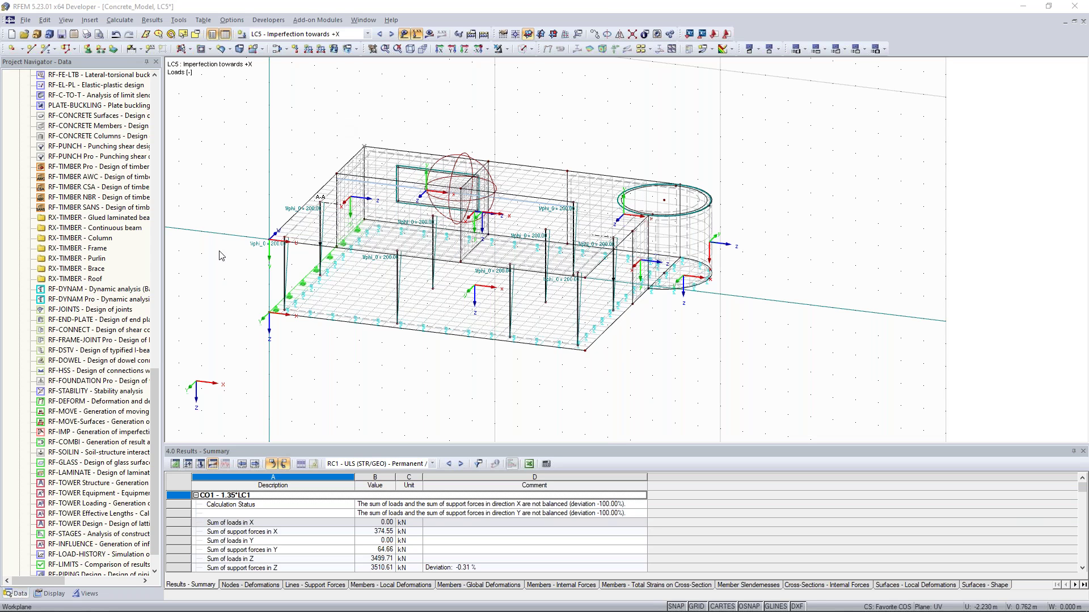
Step: Restore the solid display and the Global XYZ coordinate system, and show the RC1 global deformations from the building's rear
click(523, 49)
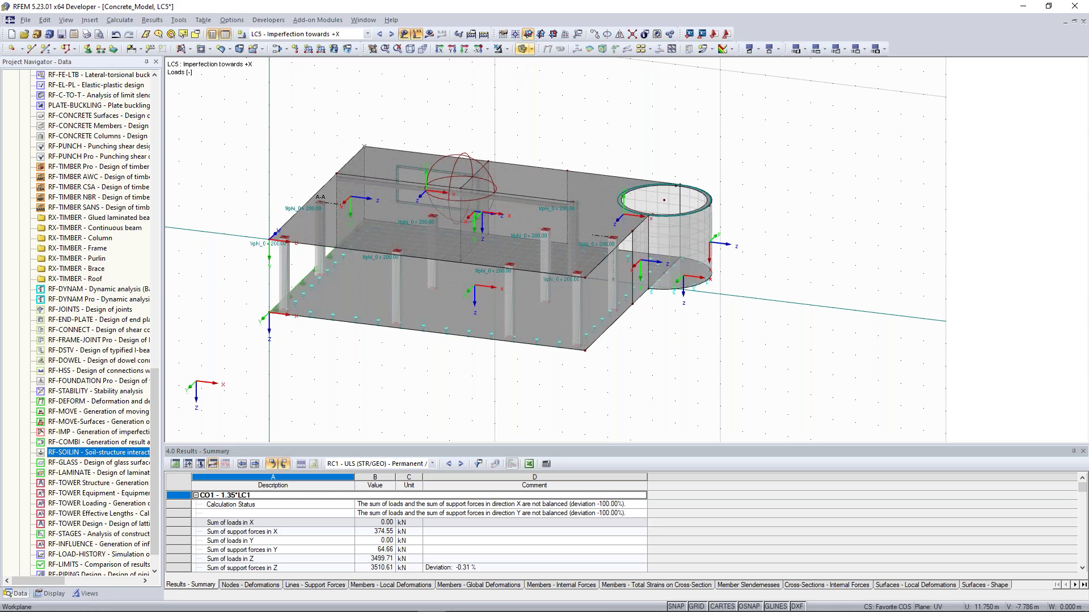
ctrl+middle_drag(583, 146, 422, 143)
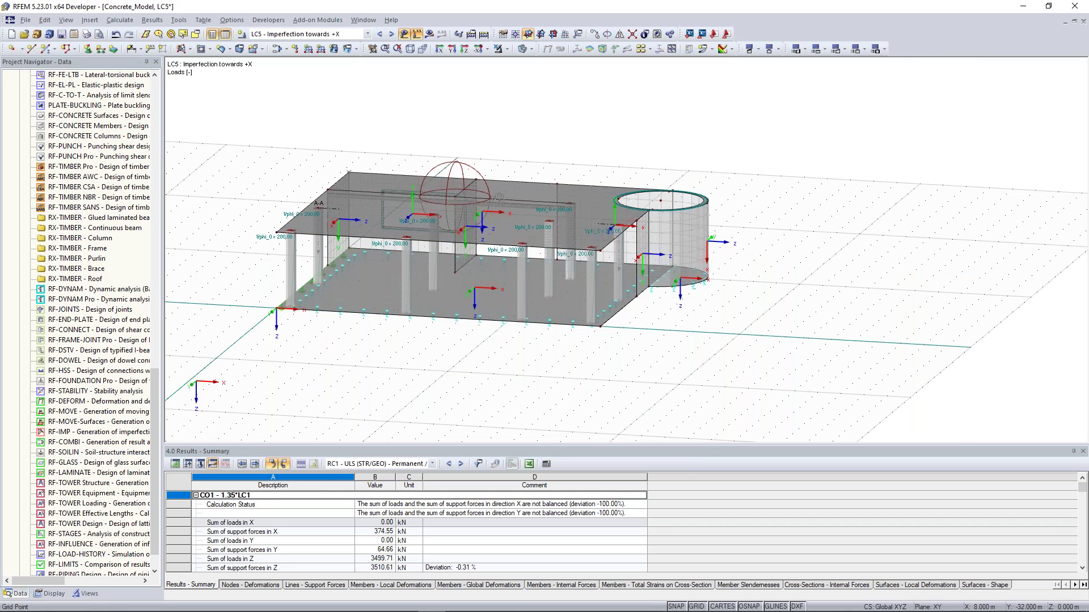
ctrl+middle_drag(498, 197, 749, 275)
scroll(486, 231, up, 3)
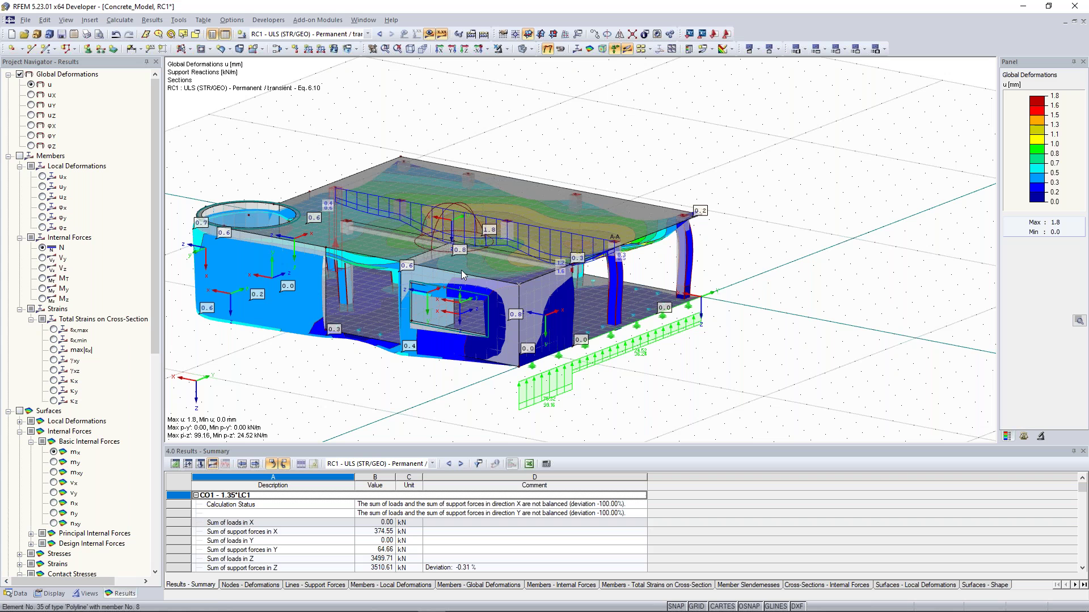
Step: Examine the RC1 basic internal forces my, nx and mx on the building's surfaces
scroll(461, 270, up, 5)
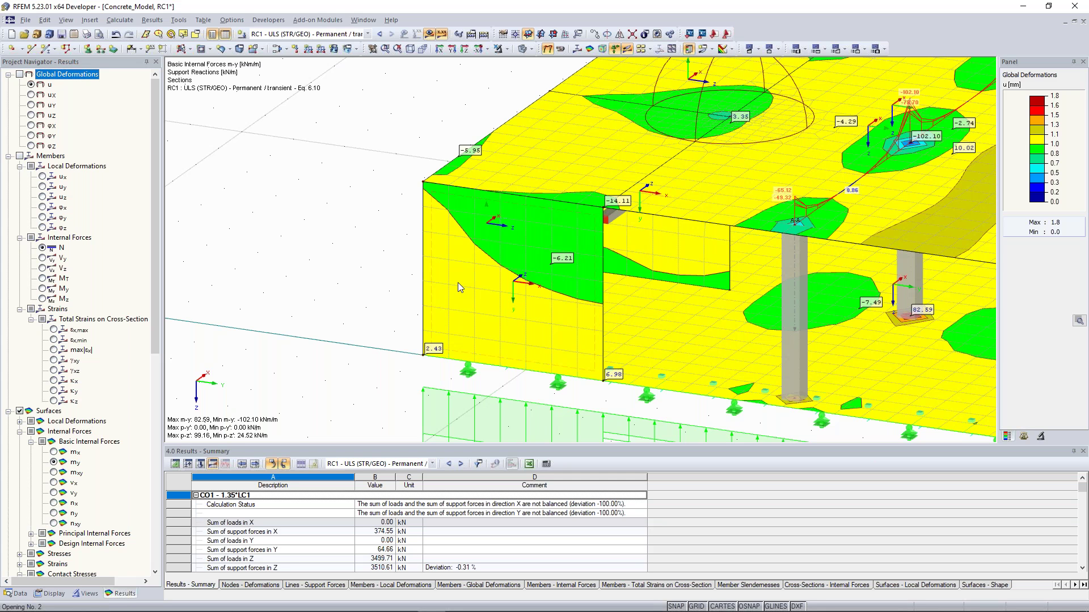
click(64, 486)
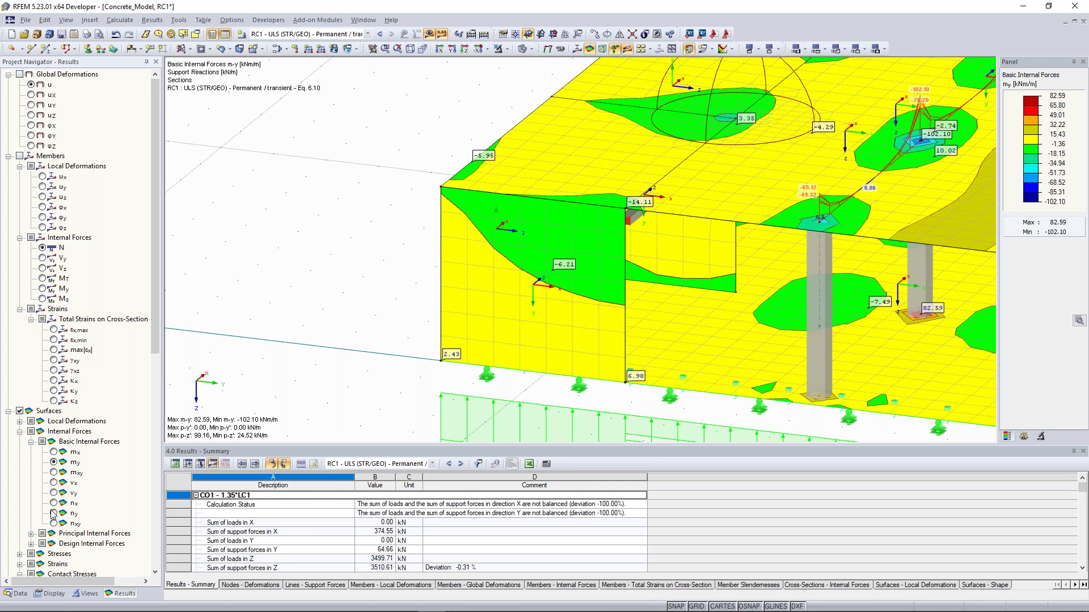
click(54, 503)
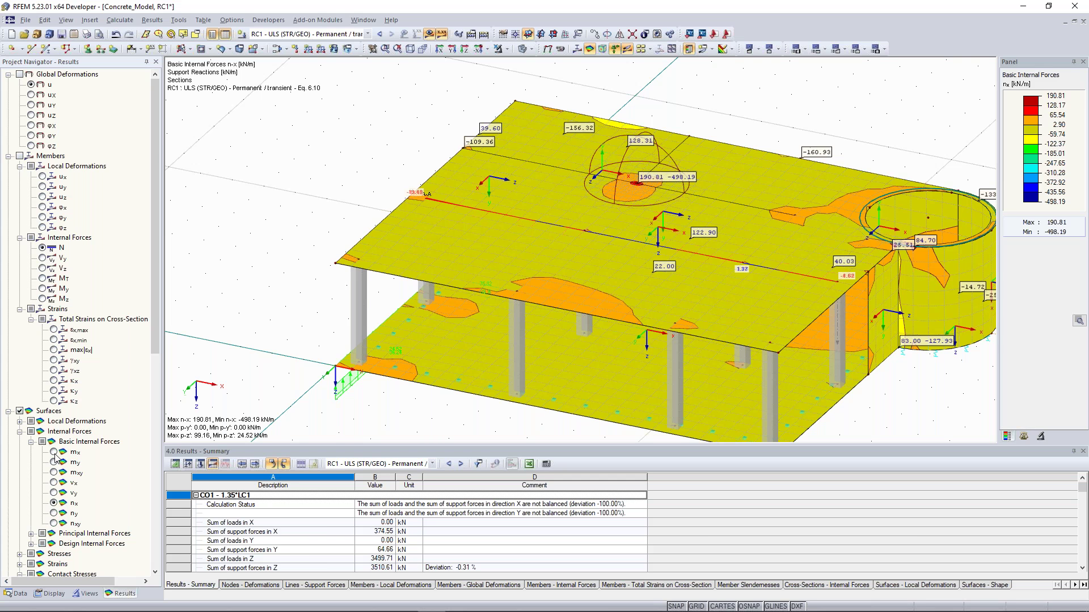
click(54, 453)
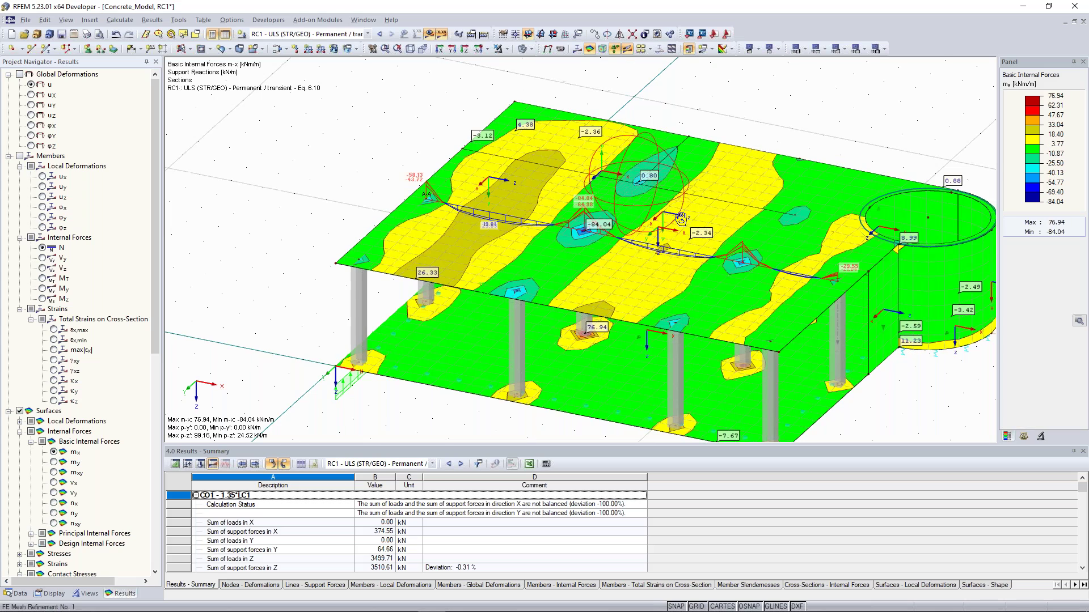
Step: Isolate the wall beside the cylindrical tower to examine its mx moments, and display the surface axial forces ny
mouse_move(681, 219)
ctrl+middle_down()
mouse_move(705, 239)
mouse_move(674, 225)
ctrl+middle_up()
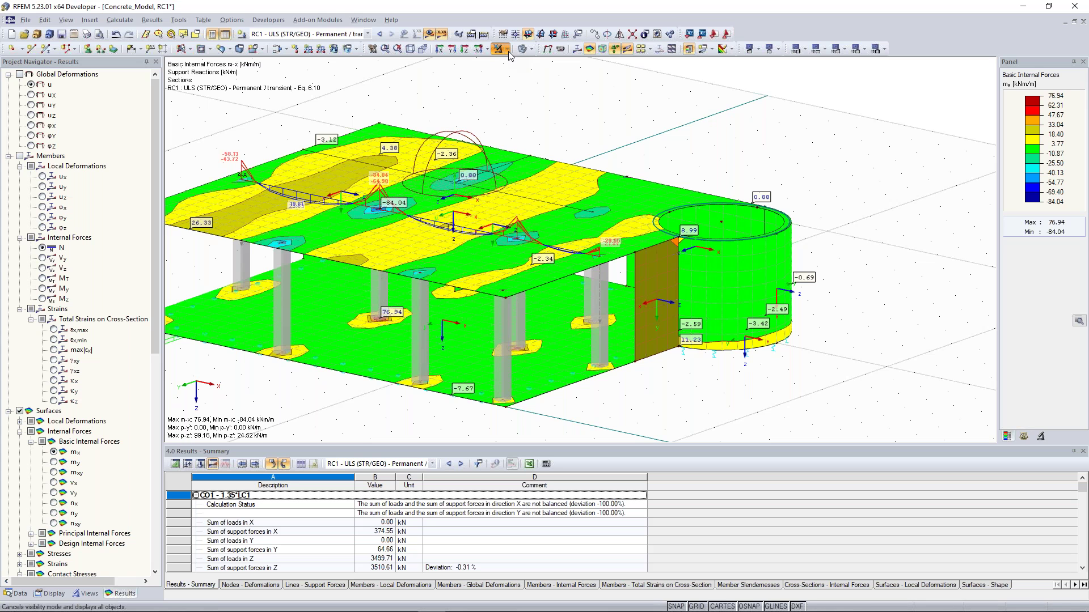
click(509, 52)
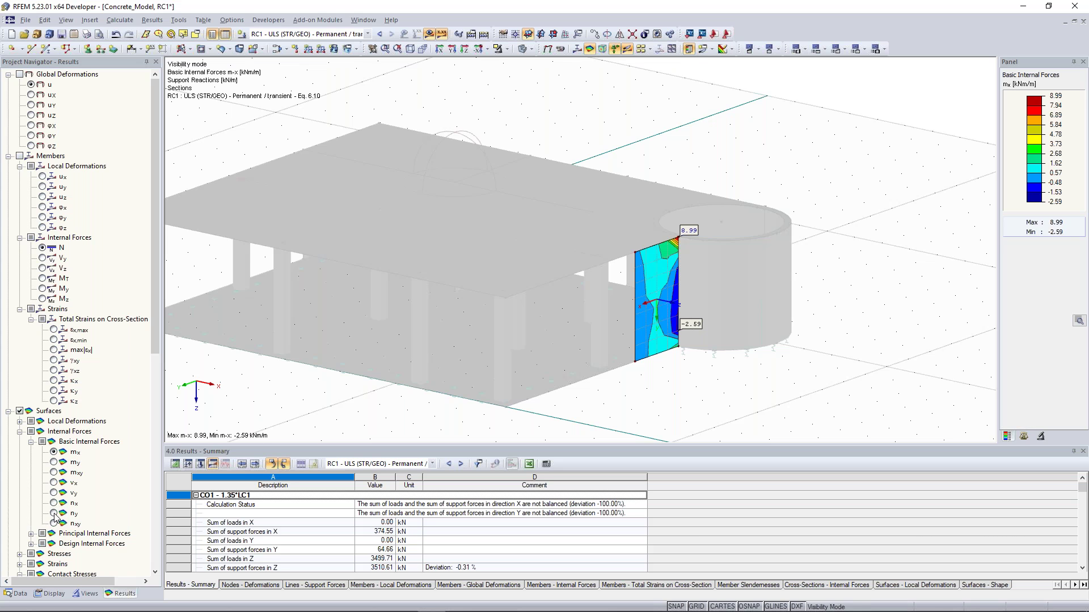
click(54, 514)
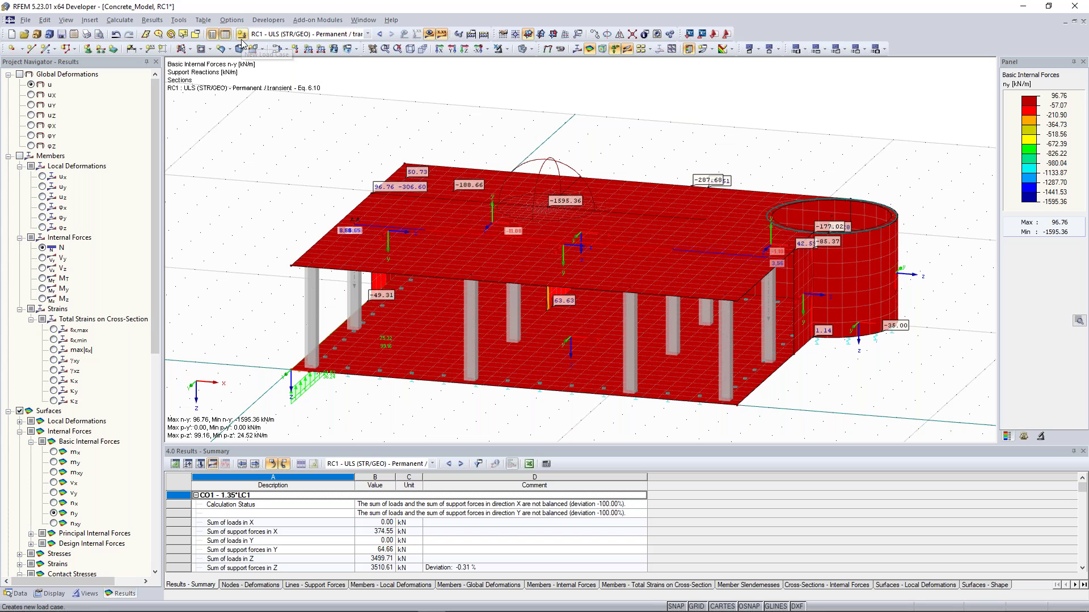
Step: Review the member load options in LC3 - Wind in +X and the settings of the line load on line 13
click(308, 49)
double_click(499, 269)
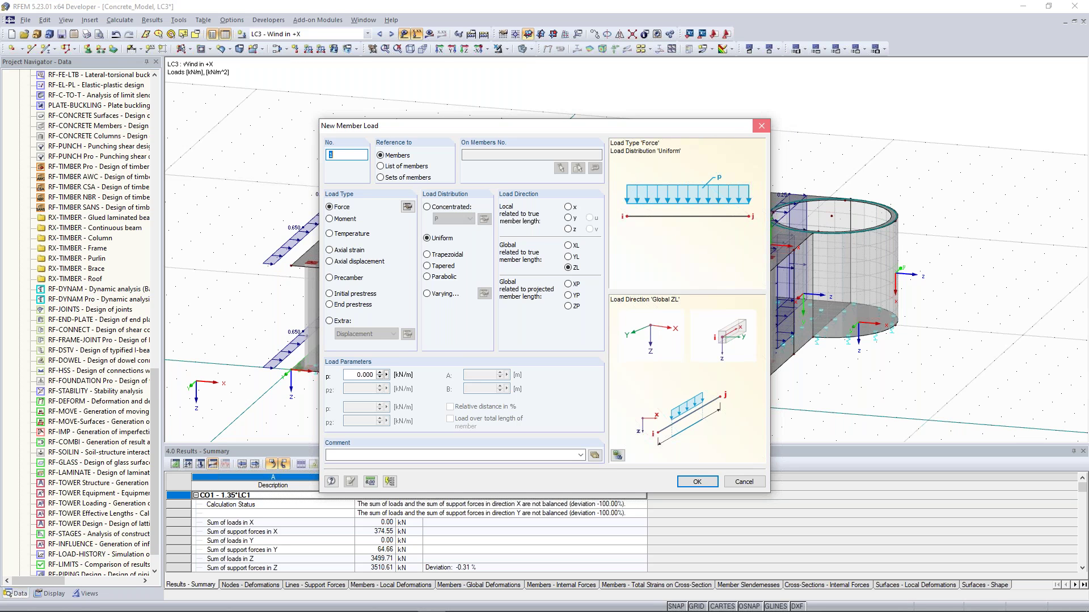
key(Escape)
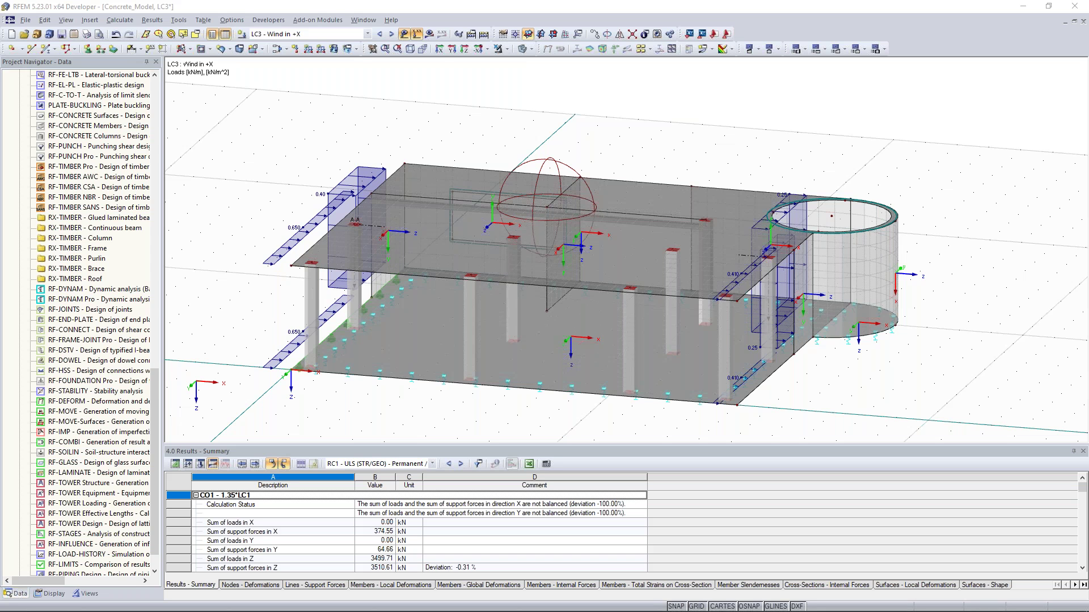
click(278, 268)
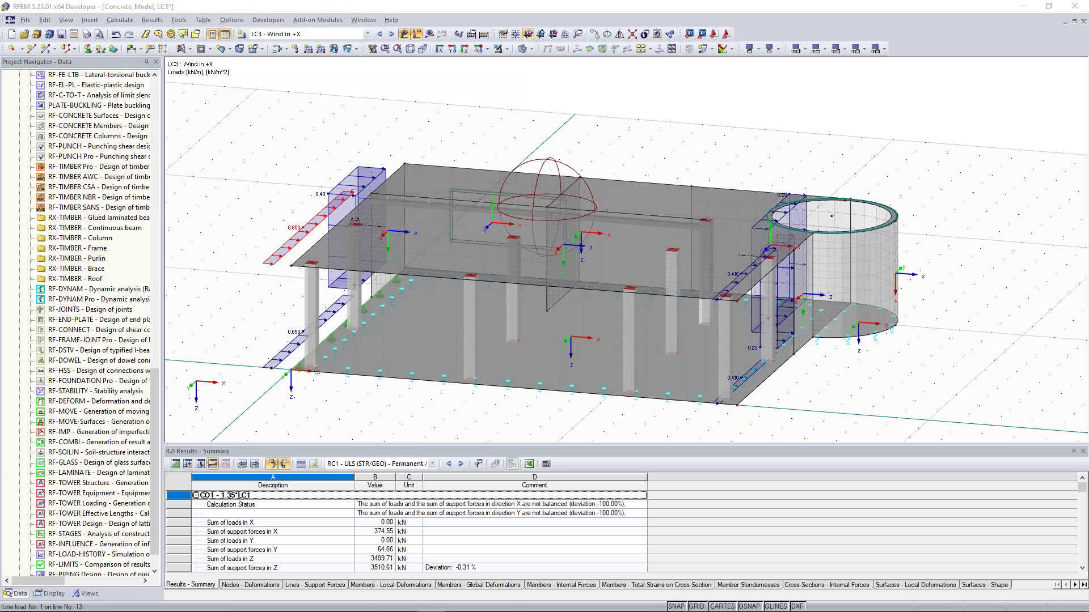
double_click(280, 262)
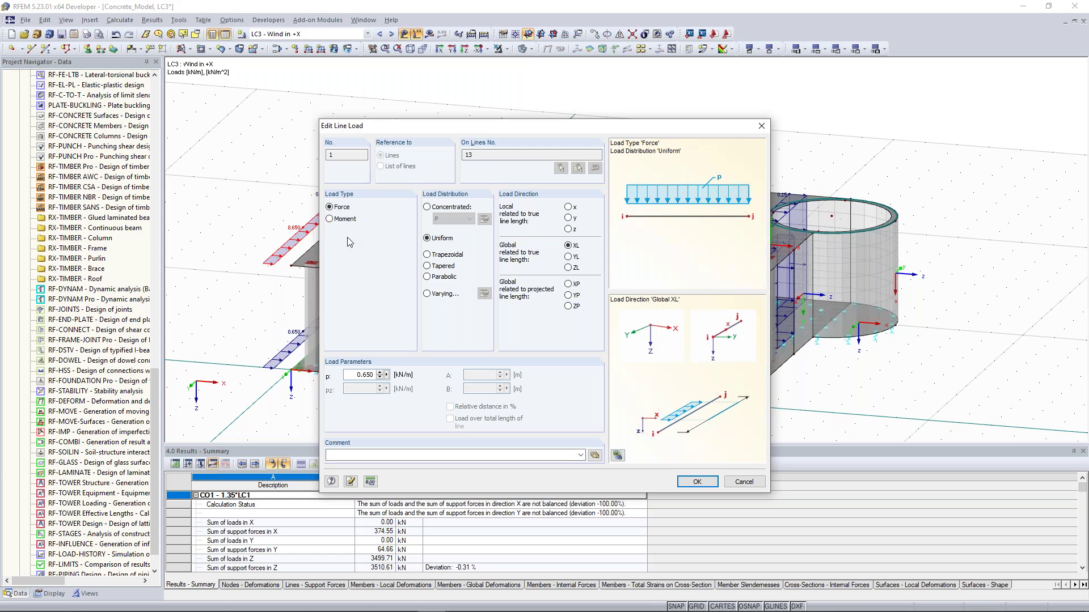
click(760, 130)
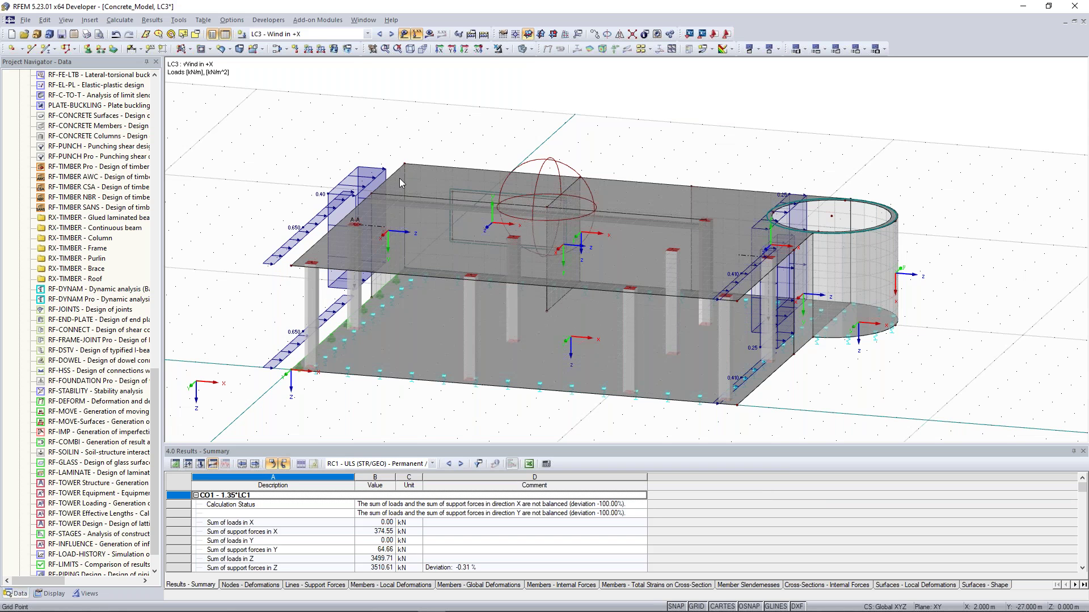
Step: Switch to LC1 of the 2D-Frame2 model and inspect the load eccentricity options of the uniform member load on member 3
click(410, 190)
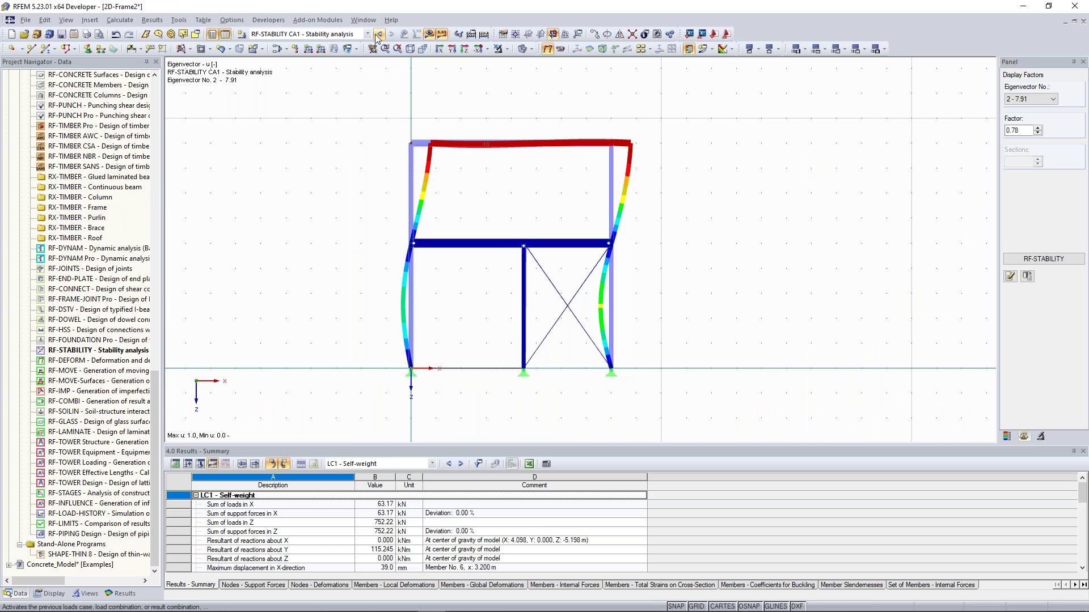
click(378, 35)
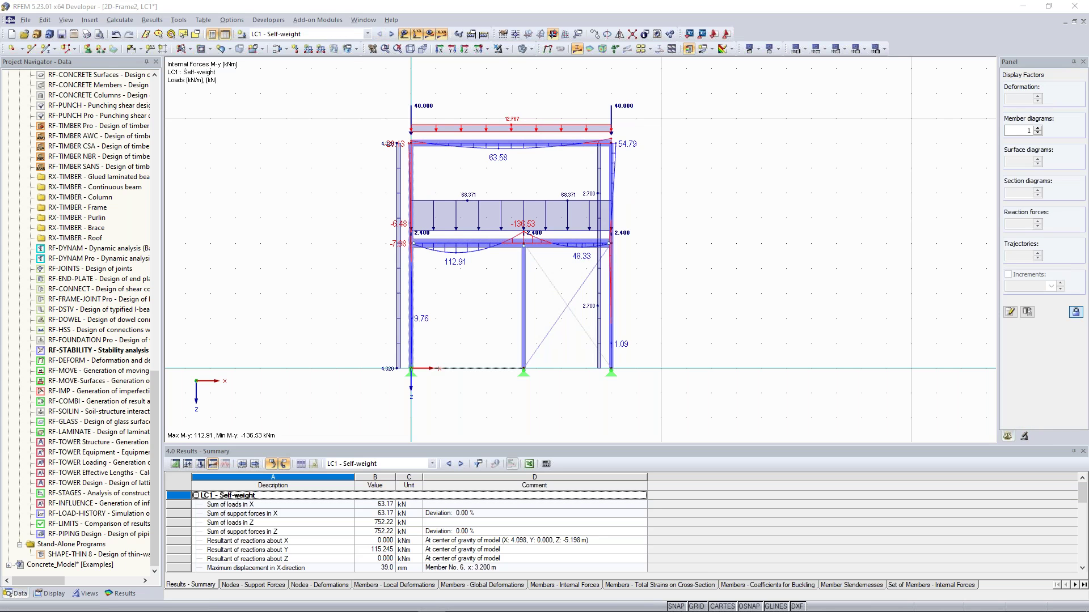
double_click(410, 126)
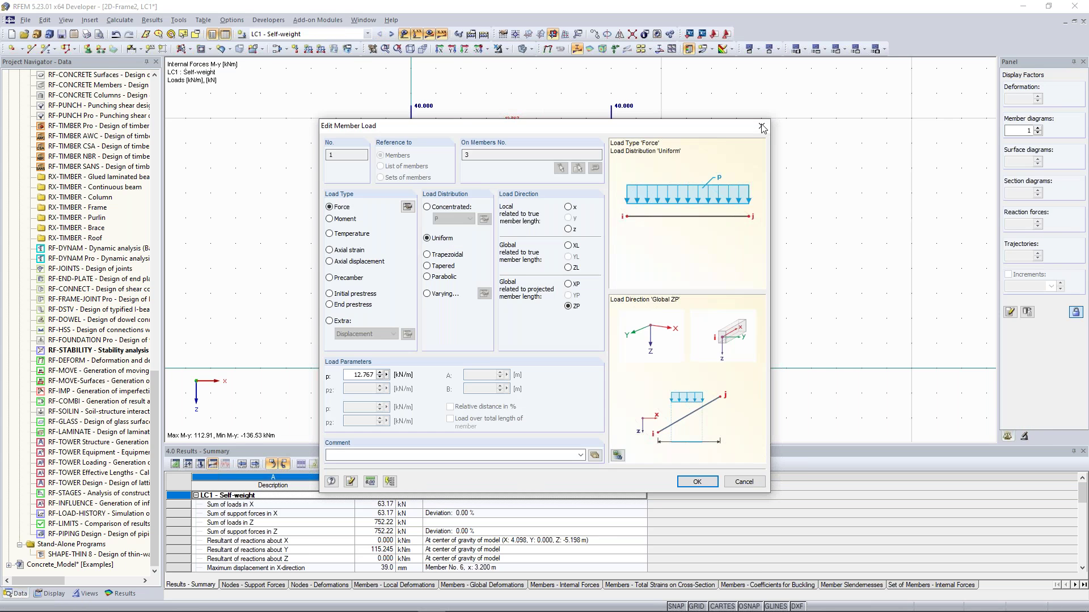
click(408, 208)
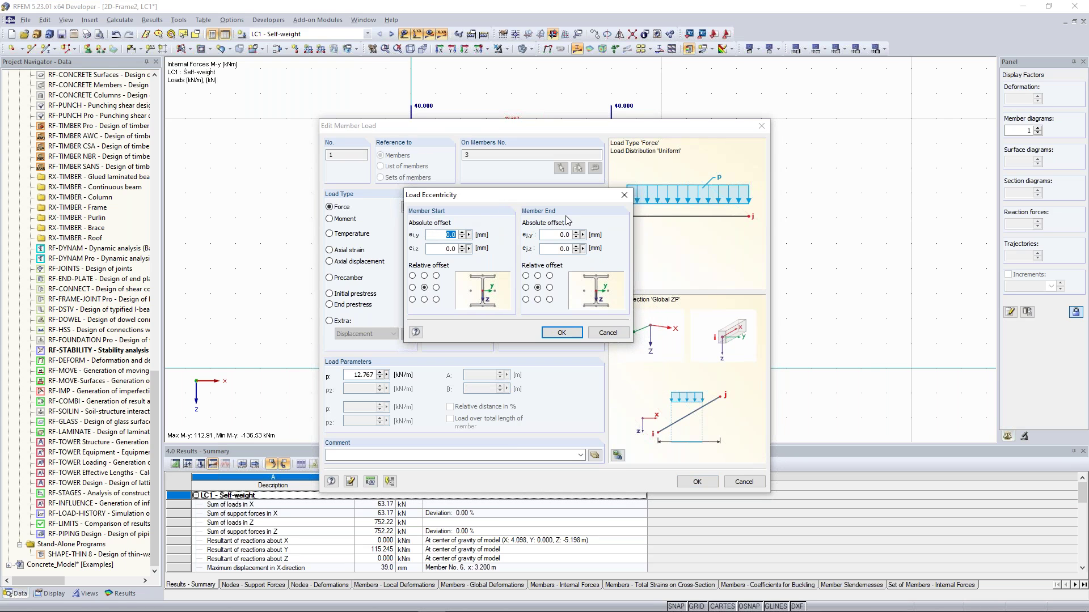
click(424, 276)
click(436, 287)
click(624, 195)
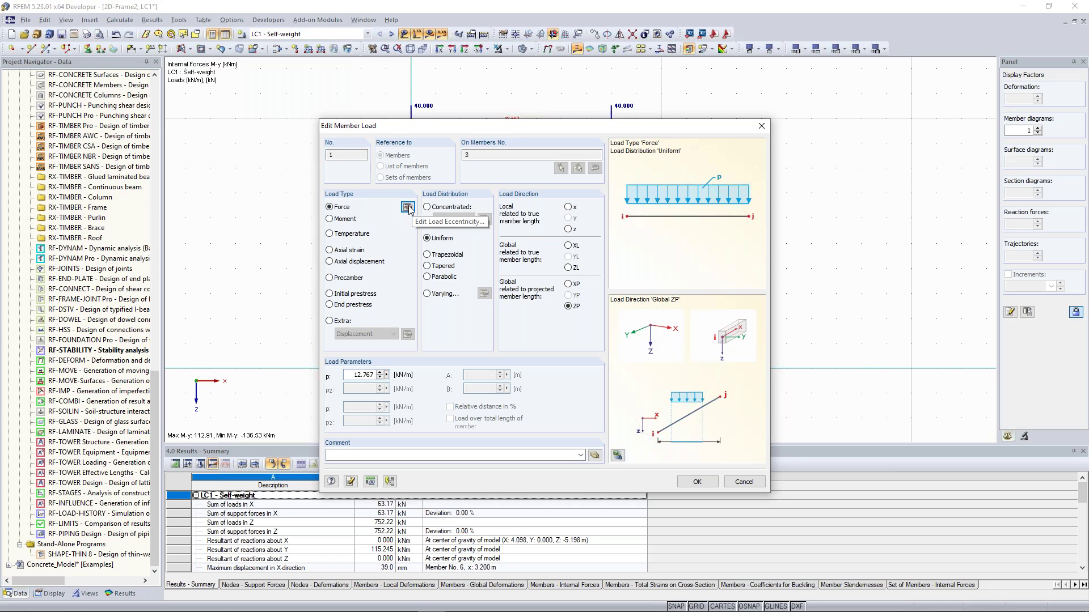
click(761, 126)
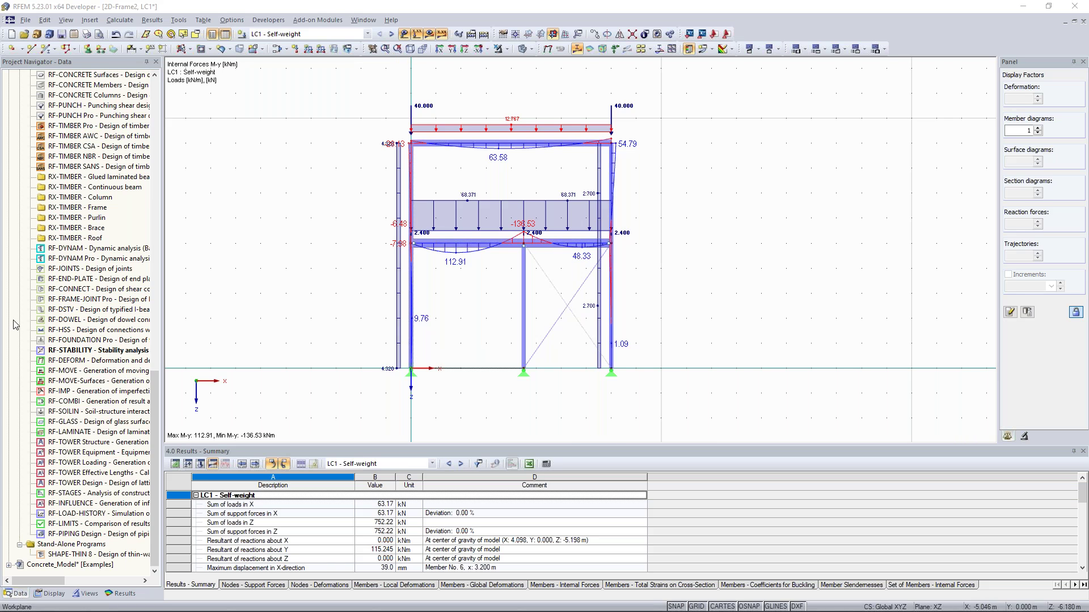
Step: Switch to the Concrete_Model window and view the LC2 - Imposed load arrangement on the building
click(362, 20)
click(387, 191)
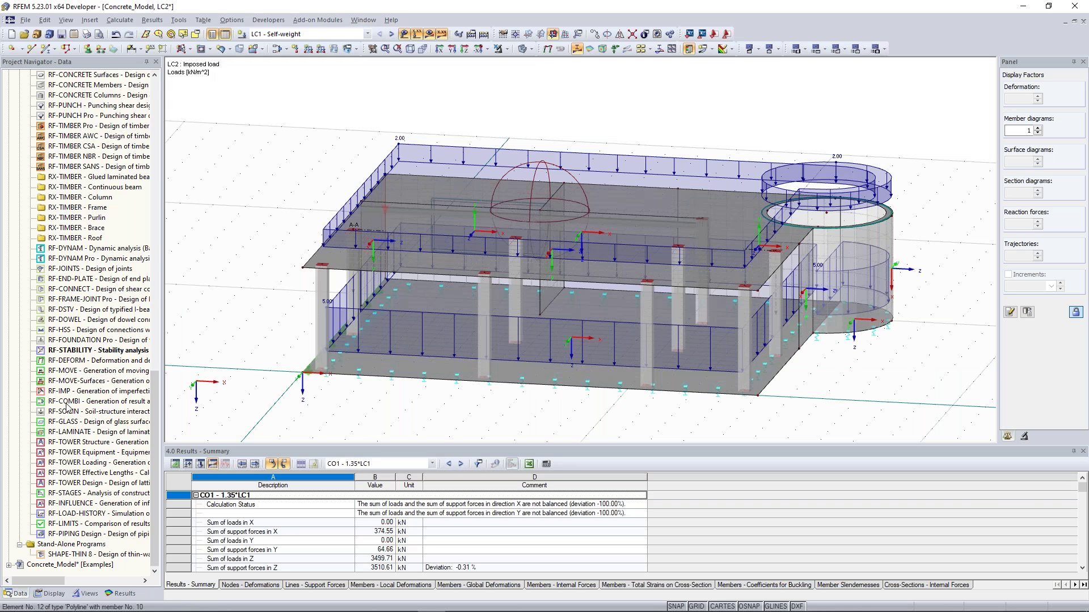
scroll(219, 285, down, 2)
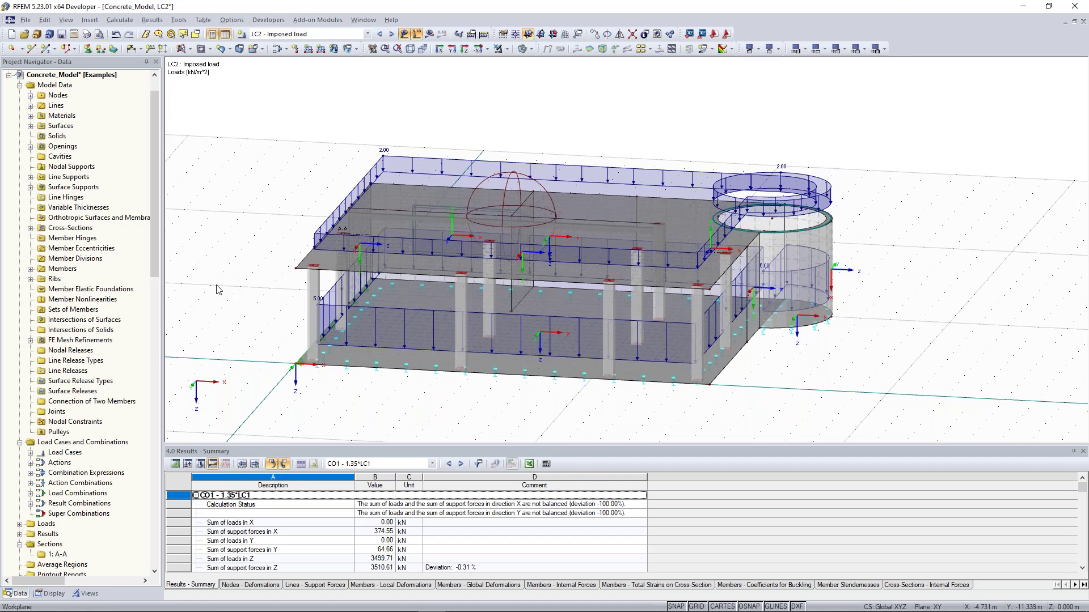
middle_drag(230, 173, 273, 222)
Step: Return to the 2D-Frame2 model and review the critical load factors in RF-STABILITY
click(368, 24)
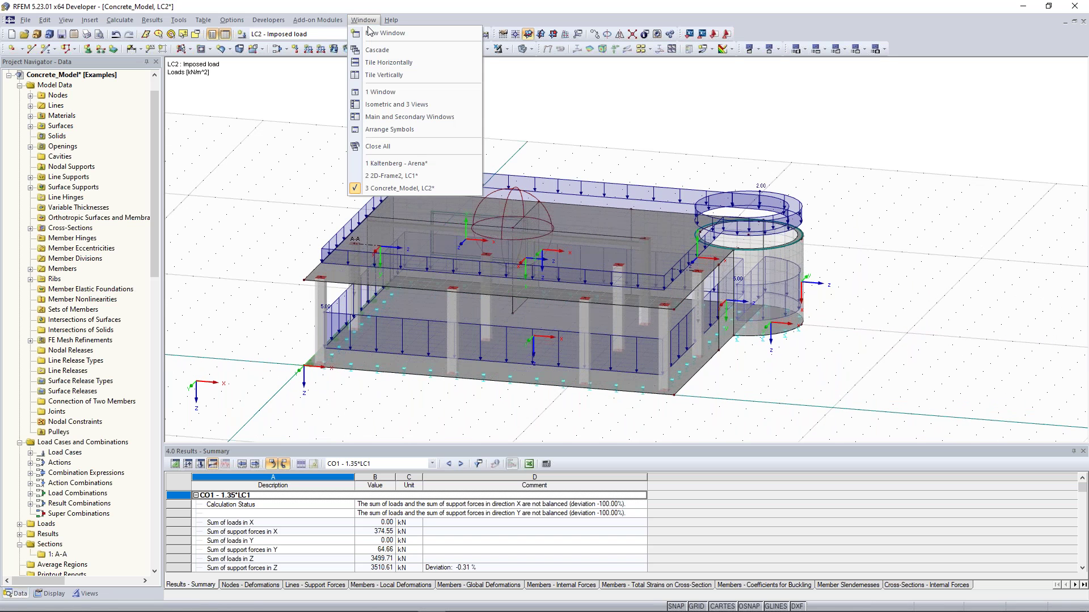
click(406, 184)
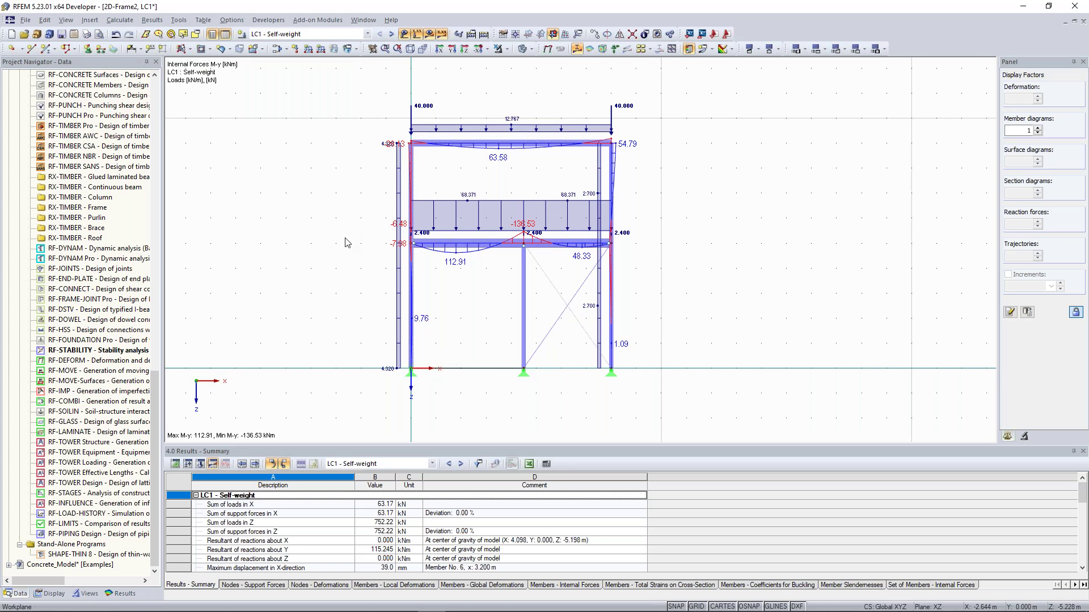
double_click(101, 351)
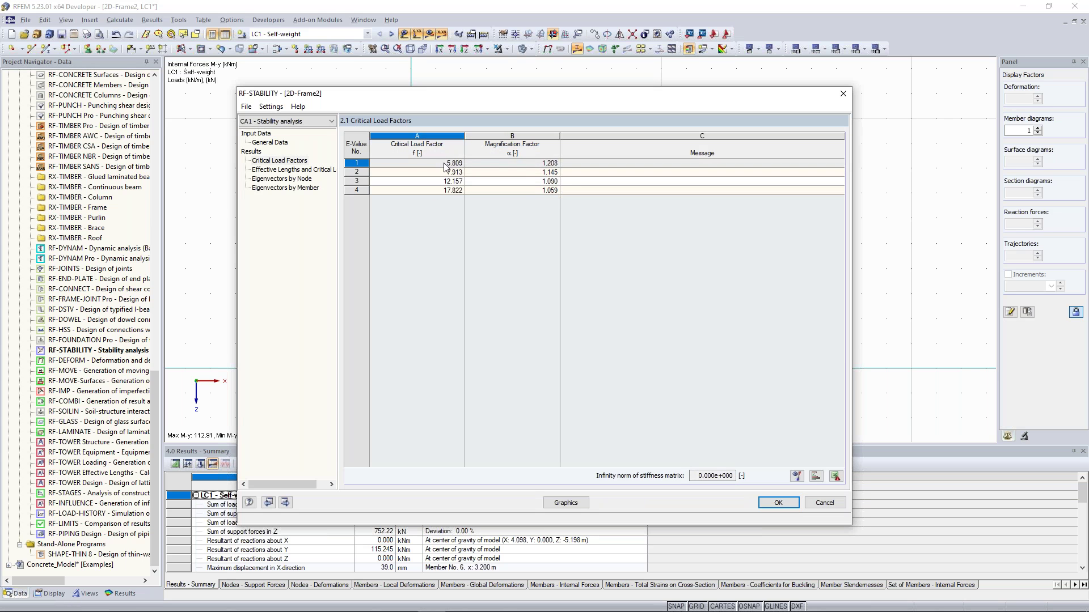
click(843, 94)
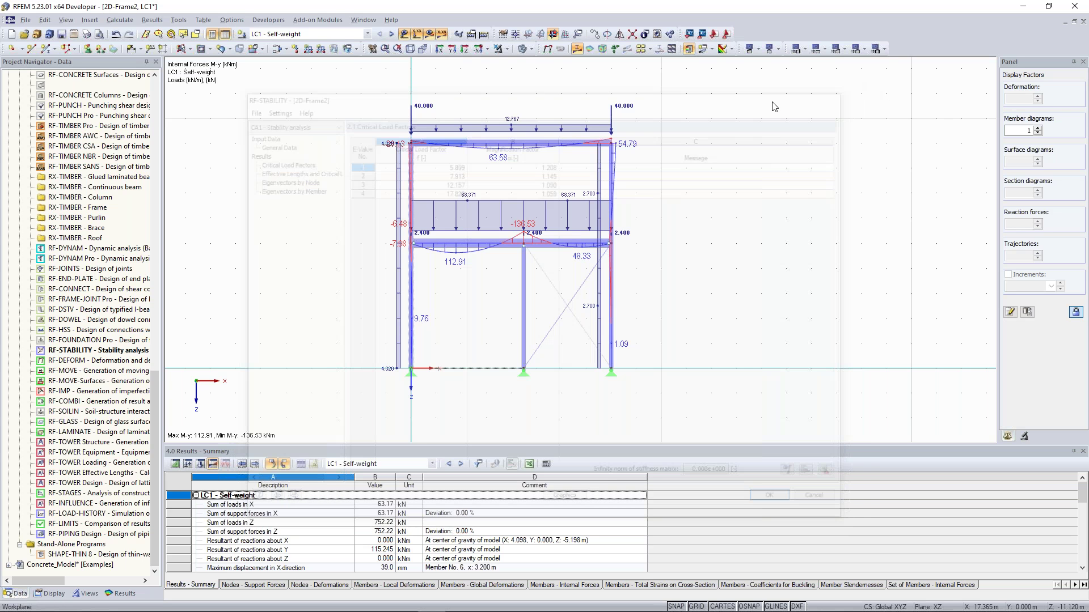
Step: Examine the LC1 results summary, including displacements and calculation status, and recheck the critical load factors in RF-STABILITY
scroll(389, 163, up, 2)
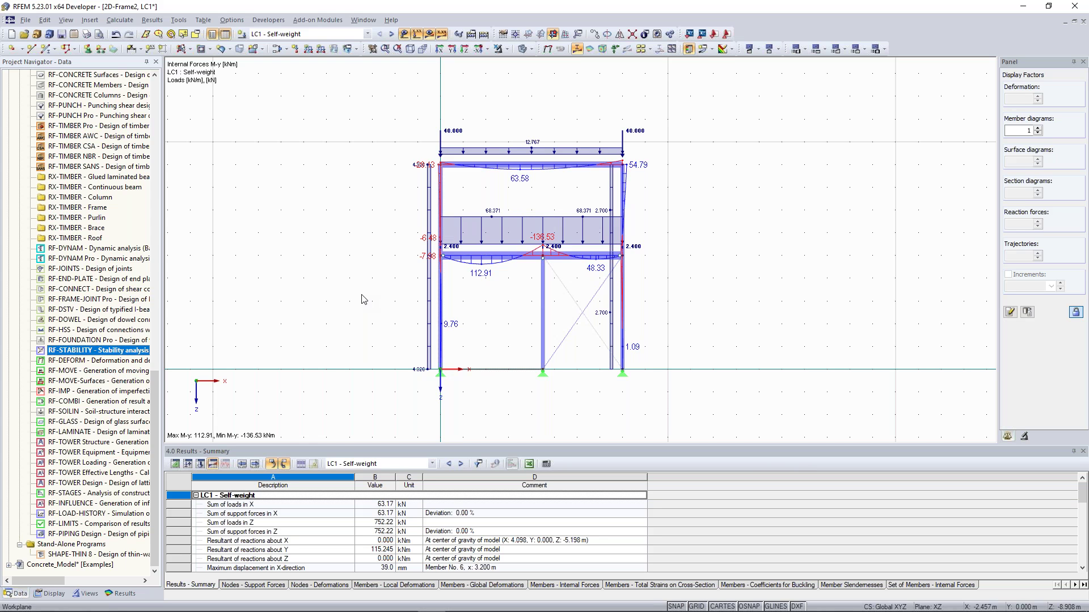
click(284, 567)
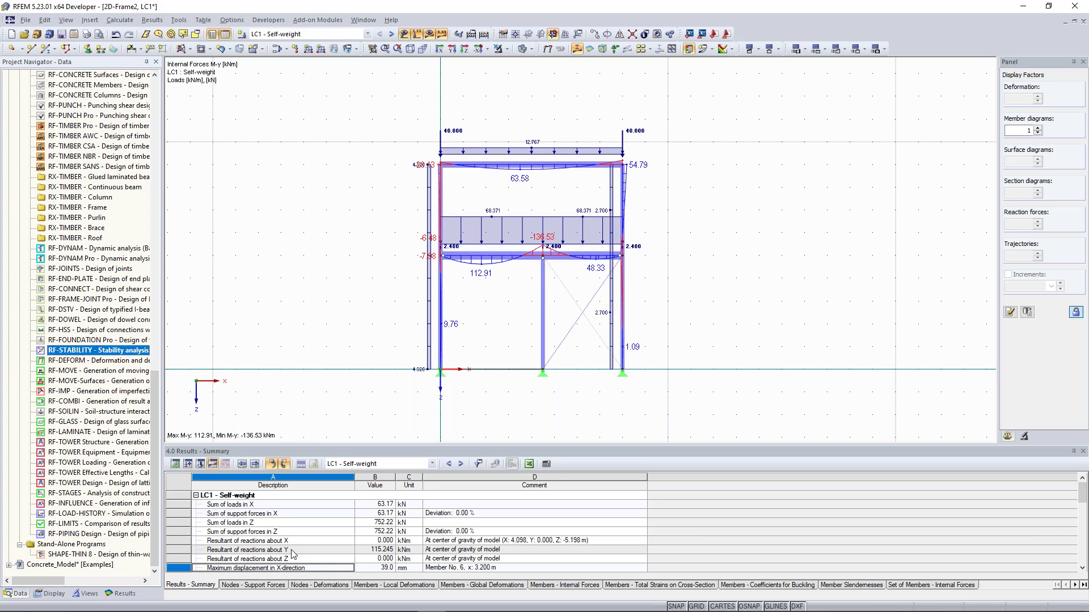
scroll(289, 547, down, 5)
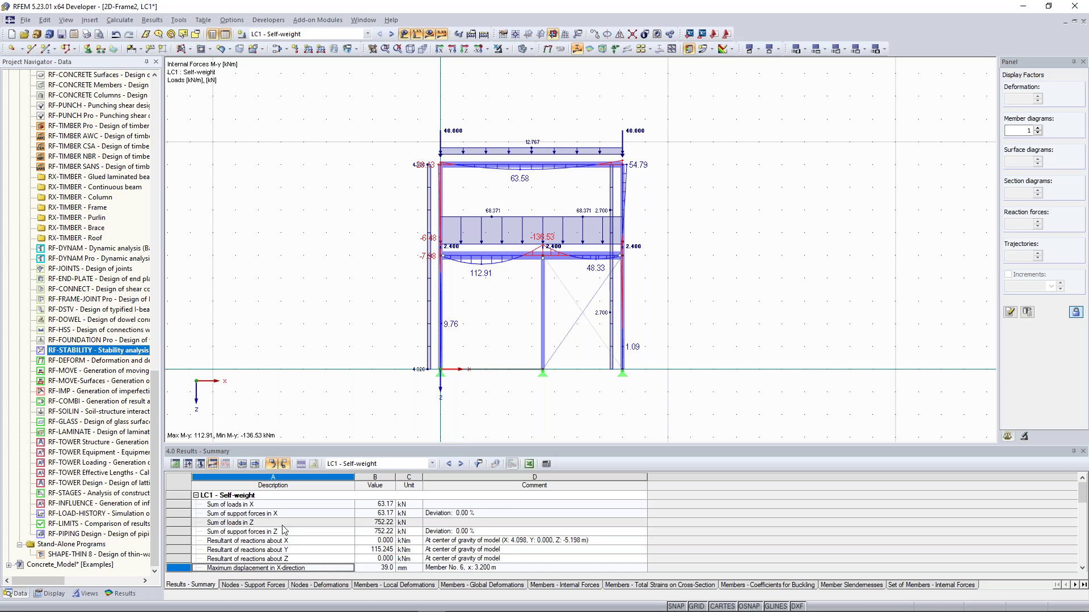
scroll(284, 528, down, 2)
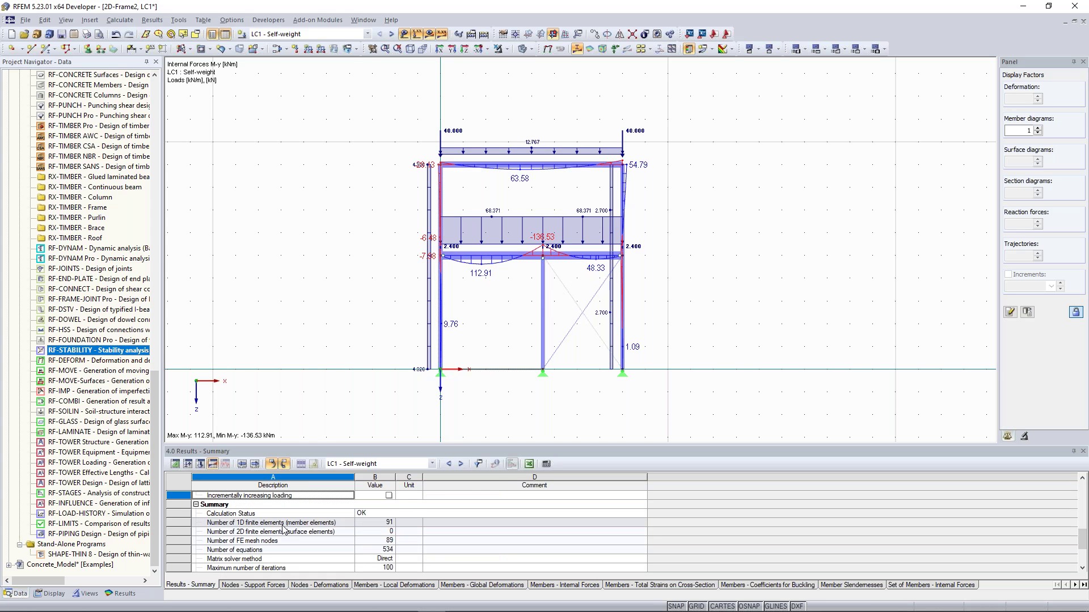
scroll(284, 528, down, 2)
drag(1083, 562, 1084, 503)
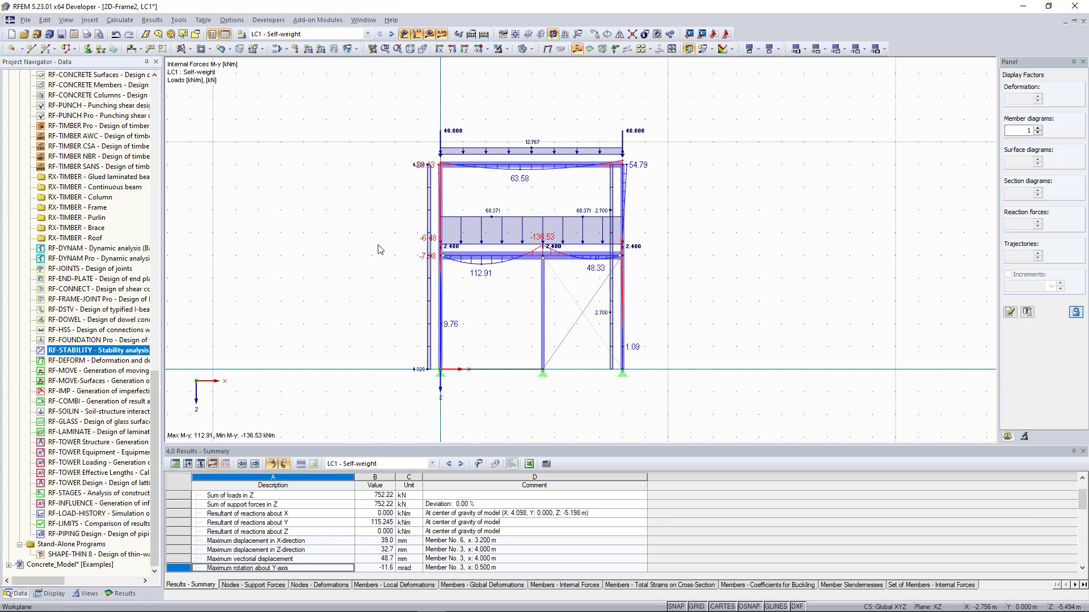
double_click(116, 350)
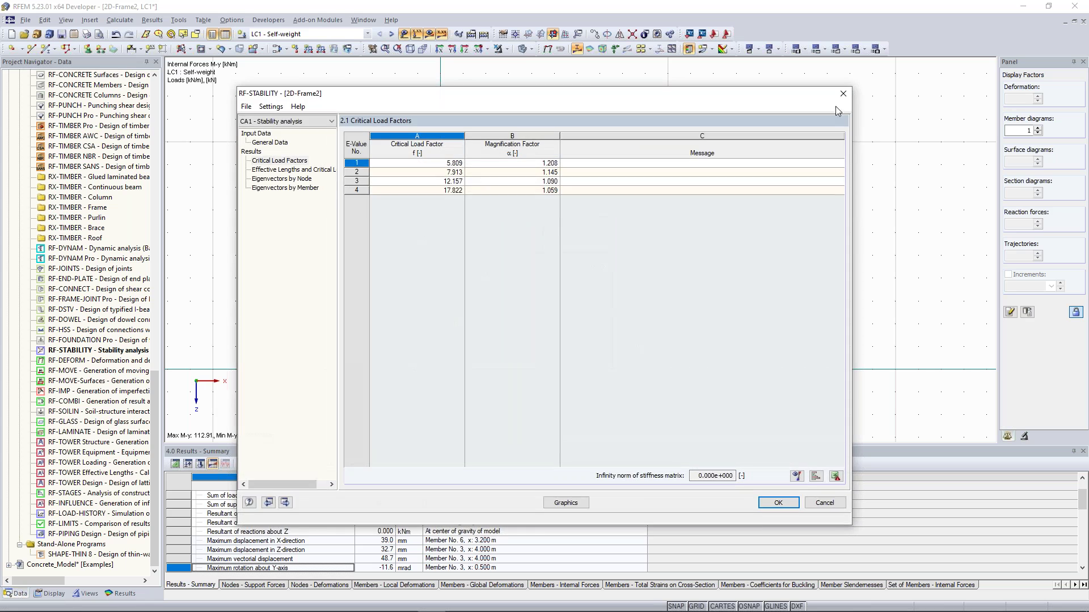
click(842, 95)
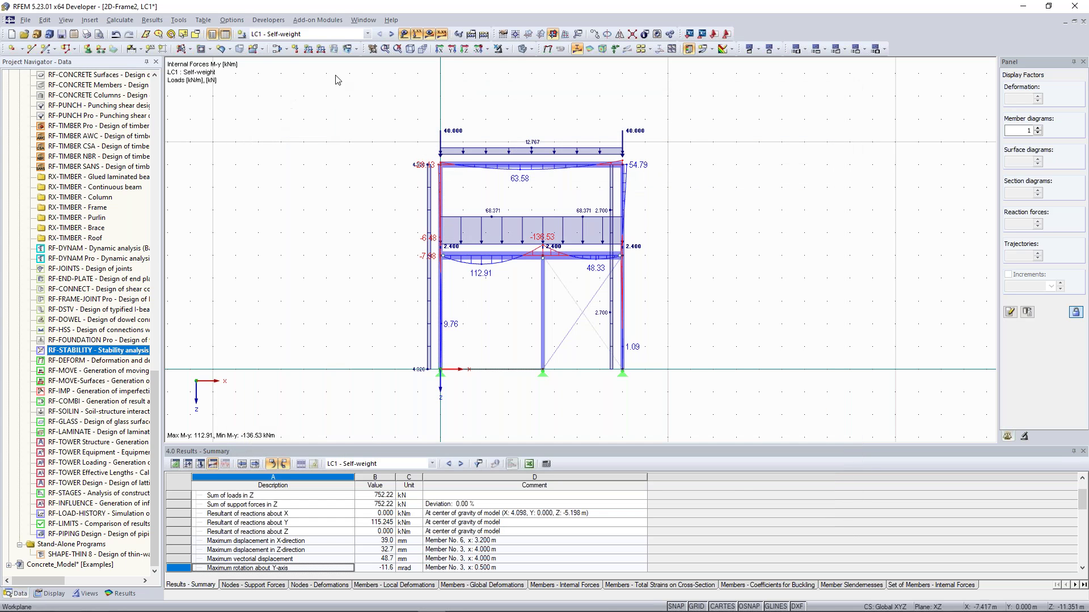
Step: Inspect the incrementally increasing loading options in the calculation parameters of LC1 and leave without keeping changes
click(288, 49)
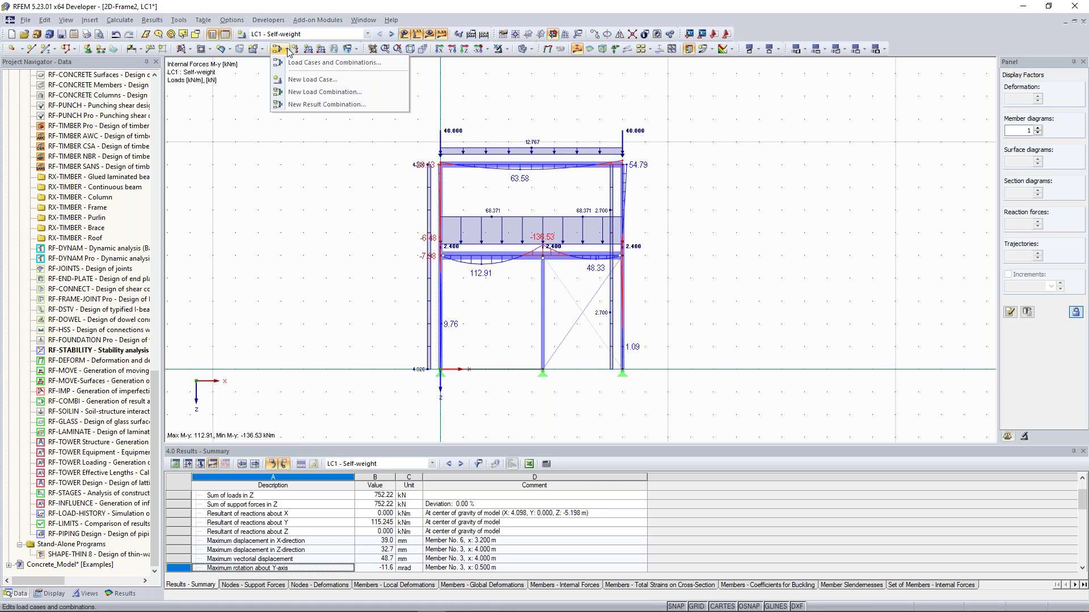
click(326, 62)
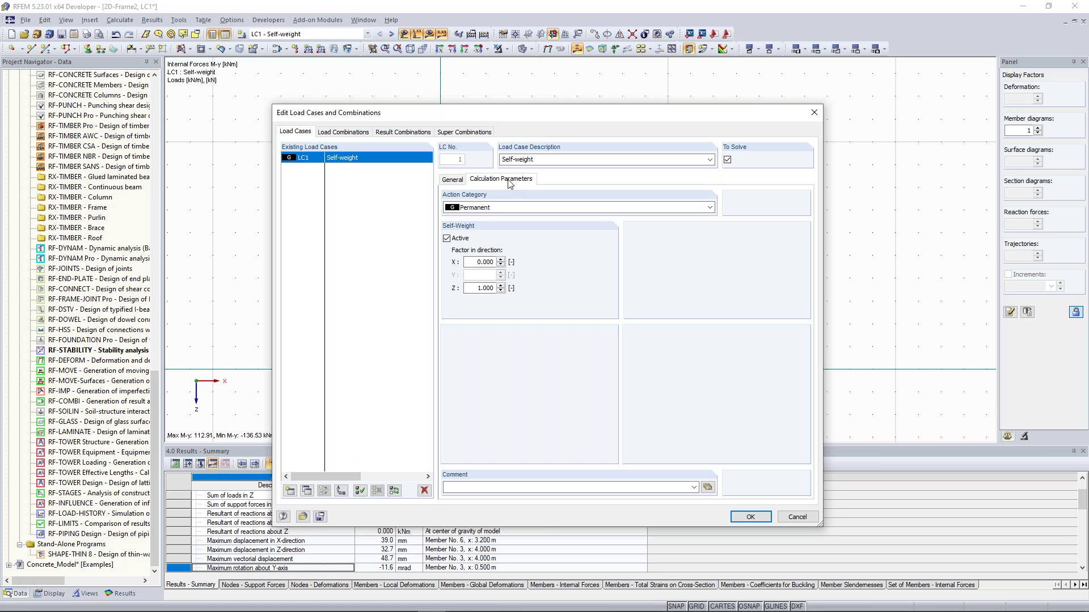
click(509, 181)
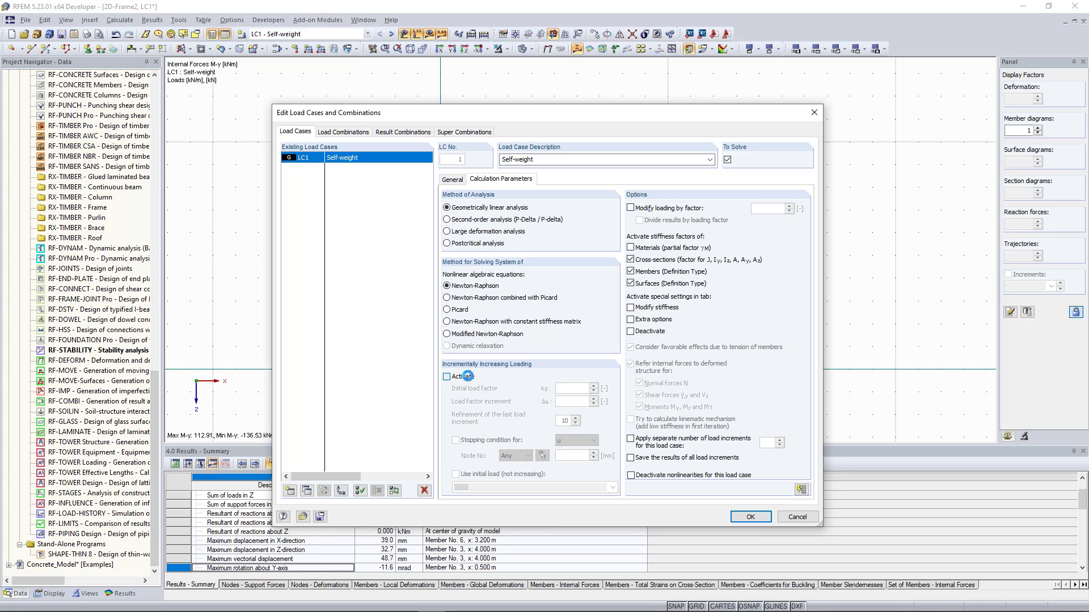
click(454, 377)
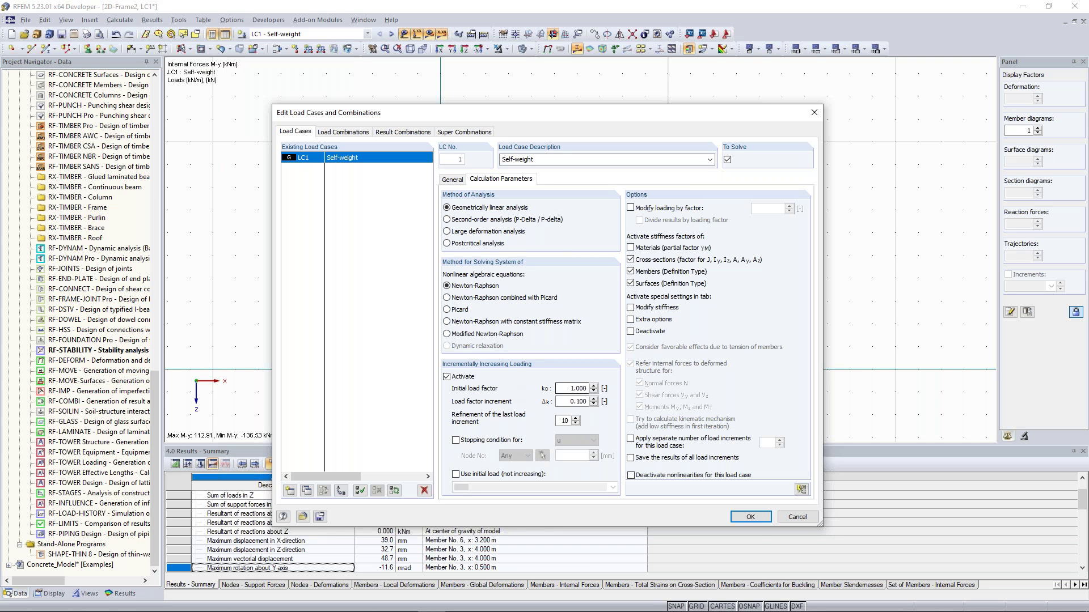
key(Tab)
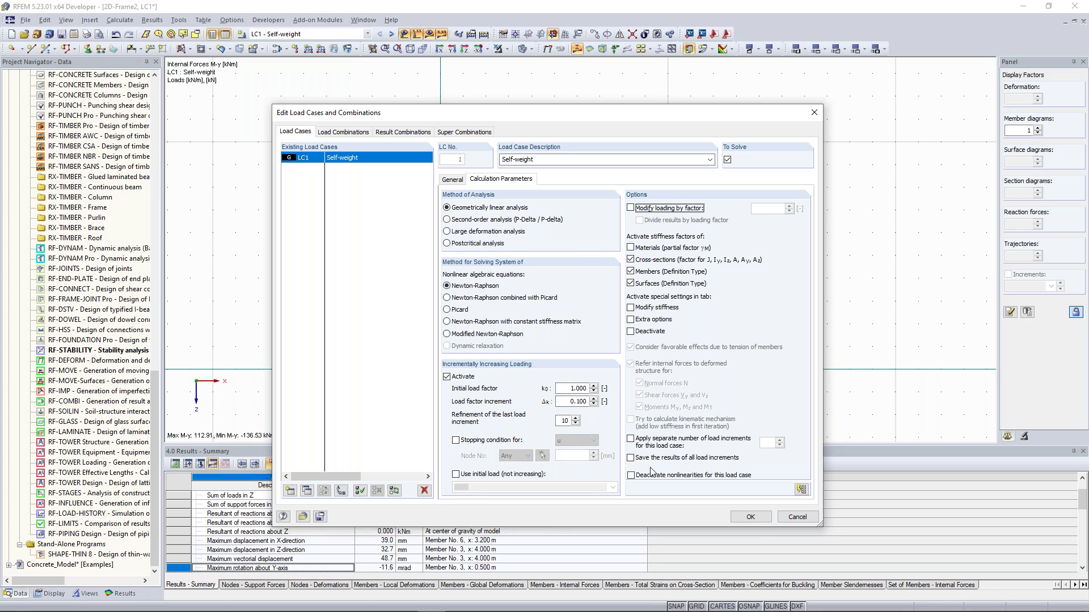
click(463, 378)
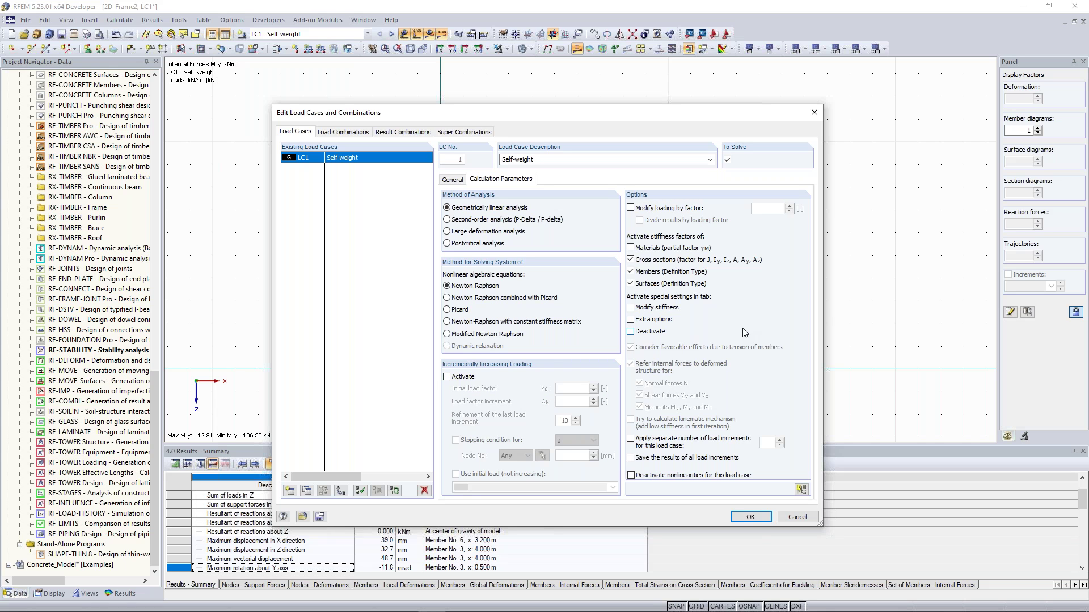
click(814, 112)
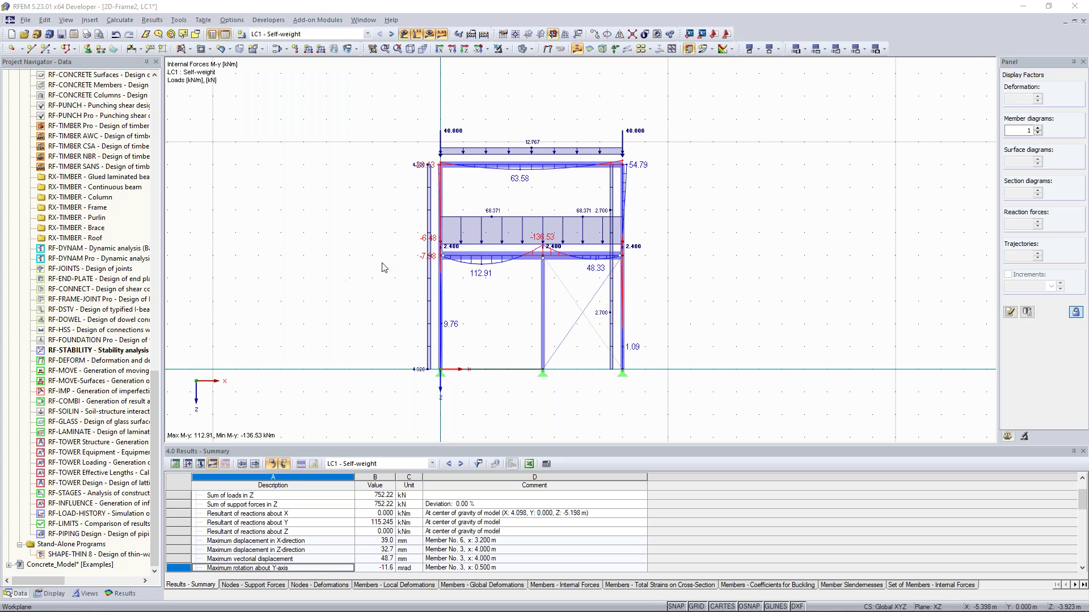
Step: Start a new Beam member, view the thin-walled trapezoidal hollow section parameters in the cross-section library, and discard the member
middle_drag(370, 256, 359, 249)
scroll(359, 249, up, 2)
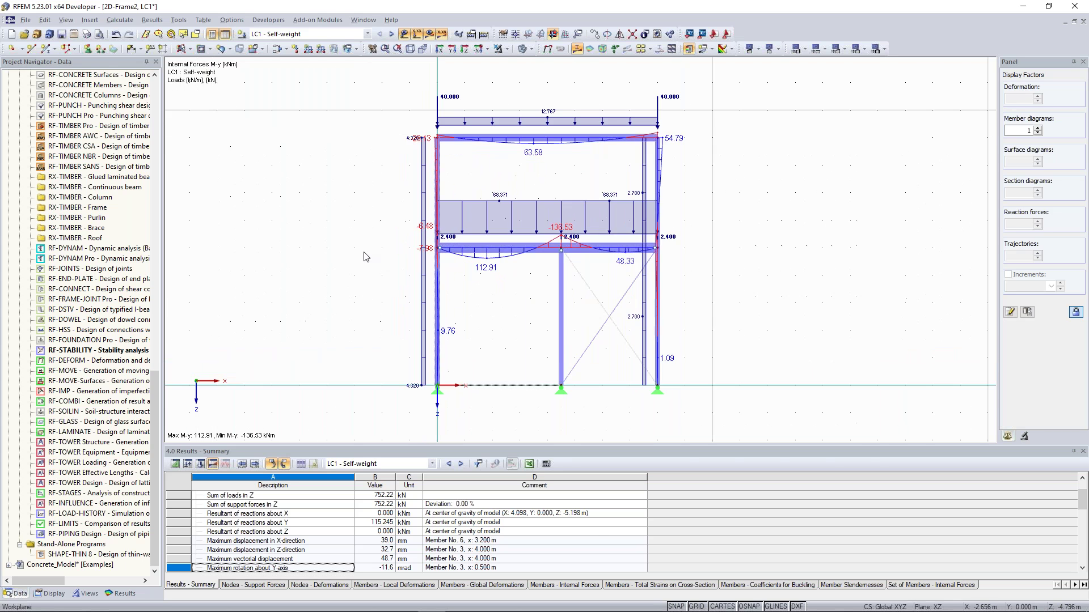
click(43, 52)
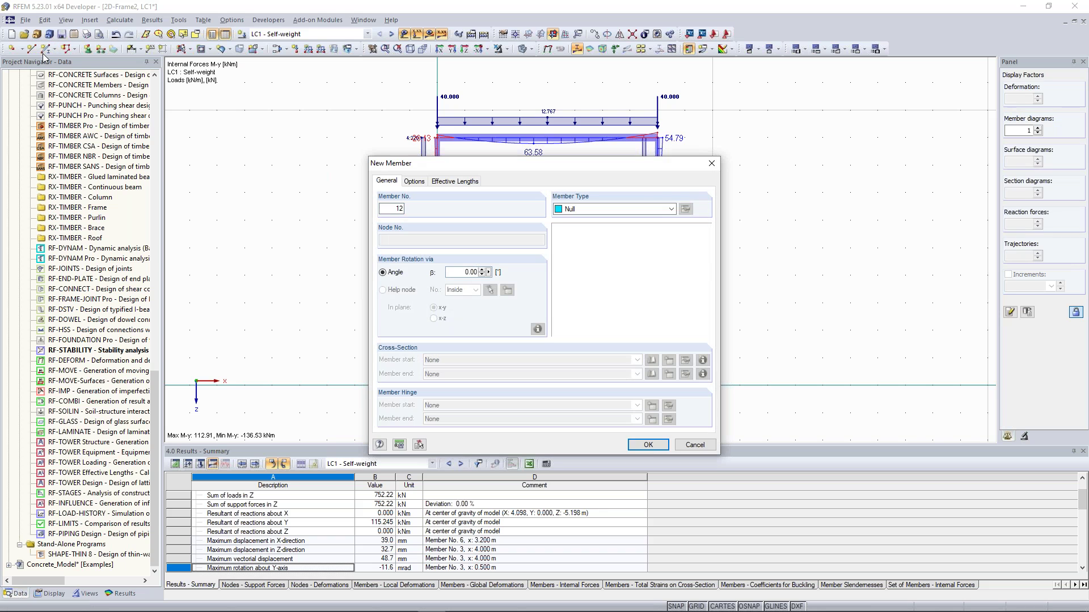
click(644, 209)
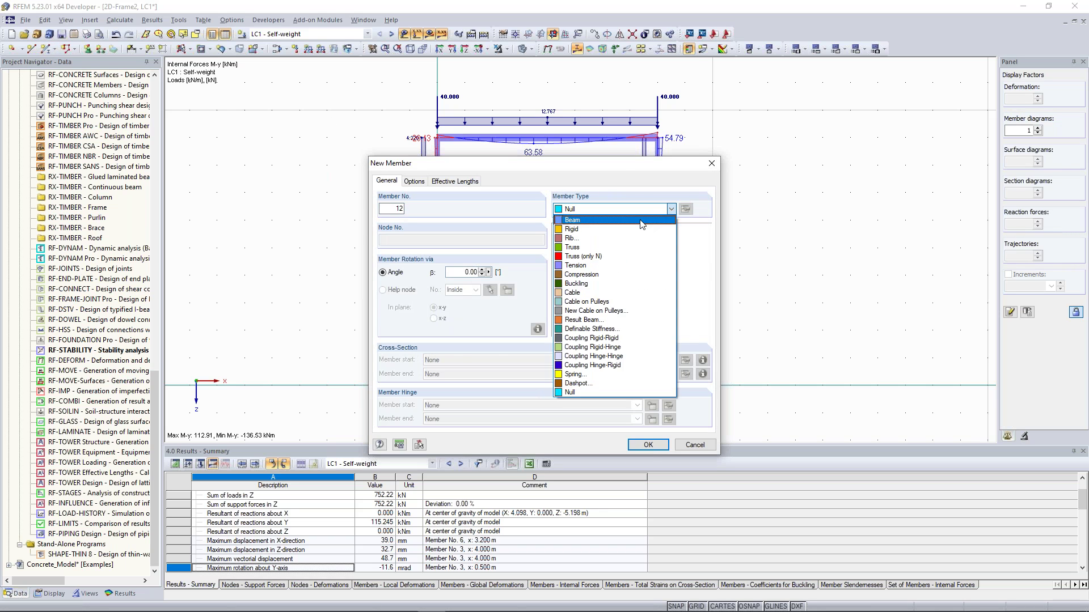
click(642, 229)
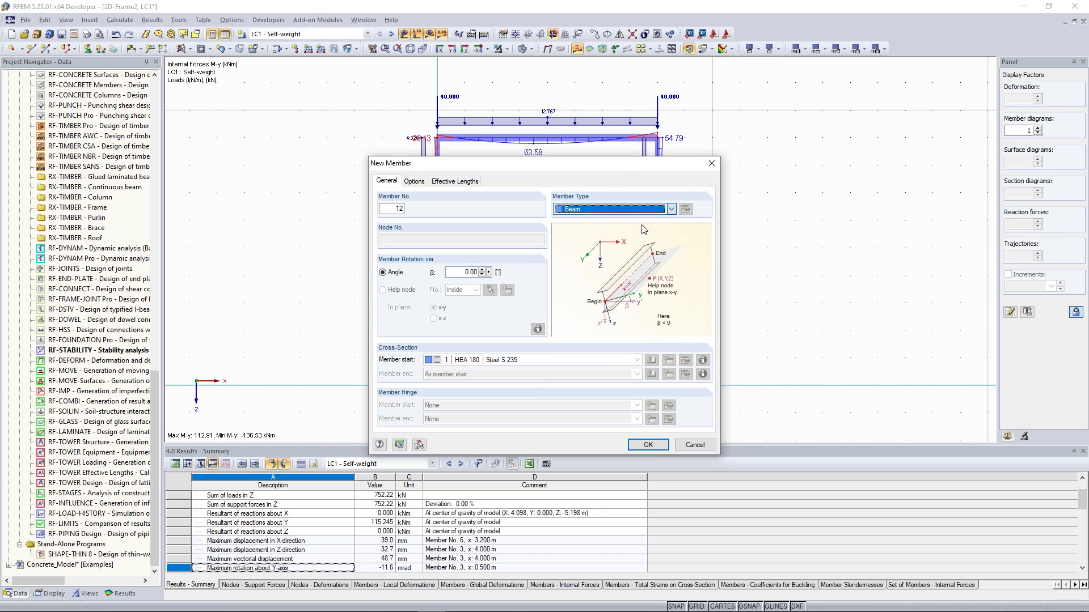
click(671, 359)
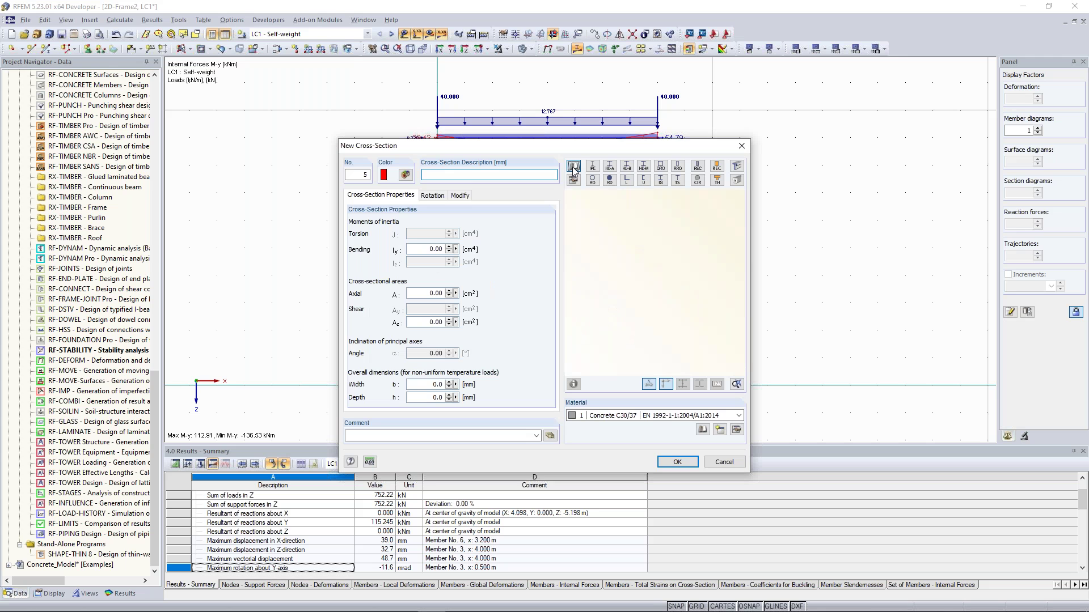
click(573, 167)
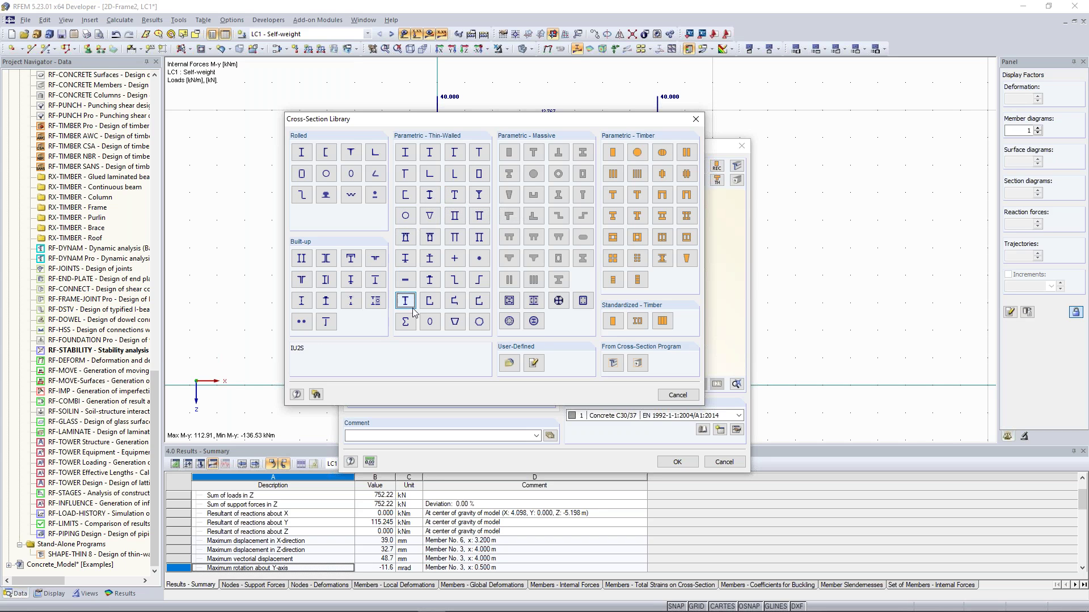
click(454, 322)
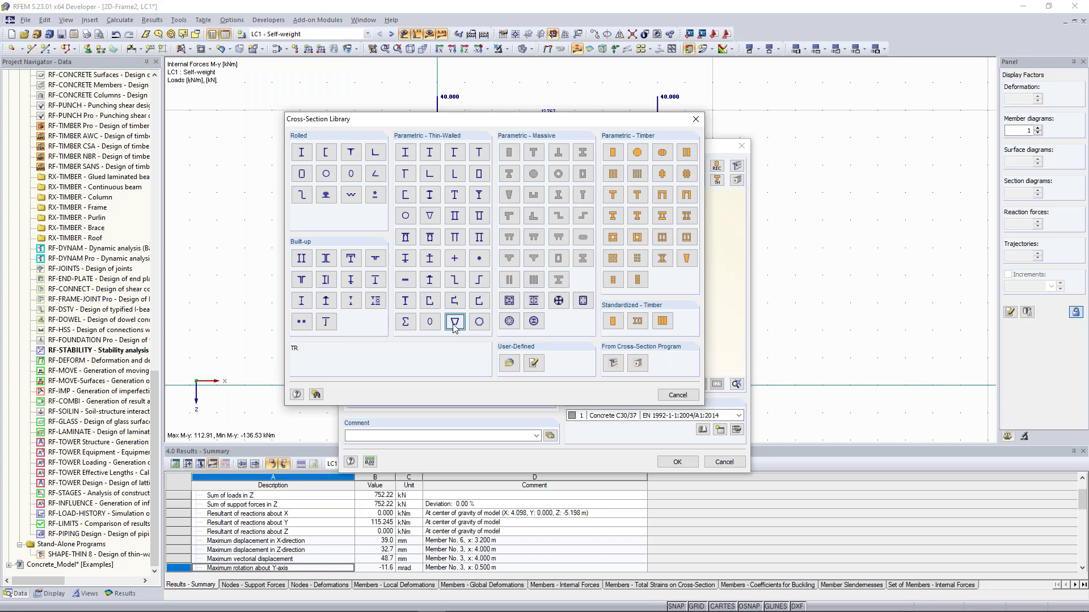
click(454, 322)
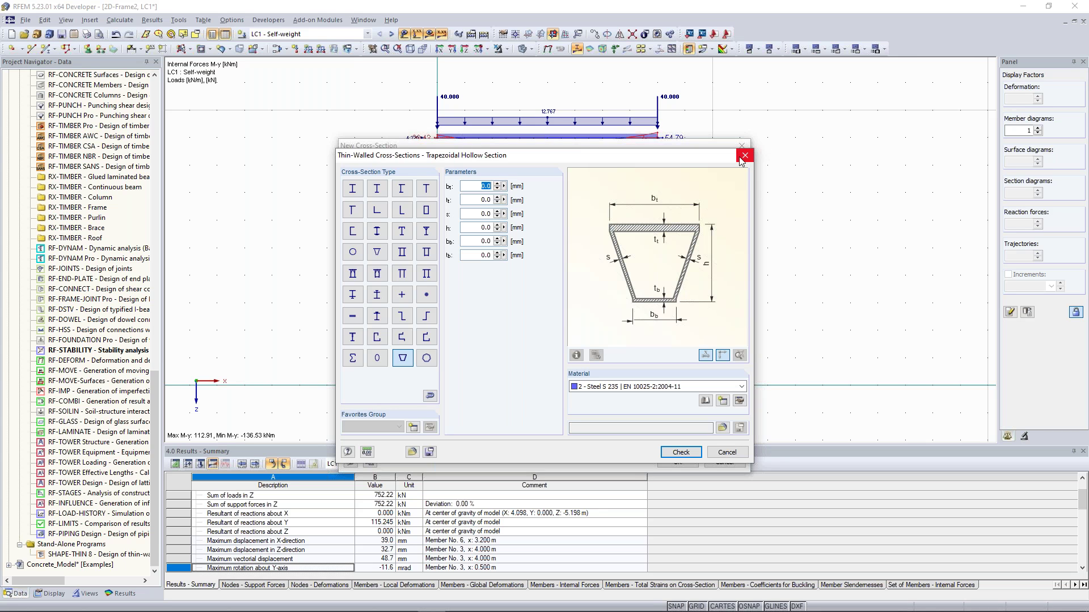
click(742, 159)
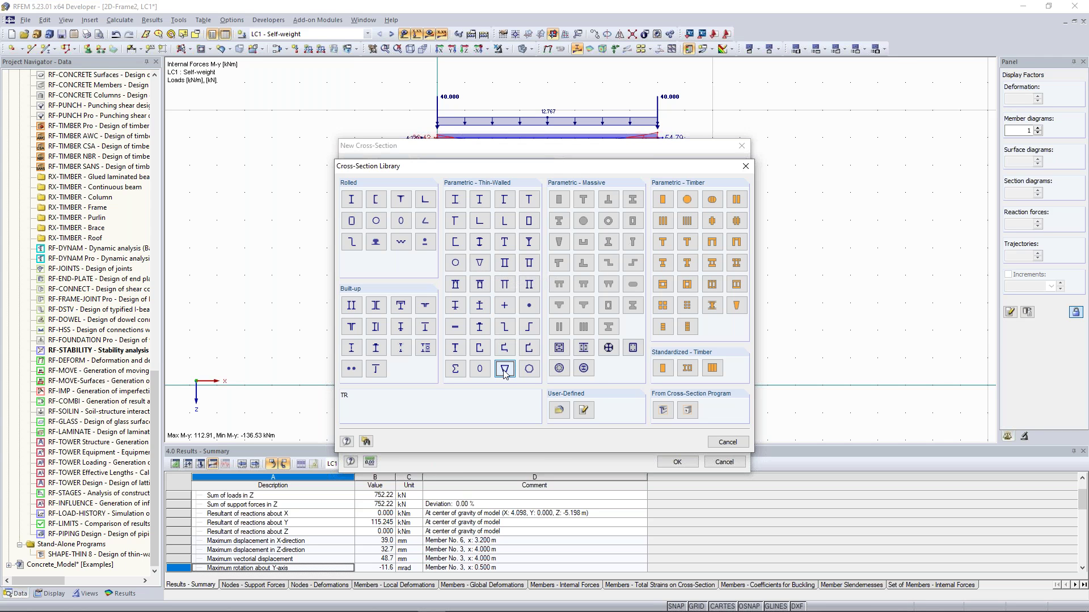
click(745, 166)
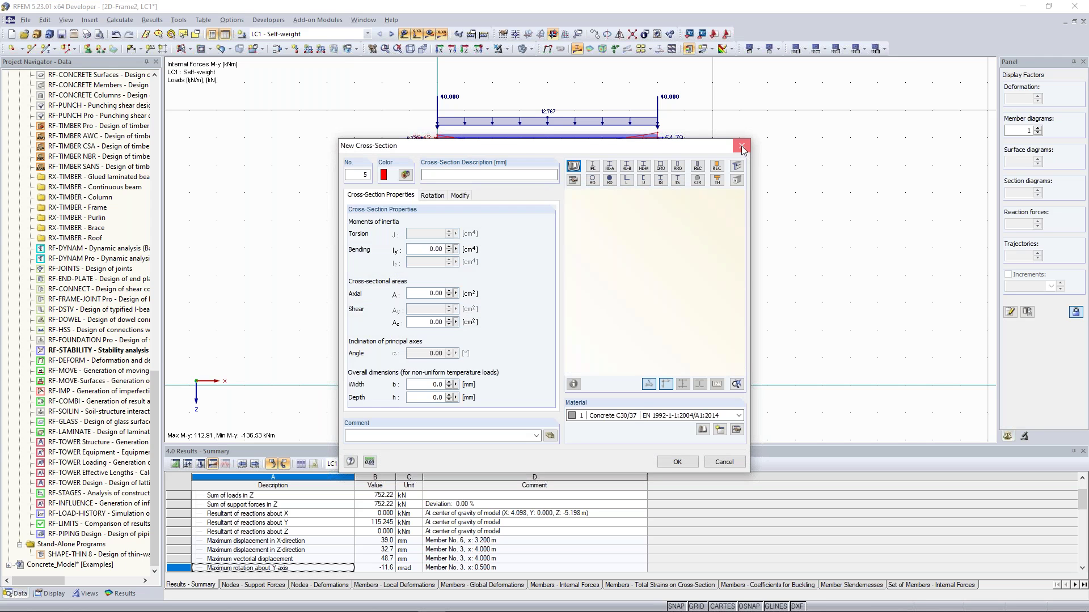
click(741, 146)
click(712, 164)
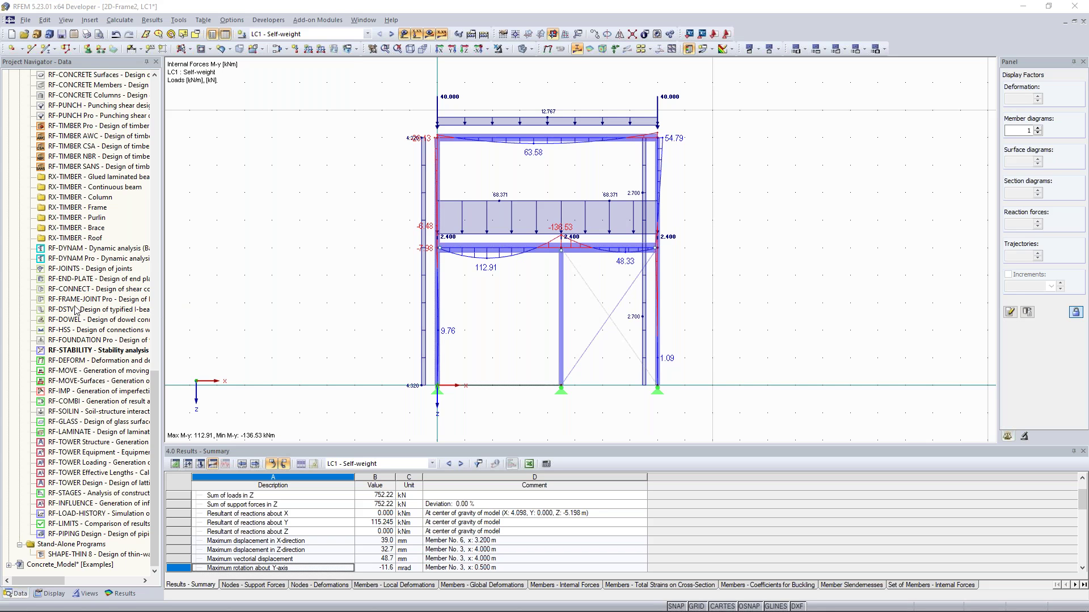
Step: Switch to the Concrete_Model window and show the results of result combination RC1 - ULS (STR/GEO)
right_click(266, 280)
click(310, 177)
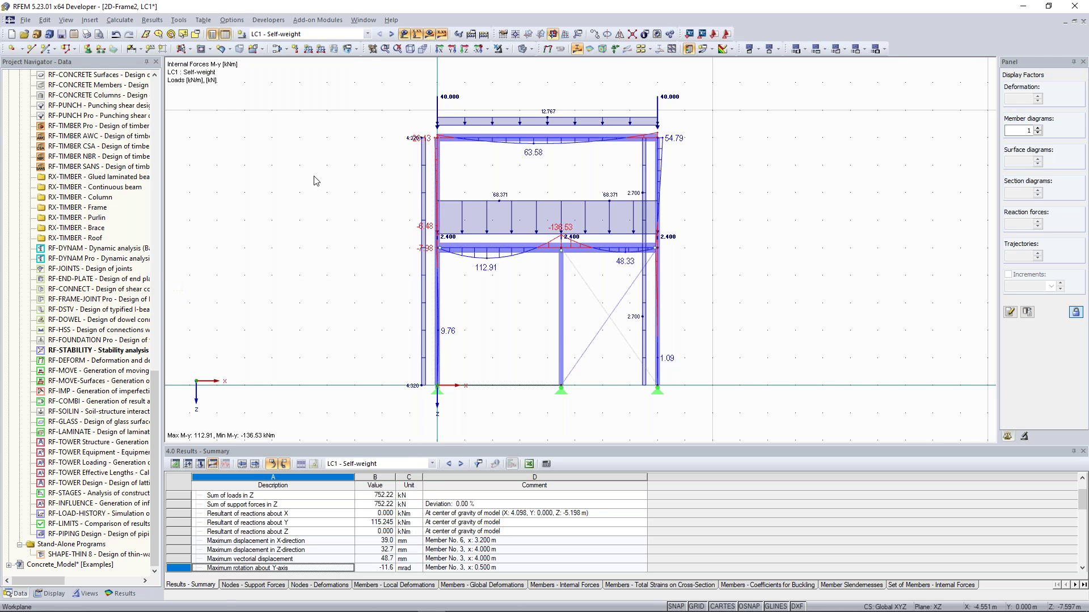
click(358, 19)
click(324, 20)
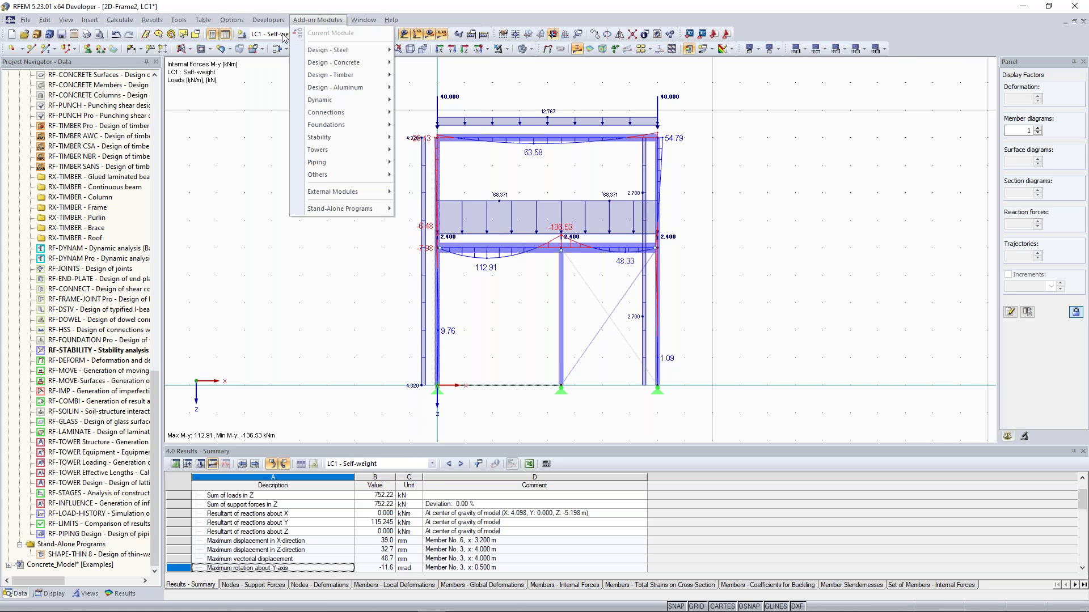
mouse_move(360, 22)
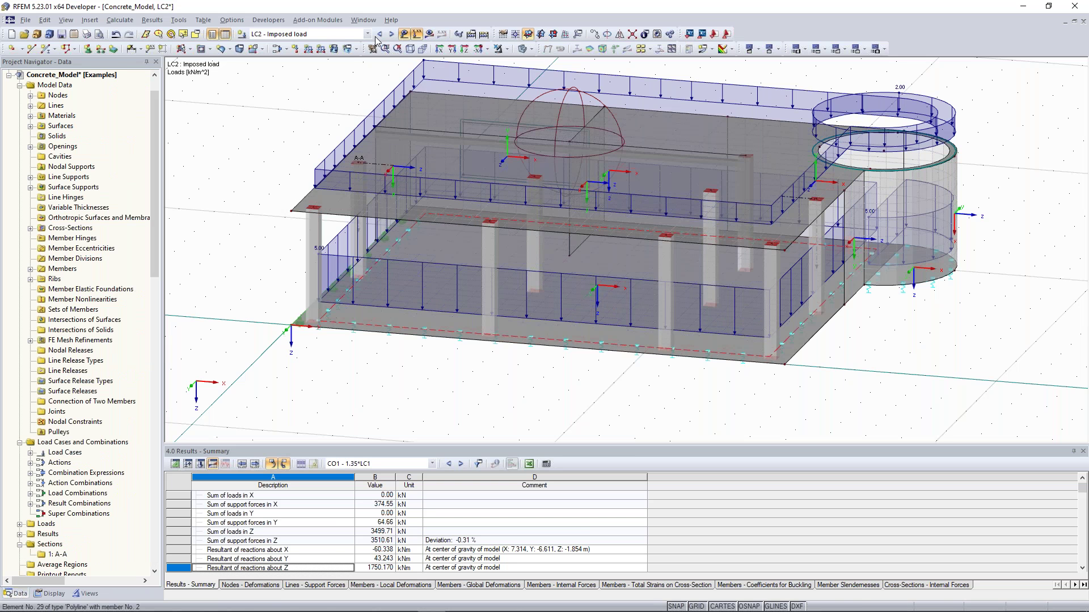
click(368, 34)
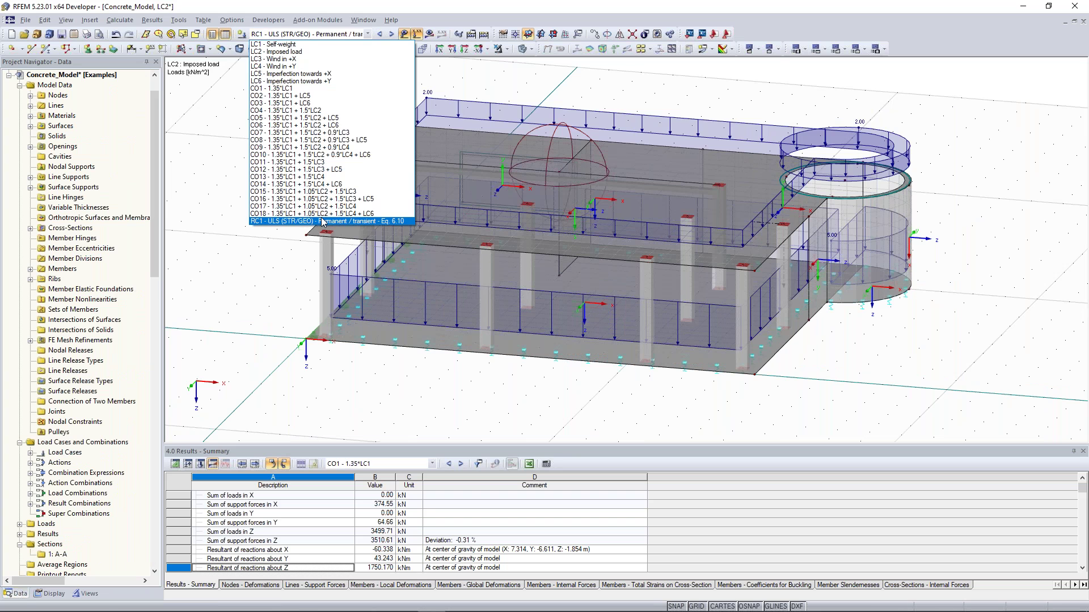
click(317, 218)
click(429, 34)
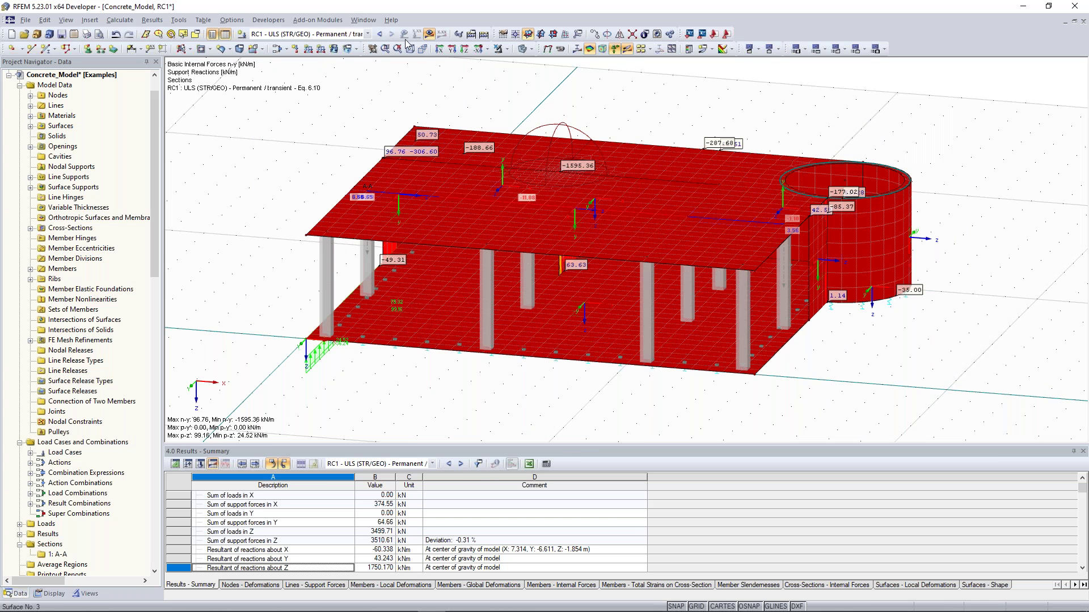
click(441, 34)
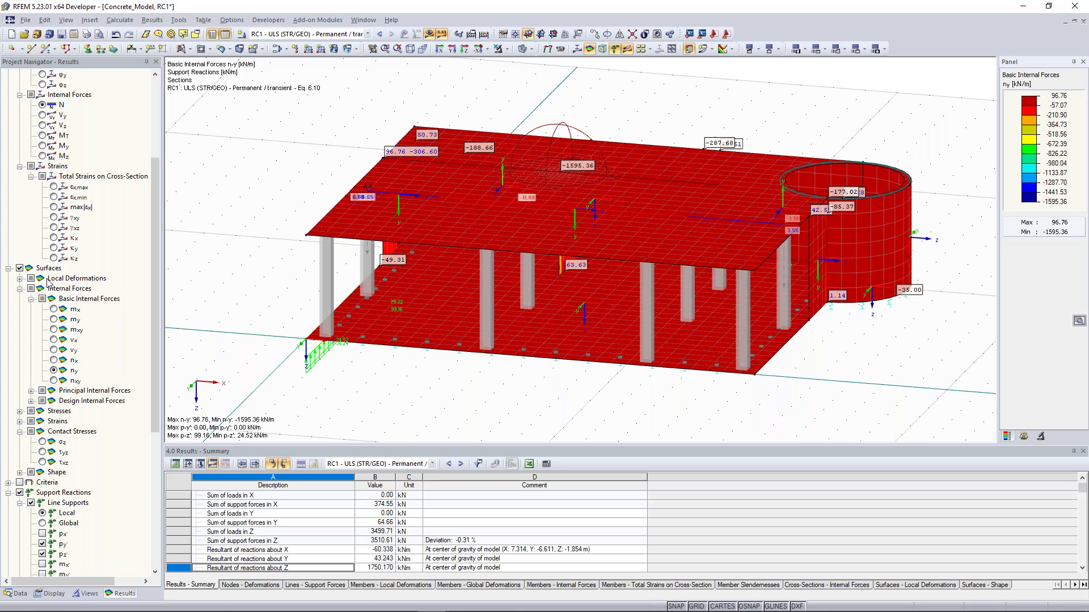
Step: Display the basic internal forces m-x on the surfaces and examine their distribution on the roof slab
click(32, 288)
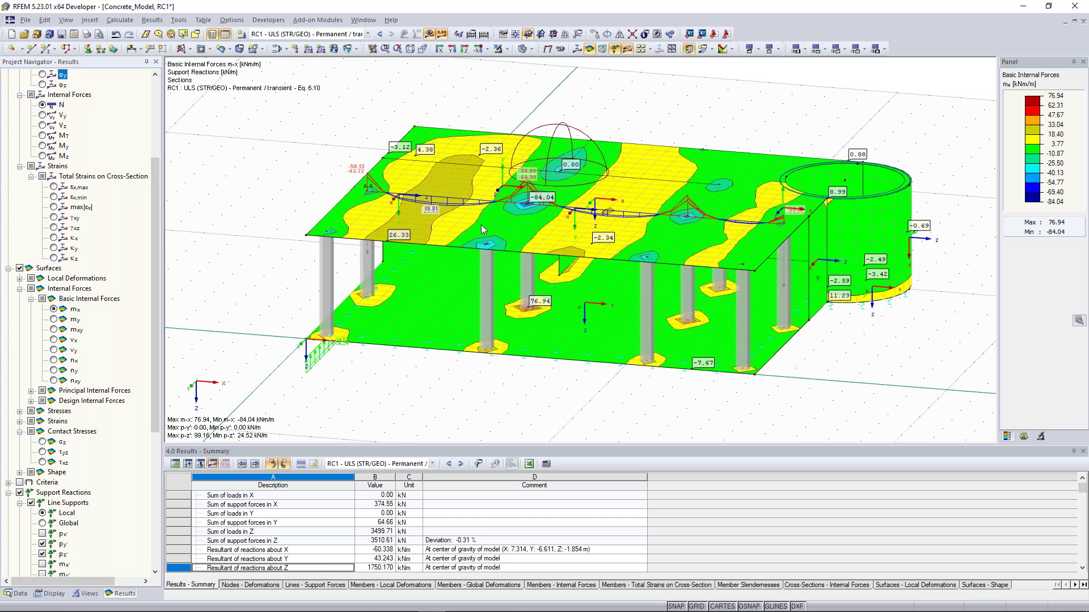
ctrl+middle_drag(480, 225, 468, 233)
scroll(478, 226, up, 1)
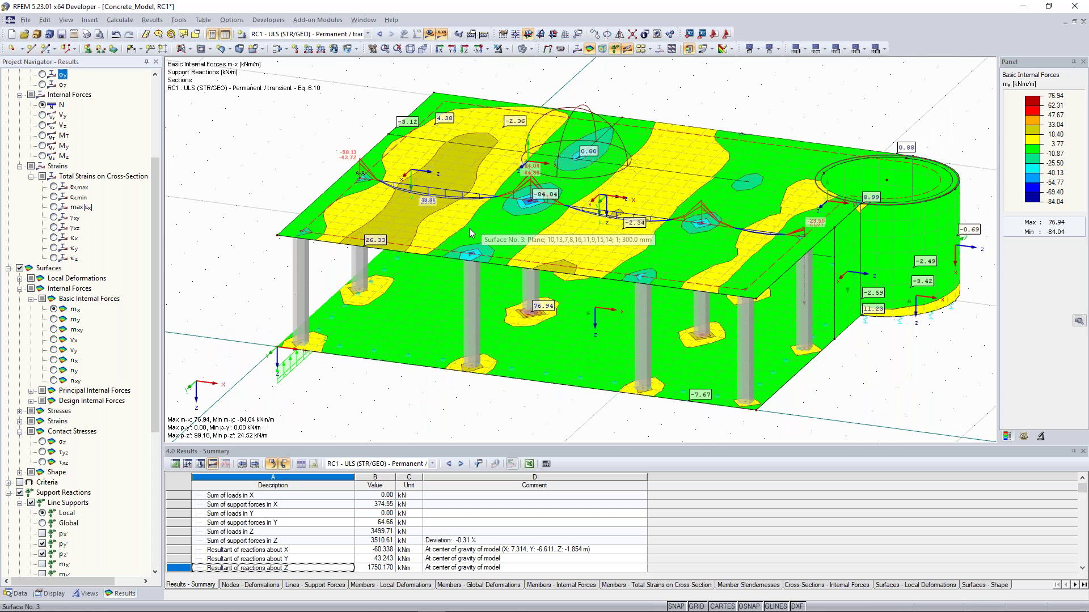
scroll(475, 244, up, 1)
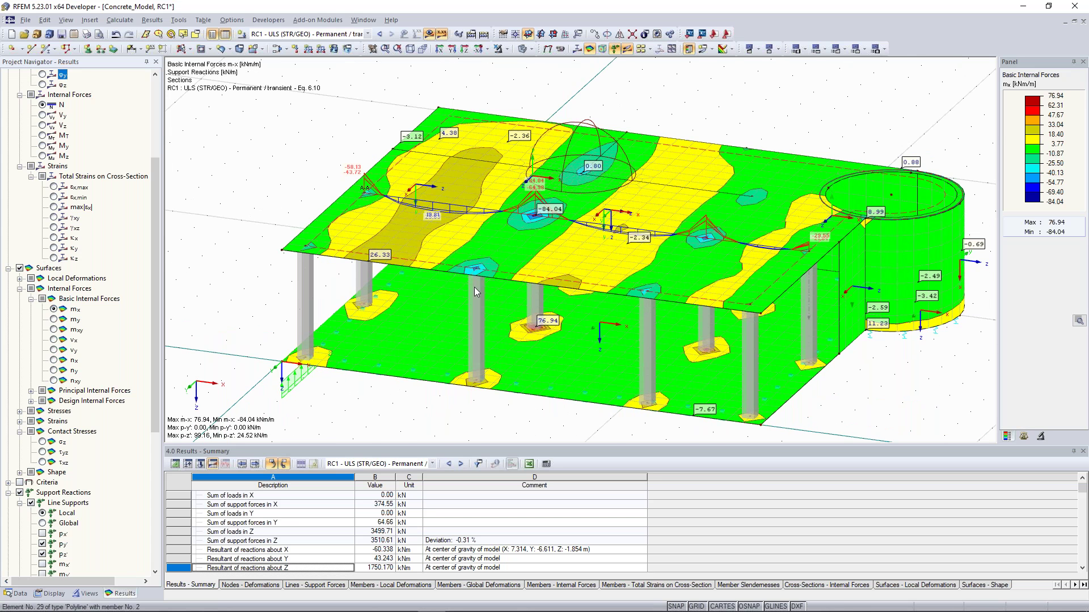
scroll(474, 287, up, 1)
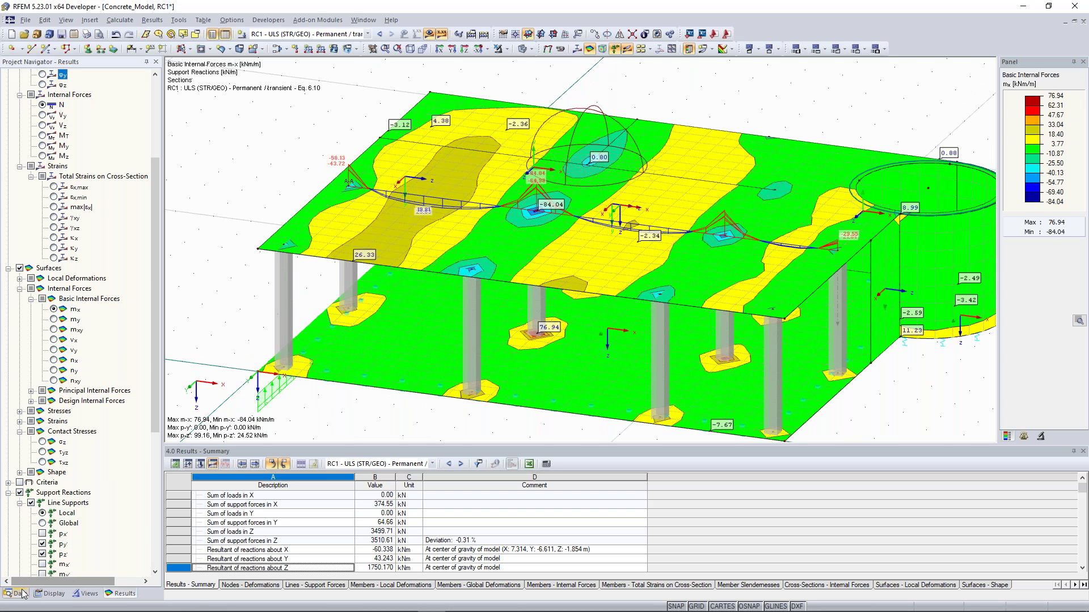
Step: Look through the add-on modules of the concrete building and review the surface design internal forces among the results
click(21, 593)
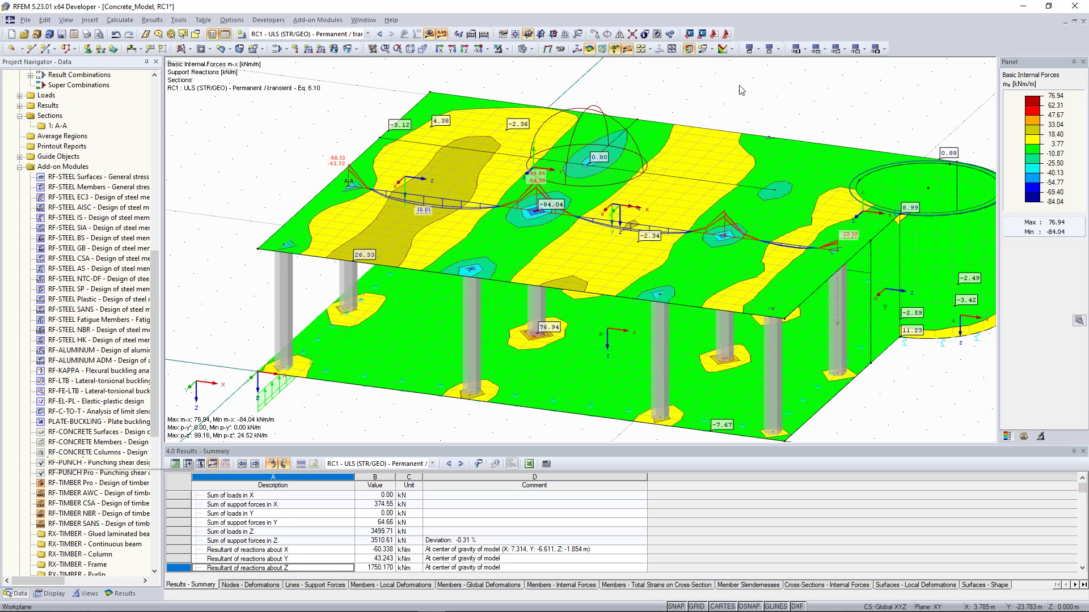
scroll(741, 90, down, 2)
middle_drag(727, 100, 698, 126)
scroll(475, 250, up, 1)
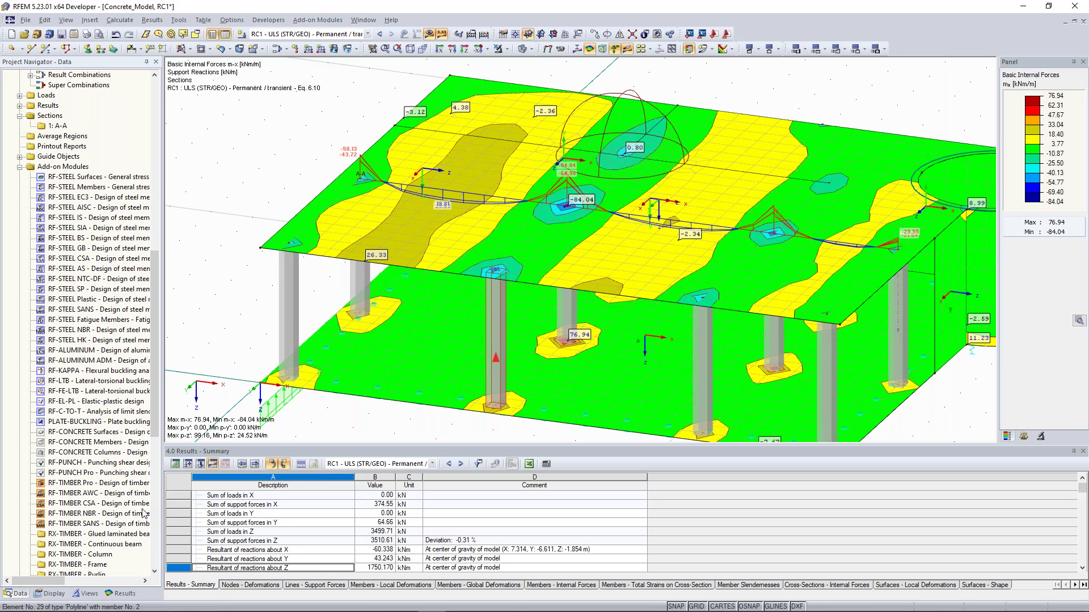
scroll(145, 514, up, 2)
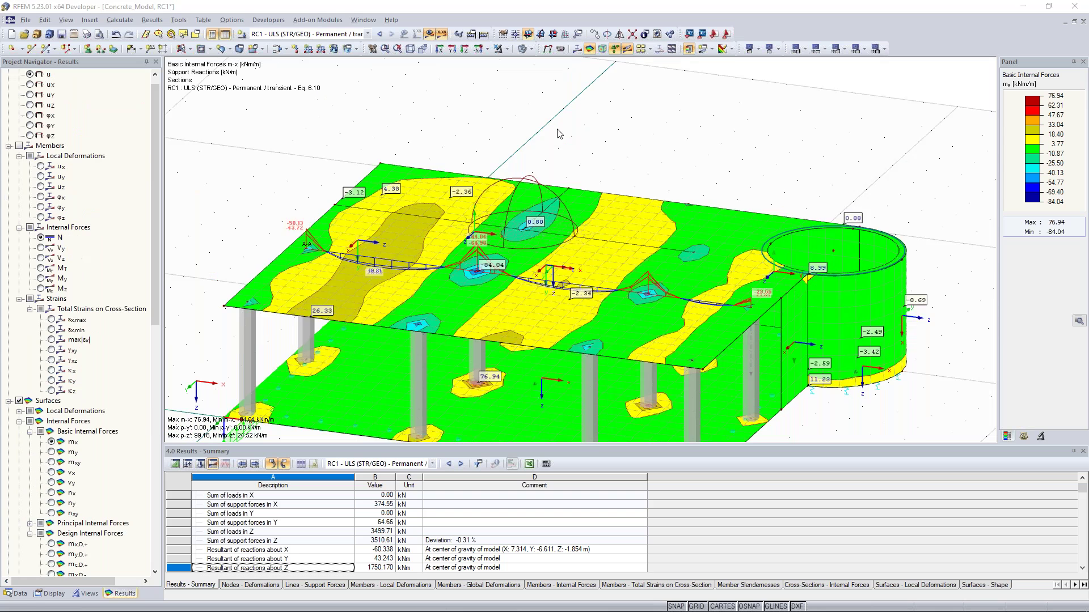
Step: Hide the RC1 result display so that only the plain concrete model is shown
scroll(466, 180, down, 2)
click(441, 34)
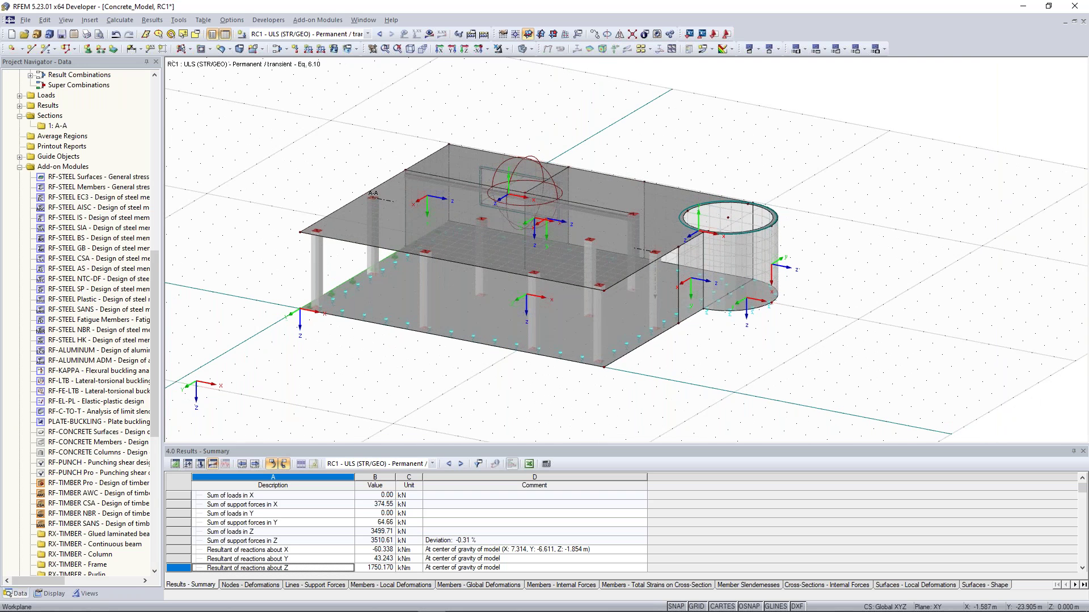
scroll(569, 169, up, 1)
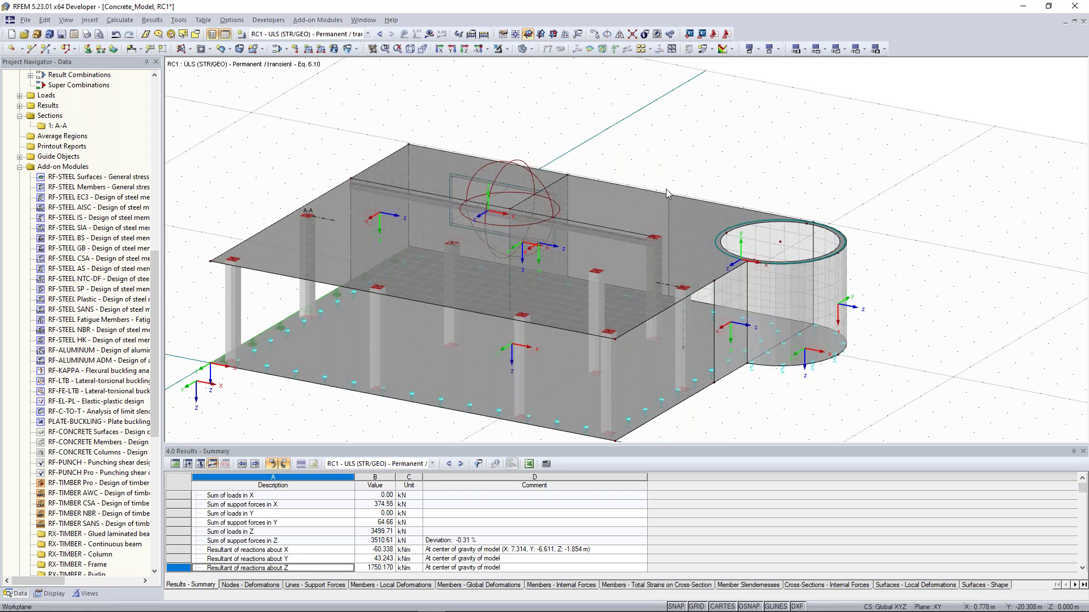
scroll(666, 189, down, 1)
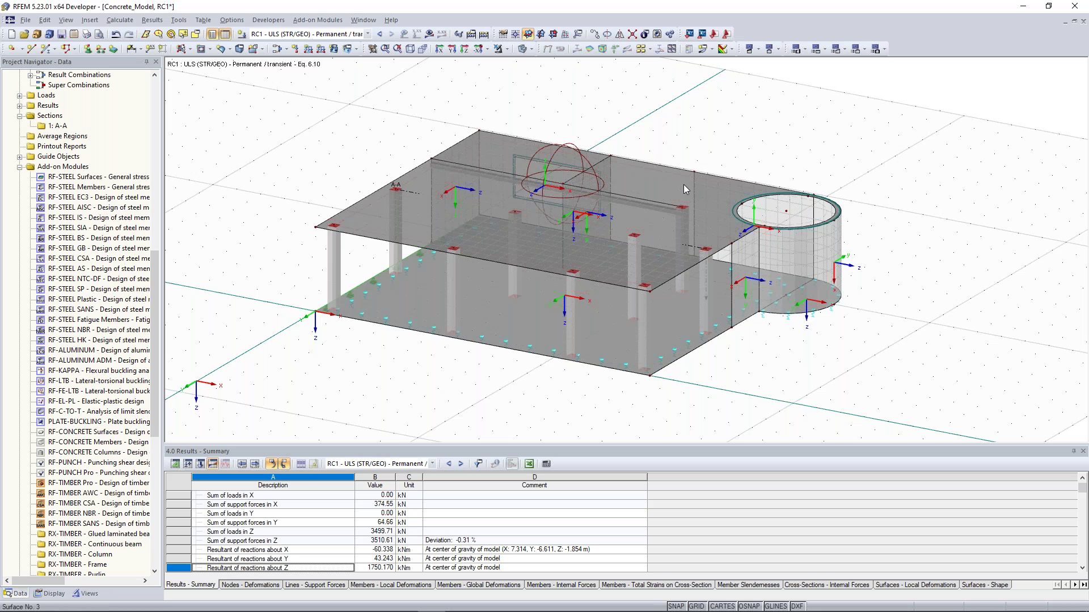
Step: Set up a mass print to printout report PR1 with the isometric model graphic and load graphics for LC1 to LC6
key(ctrl+p)
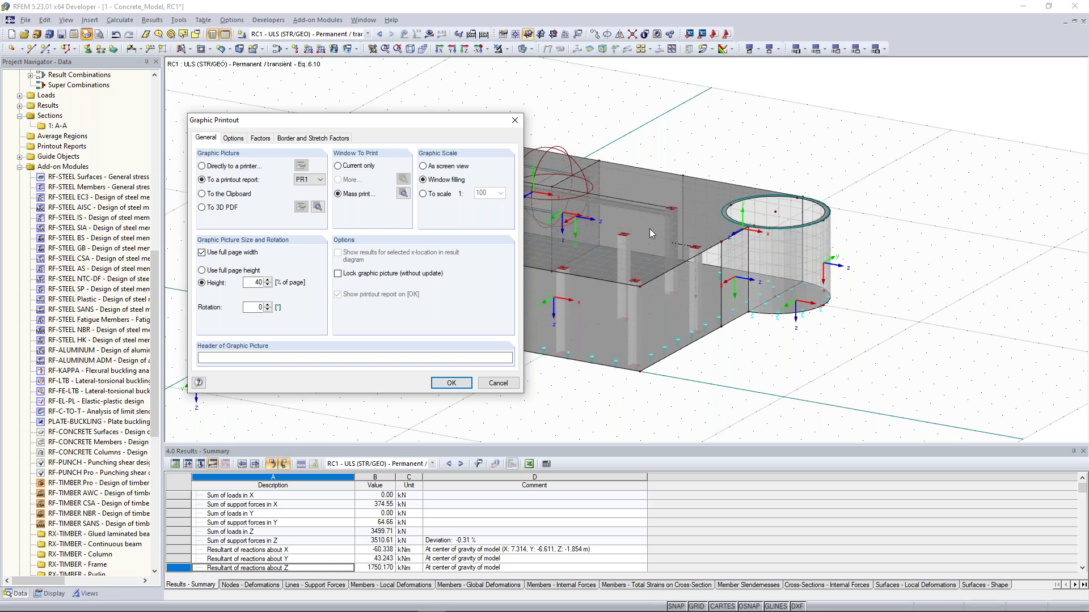
key(Return)
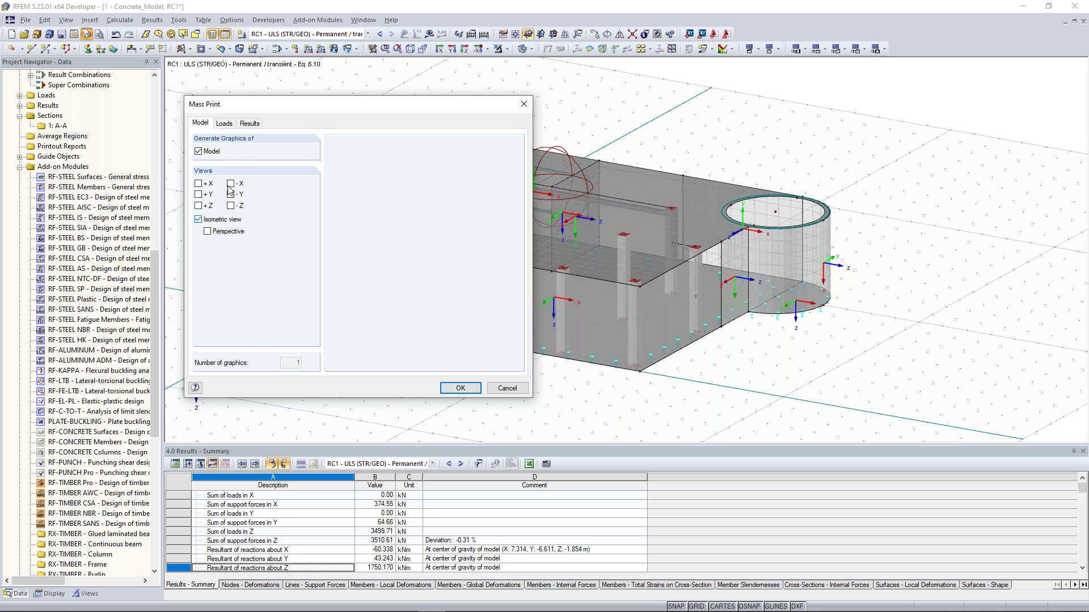
click(224, 124)
click(209, 151)
click(209, 151)
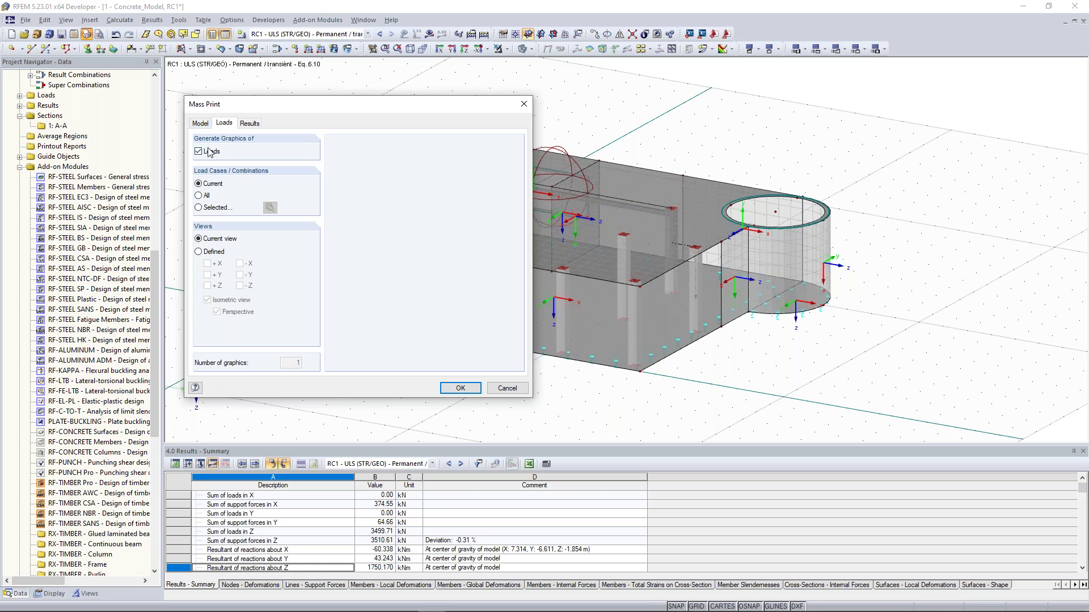
click(222, 208)
click(270, 208)
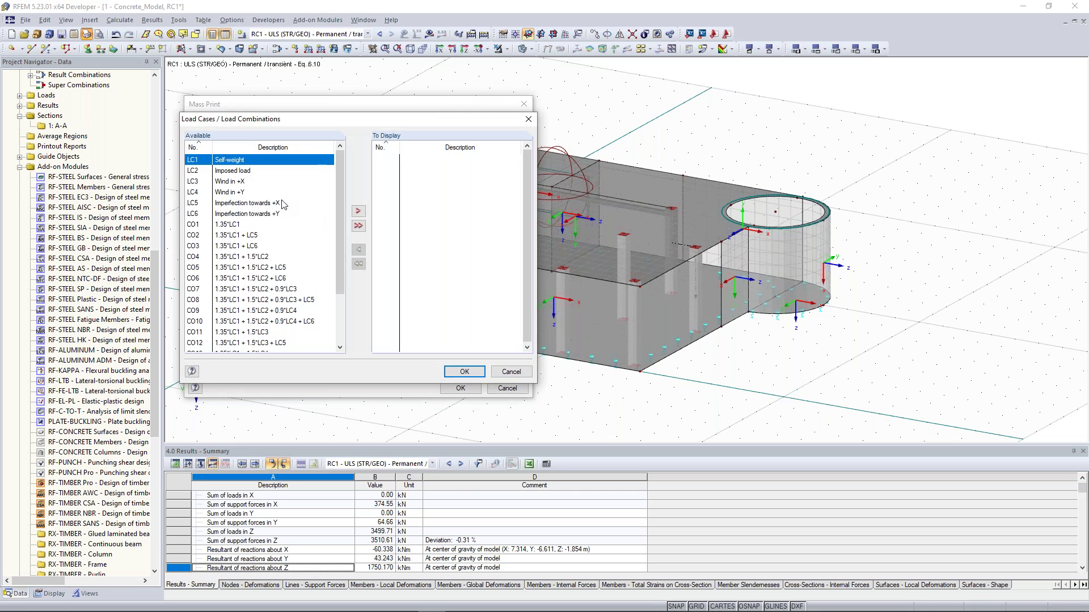
shift+click(252, 214)
click(358, 211)
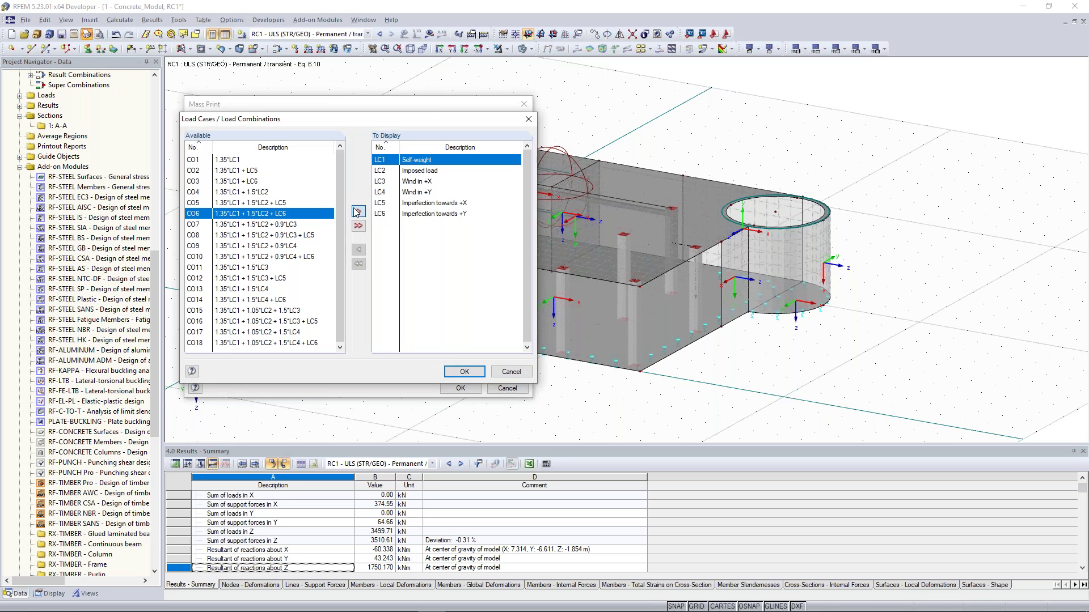
click(464, 371)
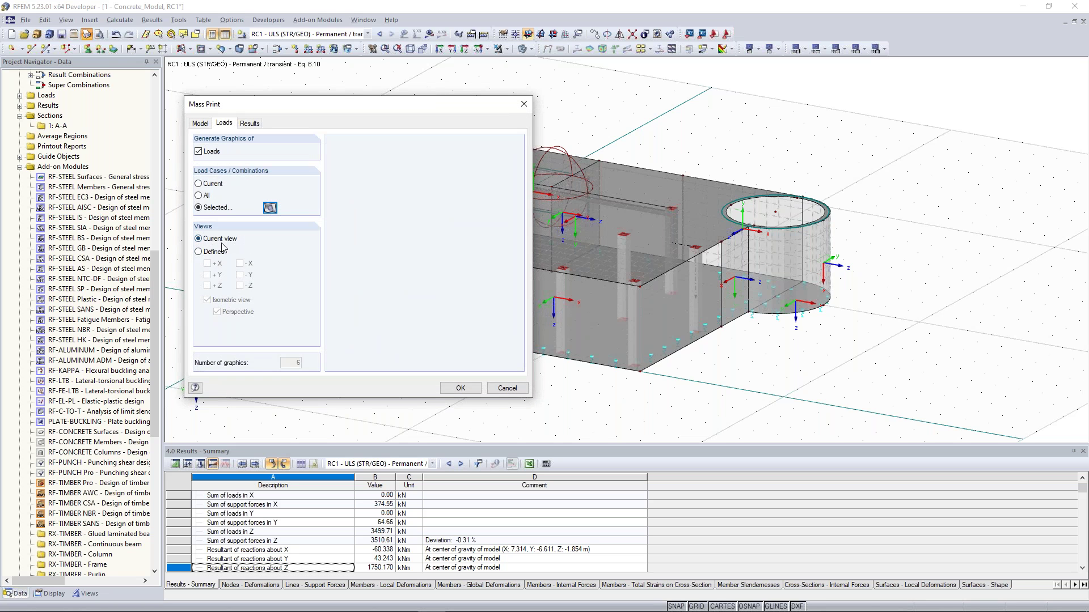
Step: Include RC1 graphics of u, m-x, m-y and contact stresses σz, and generate the printout report from the "Input data and reduced results" template
click(250, 123)
click(199, 151)
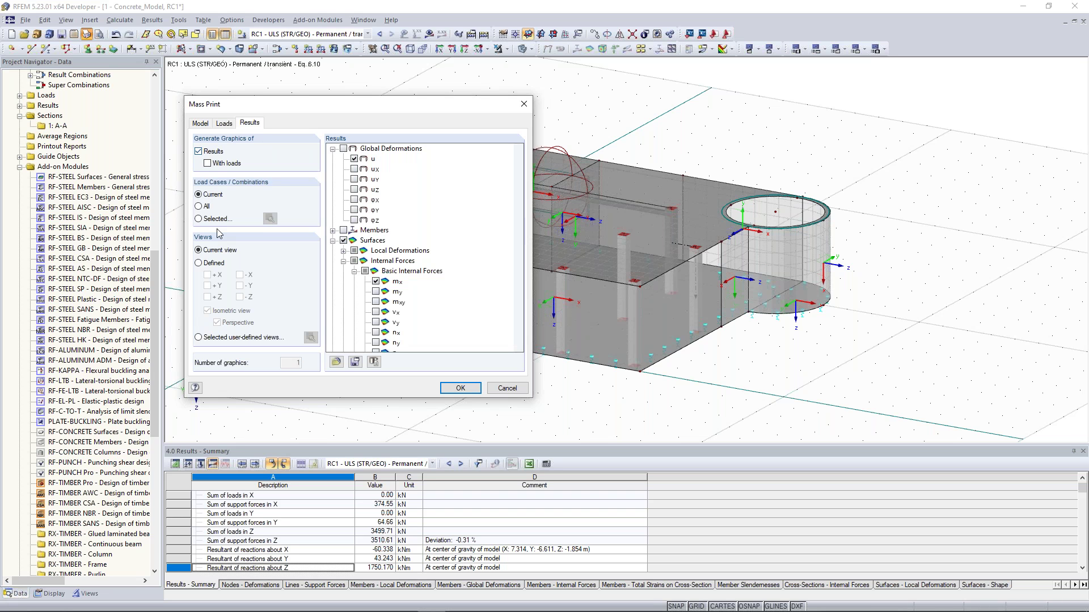
click(270, 219)
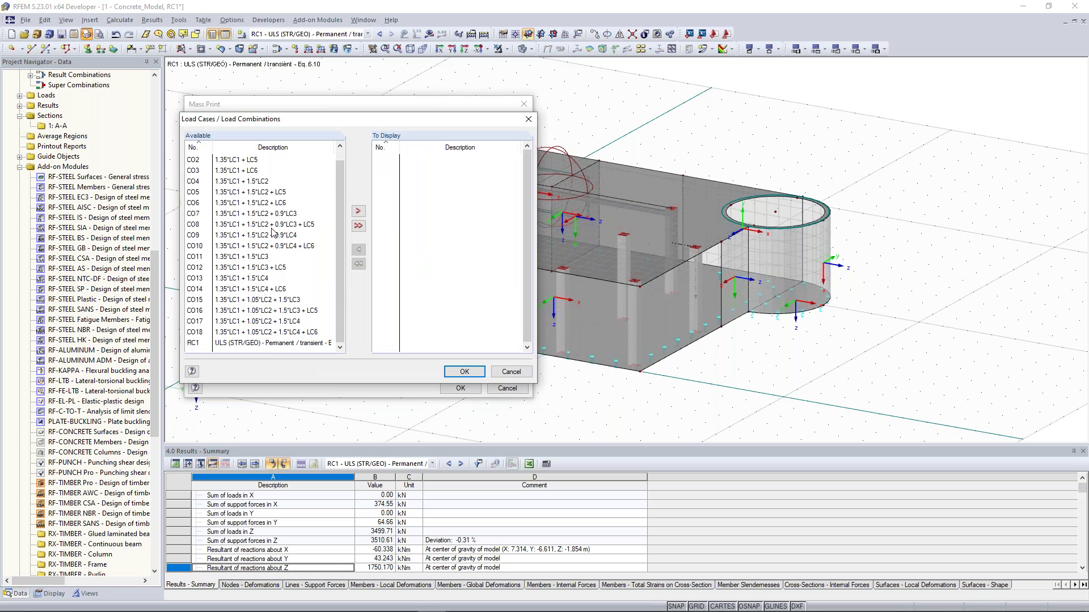
click(272, 343)
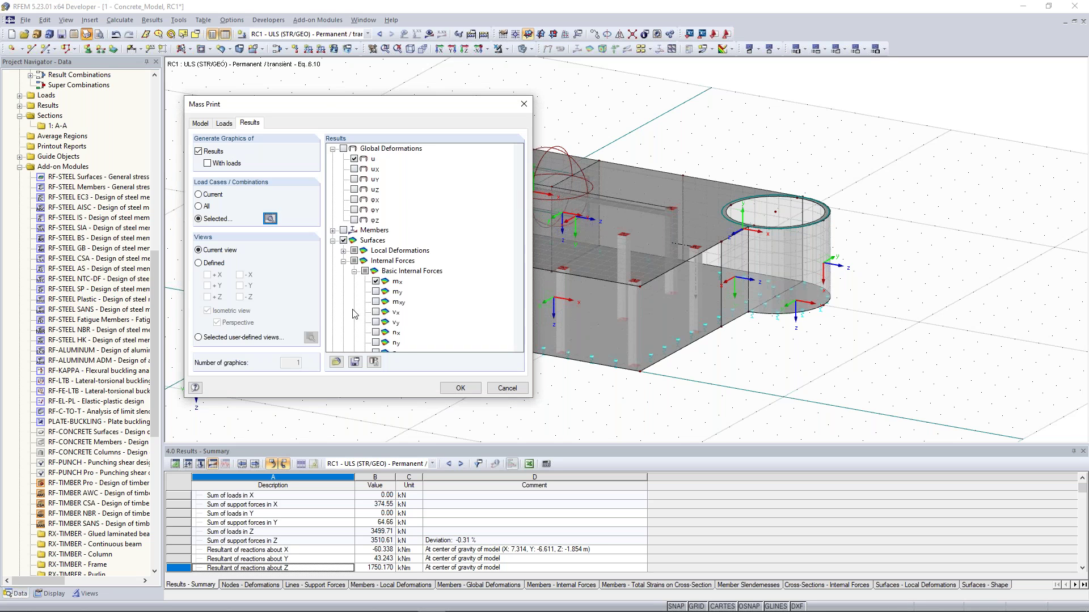
scroll(352, 312, down, 4)
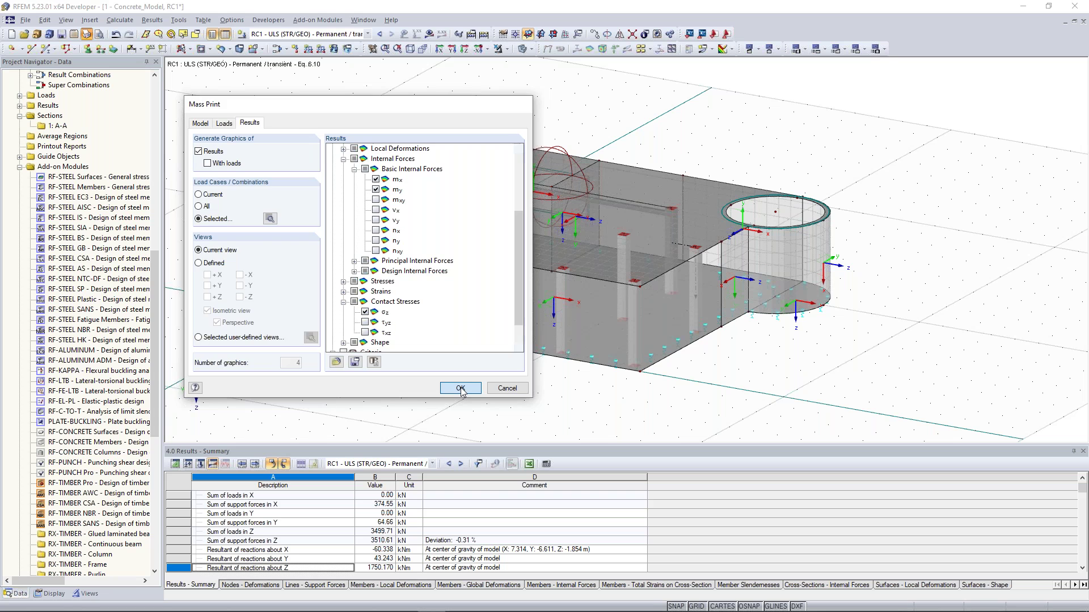
click(460, 388)
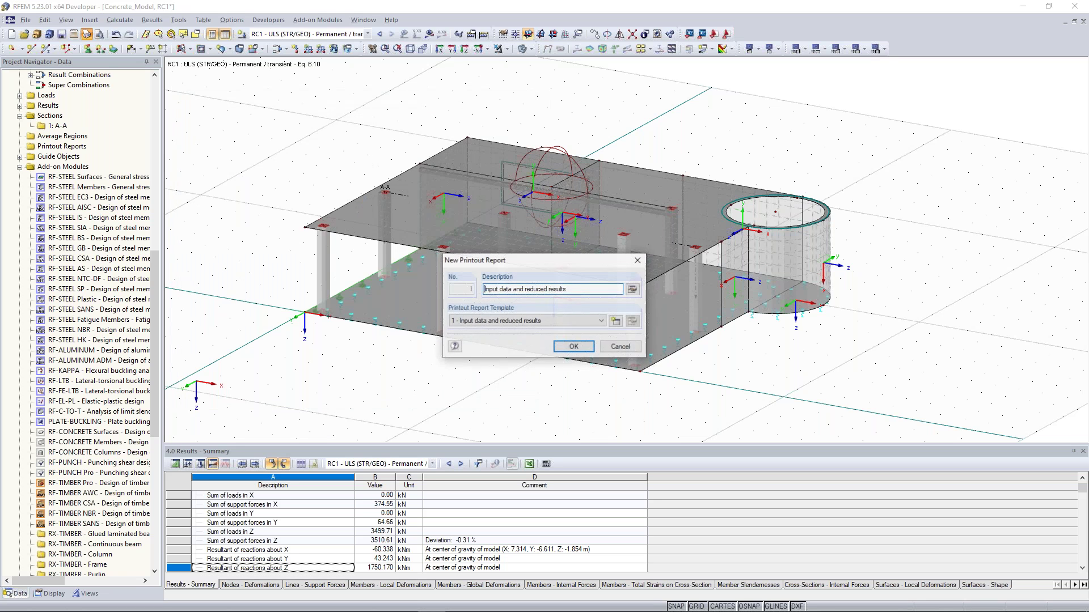
click(572, 347)
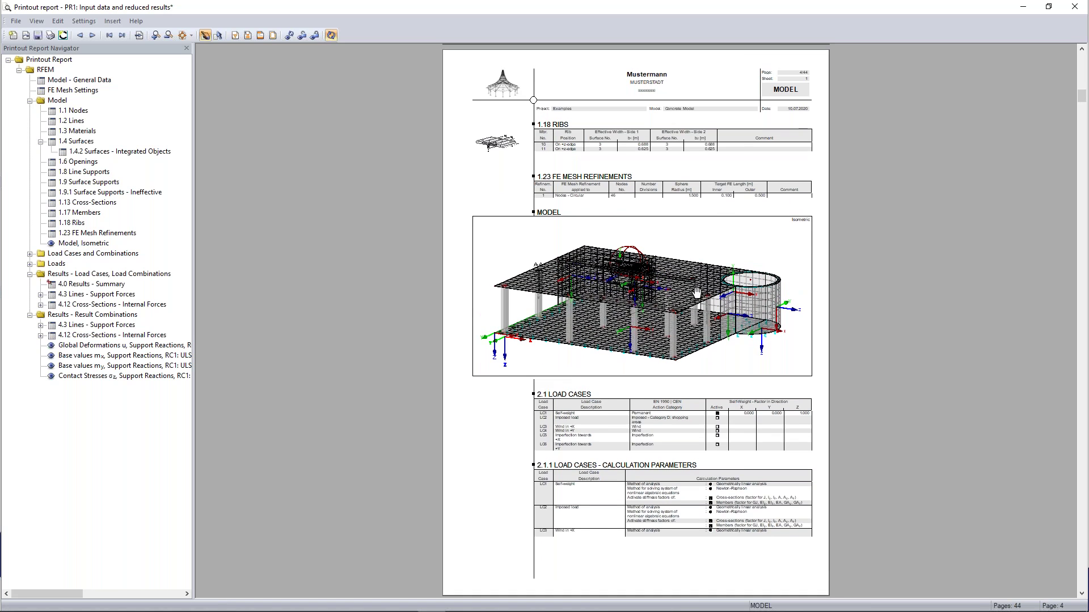
Step: Open the report's isometric model graphic in RFEM, hide the FE mesh refinements, and return to the printout report with the adjusted picture
right_click(658, 257)
click(691, 342)
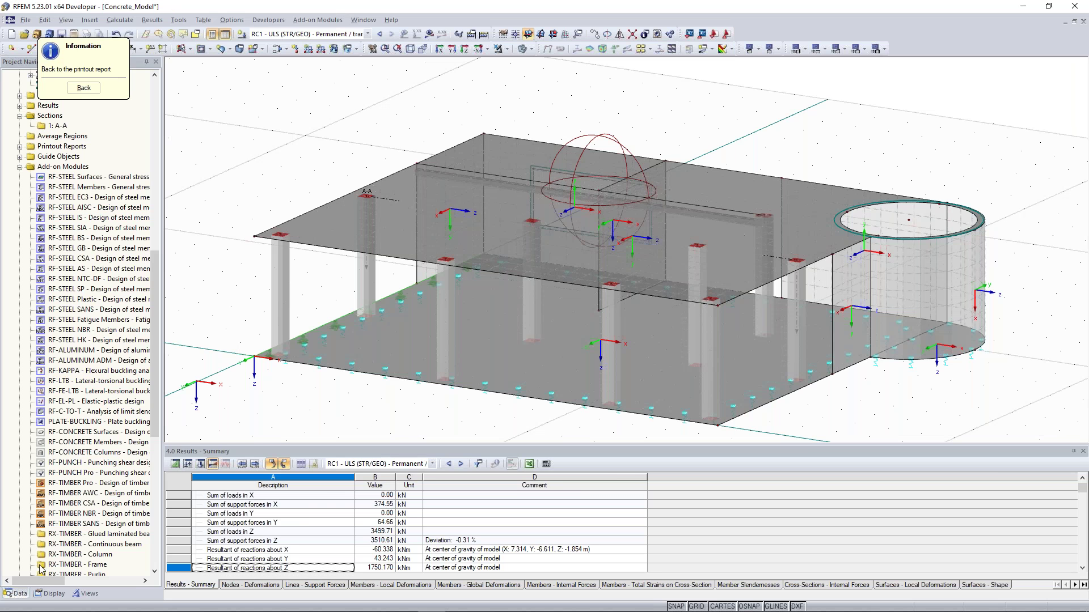
click(120, 20)
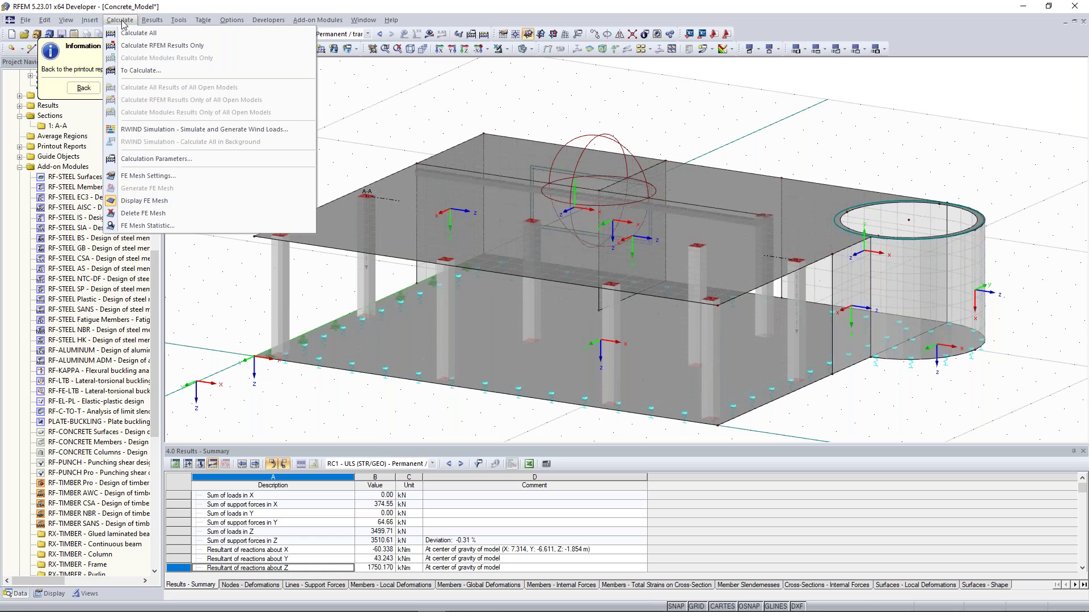
click(54, 593)
drag(67, 49, 241, 112)
scroll(107, 174, up, 12)
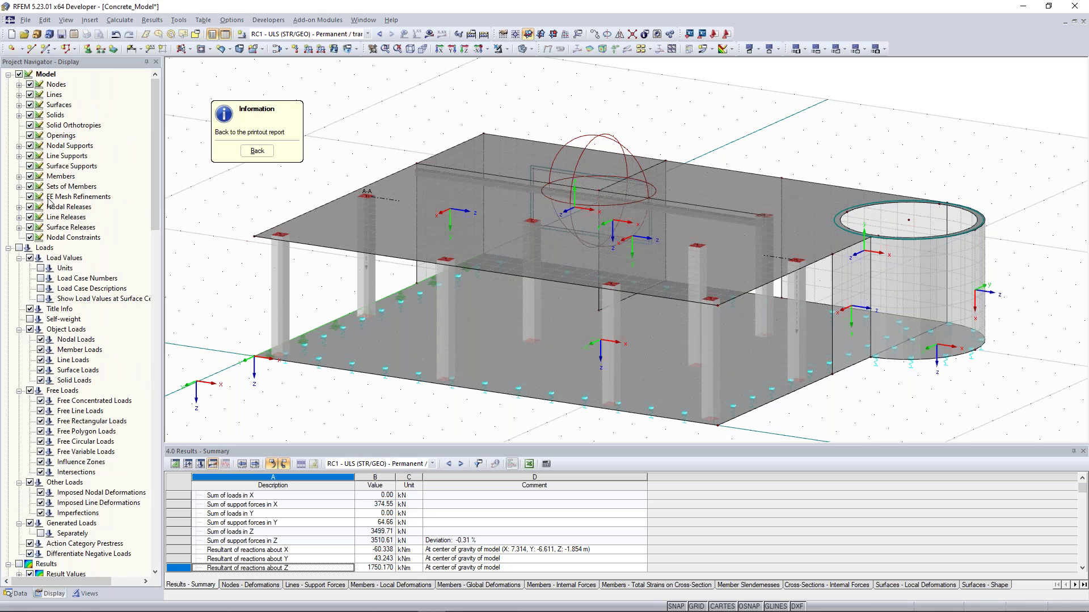
click(30, 197)
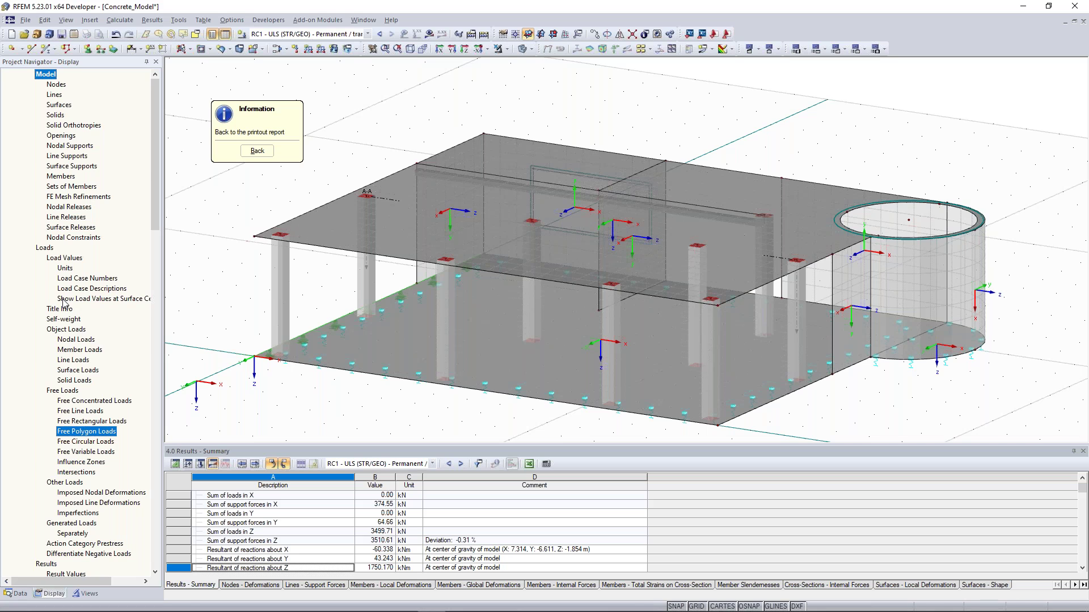
click(257, 151)
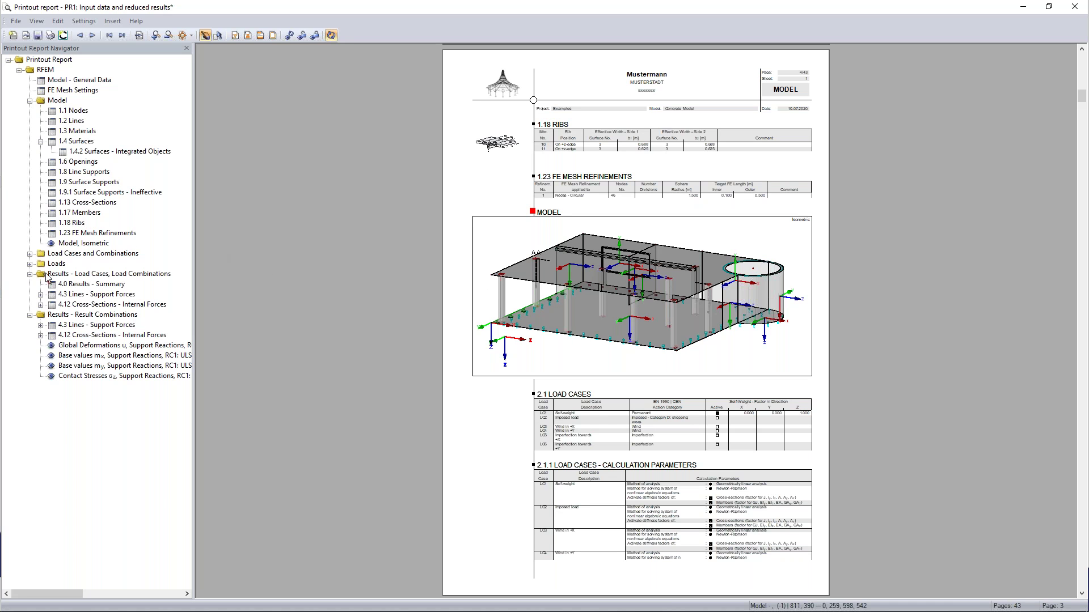
Step: Review the load case graphics and the RC1 deformation and m-x graphics in the printout report, and close the report
click(30, 264)
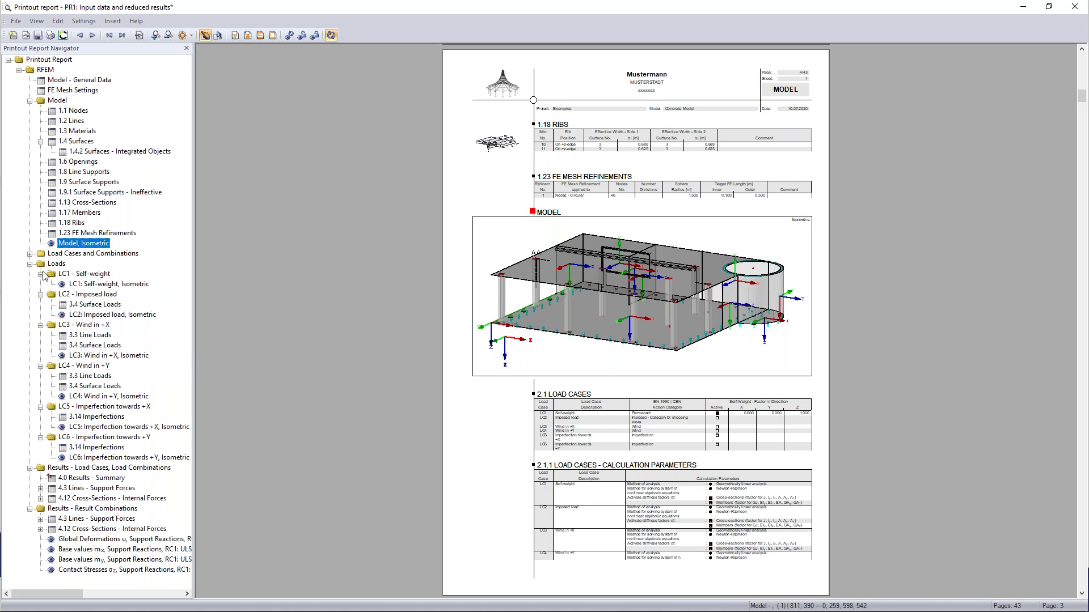
click(75, 286)
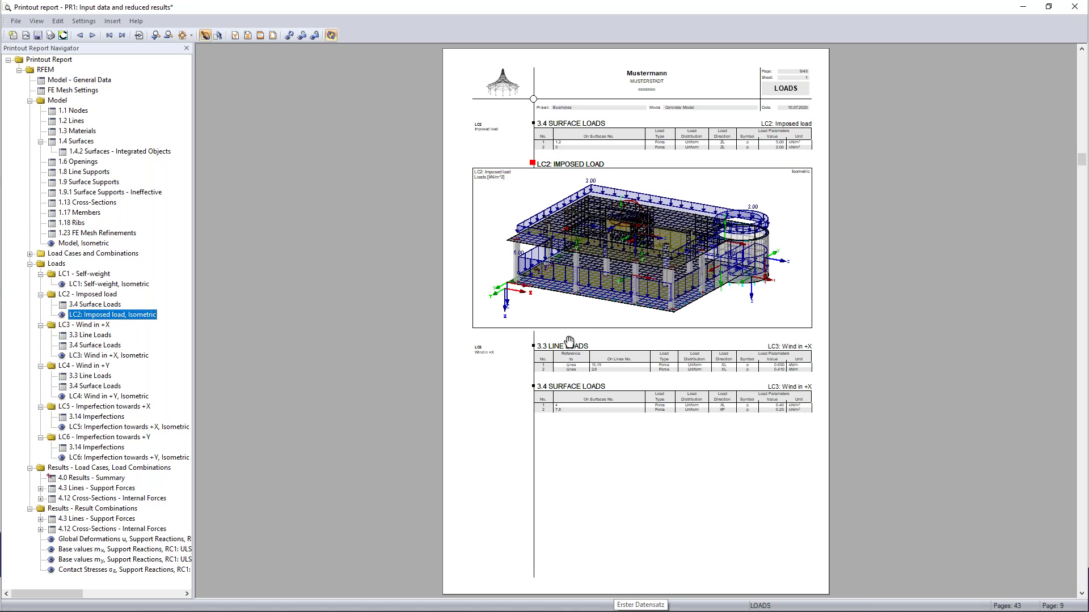
scroll(573, 268, down, 2)
scroll(572, 268, down, 10)
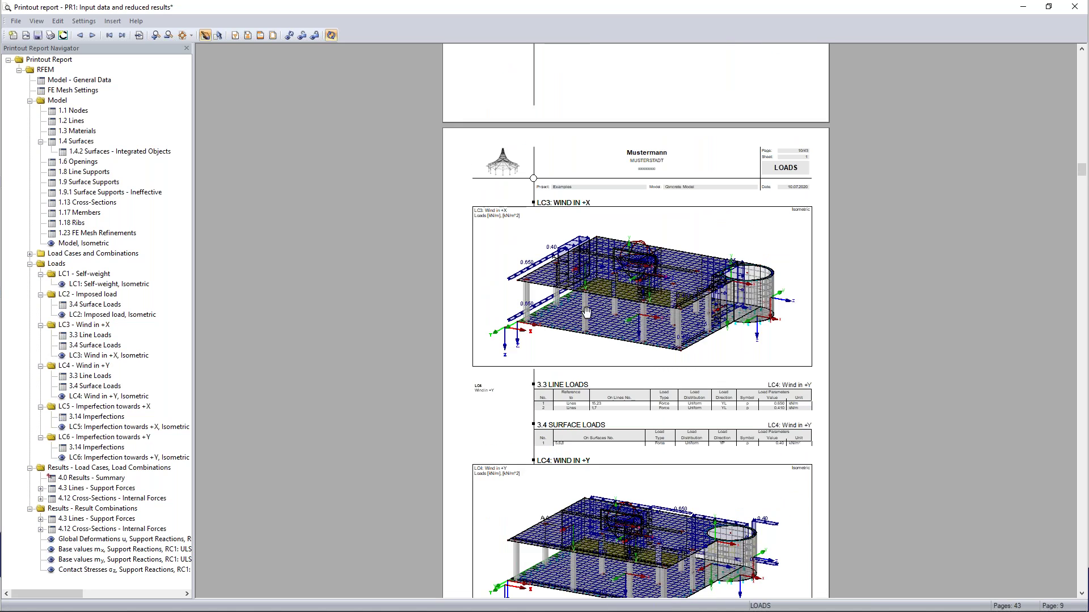
scroll(597, 313, down, 5)
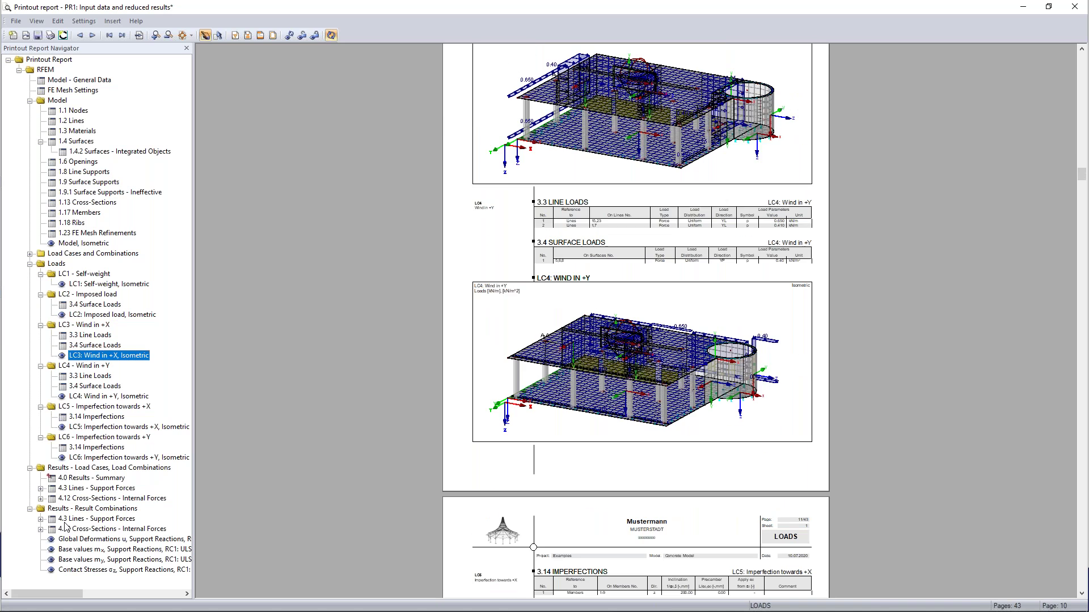
click(100, 549)
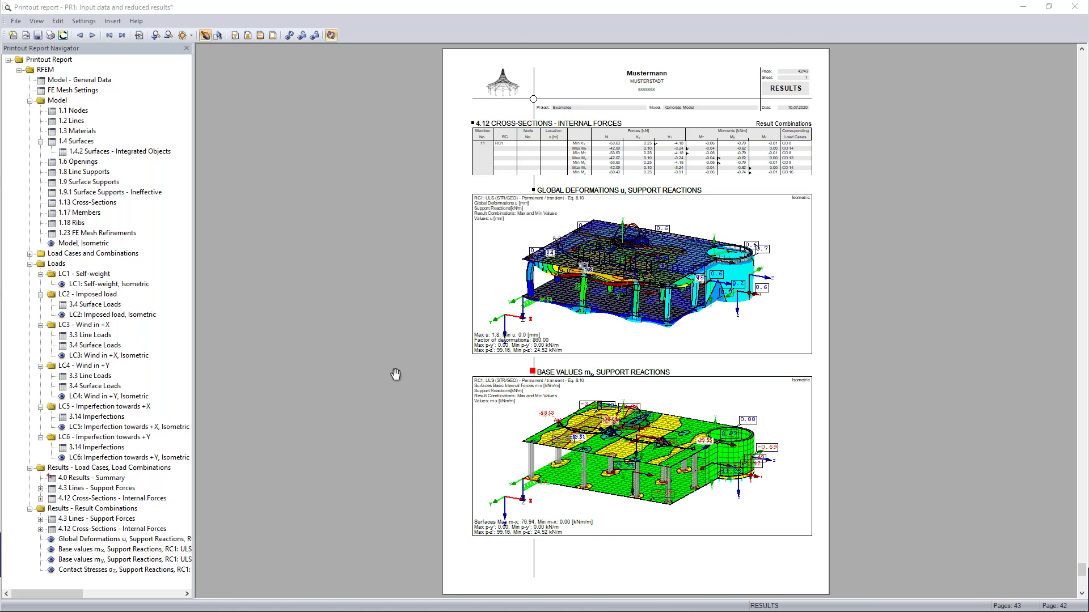
scroll(443, 371, down, 3)
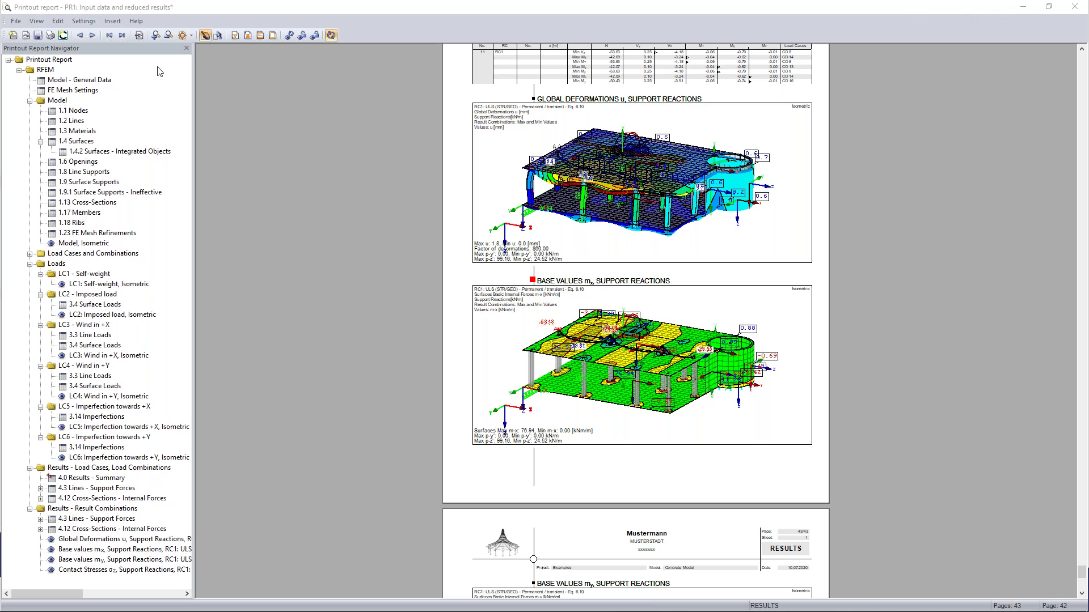
click(1074, 7)
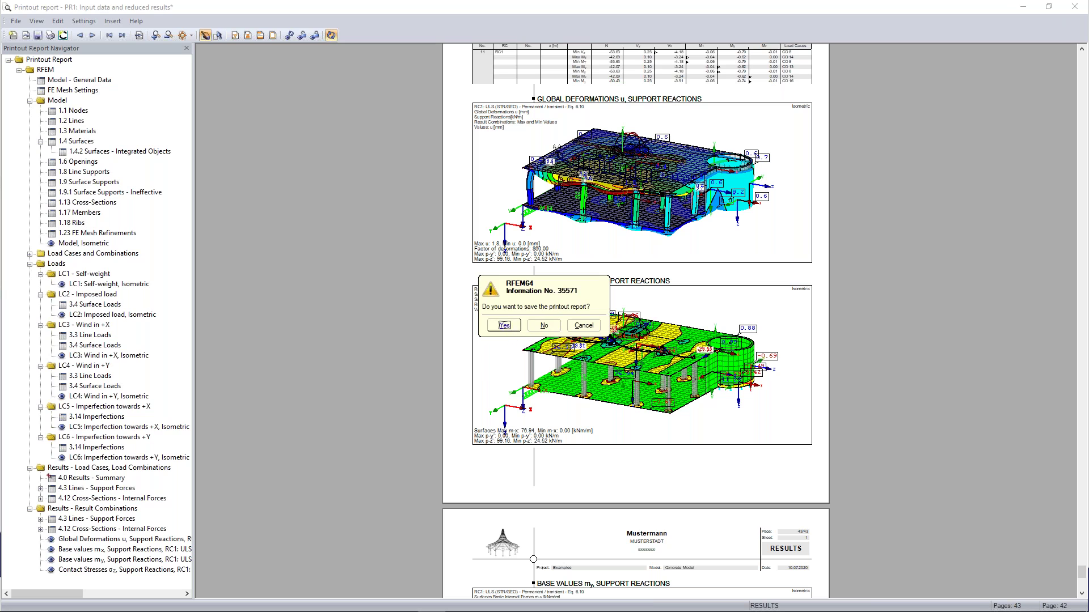
key(Escape)
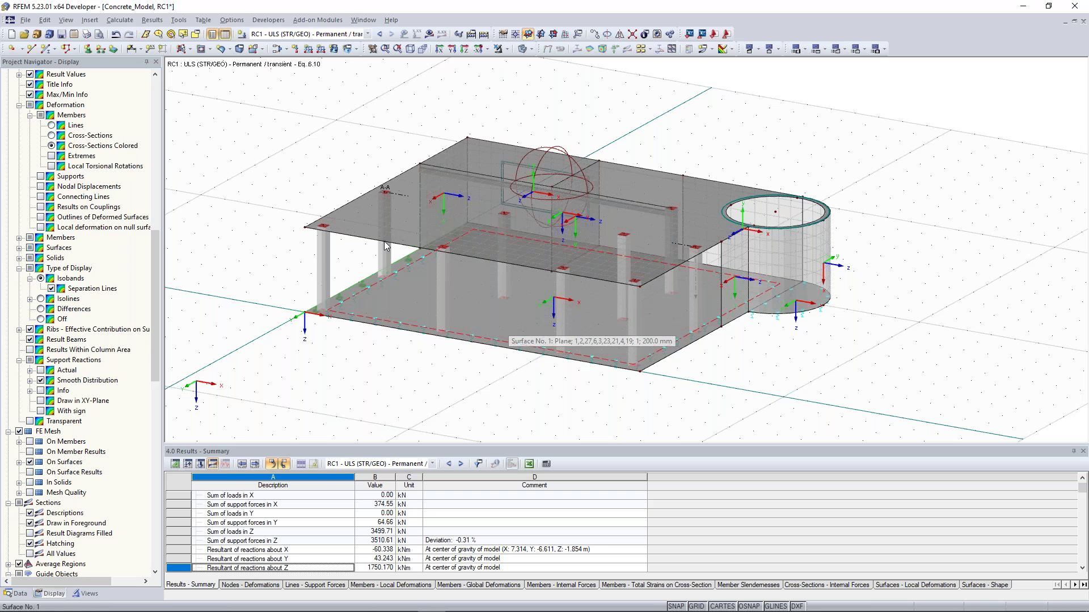
Step: Return to the project data and highlight the roof slab and the RF-CONCRETE Surfaces add-on module
click(17, 593)
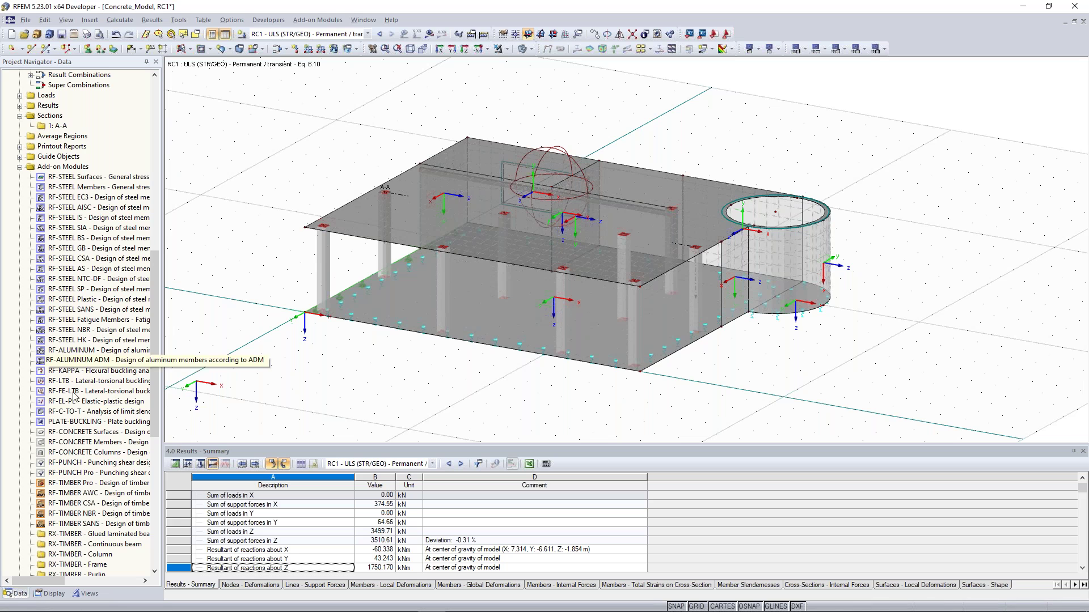
click(370, 210)
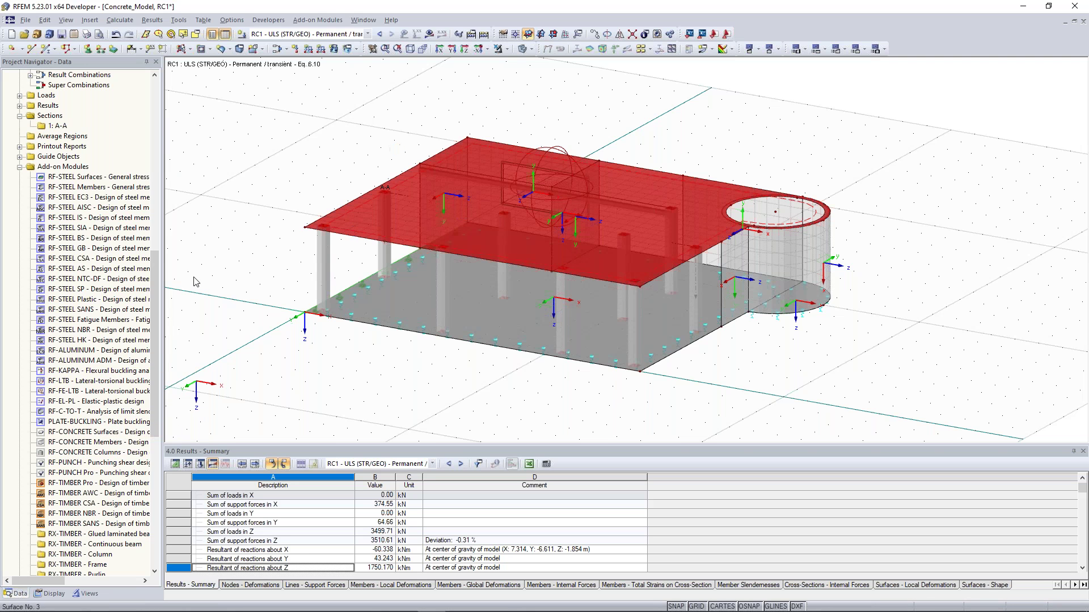
double_click(91, 432)
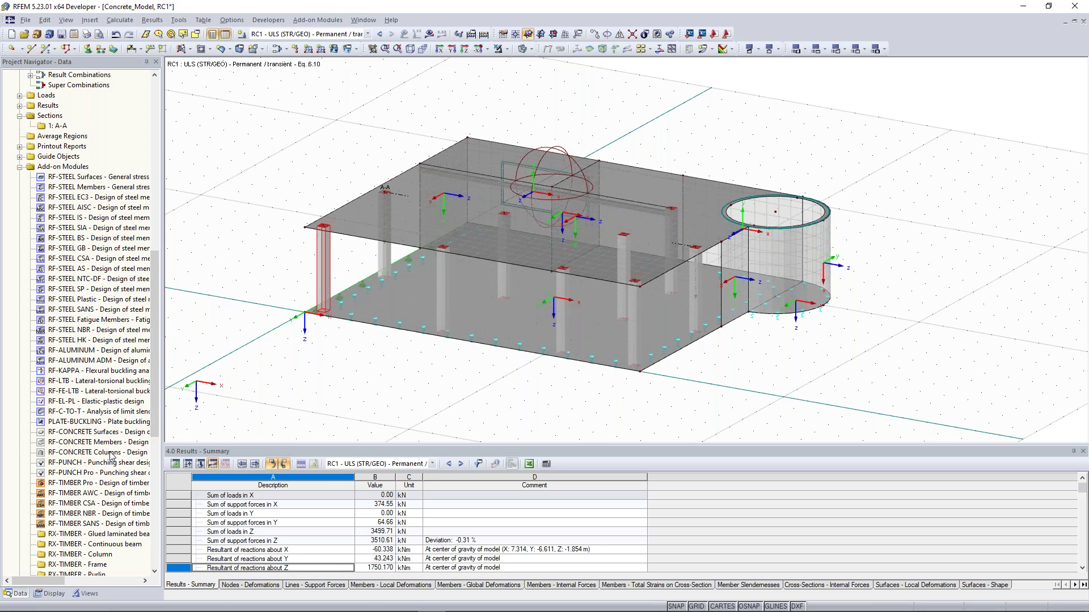
scroll(271, 258, up, 2)
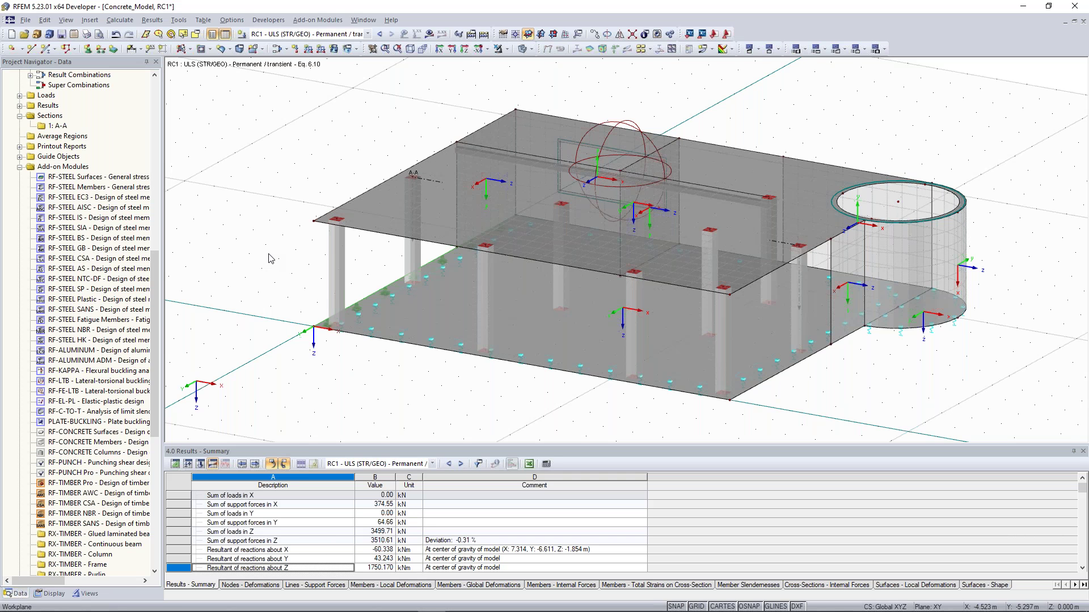
drag(376, 270, 311, 251)
key(Escape)
scroll(289, 278, up, 3)
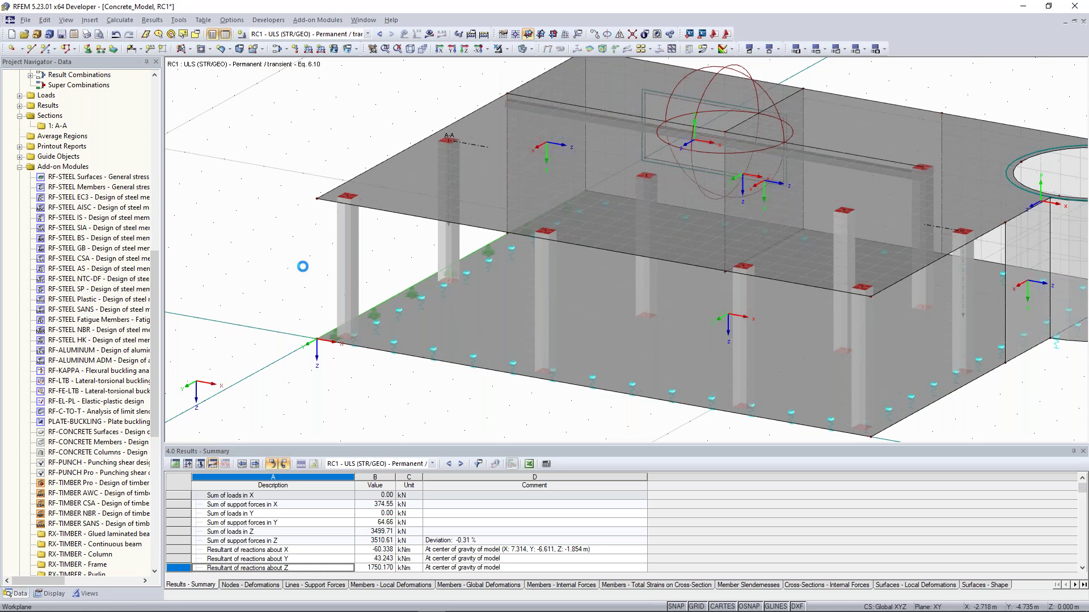
middle_drag(294, 168, 261, 197)
scroll(261, 197, down, 1)
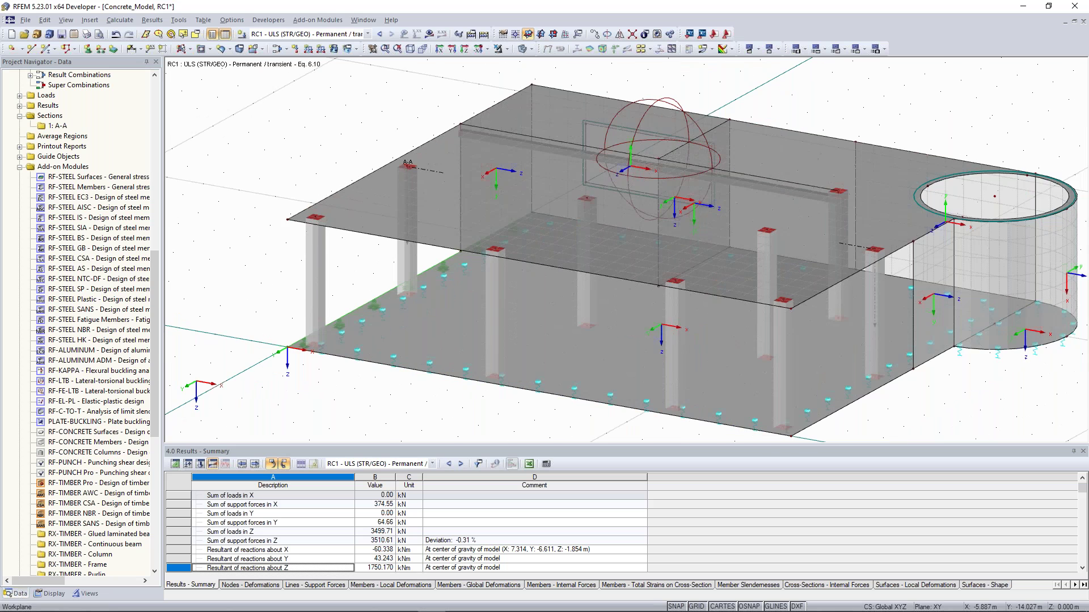
scroll(353, 148, down, 1)
middle_drag(352, 147, 320, 162)
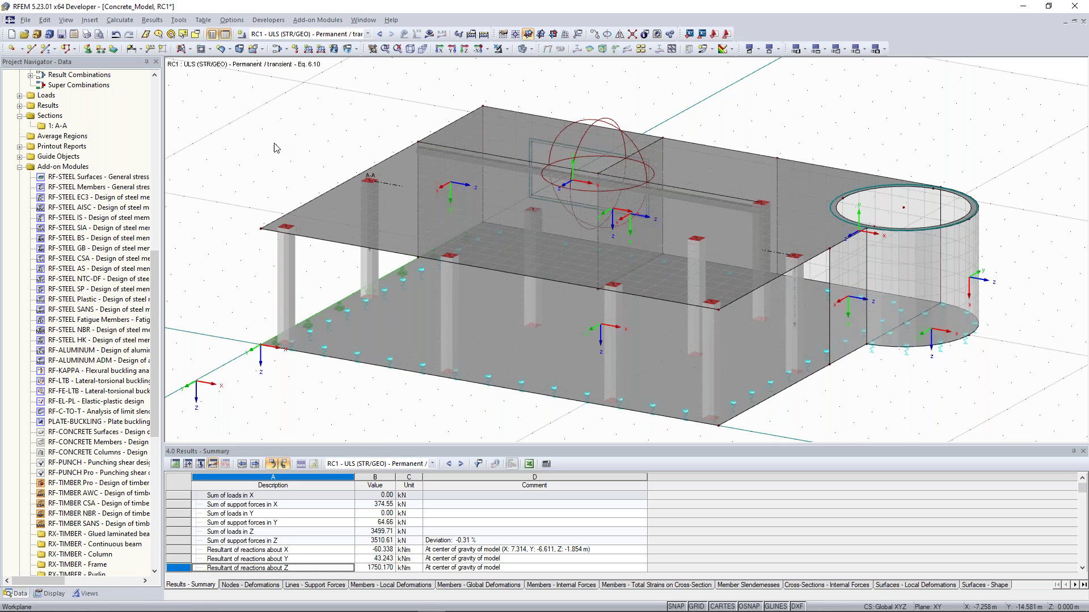
Step: Open the RF-CONCRETE Surfaces module and examine its material data, reinforcement ratios and reinforcement layout settings
ctrl+middle_drag(272, 134, 291, 216)
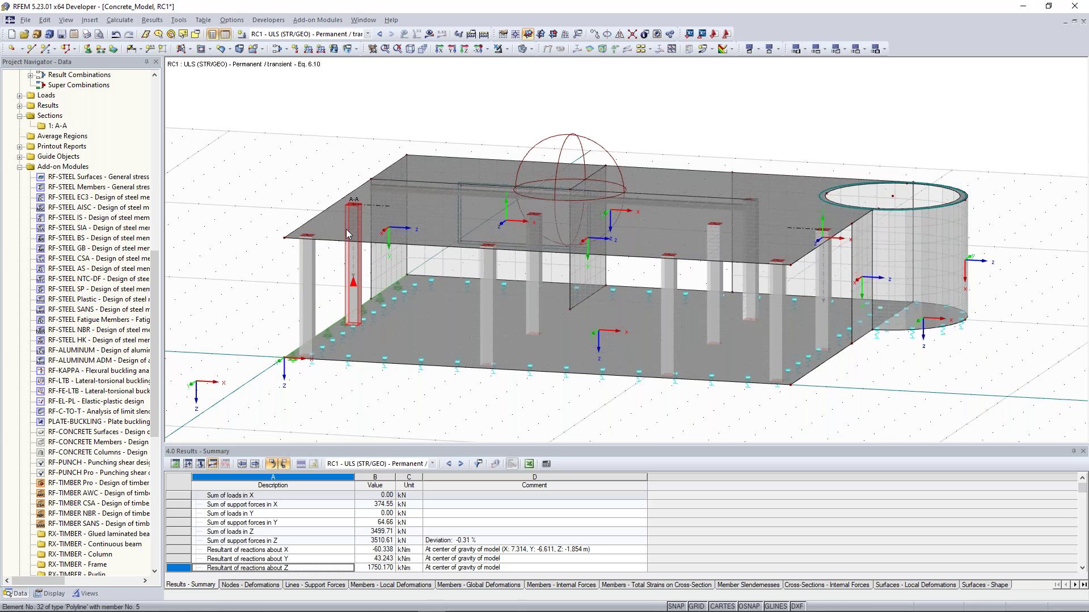
ctrl+middle_drag(345, 234, 342, 231)
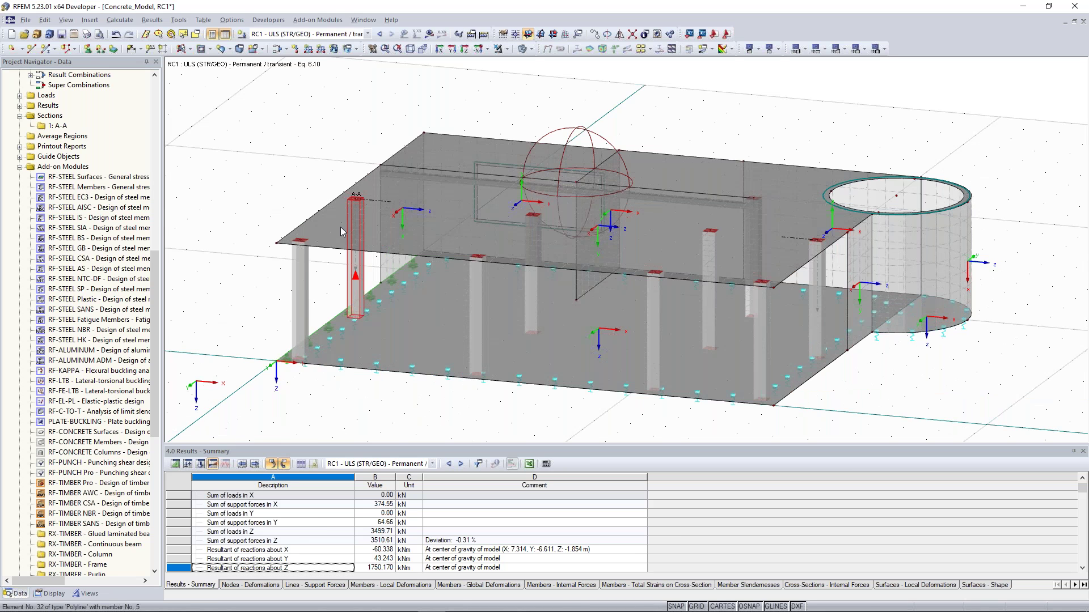
double_click(80, 431)
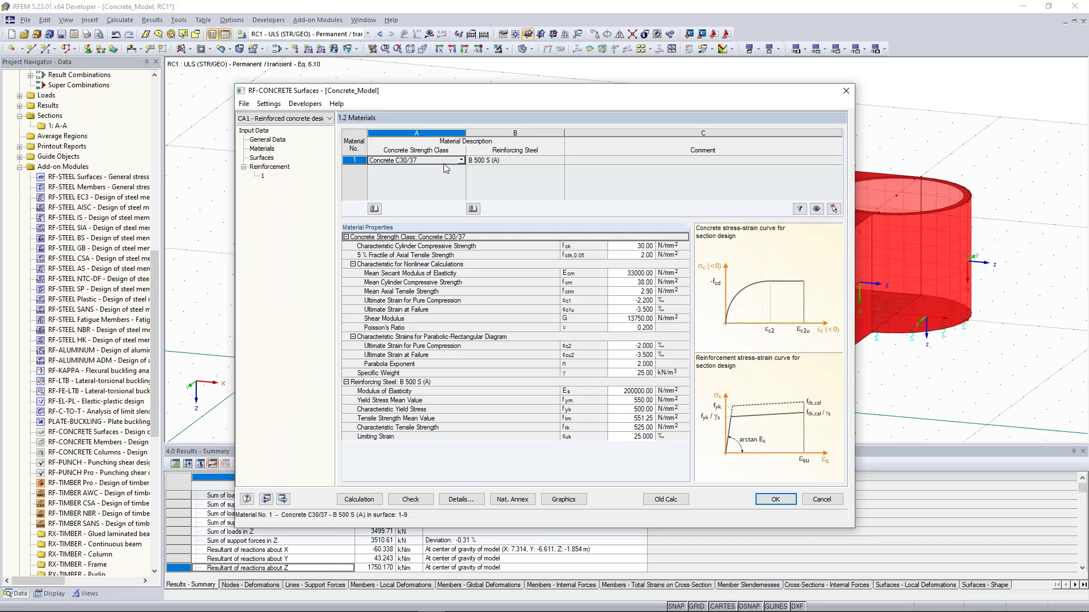
click(270, 167)
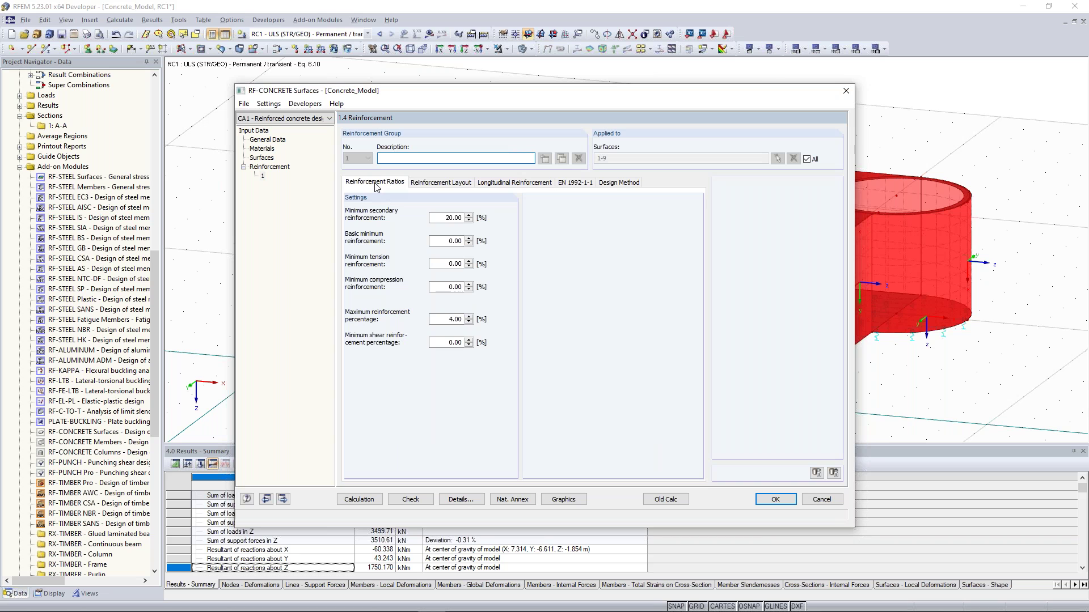
click(440, 183)
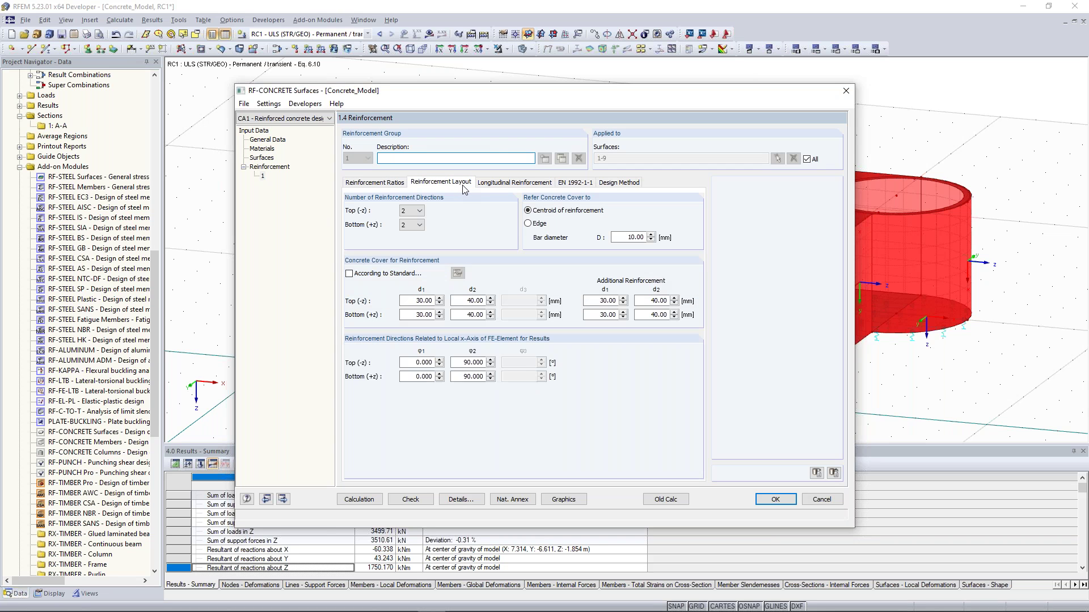
click(418, 211)
click(416, 221)
Step: Examine the longitudinal reinforcement, EN 1992-1-1 and design method settings of the reinforcement group for surfaces 1-9
click(508, 184)
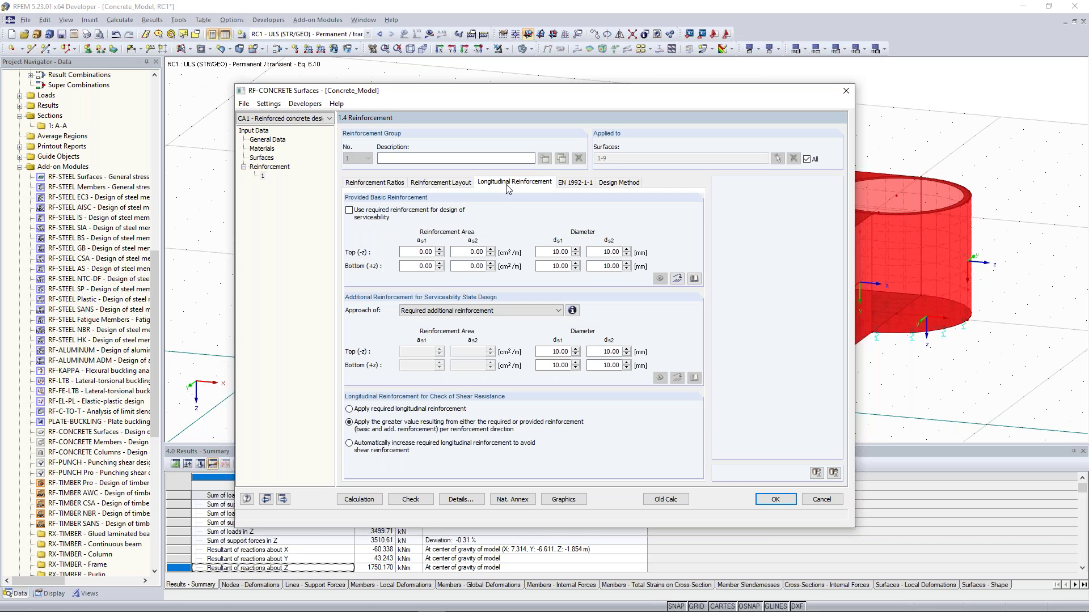
click(580, 184)
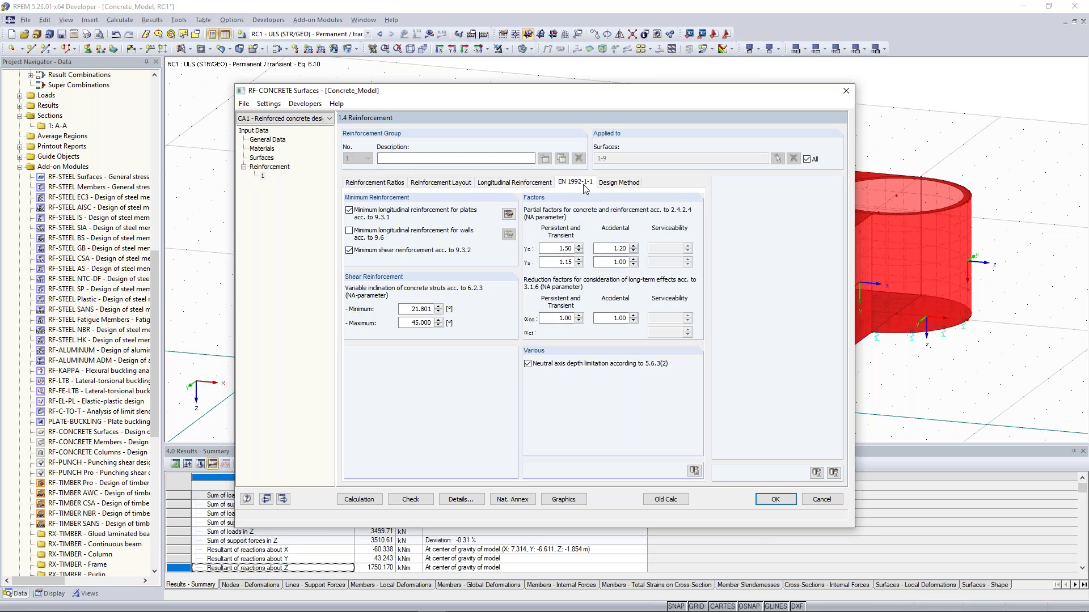
click(613, 184)
click(575, 183)
click(513, 183)
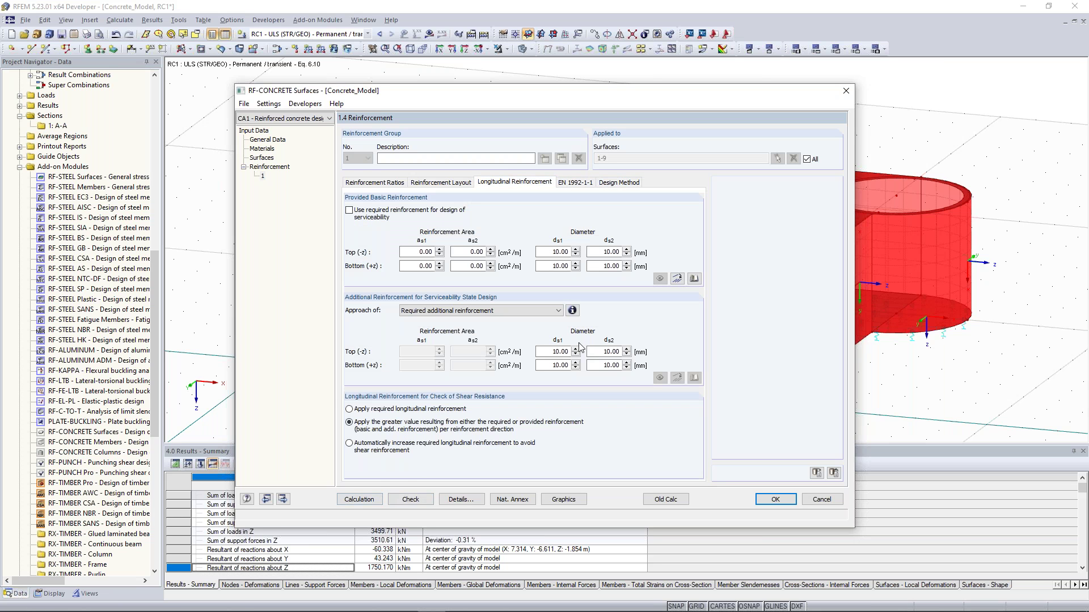
click(552, 353)
key(Tab)
click(524, 313)
click(524, 313)
Step: Start the RF-CONCRETE Surfaces calculation, cancel it, and close the module without saving the changes
click(359, 499)
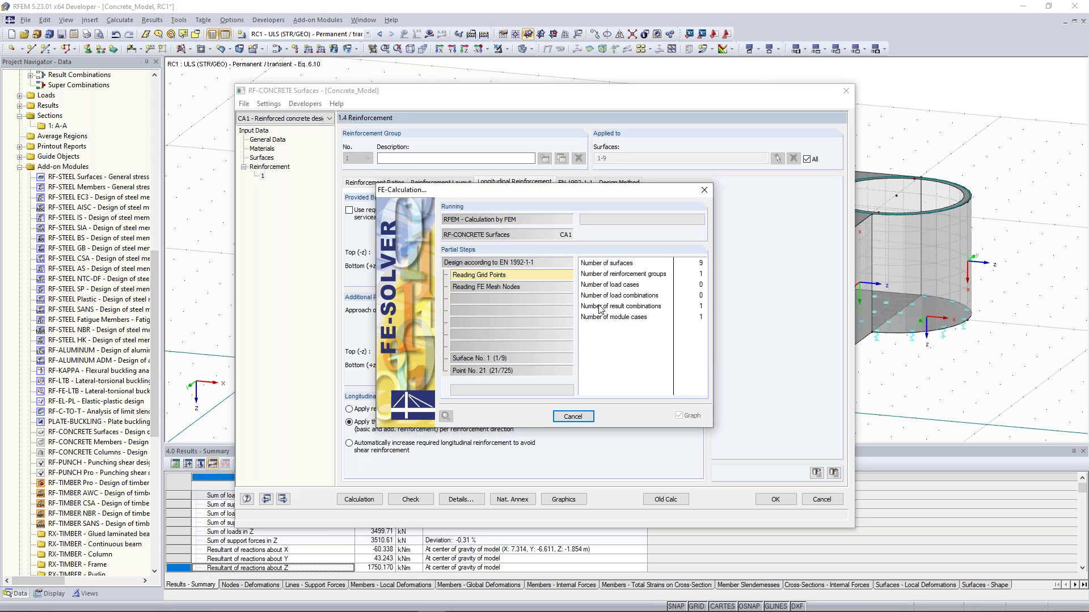
click(573, 416)
click(519, 330)
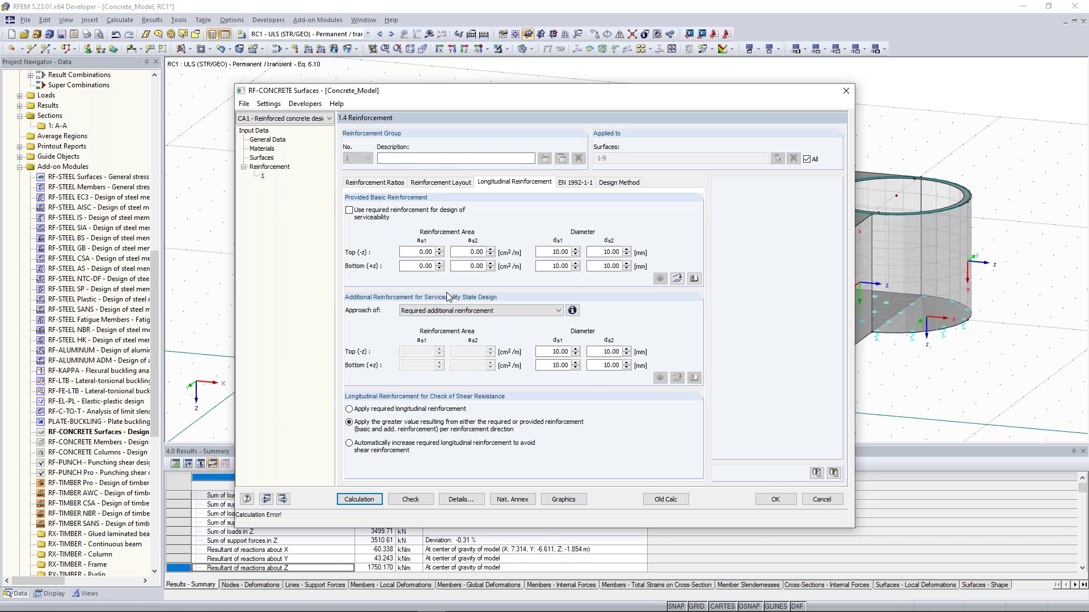
click(847, 92)
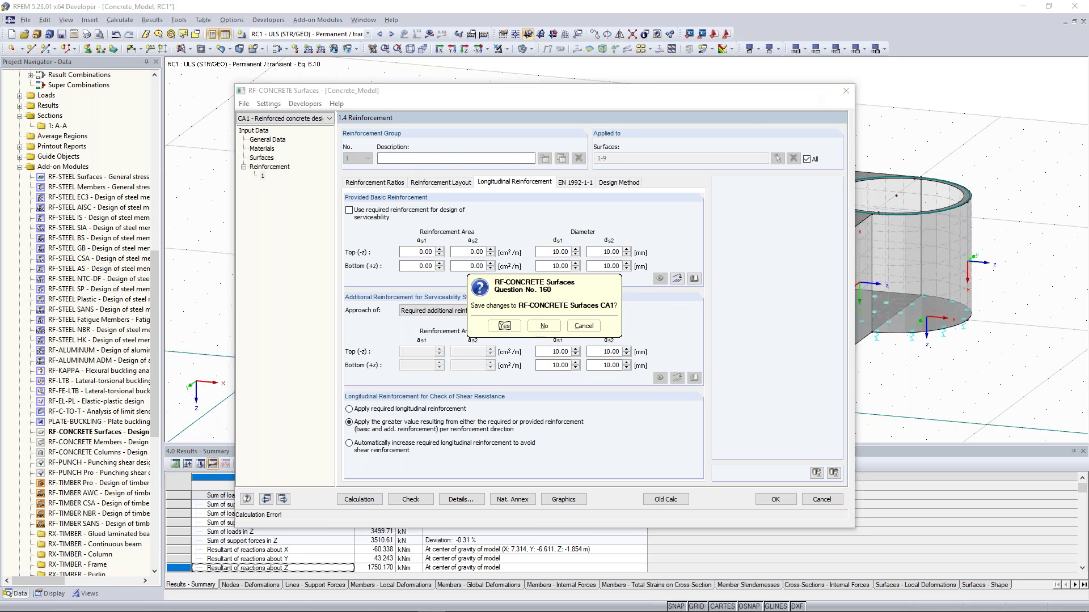
click(543, 326)
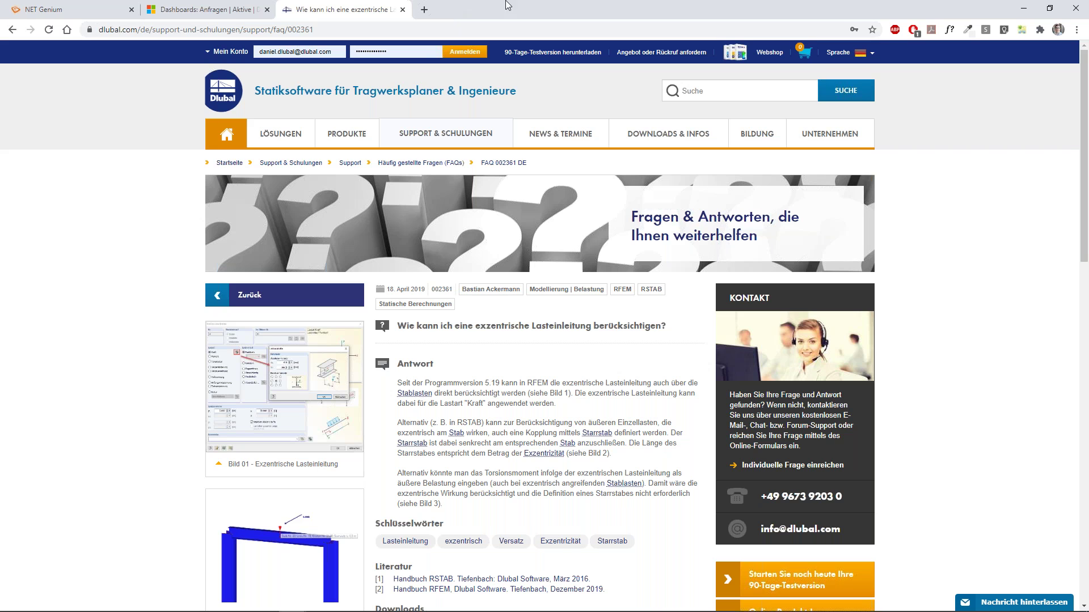
Step: Switch the Dlubal website in the browser to English and open its Online Training and Webinars pages in new tabs
click(839, 54)
click(834, 87)
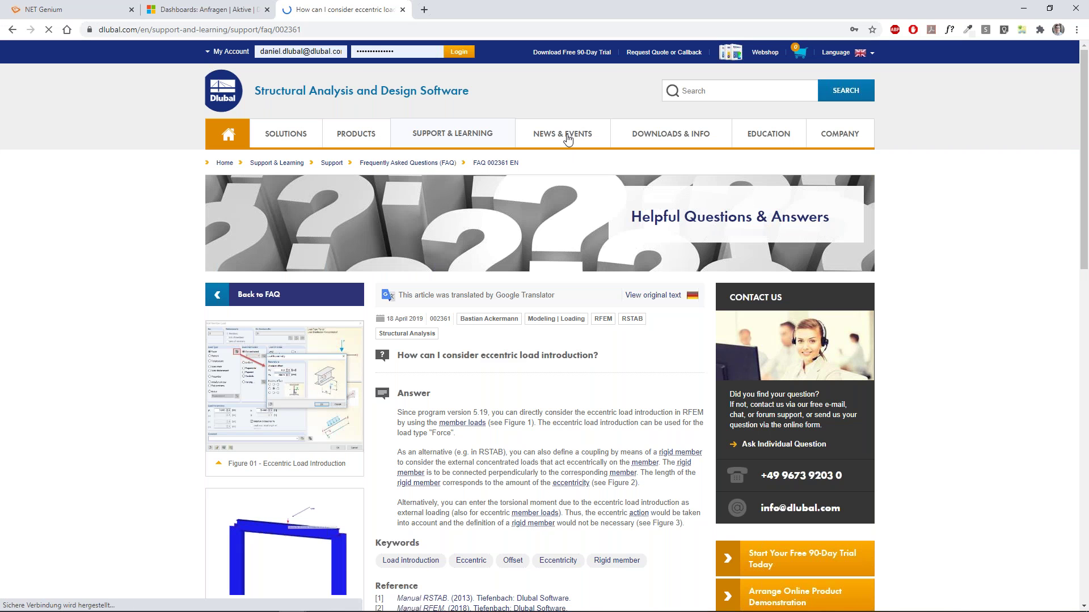
mouse_move(593, 136)
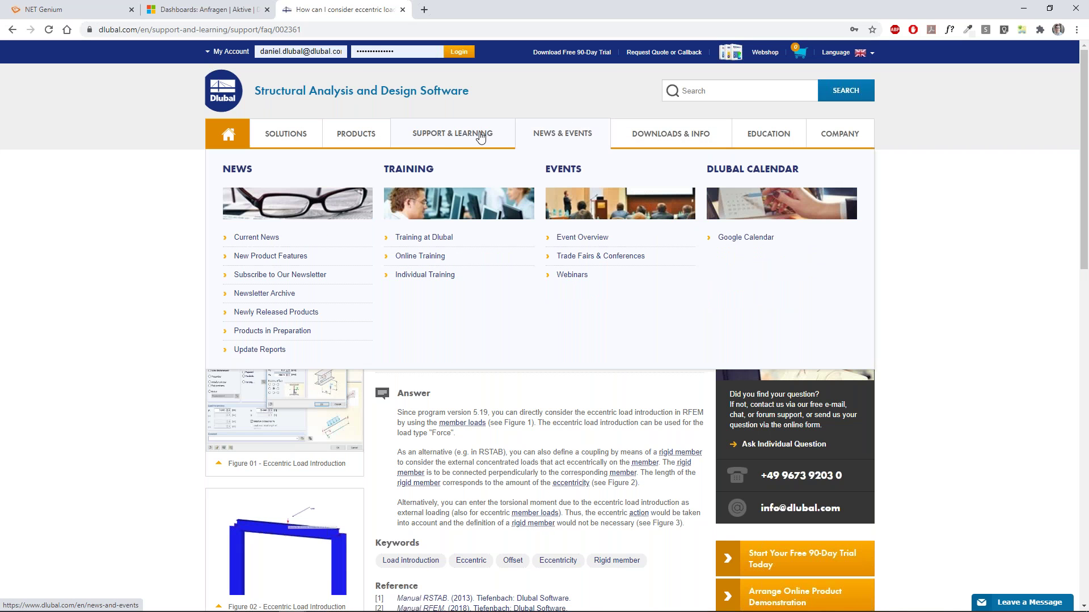
mouse_move(473, 139)
middle_click(578, 312)
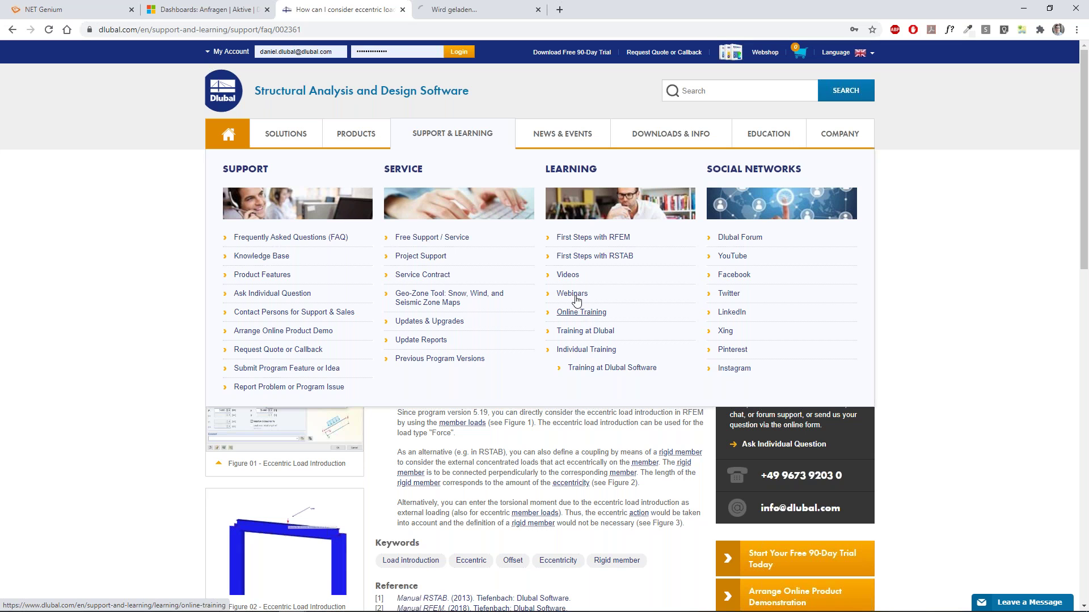
middle_click(571, 295)
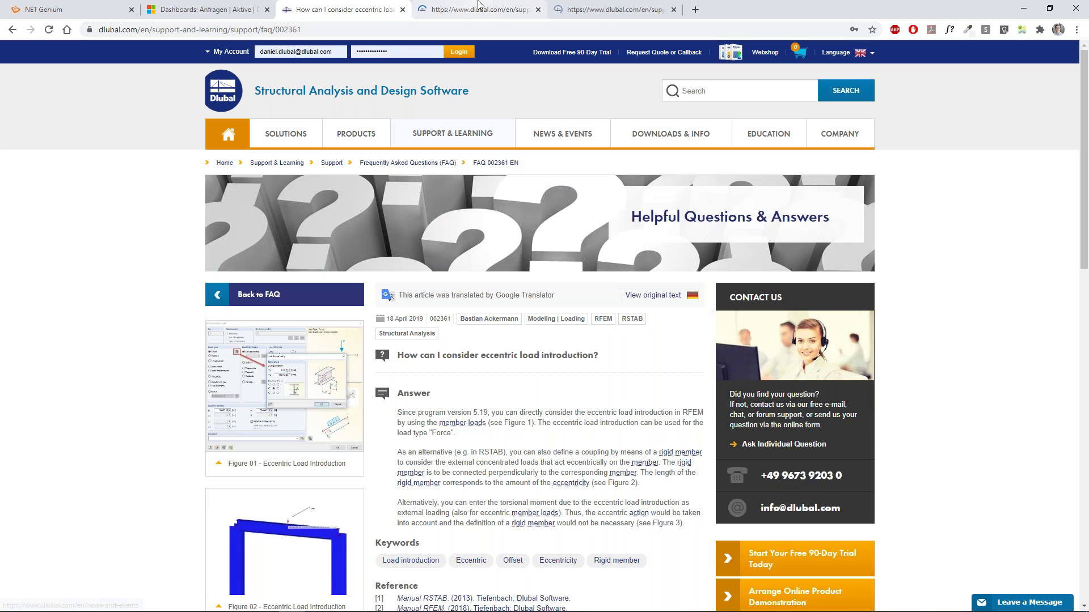
Step: Look through the scheduled courses on the Online Training page
click(478, 7)
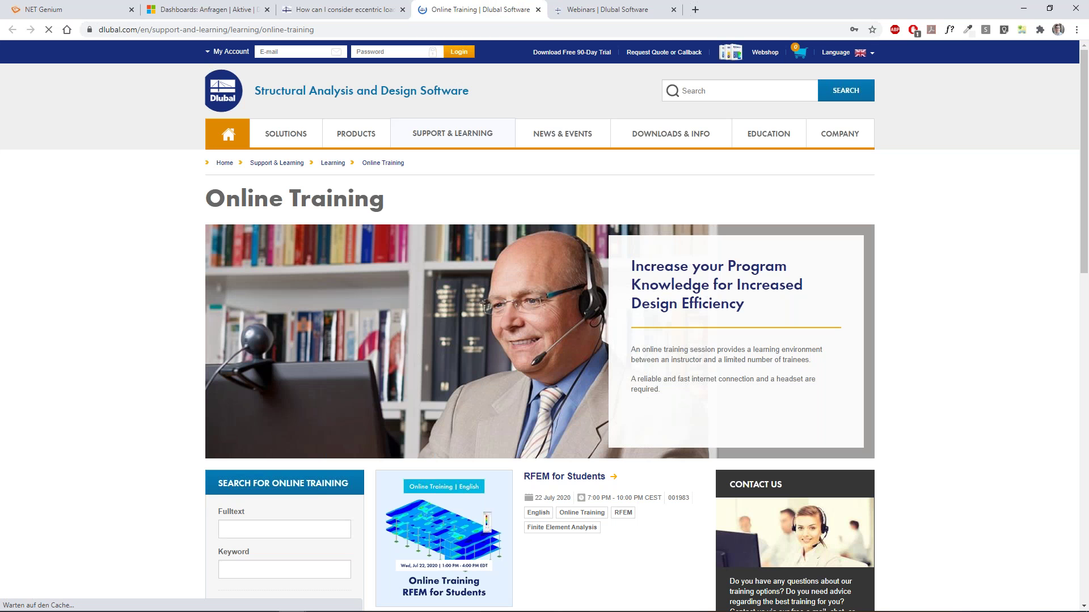
scroll(192, 276, down, 1)
scroll(192, 276, down, 5)
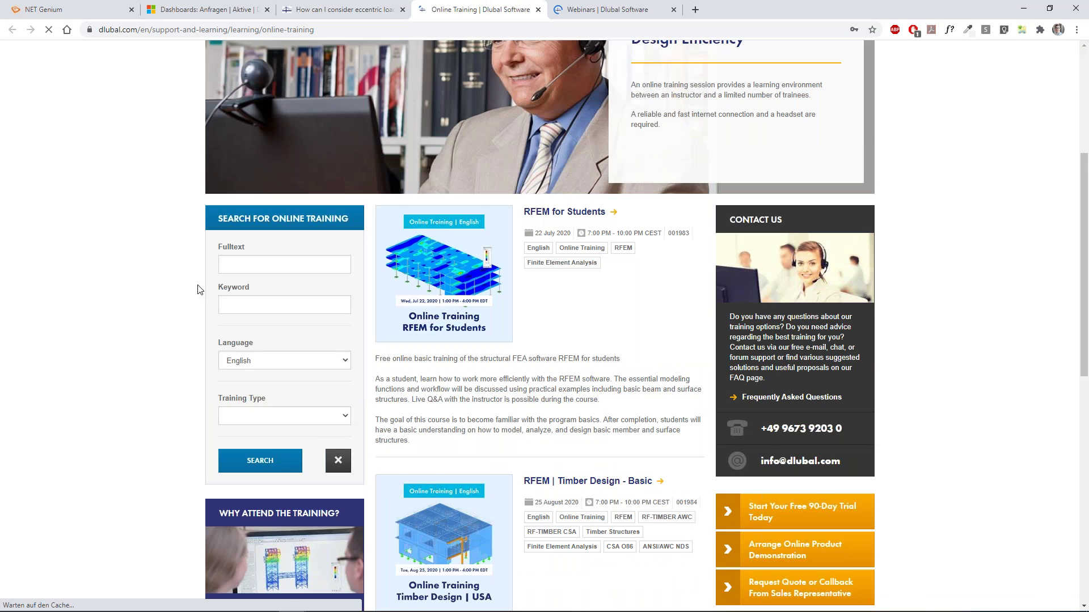
scroll(194, 278, down, 7)
scroll(582, 176, up, 2)
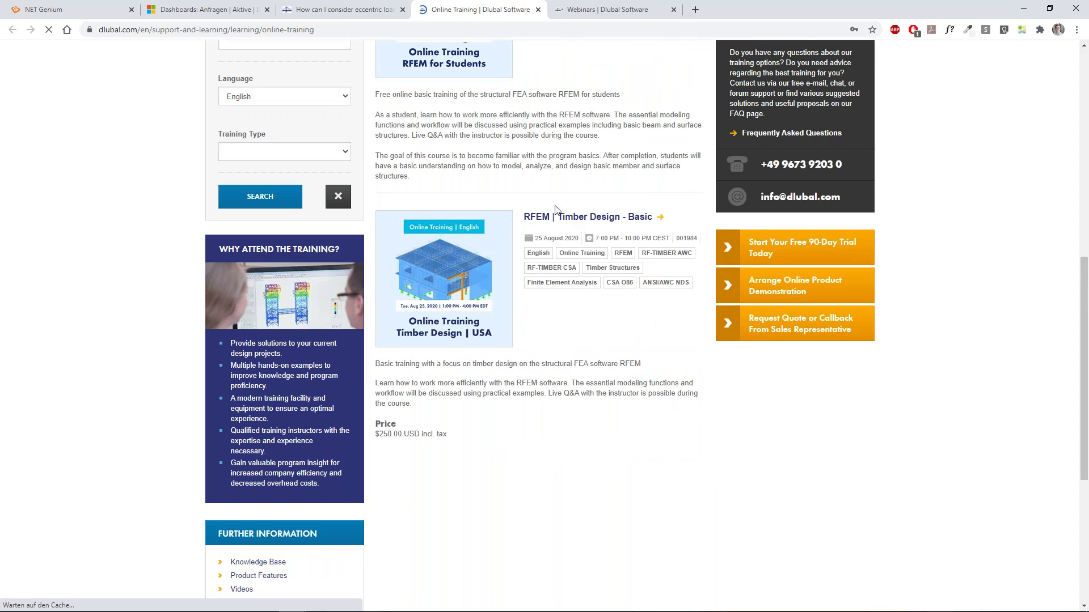
scroll(327, 227, up, 2)
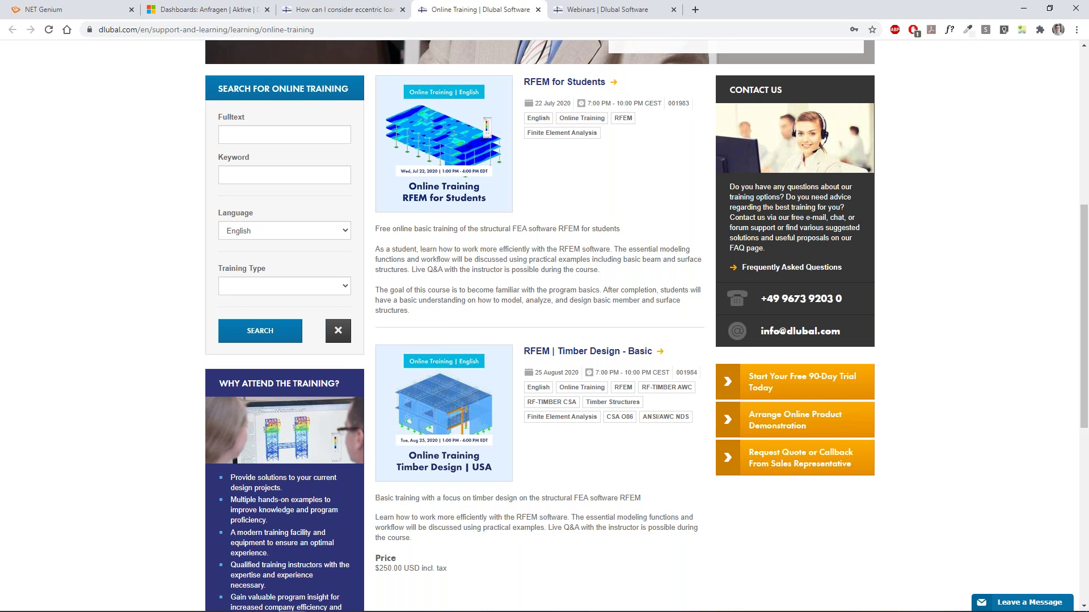
scroll(539, 326, up, 1)
Step: Look through the upcoming and past webinars listed on the Webinars page
click(597, 11)
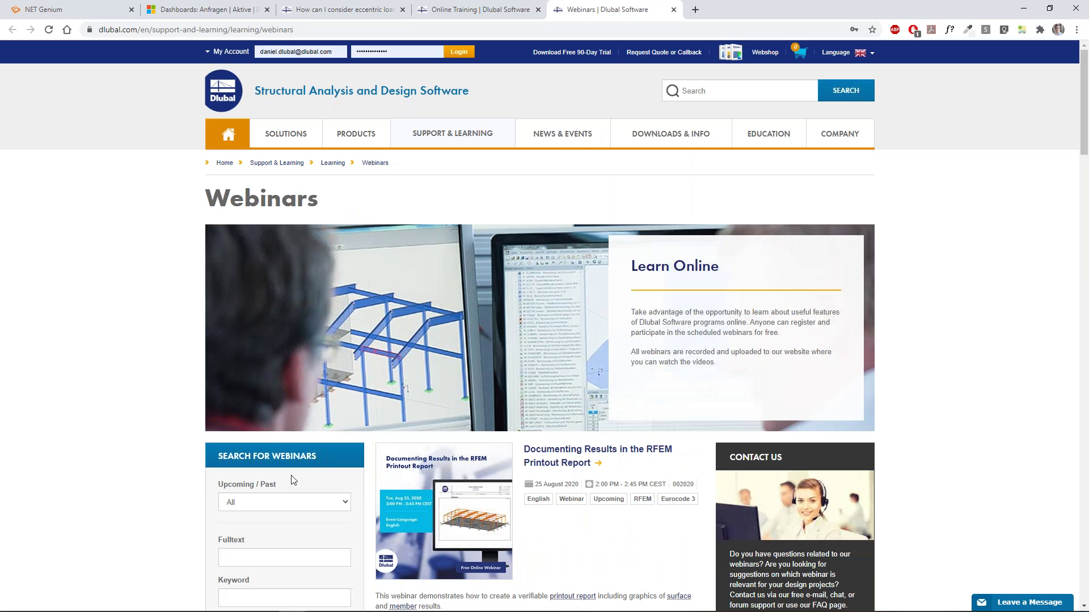
scroll(131, 382, down, 7)
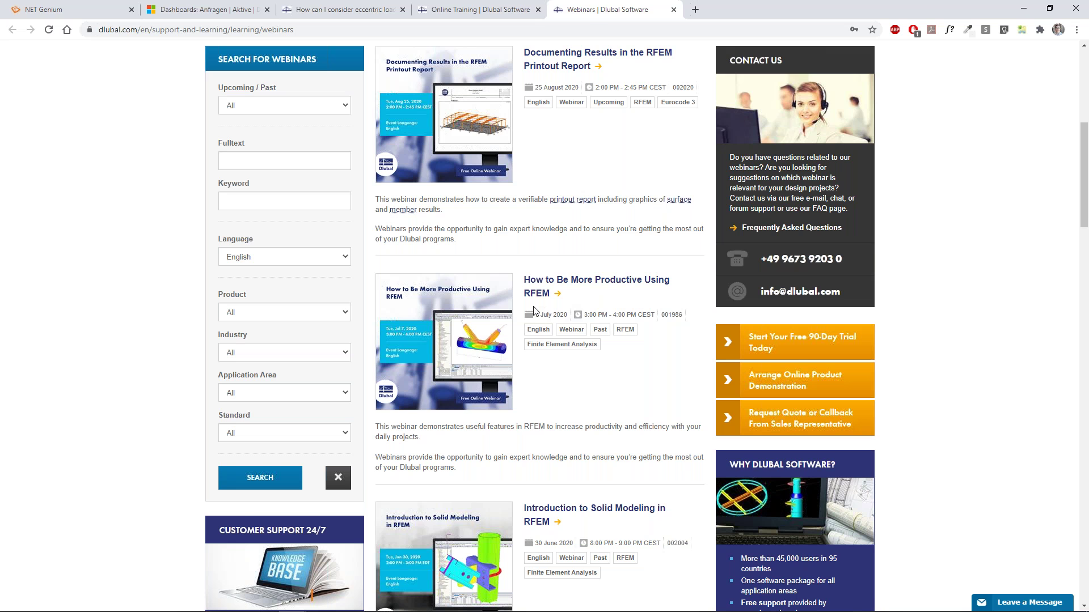
scroll(538, 309, down, 9)
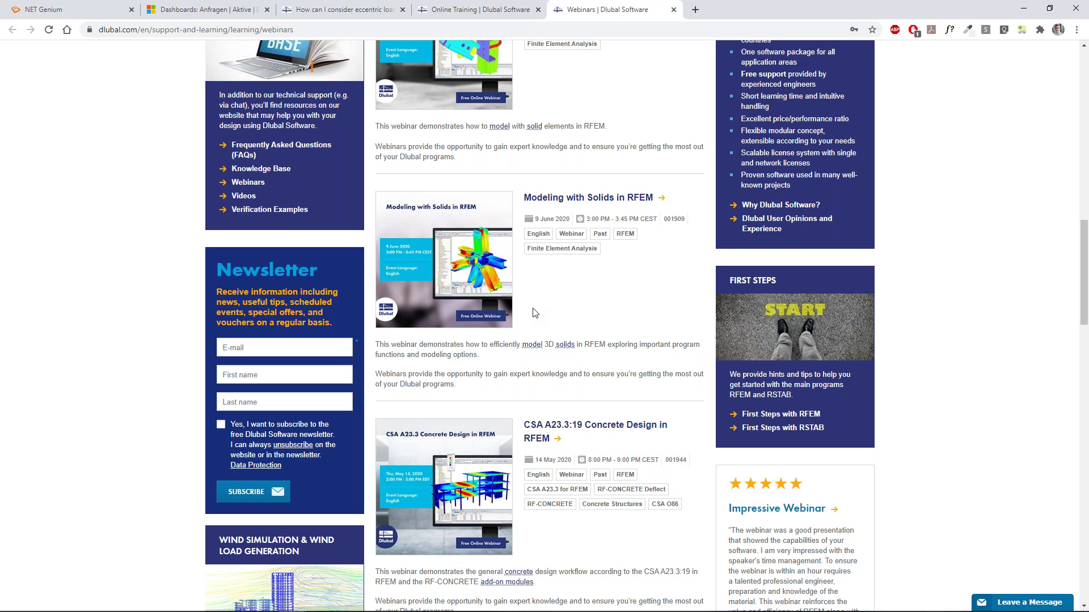
scroll(534, 312, down, 2)
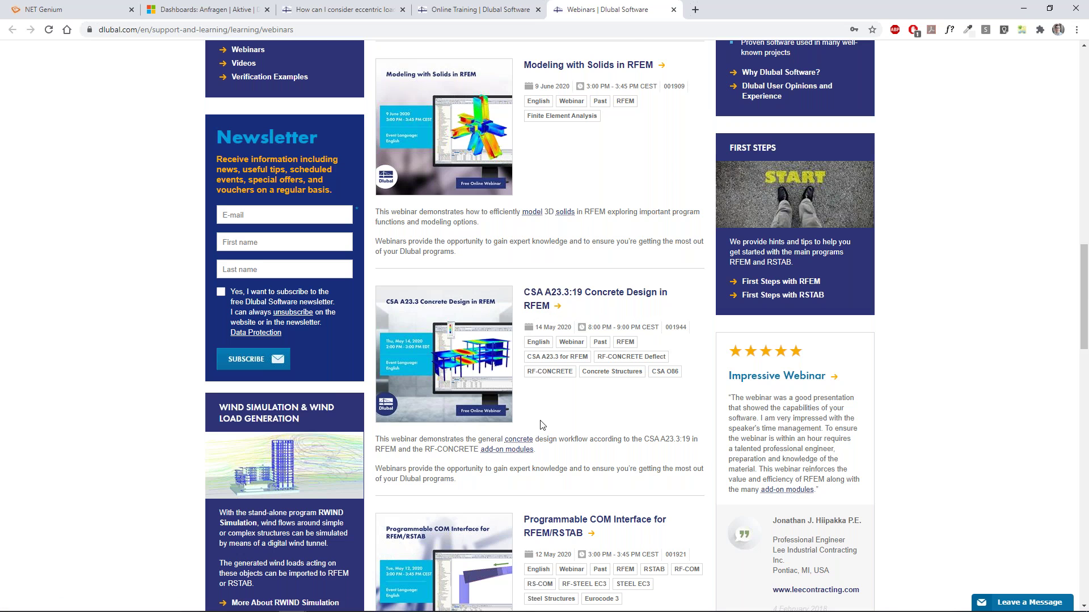
scroll(543, 426, down, 1)
scroll(543, 425, down, 3)
Step: Filter the webinars to past English ones on concrete structures and look through the matching recordings
scroll(552, 397, up, 15)
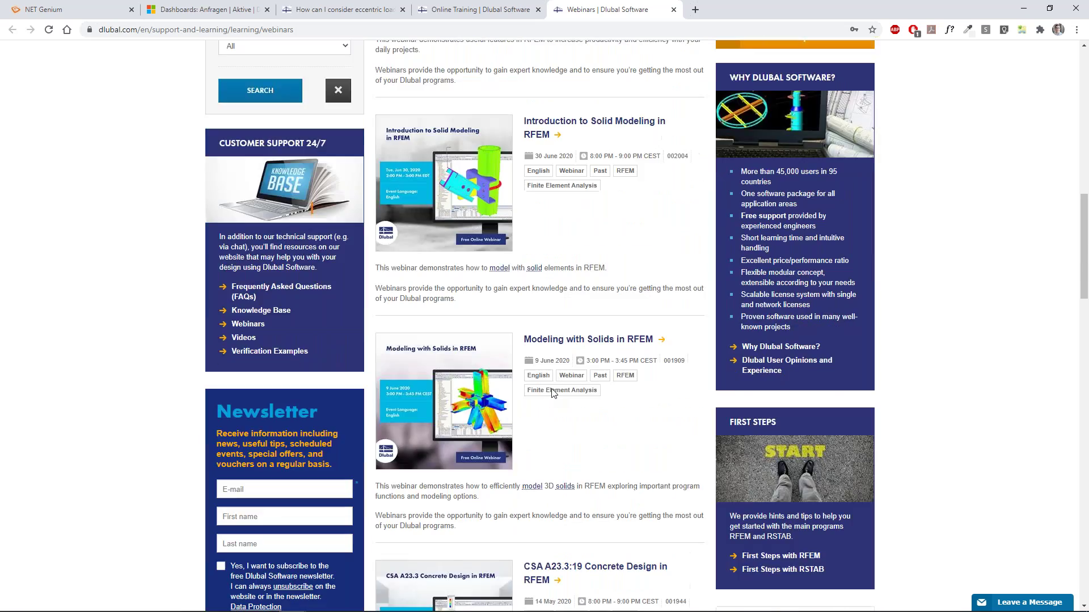
scroll(553, 393, up, 4)
mouse_move(466, 141)
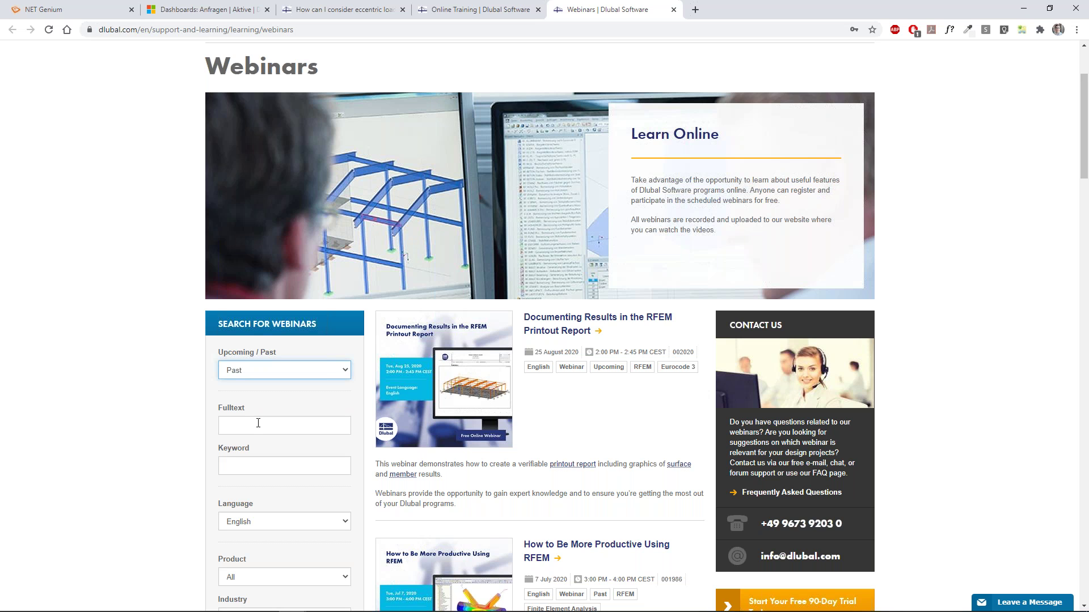
scroll(258, 423, down, 5)
click(258, 353)
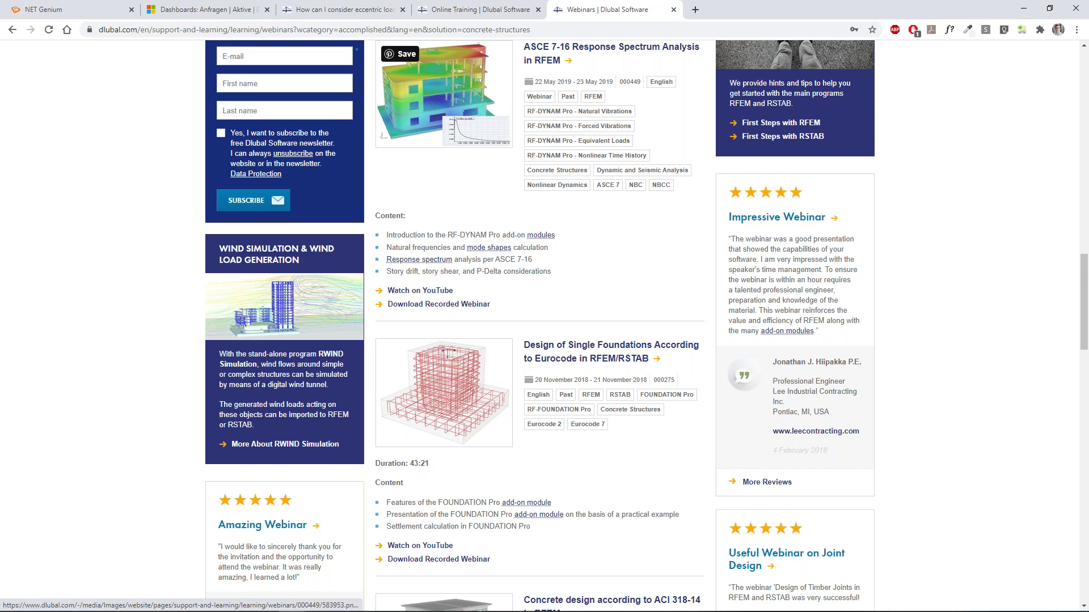
scroll(657, 374, down, 4)
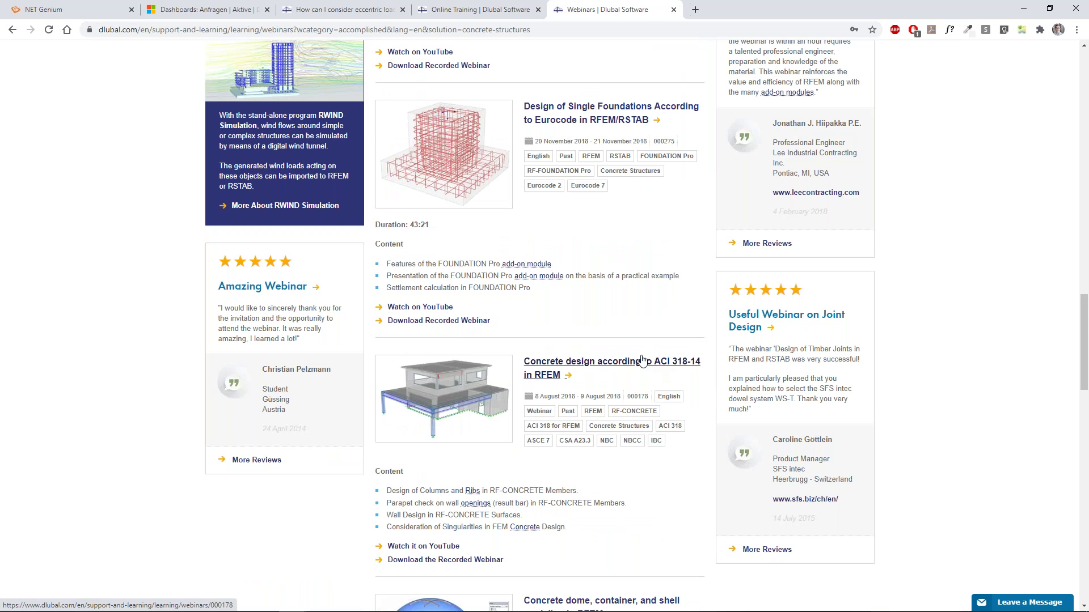
scroll(318, 391, down, 5)
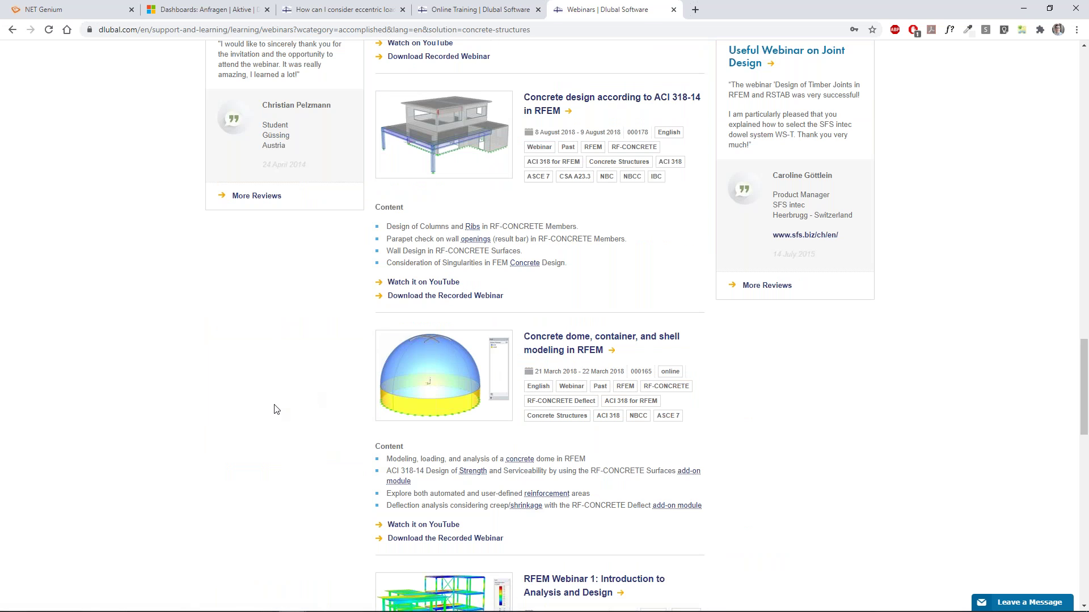
scroll(274, 408, down, 1)
scroll(274, 408, down, 5)
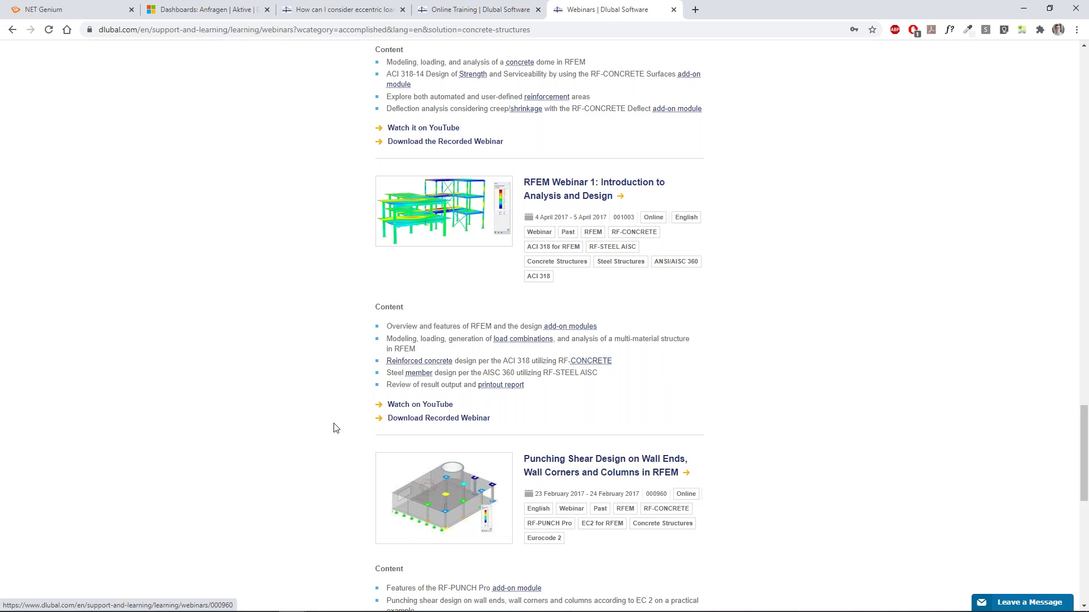
scroll(334, 428, up, 20)
scroll(335, 428, up, 4)
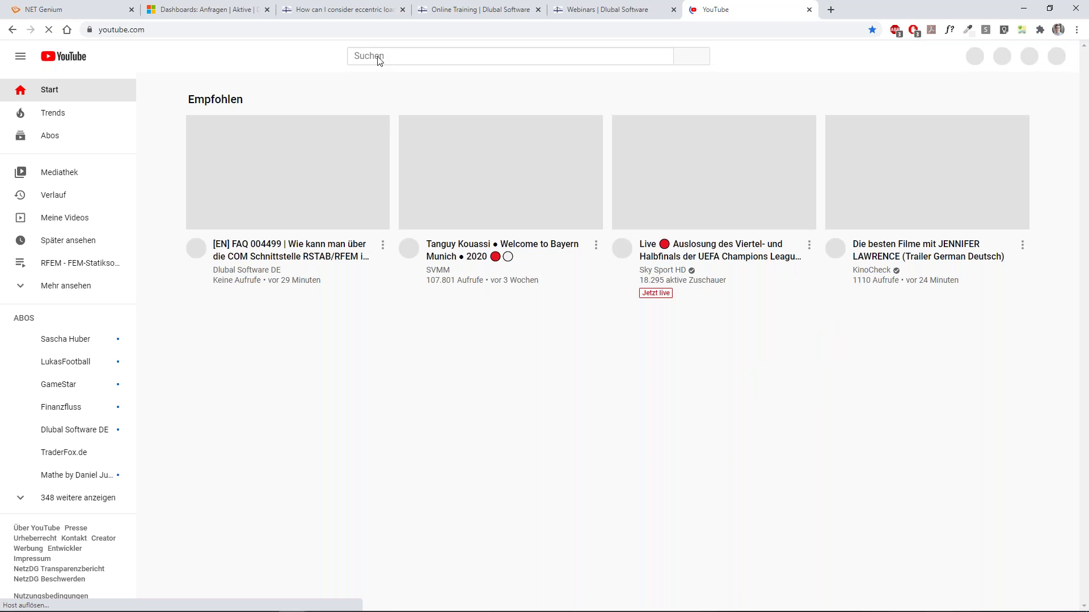
Step: Search YouTube for "dlubal timber" and look through the listed videos
click(378, 57)
text(dlubal)
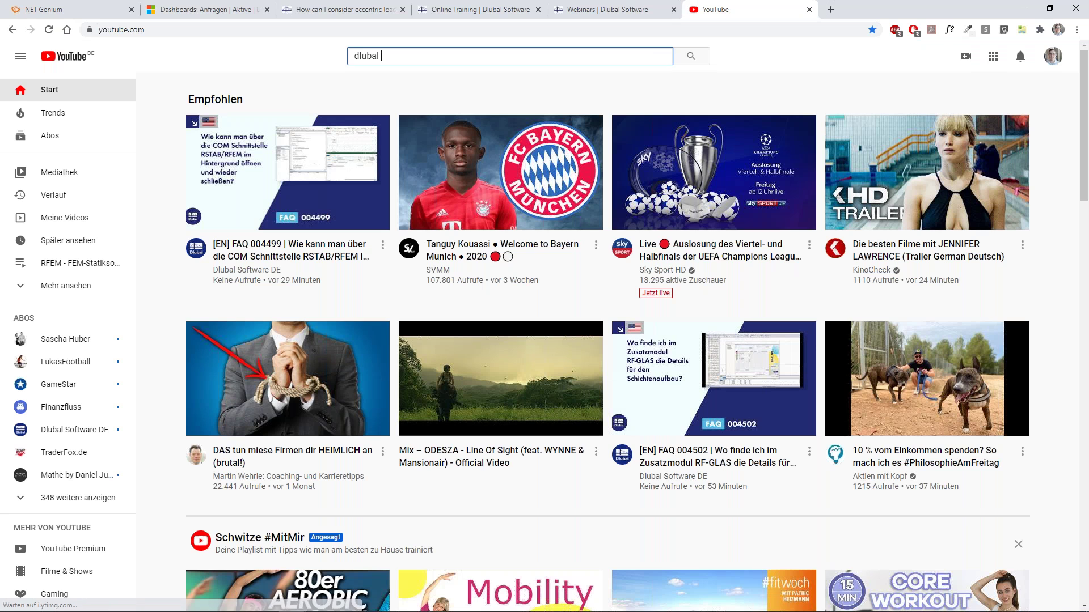
text( timber)
key(Return)
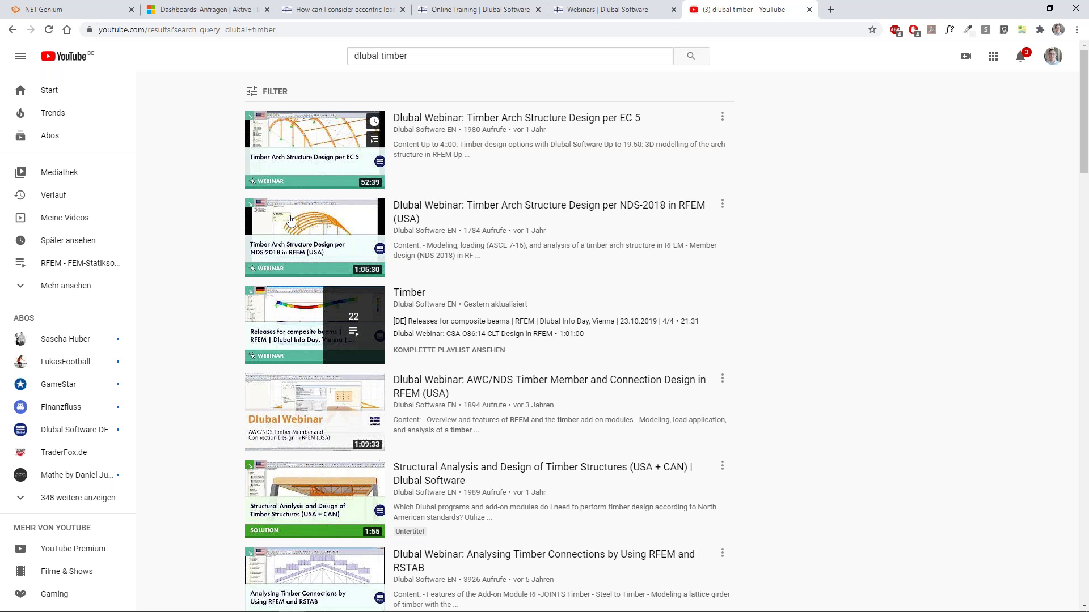
scroll(315, 406, down, 2)
scroll(305, 364, up, 2)
scroll(304, 364, down, 4)
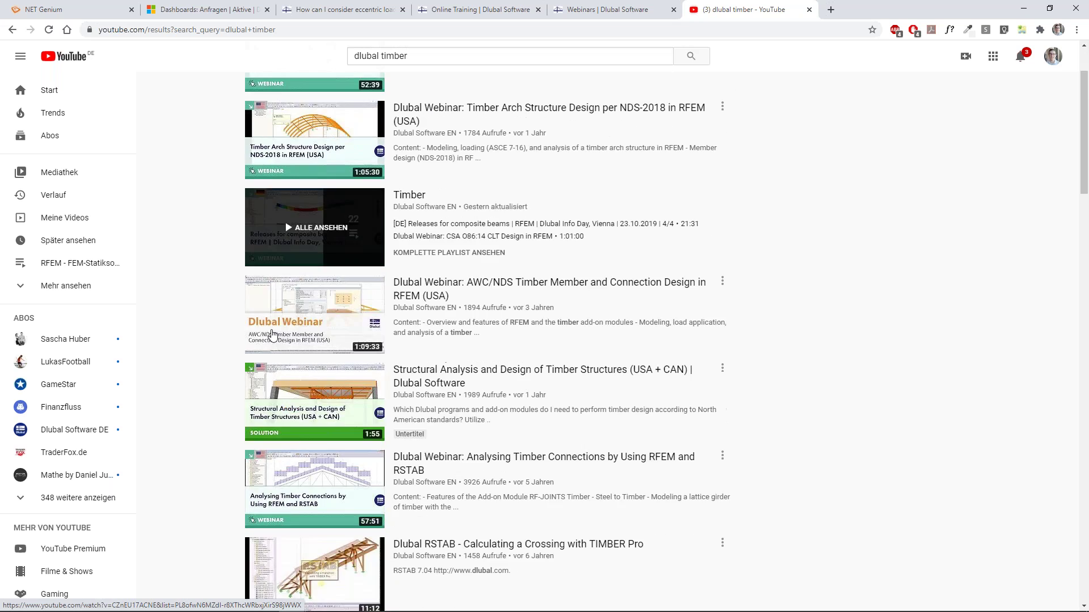
scroll(251, 328, up, 2)
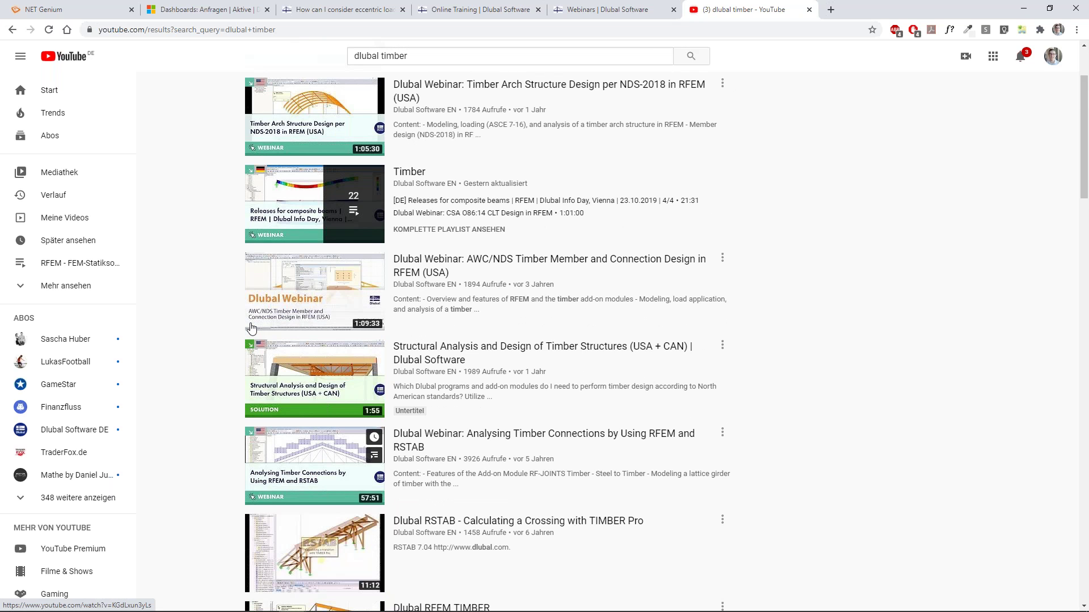
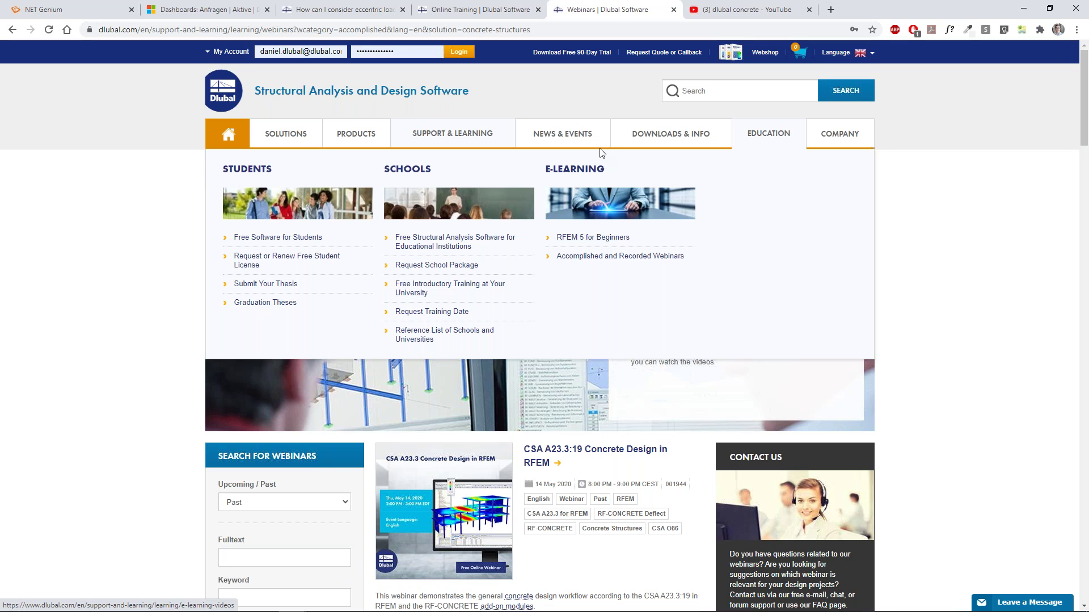
Step: Open the Models to Download page of the Dlubal website, which offers example files
mouse_move(568, 137)
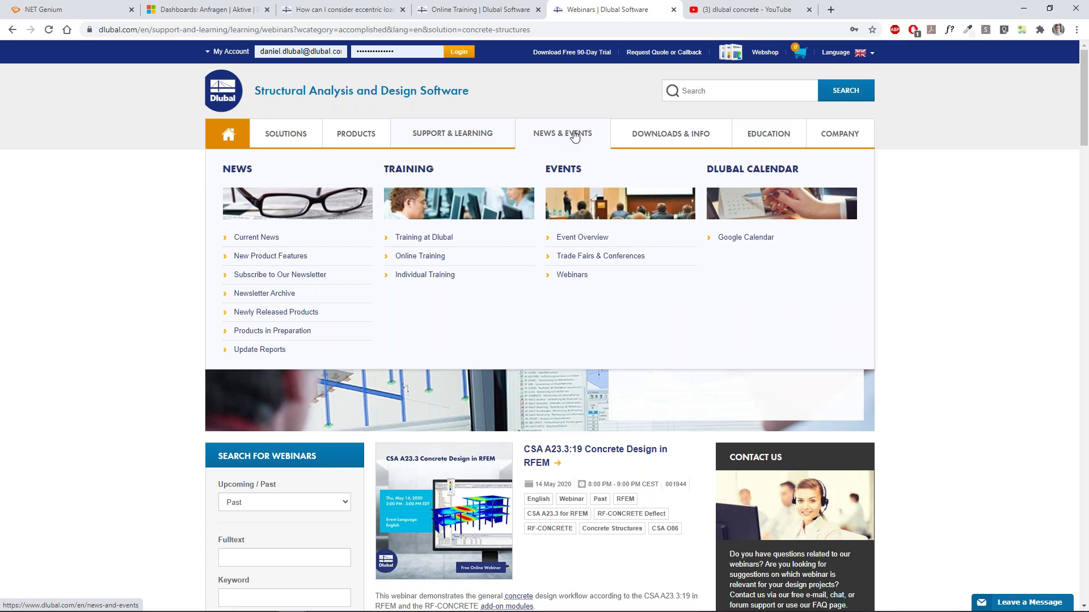
mouse_move(654, 140)
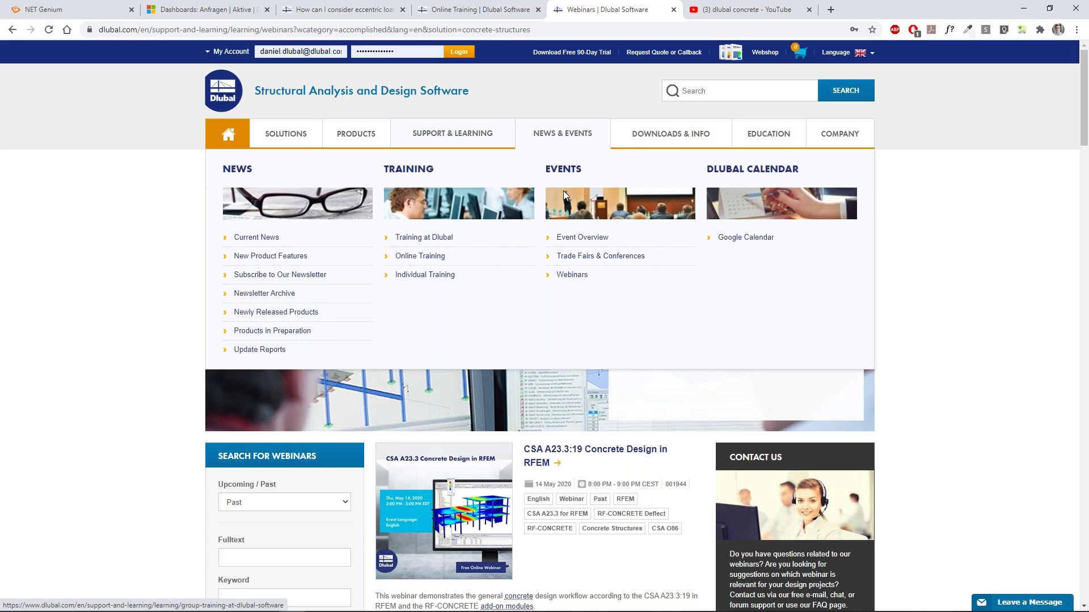
click(446, 237)
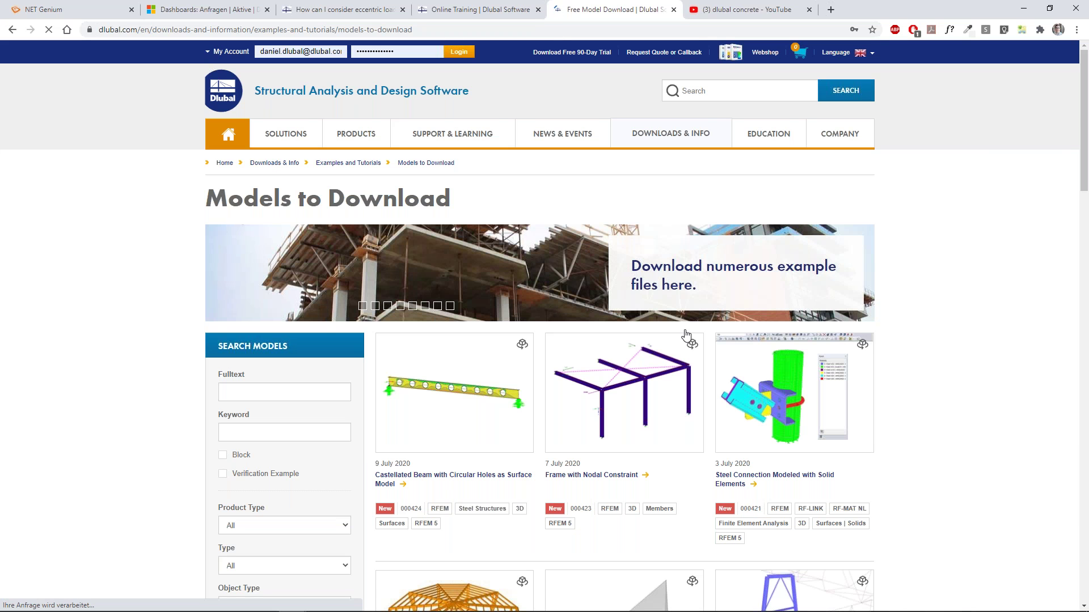
Step: Inspect the Timber round hall example in its interactive 3D preview, rotating and zooming the model
scroll(505, 423, down, 5)
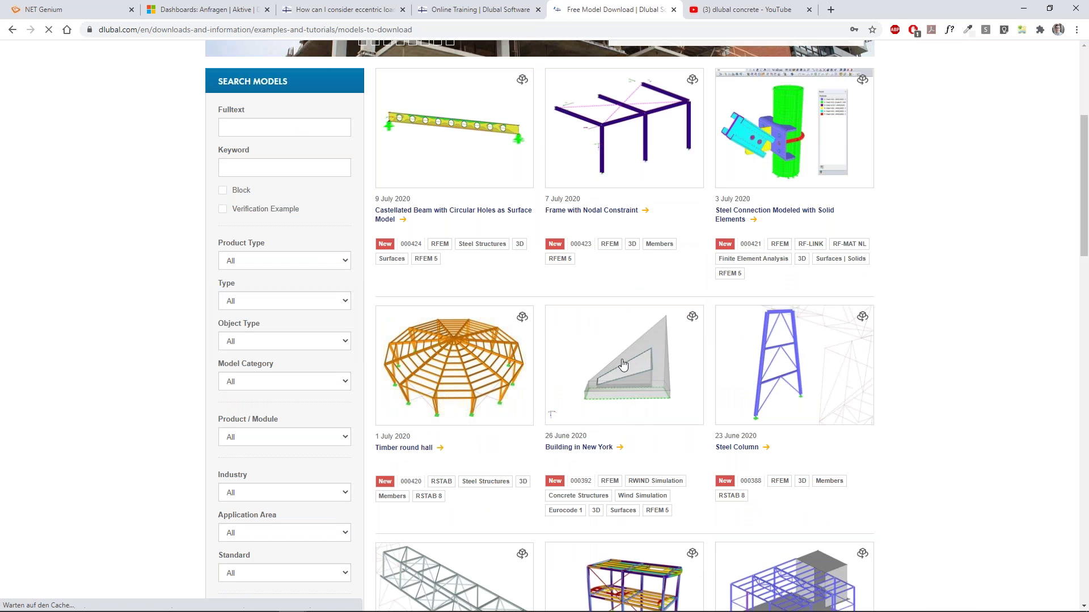
click(509, 371)
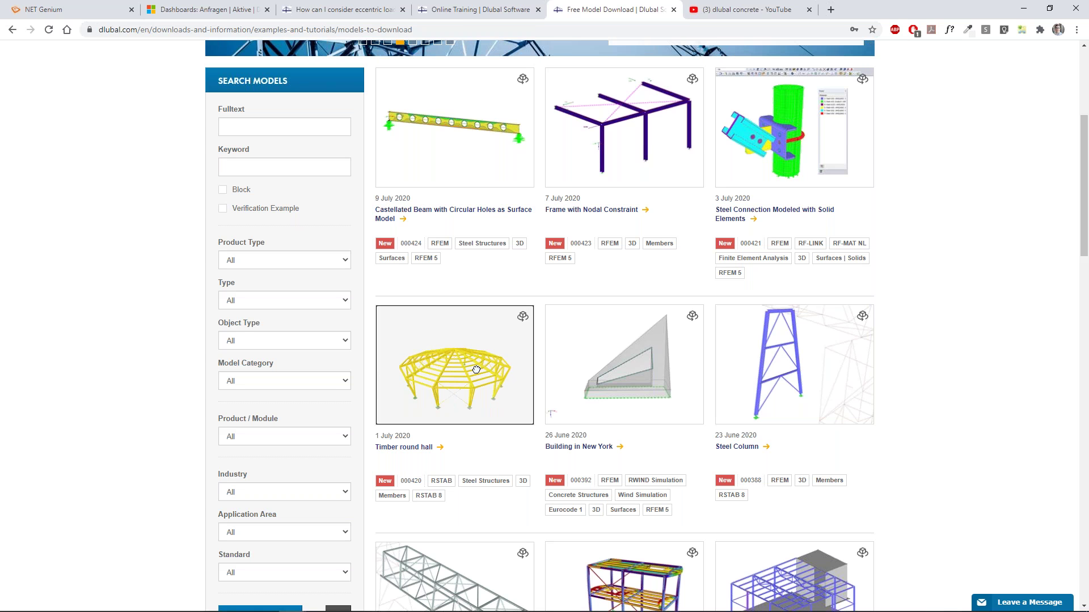
scroll(477, 370, up, 5)
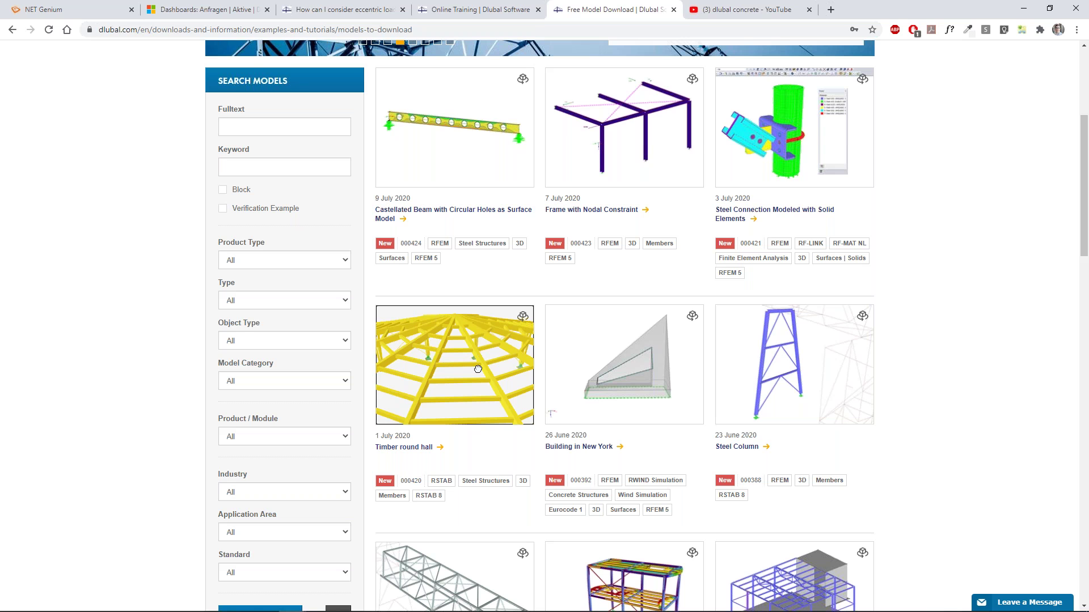
scroll(478, 369, down, 5)
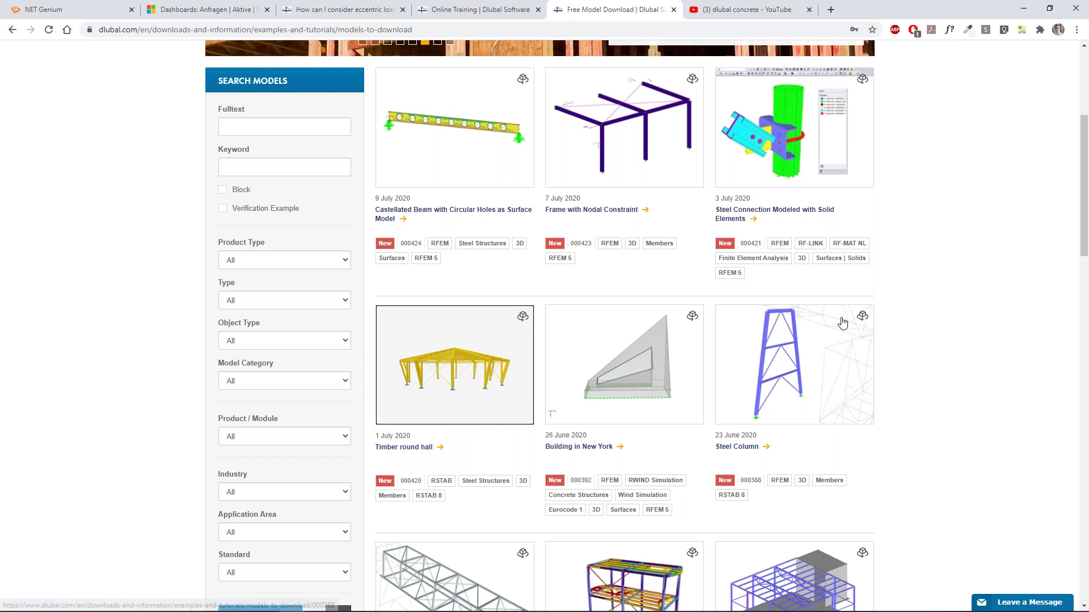
Step: Look through the remaining downloadable example models, including the steel, timber and reinforced concrete structures
scroll(862, 316, down, 5)
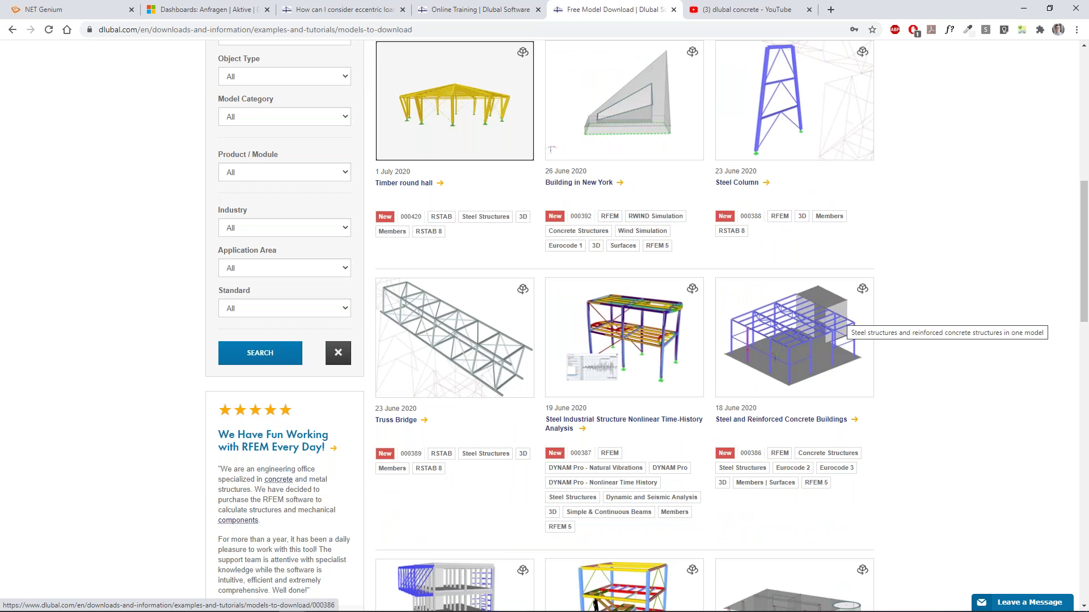
scroll(929, 348, down, 9)
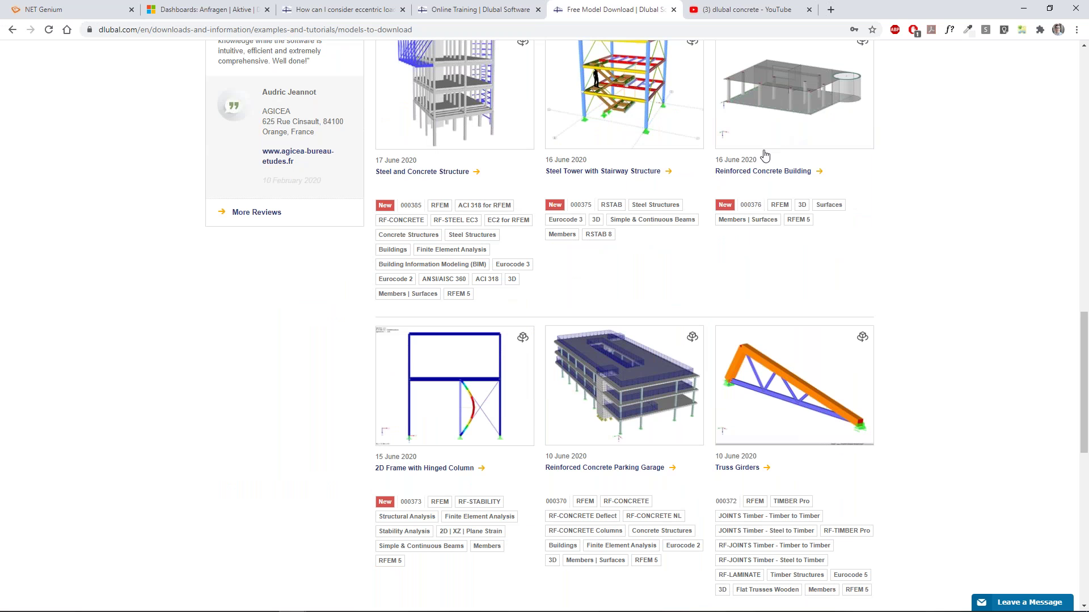
scroll(765, 155, down, 3)
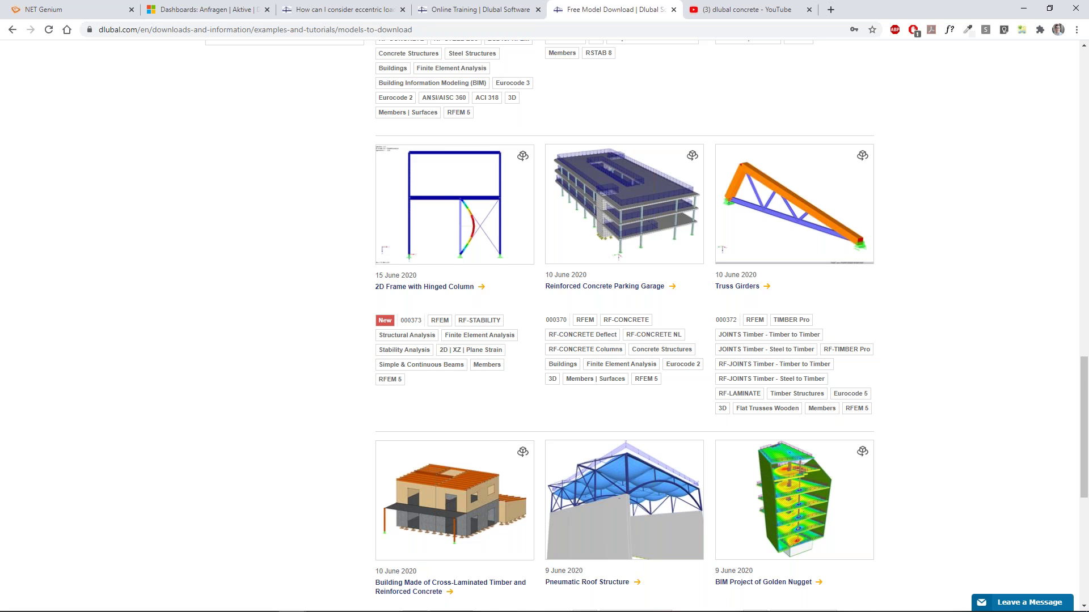
scroll(1027, 222, down, 1)
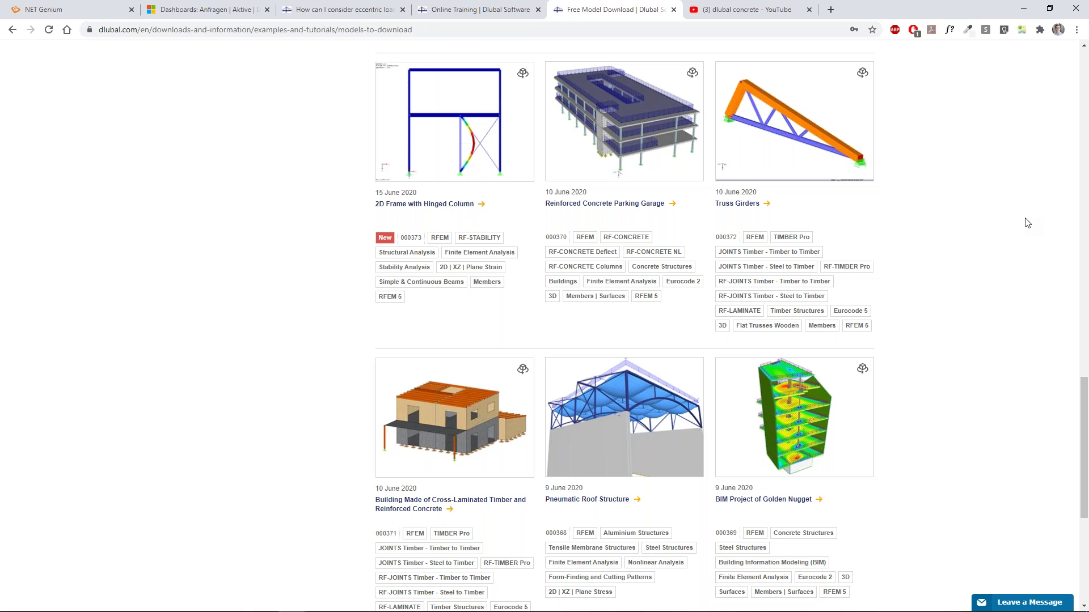
scroll(1028, 223, up, 15)
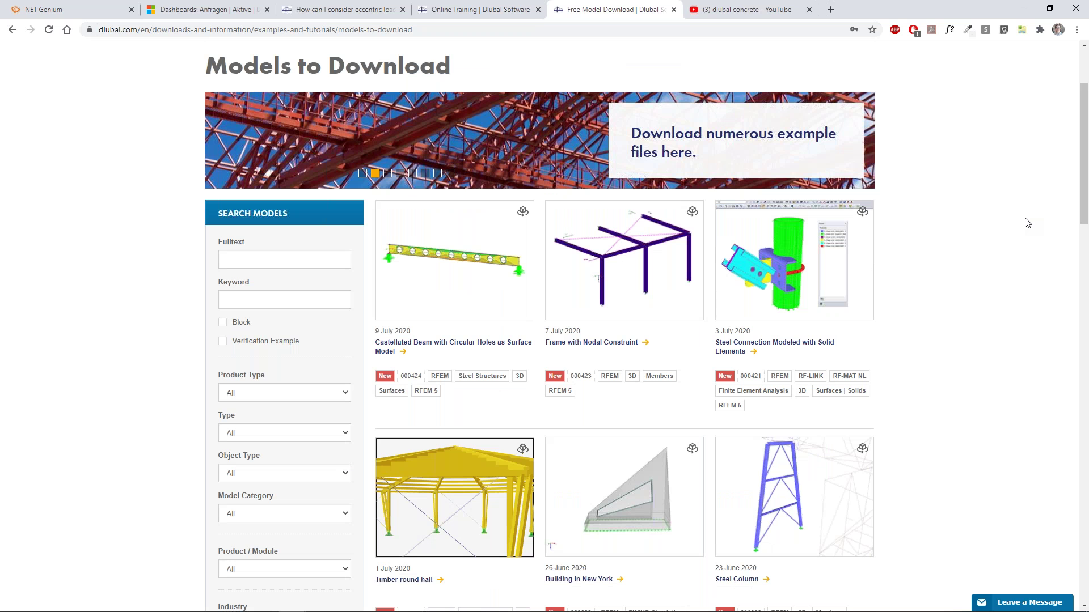